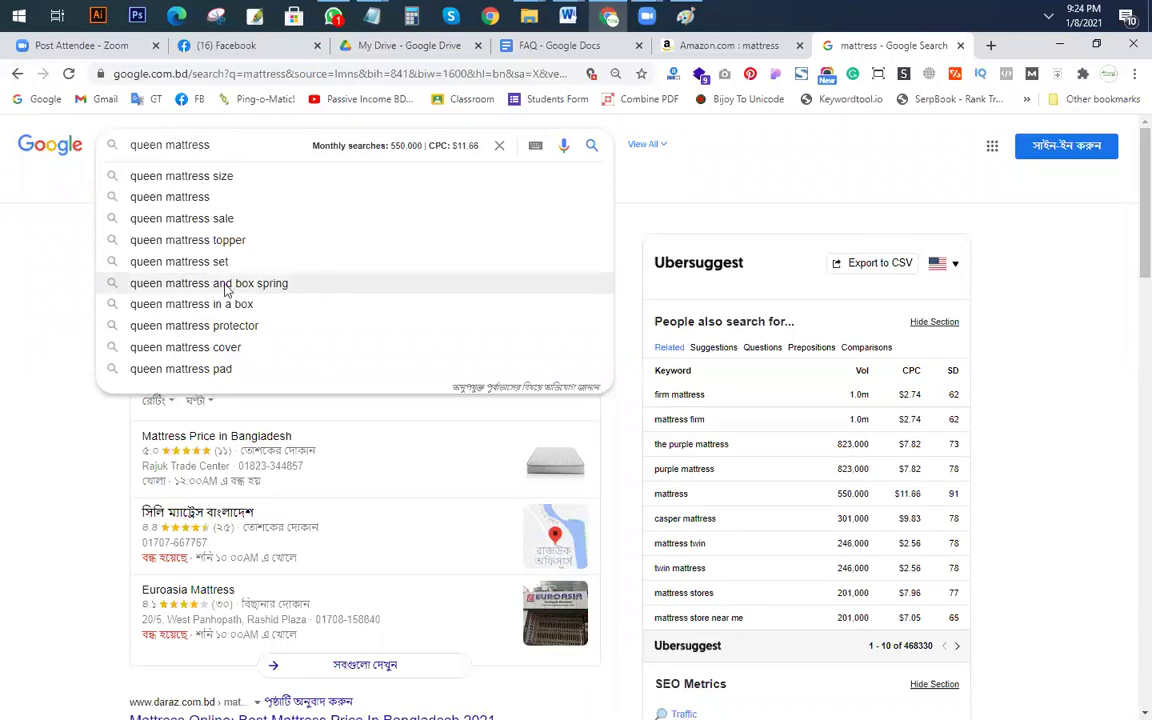
# Step: Run the Google search for queen mattress and box spring and launch Excel from the Run prompt
pyautogui.click(232, 285)
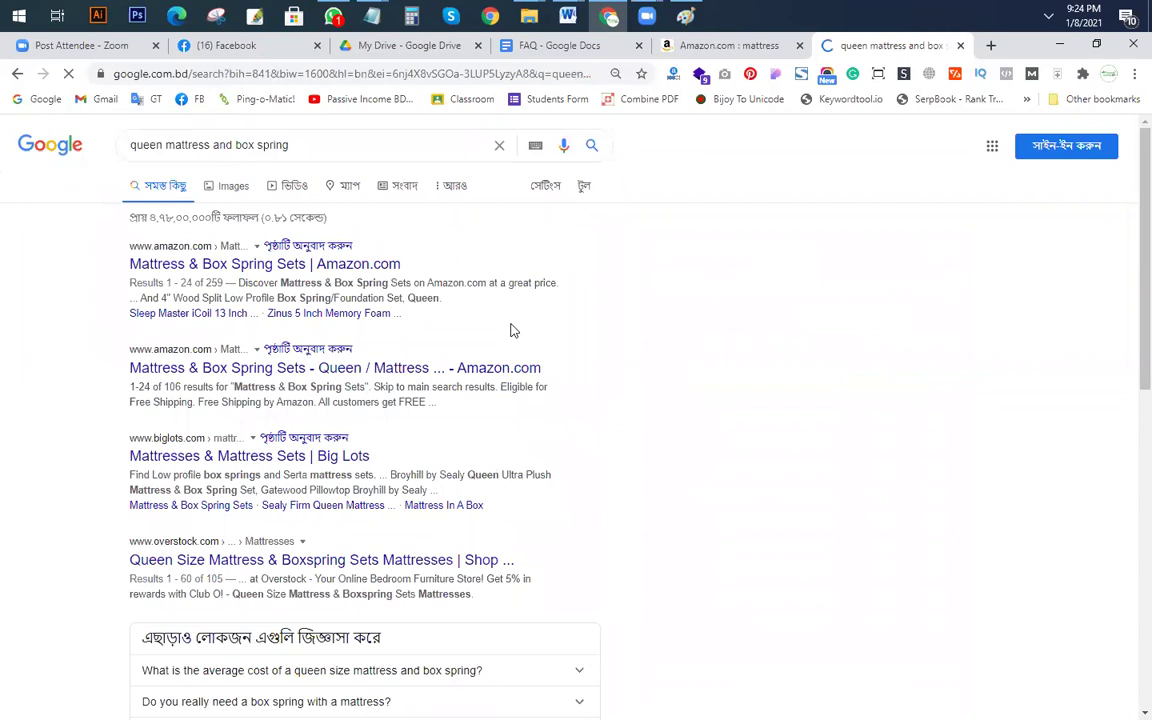
pyautogui.press('super+r')
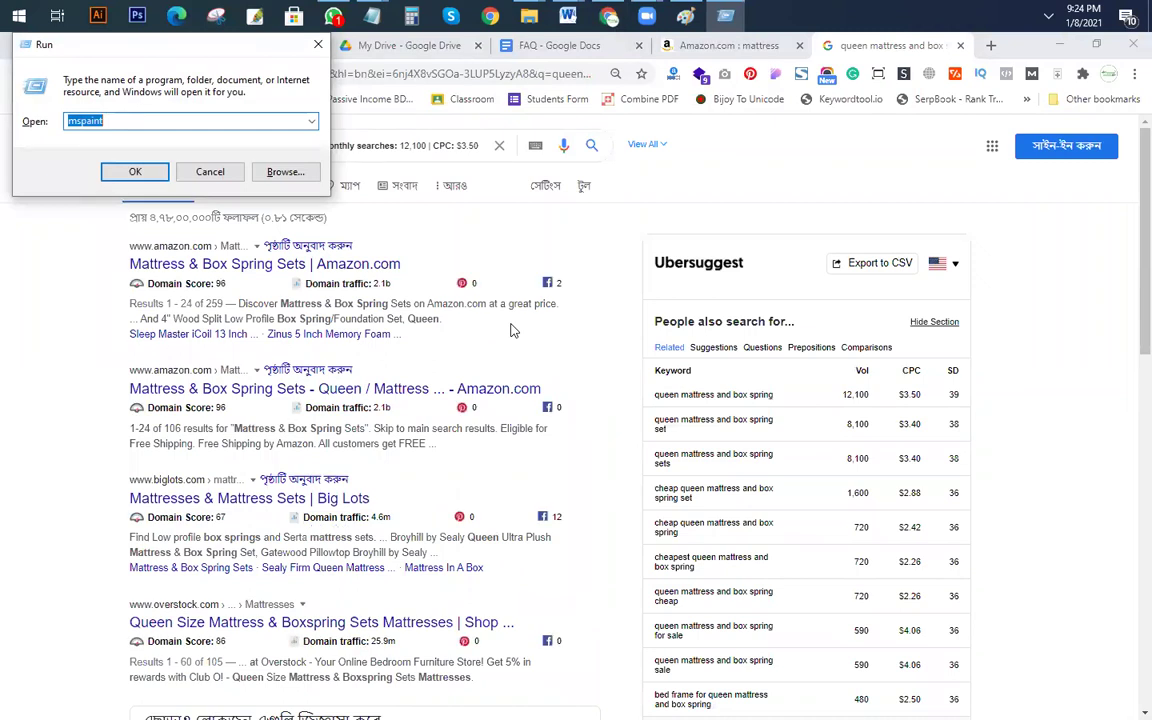
pyautogui.write('c')
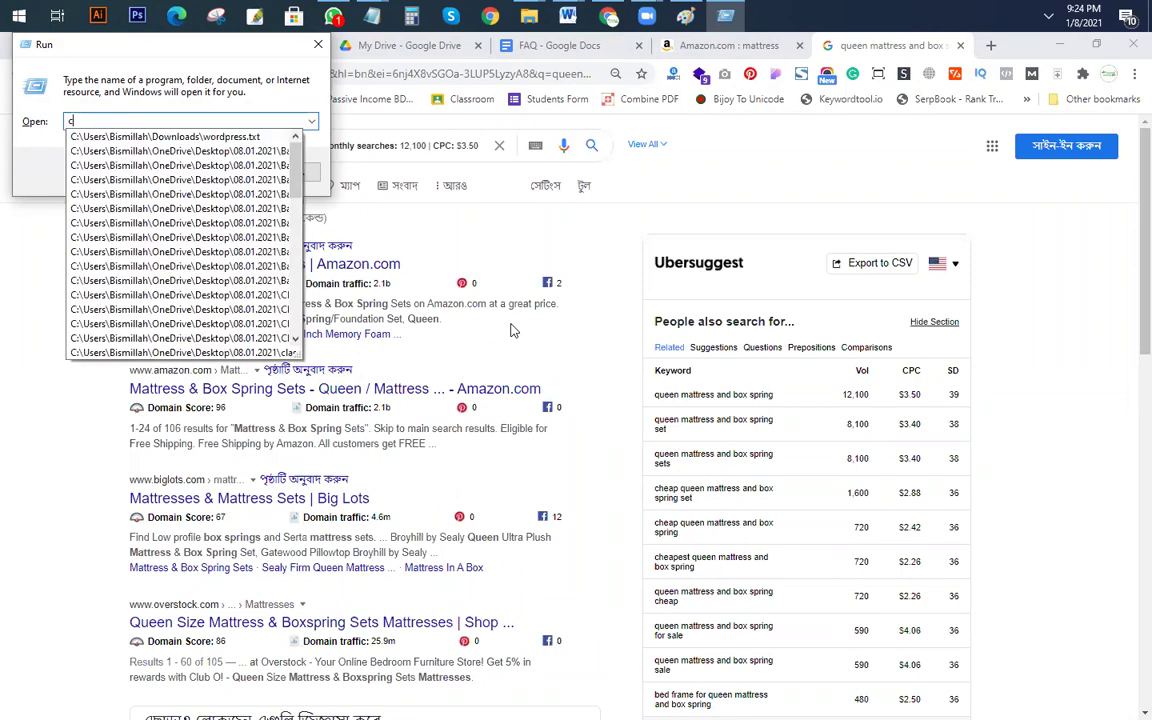
pyautogui.press('BackSpace')
pyautogui.write('excel')
pyautogui.press('Return')
# Step: Start typing the KEYWORD header into cell F8
pyautogui.click(301, 299)
pyautogui.write('KYC')
pyautogui.press('BackSpace')
pyautogui.write('C')
pyautogui.press('BackSpace')
pyautogui.press('BackSpace')
# Step: Enter the headers KEYWORD, ALLINTITLE, SV and RESULT across F8:I8
pyautogui.write('EYWORD')
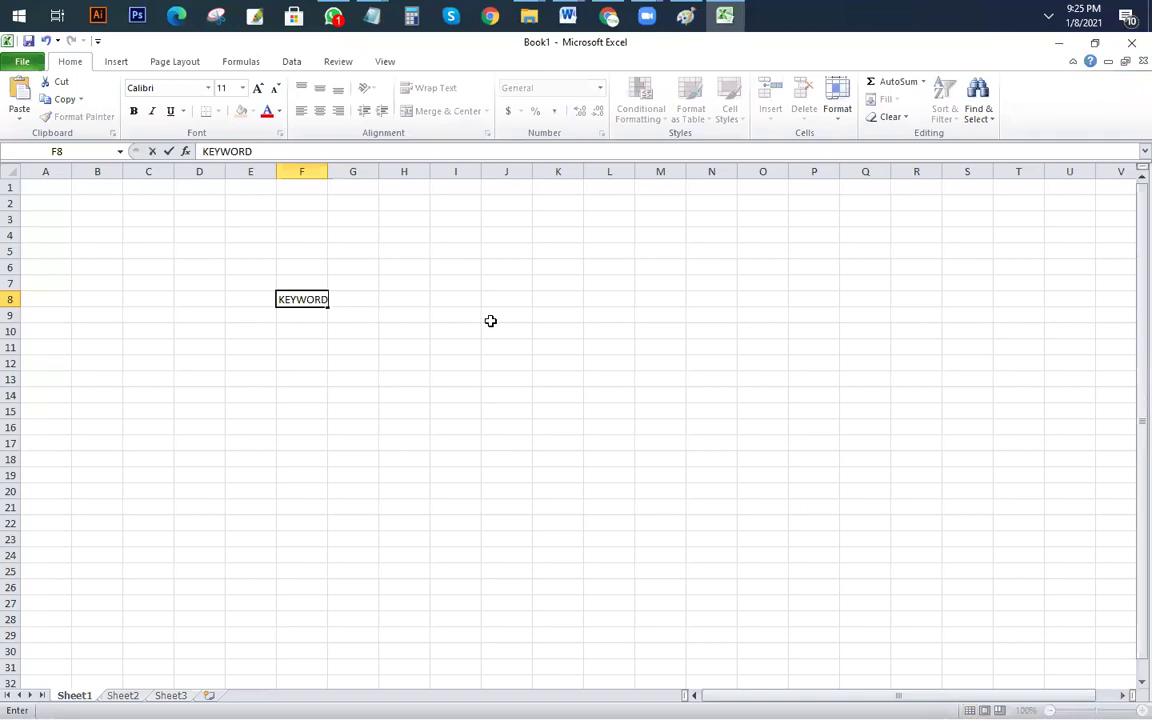
pyautogui.press('Tab')
pyautogui.write('ALLINTITLE')
pyautogui.press('Tab')
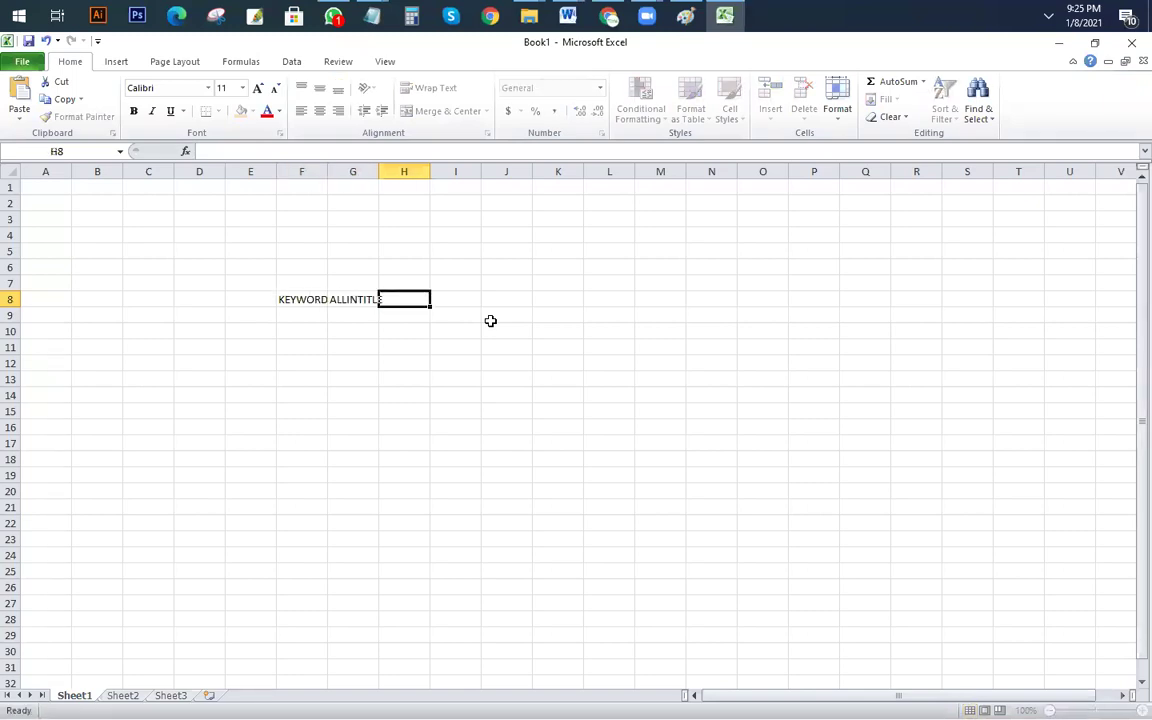
pyautogui.write('SV')
pyautogui.press('Tab')
pyautogui.write('RESULT')
pyautogui.press('Return')
pyautogui.press('Return')
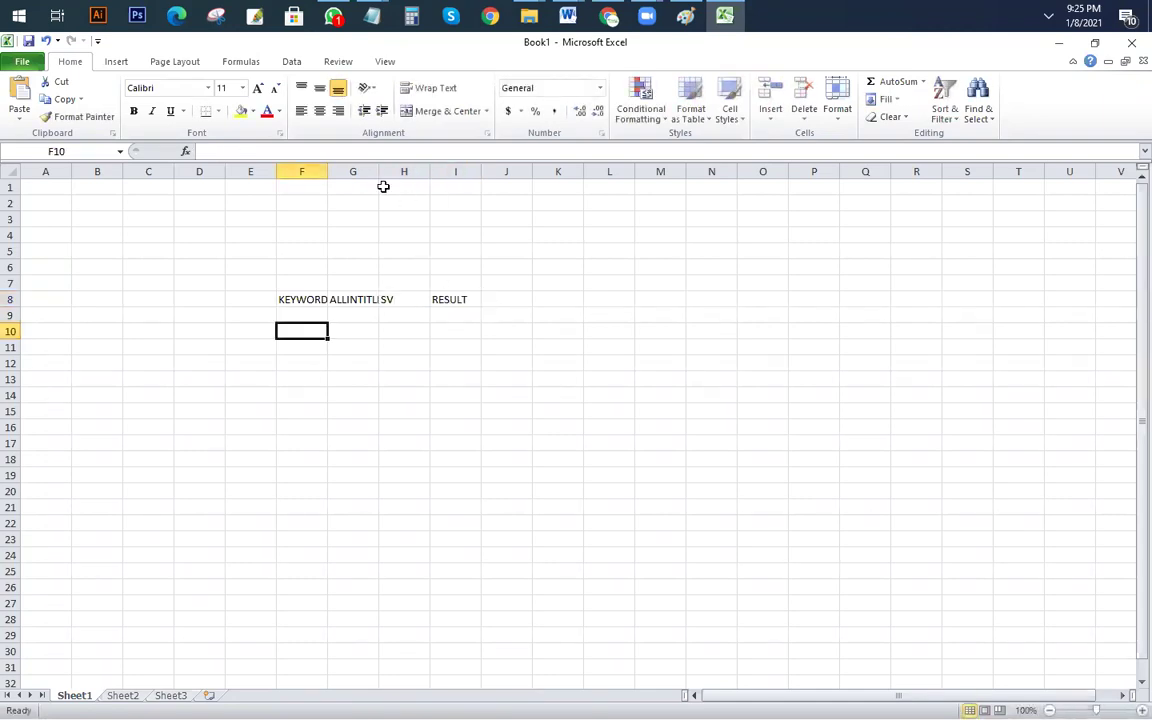
# Step: Widen column F and enter the ratio formula =G9/H9 in I9
pyautogui.moveTo(329, 171); pyautogui.dragTo(691, 172)
pyautogui.click(716, 315)
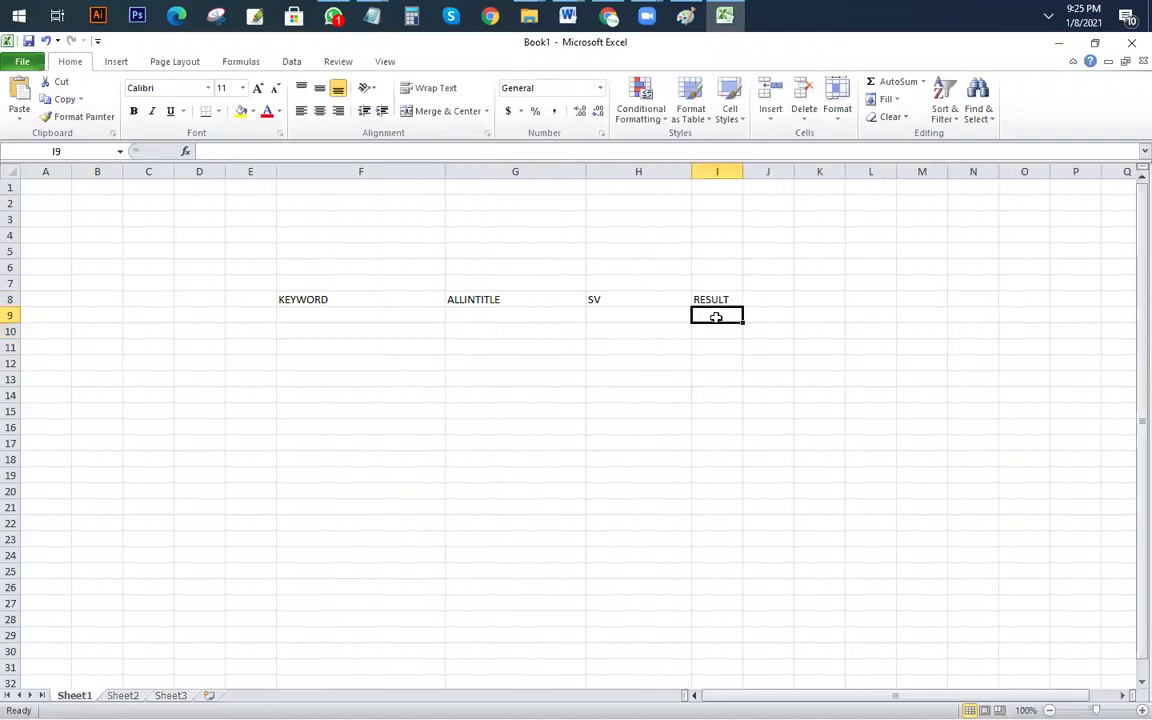
pyautogui.write('=')
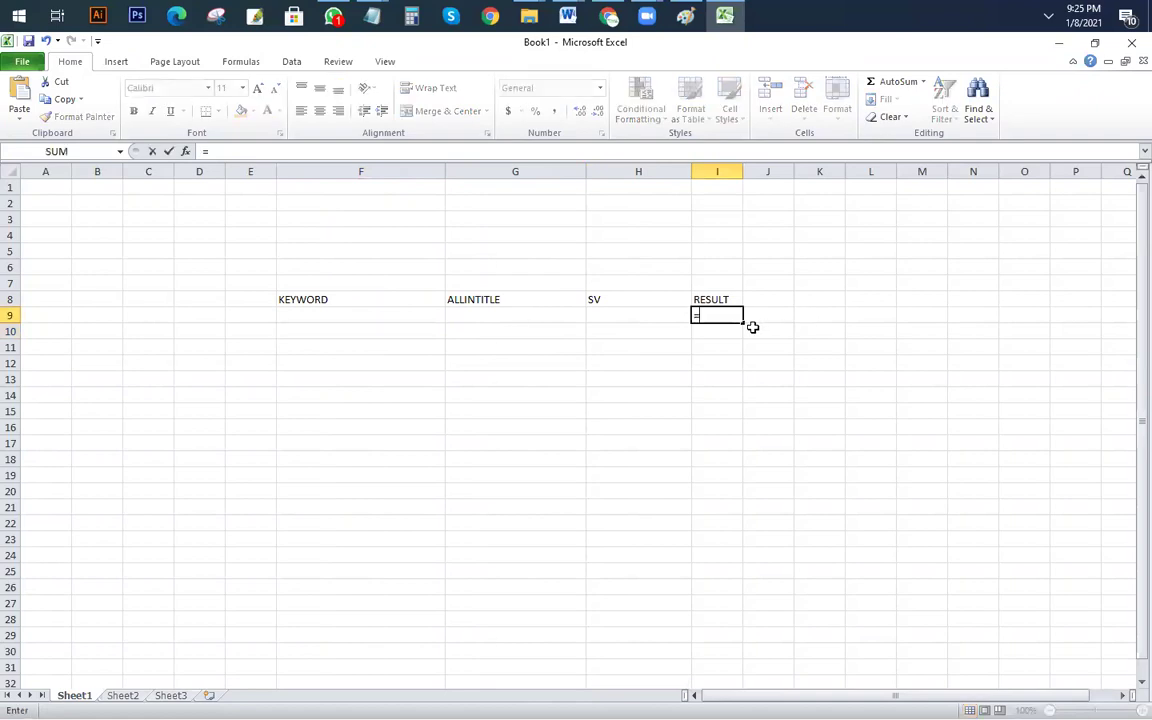
pyautogui.click(525, 317)
pyautogui.write('/')
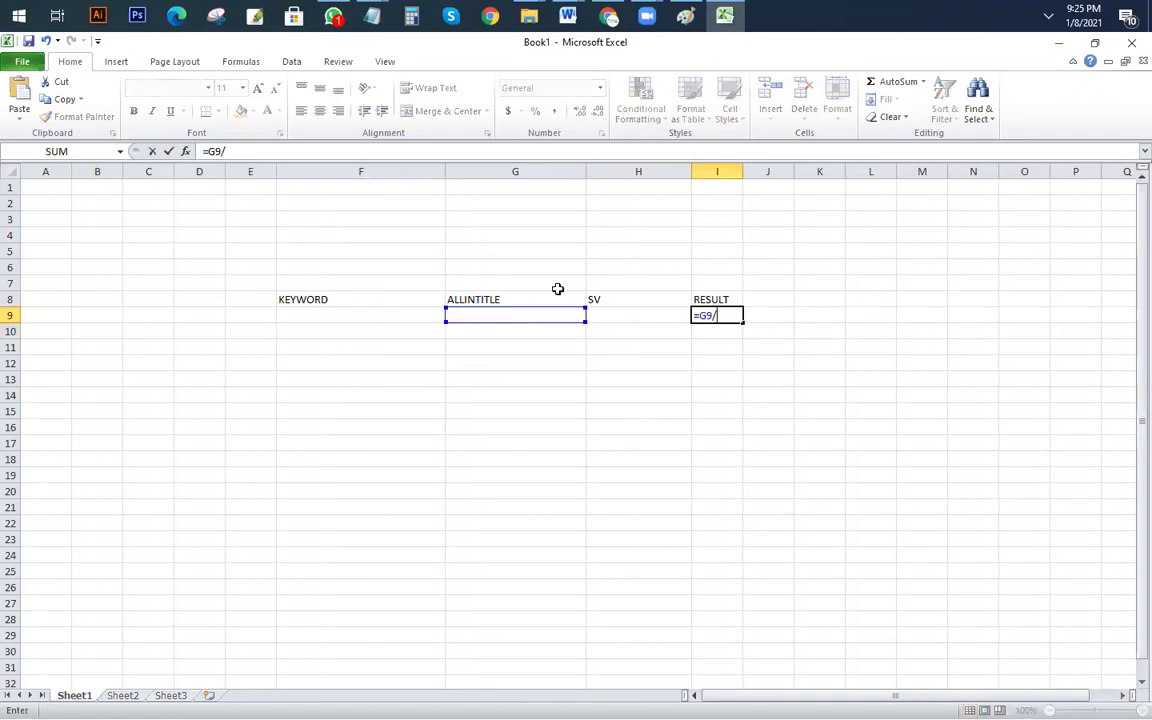
pyautogui.click(627, 317)
pyautogui.press('Return')
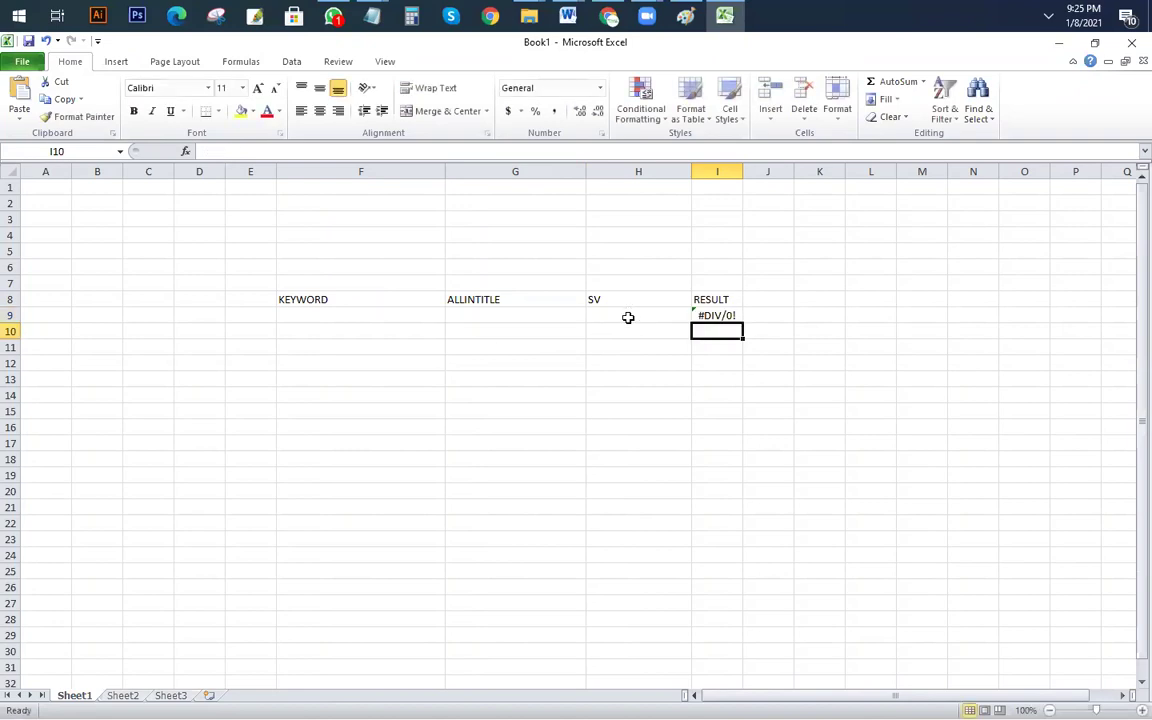
pyautogui.click(520, 250)
# Step: Enter 0.25 in G5 and make it bold, yellow-filled and larger
pyautogui.write('0')
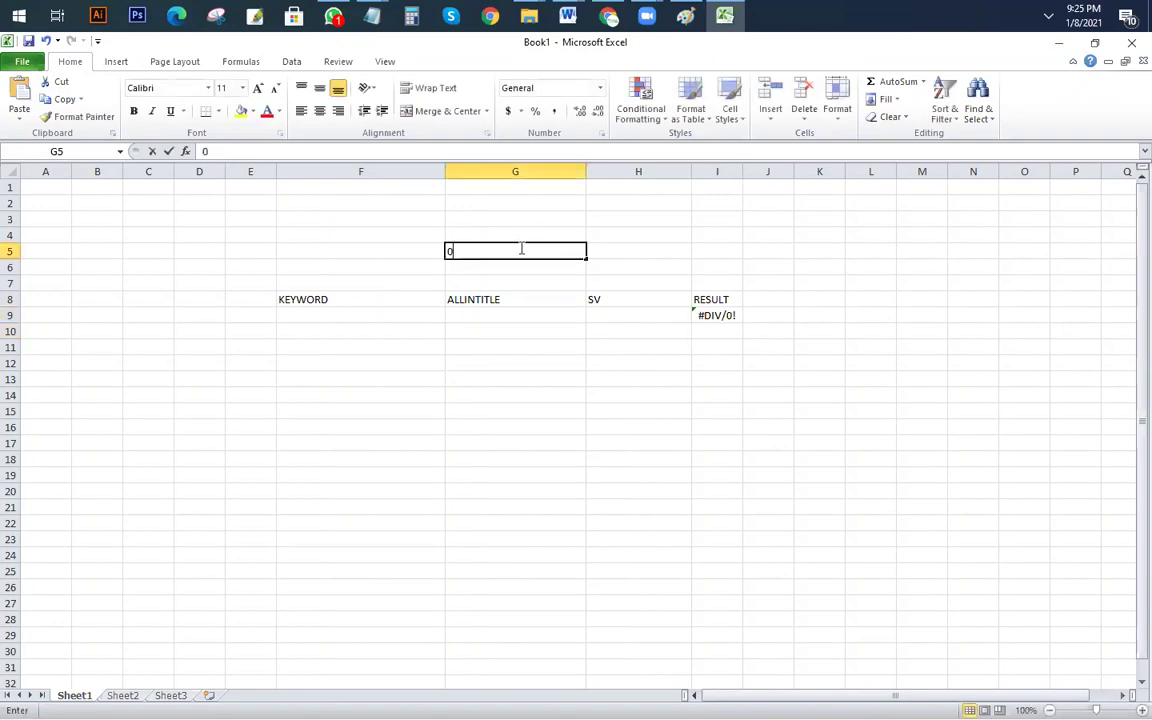
pyautogui.write('.25')
pyautogui.click(638, 507)
pyautogui.click(555, 239)
pyautogui.click(547, 250)
pyautogui.click(133, 111)
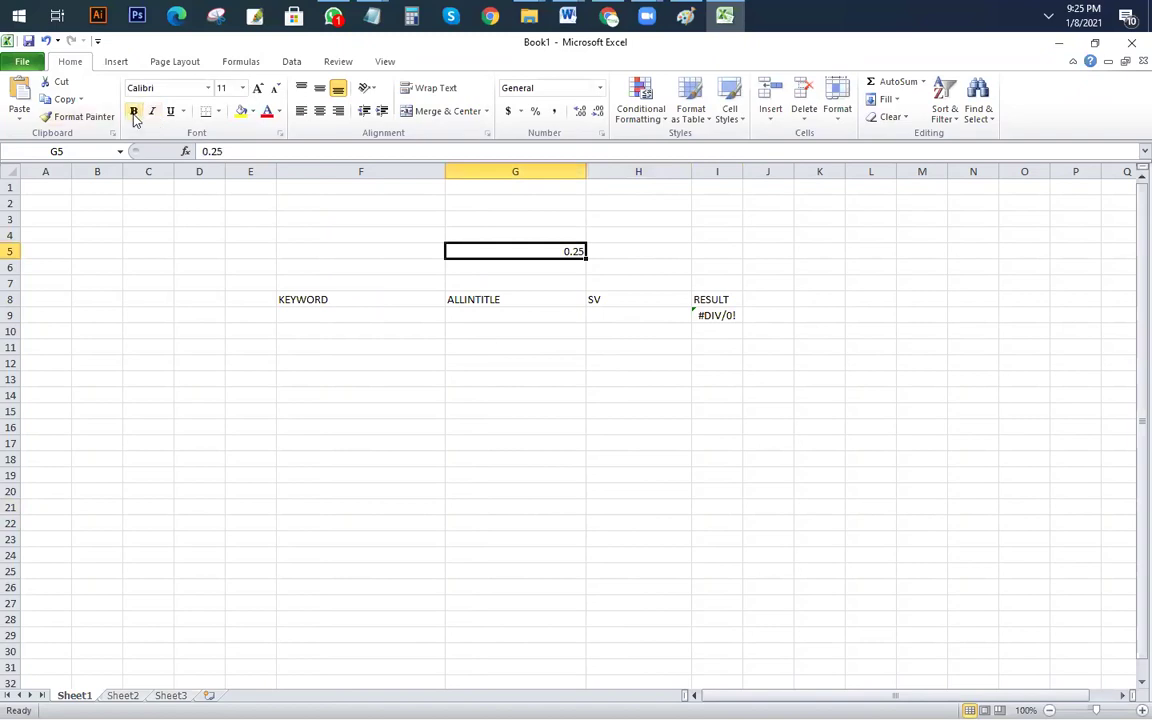
pyautogui.click(241, 111)
pyautogui.click(257, 88)
pyautogui.click(257, 88)
pyautogui.click(257, 88)
pyautogui.click(257, 88)
pyautogui.click(360, 420)
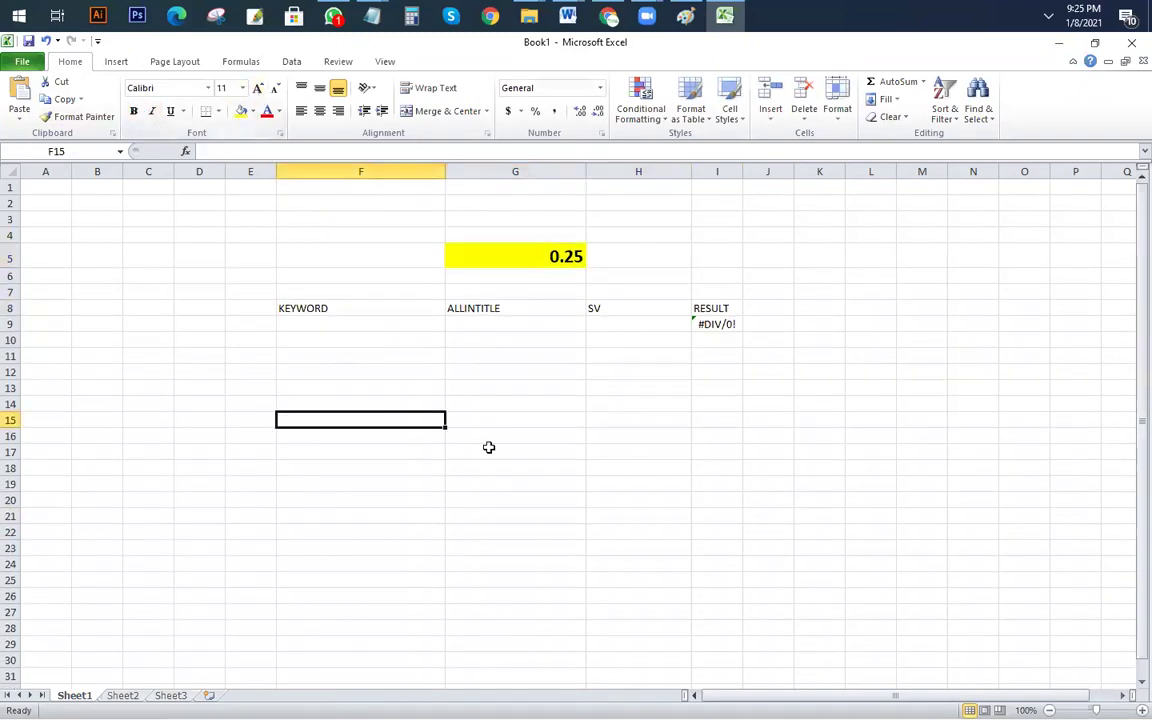
# Step: Make the header cells F8:J8 bold and centred with all borders
pyautogui.click(303, 334)
pyautogui.moveTo(352, 311); pyautogui.dragTo(760, 308)
pyautogui.click(134, 111)
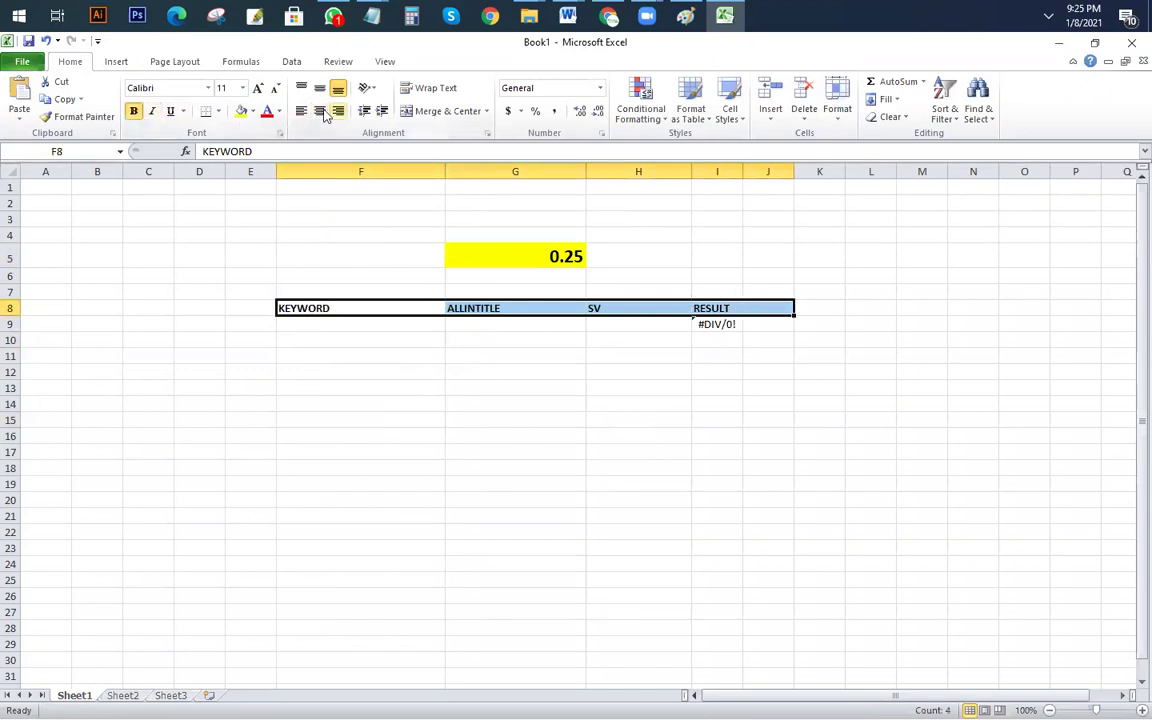
pyautogui.click(319, 111)
pyautogui.click(218, 111)
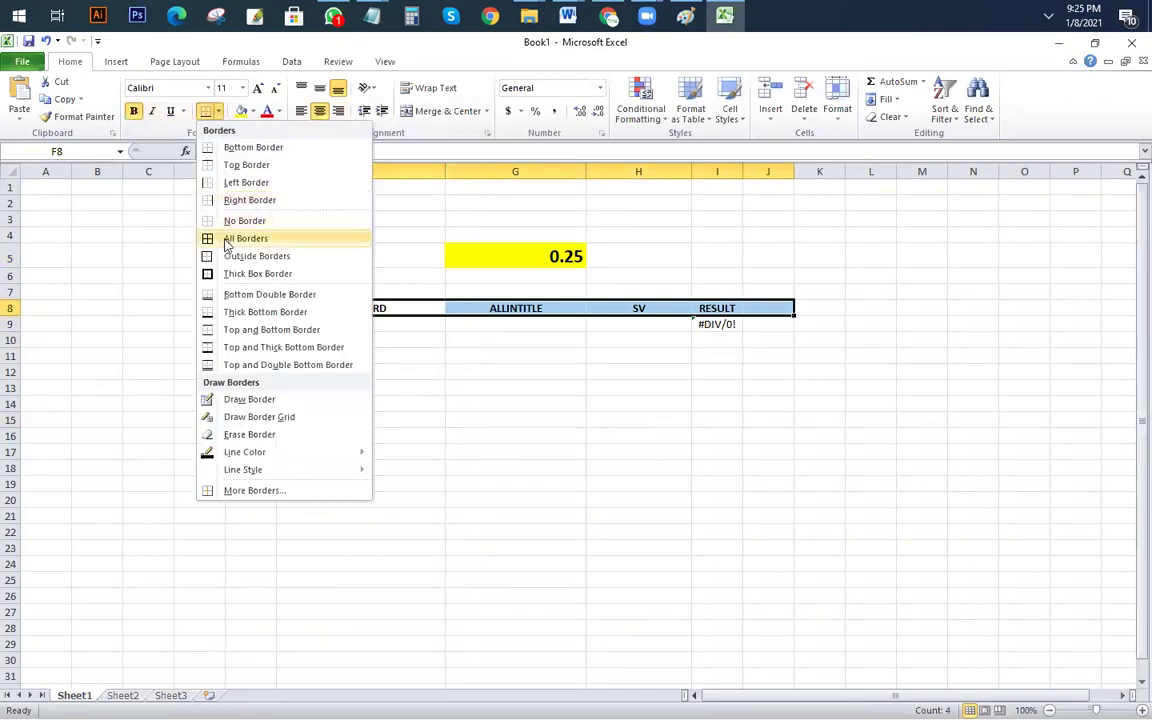
pyautogui.click(216, 237)
# Step: Apply all borders to the table range F8:J27 and delete the extra column J
pyautogui.moveTo(300, 310); pyautogui.dragTo(766, 612)
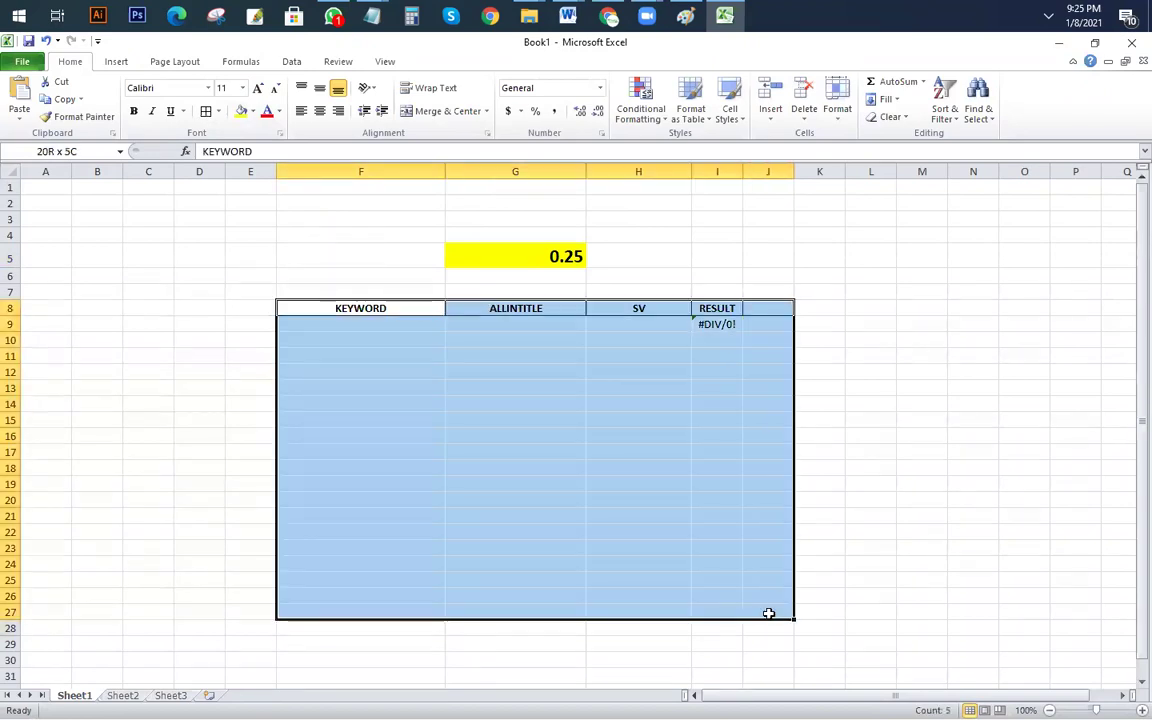
pyautogui.click(202, 111)
pyautogui.click(819, 436)
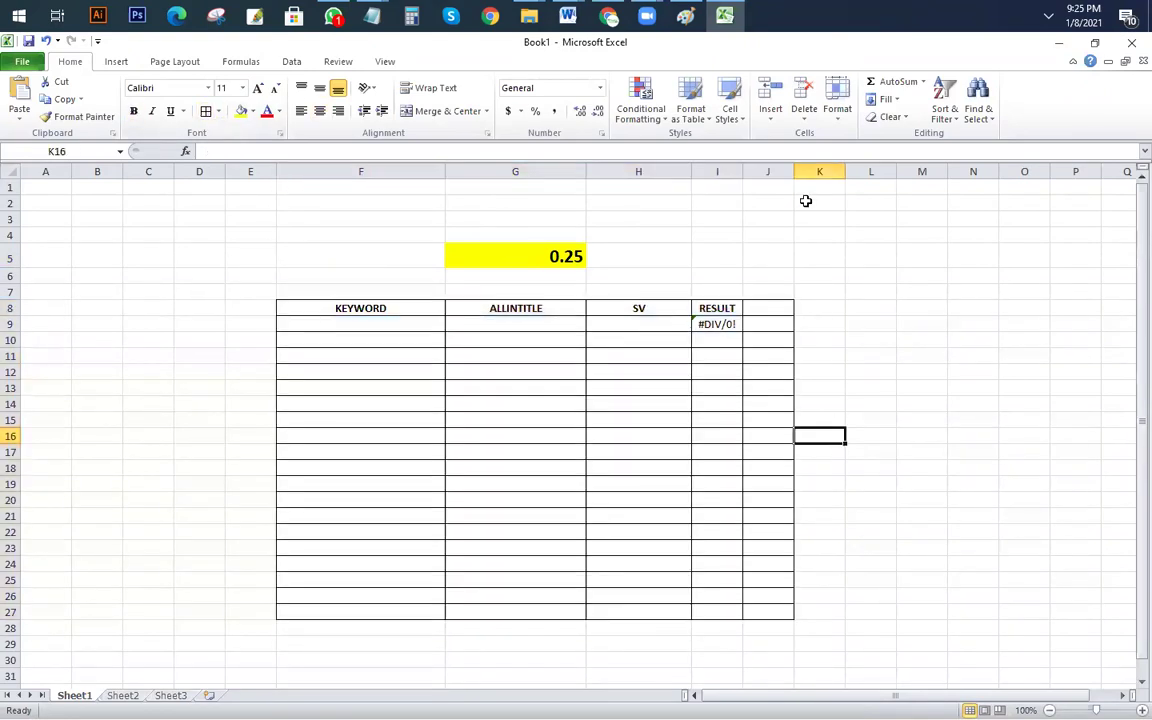
pyautogui.rightClick(767, 172)
pyautogui.click(803, 290)
pyautogui.click(968, 530)
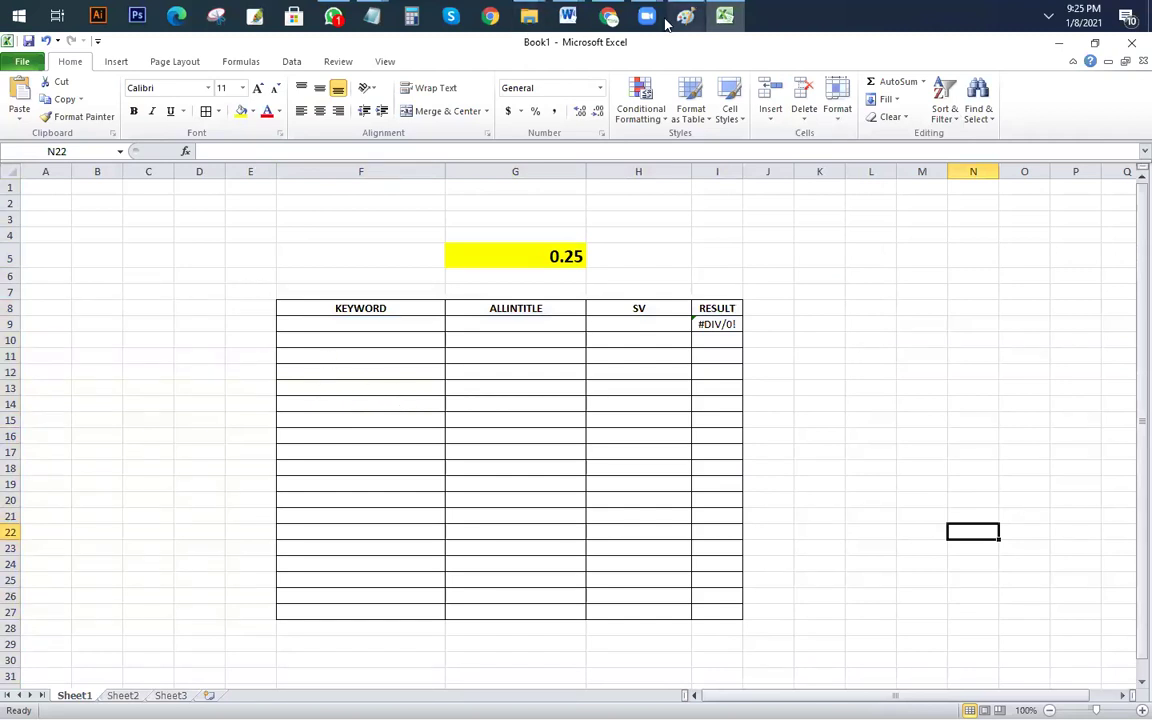
# Step: Put 'queen mattress and box spring' in F9 and its 12100 search volume in H9
pyautogui.hotkey('alt', 'Tab')
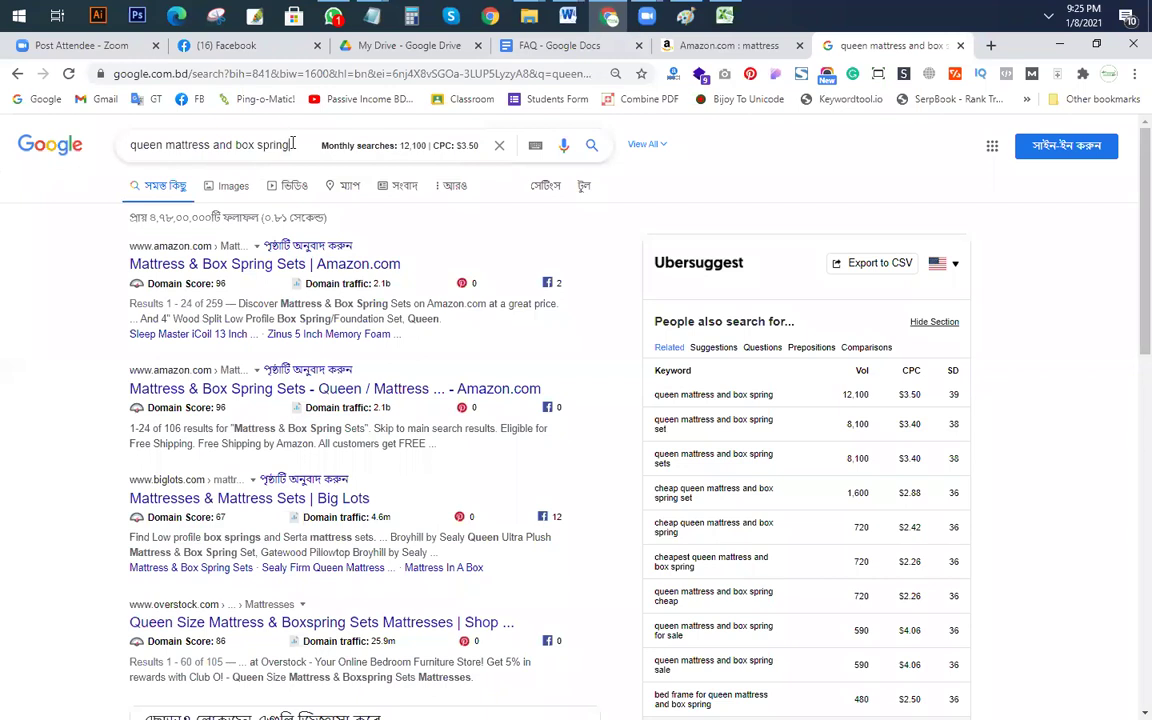
pyautogui.moveTo(290, 143); pyautogui.dragTo(5, 146)
pyautogui.hotkey('ctrl', 'c')
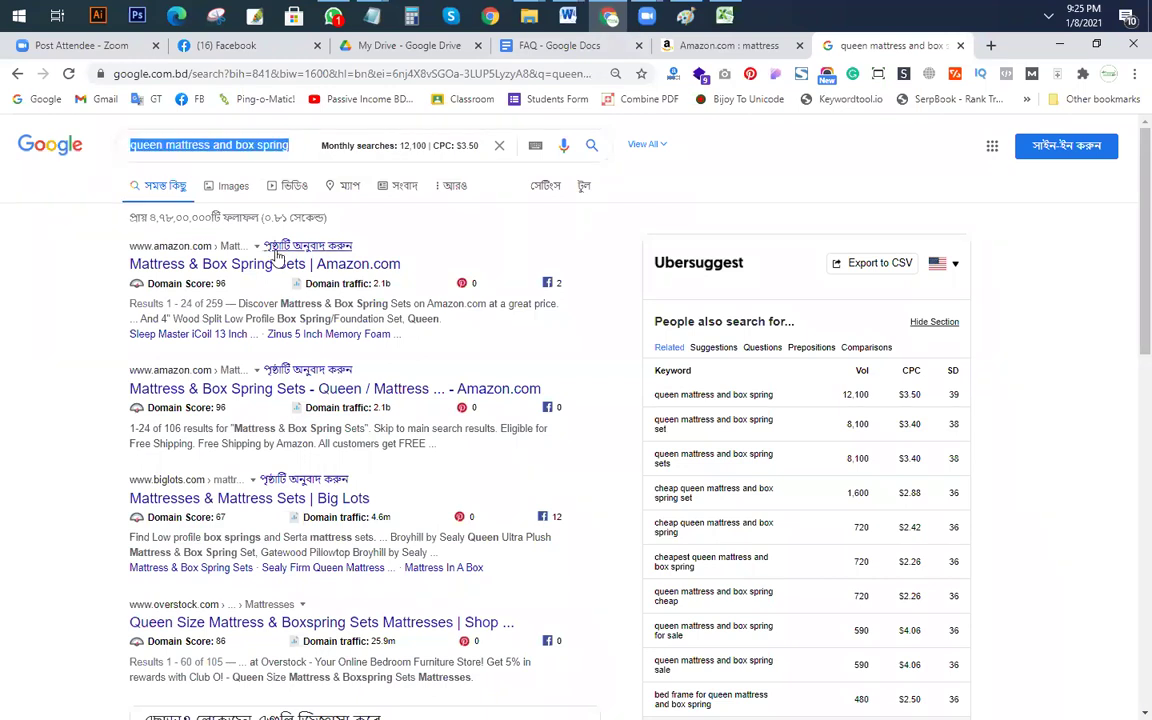
pyautogui.hotkey('alt', 'Tab')
pyautogui.click(373, 324)
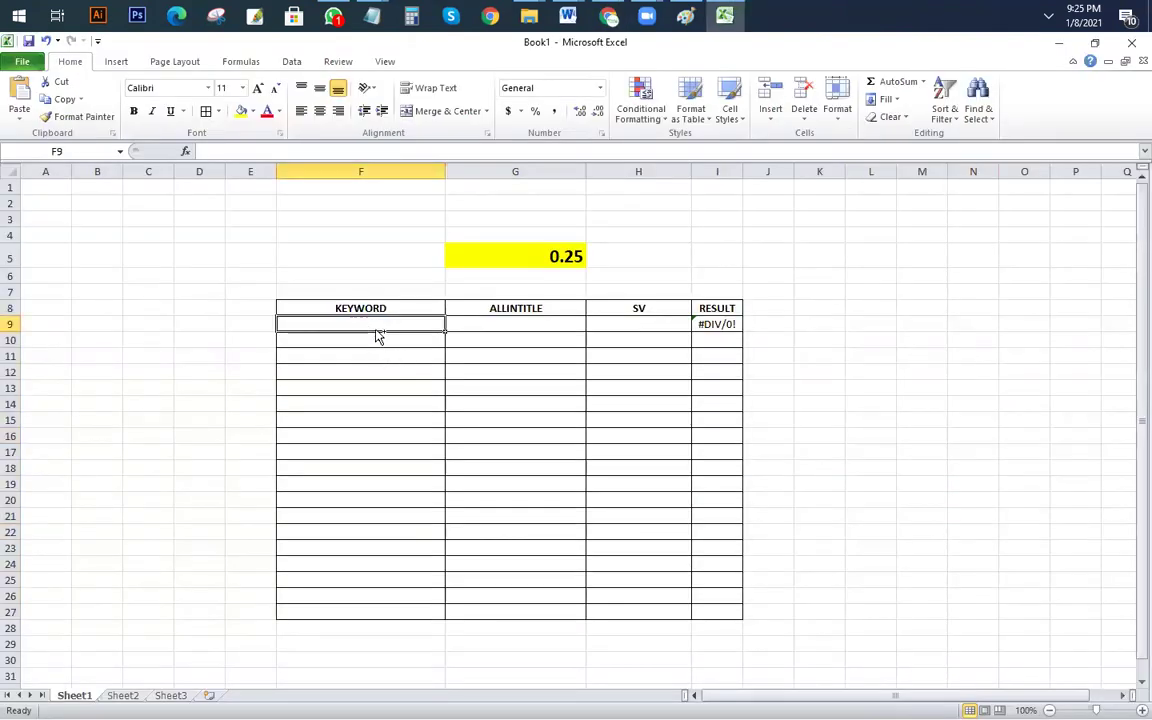
pyautogui.hotkey('ctrl', 'v')
pyautogui.hotkey('alt', 'Tab')
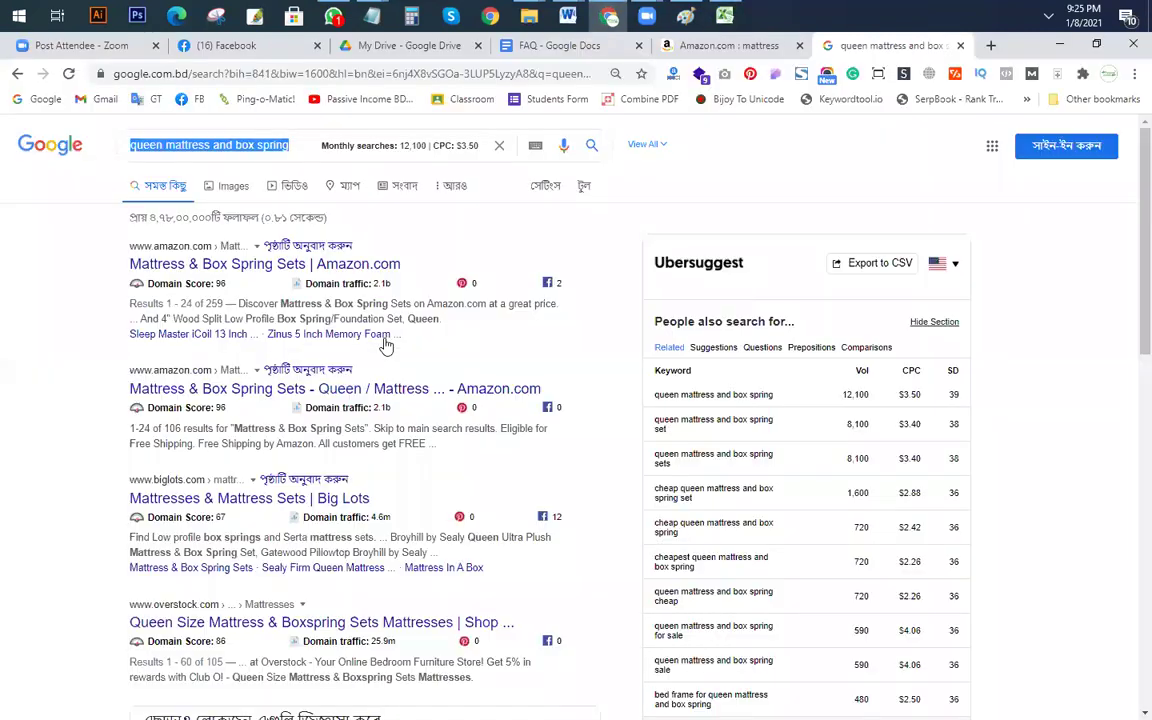
pyautogui.hotkey('alt', 'Tab')
pyautogui.click(641, 322)
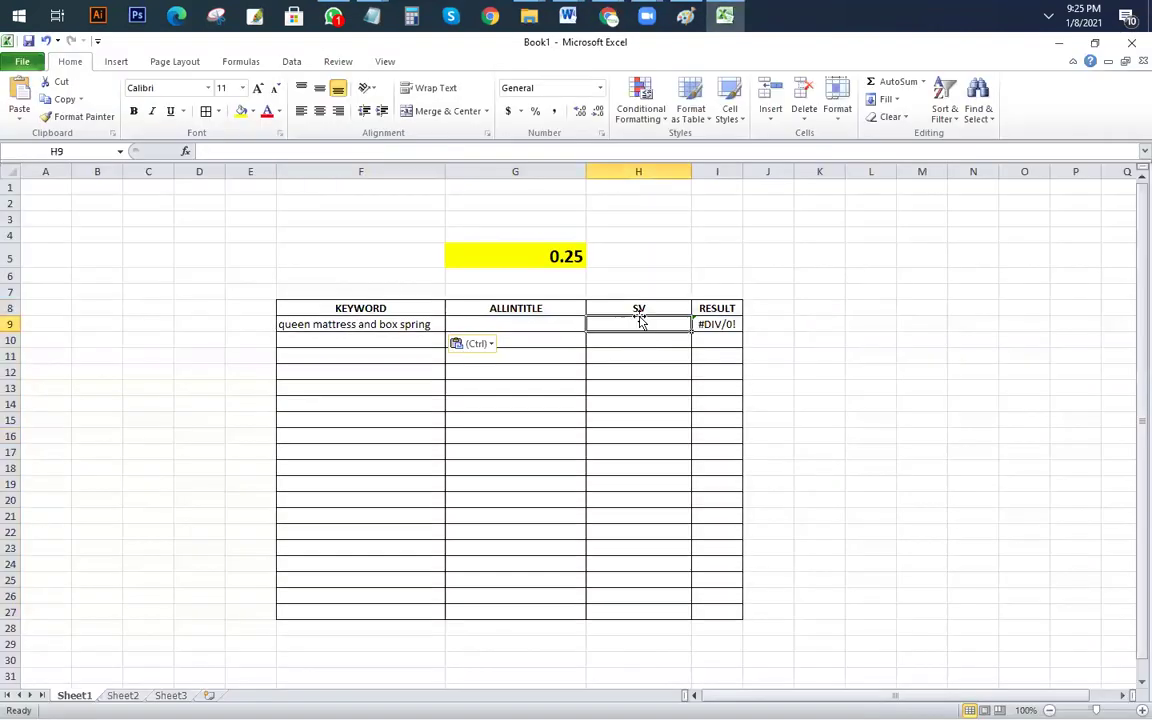
pyautogui.write('12100')
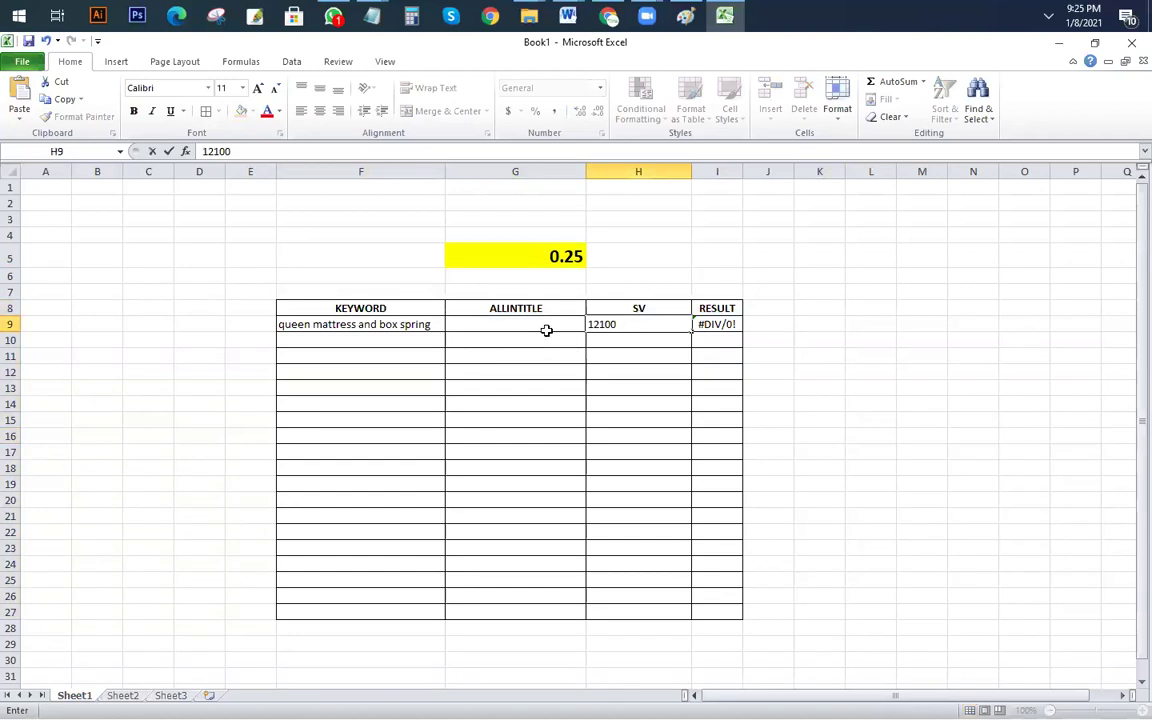
pyautogui.click(545, 328)
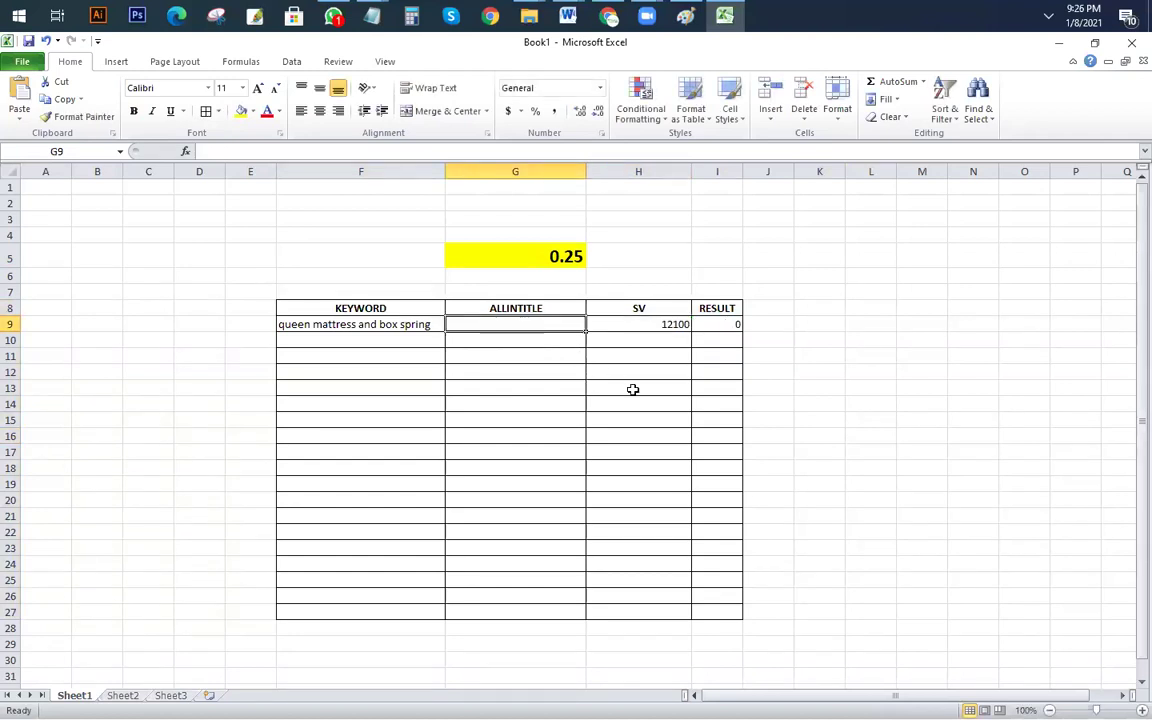
# Step: Run the allintitle: search for the keyword and record 18100 in G9
pyautogui.hotkey('alt', 'Tab')
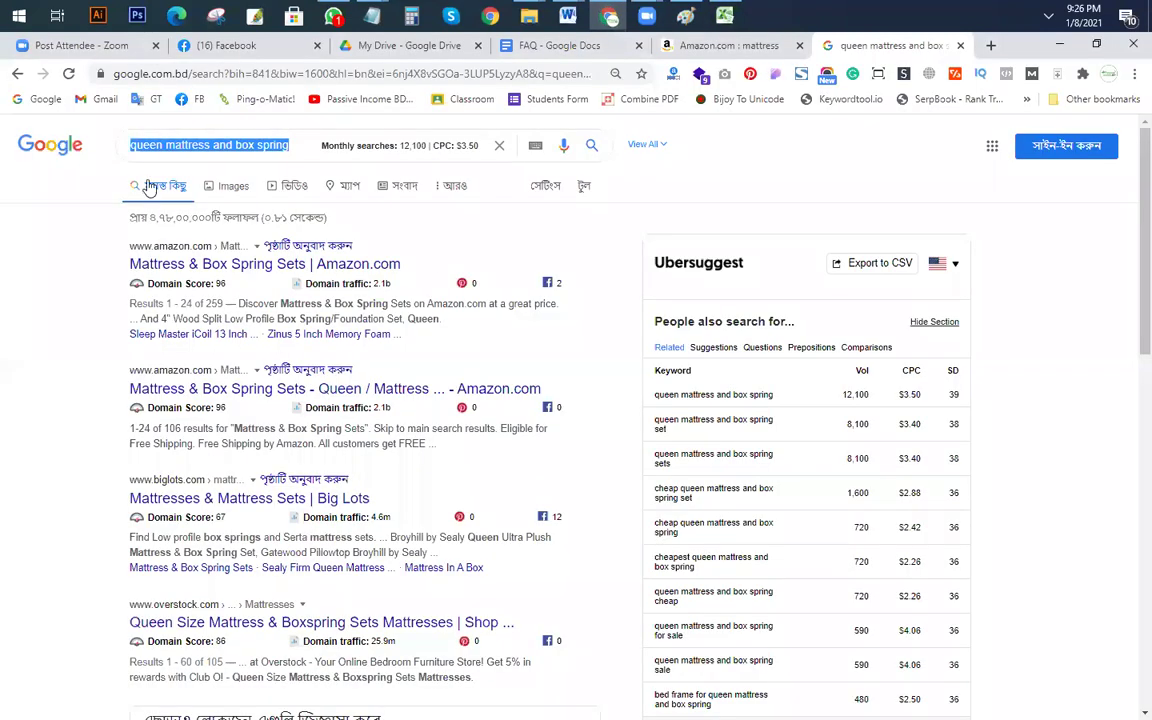
pyautogui.click(131, 146)
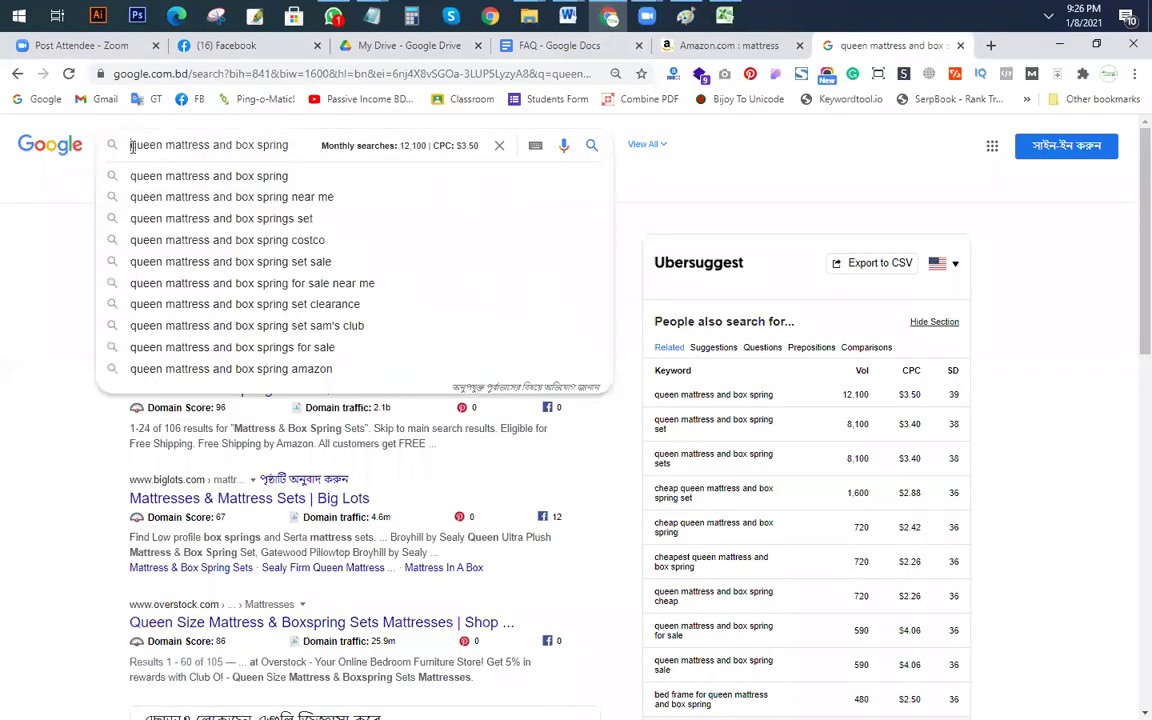
pyautogui.write('all')
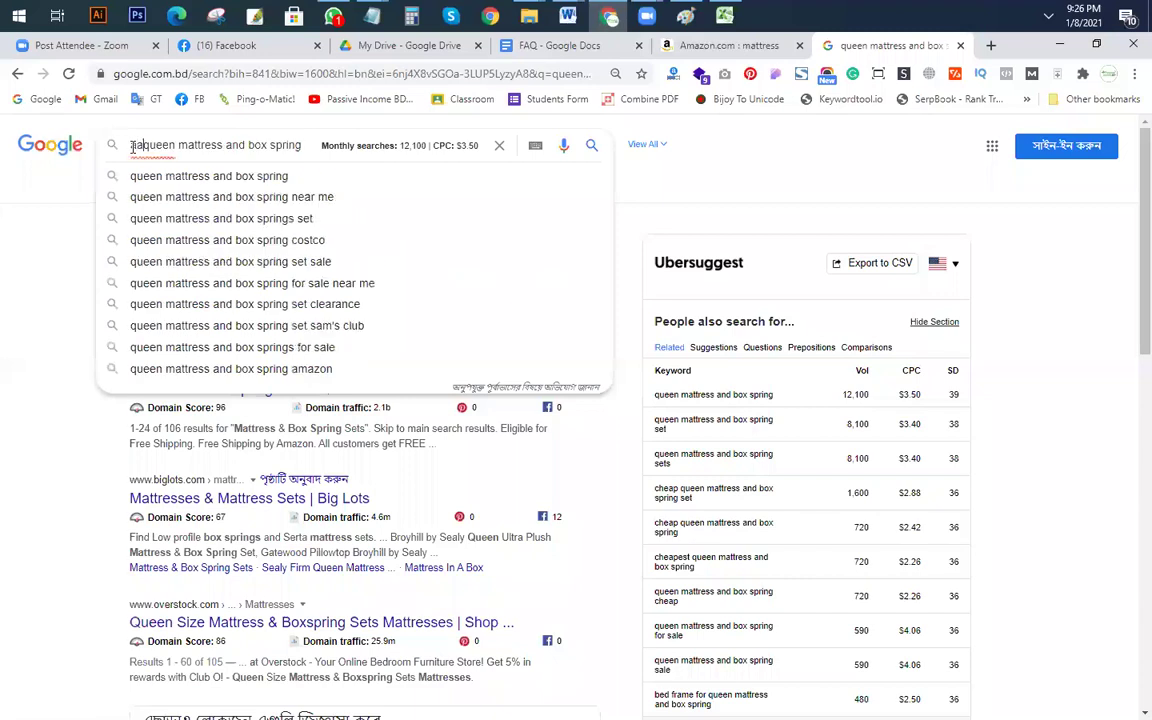
pyautogui.write('intitle')
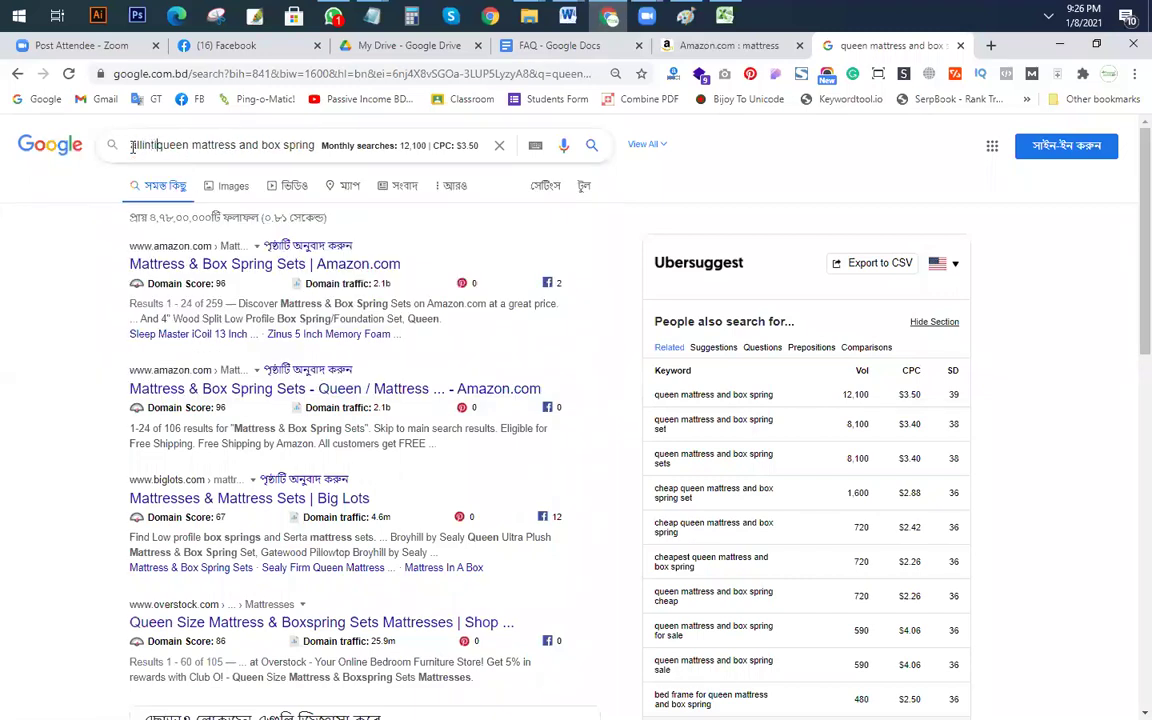
pyautogui.write(':')
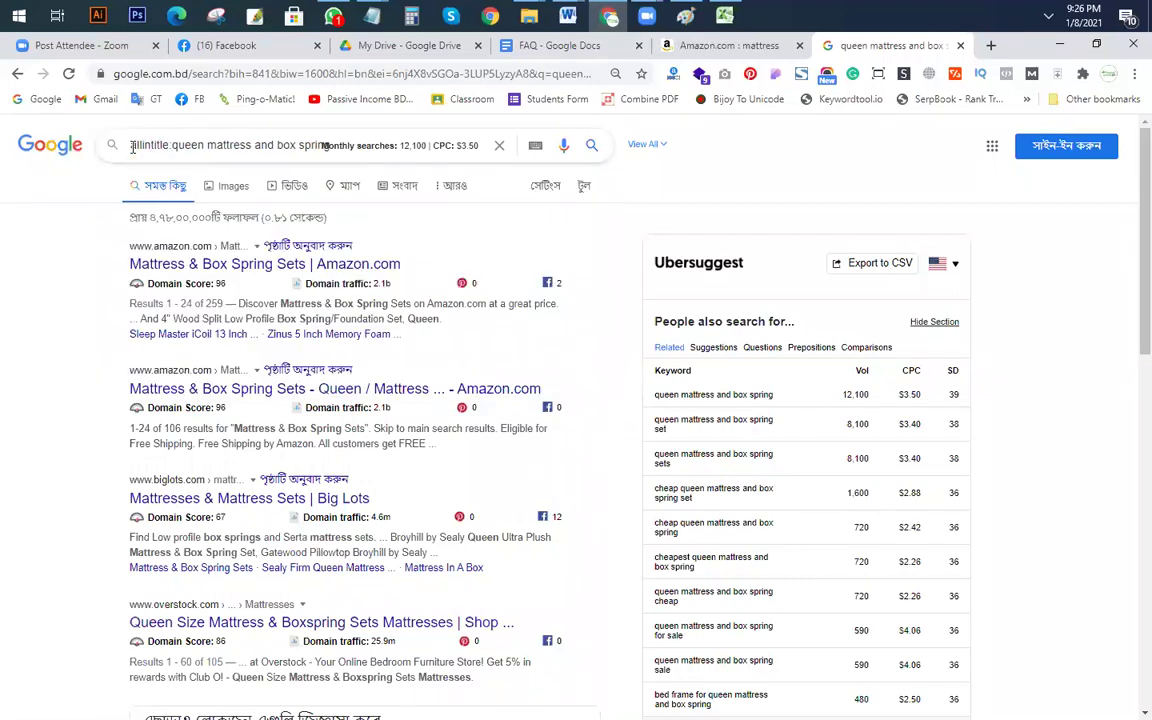
pyautogui.press('Return')
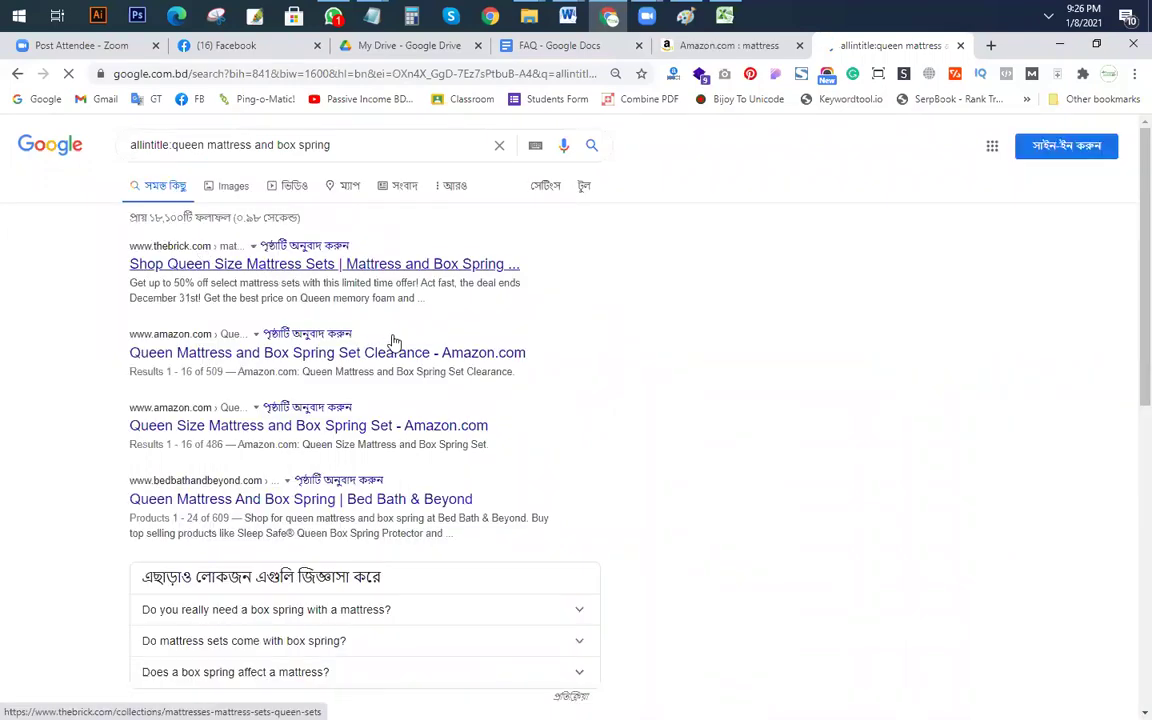
pyautogui.hotkey('alt', 'Tab')
pyautogui.write('18100')
pyautogui.press('Return')
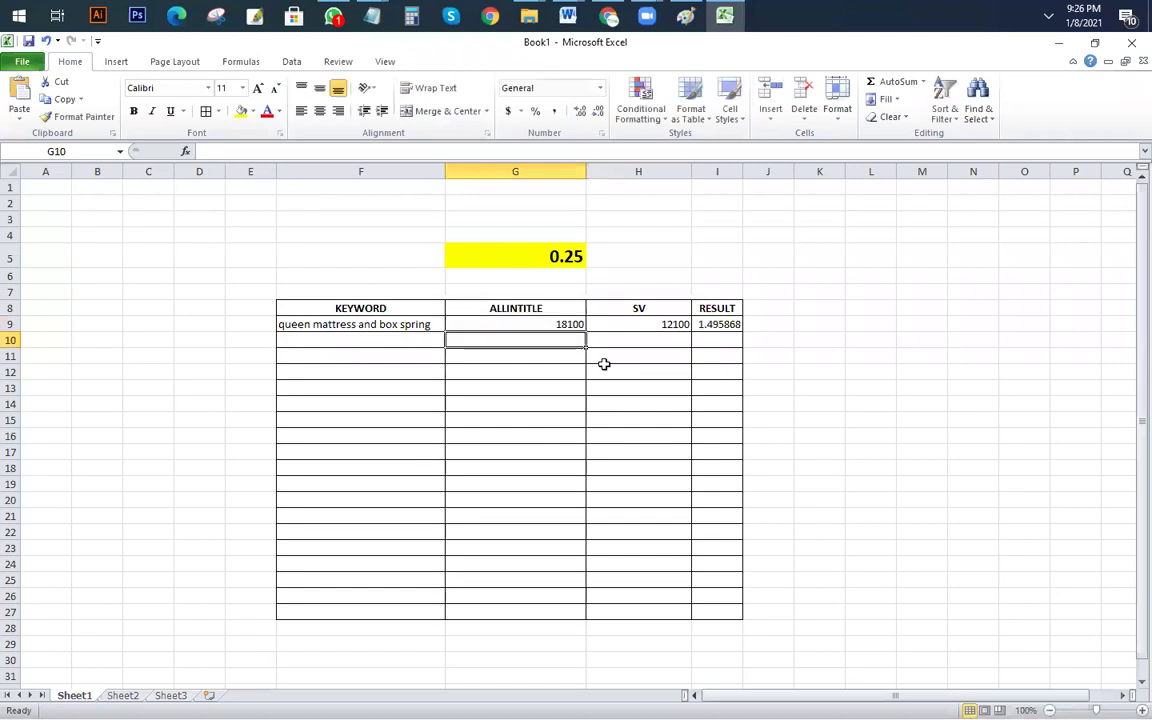
# Step: Bold the table entries in F9:I18 and colour the 1.49587 ratio in I9 red
pyautogui.scroll(4, 763, 460)
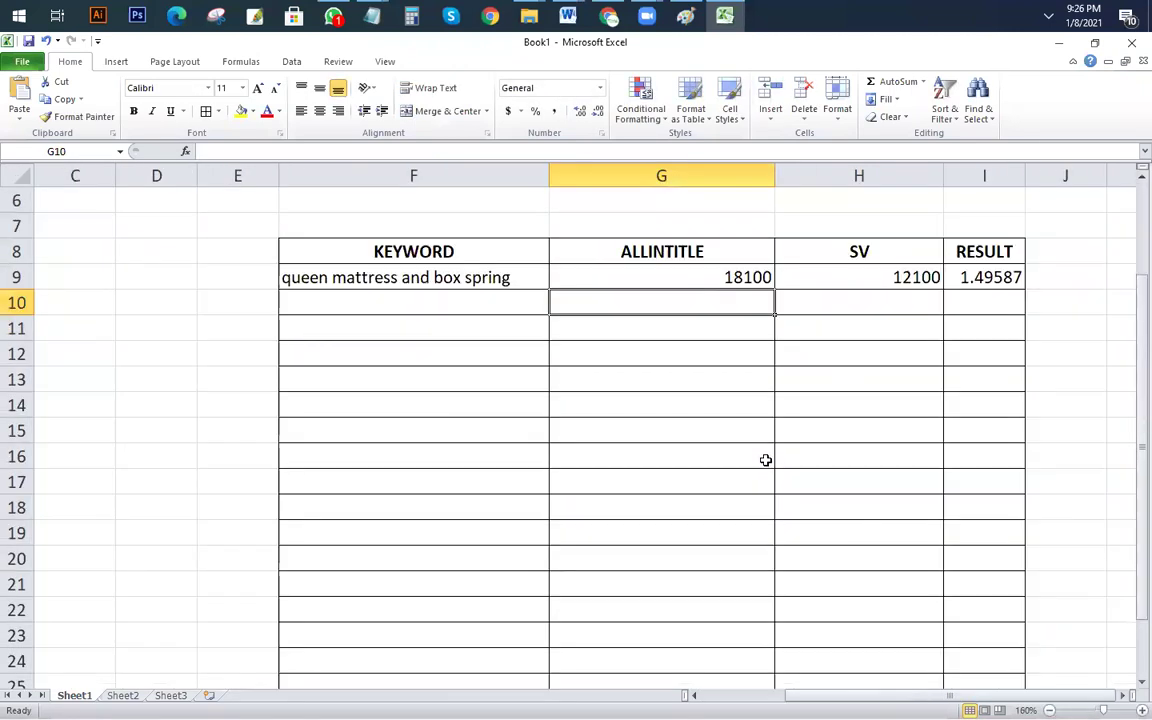
pyautogui.moveTo(316, 280); pyautogui.dragTo(986, 521)
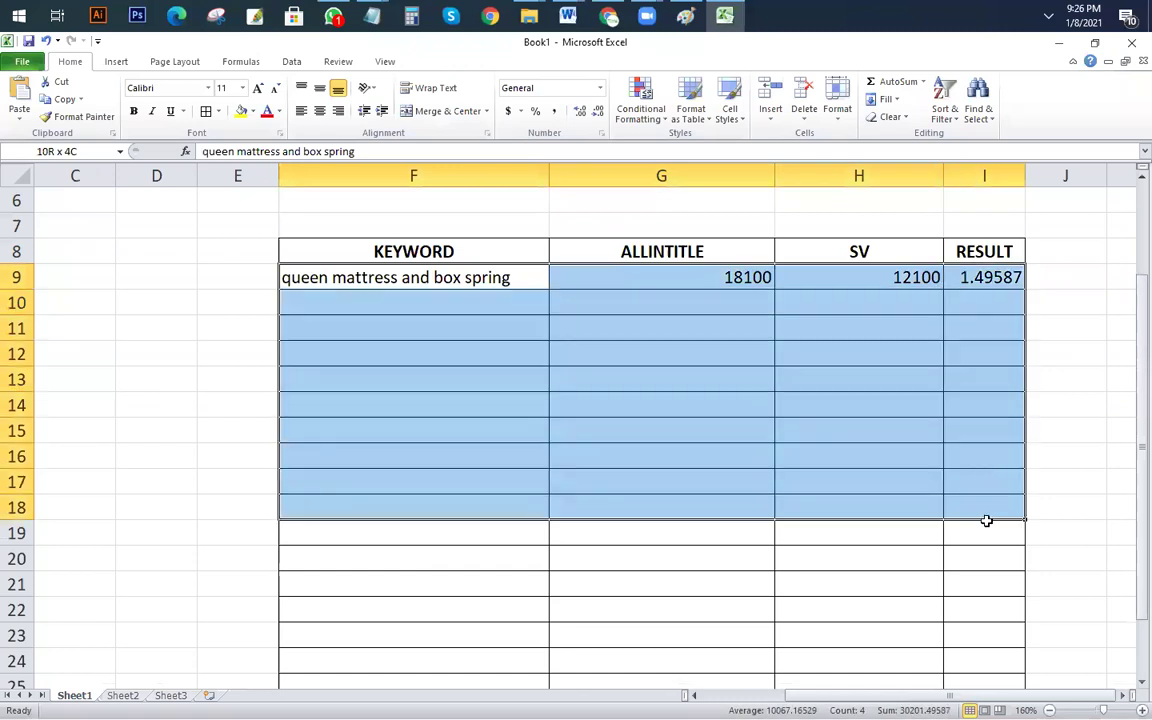
pyautogui.click(135, 112)
pyautogui.click(445, 480)
pyautogui.click(984, 278)
pyautogui.click(267, 111)
pyautogui.click(421, 434)
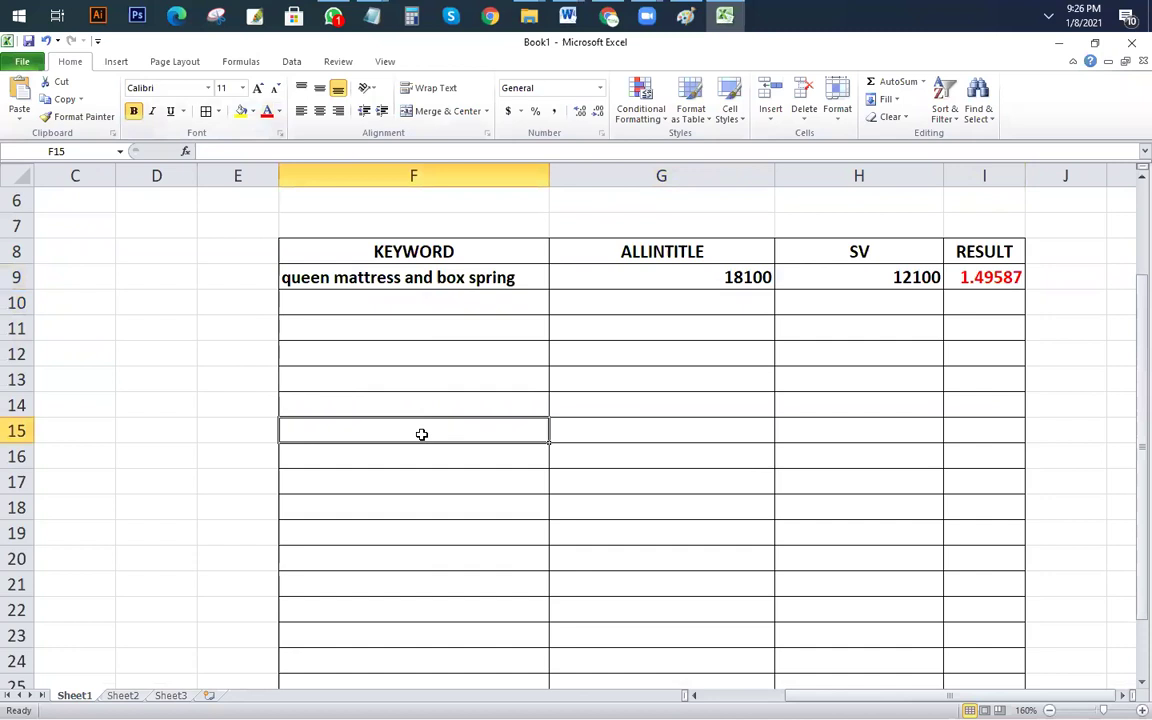
pyautogui.hotkey('alt', 'Tab')
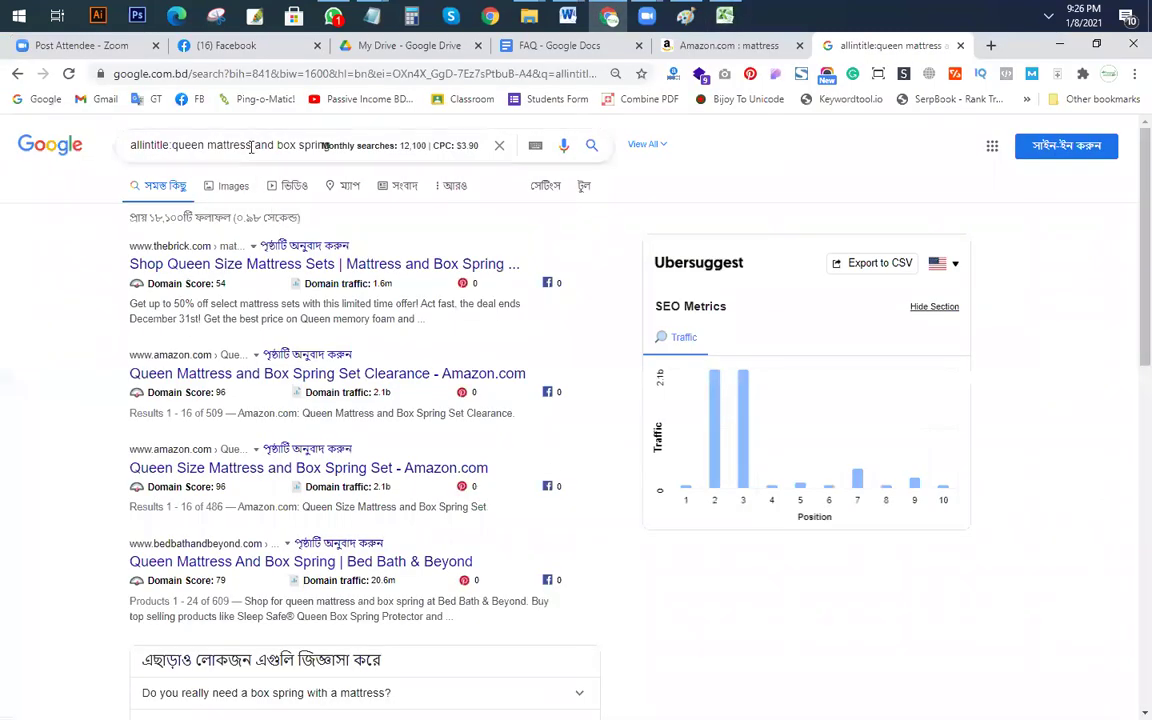
# Step: Remove the allintitle: prefix and search the sealy posturepedic queen mattress and box spring suggestion
pyautogui.moveTo(172, 148); pyautogui.dragTo(3, 152)
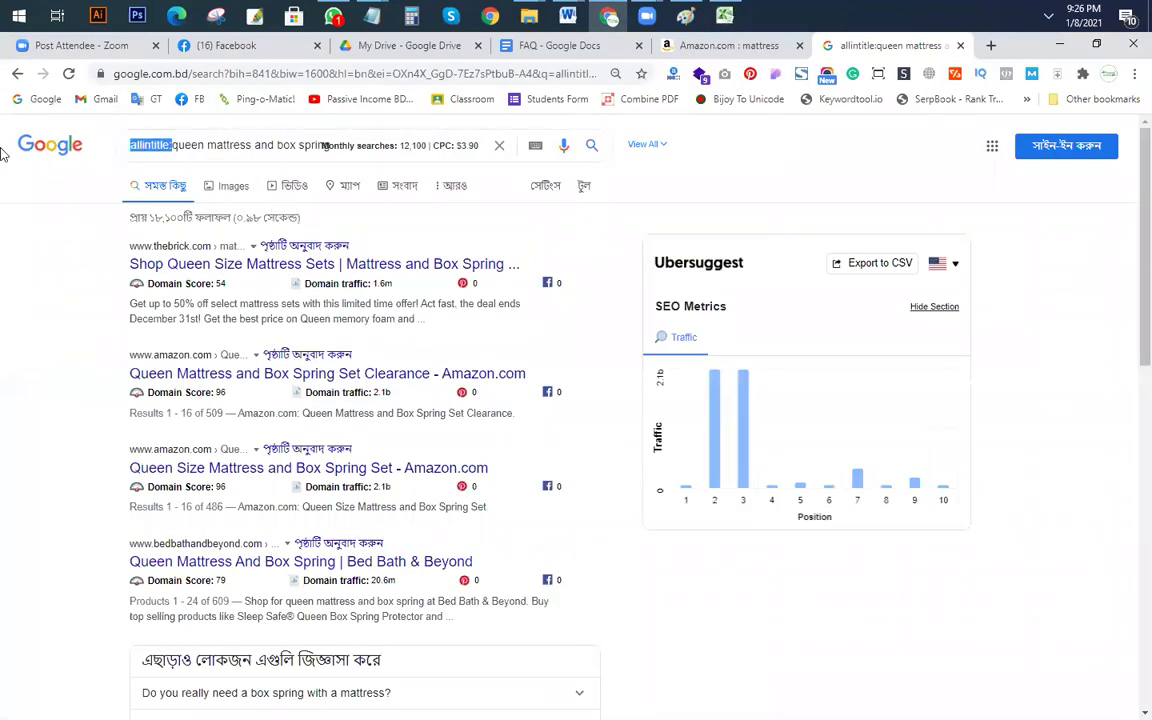
pyautogui.press('BackSpace')
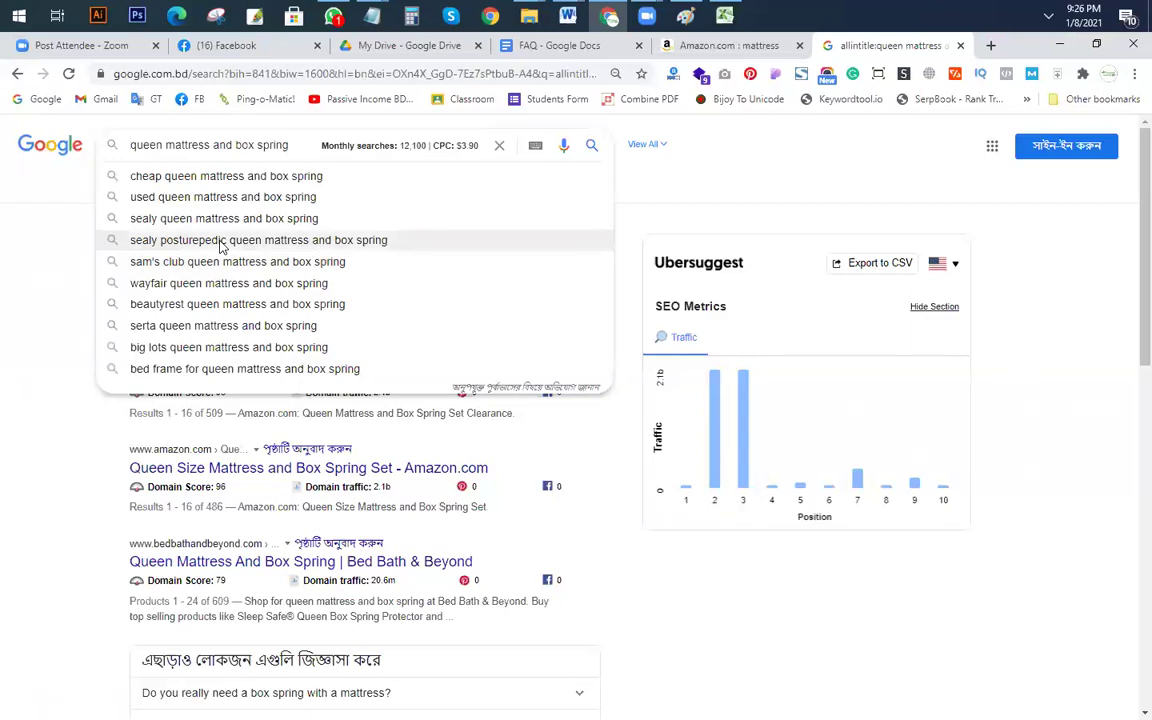
pyautogui.moveTo(289, 145); pyautogui.dragTo(4, 150)
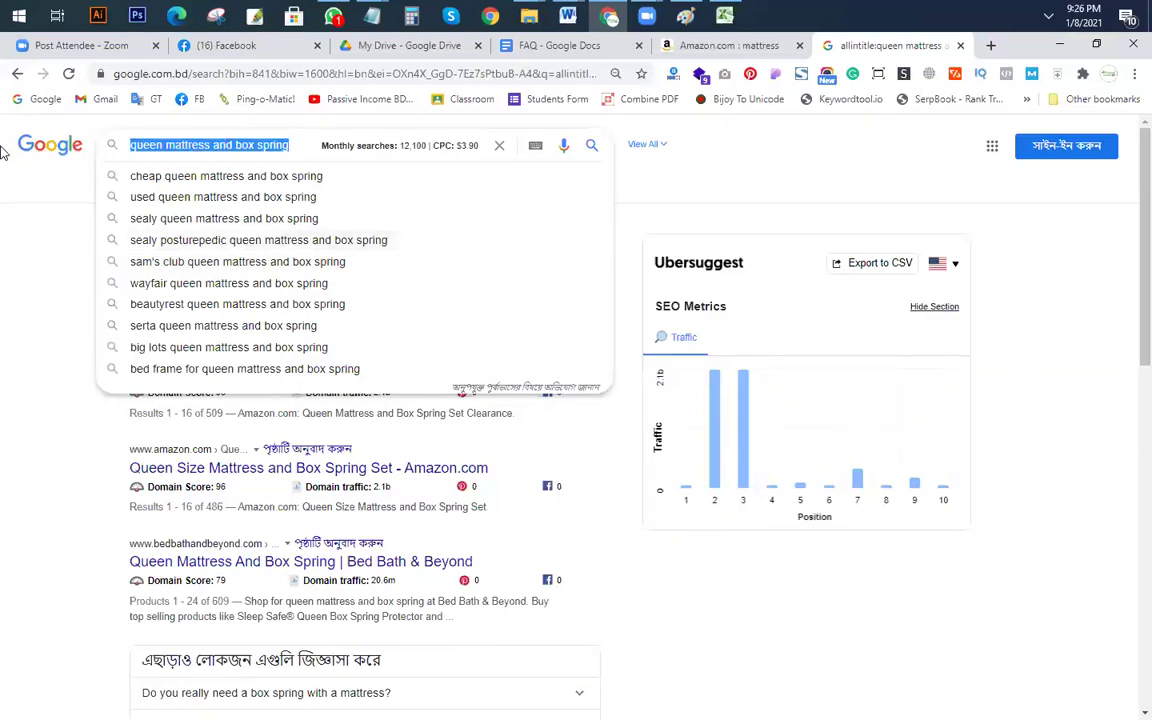
pyautogui.click(232, 244)
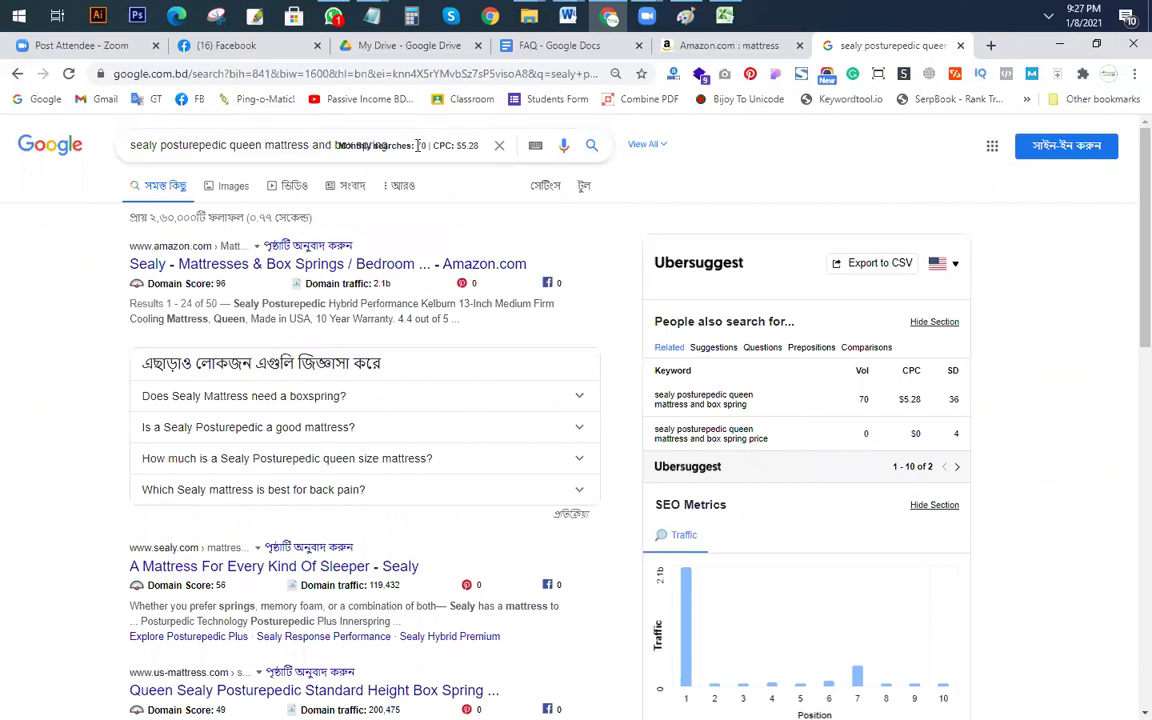
pyautogui.moveTo(416, 142)
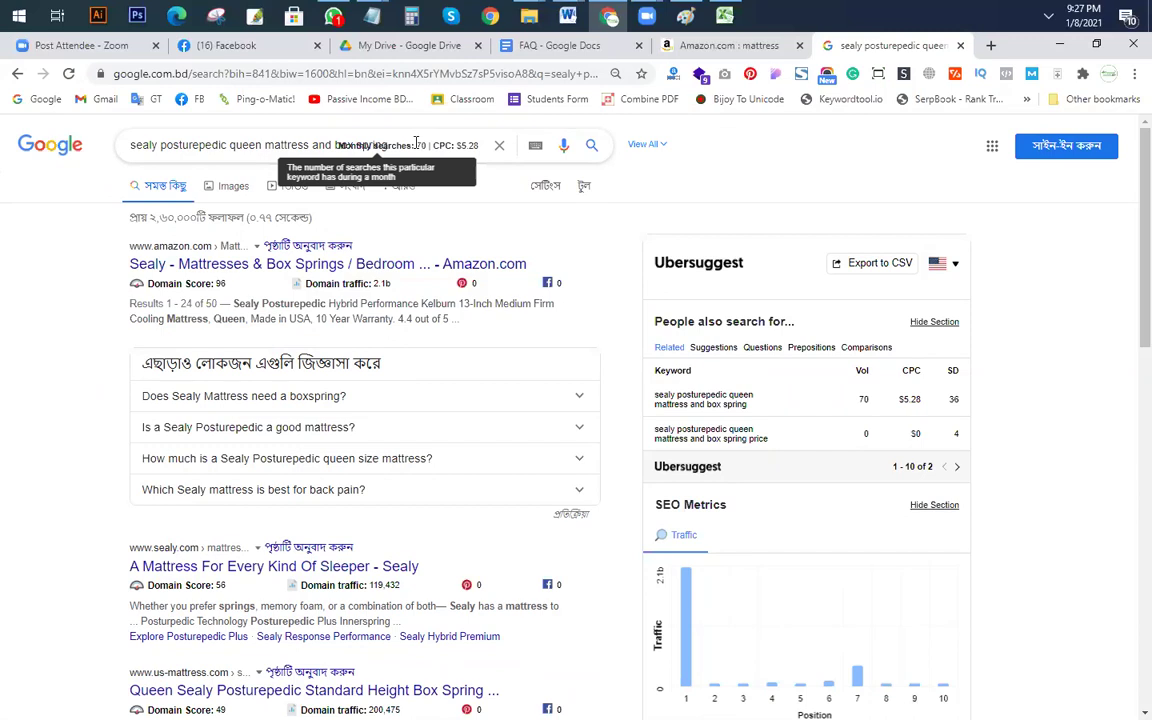
# Step: Copy the sealy posturepedic queen mattress and box spring query into Excel cell F10
pyautogui.click(218, 148)
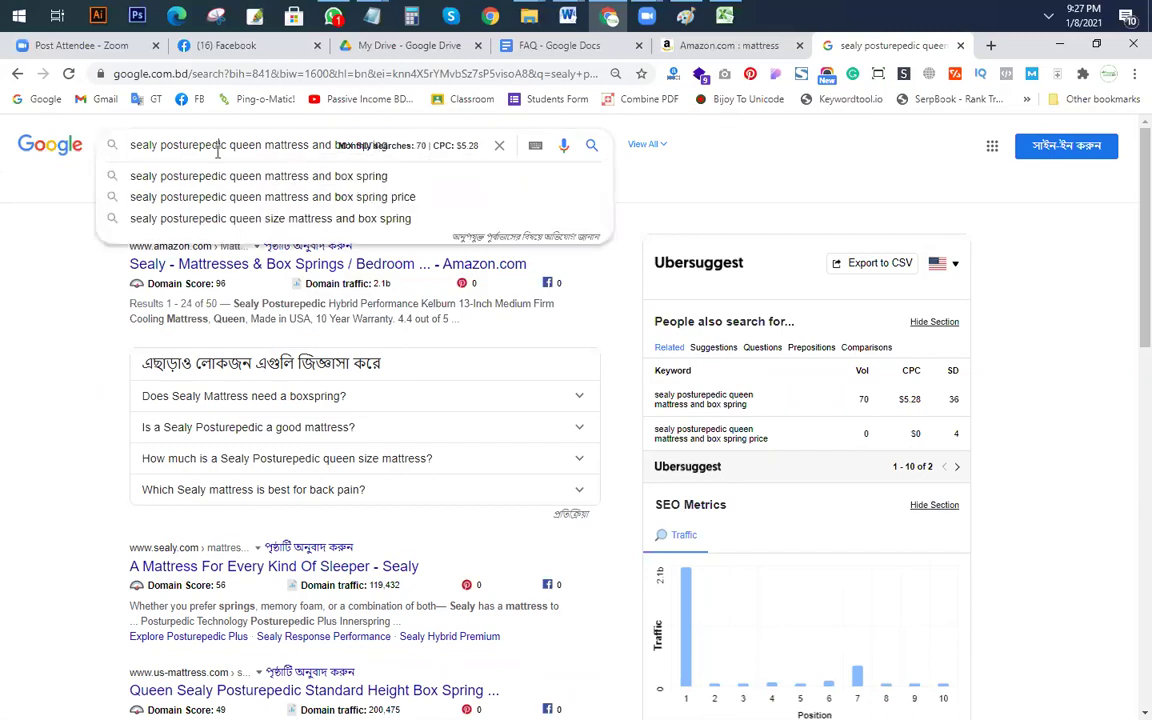
pyautogui.tripleClick(240, 148)
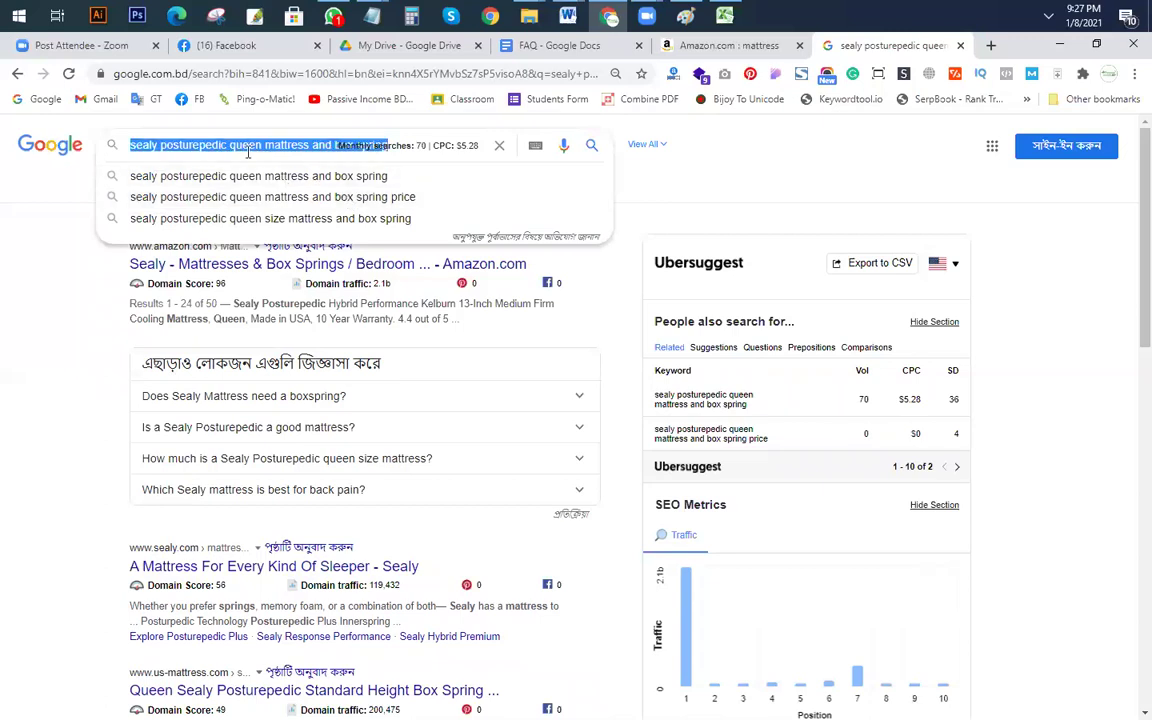
pyautogui.hotkey('ctrl', 'c')
pyautogui.hotkey('alt', 'Tab')
pyautogui.click(463, 308)
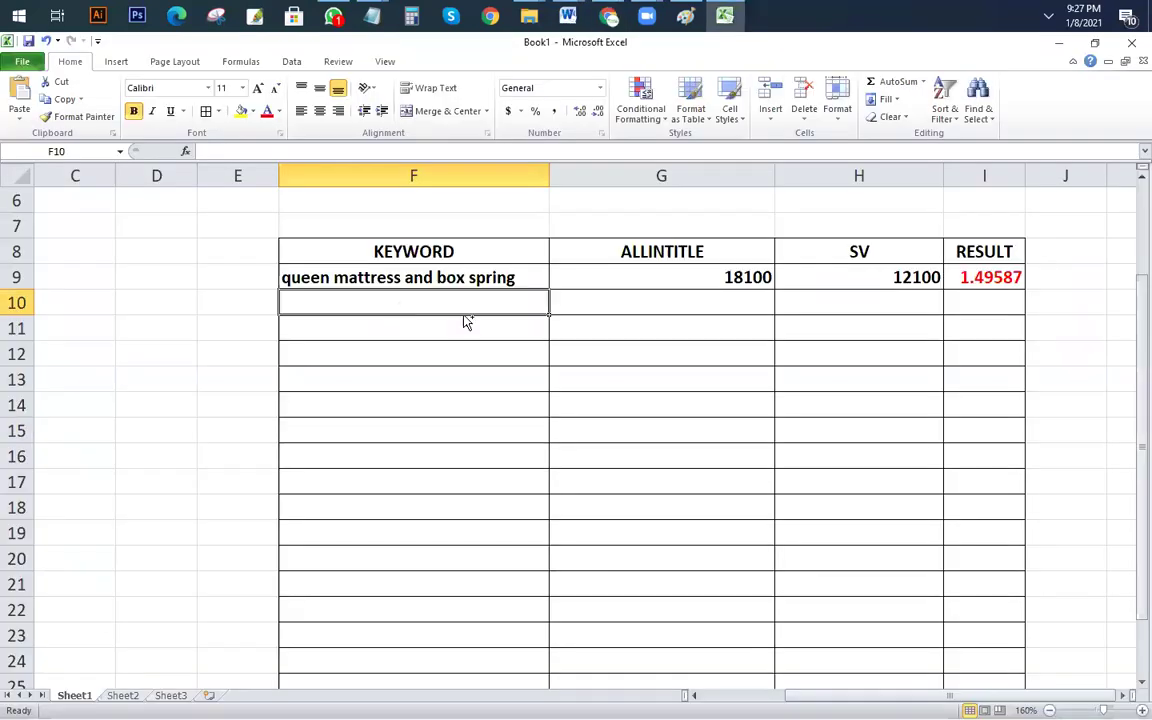
pyautogui.hotkey('ctrl', 'v')
pyautogui.hotkey('alt', 'Tab')
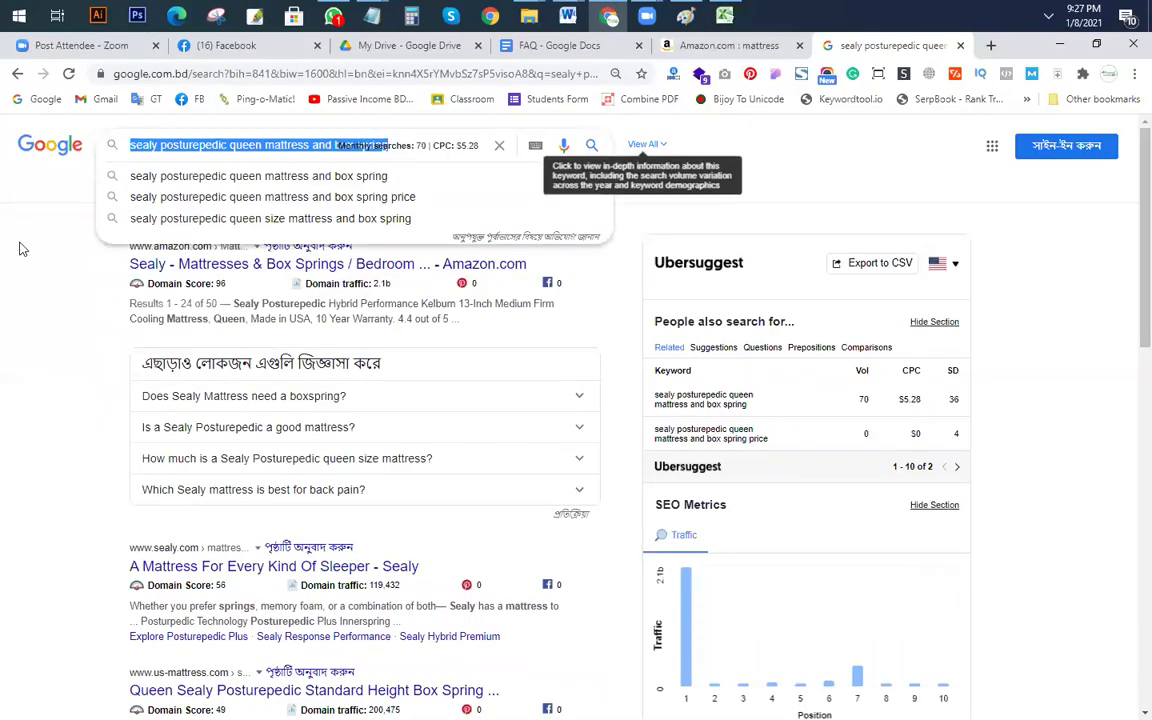
# Step: Prefix the sealy query with allintitle and run the search
pyautogui.click(141, 140)
pyautogui.click(150, 152)
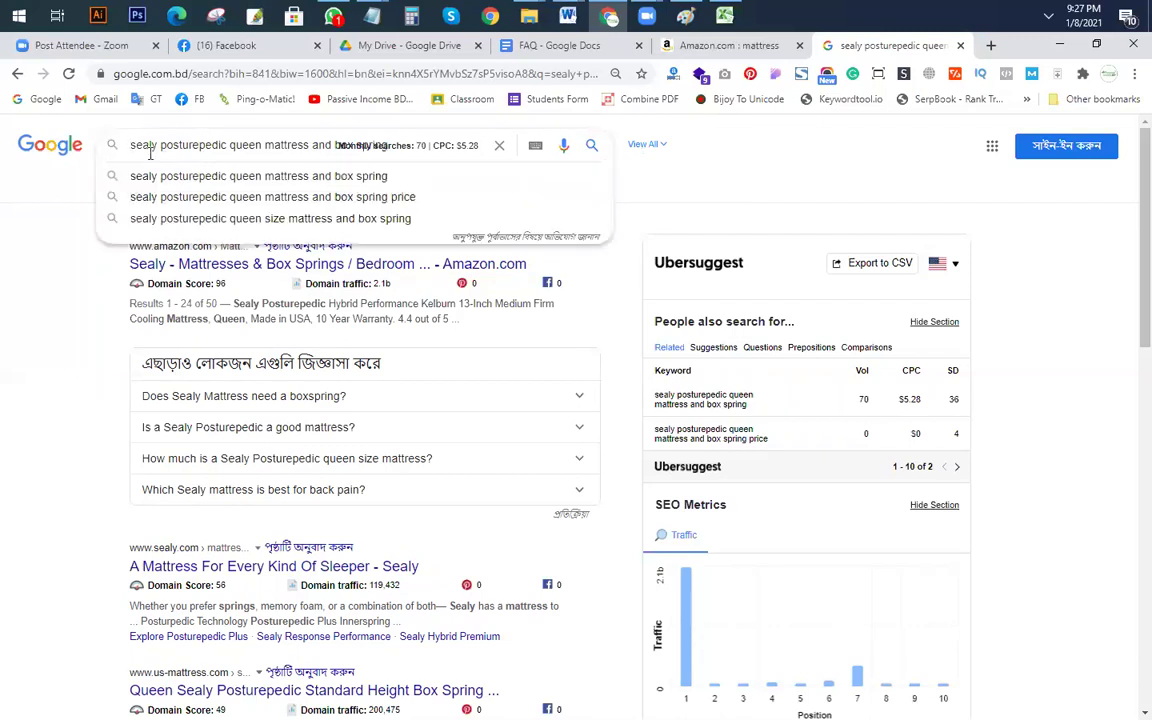
pyautogui.press('Home')
pyautogui.write('allintit')
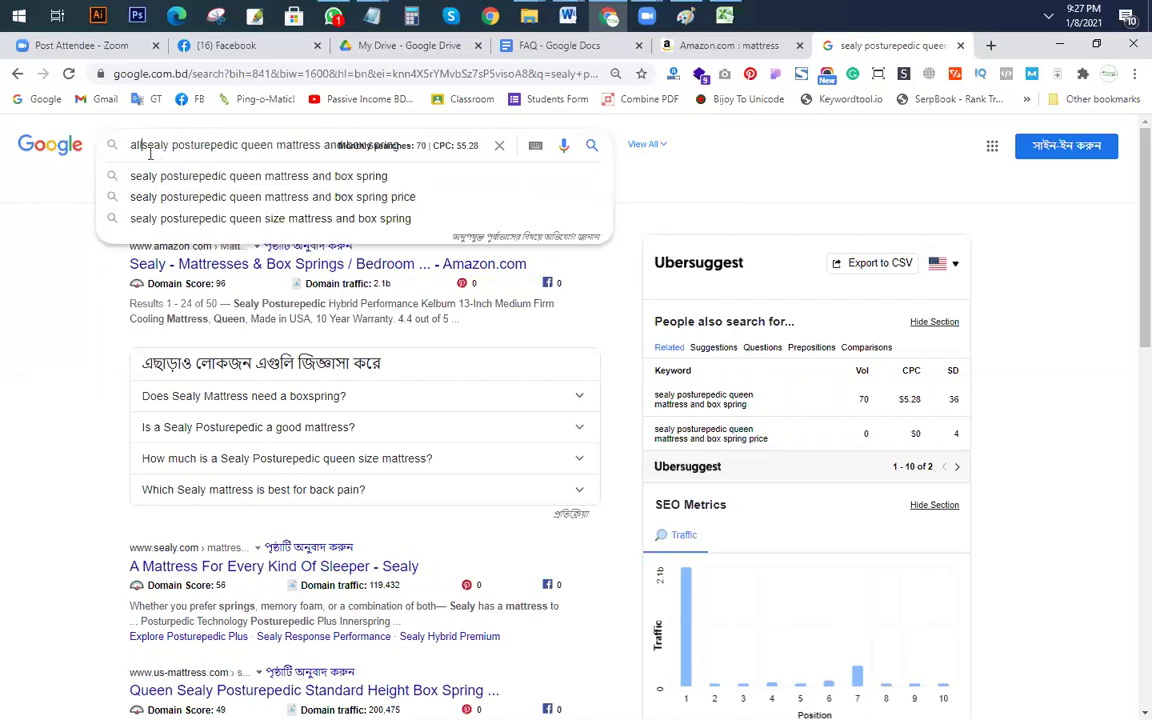
pyautogui.write('le')
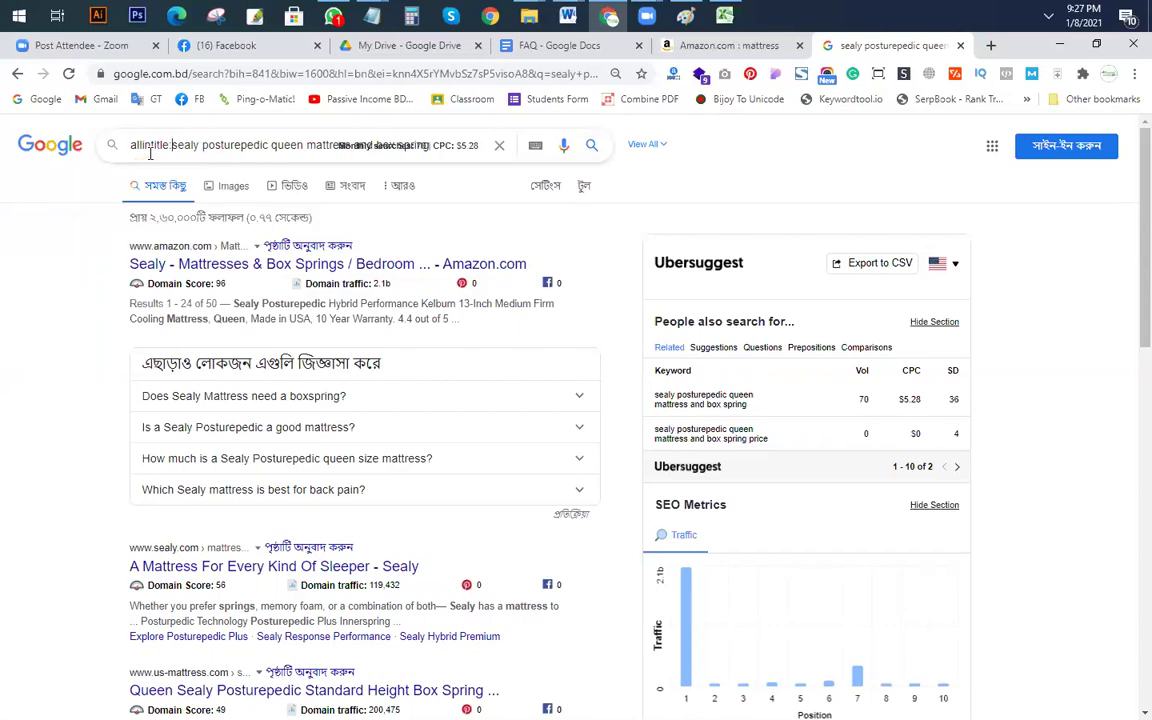
pyautogui.press('Return')
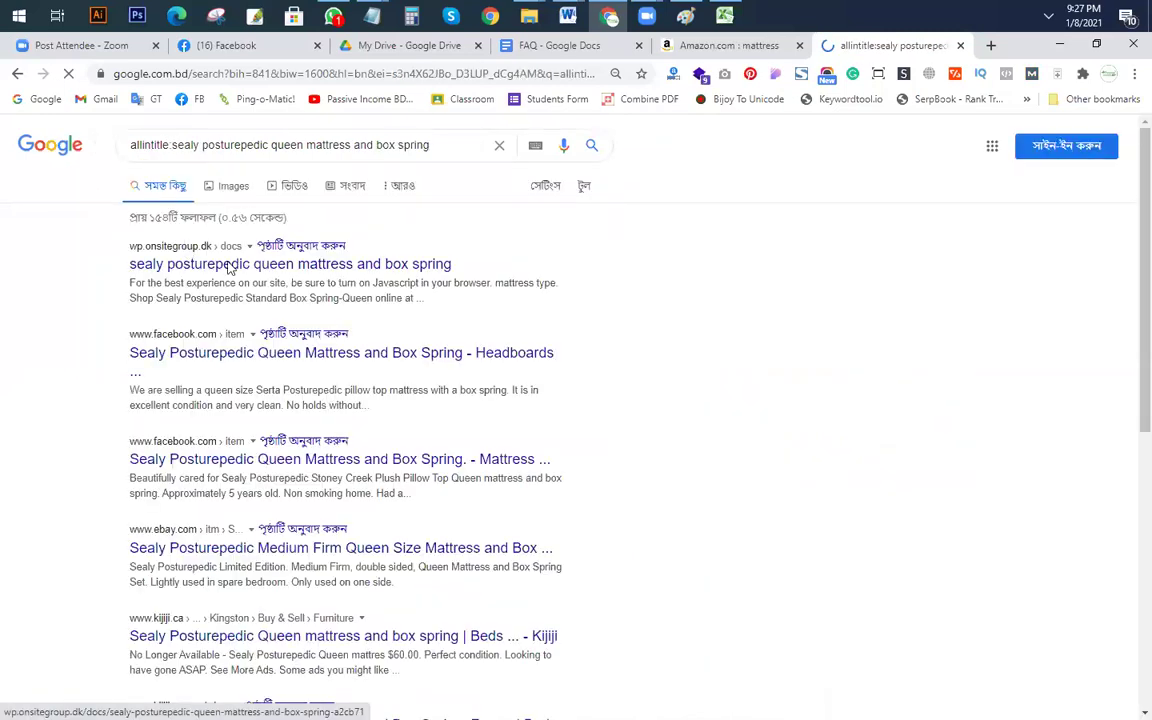
pyautogui.hotkey('alt', 'Tab')
# Step: Autofit column F and enter 154 allintitle in G10 and 70 SV in H10
pyautogui.doubleClick(548, 172)
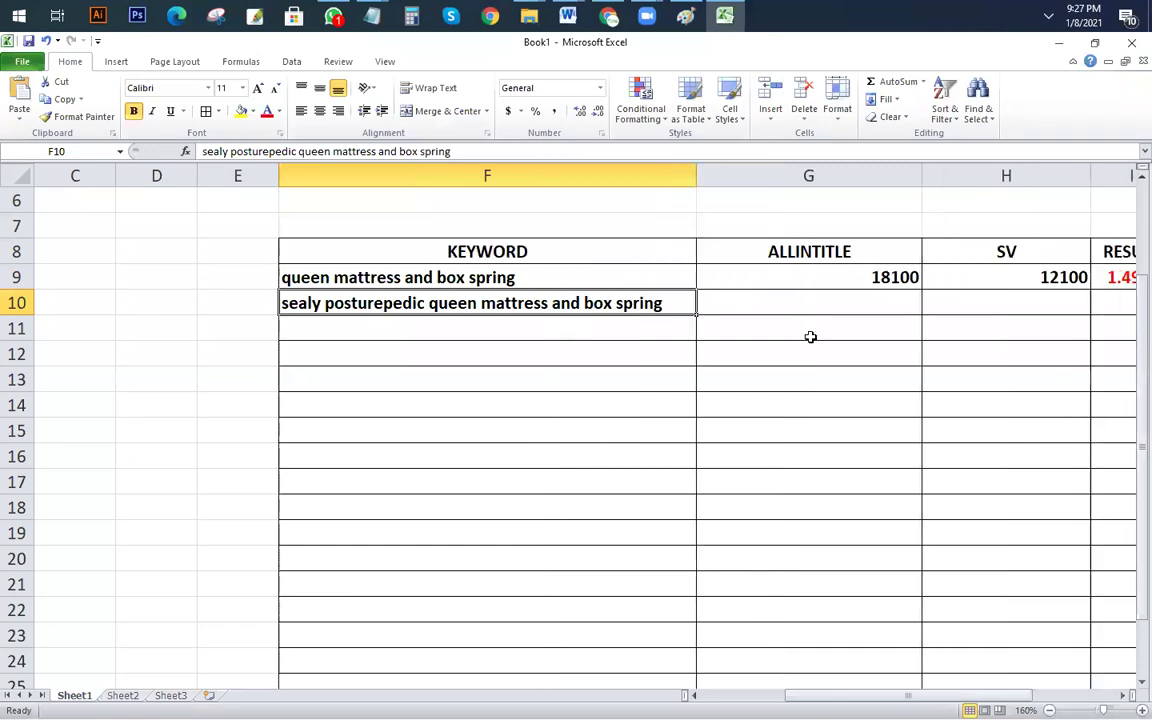
pyautogui.click(831, 306)
pyautogui.write('154')
pyautogui.click(1047, 299)
pyautogui.write('70')
pyautogui.press('Return')
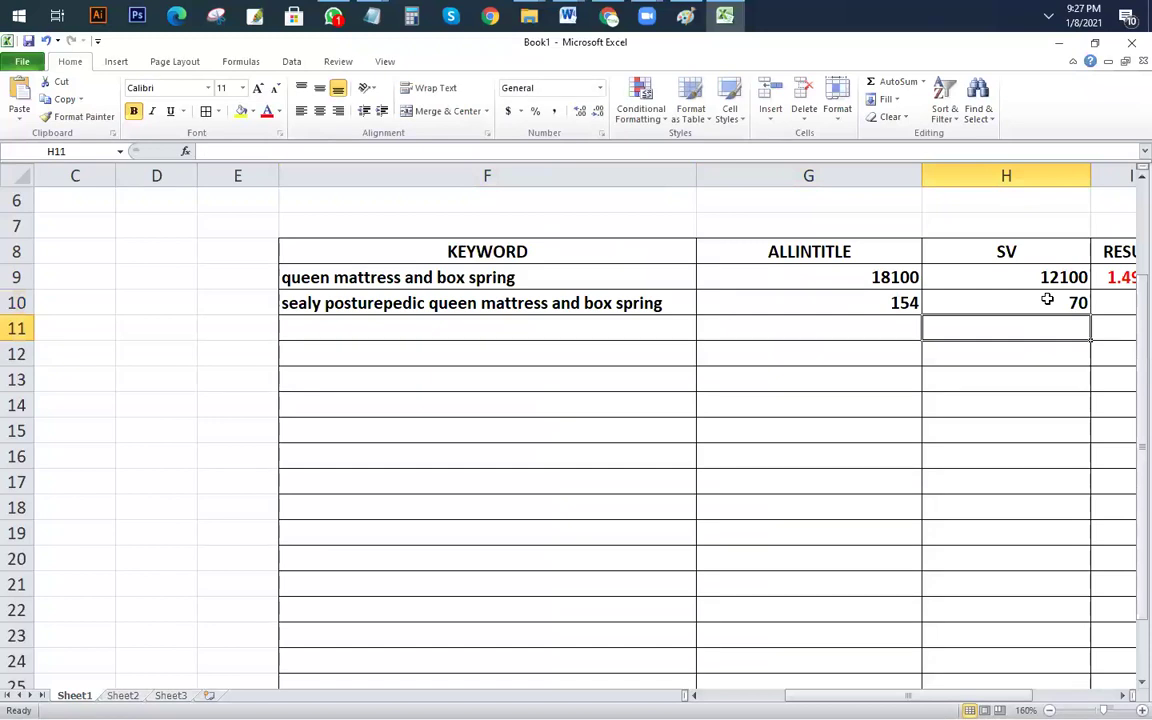
# Step: Fill the RESULT formula from I9 down to I25, giving 2.2 for row 10
pyautogui.keyDown('ctrl'); pyautogui.scroll(-1, 692, 466); pyautogui.keyUp('ctrl')
pyautogui.scroll(-1, 692, 466)
pyautogui.click(1077, 337)
pyautogui.click(1072, 312)
pyautogui.moveTo(1087, 318); pyautogui.dragTo(1095, 641)
pyautogui.click(782, 512)
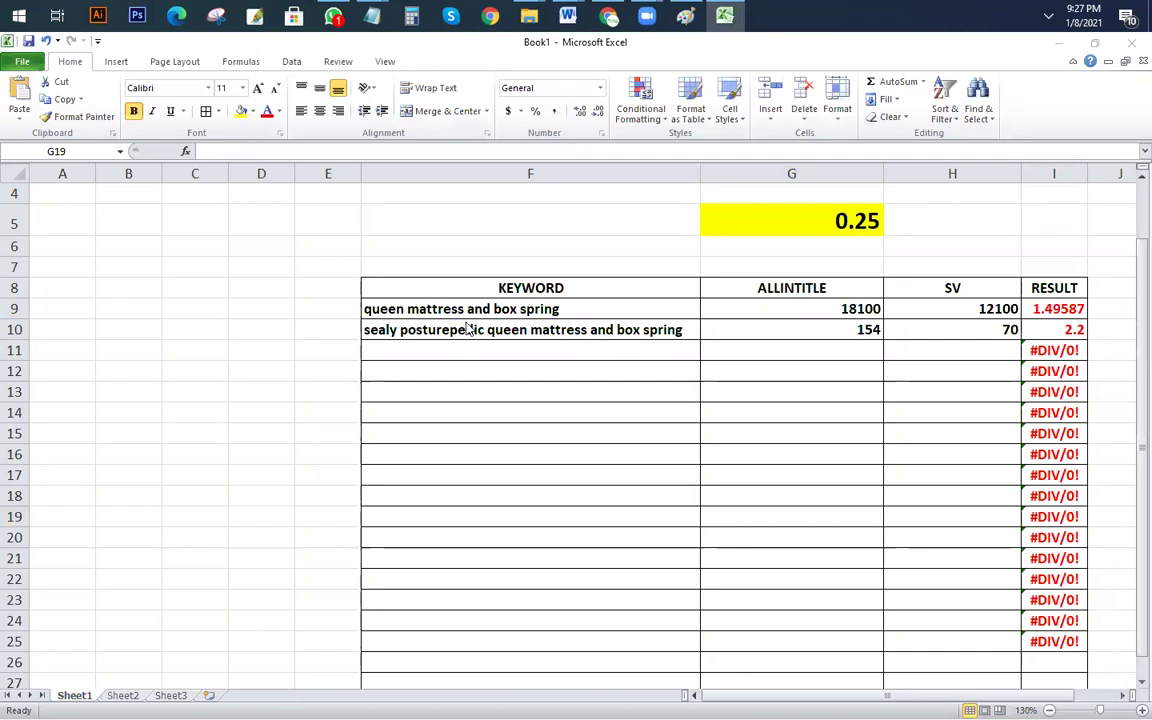
# Step: Clear the Google search box and copy the F9 keyword text
pyautogui.hotkey('alt', 'Tab')
pyautogui.tripleClick(218, 147)
pyautogui.press('BackSpace')
pyautogui.hotkey('alt', 'Tab')
pyautogui.click(579, 309)
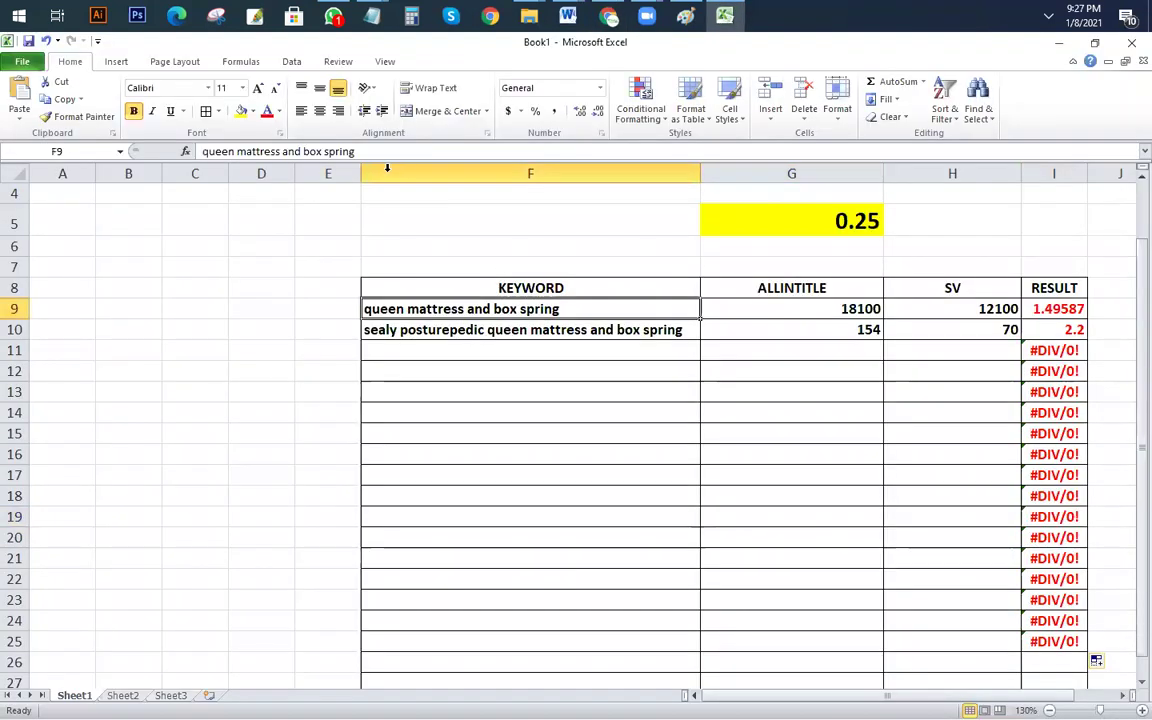
pyautogui.moveTo(405, 152); pyautogui.dragTo(88, 115)
pyautogui.hotkey('ctrl', 'c')
pyautogui.press('Escape')
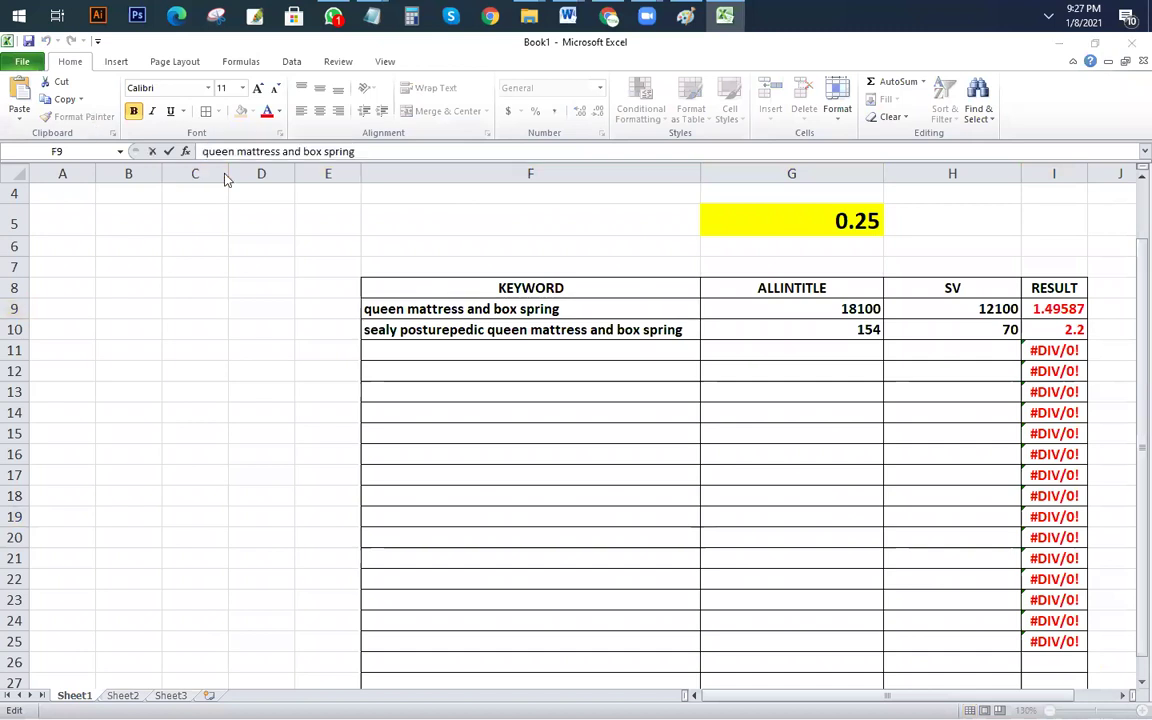
pyautogui.hotkey('alt', 'Tab')
# Step: Search Google for the pasted 'queen mattress and box spring' keyword and reload the results
pyautogui.hotkey('ctrl', 'v')
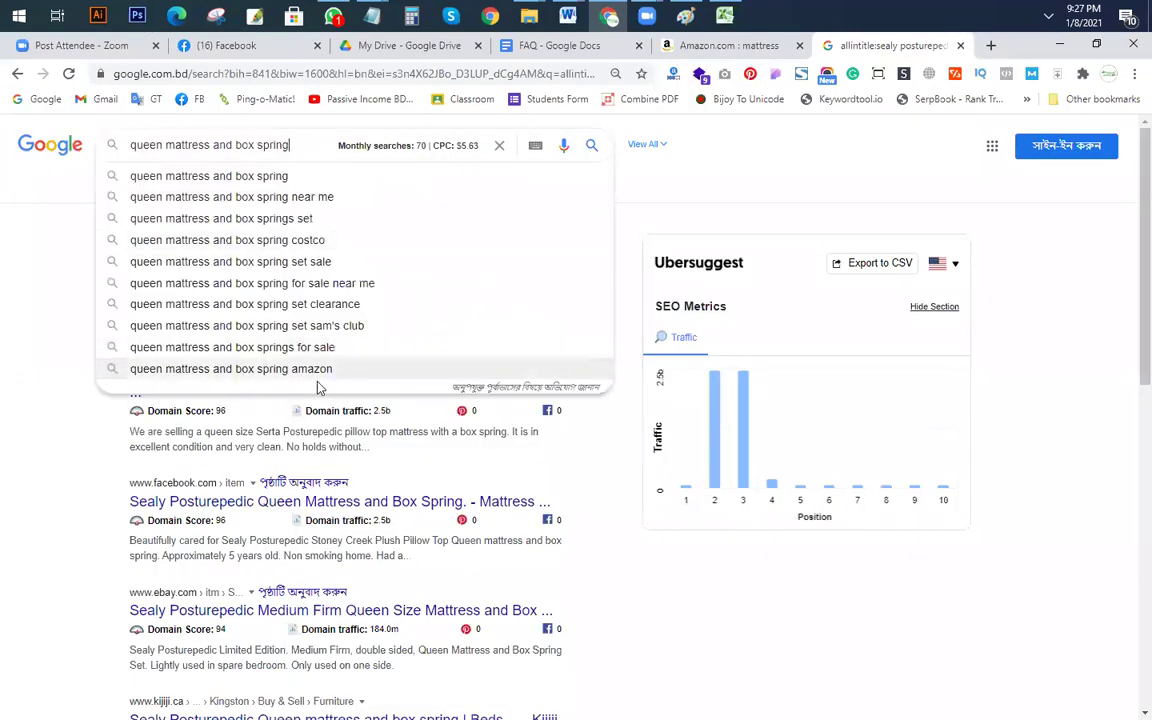
pyautogui.click(216, 348)
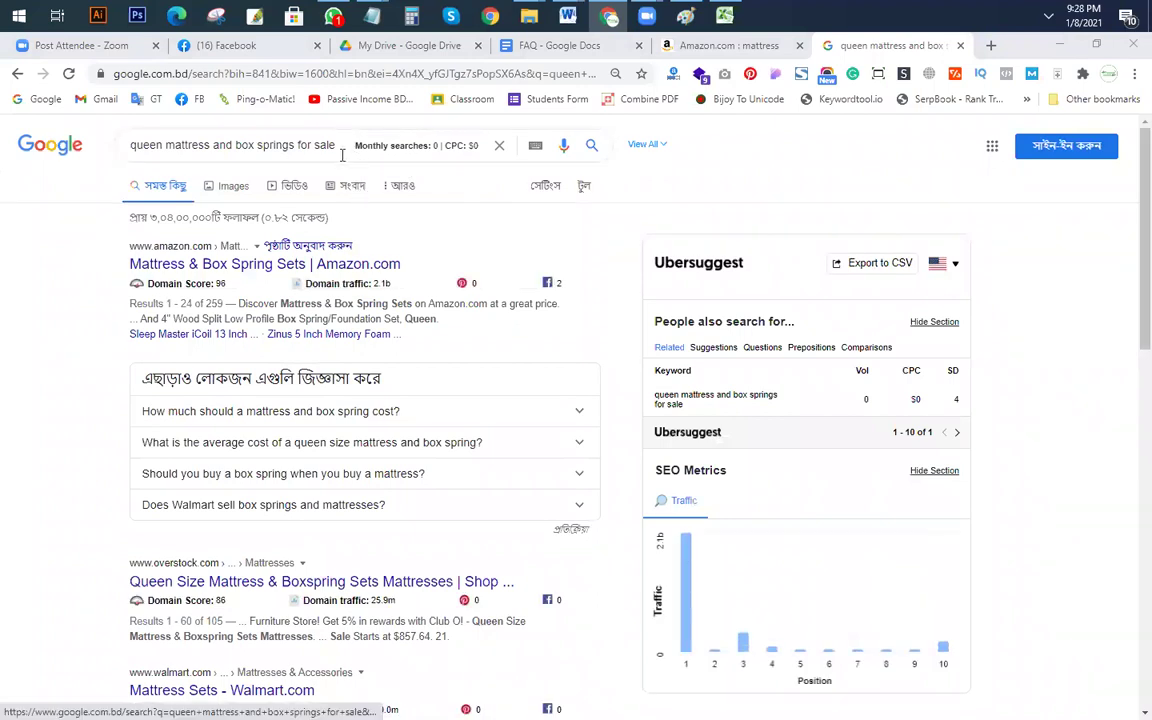
pyautogui.moveTo(330, 143); pyautogui.dragTo(4, 130)
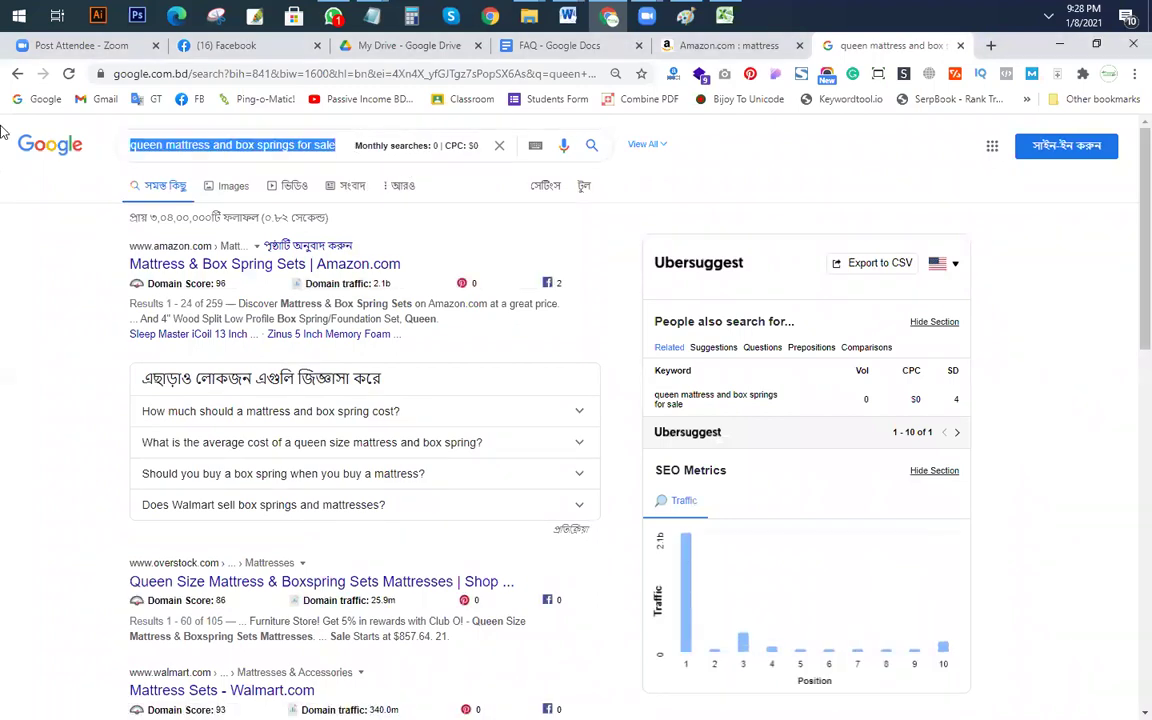
pyautogui.hotkey('ctrl', 'v')
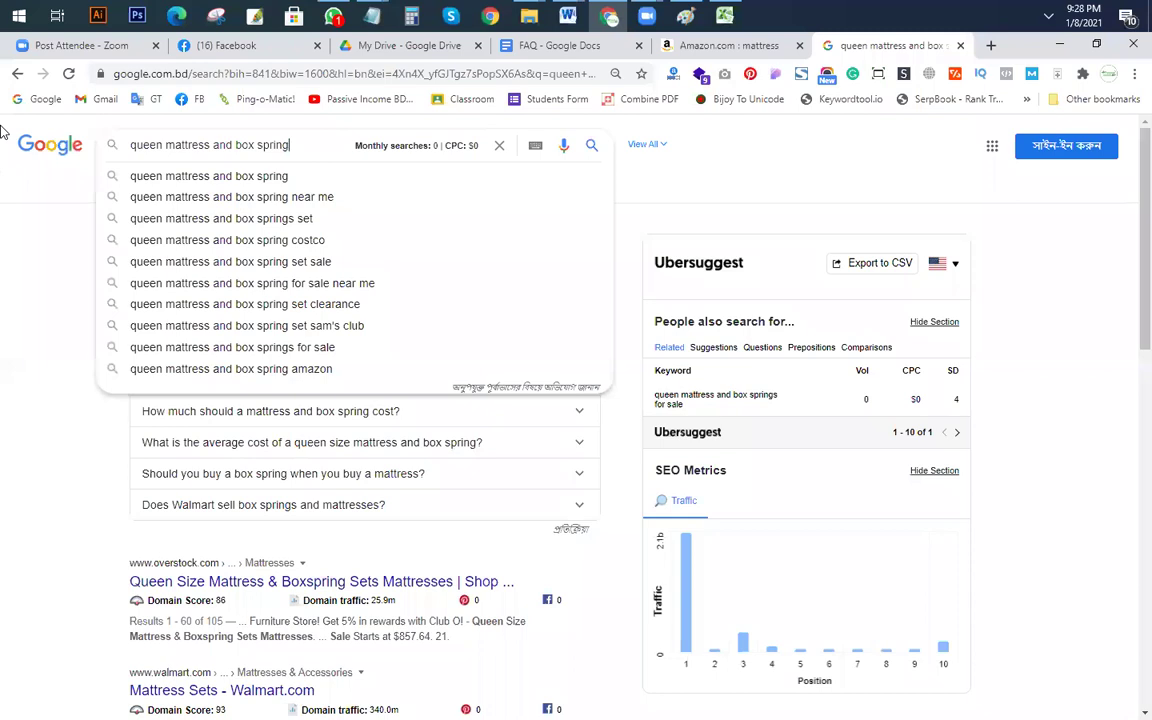
pyautogui.scroll(-6, 255, 370)
pyautogui.scroll(3, 260, 390)
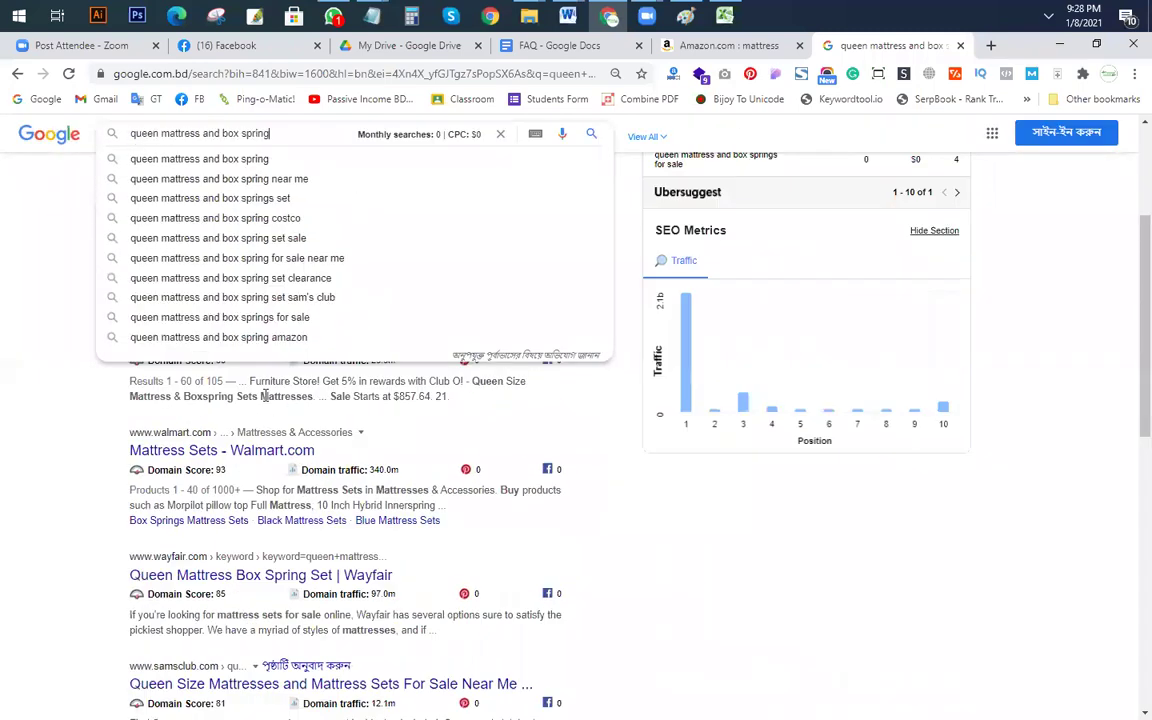
pyautogui.press('Return')
pyautogui.scroll(-10, 240, 489)
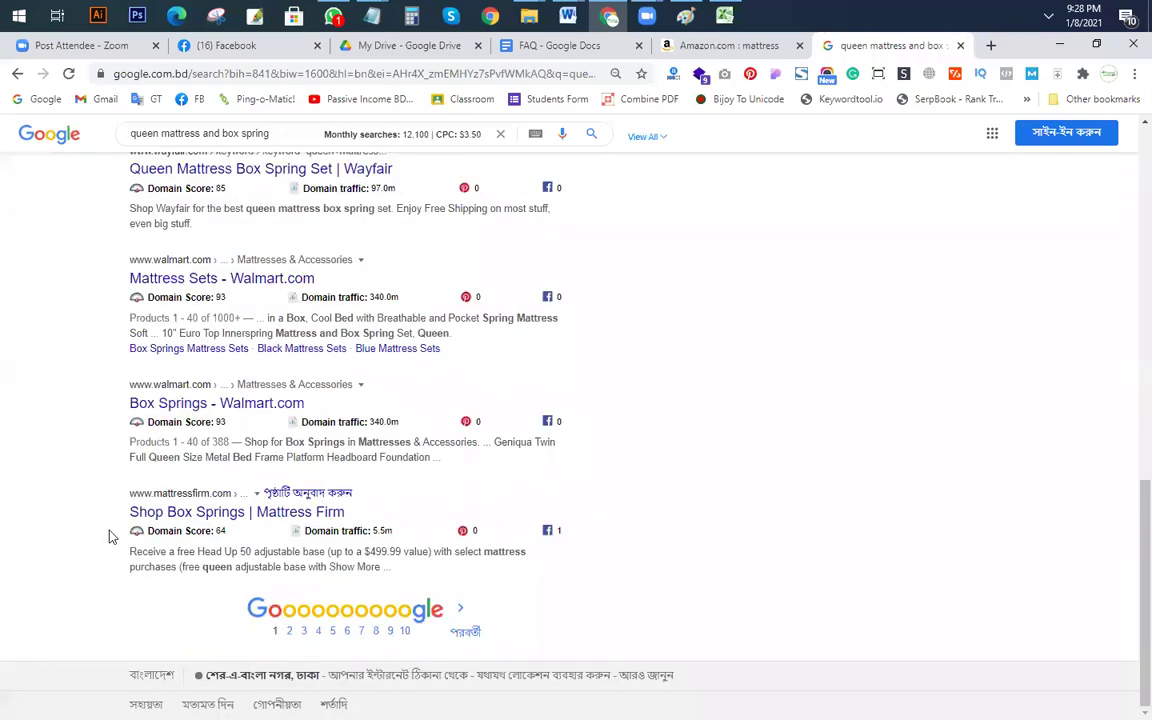
pyautogui.scroll(15, 80, 413)
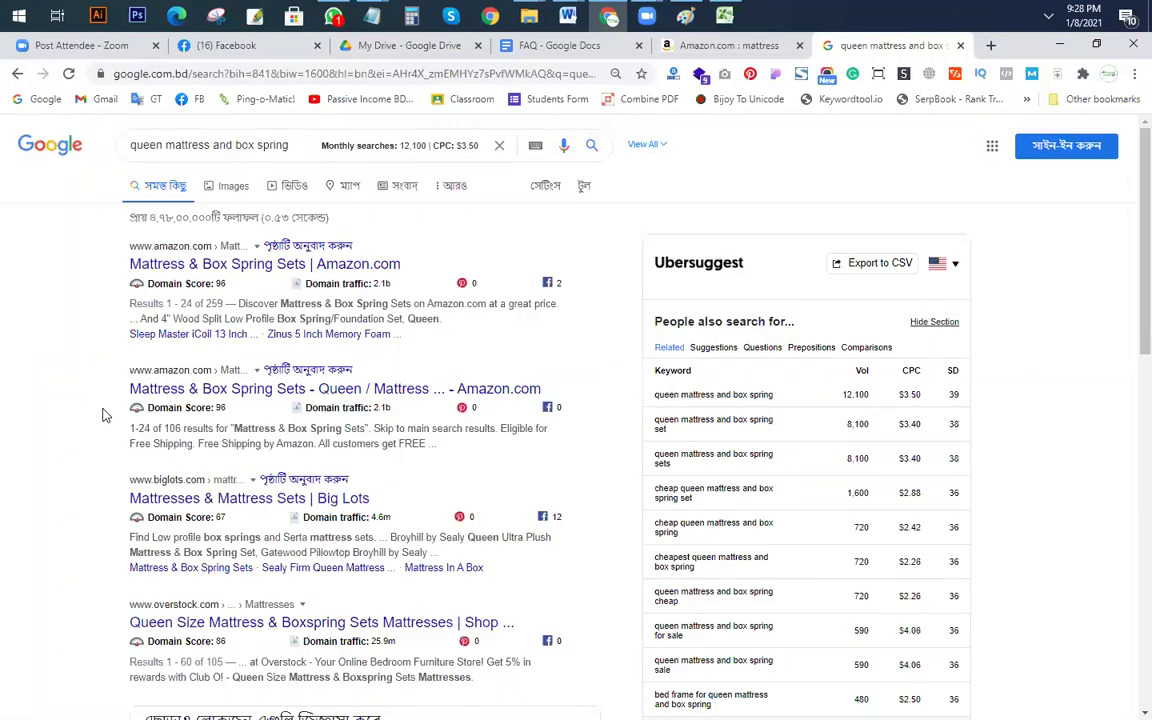
pyautogui.scroll(-10, 78, 413)
pyautogui.click(70, 75)
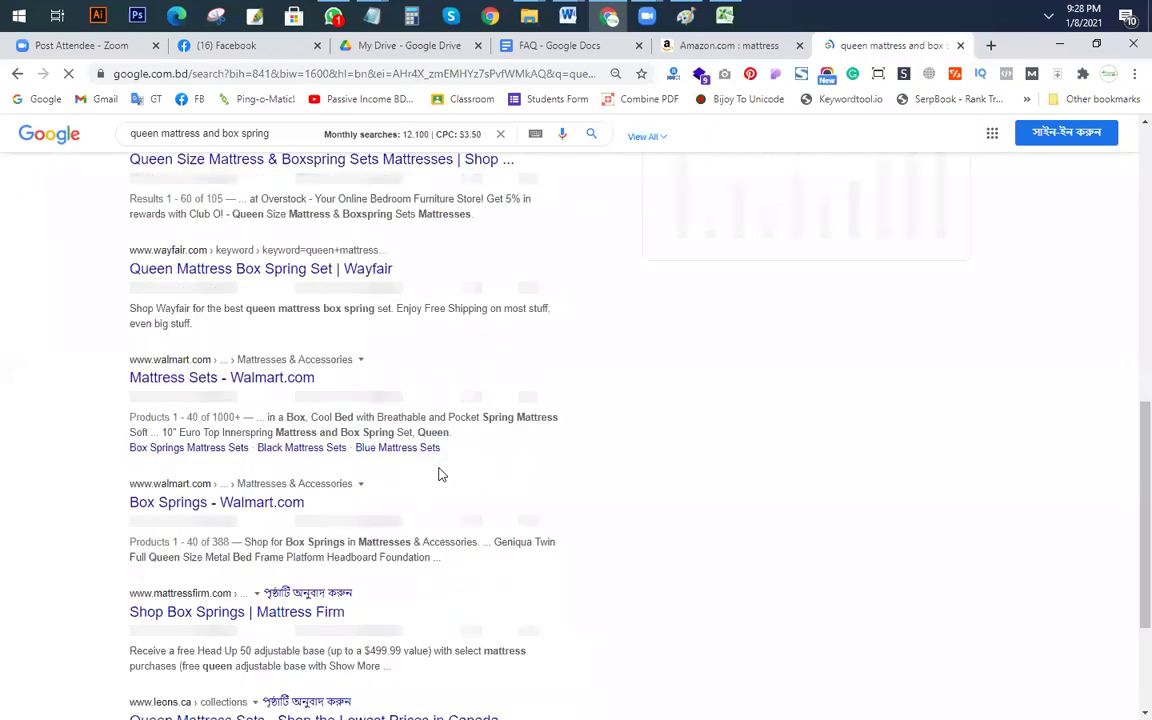
# Step: Open Google's Search settings page
pyautogui.scroll(10, 396, 410)
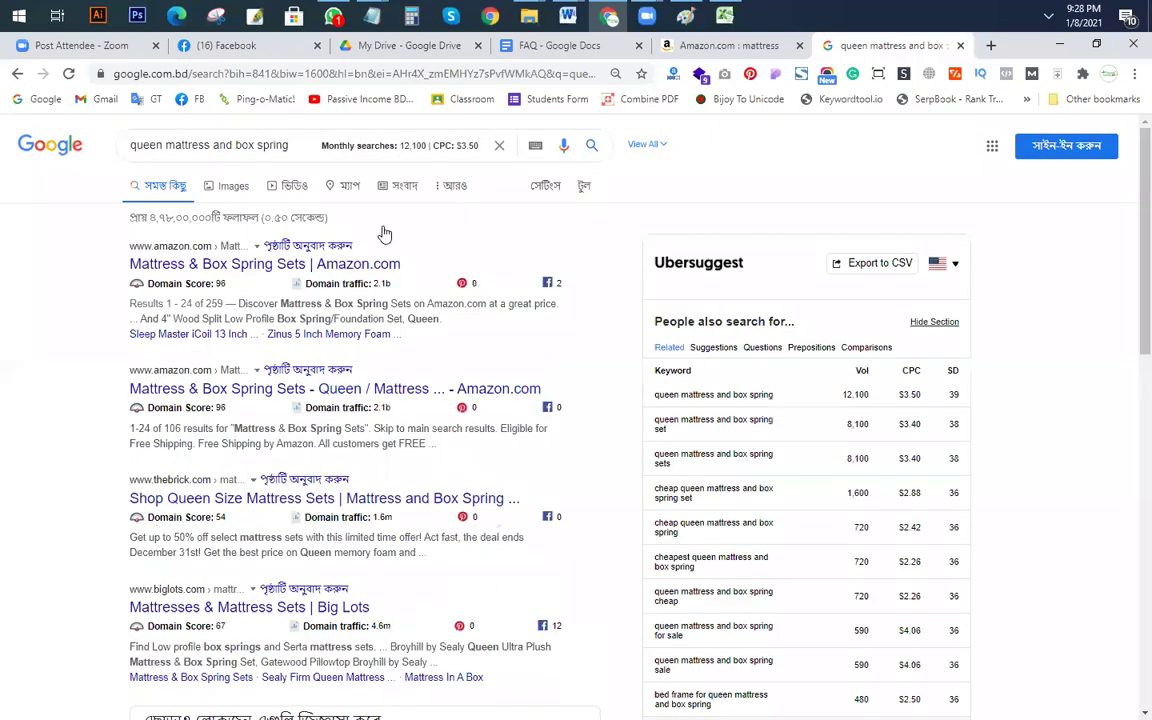
pyautogui.click(557, 190)
pyautogui.click(566, 216)
pyautogui.scroll(-2, 180, 500)
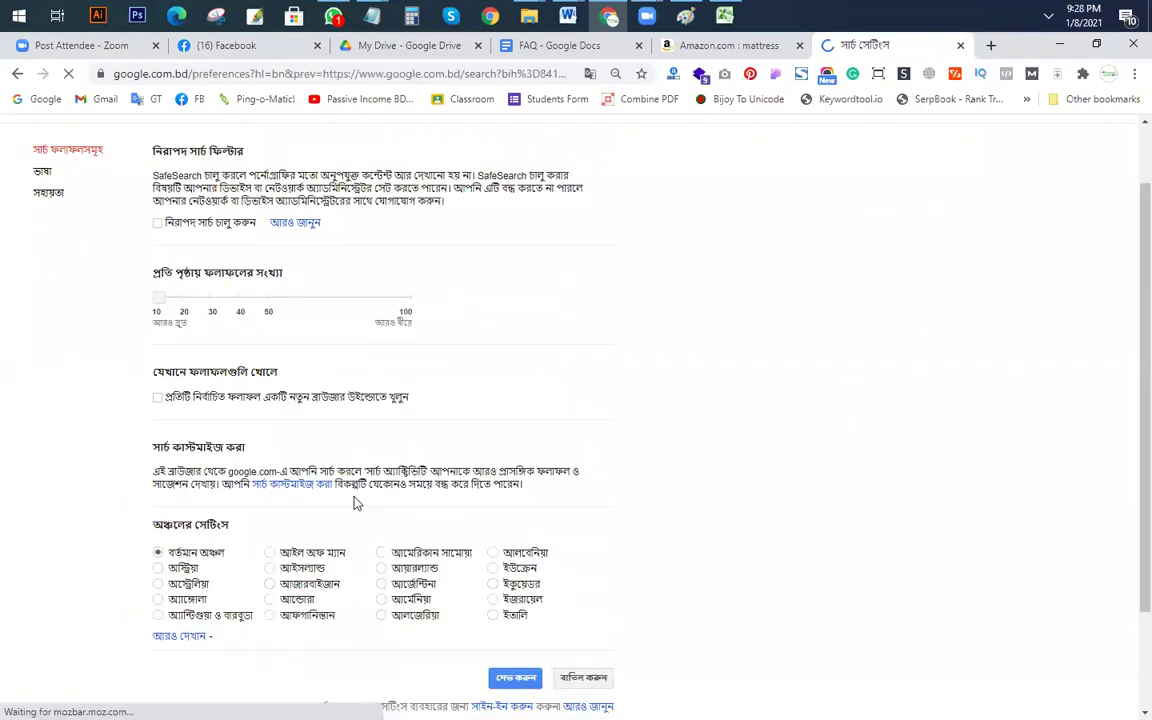
# Step: Set the search region to United States and save the settings
pyautogui.scroll(-2, 290, 478)
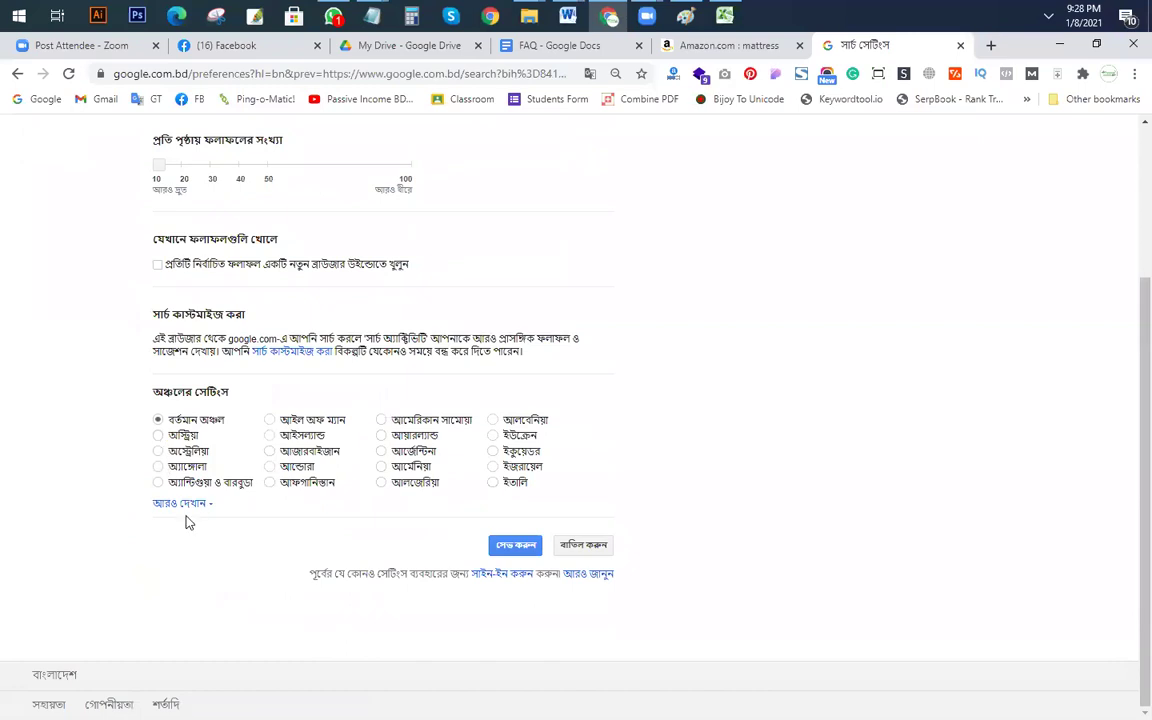
pyautogui.click(182, 504)
pyautogui.scroll(-3, 450, 500)
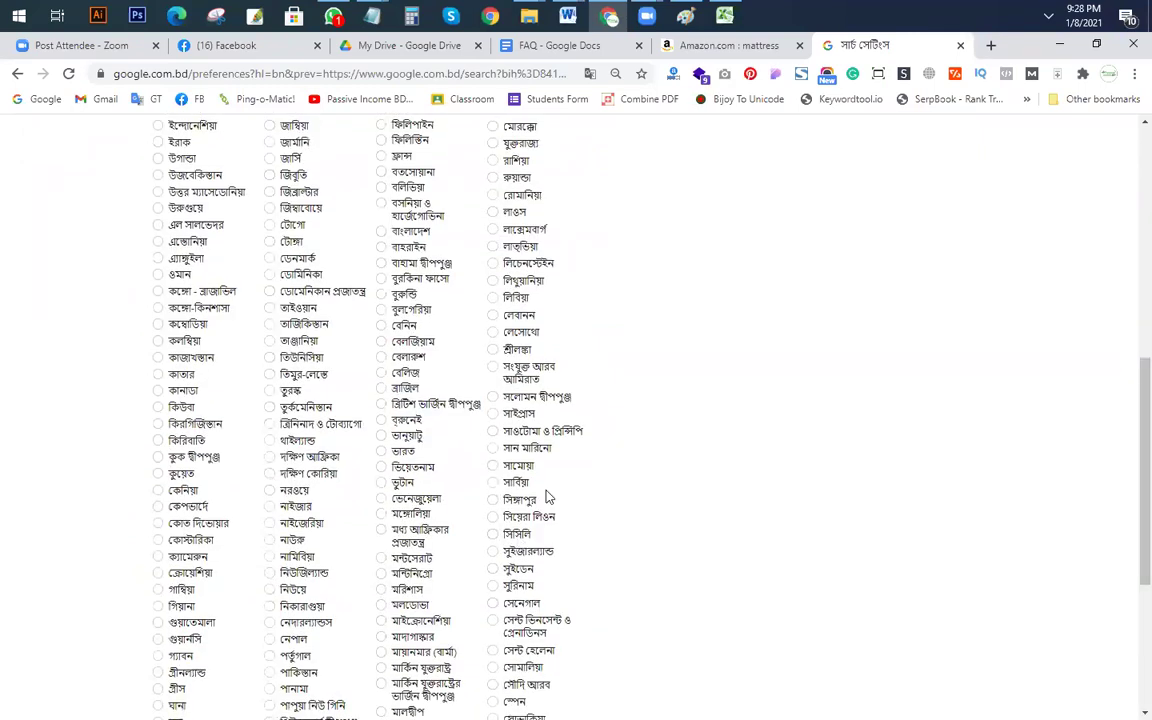
pyautogui.scroll(-2, 547, 497)
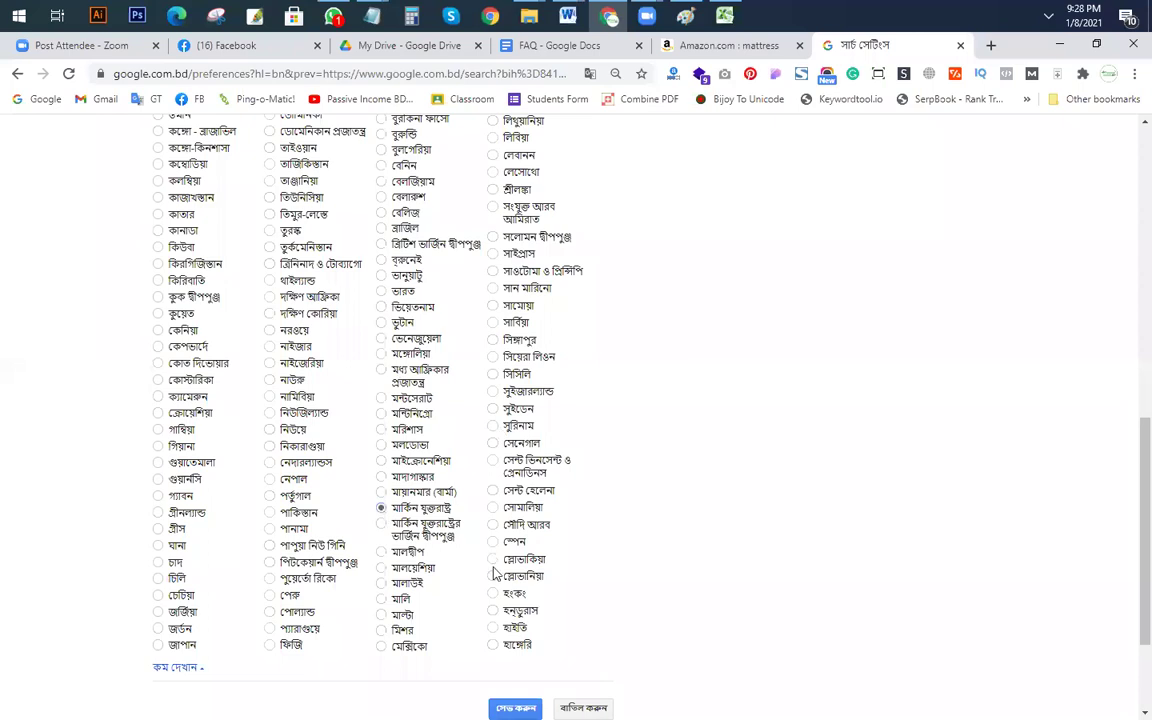
pyautogui.scroll(-2, 507, 575)
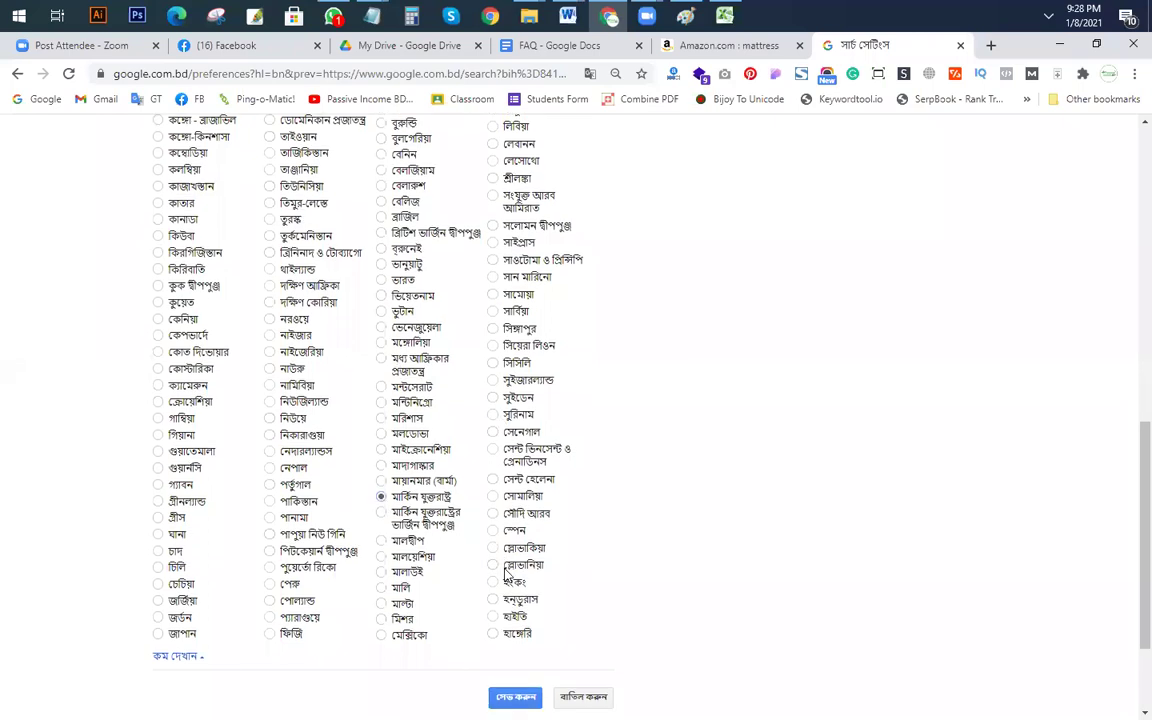
pyautogui.click(515, 550)
pyautogui.click(730, 164)
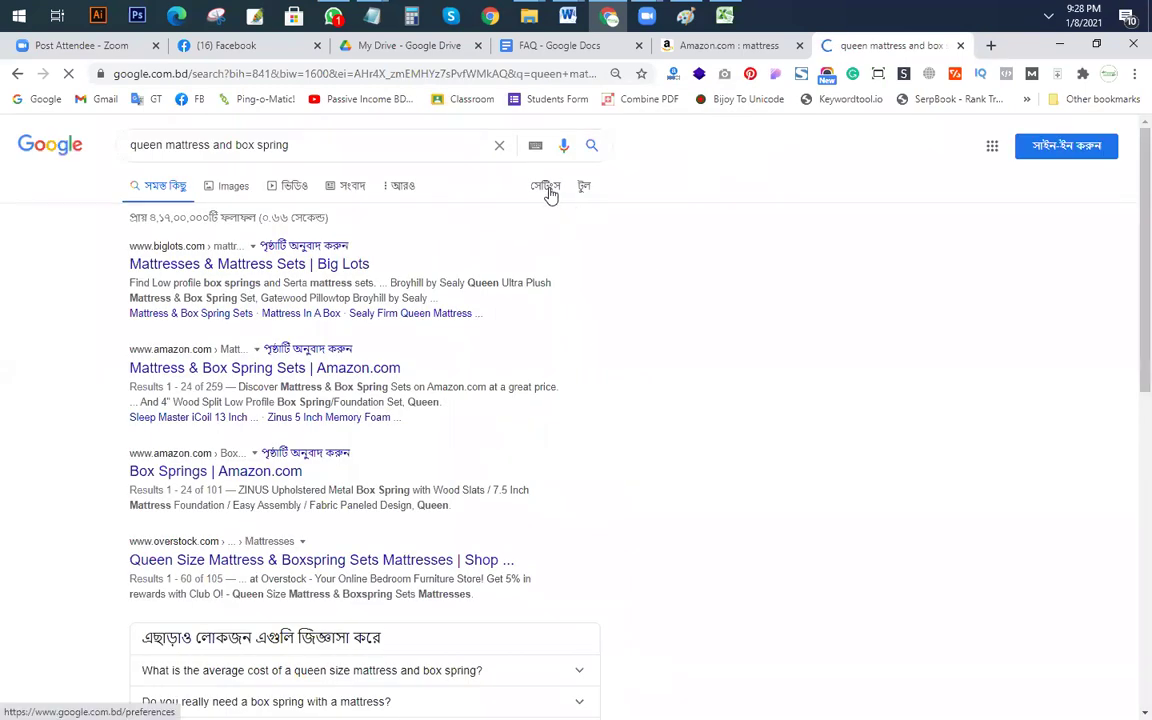
# Step: Set the results language to English and save the preference
pyautogui.click(547, 188)
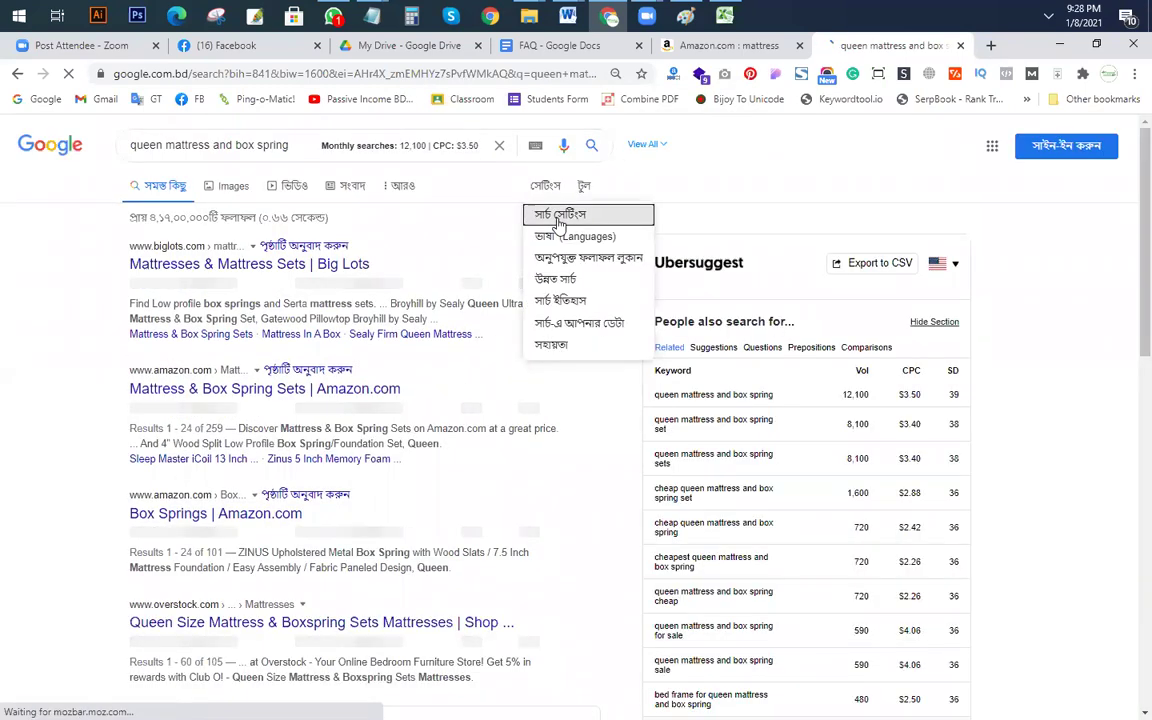
pyautogui.click(593, 240)
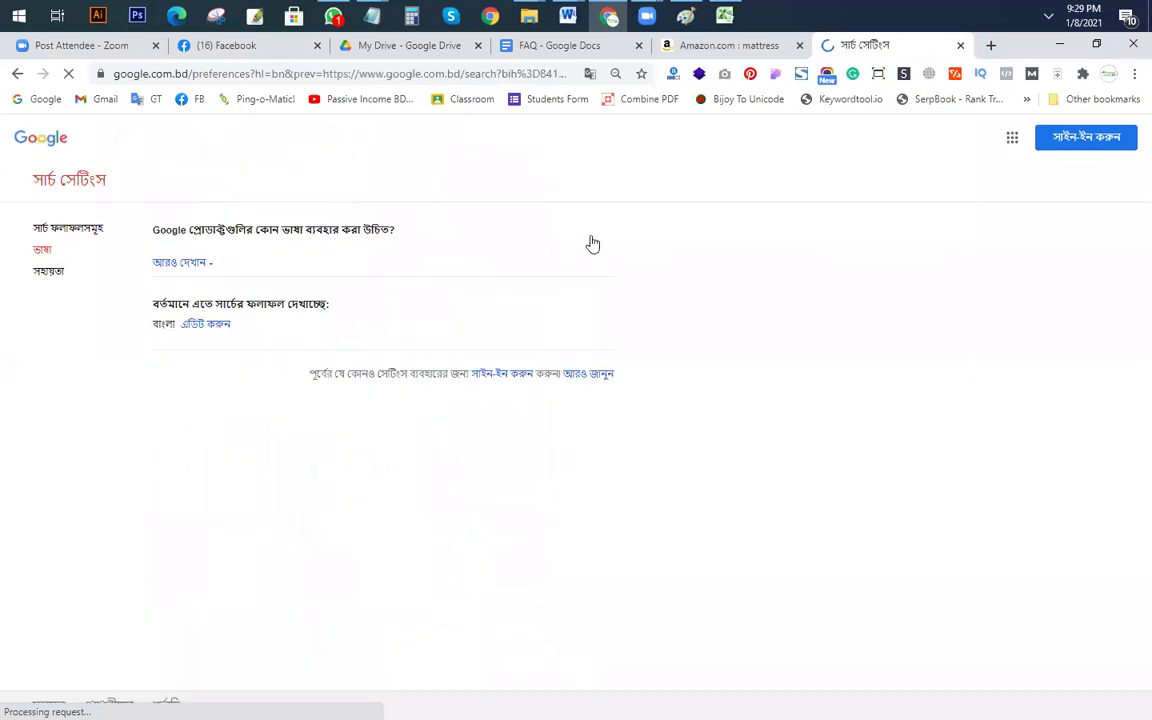
pyautogui.click(159, 271)
pyautogui.click(503, 445)
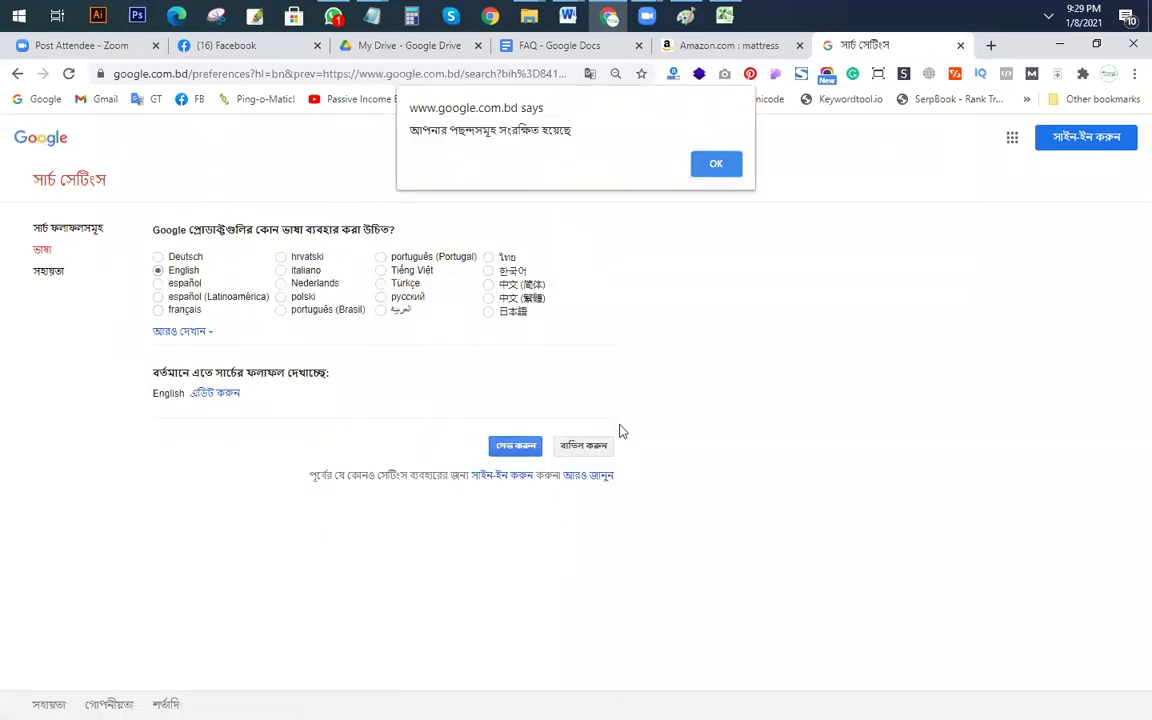
pyautogui.click(716, 163)
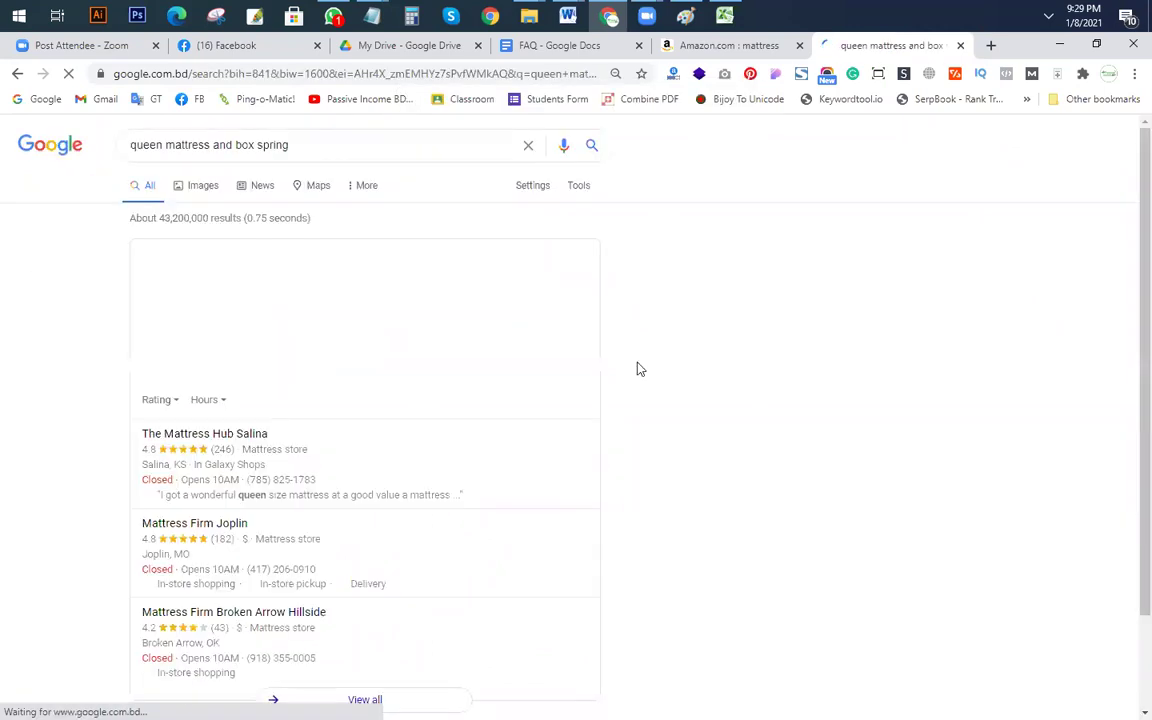
pyautogui.click(310, 145)
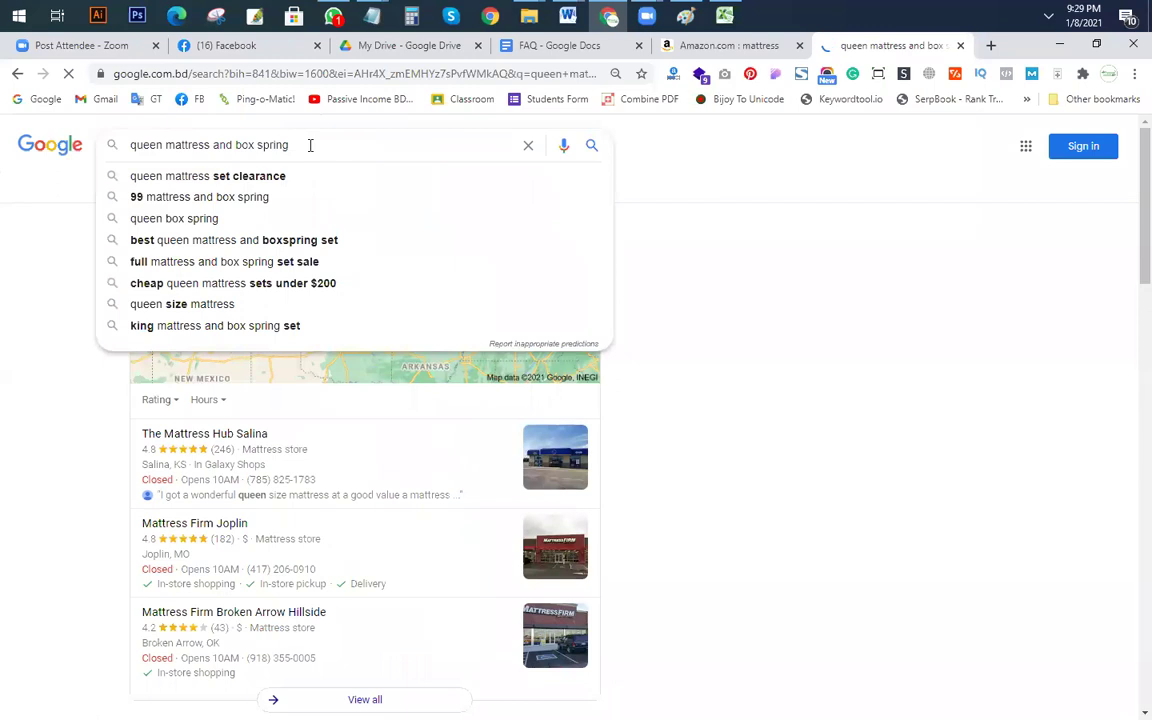
# Step: Rerun the queen mattress and box spring search, then search F10's keyword sealy posturepedic queen mattress and box spring
pyautogui.press('Return')
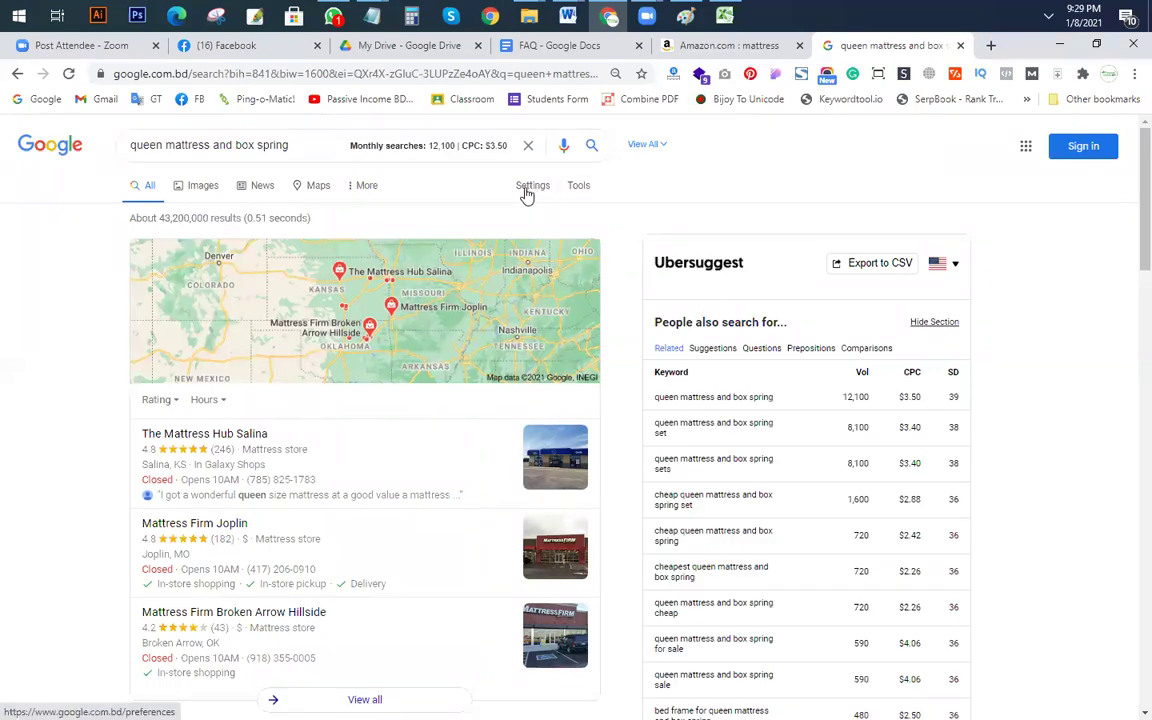
pyautogui.hotkey('alt', 'Tab')
pyautogui.click(622, 336)
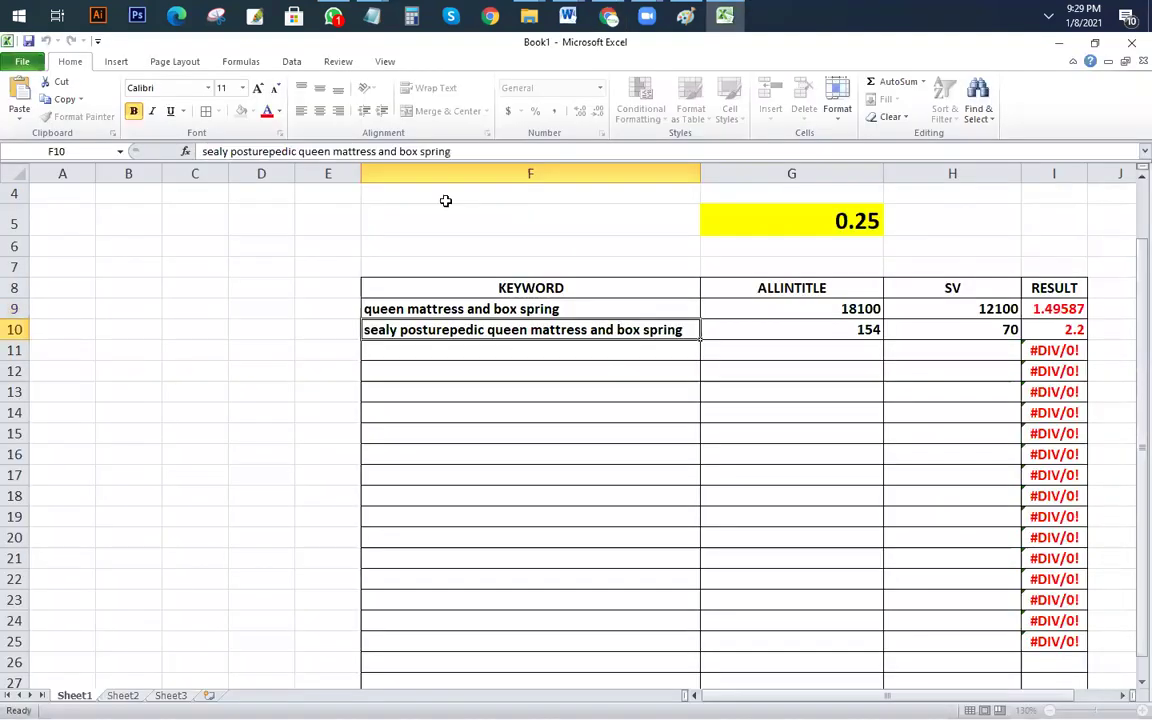
pyautogui.moveTo(452, 151); pyautogui.dragTo(5, 123)
pyautogui.hotkey('ctrl', 'c')
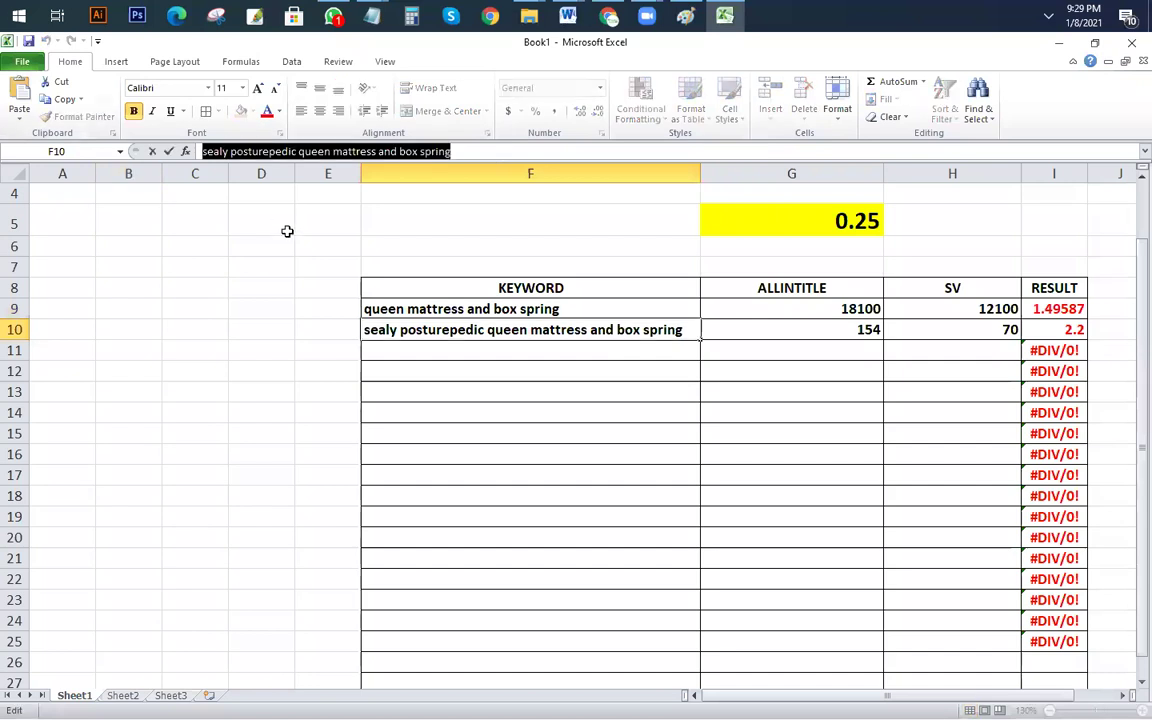
pyautogui.hotkey('alt', 'Tab')
pyautogui.moveTo(290, 146); pyautogui.dragTo(5, 78)
pyautogui.hotkey('ctrl', 'v')
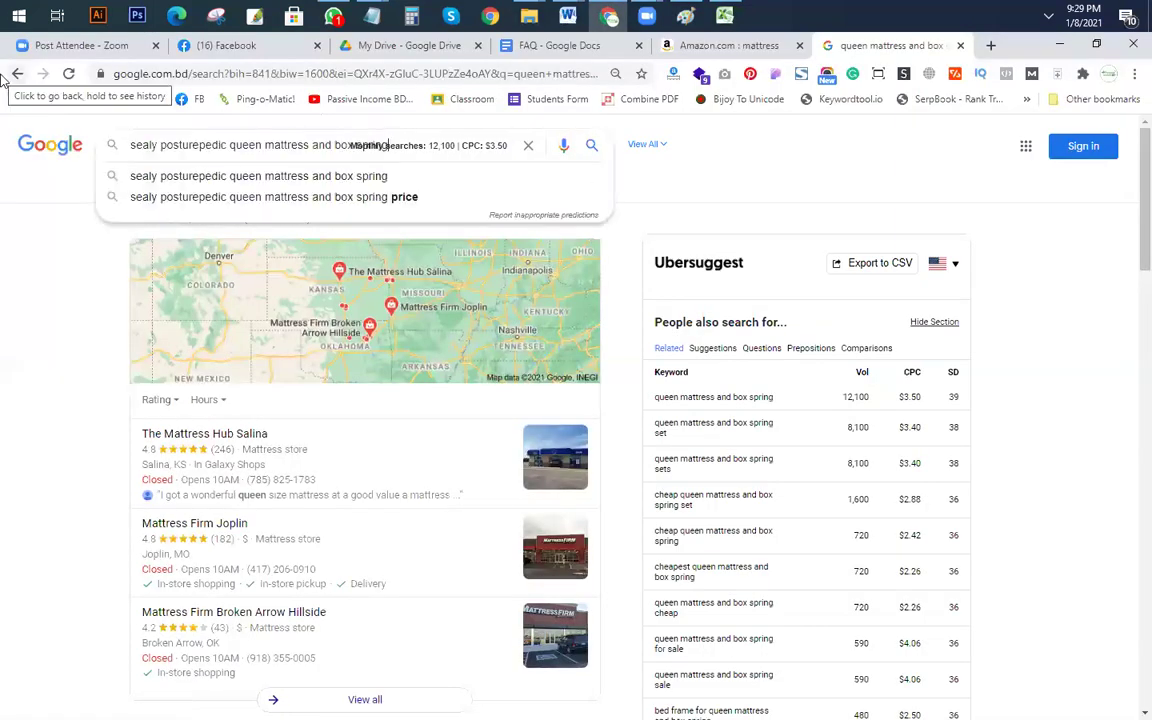
pyautogui.press('Return')
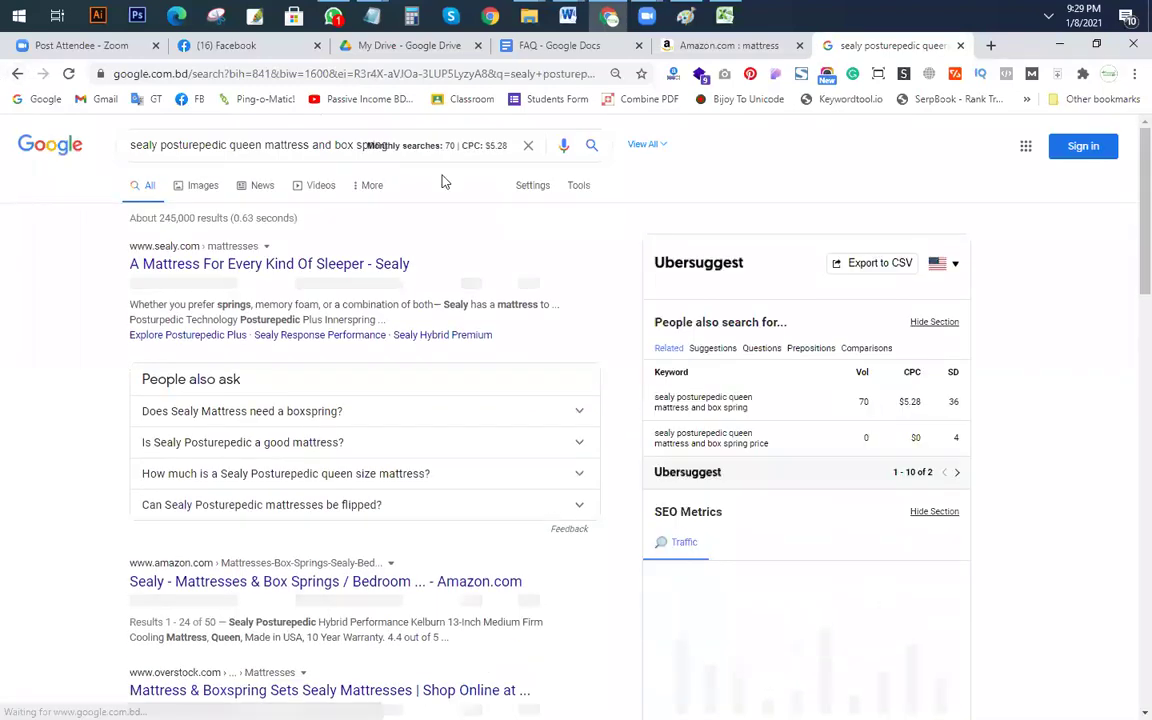
# Step: Run allintitle: sealy posturepedic queen mattress and box spring, confirming 154 results
pyautogui.click(133, 145)
pyautogui.write('allintitle:')
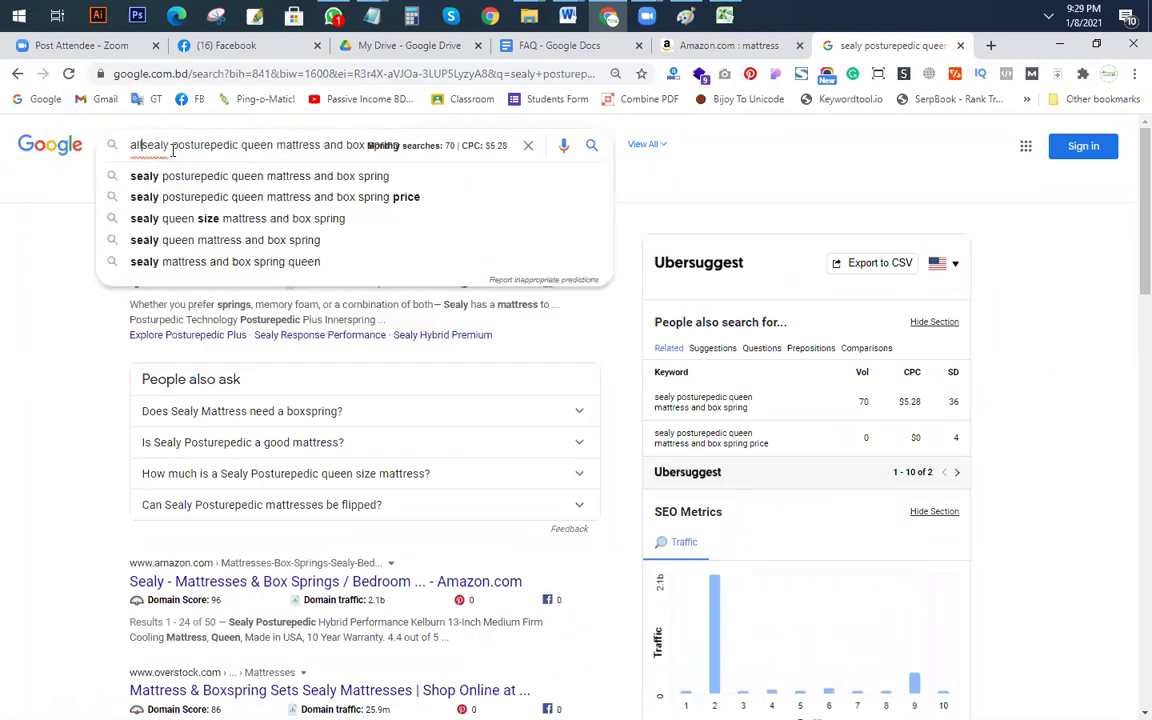
pyautogui.press('Return')
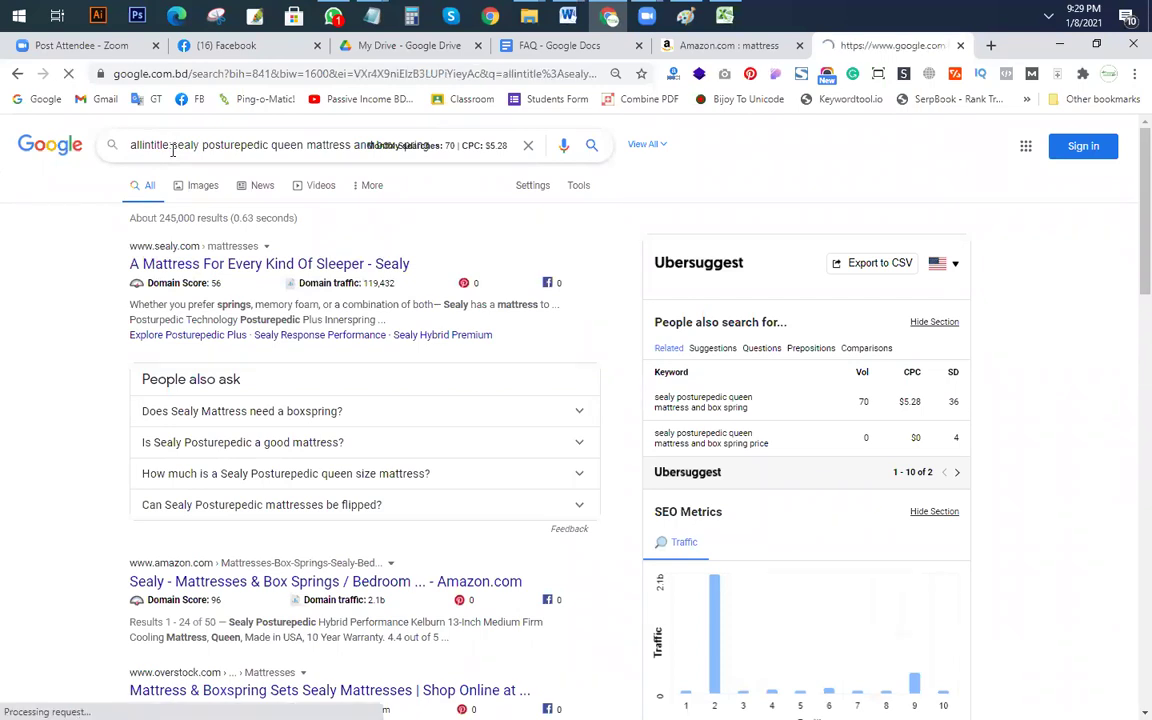
# Step: Copy F9's keyword and search queen mattress and box spring again in Google
pyautogui.tripleClick(463, 149)
pyautogui.hotkey('ctrl', 'c')
pyautogui.hotkey('alt', 'Tab')
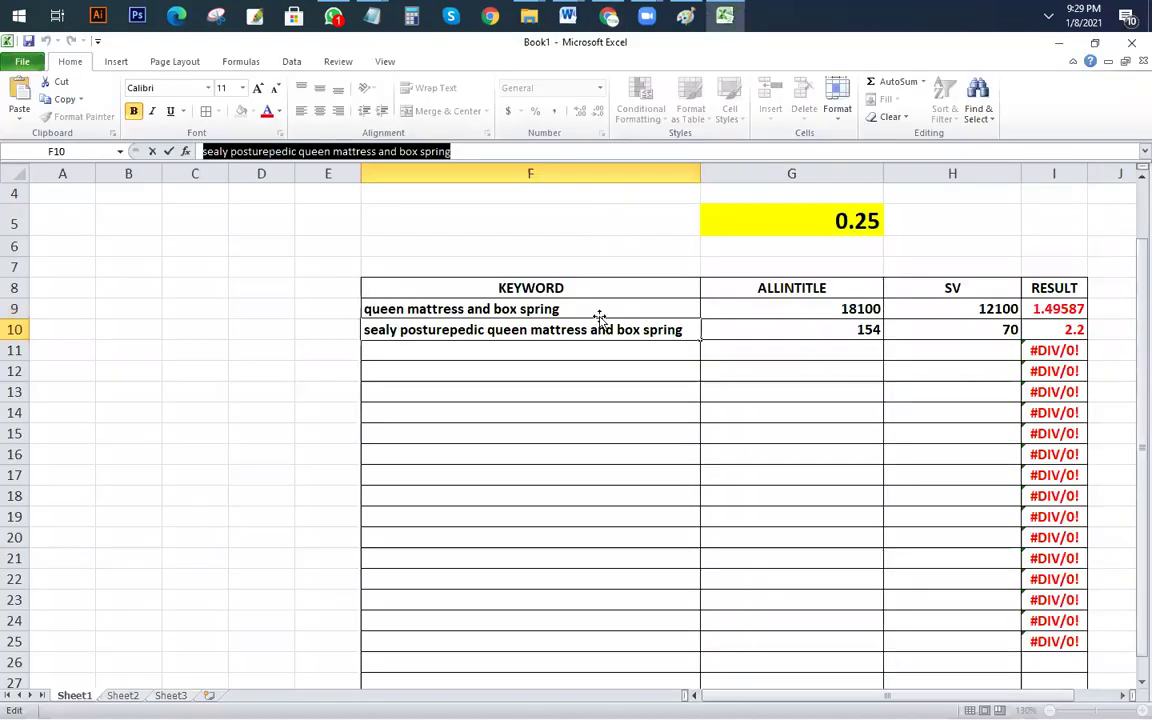
pyautogui.click(595, 312)
pyautogui.tripleClick(390, 152)
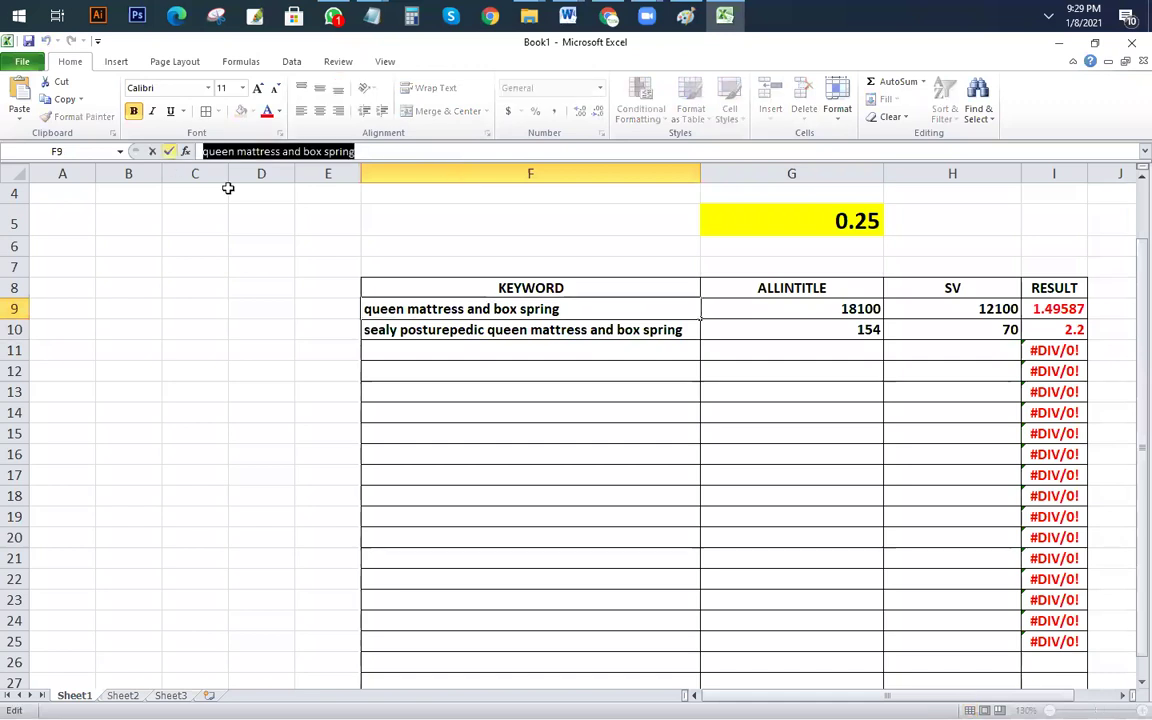
pyautogui.hotkey('alt', 'Tab')
pyautogui.tripleClick(298, 146)
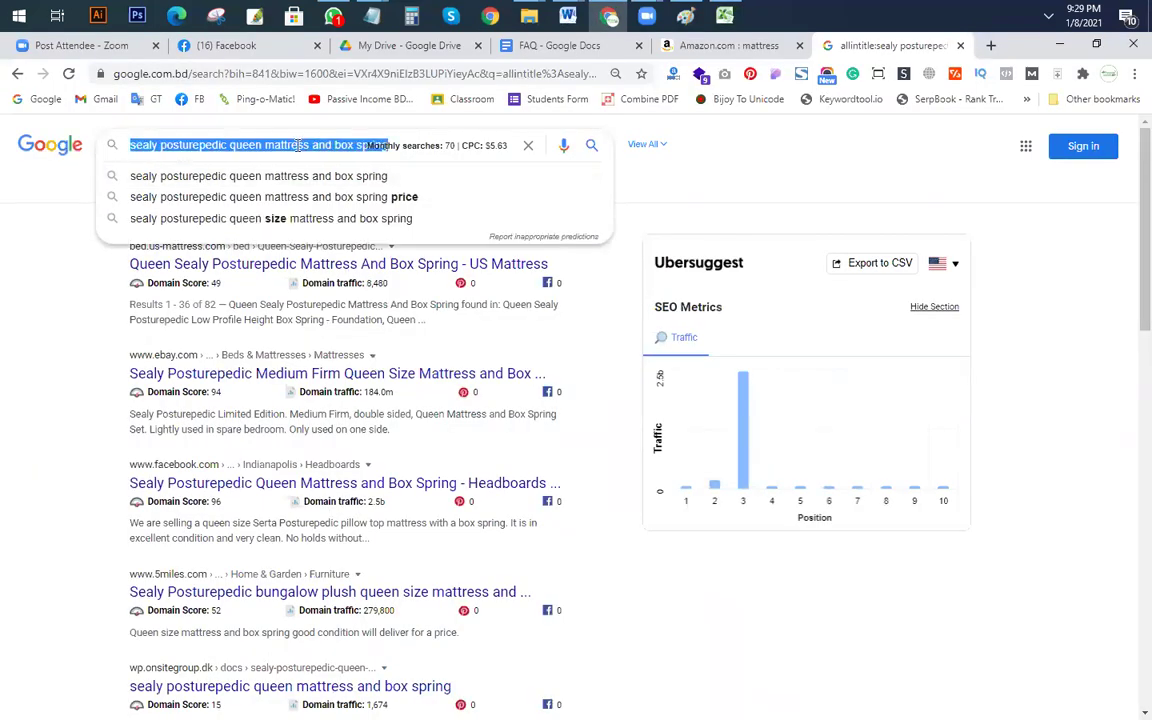
pyautogui.hotkey('ctrl', 'v')
pyautogui.press('Return')
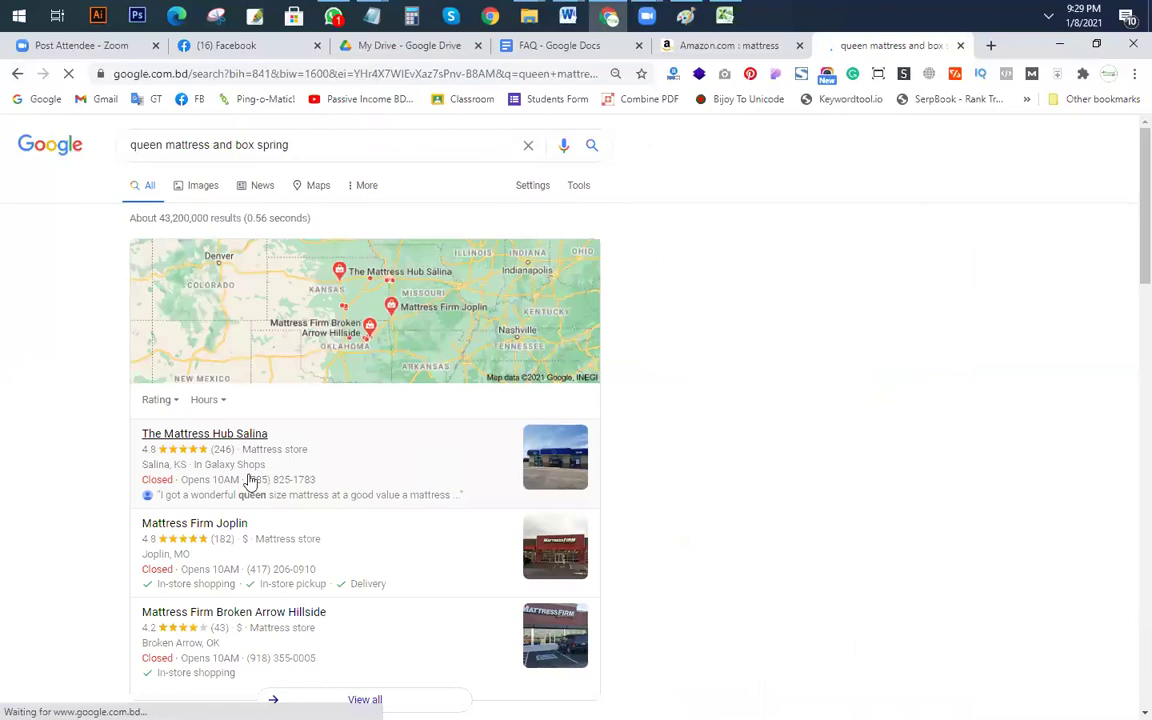
# Step: Run an allintitle: search for the related phrase best queen mattress and boxspring set
pyautogui.scroll(-10, 250, 482)
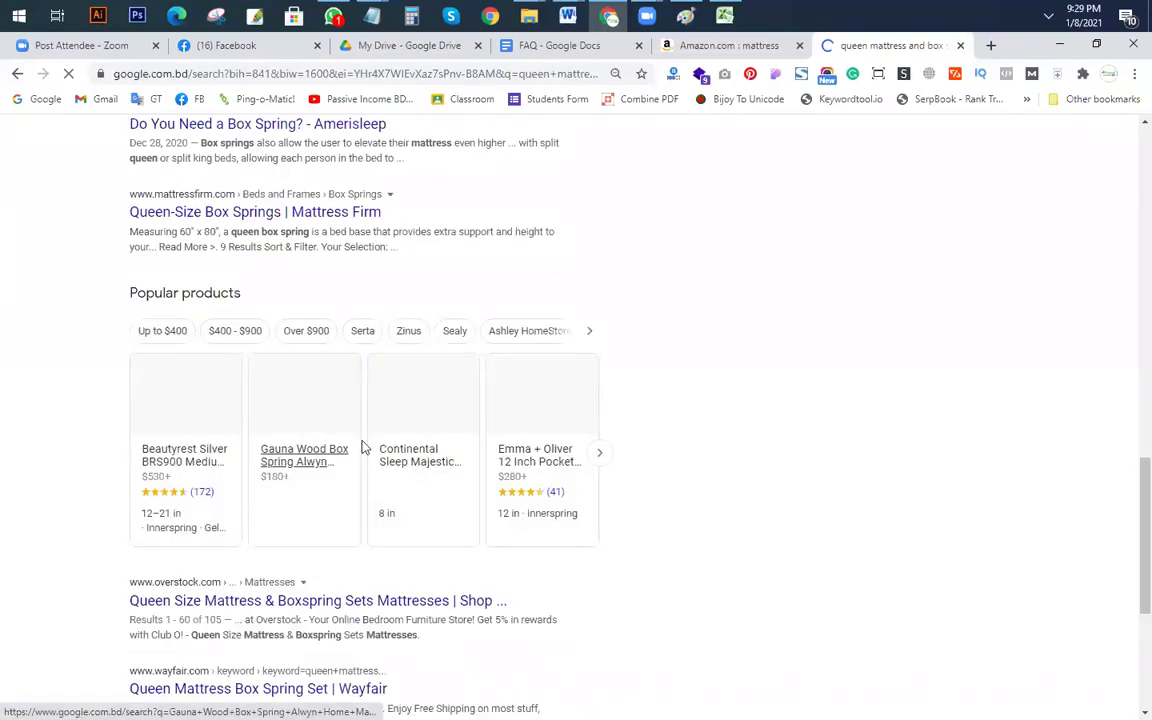
pyautogui.scroll(-5, 380, 460)
pyautogui.scroll(-3, 500, 560)
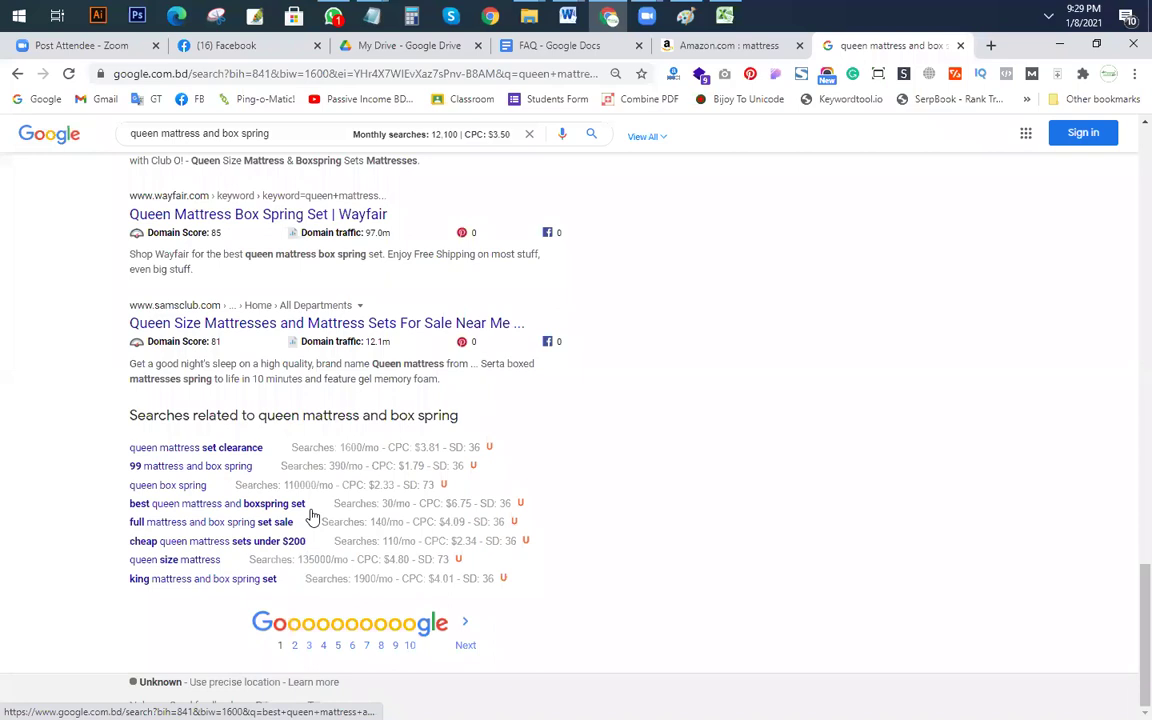
pyautogui.moveTo(318, 511); pyautogui.dragTo(135, 507)
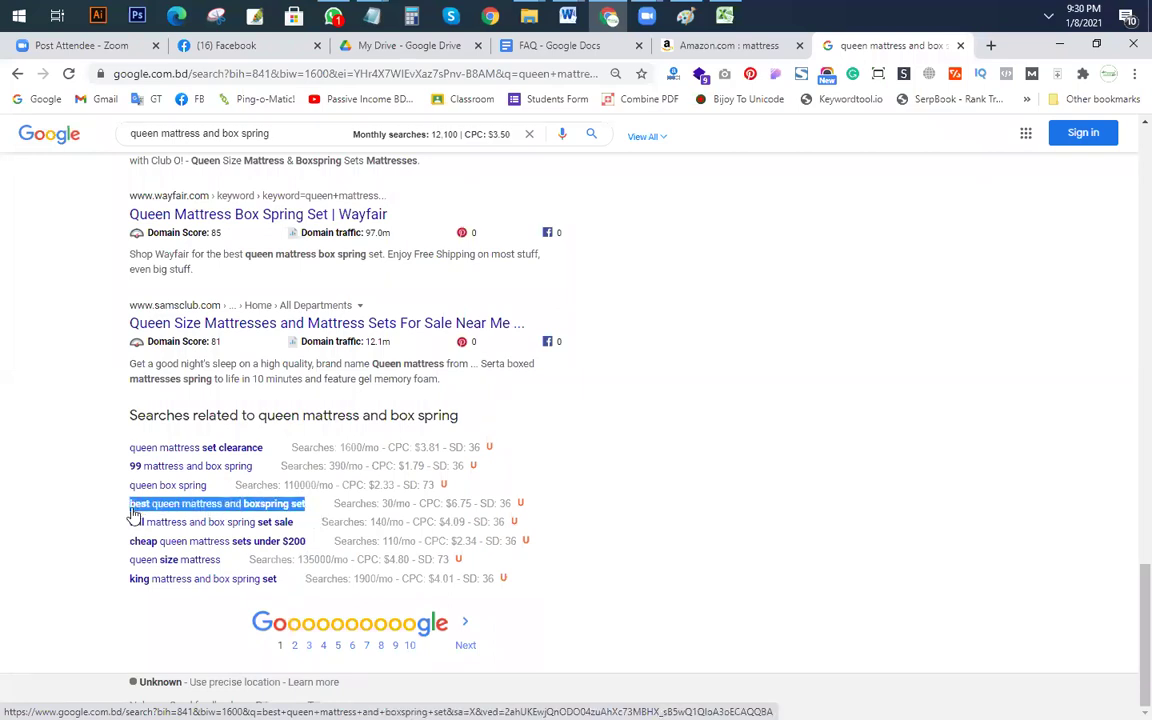
pyautogui.scroll(15, 579, 560)
pyautogui.click(220, 145)
pyautogui.hotkey('ctrl', 'a')
pyautogui.hotkey('ctrl', 'v')
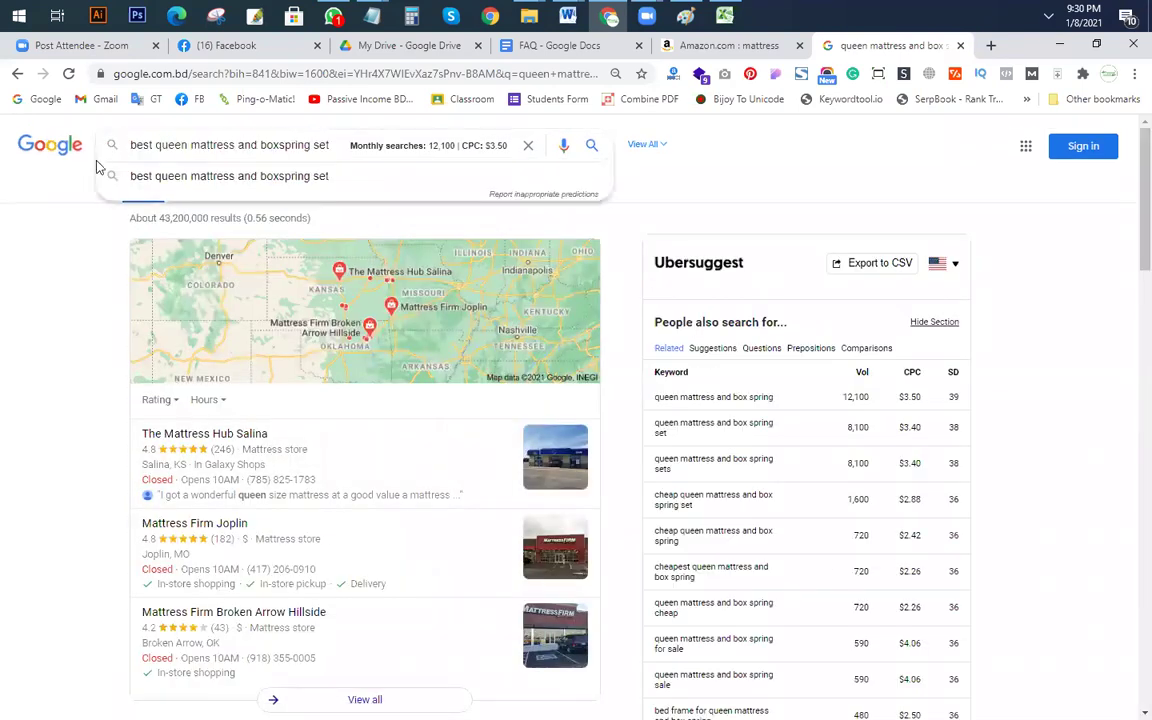
pyautogui.click(128, 155)
pyautogui.write('allintitle')
pyautogui.write(':')
pyautogui.press('Return')
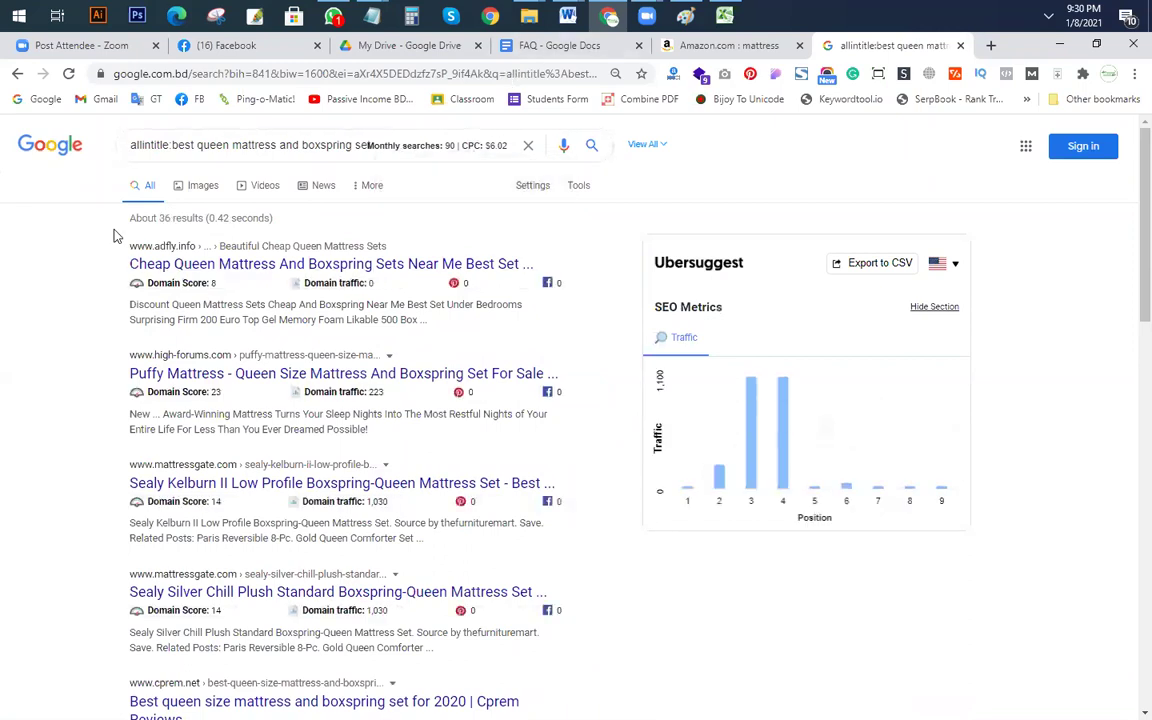
# Step: Drop the allintitle: prefix and search the suggestion 'cheap queen mattress sets under $200'
pyautogui.scroll(-10, 260, 265)
pyautogui.scroll(9, 325, 290)
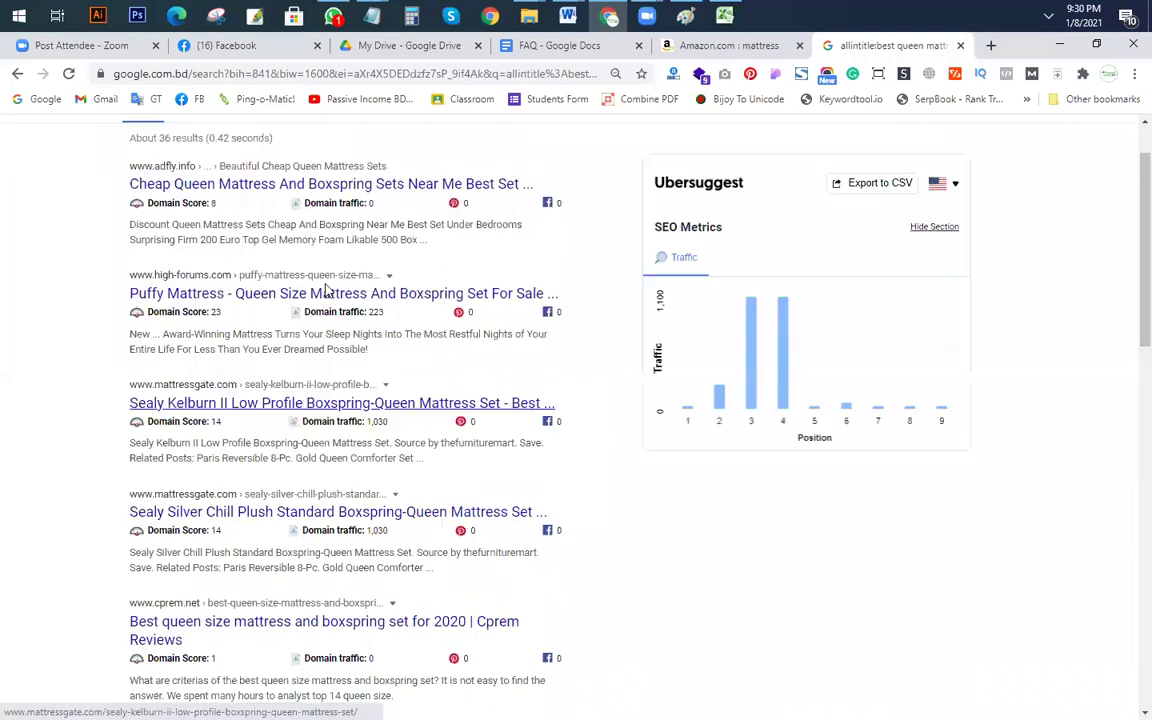
pyautogui.scroll(2, 325, 290)
pyautogui.moveTo(172, 146); pyautogui.dragTo(4, 150)
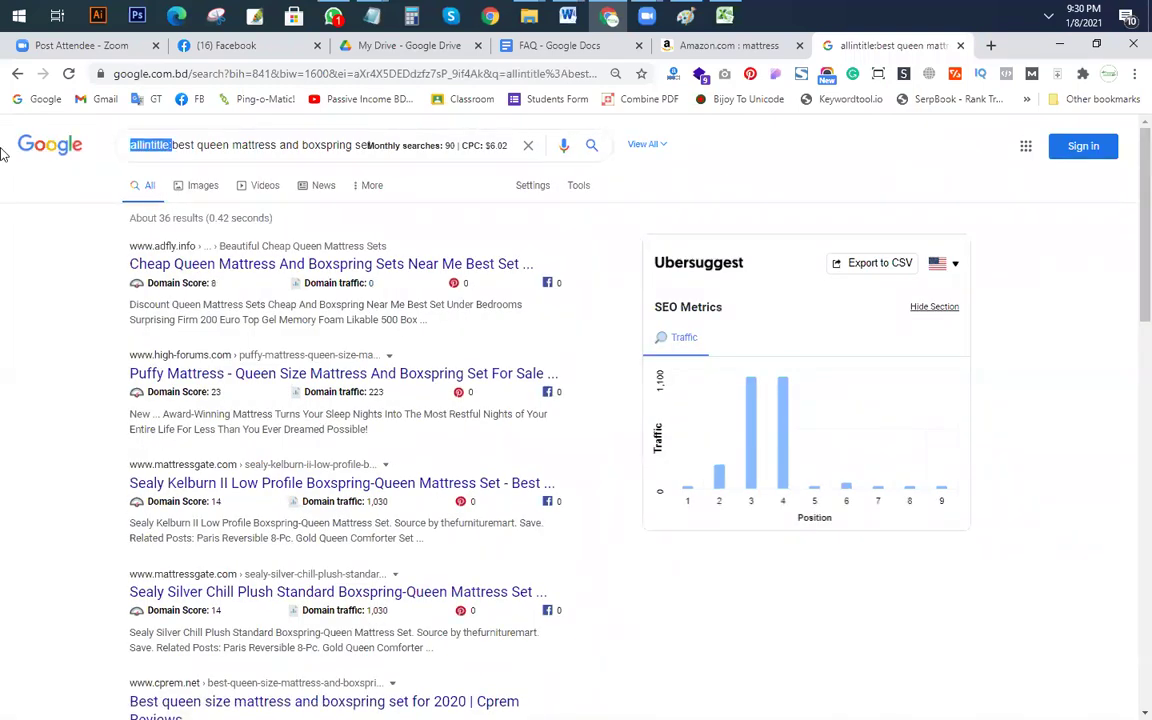
pyautogui.press('BackSpace')
pyautogui.press('Return')
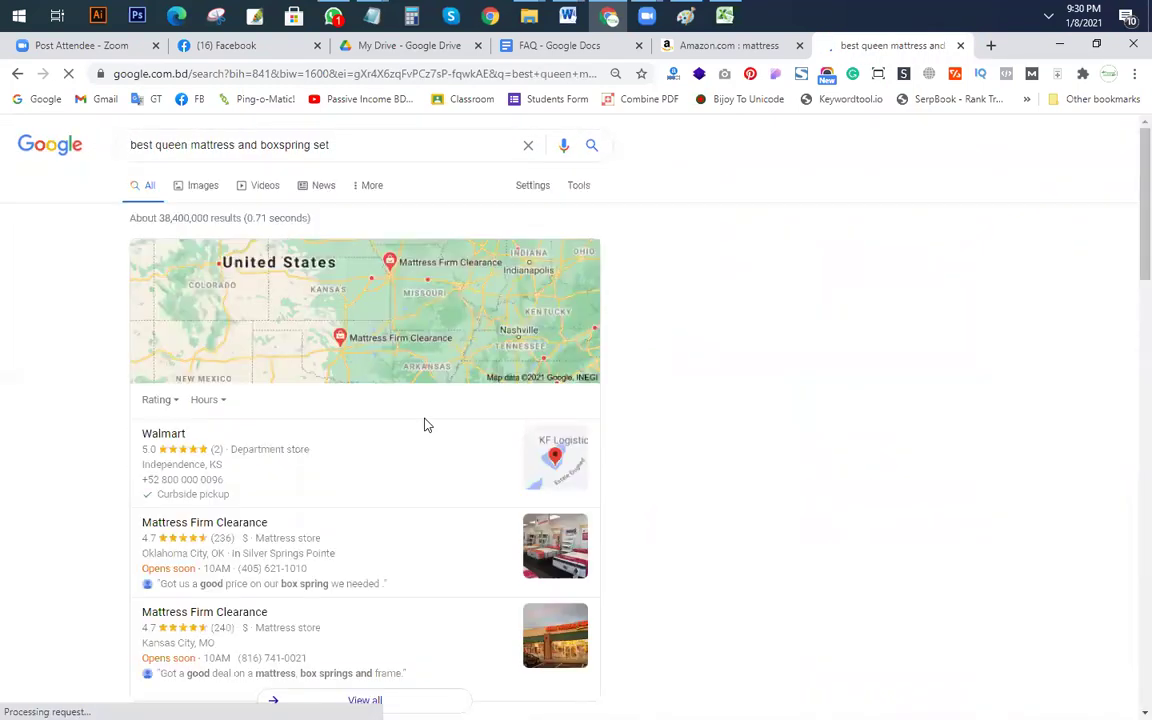
pyautogui.click(350, 144)
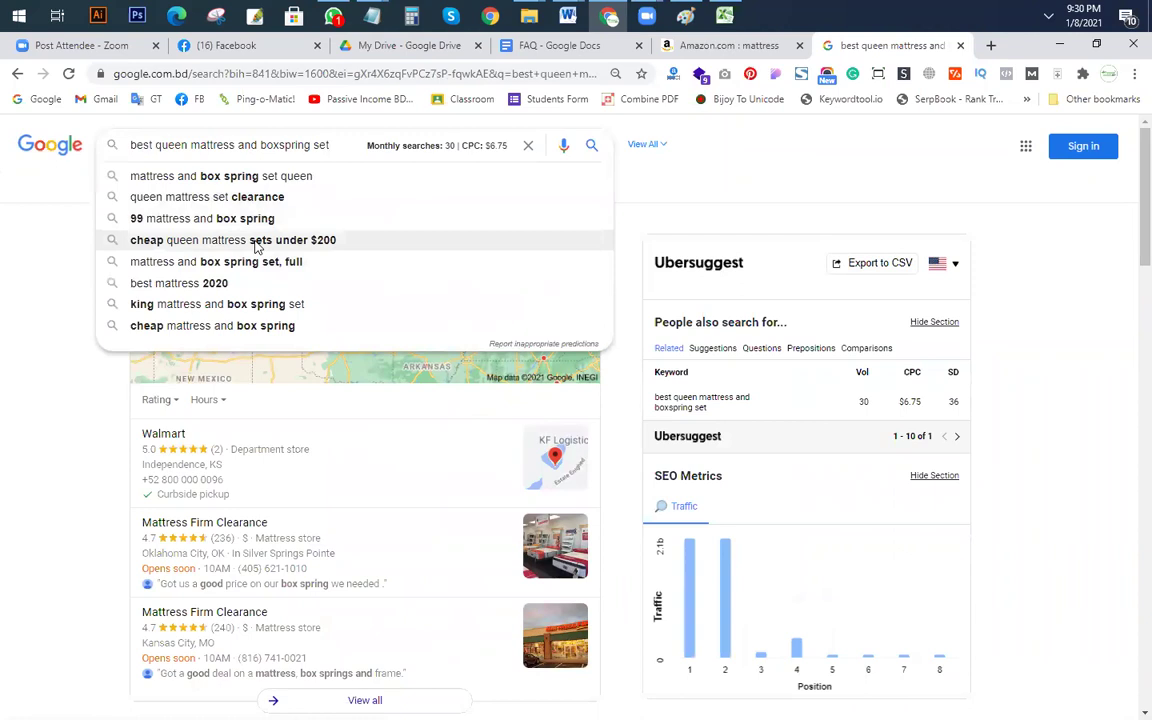
pyautogui.click(254, 242)
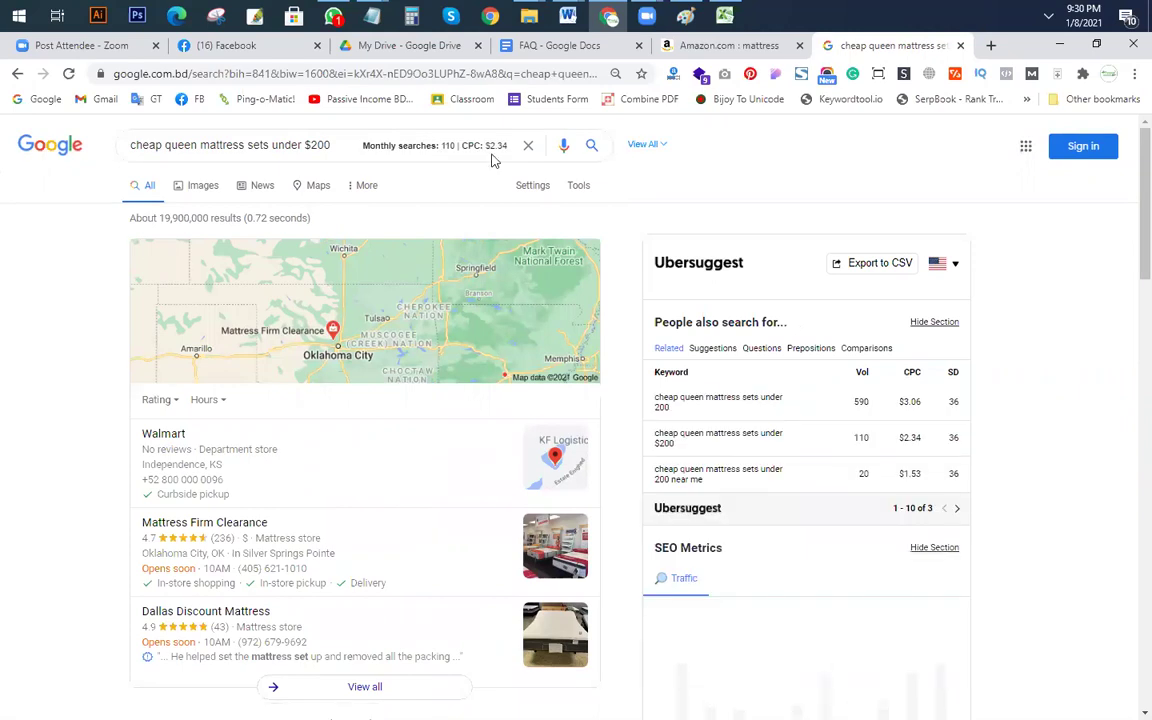
# Step: Run allintitle: cheap queen mattress sets under $200, which returns about 2 results
pyautogui.click(132, 148)
pyautogui.write('allint')
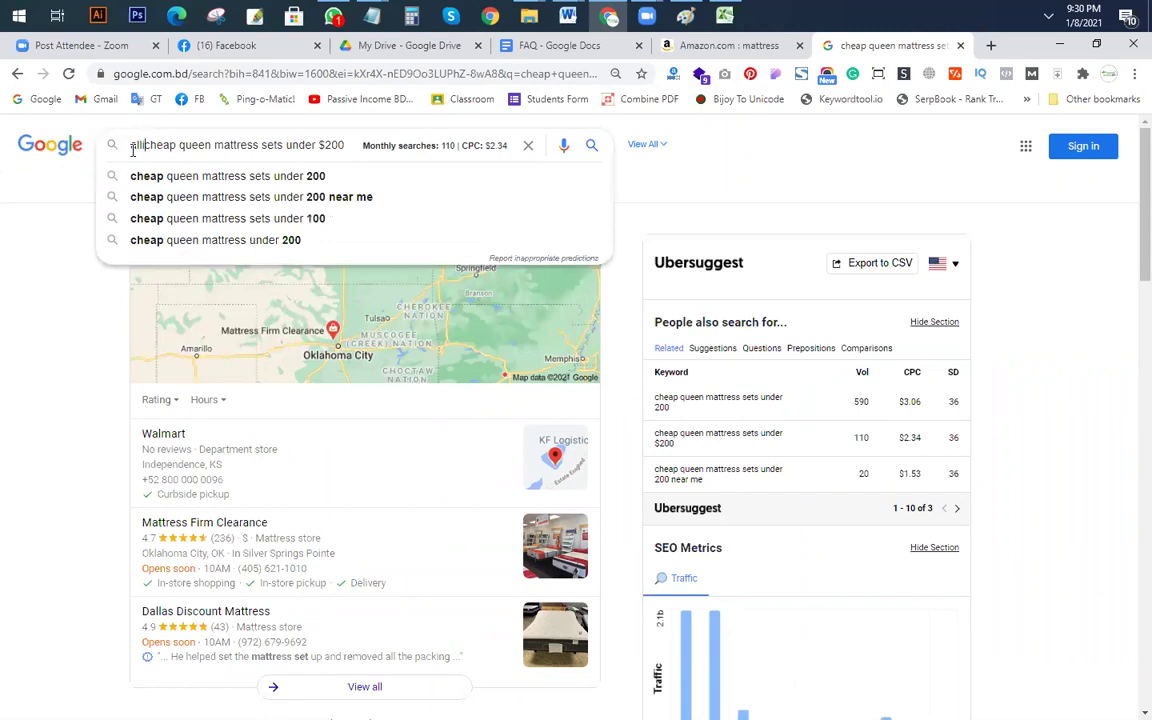
pyautogui.write('itle:')
pyautogui.press('Return')
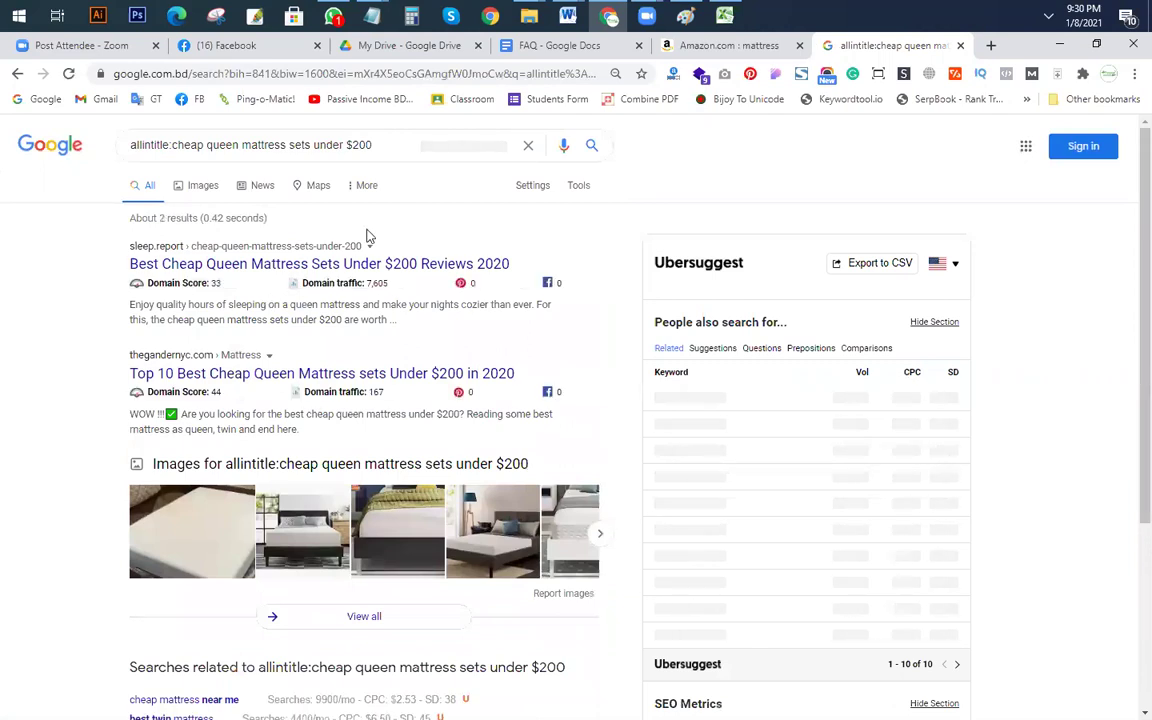
pyautogui.scroll(-3, 432, 339)
pyautogui.scroll(1, 433, 338)
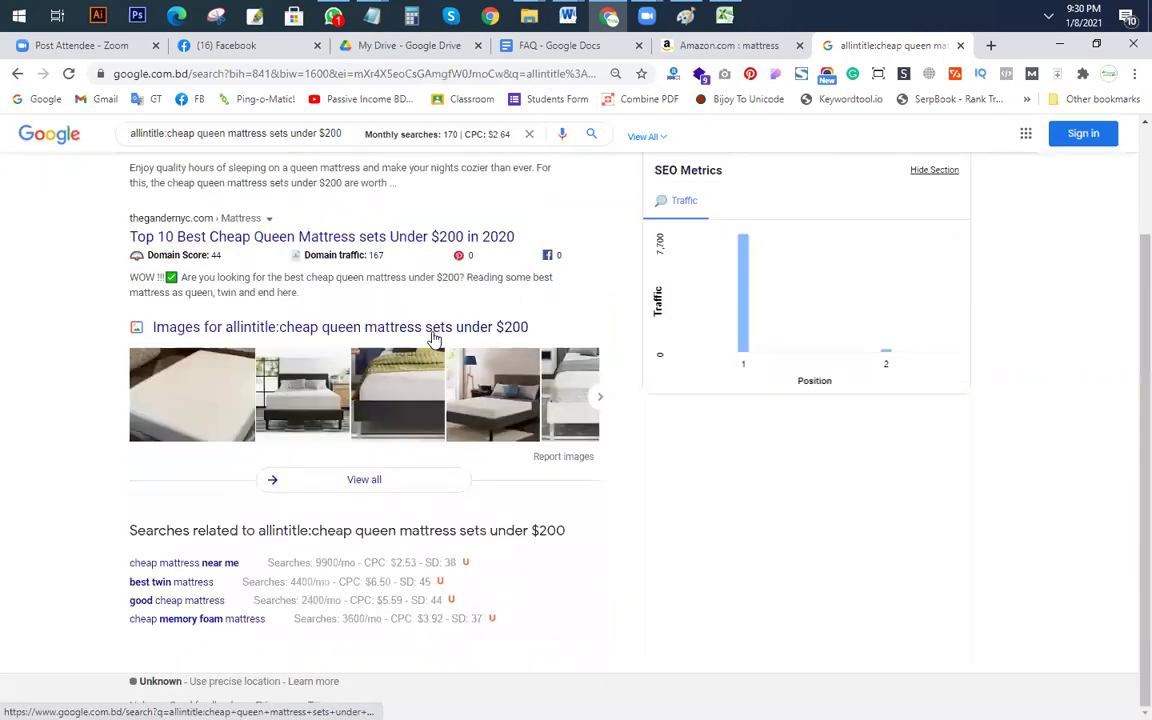
pyautogui.scroll(2, 134, 160)
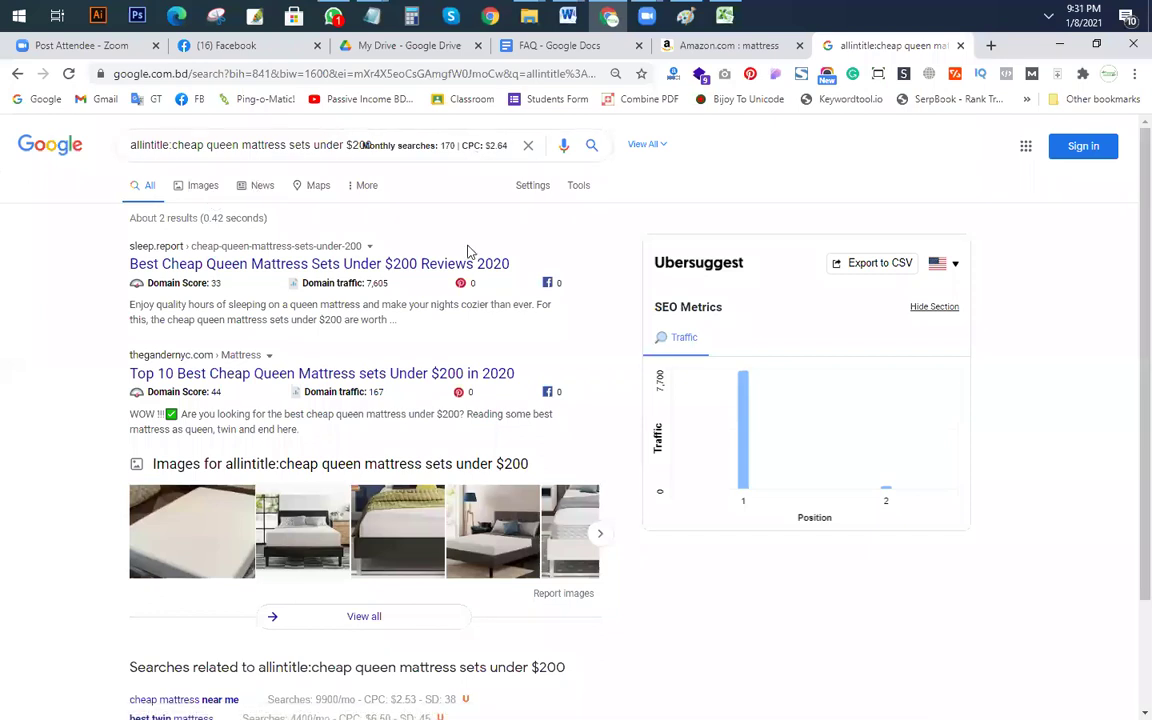
pyautogui.hotkey('alt', 'Tab')
# Step: Paste the keyword cheap queen mattress sets under $200 into cell F11
pyautogui.click(823, 347)
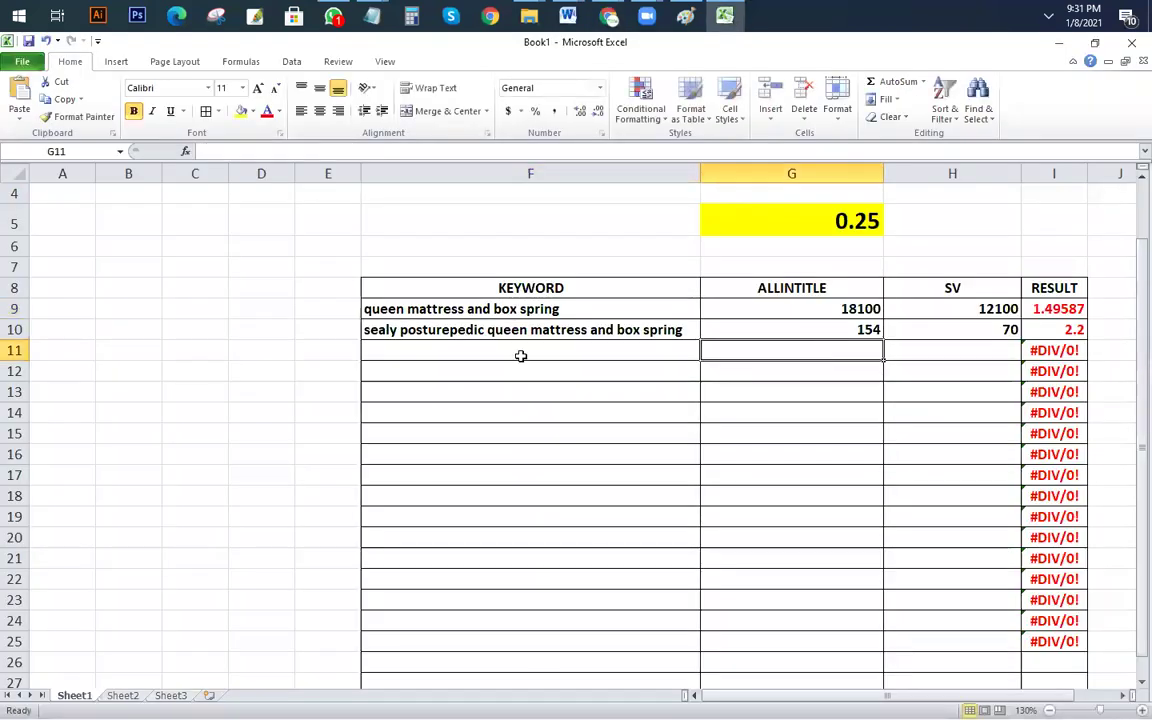
pyautogui.click(483, 347)
pyautogui.hotkey('alt', 'Tab')
pyautogui.moveTo(172, 147); pyautogui.dragTo(692, 176)
pyautogui.hotkey('ctrl', 'c')
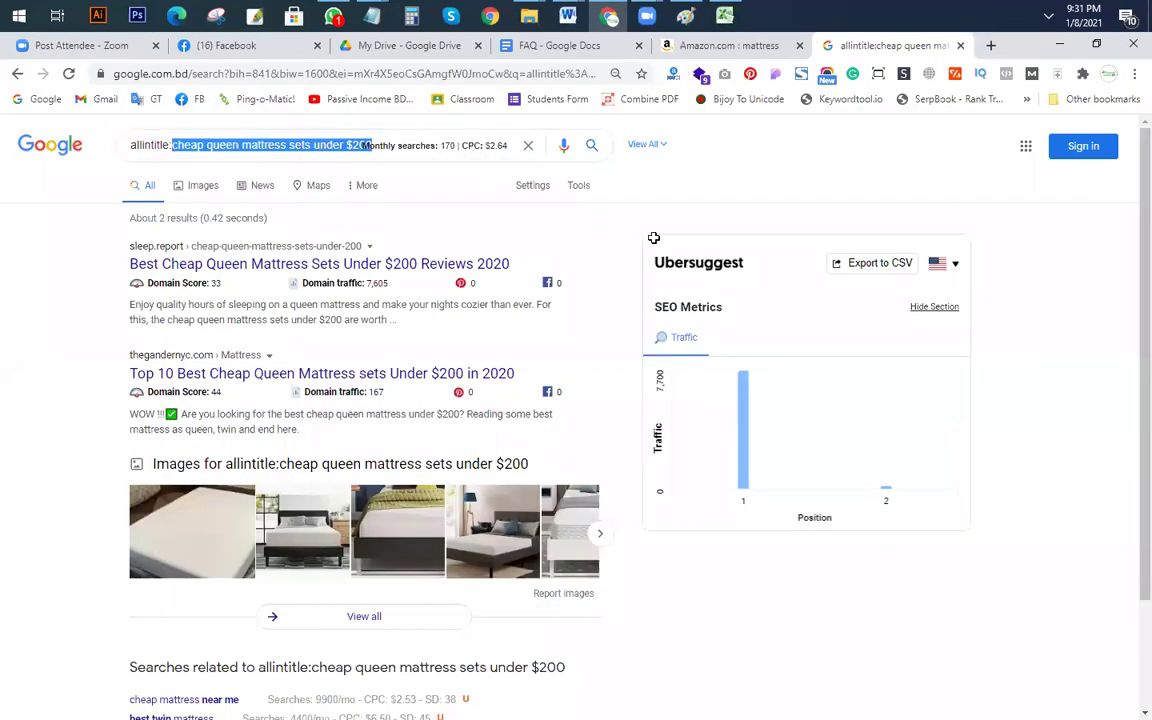
pyautogui.hotkey('alt', 'Tab')
pyautogui.hotkey('ctrl', 'v')
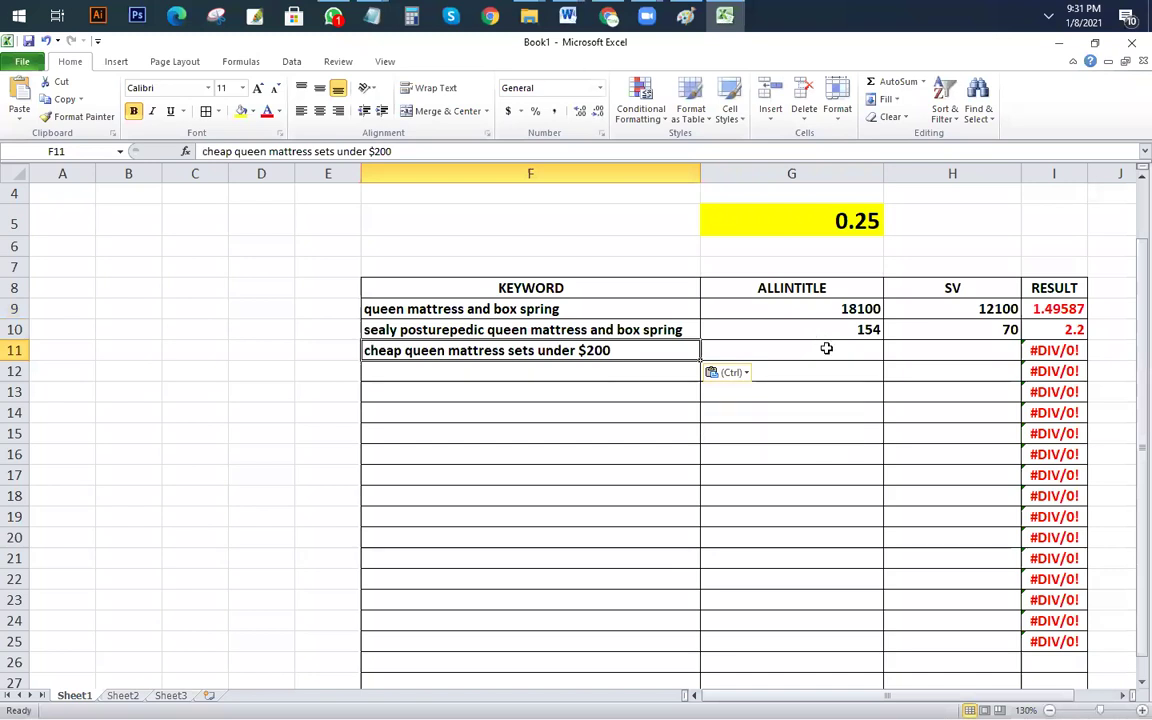
# Step: Enter allintitle 2 in G11 and search volume 170 in H11, checking the 0.01176 ratio in I11
pyautogui.click(825, 347)
pyautogui.write('2')
pyautogui.press('Tab')
pyautogui.write('170')
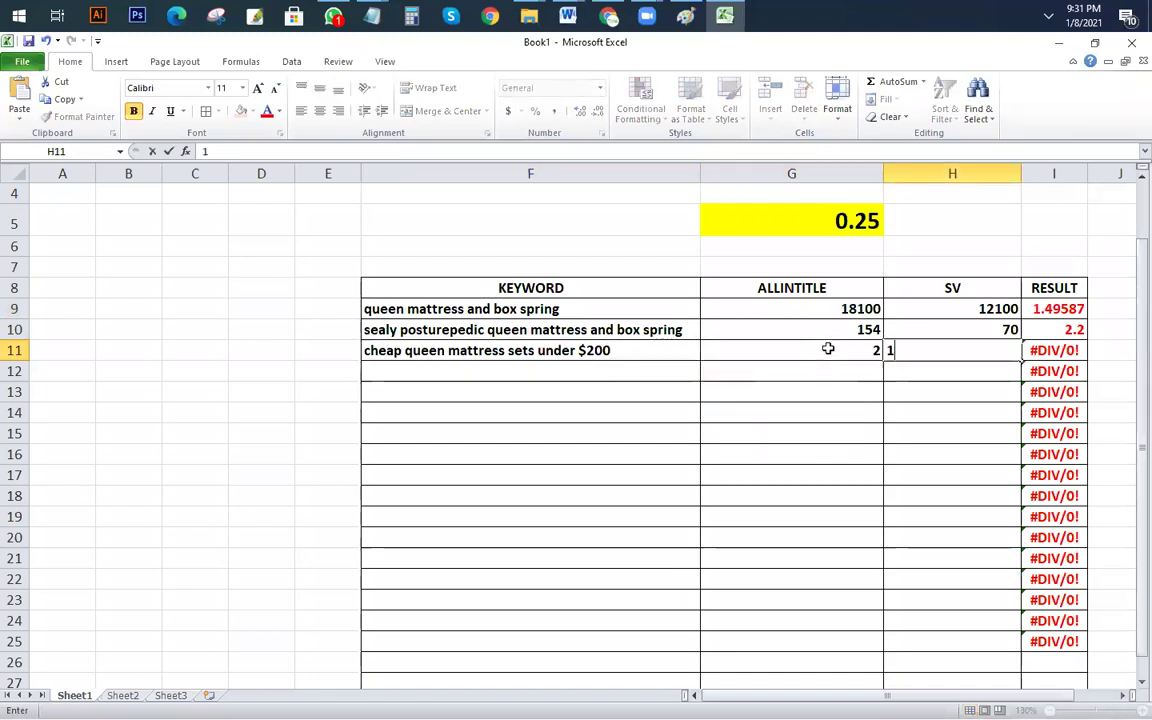
pyautogui.press('Return')
pyautogui.click(1065, 350)
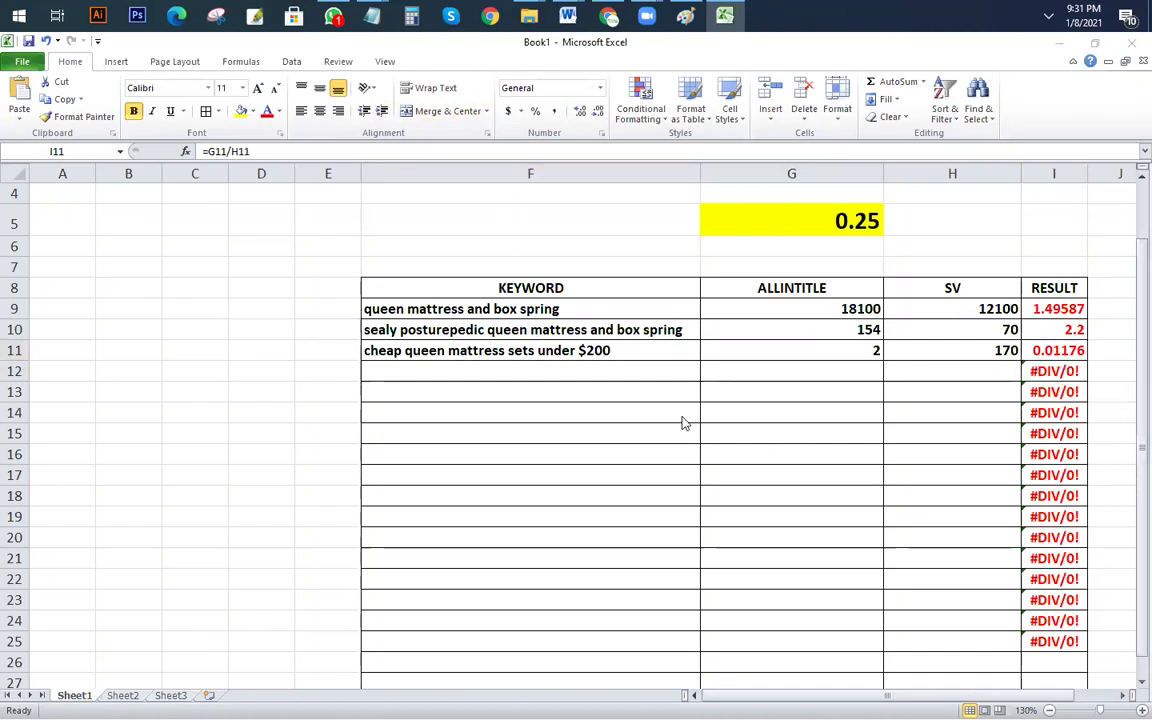
pyautogui.hotkey('alt', 'Tab')
pyautogui.click(172, 145)
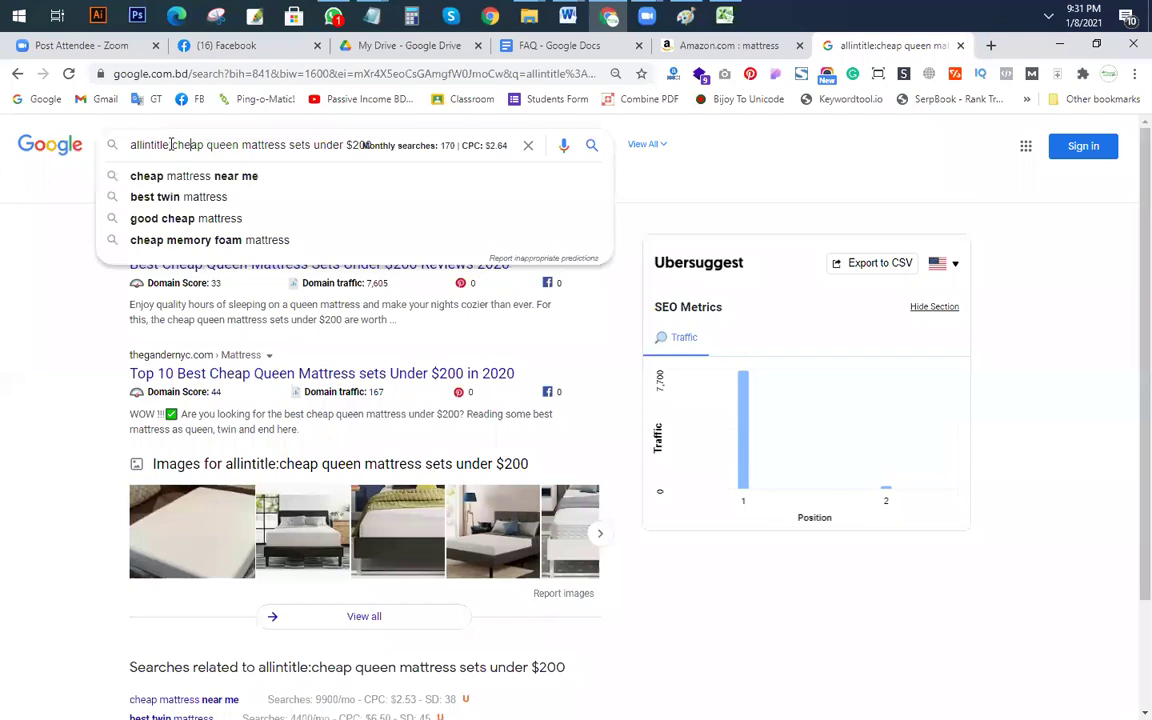
# Step: Remove the allintitle: prefix and search plain cheap queen mattress sets under $200
pyautogui.moveTo(172, 145); pyautogui.dragTo(3, 133)
pyautogui.press('BackSpace')
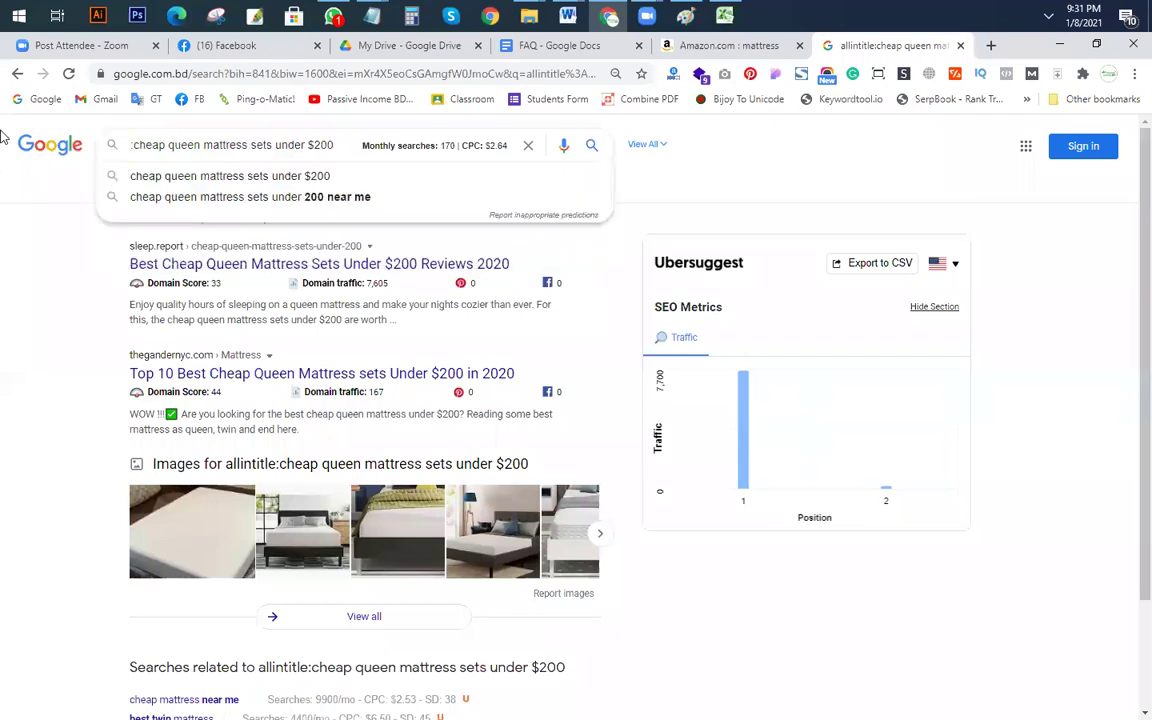
pyautogui.press('Delete')
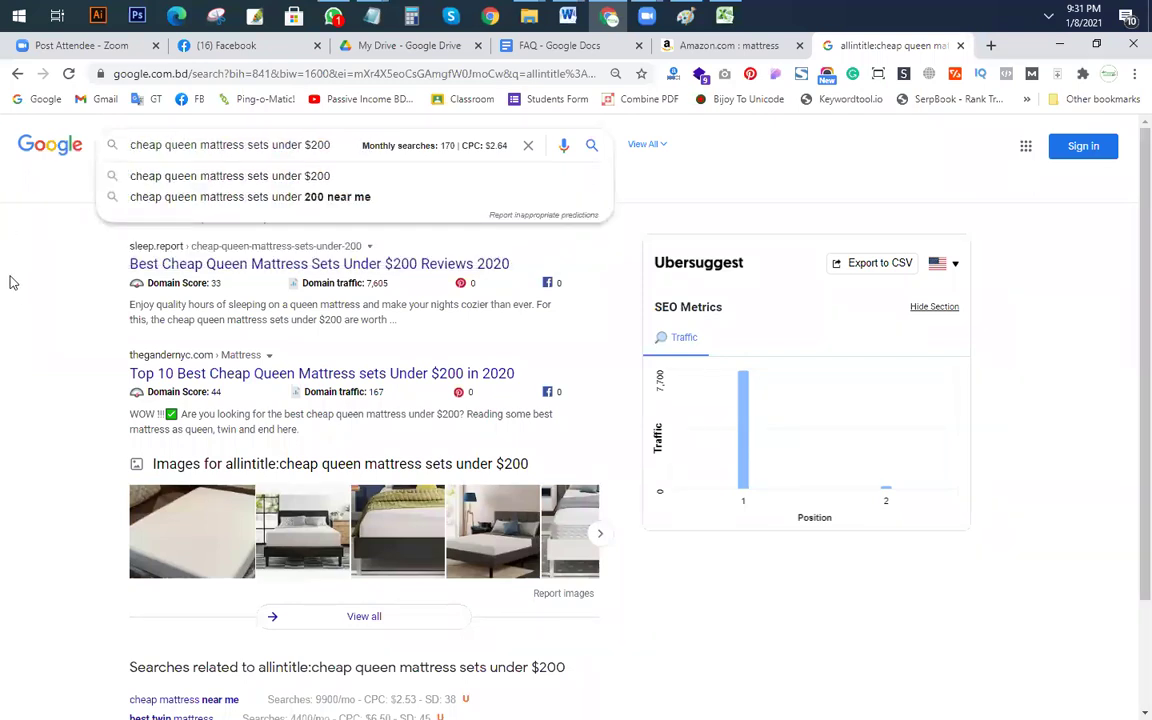
pyautogui.click(9, 283)
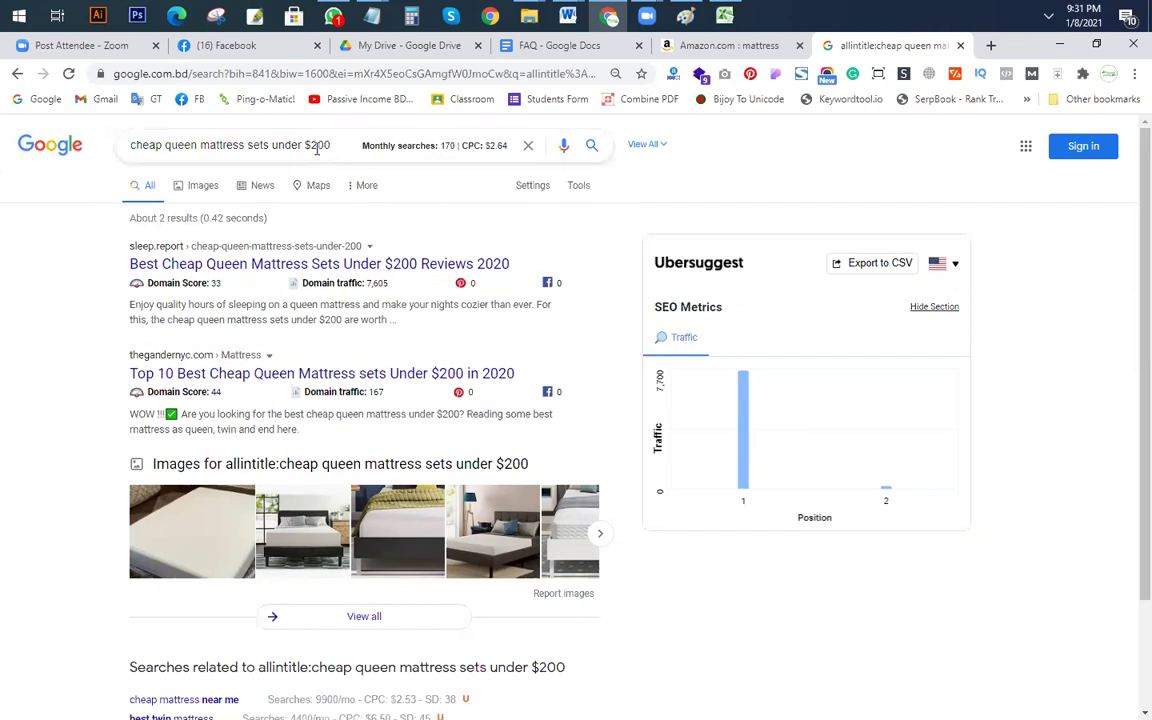
pyautogui.moveTo(307, 146); pyautogui.dragTo(318, 146)
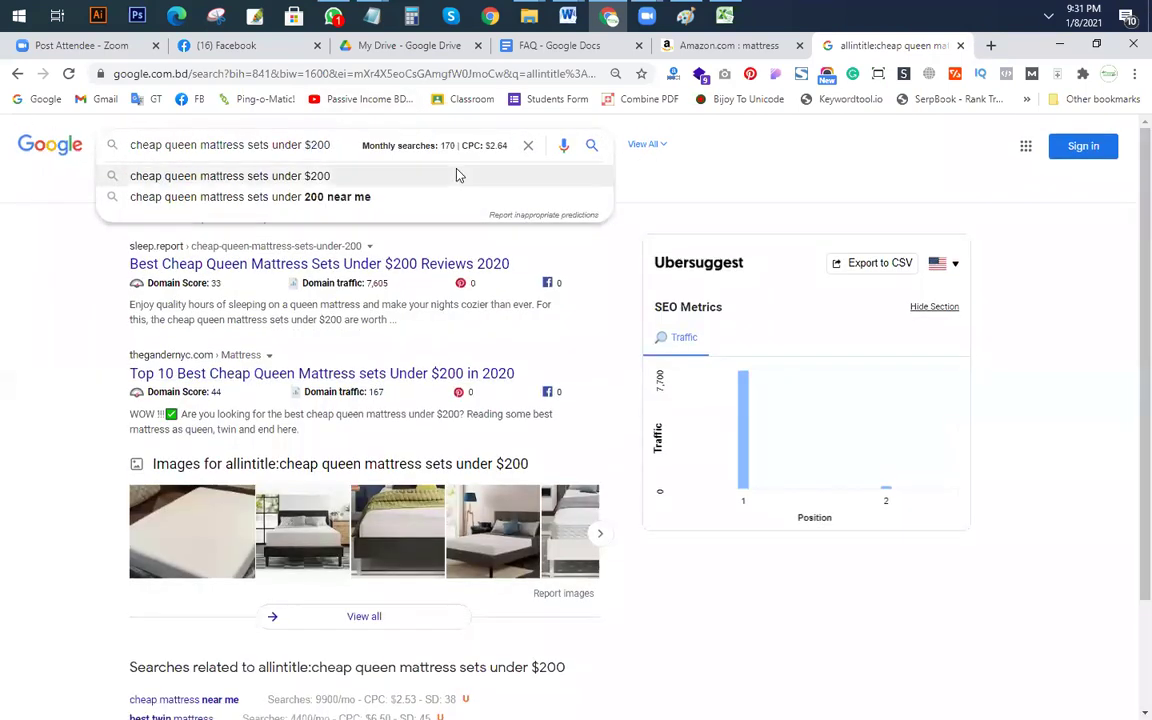
pyautogui.click(457, 175)
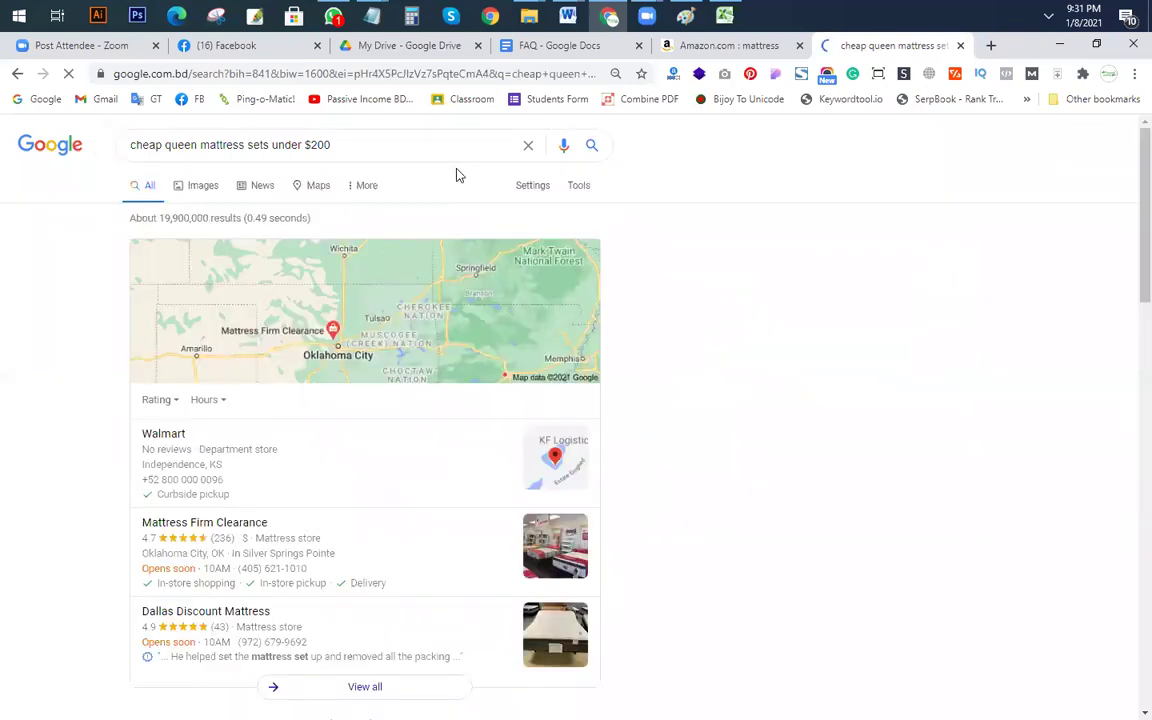
# Step: Open the Big Lots and Sleep Judge results in new background tabs
pyautogui.scroll(-7, 489, 224)
pyautogui.scroll(3, 489, 224)
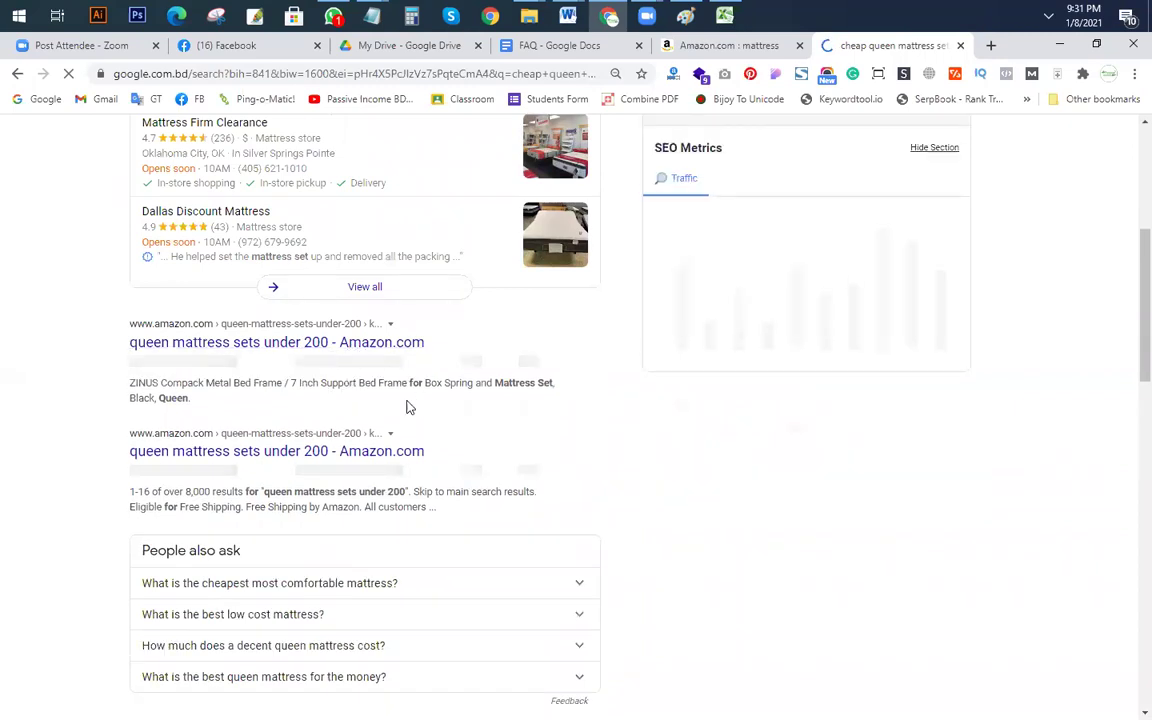
pyautogui.scroll(-2, 406, 404)
pyautogui.scroll(-3, 281, 300)
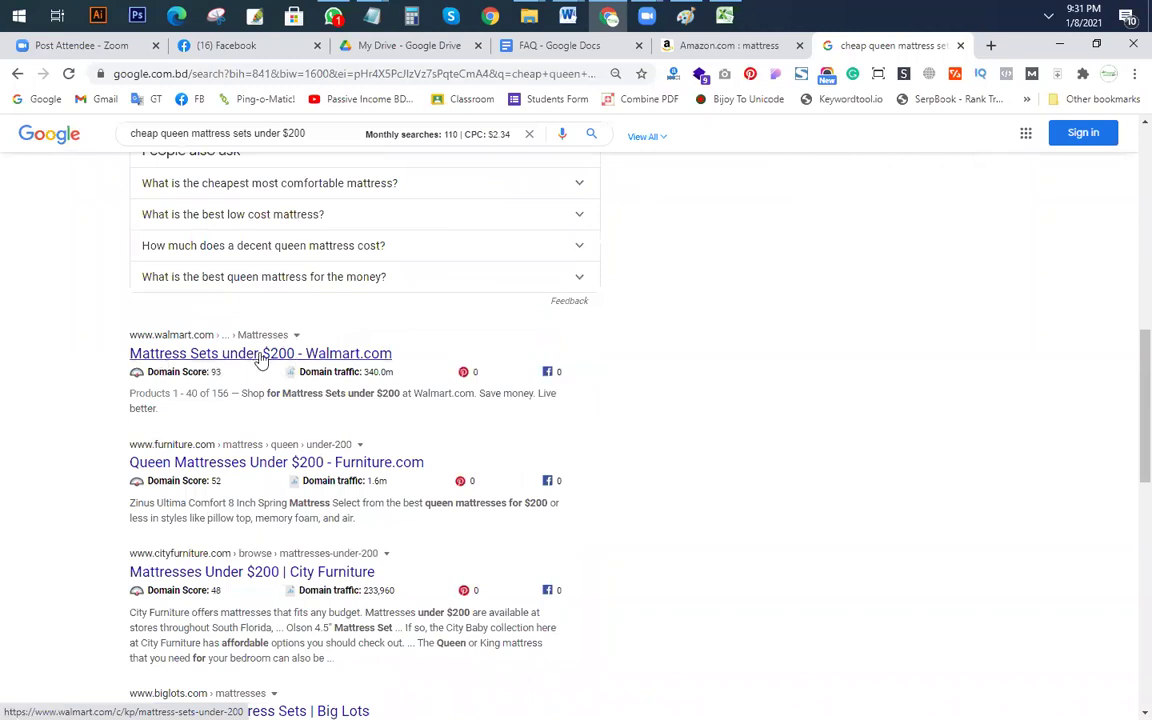
pyautogui.scroll(-3, 260, 360)
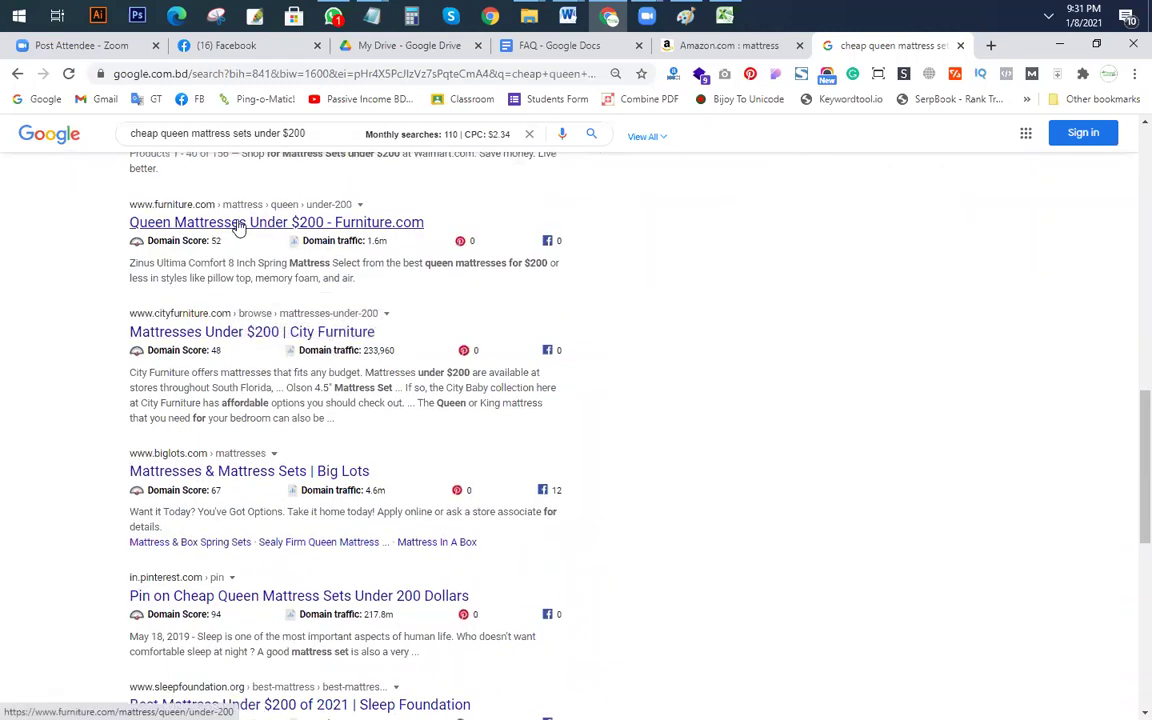
pyautogui.scroll(-1, 227, 250)
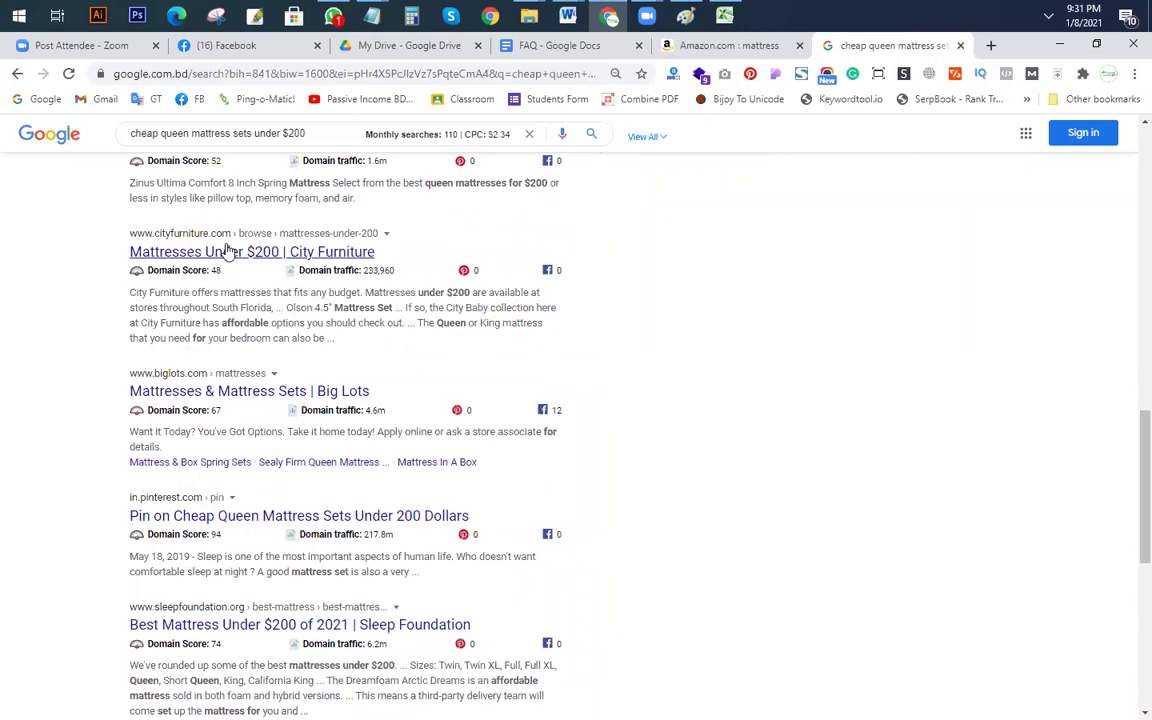
pyautogui.scroll(-2, 318, 287)
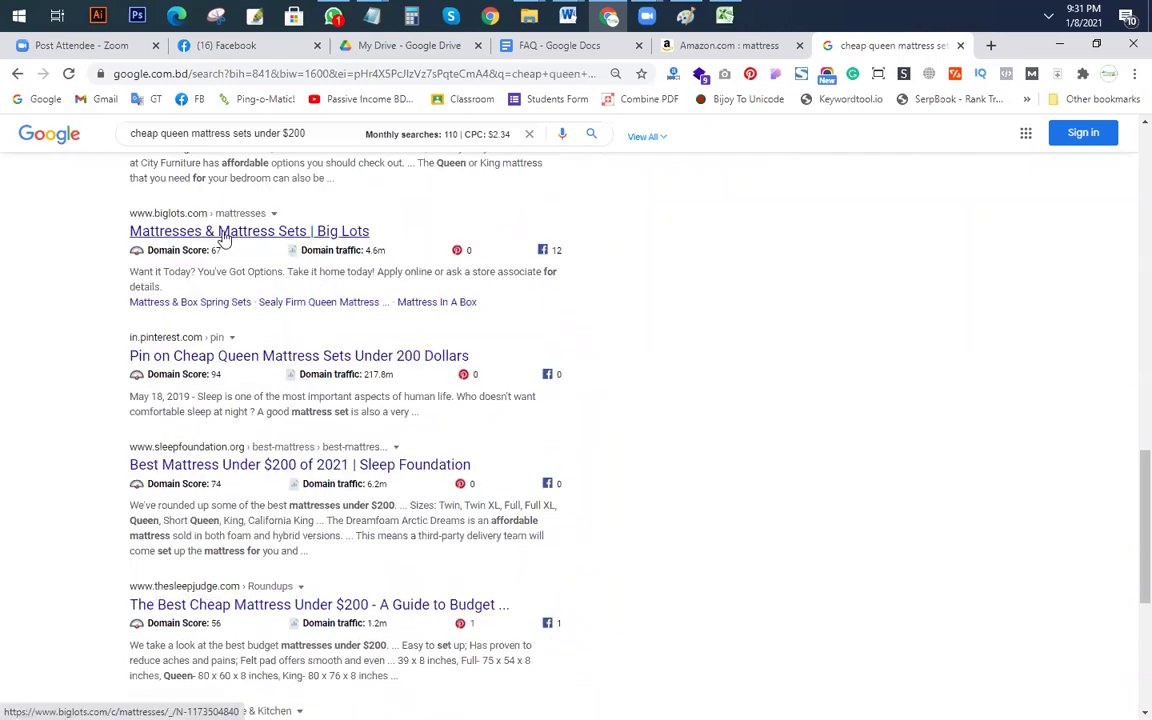
pyautogui.rightClick(266, 243)
pyautogui.click(268, 246)
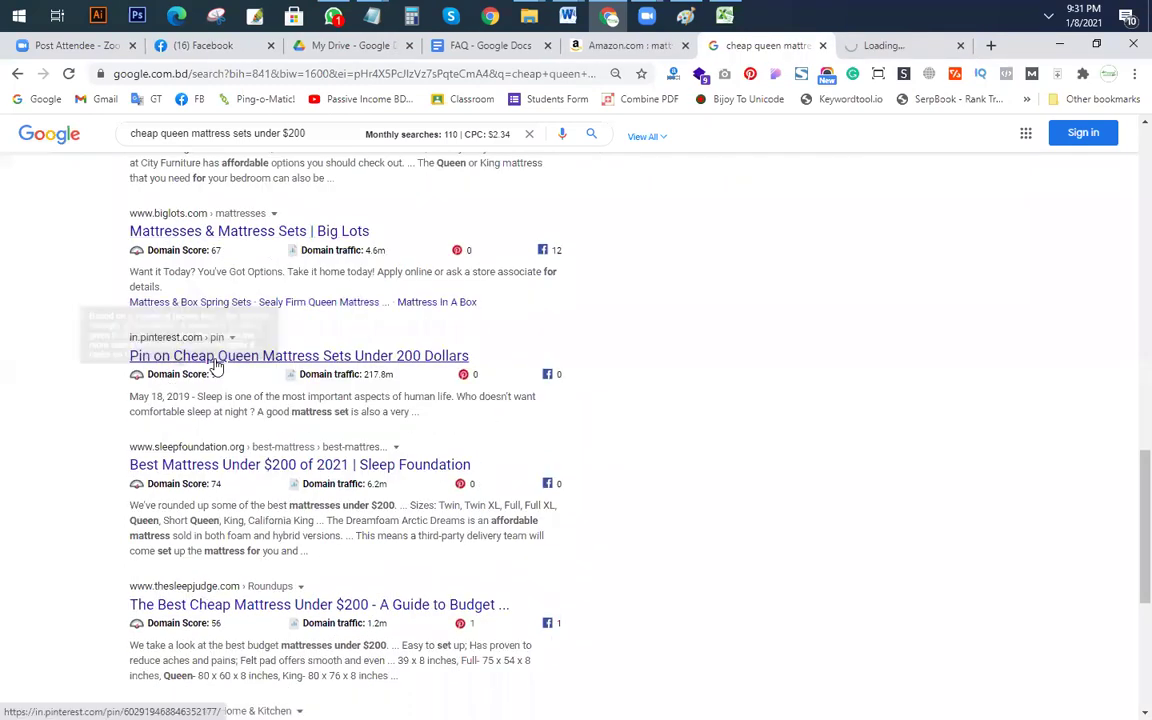
pyautogui.scroll(-2, 200, 335)
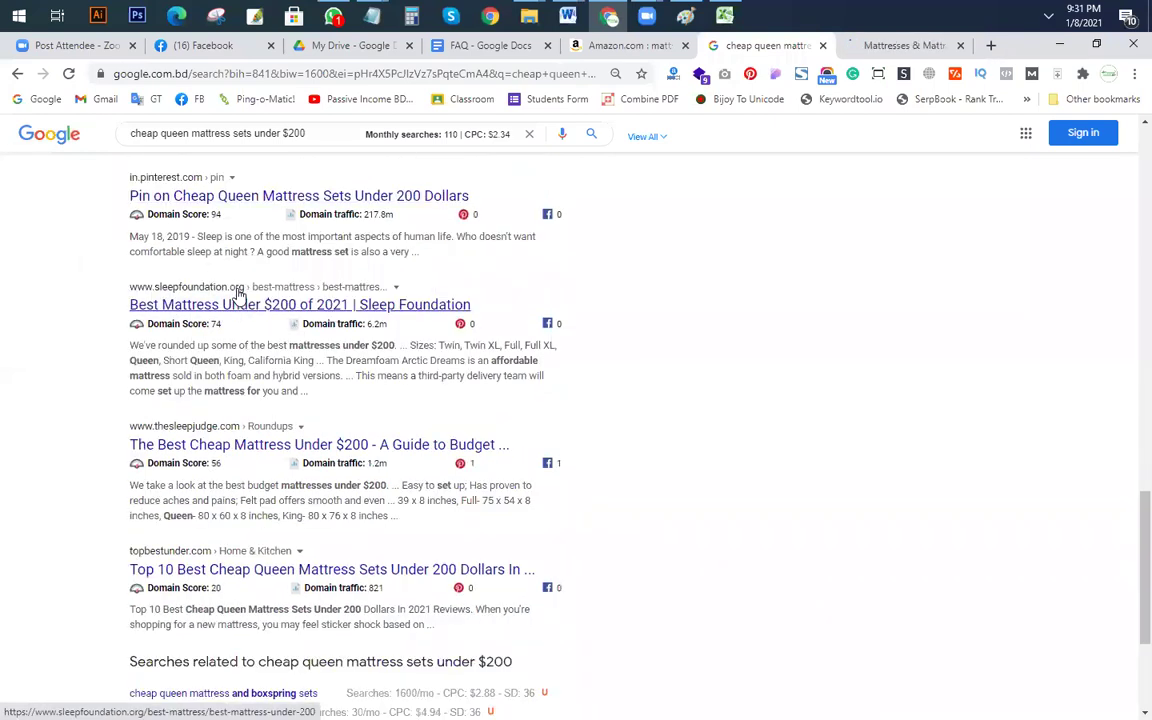
pyautogui.scroll(-2, 435, 397)
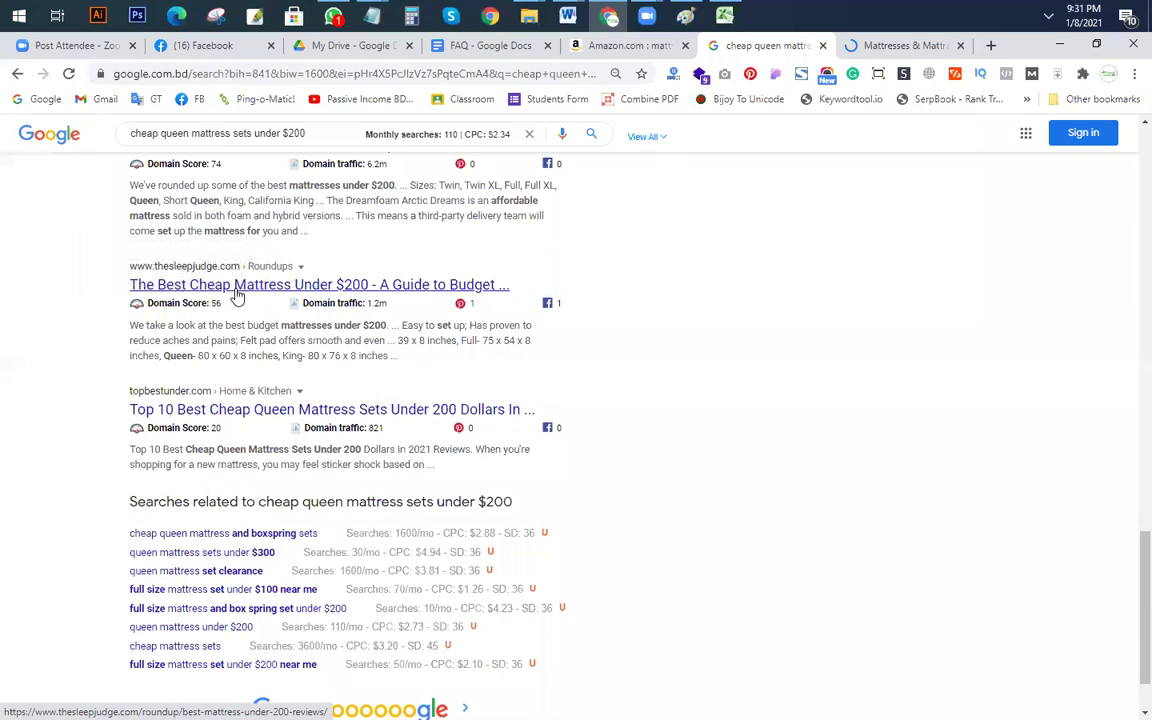
pyautogui.rightClick(237, 293)
pyautogui.click(268, 302)
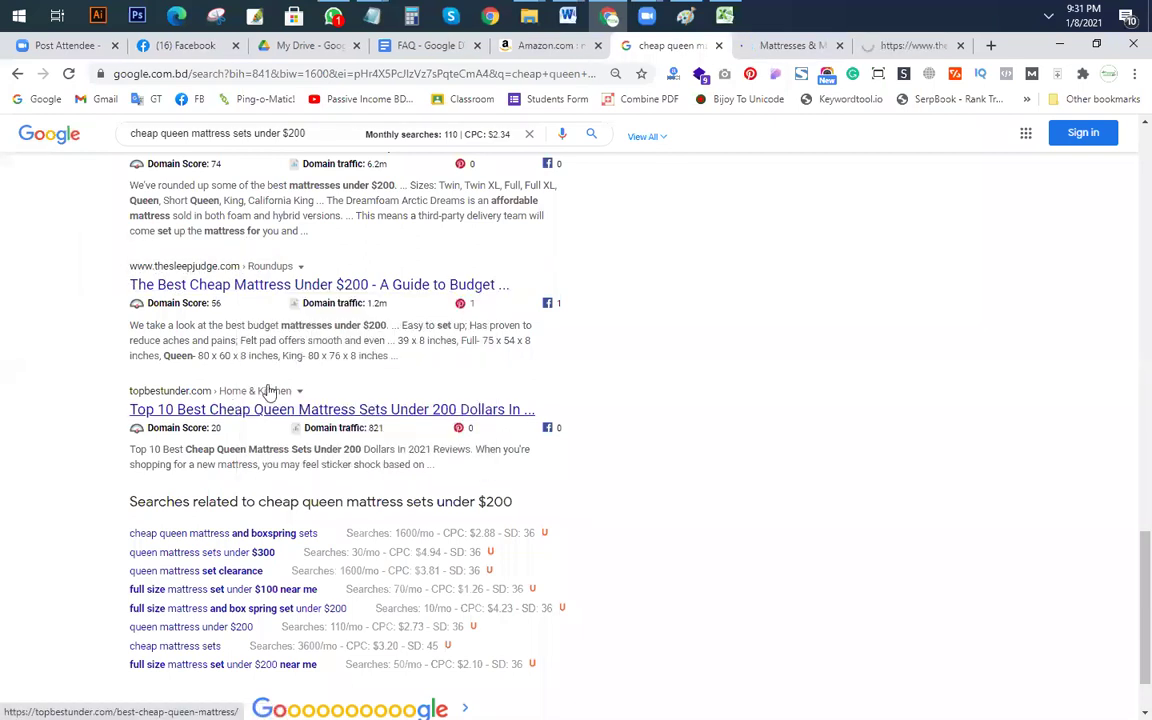
pyautogui.scroll(-2, 268, 392)
pyautogui.scroll(15, 373, 386)
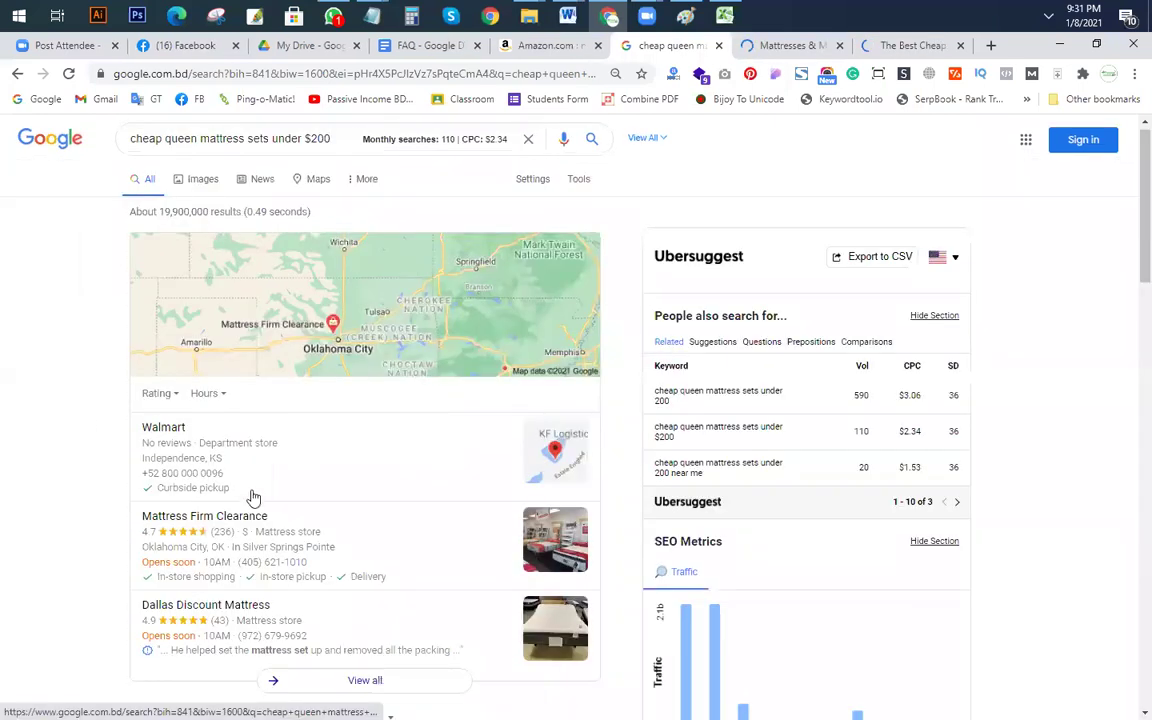
pyautogui.scroll(-6, 253, 497)
pyautogui.scroll(6, 612, 367)
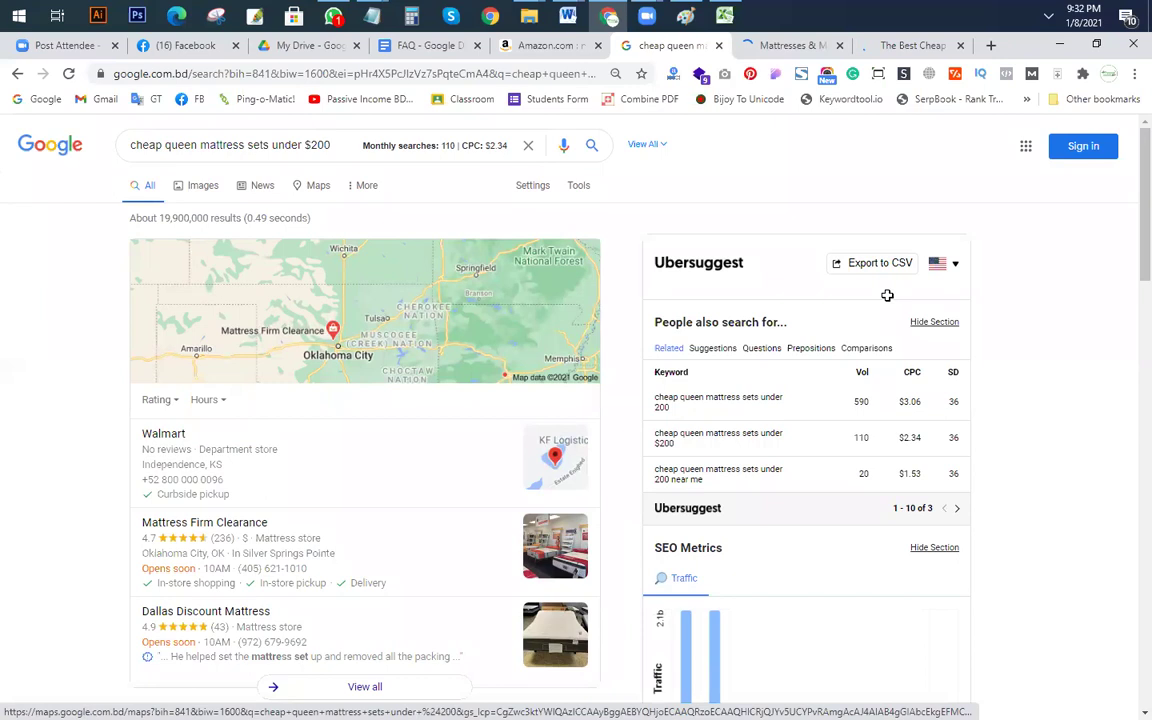
pyautogui.hotkey('alt', 'Tab')
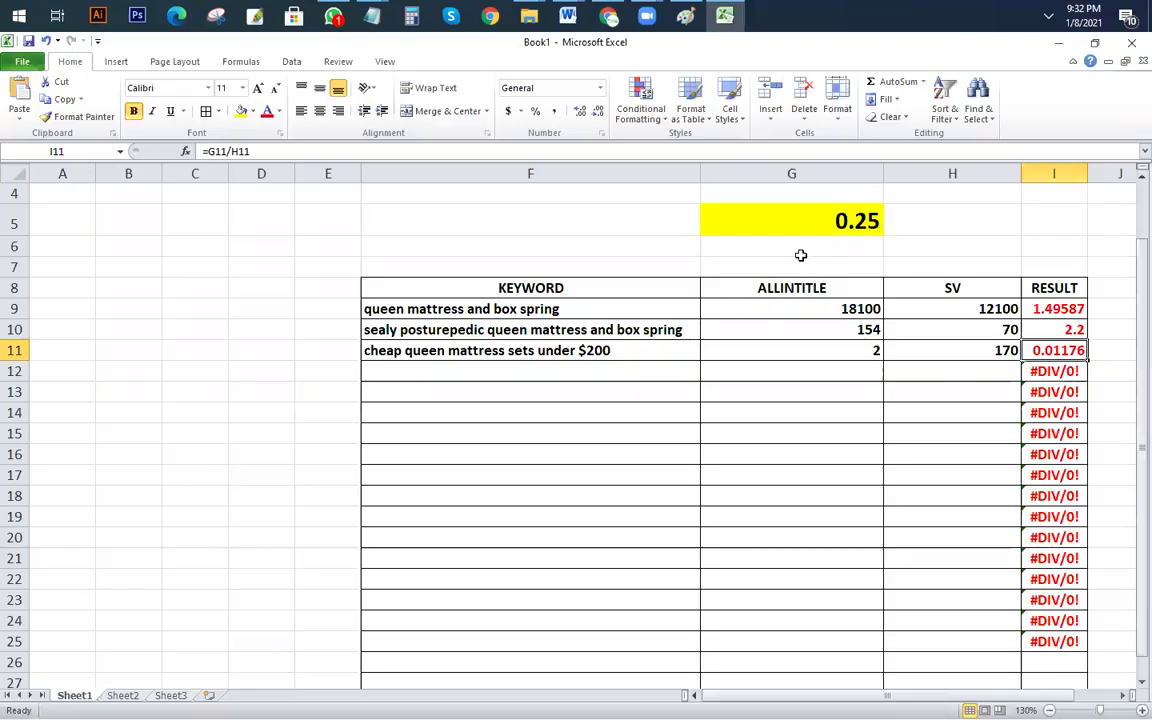
# Step: Enter 0.1 in G6 beneath the 0.25 threshold and check the I11 ratio
pyautogui.click(810, 256)
pyautogui.write('0.10')
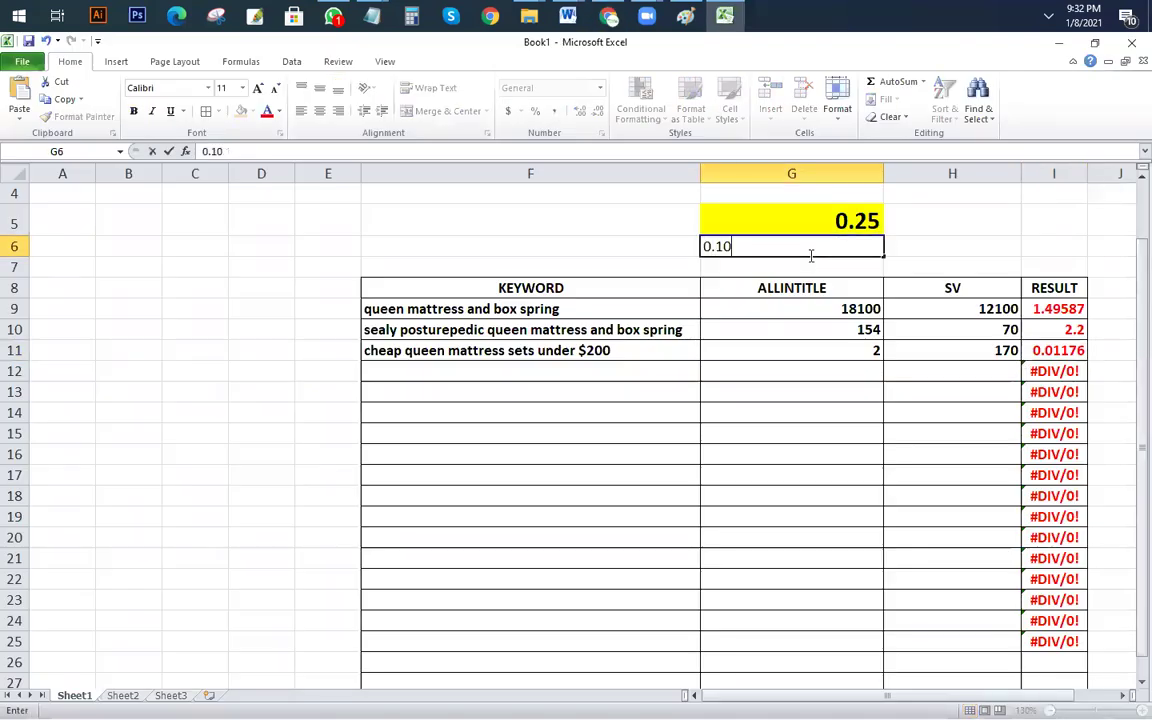
pyautogui.press('Return')
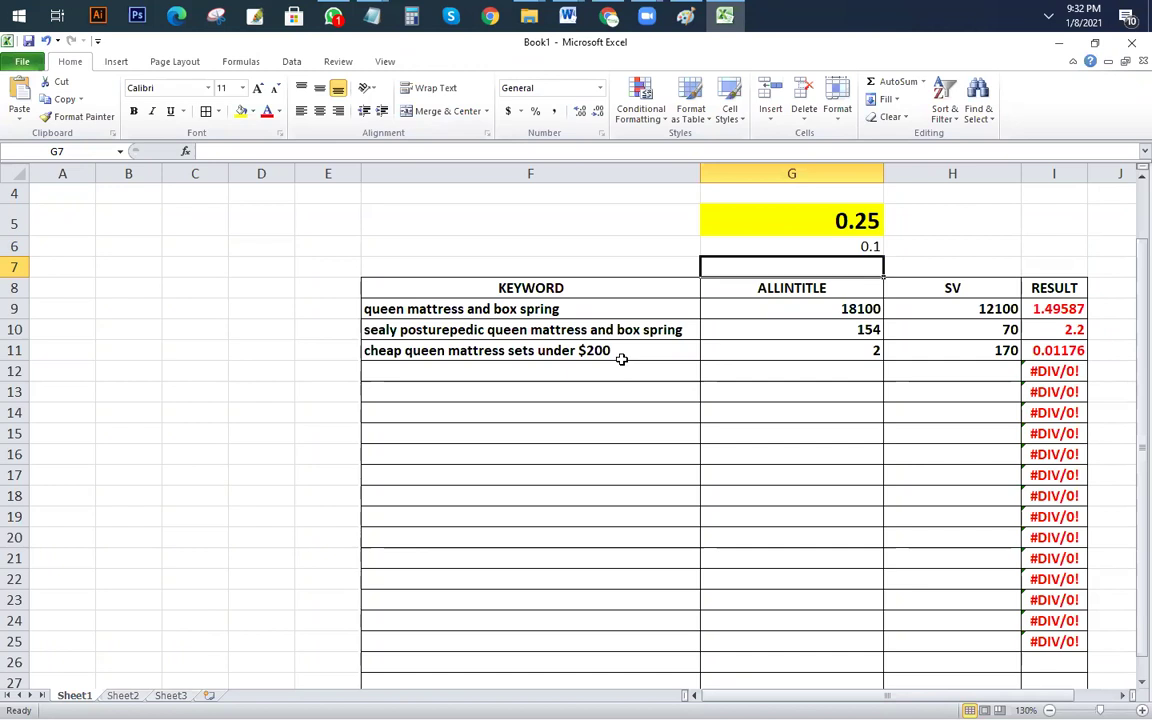
pyautogui.click(826, 223)
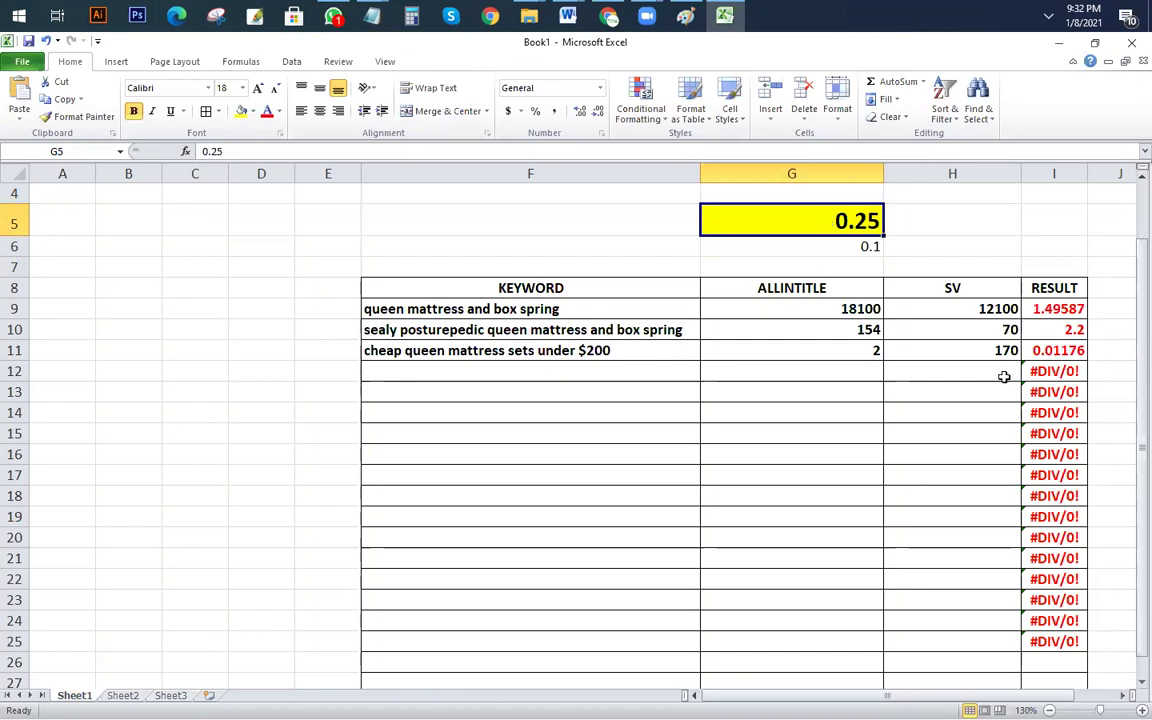
pyautogui.click(1050, 352)
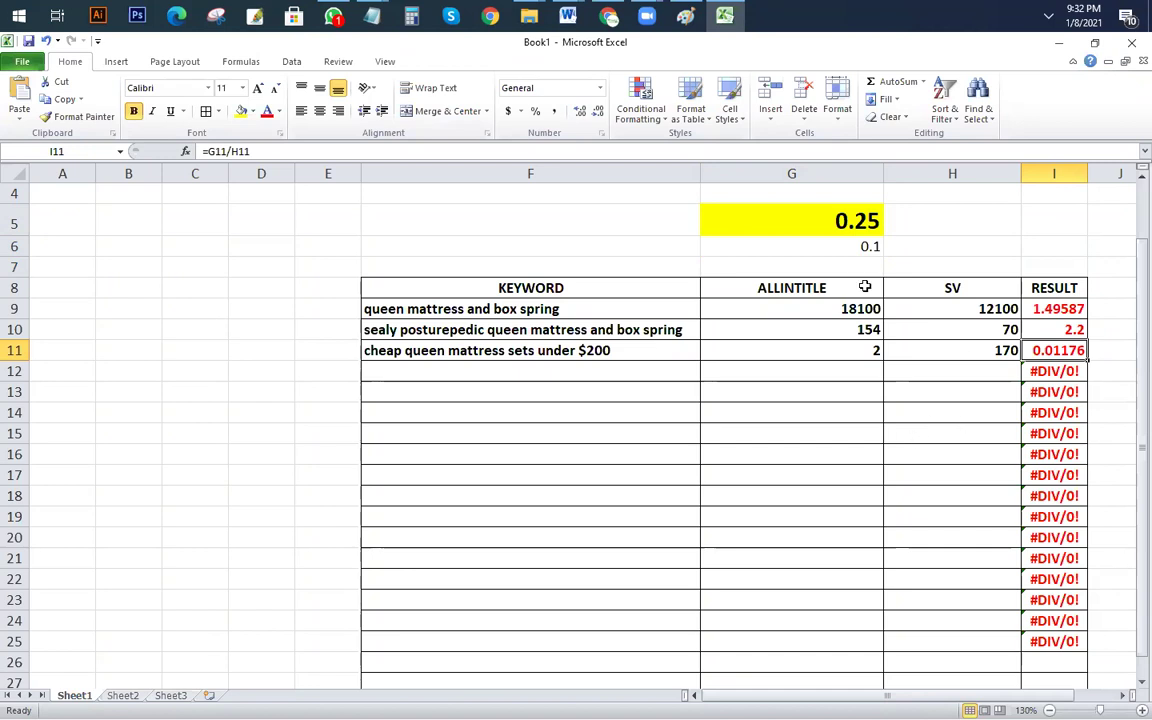
pyautogui.click(822, 247)
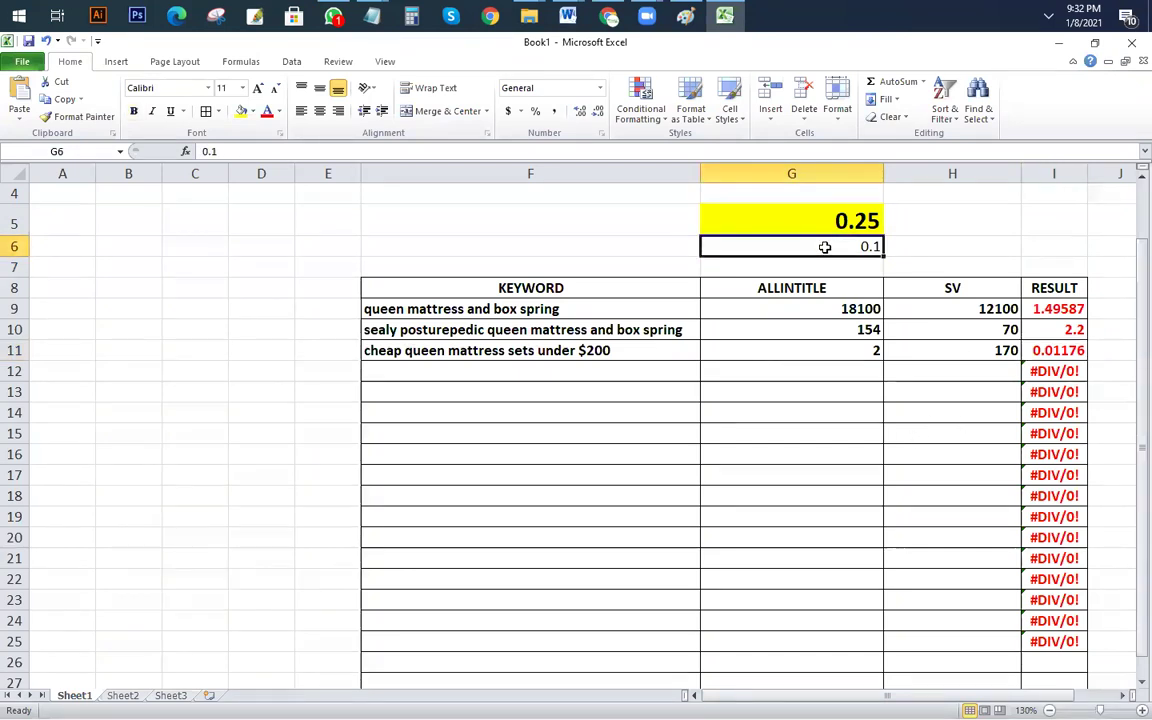
pyautogui.hotkey('alt', 'Tab')
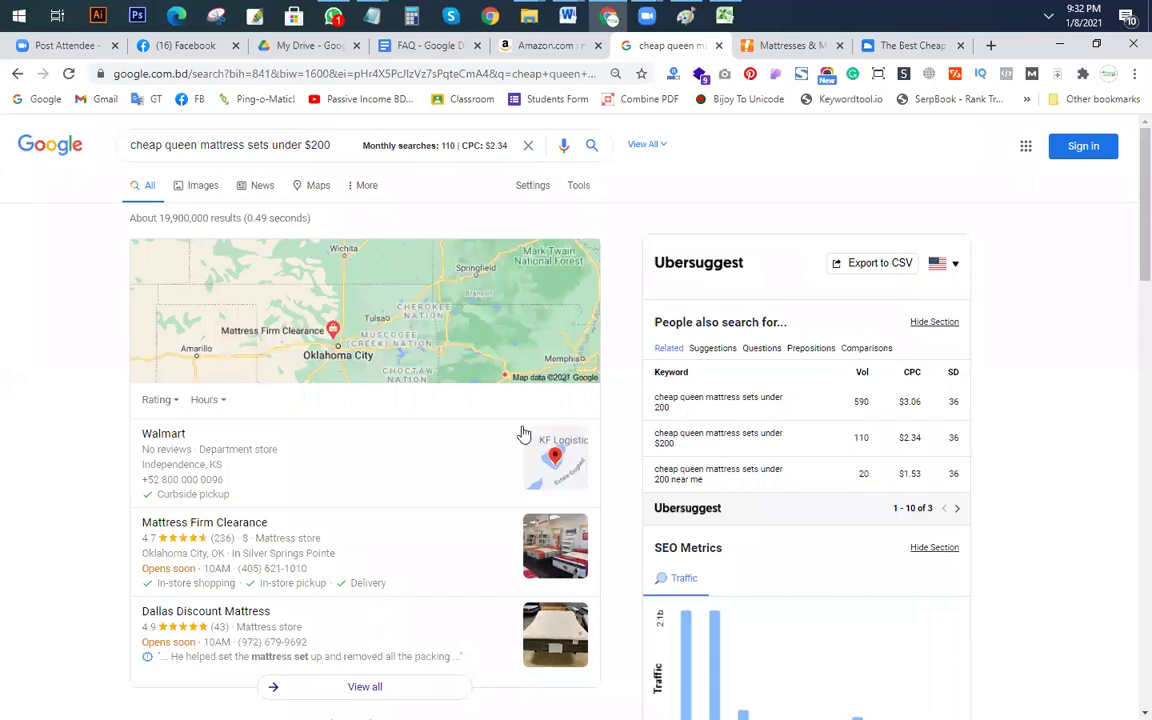
# Step: Run allintitle: cheap queen mattress and boxspring sets, which returns about 6 results
pyautogui.scroll(-15, 523, 433)
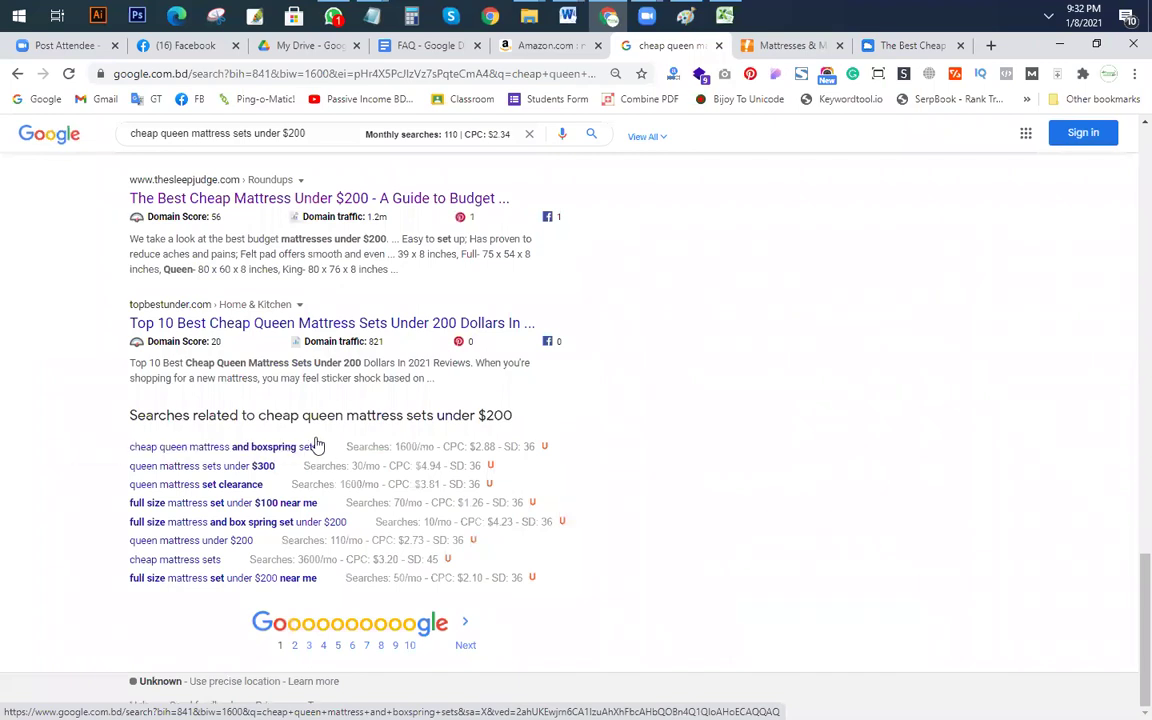
pyautogui.moveTo(317, 446); pyautogui.dragTo(146, 446)
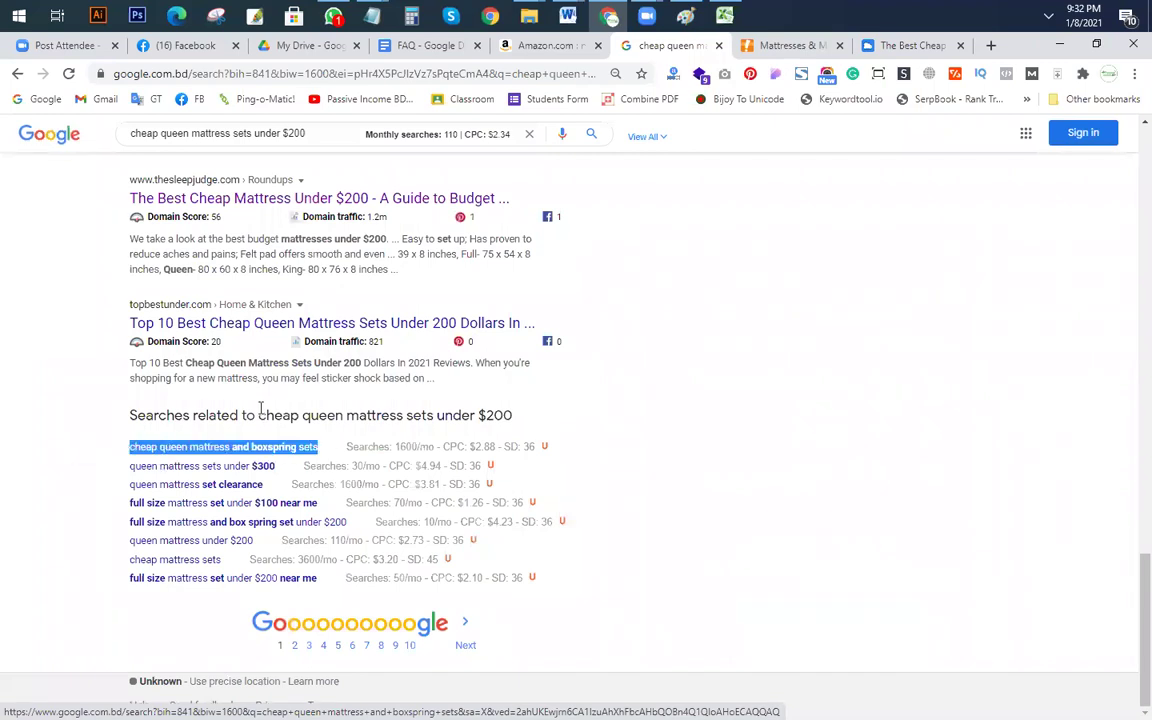
pyautogui.scroll(20, 260, 410)
pyautogui.moveTo(332, 145); pyautogui.dragTo(130, 145)
pyautogui.write('cheap queen mattress and boxspring sets')
pyautogui.write('allinti')
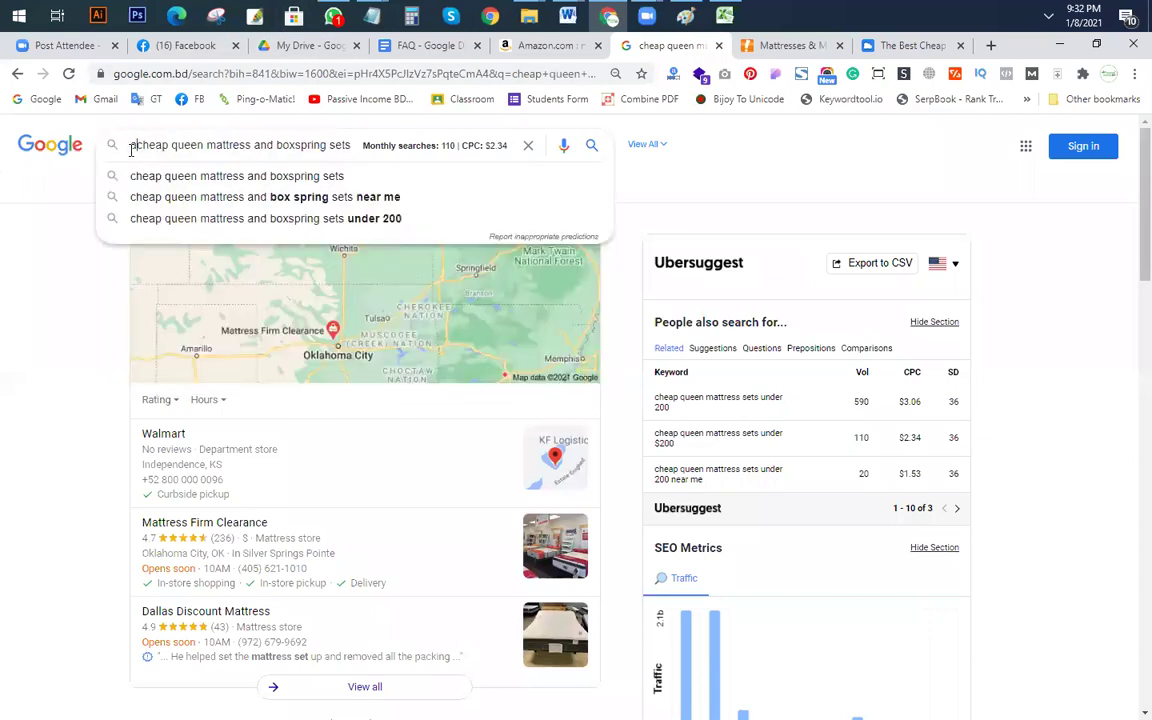
pyautogui.write('tle:')
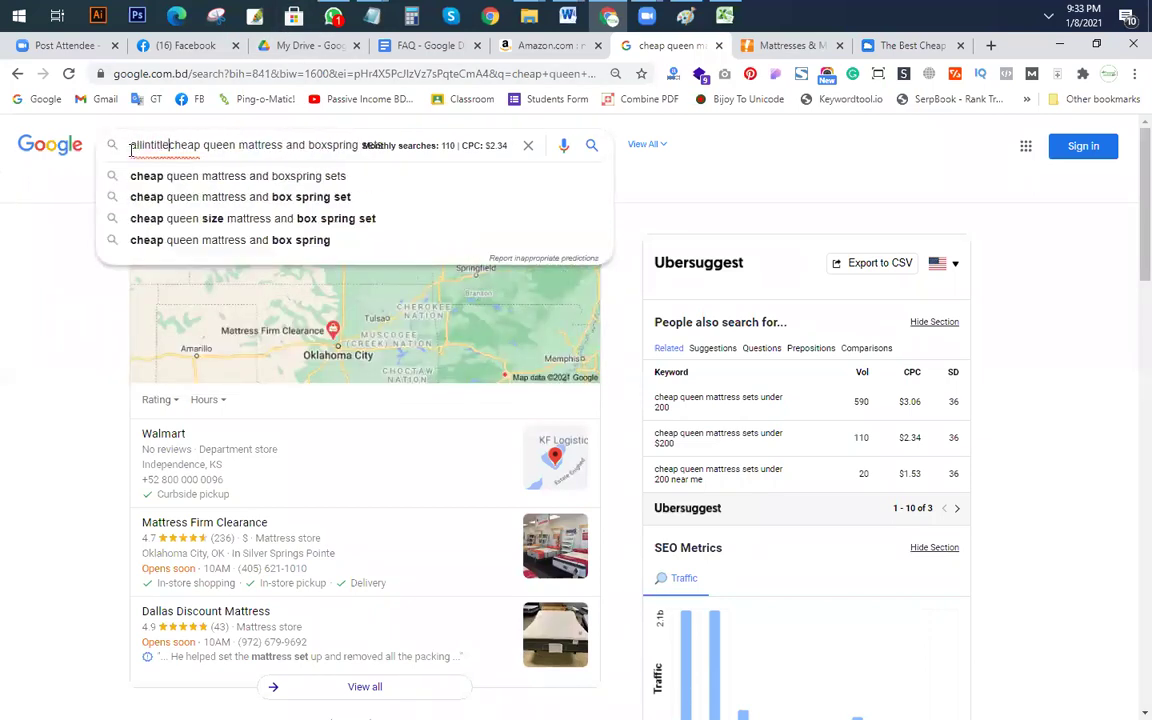
pyautogui.press('Return')
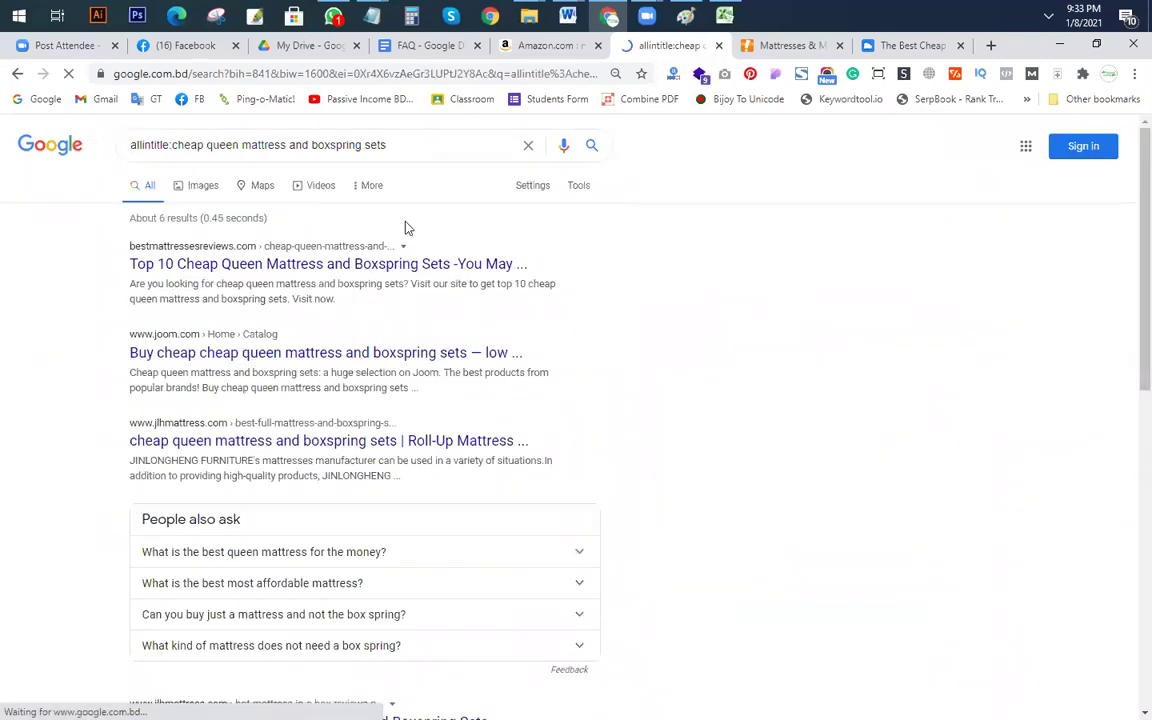
pyautogui.click(172, 146)
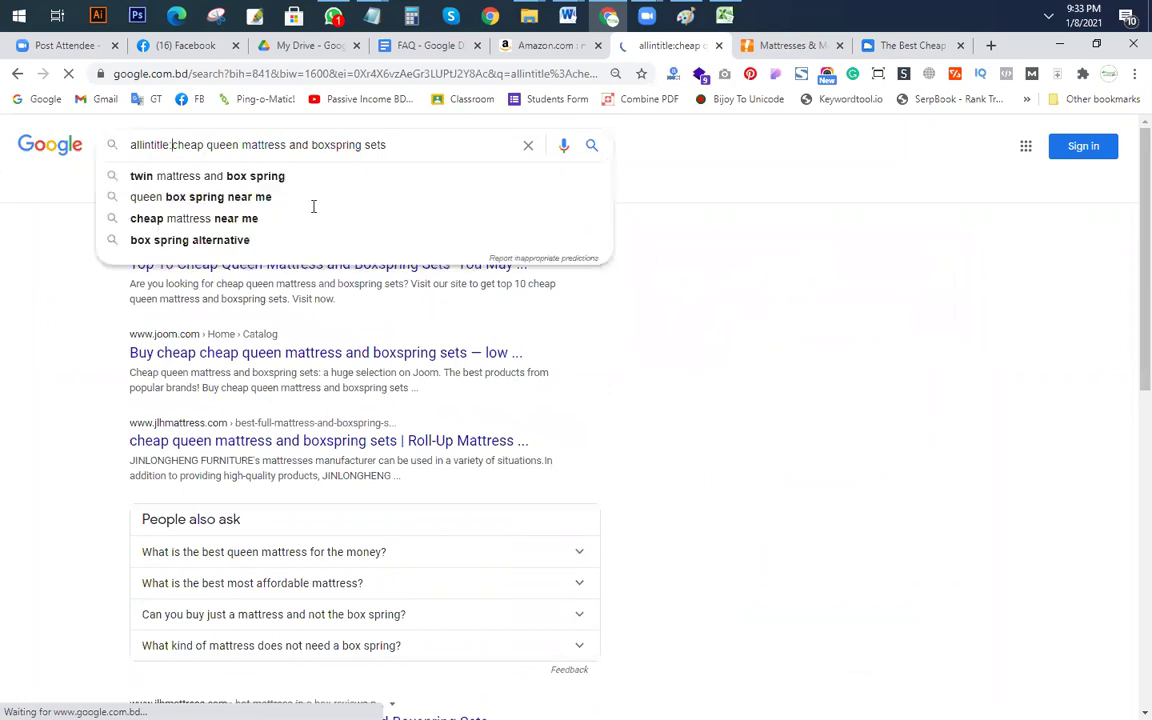
pyautogui.press('Return')
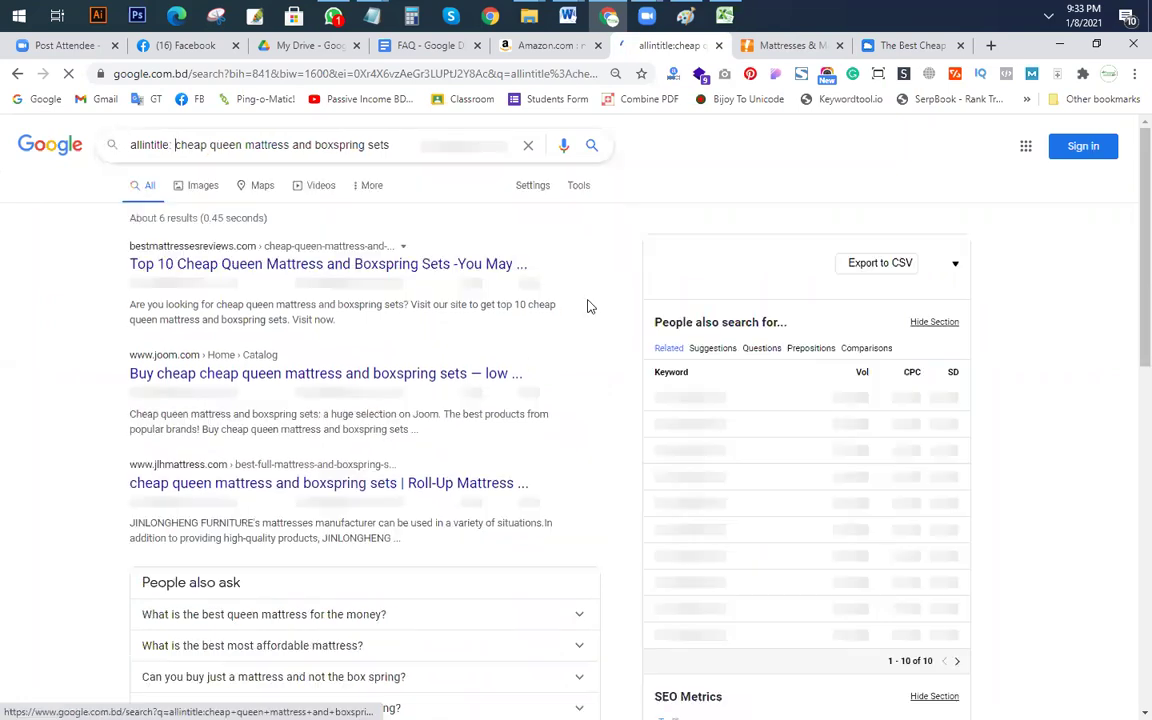
pyautogui.click(406, 145)
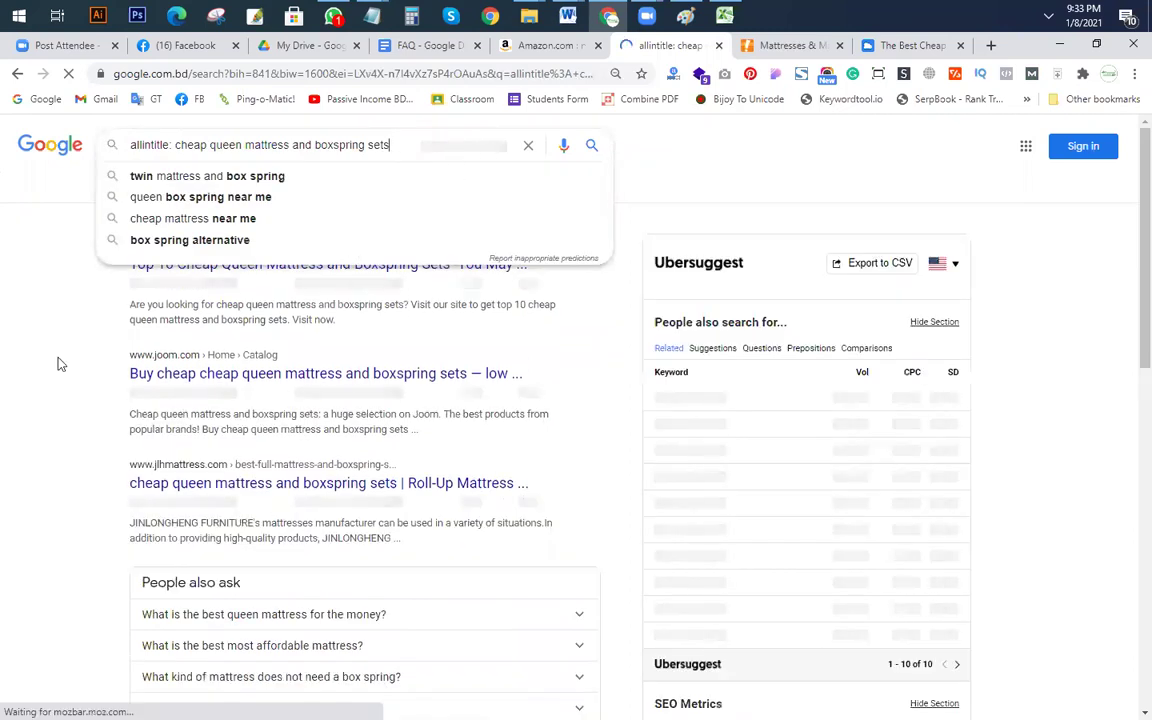
pyautogui.click(310, 313)
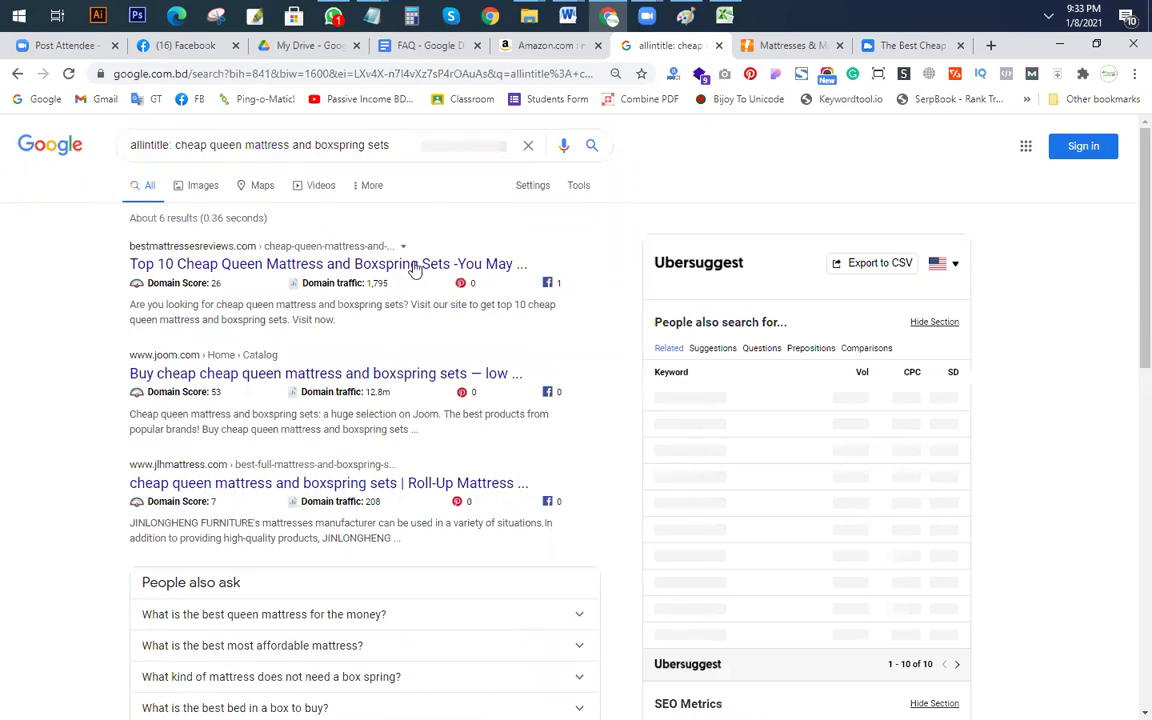
# Step: Close the earlier Big Lots and Best Cheap Mattress tabs
pyautogui.rightClick(305, 268)
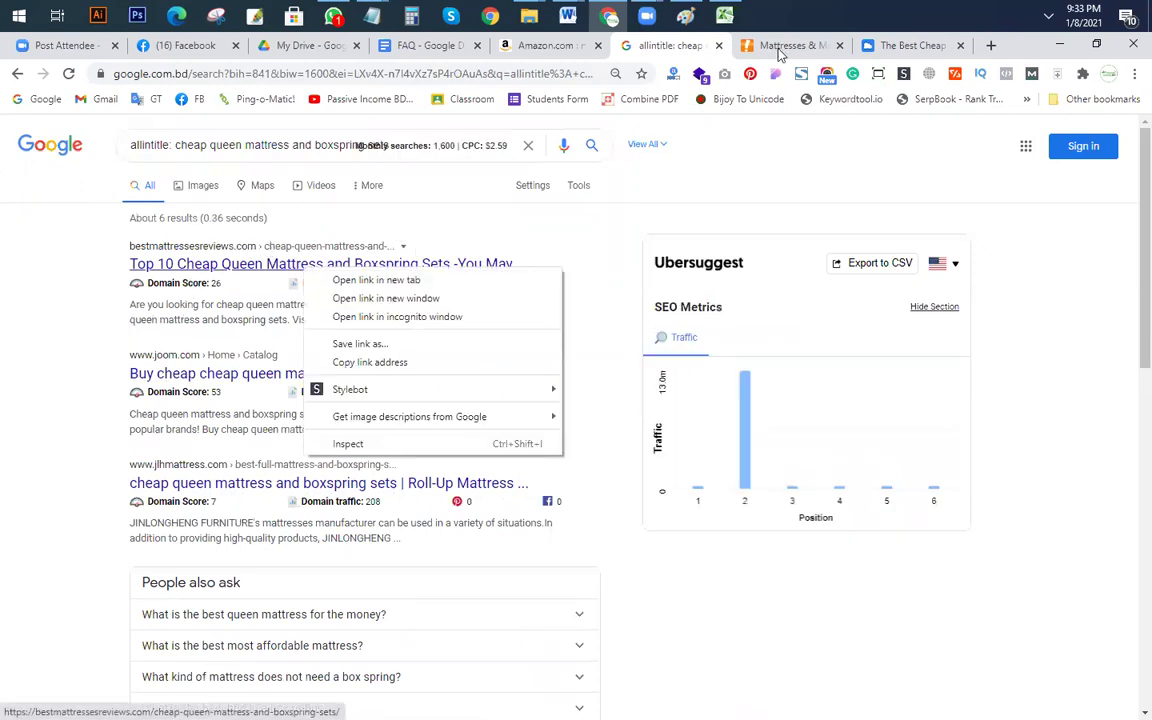
pyautogui.click(780, 47)
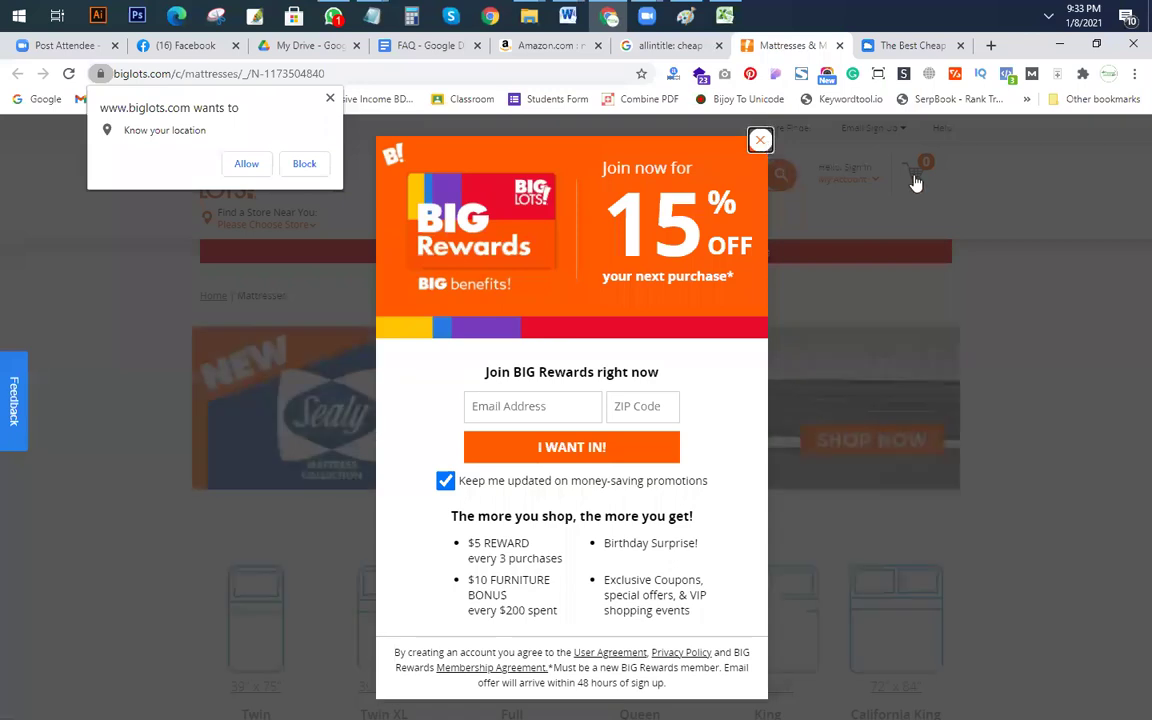
pyautogui.click(760, 140)
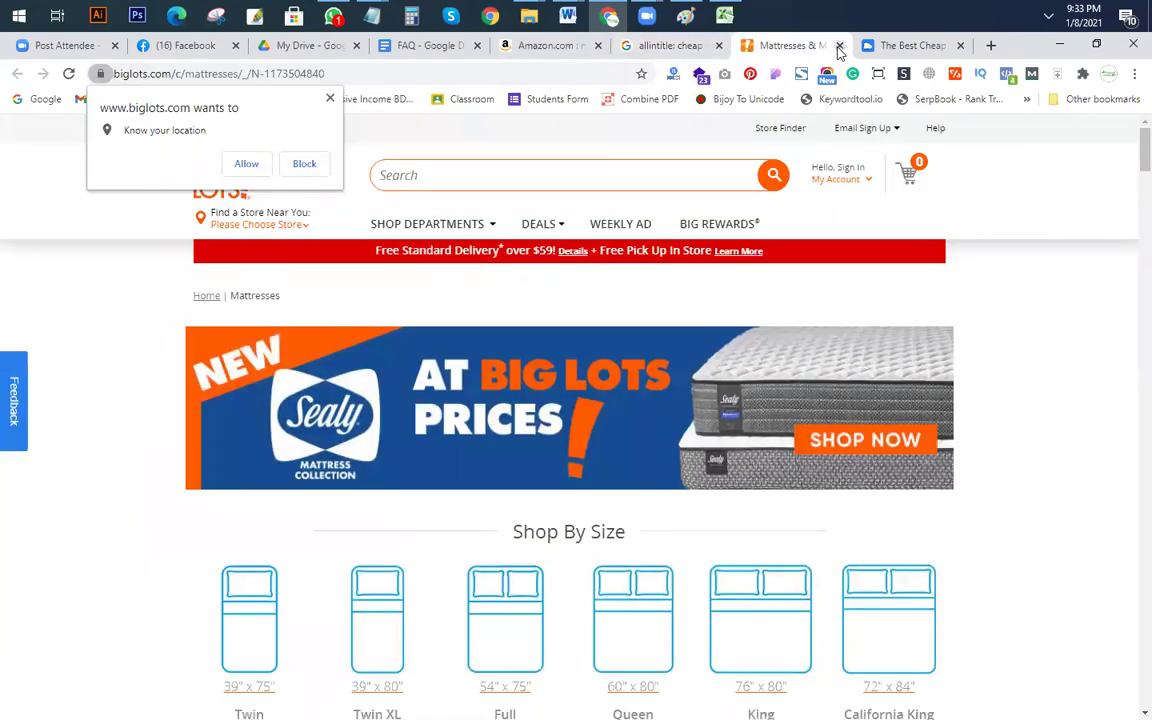
pyautogui.click(838, 48)
pyautogui.click(840, 48)
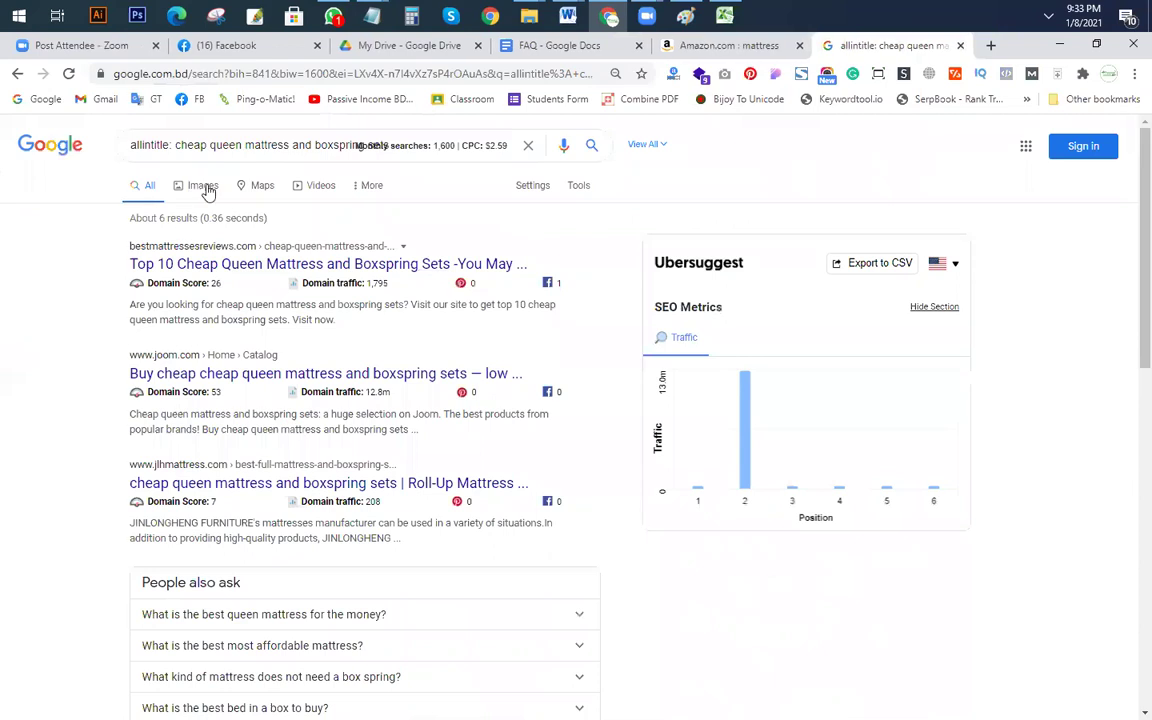
# Step: Open the first result, the joom.com result and the jlhmattress result in new tabs
pyautogui.rightClick(206, 262)
pyautogui.click(270, 278)
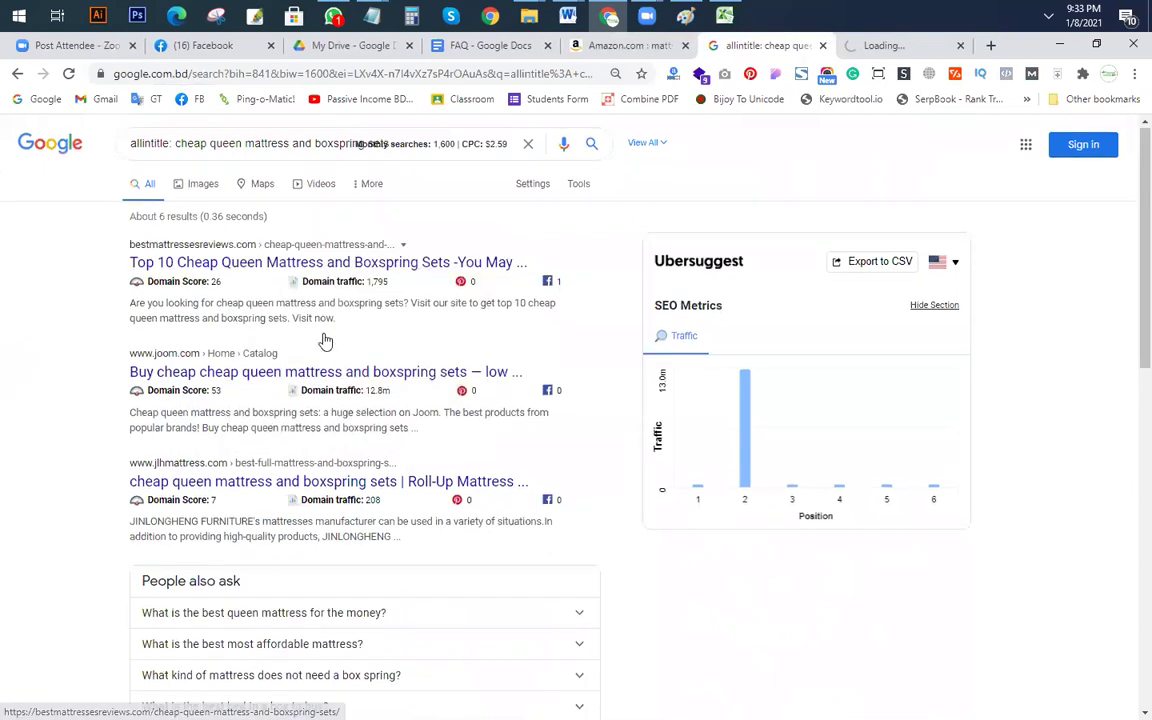
pyautogui.scroll(-1, 320, 320)
pyautogui.rightClick(252, 265)
pyautogui.click(278, 278)
pyautogui.scroll(-2, 280, 291)
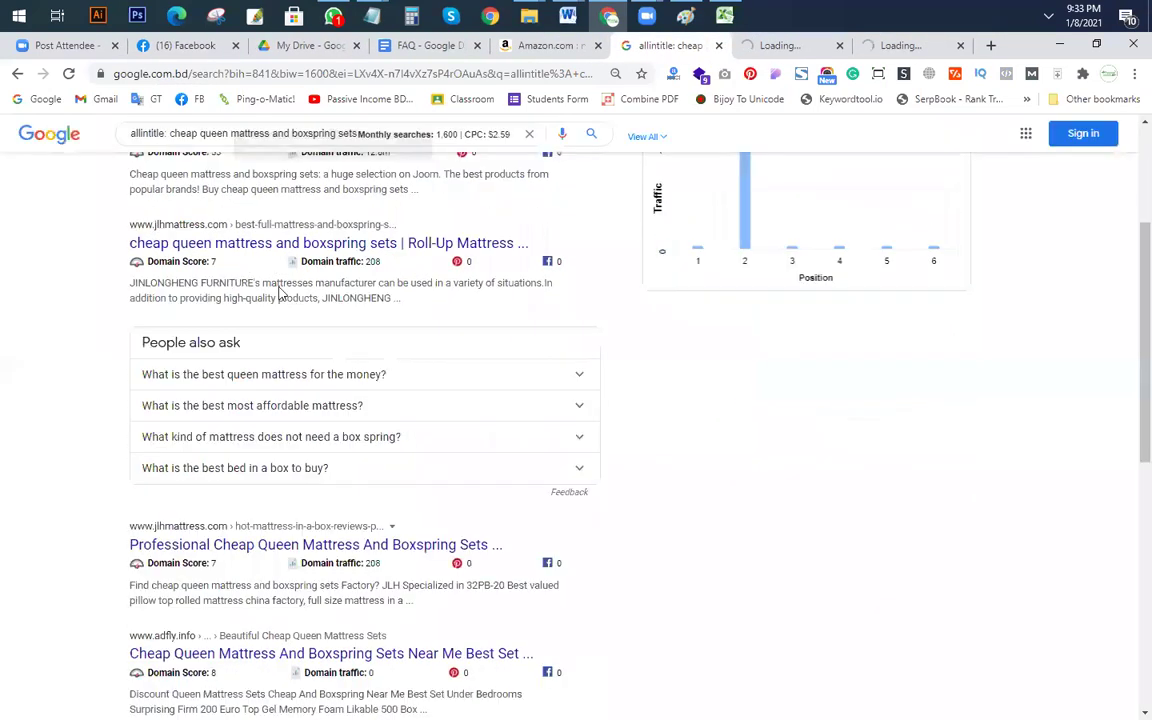
pyautogui.scroll(1, 262, 255)
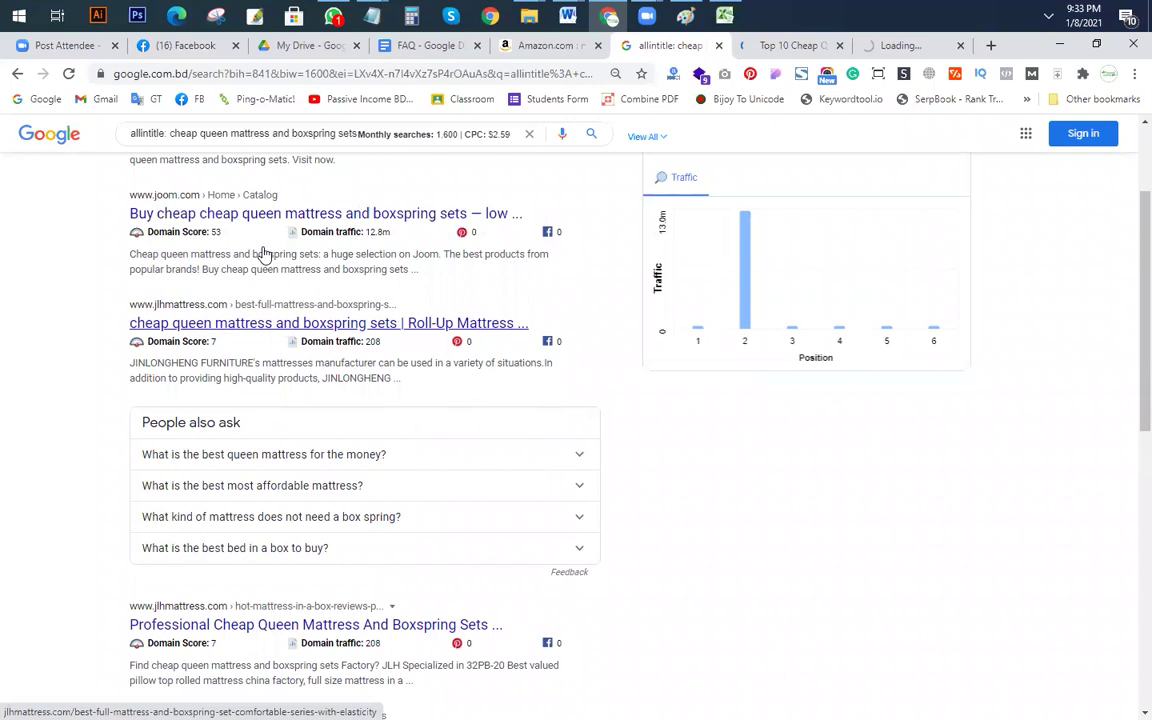
pyautogui.rightClick(265, 330)
pyautogui.click(301, 336)
pyautogui.scroll(-4, 240, 300)
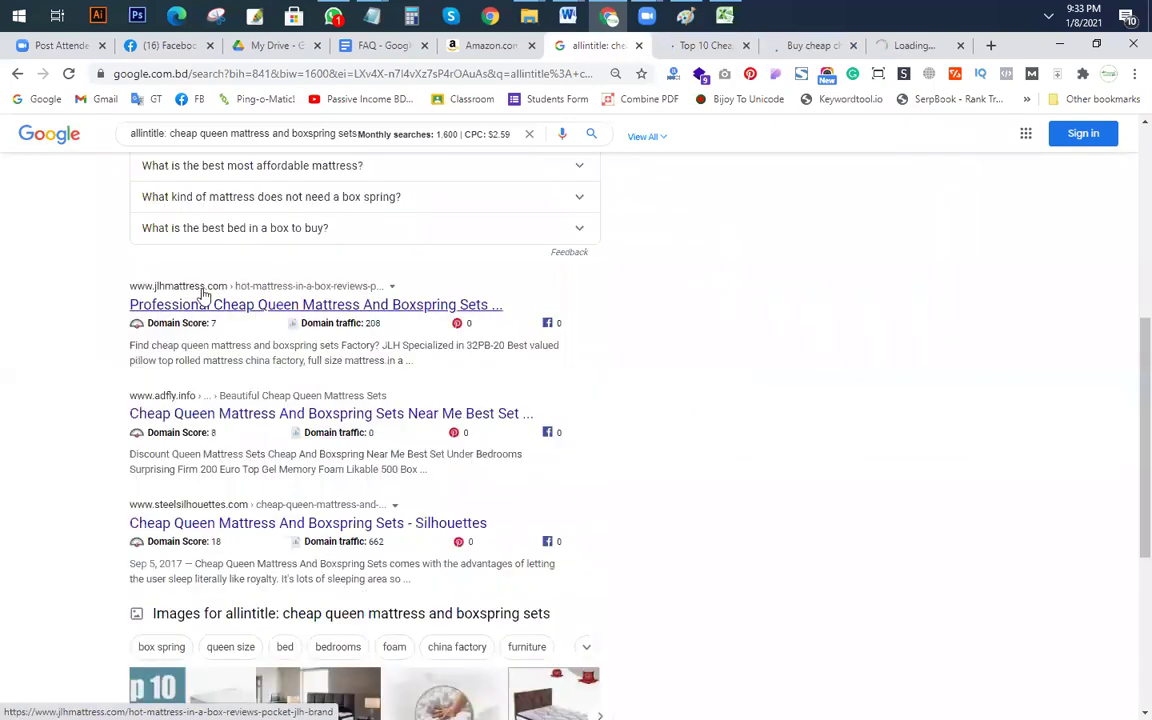
pyautogui.scroll(1, 226, 298)
pyautogui.scroll(-3, 240, 275)
# Step: Open the adfly and Silhouettes results in new tabs
pyautogui.rightClick(250, 253)
pyautogui.click(292, 268)
pyautogui.scroll(-2, 300, 310)
pyautogui.rightClick(258, 205)
pyautogui.click(297, 218)
pyautogui.scroll(-1, 325, 282)
pyautogui.scroll(10, 350, 330)
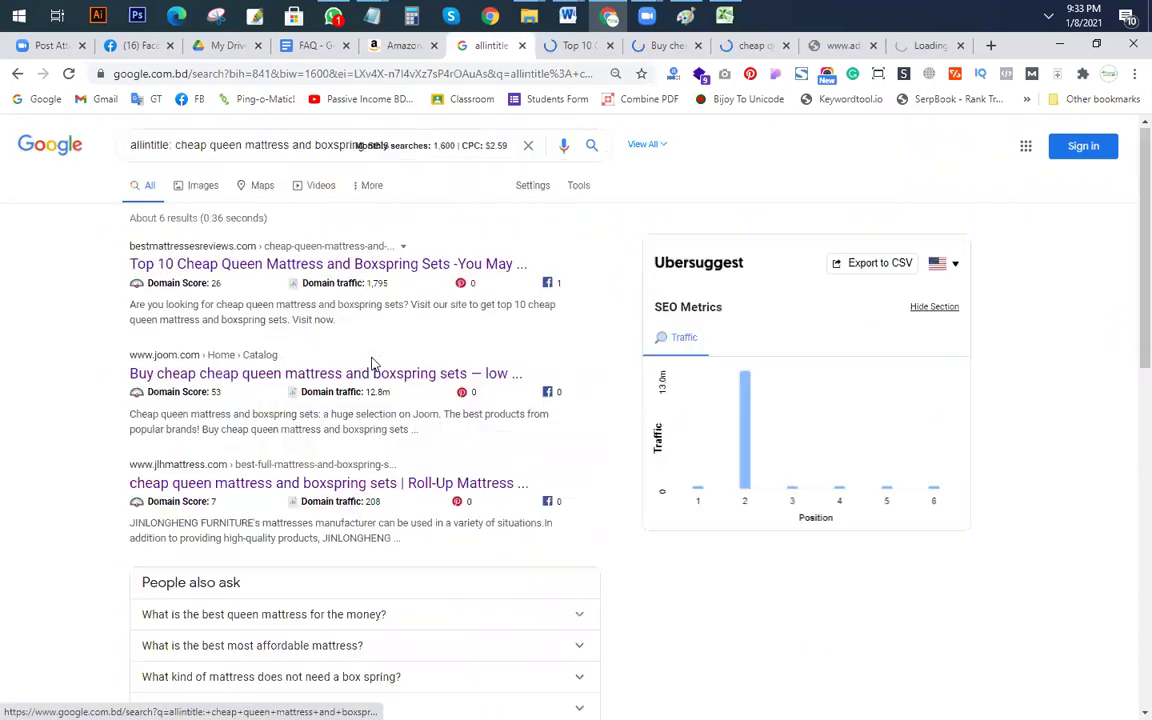
pyautogui.scroll(-3, 372, 363)
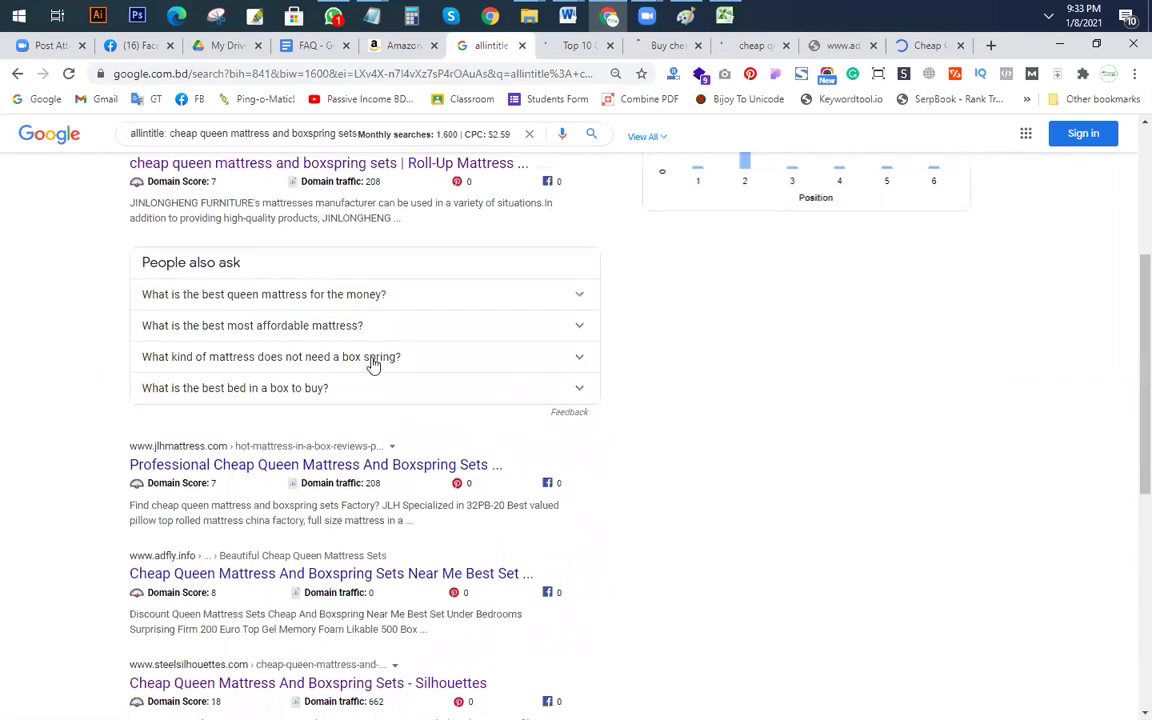
pyautogui.scroll(-2, 372, 363)
pyautogui.scroll(-3, 372, 360)
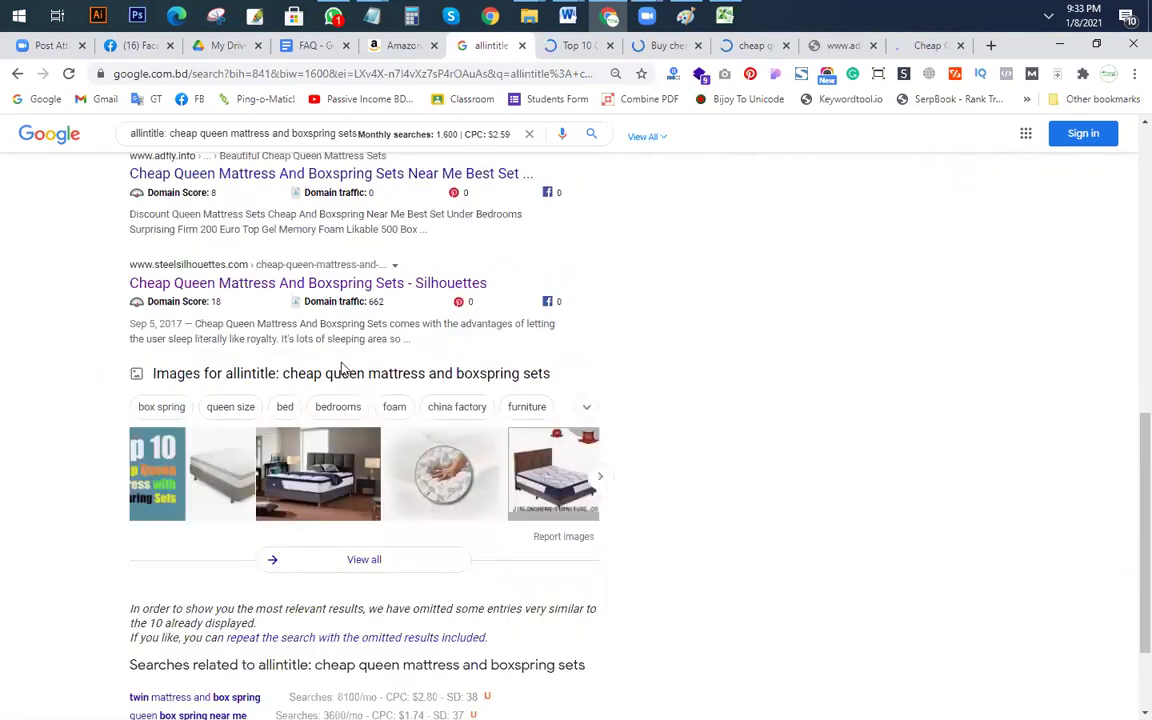
pyautogui.scroll(-2, 300, 420)
pyautogui.click(350, 428)
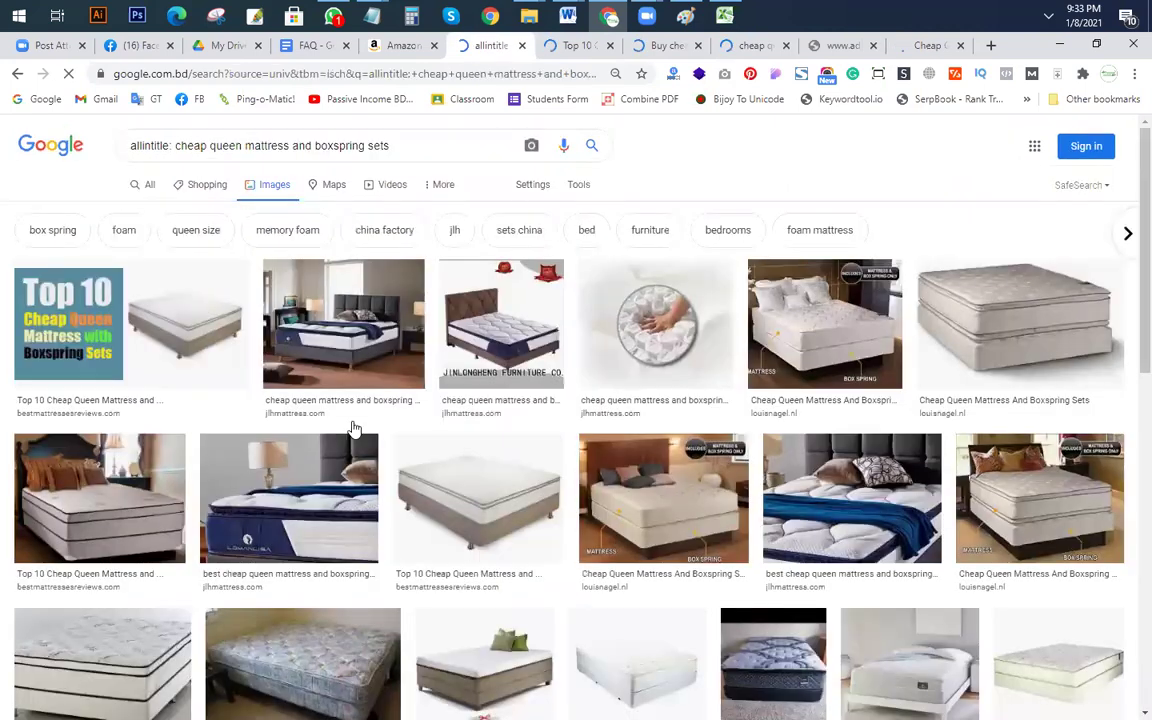
pyautogui.click(147, 190)
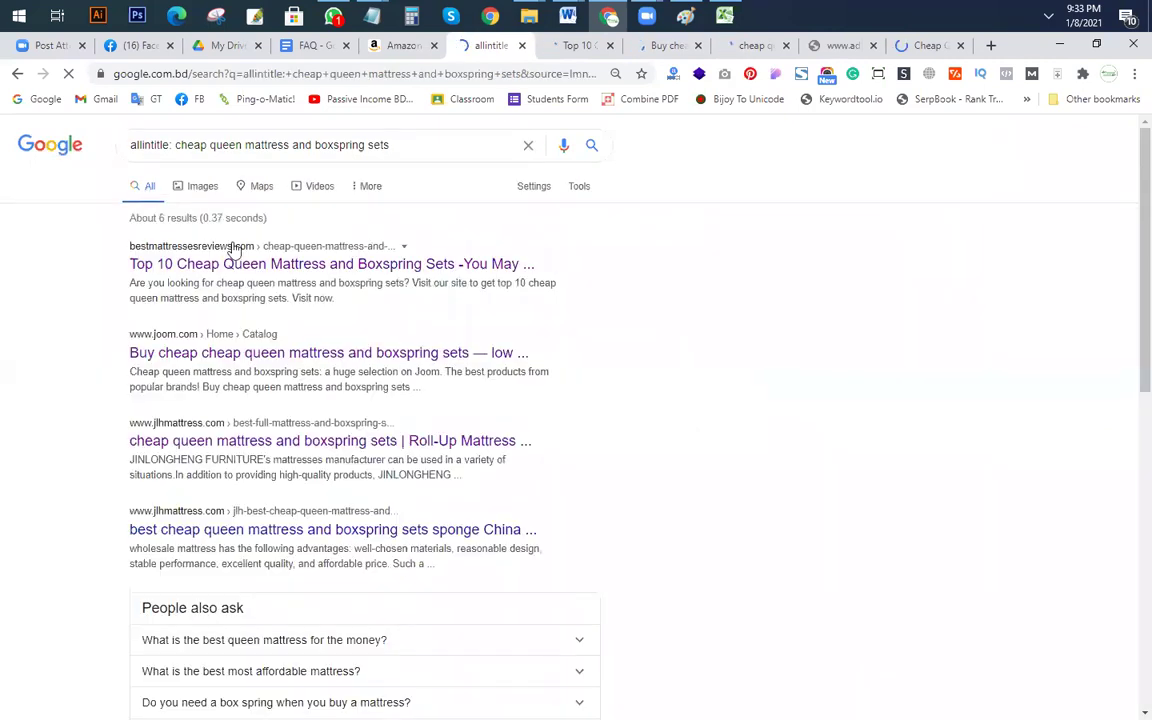
pyautogui.scroll(-2, 240, 255)
pyautogui.scroll(-4, 283, 310)
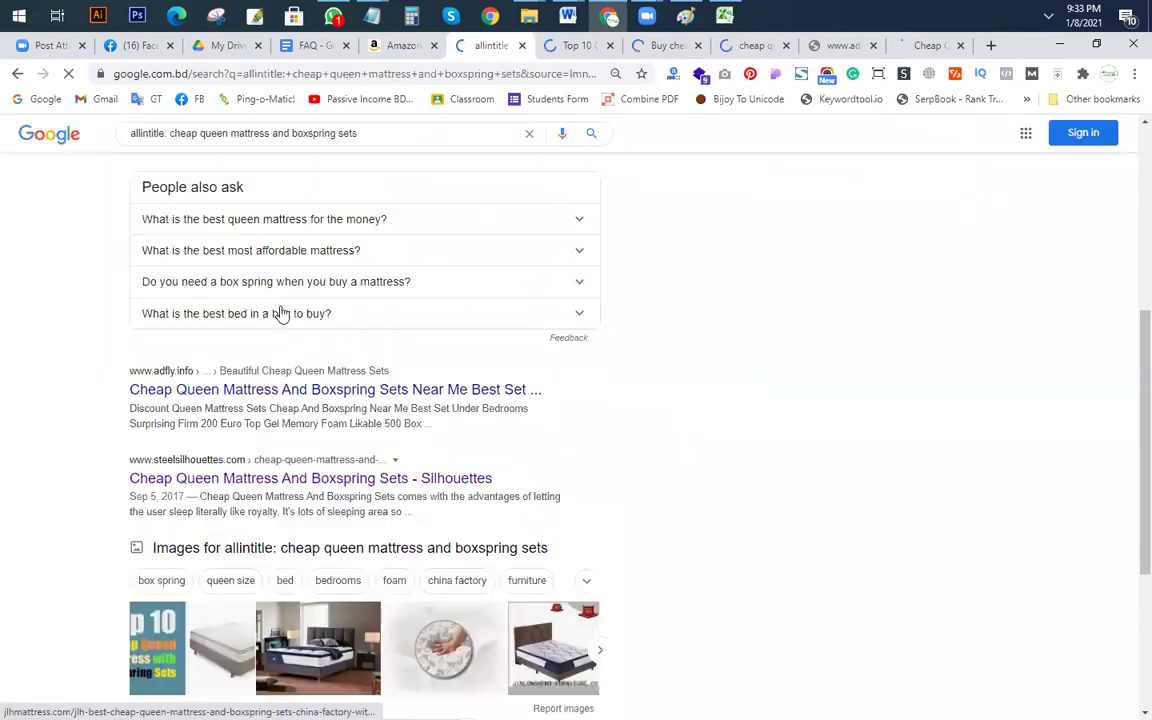
pyautogui.scroll(-2, 281, 313)
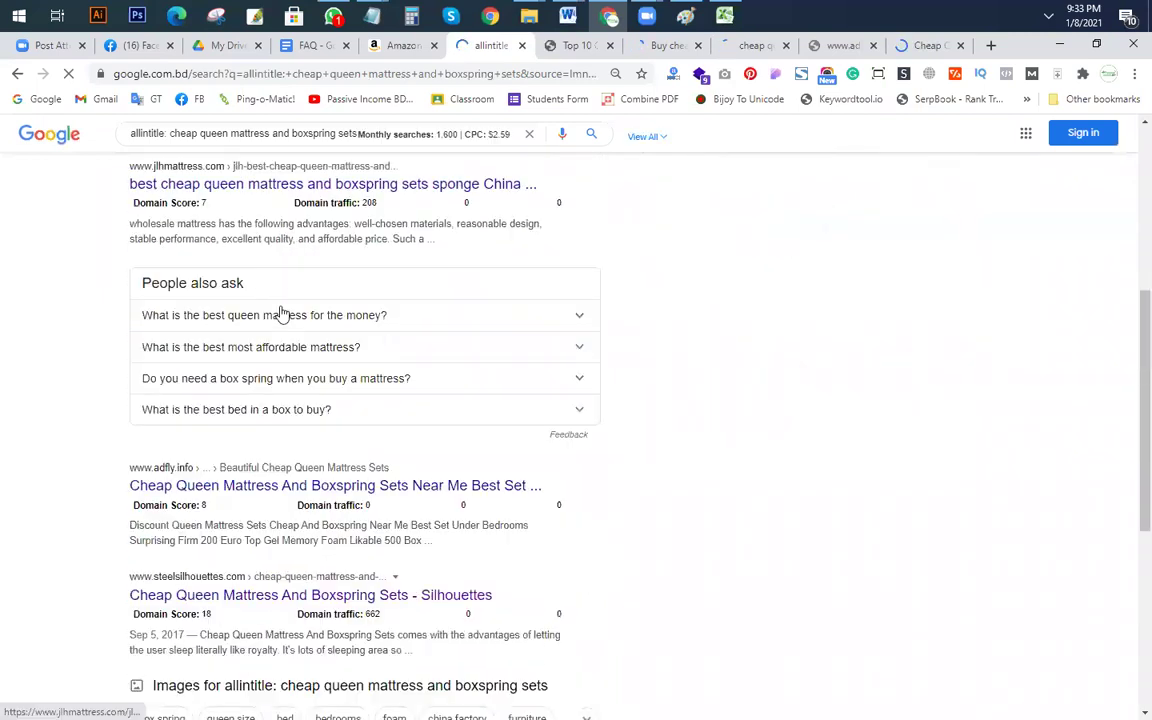
pyautogui.scroll(-5, 308, 505)
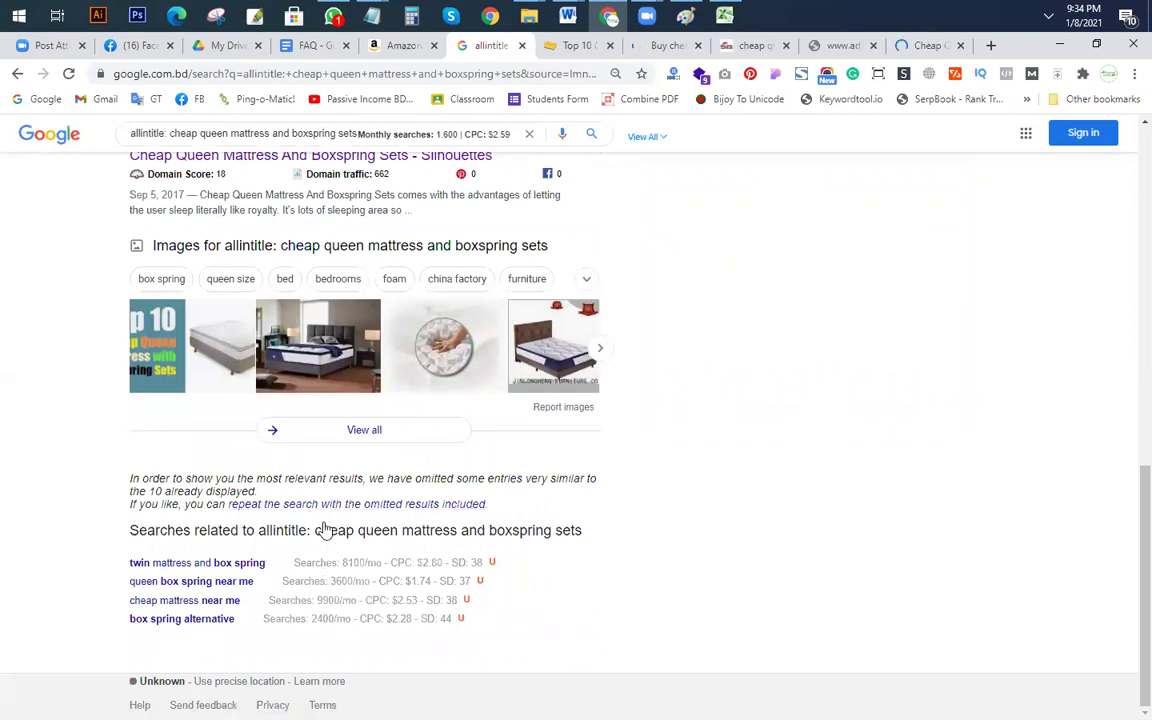
pyautogui.scroll(5, 296, 566)
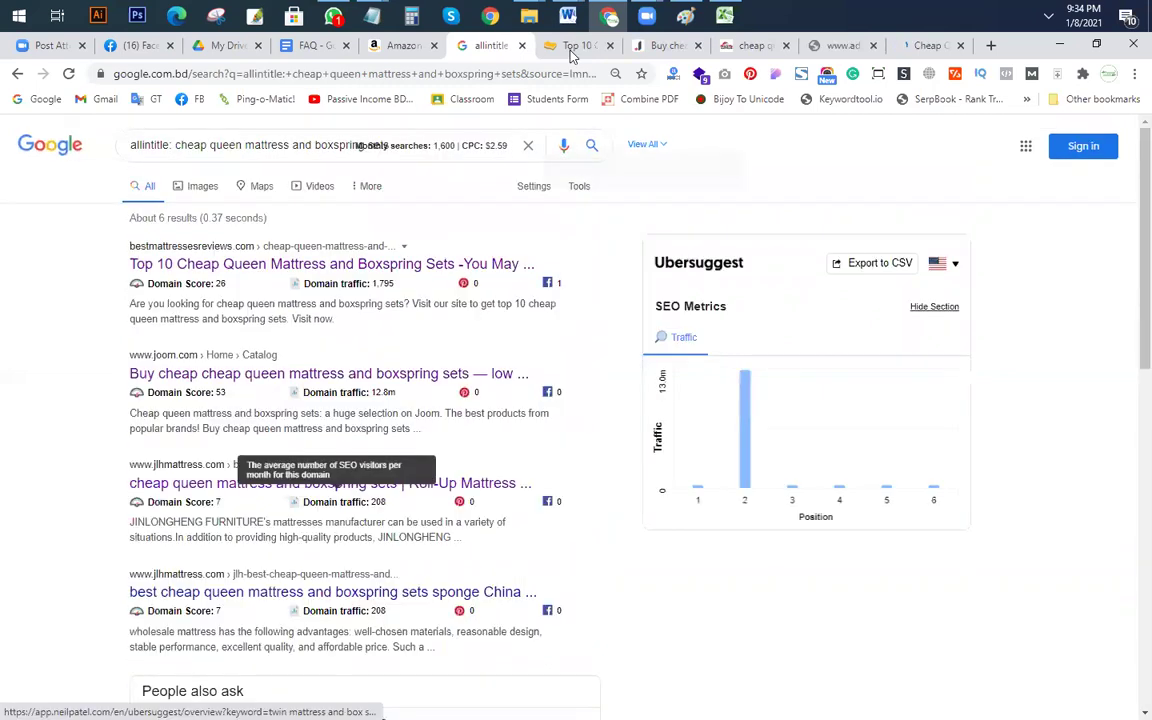
# Step: Review the Top 10 Cheap Queen Mattress article, then close the Joom result tab
pyautogui.click(577, 45)
pyautogui.scroll(-9, 520, 342)
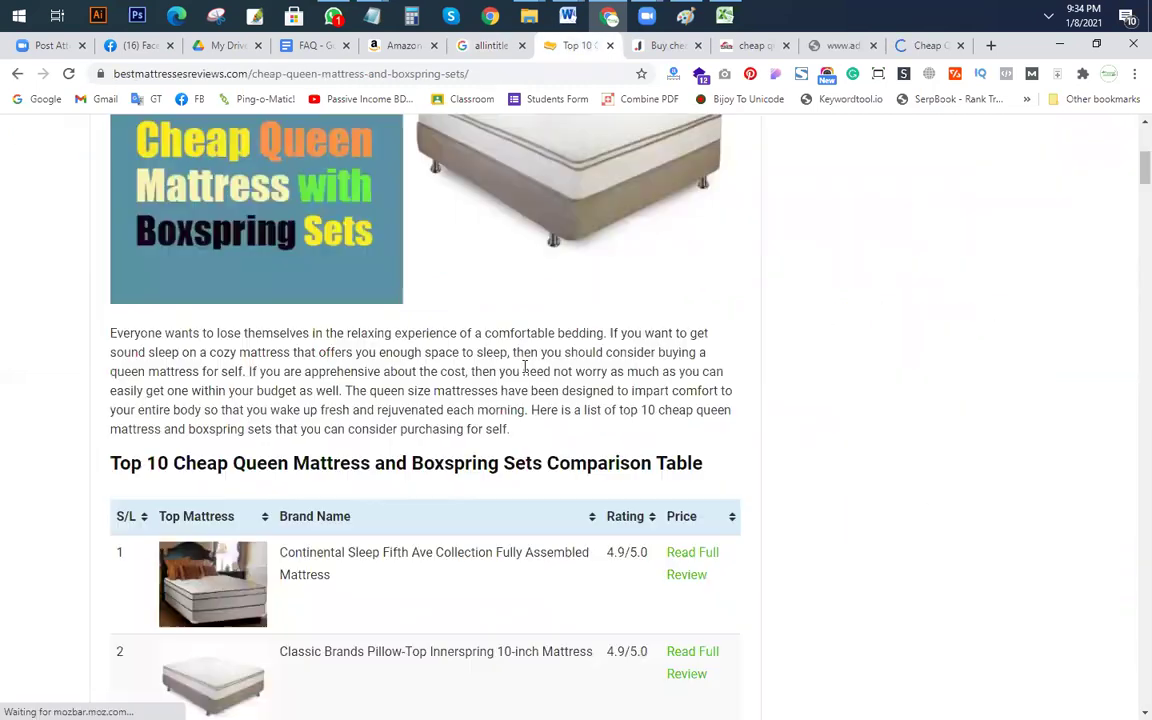
pyautogui.scroll(9, 539, 385)
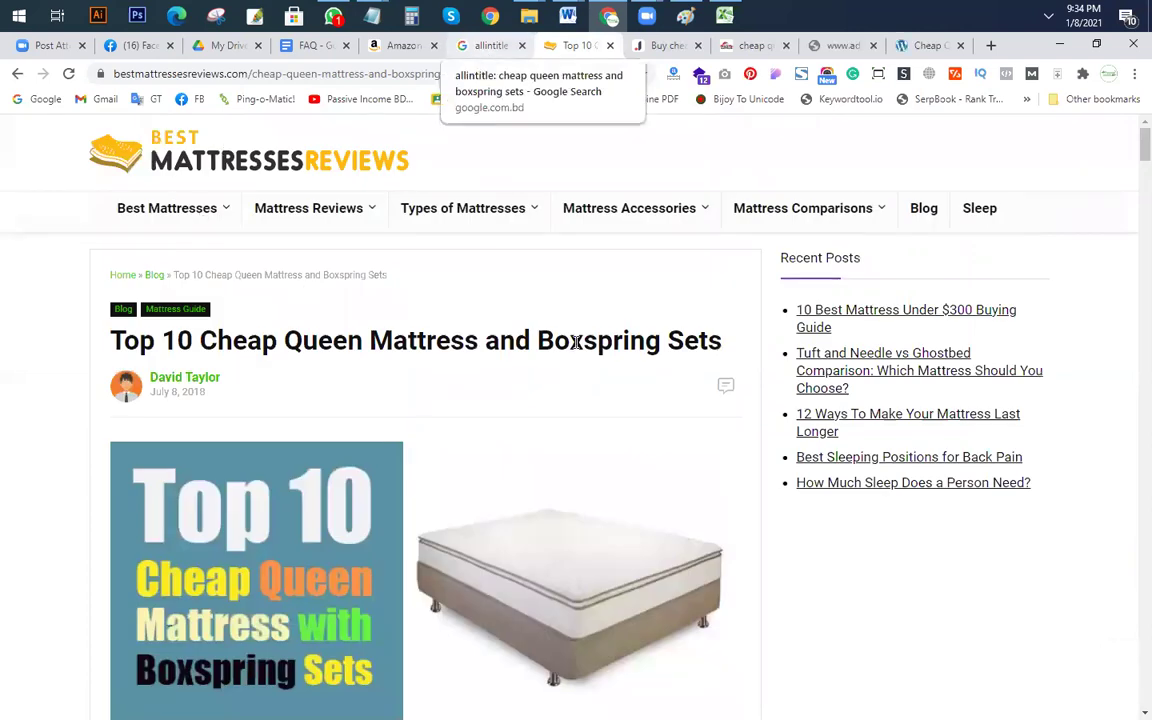
pyautogui.hotkey('ctrl', 'Tab')
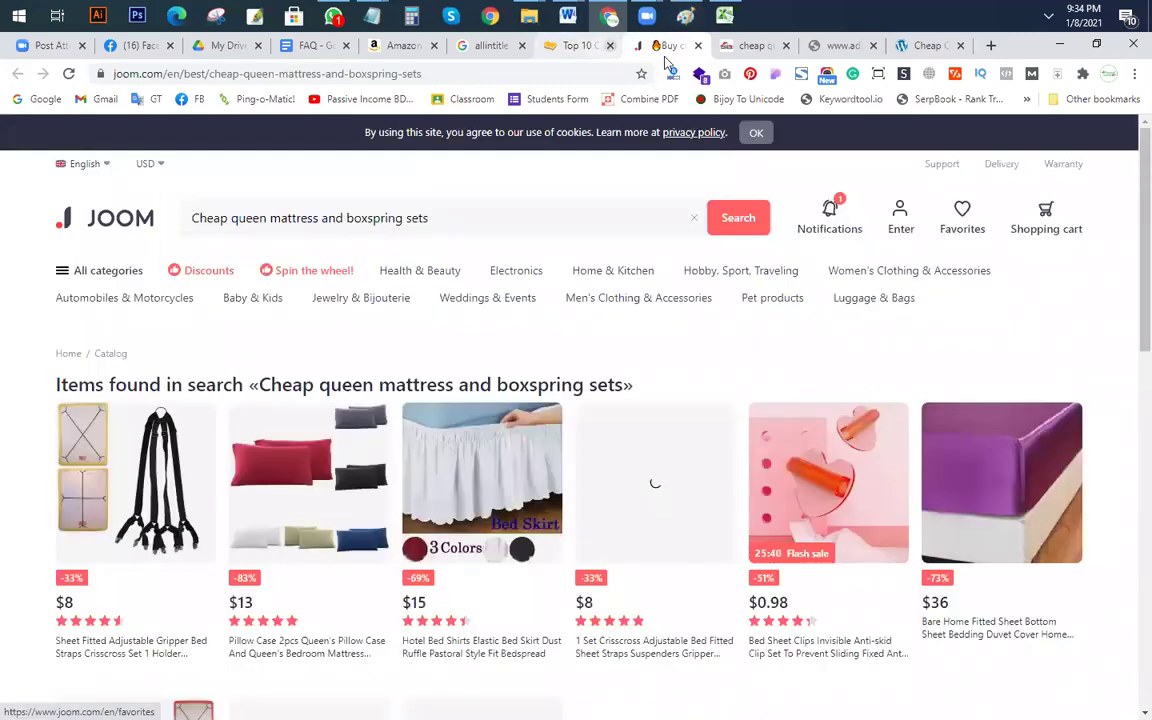
pyautogui.hotkey('ctrl', 'w')
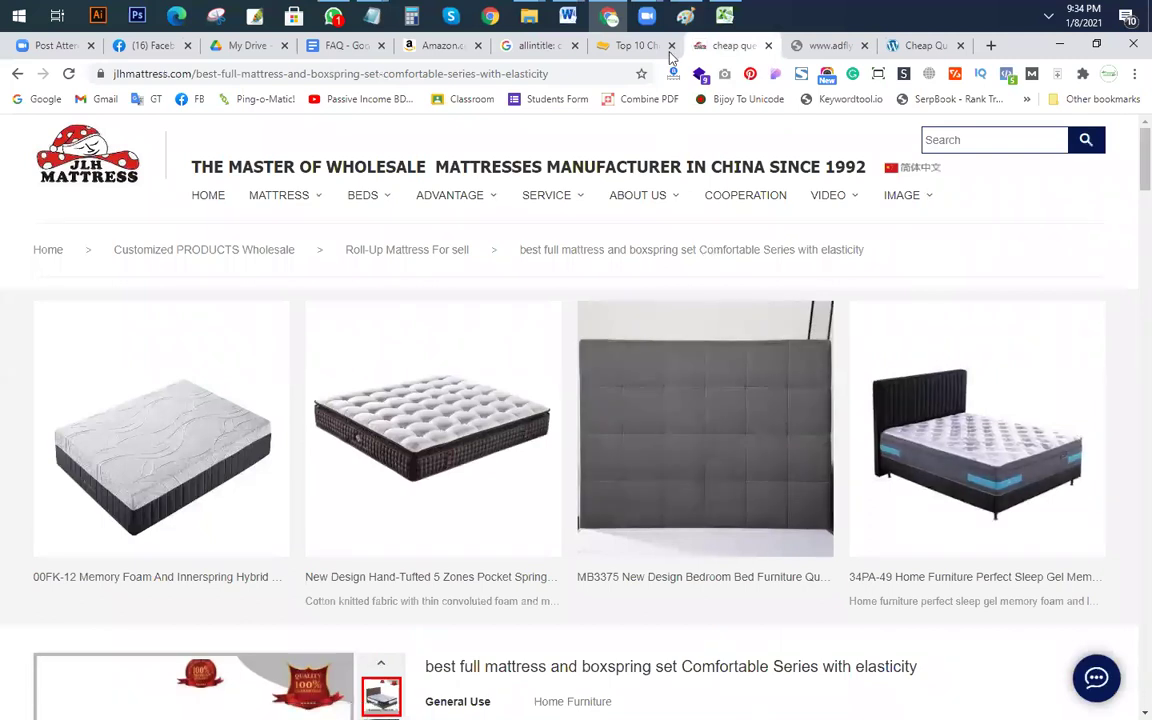
# Step: Close the JLH Mattress tab and trim the adfly address down to its bare domain
pyautogui.scroll(-5, 643, 512)
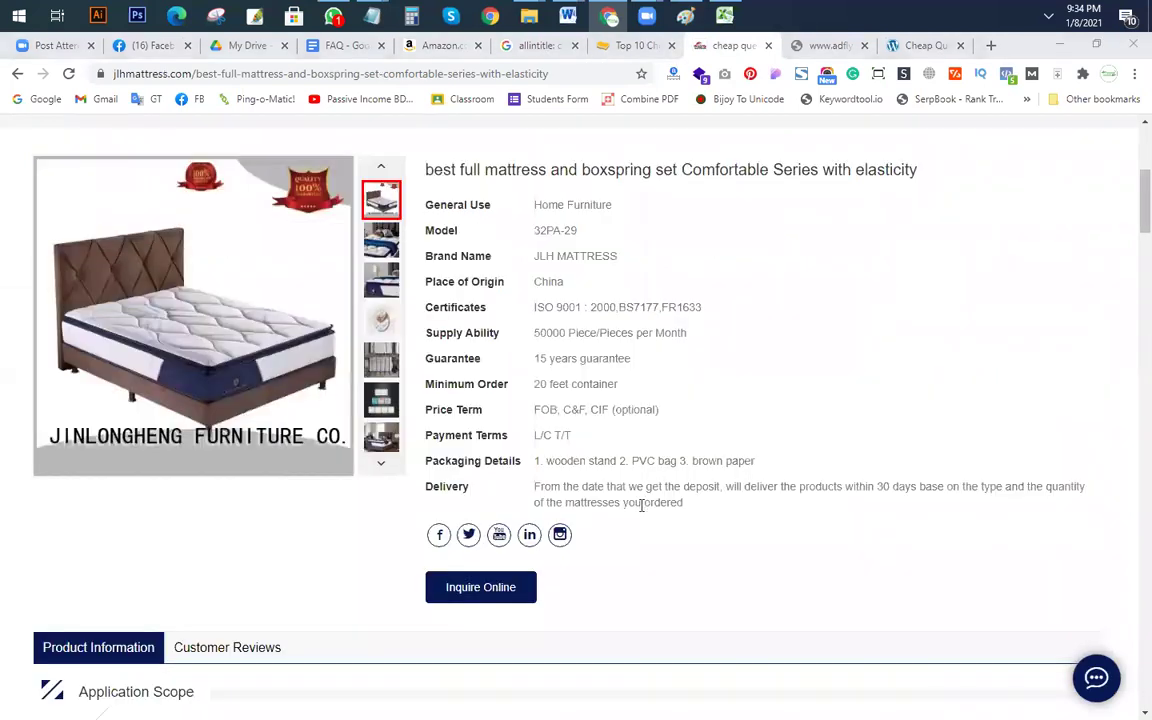
pyautogui.scroll(5, 764, 398)
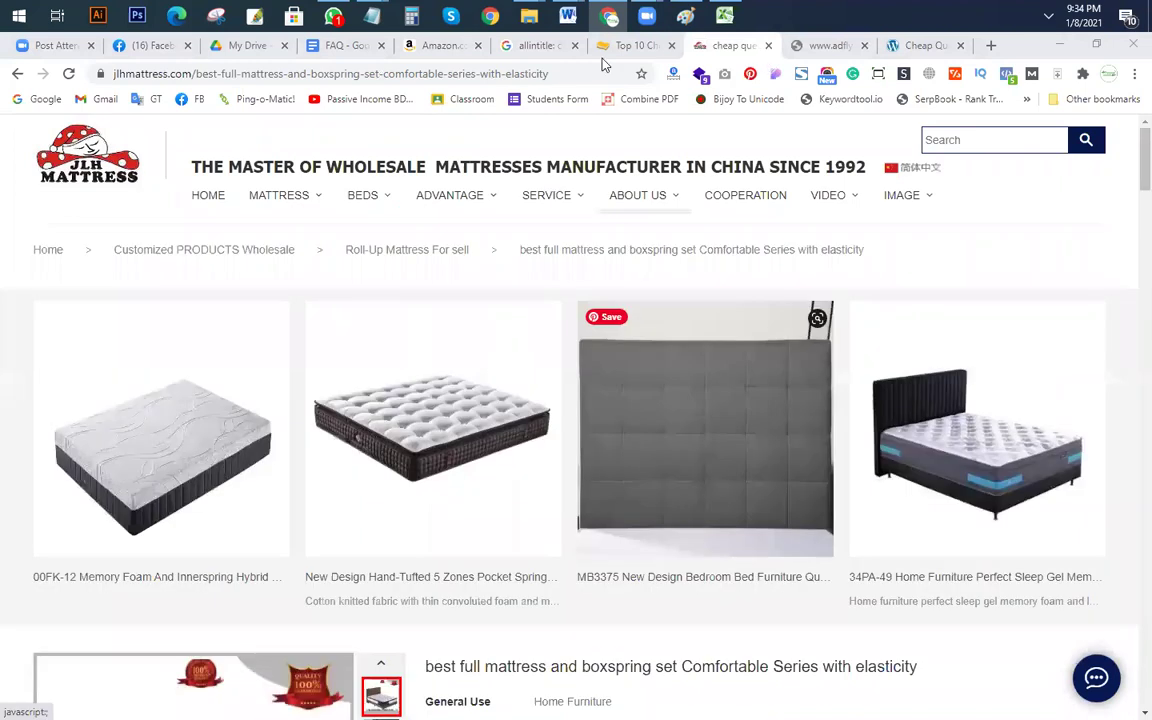
pyautogui.click(769, 46)
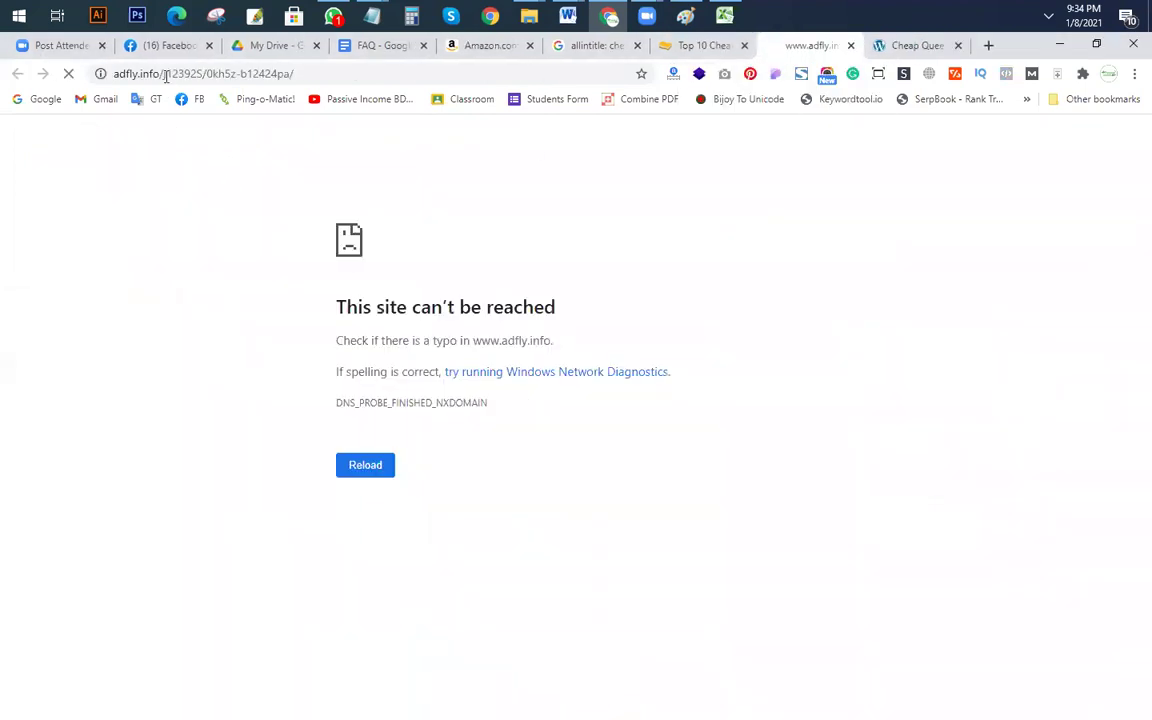
pyautogui.moveTo(521, 80); pyautogui.dragTo(229, 74)
pyautogui.press('BackSpace')
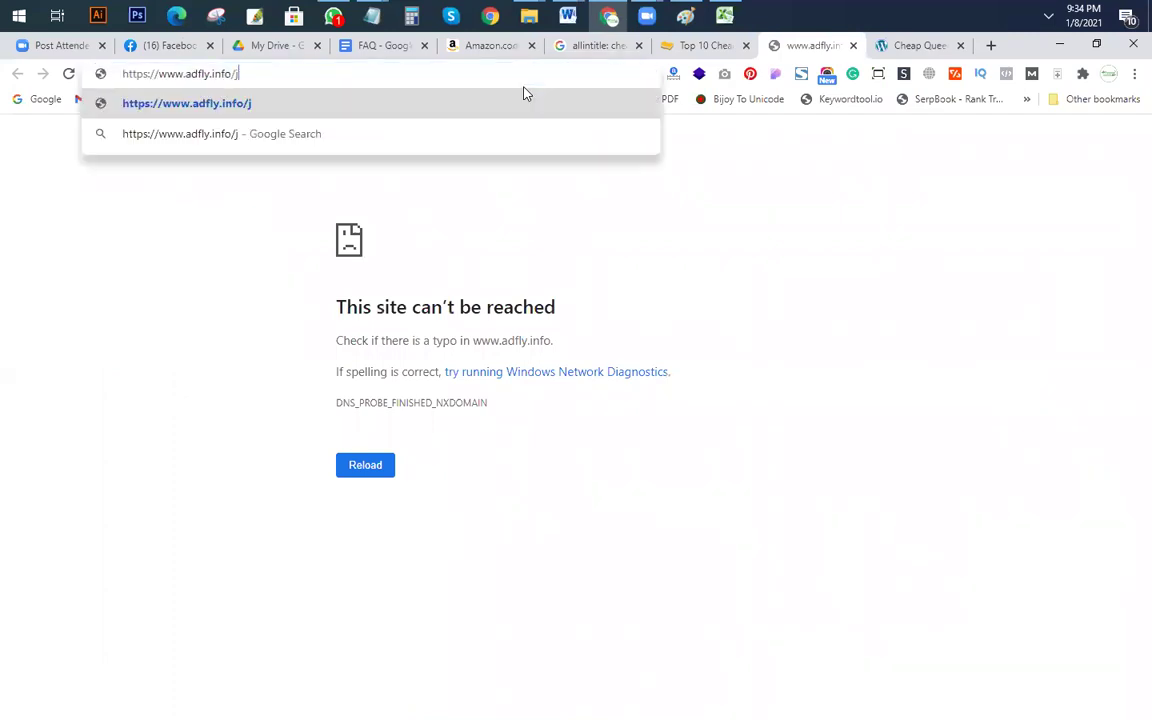
pyautogui.press('Escape')
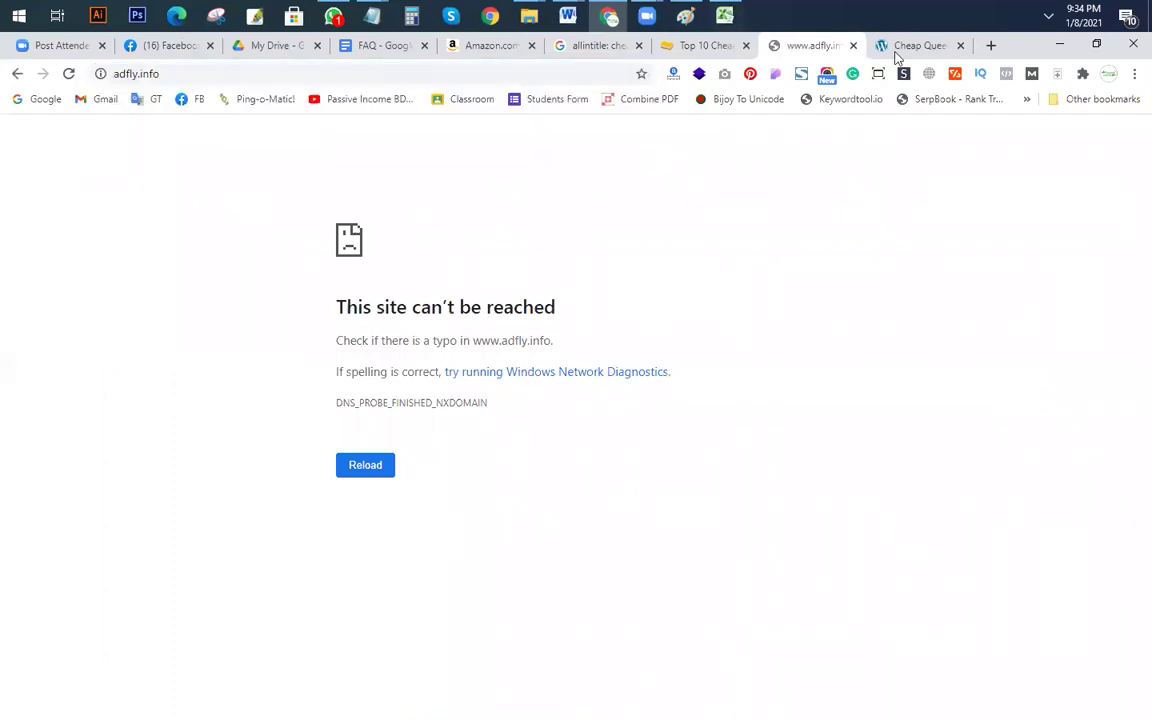
# Step: Close the unreachable adfly tab and scroll the Silhouettes article to its related posts
pyautogui.click(853, 45)
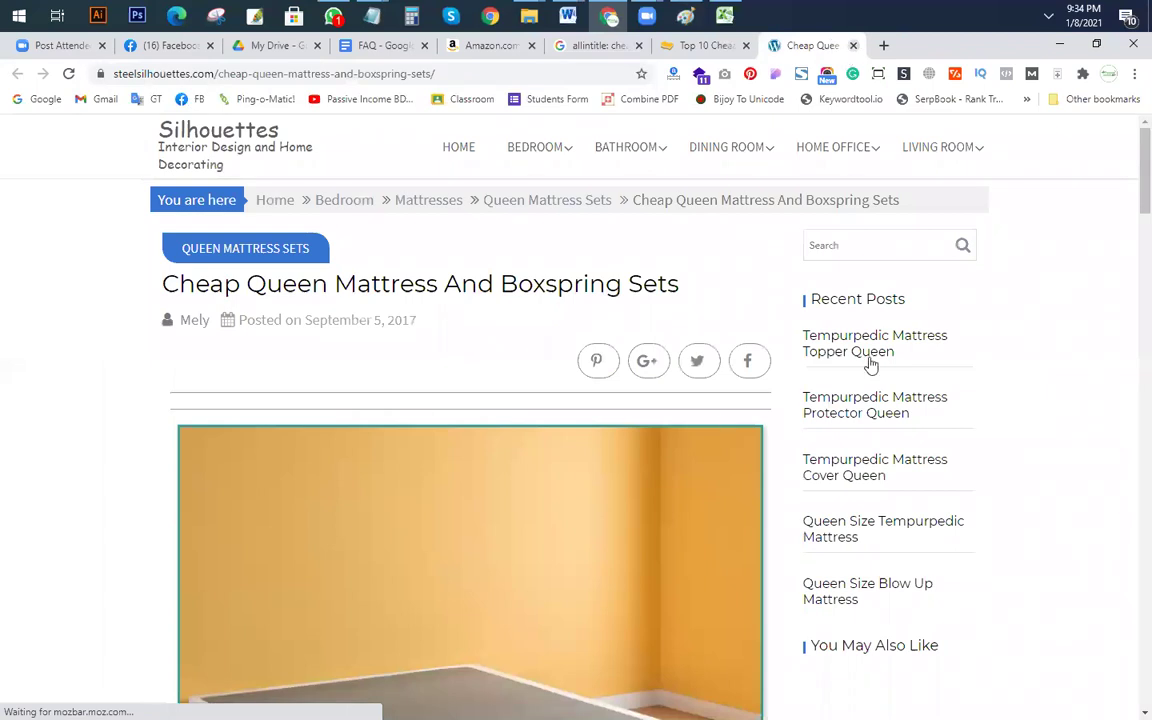
pyautogui.scroll(-2, 726, 410)
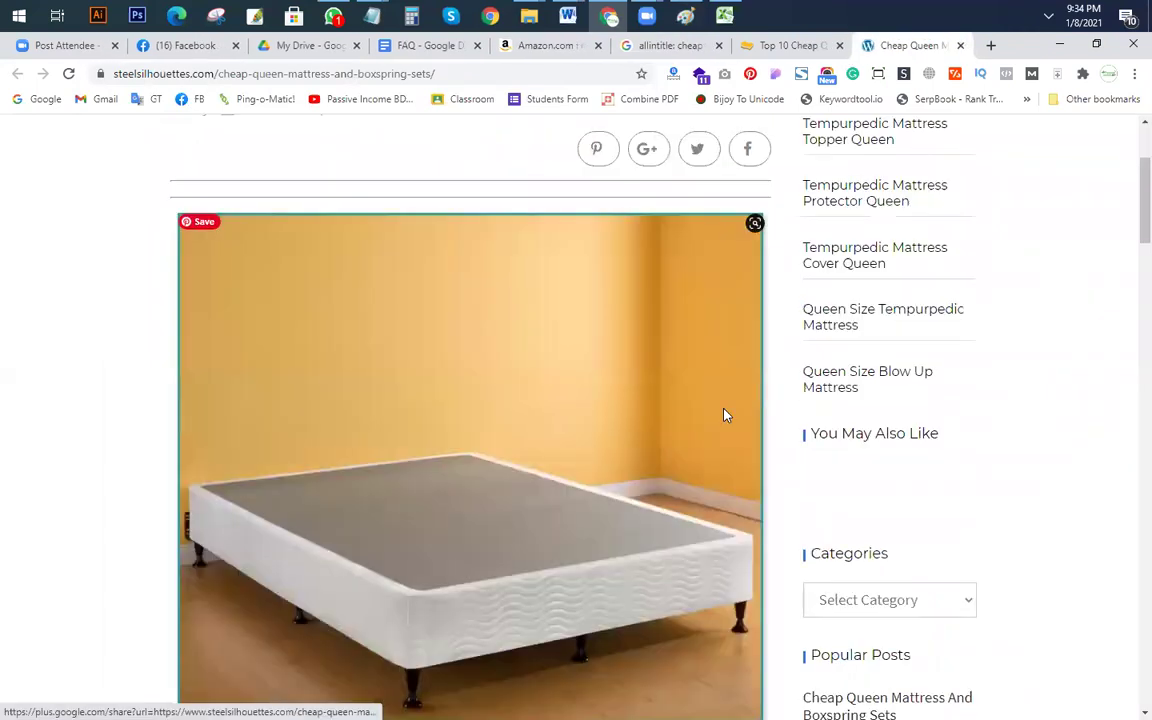
pyautogui.scroll(-20, 726, 415)
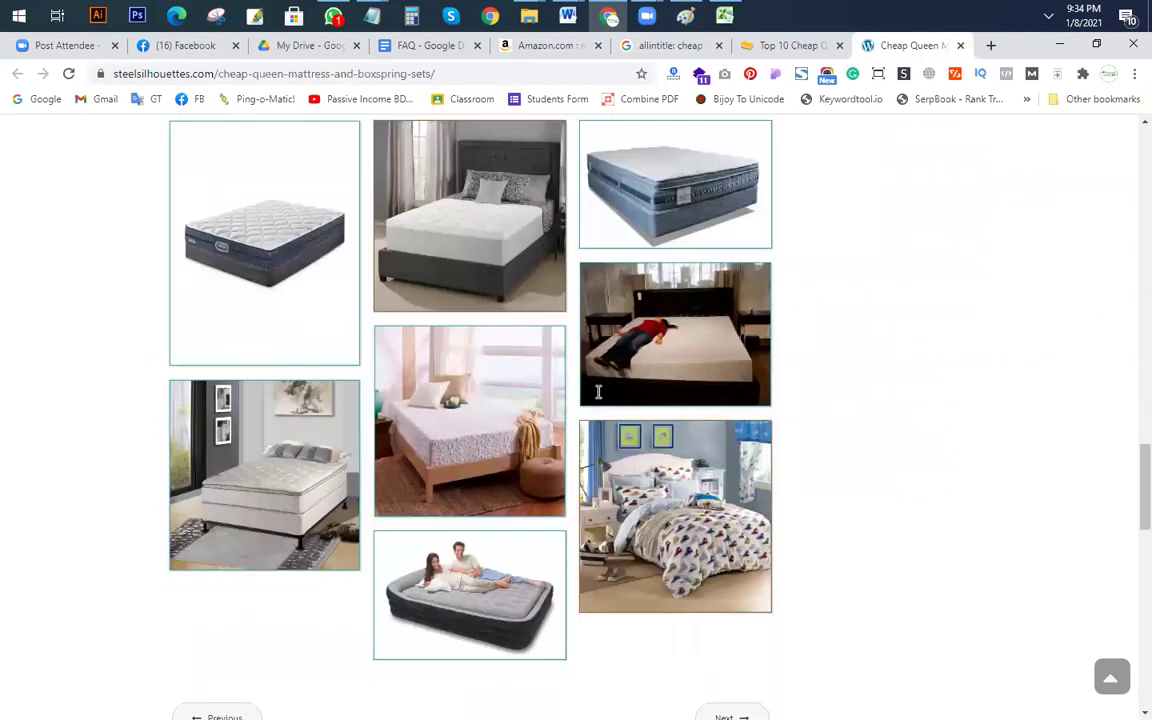
pyautogui.scroll(-7, 598, 392)
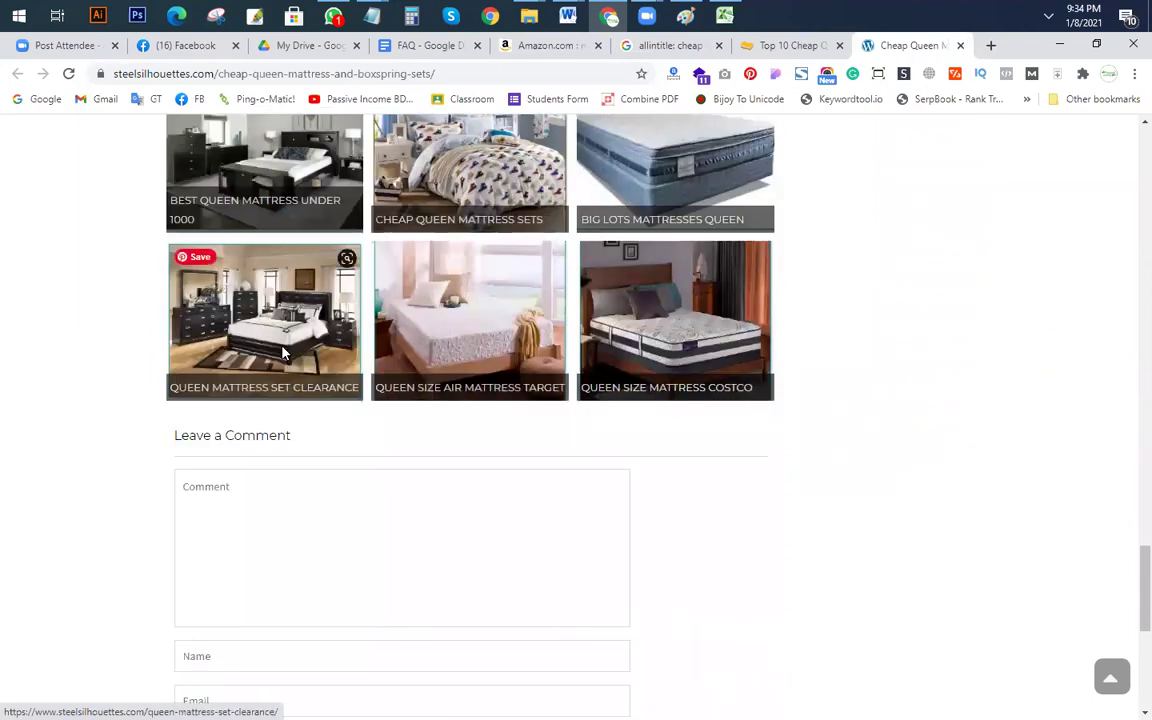
# Step: Open the Queen Mattress Set Clearance related post and skim through it
pyautogui.click(284, 352)
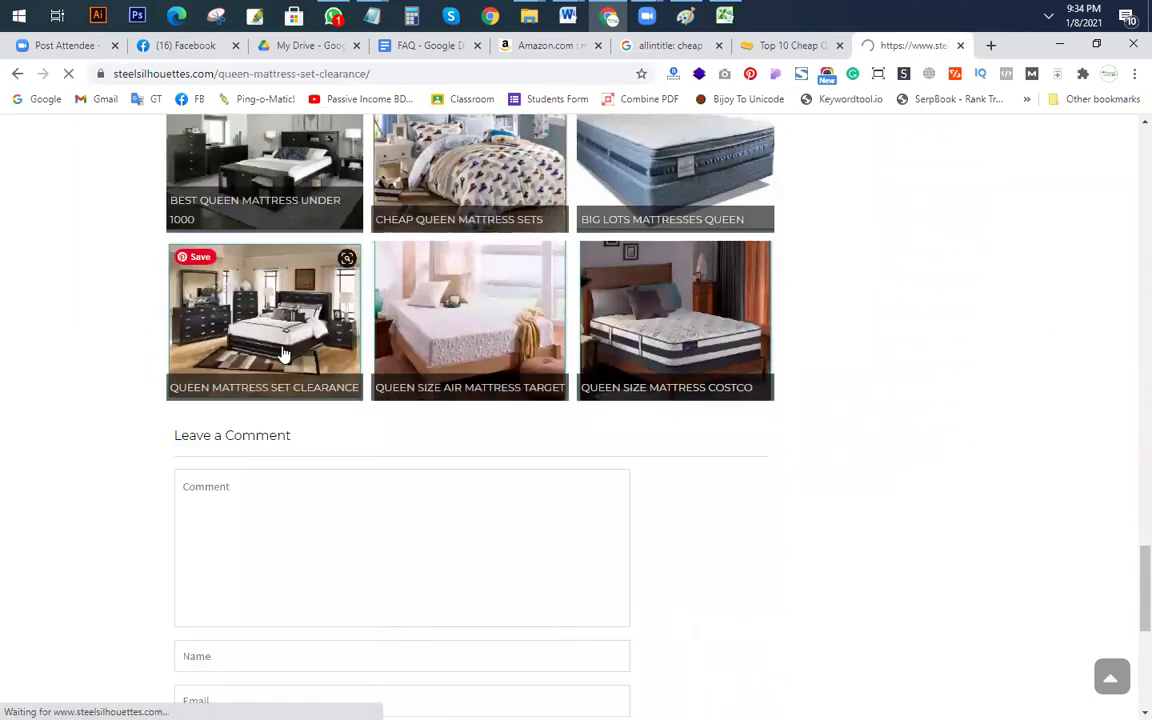
pyautogui.scroll(-12, 420, 429)
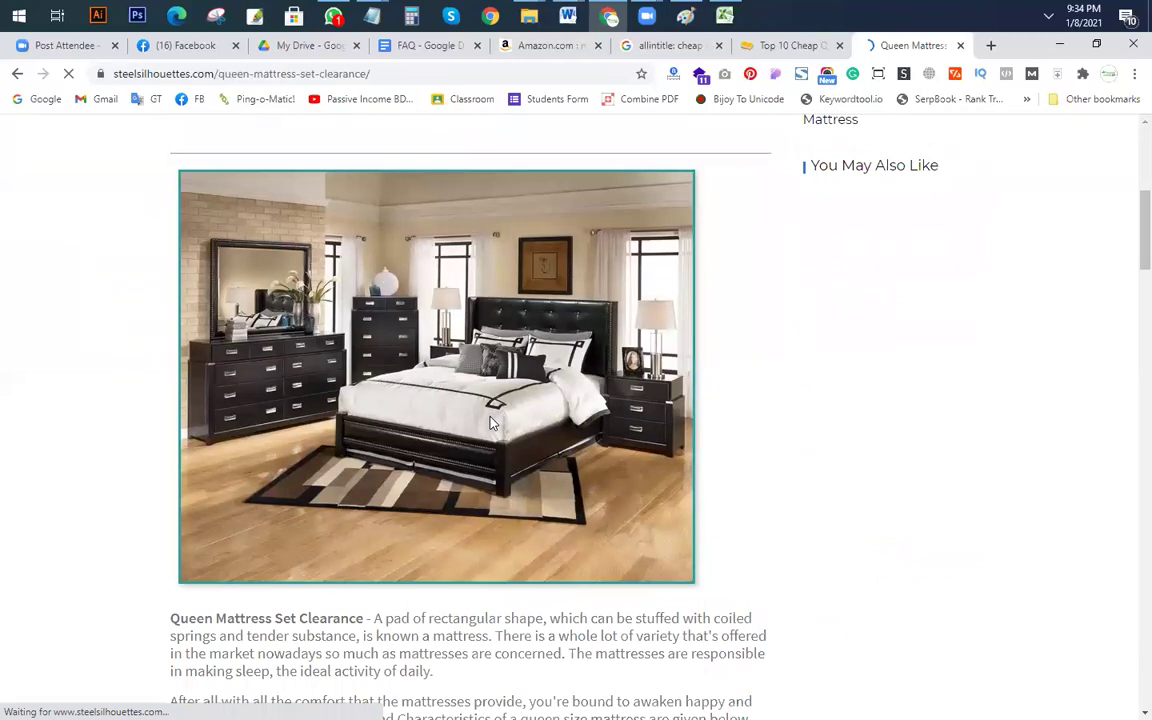
pyautogui.scroll(-8, 487, 443)
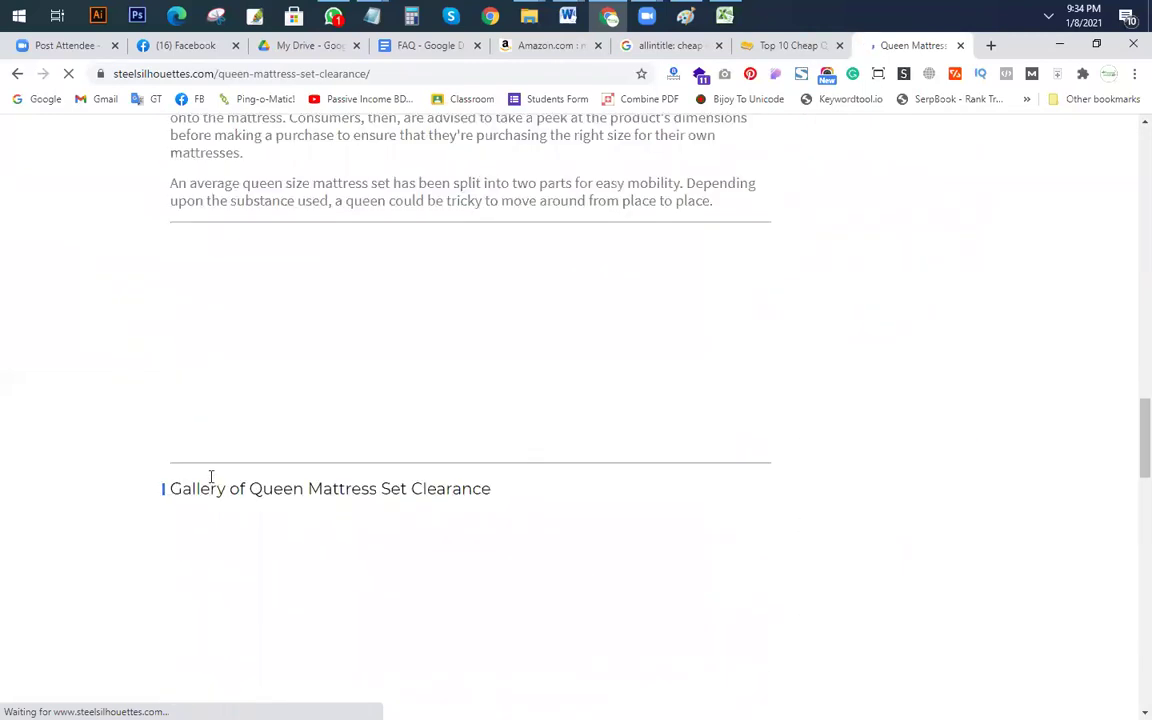
pyautogui.scroll(-5, 587, 362)
pyautogui.scroll(-5, 585, 368)
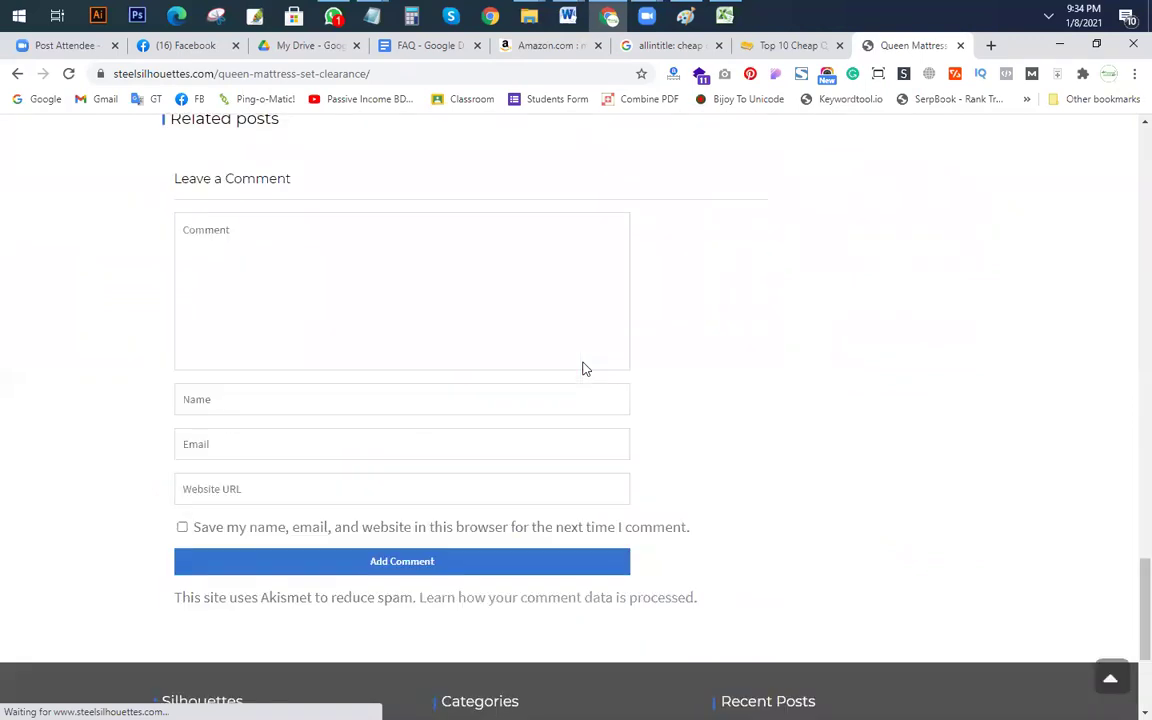
pyautogui.scroll(14, 585, 368)
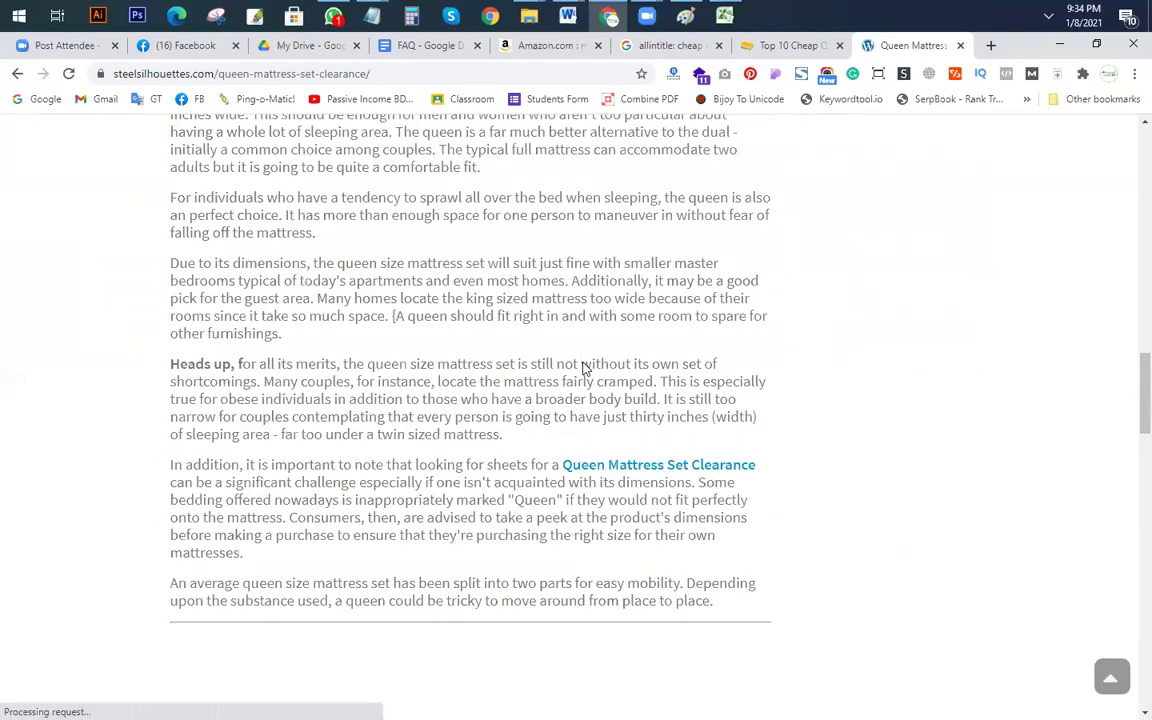
pyautogui.scroll(15, 585, 368)
# Step: Browse the Bathroom Cabinets section and open the Bathroom Countertop Storage Cabinets article
pyautogui.moveTo(617, 152)
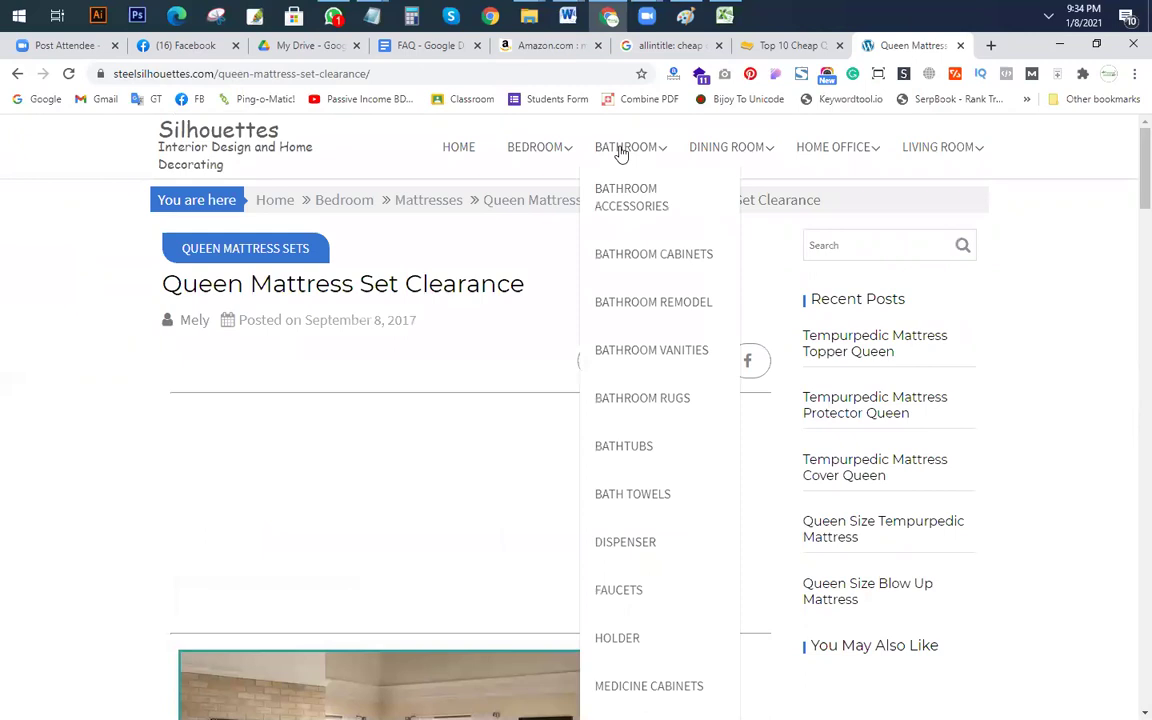
pyautogui.click(645, 256)
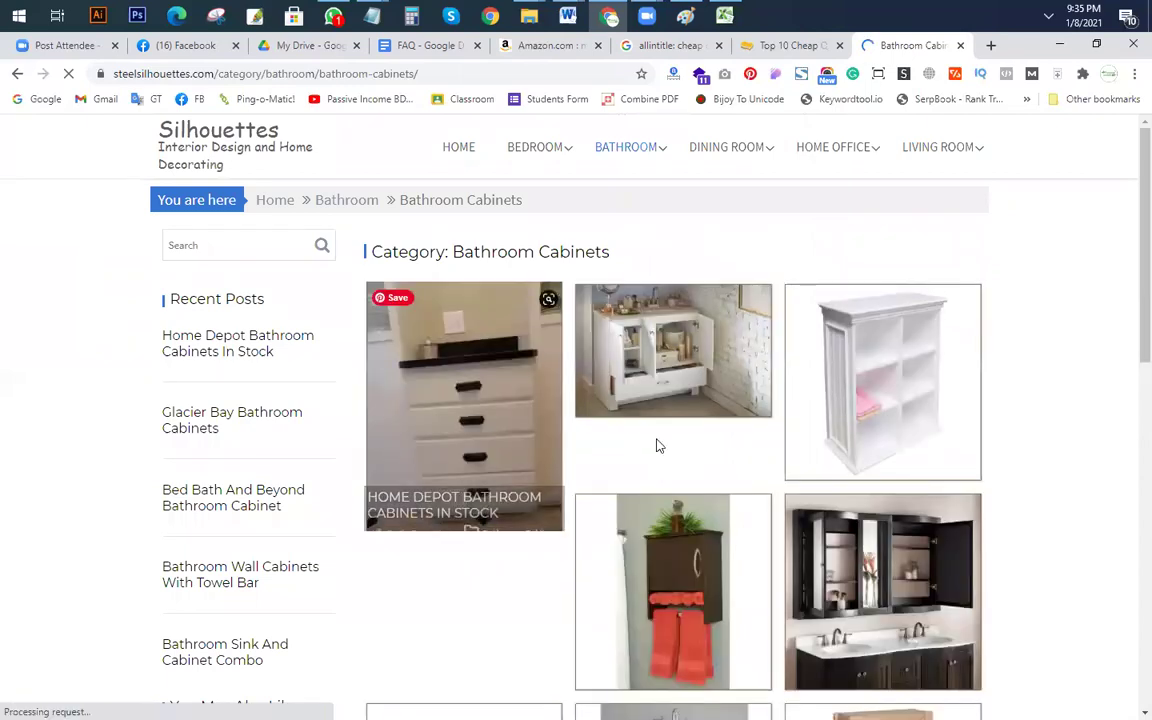
pyautogui.scroll(-3, 510, 284)
pyautogui.scroll(-10, 627, 365)
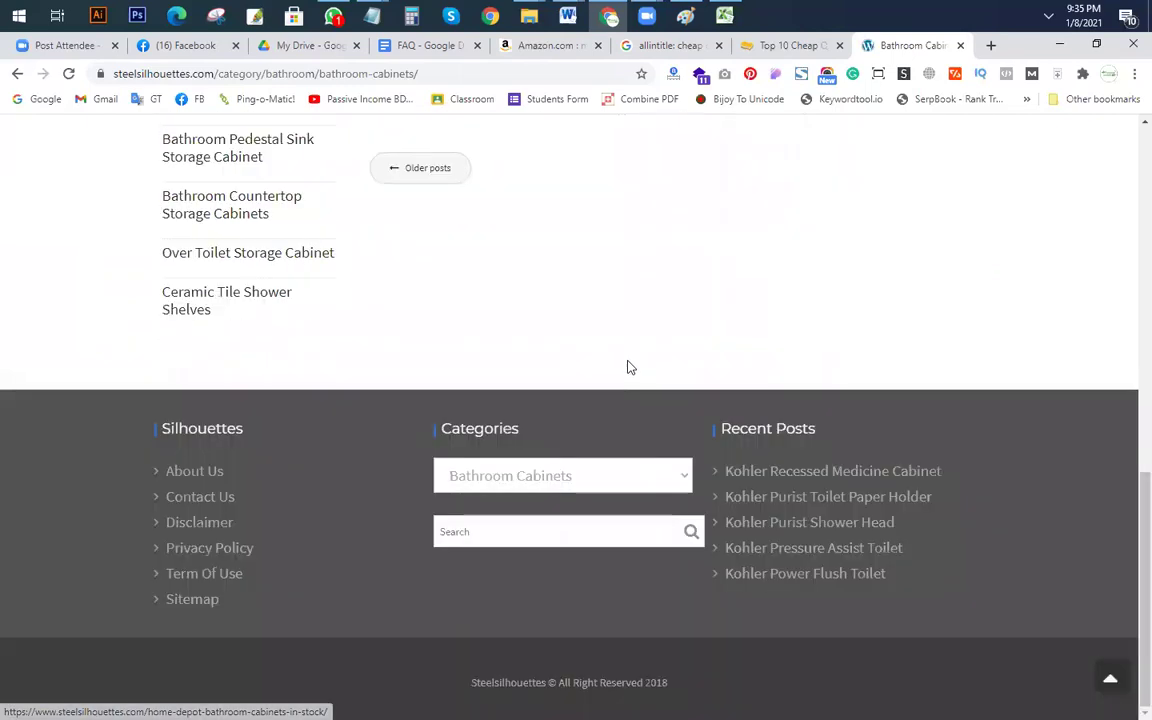
pyautogui.scroll(5, 634, 368)
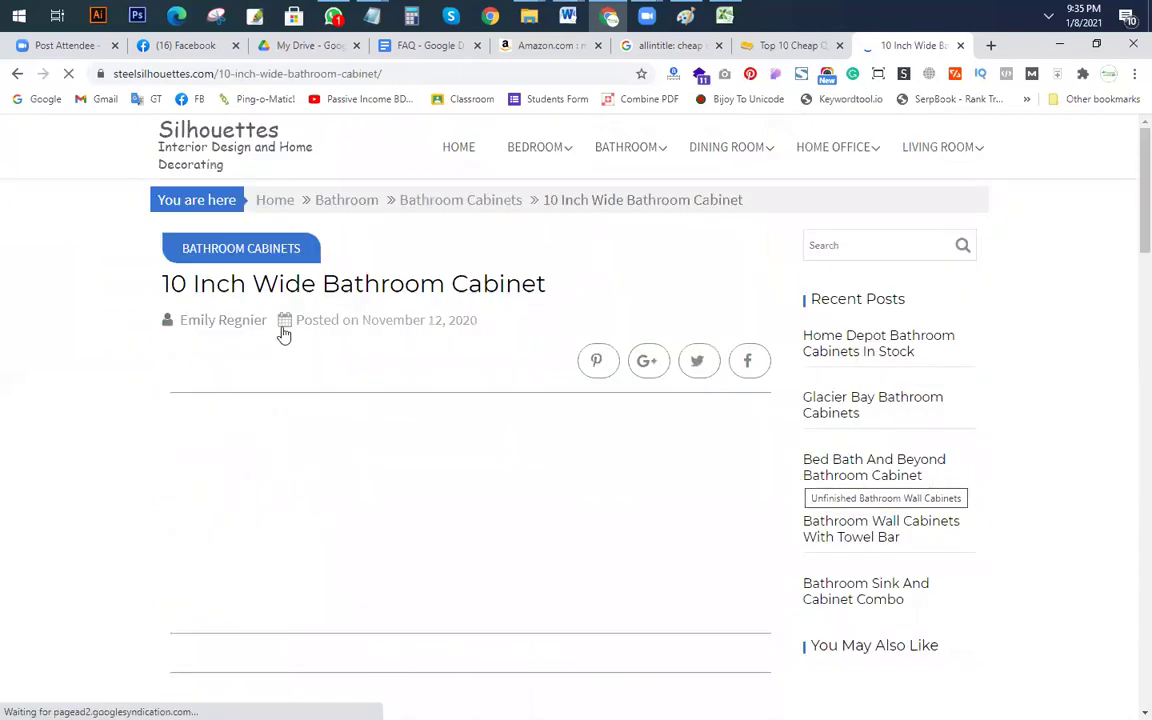
pyautogui.scroll(-9, 445, 334)
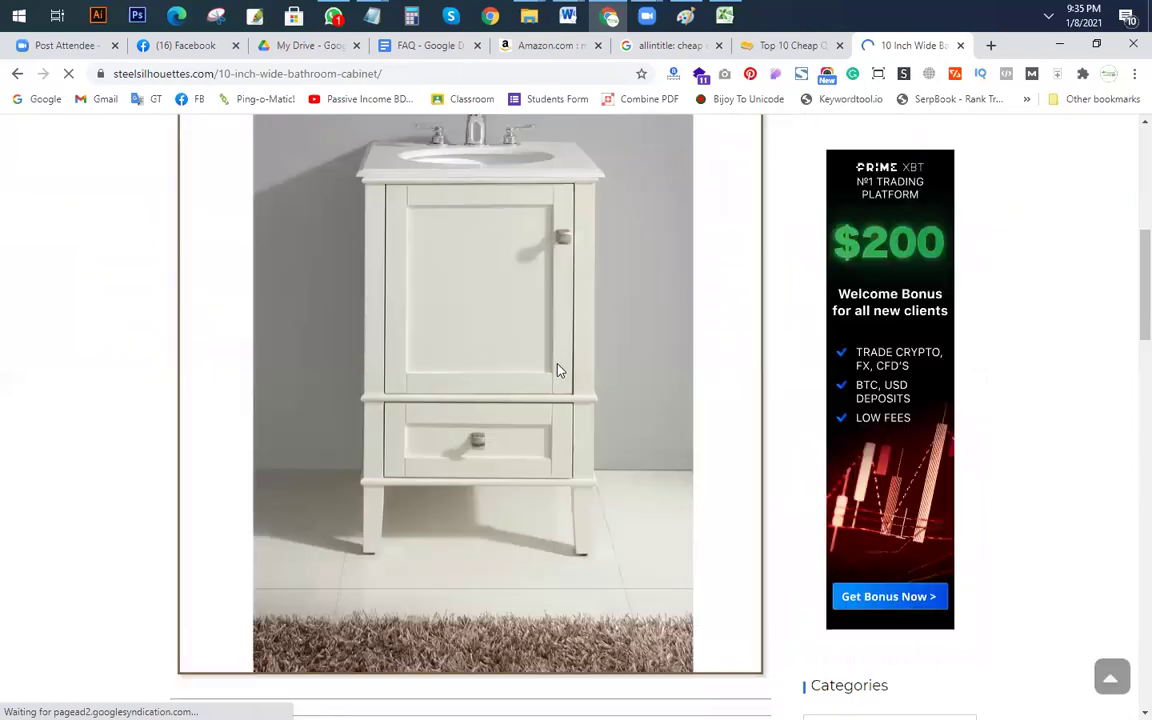
pyautogui.scroll(-5, 501, 373)
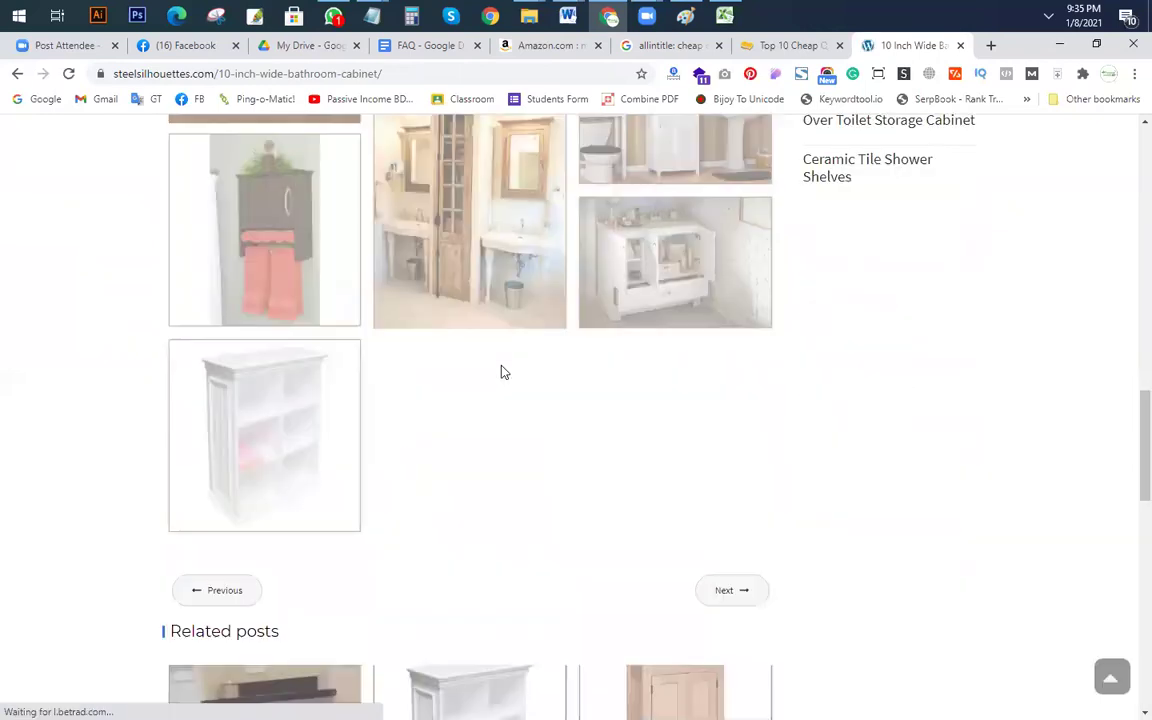
pyautogui.scroll(3, 700, 400)
pyautogui.scroll(10, 627, 555)
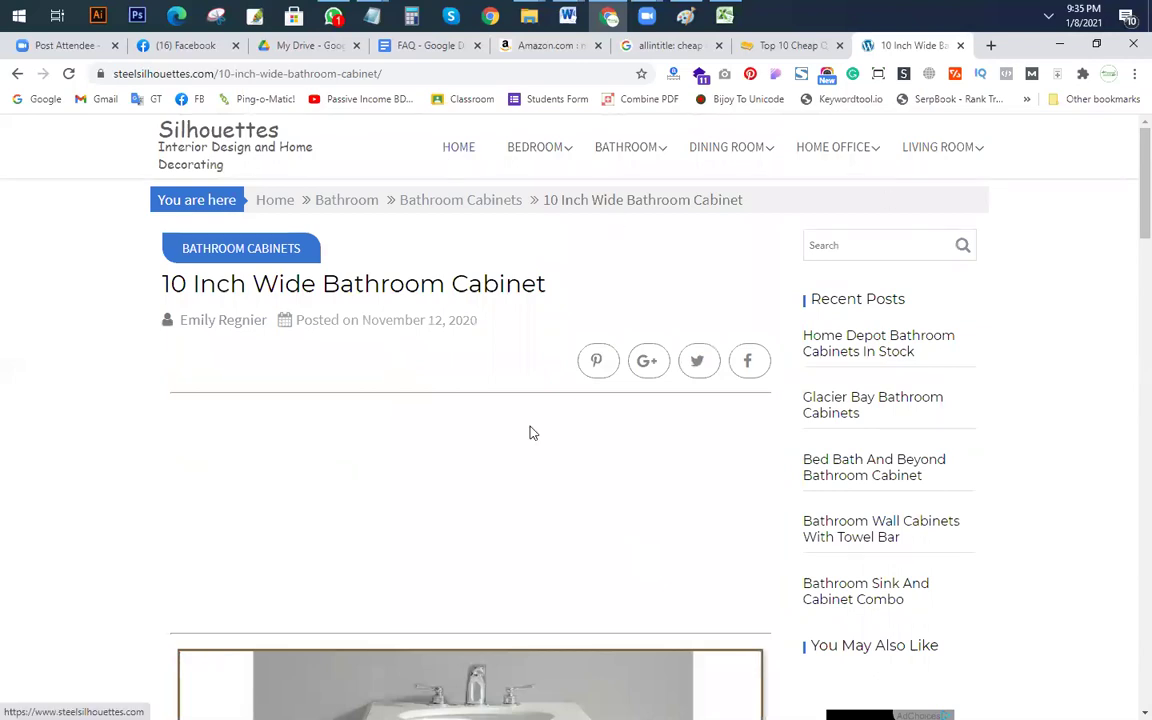
pyautogui.scroll(-10, 522, 463)
pyautogui.click(423, 400)
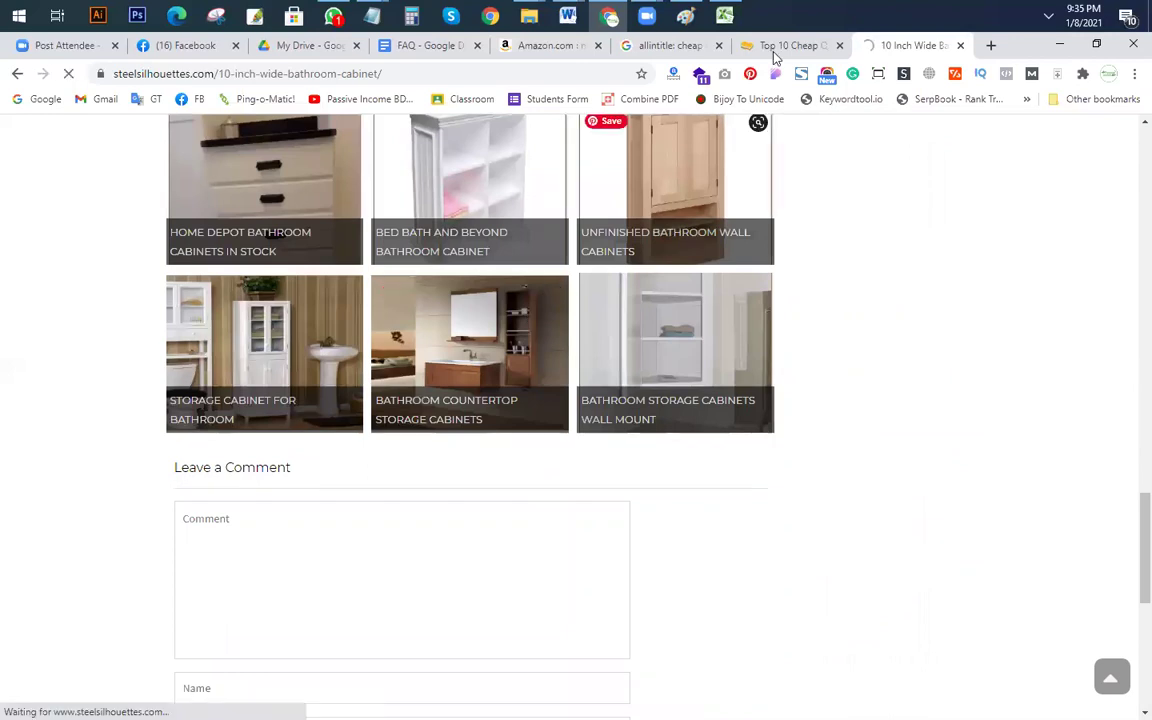
# Step: Check the site's traffic rank statistics, then return to the steelsilhouettes.com home page
pyautogui.click(673, 75)
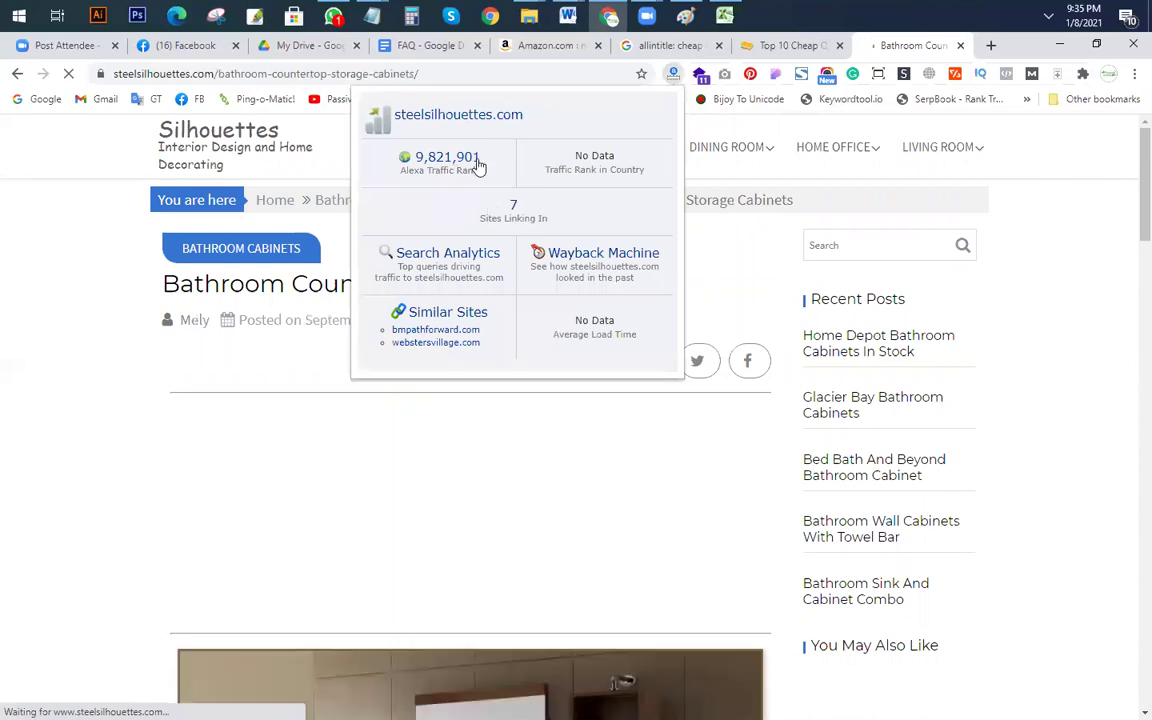
pyautogui.click(8, 265)
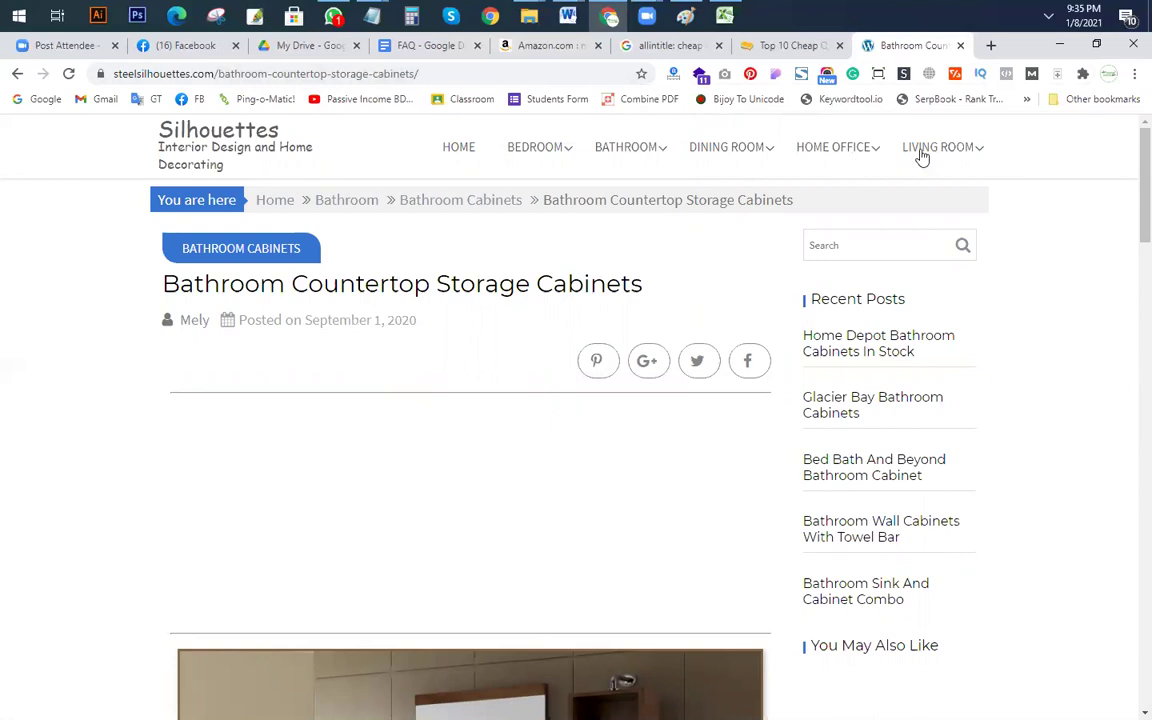
pyautogui.click(460, 149)
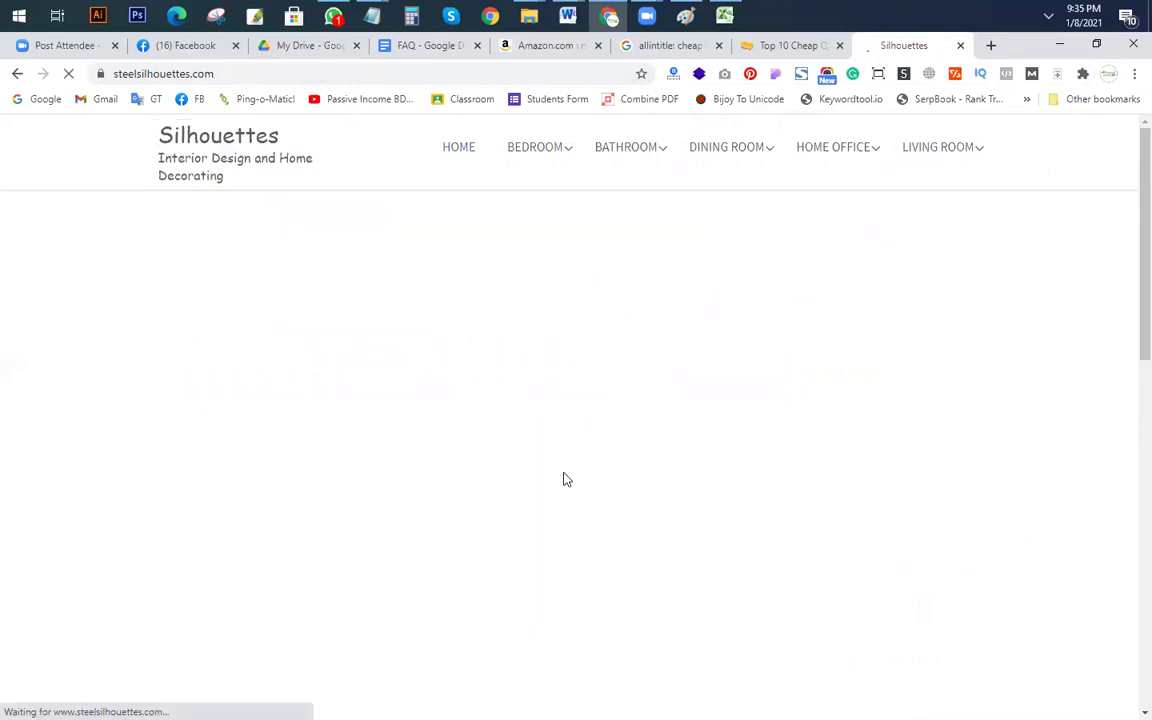
pyautogui.scroll(-3, 424, 427)
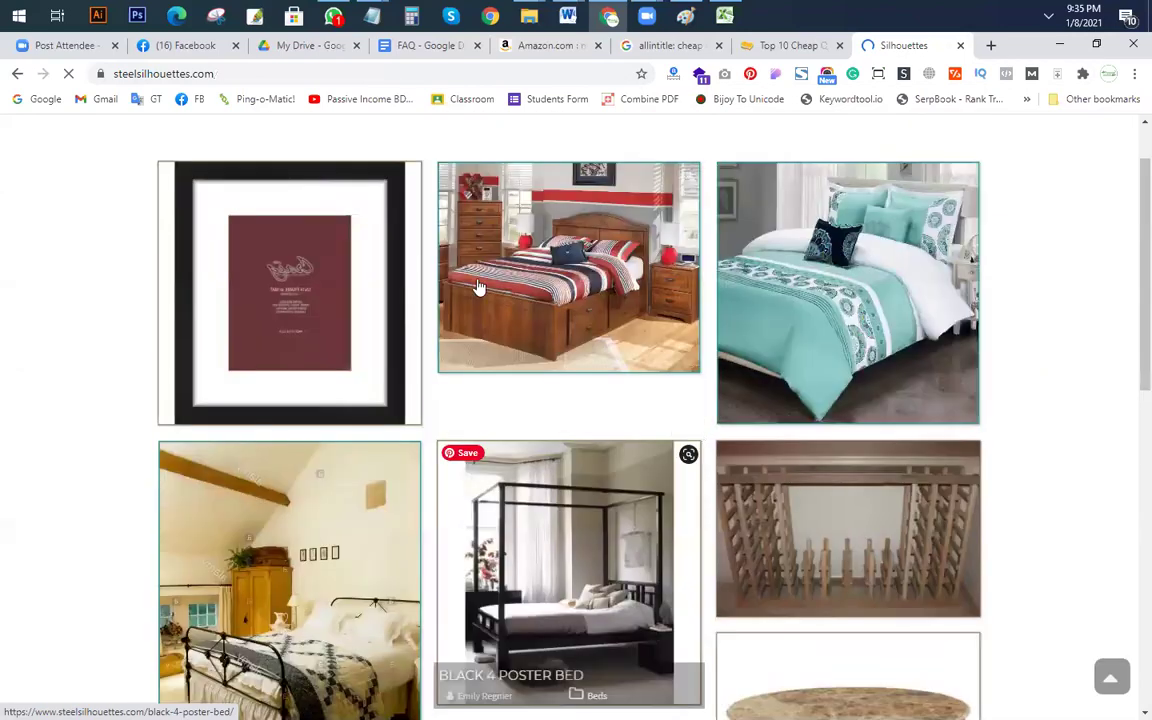
pyautogui.scroll(-10, 648, 514)
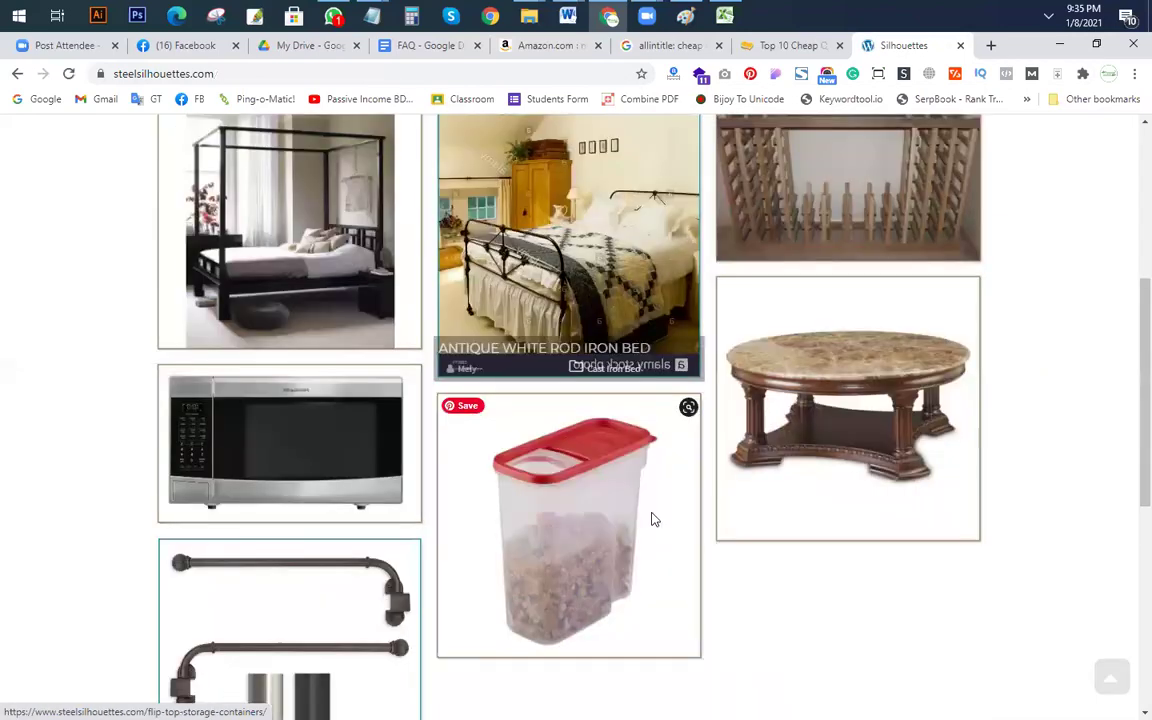
pyautogui.scroll(-1, 654, 516)
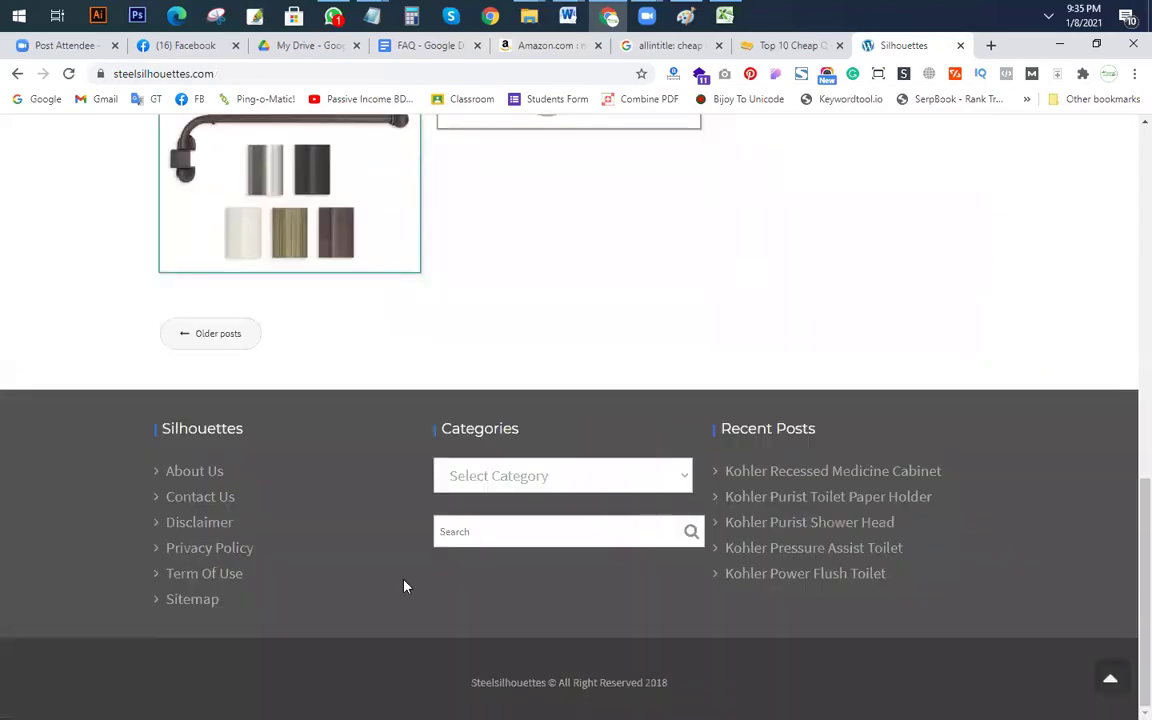
# Step: Open the footer Disclaimer page and highlight its last line about copyrighted images
pyautogui.click(205, 534)
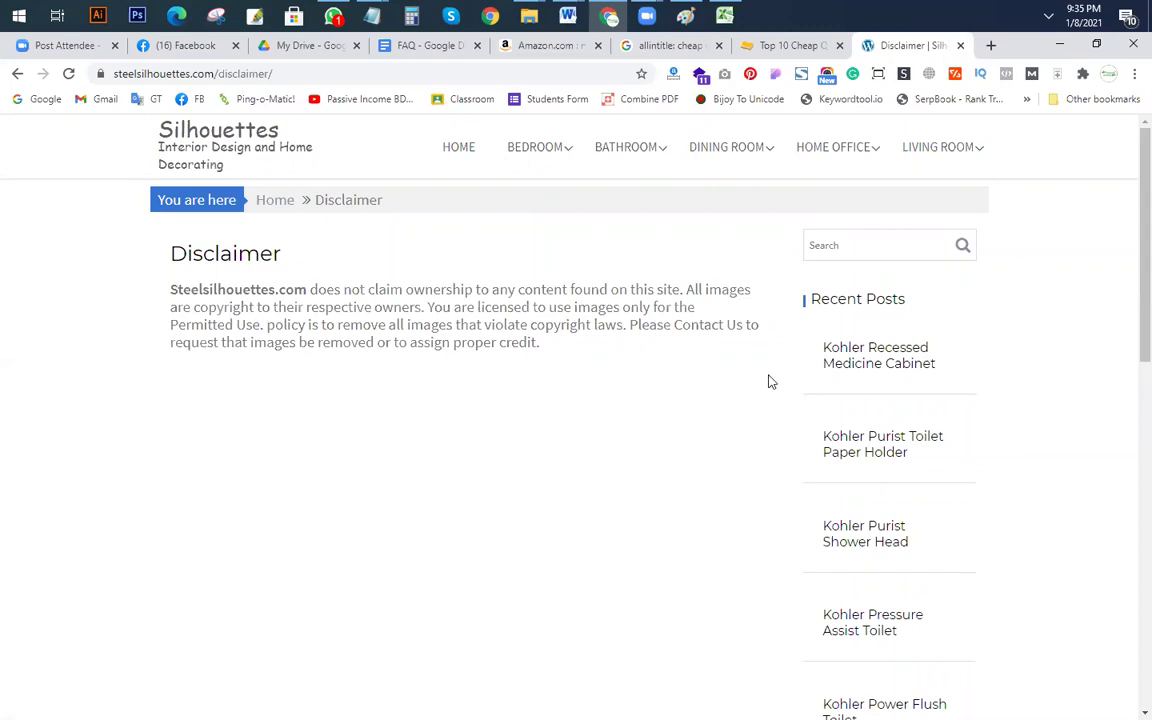
pyautogui.moveTo(155, 352); pyautogui.dragTo(590, 351)
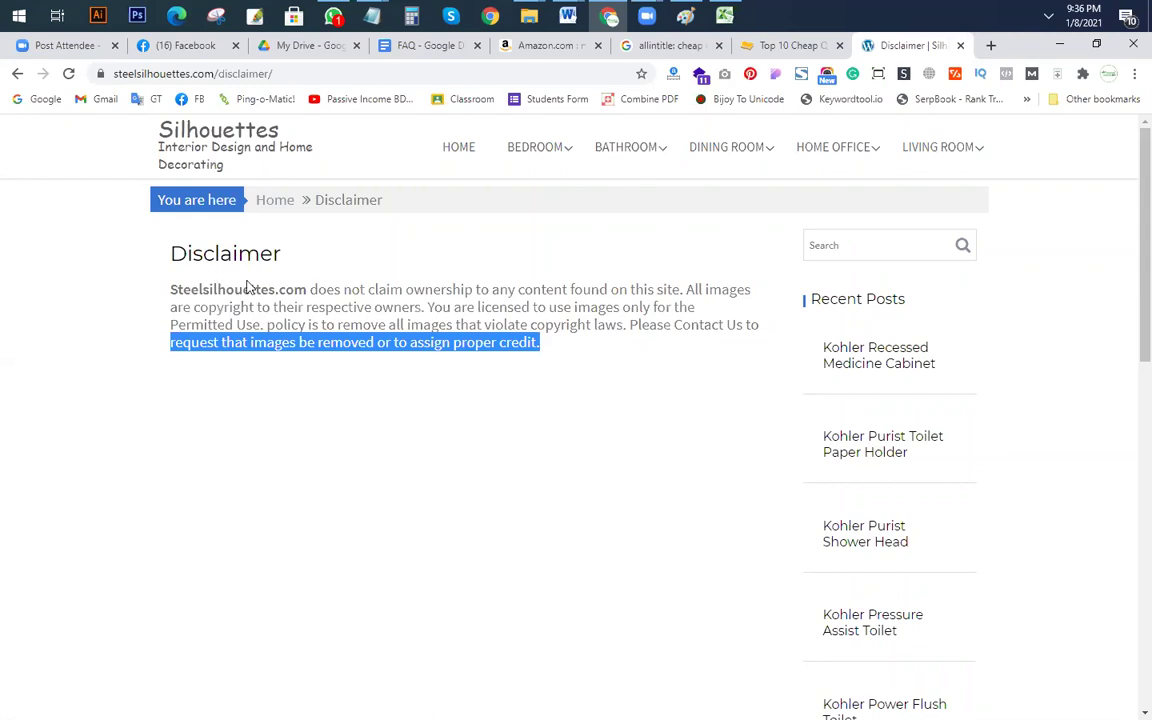
pyautogui.scroll(-9, 249, 287)
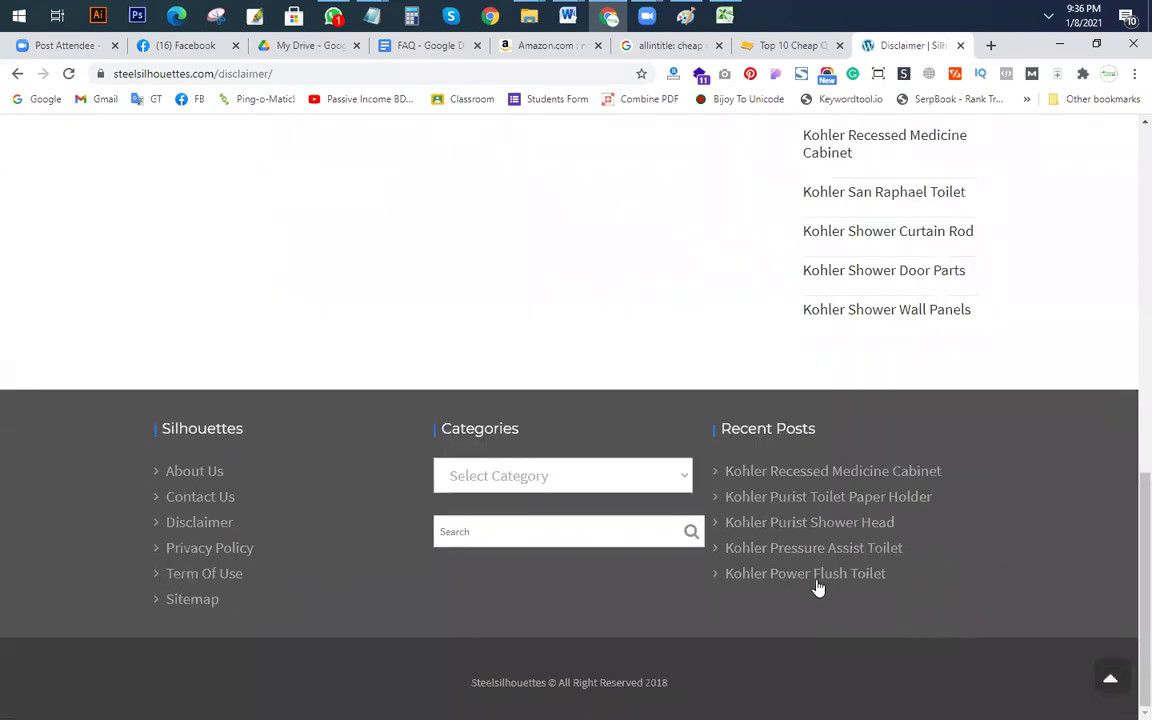
pyautogui.scroll(9, 393, 296)
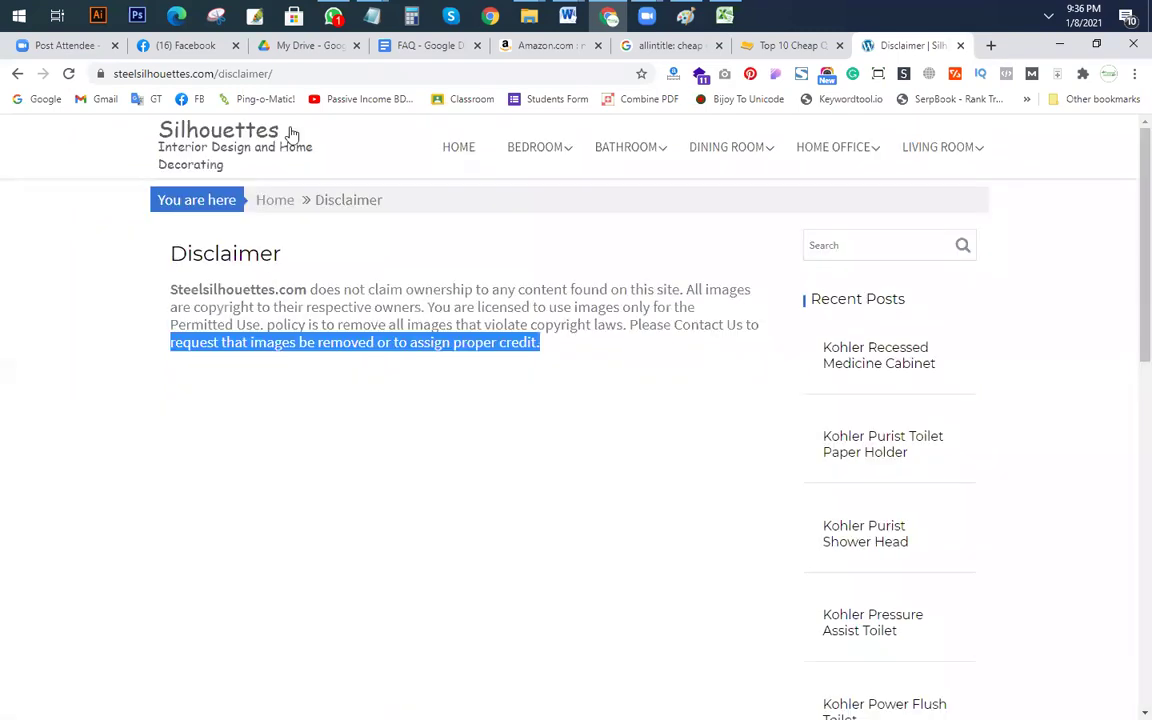
# Step: Compare the Top 10 Cheap Queen Mattress article with the allintitle search results
pyautogui.click(793, 46)
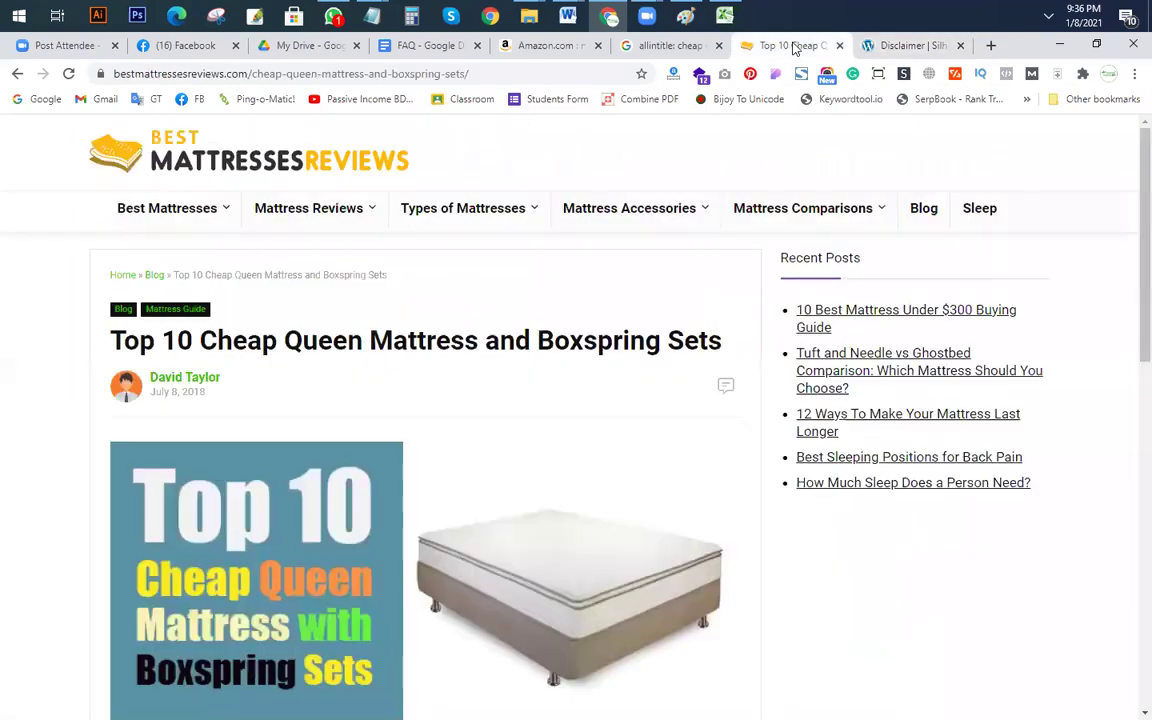
pyautogui.scroll(-6, 470, 220)
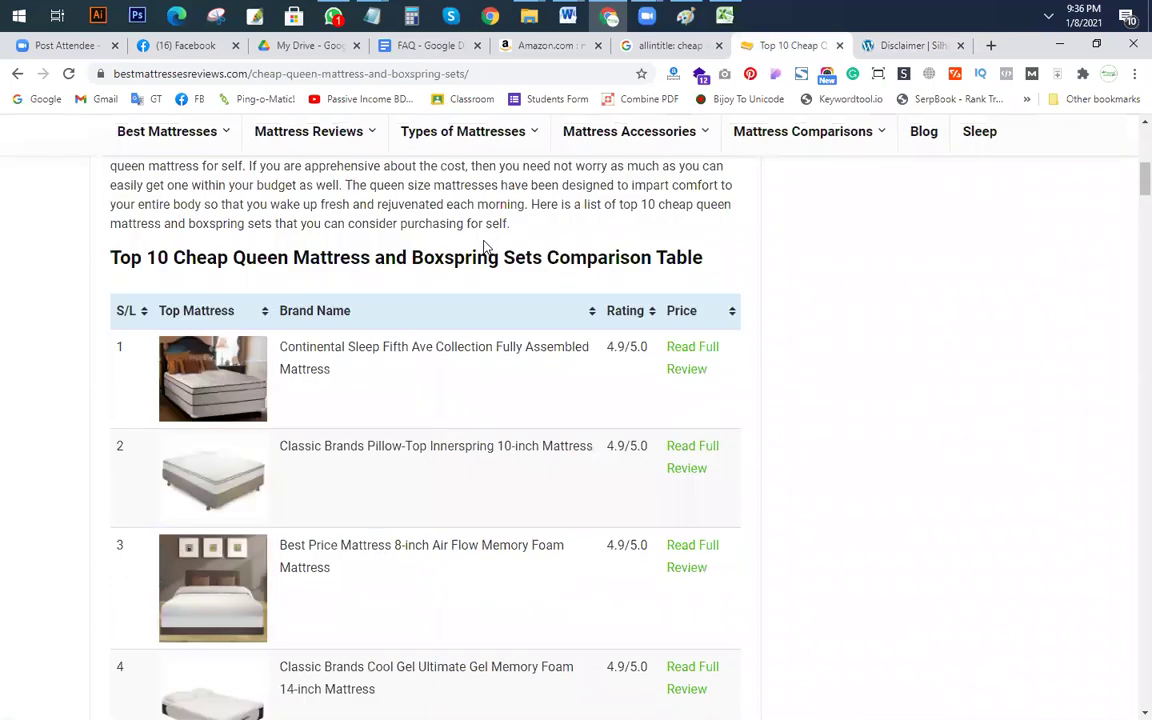
pyautogui.scroll(-8, 480, 250)
pyautogui.scroll(4, 473, 262)
pyautogui.click(648, 46)
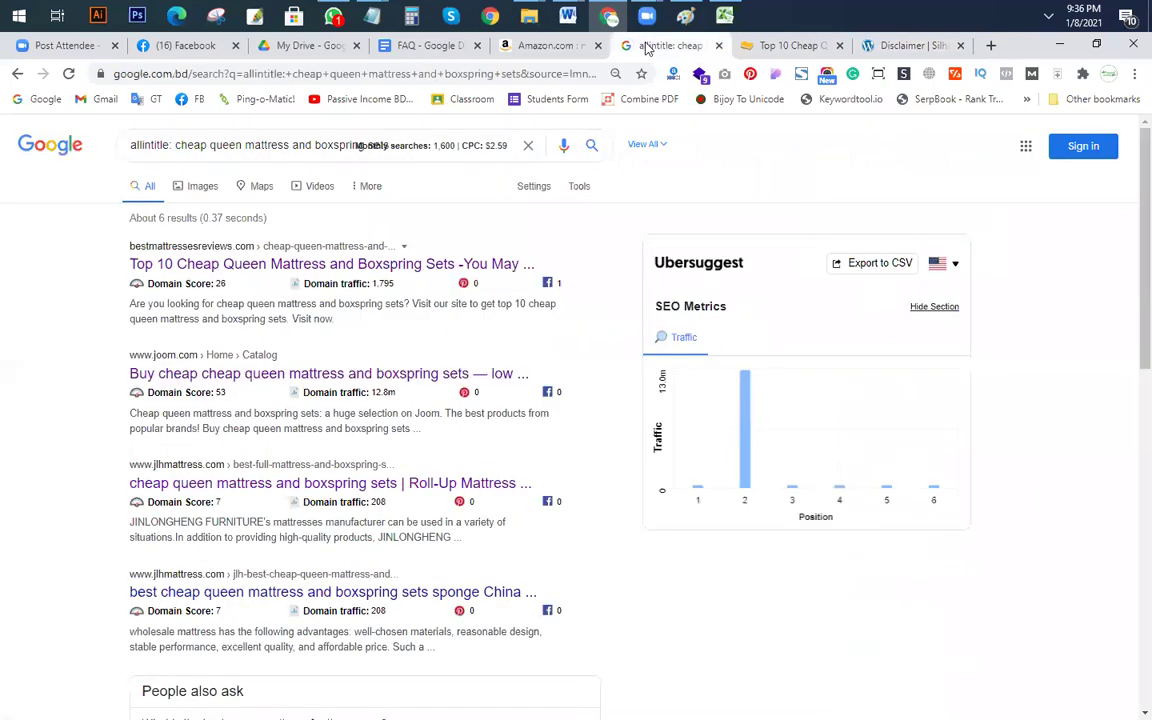
pyautogui.click(792, 46)
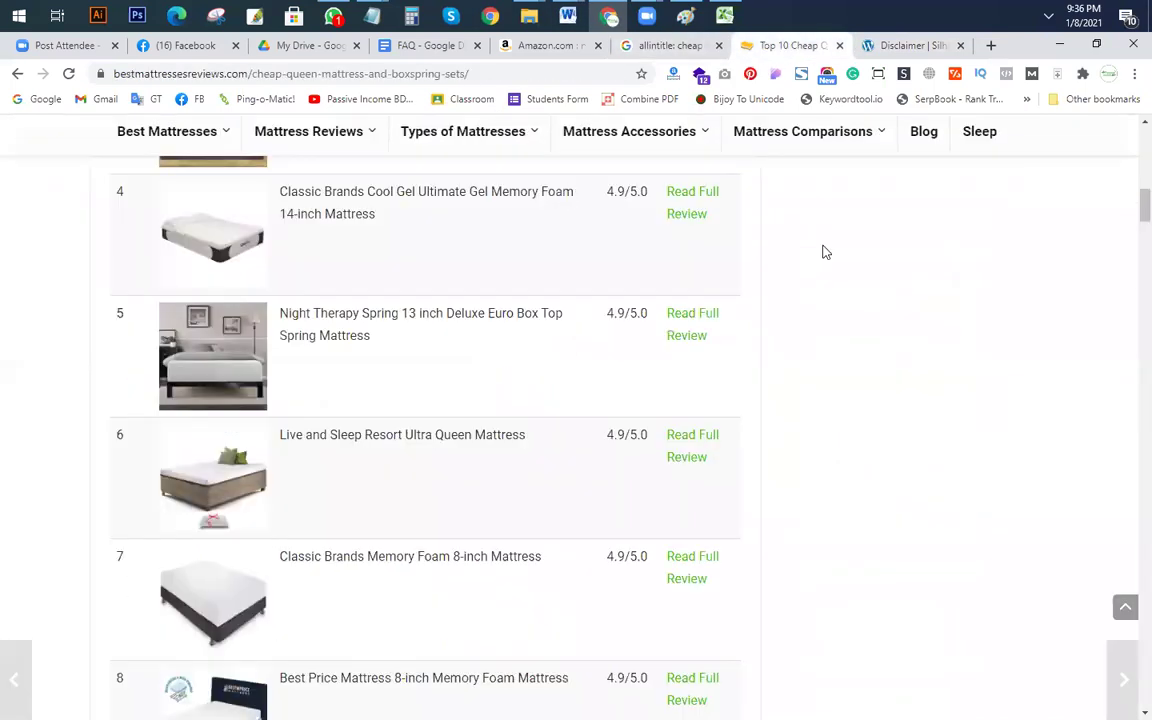
pyautogui.scroll(10, 828, 240)
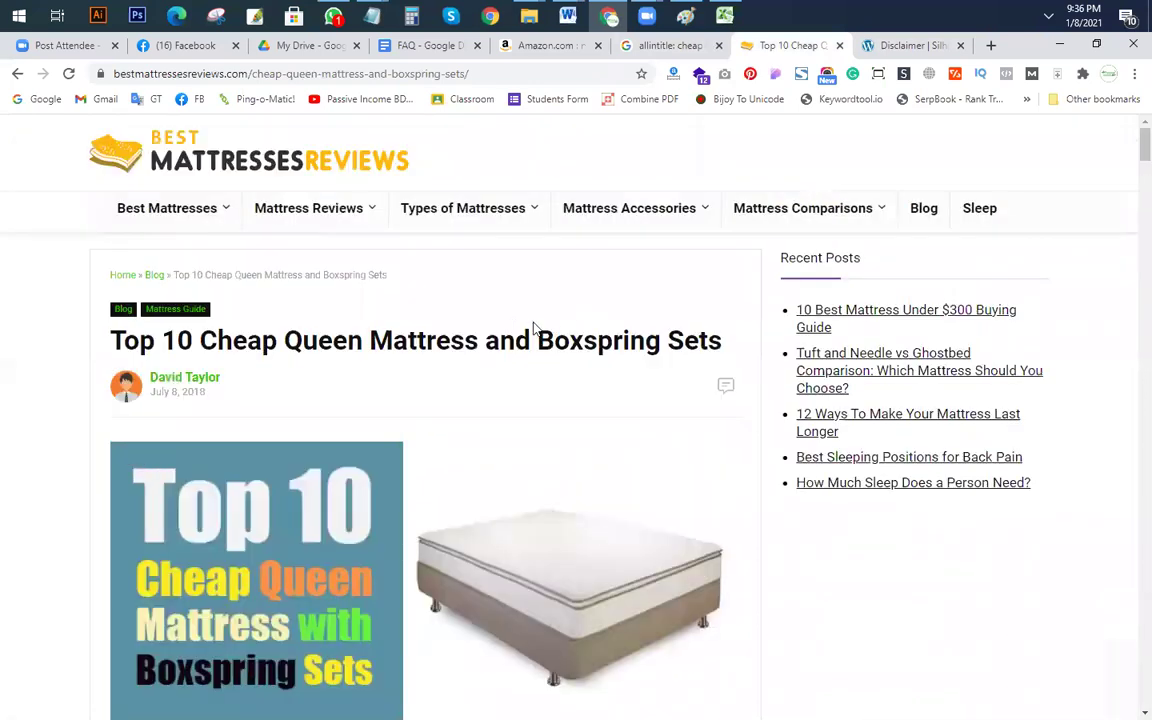
# Step: Select cell F12 in the workbook, then select 'cheap queen mattress and boxspring sets' in the search box
pyautogui.hotkey('alt', 'Tab')
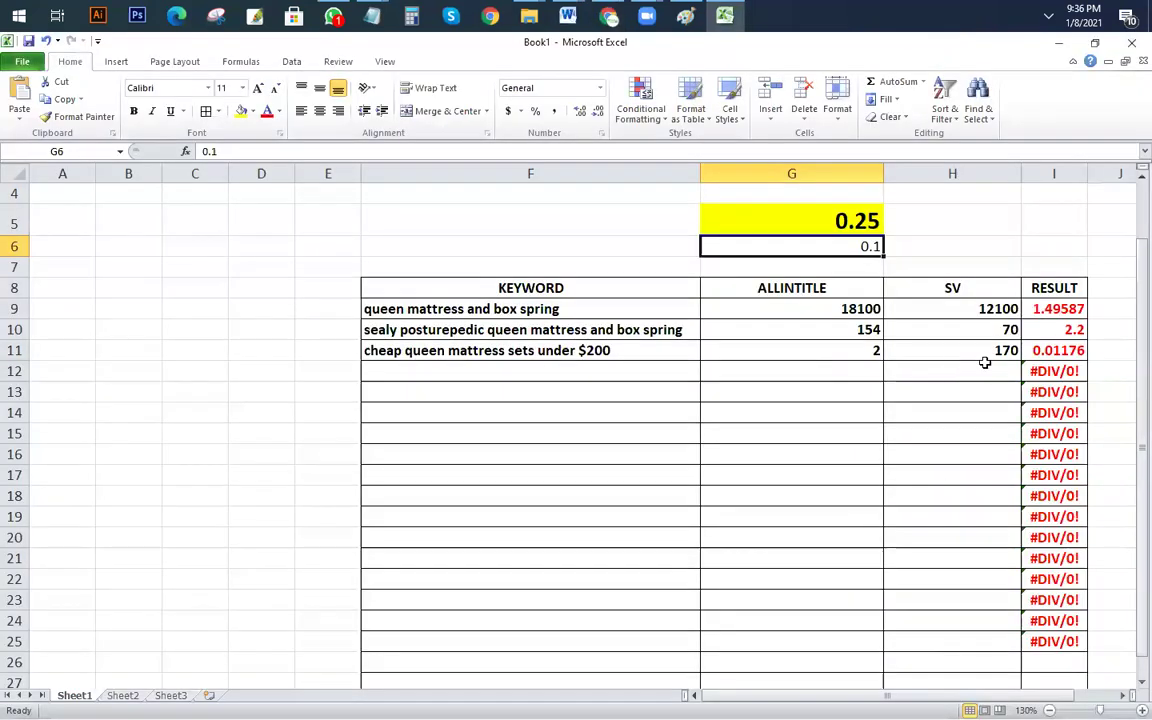
pyautogui.click(576, 372)
pyautogui.hotkey('alt', 'Tab')
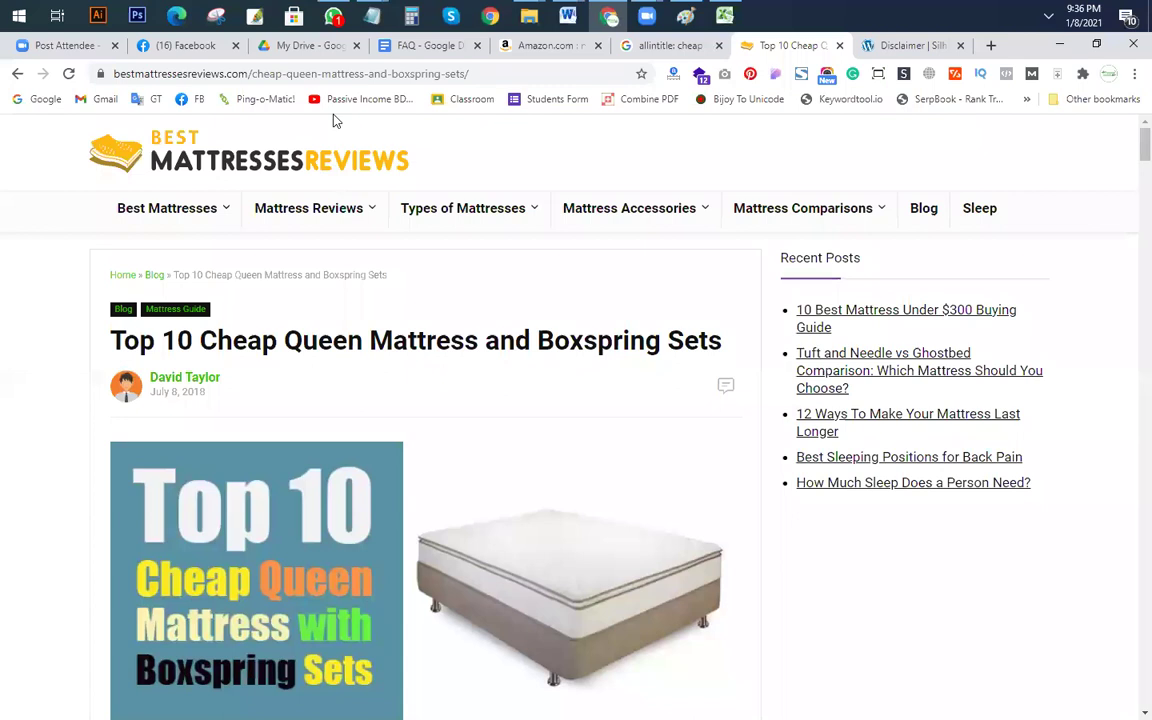
pyautogui.click(668, 45)
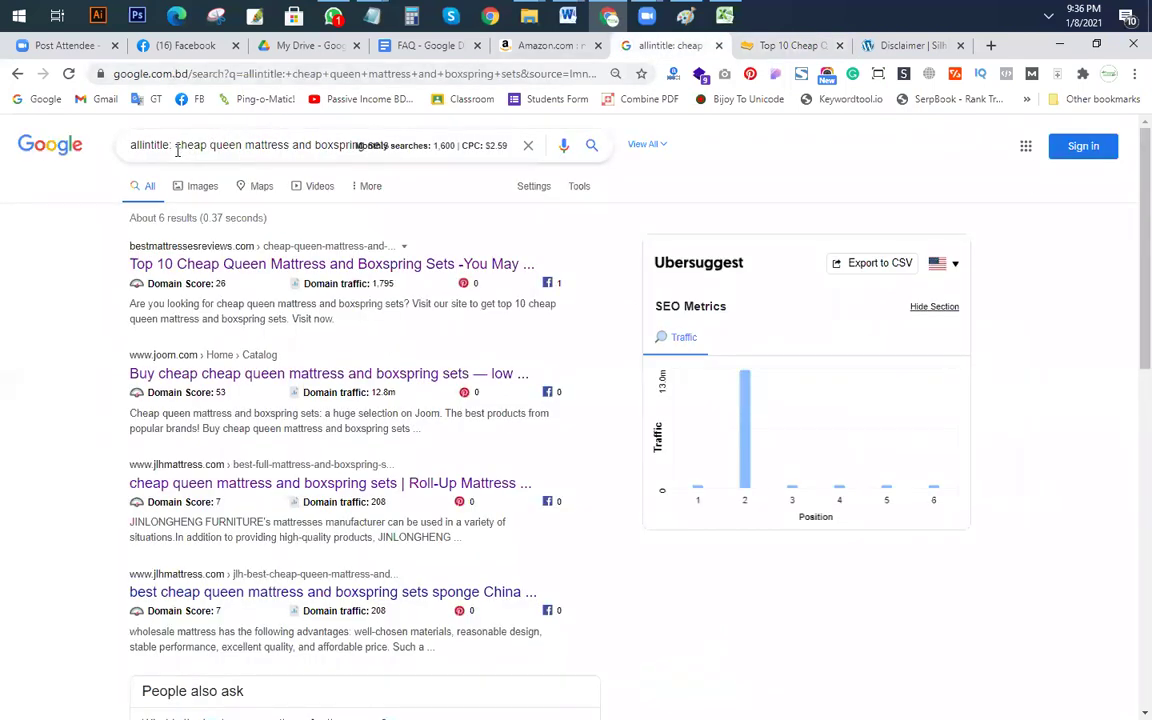
pyautogui.moveTo(176, 147); pyautogui.dragTo(713, 161)
pyautogui.hotkey('ctrl', 'c')
# Step: Enter 'cheap queen mattress and boxspring sets' in F12 with allintitle 6 and search volume 1600
pyautogui.hotkey('alt', 'Tab')
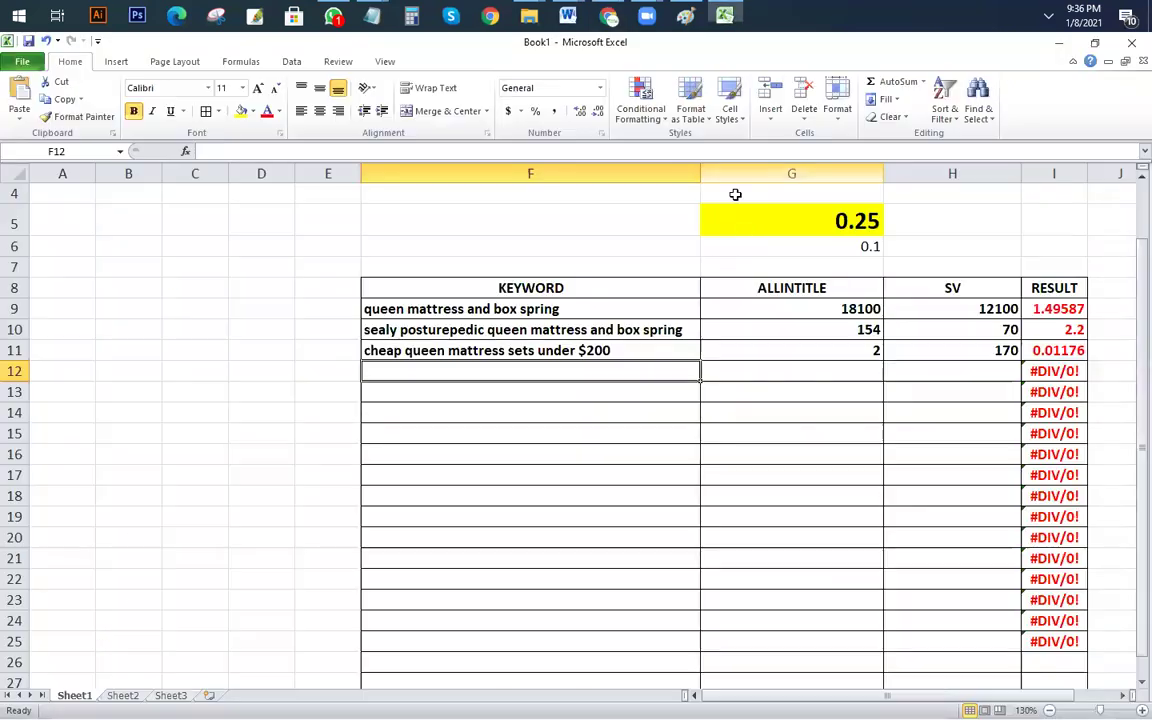
pyautogui.hotkey('ctrl', 'v')
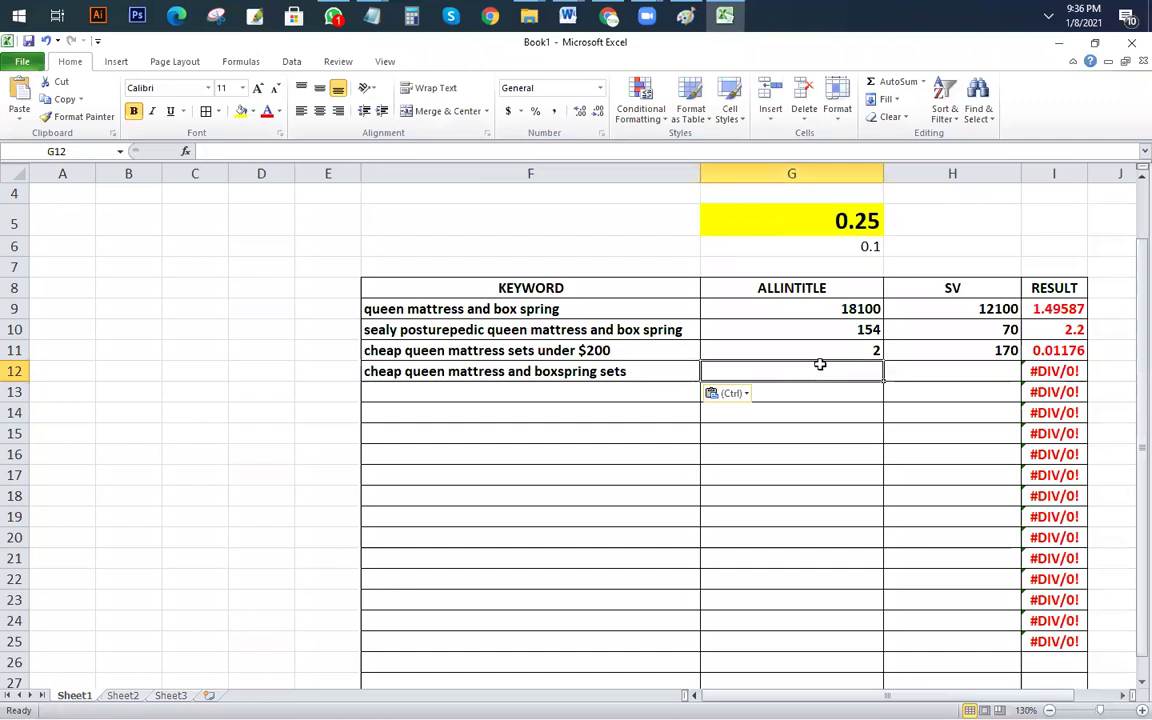
pyautogui.hotkey('alt', 'Tab')
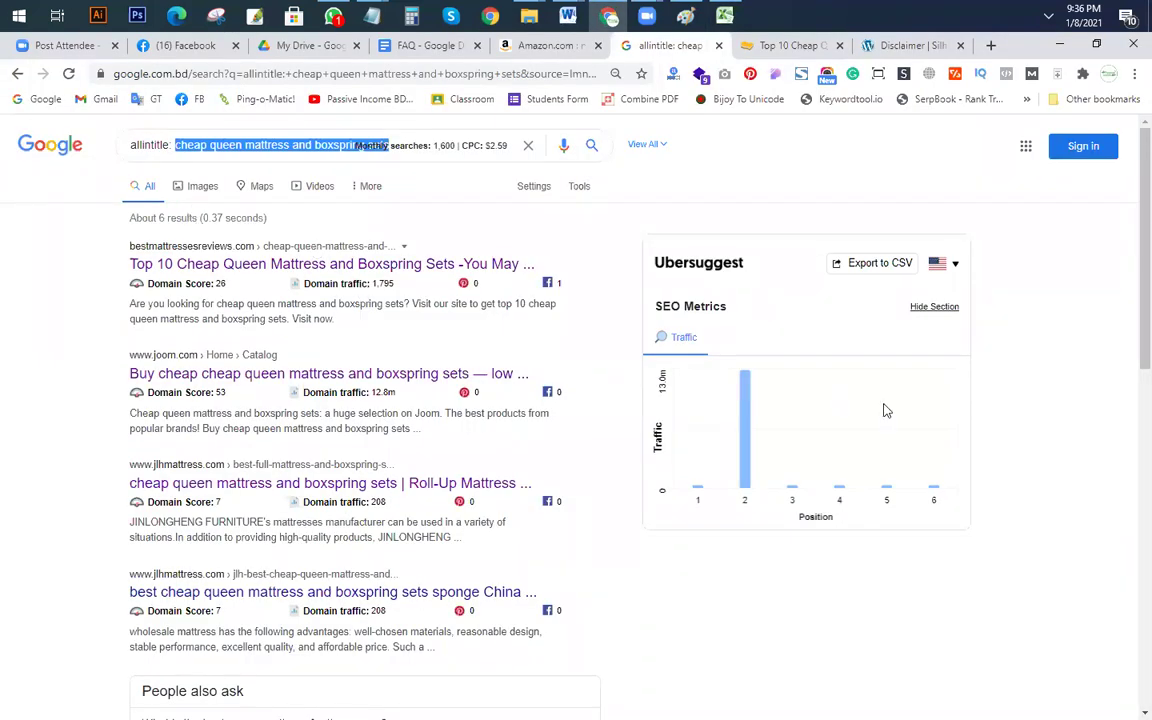
pyautogui.hotkey('alt', 'Tab')
pyautogui.write('6')
pyautogui.press('Tab')
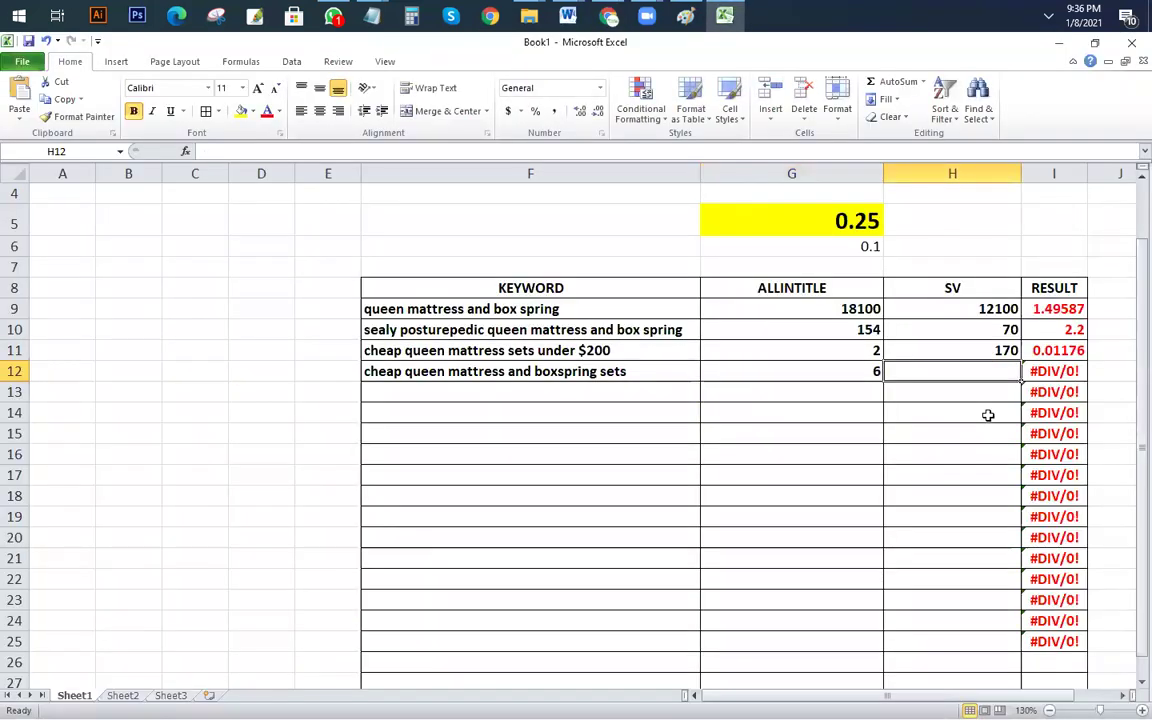
pyautogui.write('1600')
pyautogui.press('Return')
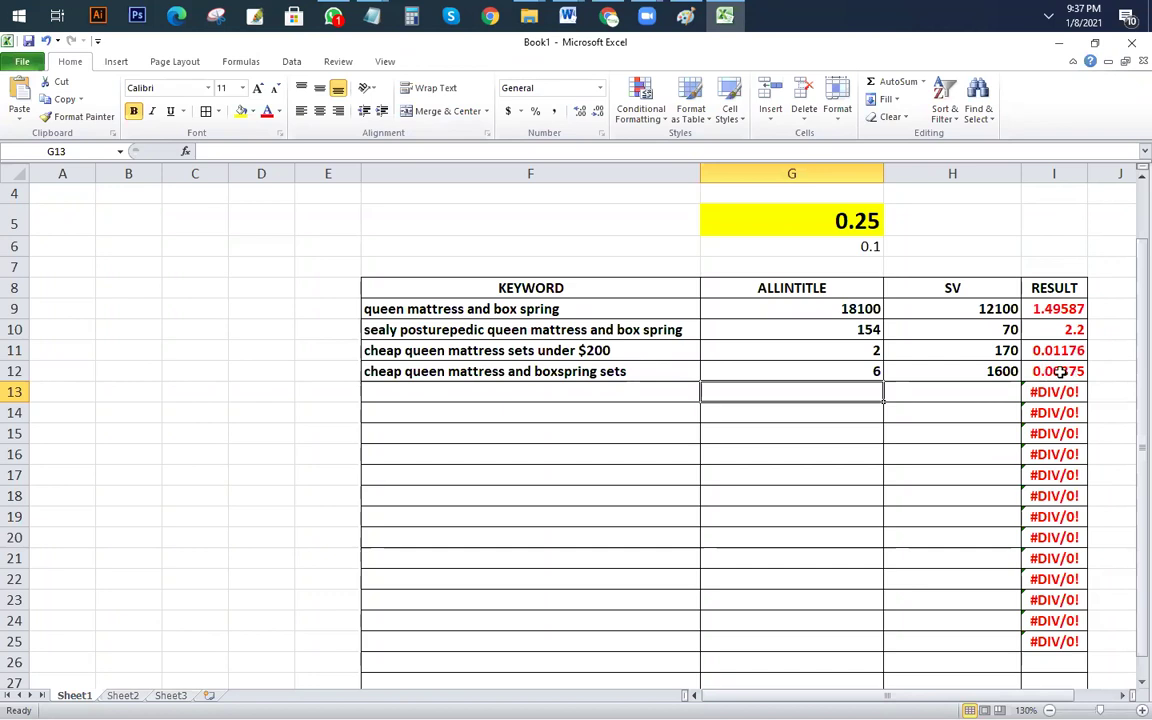
# Step: Fill the low-ratio keyword cells F11:F12 with yellow
pyautogui.moveTo(626, 376); pyautogui.dragTo(500, 343)
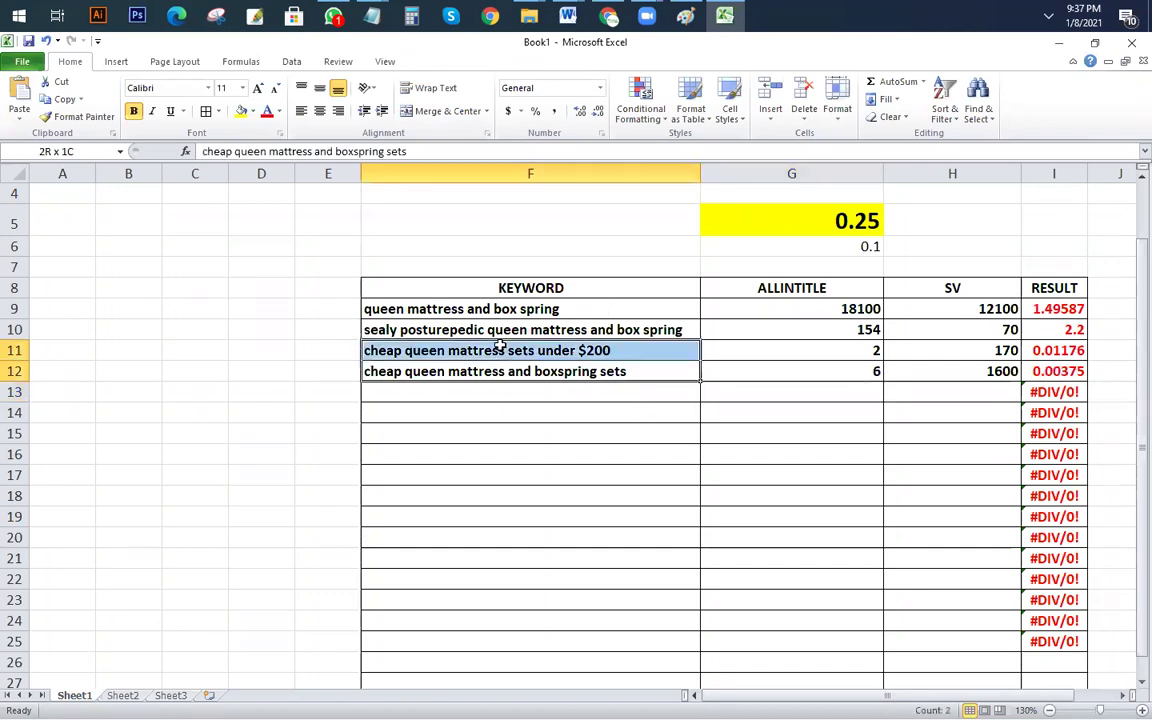
pyautogui.click(241, 111)
pyautogui.click(460, 470)
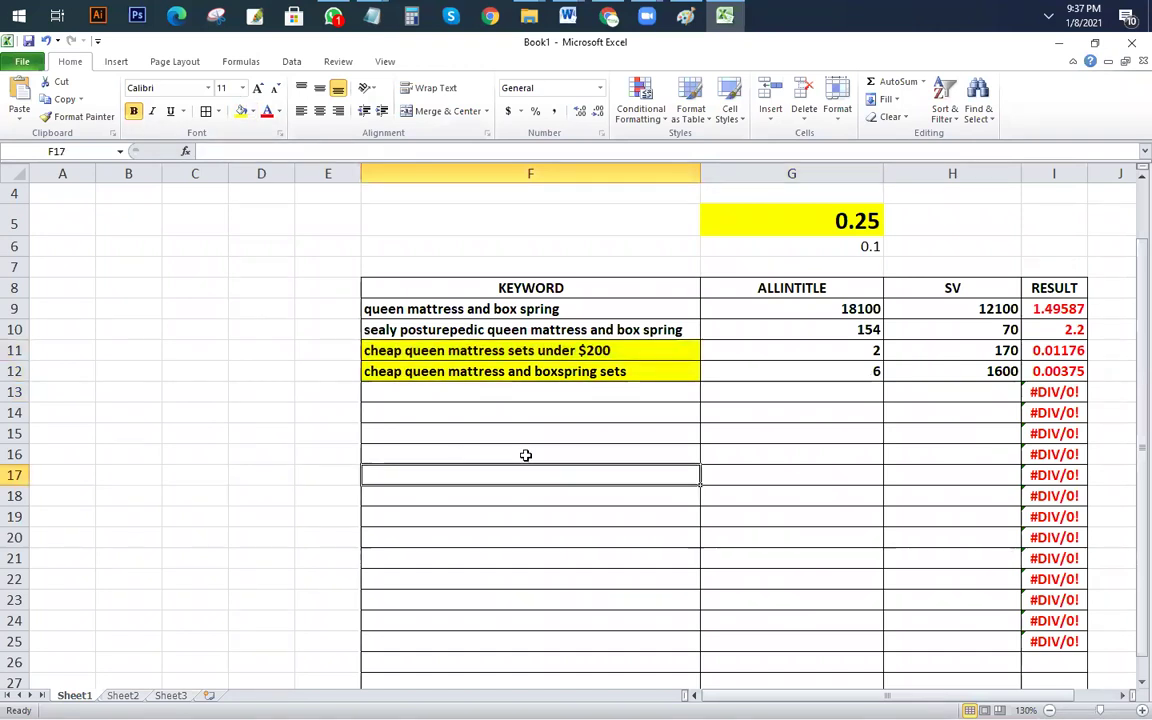
# Step: Remove the 'allintitle:' prefix from the query and rerun the Google search
pyautogui.scroll(-10, 405, 515)
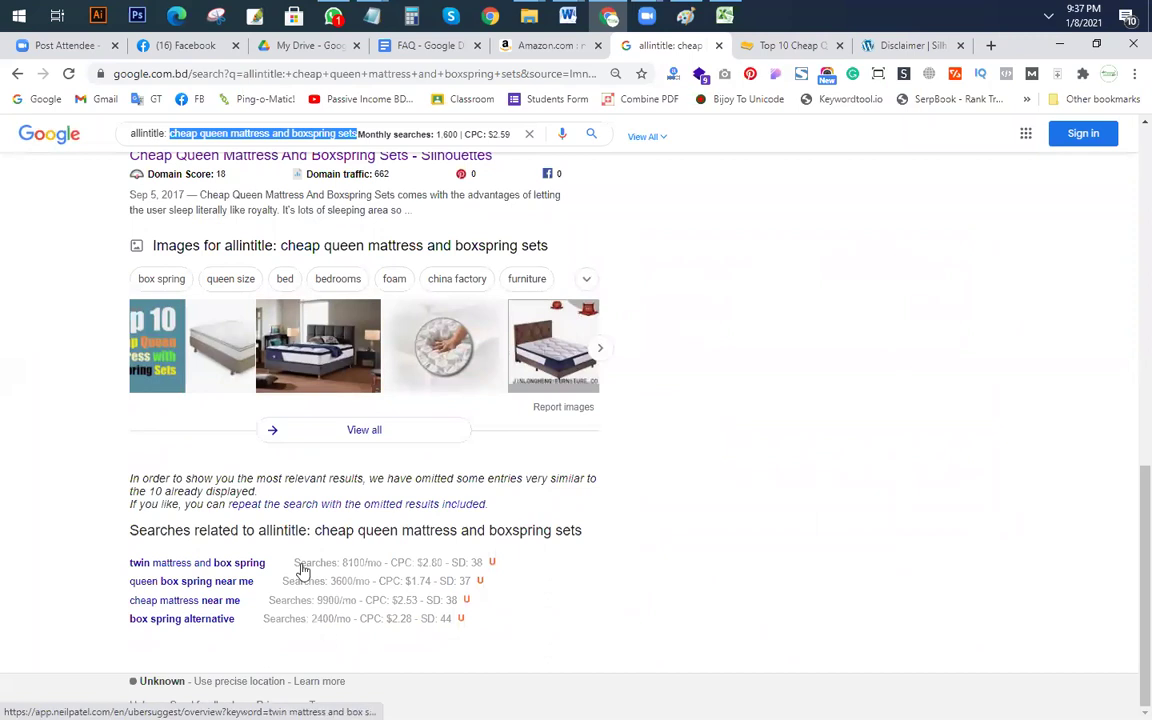
pyautogui.scroll(10, 300, 568)
pyautogui.moveTo(176, 140); pyautogui.dragTo(5, 122)
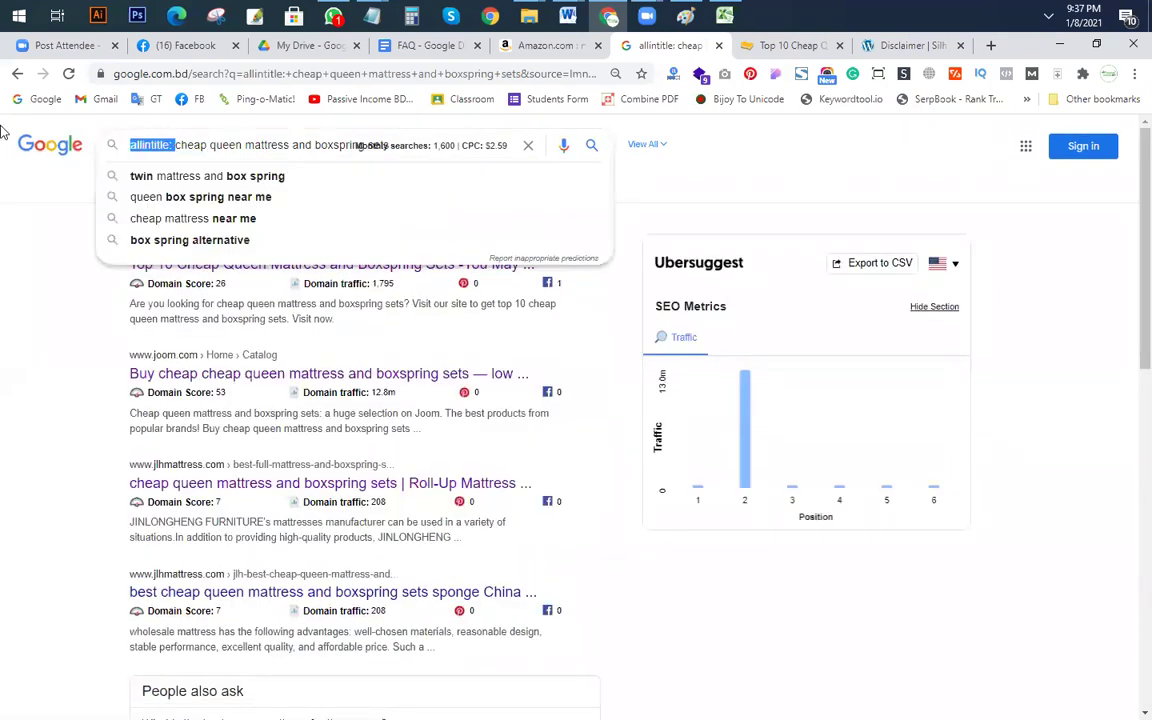
pyautogui.press('BackSpace')
pyautogui.press('Return')
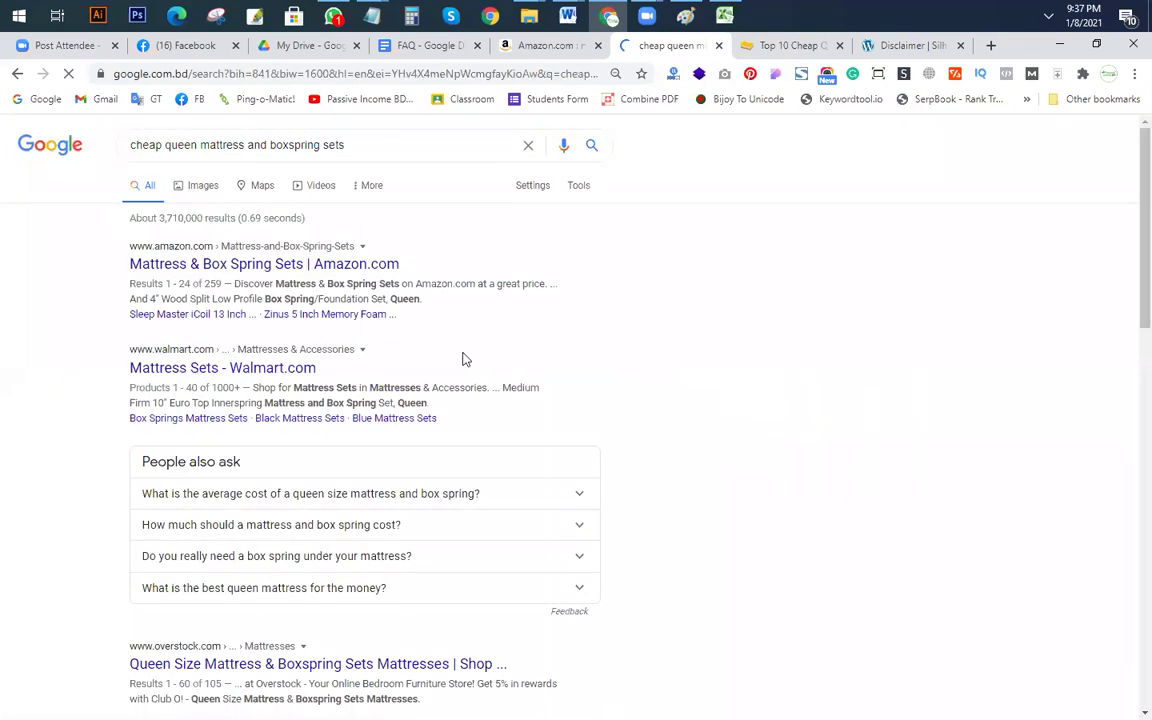
pyautogui.scroll(-15, 462, 378)
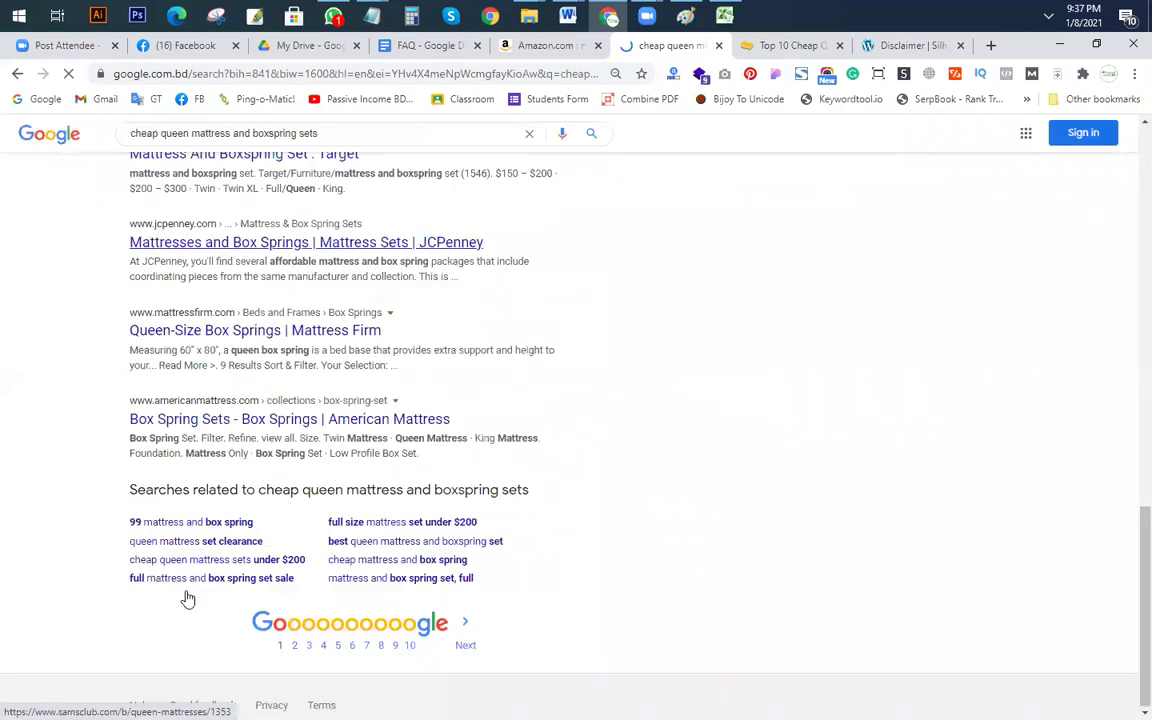
pyautogui.scroll(15, 321, 140)
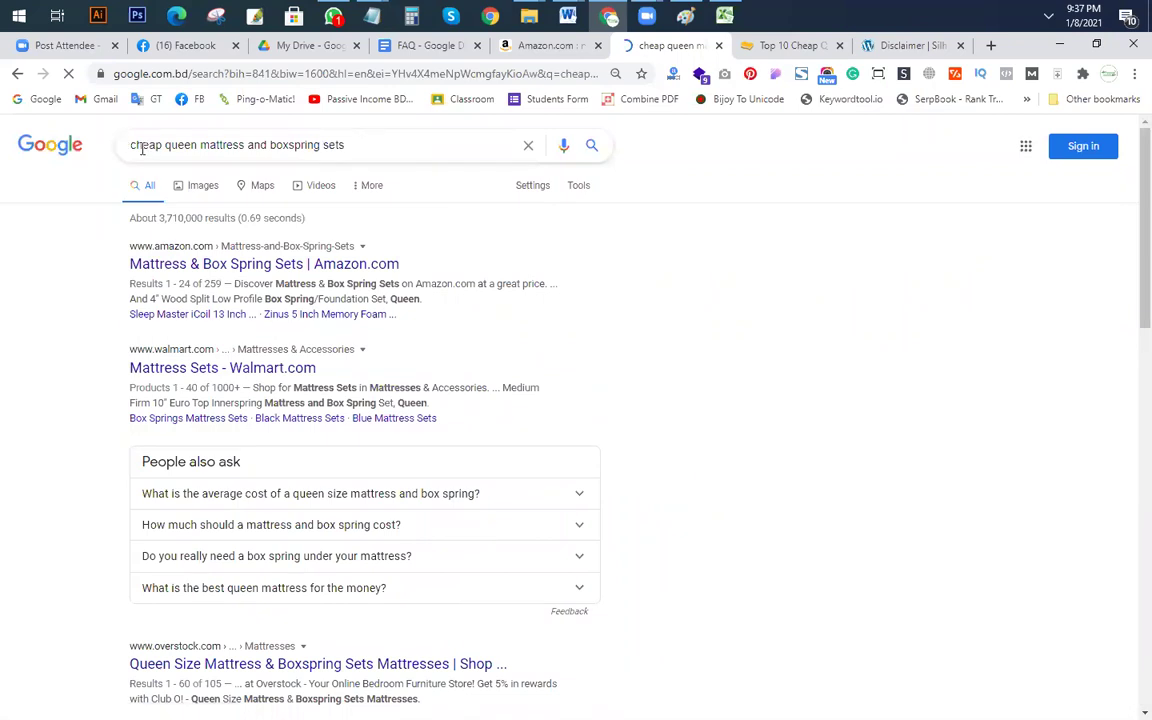
# Step: Try the suggested 'under 200' and 'queen mattress and box spring set costco' variations
pyautogui.click(224, 152)
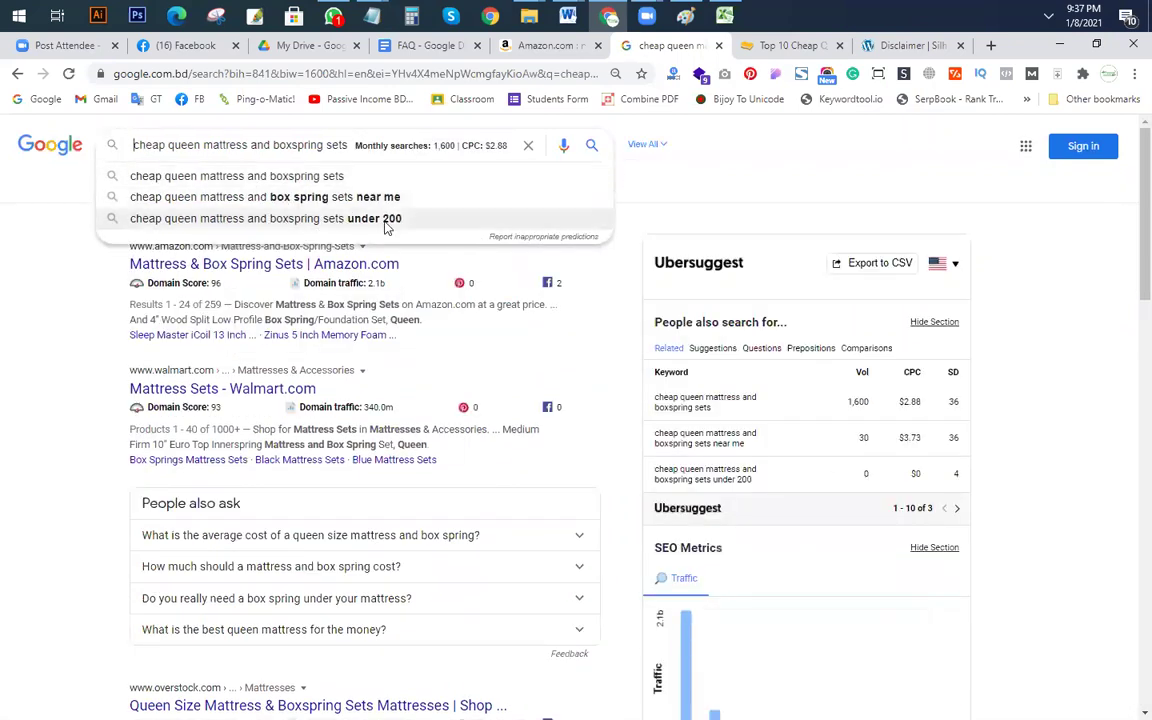
pyautogui.click(329, 220)
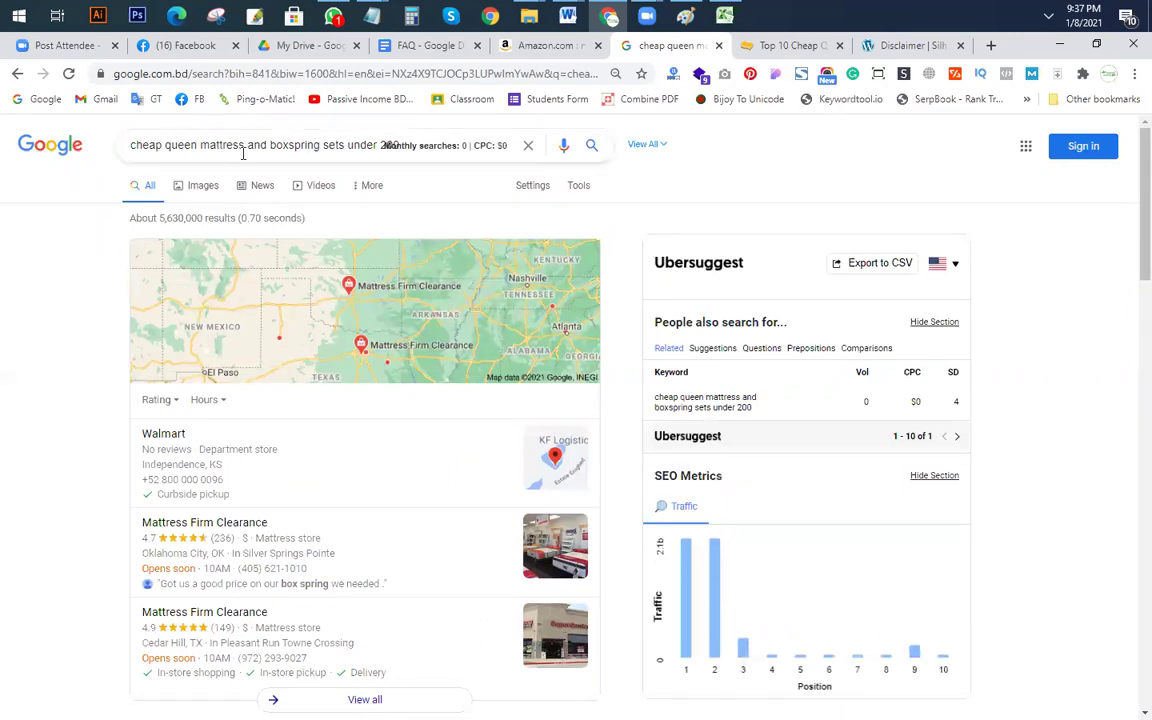
pyautogui.press('BackSpace')
pyautogui.press('BackSpace')
pyautogui.press('BackSpace')
pyautogui.press('BackSpace')
pyautogui.press('BackSpace')
pyautogui.press('BackSpace')
pyautogui.press('BackSpace')
pyautogui.press('BackSpace')
pyautogui.press('BackSpace')
pyautogui.press('BackSpace')
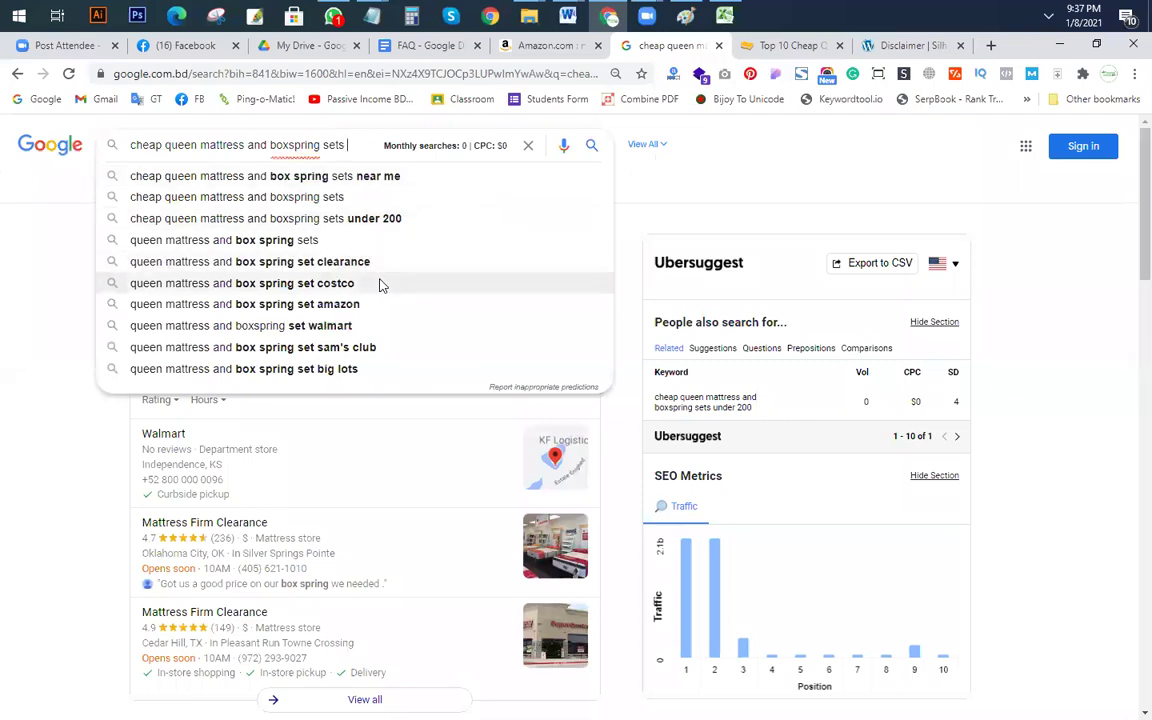
pyautogui.click(268, 286)
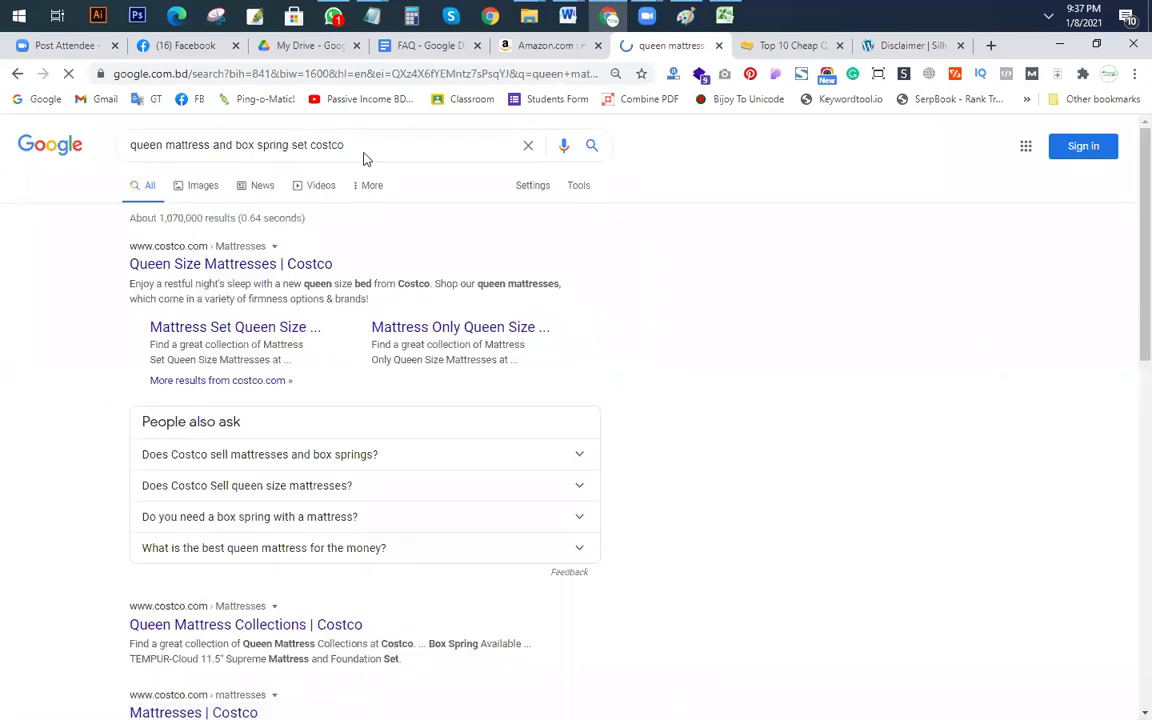
pyautogui.click(325, 140)
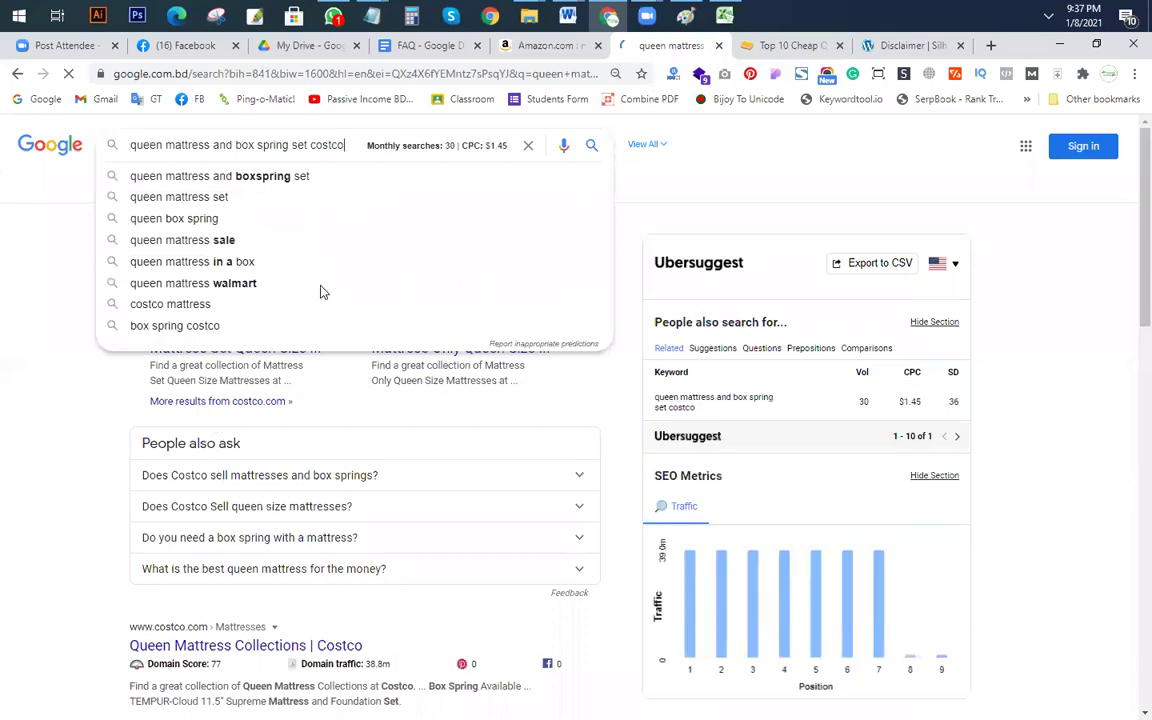
pyautogui.click(132, 148)
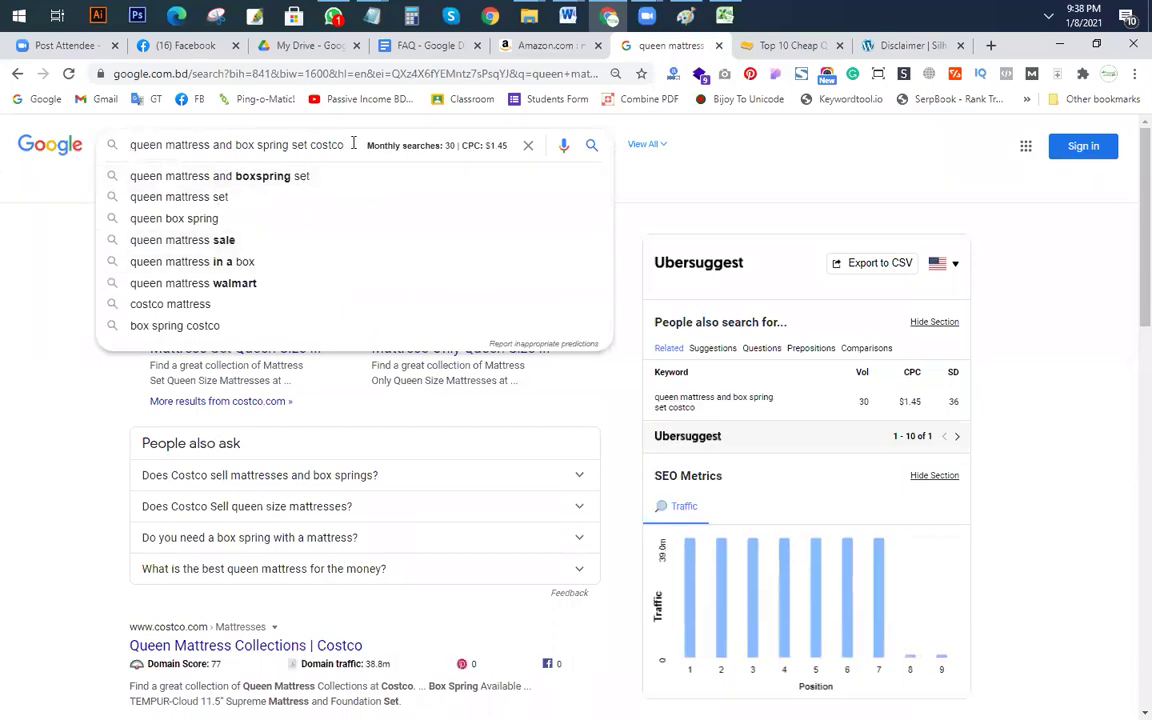
pyautogui.click(89, 292)
pyautogui.scroll(-3, 408, 378)
pyautogui.scroll(3, 408, 378)
# Step: Search 'cheap queen mattress and boxspring sets' and scroll down to the related searches with volumes
pyautogui.tripleClick(338, 145)
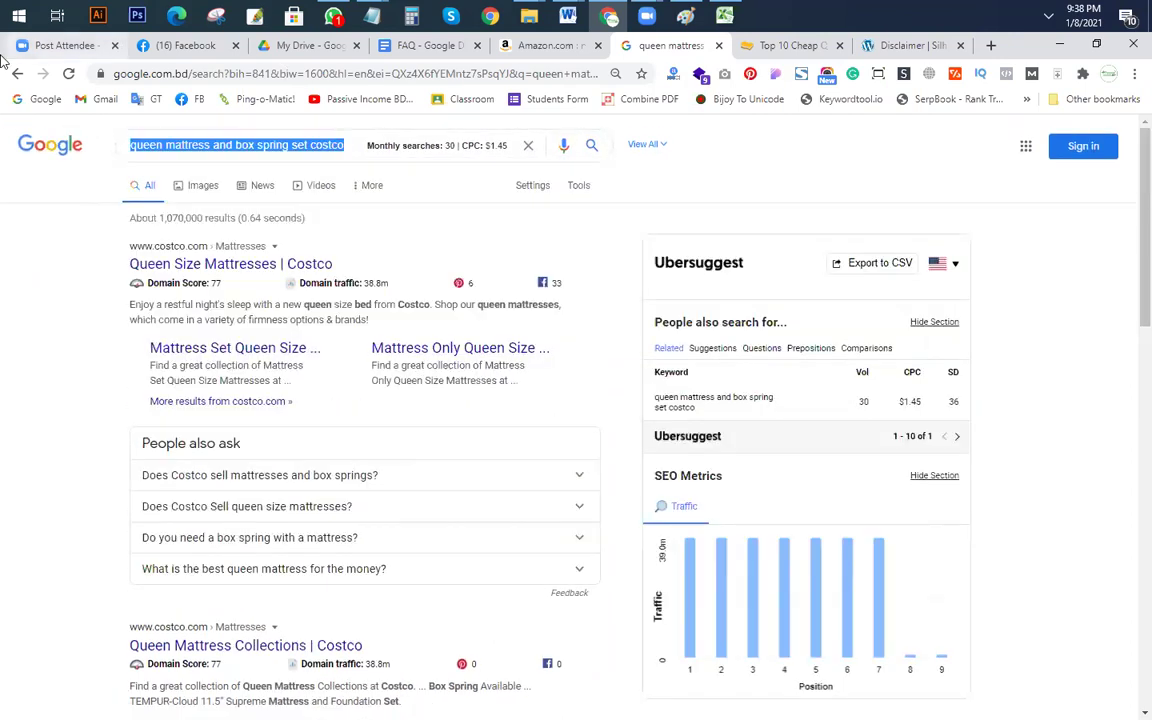
pyautogui.write('cheap queen mattress and boxspring sets')
pyautogui.press('Return')
pyautogui.scroll(-10, 430, 390)
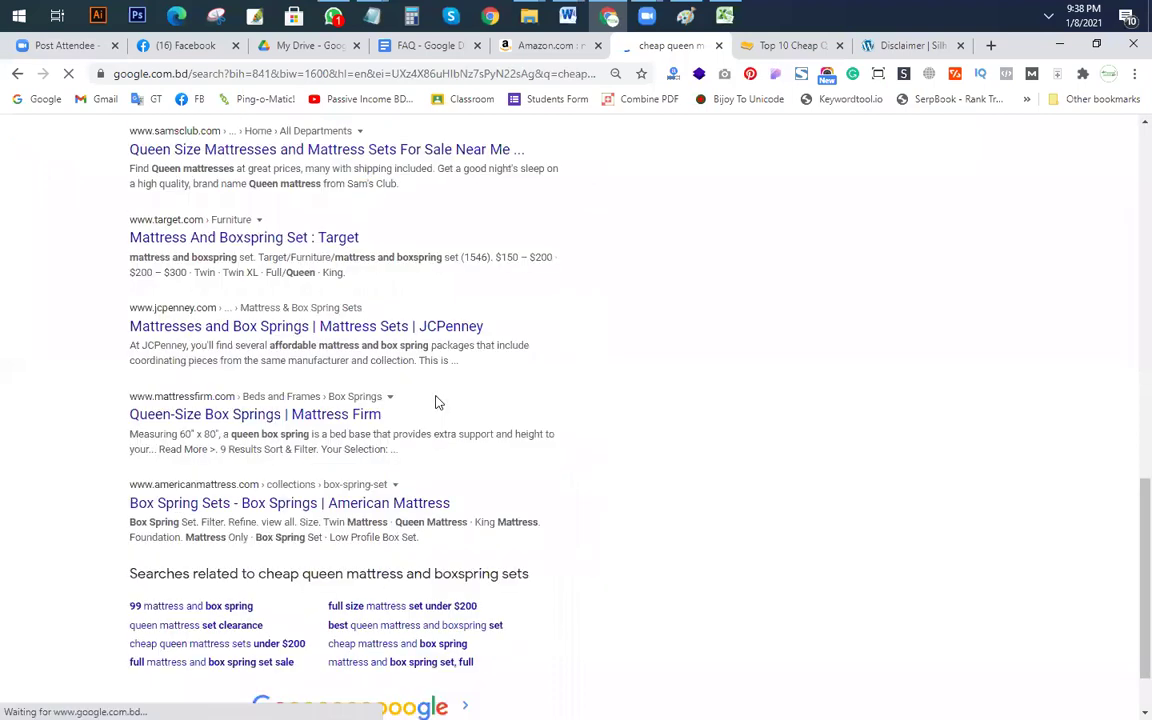
pyautogui.scroll(-1, 435, 402)
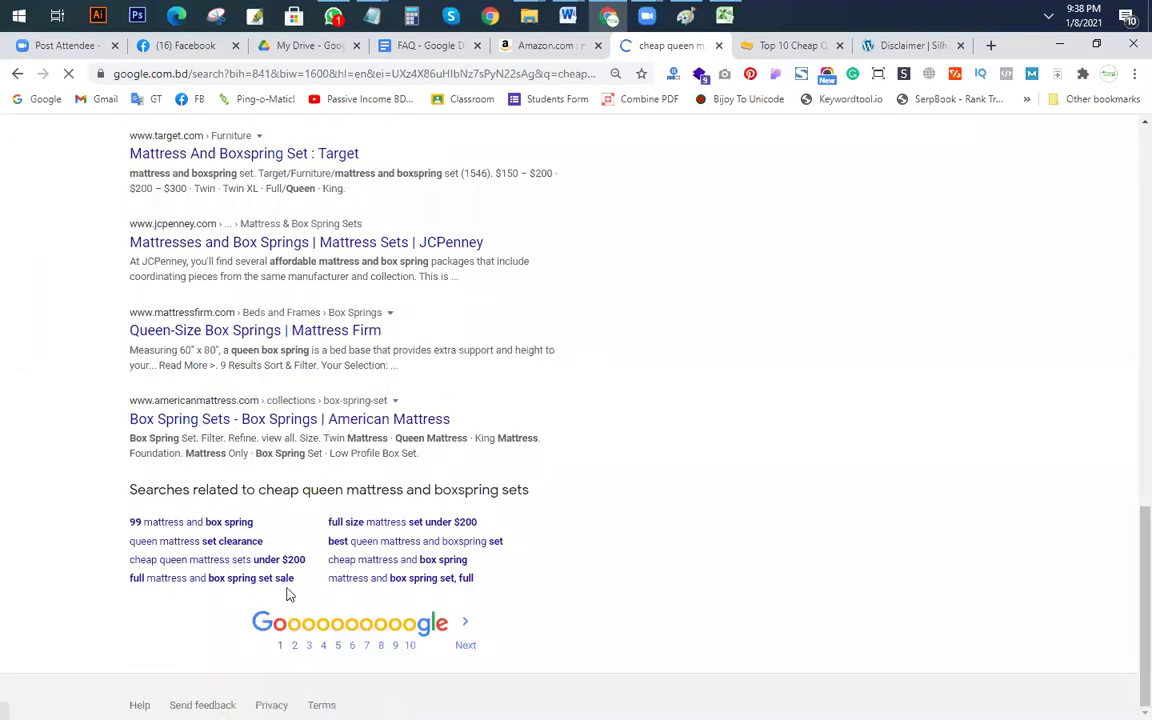
pyautogui.scroll(-3, 368, 586)
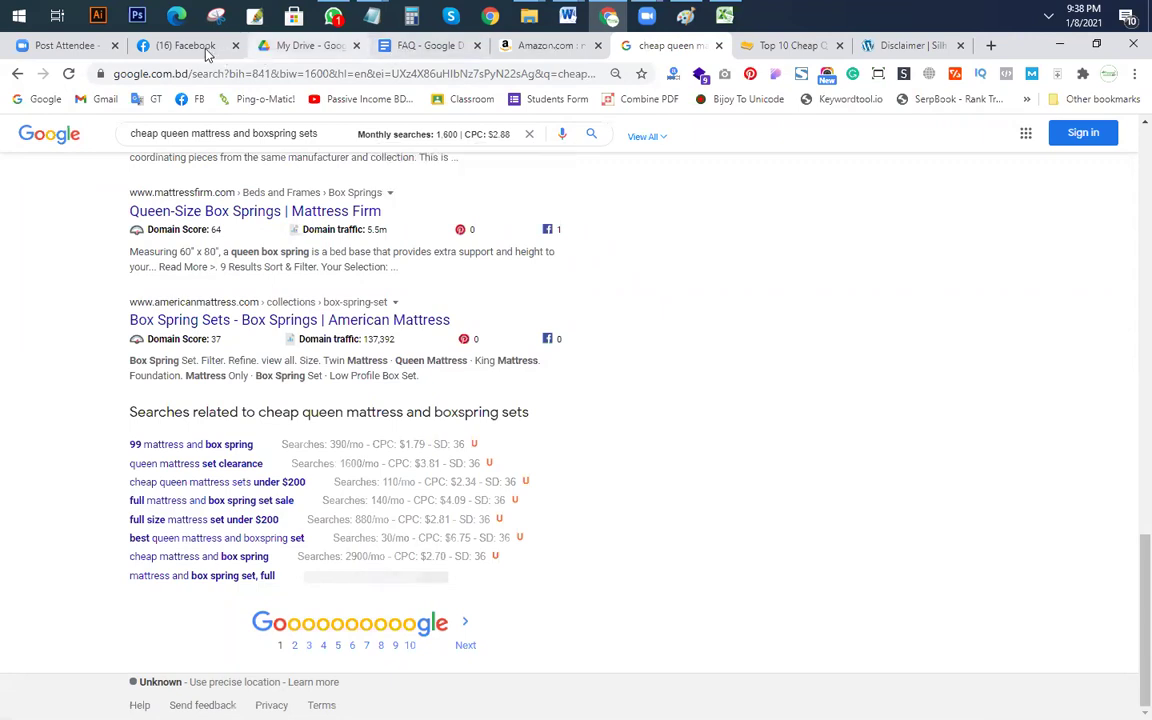
# Step: Glance at the Word meeting notes, then show the Facebook home feed and dismiss its search box
pyautogui.moveTo(567, 15)
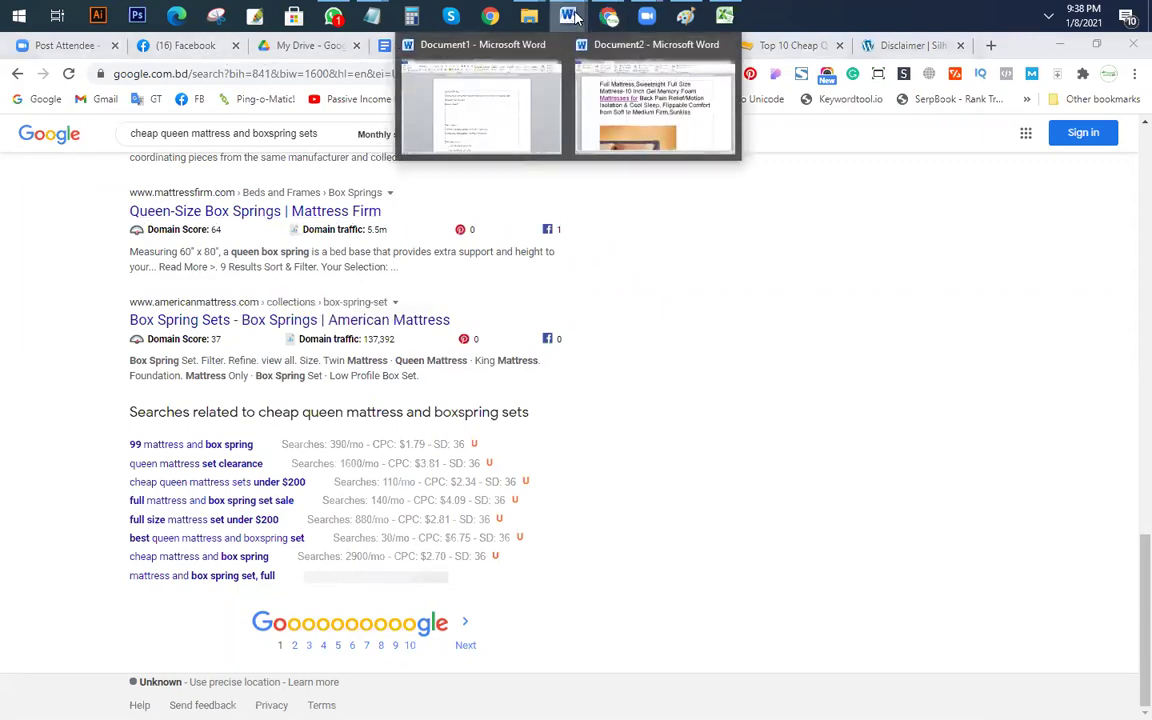
pyautogui.click(507, 123)
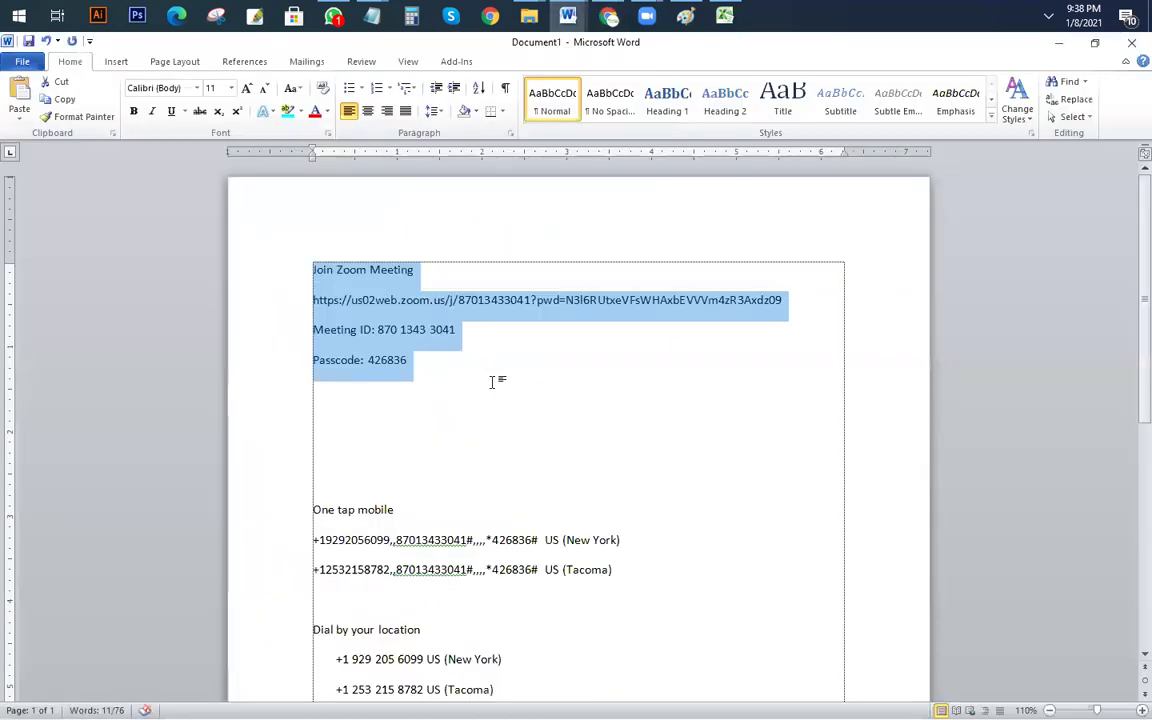
pyautogui.hotkey('alt', 'Tab')
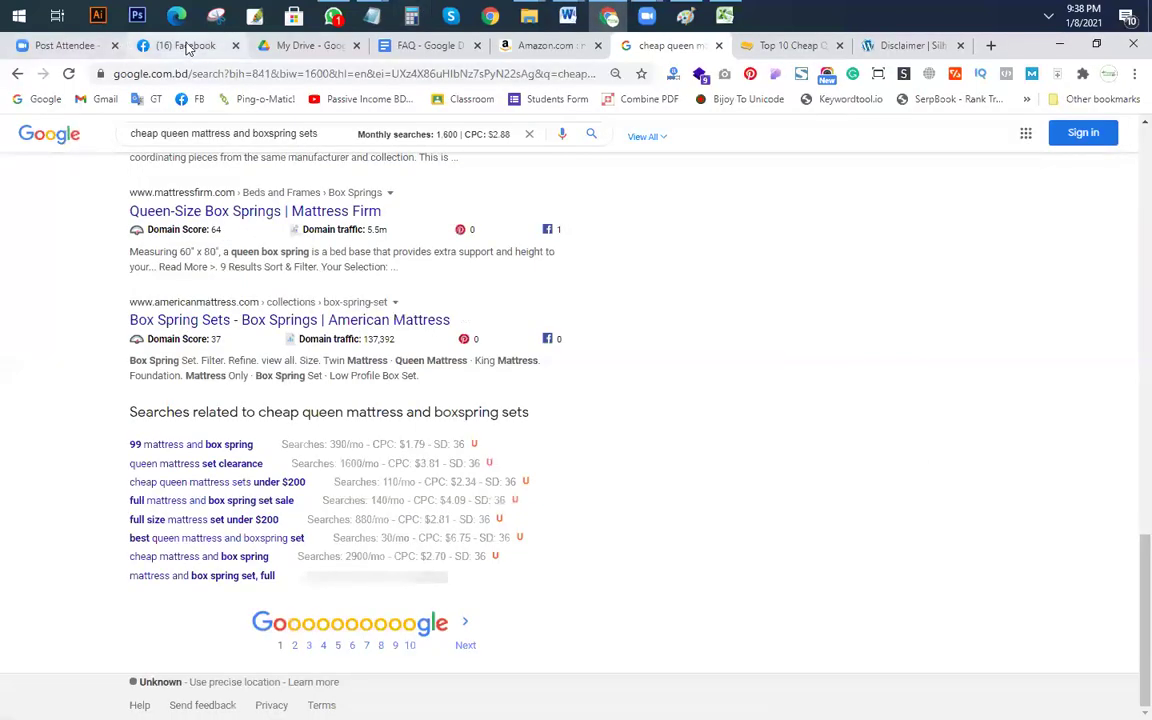
pyautogui.click(186, 46)
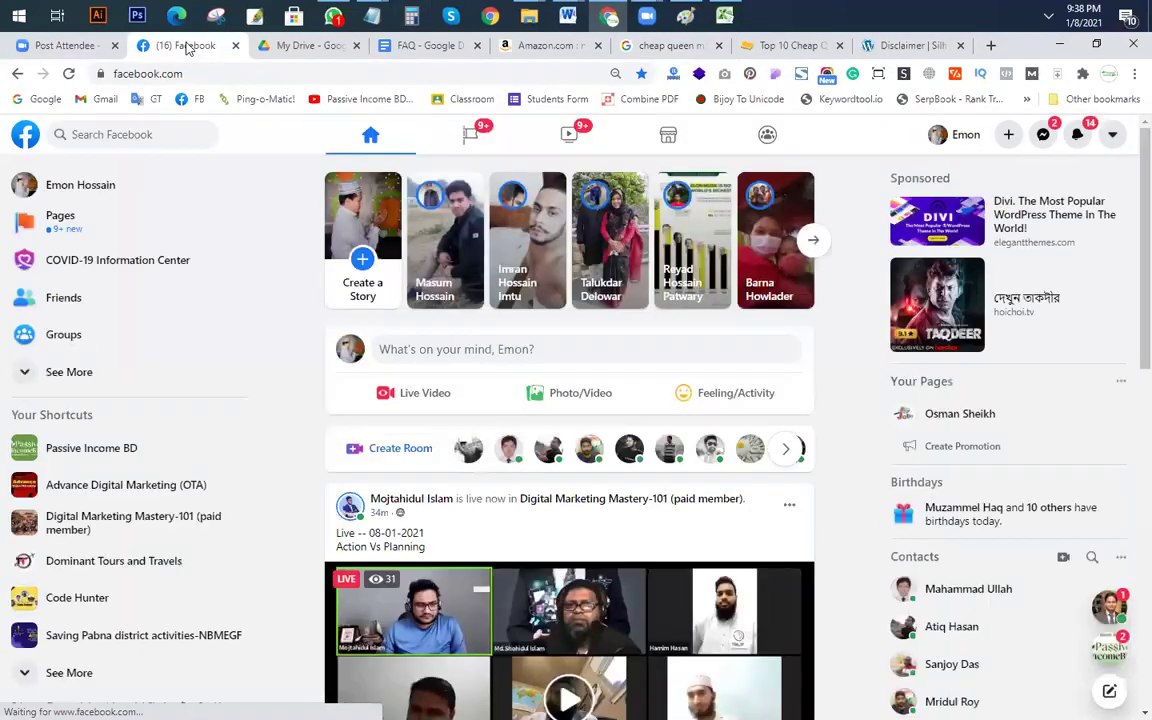
pyautogui.click(98, 134)
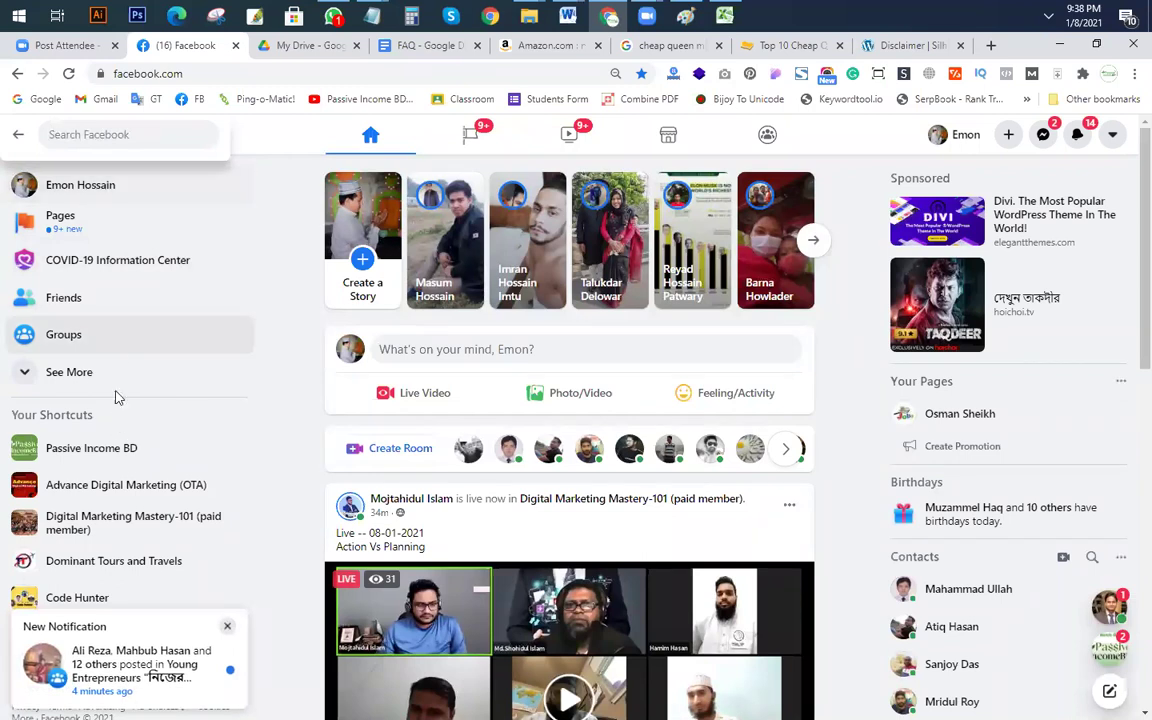
pyautogui.click(110, 140)
pyautogui.press('Escape')
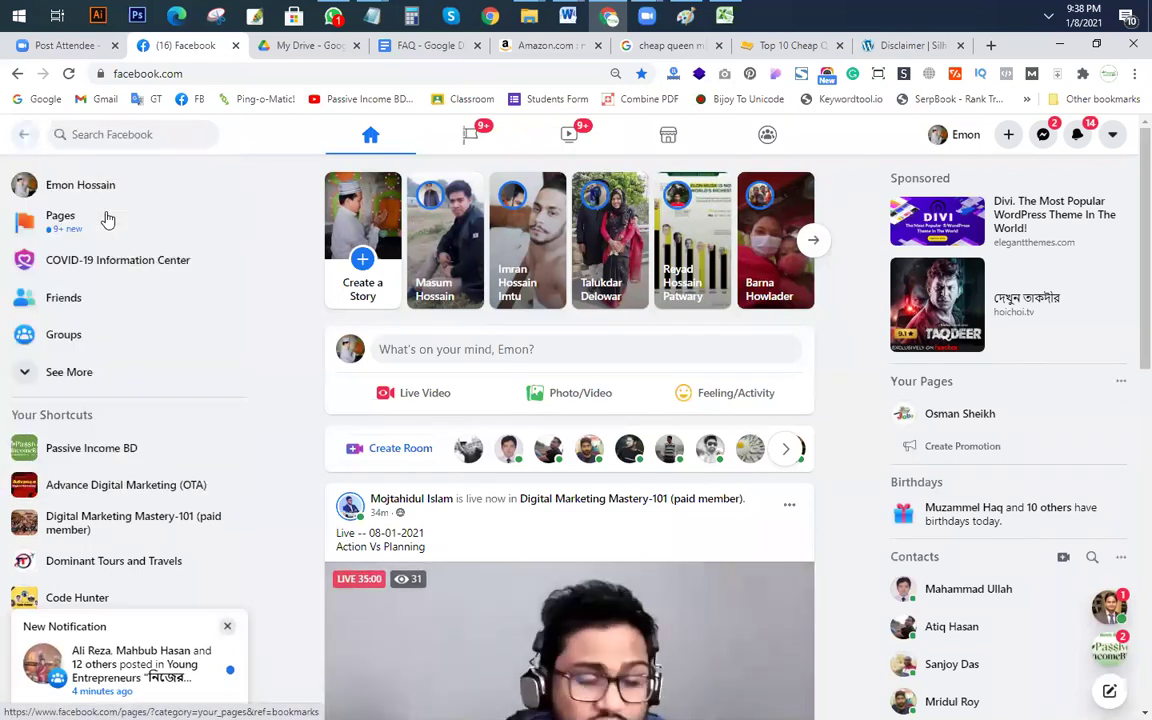
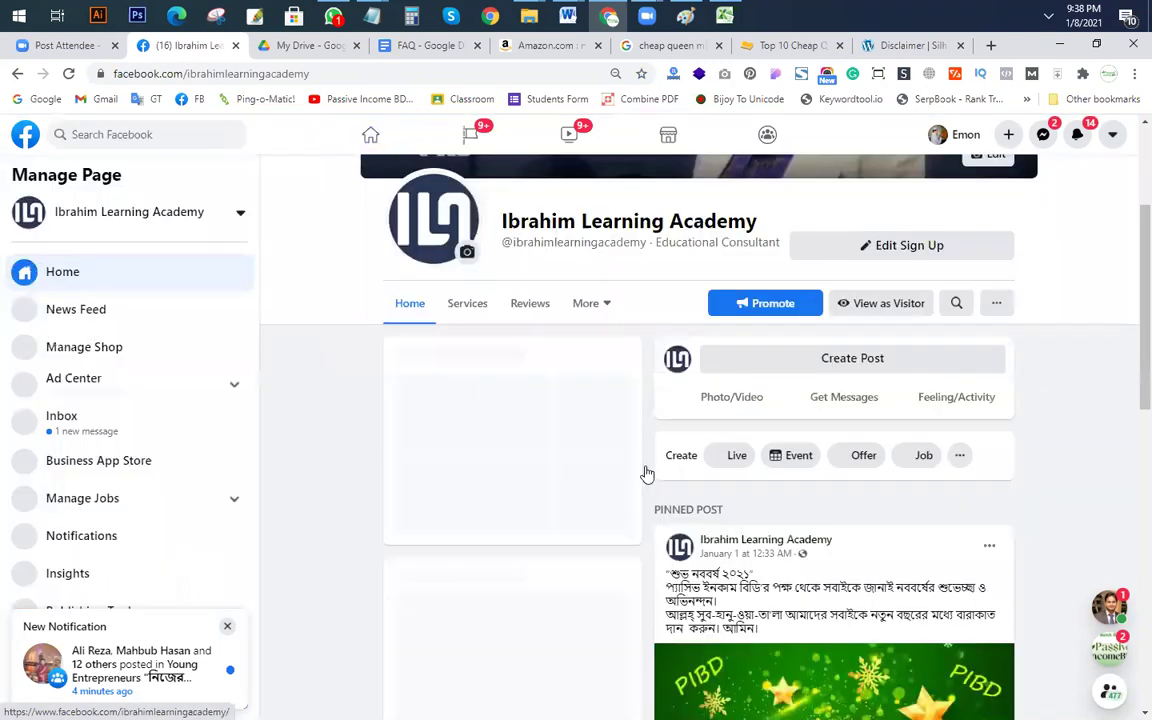
# Step: Find the contact in the page inbox and send them the pasted Zoom invitation with link and passcode
pyautogui.click(110, 415)
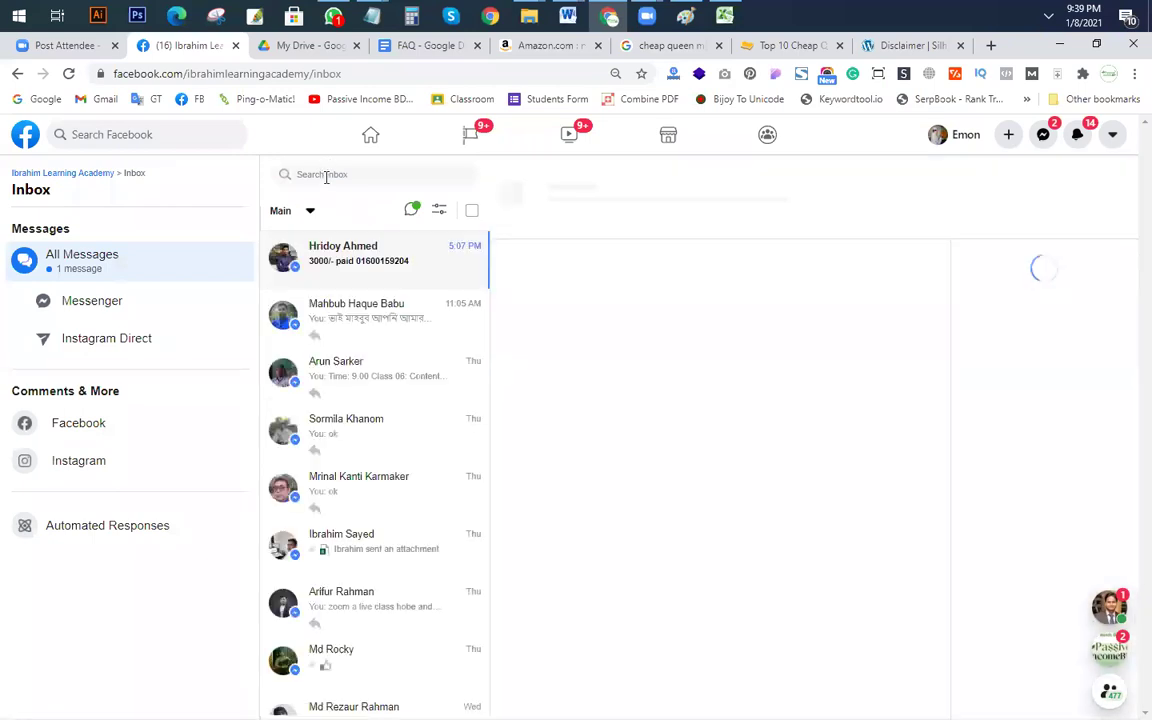
pyautogui.click(326, 177)
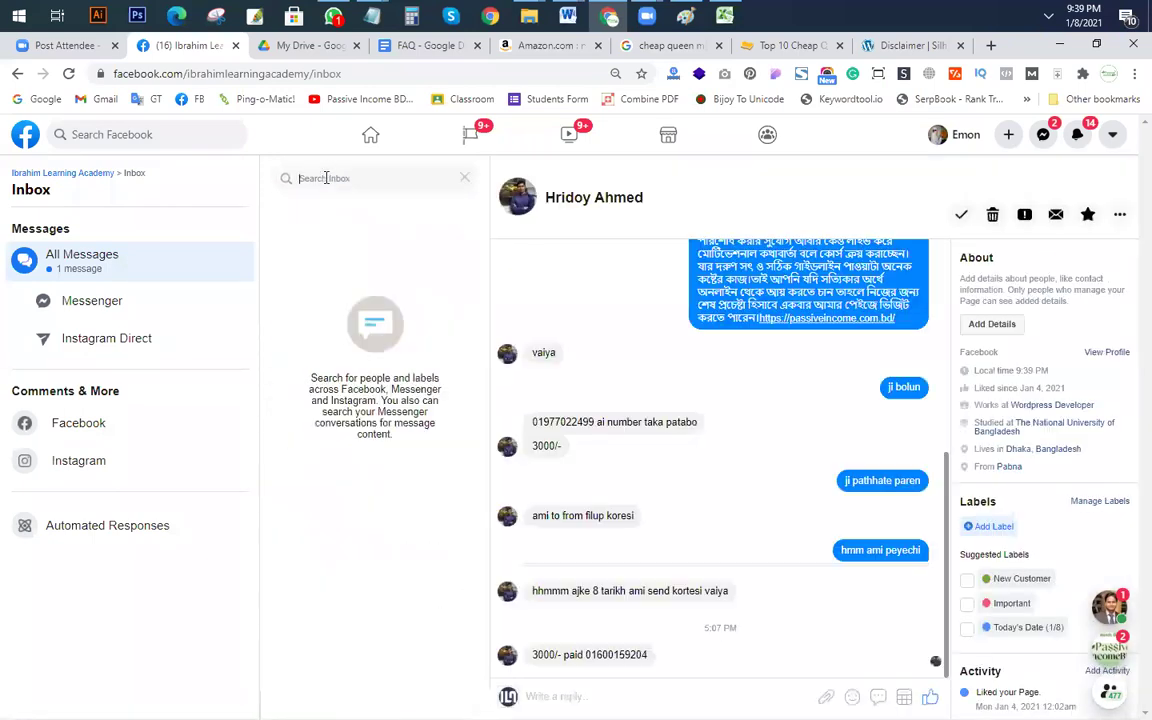
pyautogui.write('arun')
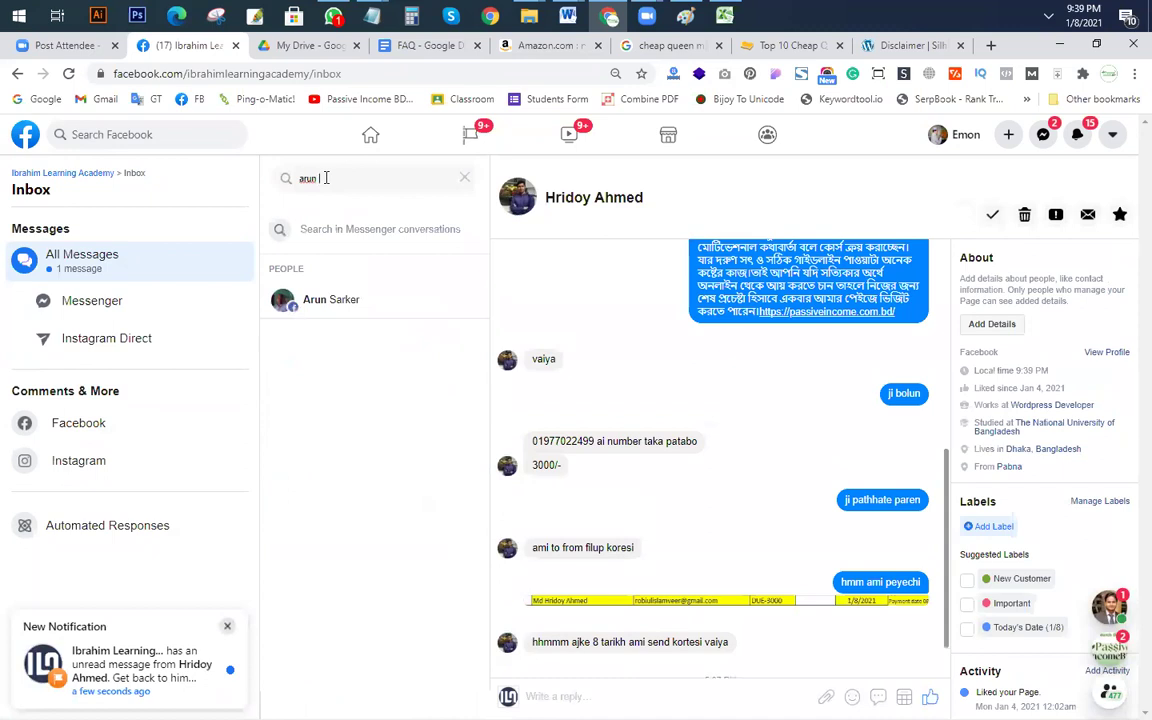
pyautogui.click(336, 306)
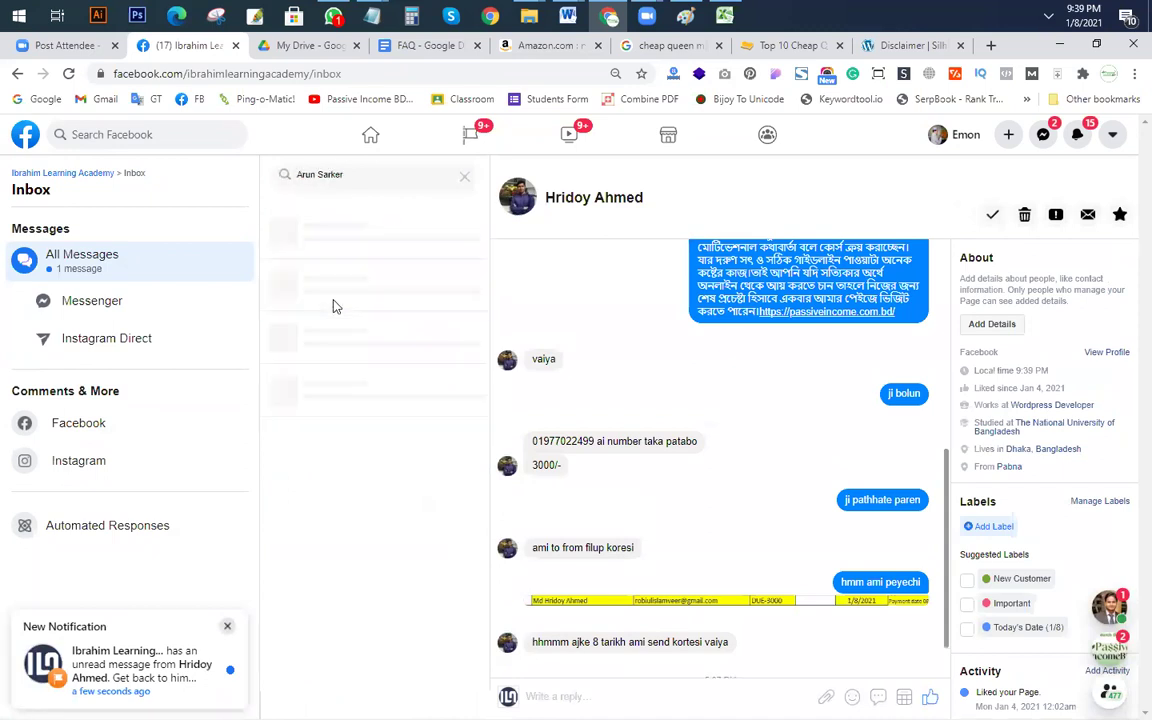
pyautogui.click(316, 260)
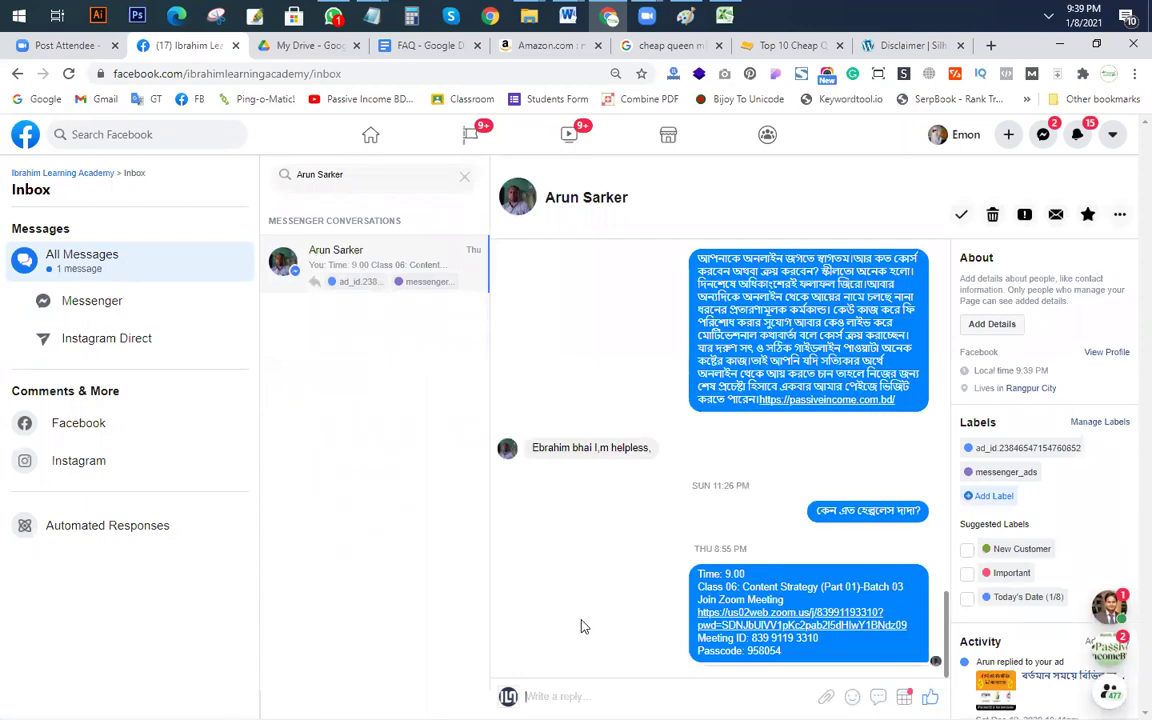
pyautogui.hotkey('ctrl', 'v')
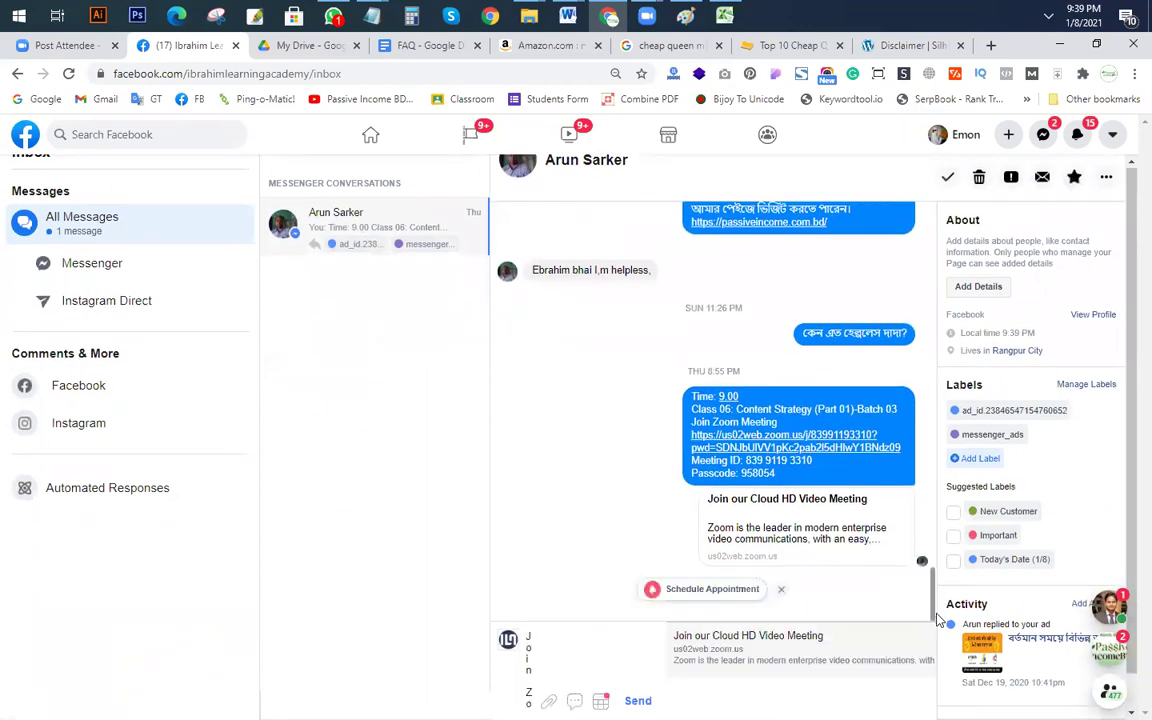
pyautogui.click(638, 700)
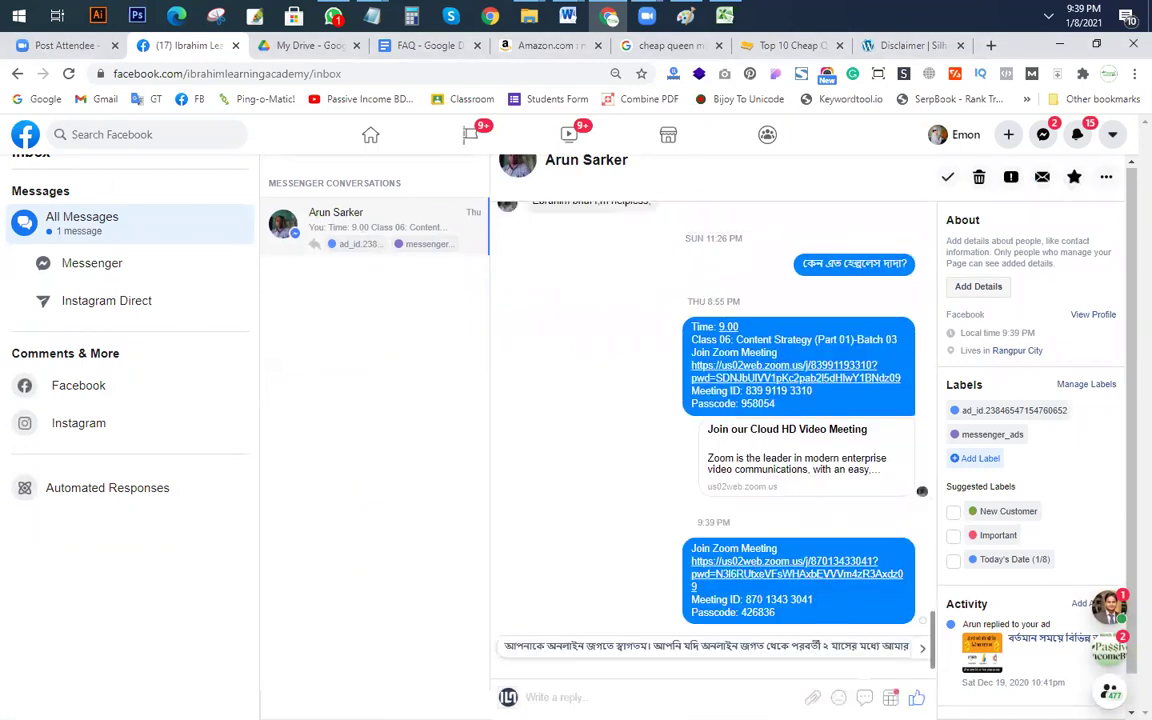
# Step: Close the Top 10 article and Disclaimer tabs in the browser
pyautogui.click(568, 50)
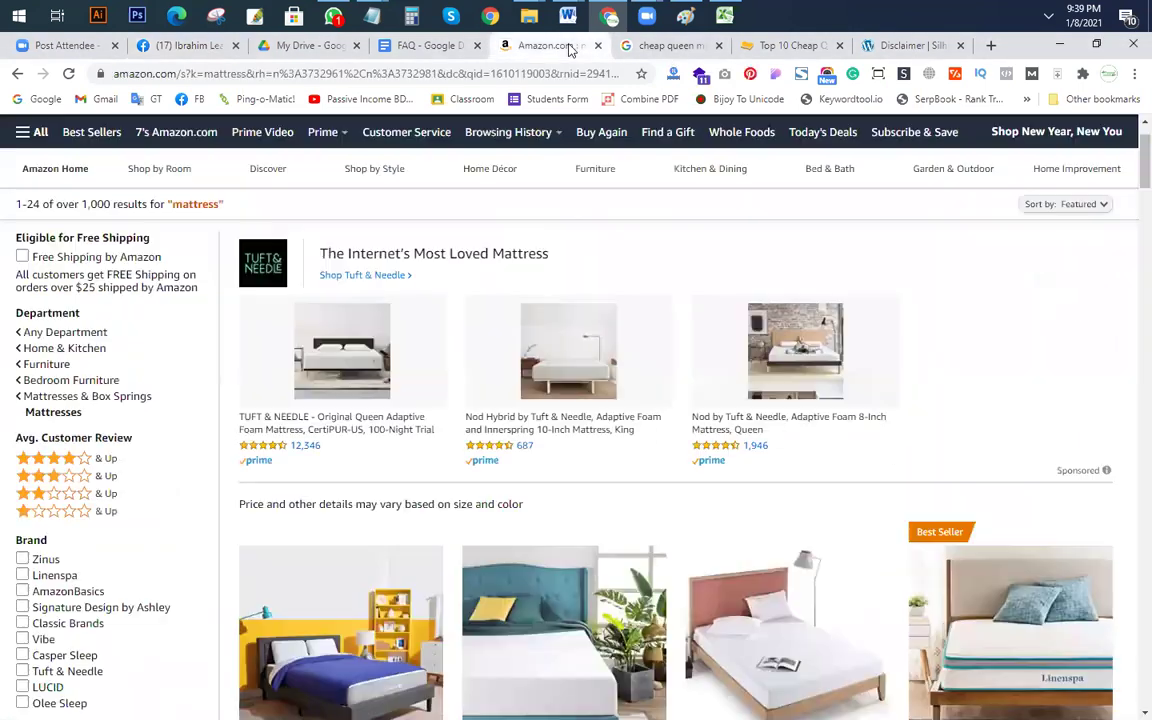
pyautogui.click(886, 47)
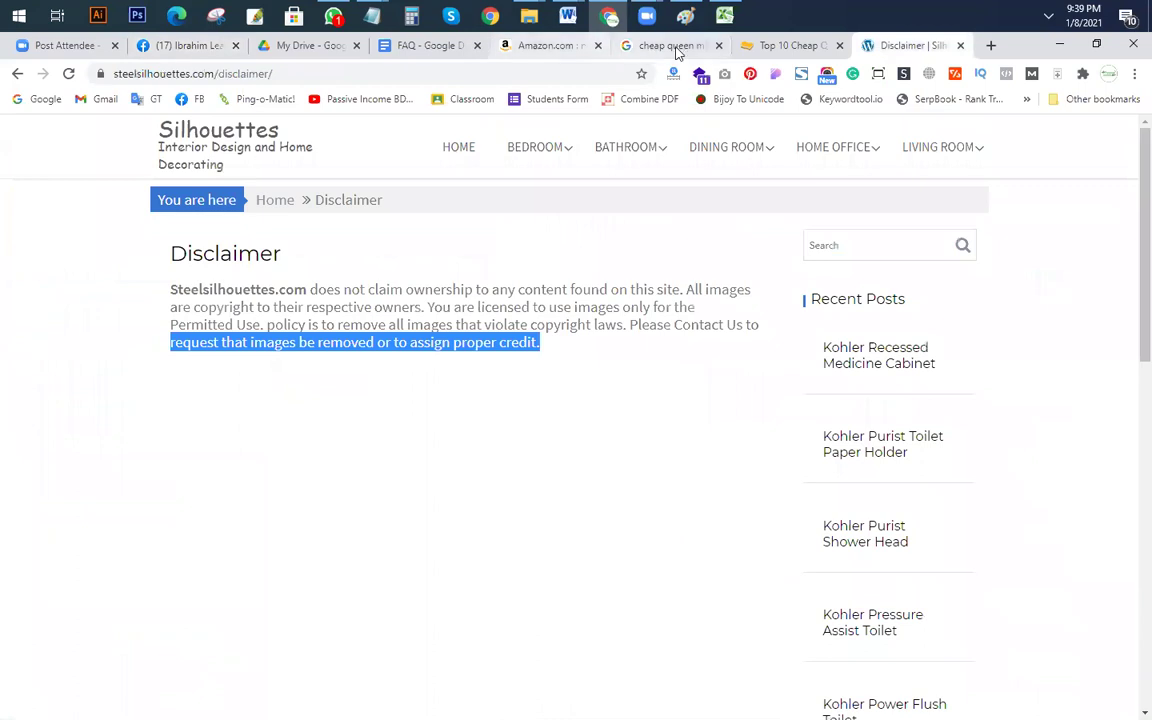
pyautogui.click(838, 45)
pyautogui.hotkey('ctrl', 'w')
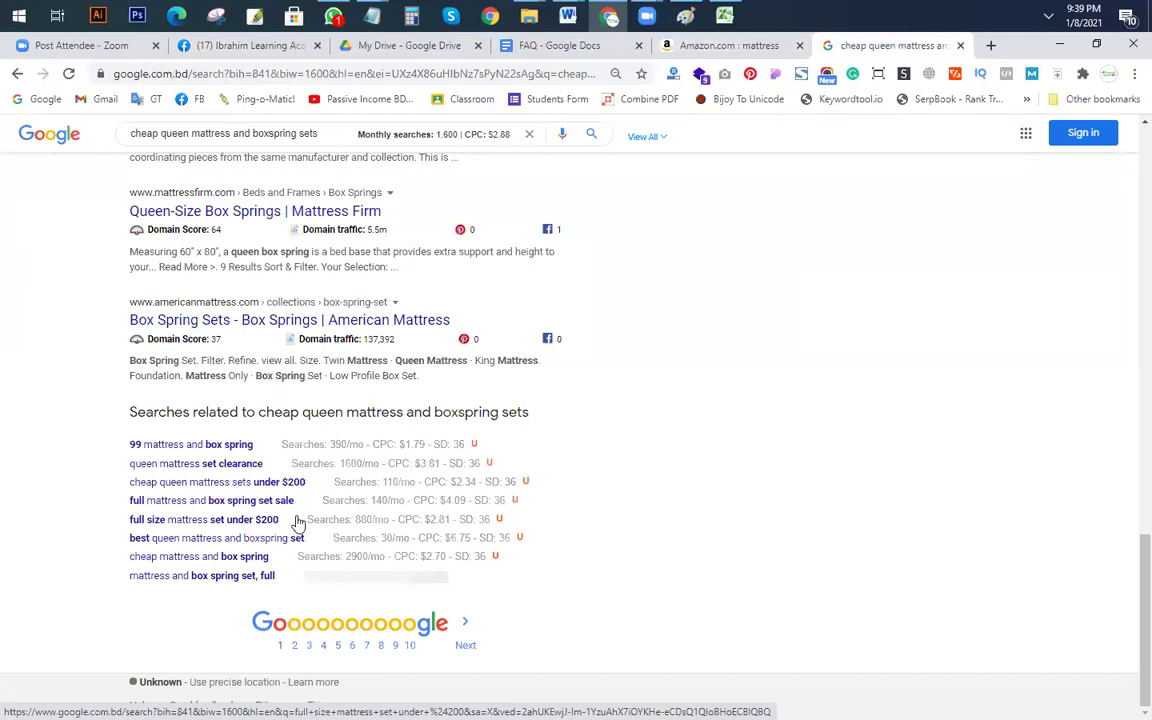
# Step: Search Google for the related keyword 'full mattress and box spring set sale' (140 monthly searches)
pyautogui.moveTo(296, 500); pyautogui.dragTo(141, 507)
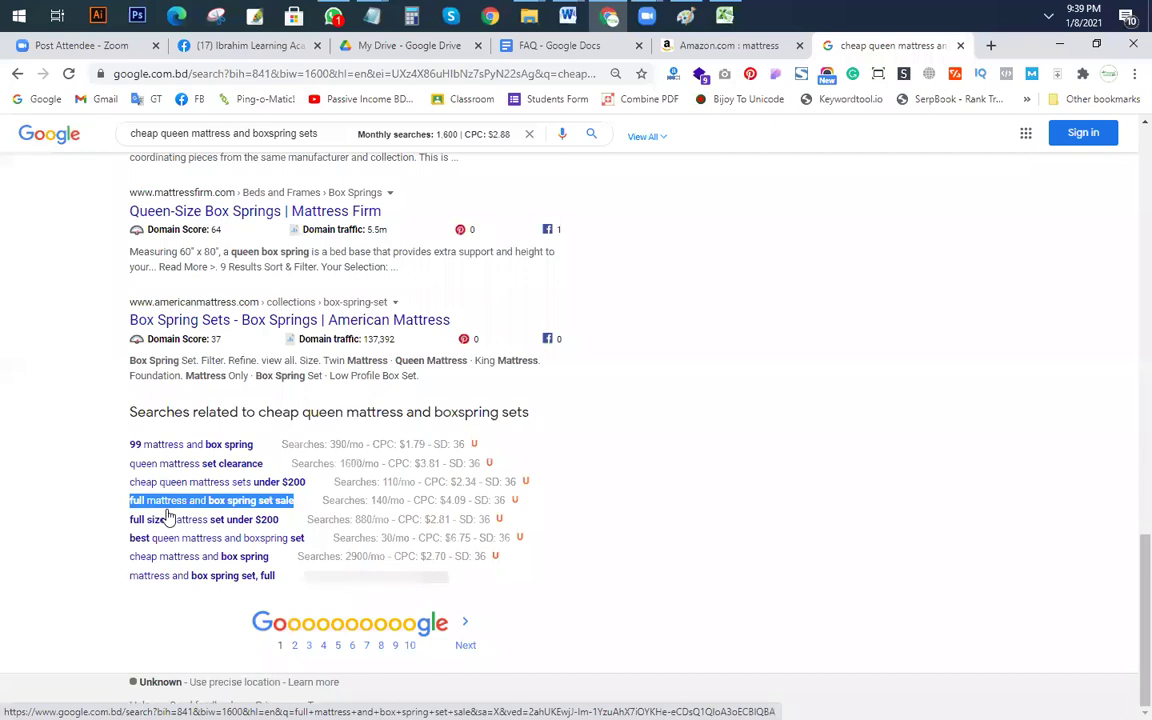
pyautogui.scroll(10, 168, 515)
pyautogui.hotkey('ctrl', '+')
pyautogui.tripleClick(270, 138)
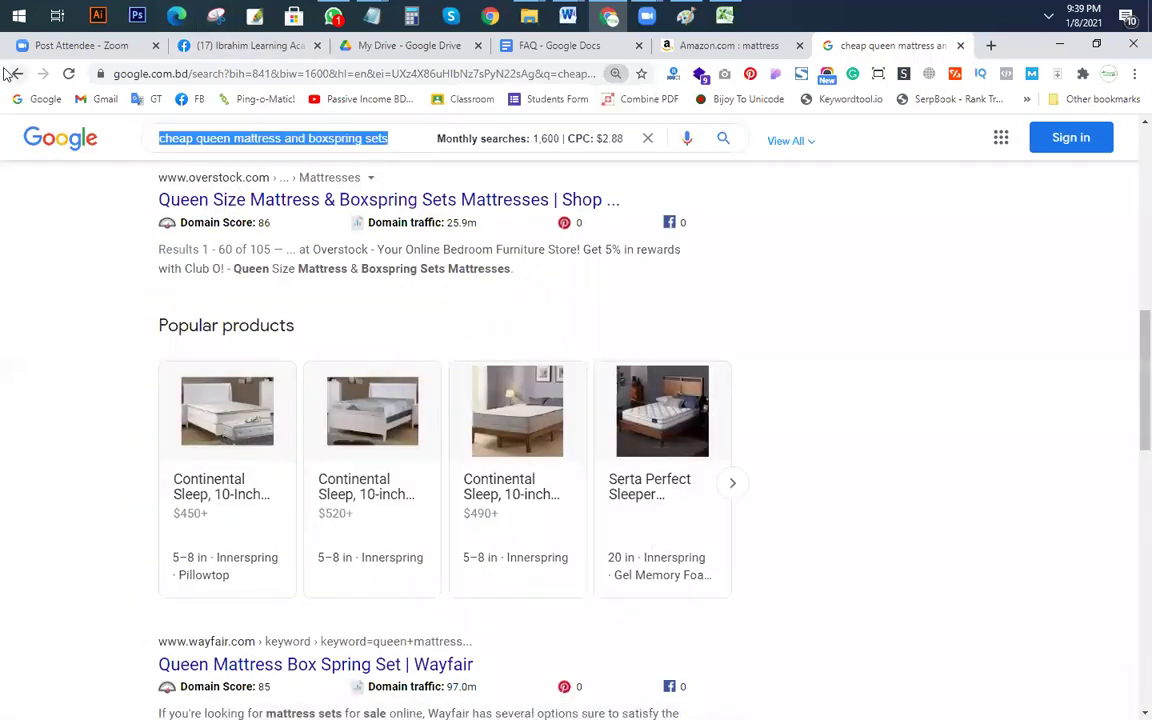
pyautogui.write('full mattress and box spring set sale')
pyautogui.press('Return')
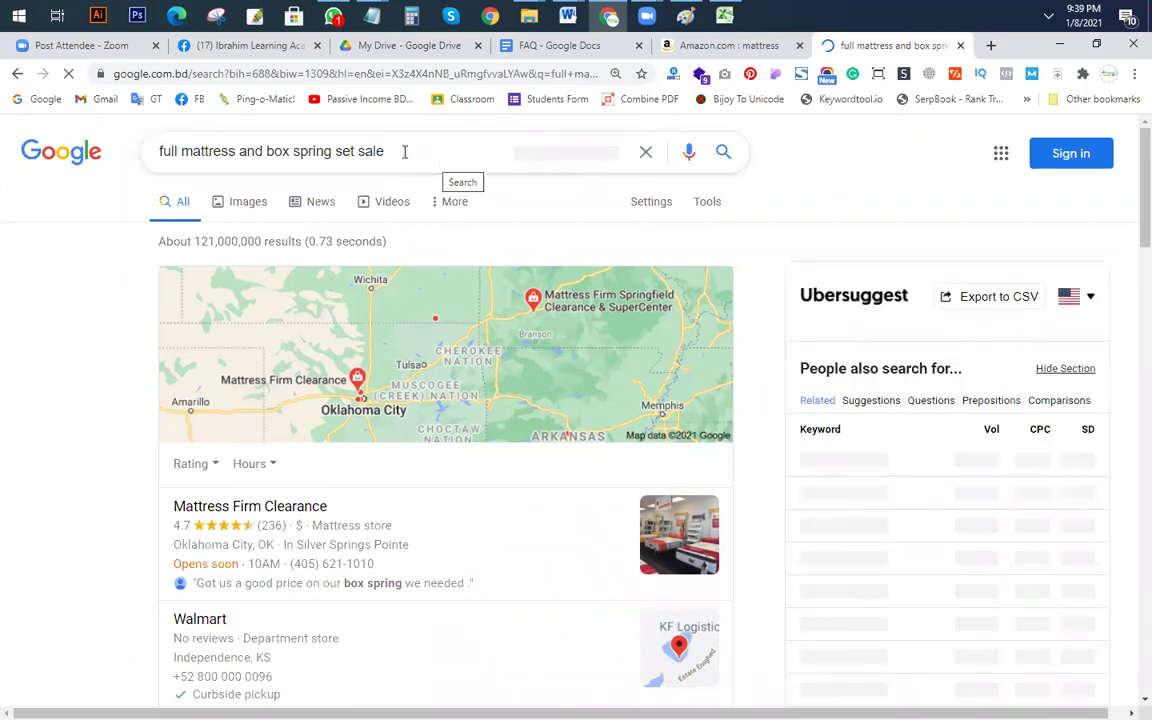
pyautogui.moveTo(404, 151); pyautogui.dragTo(163, 460)
pyautogui.hotkey('ctrl', 'c')
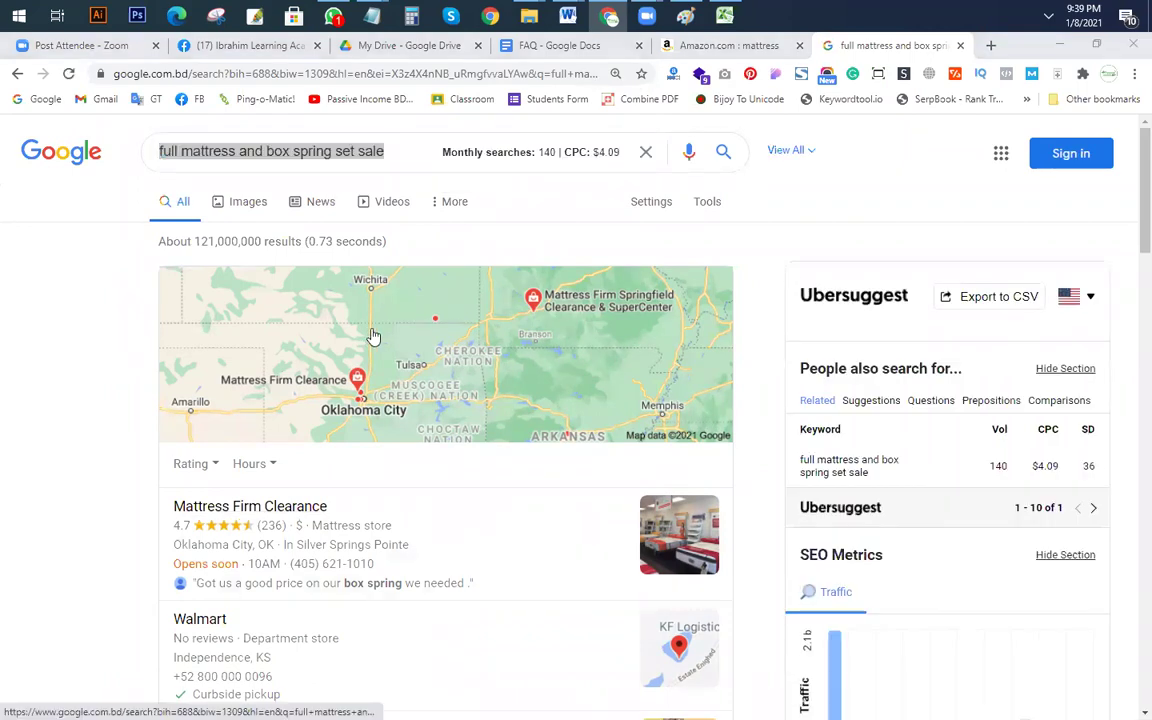
pyautogui.click(724, 14)
# Step: Enter 'full mattress and box spring set sale' in F13 with search volume 140 in H13
pyautogui.click(493, 396)
pyautogui.hotkey('ctrl', 'v')
pyautogui.click(947, 391)
pyautogui.write('140')
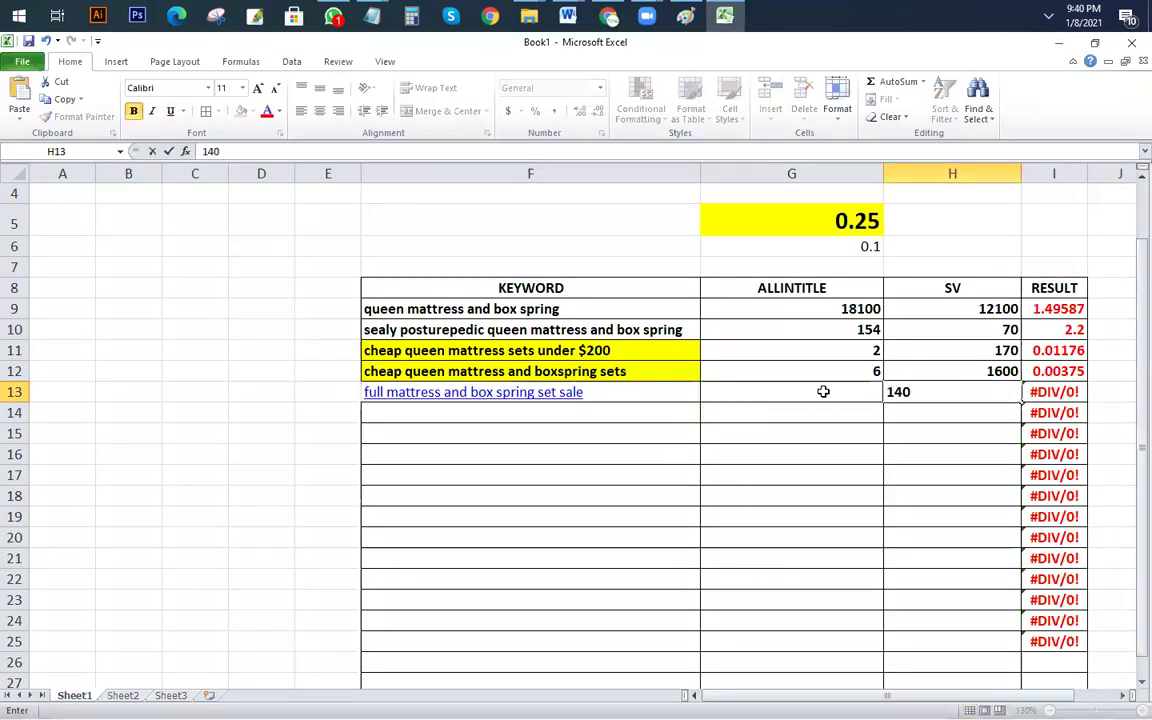
pyautogui.click(823, 391)
# Step: Run an allintitle: search for the keyword and record its count of 4 in G13
pyautogui.hotkey('alt', 'Tab')
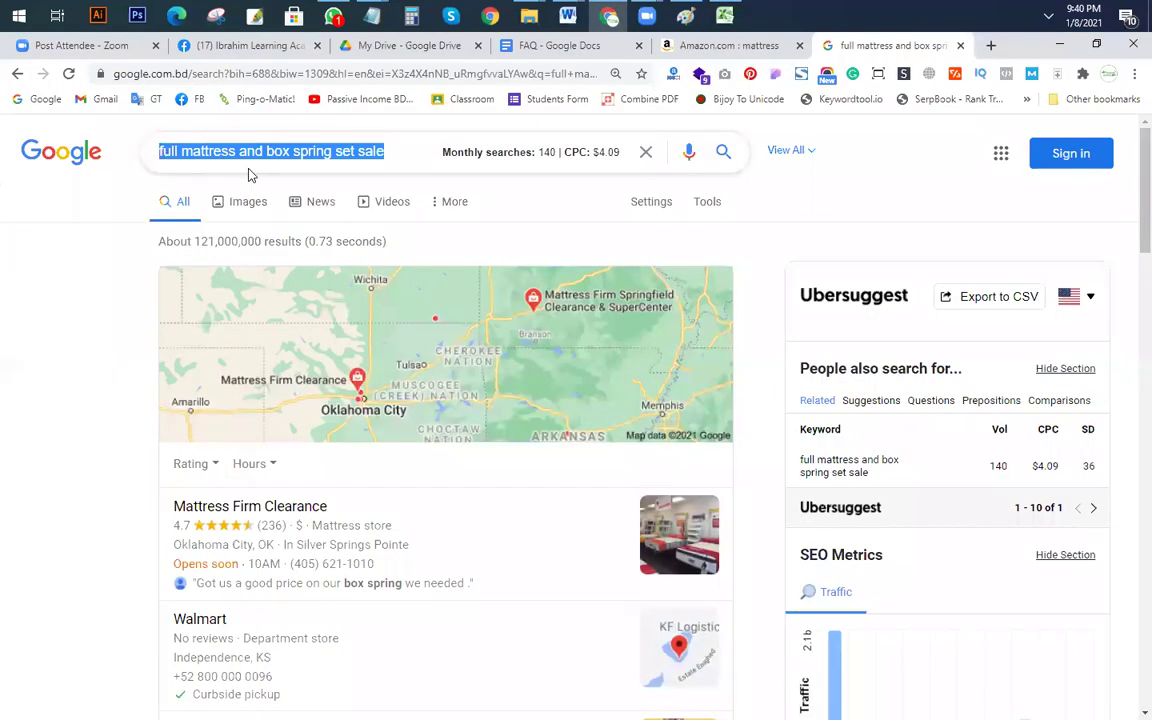
pyautogui.press('Home')
pyautogui.write('allin')
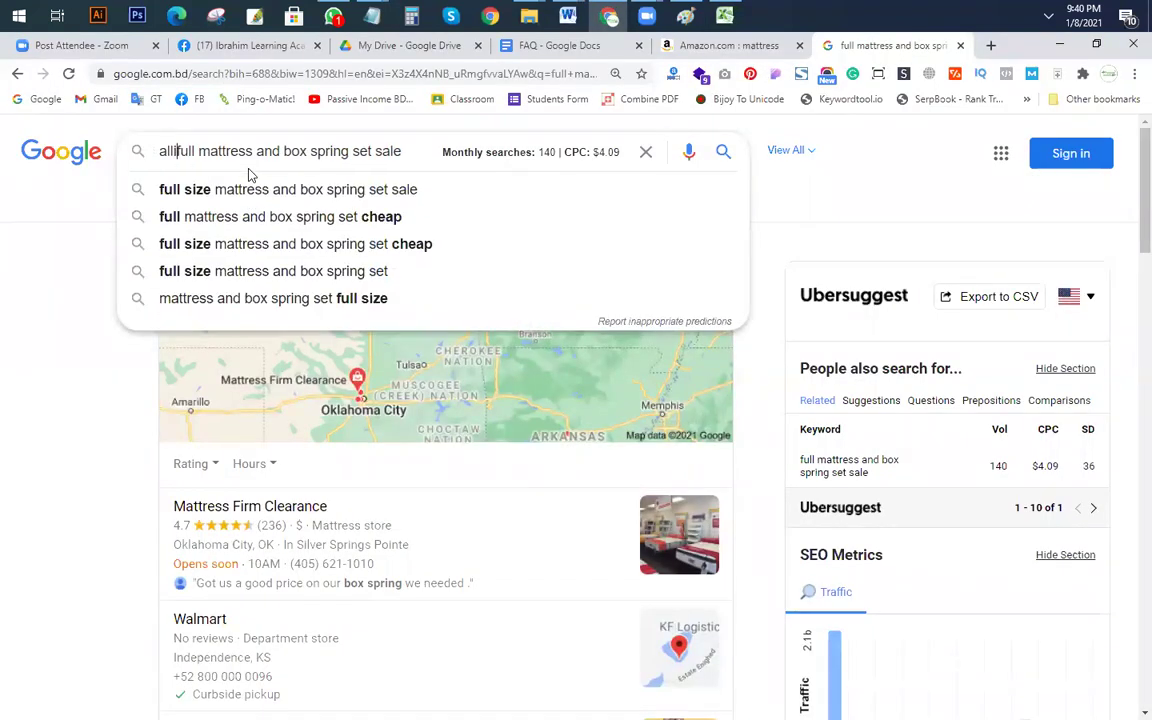
pyautogui.write('title:')
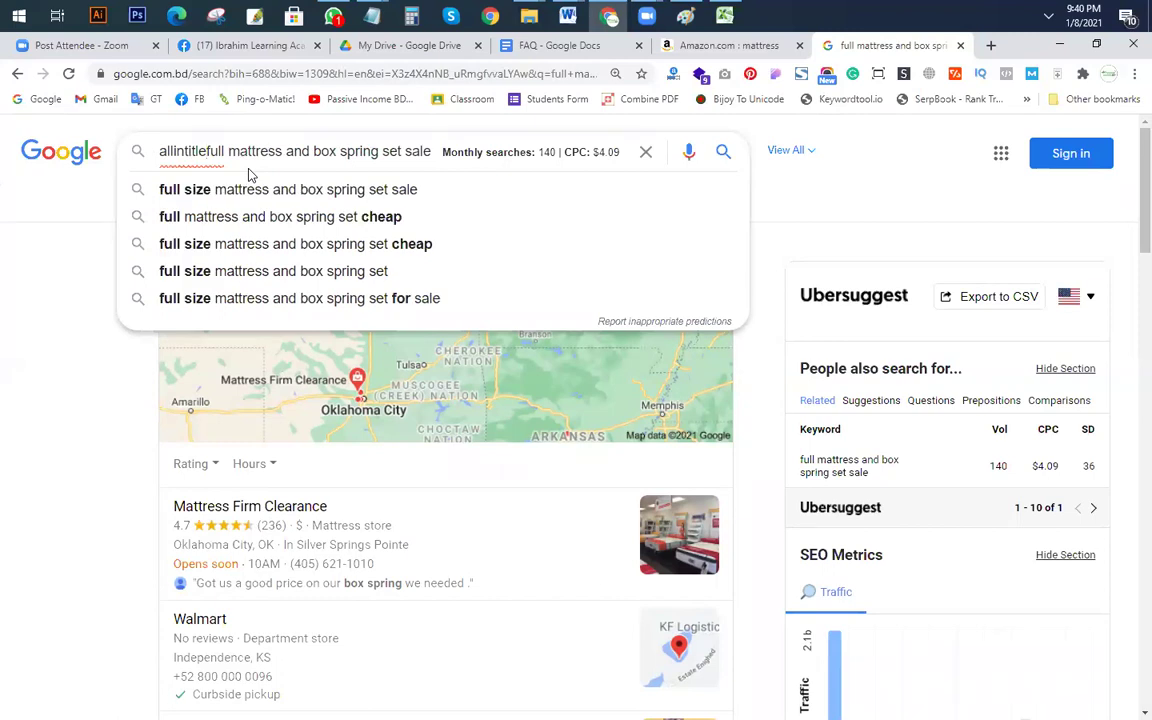
pyautogui.press('Return')
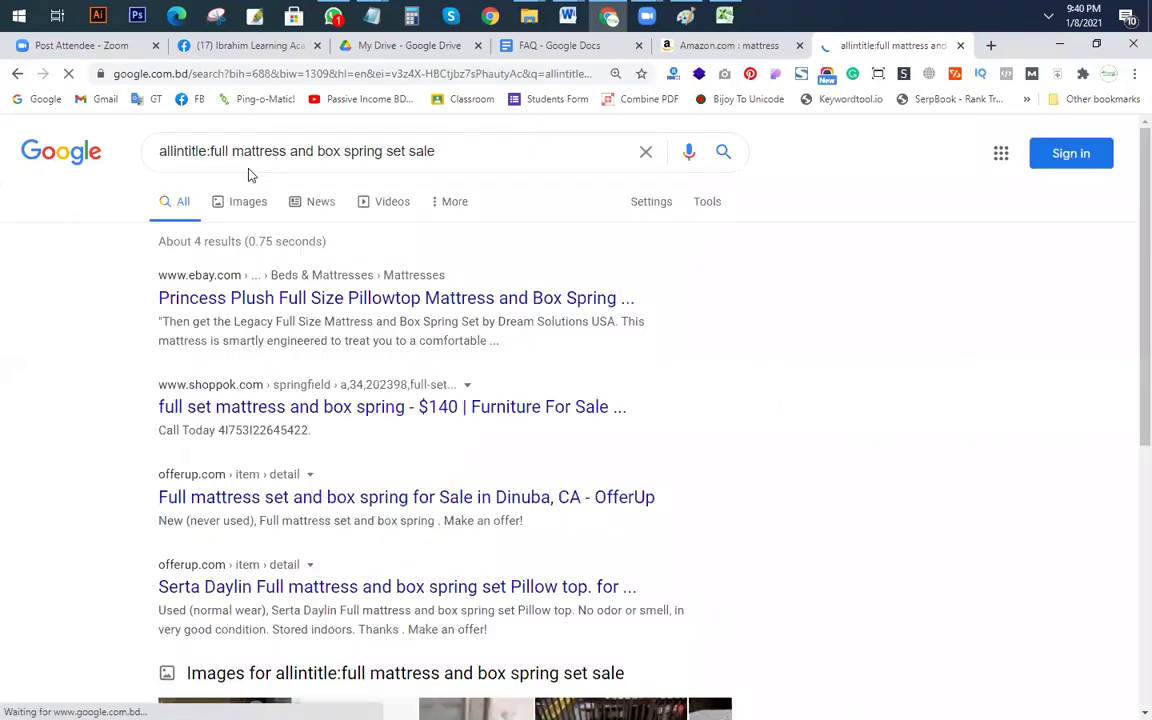
pyautogui.hotkey('alt', 'Tab')
pyautogui.write('4')
pyautogui.press('Return')
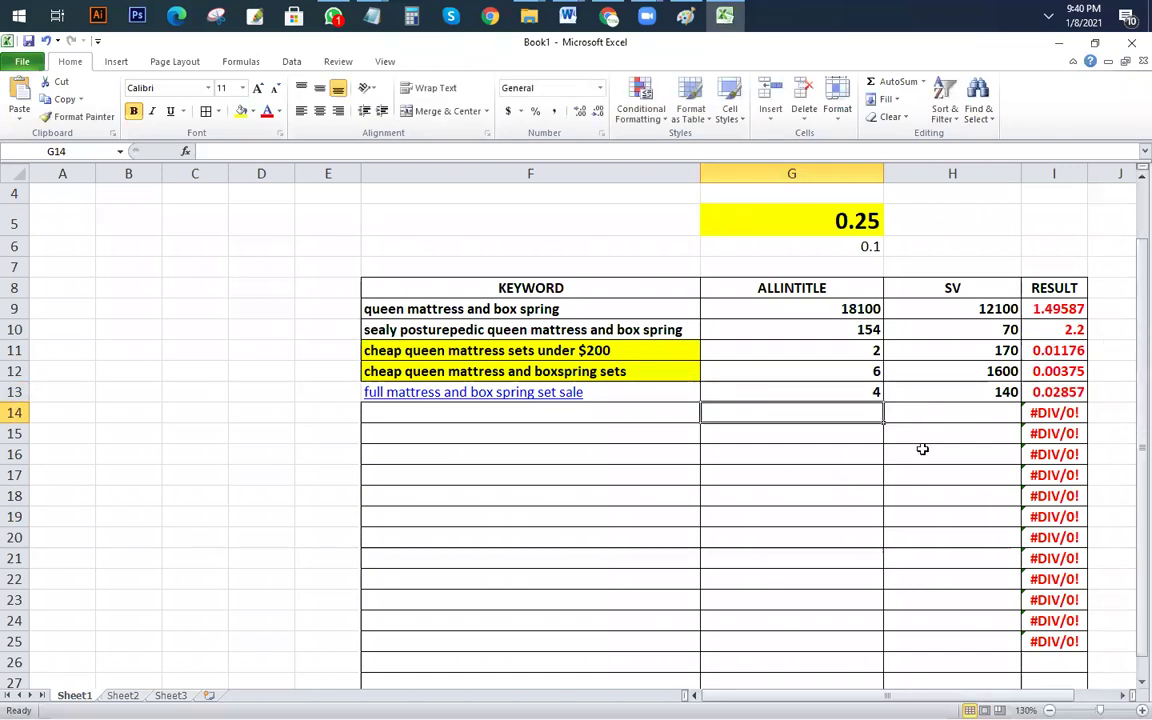
pyautogui.hotkey('alt', 'Tab')
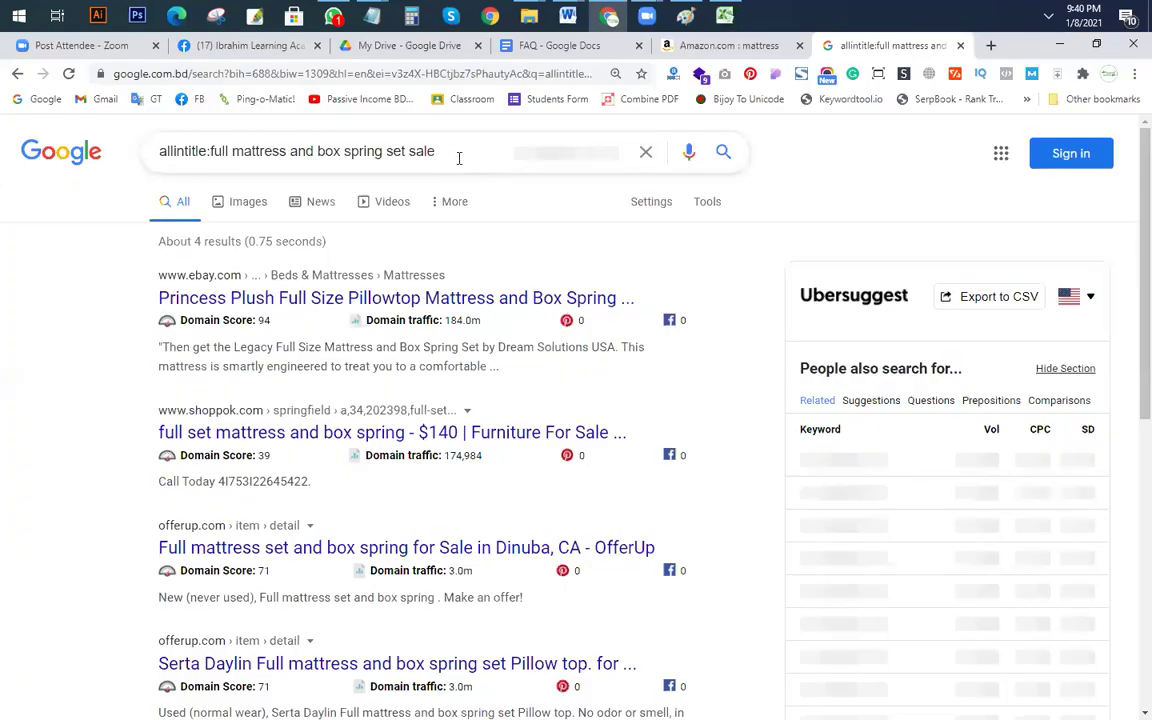
# Step: Rework the query using autocomplete suggestions and search 'full mattress and box spring set'
pyautogui.click(446, 154)
pyautogui.doubleClick(167, 151)
pyautogui.press('BackSpace')
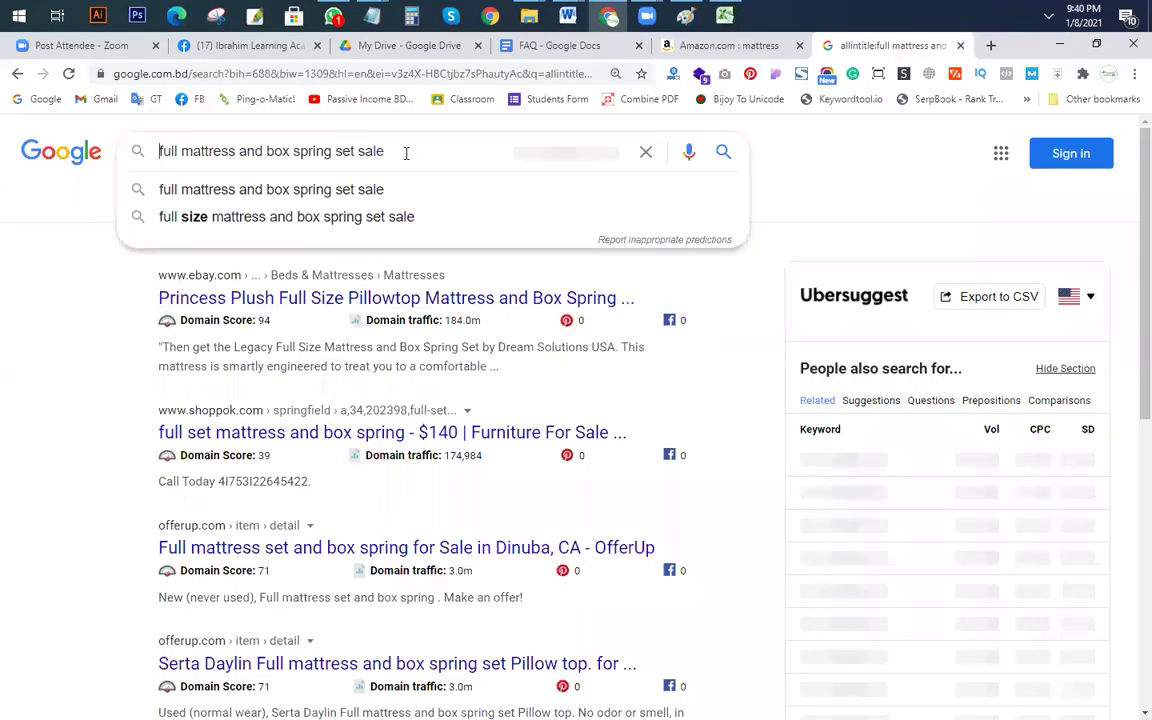
pyautogui.click(406, 153)
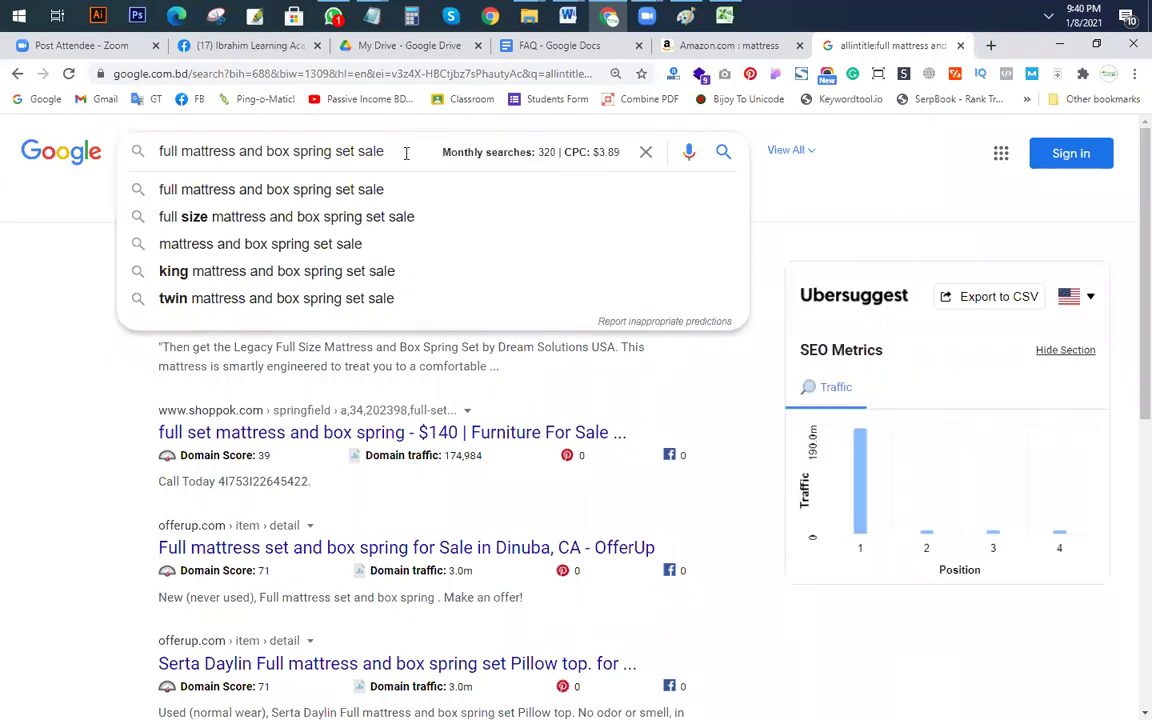
pyautogui.write('a')
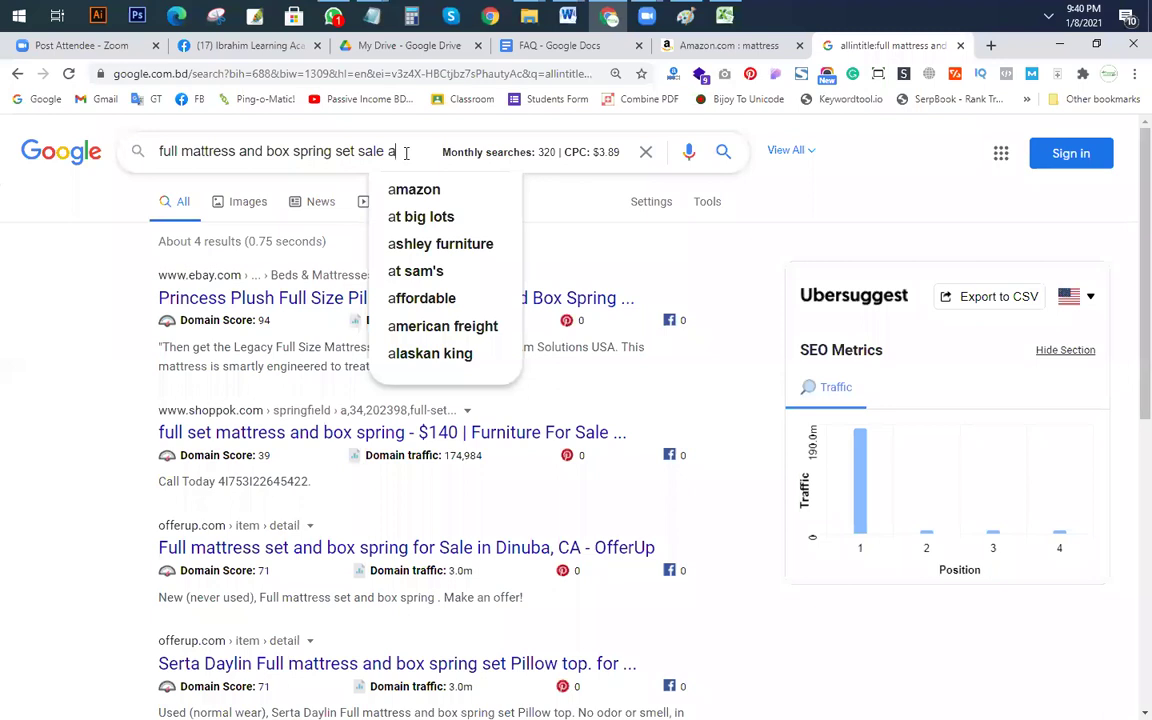
pyautogui.click(425, 299)
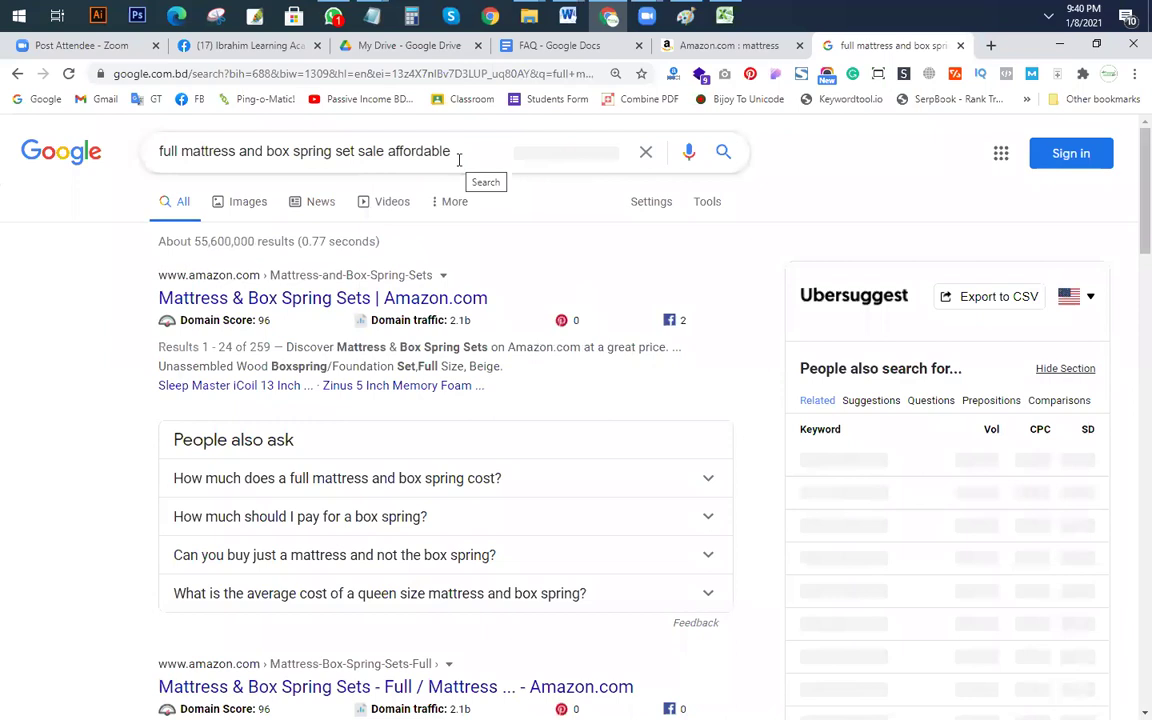
pyautogui.moveTo(460, 151); pyautogui.dragTo(389, 151)
pyautogui.write('b')
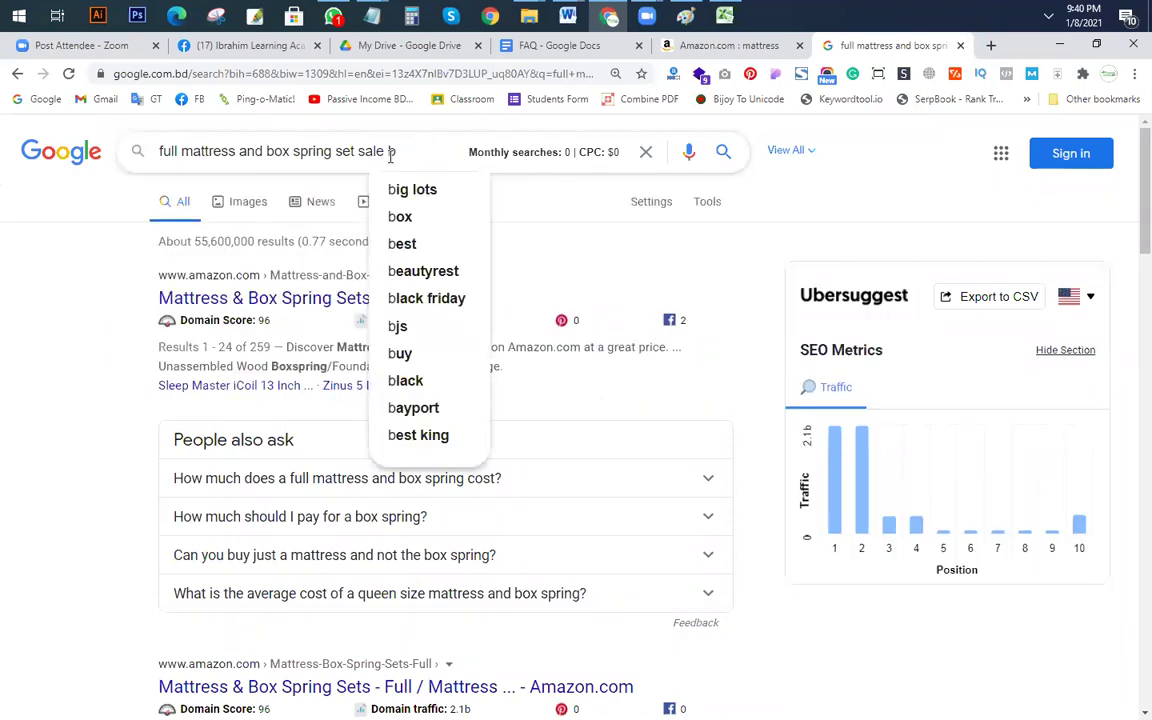
pyautogui.click(403, 216)
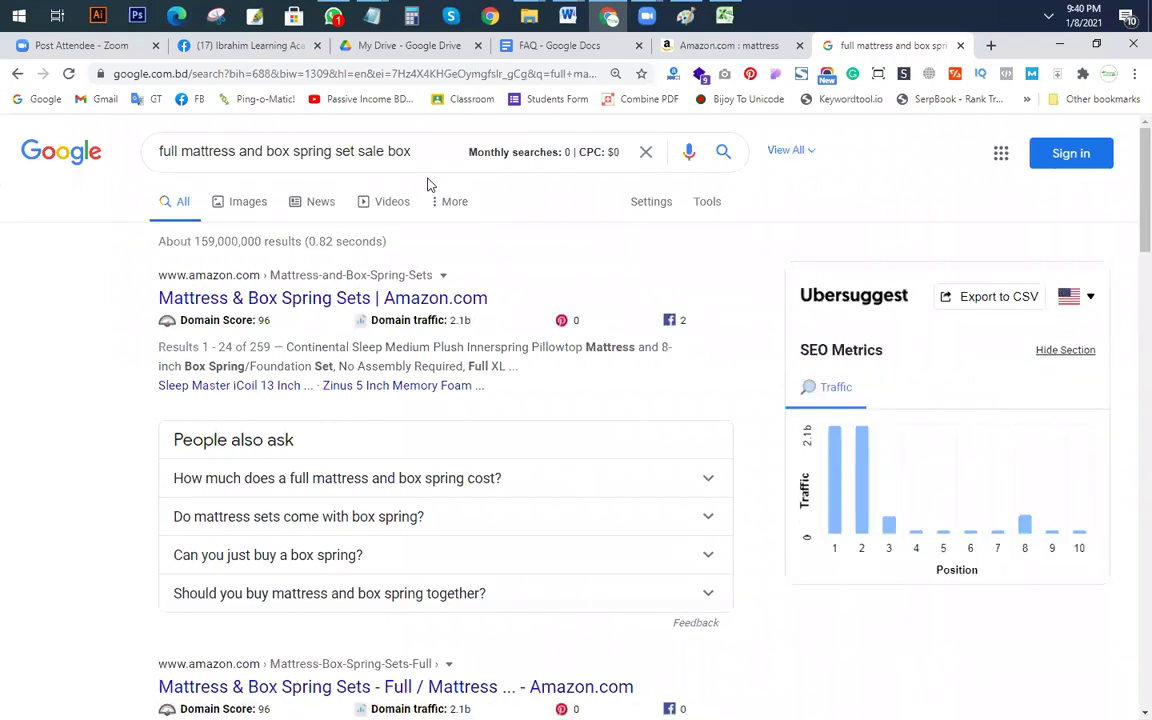
pyautogui.moveTo(338, 151); pyautogui.dragTo(411, 147)
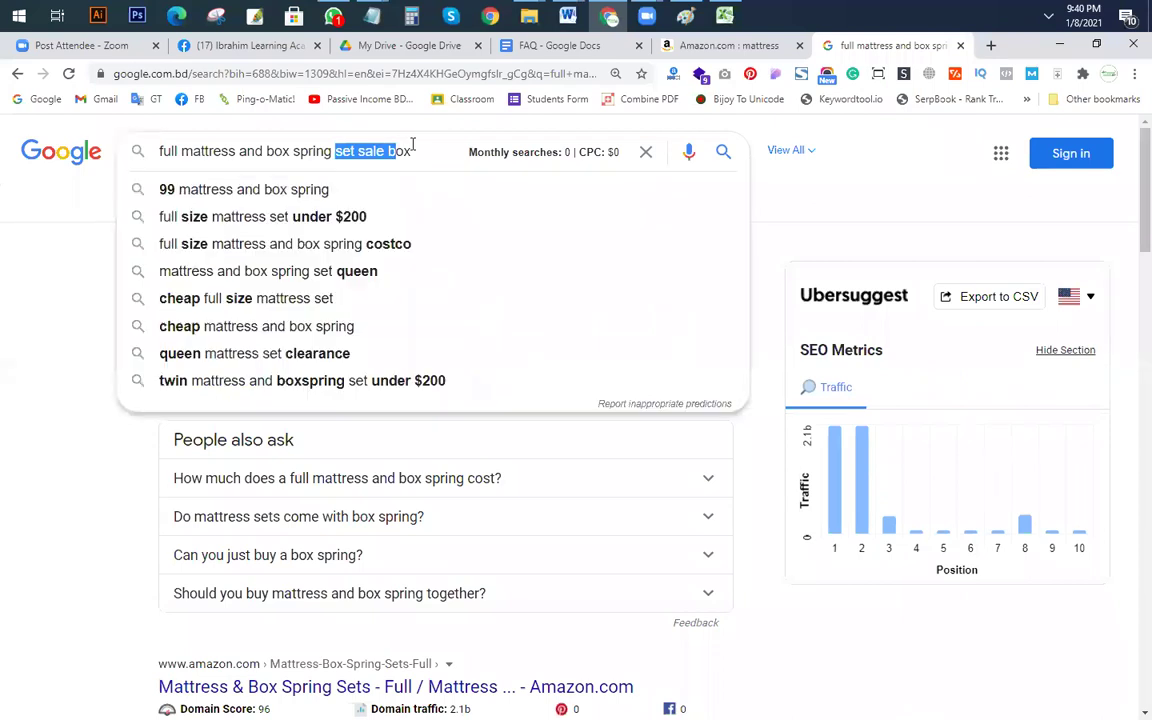
pyautogui.press('BackSpace')
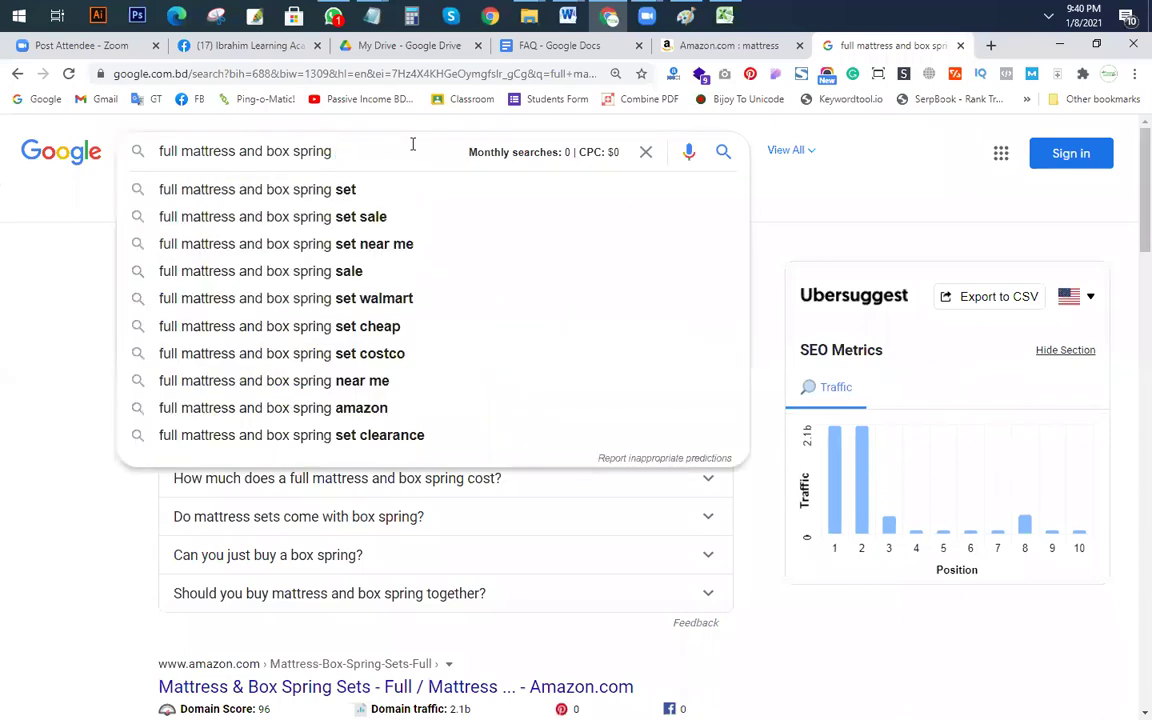
pyautogui.write('set')
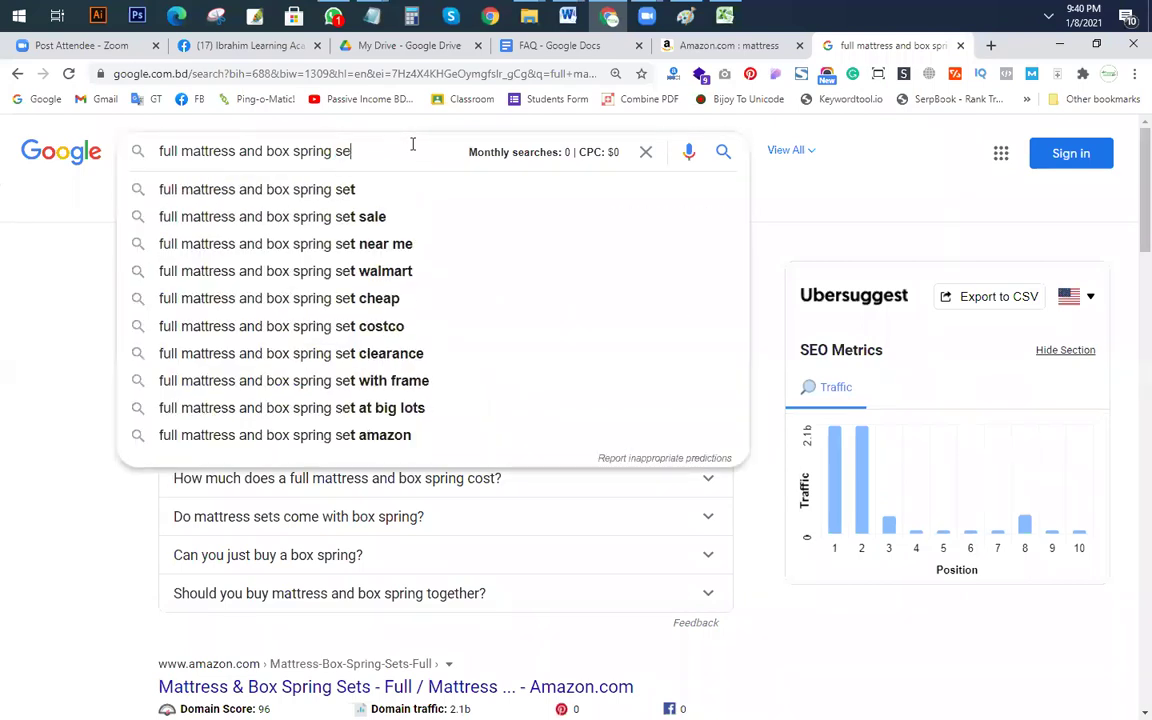
pyautogui.press('Return')
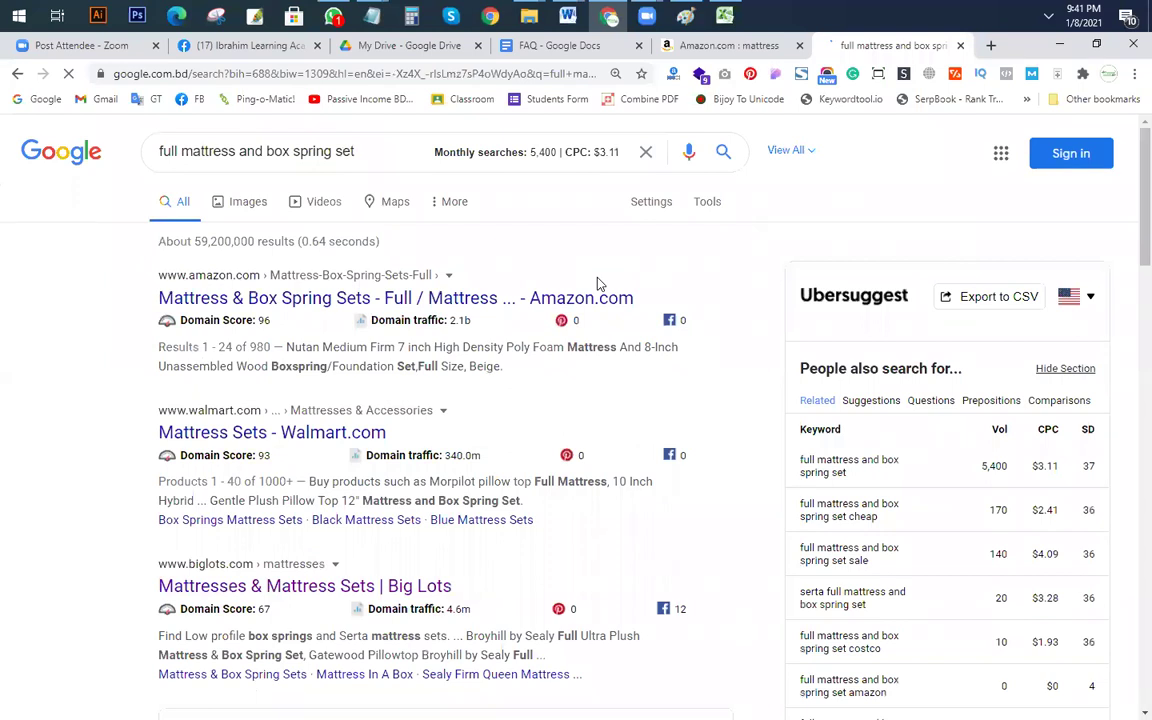
# Step: Prefix the query with allintitle: and search, showing about 2,160 results
pyautogui.click(376, 151)
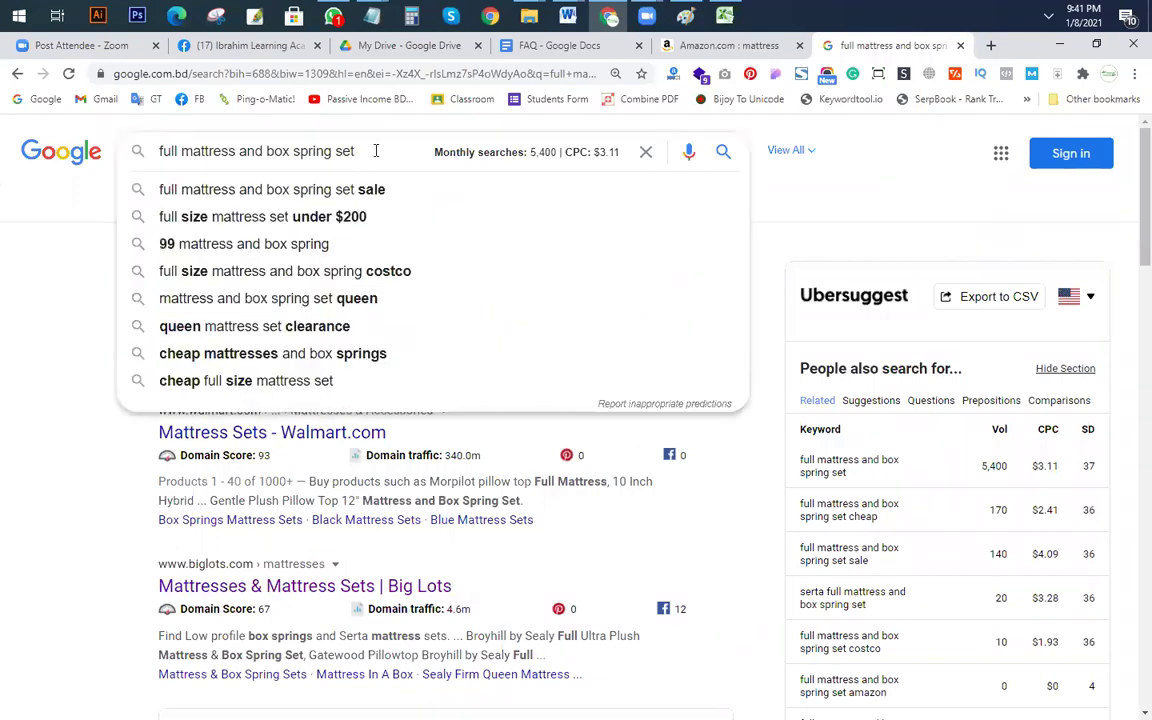
pyautogui.click(8, 293)
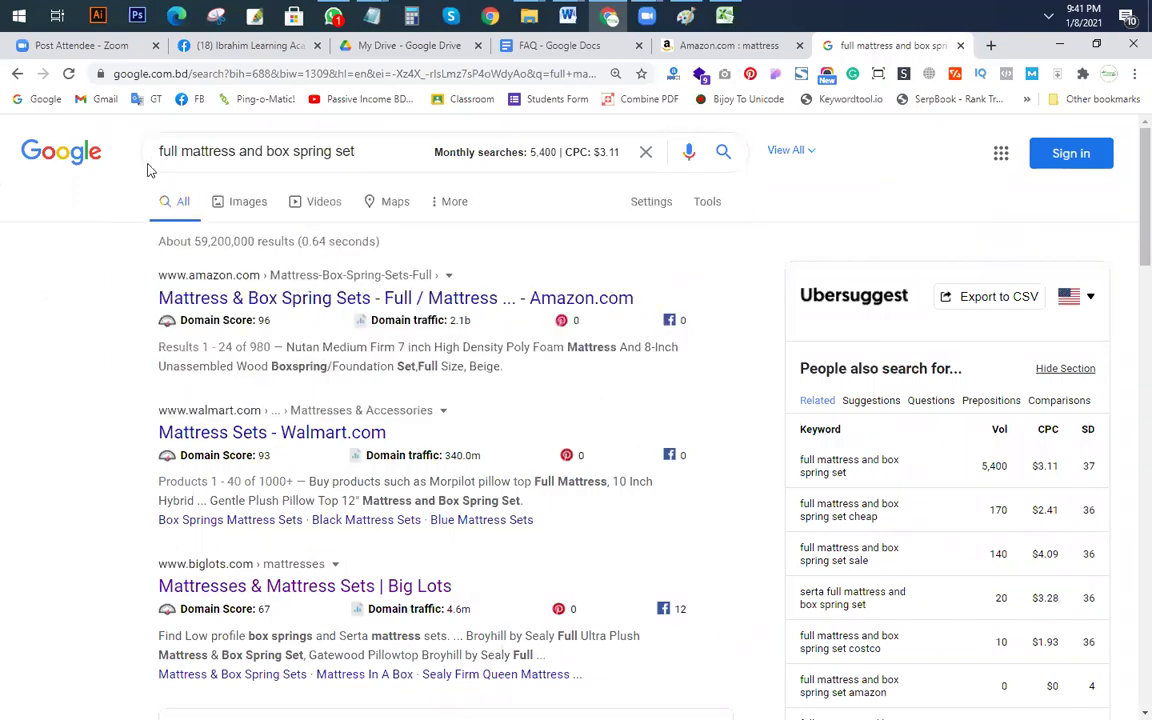
pyautogui.click(160, 150)
pyautogui.write('allintitle:')
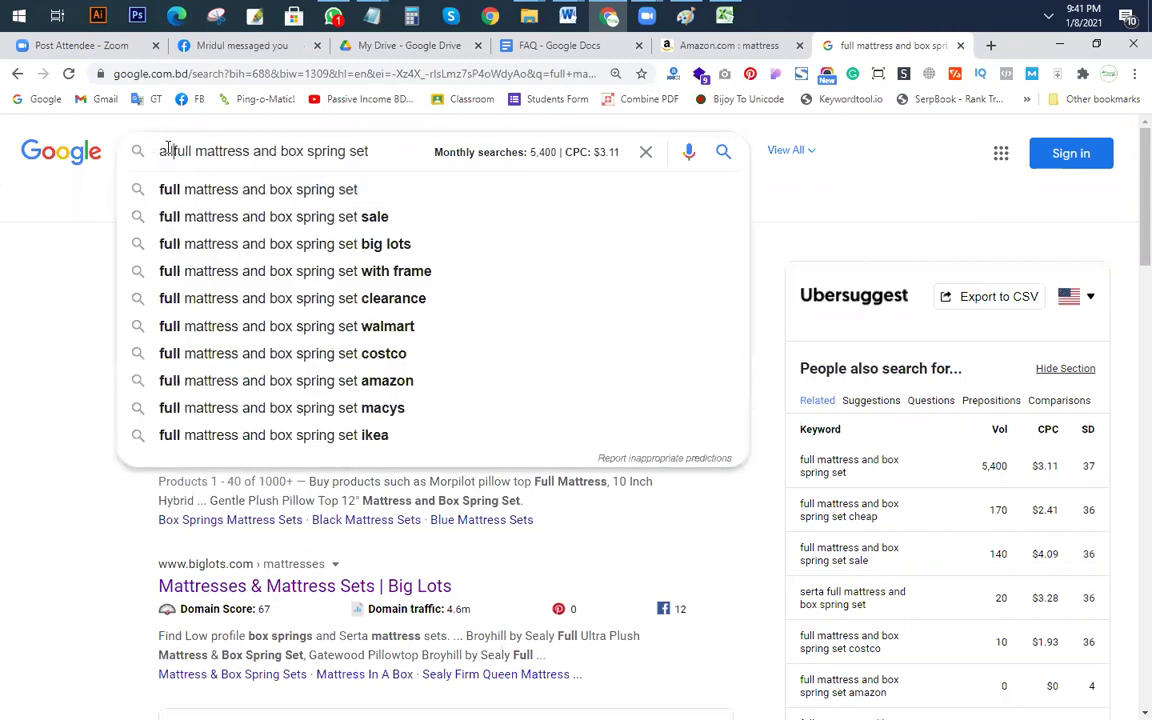
pyautogui.press('Return')
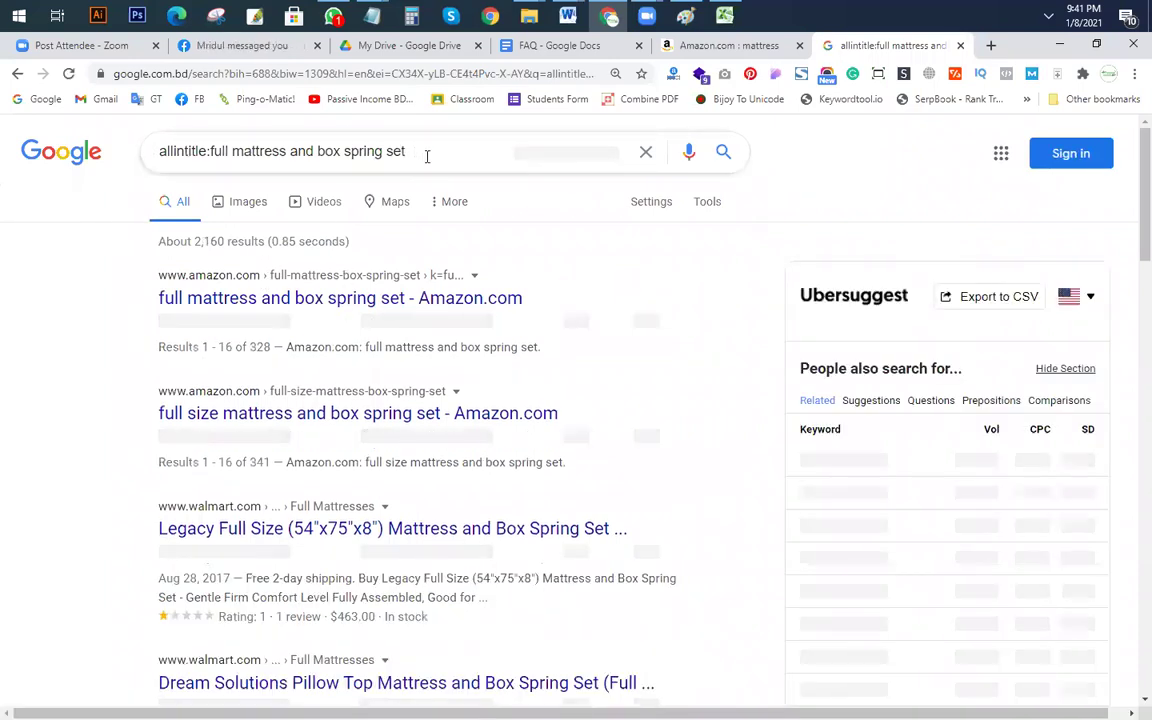
# Step: Copy 'full mattress and box spring set' from the Google query and paste it into F14
pyautogui.moveTo(410, 152); pyautogui.dragTo(212, 155)
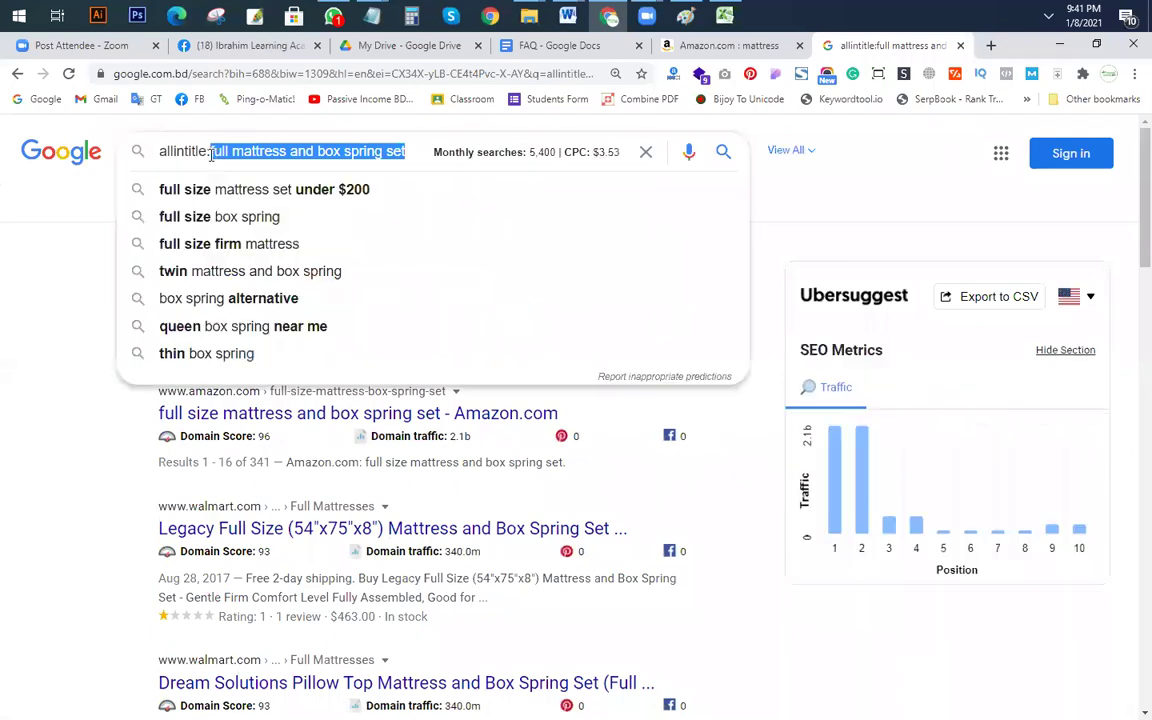
pyautogui.hotkey('ctrl', 'c')
pyautogui.hotkey('alt', 'Tab')
pyautogui.click(514, 416)
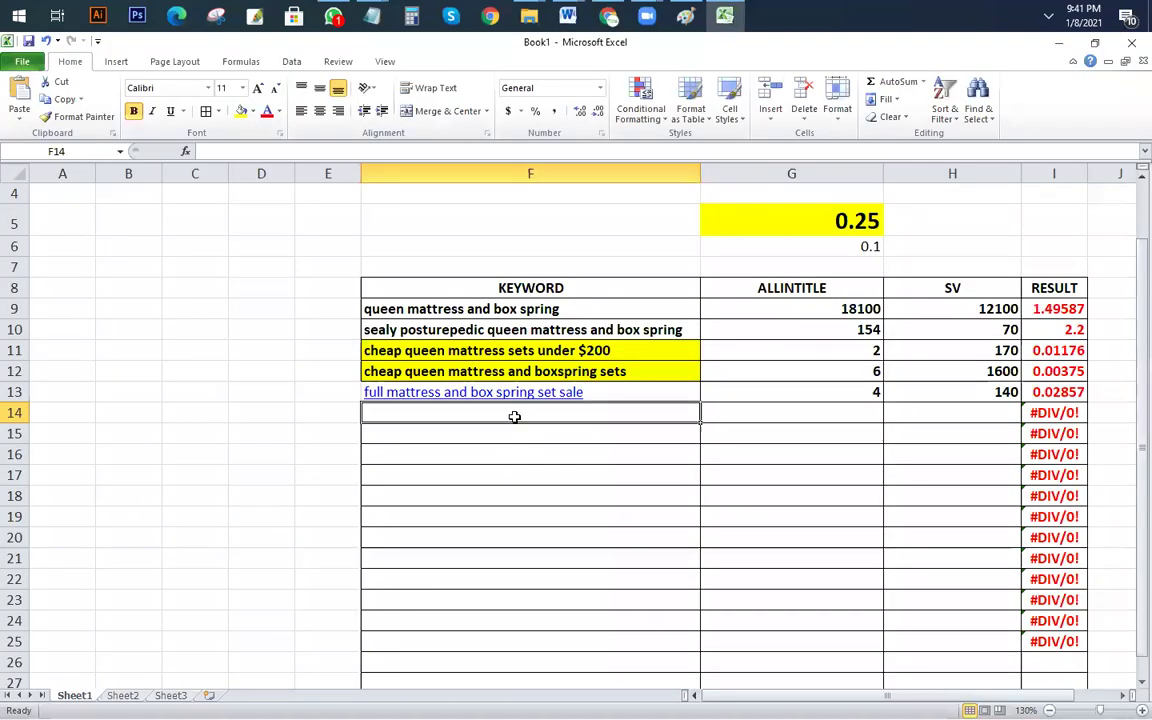
pyautogui.hotkey('ctrl', 'v')
pyautogui.press('ctrl')
pyautogui.press('Escape')
# Step: Enter SV 5400 in H14 and allintitle 2160 in G14, checking the 0.4 result
pyautogui.click(988, 412)
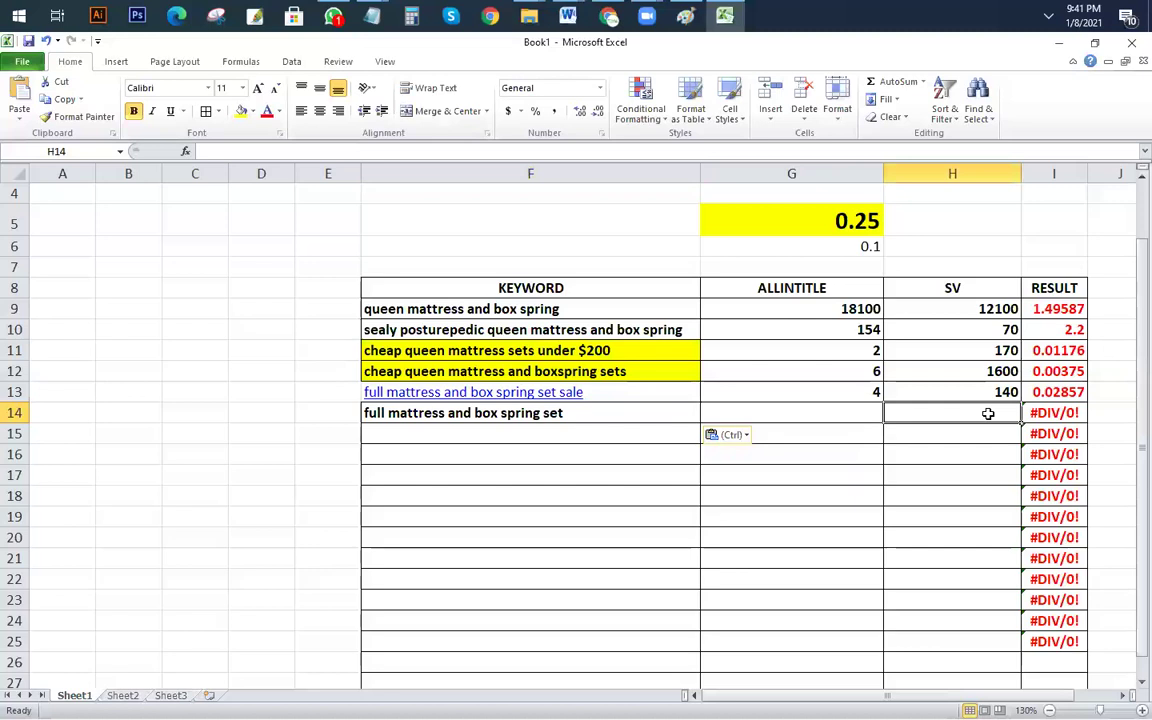
pyautogui.write('5400')
pyautogui.click(838, 408)
pyautogui.write('2160')
pyautogui.press('Return')
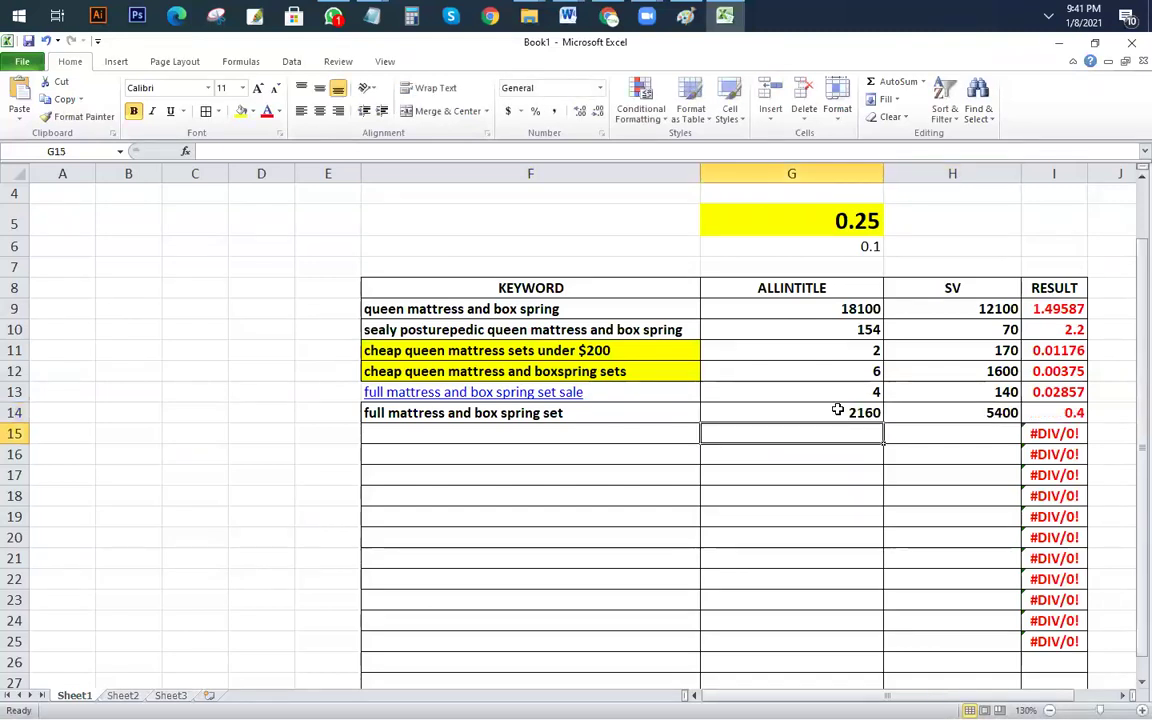
pyautogui.click(1053, 414)
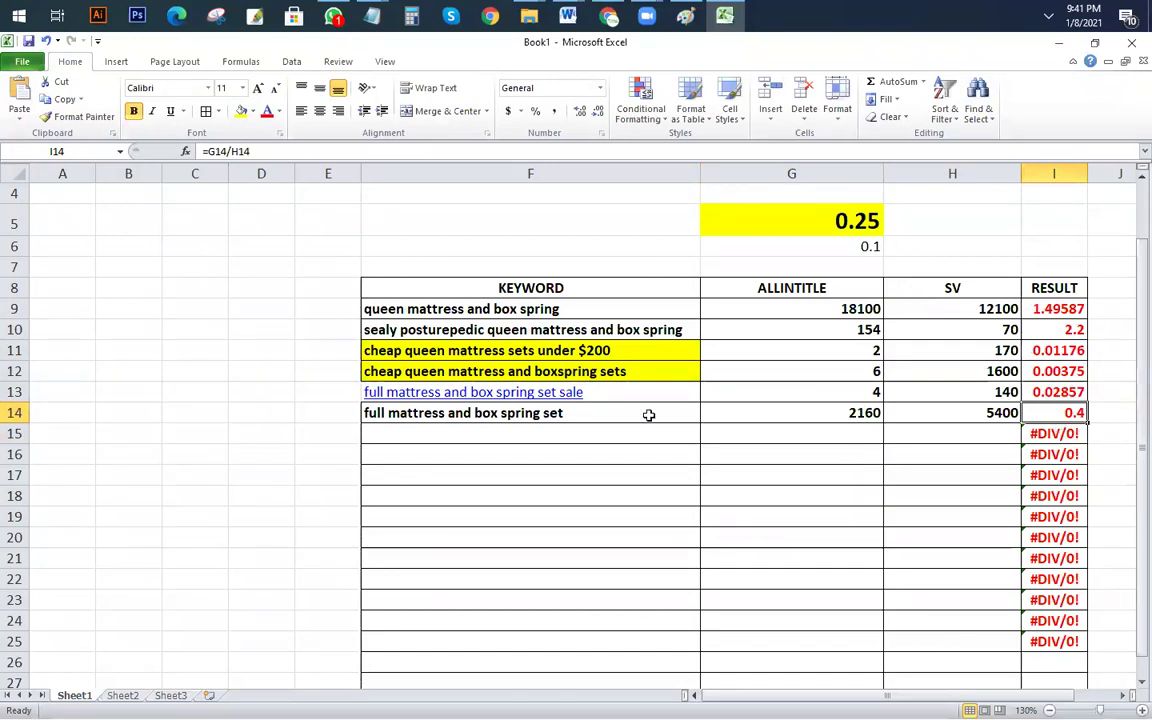
pyautogui.hotkey('alt', 'Tab')
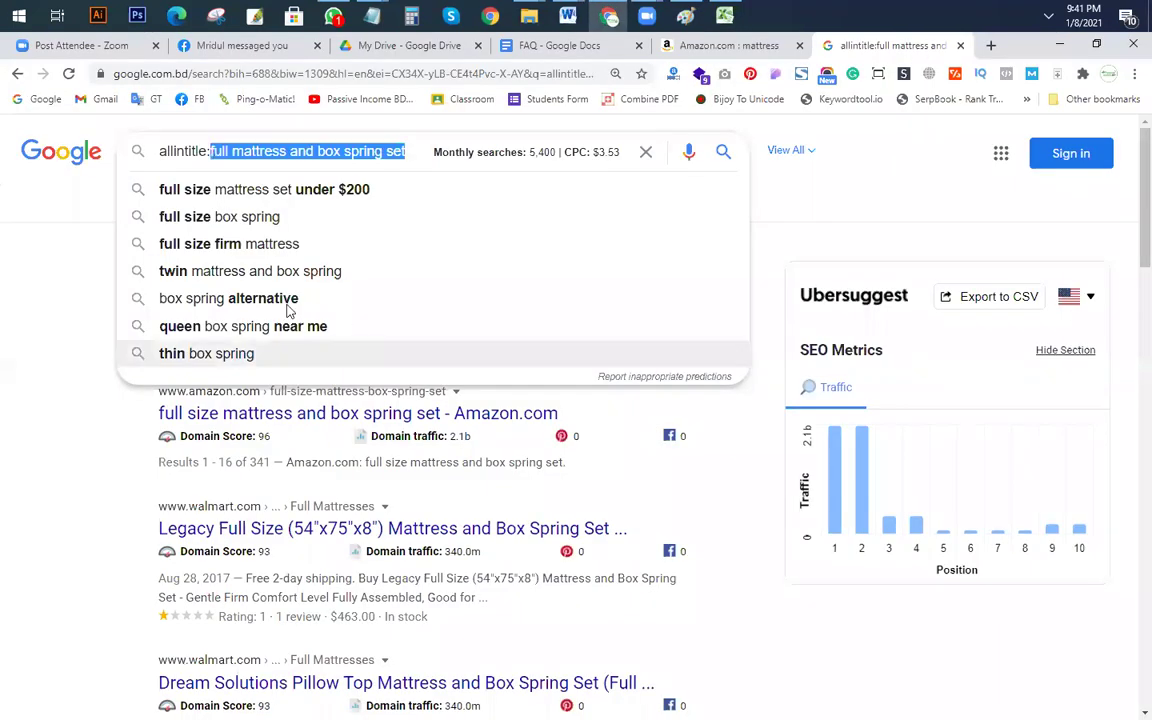
# Step: Remove the allintitle: prefix and try the ashley furniture autocomplete suggestion
pyautogui.click(211, 148)
pyautogui.hotkey('shift', 'Home')
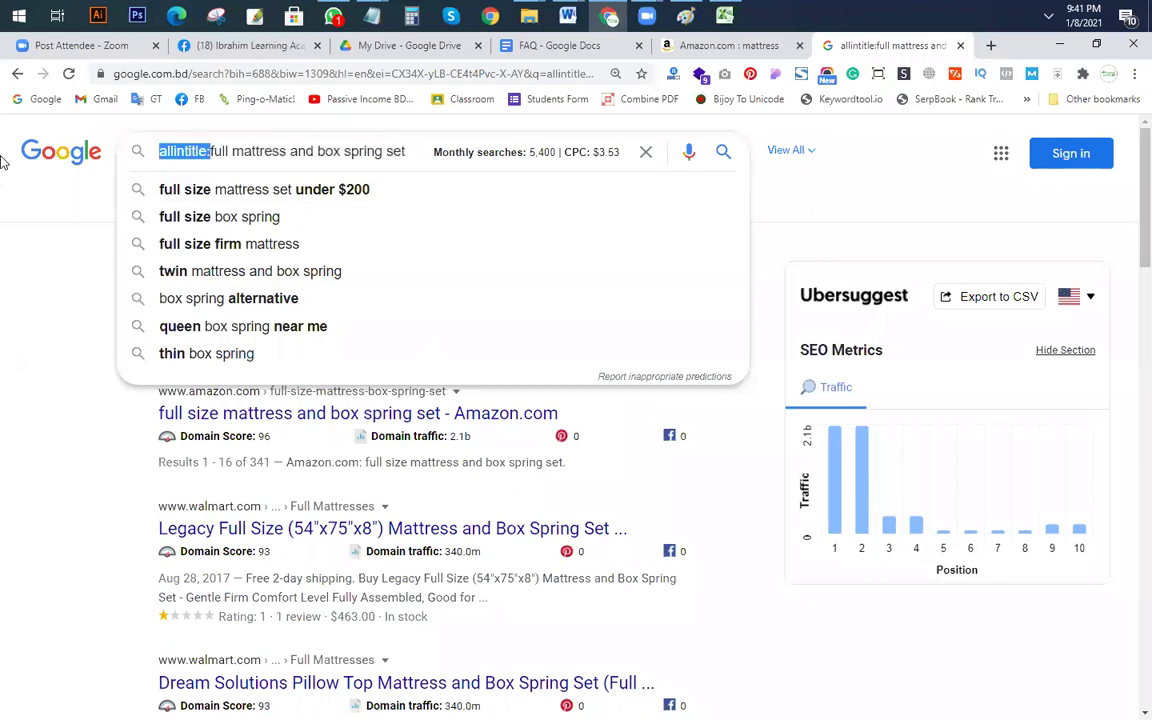
pyautogui.press('BackSpace')
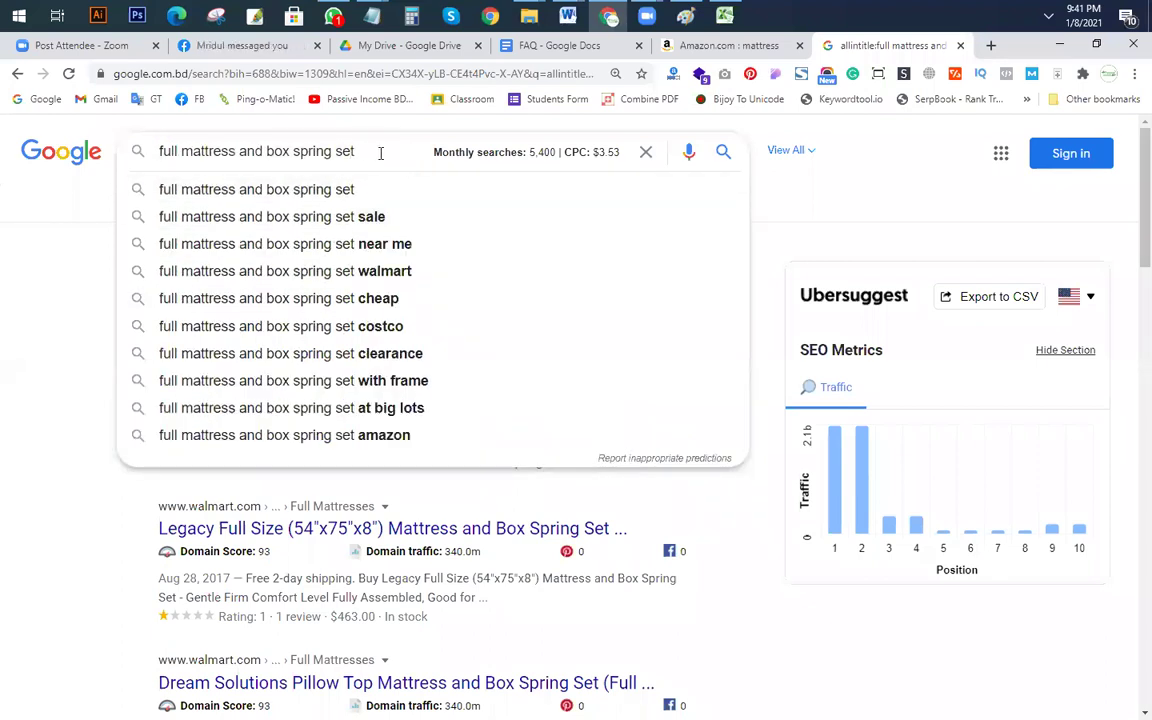
pyautogui.write('a')
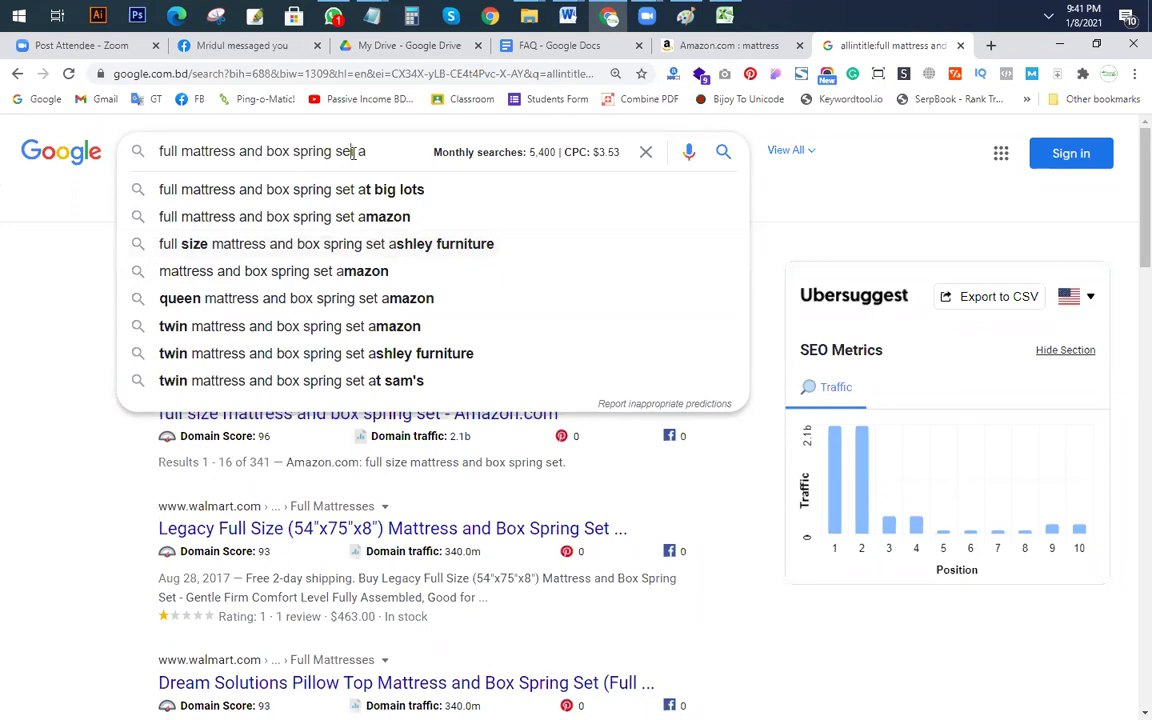
pyautogui.moveTo(352, 152); pyautogui.dragTo(200, 152)
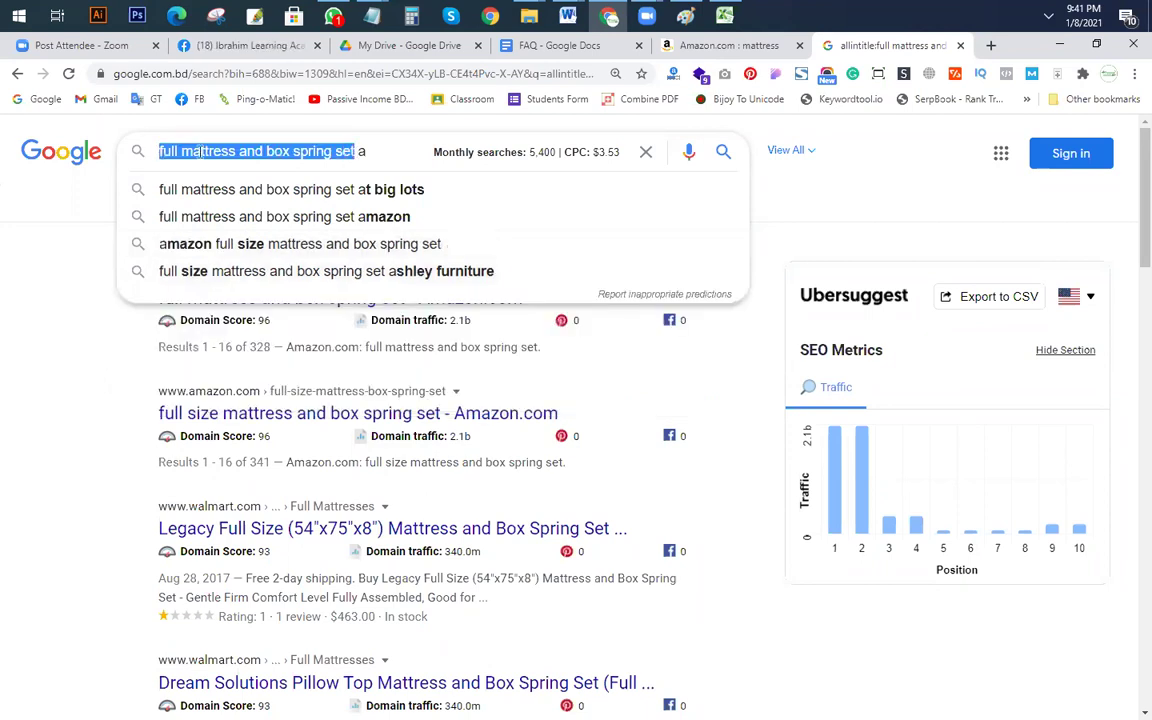
pyautogui.click(368, 150)
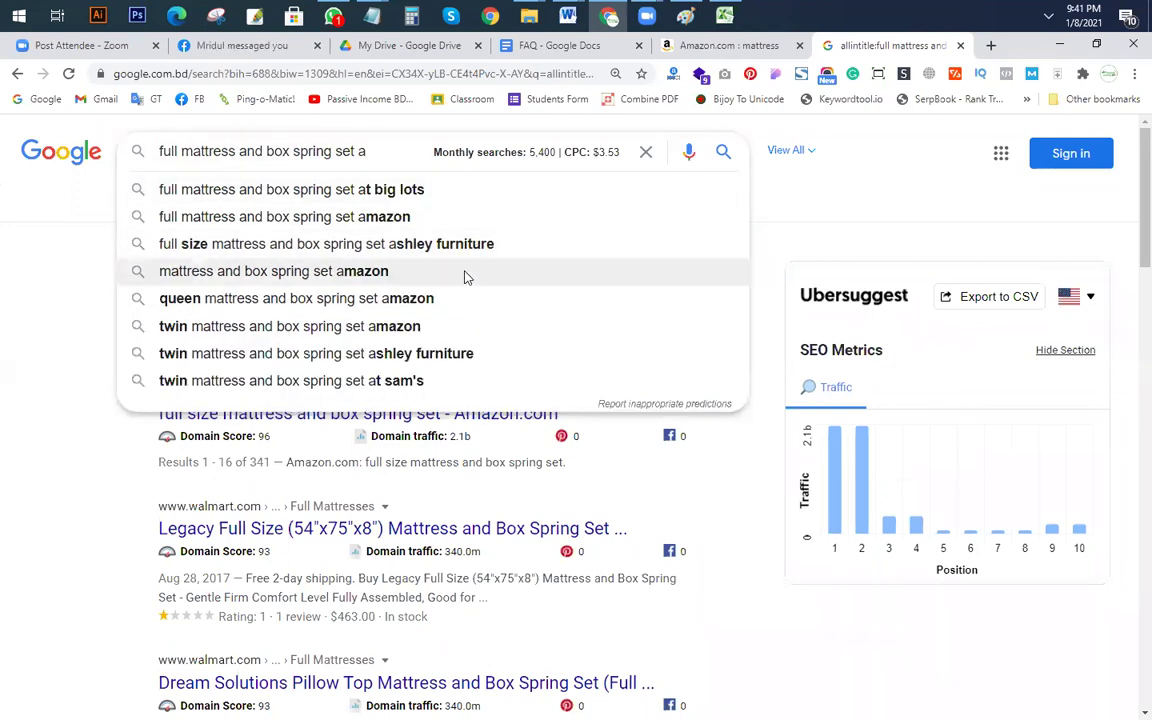
pyautogui.click(420, 244)
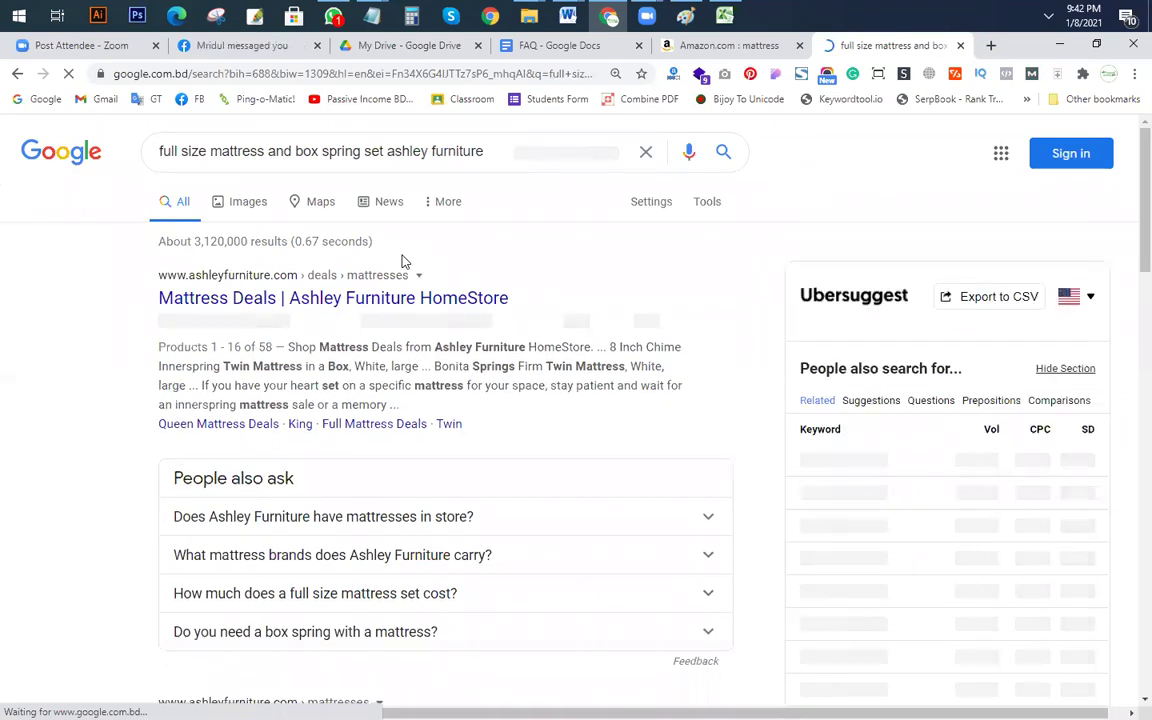
# Step: Search the suggestion 'full bed mattress and box spring set', showing 40 monthly searches
pyautogui.click(163, 151)
pyautogui.moveTo(160, 151); pyautogui.dragTo(937, 181)
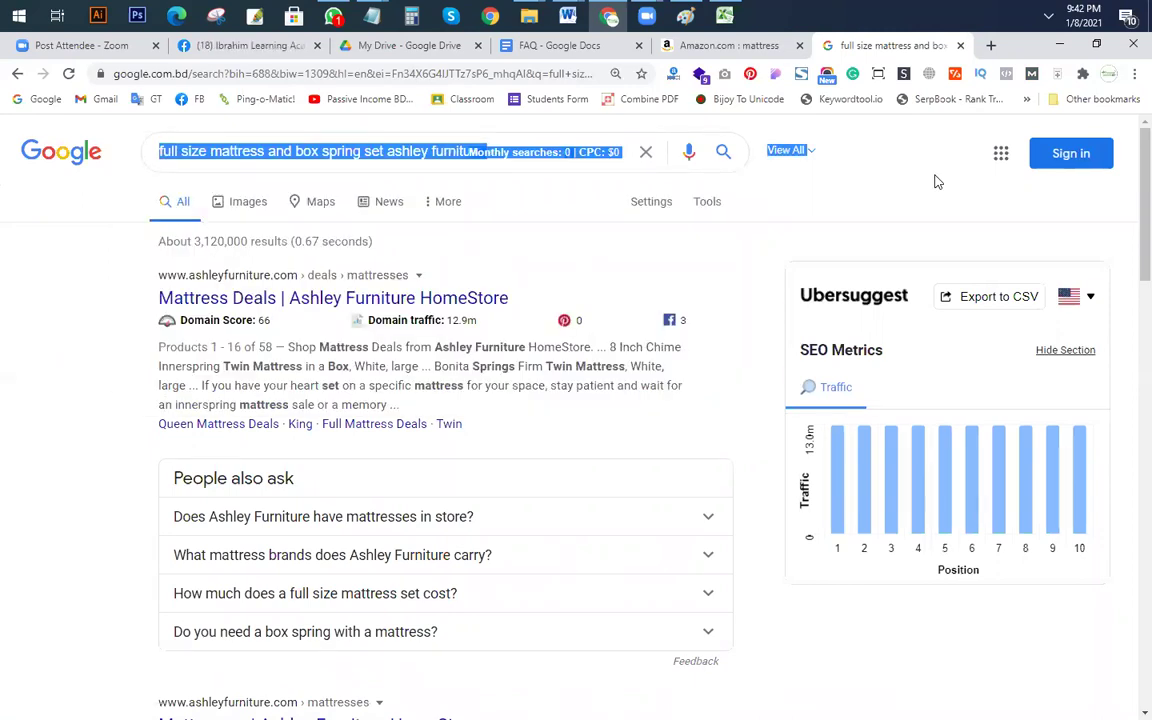
pyautogui.click(330, 150)
pyautogui.tripleClick(318, 145)
pyautogui.hotkey('ctrl', 'v')
pyautogui.write('b')
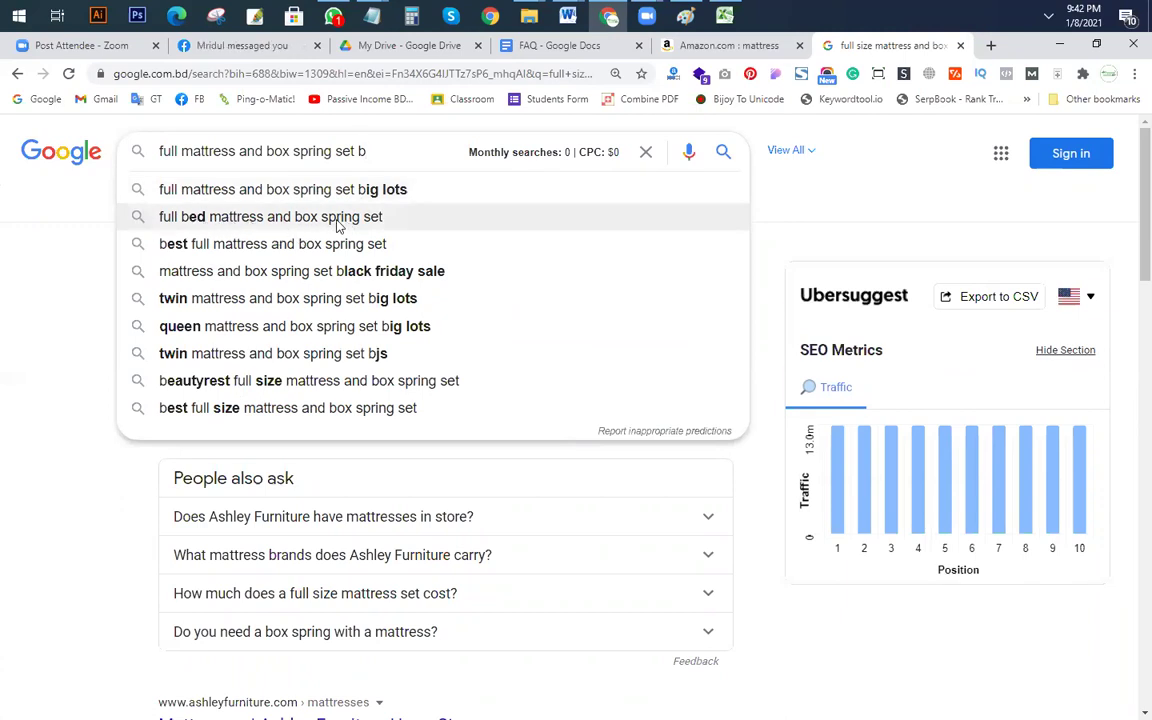
pyautogui.click(262, 222)
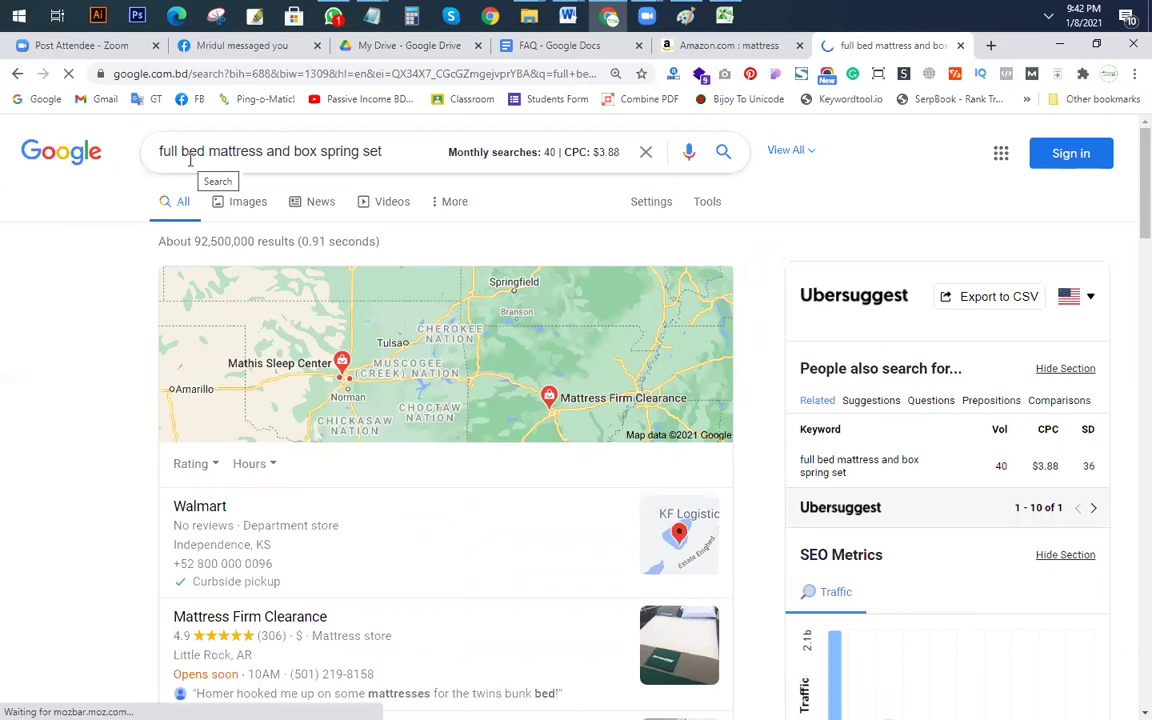
# Step: Run the allintitle search on it (about 8 results) and copy the keyword
pyautogui.click(158, 150)
pyautogui.write('a')
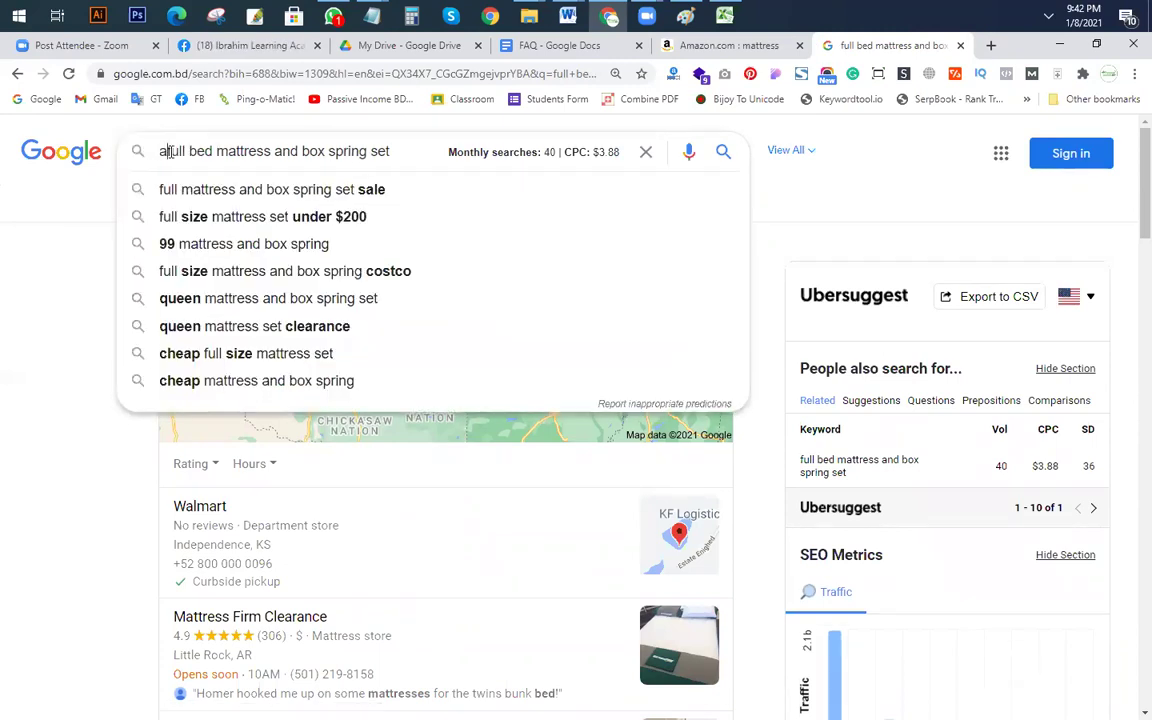
pyautogui.write('llintitle:')
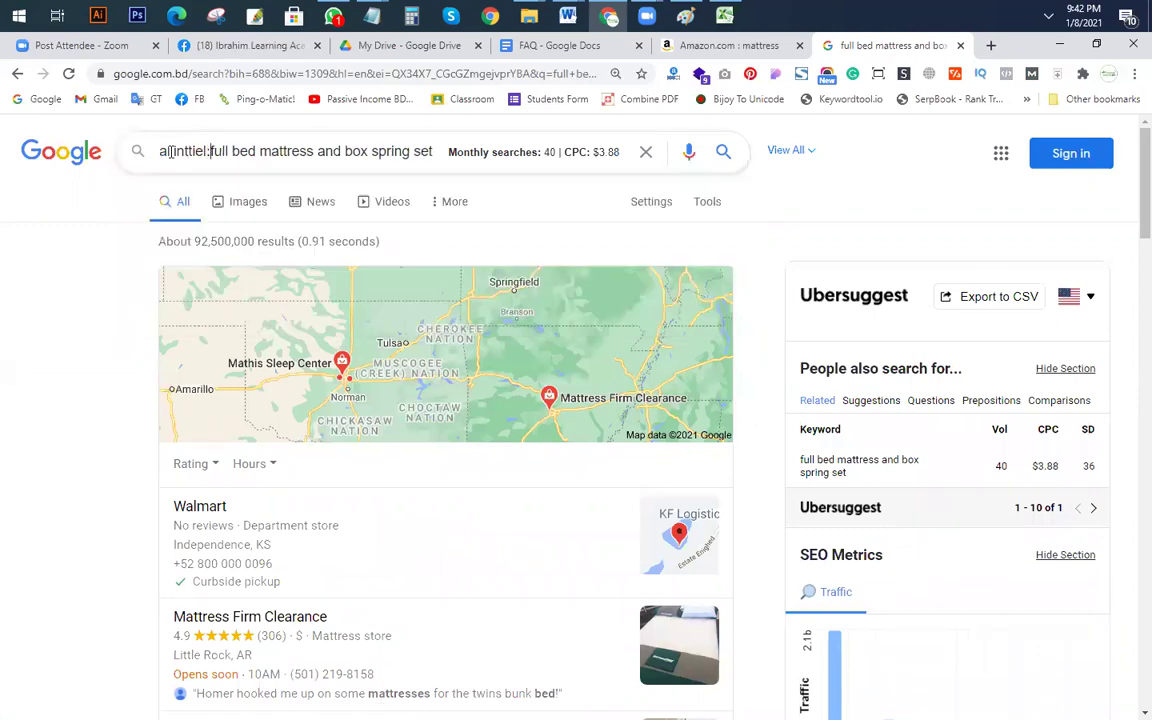
pyautogui.press('Return')
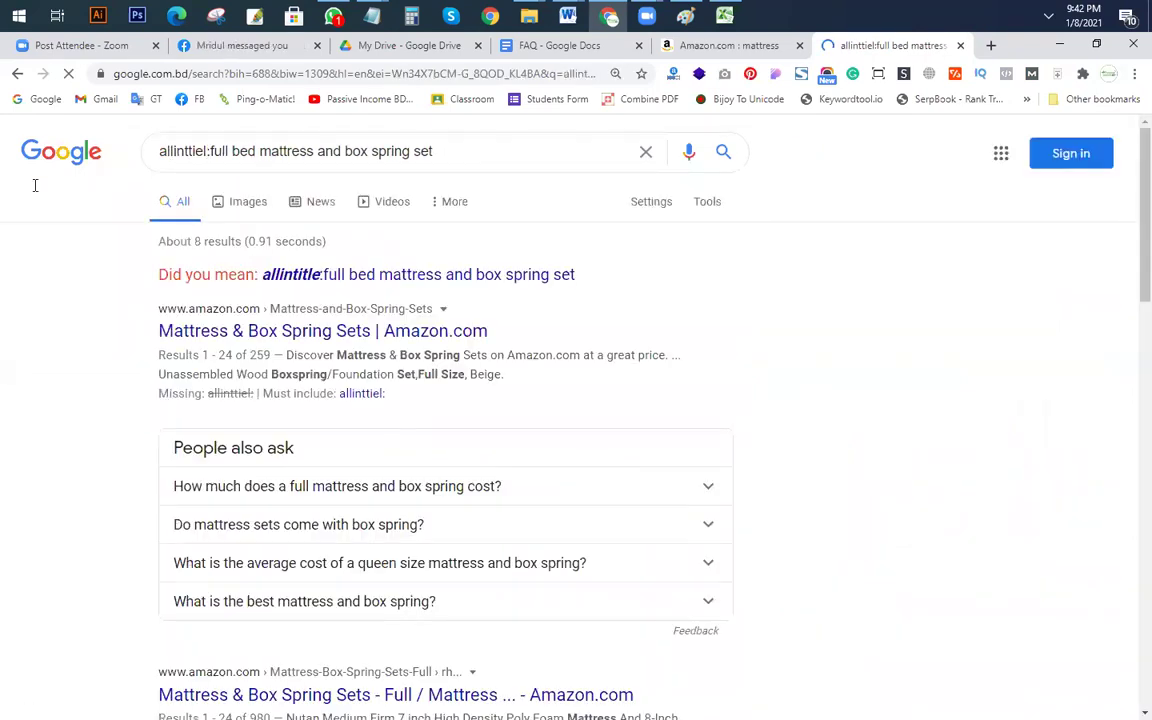
pyautogui.click(418, 141)
pyautogui.moveTo(436, 152); pyautogui.dragTo(211, 153)
pyautogui.hotkey('ctrl', 'c')
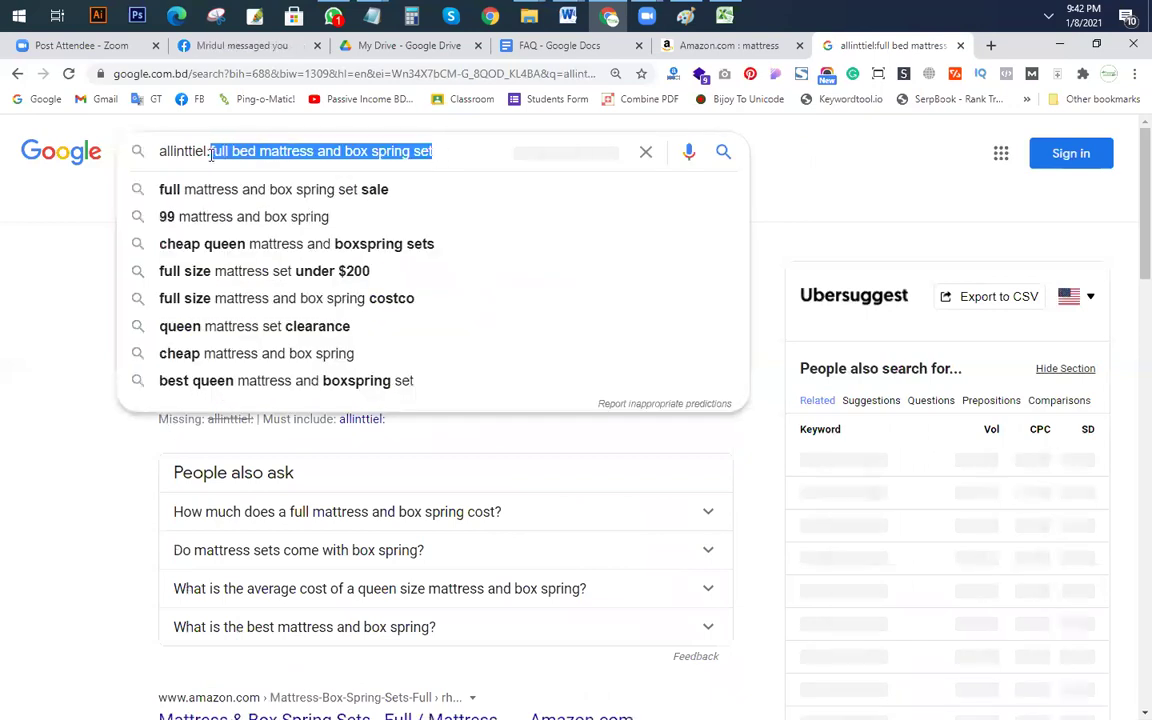
pyautogui.hotkey('alt', 'Tab')
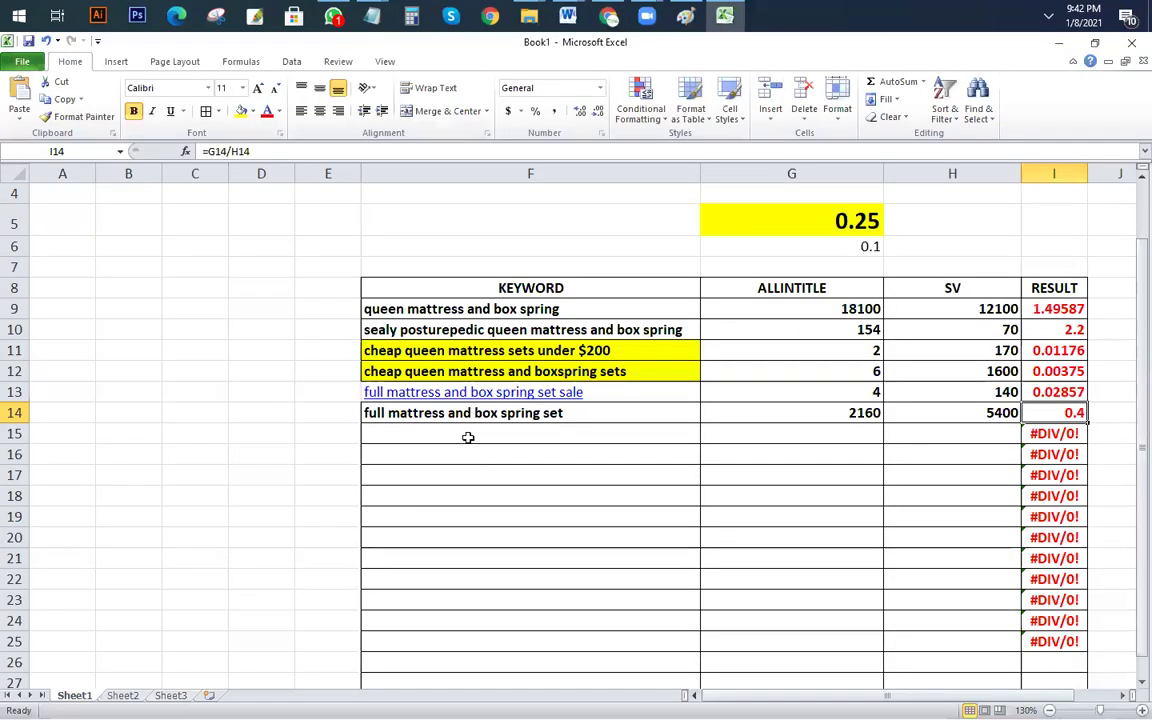
# Step: Record 'full bed mattress and box spring set' in row 15 with SV 40 and allintitle 8
pyautogui.hotkey('ctrl', 'v')
pyautogui.click(975, 437)
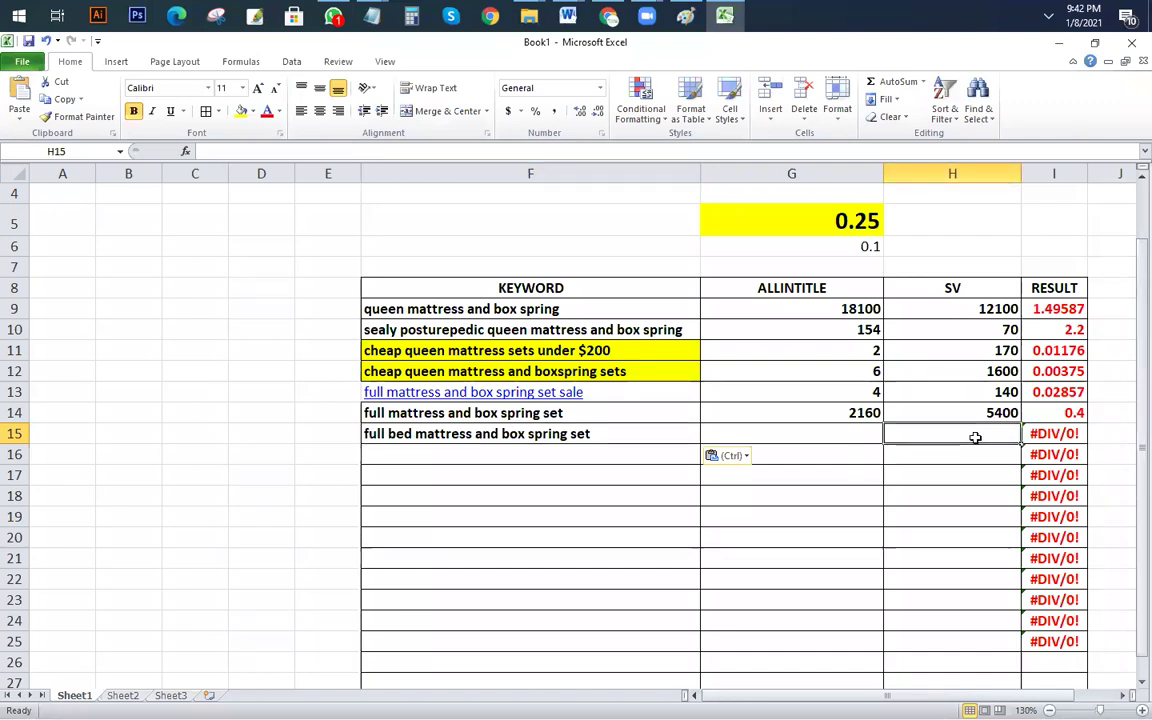
pyautogui.write('40')
pyautogui.press('Left')
pyautogui.write('8')
pyautogui.press('Return')
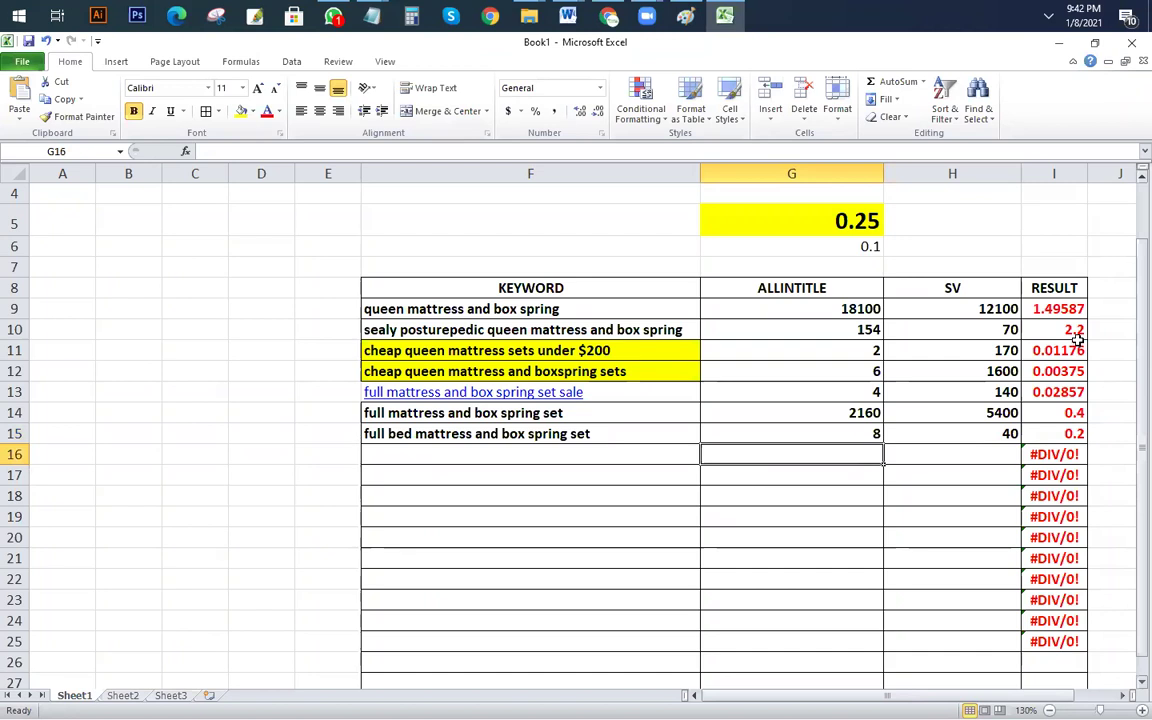
# Step: Format the RESULT values in I9:I25 to show exactly two decimal places
pyautogui.moveTo(1054, 309); pyautogui.dragTo(1054, 641)
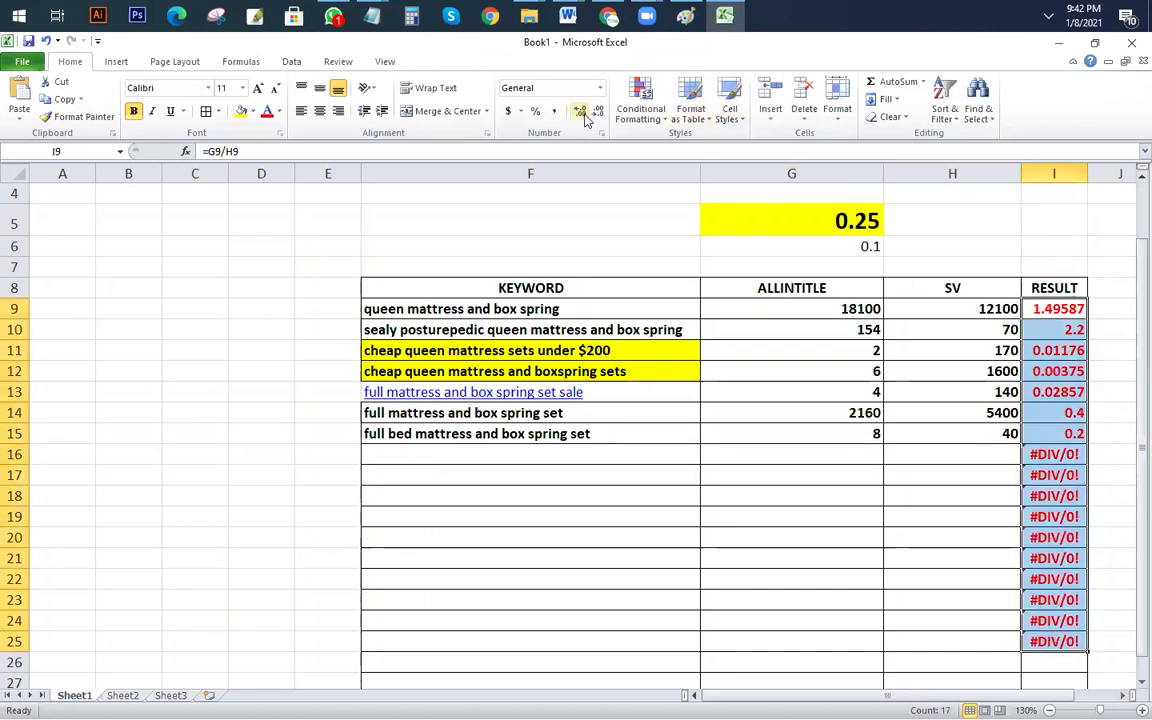
pyautogui.click(598, 111)
pyautogui.click(598, 111)
pyautogui.click(598, 112)
pyautogui.click(598, 111)
pyautogui.click(598, 111)
pyautogui.click(580, 111)
pyautogui.click(581, 112)
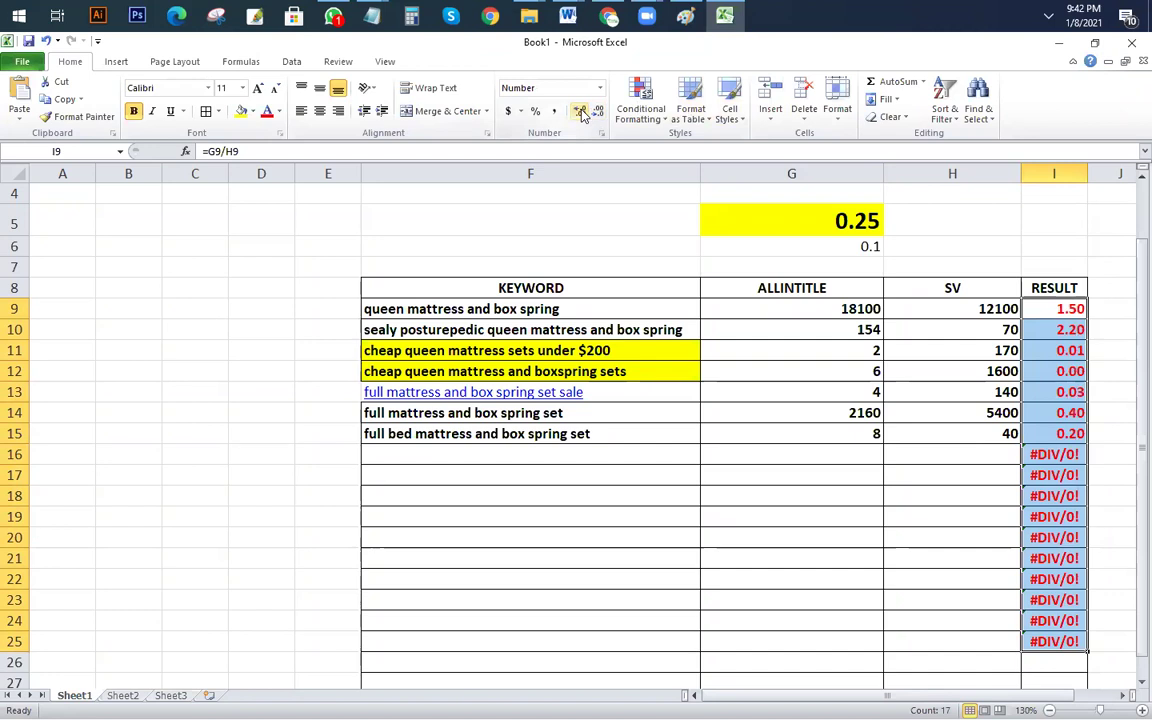
pyautogui.click(766, 579)
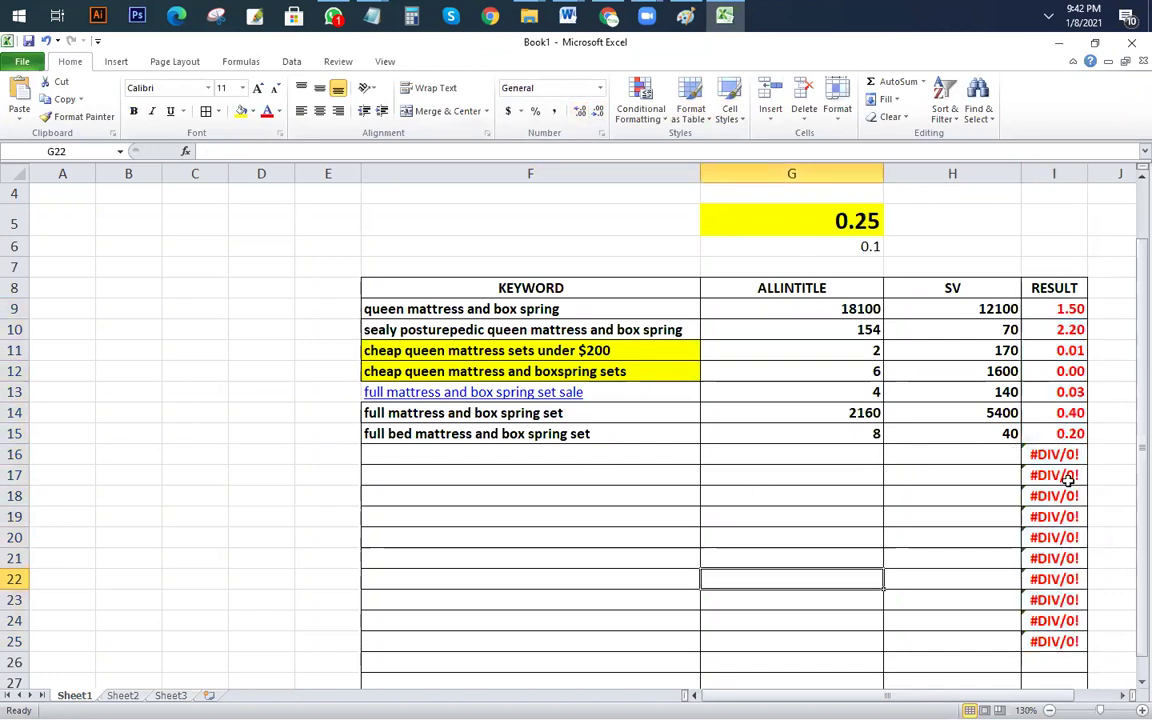
pyautogui.click(604, 436)
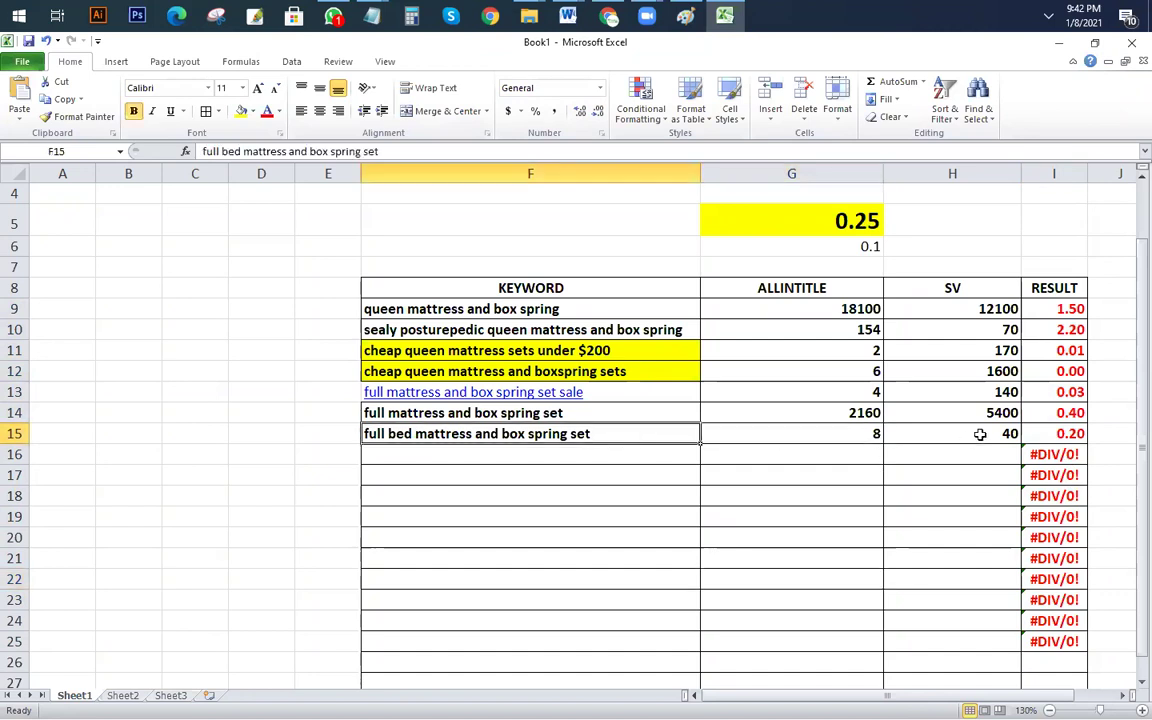
pyautogui.click(980, 434)
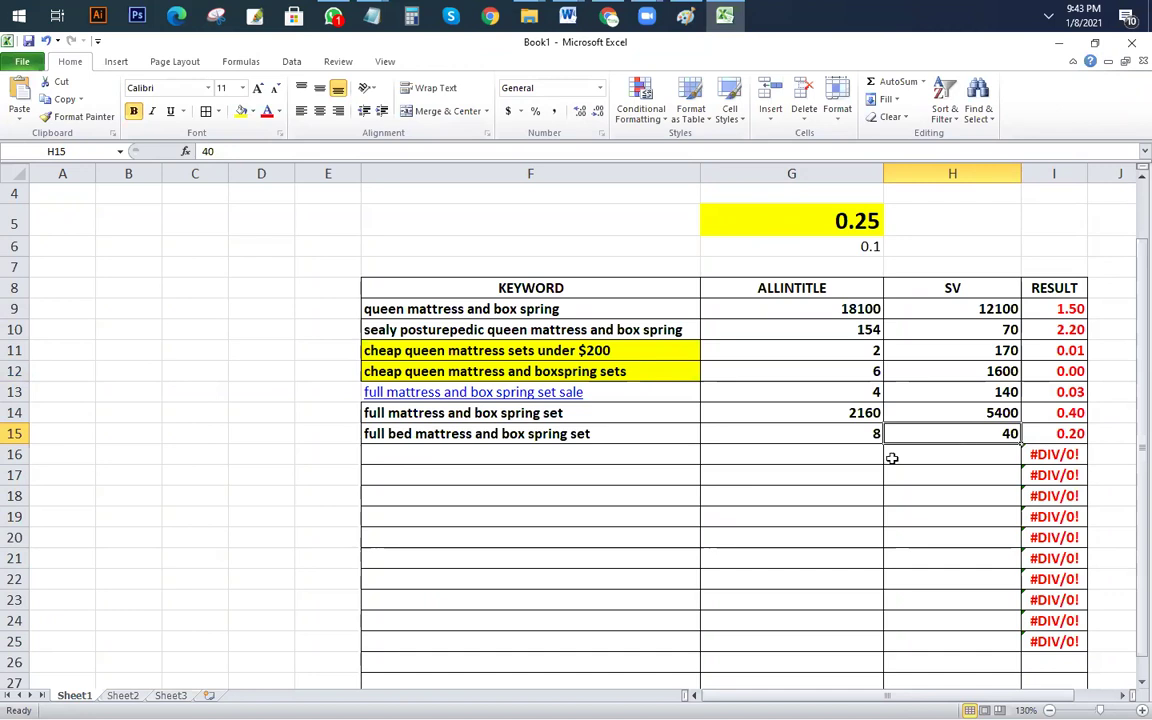
# Step: In Google, select the misspelled 'allinttiel:' prefix in the search query
pyautogui.hotkey('alt', 'Tab')
pyautogui.click(183, 150)
pyautogui.moveTo(210, 150); pyautogui.dragTo(150, 150)
# Step: Delete the bad prefix and search the suggestion 'full size mattress and box spring set cheap'
pyautogui.press('BackSpace')
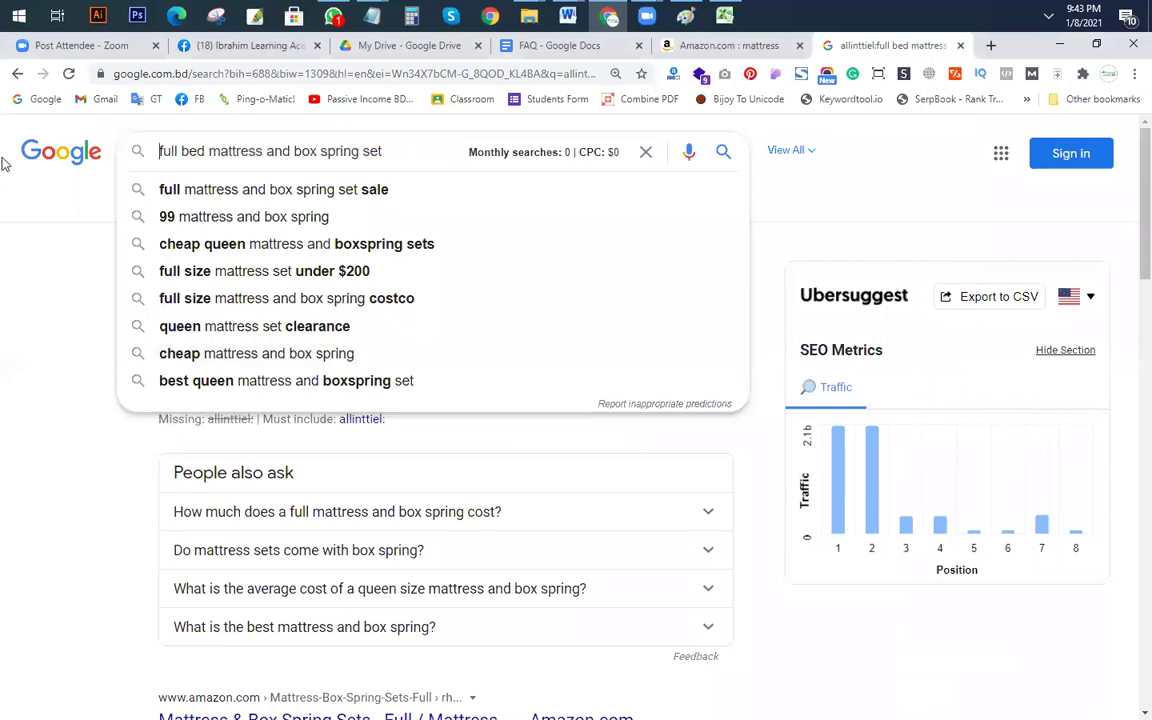
pyautogui.click(319, 150)
pyautogui.click(418, 155)
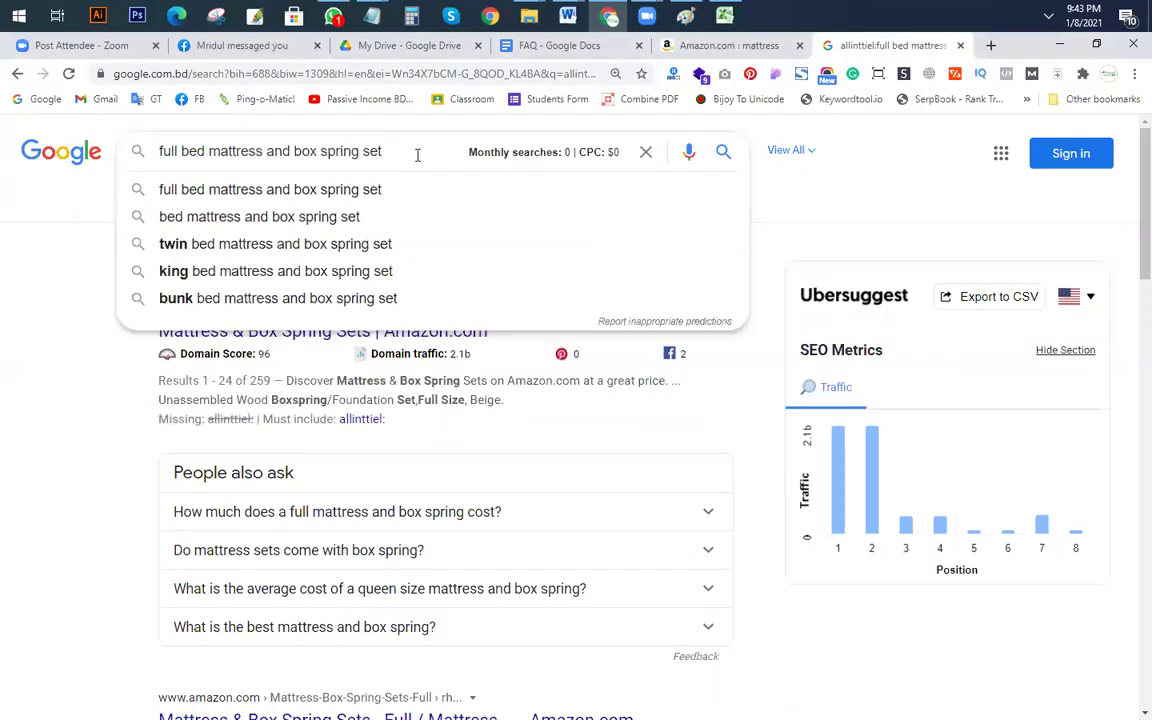
pyautogui.press('Escape')
pyautogui.press('End')
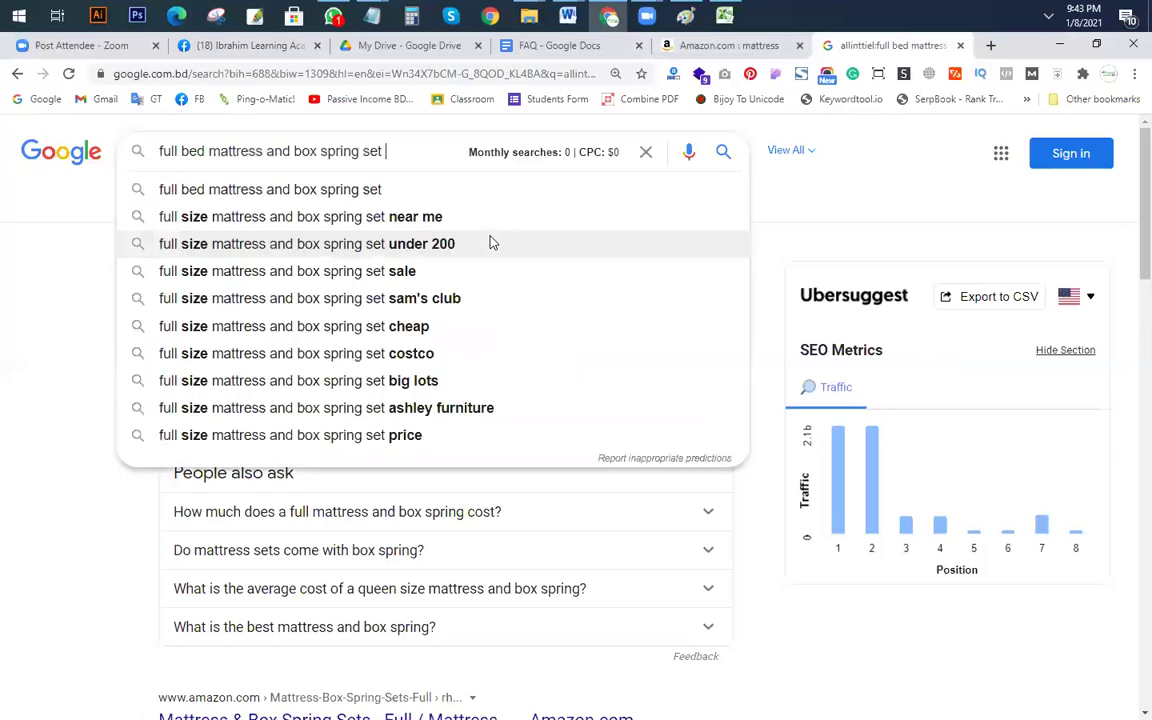
pyautogui.write('b')
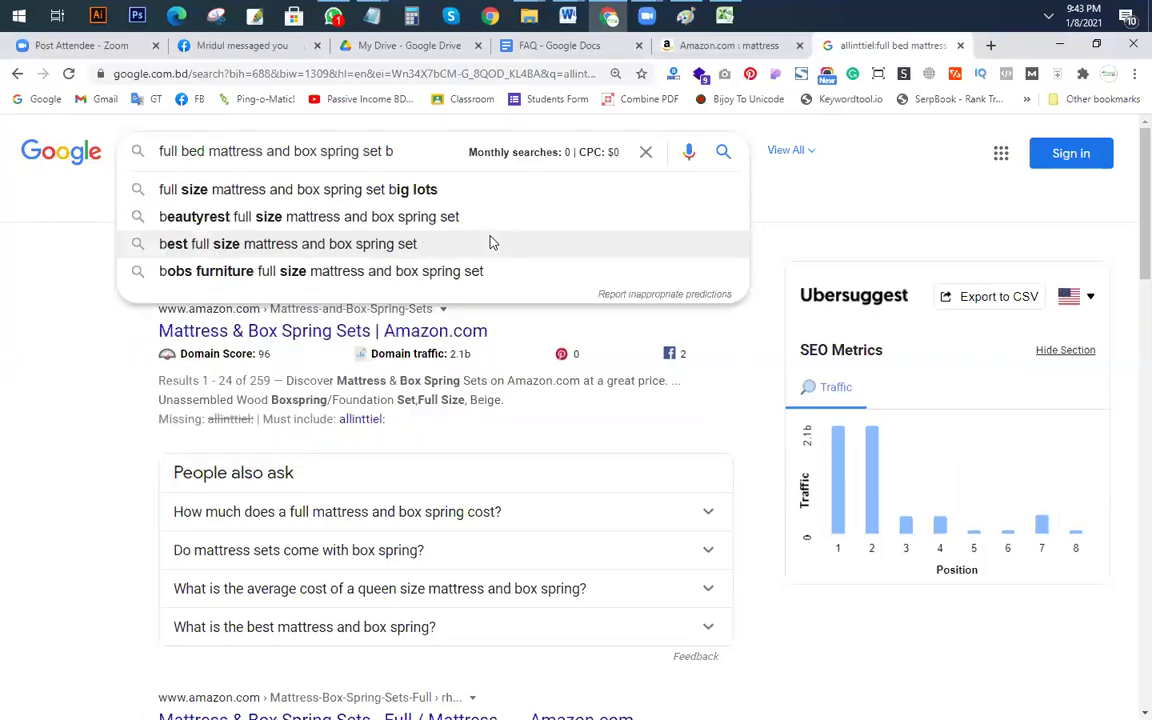
pyautogui.press('BackSpace')
pyautogui.write('c')
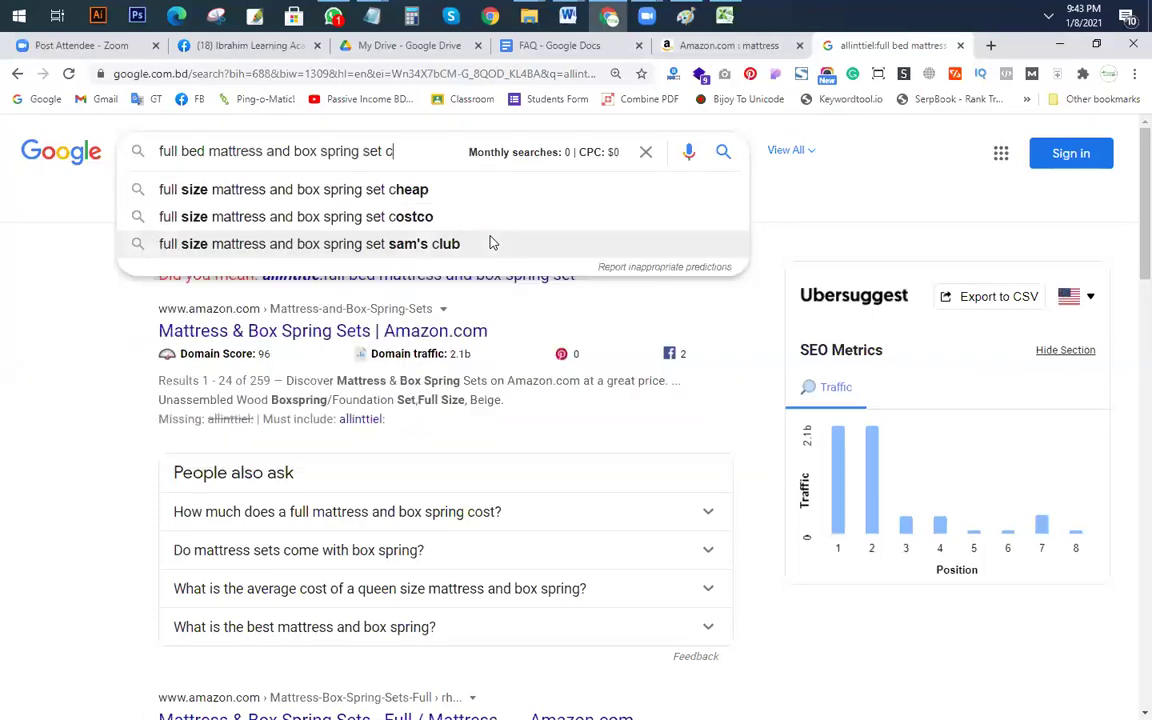
pyautogui.click(411, 189)
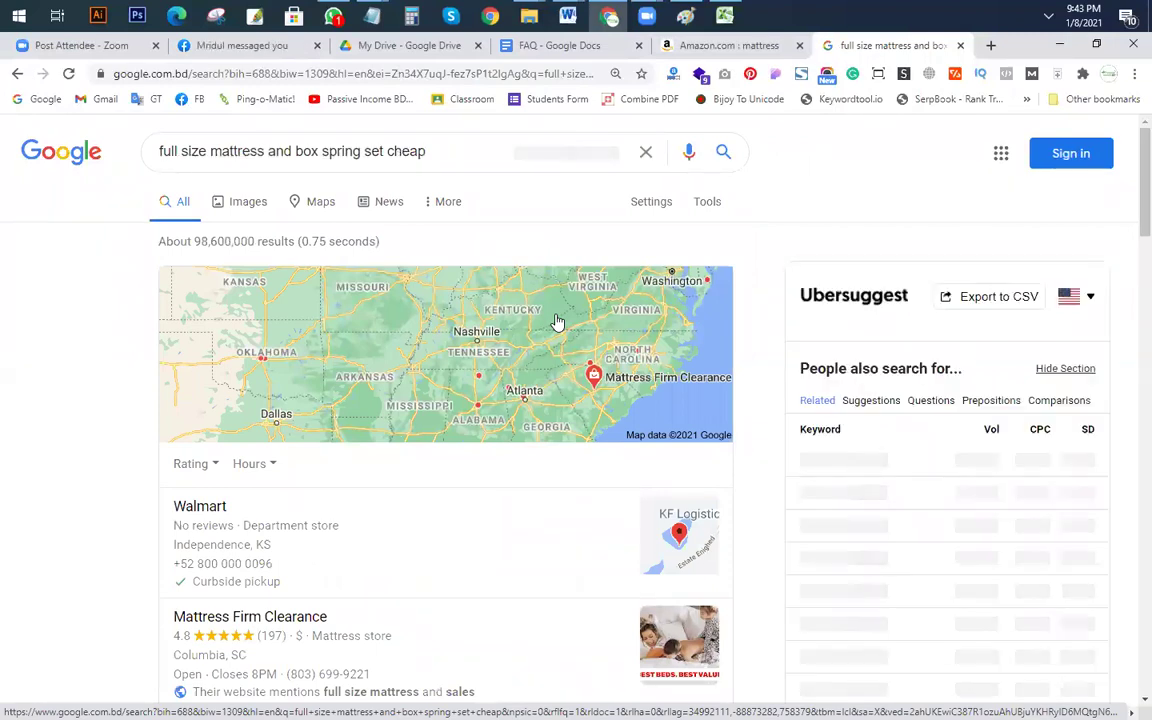
# Step: Run its allintitle search, returning 6 results, and select the keyword text
pyautogui.click(160, 155)
pyautogui.write('all')
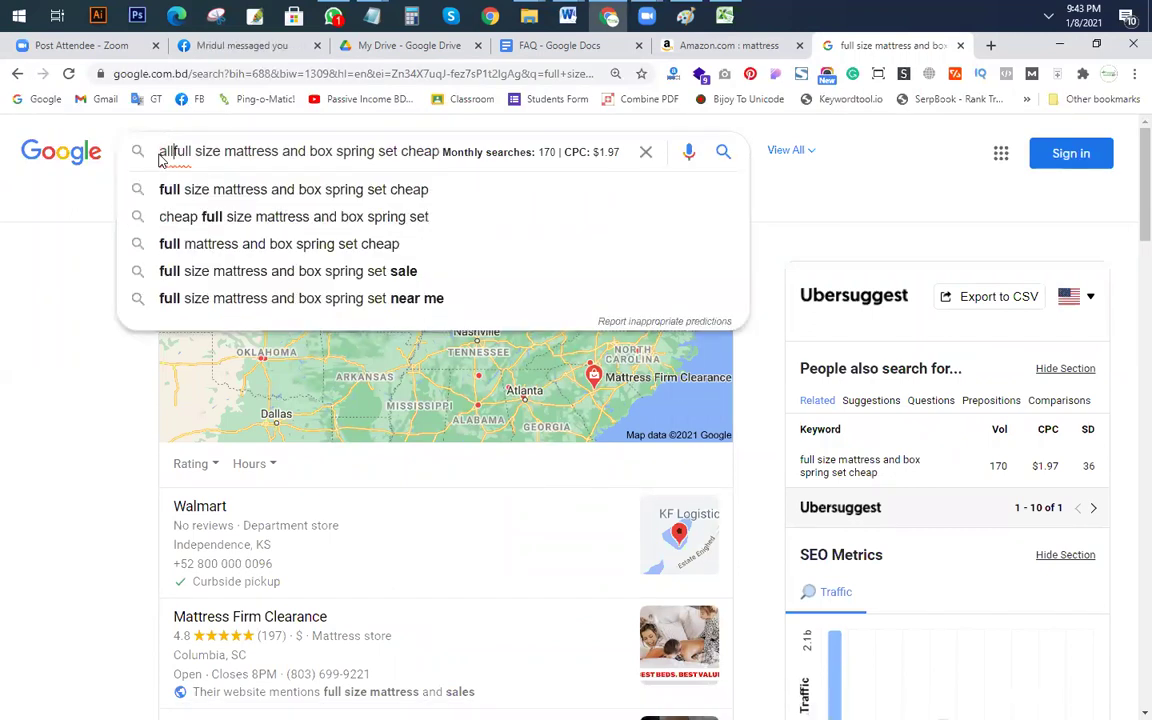
pyautogui.write('intitle:')
pyautogui.press('Return')
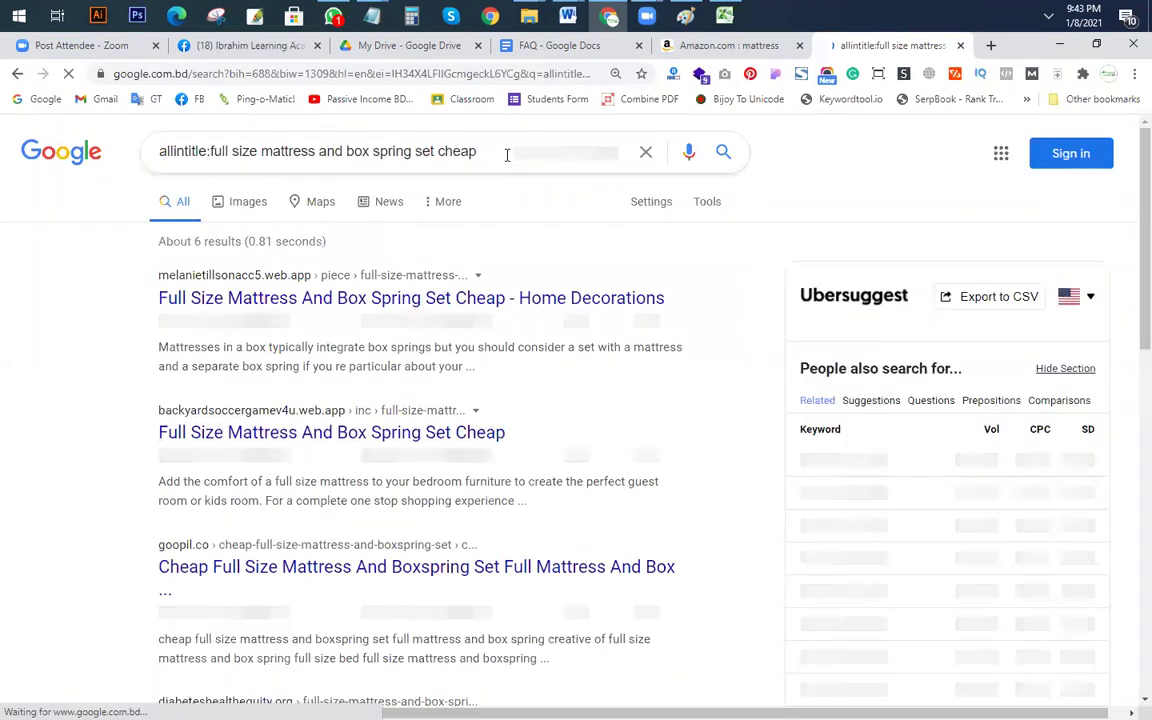
pyautogui.click(497, 152)
pyautogui.moveTo(497, 152); pyautogui.dragTo(211, 162)
pyautogui.hotkey('ctrl', 'c')
# Step: Enter the keyword in F16 with SV 170 in H16 and allintitle 6 in G16
pyautogui.hotkey('alt', 'Tab')
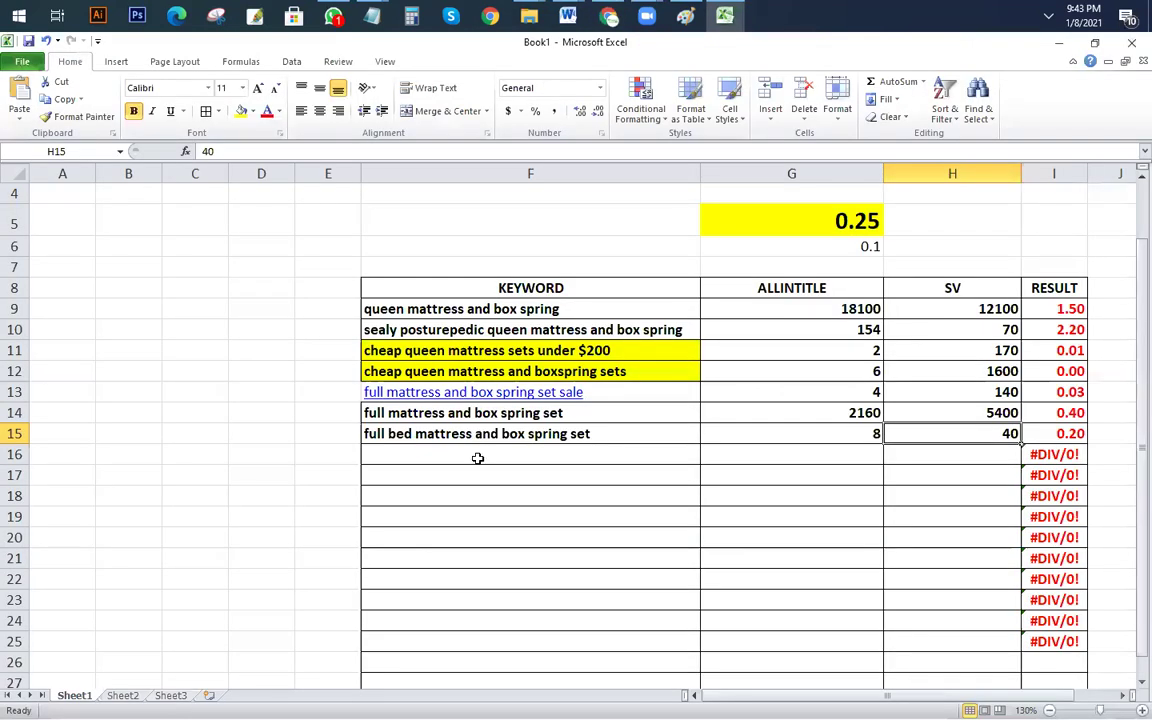
pyautogui.hotkey('ctrl', 'v')
pyautogui.click(933, 453)
pyautogui.write('170')
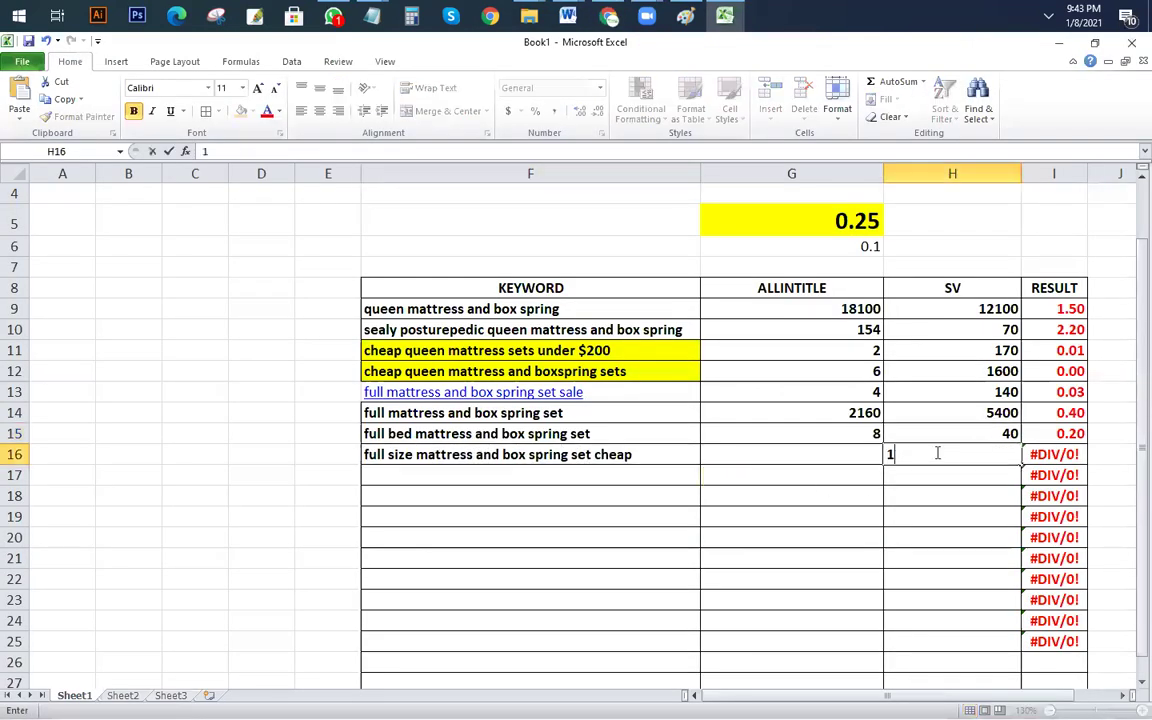
pyautogui.click(844, 454)
pyautogui.write('6')
pyautogui.press('Return')
pyautogui.click(466, 477)
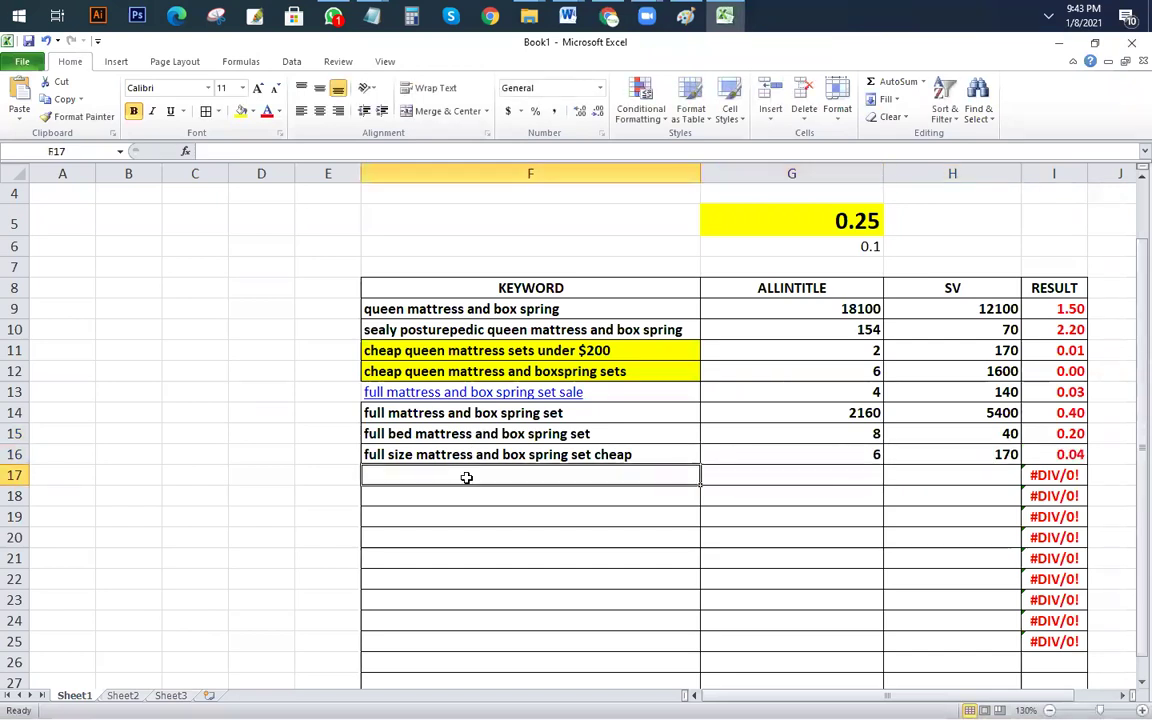
pyautogui.hotkey('alt', 'Tab')
pyautogui.moveTo(210, 151); pyautogui.dragTo(5, 152)
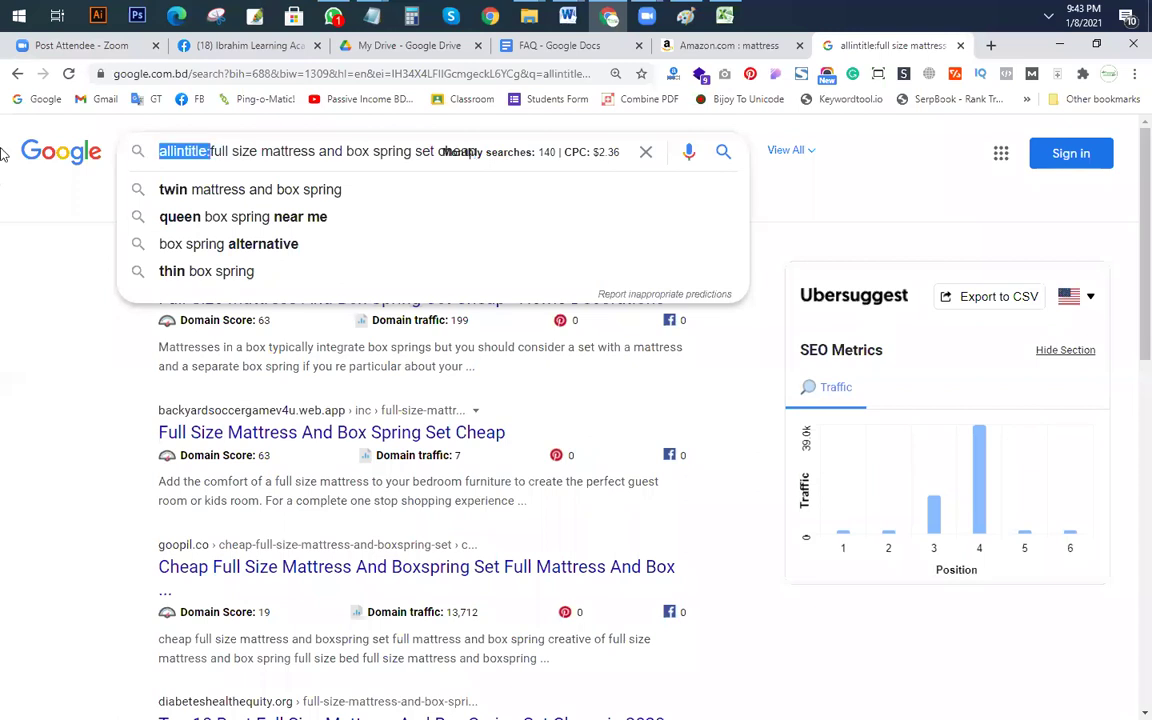
# Step: Replace the query with row 14's 'full mattress and box spring set' from Excel and search its deals variant
pyautogui.press('BackSpace')
pyautogui.hotkey('ctrl', 'a')
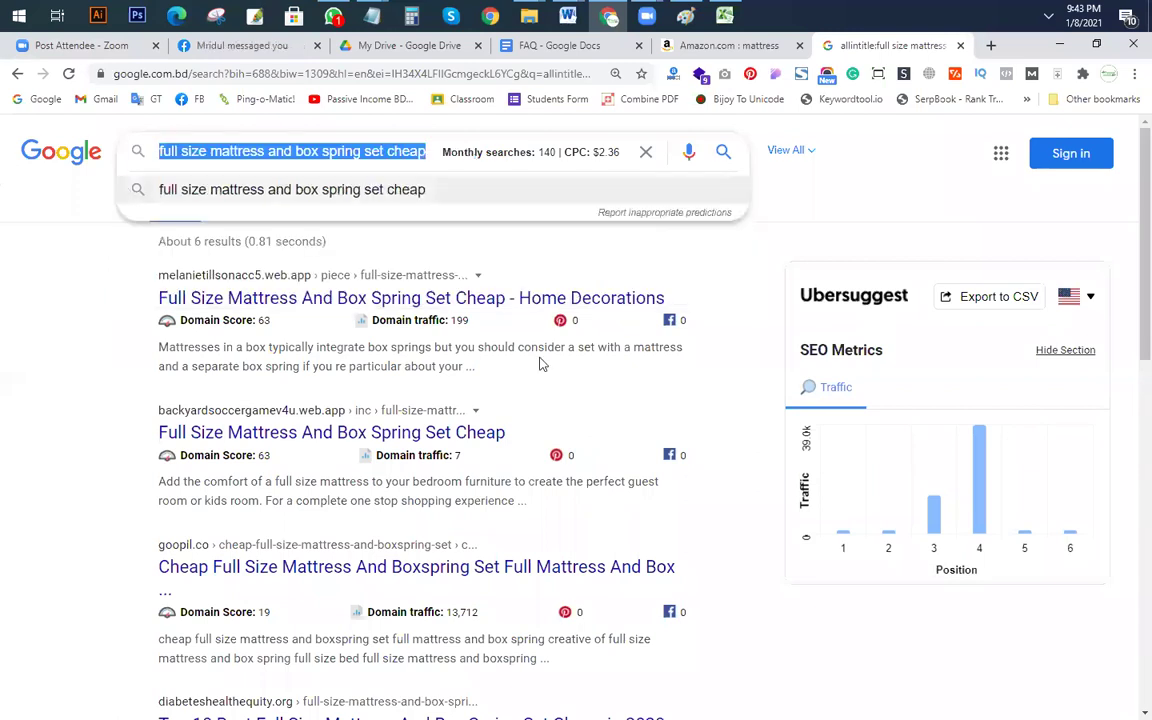
pyautogui.hotkey('alt', 'Tab')
pyautogui.click(605, 421)
pyautogui.click(373, 150)
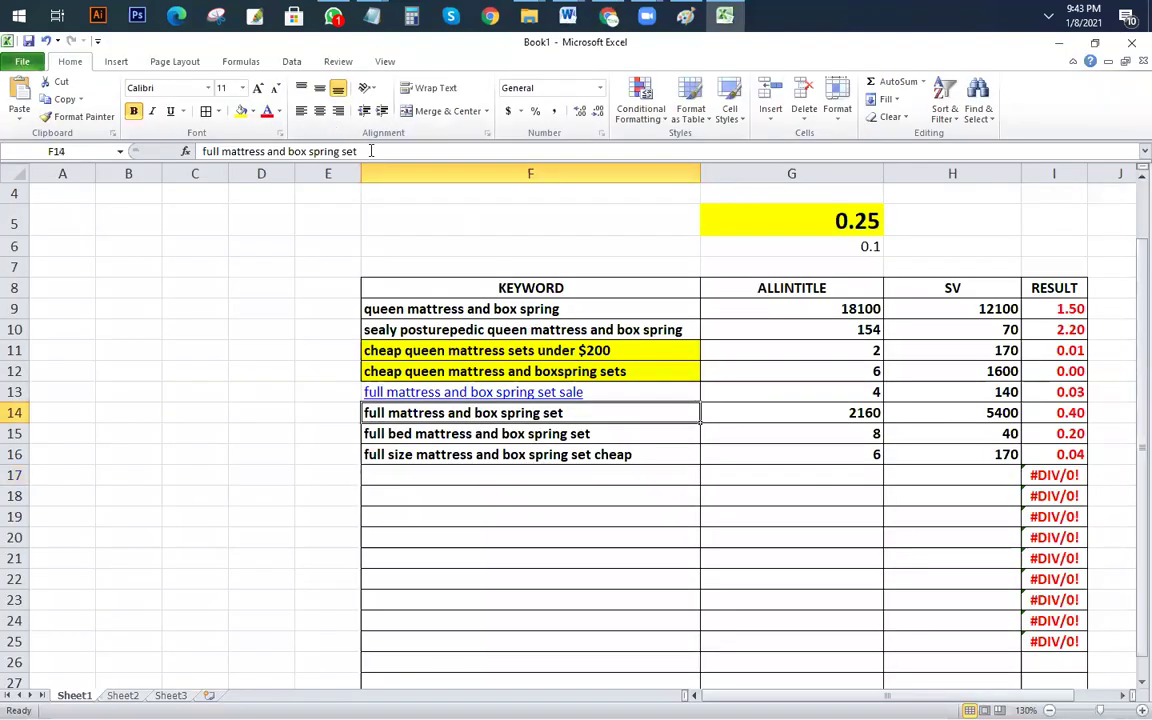
pyautogui.moveTo(373, 150); pyautogui.dragTo(200, 151)
pyautogui.hotkey('ctrl', 'c')
pyautogui.hotkey('alt', 'Tab')
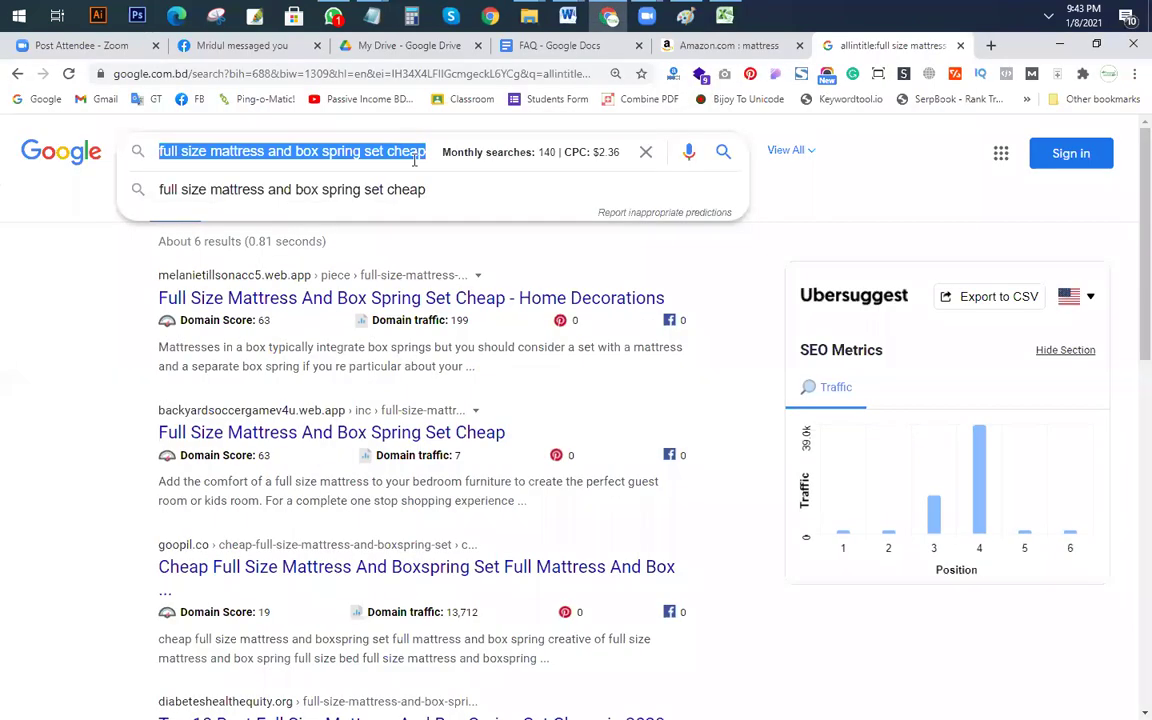
pyautogui.hotkey('ctrl', 'v')
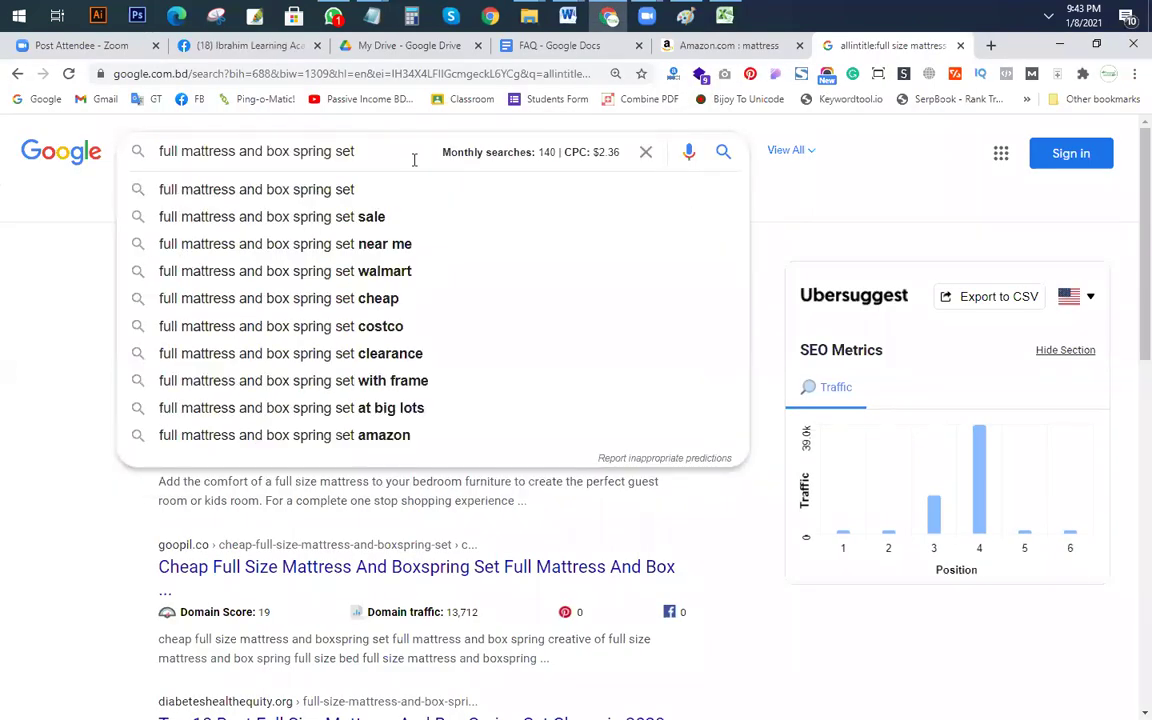
pyautogui.write('d')
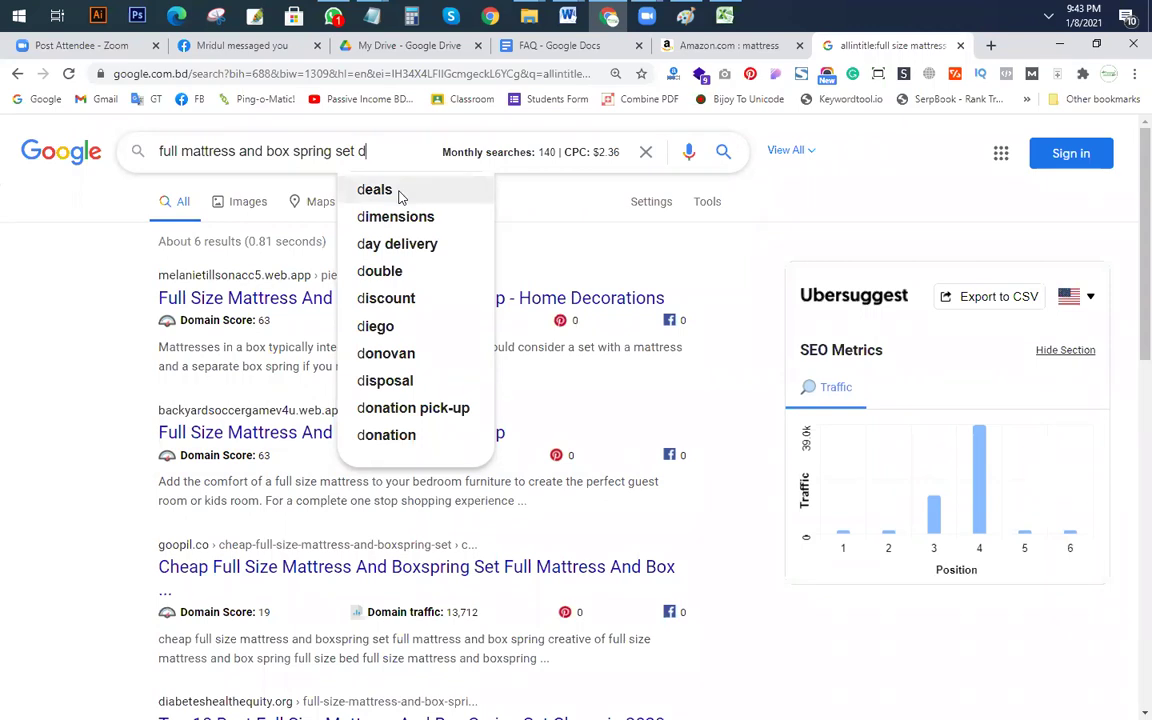
pyautogui.click(398, 190)
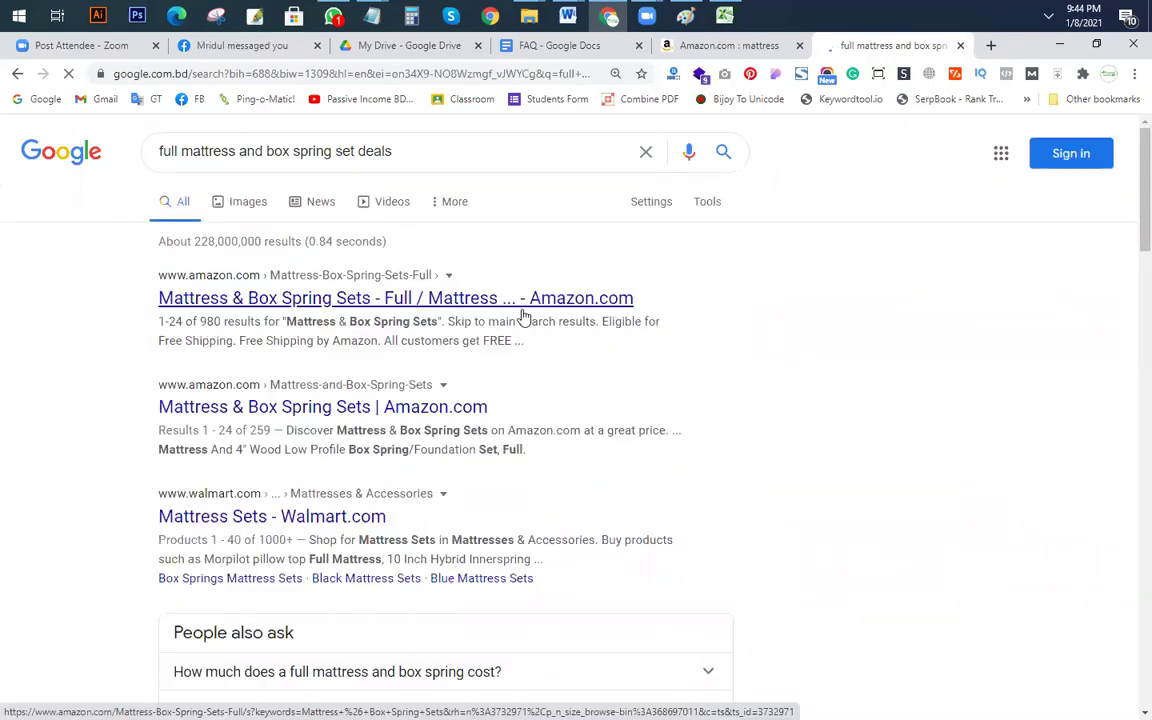
# Step: Edit the query and search 'full mattress box spring and frame set'
pyautogui.click(415, 150)
pyautogui.click(895, 289)
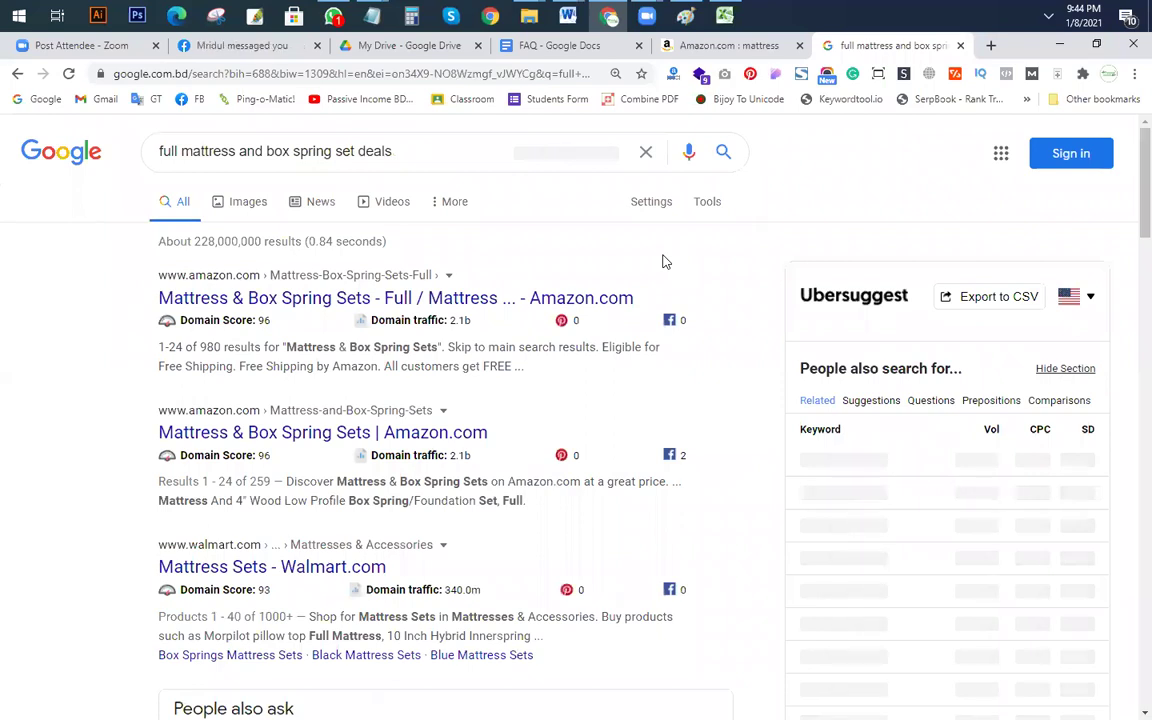
pyautogui.doubleClick(357, 150)
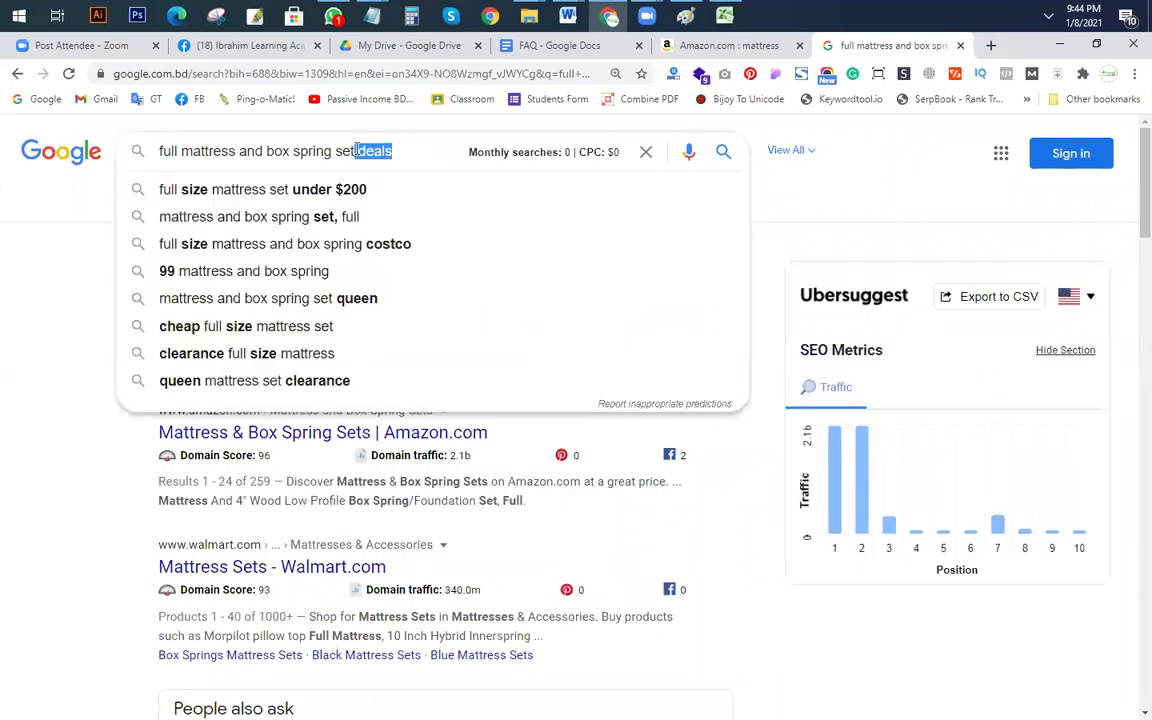
pyautogui.write('e')
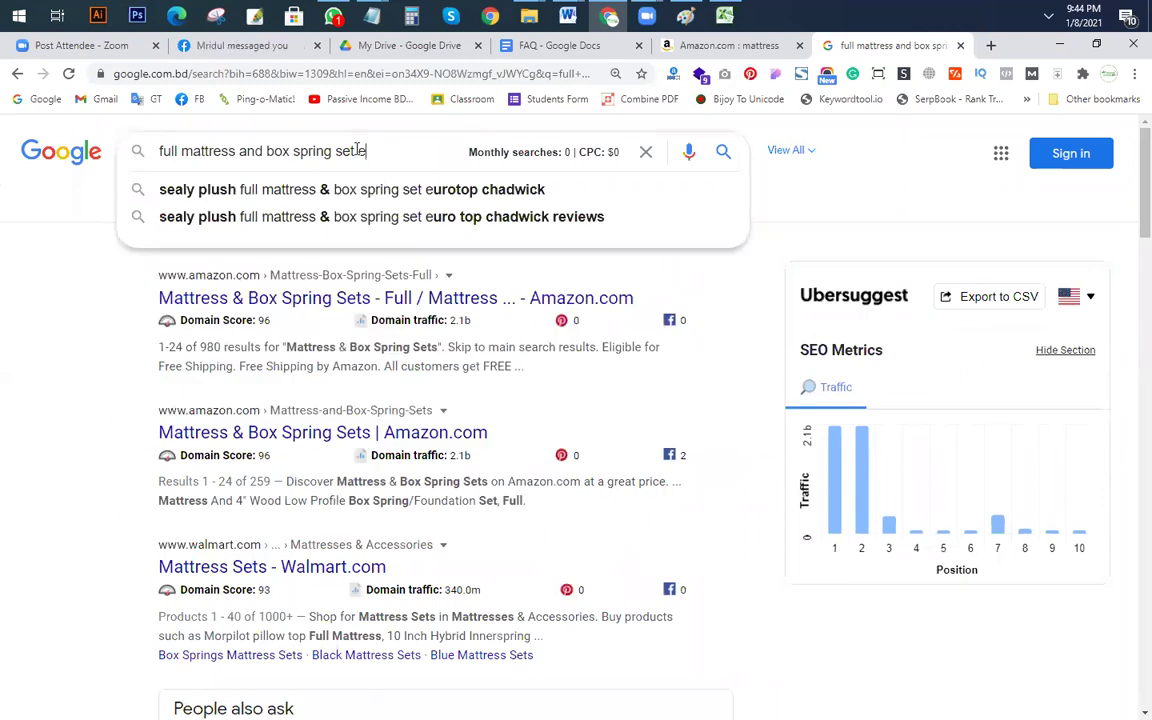
pyautogui.press('BackSpace')
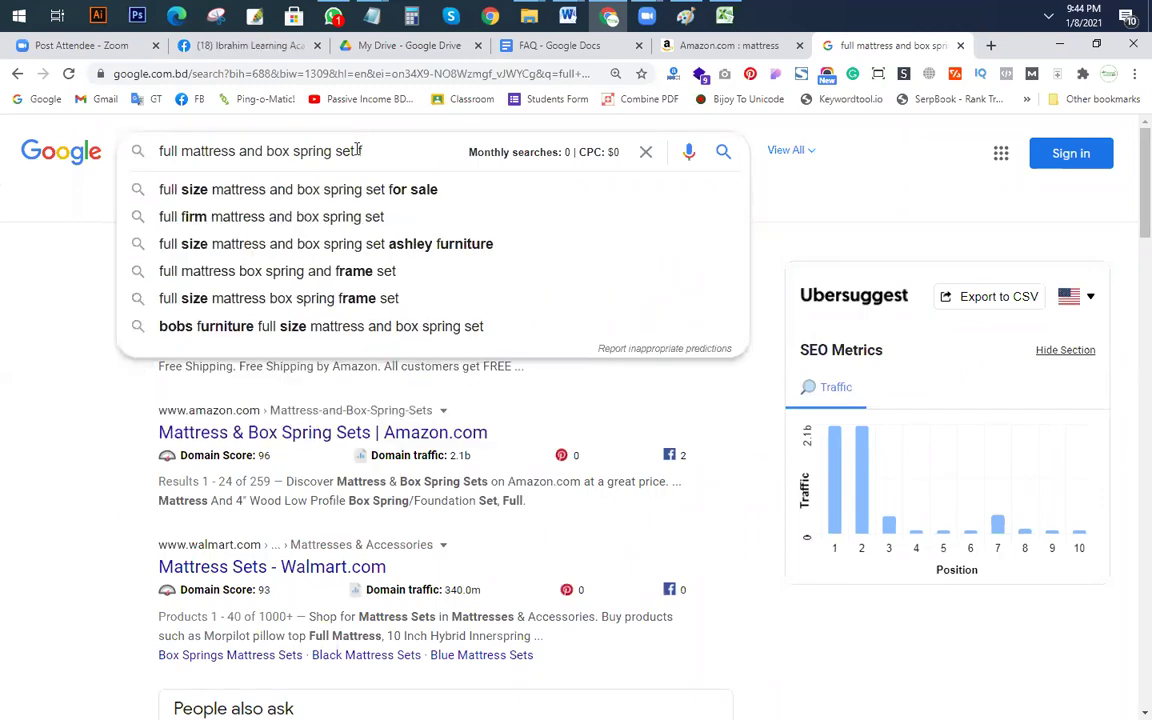
pyautogui.click(363, 270)
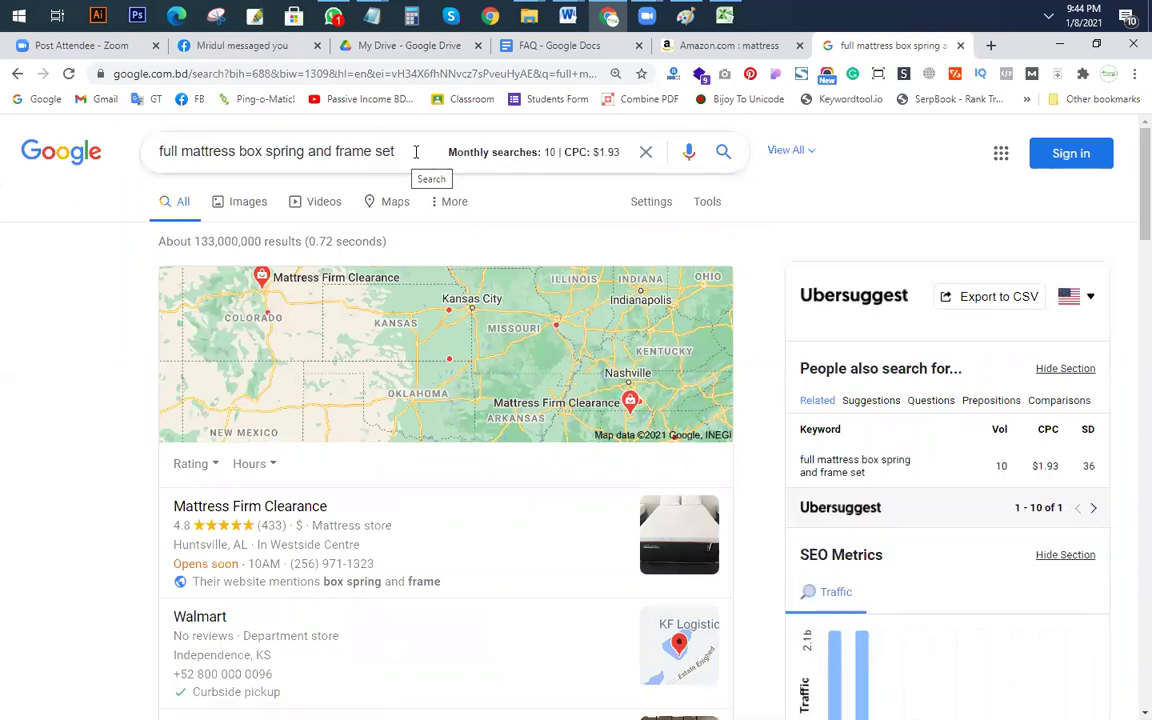
# Step: Run an allintitle: search for the frame set keyword, finding about 381 results
pyautogui.tripleClick(416, 152)
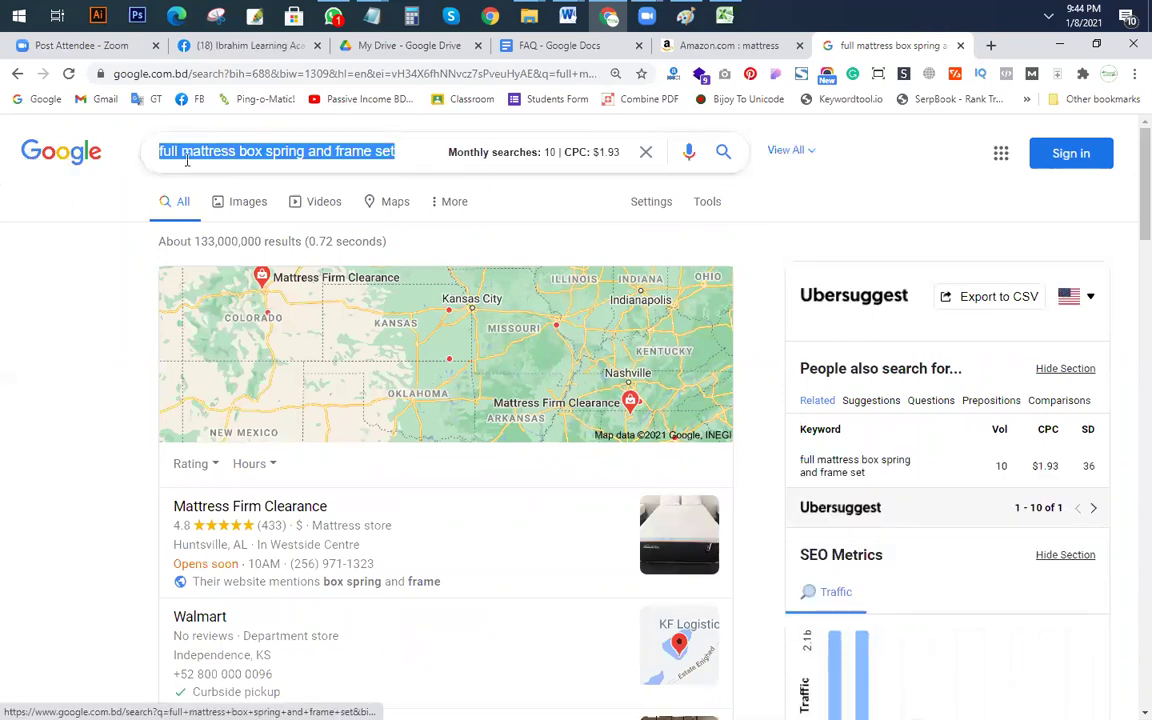
pyautogui.click(181, 153)
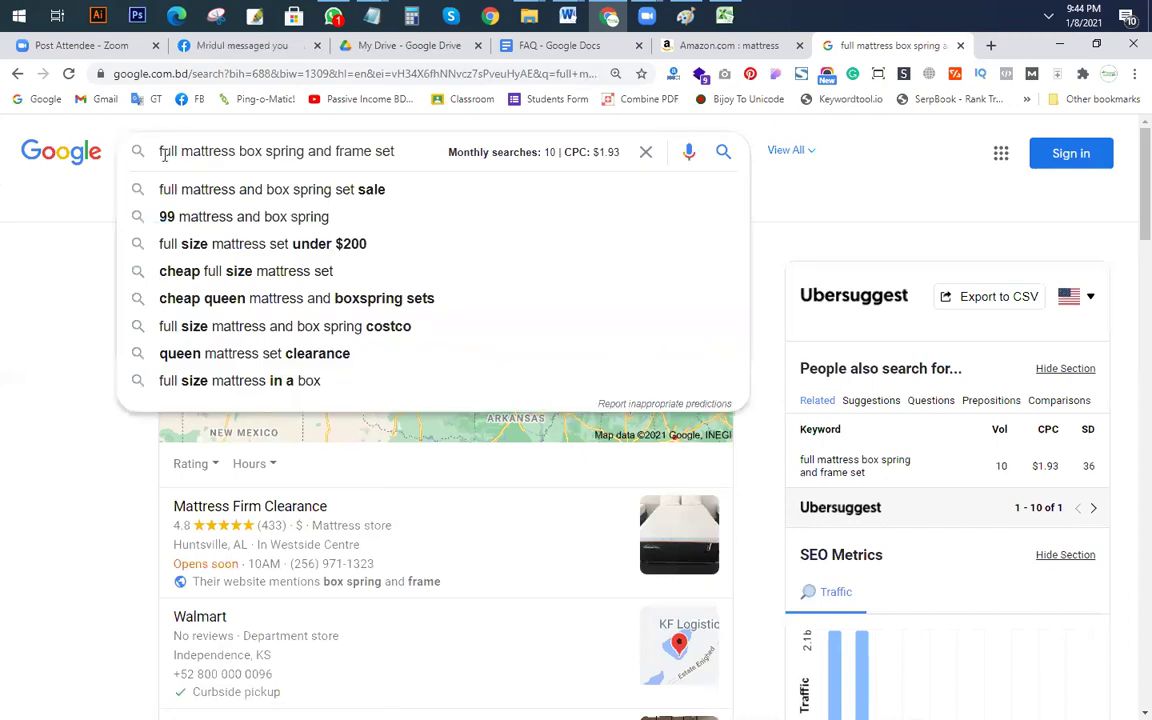
pyautogui.click(163, 152)
pyautogui.write('allint')
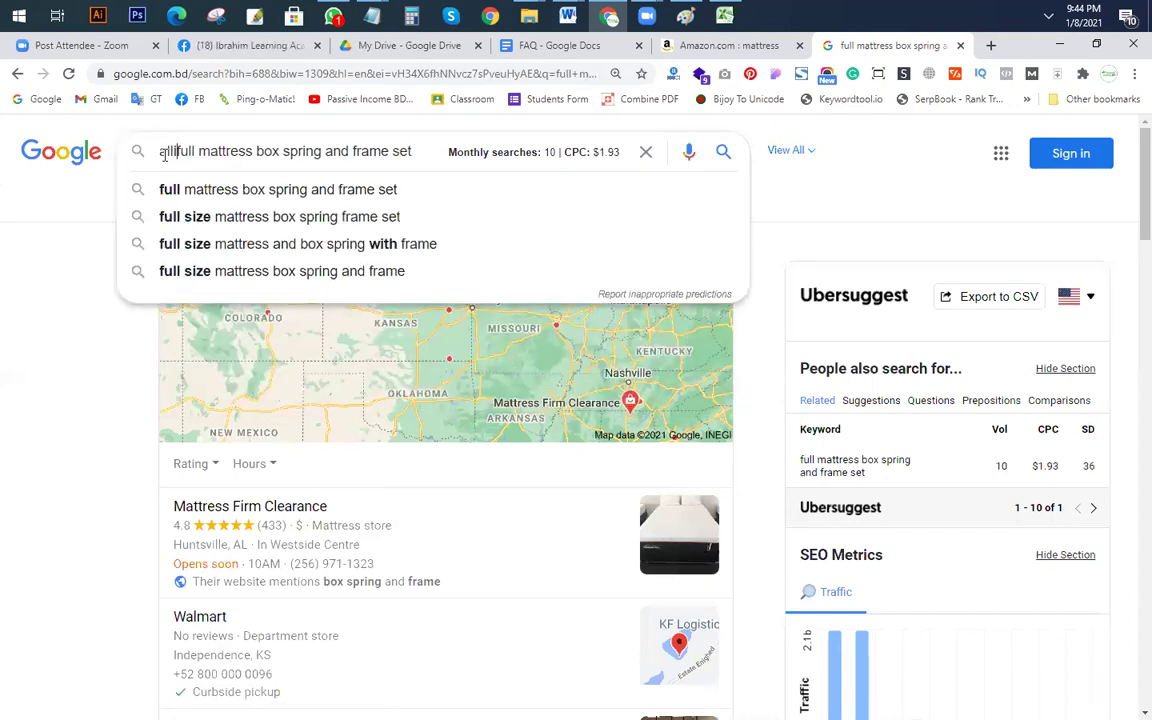
pyautogui.write('itle')
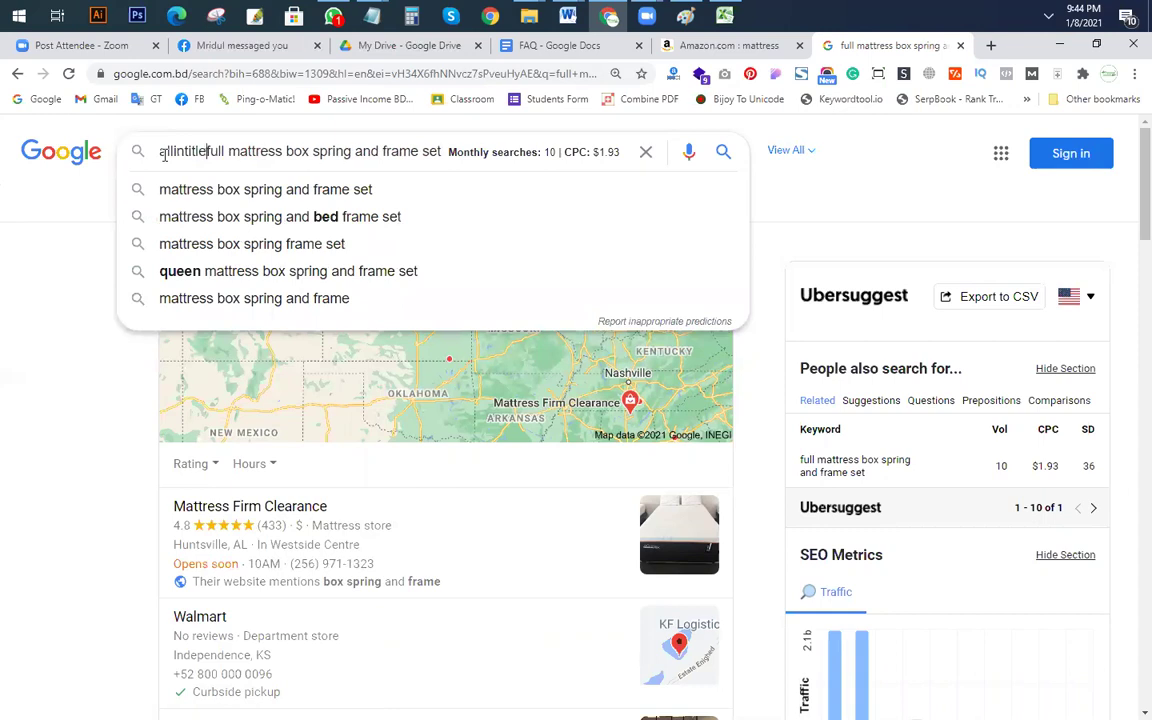
pyautogui.write(':')
pyautogui.press('Return')
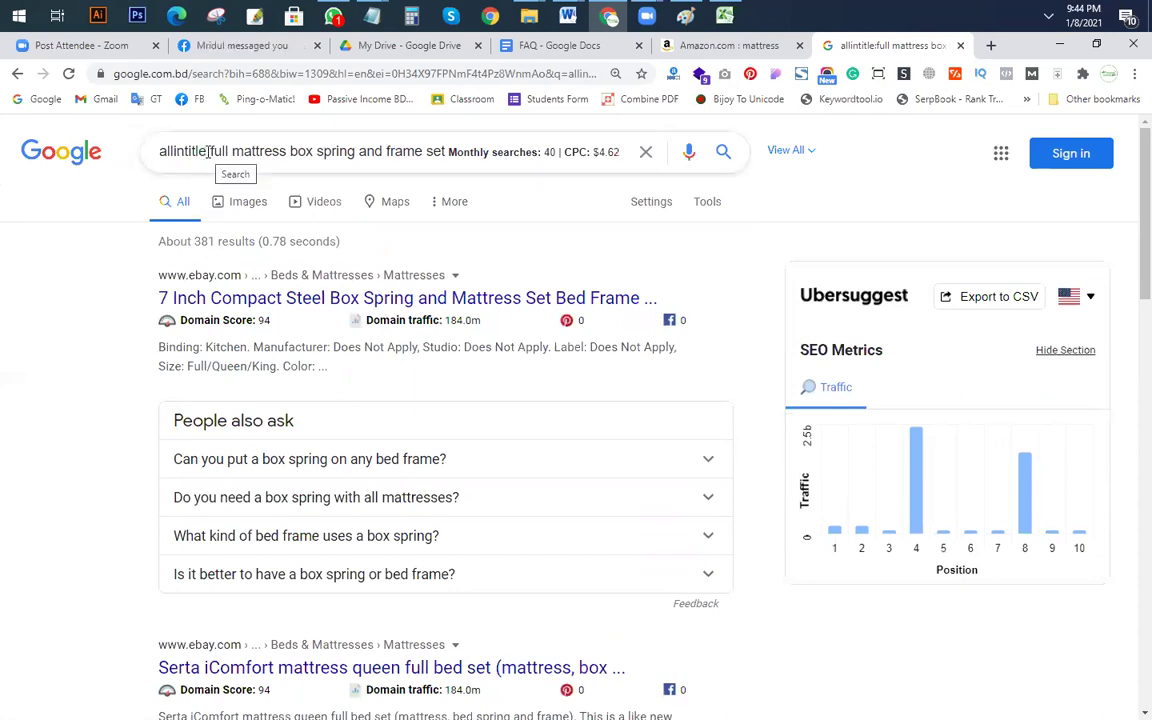
# Step: Remove the allintitle: prefix and search the 'furniture' suffix suggestion for the keyword
pyautogui.moveTo(210, 151); pyautogui.dragTo(22, 126)
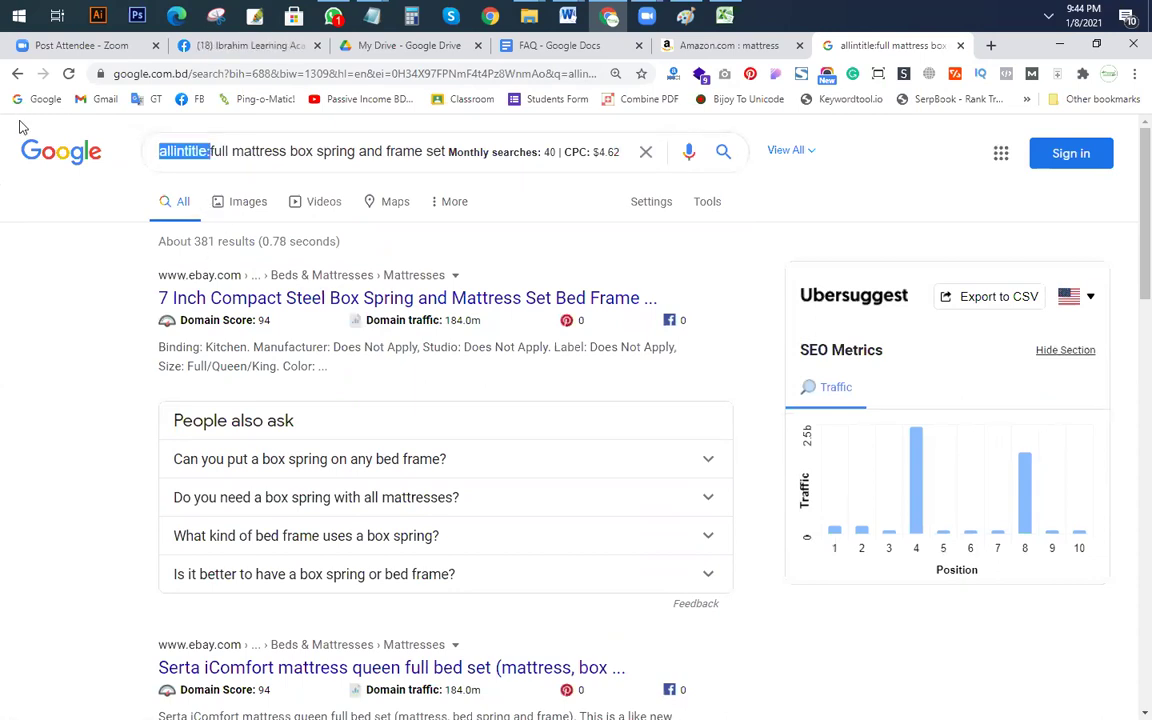
pyautogui.press('BackSpace')
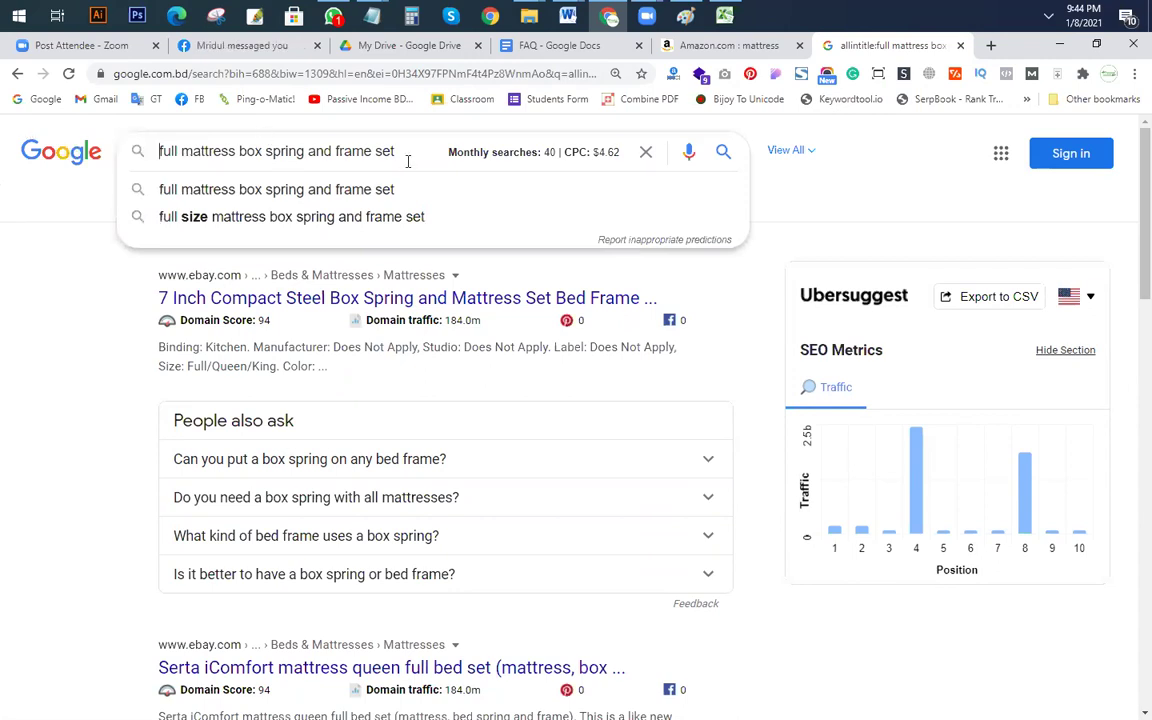
pyautogui.hotkey('ctrl', 'a')
pyautogui.press('Escape')
pyautogui.press('End')
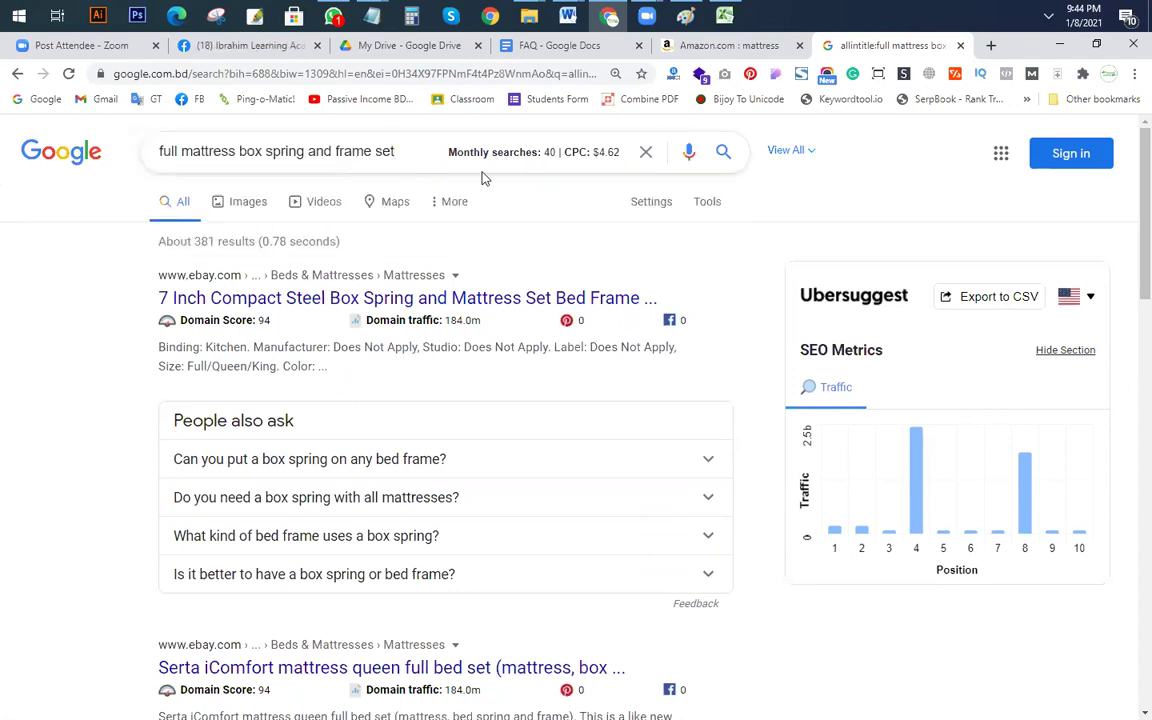
pyautogui.click(482, 172)
pyautogui.write('g')
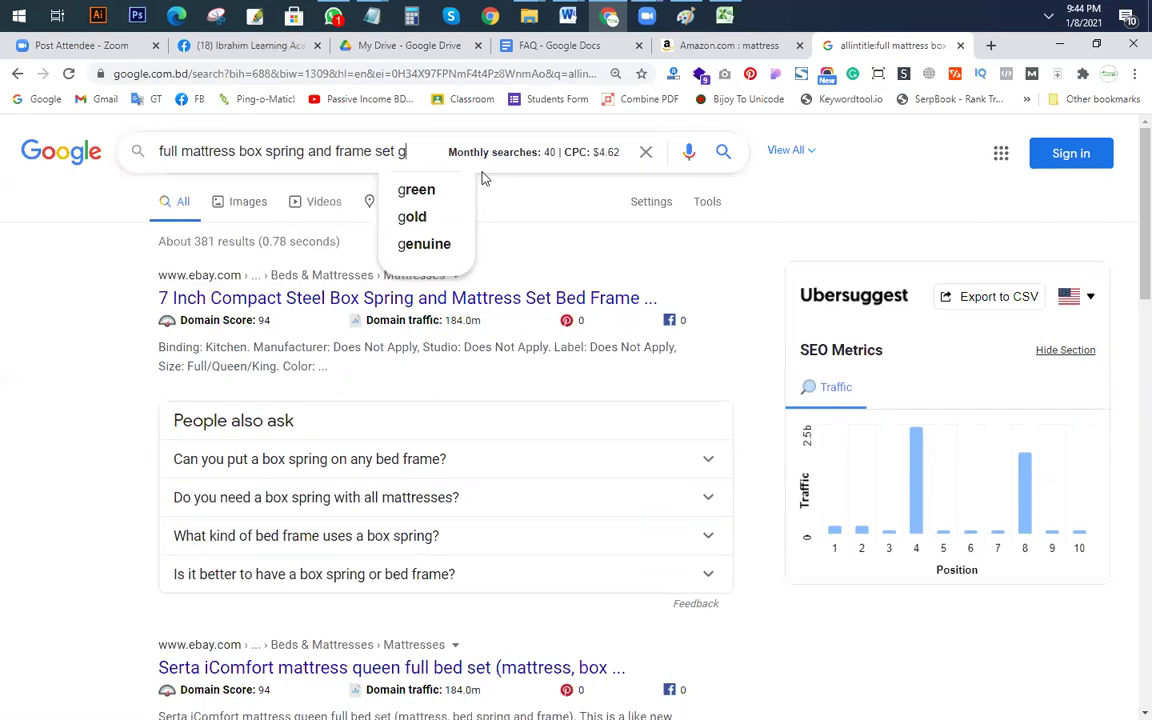
pyautogui.press('BackSpace')
pyautogui.write('e')
pyautogui.press('BackSpace')
pyautogui.write('f')
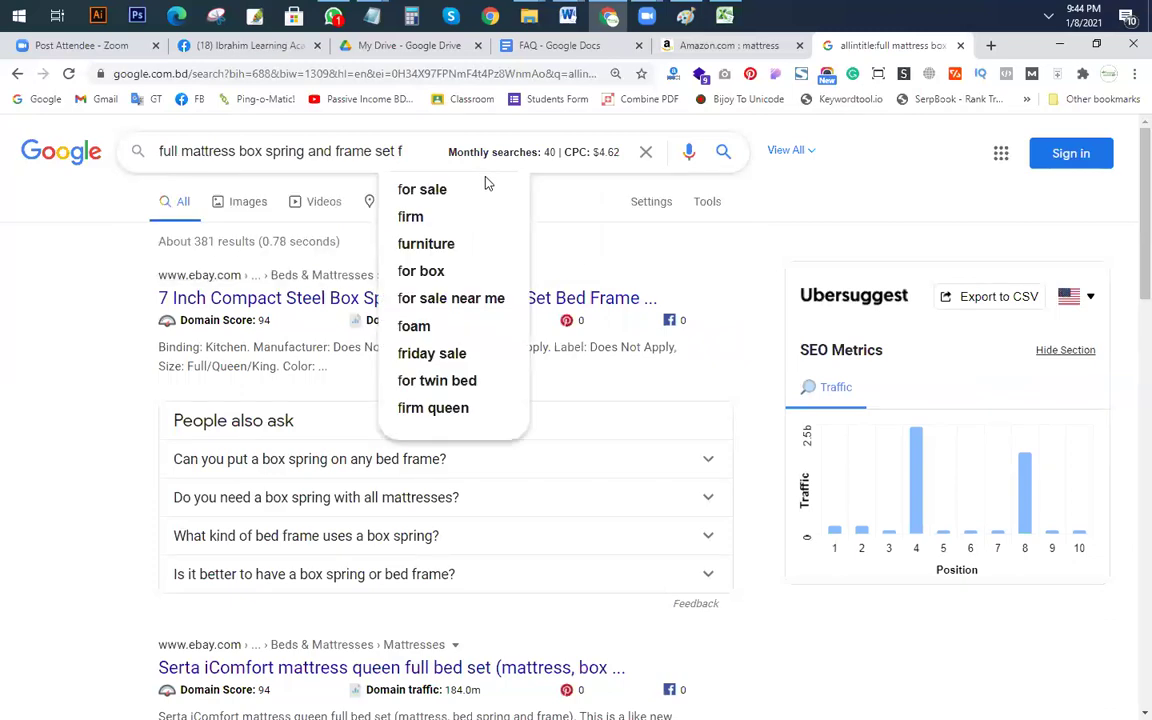
pyautogui.click(452, 246)
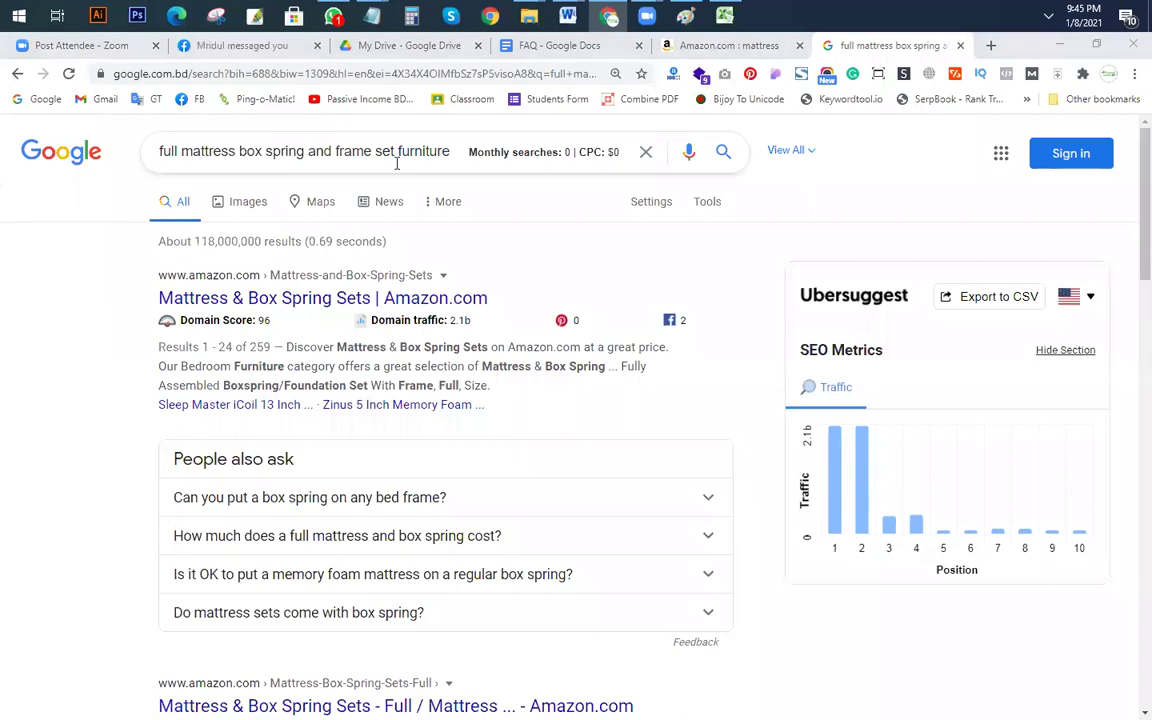
# Step: Trim 'furniture' off the query and probe other suffix suggestions with letters h, j, k and a
pyautogui.tripleClick(451, 152)
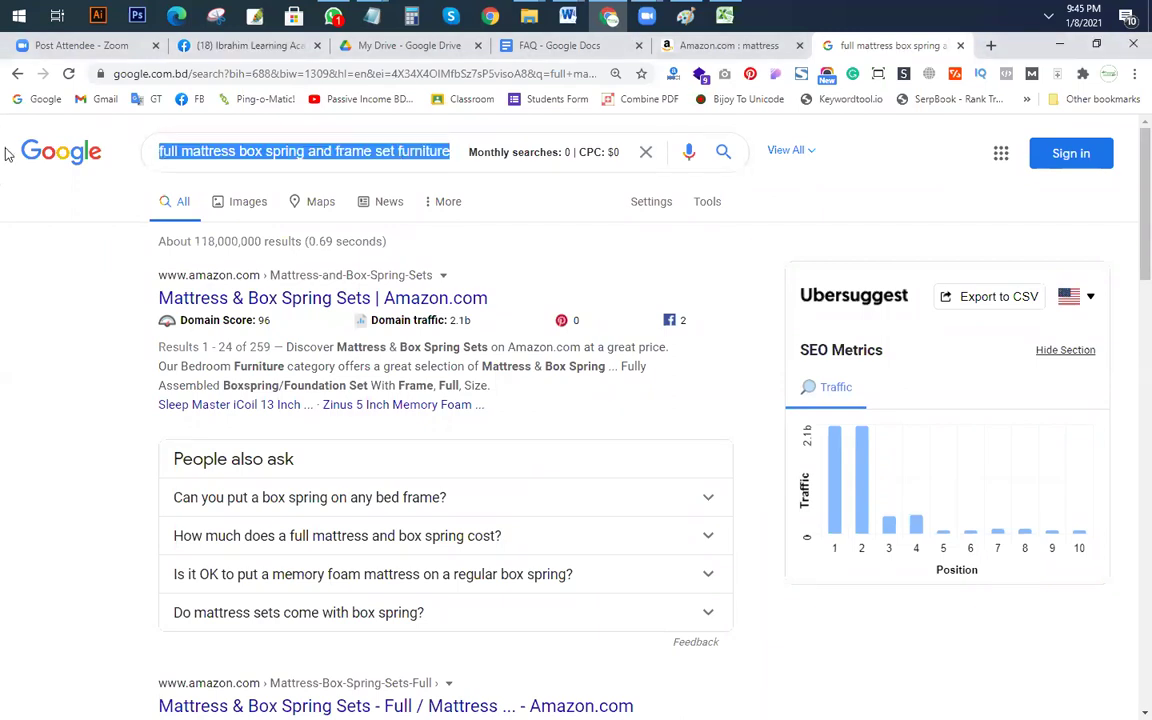
pyautogui.press('End')
pyautogui.press('BackSpace')
pyautogui.press('BackSpace')
pyautogui.press('BackSpace')
pyautogui.press('BackSpace')
pyautogui.press('BackSpace')
pyautogui.press('BackSpace')
pyautogui.press('BackSpace')
pyautogui.press('BackSpace')
pyautogui.press('BackSpace')
pyautogui.press('BackSpace')
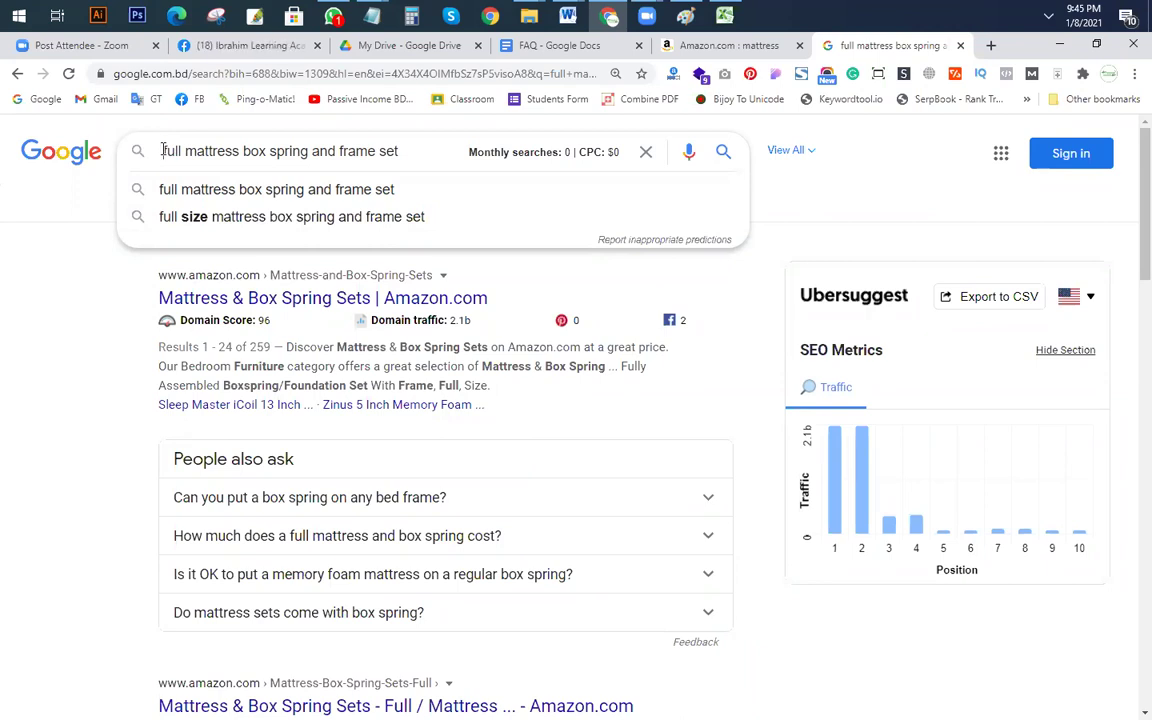
pyautogui.press('BackSpace')
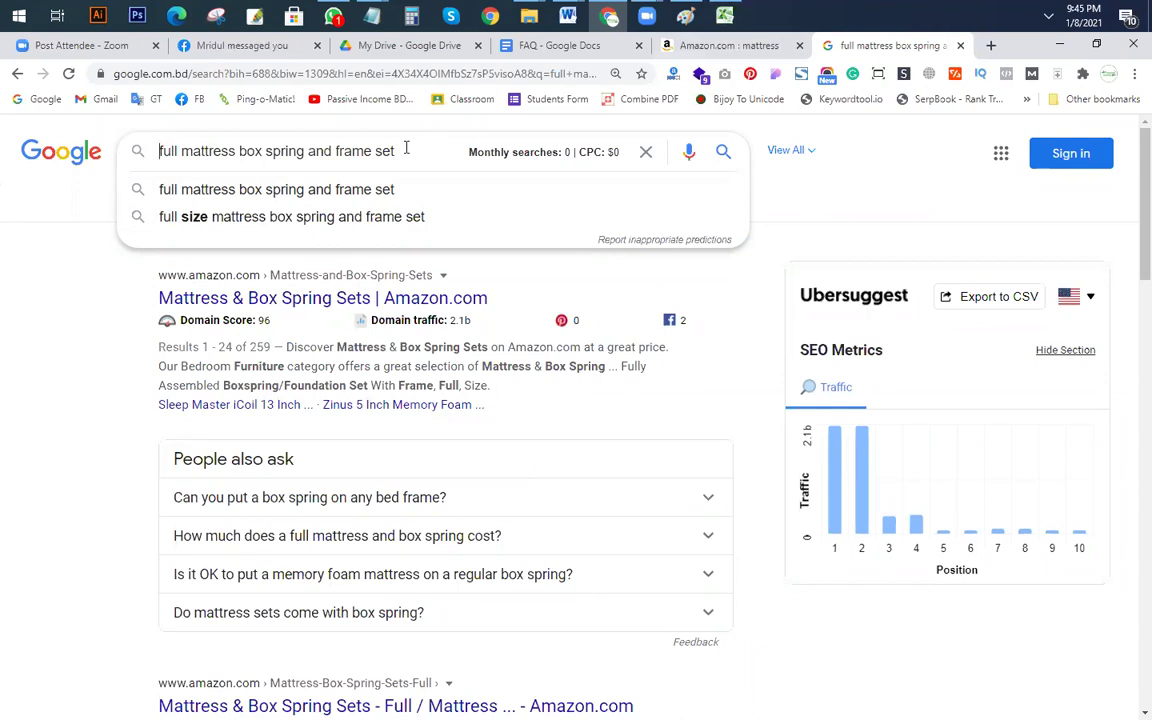
pyautogui.click(405, 150)
pyautogui.write('h')
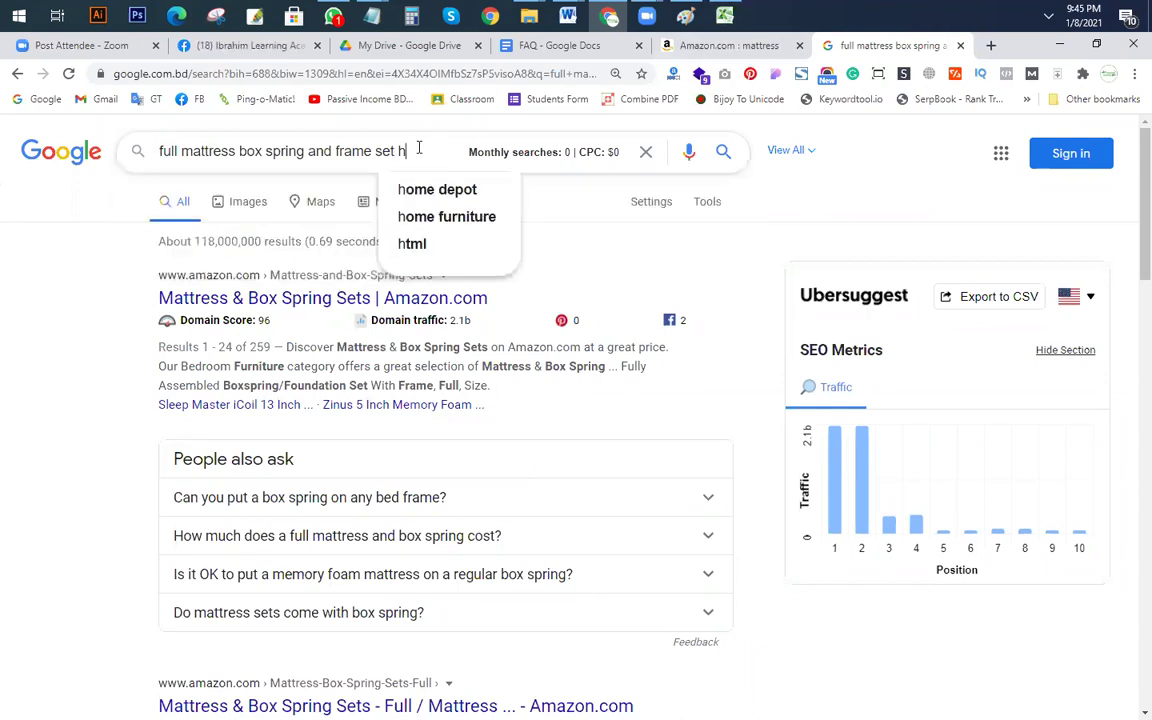
pyautogui.press('BackSpace')
pyautogui.write('j')
pyautogui.press('BackSpace')
pyautogui.write('k')
pyautogui.press('BackSpace')
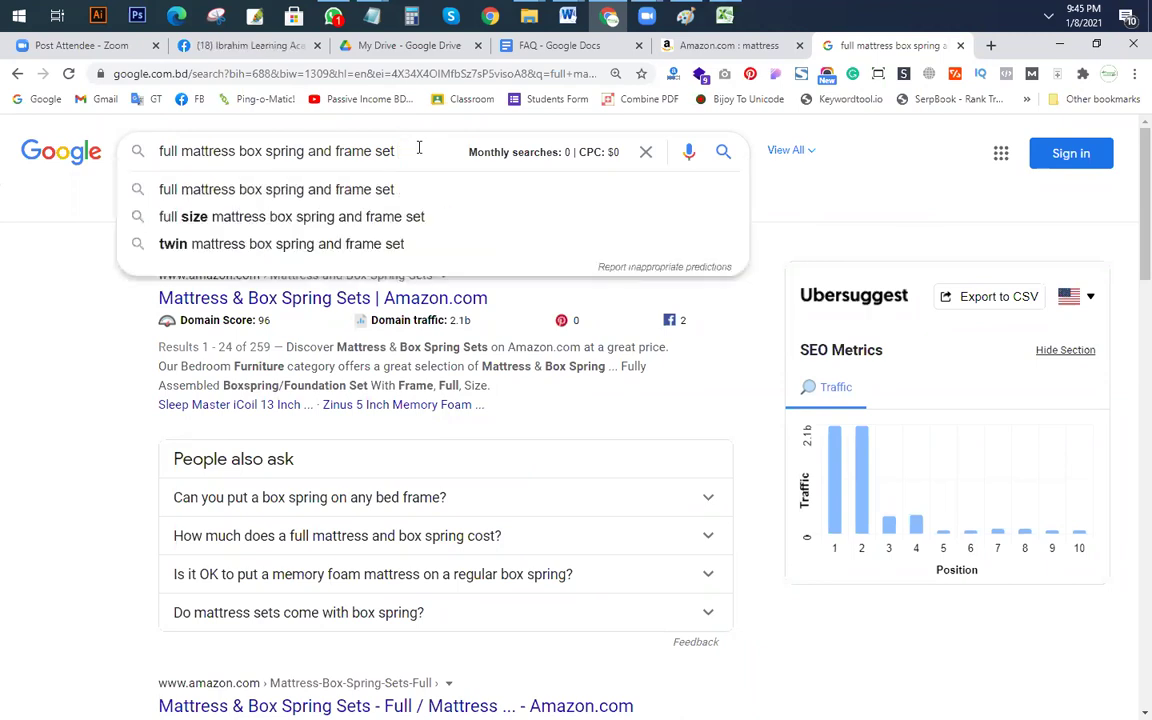
pyautogui.write('k')
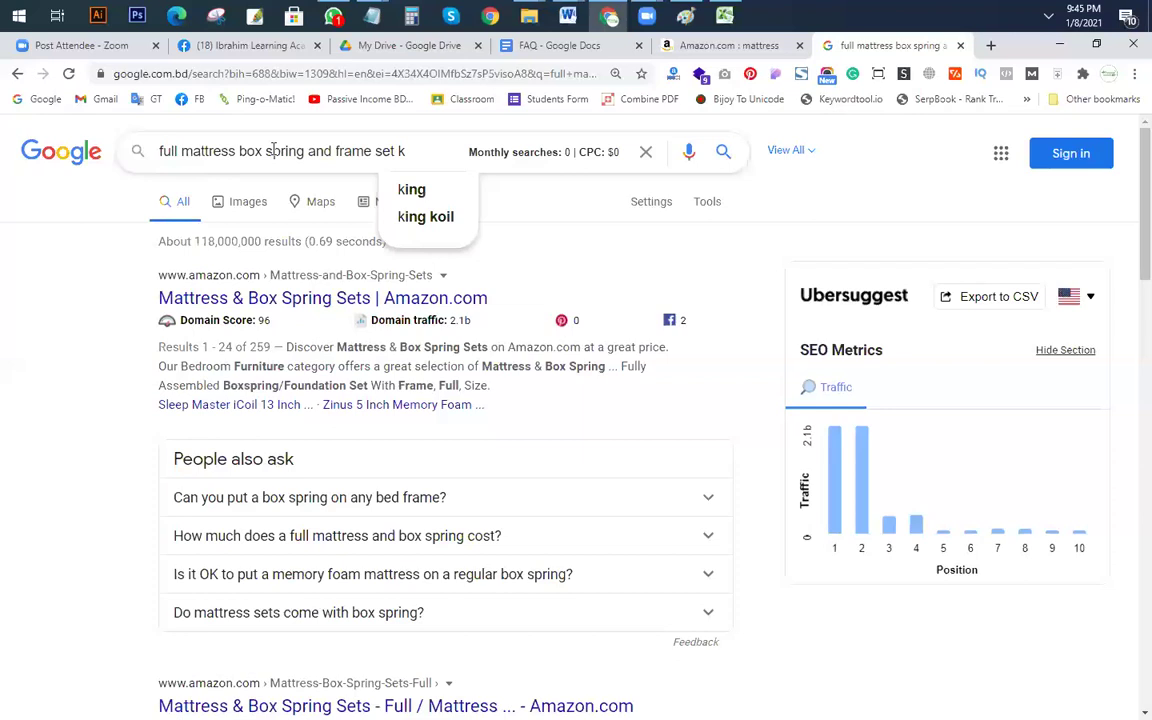
pyautogui.moveTo(312, 151); pyautogui.dragTo(482, 154)
pyautogui.press('BackSpace')
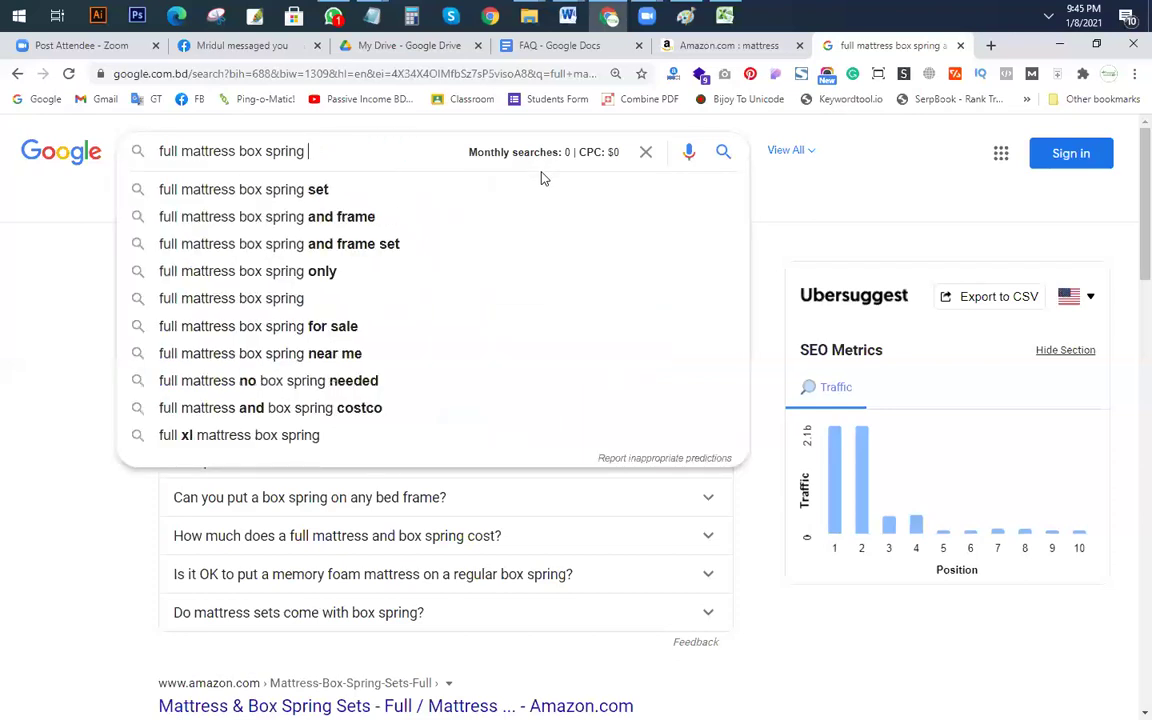
pyautogui.write('a')
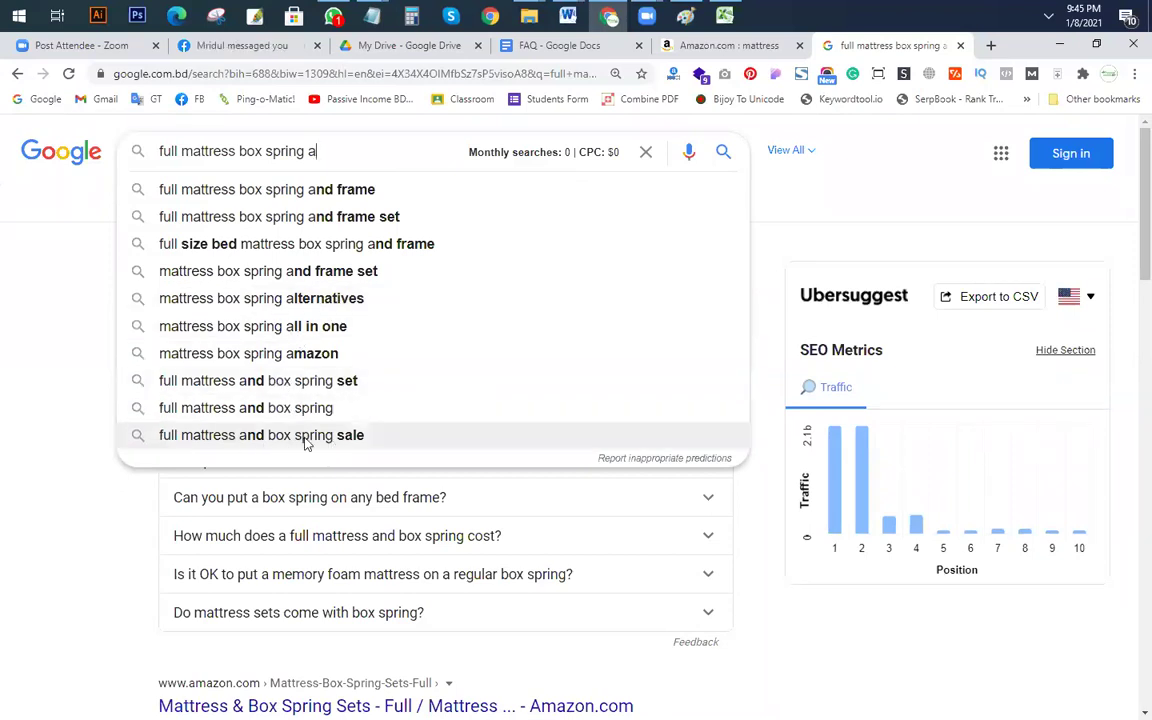
# Step: Search the 'mattress box spring all in one' suggestion with the allintitle: prefix
pyautogui.click(300, 330)
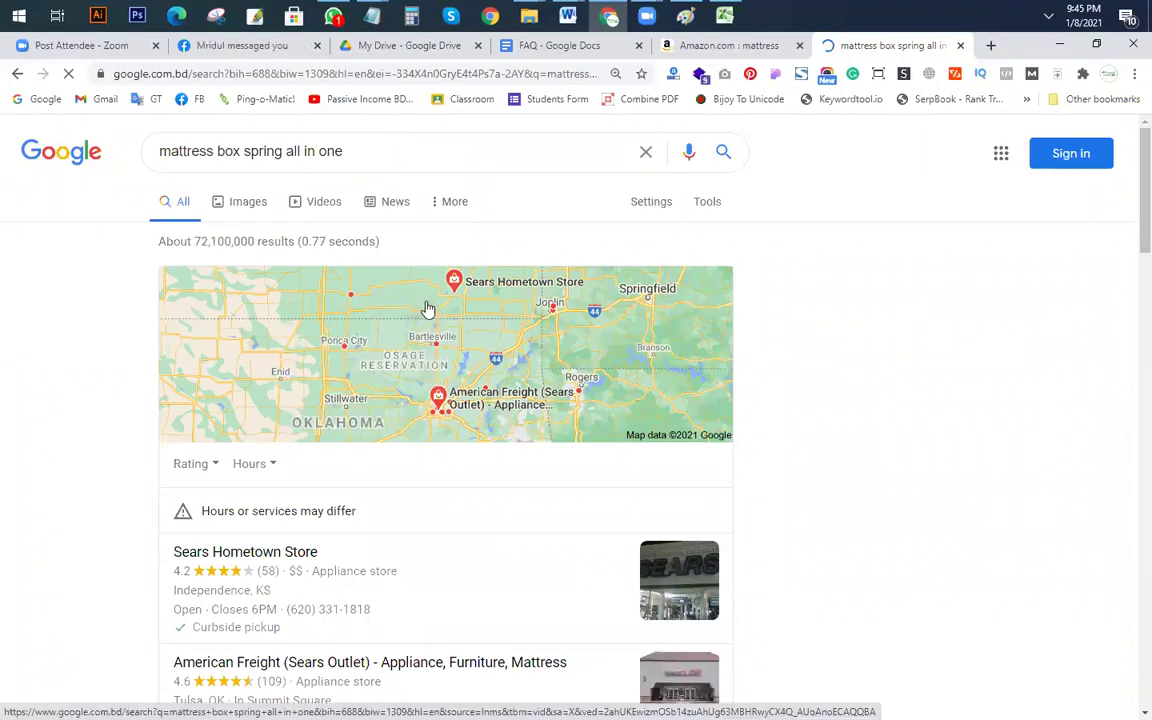
pyautogui.click(368, 150)
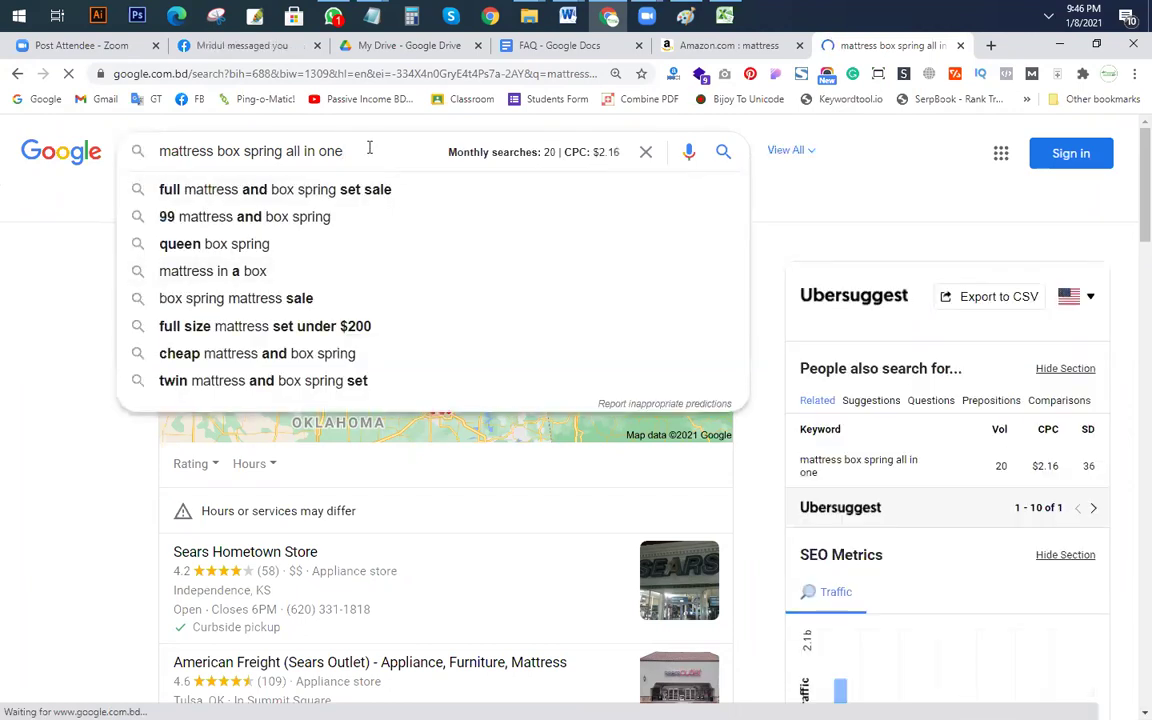
pyautogui.click(158, 152)
pyautogui.write('allintit')
pyautogui.write('le')
pyautogui.write(':')
pyautogui.press('Return')
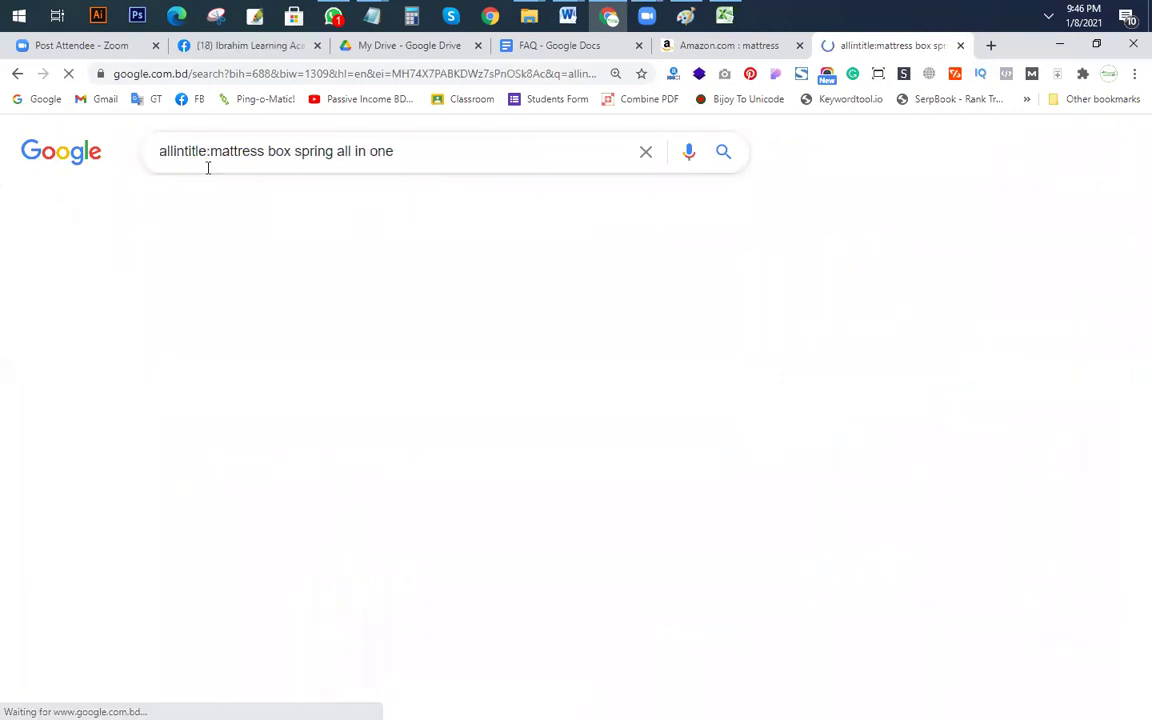
pyautogui.moveTo(429, 150); pyautogui.dragTo(209, 151)
pyautogui.hotkey('ctrl', 'c')
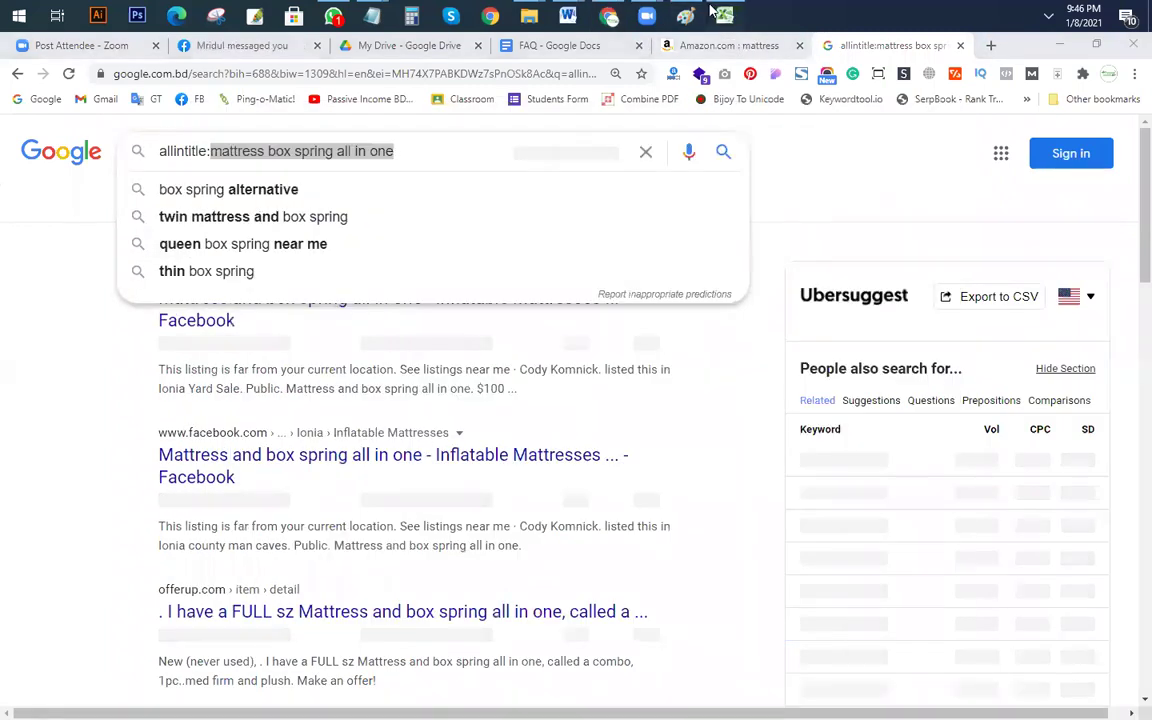
# Step: Paste the keyword into Excel F17 with 20 searches in H17 and 10 allintitle in G17
pyautogui.click(724, 15)
pyautogui.click(690, 477)
pyautogui.hotkey('ctrl', 'v')
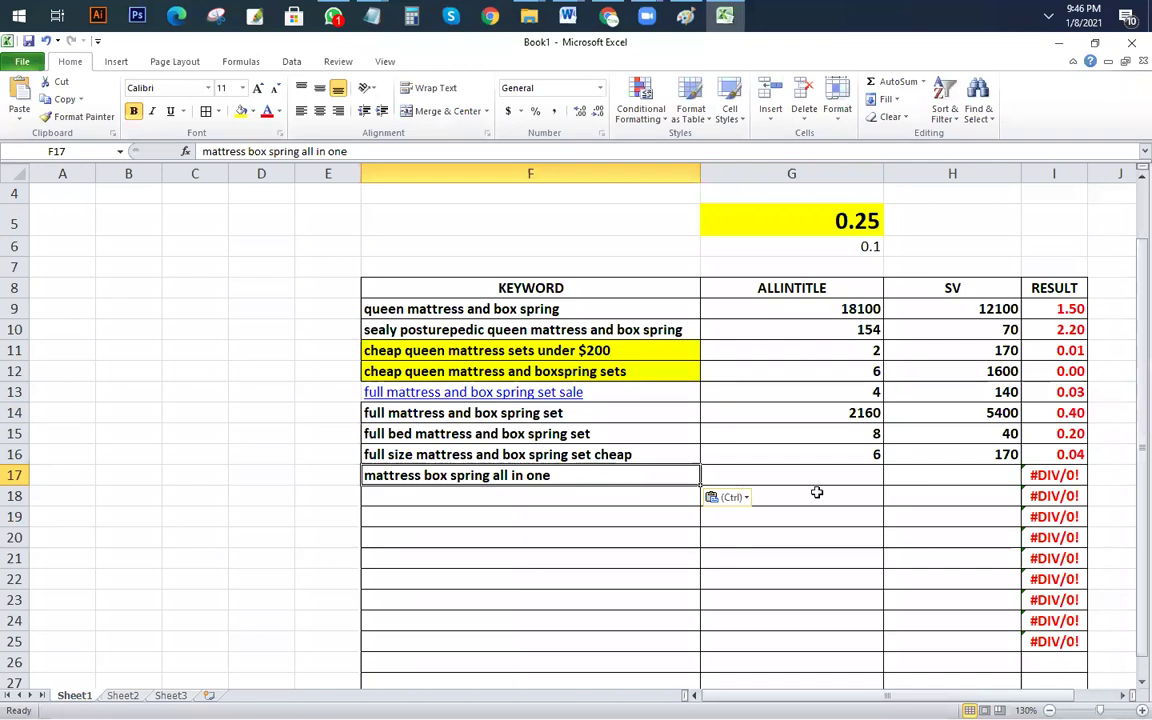
pyautogui.click(951, 476)
pyautogui.write('20')
pyautogui.press('Left')
pyautogui.write('10')
pyautogui.press('Return')
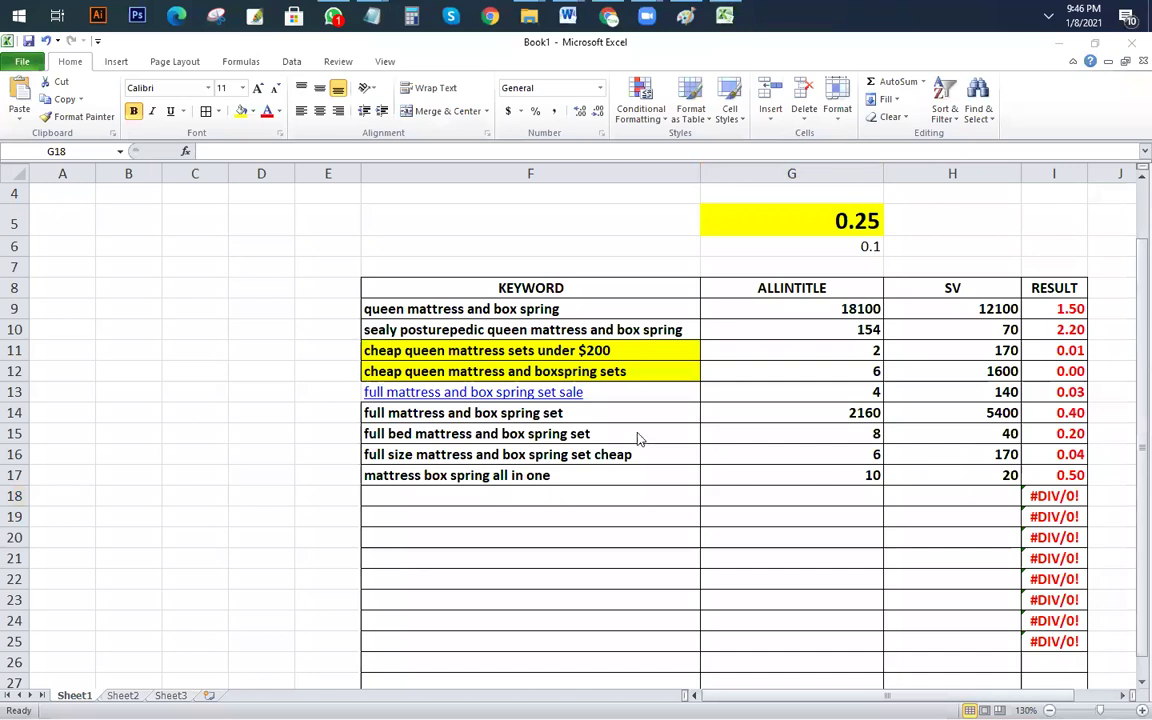
pyautogui.hotkey('alt', 'Tab')
# Step: Drop the allintitle: prefix and search 'mattress box spring all in one box'
pyautogui.click(194, 152)
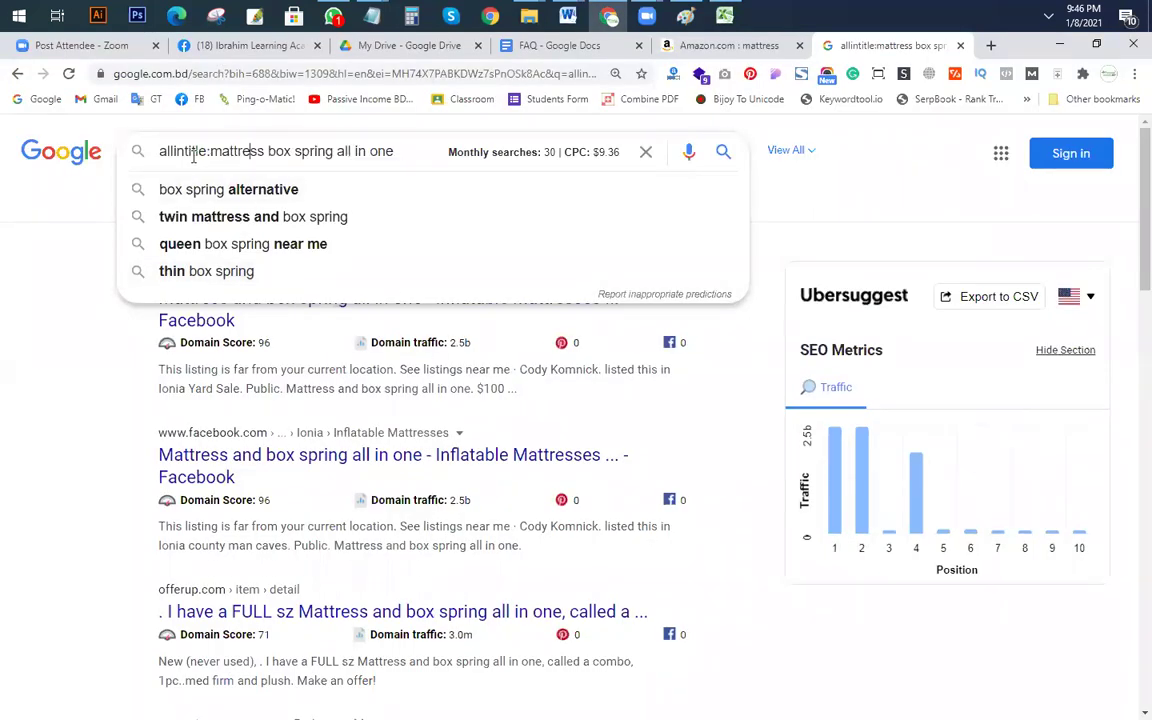
pyautogui.moveTo(211, 152); pyautogui.dragTo(26, 160)
pyautogui.press('BackSpace')
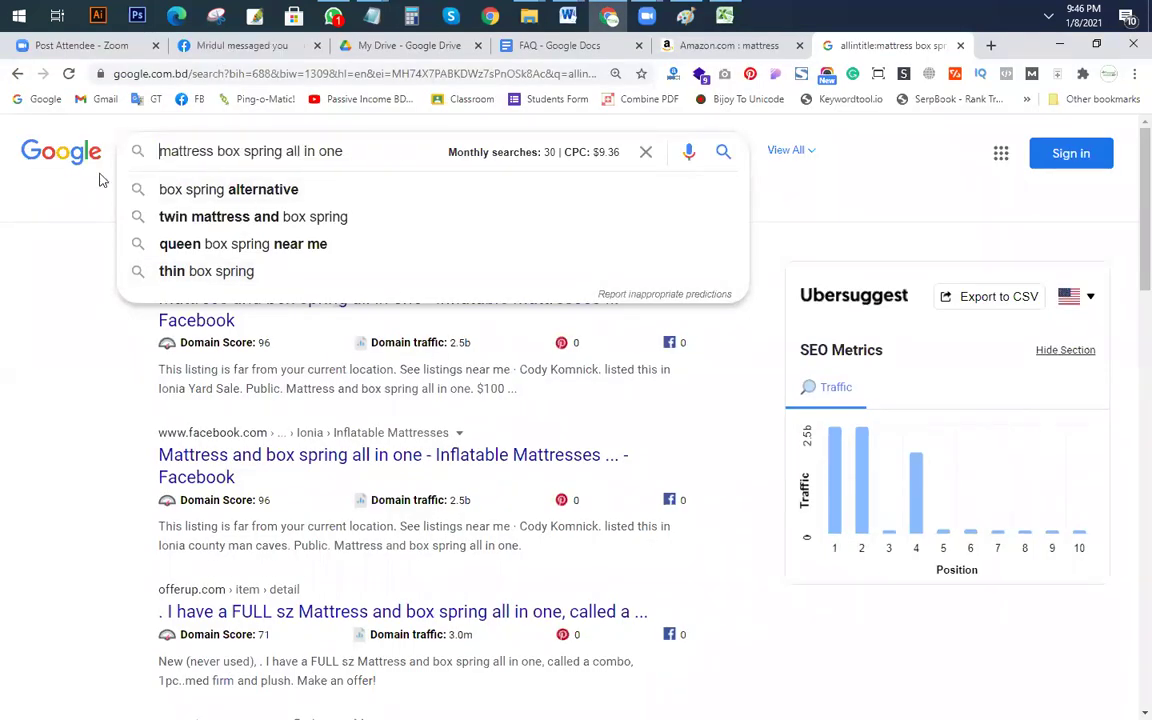
pyautogui.moveTo(379, 152); pyautogui.dragTo(5, 148)
pyautogui.click(90, 168)
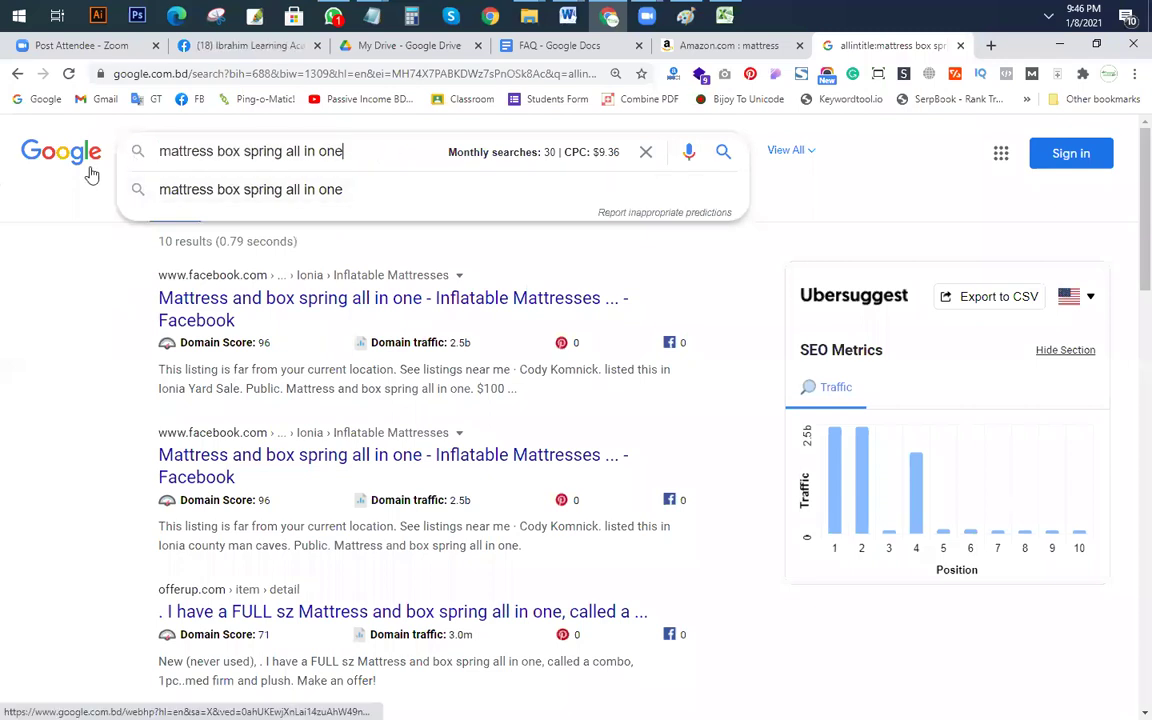
pyautogui.write('a')
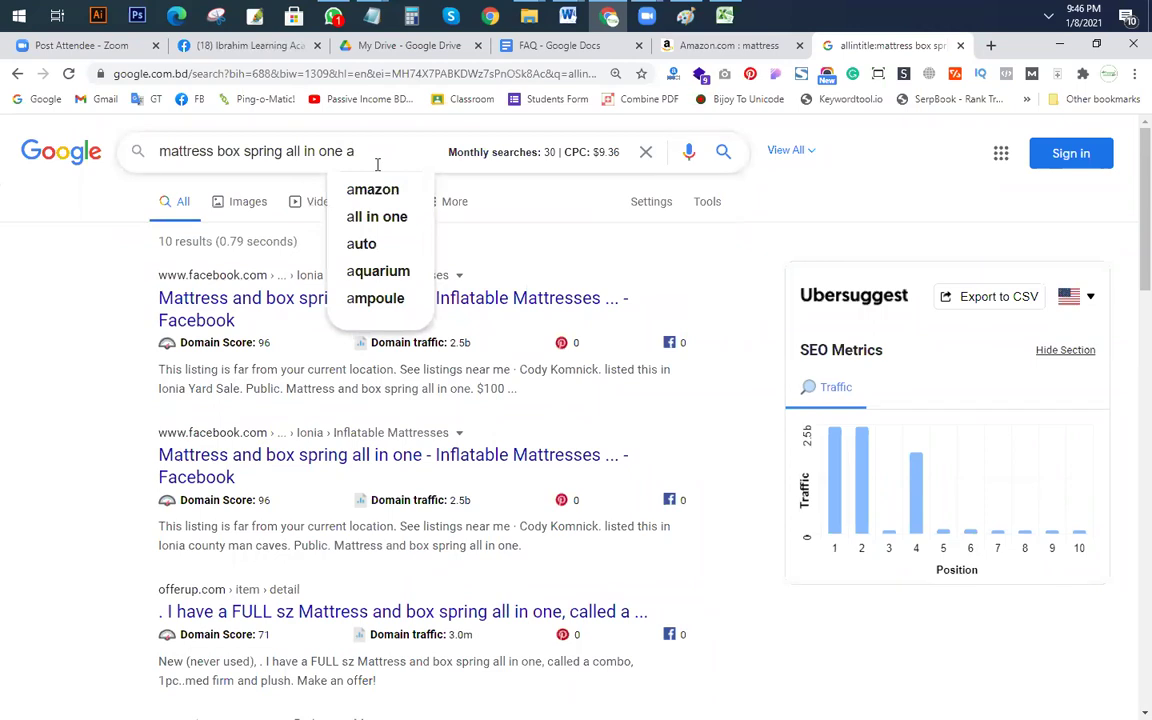
pyautogui.press('BackSpace')
pyautogui.write('b')
pyautogui.click(362, 188)
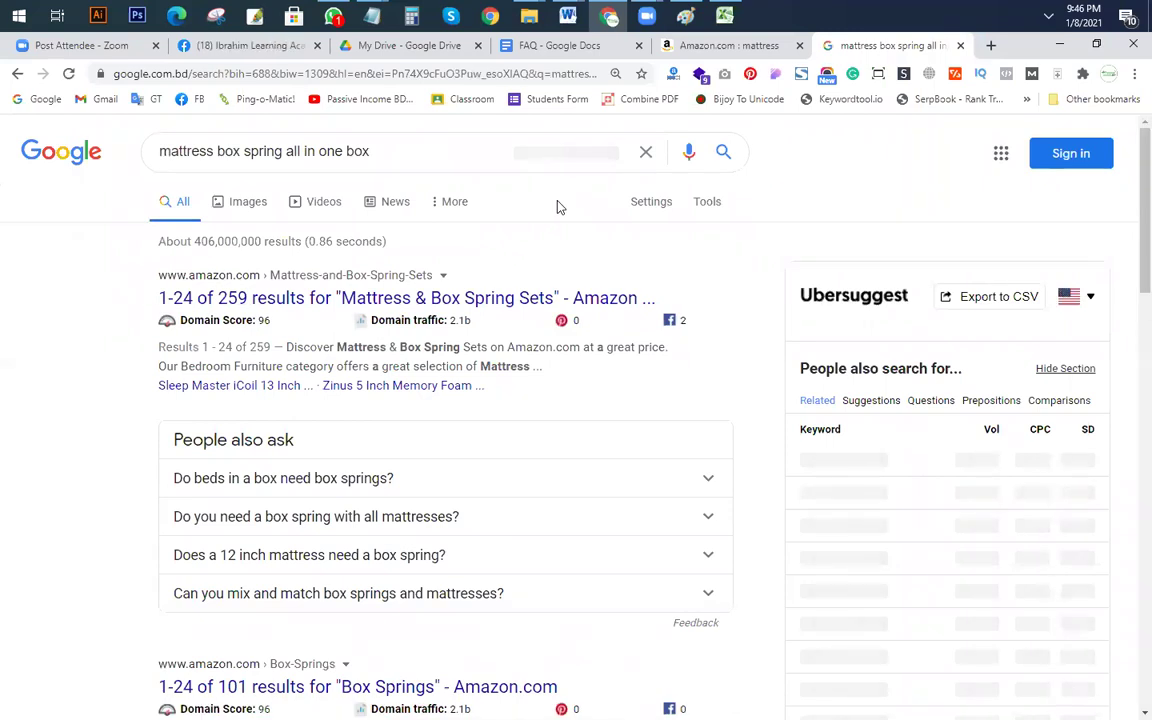
# Step: Clear the Google search box and switch to the Excel keyword workbook
pyautogui.tripleClick(380, 151)
pyautogui.press('BackSpace')
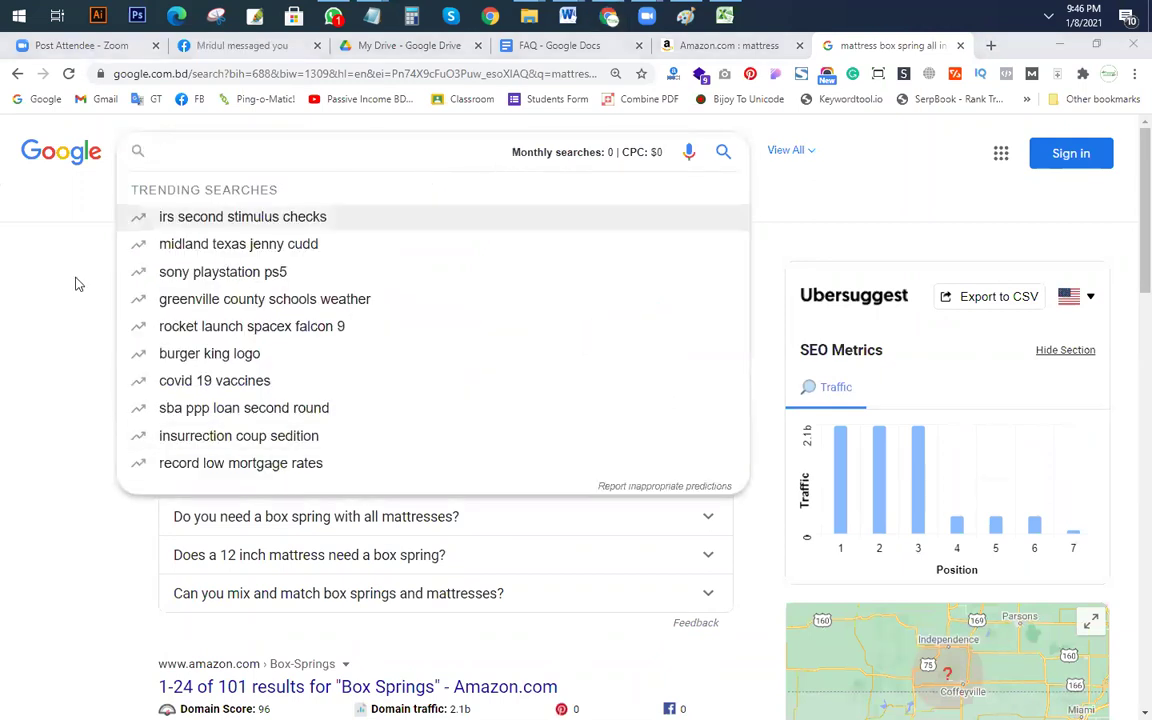
pyautogui.click(724, 15)
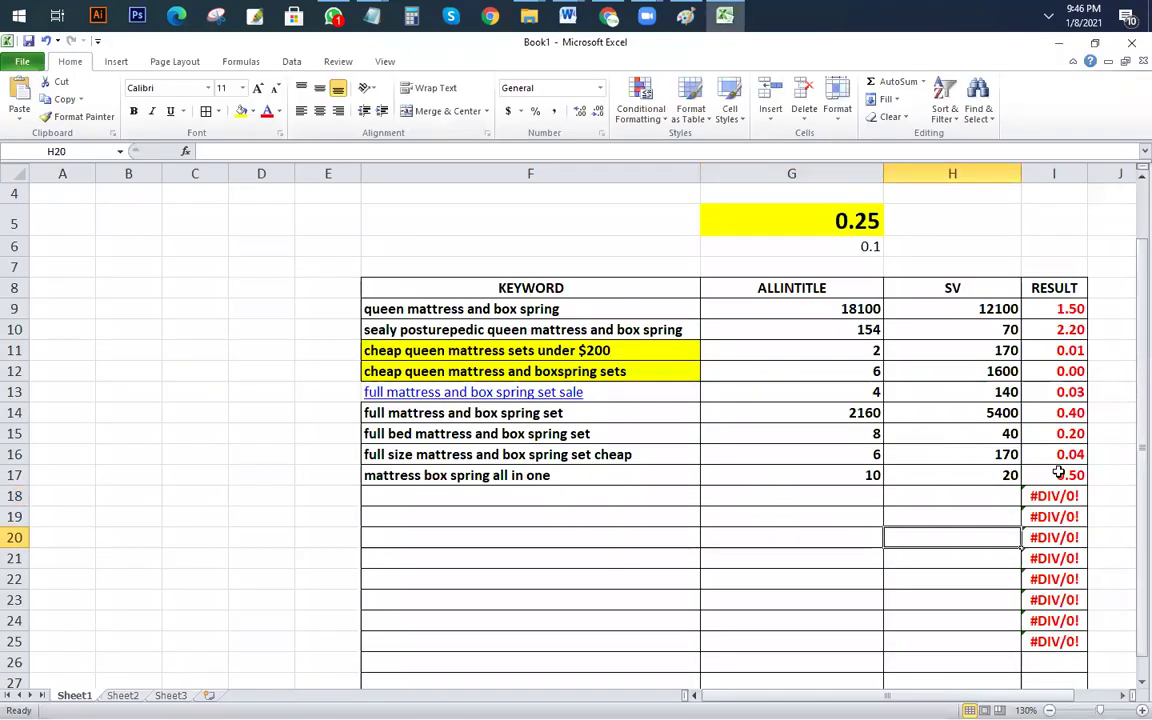
# Step: Paste F15's 'full bed mattress and box spring set' into Google and follow suggestions to 'twin bed mattress and box spring set'
pyautogui.click(560, 412)
pyautogui.click(597, 433)
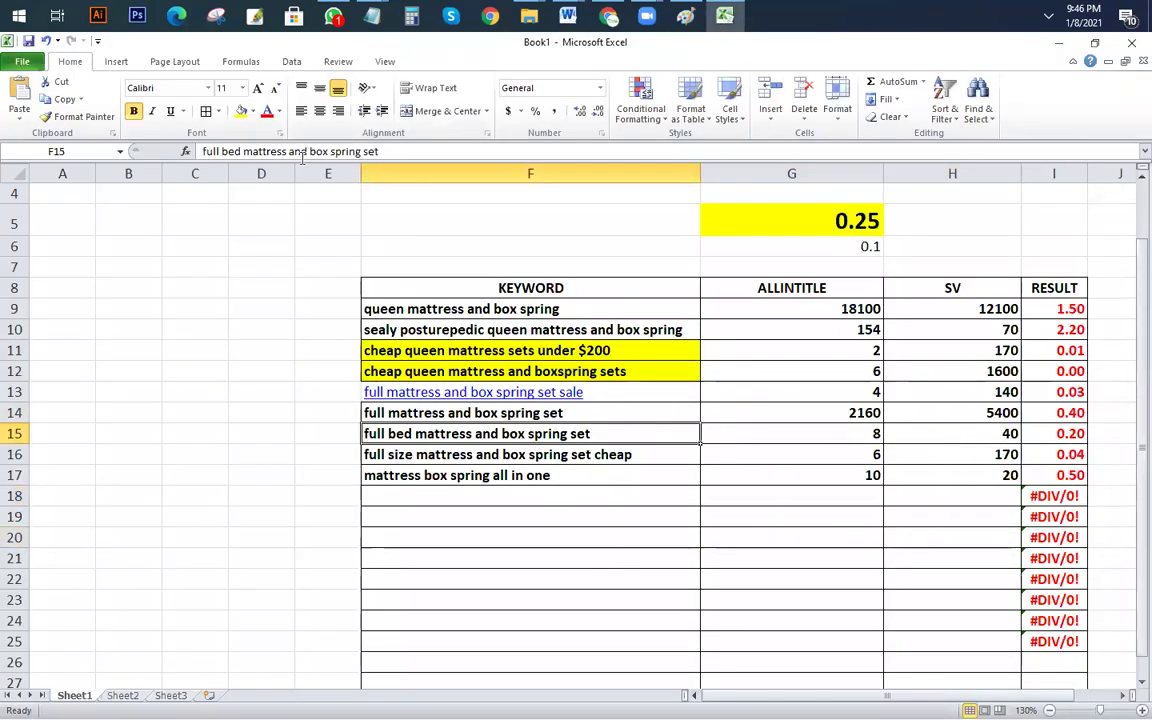
pyautogui.tripleClick(411, 151)
pyautogui.hotkey('ctrl', 'c')
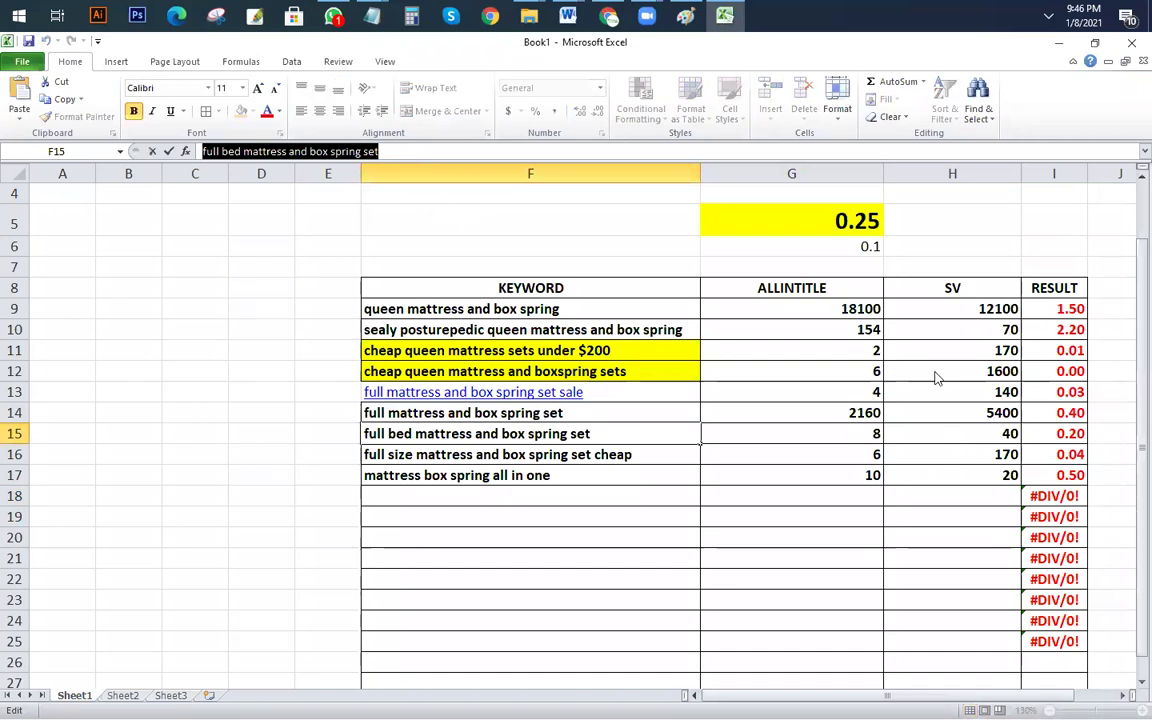
pyautogui.click(608, 16)
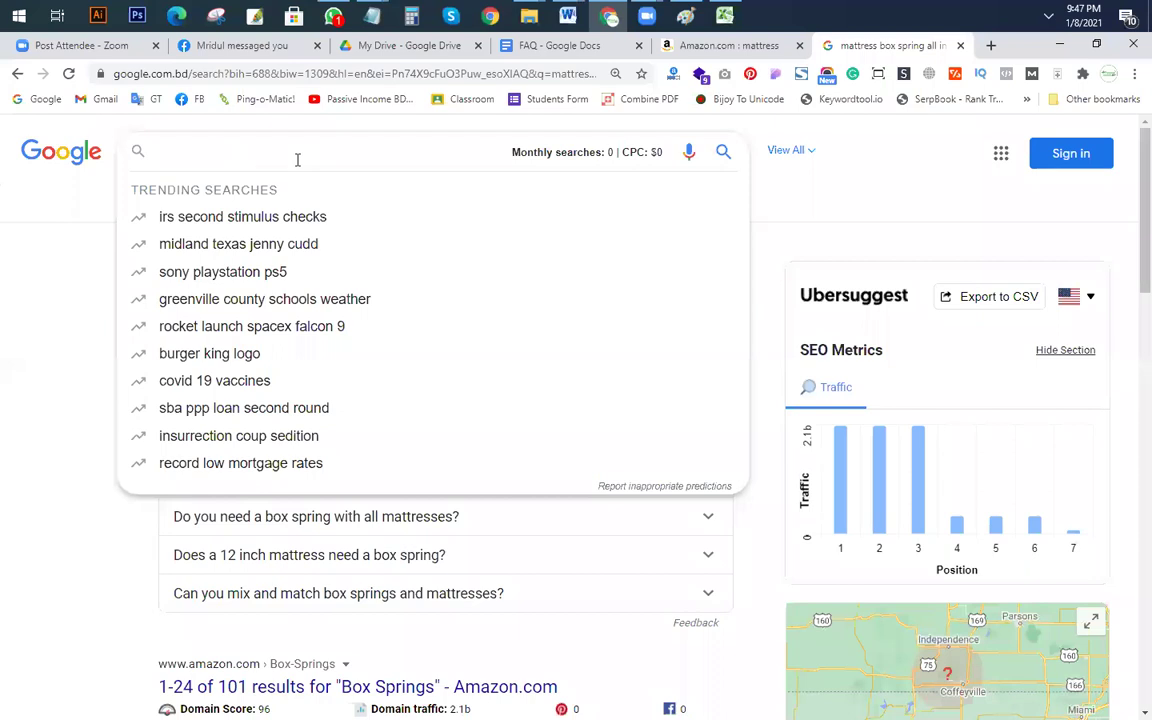
pyautogui.hotkey('ctrl', 'v')
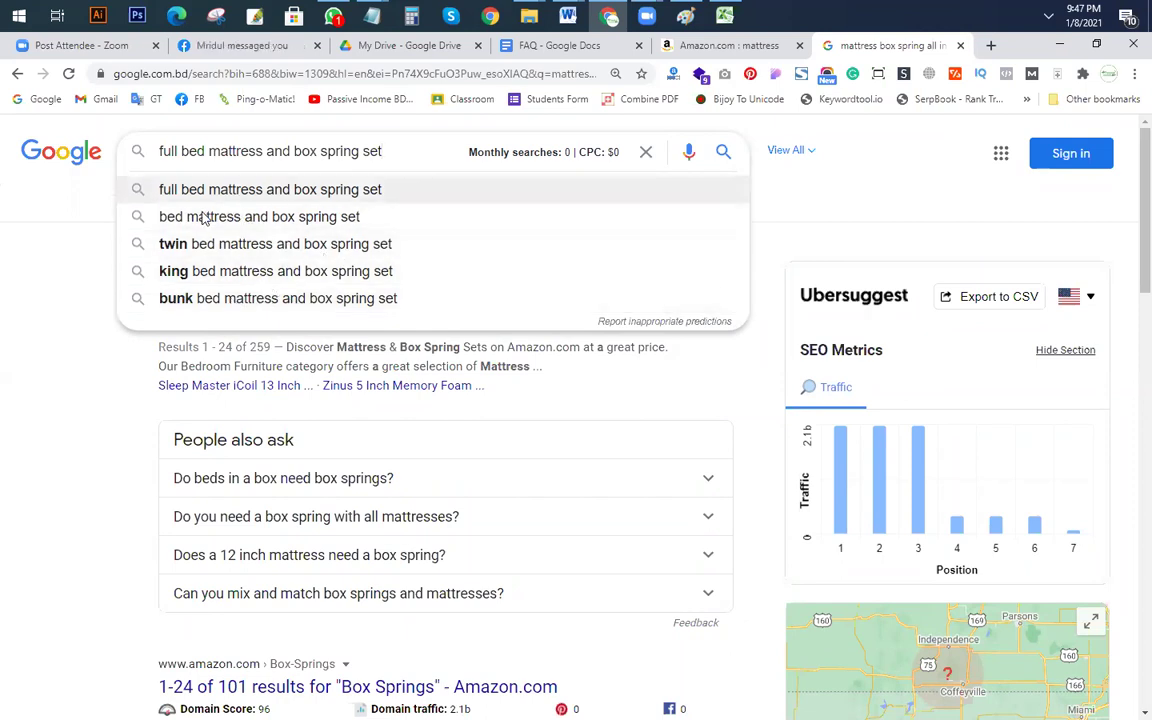
pyautogui.click(258, 225)
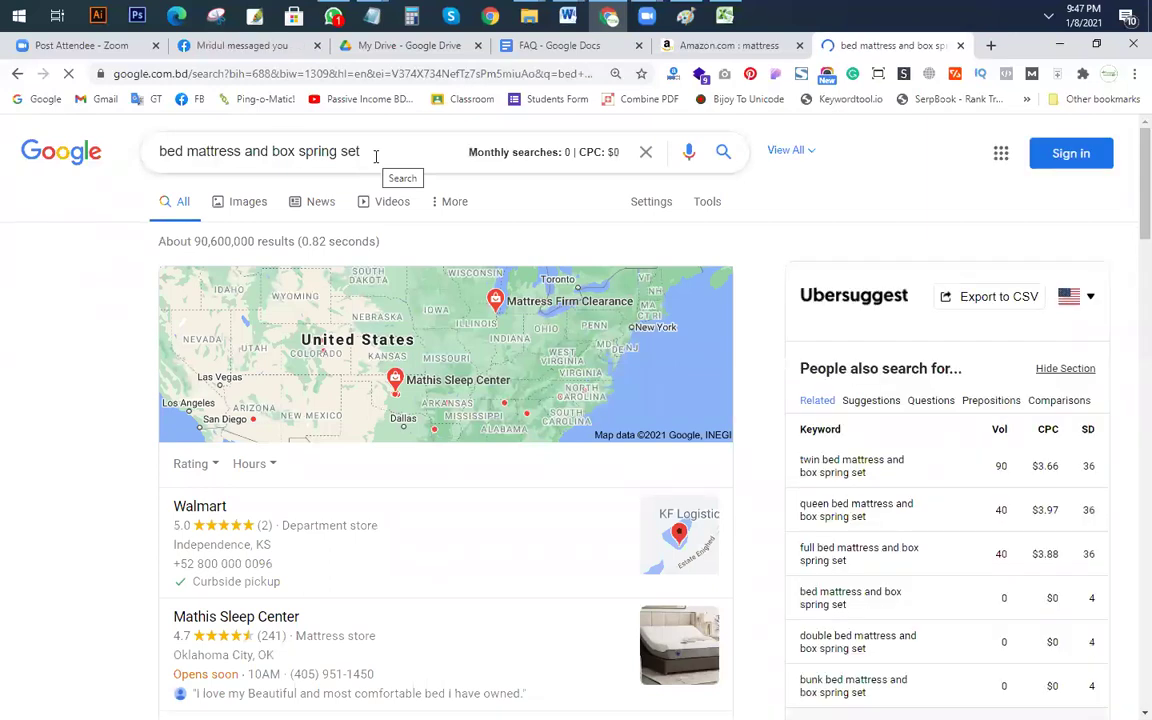
pyautogui.moveTo(391, 153); pyautogui.dragTo(145, 165)
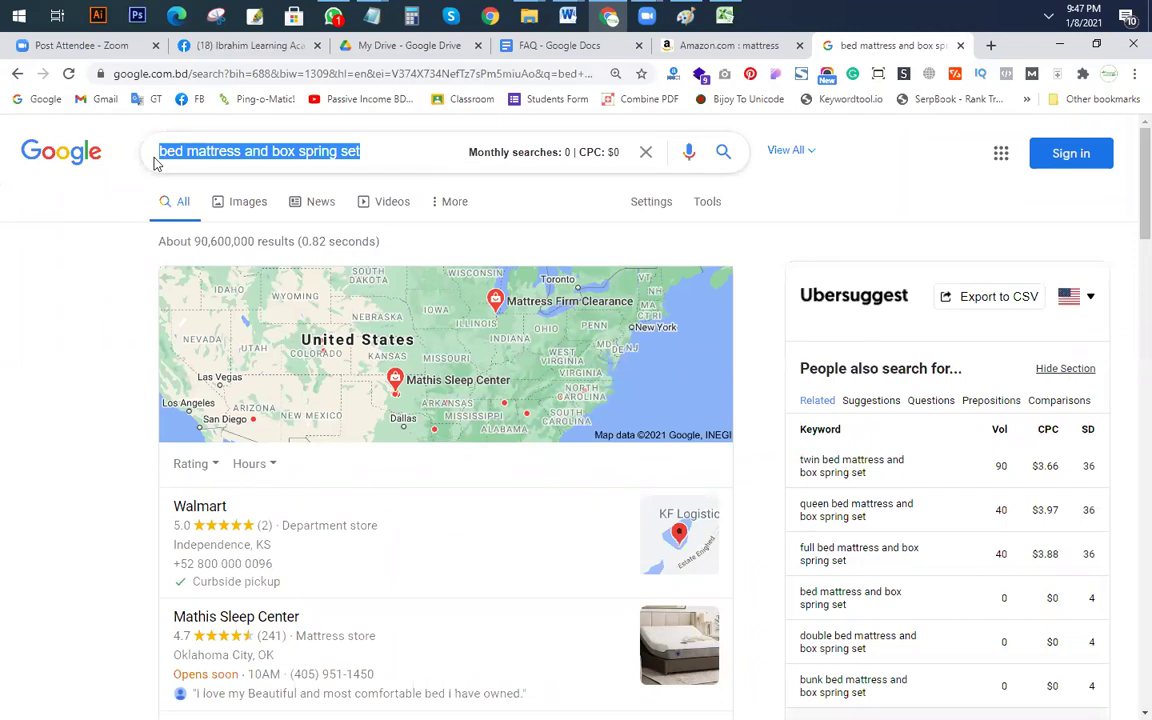
pyautogui.press('Down')
pyautogui.click(300, 247)
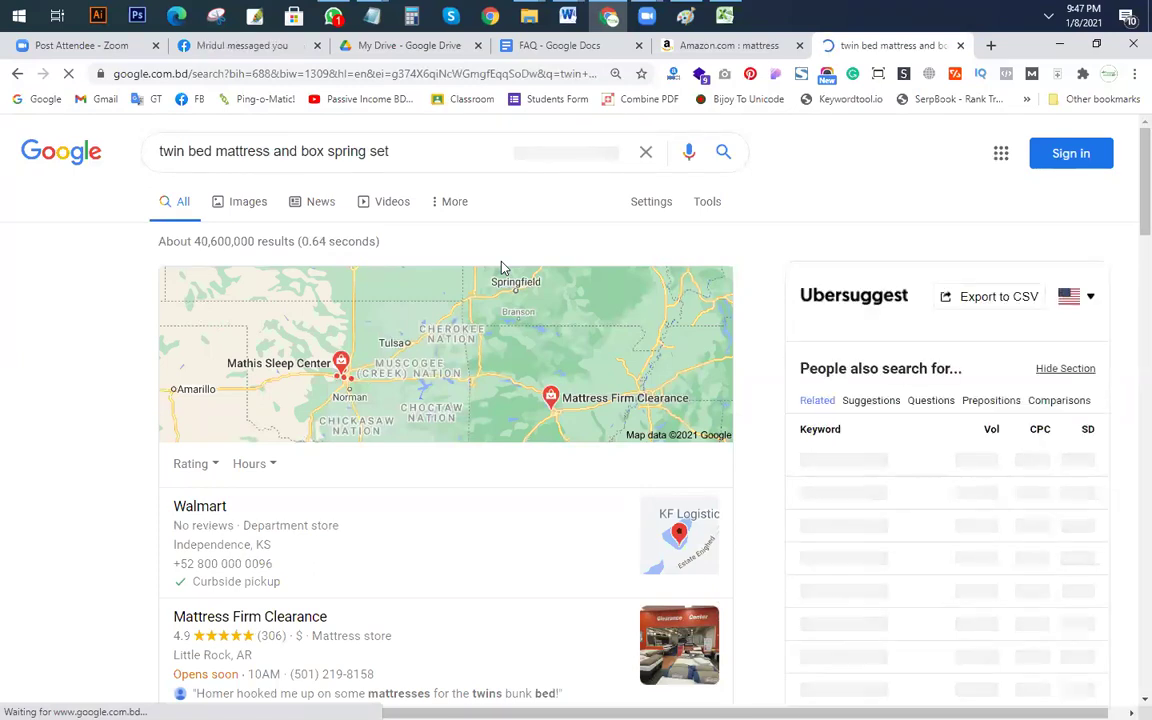
# Step: Run an allintitle: search for the twin bed keyword, about 145 results
pyautogui.click(169, 155)
pyautogui.write('aiint')
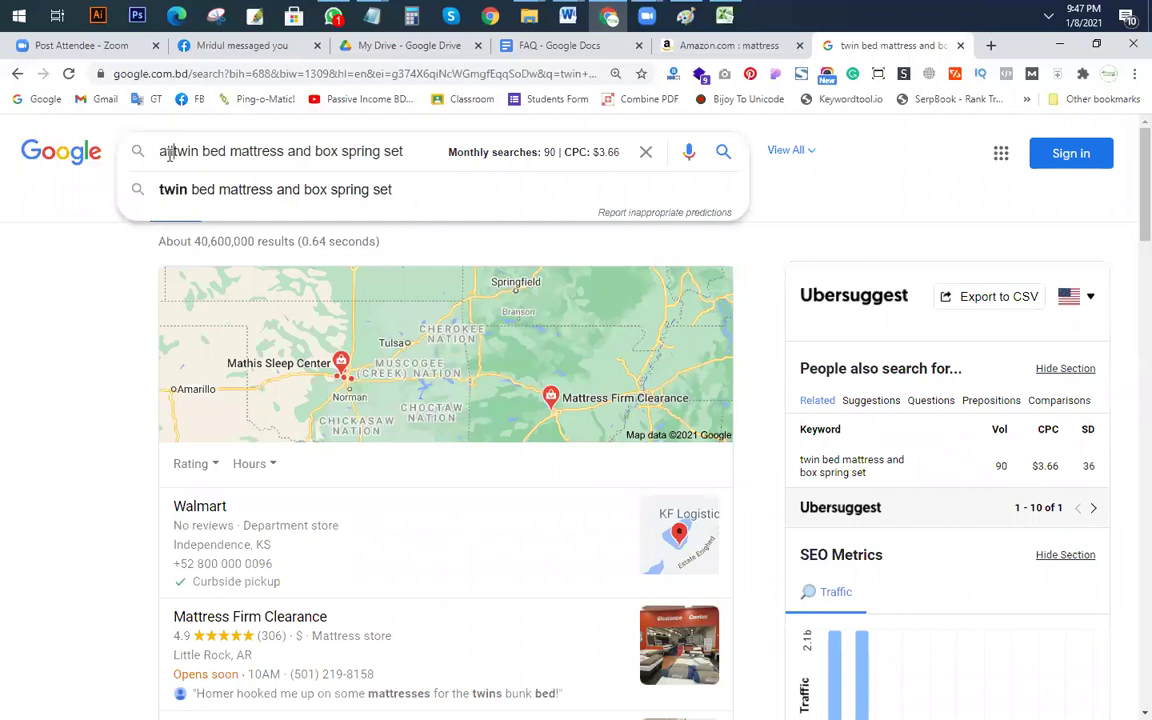
pyautogui.write('itle:')
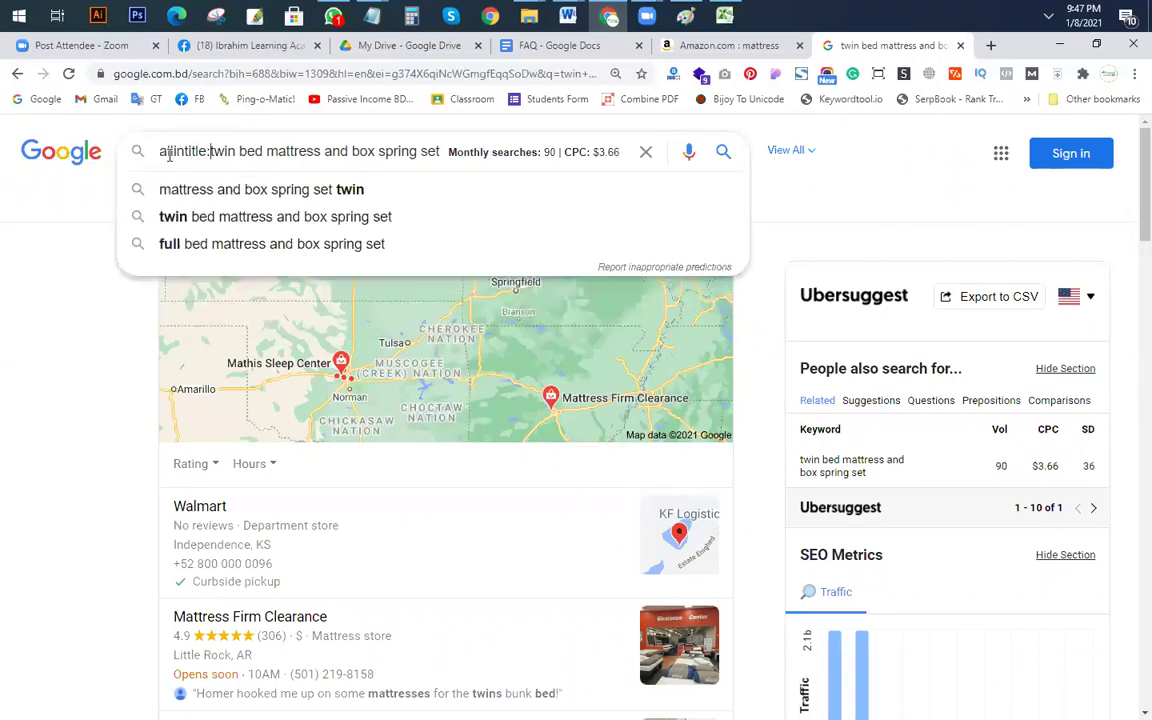
pyautogui.press('Return')
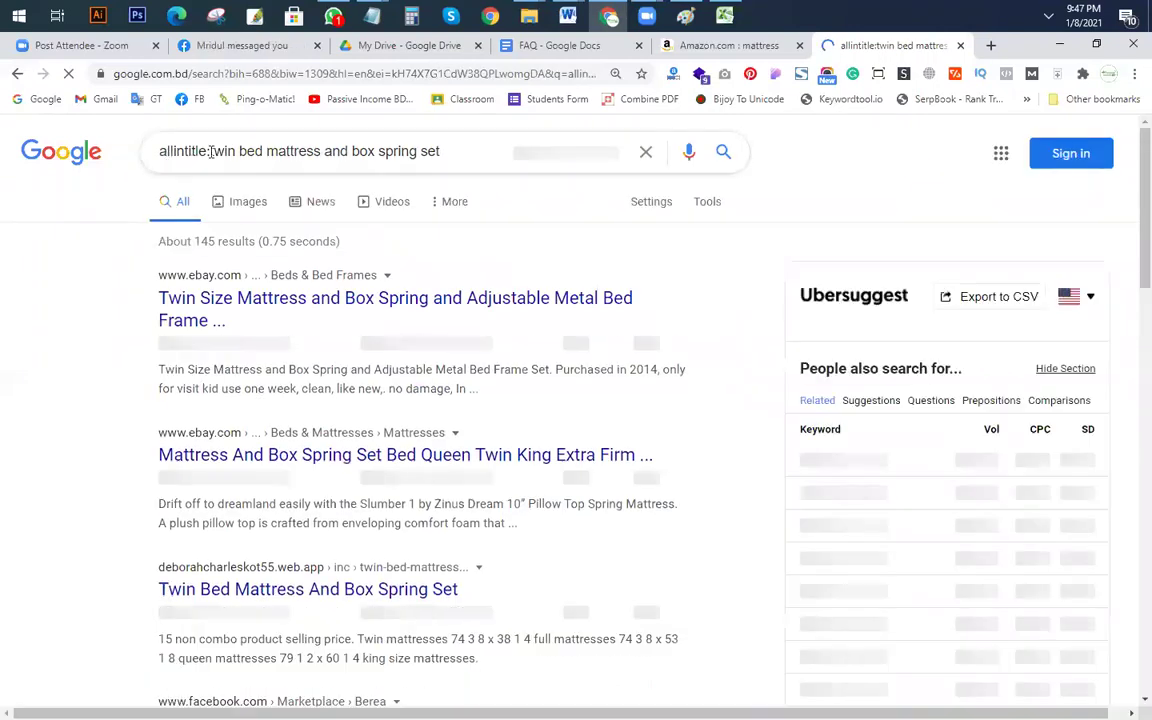
# Step: Replace the query with the full bed keyword and search the 'best full size mattress and box spring set' suggestion
pyautogui.moveTo(211, 151); pyautogui.dragTo(8, 128)
pyautogui.press('BackSpace')
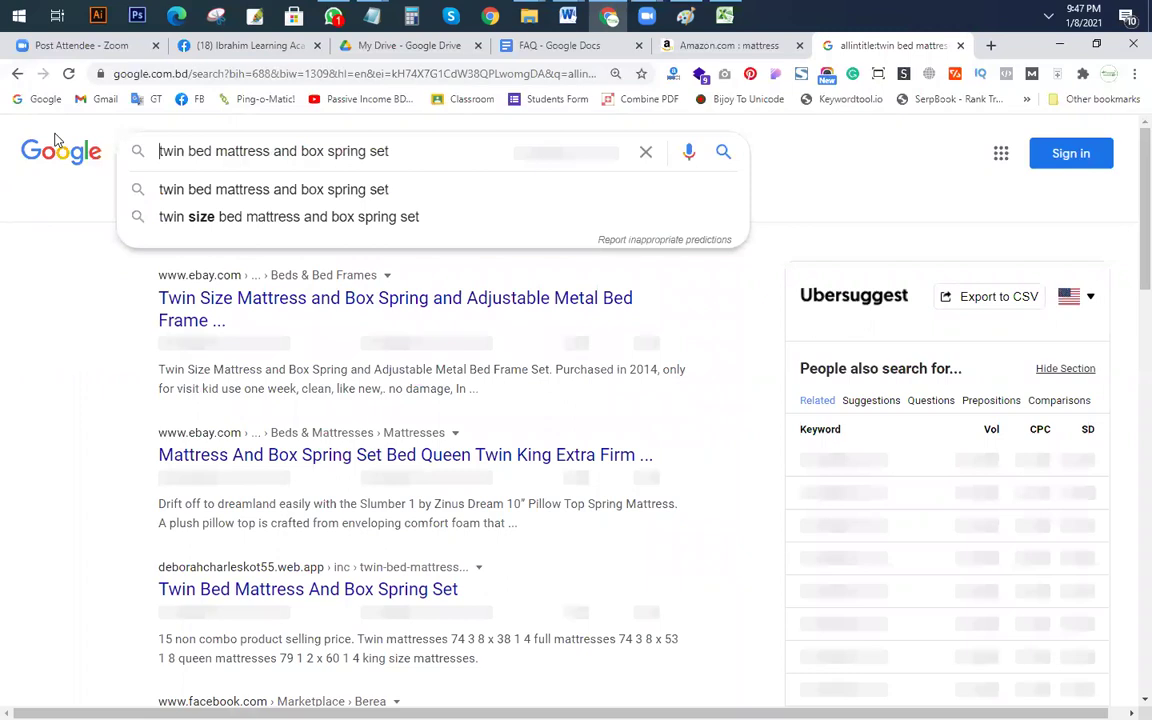
pyautogui.moveTo(398, 160); pyautogui.dragTo(5, 22)
pyautogui.hotkey('ctrl', 'v')
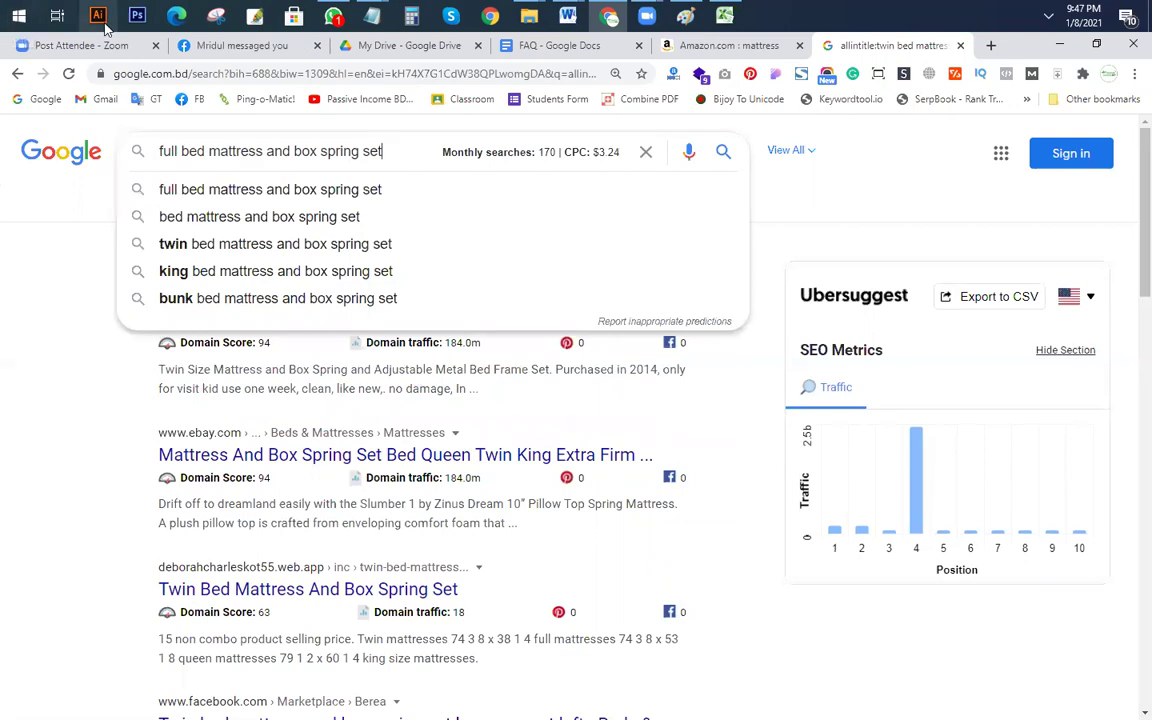
pyautogui.write('b')
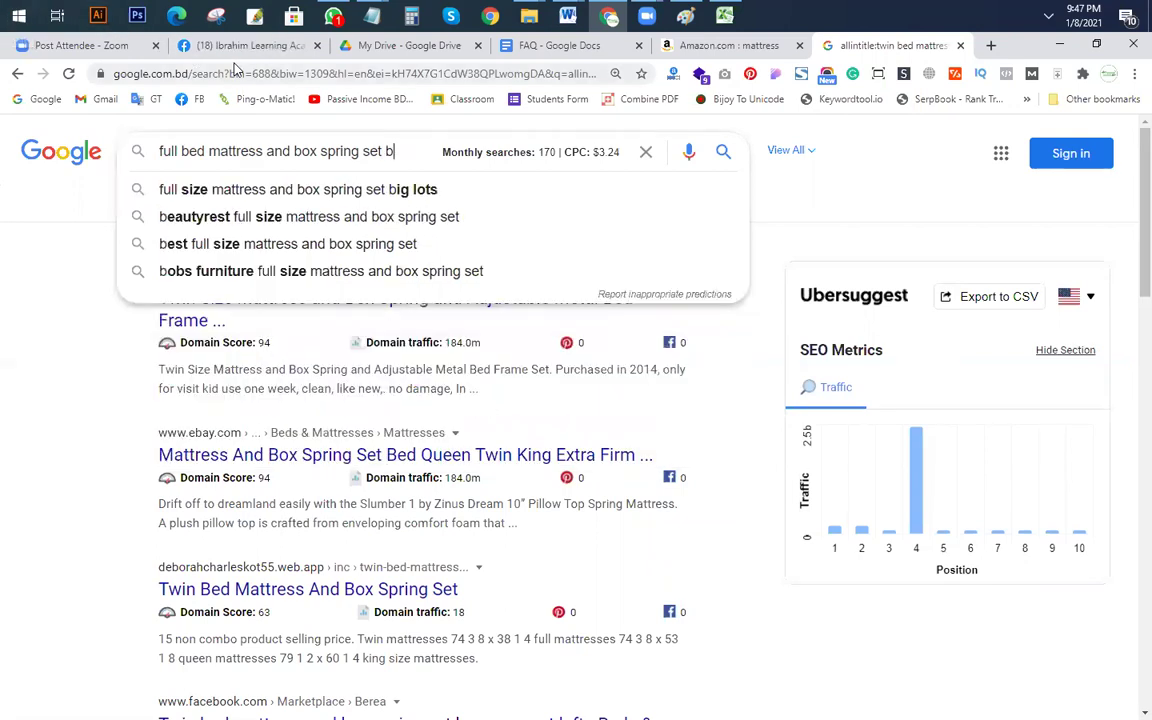
pyautogui.click(342, 243)
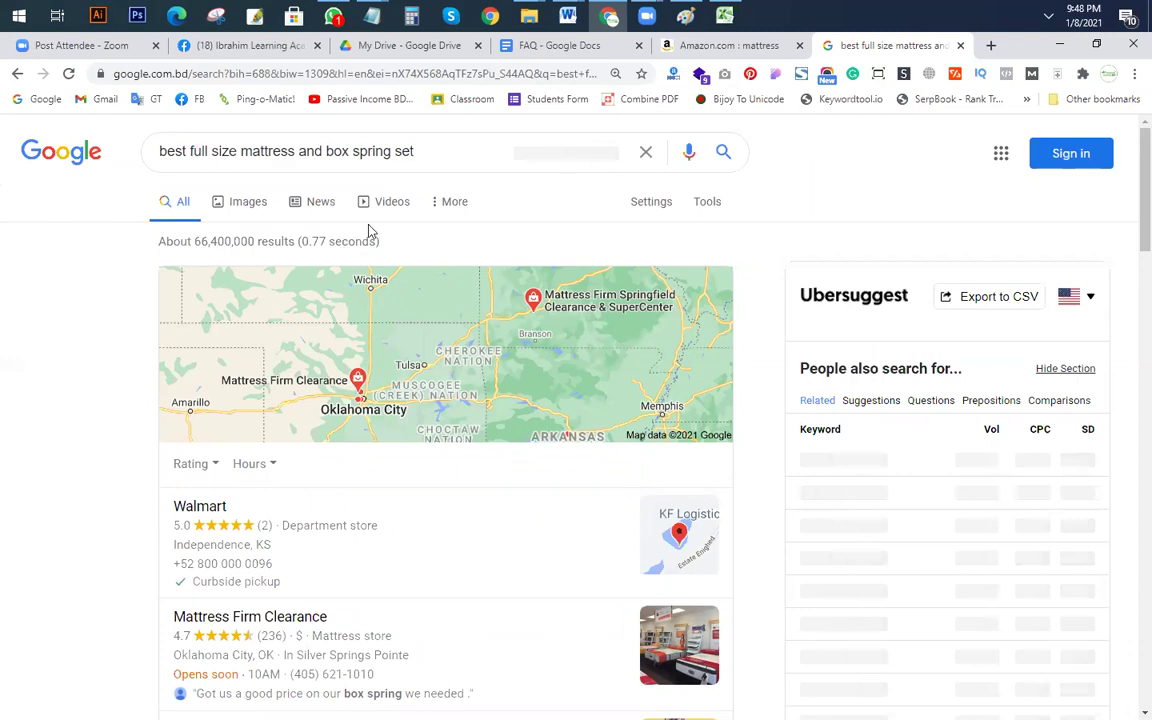
# Step: Copy the related search 'cheap full size mattress set' and search it (590 monthly searches)
pyautogui.click(422, 151)
pyautogui.scroll(-10, 41, 437)
pyautogui.scroll(-5, 126, 467)
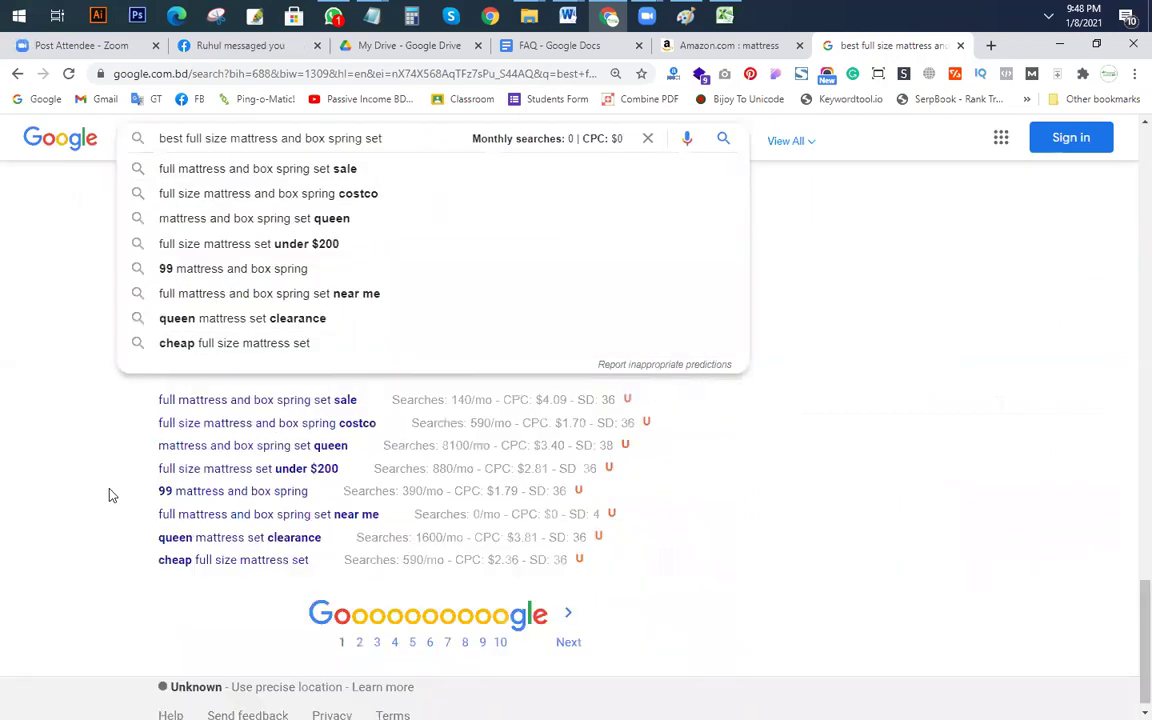
pyautogui.click(108, 494)
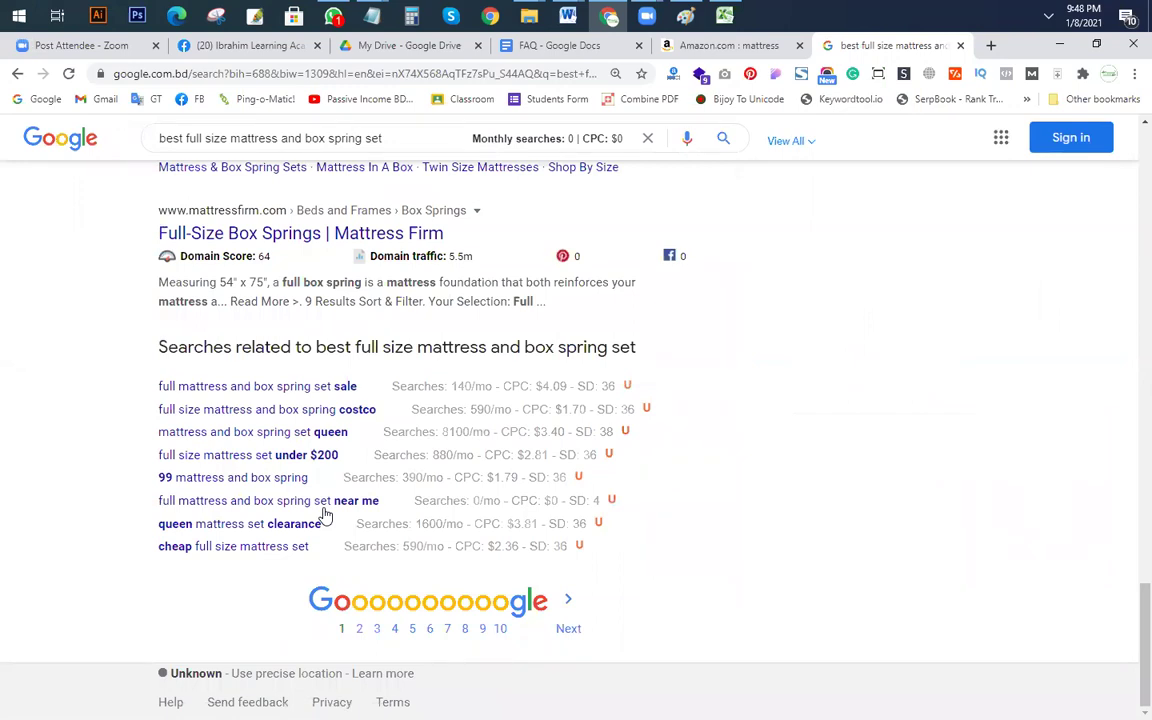
pyautogui.hotkey('ctrl', 'shift', 'Left')
pyautogui.hotkey('ctrl', 'shift', 'Left')
pyautogui.hotkey('ctrl', 'shift', 'Left')
pyautogui.hotkey('ctrl', 'shift', 'Left')
pyautogui.hotkey('ctrl', 'shift', 'Left')
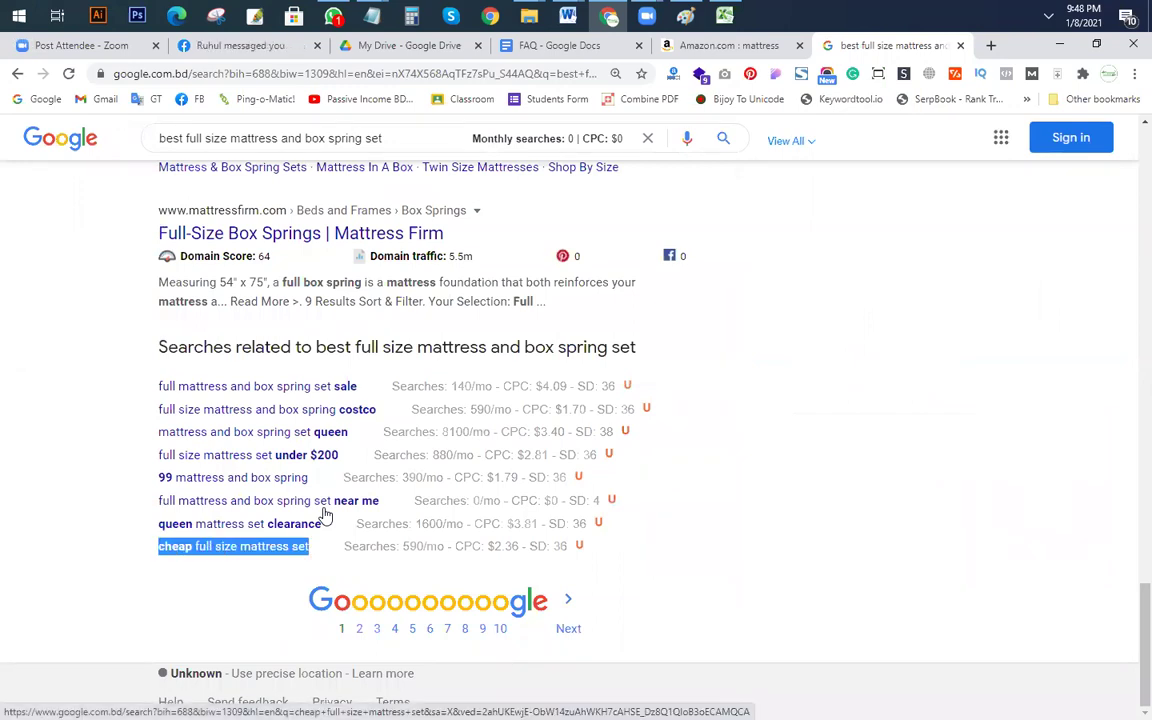
pyautogui.hotkey('ctrl', 'c')
pyautogui.scroll(20, 325, 515)
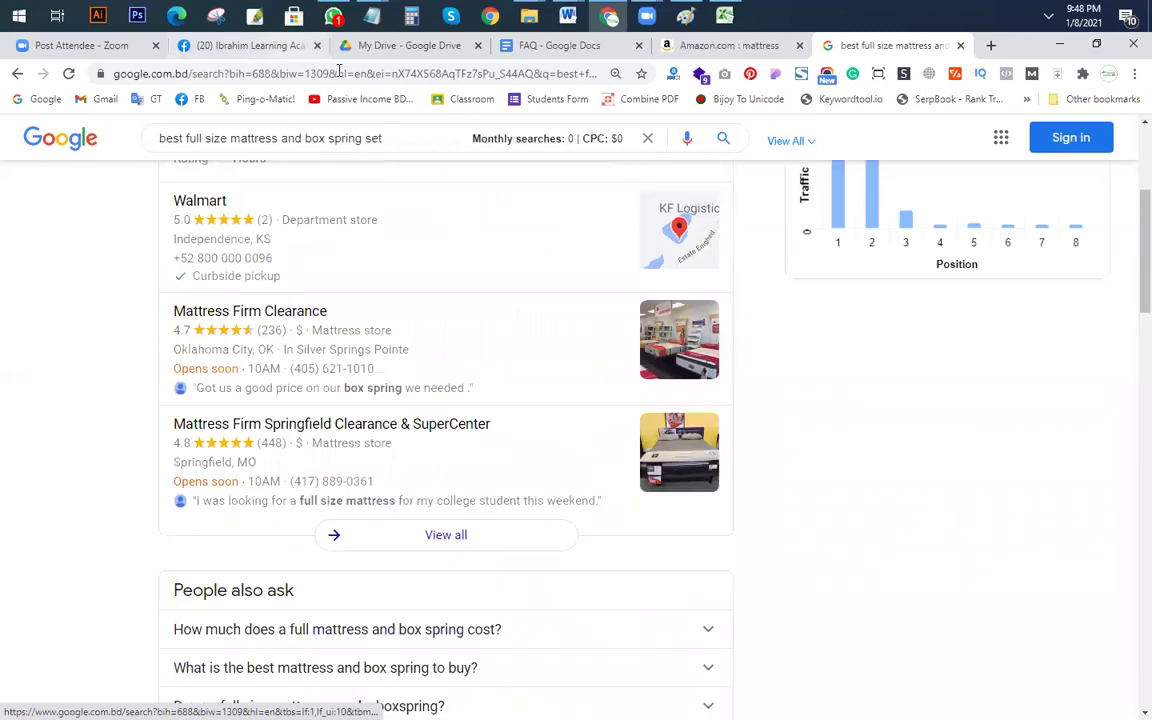
pyautogui.hotkey('ctrl', 'v')
pyautogui.press('Return')
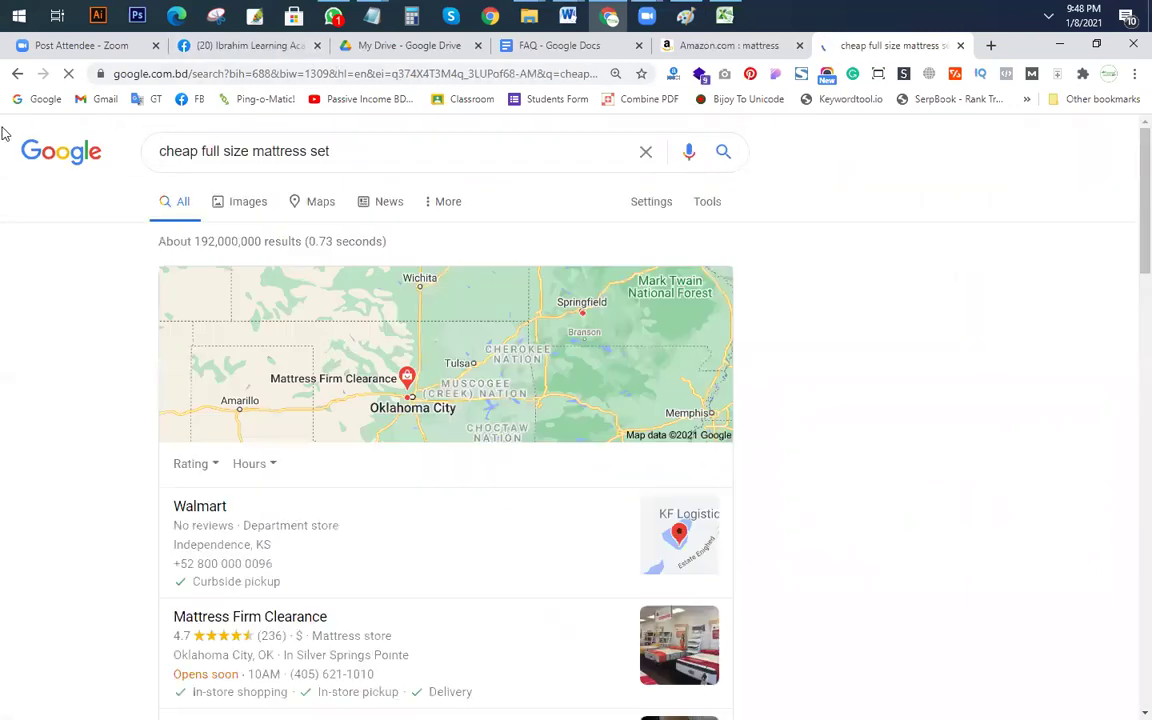
# Step: Run an allintitle: search for the cheap full size keyword, about 9 results, then return to Excel
pyautogui.click(357, 151)
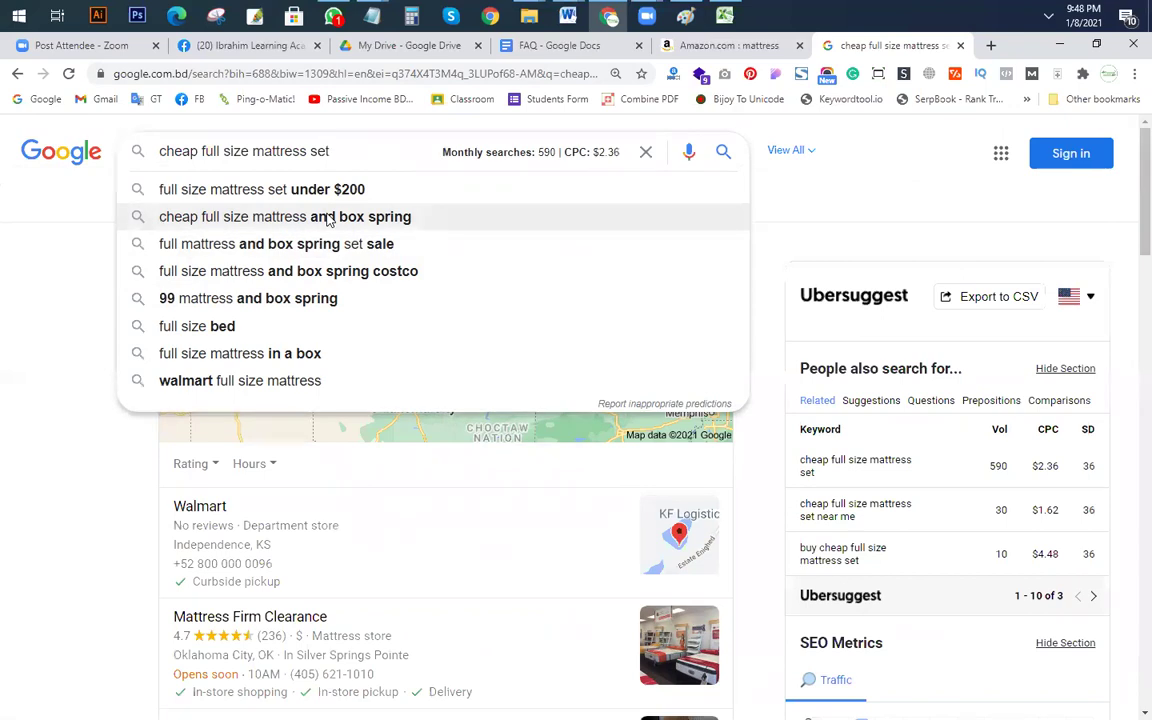
pyautogui.write('allint')
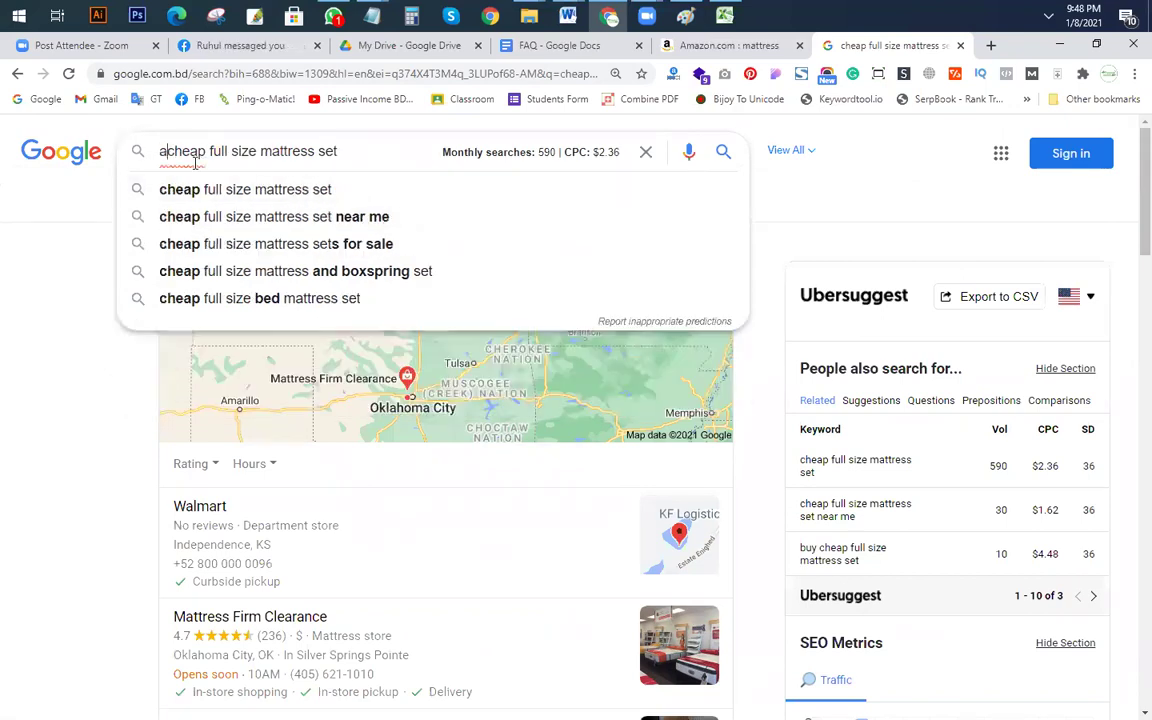
pyautogui.write('itle:')
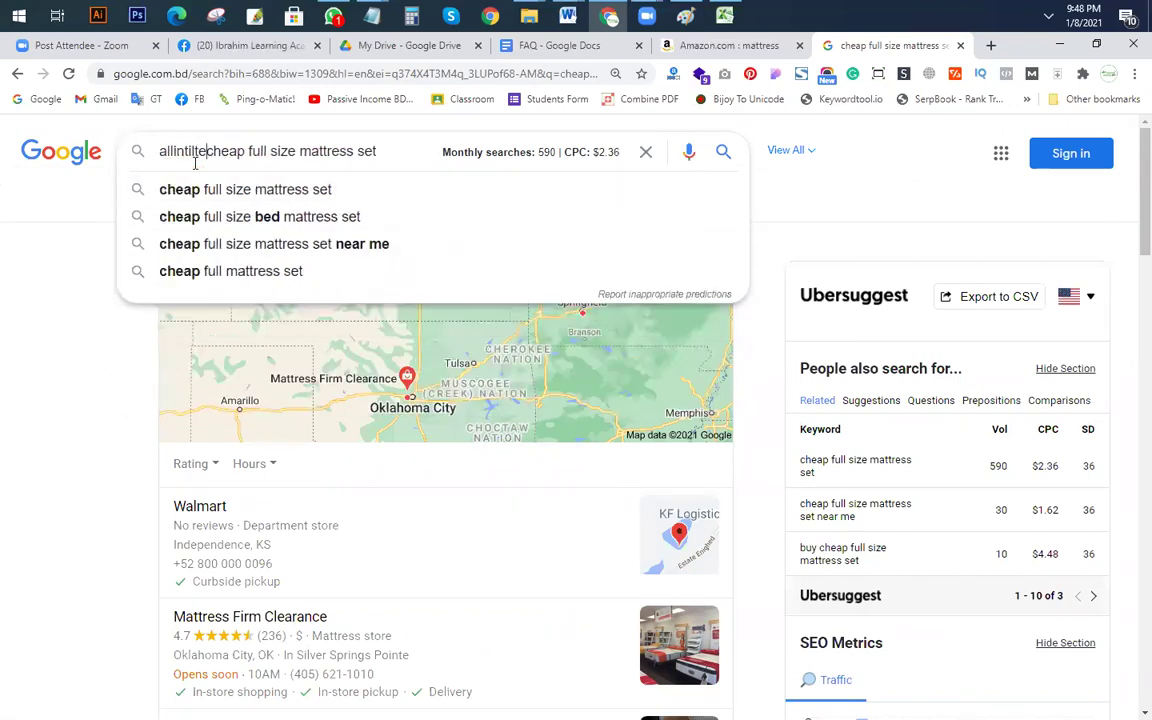
pyautogui.press('Return')
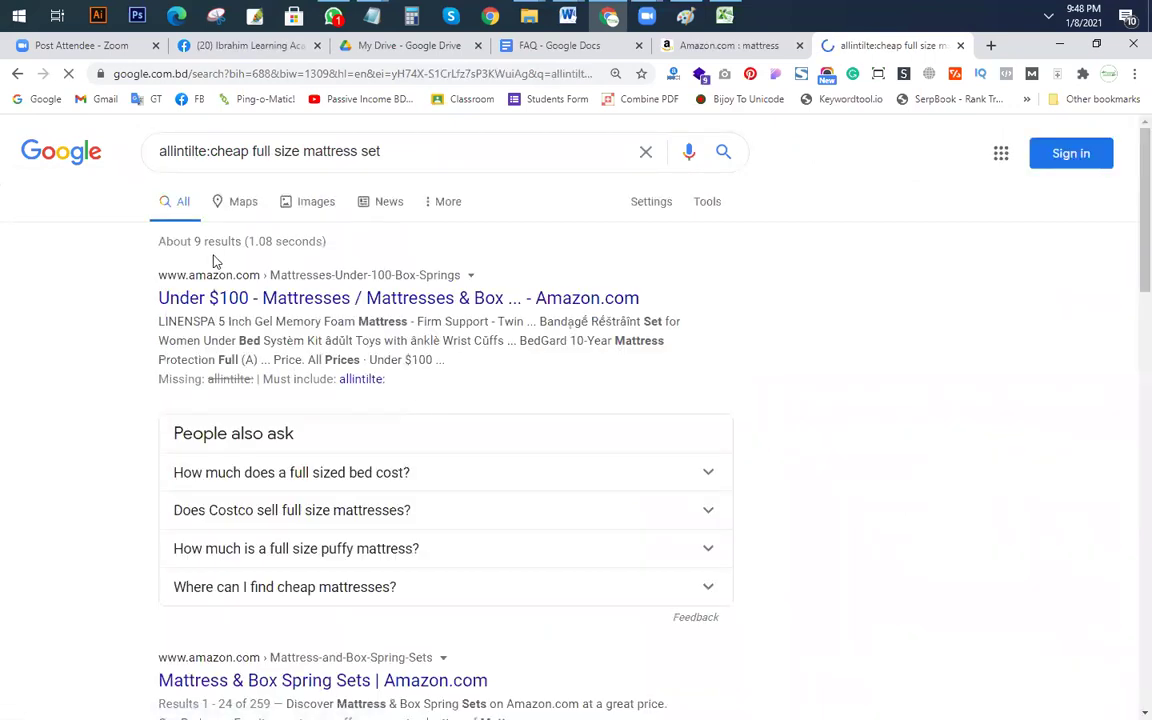
pyautogui.click(210, 151)
pyautogui.keyDown('shift'); pyautogui.click(440, 152); pyautogui.keyUp('shift')
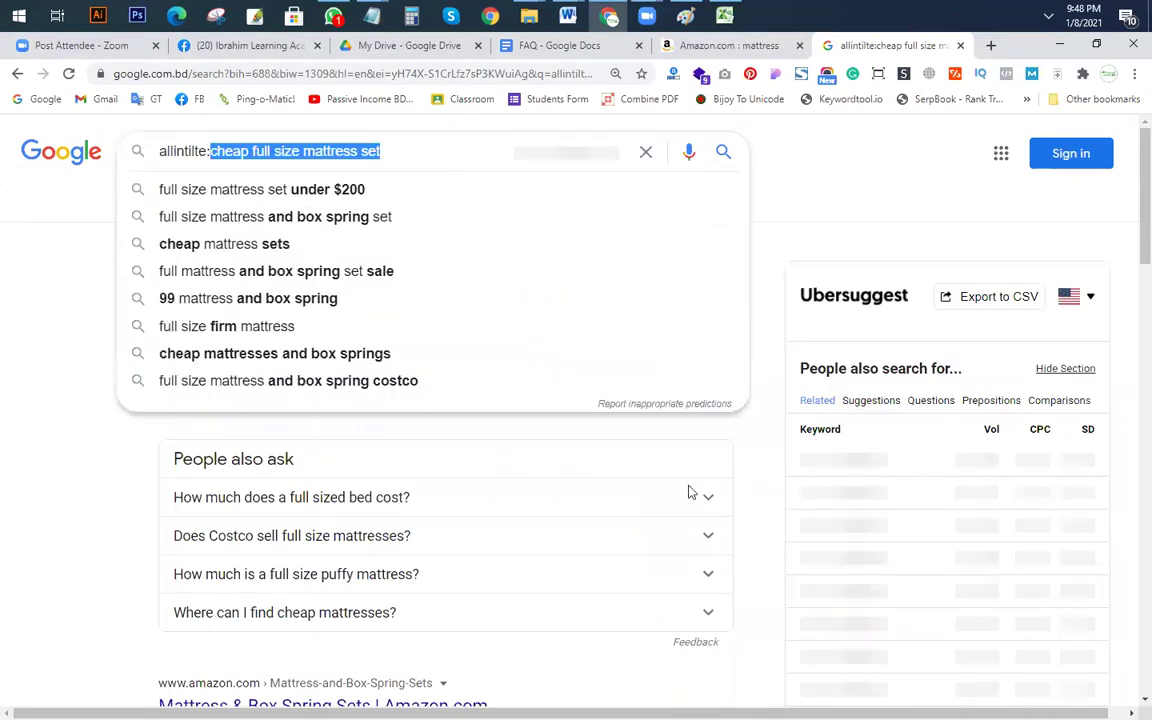
pyautogui.hotkey('alt', 'Tab')
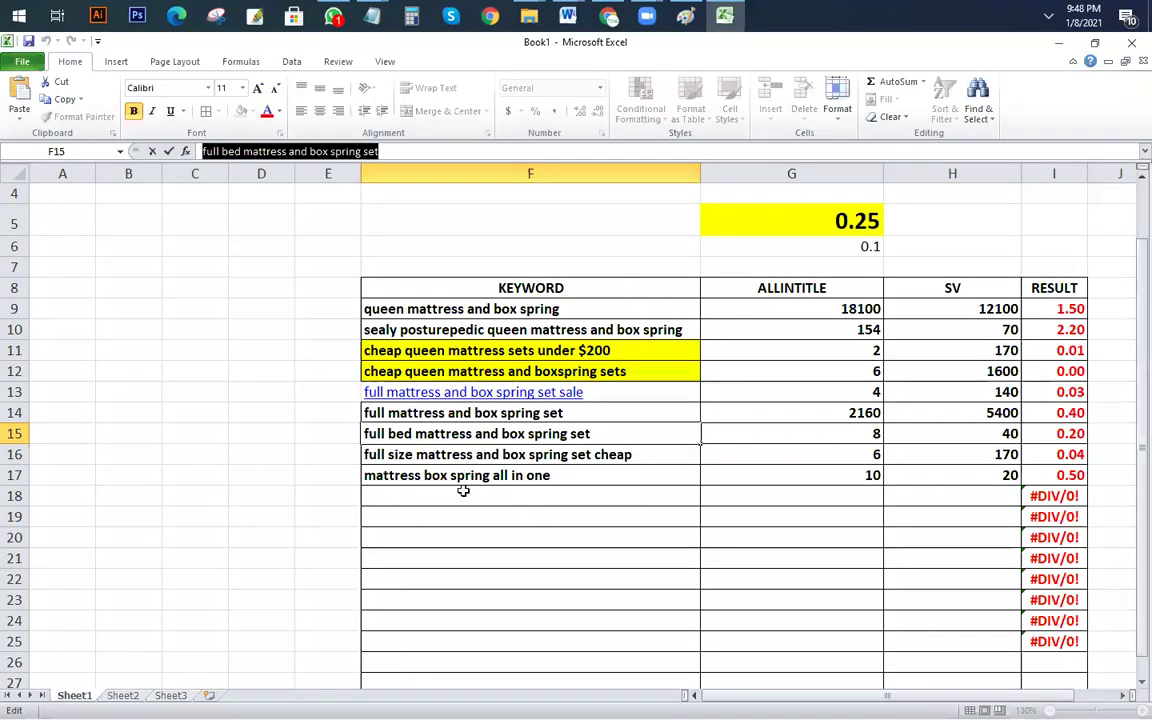
# Step: Log 'cheap full size mattress set' in F18 with 590 searches in H18 and 9 allintitle in G18
pyautogui.click(540, 496)
pyautogui.hotkey('ctrl', 'v')
pyautogui.press('ctrl')
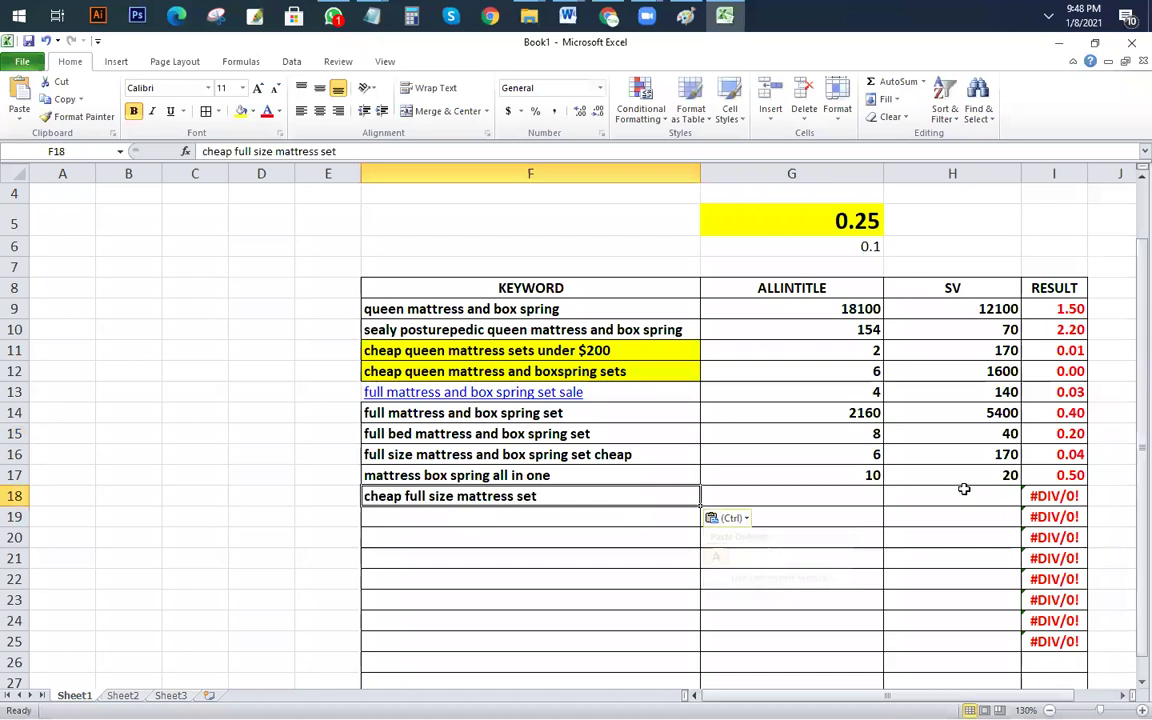
pyautogui.click(973, 495)
pyautogui.write('590')
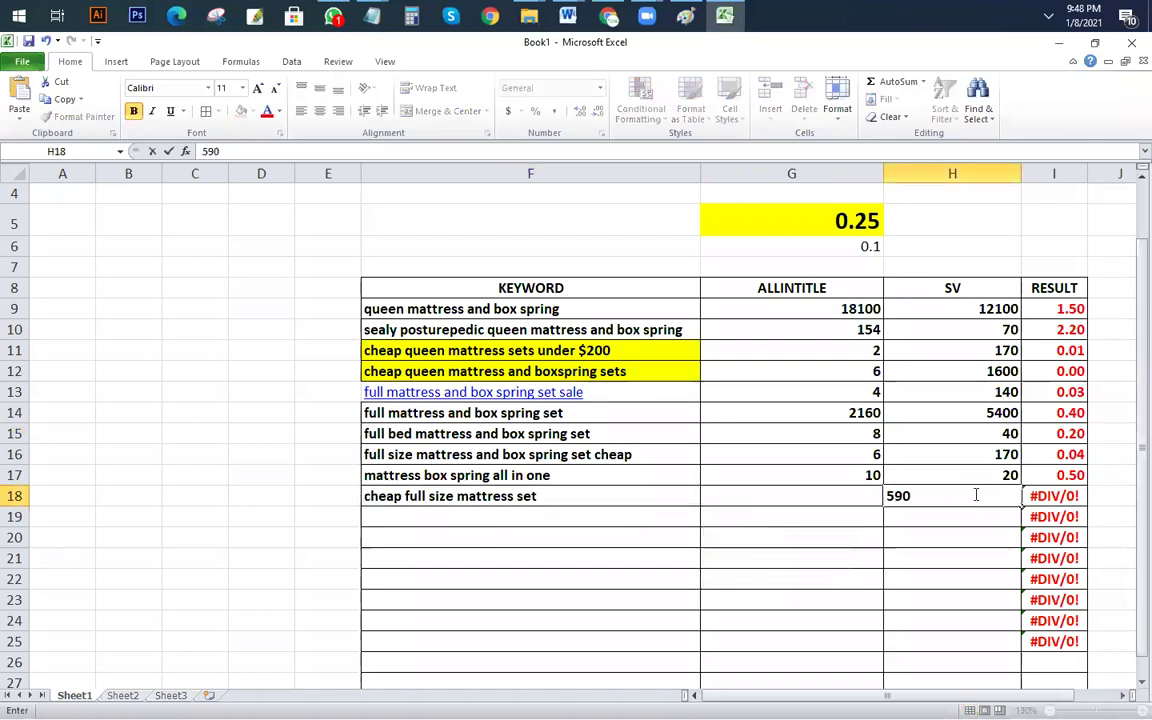
pyautogui.press('Left')
pyautogui.write('9')
pyautogui.press('Return')
# Step: Fill the full bed mattress keyword row F15:I15 with yellow
pyautogui.click(922, 584)
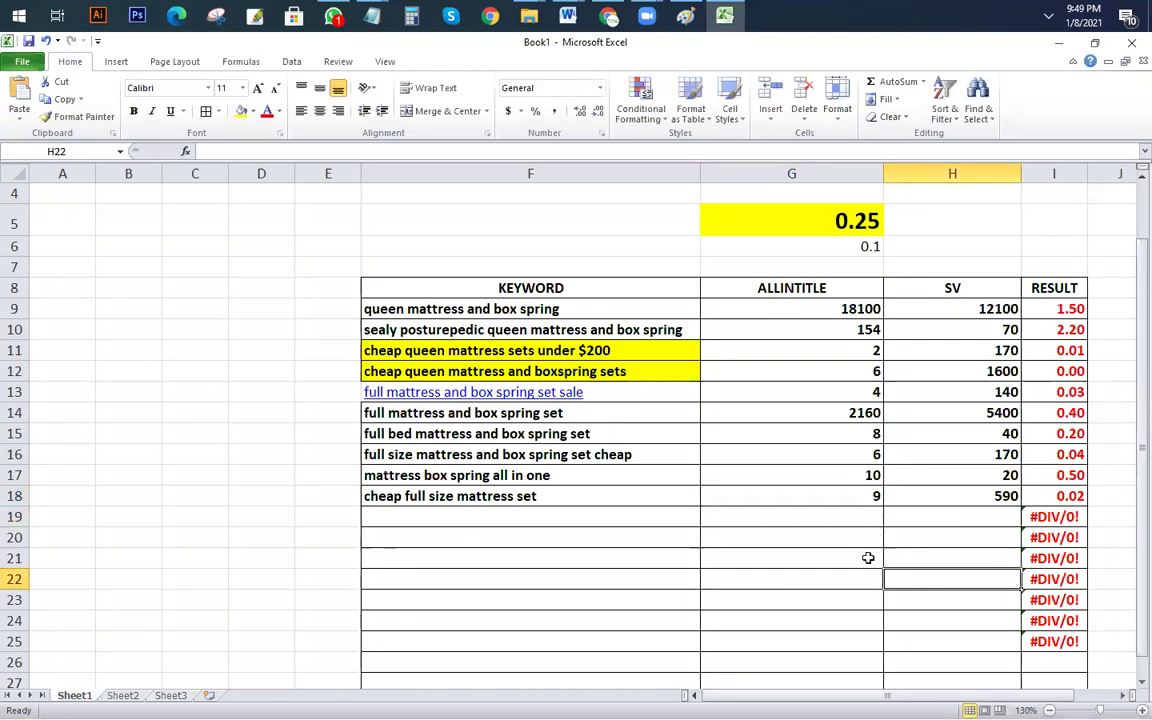
pyautogui.hscroll(1, 856, 686)
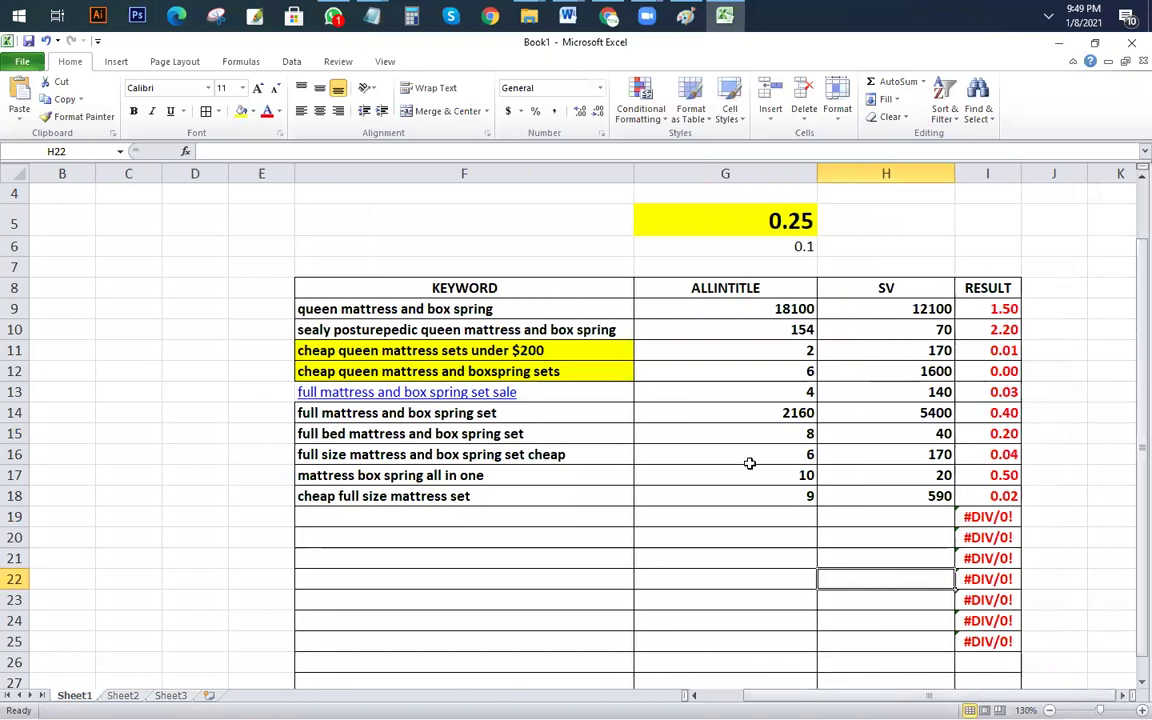
pyautogui.moveTo(1012, 434); pyautogui.dragTo(495, 434)
pyautogui.click(241, 111)
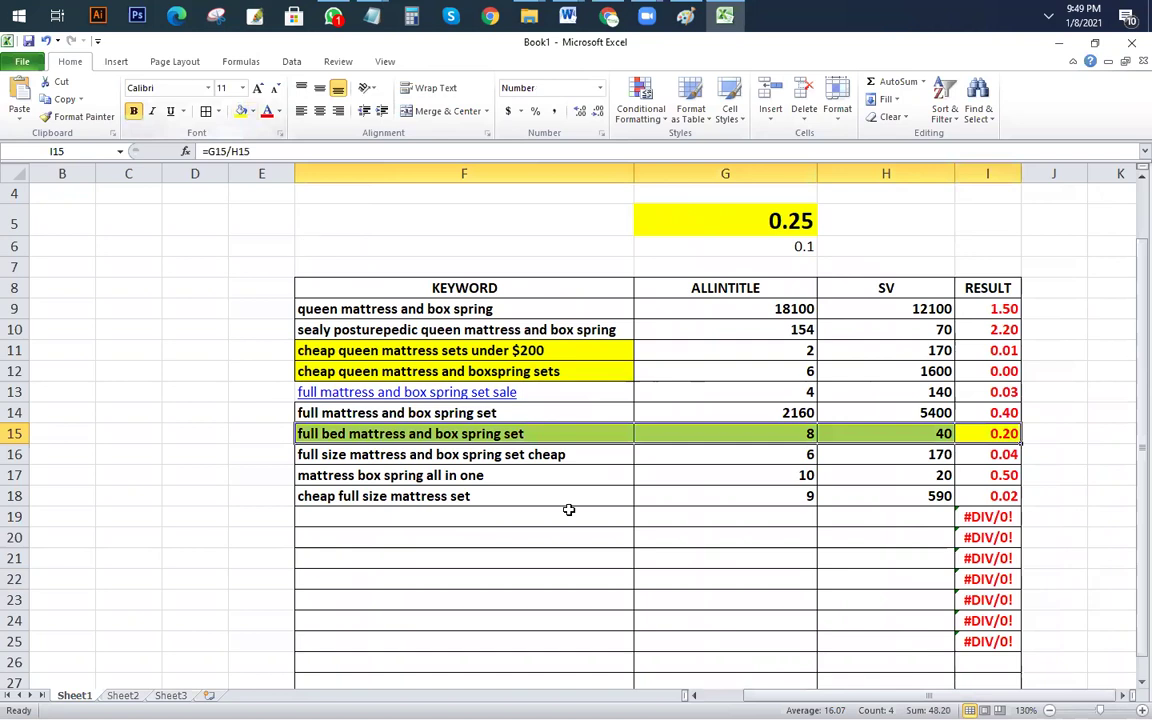
pyautogui.click(725, 516)
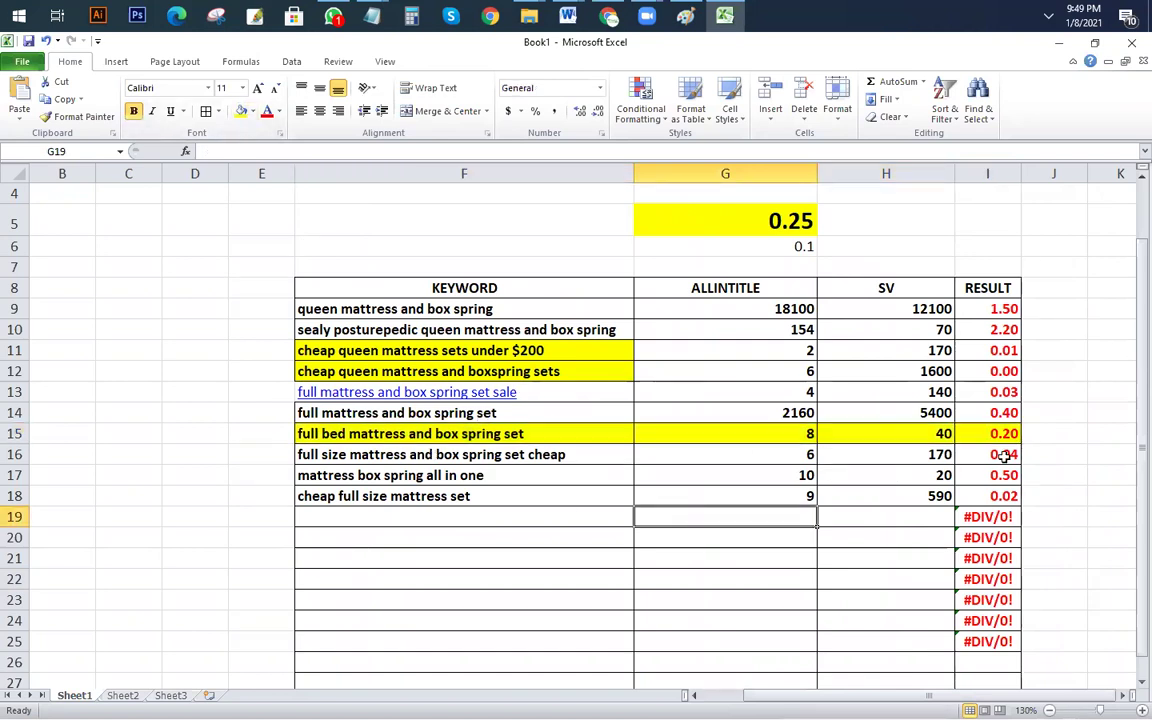
# Step: Delete row 14, the 'full mattress and box spring set' keyword row
pyautogui.moveTo(1035, 410); pyautogui.dragTo(14, 402)
pyautogui.rightClick(14, 412)
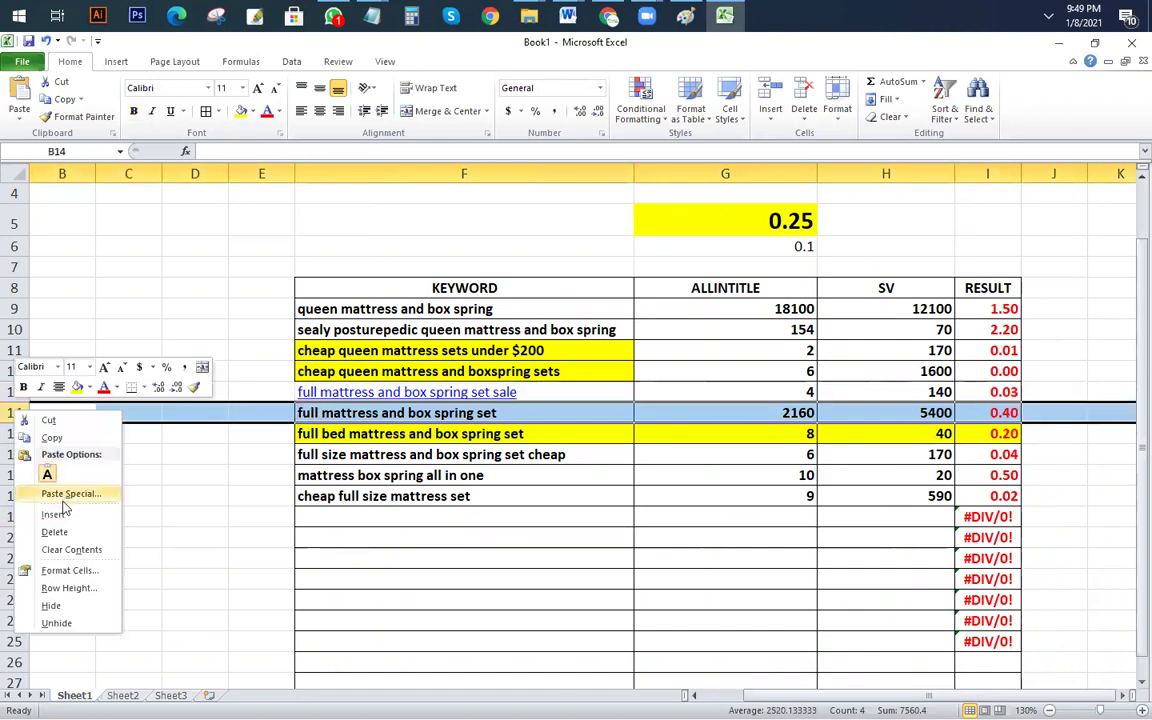
pyautogui.click(85, 534)
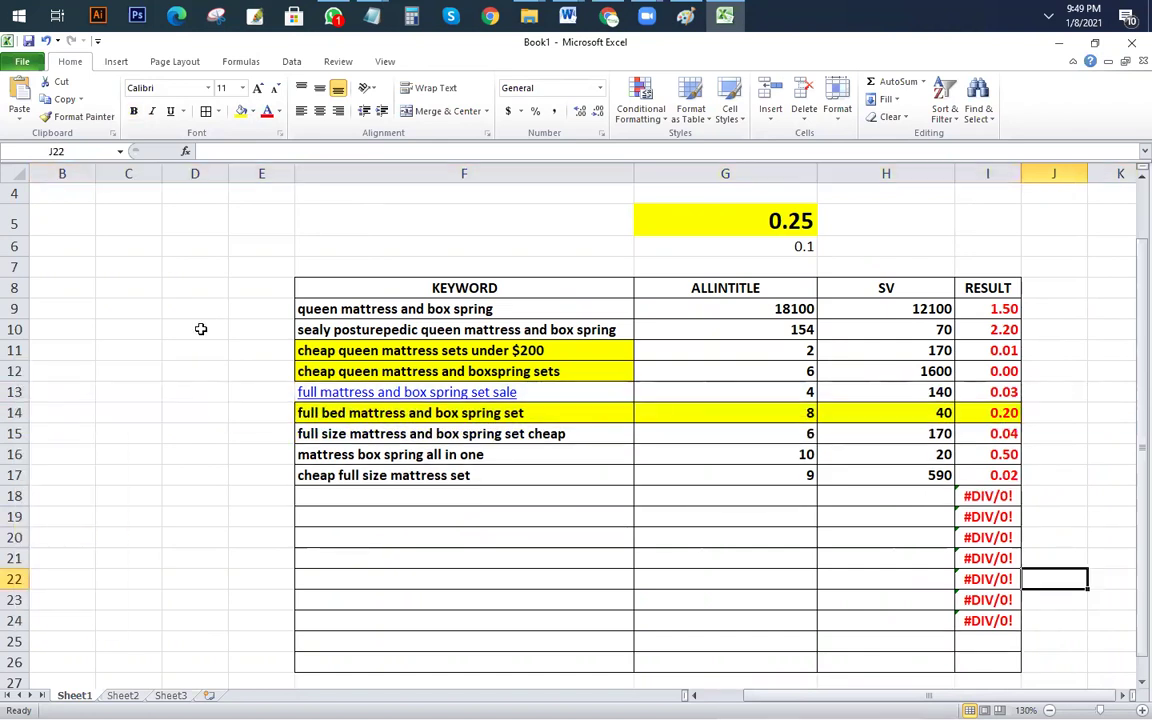
pyautogui.scroll(-1, 529, 510)
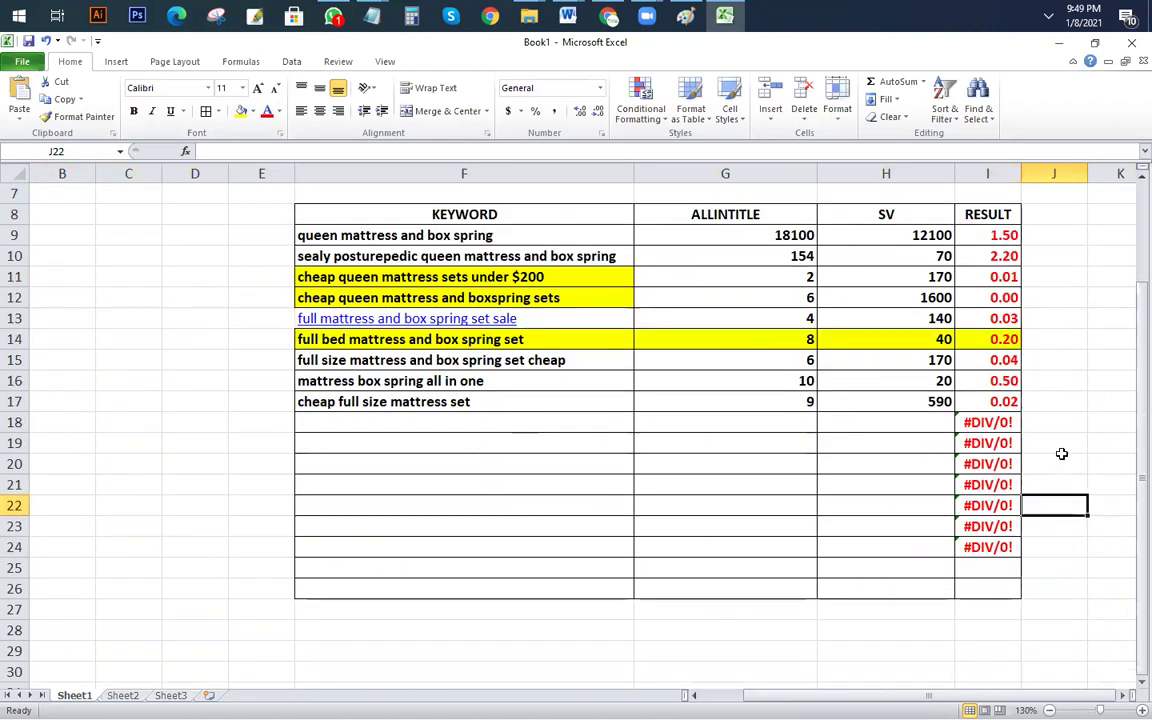
pyautogui.scroll(1, 1040, 448)
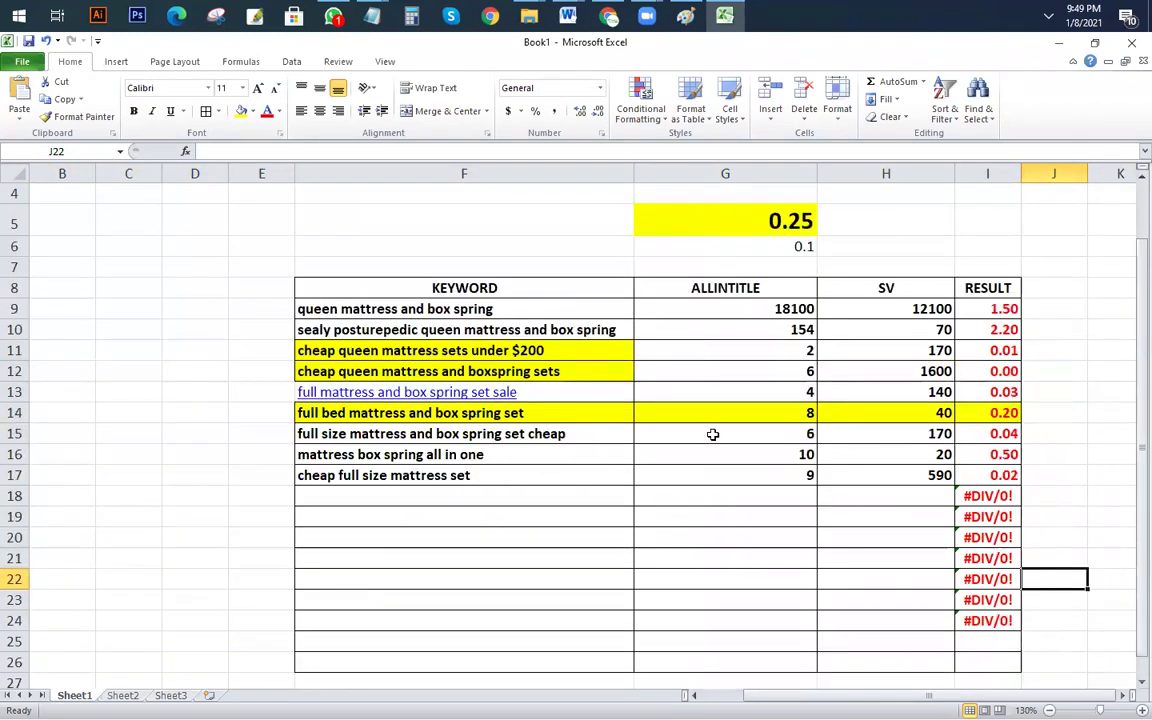
# Step: Copy the 'full bed mattress' keyword from F14 into cell B20
pyautogui.click(585, 413)
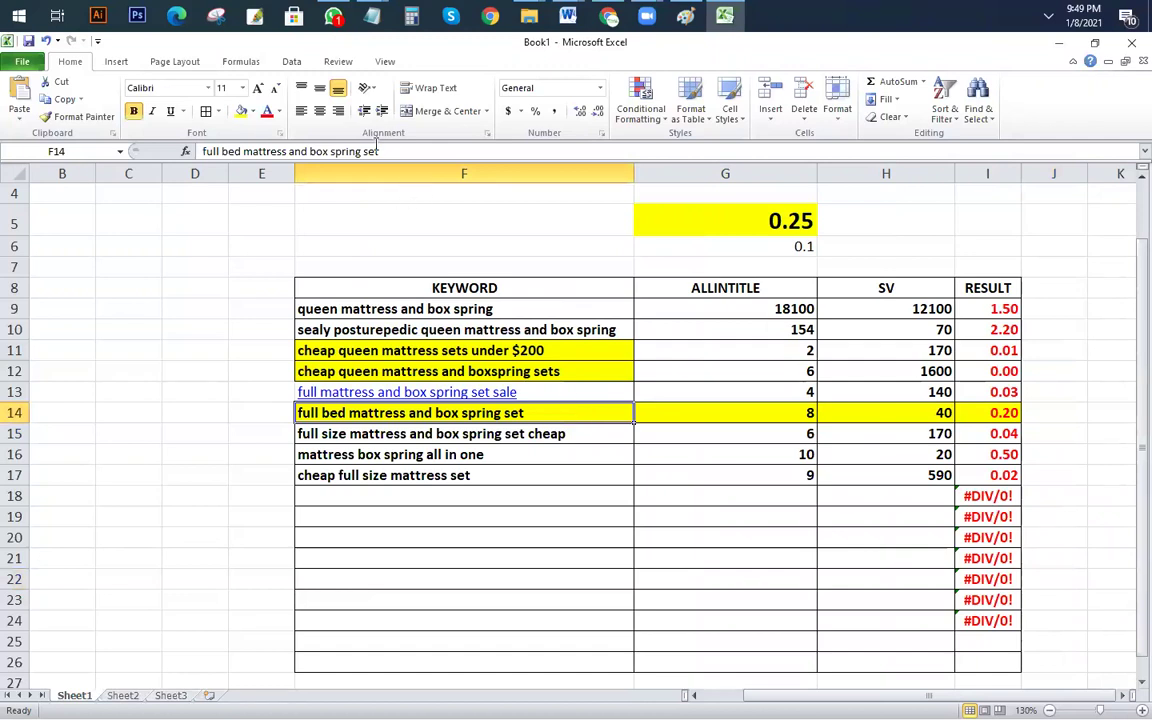
pyautogui.moveTo(378, 151); pyautogui.dragTo(200, 151)
pyautogui.hotkey('ctrl', 'c')
pyautogui.click(80, 537)
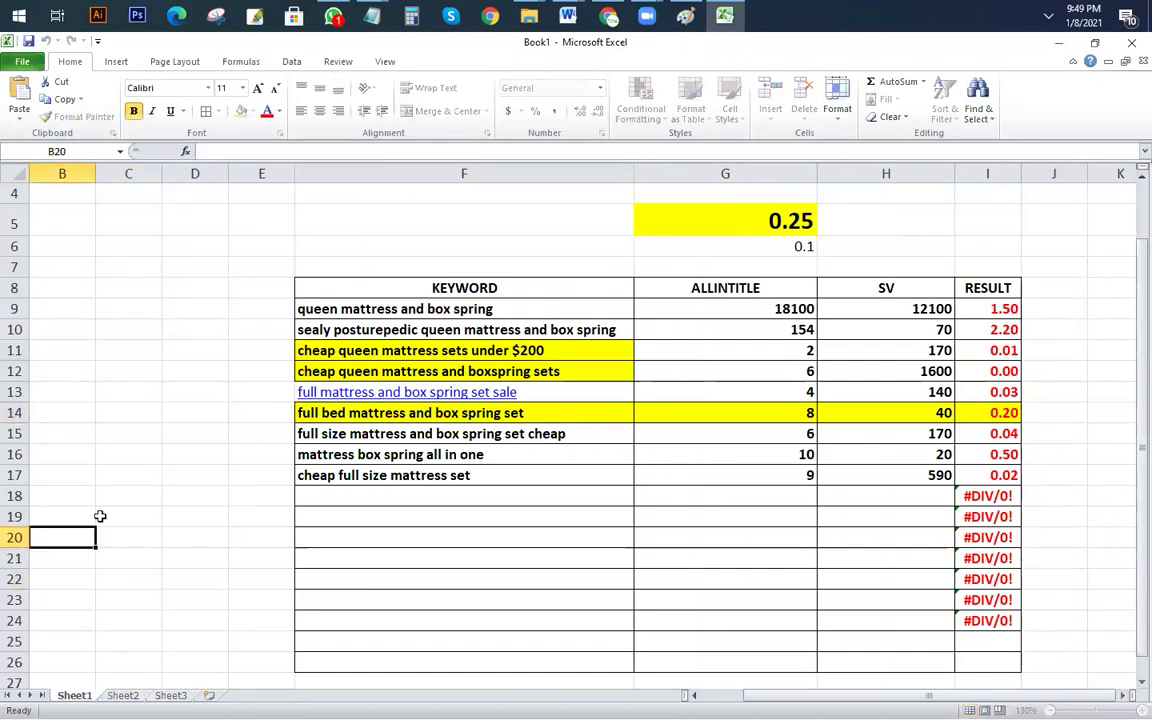
pyautogui.hotkey('ctrl', 'v')
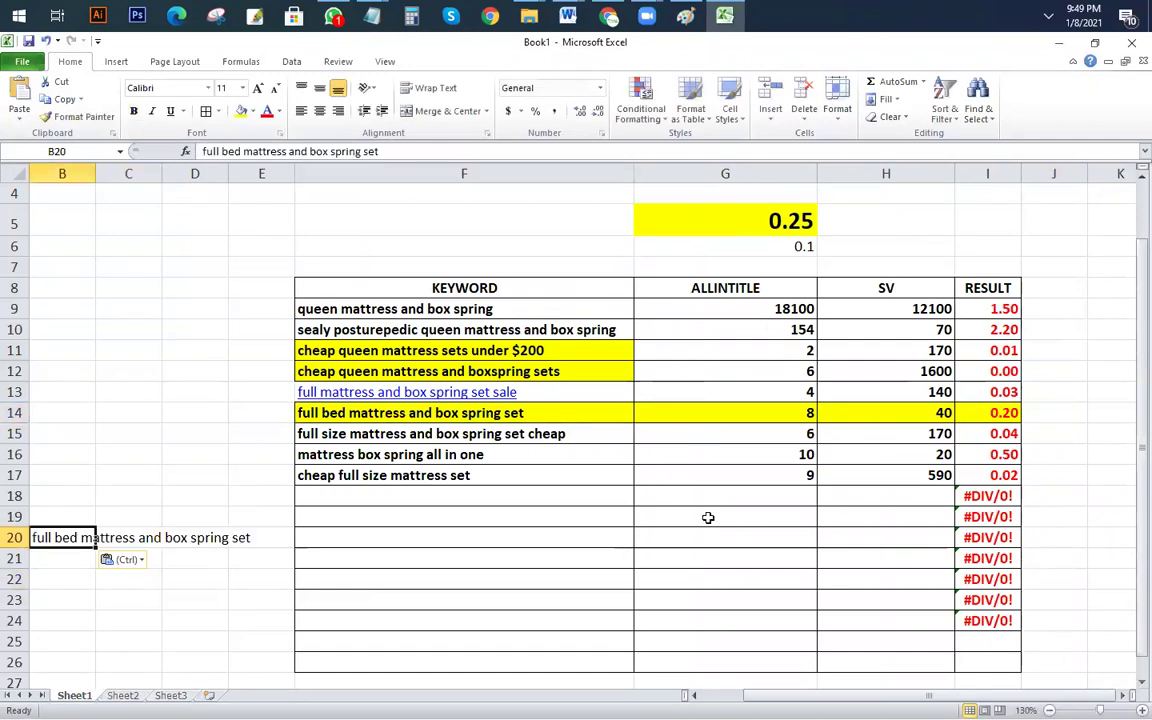
pyautogui.click(707, 537)
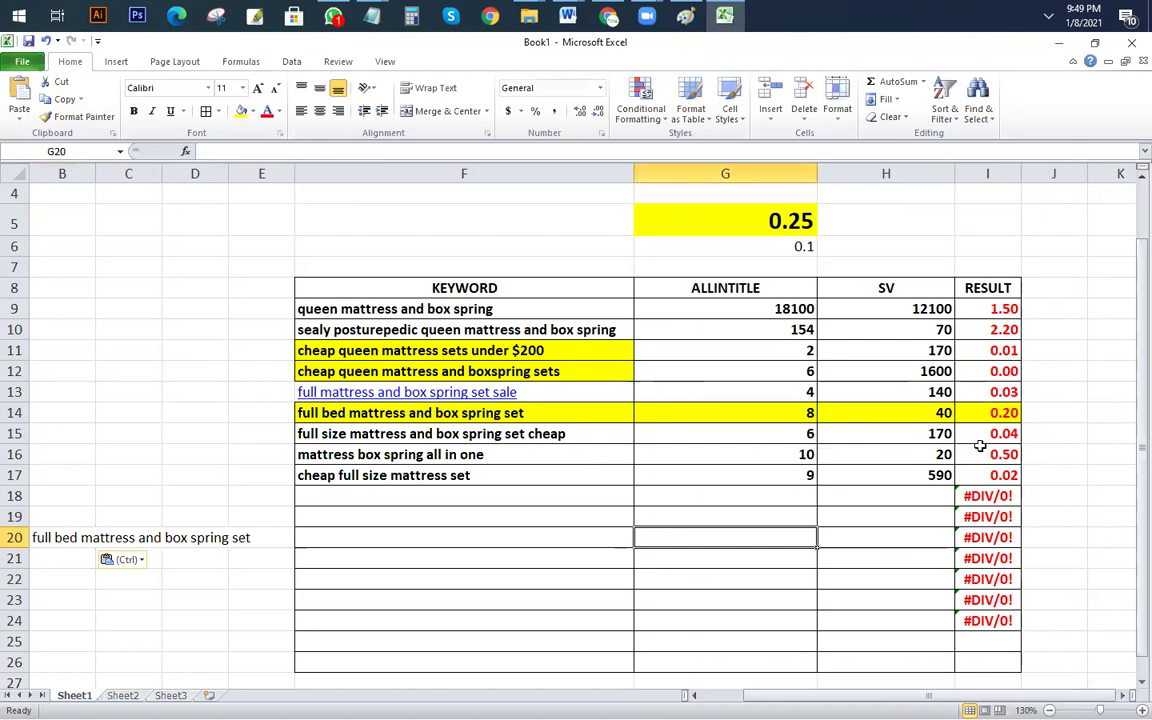
# Step: Remove the hyperlink from the set-sale keyword in F13
pyautogui.click(1003, 454)
pyautogui.moveTo(1003, 454); pyautogui.dragTo(337, 452)
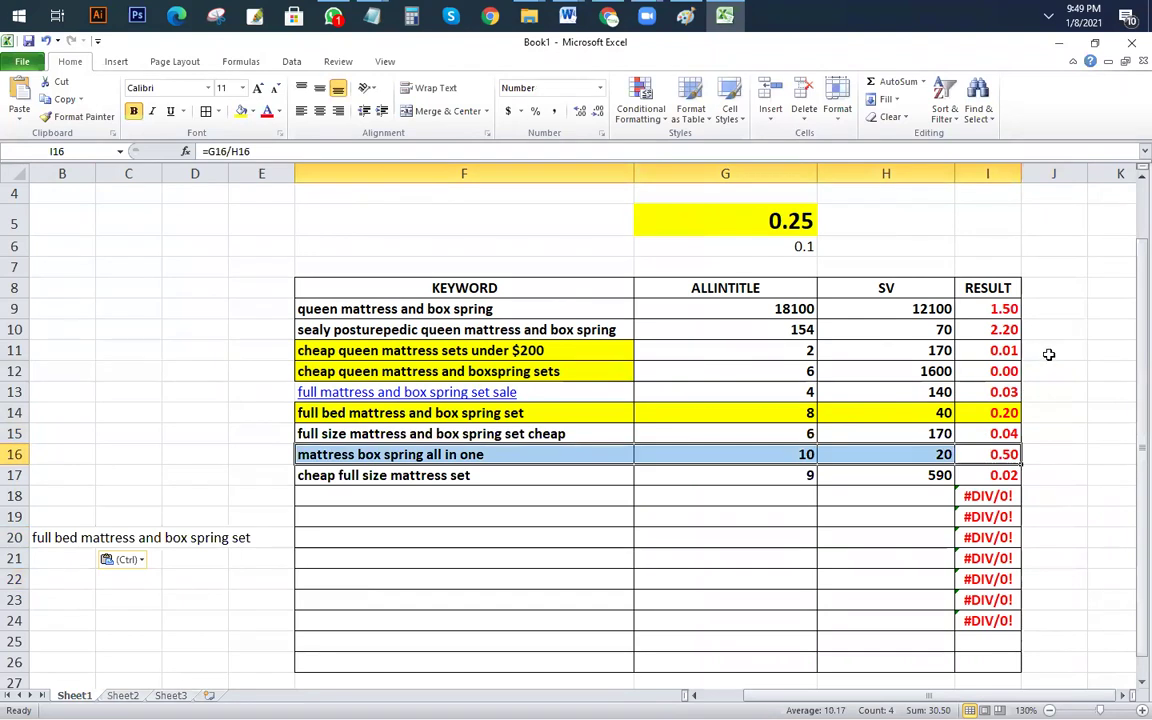
pyautogui.click(1035, 392)
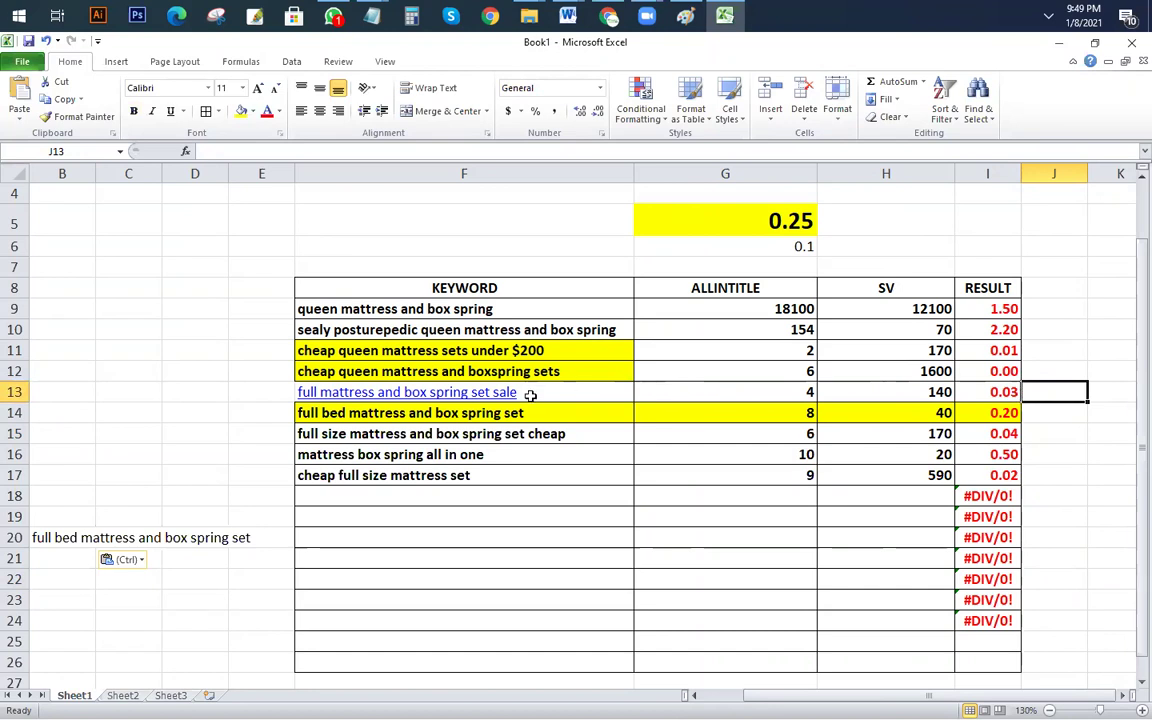
pyautogui.rightClick(490, 393)
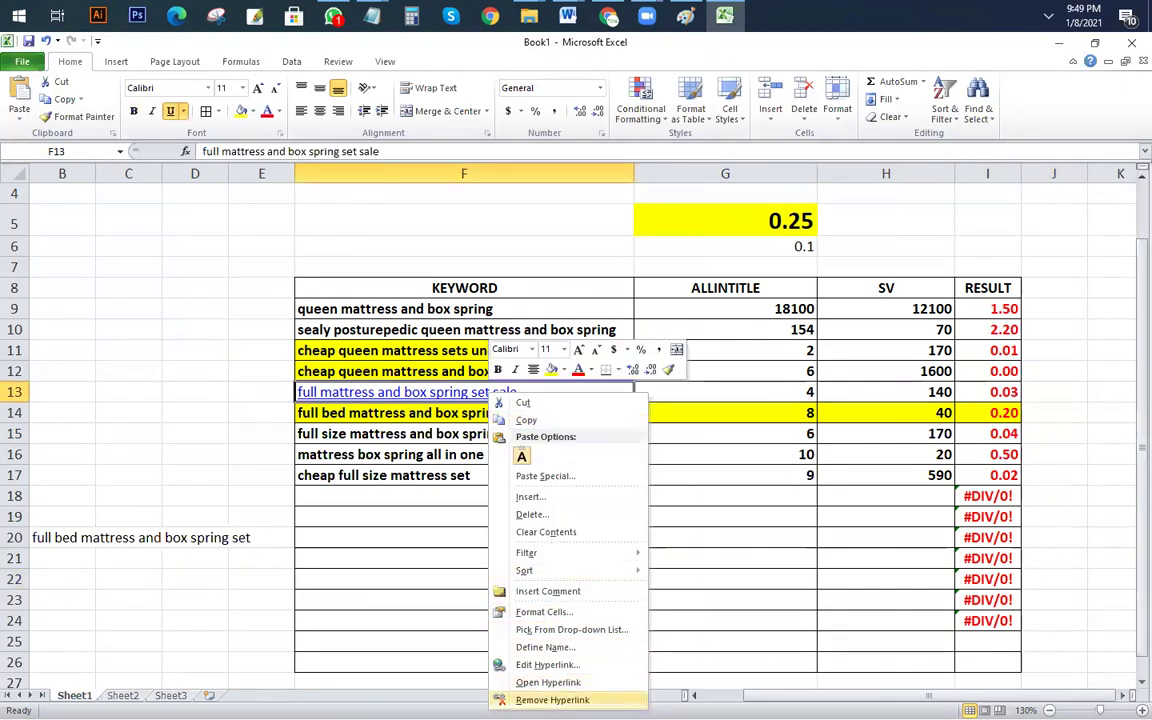
pyautogui.click(550, 699)
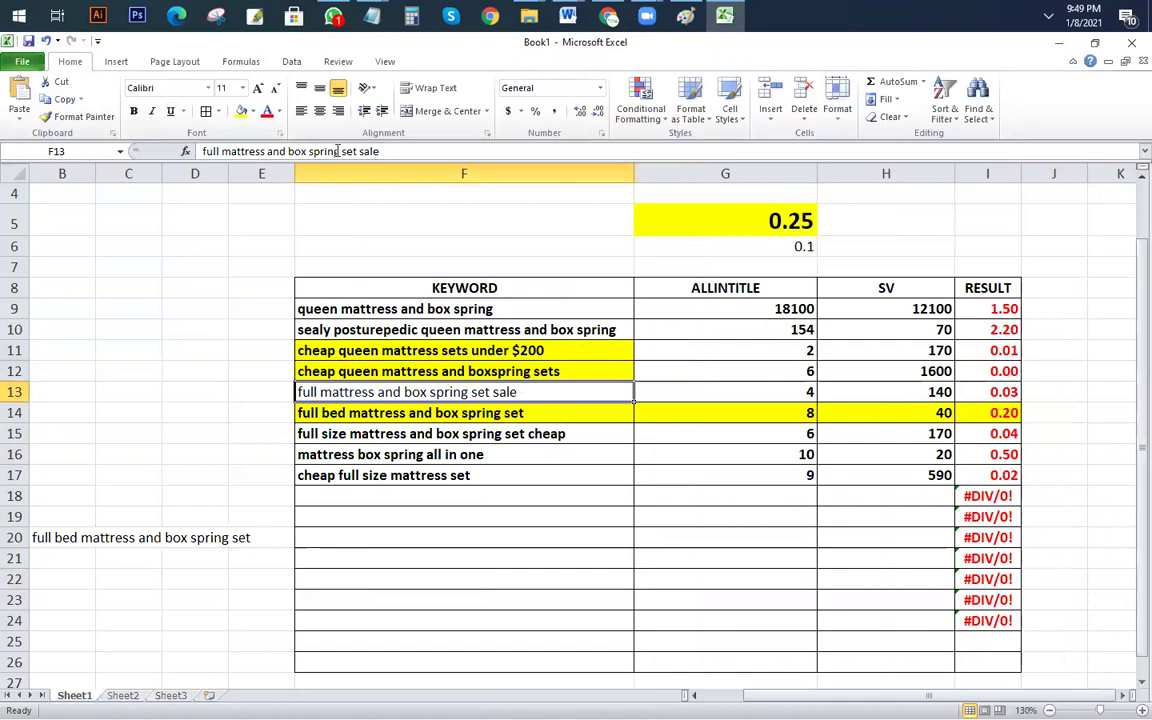
# Step: Paste the F13 set-sale keyword text into cell B22
pyautogui.moveTo(406, 148); pyautogui.dragTo(200, 151)
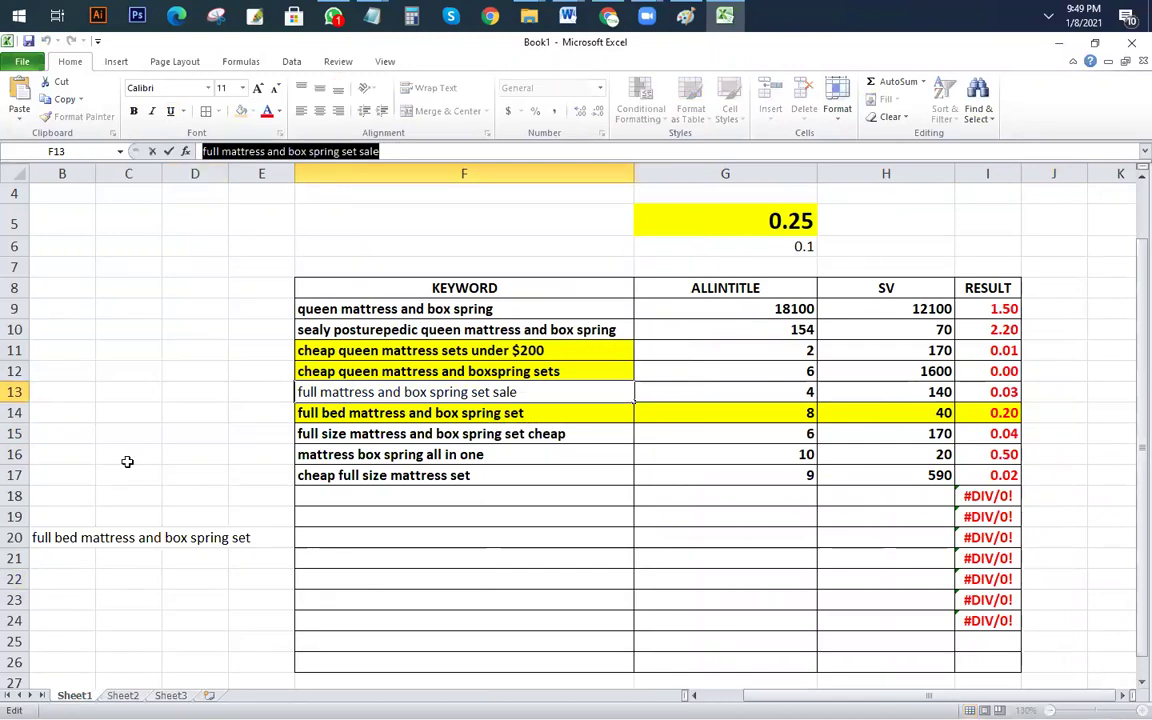
pyautogui.click(64, 575)
pyautogui.hotkey('ctrl', 'v')
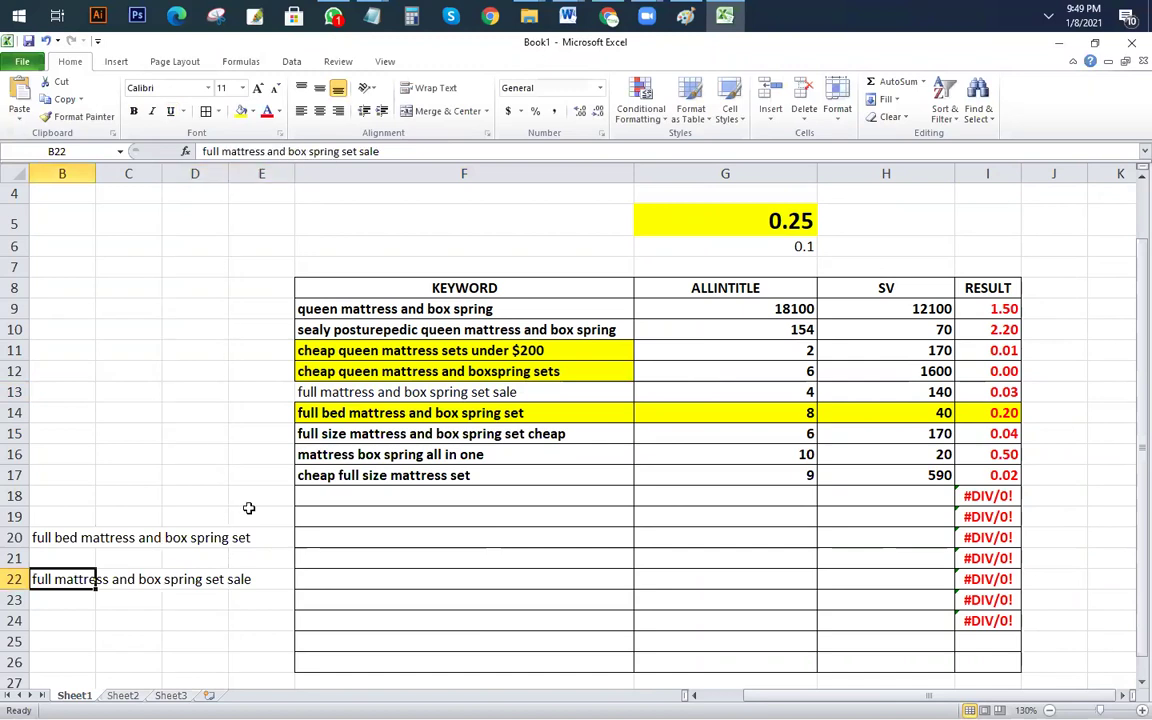
pyautogui.moveTo(390, 152); pyautogui.dragTo(52, 165)
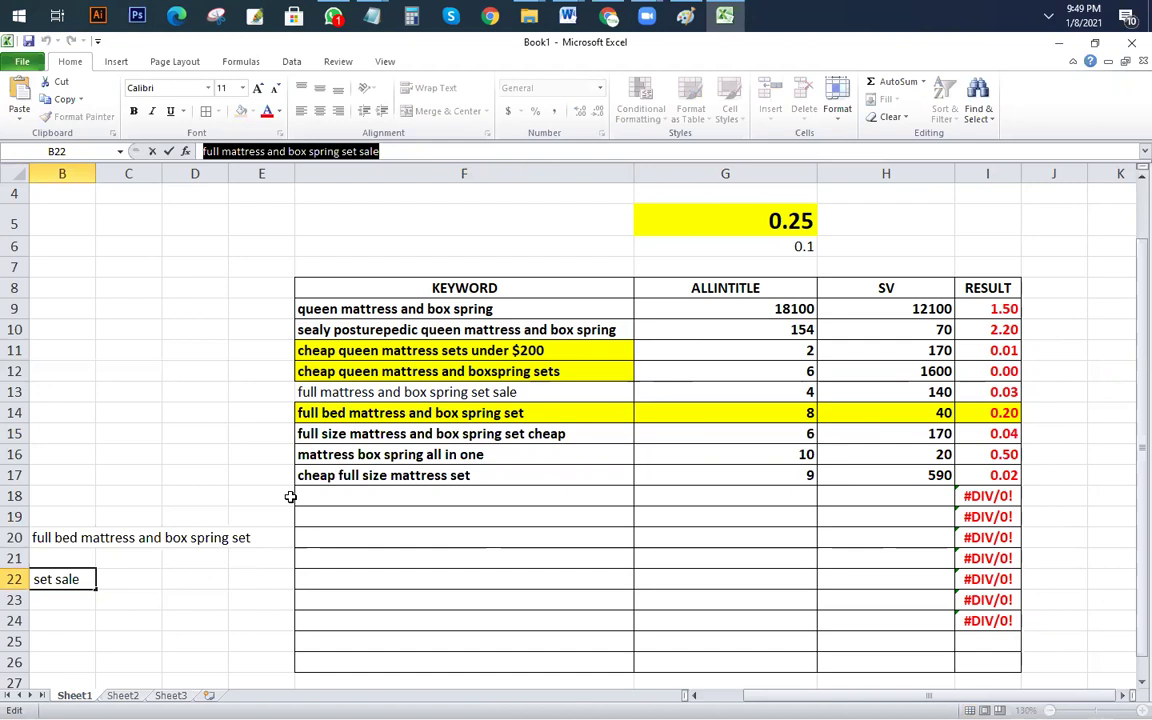
pyautogui.click(195, 371)
# Step: Check the B20 keyword, then copy the F13 keyword text again
pyautogui.click(90, 535)
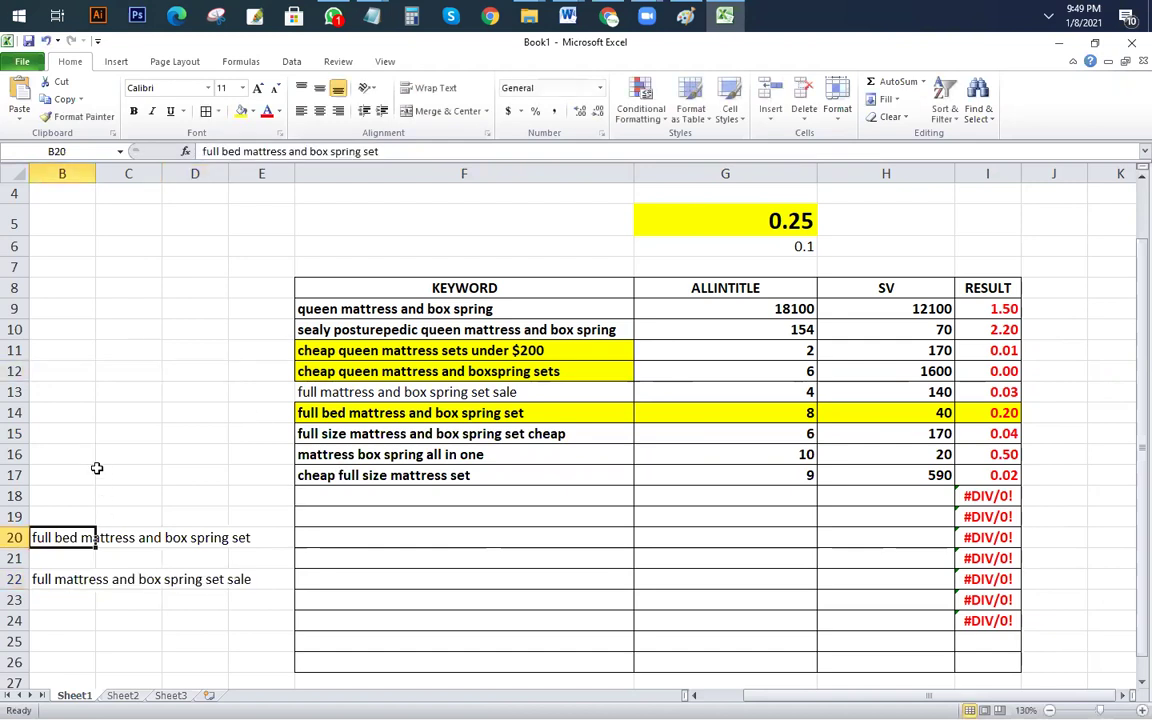
pyautogui.moveTo(404, 152); pyautogui.dragTo(195, 152)
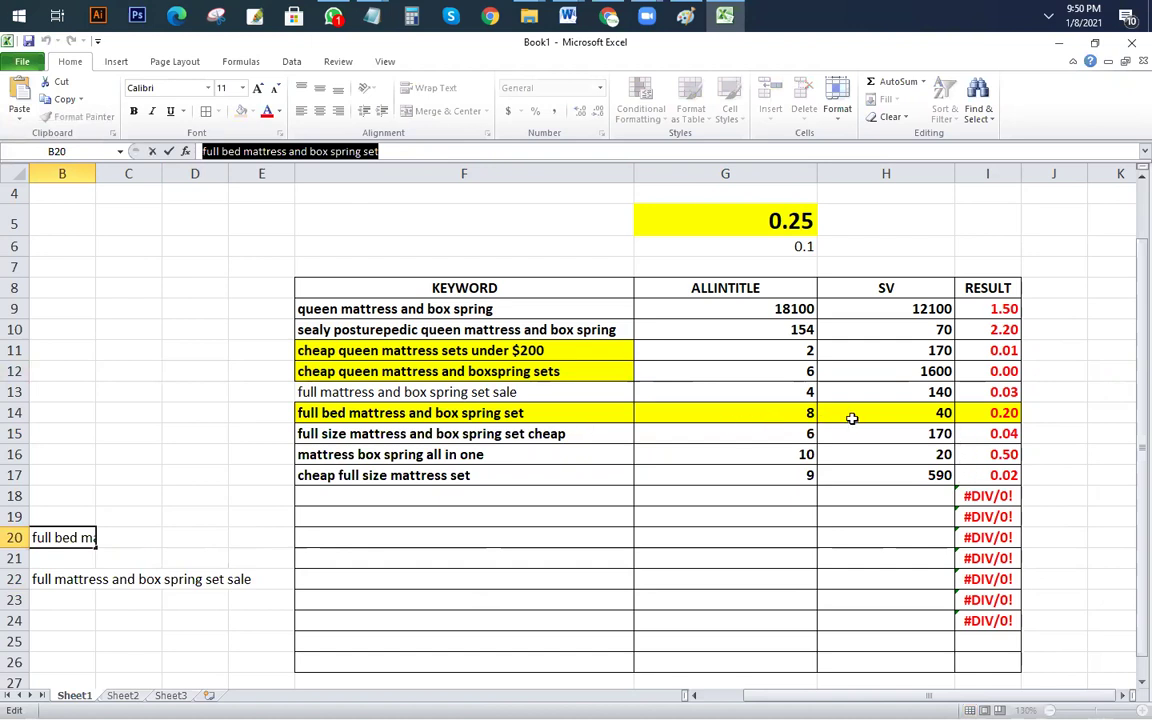
pyautogui.click(688, 500)
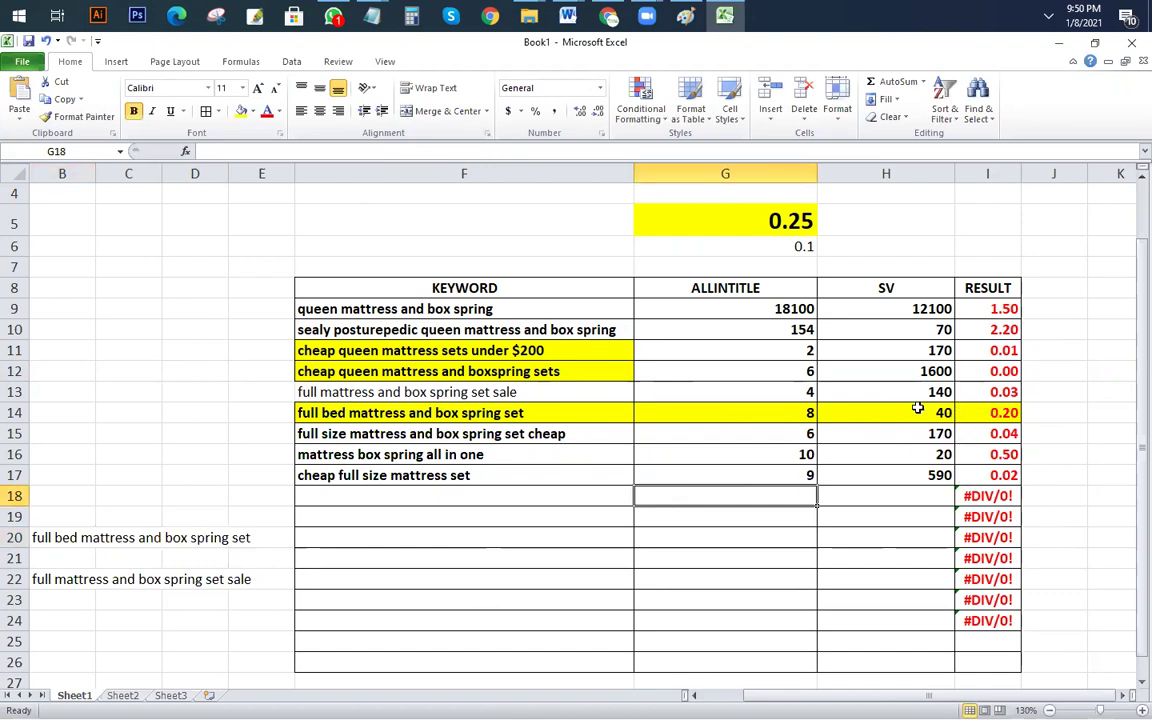
pyautogui.click(581, 396)
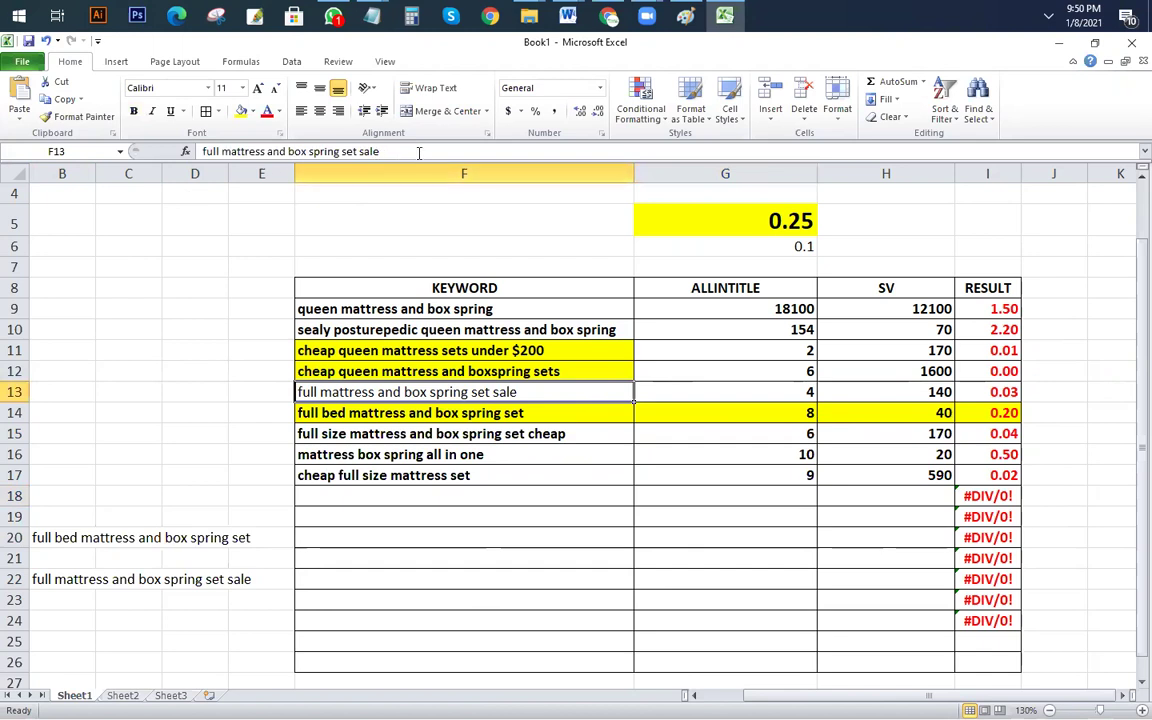
pyautogui.moveTo(380, 151); pyautogui.dragTo(3, 152)
pyautogui.hotkey('ctrl', 'c')
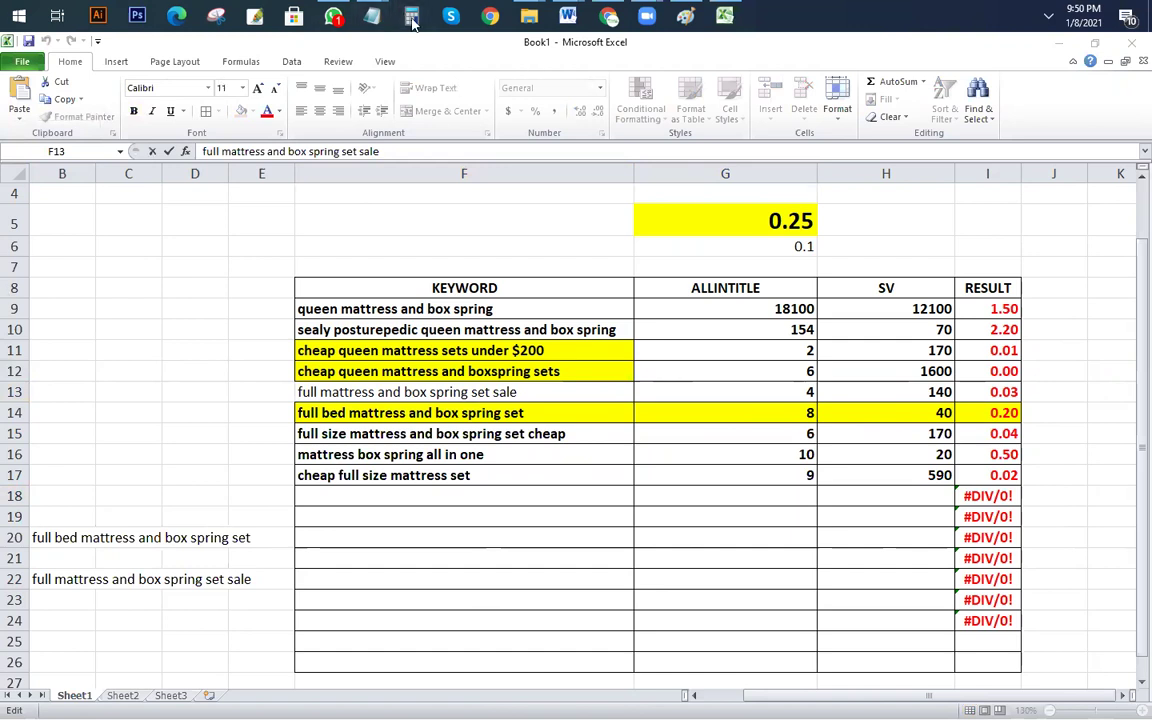
# Step: Append '===== full mattress and box spring set sale (140)' and a 'Title' line to the Notepad notes
pyautogui.moveTo(372, 17)
pyautogui.click(404, 135)
pyautogui.click(203, 446)
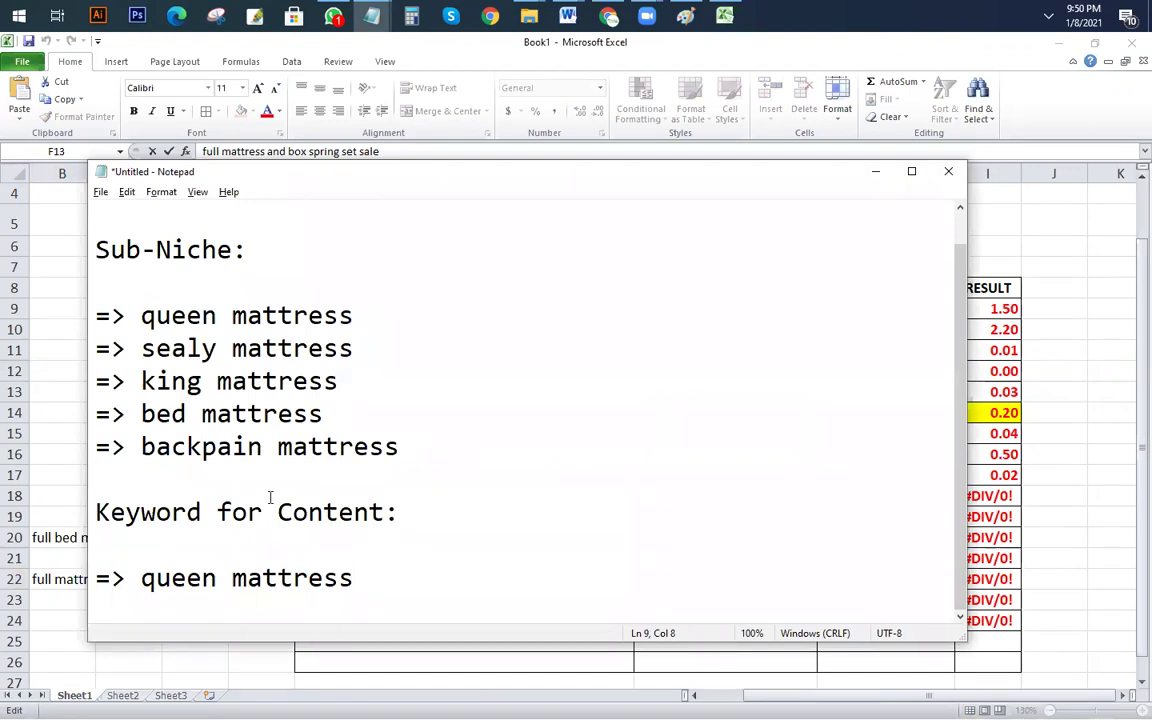
pyautogui.hotkey('ctrl', 'End')
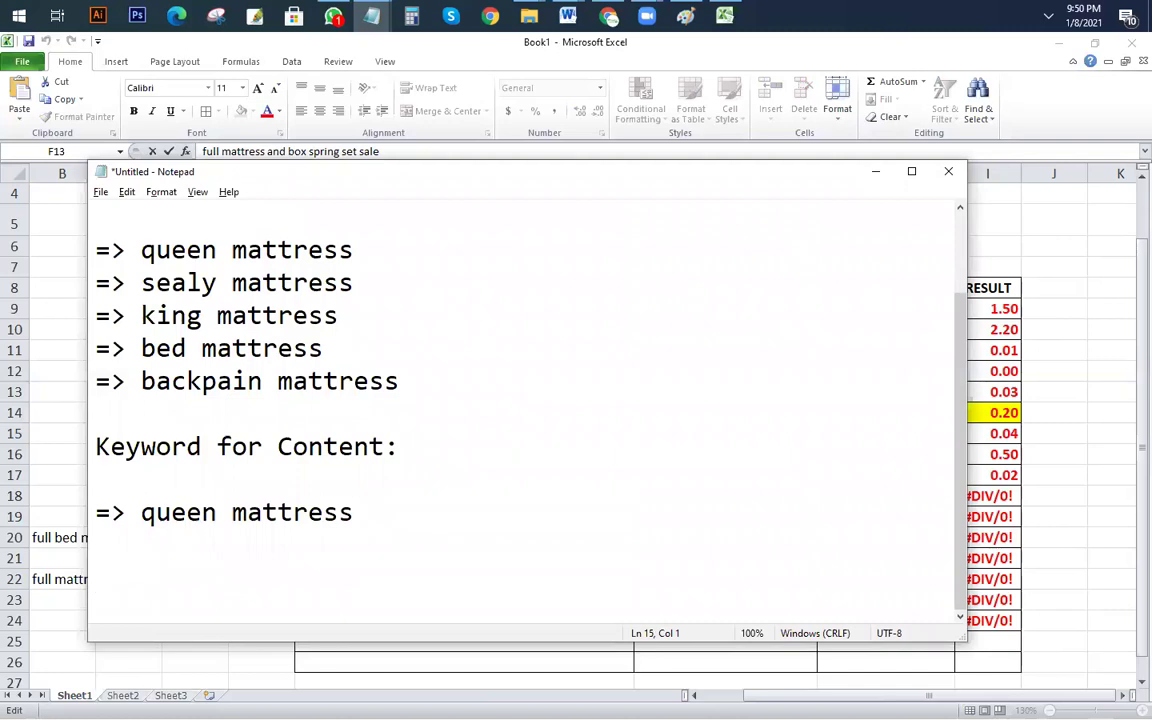
pyautogui.write('=====')
pyautogui.hotkey('ctrl', 'v')
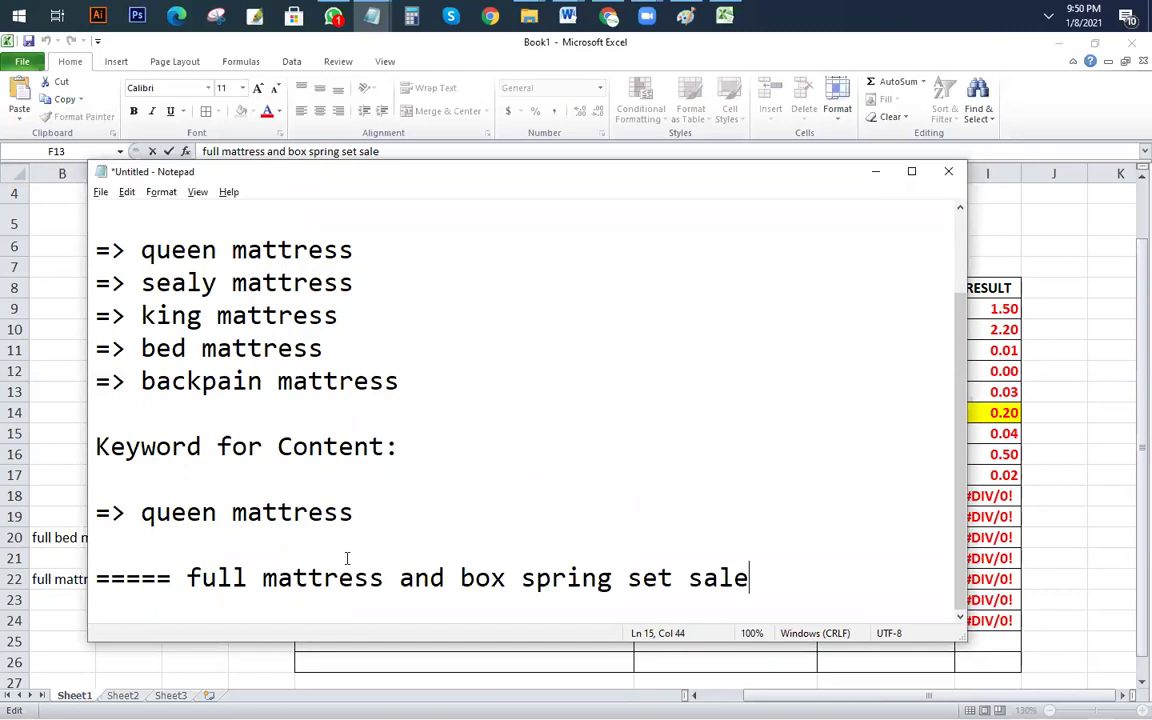
pyautogui.press('Return')
pyautogui.press('Return')
pyautogui.press('Return')
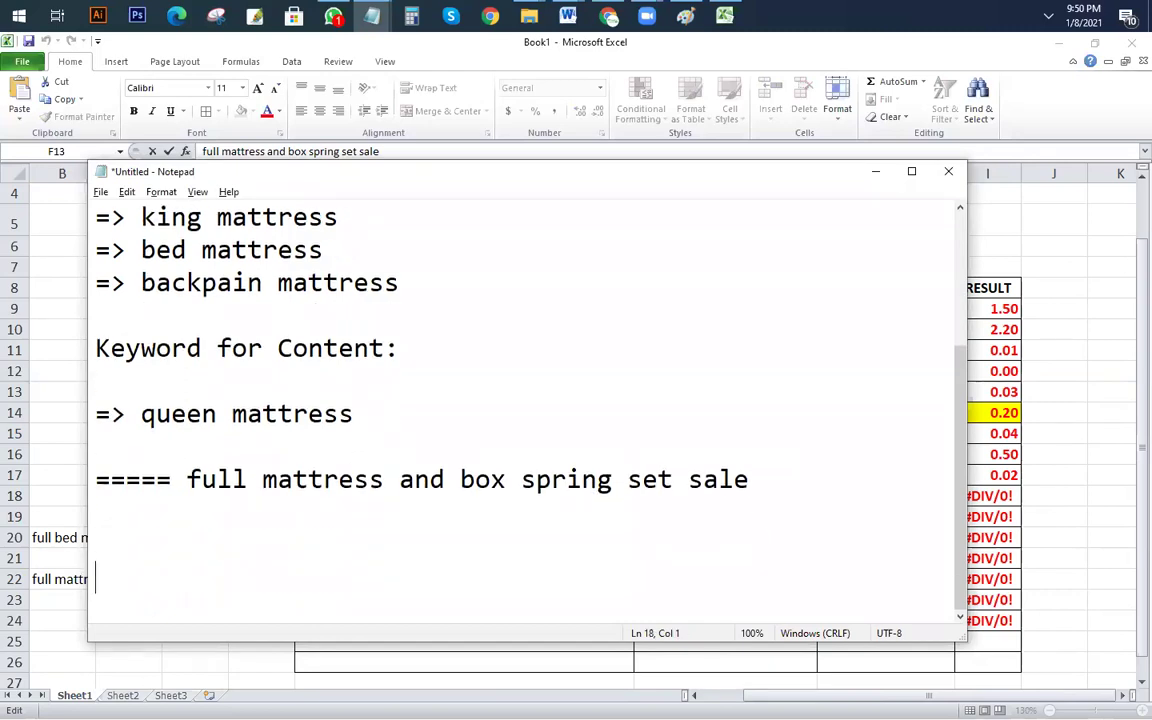
pyautogui.write('Title:')
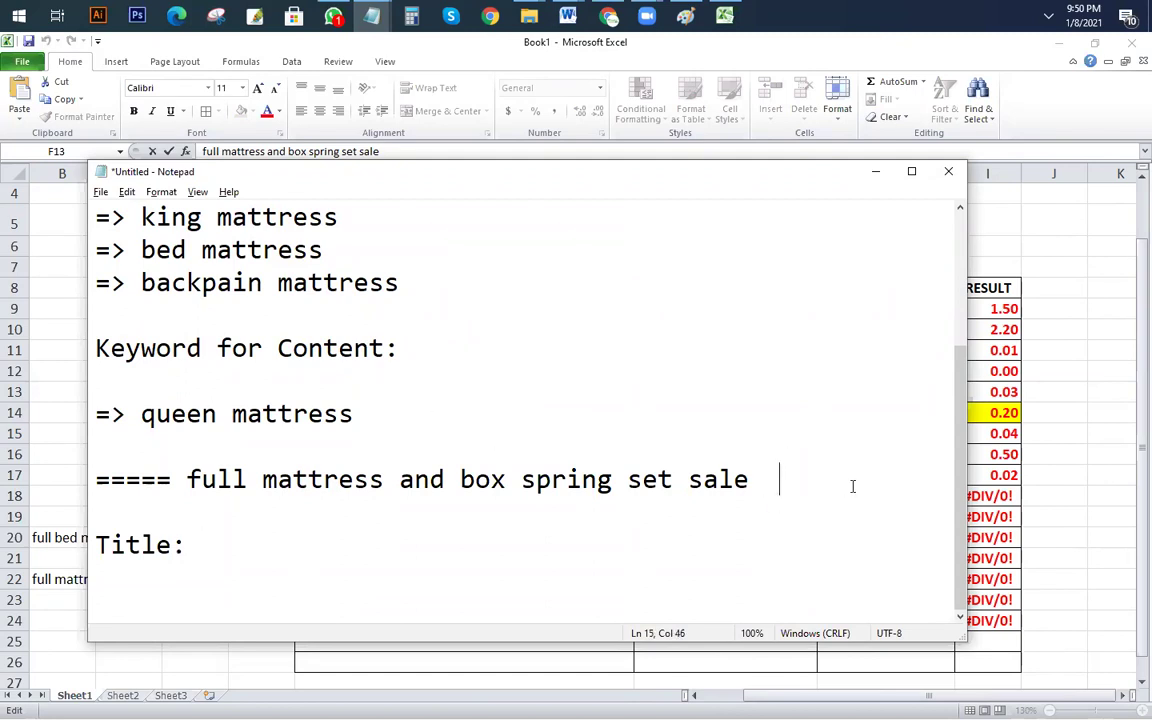
pyautogui.write('(140)')
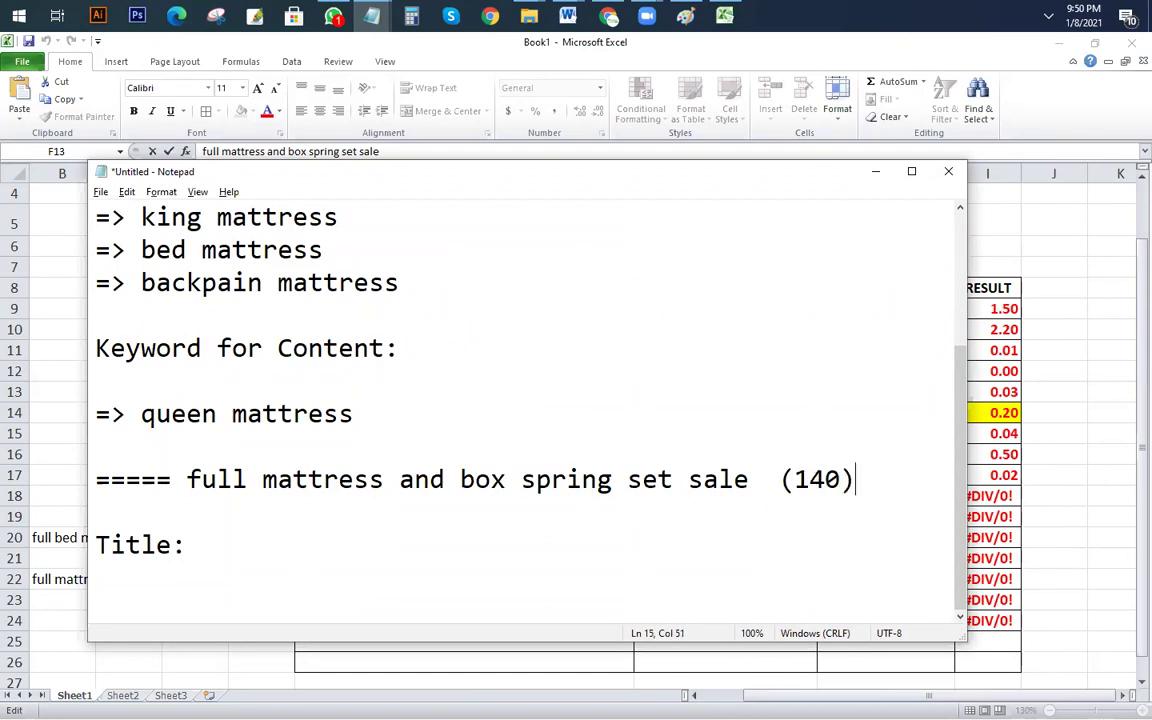
# Step: Review the queen mattress content keyword and the new sale keyword line
pyautogui.moveTo(156, 414); pyautogui.dragTo(383, 419)
pyautogui.click(432, 428)
pyautogui.click(763, 482)
pyautogui.moveTo(763, 482); pyautogui.dragTo(186, 482)
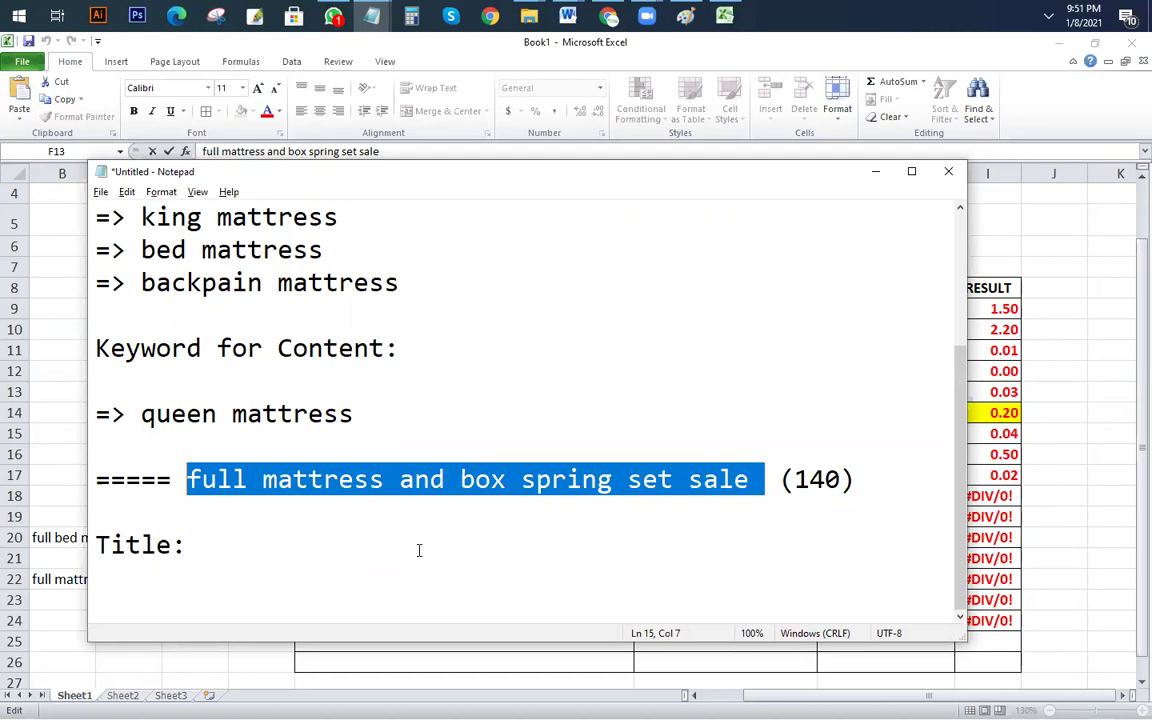
pyautogui.click(468, 503)
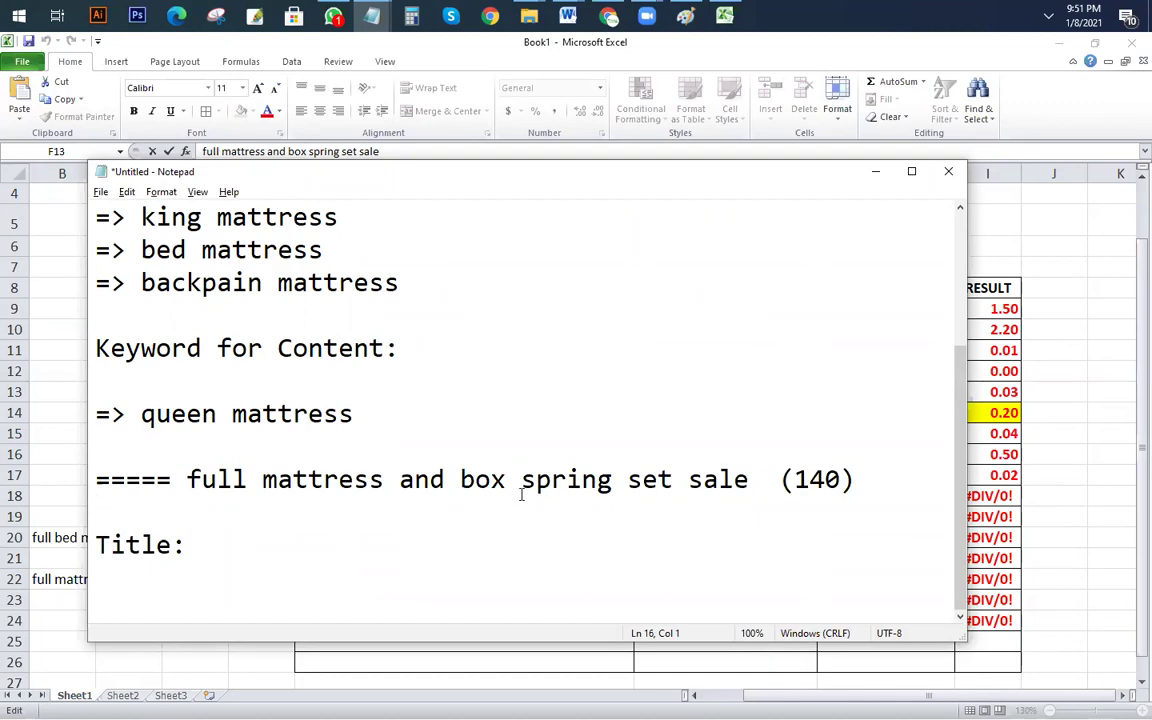
# Step: Scan the keyword list entries like king and queen mattress, then return to Excel
pyautogui.scroll(1, 522, 494)
pyautogui.moveTo(426, 383); pyautogui.dragTo(200, 307)
pyautogui.click(186, 284)
pyautogui.scroll(-1, 470, 455)
pyautogui.scroll(1, 471, 454)
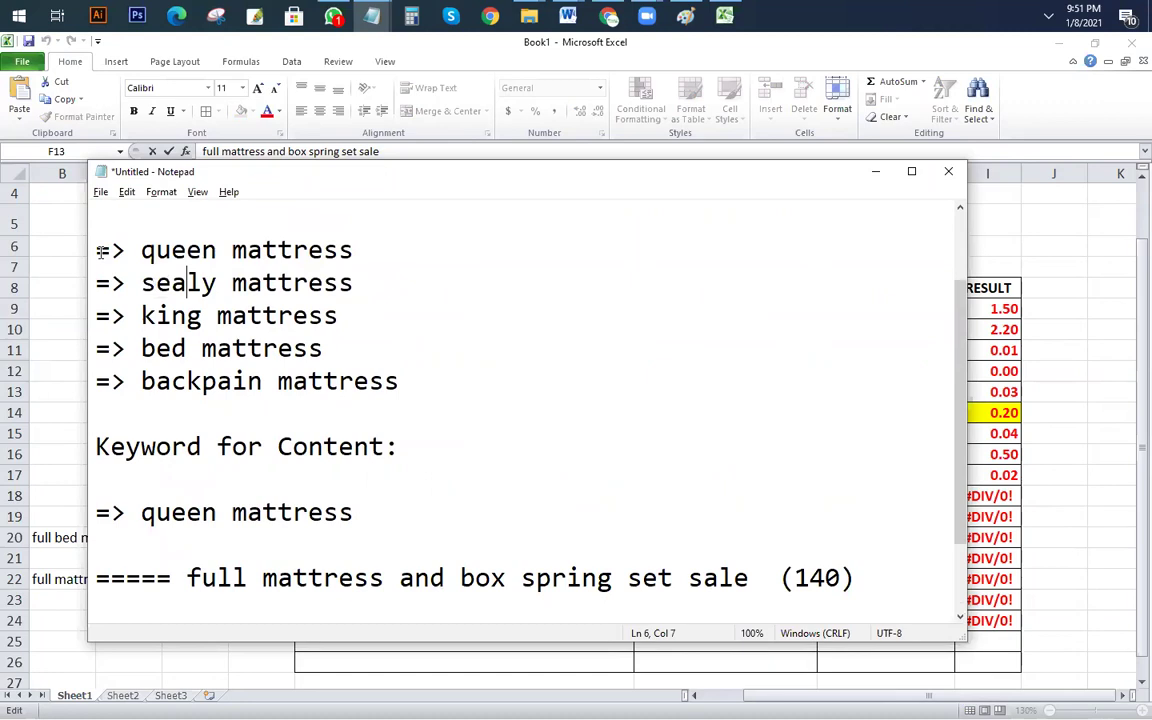
pyautogui.moveTo(92, 245); pyautogui.dragTo(307, 343)
pyautogui.moveTo(383, 249); pyautogui.dragTo(126, 250)
pyautogui.scroll(-1, 433, 401)
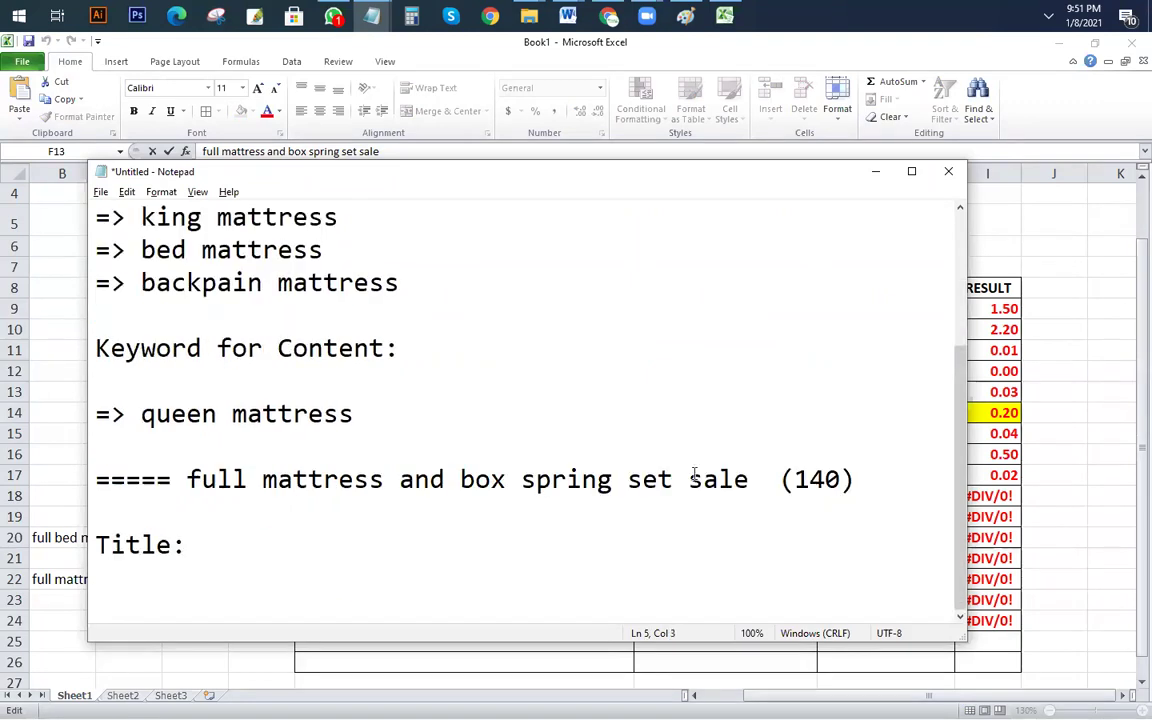
pyautogui.click(976, 298)
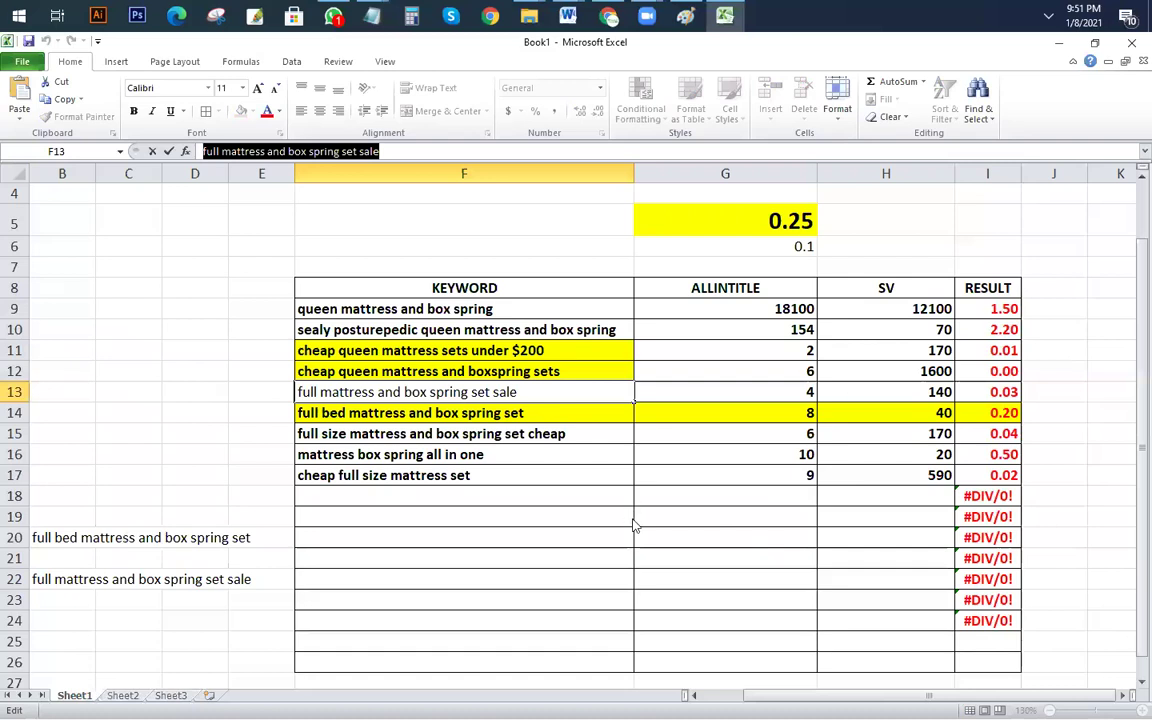
# Step: Check the sale keyword line in Notepad and commit the F13 keyword in Excel
pyautogui.hotkey('alt', 'Tab')
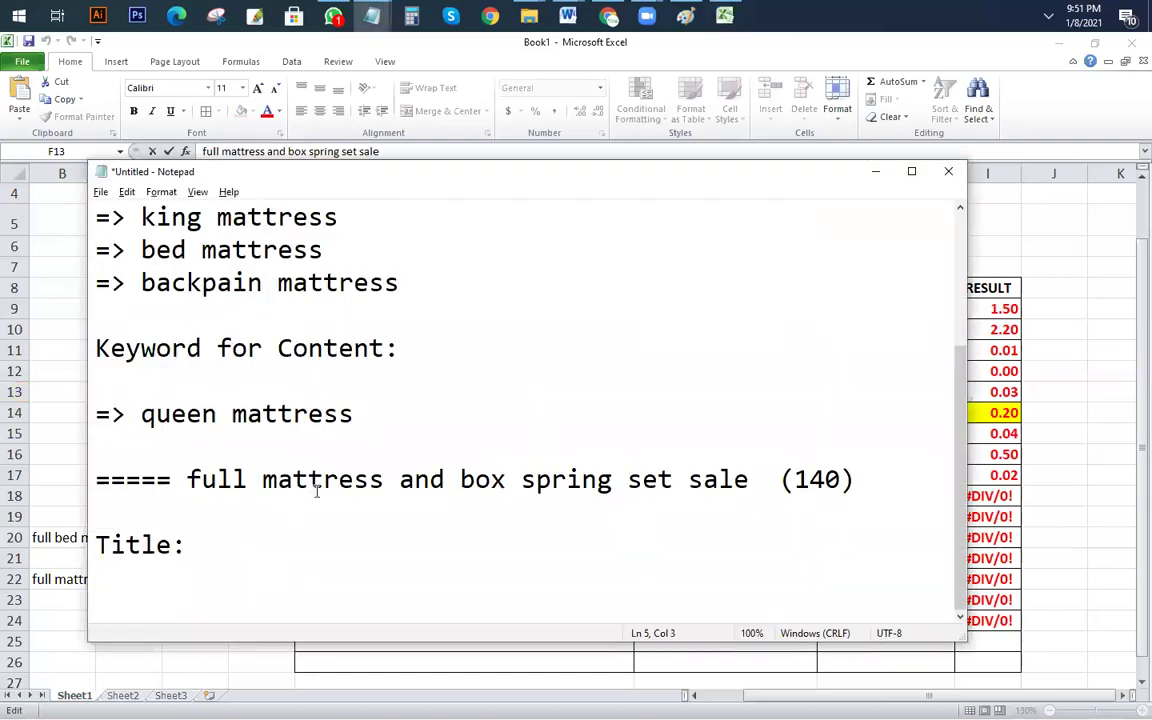
pyautogui.click(278, 527)
pyautogui.click(519, 480)
pyautogui.moveTo(141, 414); pyautogui.dragTo(353, 414)
pyautogui.moveTo(186, 480); pyautogui.dragTo(749, 480)
pyautogui.click(193, 449)
pyautogui.hotkey('alt', 'Tab')
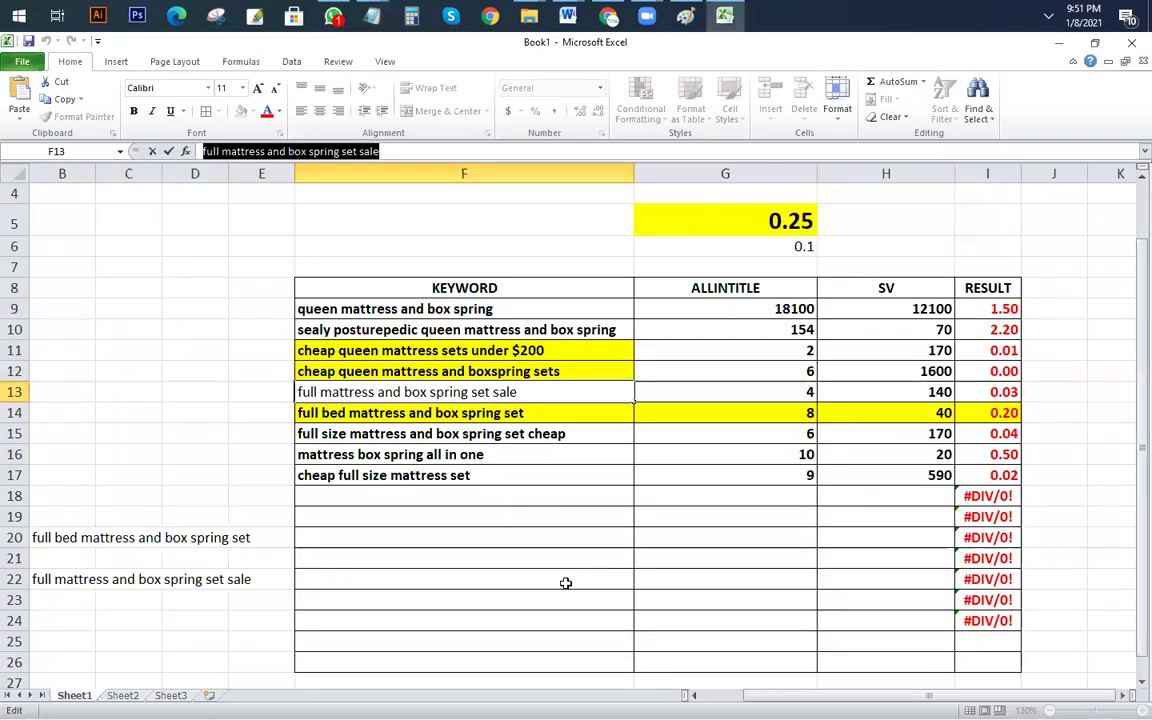
pyautogui.click(477, 501)
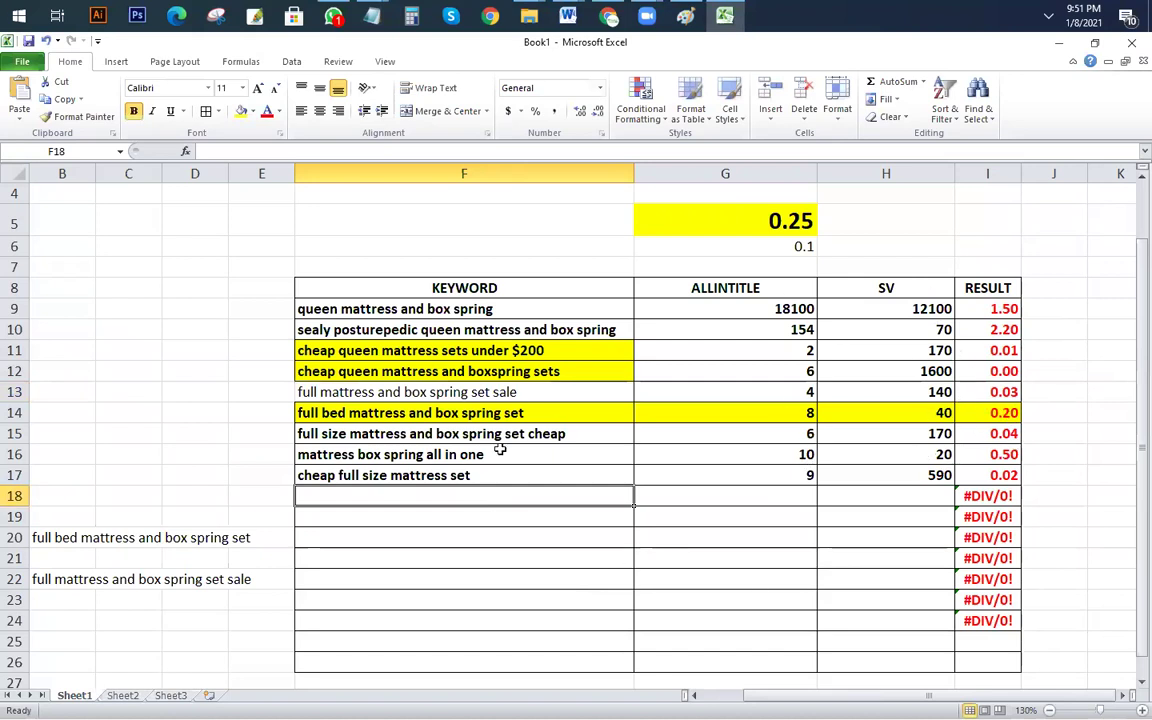
# Step: Copy 'queen mattress' and paste it at the start of the sale keyword line
pyautogui.hotkey('alt', 'Tab')
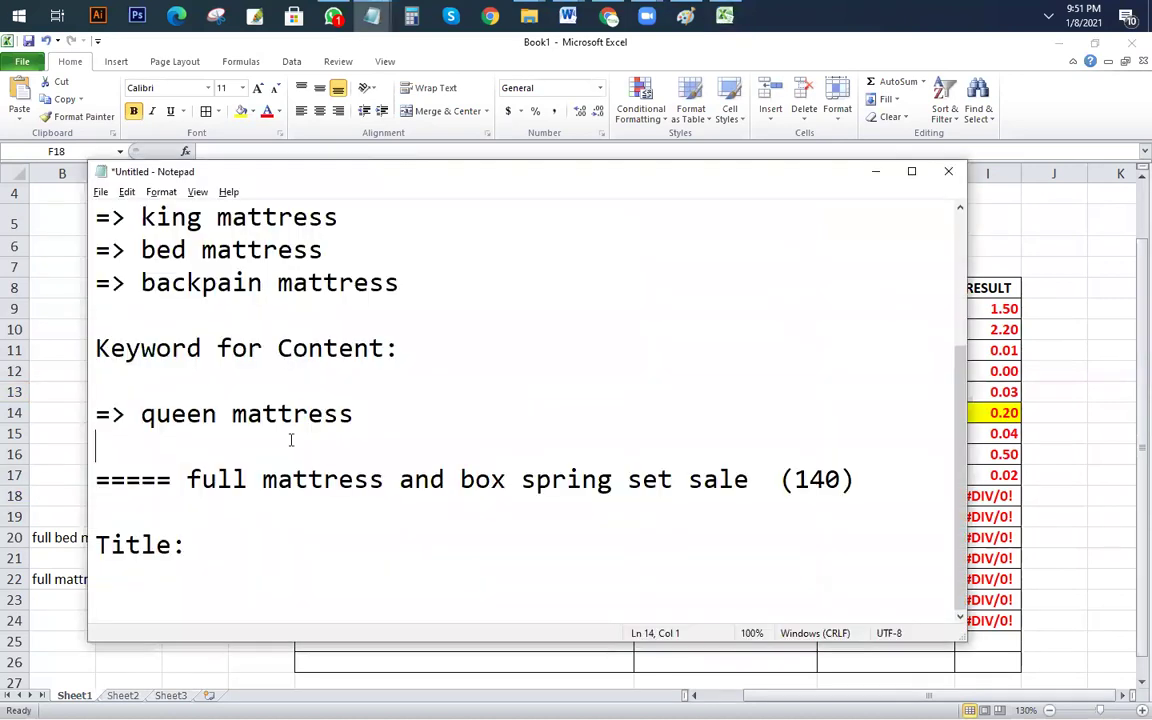
pyautogui.moveTo(356, 414); pyautogui.dragTo(146, 414)
pyautogui.click(175, 440)
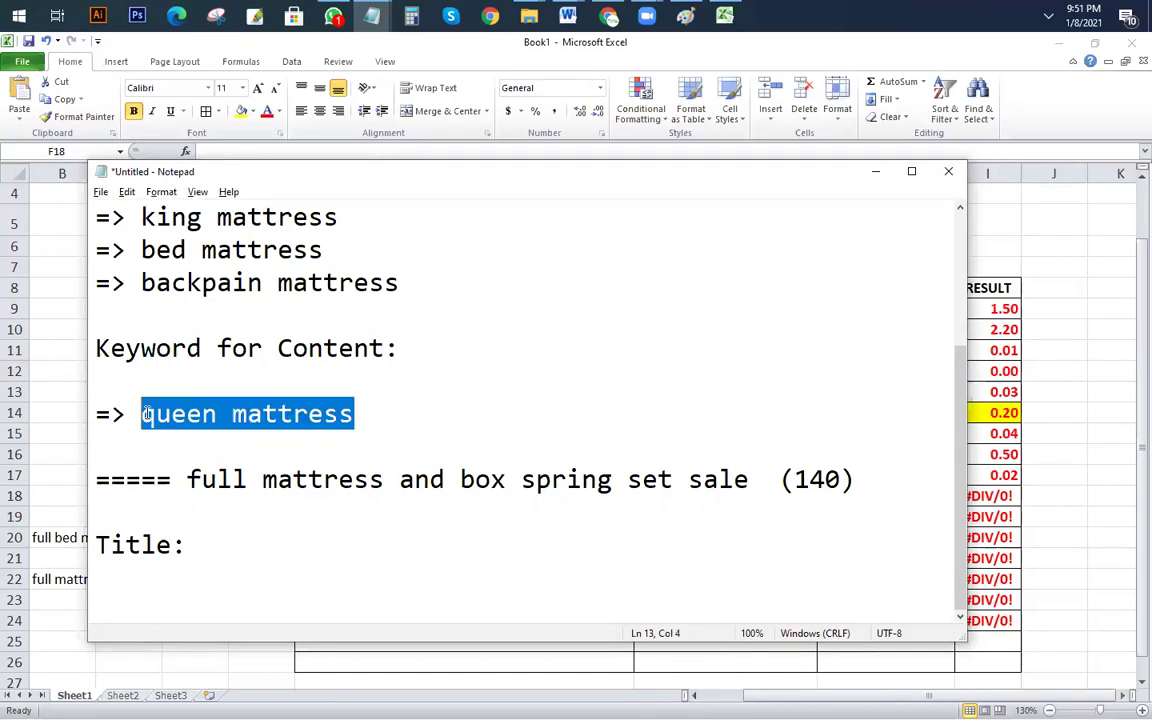
pyautogui.hotkey('ctrl', 'c')
pyautogui.click(185, 480)
pyautogui.hotkey('ctrl', 'v')
# Step: Reword the line to 'full queen mattress set review', dropping the box spring set sale text
pyautogui.click(187, 480)
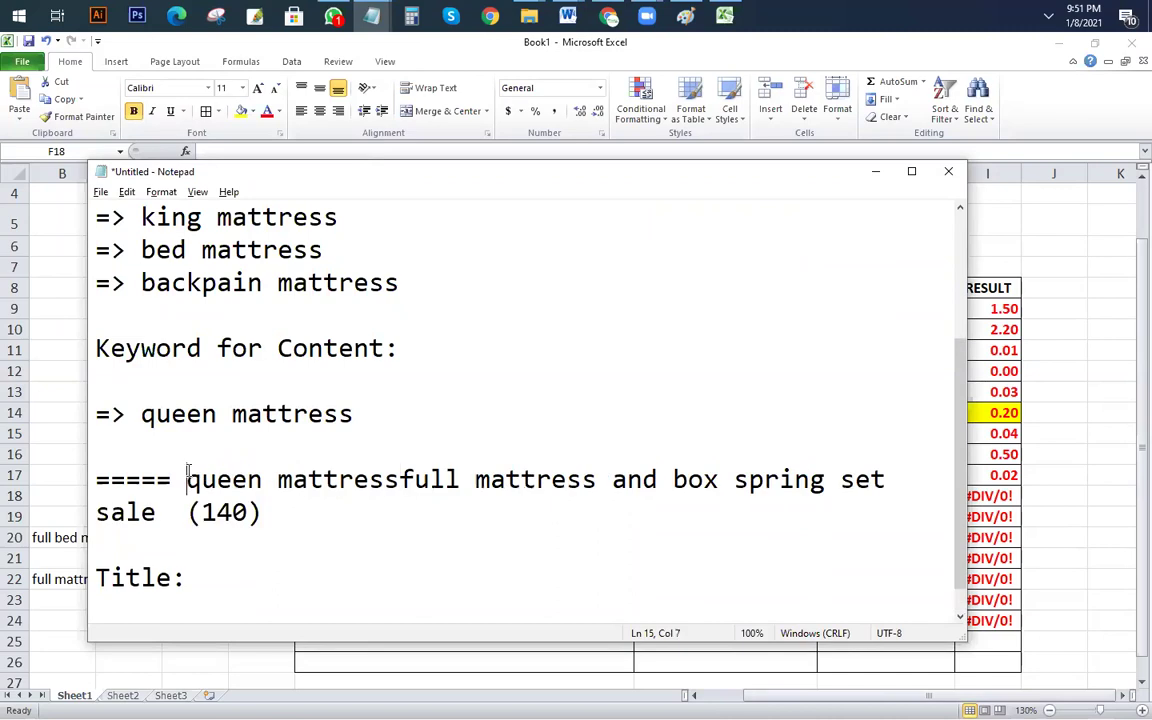
pyautogui.write('full')
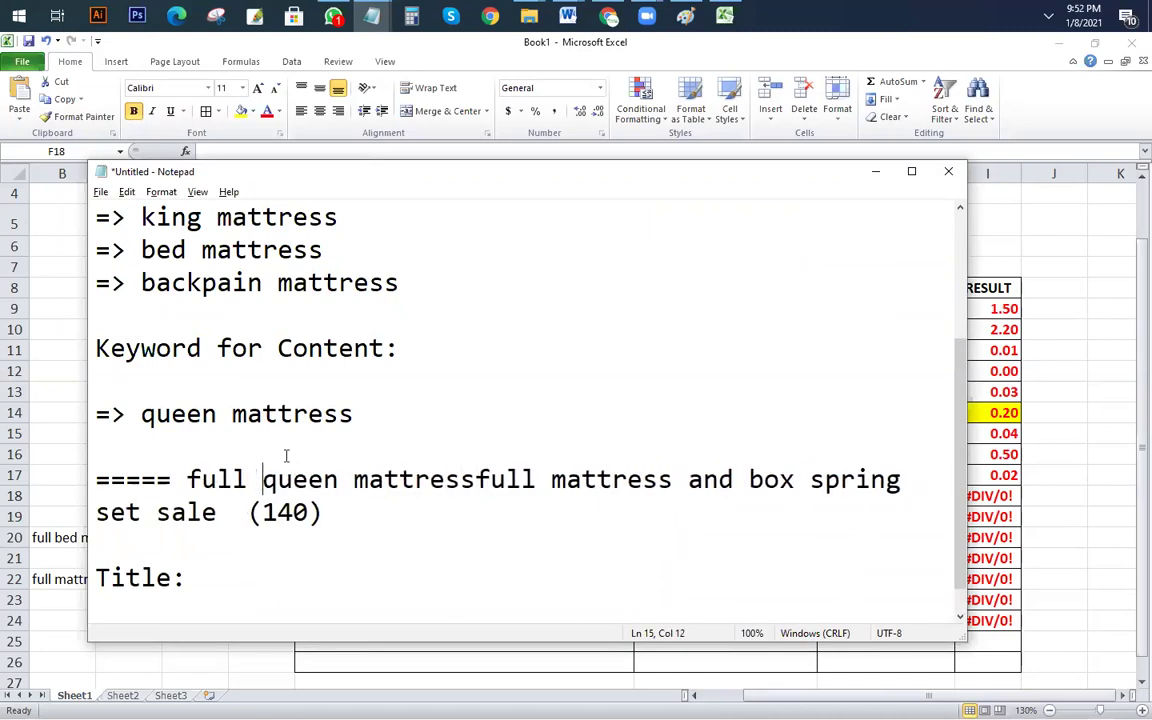
pyautogui.moveTo(476, 480); pyautogui.dragTo(693, 486)
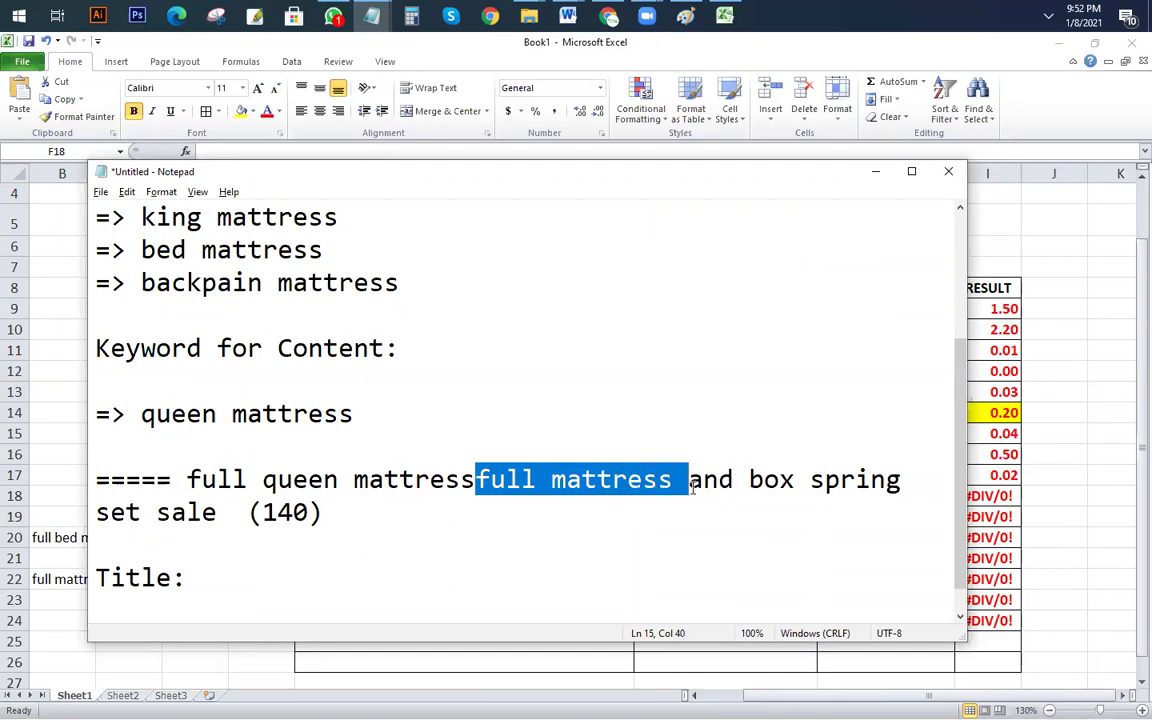
pyautogui.write('set')
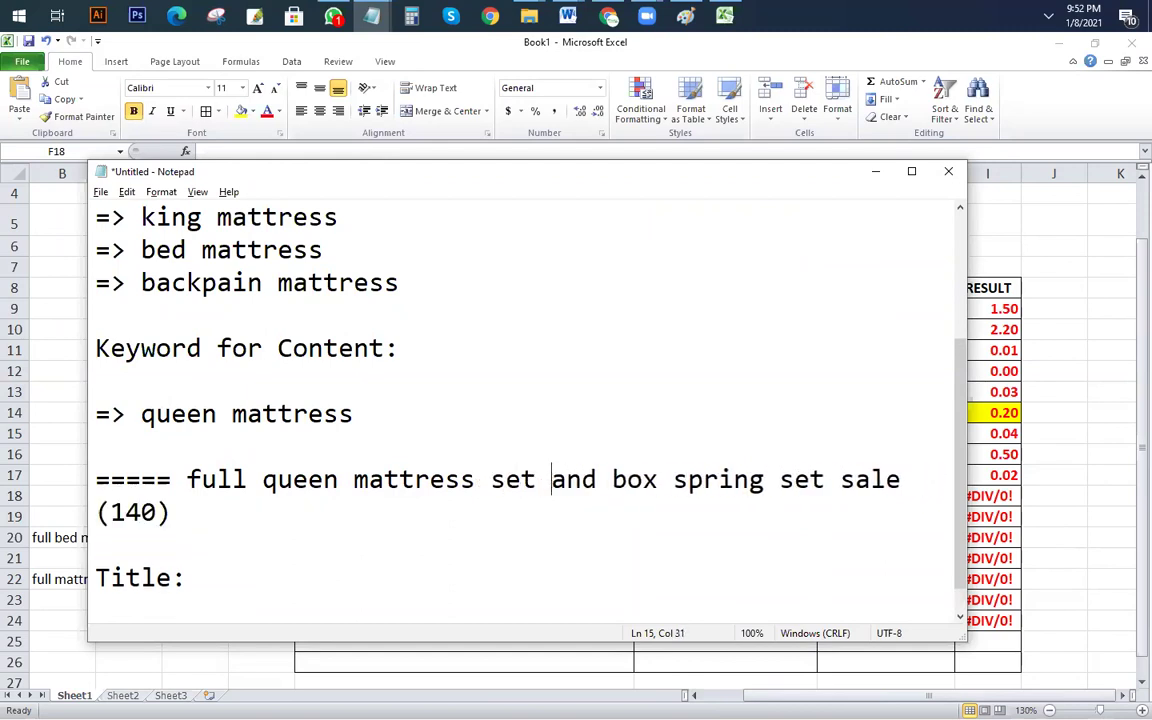
pyautogui.hotkey('shift', 'End')
pyautogui.press('BackSpace')
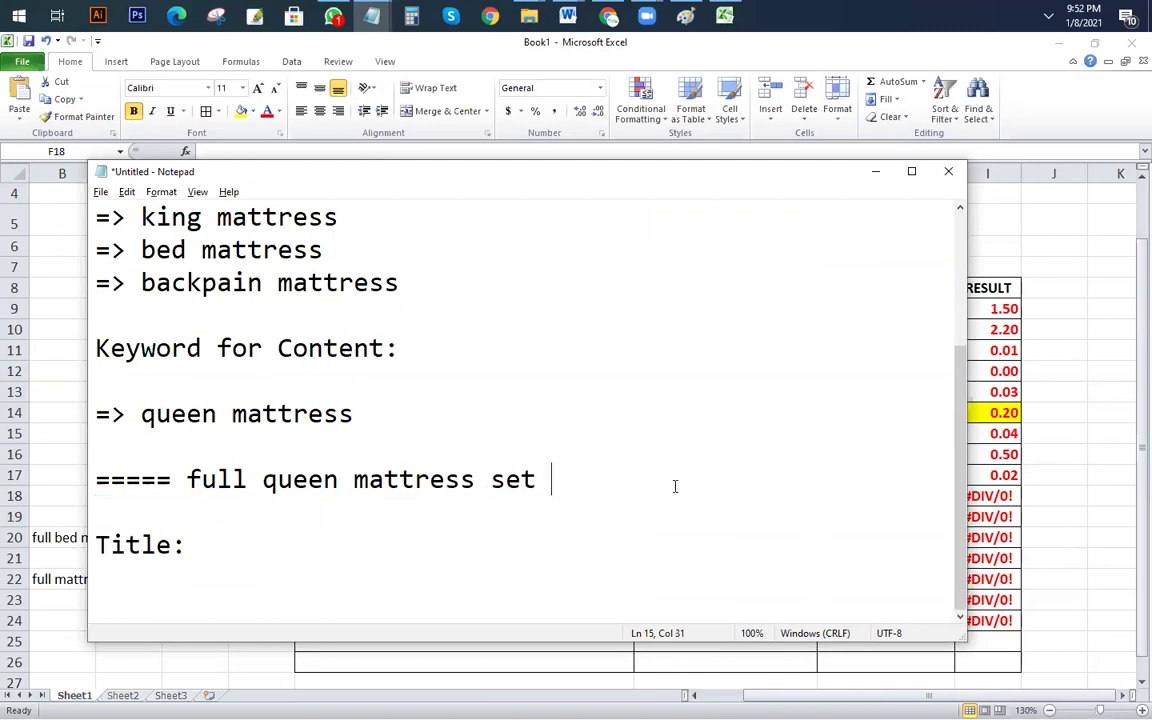
pyautogui.write('review')
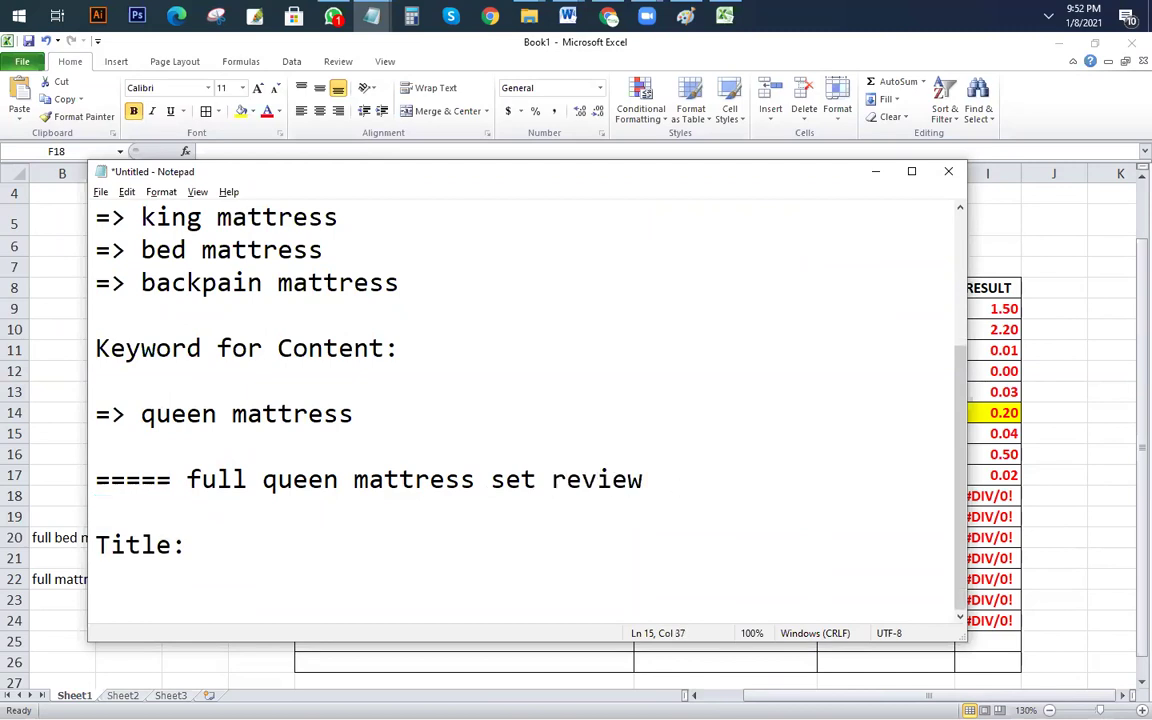
# Step: Duplicate 'full queen mattress set review' onto a new line below
pyautogui.click(263, 480)
pyautogui.hotkey('shift', 'Up')
pyautogui.moveTo(643, 480); pyautogui.dragTo(187, 480)
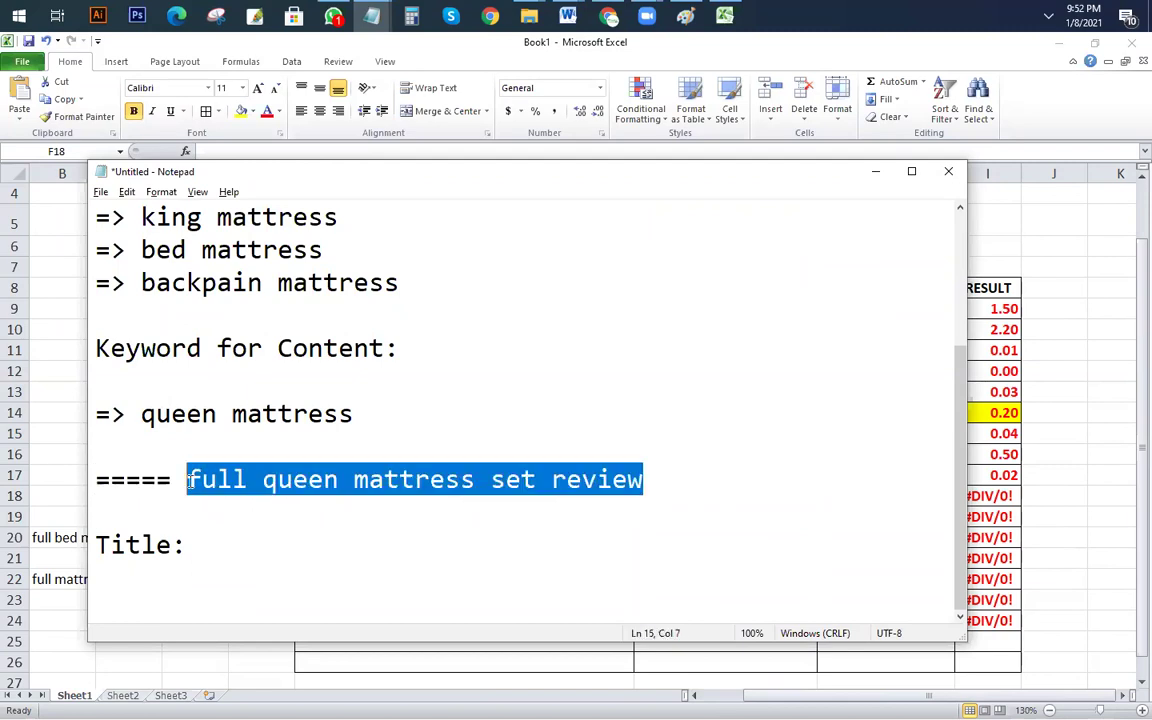
pyautogui.hotkey('ctrl', 'c')
pyautogui.click(663, 476)
pyautogui.press('Return')
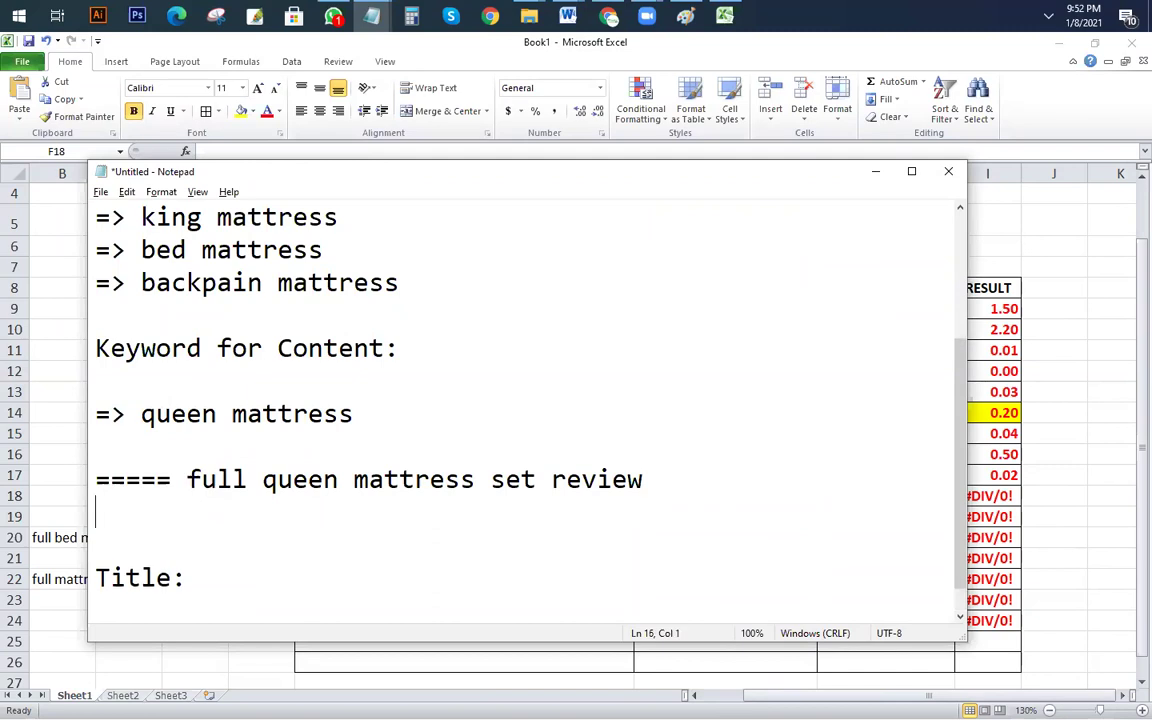
pyautogui.hotkey('ctrl', 'v')
# Step: Reorder the copy to read 'full queen set mattress review'
pyautogui.click(247, 512)
pyautogui.click(172, 513)
pyautogui.moveTo(172, 513); pyautogui.dragTo(330, 514)
pyautogui.click(150, 545)
pyautogui.moveTo(172, 513); pyautogui.dragTo(389, 516)
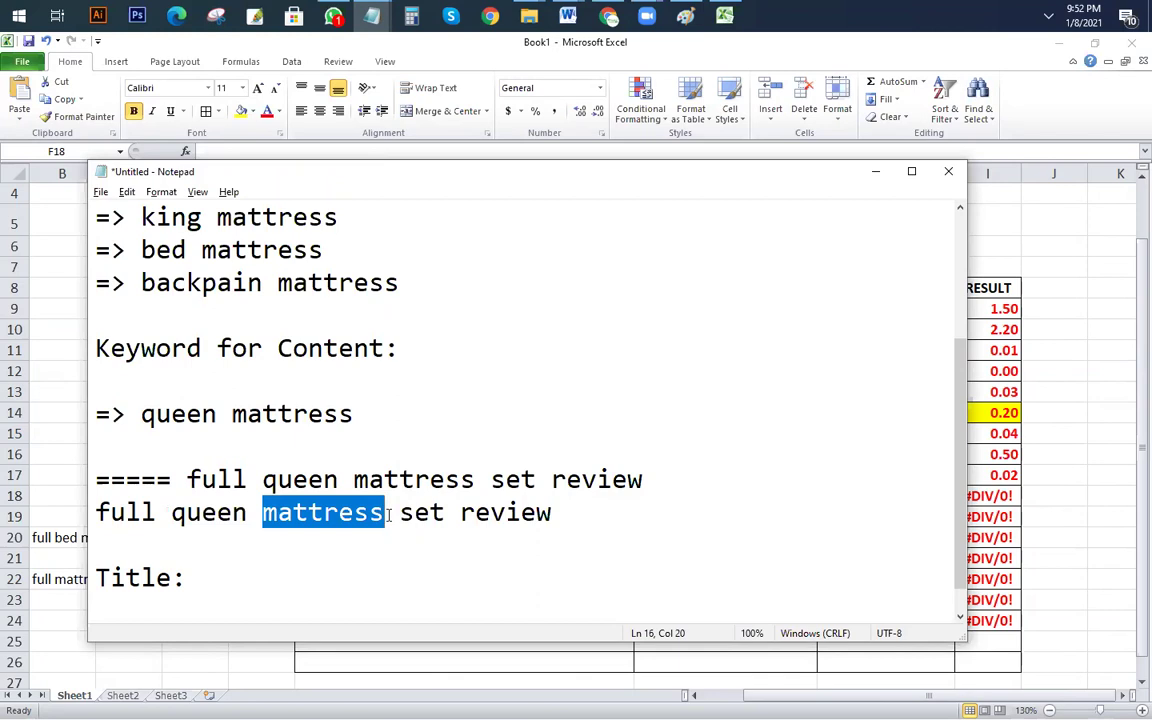
pyautogui.press('BackSpace')
pyautogui.press('Delete')
pyautogui.press('Right')
pyautogui.press('Right')
pyautogui.press('Right')
pyautogui.press('Right')
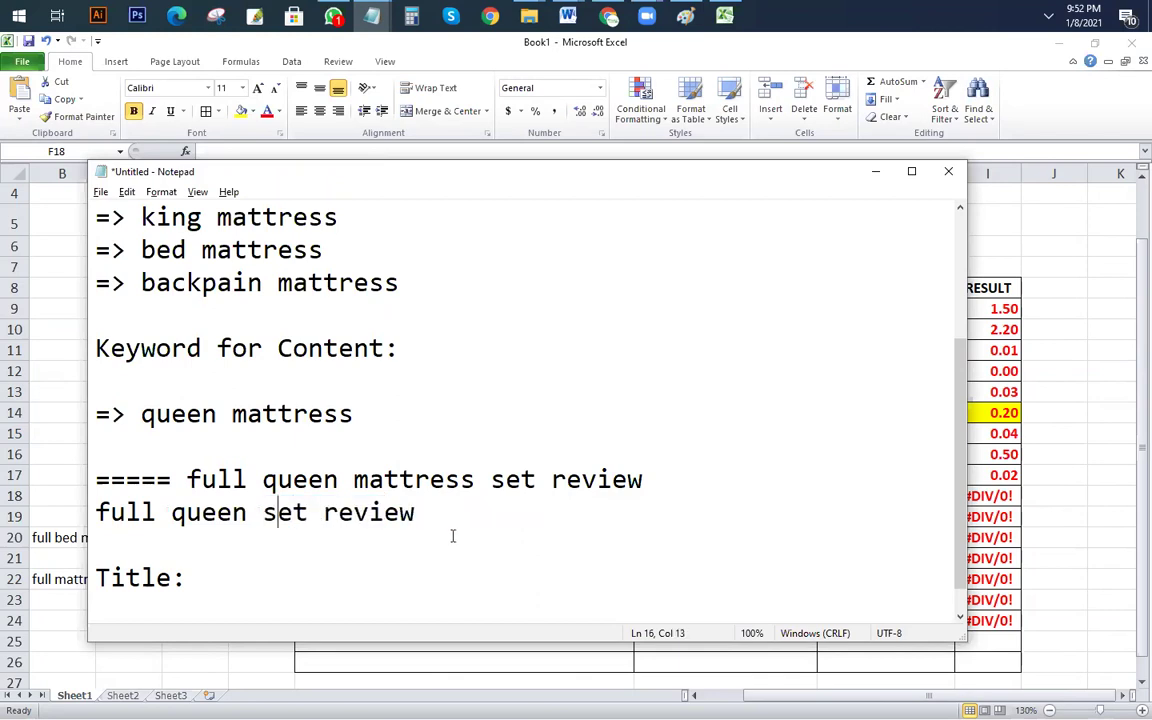
pyautogui.hotkey('ctrl', 'v')
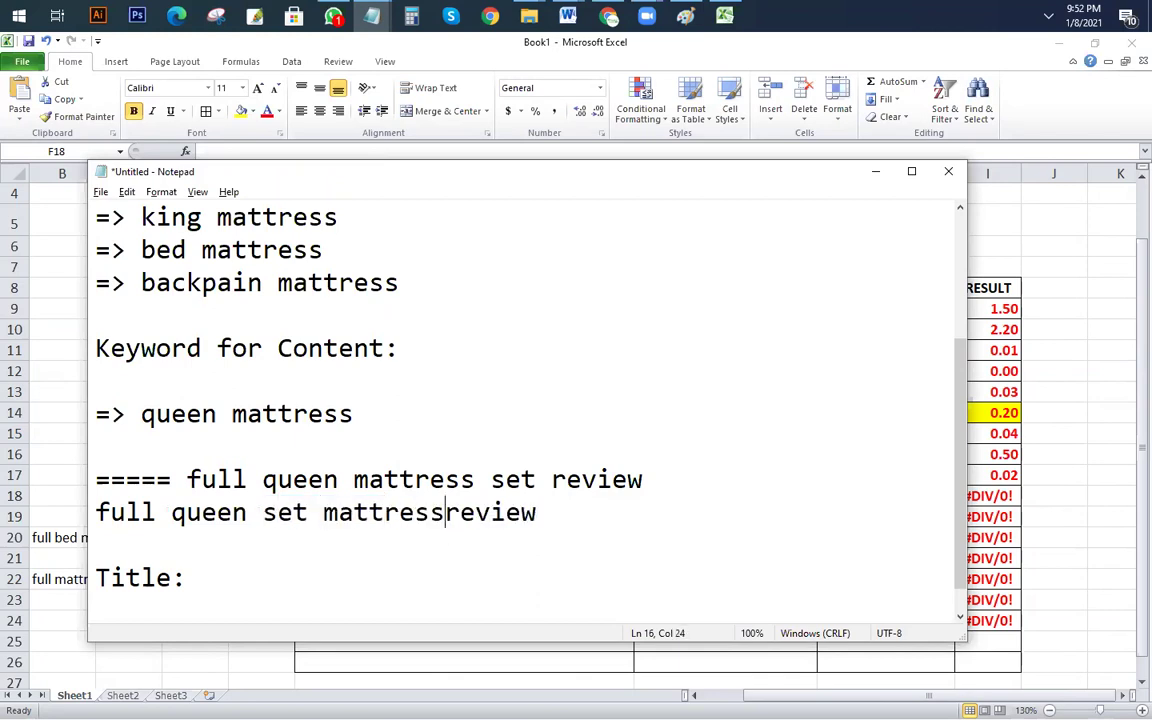
pyautogui.click(391, 550)
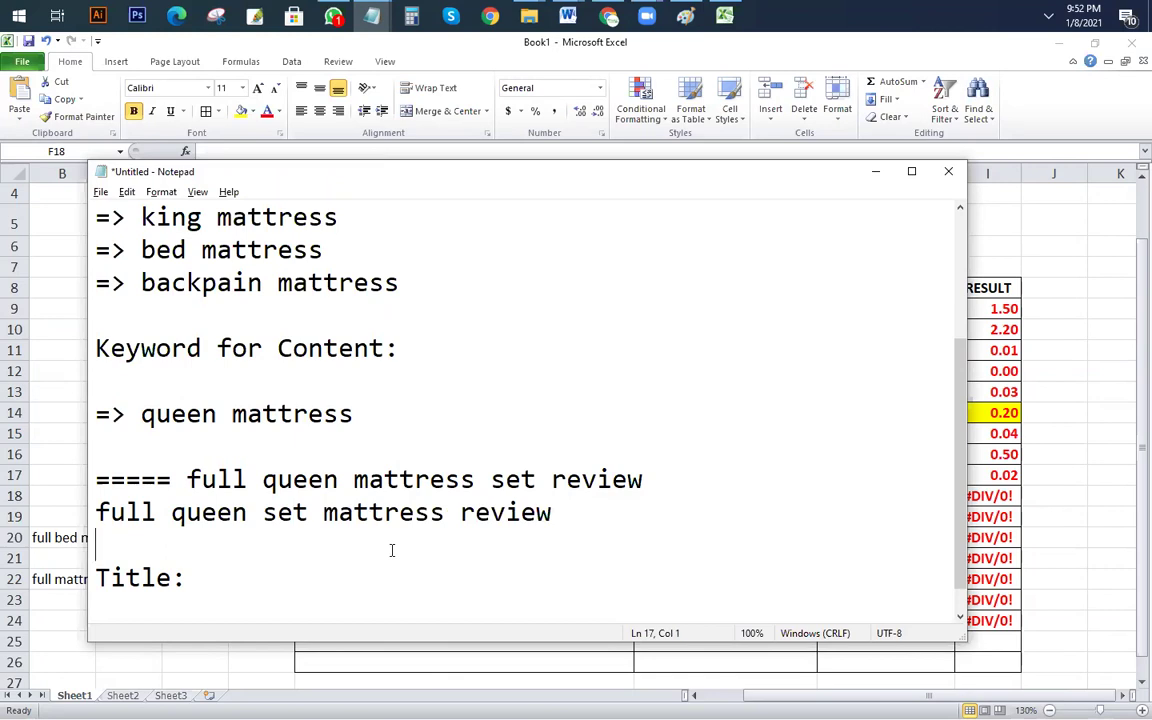
# Step: Tab-indent both new review keyword lines so they line up
pyautogui.click(95, 512)
pyautogui.press('Tab')
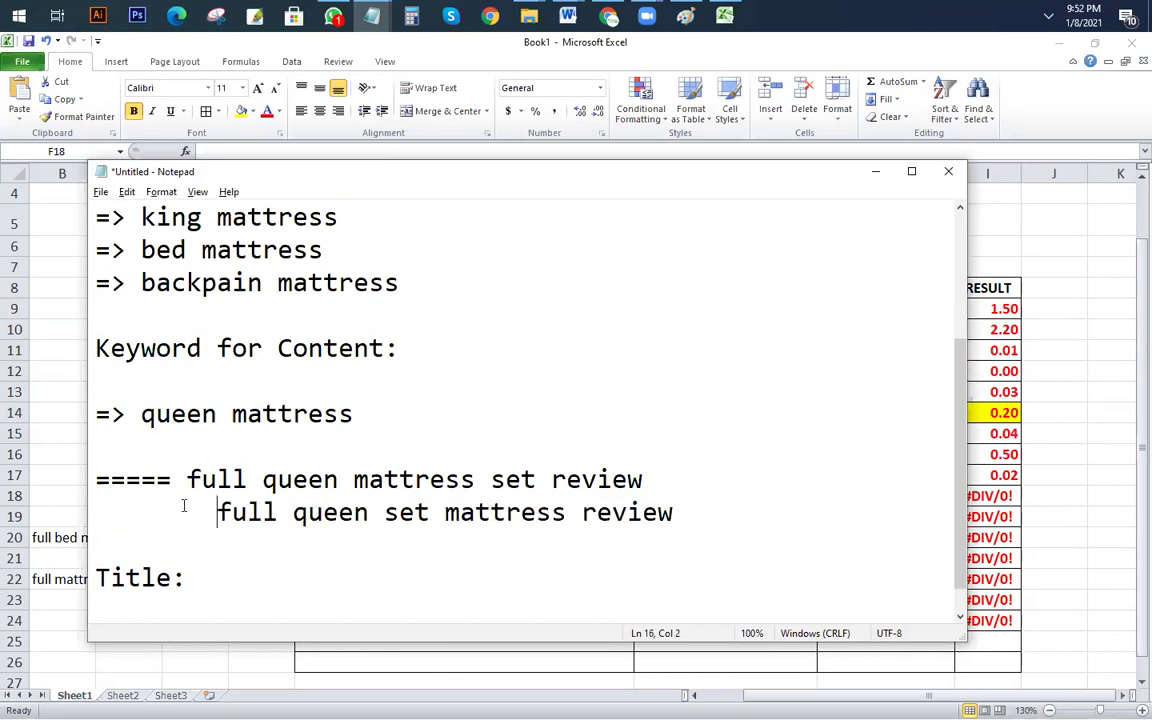
pyautogui.click(193, 481)
pyautogui.press('Tab')
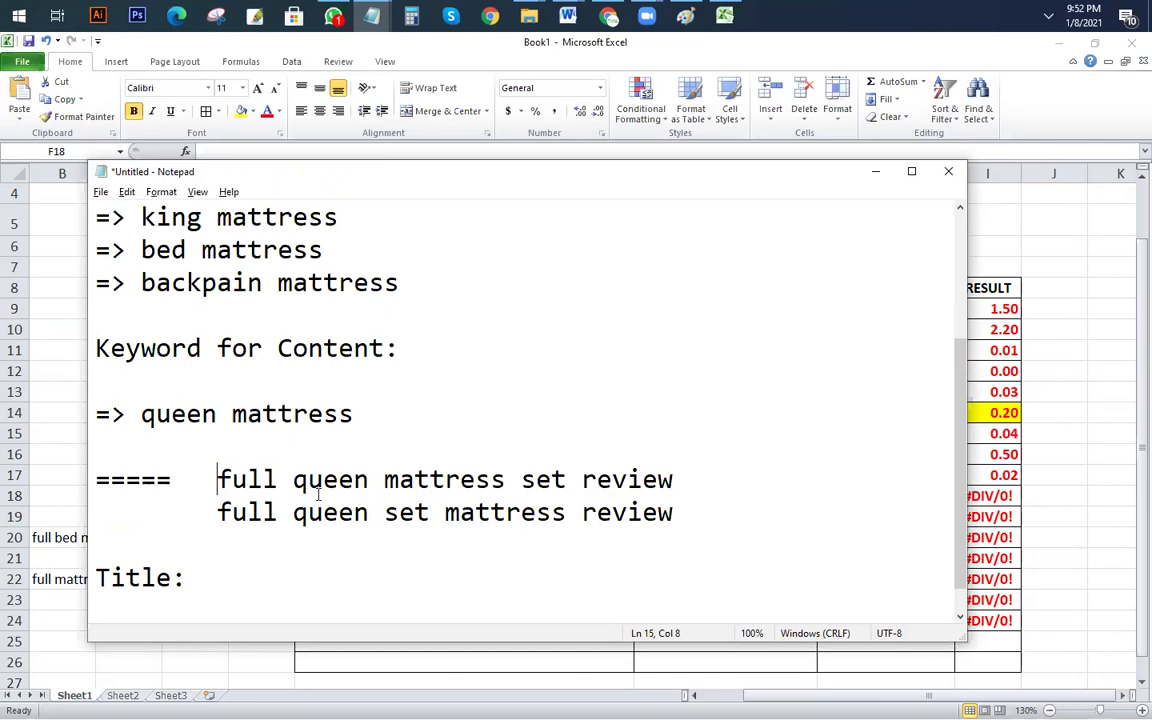
pyautogui.moveTo(307, 481); pyautogui.dragTo(490, 478)
# Step: Minimise Notepad, glance at the Paint site-structure diagram, and return to Excel
pyautogui.click(535, 512)
pyautogui.click(731, 506)
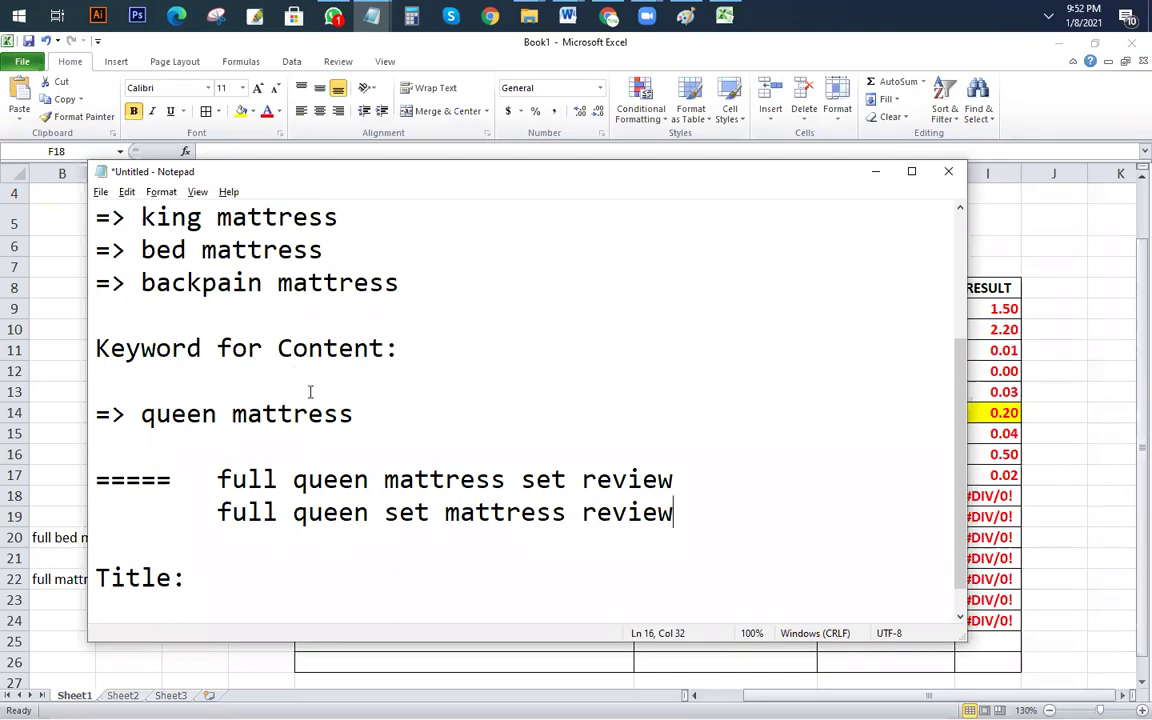
pyautogui.click(372, 15)
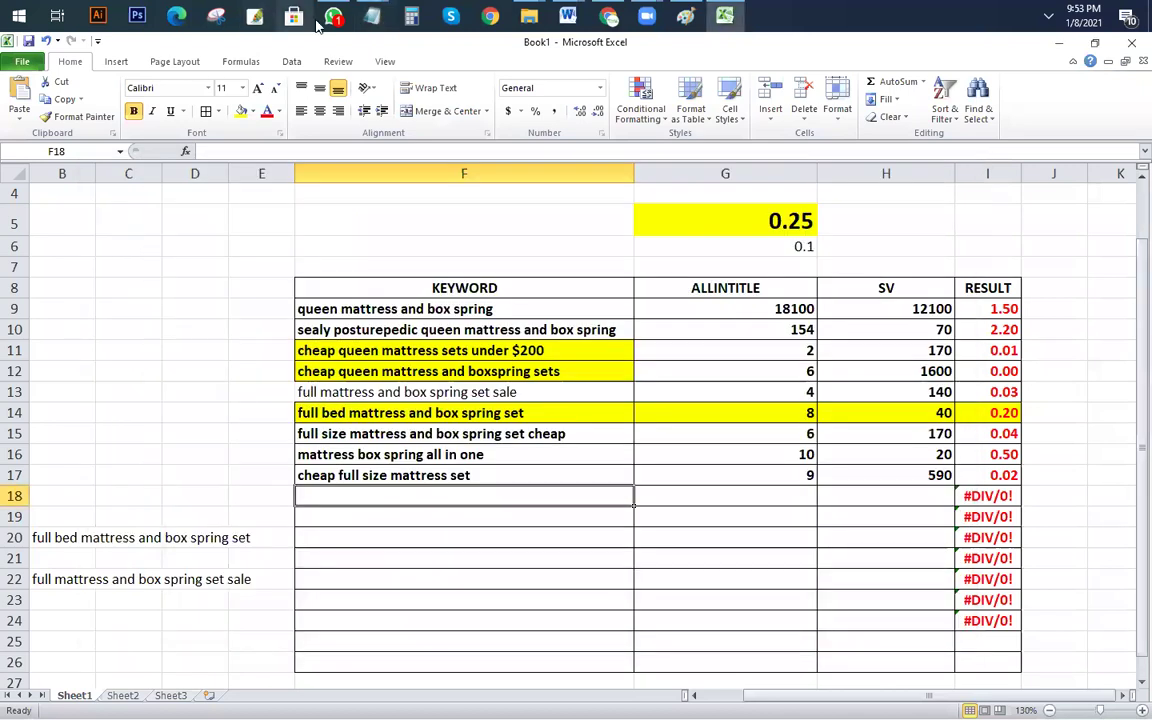
pyautogui.click(685, 15)
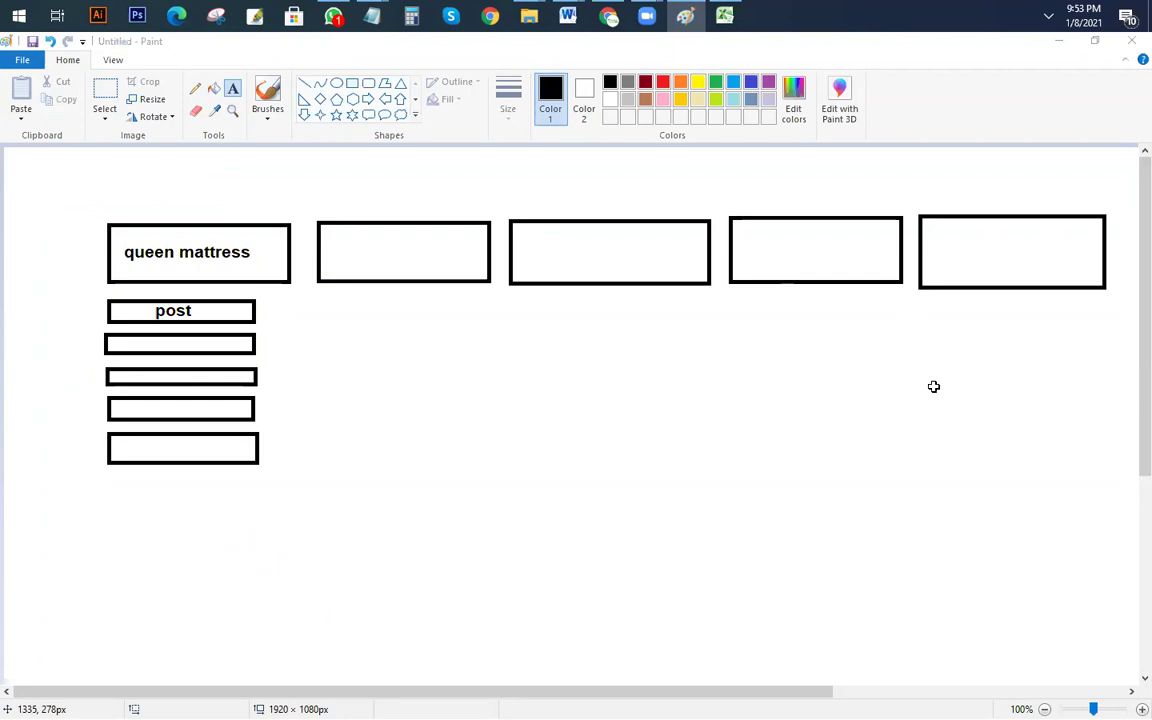
pyautogui.hotkey('alt', 'Tab')
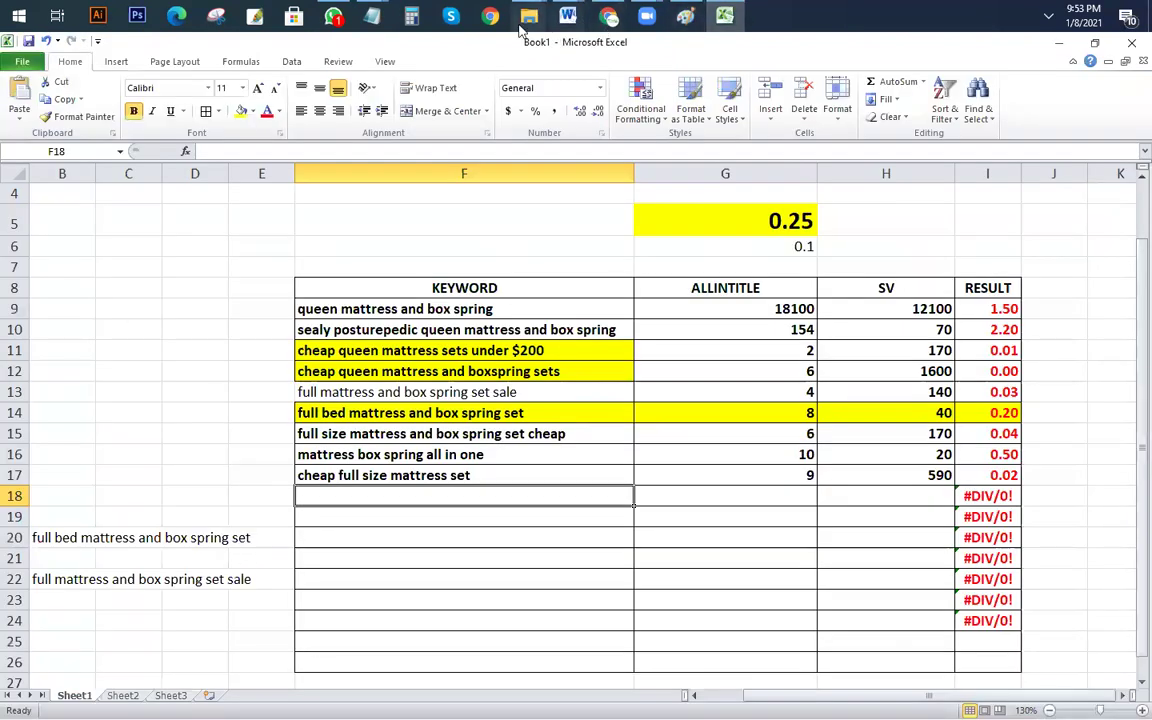
# Step: Reopen the Notepad notes, select 'queen mattress' under Keyword for Content, and minimise them
pyautogui.moveTo(372, 15)
pyautogui.click(365, 60)
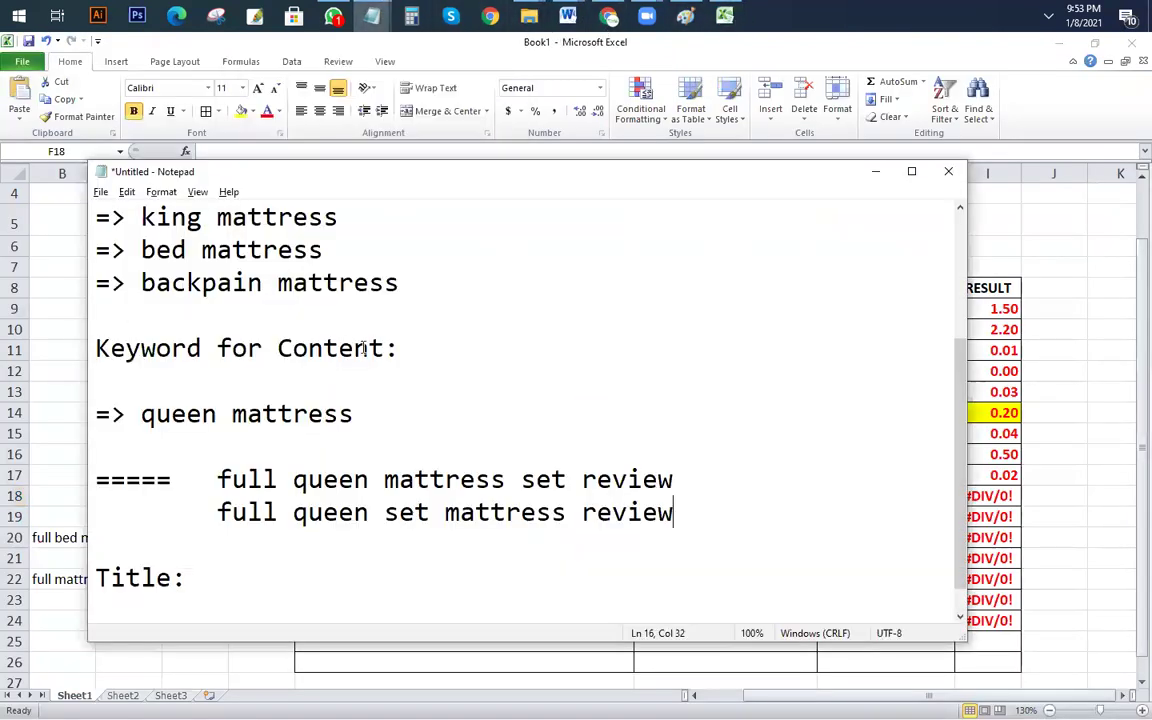
pyautogui.scroll(3, 139, 343)
pyautogui.moveTo(139, 343); pyautogui.dragTo(360, 355)
pyautogui.scroll(-2, 406, 440)
pyautogui.moveTo(391, 412); pyautogui.dragTo(137, 413)
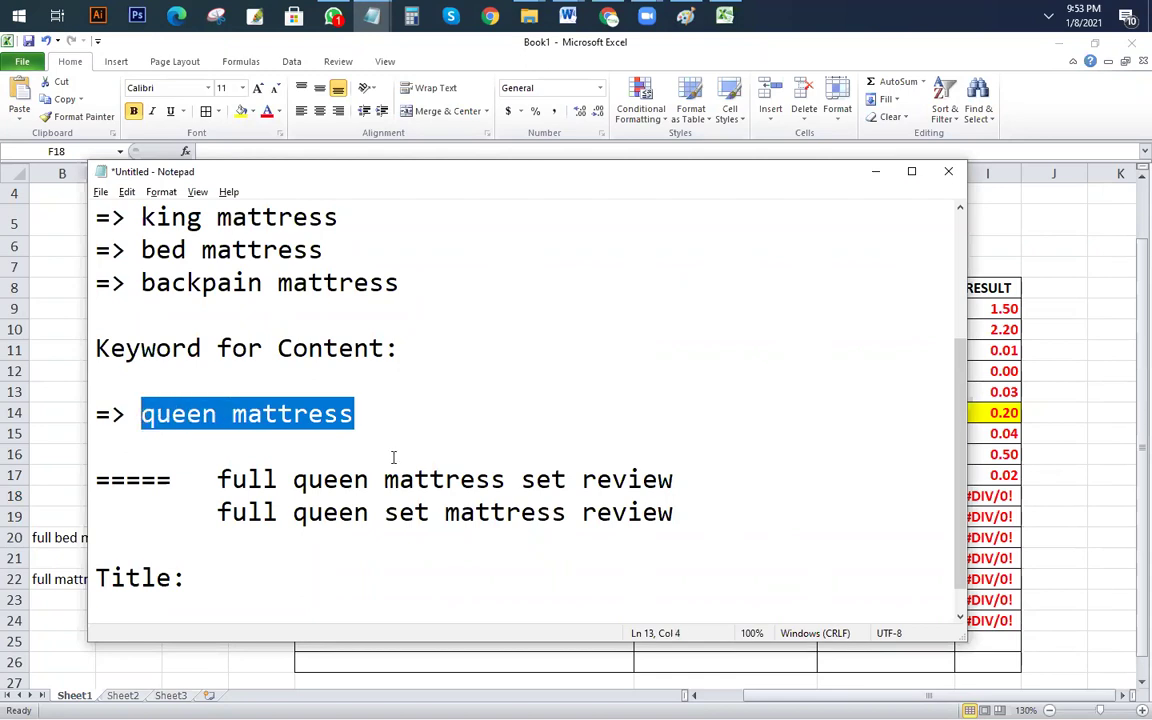
pyautogui.click(875, 171)
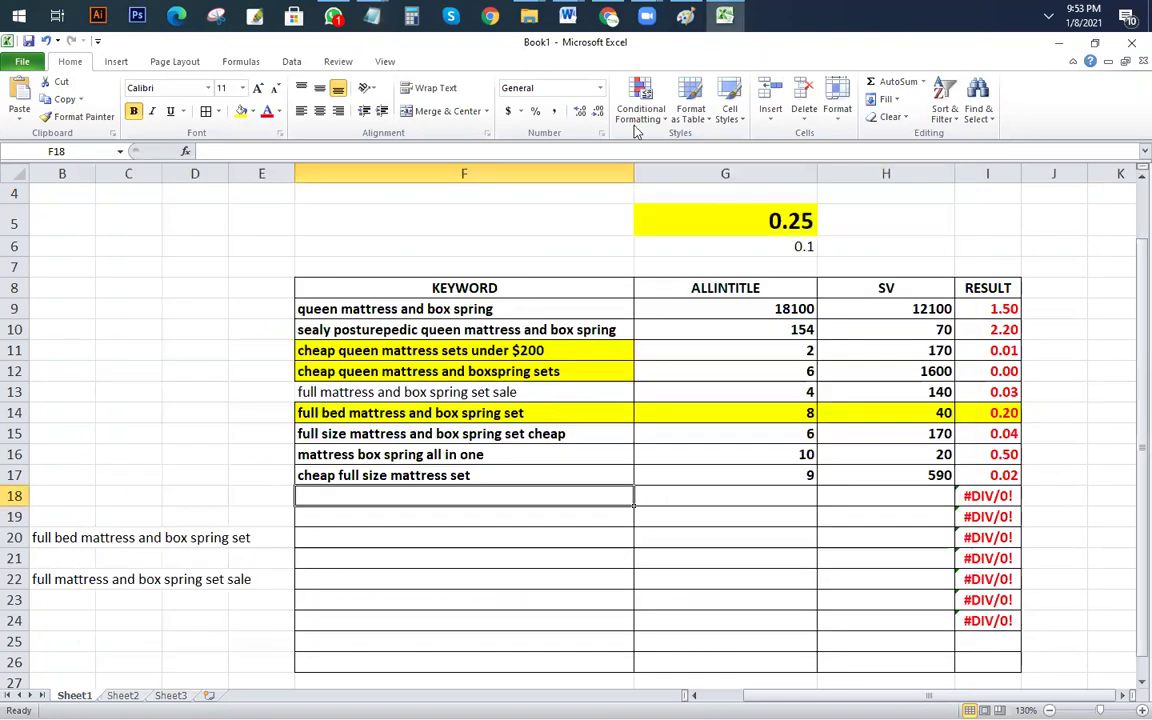
# Step: Replace the Google search query with 'queen mattress', then go back to Excel
pyautogui.click(609, 15)
pyautogui.moveTo(405, 150); pyautogui.dragTo(12, 150)
pyautogui.hotkey('ctrl', 'v')
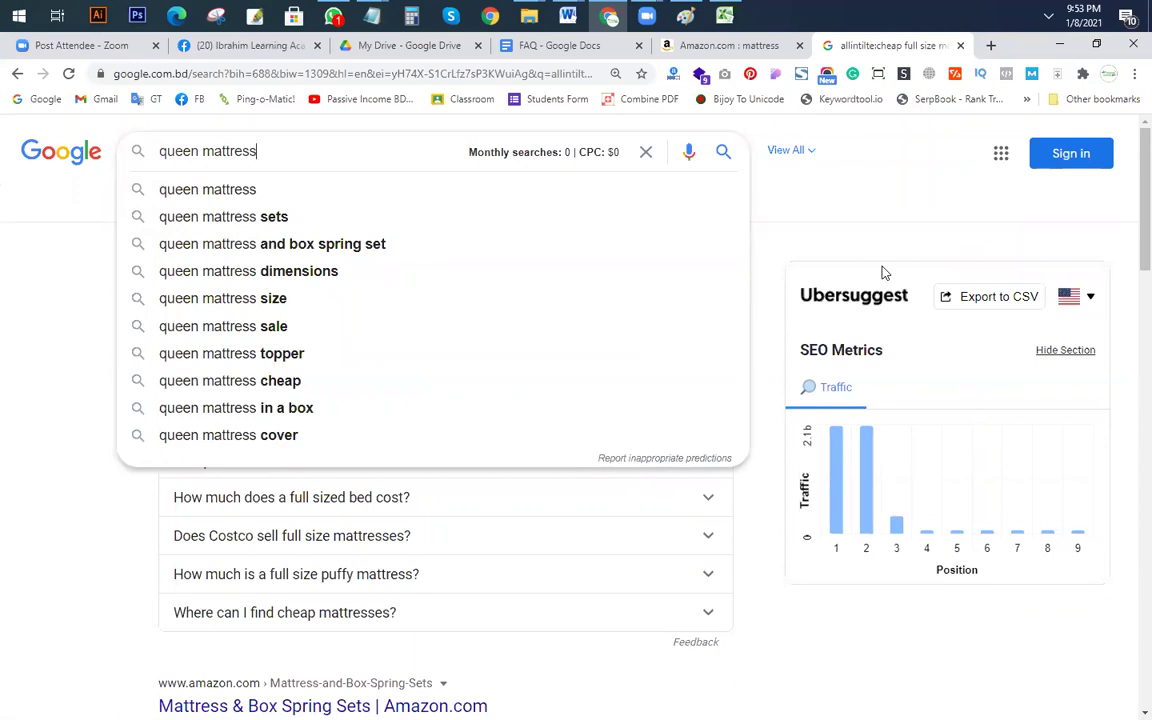
pyautogui.hotkey('alt', 'Tab')
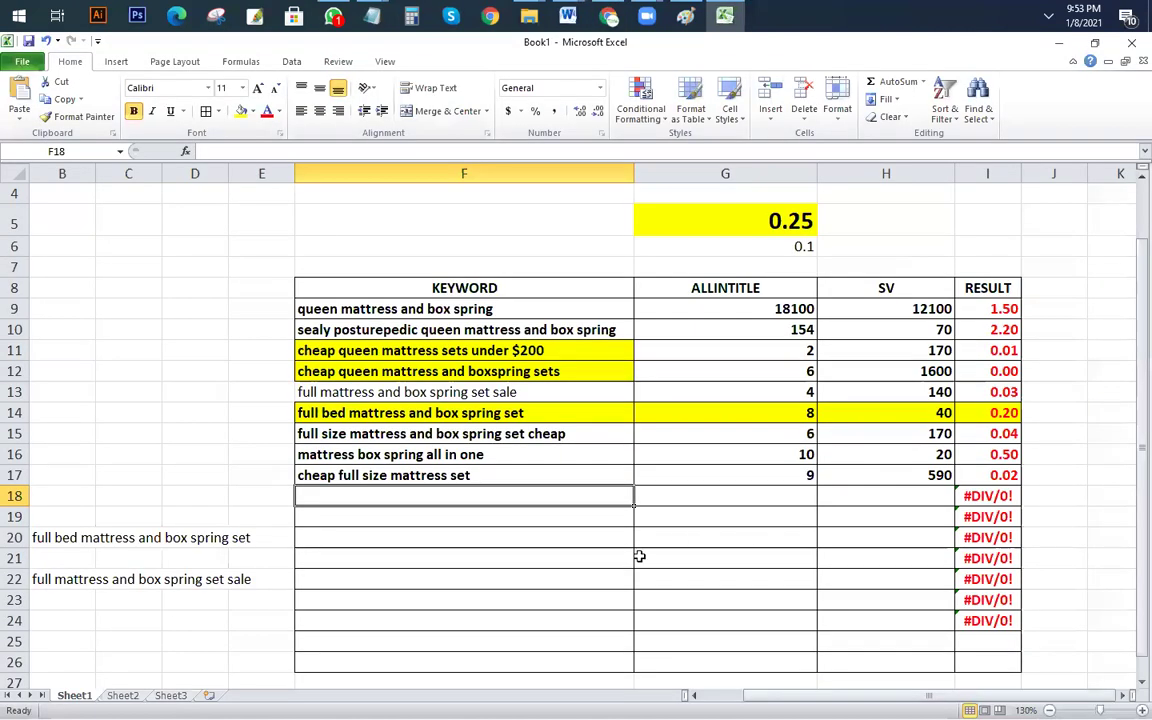
pyautogui.click(543, 579)
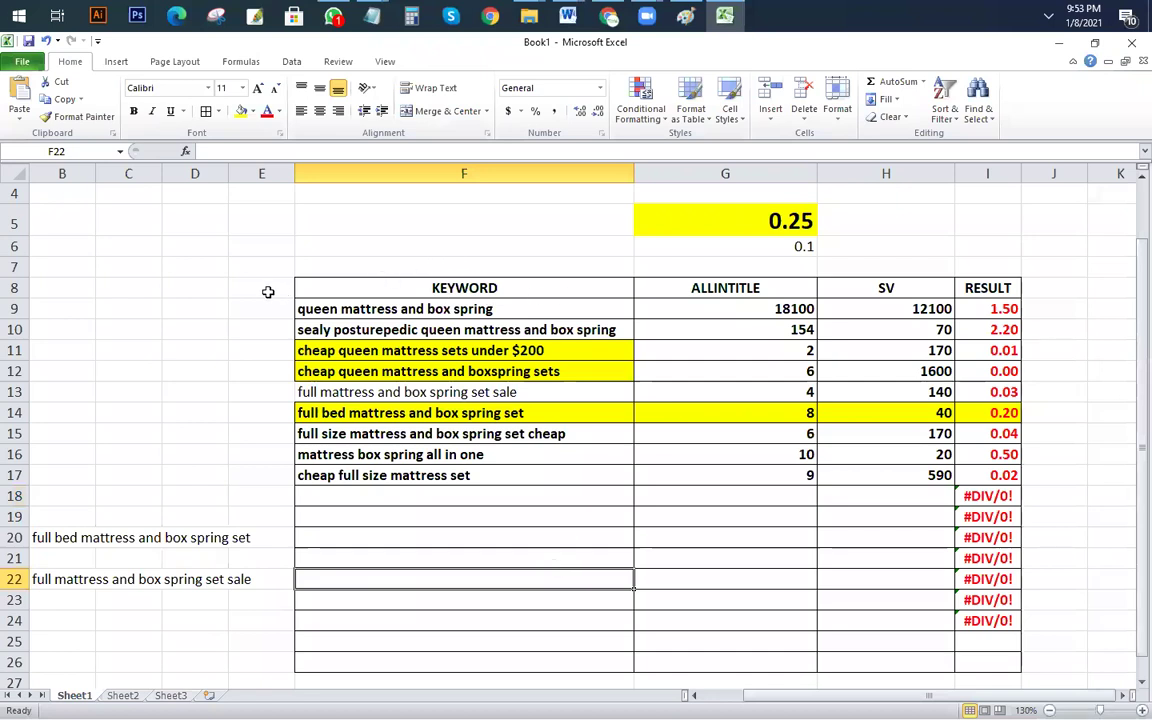
# Step: Enter 'Sub-Niche' in E8 and give E8:E25 all borders
pyautogui.click(258, 289)
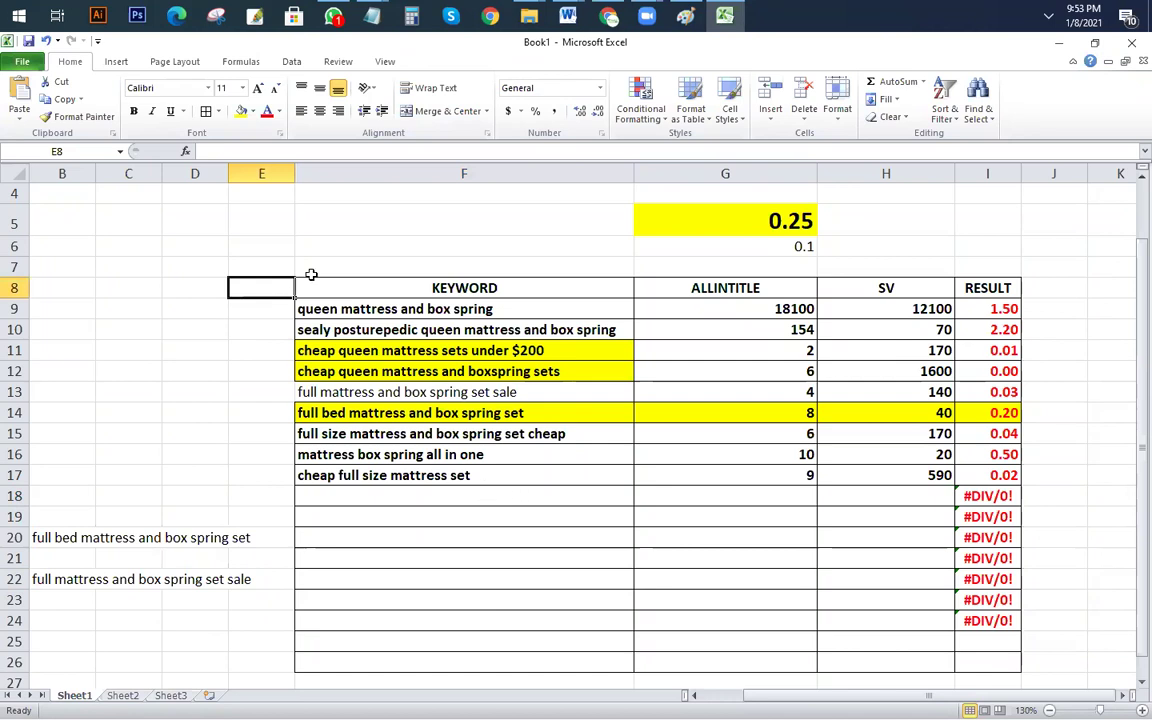
pyautogui.write('Sub-Niche')
pyautogui.moveTo(464, 641); pyautogui.dragTo(464, 620)
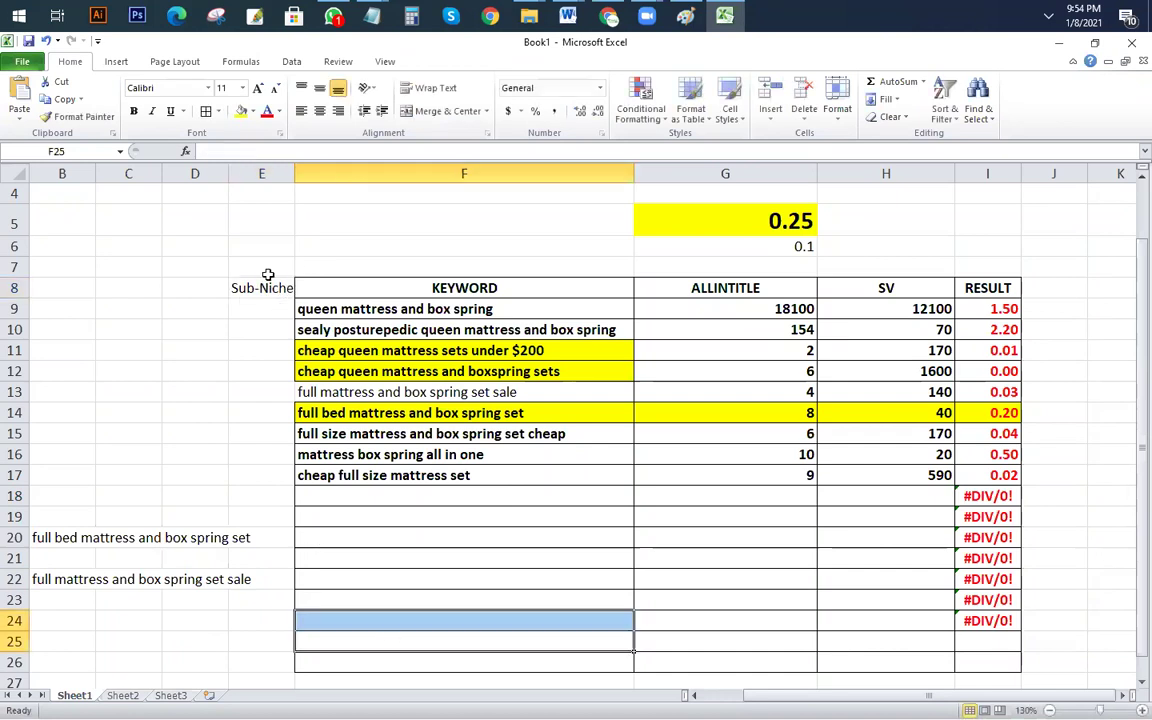
pyautogui.moveTo(258, 287); pyautogui.dragTo(257, 637)
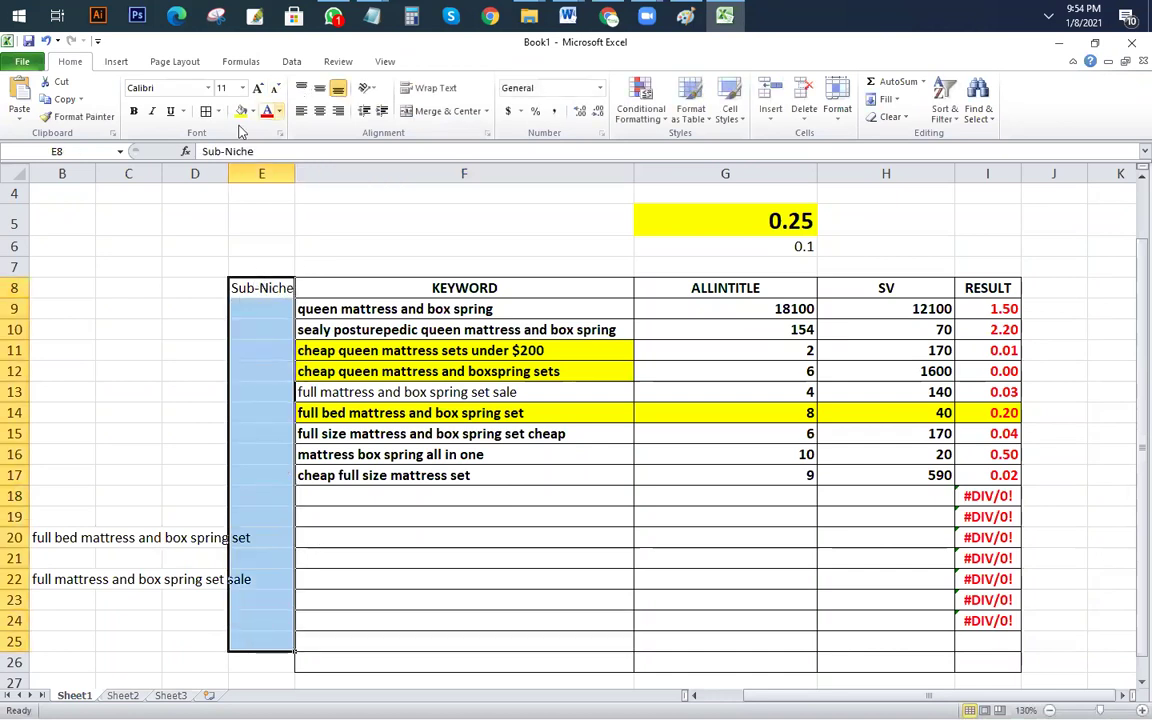
pyautogui.click(205, 110)
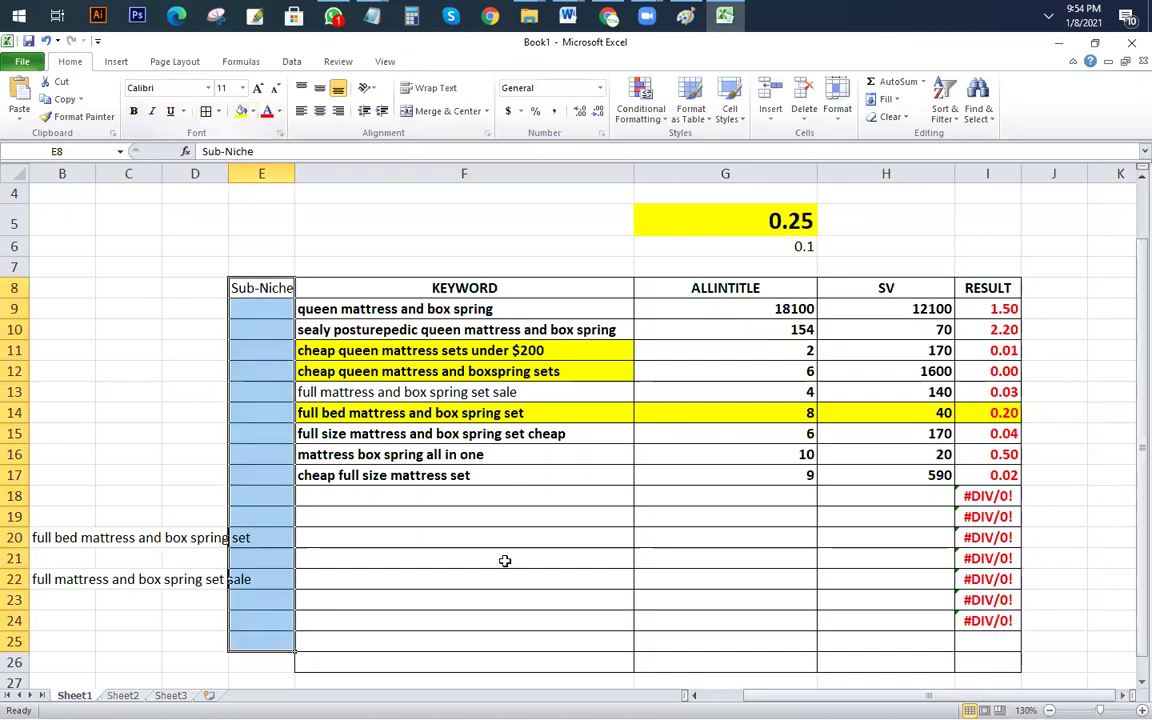
pyautogui.moveTo(464, 558); pyautogui.dragTo(464, 538)
# Step: Merge and centre E9:E25 and enter 'queen mattress' in it
pyautogui.moveTo(252, 314); pyautogui.dragTo(262, 641)
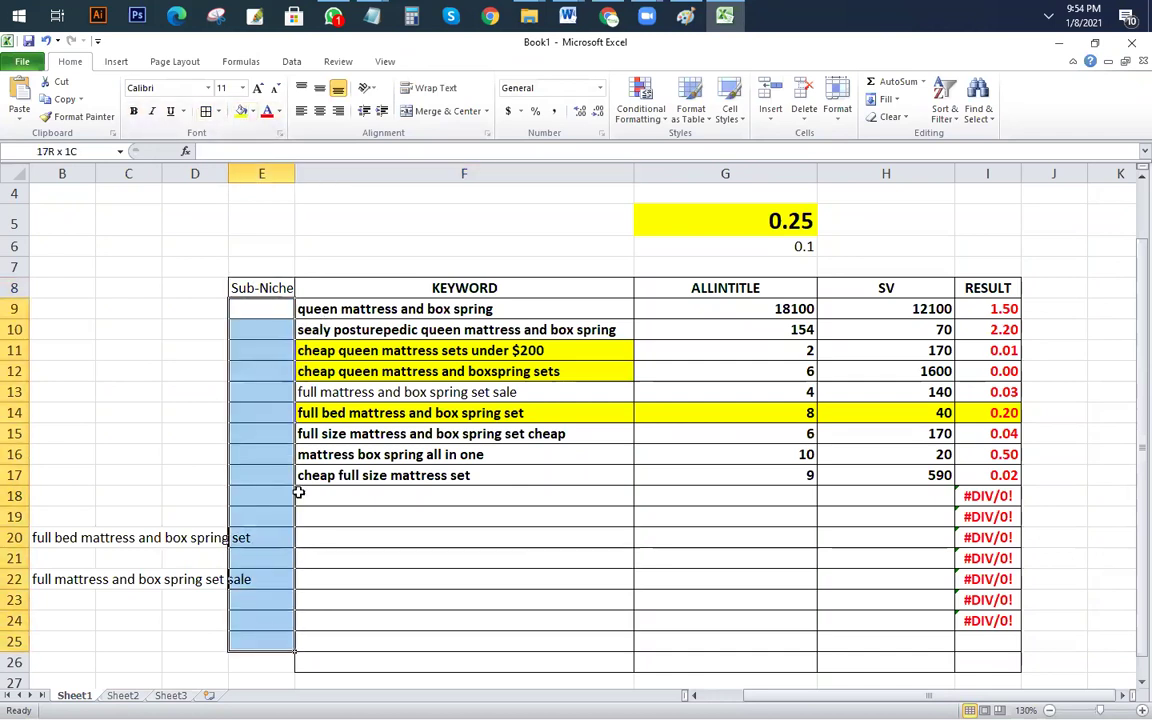
pyautogui.click(446, 112)
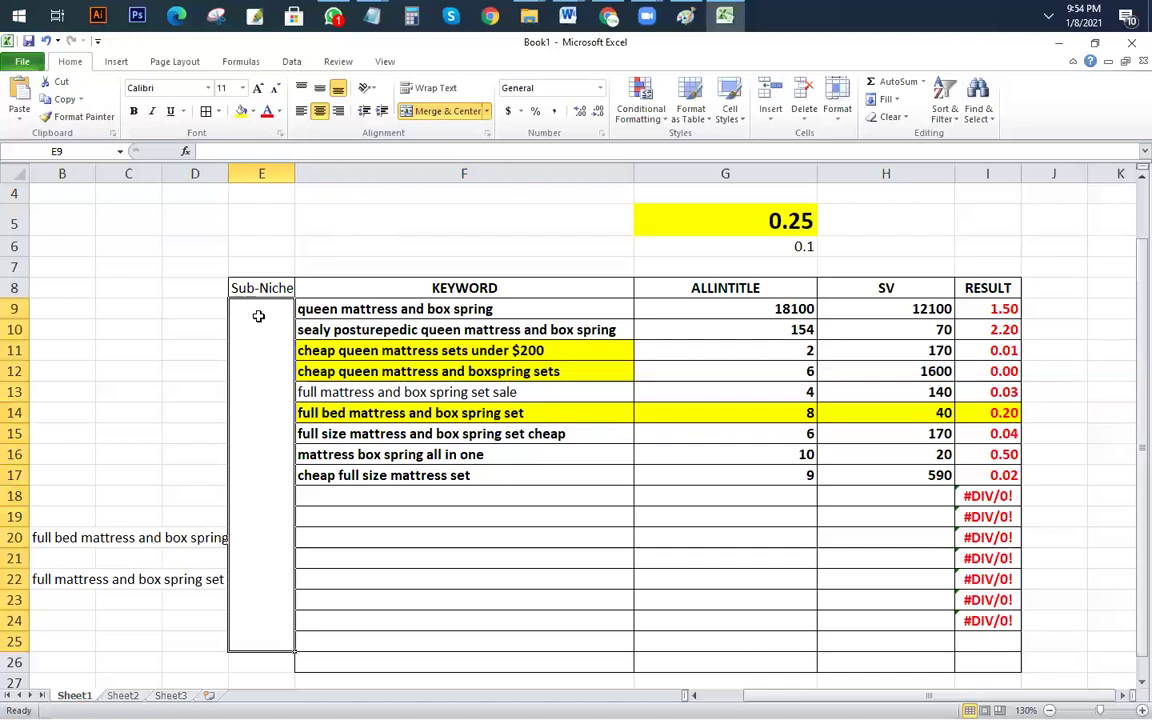
pyautogui.click(275, 152)
pyautogui.write('que')
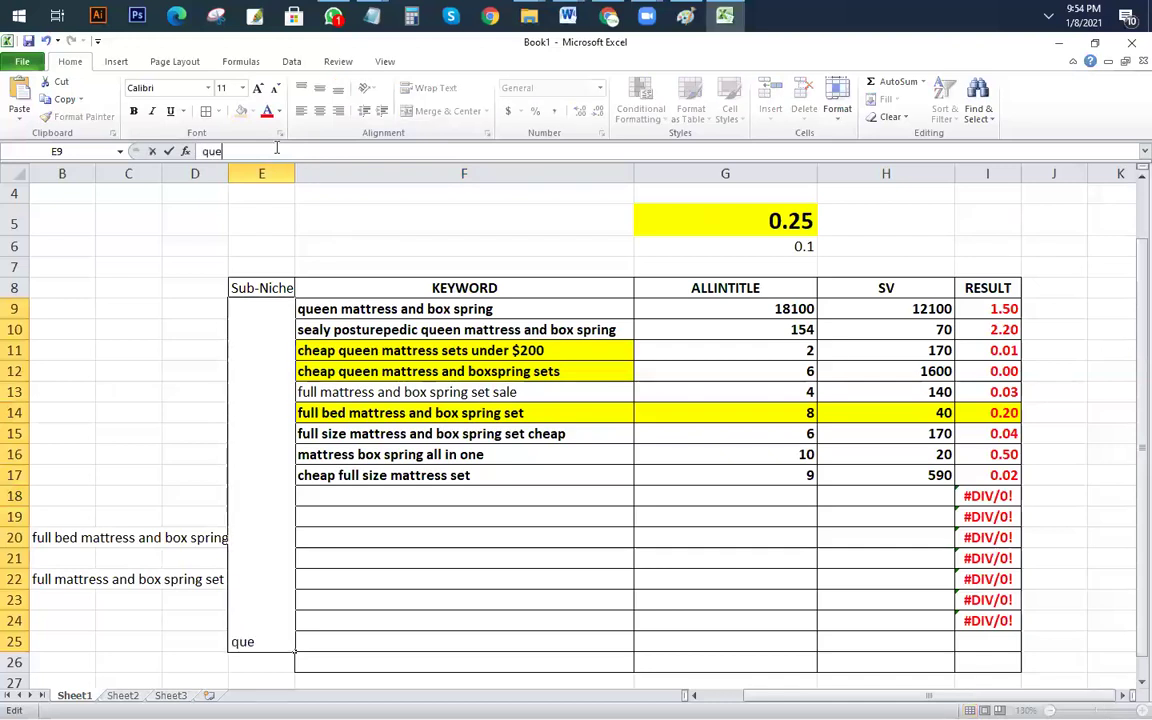
pyautogui.write('en mattress')
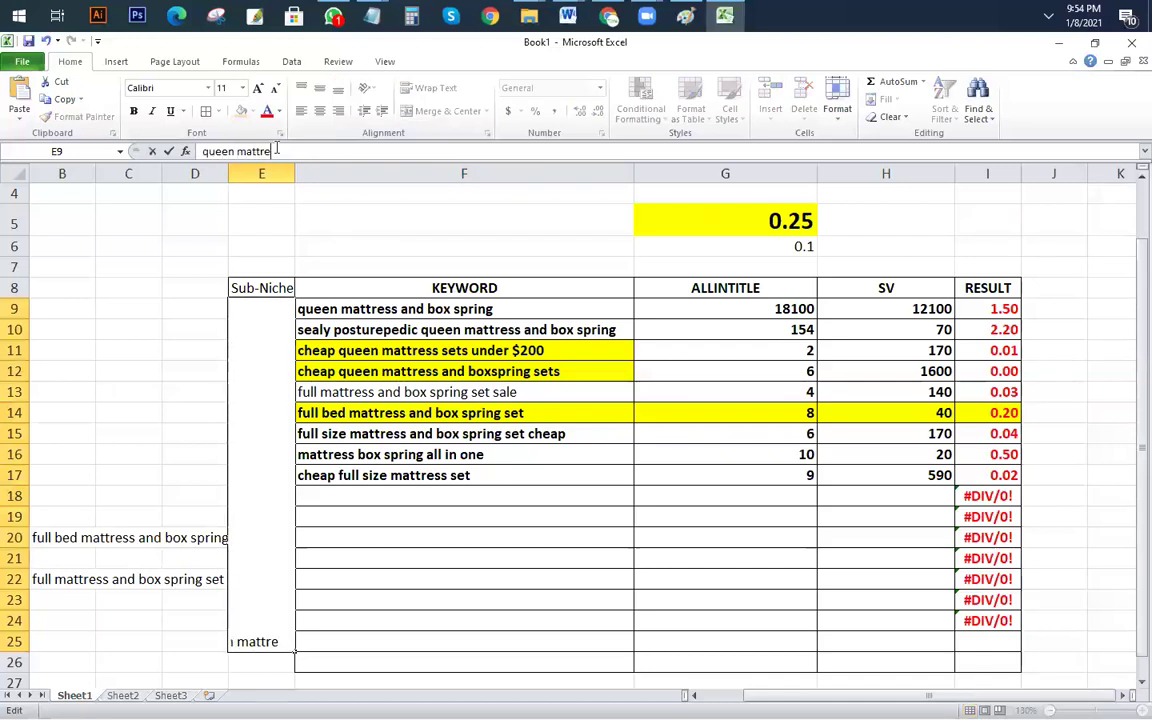
pyautogui.press('Return')
# Step: Widen column E and make the merged 'queen mattress' cell middle-aligned and bold
pyautogui.moveTo(295, 174); pyautogui.dragTo(465, 176)
pyautogui.click(314, 439)
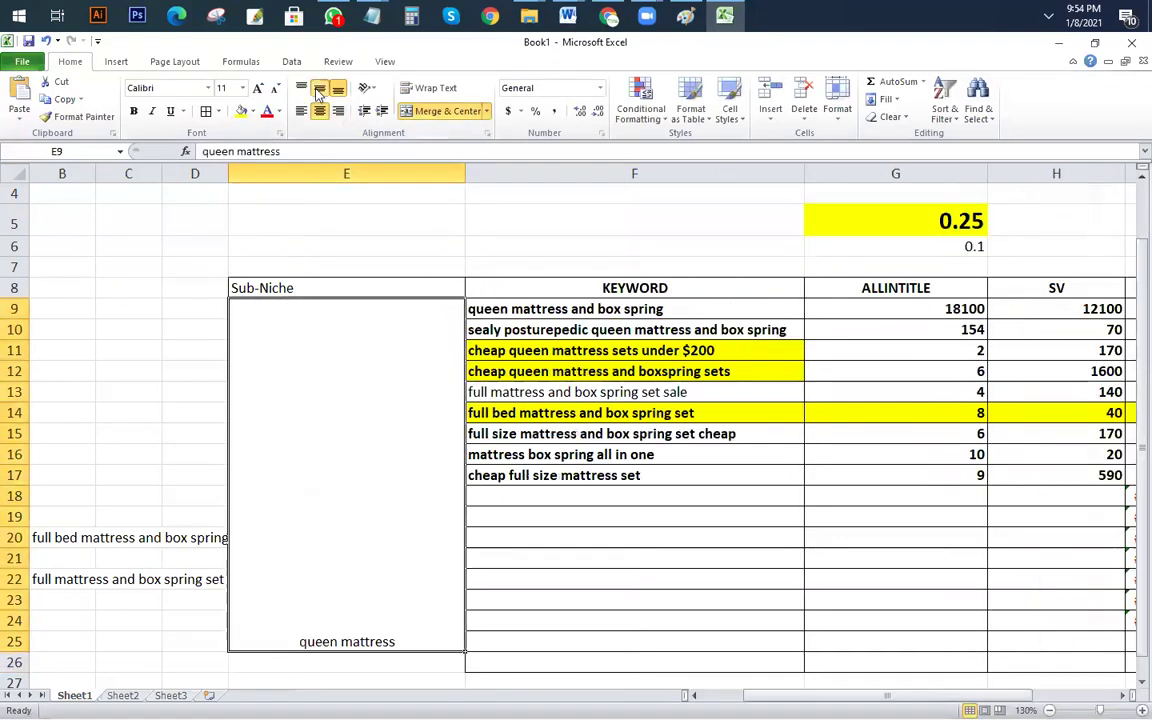
pyautogui.click(319, 88)
pyautogui.click(133, 111)
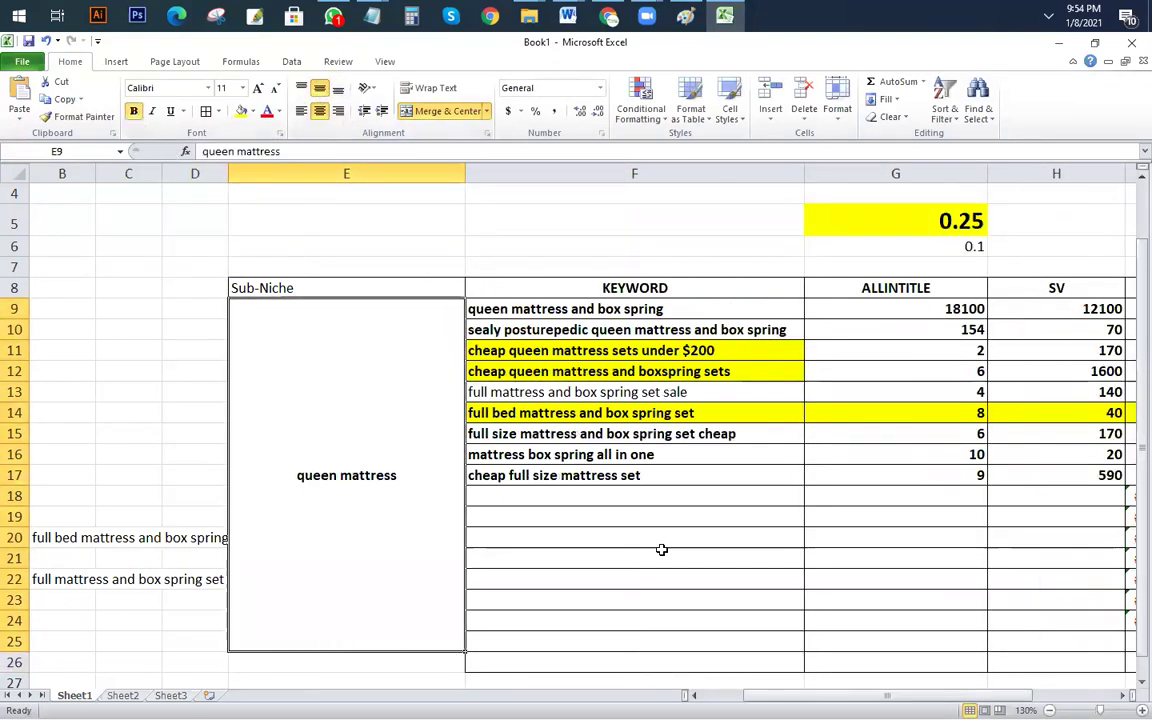
pyautogui.click(650, 558)
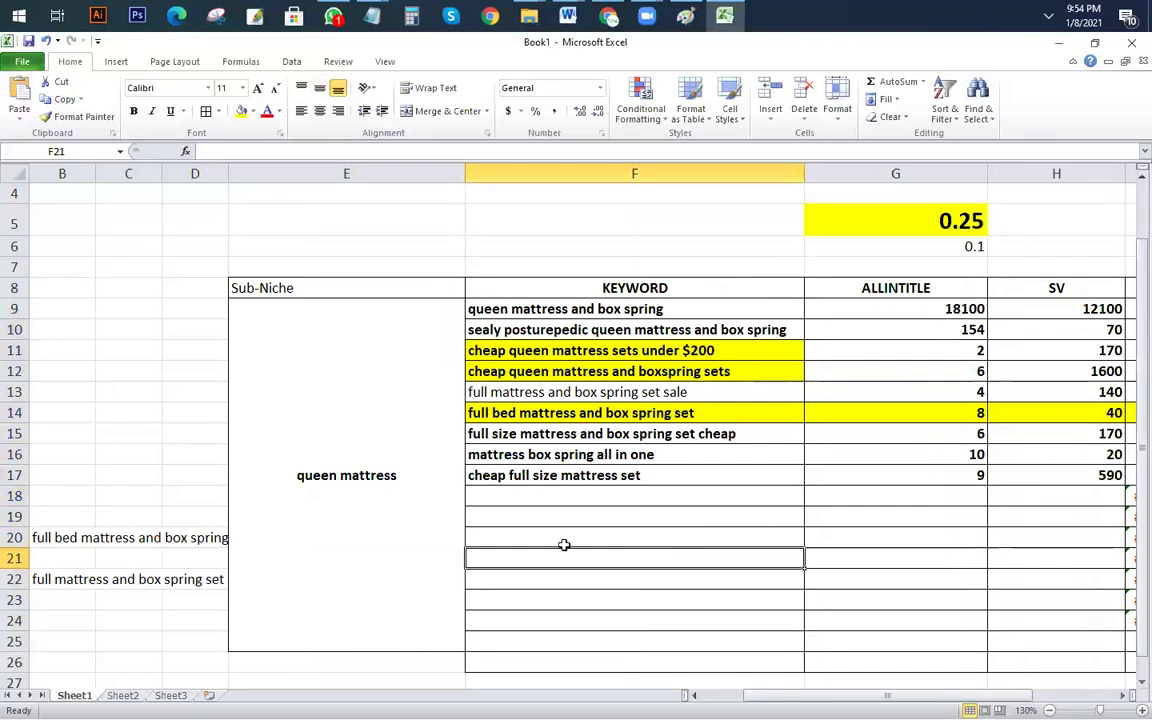
pyautogui.scroll(-1, 380, 422)
pyautogui.click(423, 445)
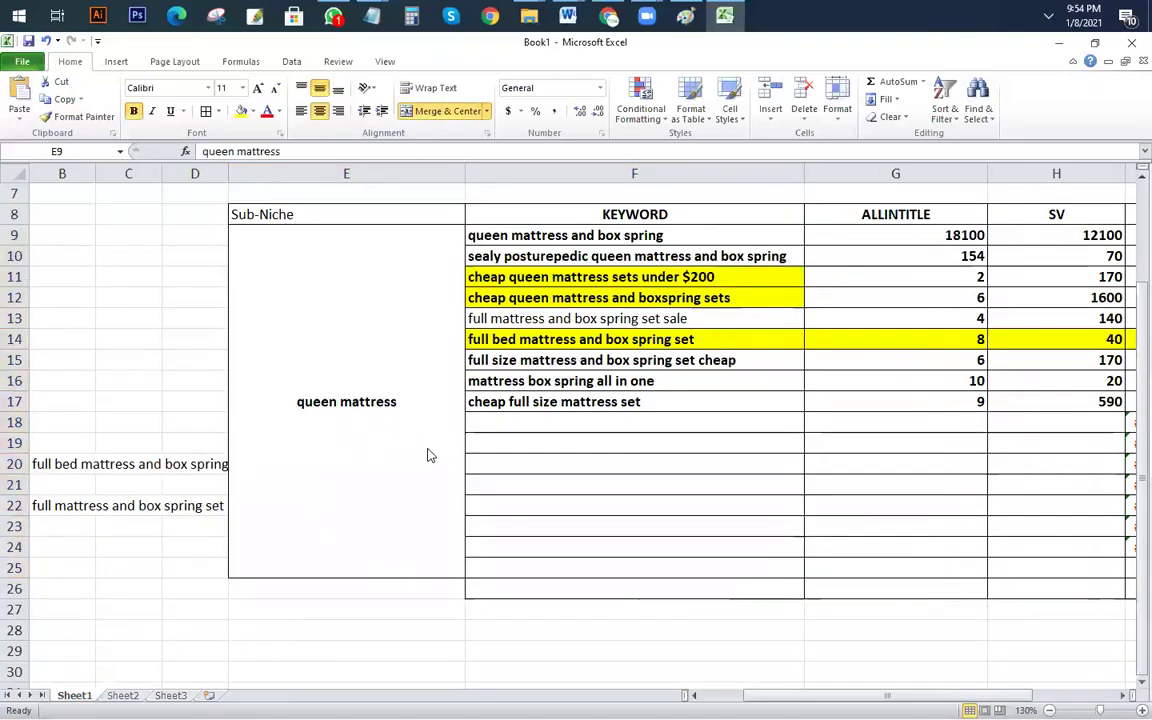
pyautogui.hotkey('alt', 'Tab')
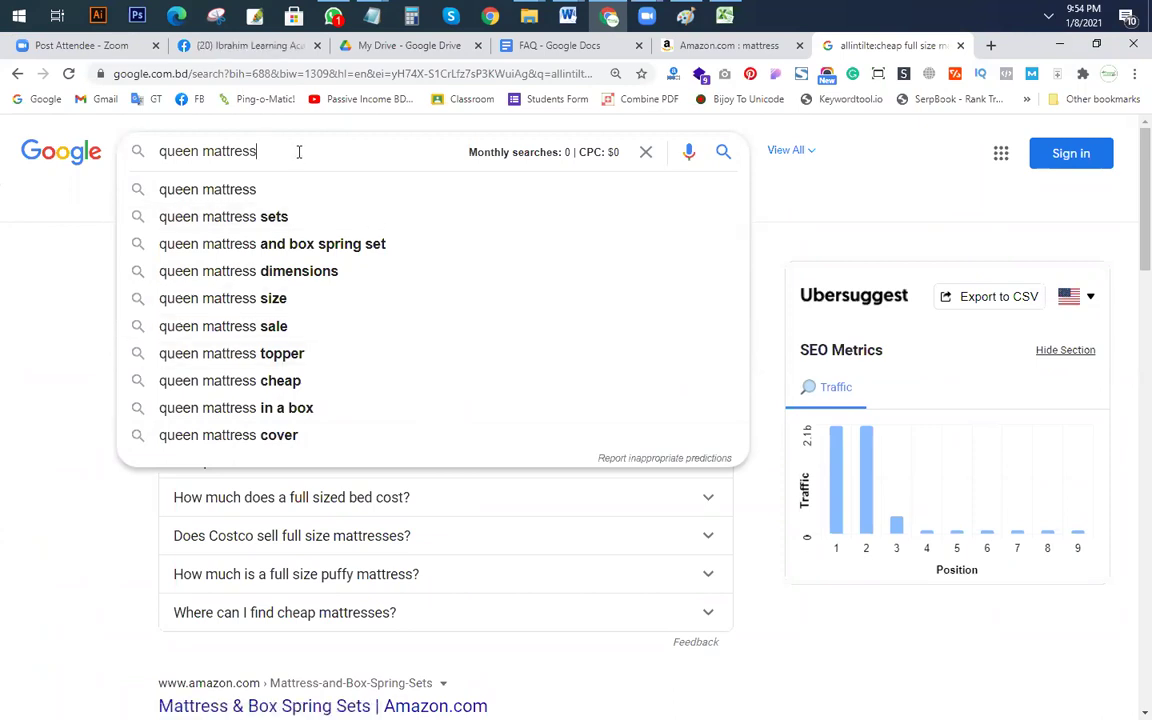
# Step: Run an allintitle: Google search for 'queen mattress and foundation set'
pyautogui.write('and foundation set')
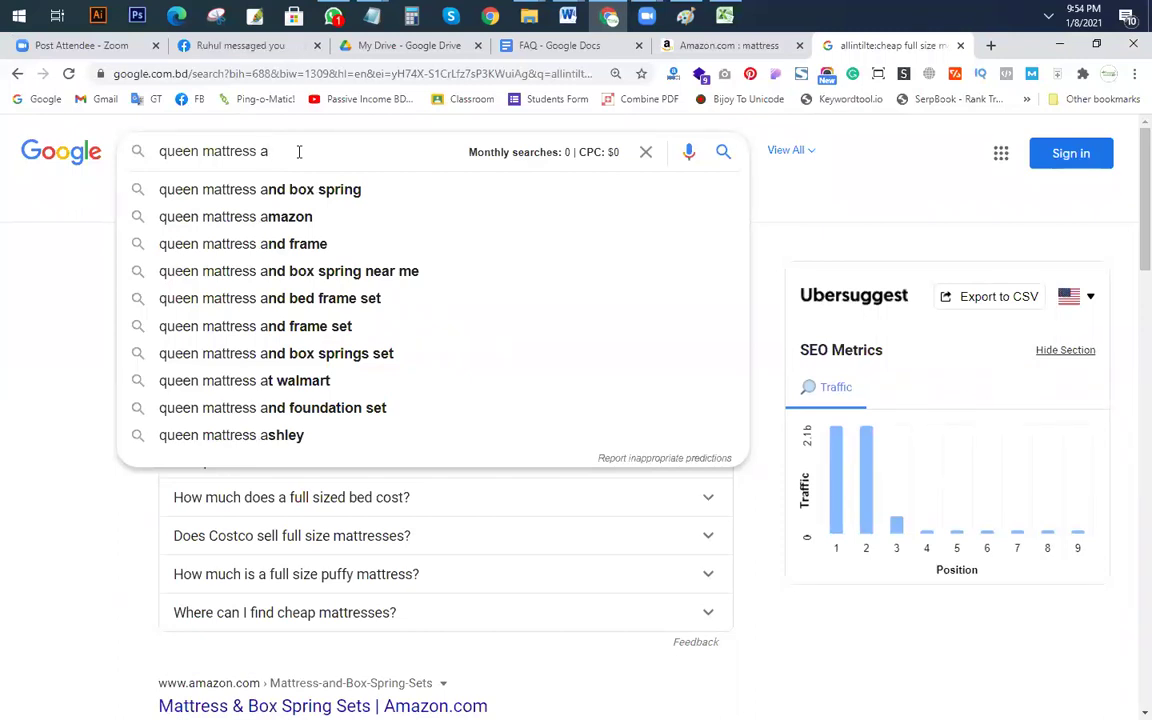
pyautogui.click(613, 446)
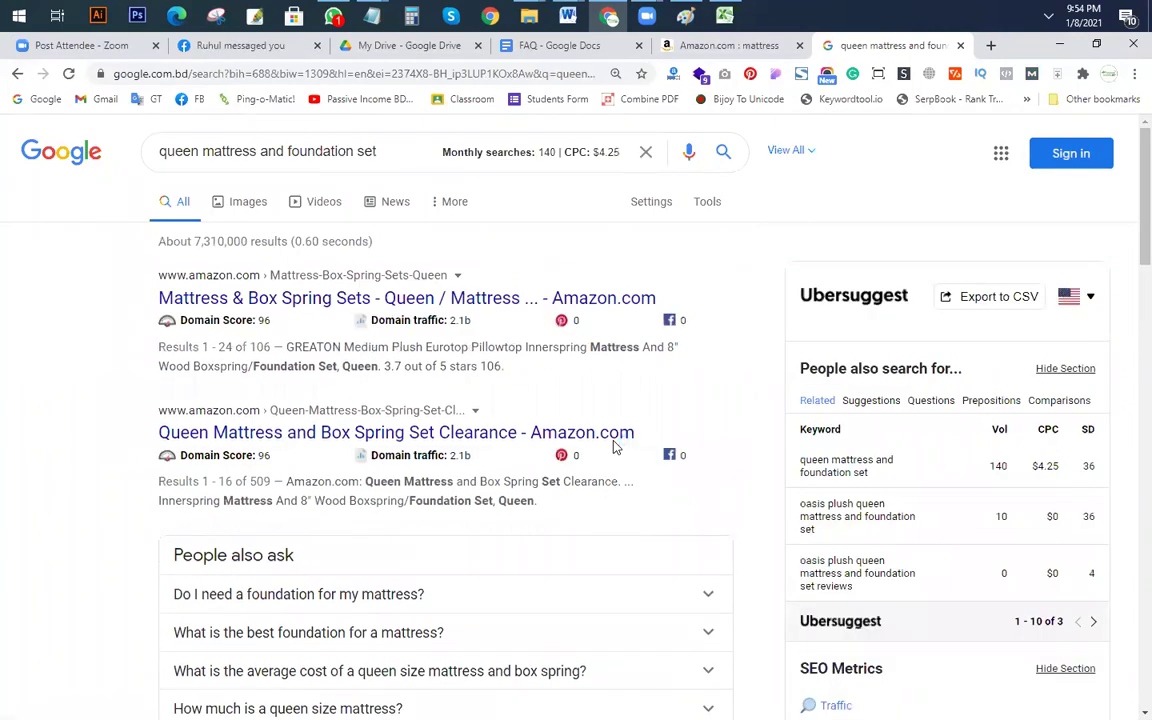
pyautogui.click(166, 158)
pyautogui.write('allint')
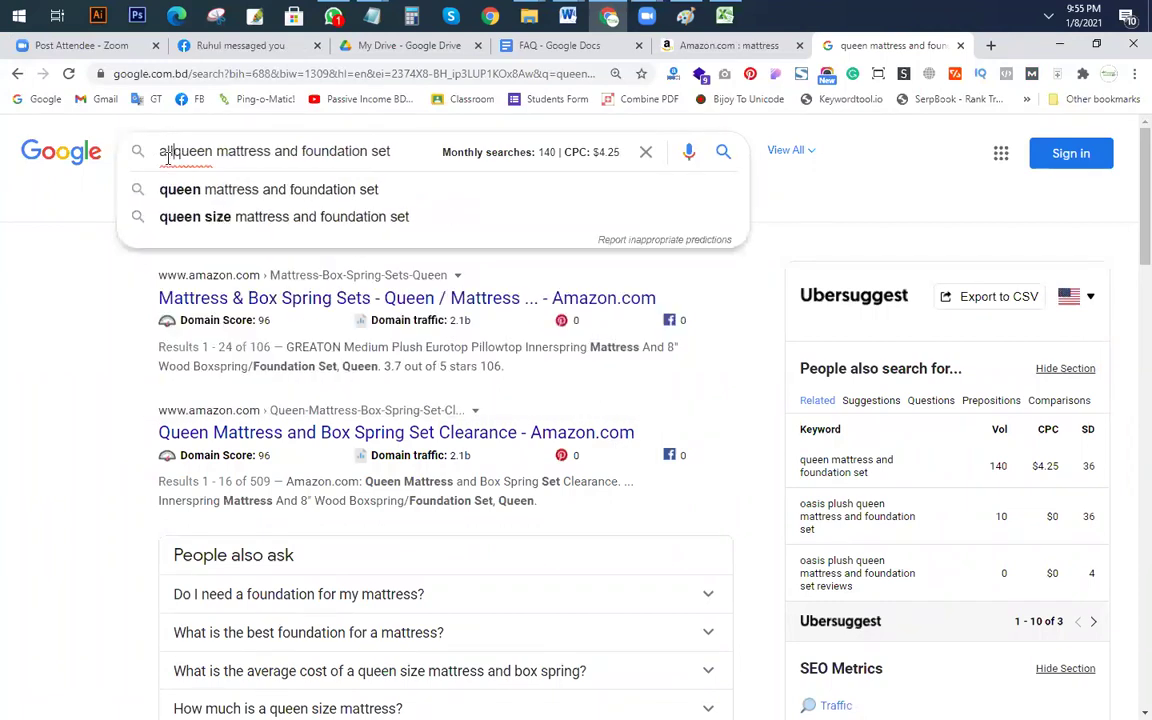
pyautogui.write('itle:')
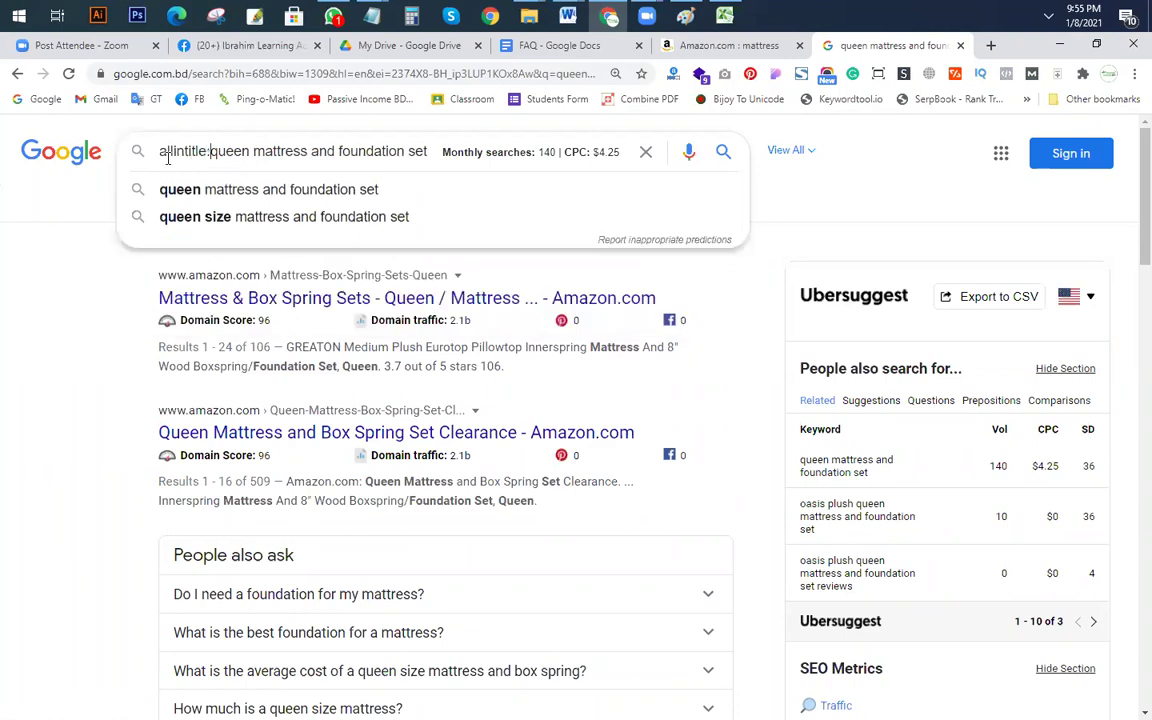
pyautogui.press('Return')
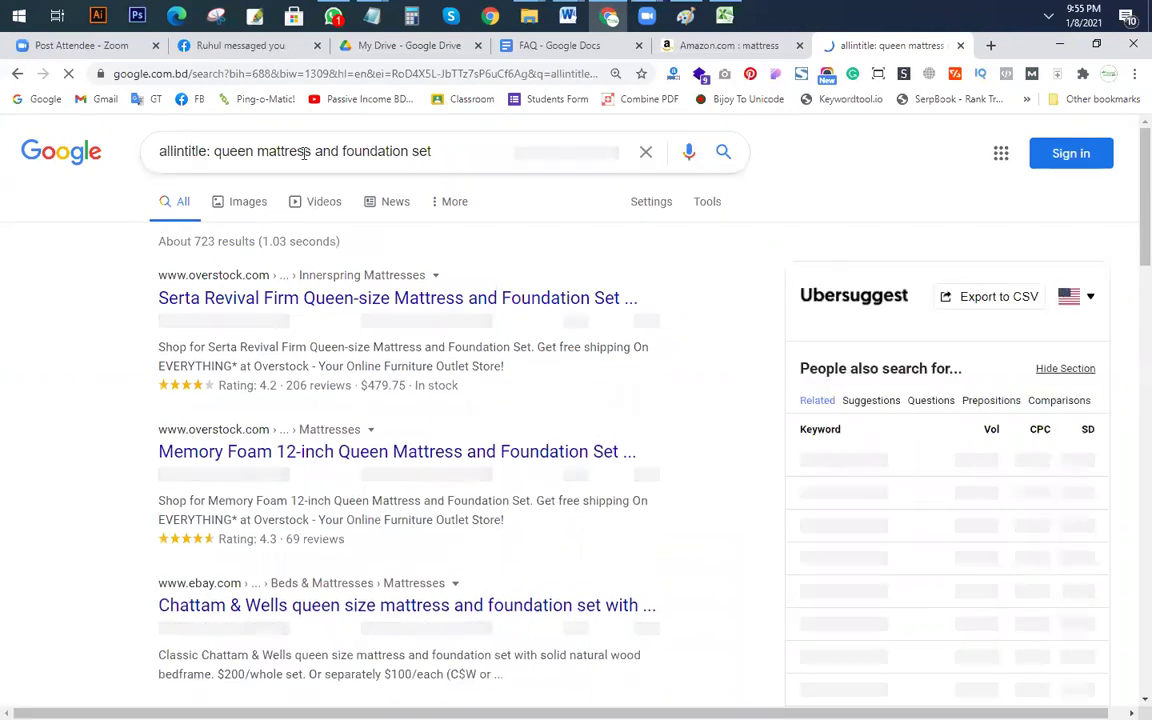
# Step: Edit the search query down to 'best queen mattress'
pyautogui.doubleClick(208, 151)
pyautogui.press('BackSpace')
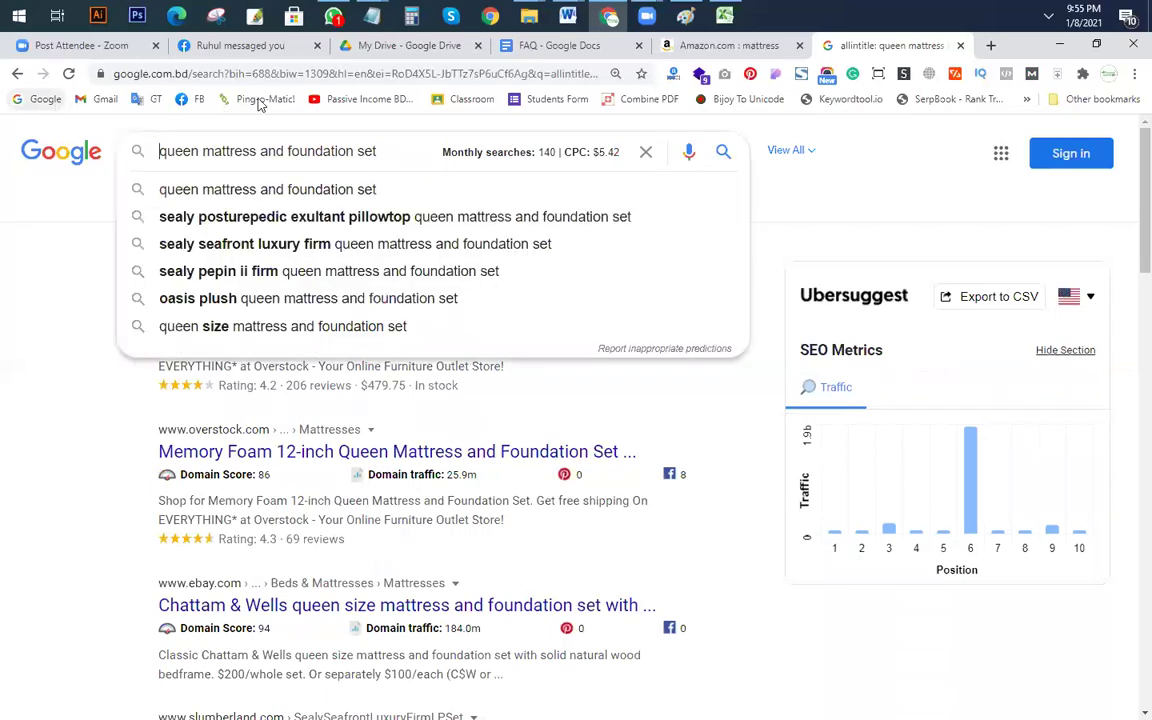
pyautogui.moveTo(378, 151); pyautogui.dragTo(249, 151)
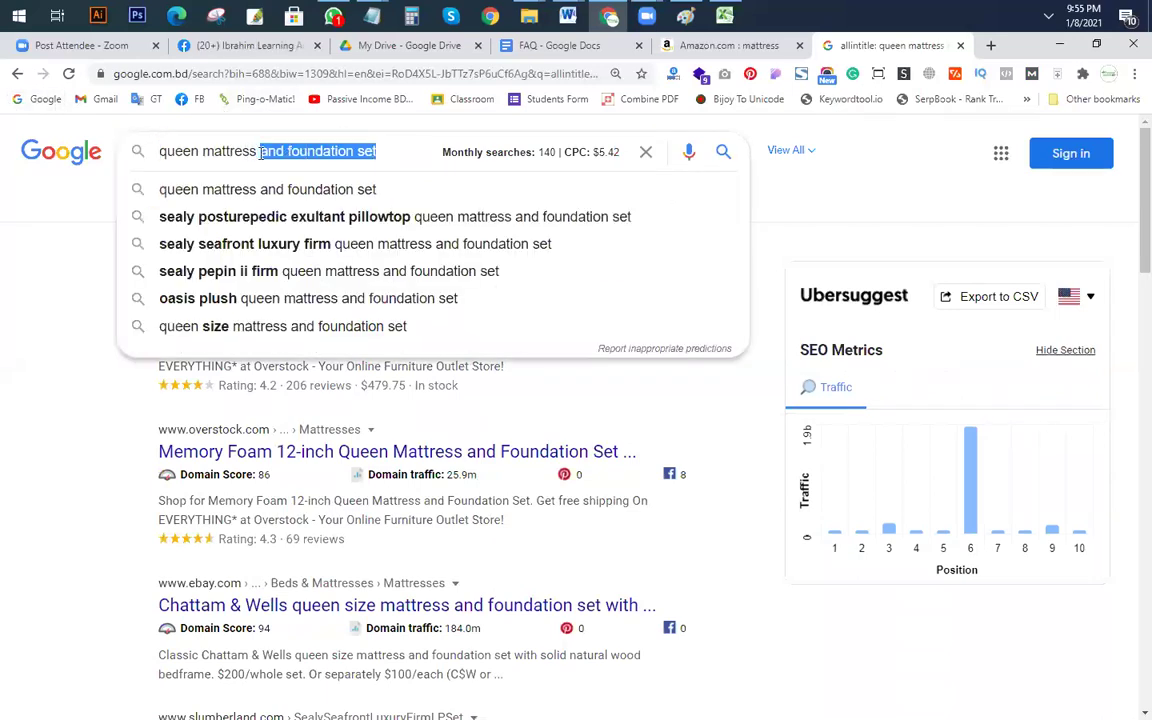
pyautogui.press('BackSpace')
pyautogui.click(156, 151)
pyautogui.write('best queen mattress')
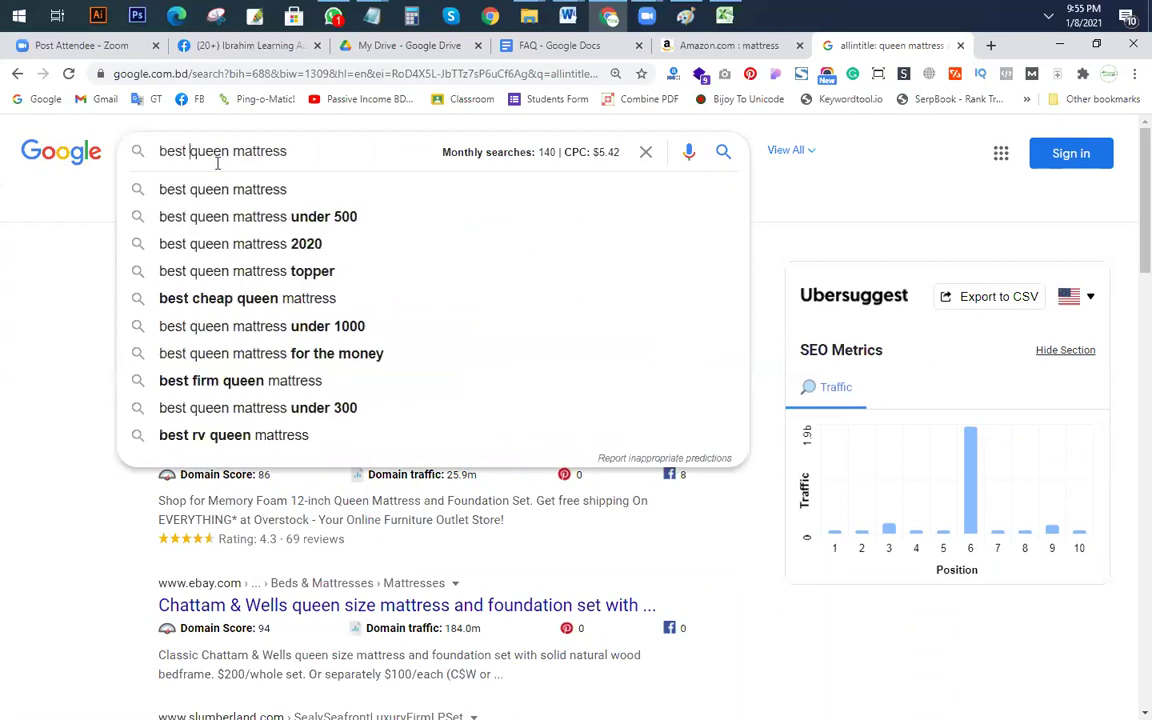
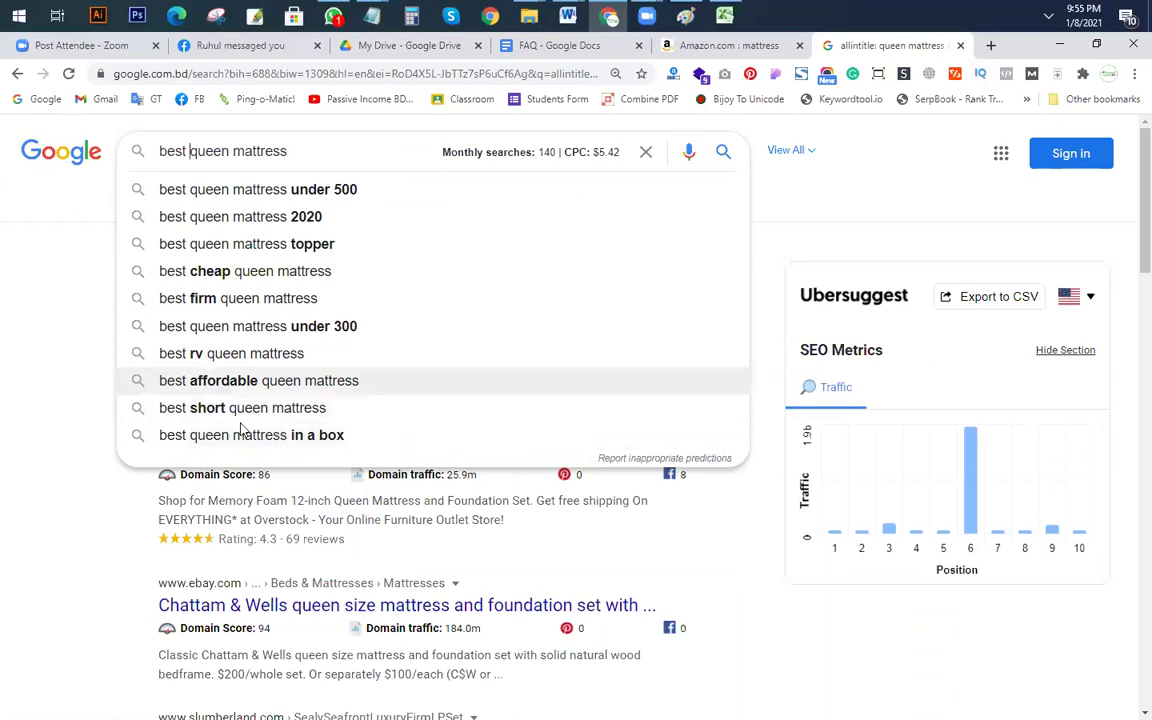
# Step: Search 'best affordable queen mattress', check its allintitle: count, then remove the operator
pyautogui.click(262, 382)
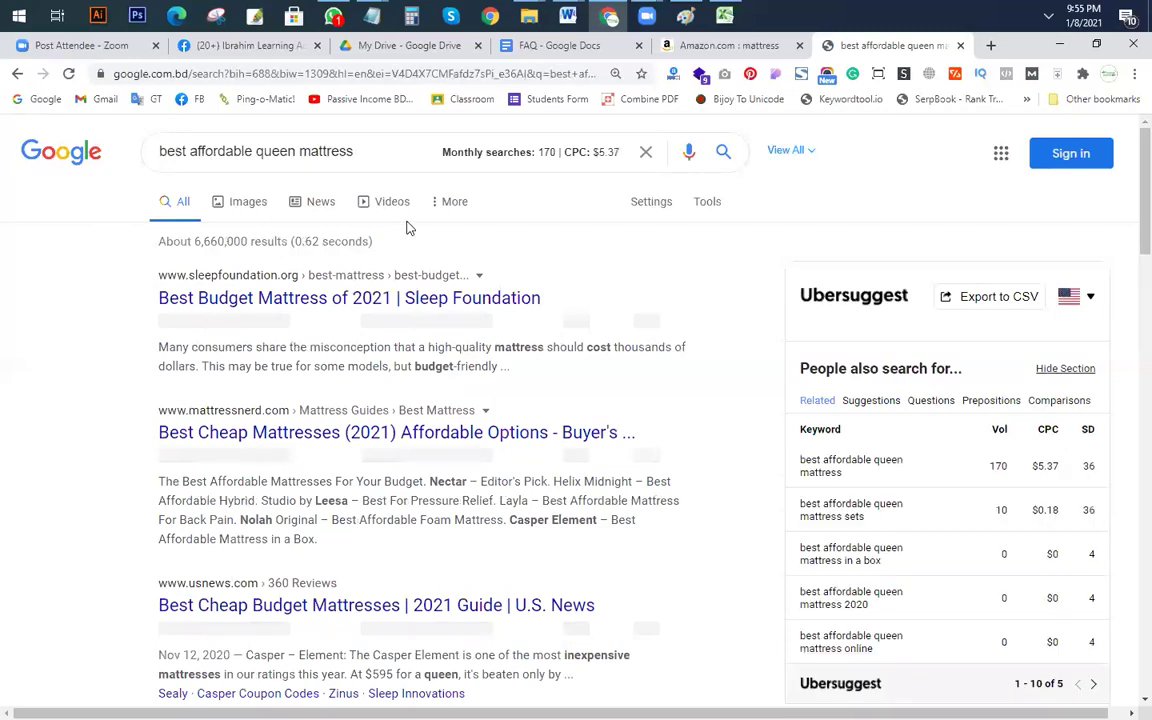
pyautogui.click(160, 151)
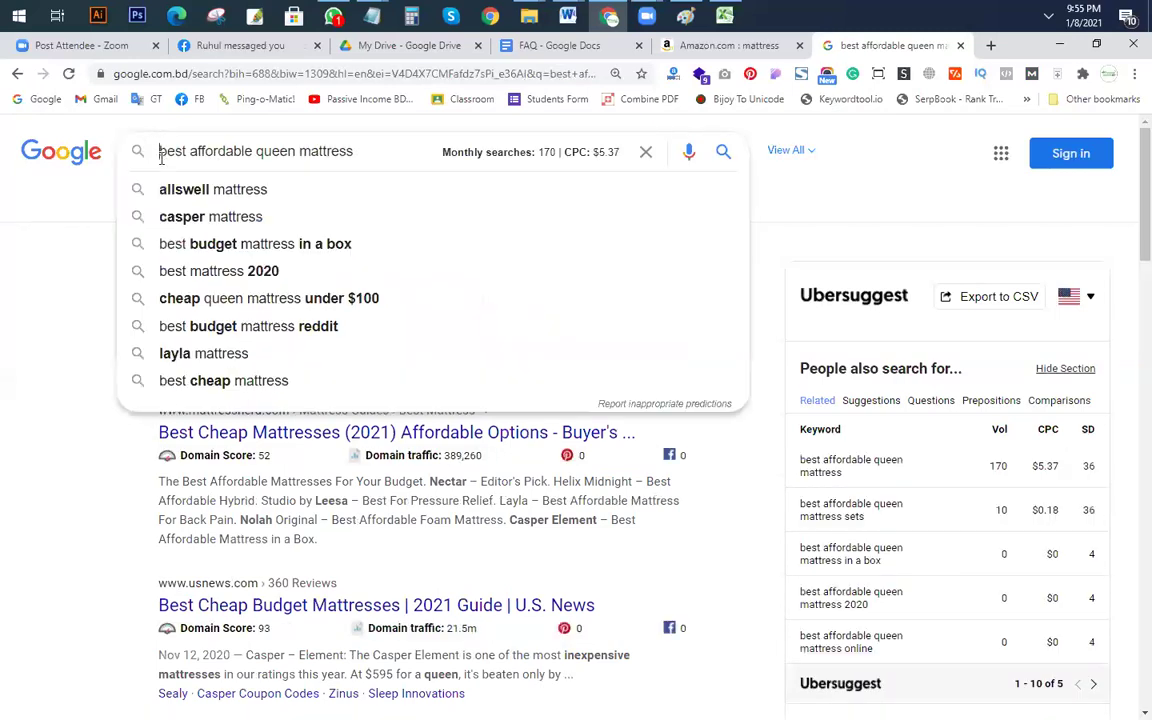
pyautogui.write('allin')
pyautogui.write('title:')
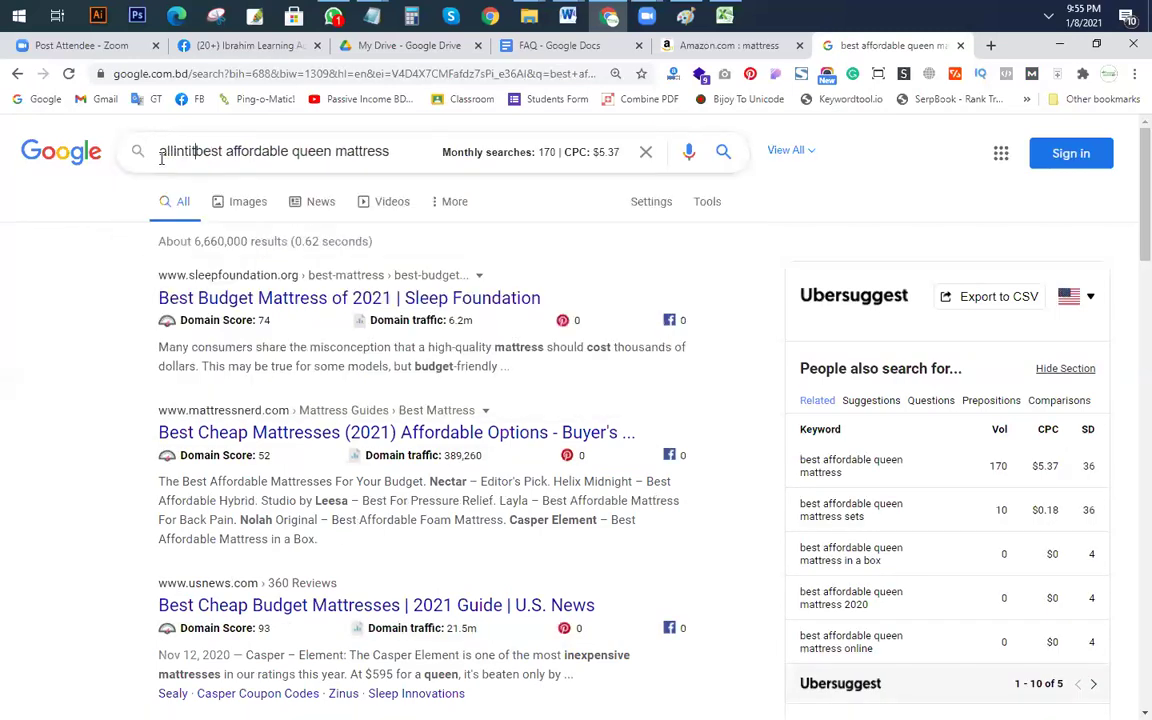
pyautogui.press('Return')
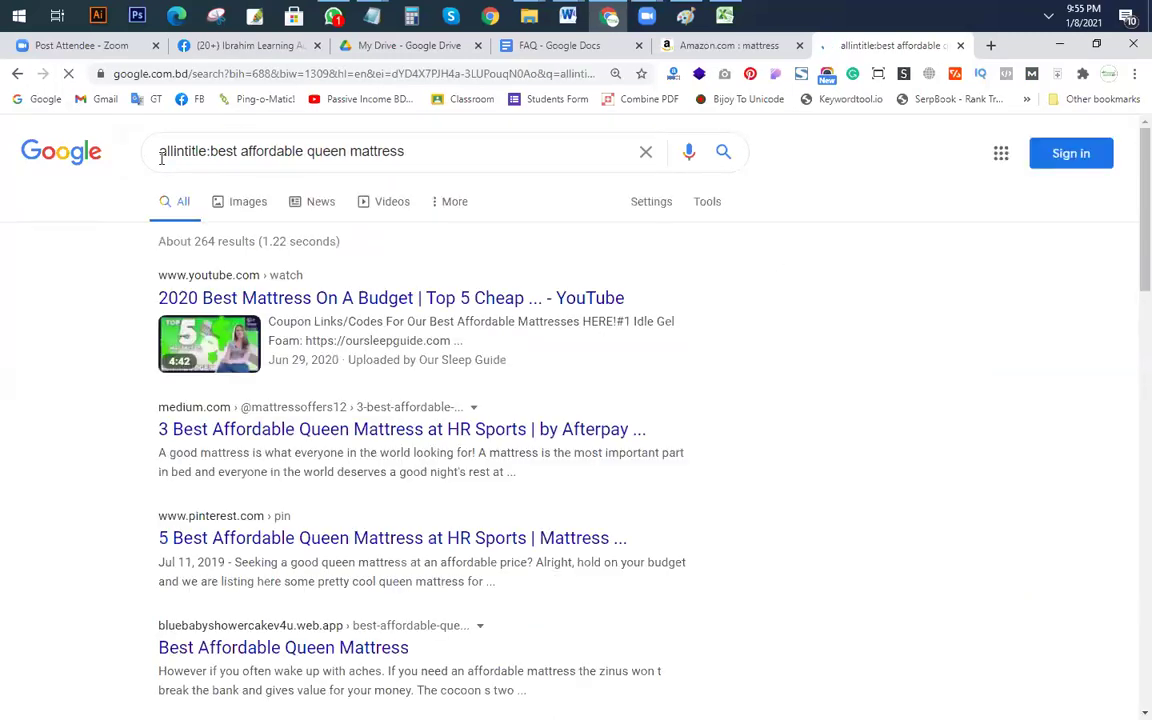
pyautogui.moveTo(207, 151); pyautogui.dragTo(3, 143)
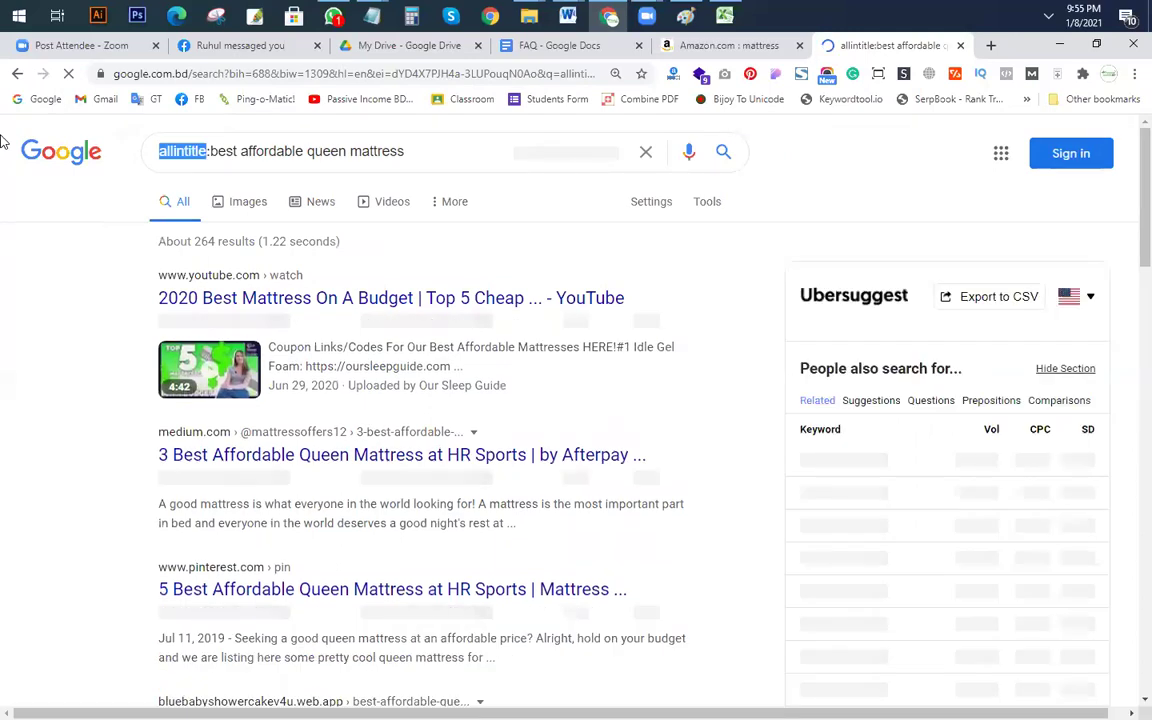
pyautogui.press('BackSpace')
pyautogui.press('BackSpace')
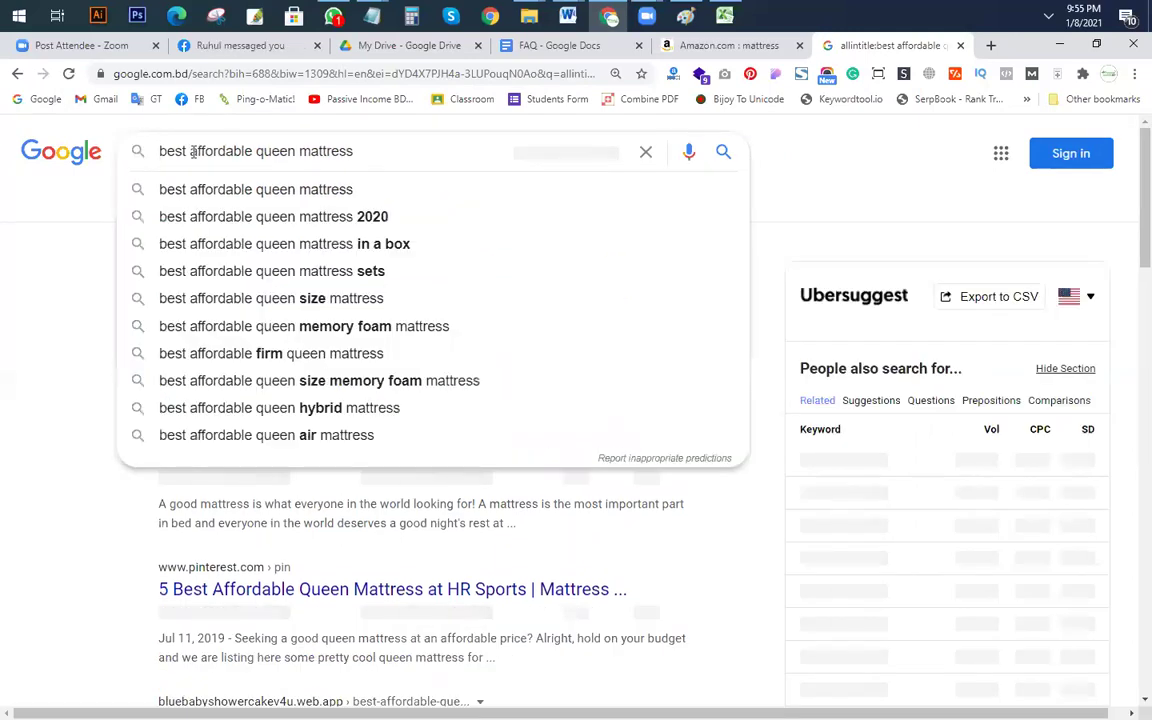
# Step: Search the 'best affordable queen mattress sets' suggestion, then trim 'sets' from the query
pyautogui.moveTo(189, 151); pyautogui.dragTo(259, 153)
pyautogui.click(372, 150)
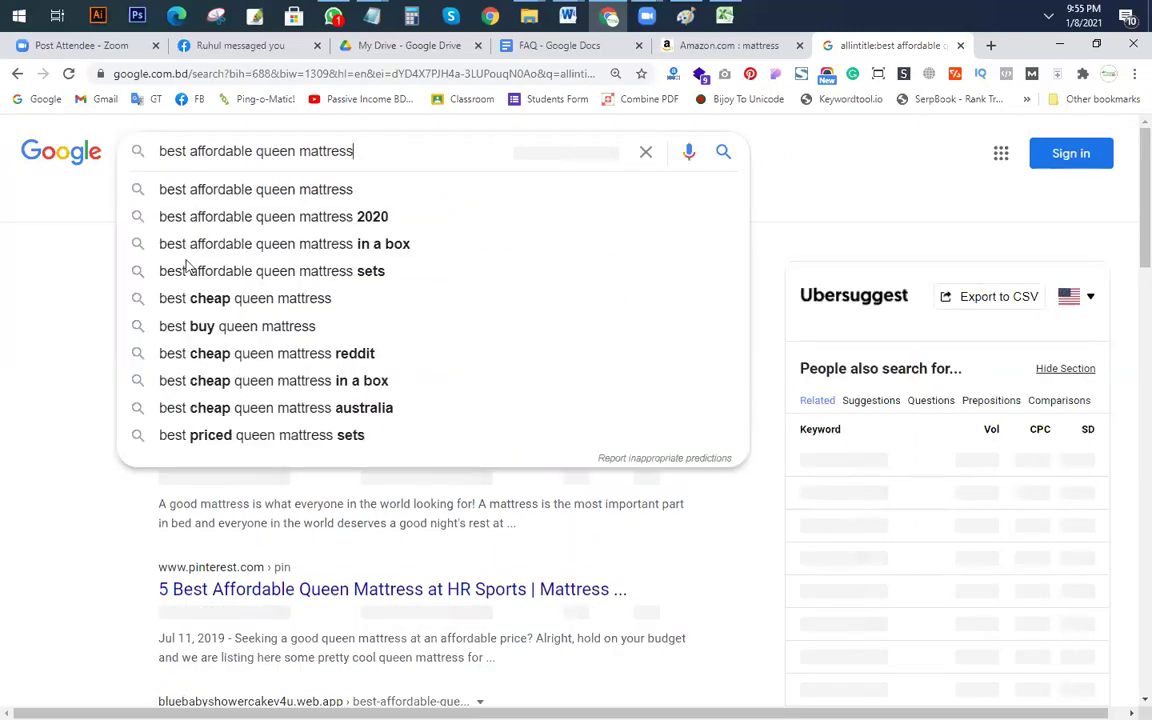
pyautogui.click(288, 271)
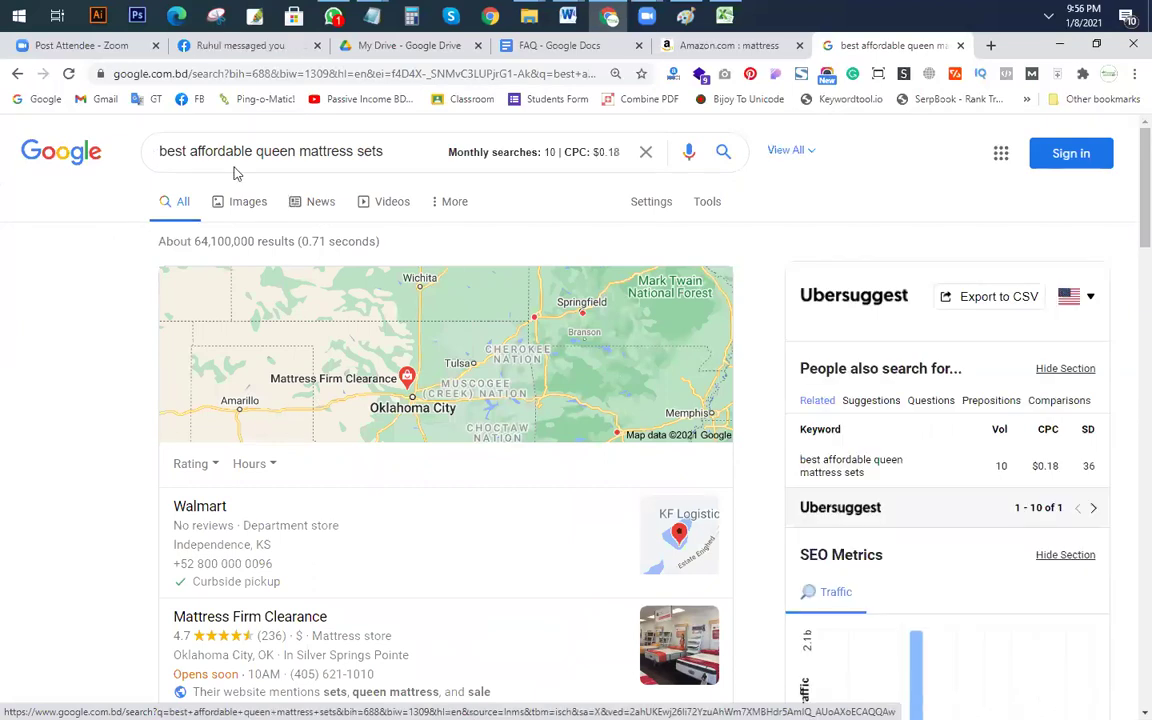
pyautogui.click(391, 154)
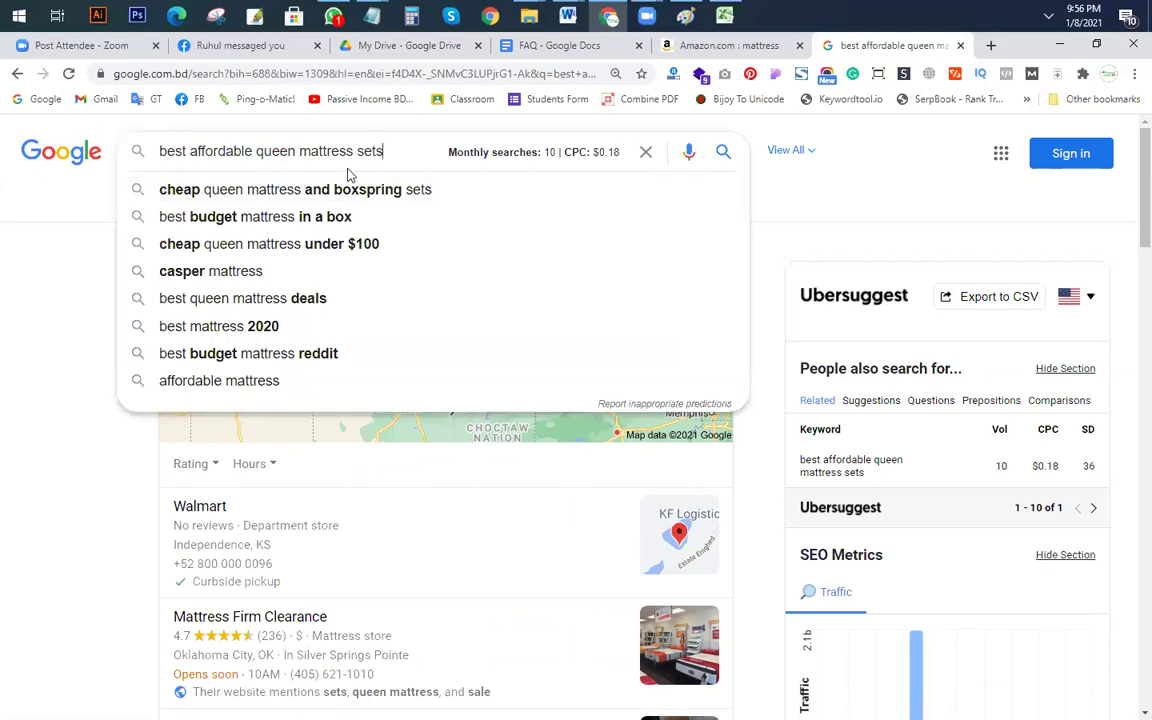
pyautogui.press('BackSpace')
pyautogui.press('BackSpace')
pyautogui.press('BackSpace')
pyautogui.press('BackSpace')
pyautogui.press('BackSpace')
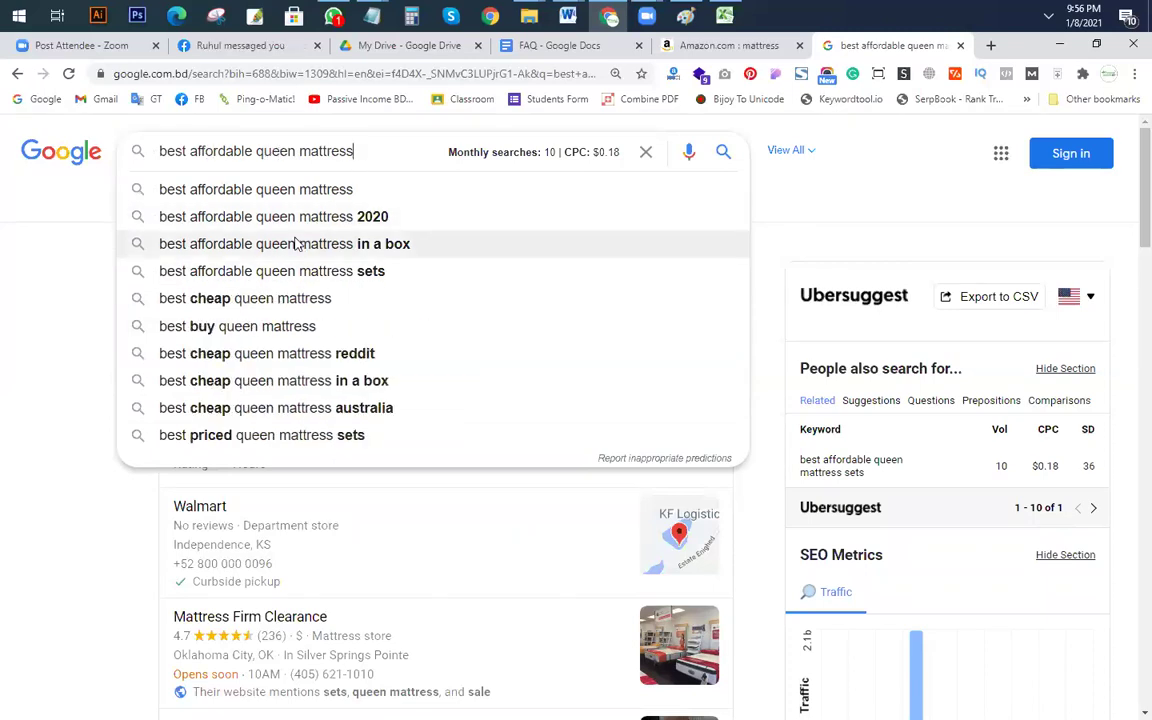
# Step: Try the 'in a box' variant, then search 'best priced queen mattress sets'
pyautogui.click(337, 247)
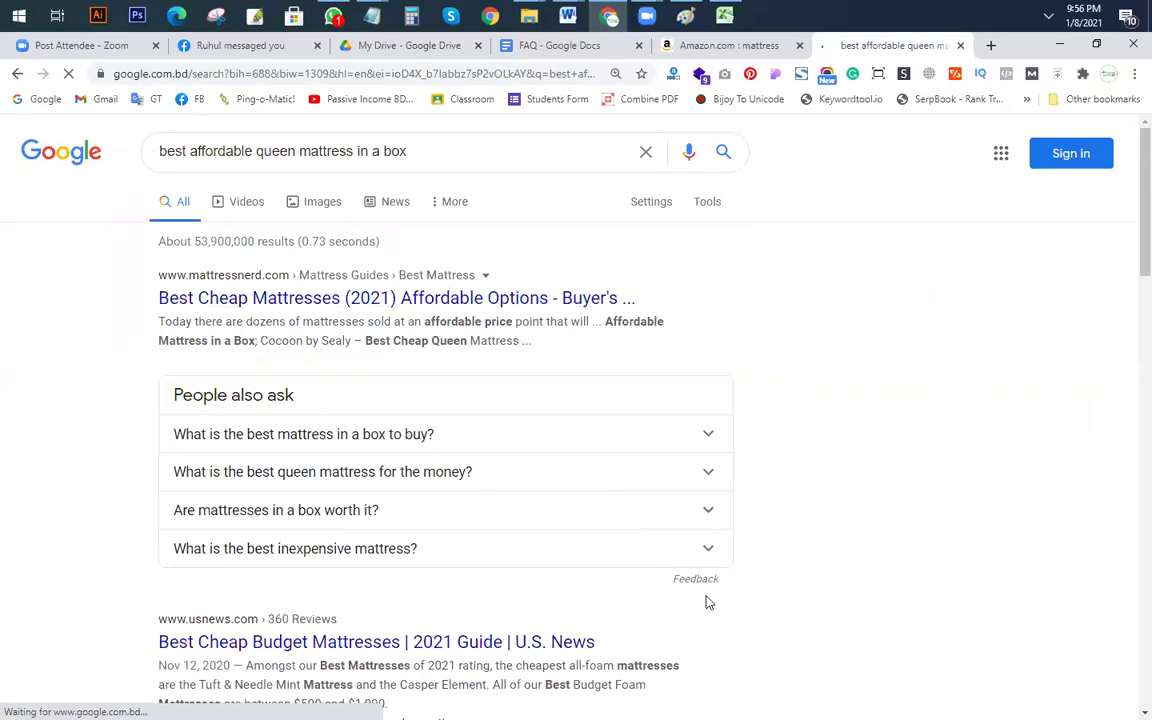
pyautogui.moveTo(433, 155); pyautogui.dragTo(356, 153)
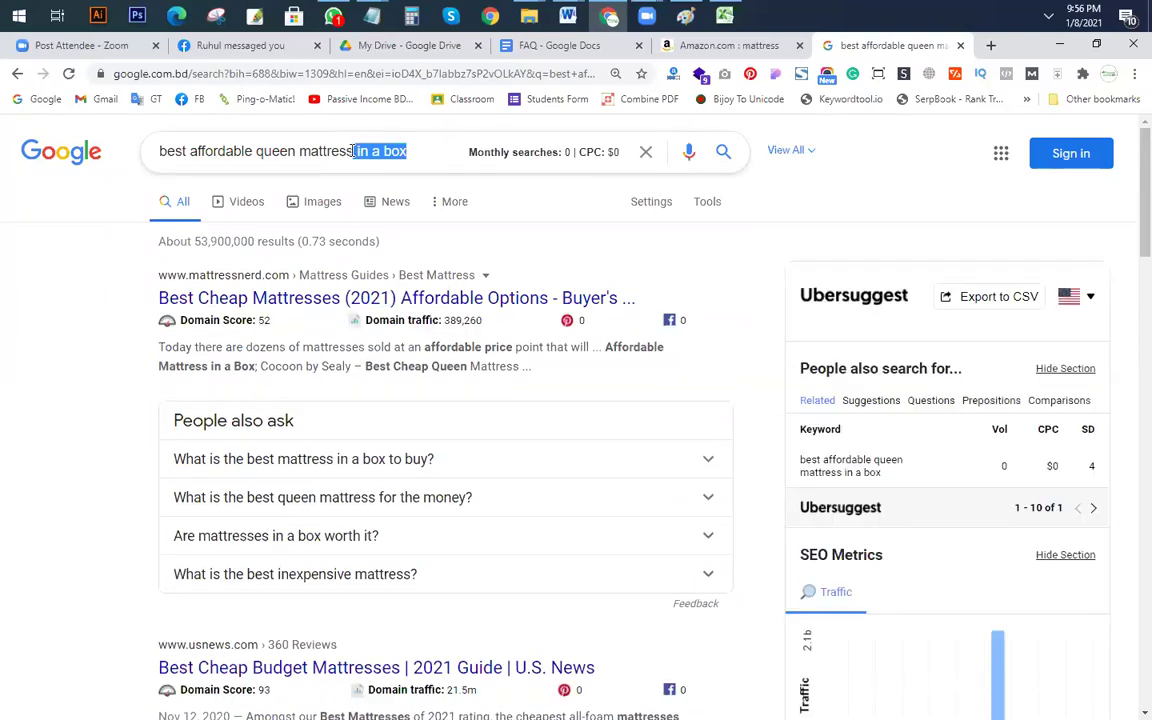
pyautogui.press('BackSpace')
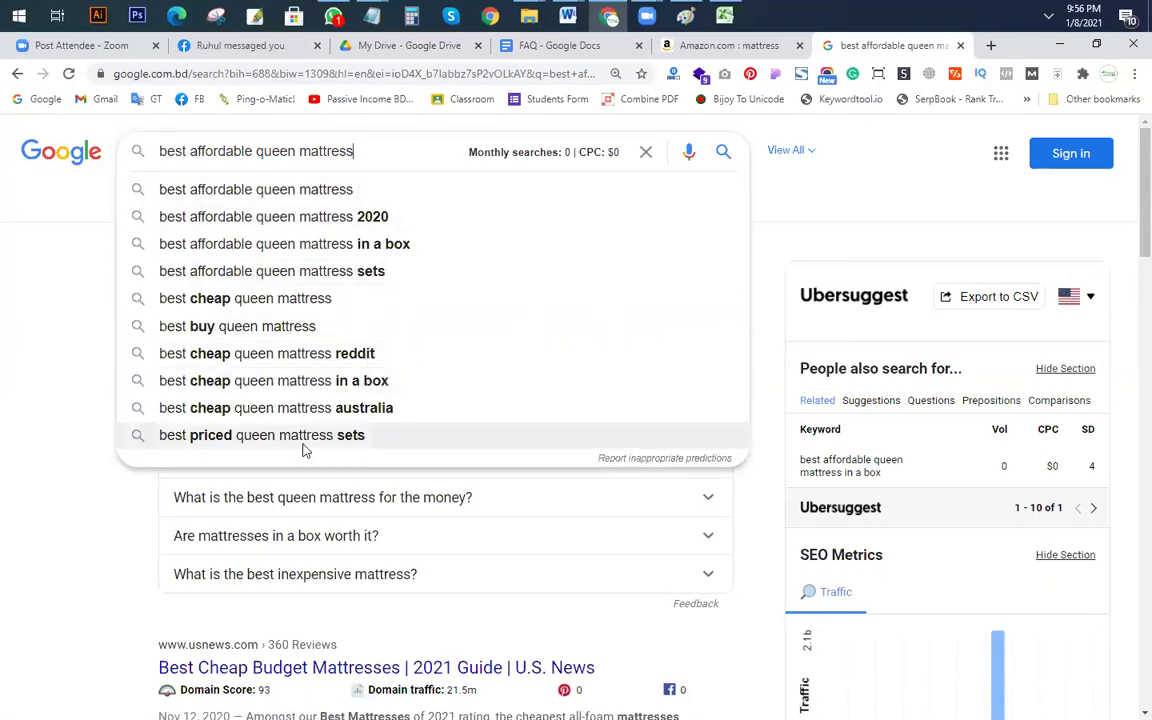
pyautogui.click(265, 435)
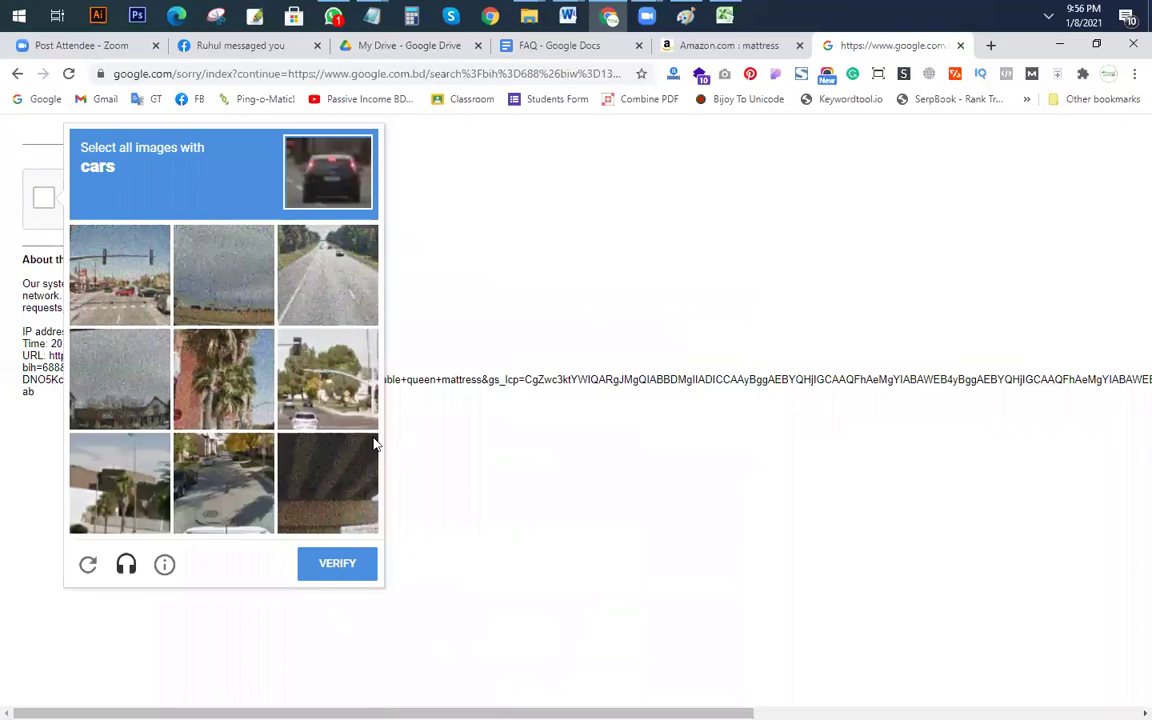
# Step: Pass the reCAPTCHA by selecting the car images and verifying
pyautogui.click(367, 398)
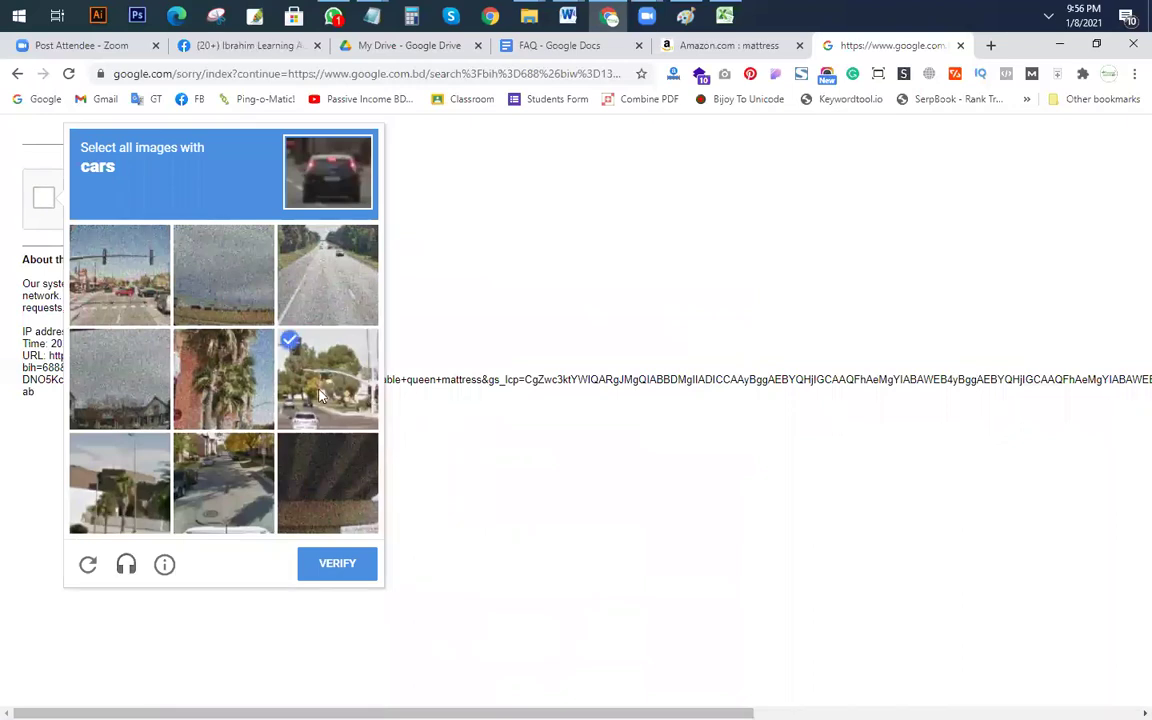
pyautogui.click(115, 303)
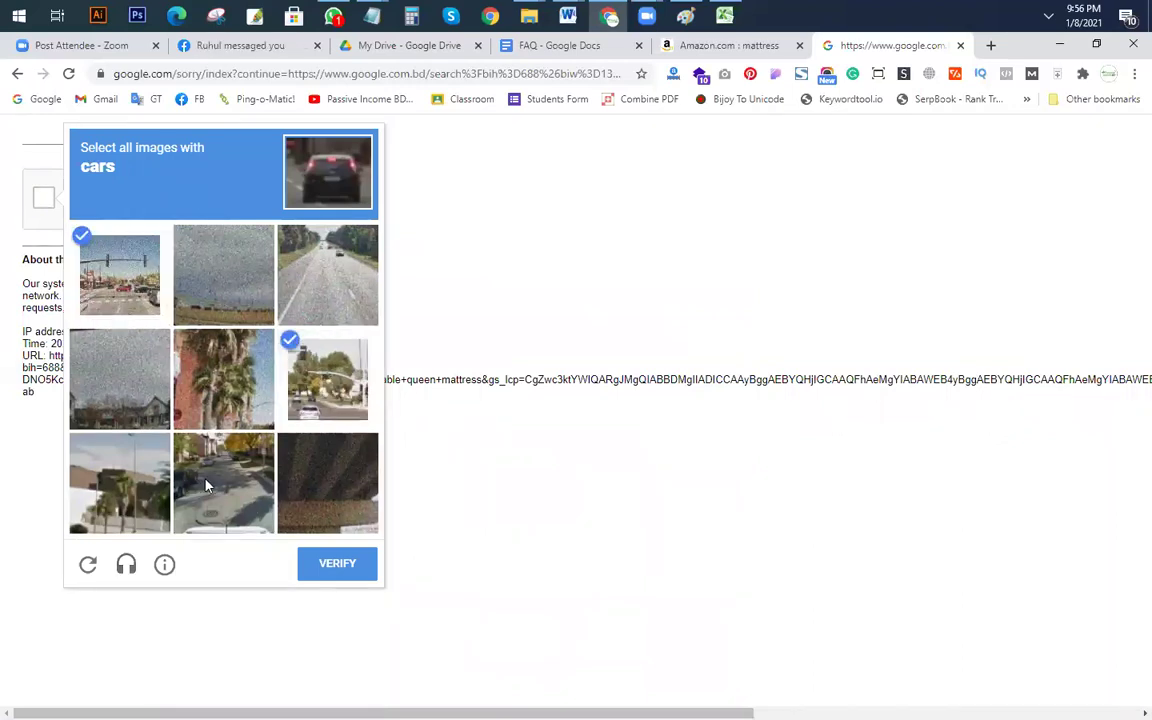
pyautogui.click(207, 486)
pyautogui.click(343, 564)
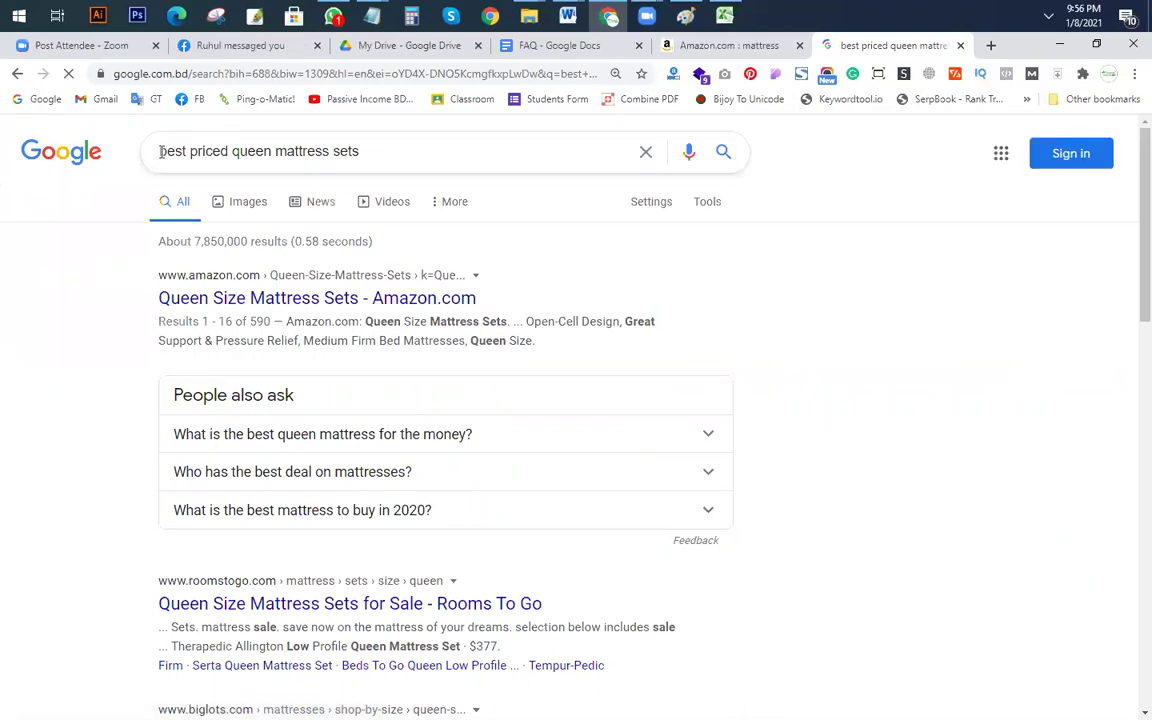
# Step: Get the allintitle count for 'best priced queen mattress sets' (about 21), then copy the keyword into Excel
pyautogui.click(160, 151)
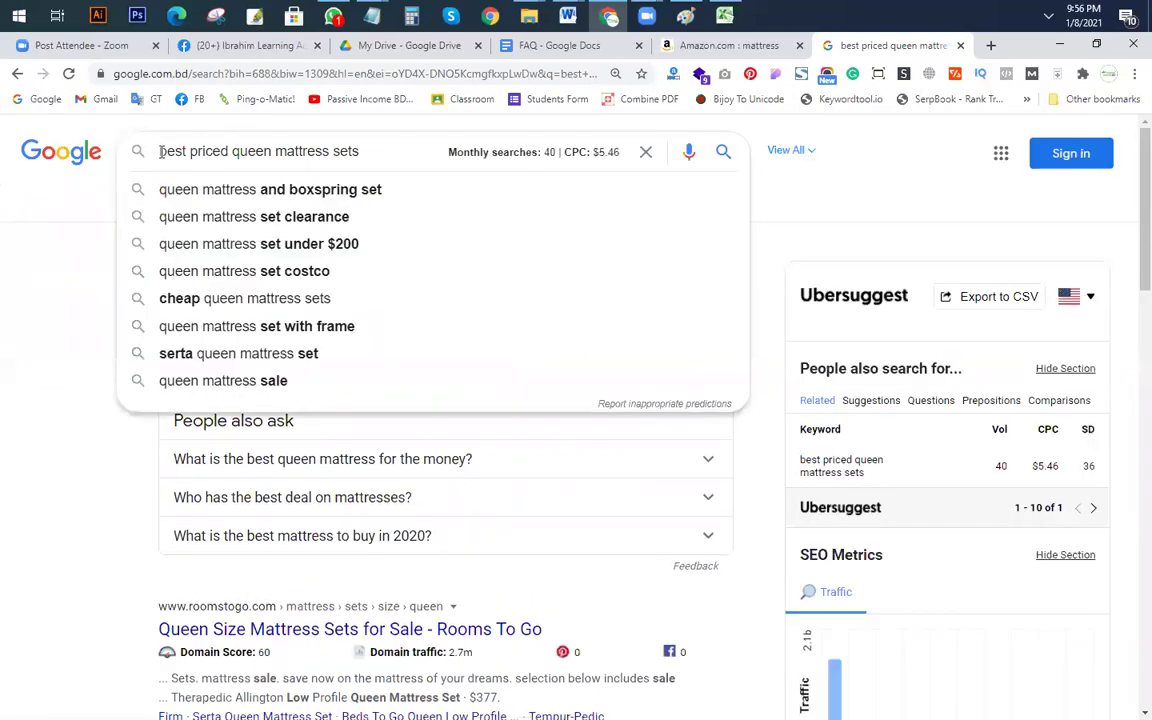
pyautogui.write('1llintitle:')
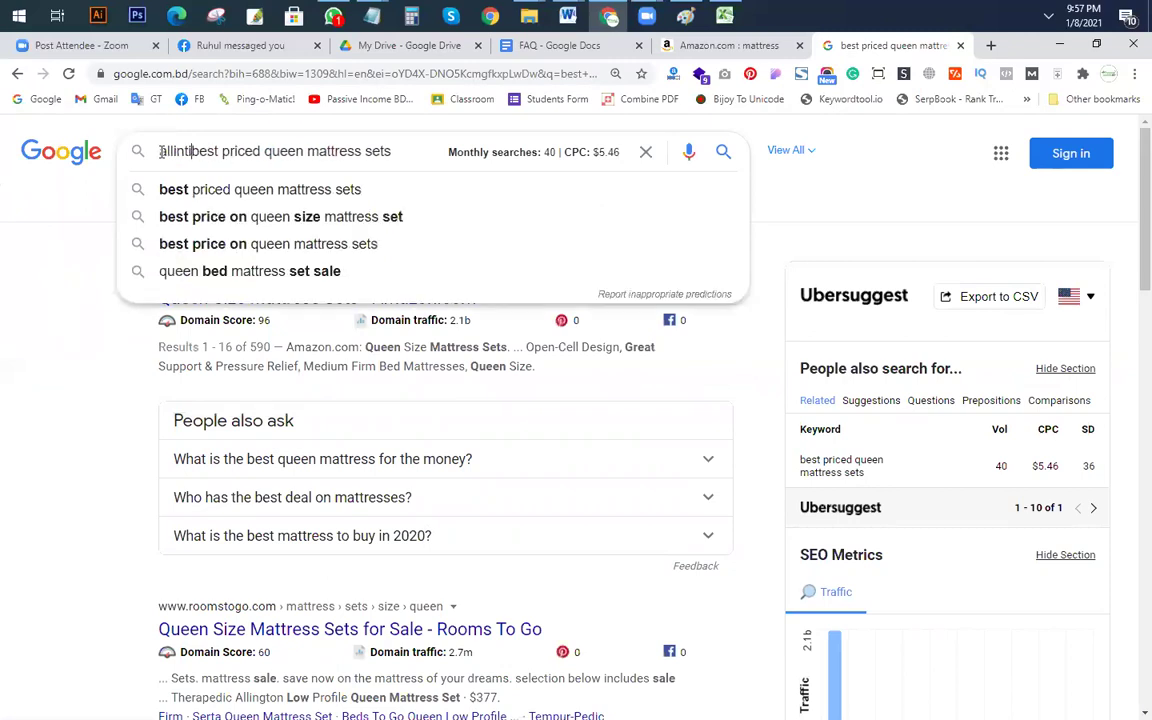
pyautogui.press('Return')
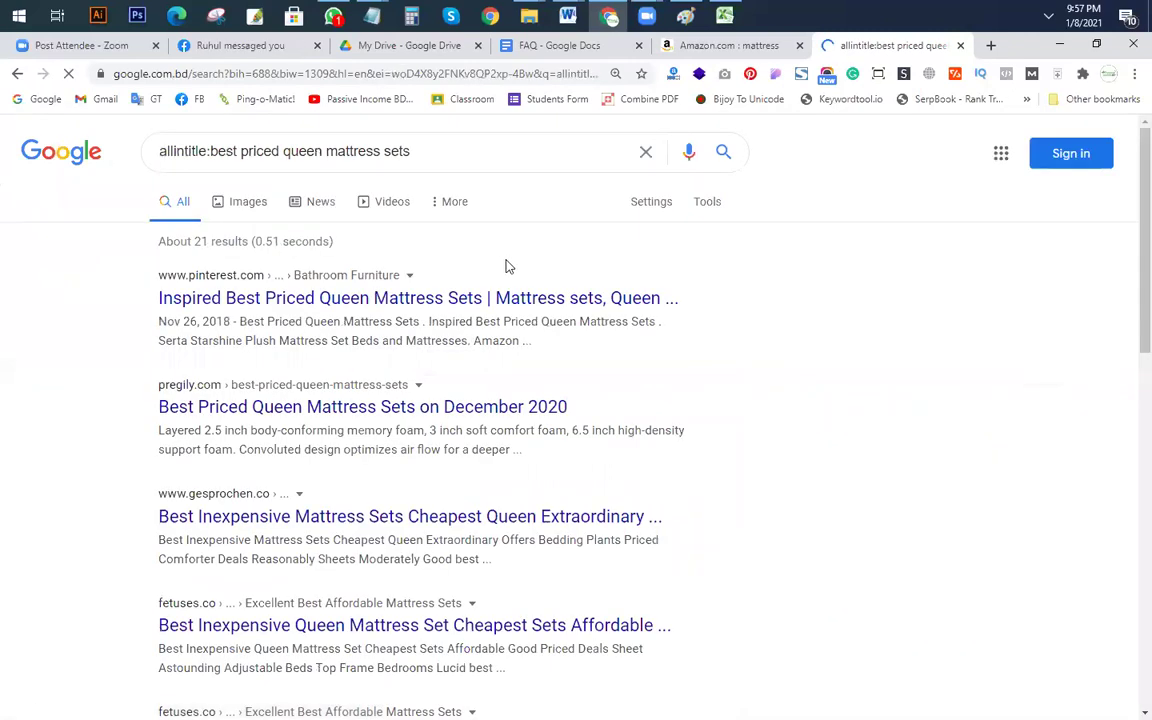
pyautogui.moveTo(409, 152); pyautogui.dragTo(212, 152)
pyautogui.hotkey('ctrl', 'c')
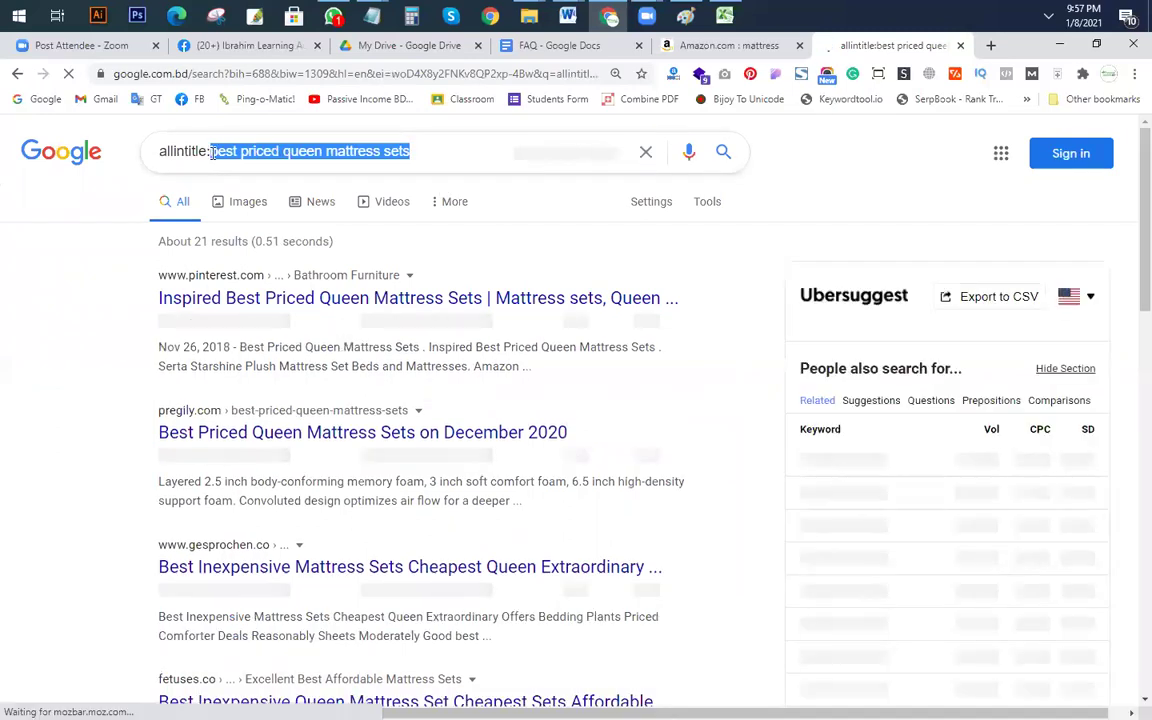
pyautogui.hotkey('alt', 'Tab')
pyautogui.click(548, 445)
# Step: Log 'best priced queen mattress sets' in F19 with SV 40 and allintitle 21
pyautogui.hotkey('ctrl', 'v')
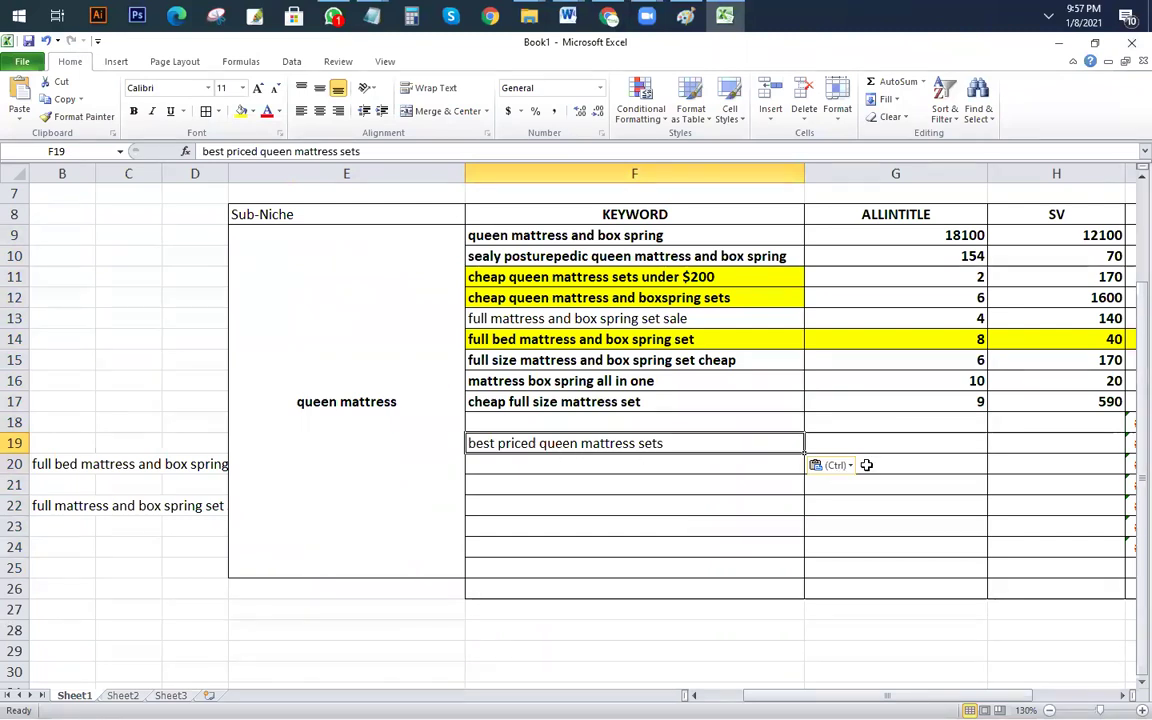
pyautogui.click(1040, 443)
pyautogui.write('40')
pyautogui.press('Left')
pyautogui.write('21')
pyautogui.click(921, 549)
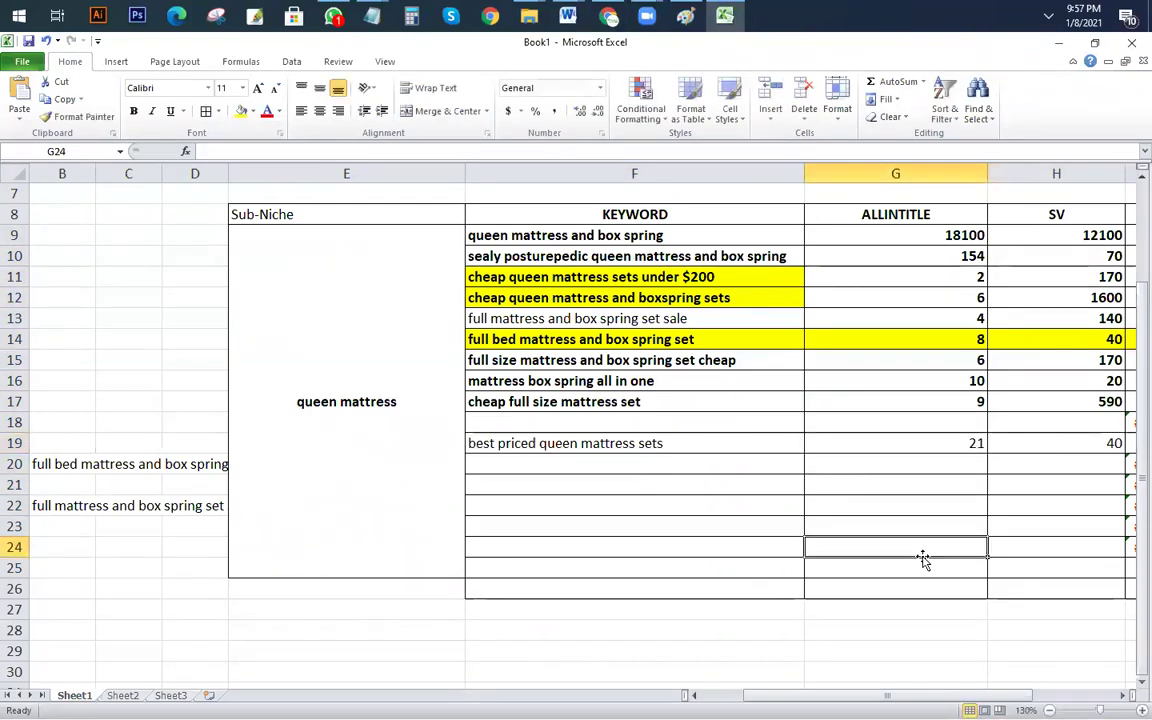
pyautogui.scroll(-1, 860, 520)
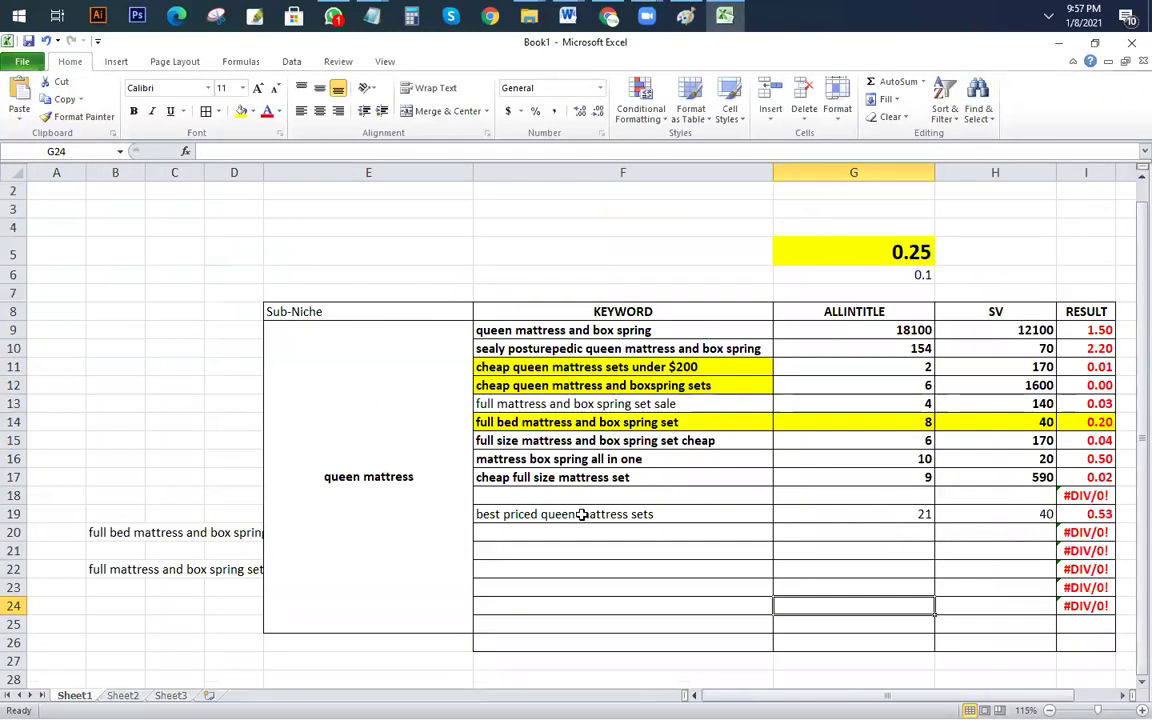
# Step: Back in Google, select the allintitle: prefix in the query
pyautogui.hotkey('alt', 'Tab')
pyautogui.click(210, 151)
pyautogui.moveTo(210, 151); pyautogui.dragTo(3, 143)
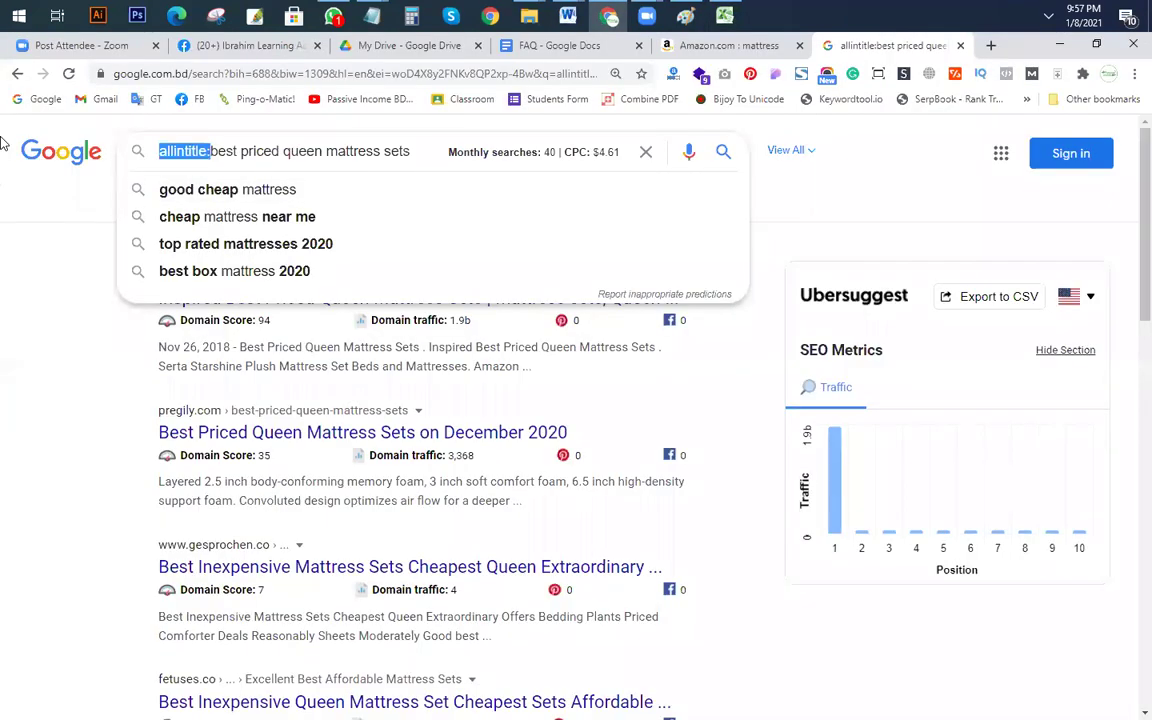
# Step: Drop the prefix, trim to 'best queen mattress', and search 'best queen air mattress reviews'
pyautogui.press('BackSpace')
pyautogui.press('Return')
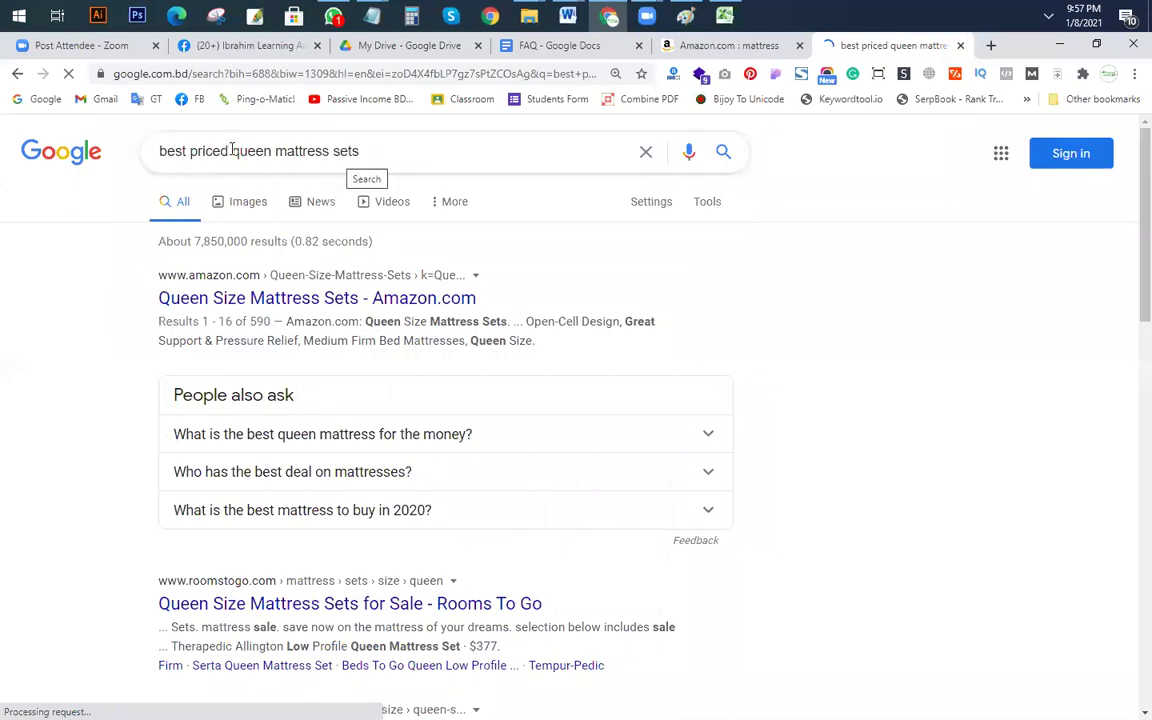
pyautogui.moveTo(160, 151); pyautogui.dragTo(230, 151)
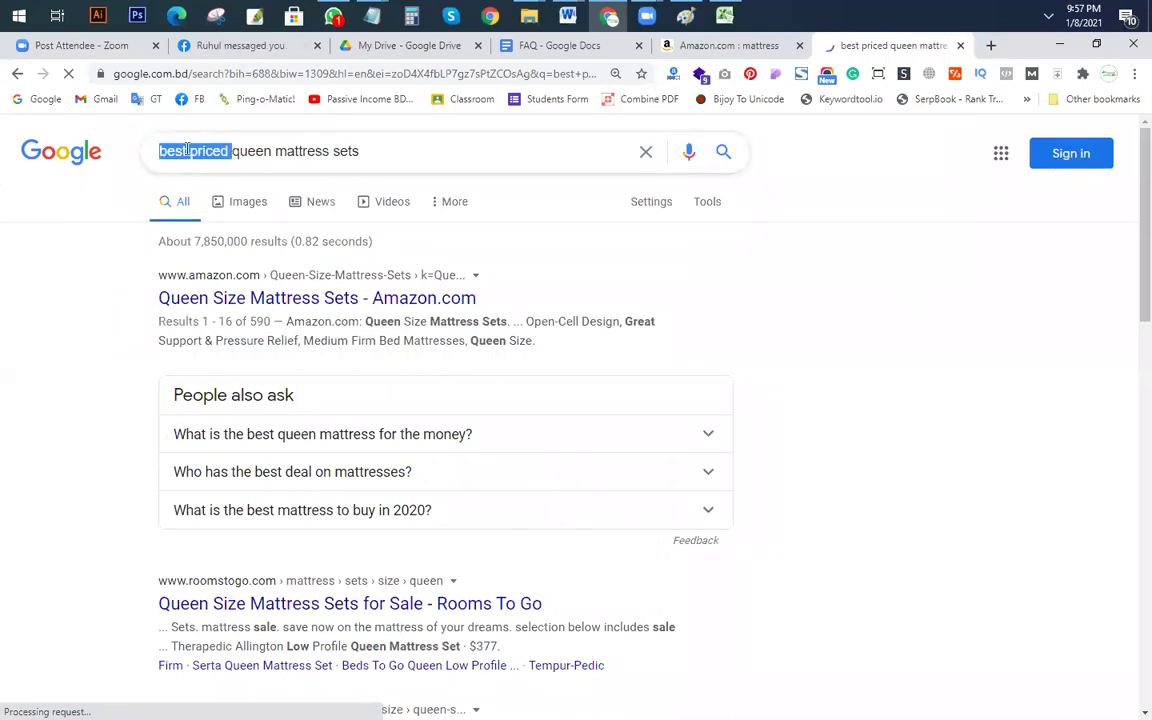
pyautogui.click(194, 151)
pyautogui.press('BackSpace')
pyautogui.press('BackSpace')
pyautogui.press('Delete')
pyautogui.press('Delete')
pyautogui.press('Delete')
pyautogui.press('Delete')
pyautogui.press('Delete')
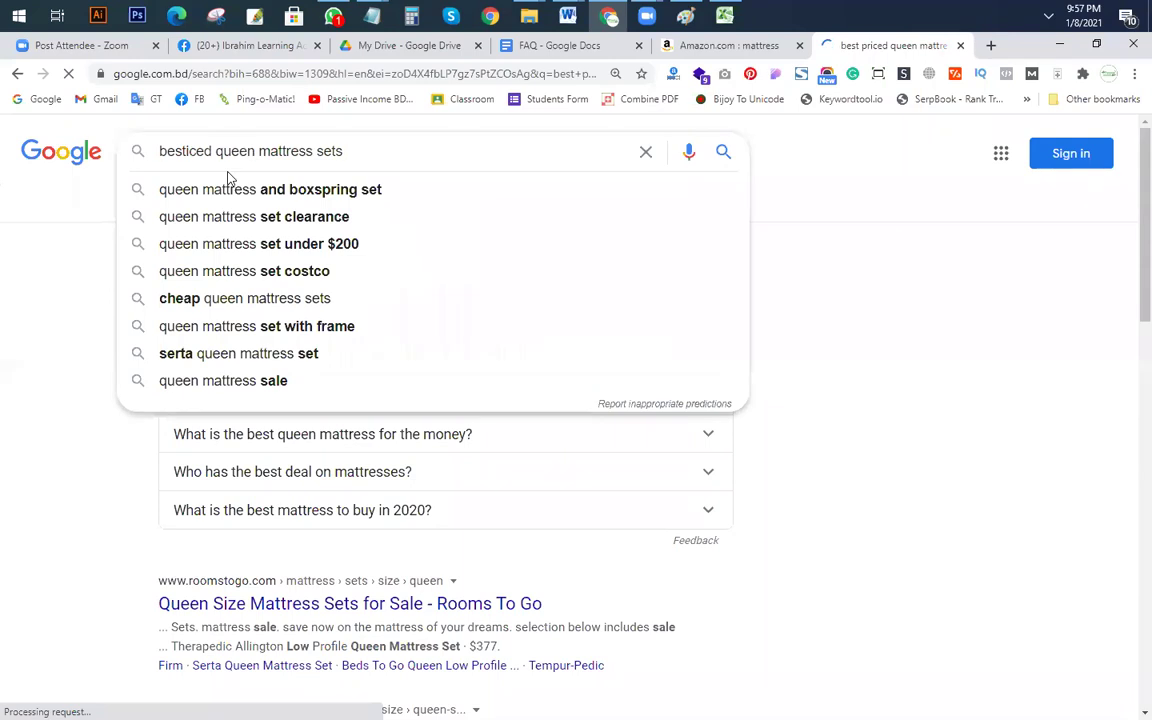
pyautogui.press('BackSpace')
pyautogui.press('BackSpace')
pyautogui.press('BackSpace')
pyautogui.press('BackSpace')
pyautogui.write('review')
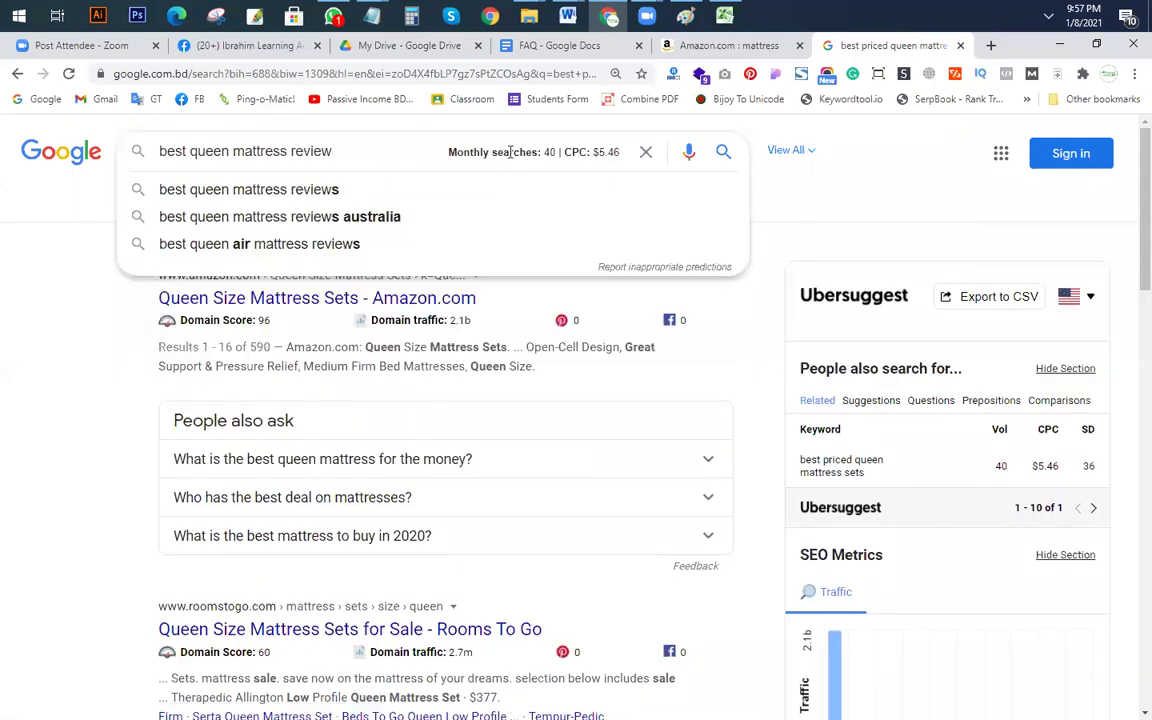
pyautogui.click(288, 250)
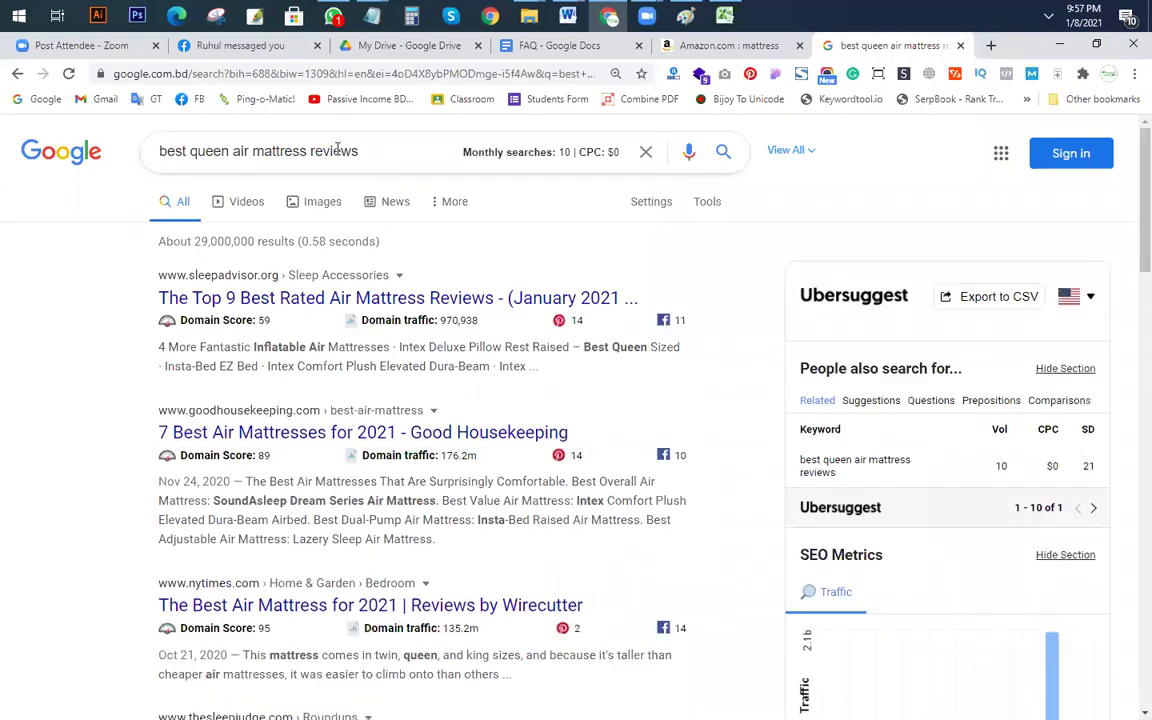
# Step: Change the query to 'best quality queen mattress' and search it
pyautogui.click(193, 151)
pyautogui.write('quality')
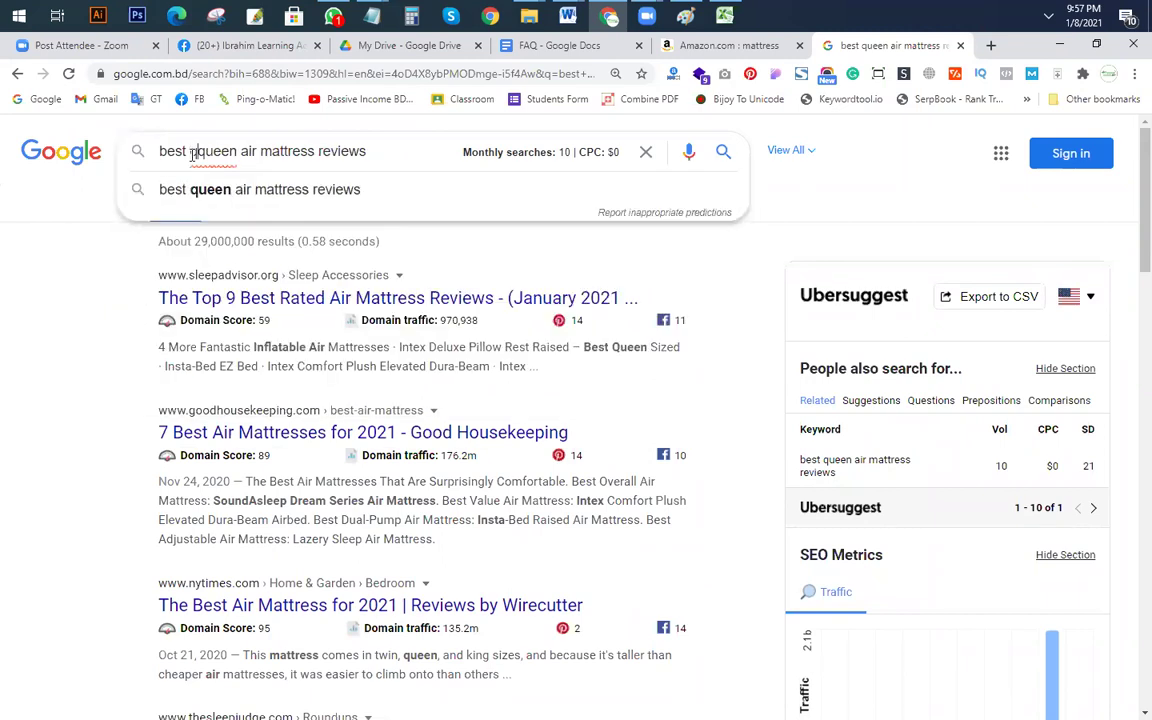
pyautogui.press('Right')
pyautogui.press('Right')
pyautogui.press('Right')
pyautogui.press('Right')
pyautogui.press('Right')
pyautogui.press('Delete')
pyautogui.press('Delete')
pyautogui.press('Delete')
pyautogui.press('Delete')
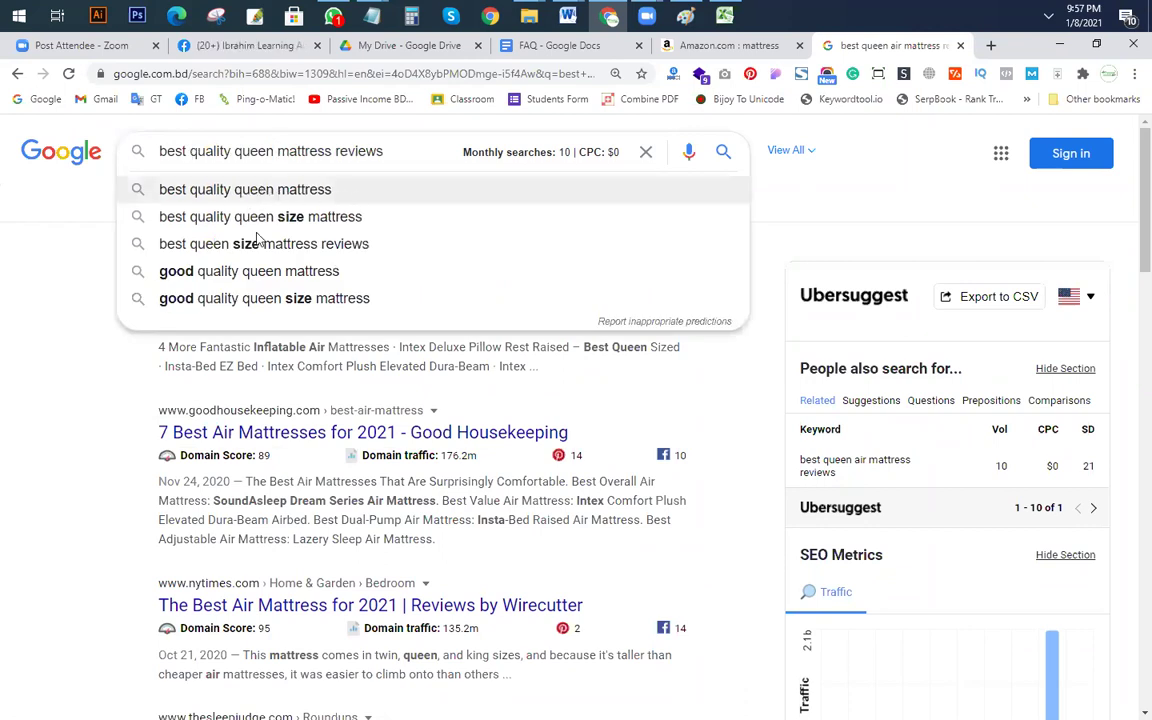
pyautogui.click(248, 195)
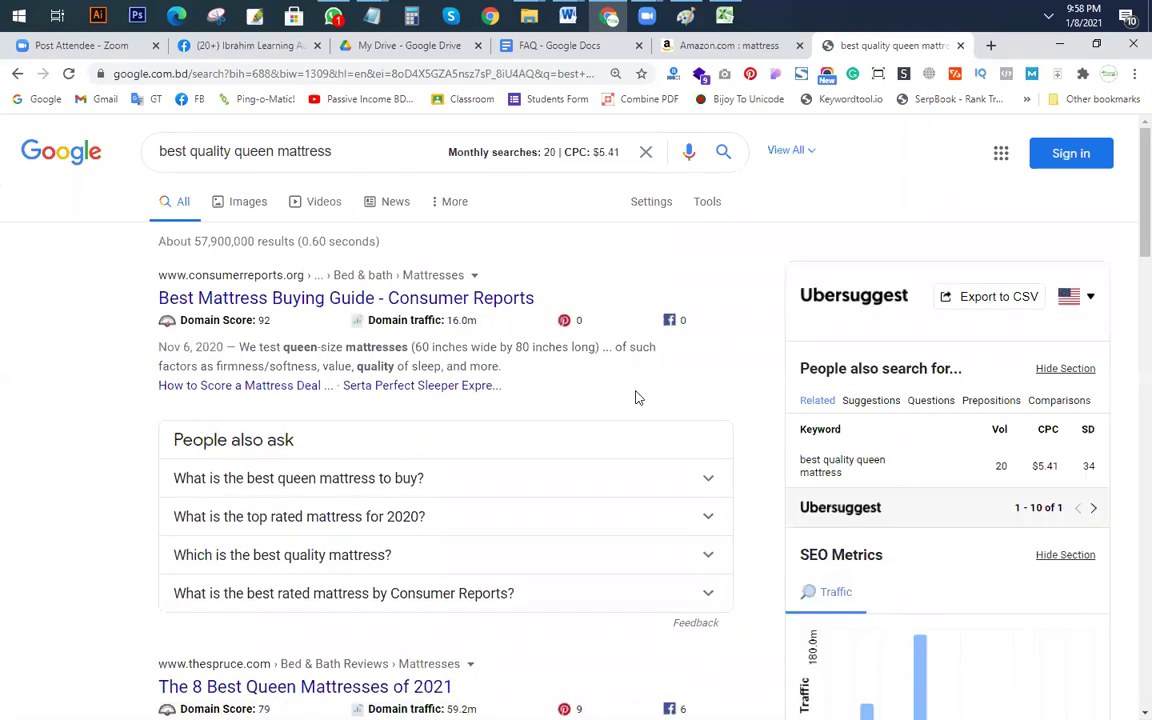
# Step: Check the allintitle: count for 'best quality queen mattress', then remove the prefix
pyautogui.write('allint')
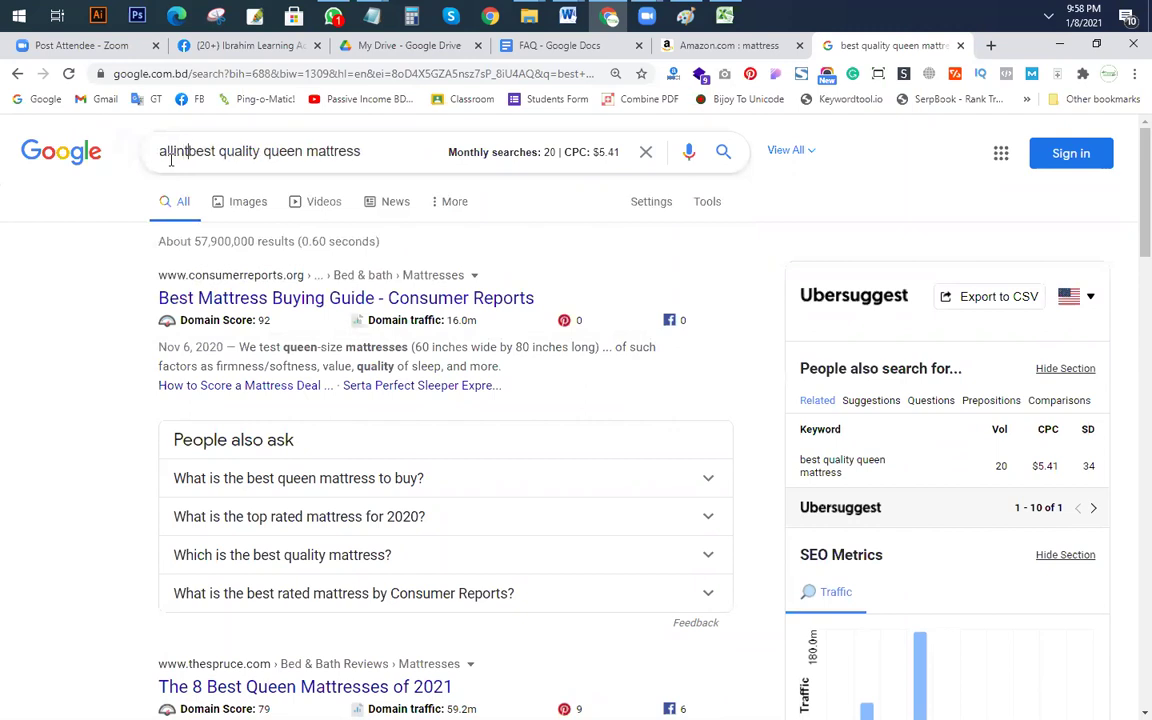
pyautogui.write('itle:')
pyautogui.press('Return')
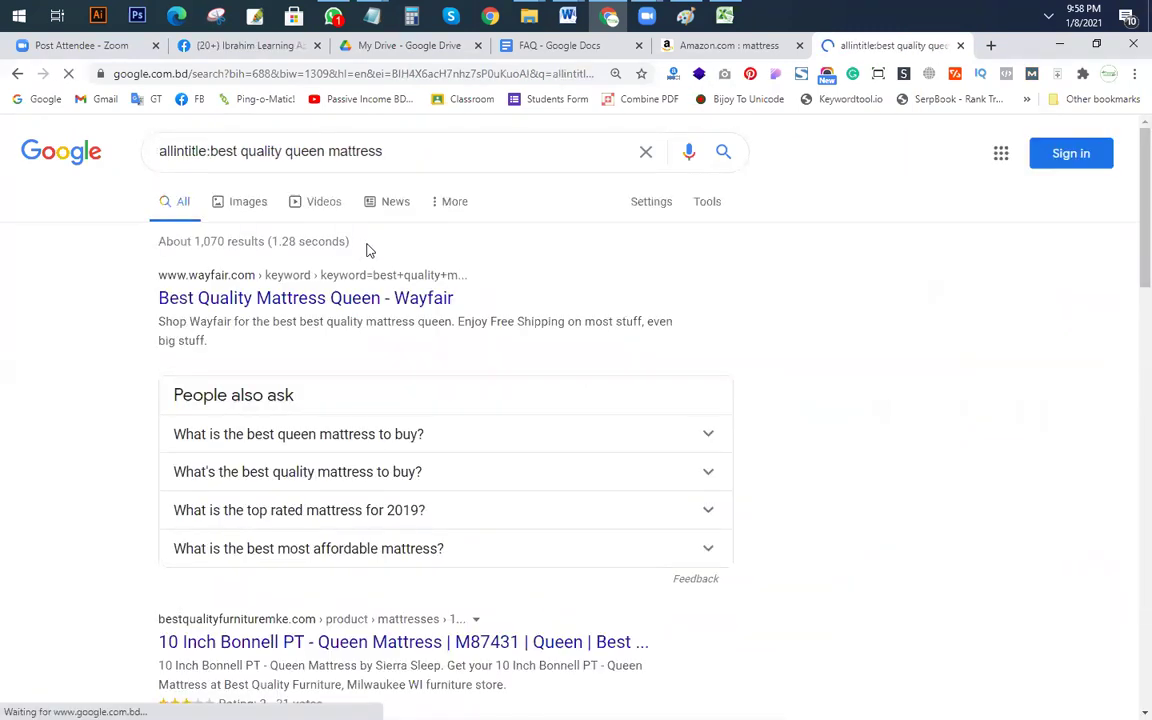
pyautogui.click(210, 152)
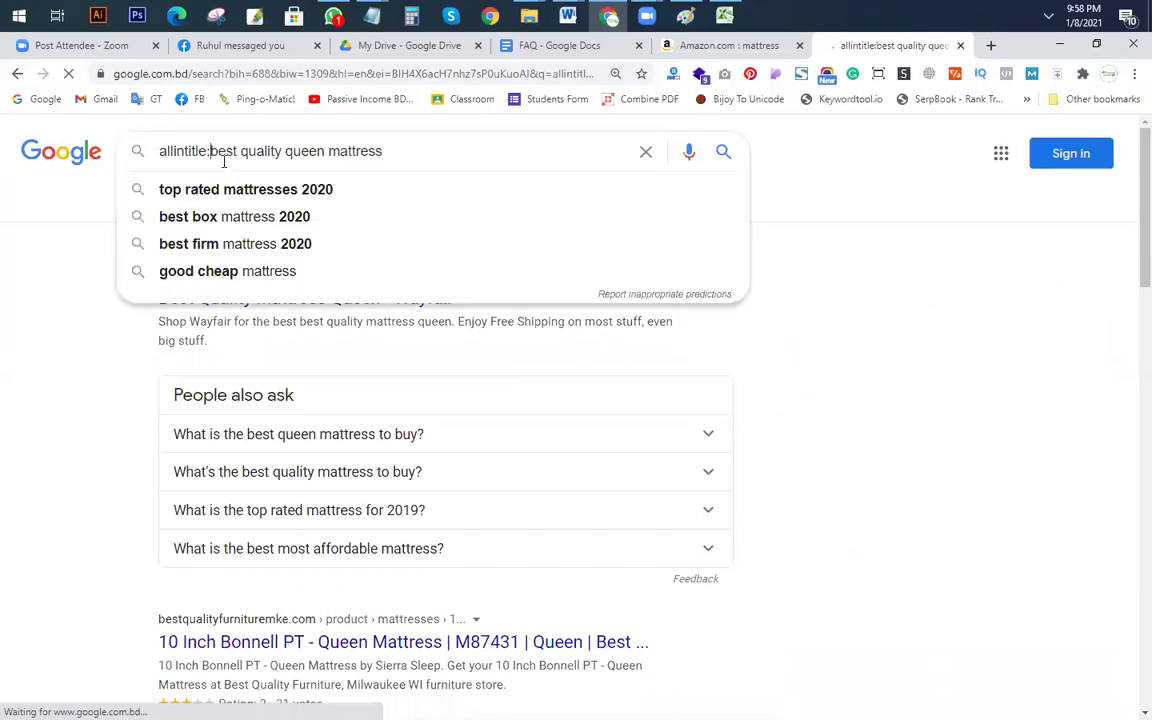
pyautogui.press('Return')
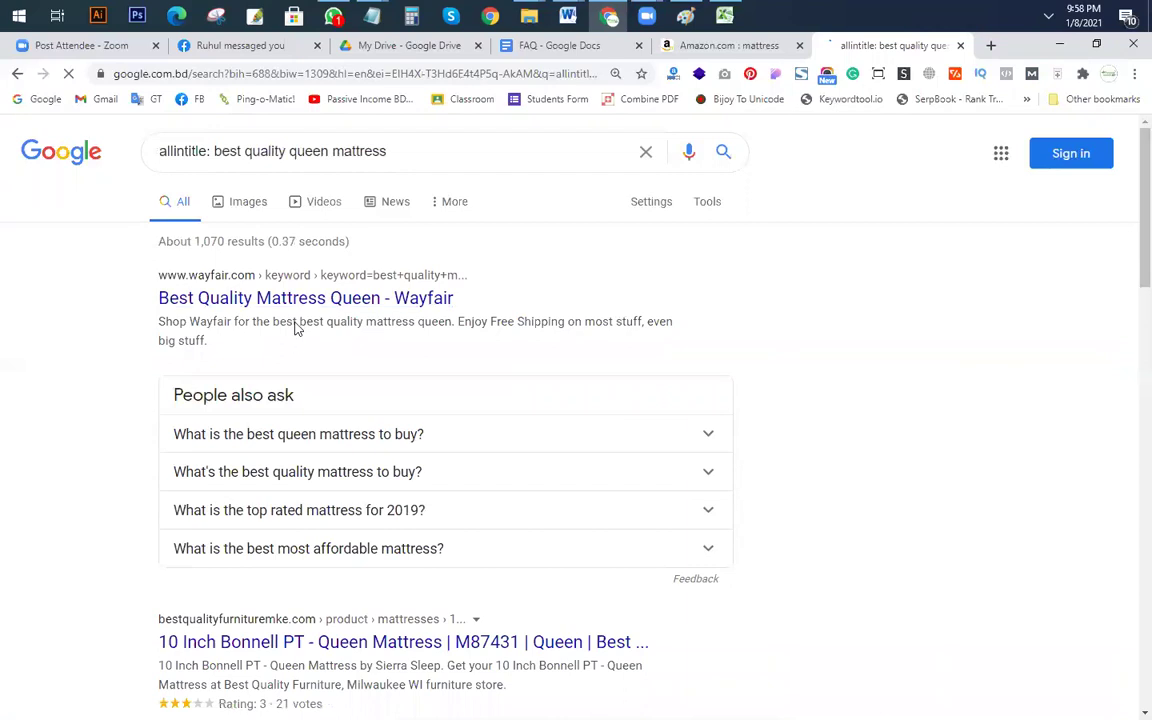
pyautogui.click(210, 141)
pyautogui.hotkey('shift', 'Home')
pyautogui.press('BackSpace')
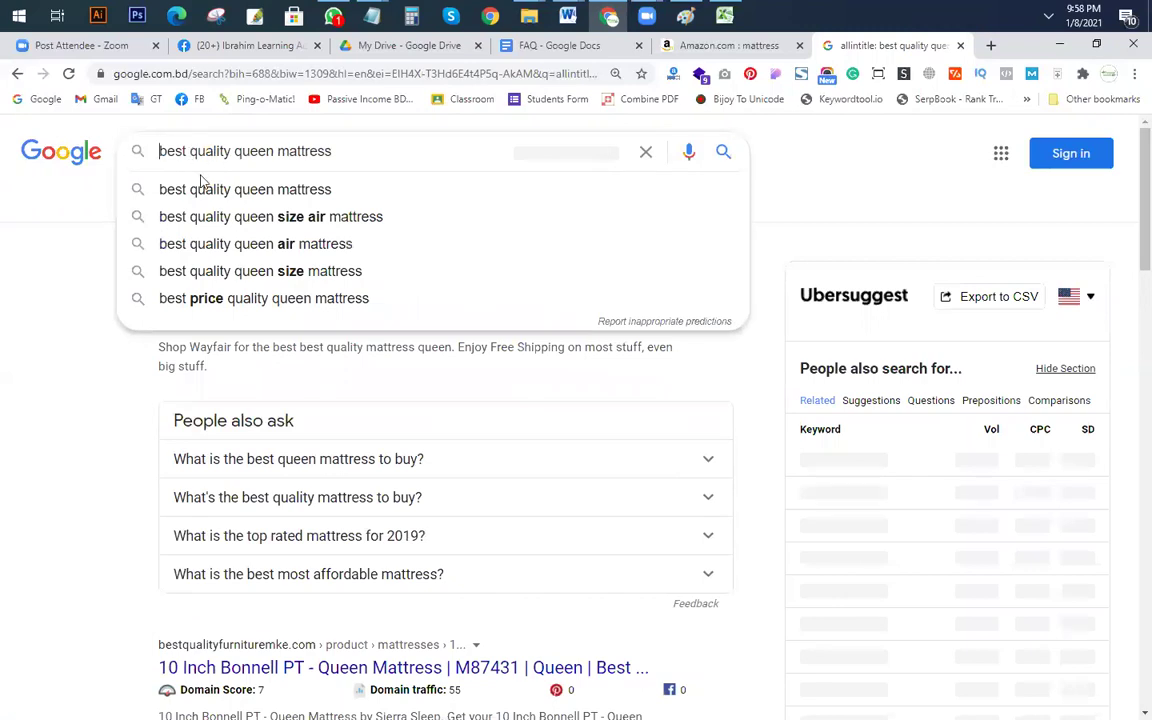
# Step: Search 'best price quality queen mattress', then trim back to 'best queen mattress'
pyautogui.moveTo(188, 150); pyautogui.dragTo(233, 155)
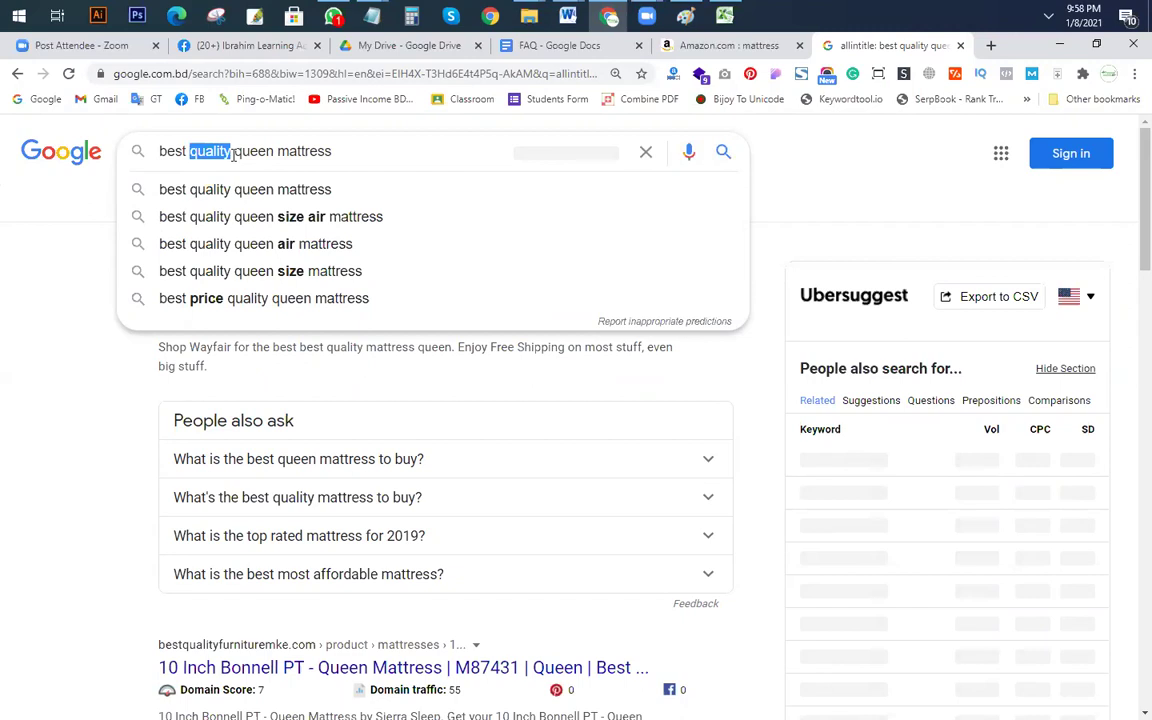
pyautogui.click(232, 298)
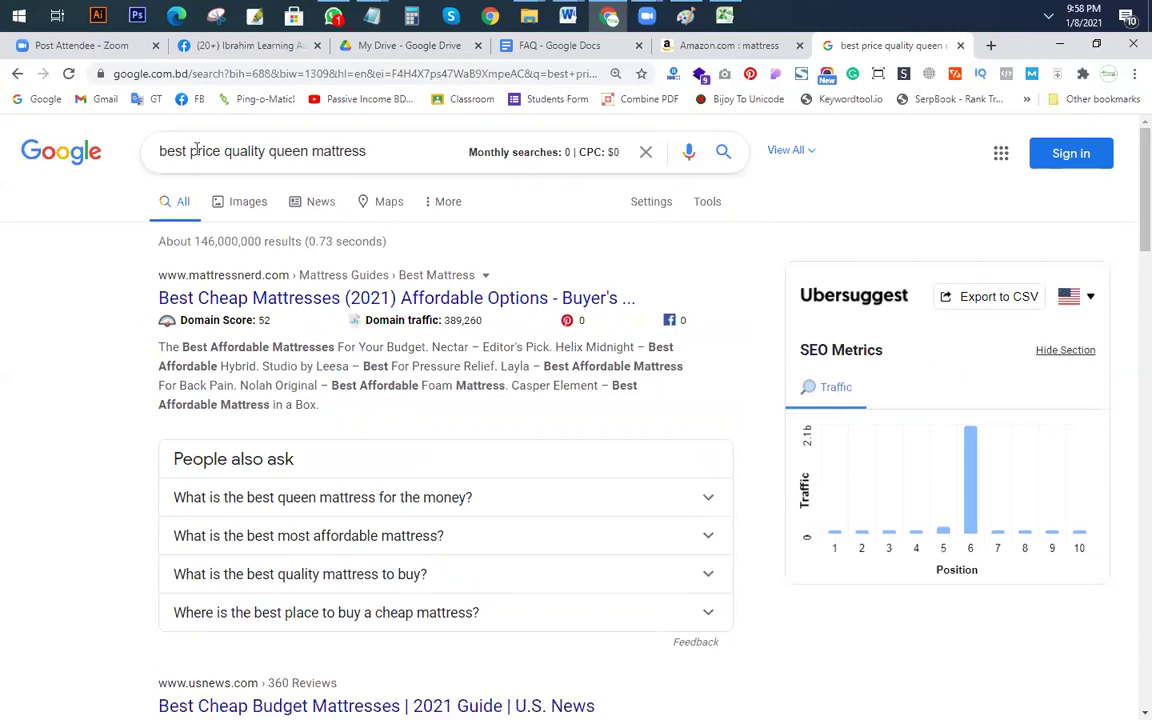
pyautogui.moveTo(190, 151); pyautogui.dragTo(233, 156)
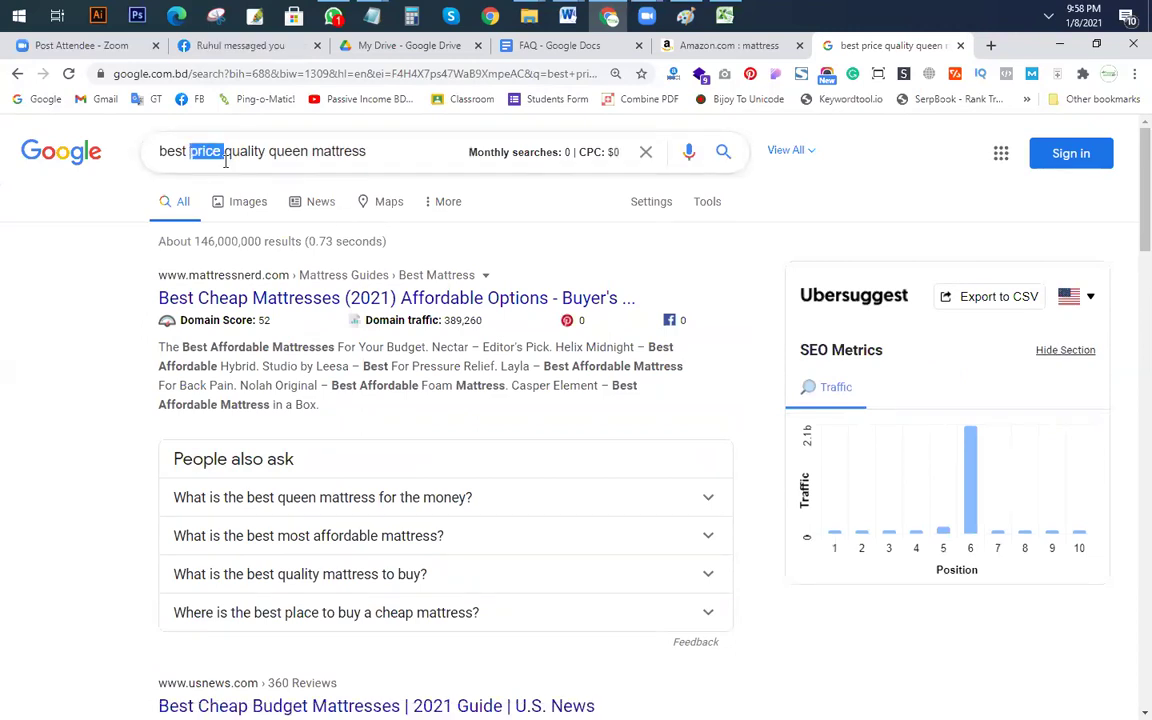
pyautogui.press('BackSpace')
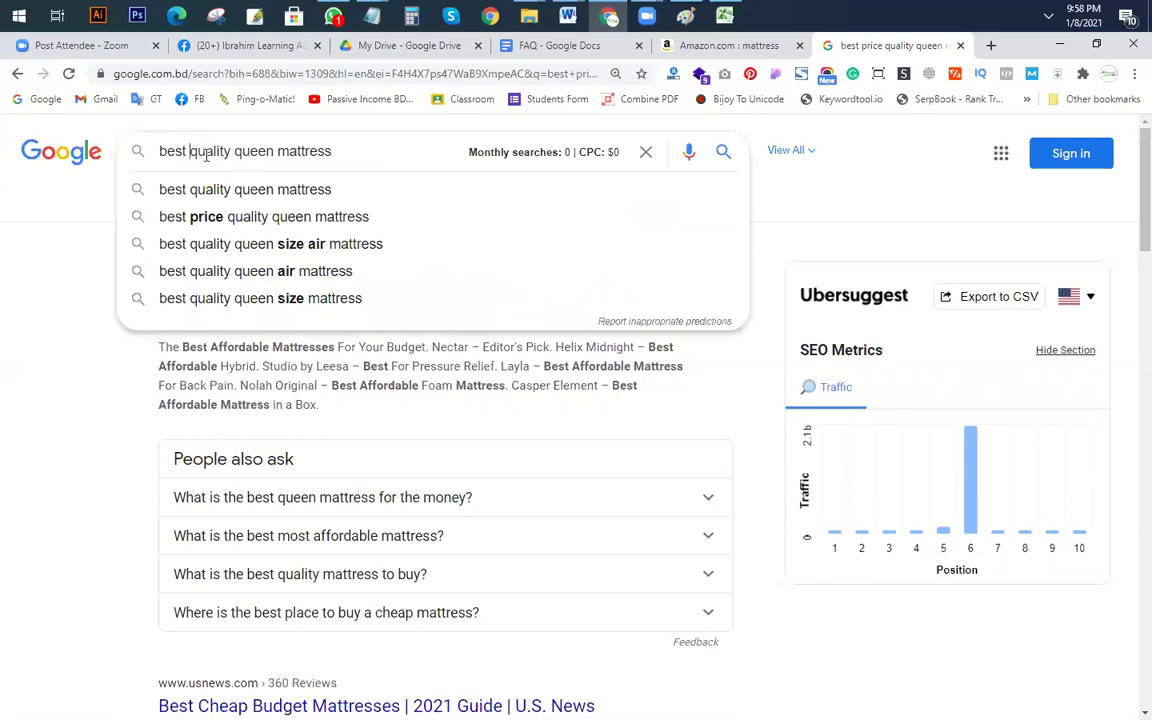
pyautogui.press('Delete')
pyautogui.press('Delete')
pyautogui.press('Delete')
pyautogui.press('Delete')
pyautogui.press('Delete')
pyautogui.press('Delete')
pyautogui.press('Delete')
pyautogui.press('Delete')
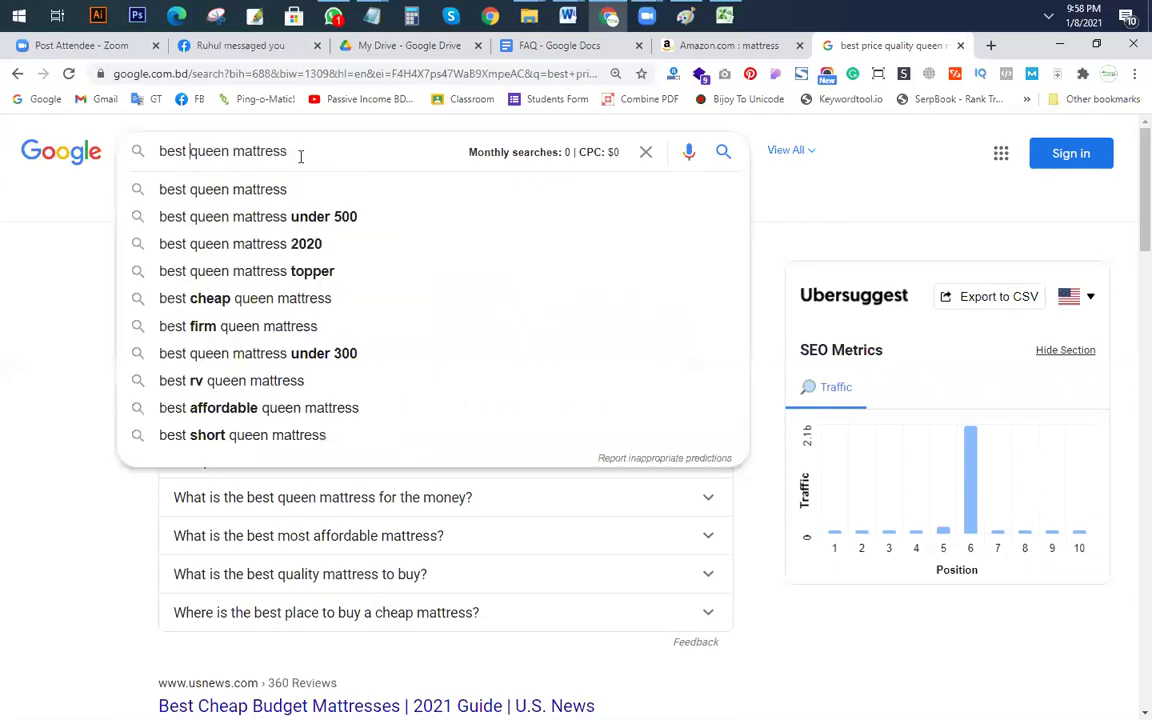
# Step: Search 'best queen air mattress reviews', then pick the 'best queen mattress topper' suggestion
pyautogui.press('End')
pyautogui.write('review')
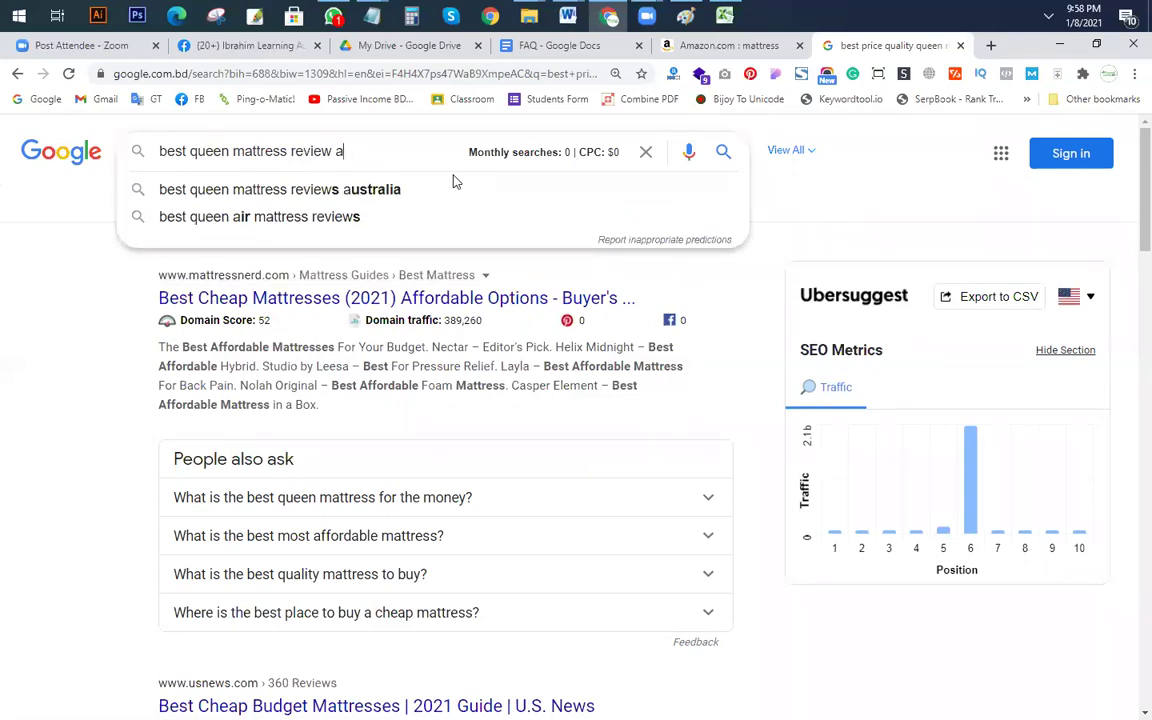
pyautogui.click(322, 218)
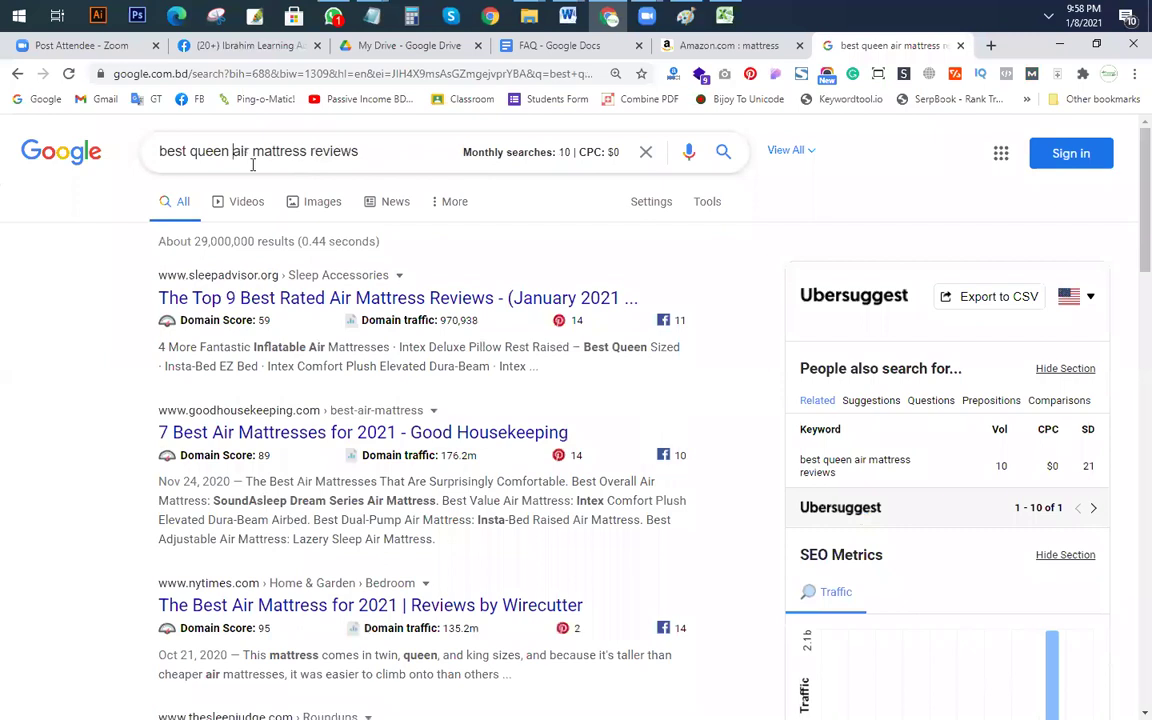
pyautogui.click(253, 165)
pyautogui.press('BackSpace')
pyautogui.press('BackSpace')
pyautogui.press('BackSpace')
pyautogui.press('BackSpace')
pyautogui.click(357, 151)
pyautogui.write('b')
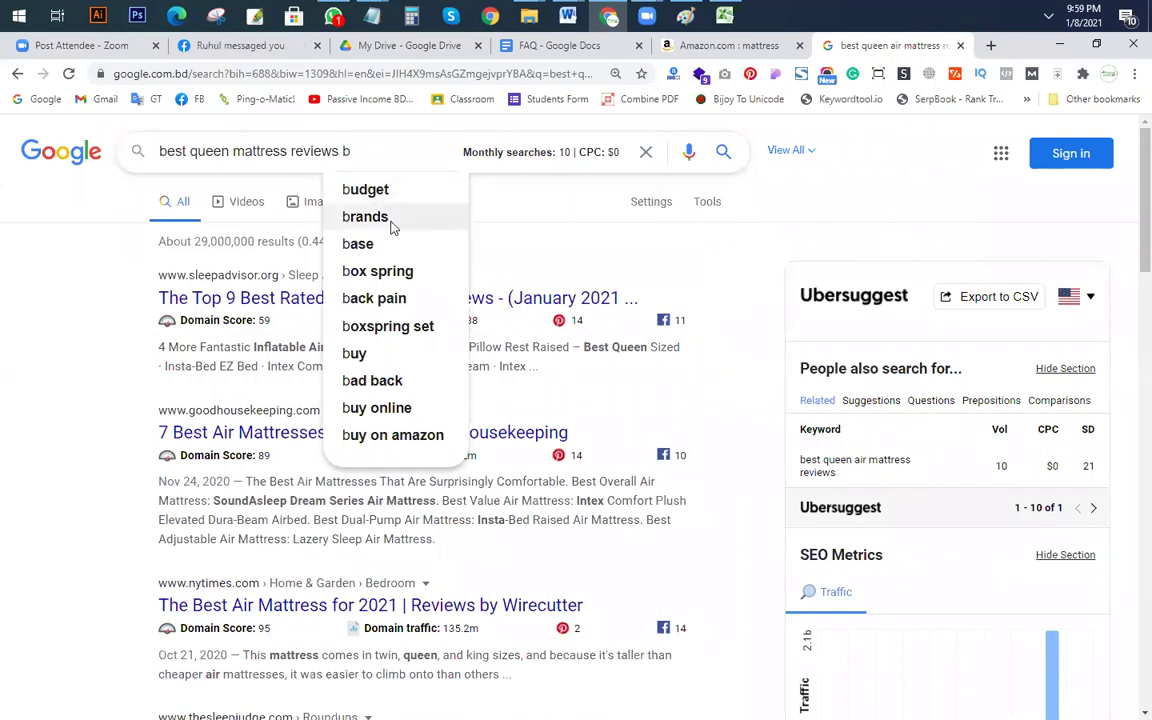
pyautogui.moveTo(291, 151); pyautogui.dragTo(380, 151)
pyautogui.press('BackSpace')
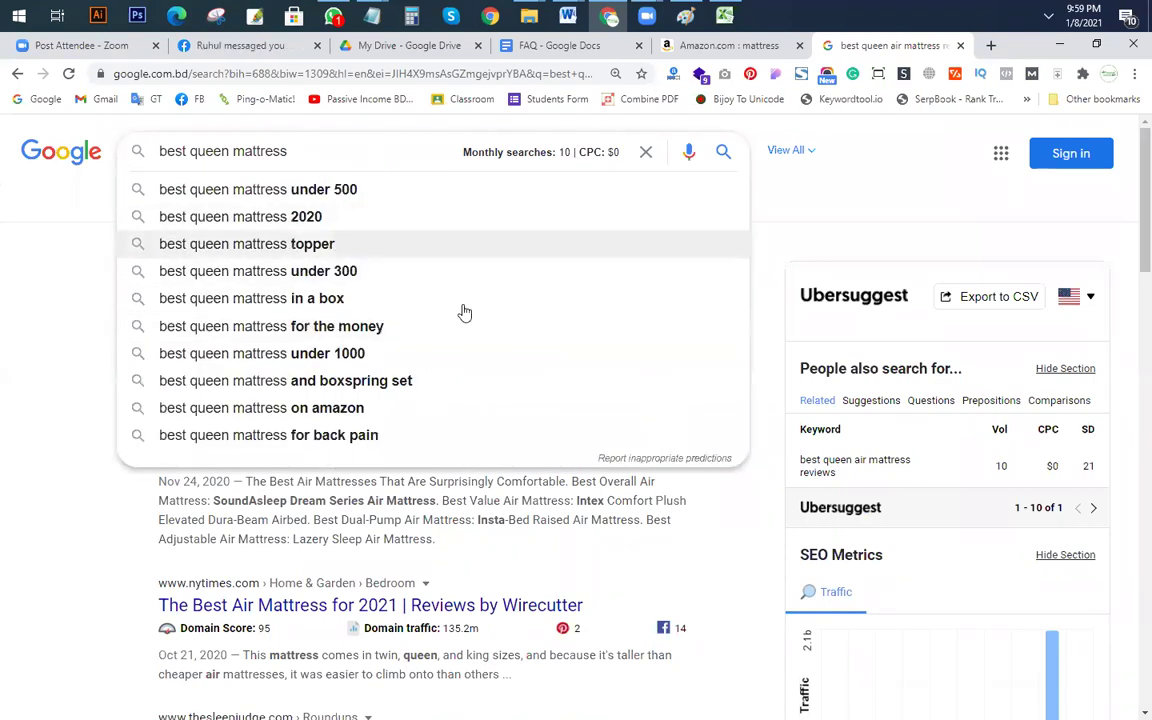
pyautogui.click(450, 243)
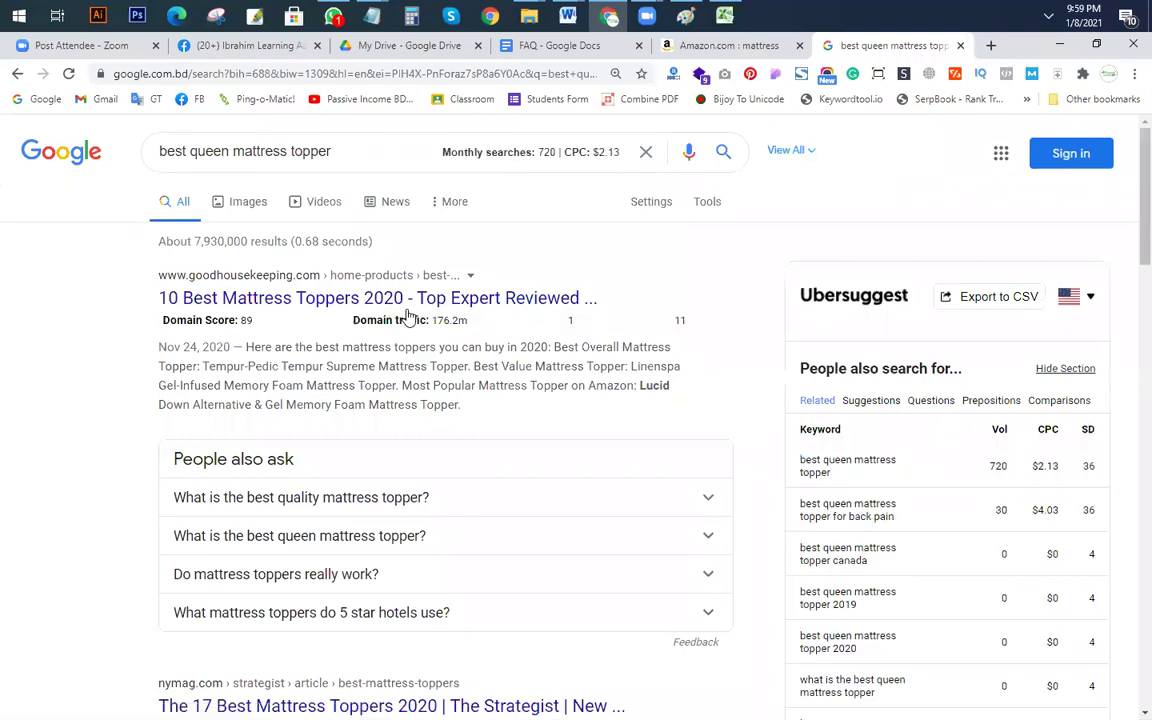
# Step: Check the allintitle: count for 'best queen mattress topper', then remove the prefix
pyautogui.click(161, 151)
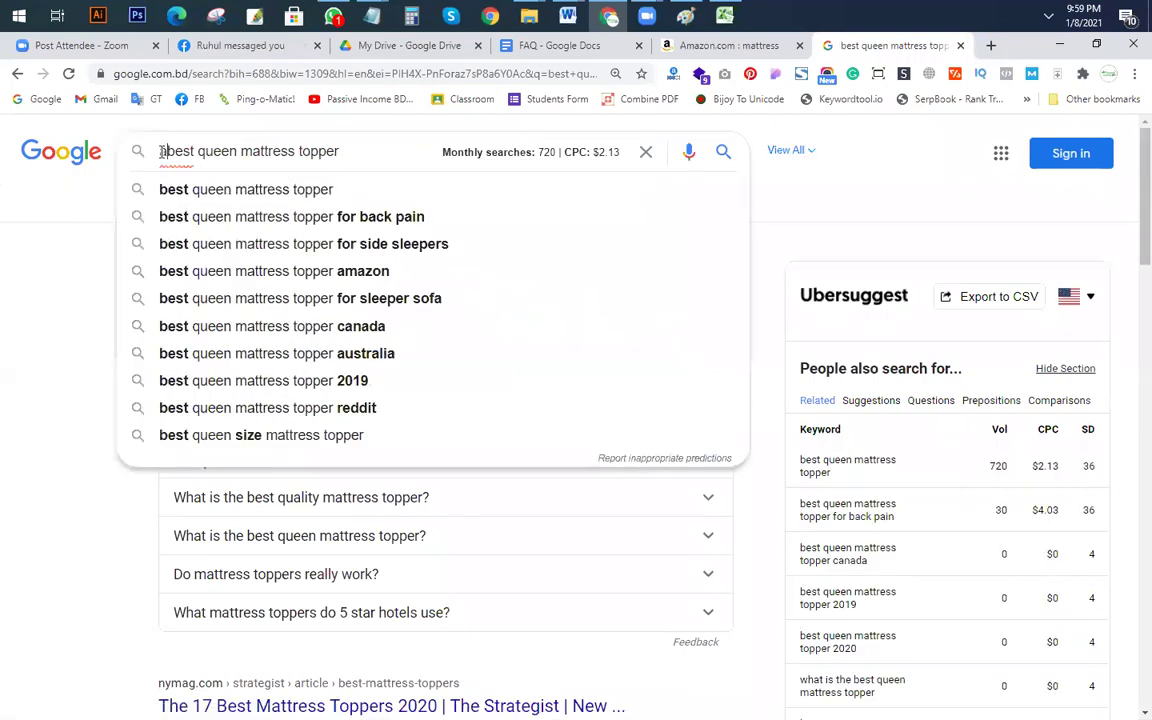
pyautogui.write('allintitle:')
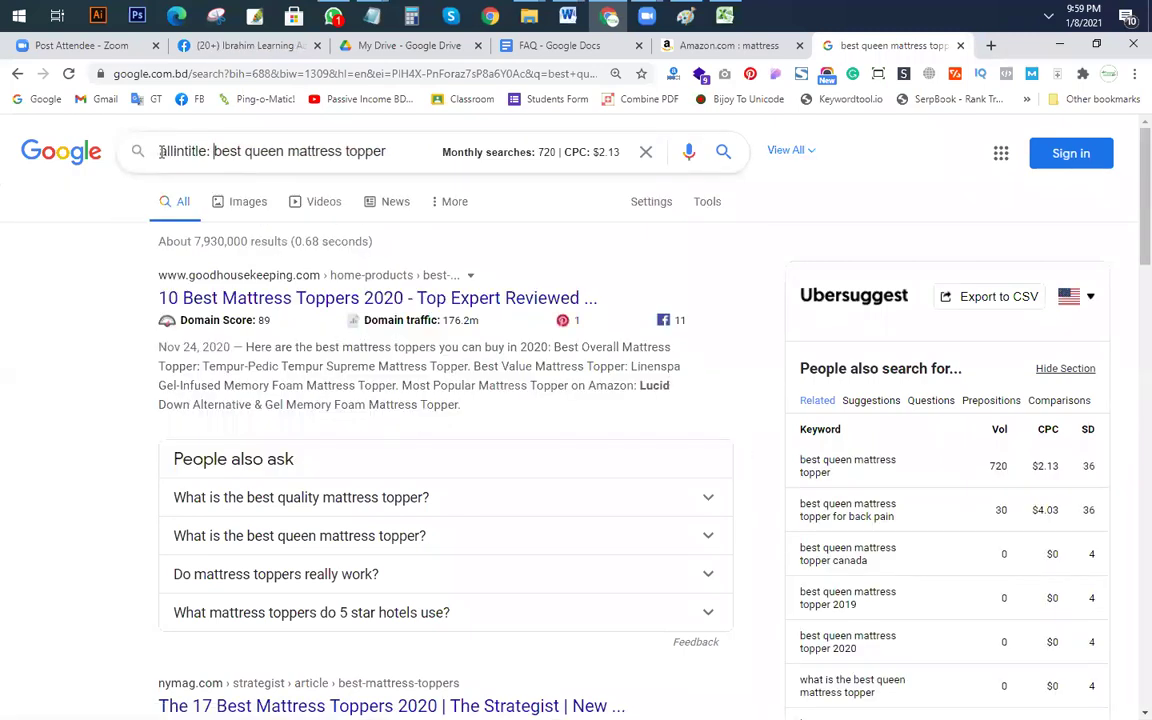
pyautogui.press('Return')
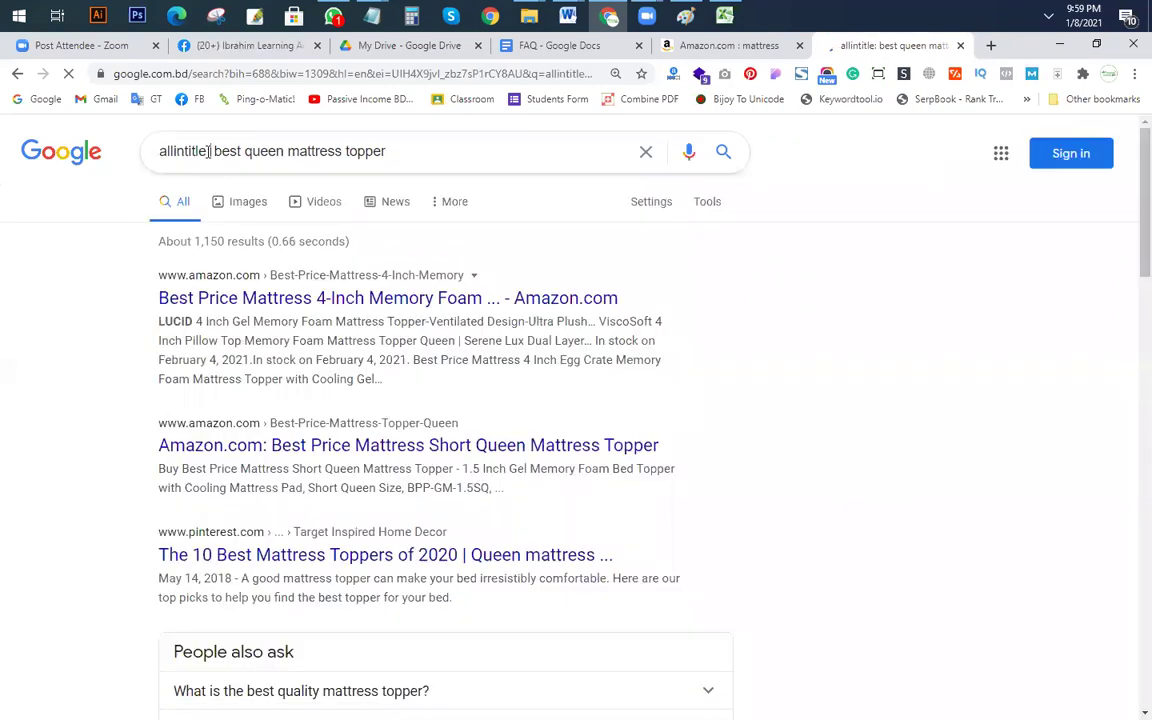
pyautogui.moveTo(141, 160); pyautogui.dragTo(212, 158)
pyautogui.press('BackSpace')
pyautogui.press('Delete')
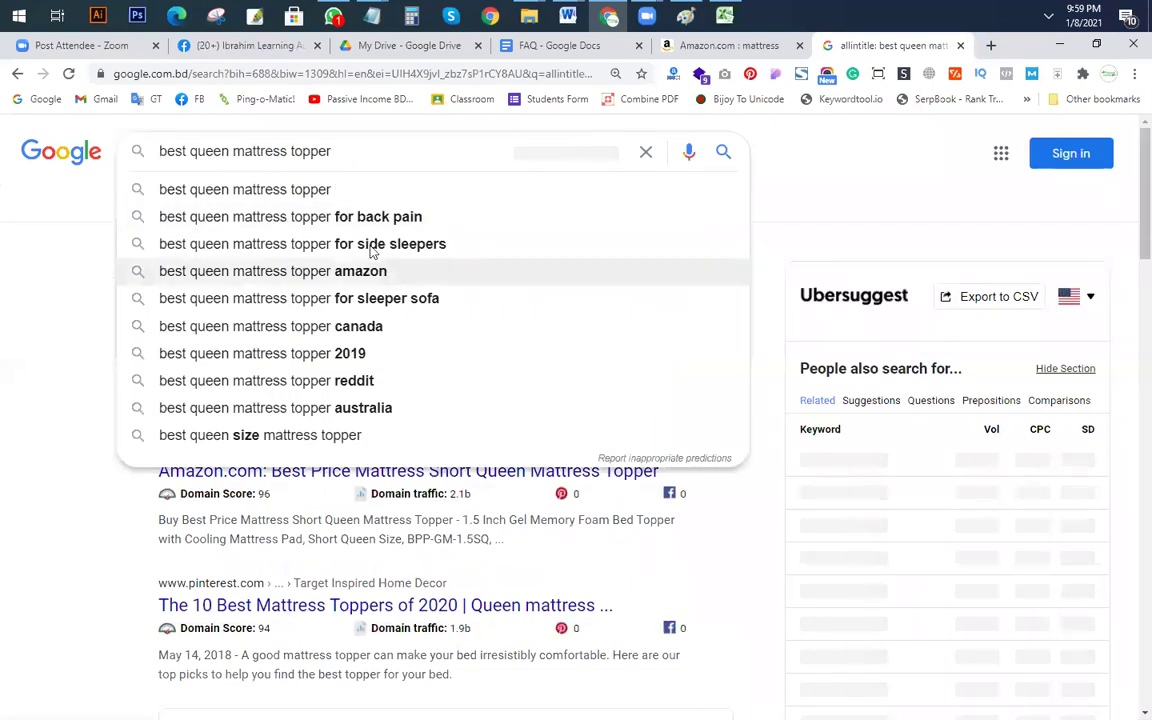
# Step: Get allintitle results (about 9) for 'best queen mattress topper for back pain' and select the keyword
pyautogui.click(352, 216)
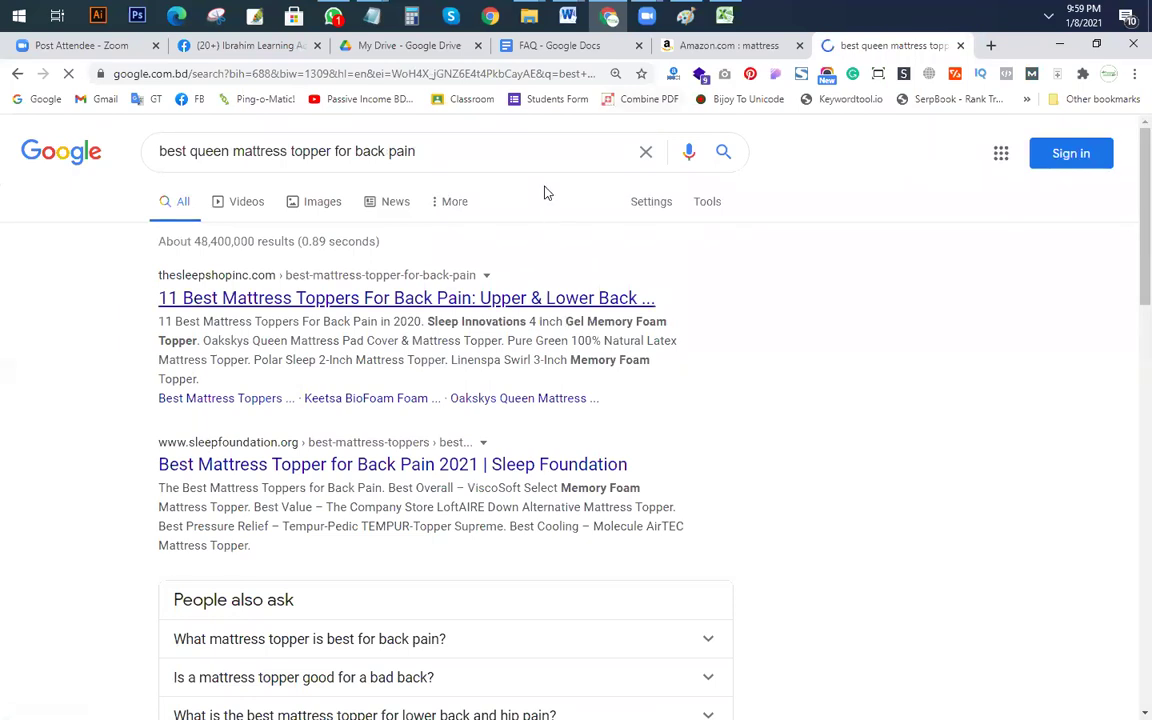
pyautogui.click(163, 151)
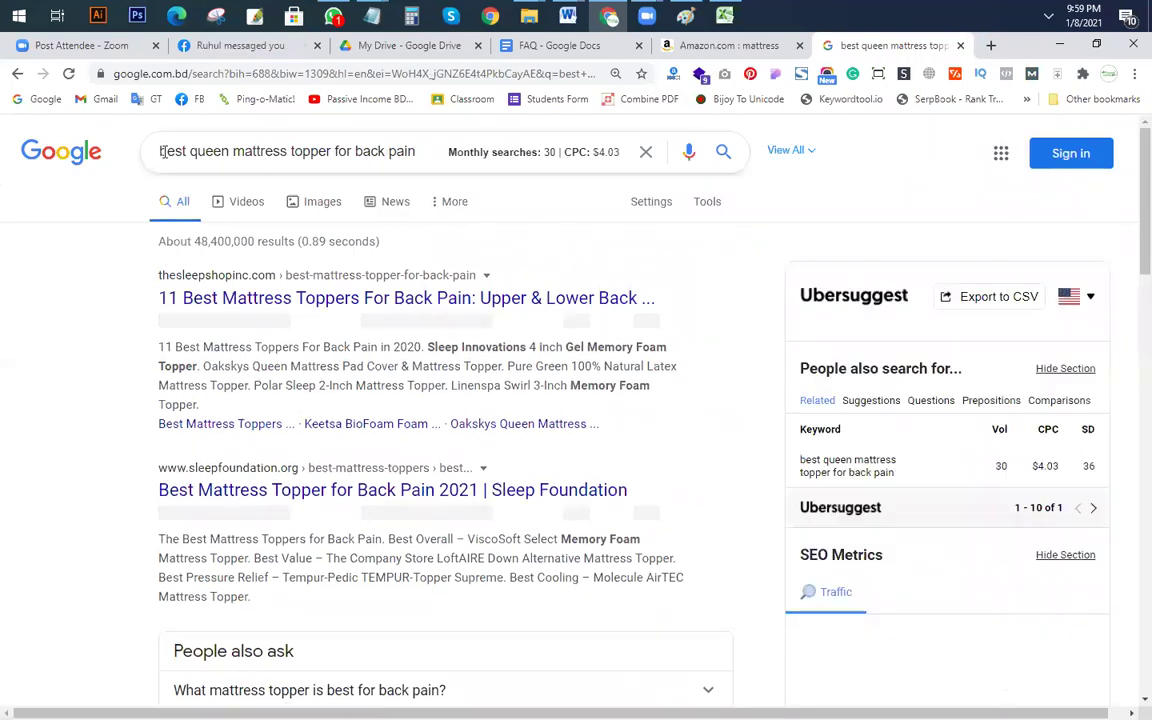
pyautogui.write('allintitle')
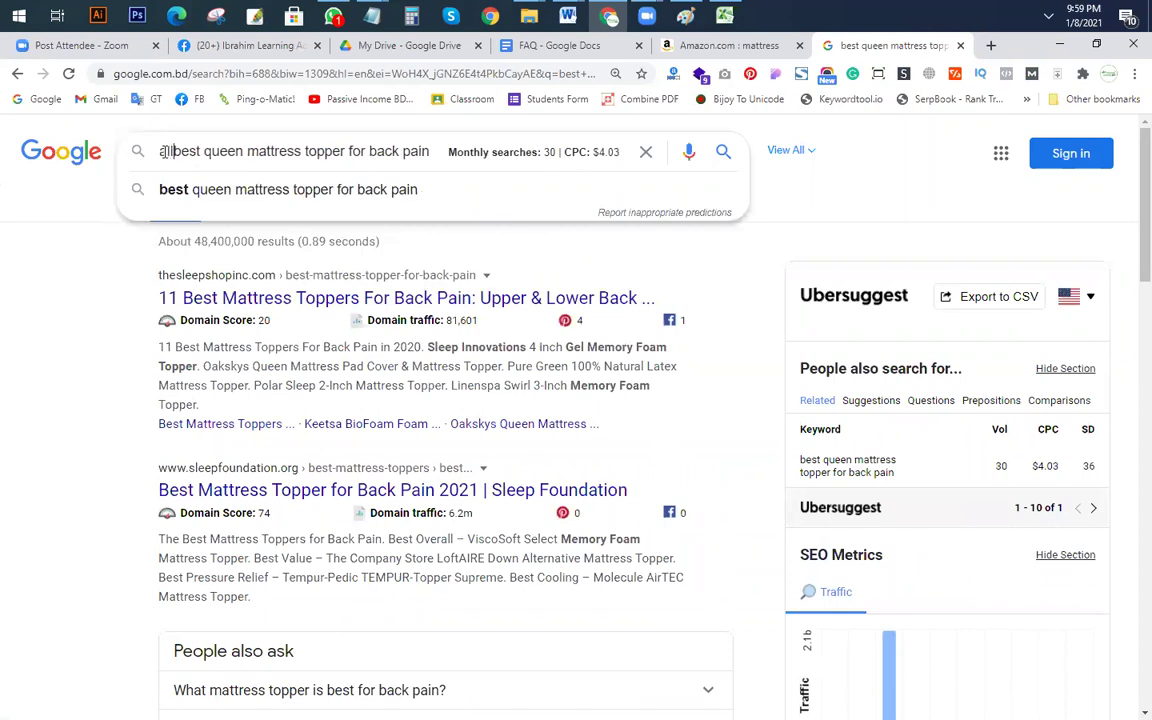
pyautogui.write(':')
pyautogui.press('Return')
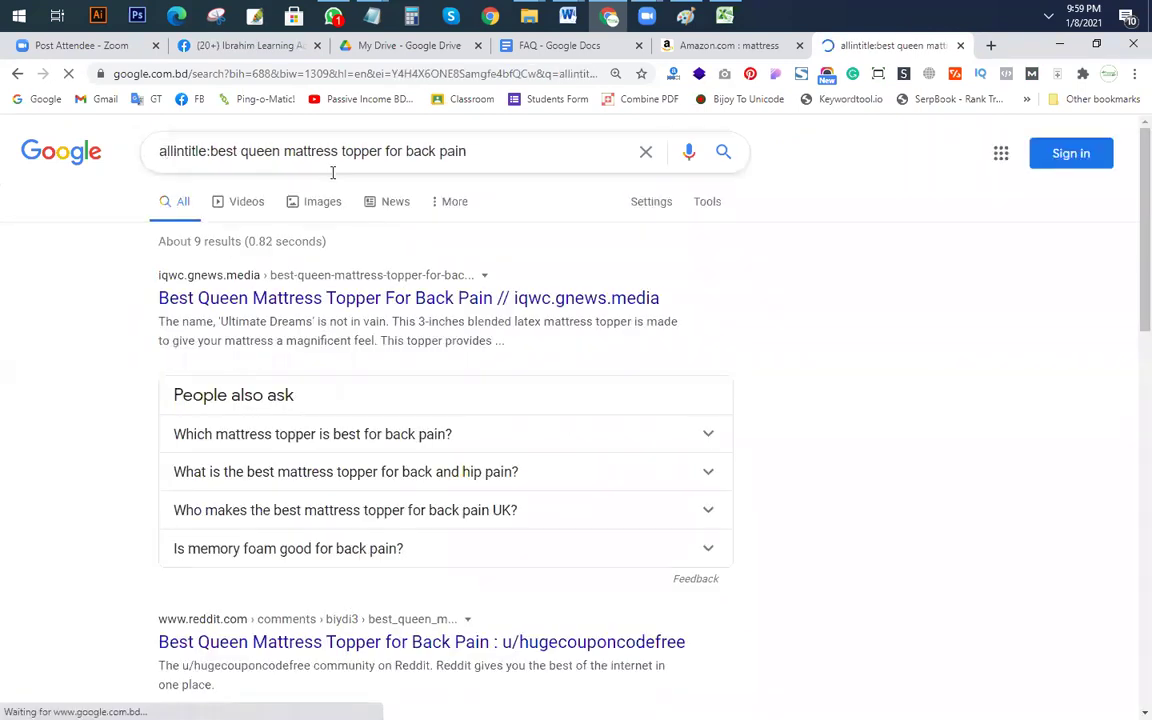
pyautogui.moveTo(210, 151); pyautogui.dragTo(551, 163)
pyautogui.hotkey('ctrl', 'c')
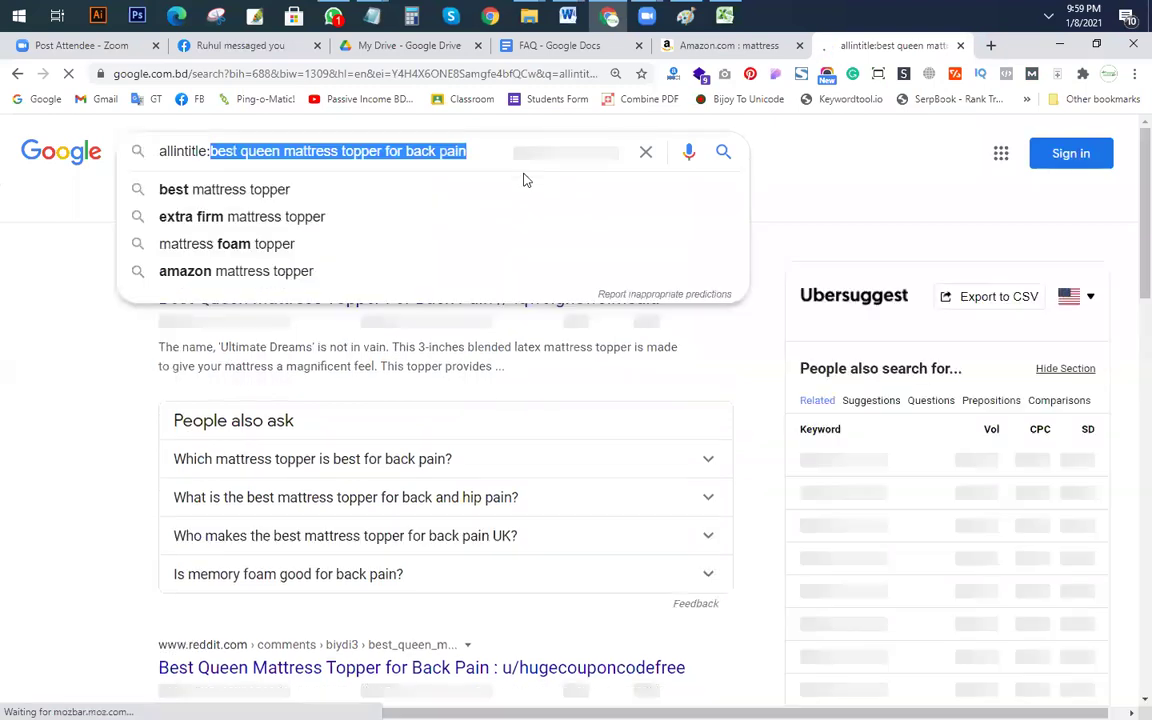
pyautogui.hotkey('alt', 'Tab')
# Step: Enter 'best queen mattress topper for back pain' in F21 with SV 30 and allintitle 9
pyautogui.click(532, 537)
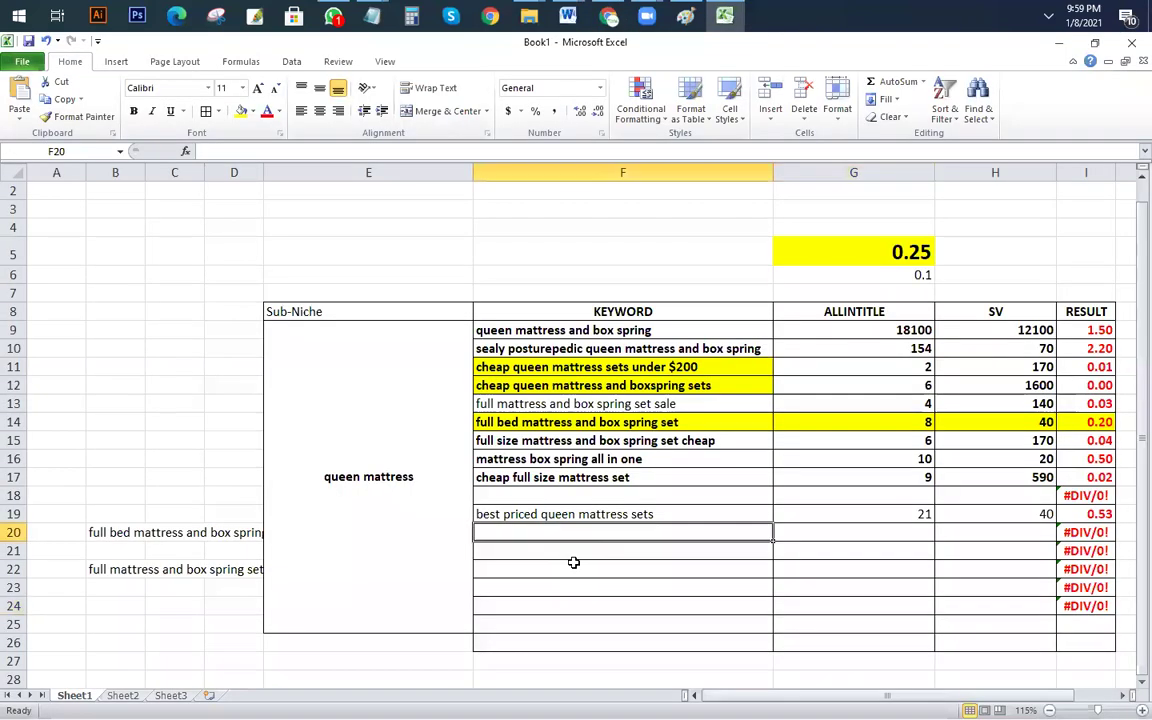
pyautogui.click(586, 553)
pyautogui.hotkey('ctrl', 'v')
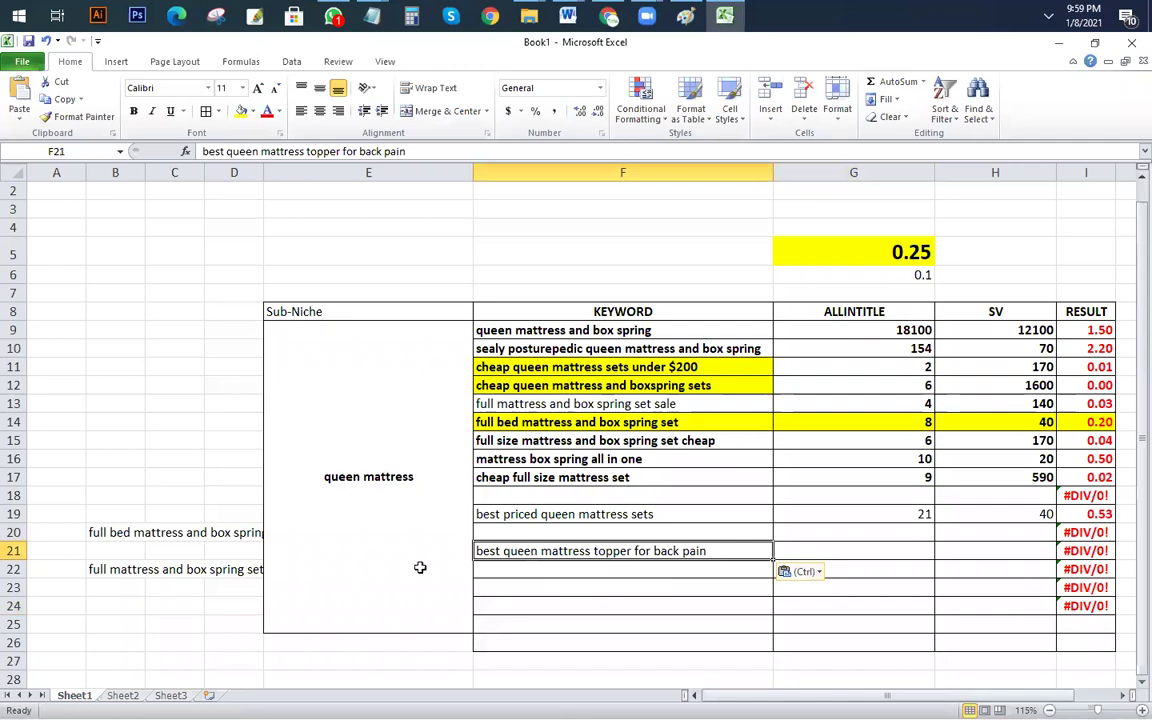
pyautogui.click(419, 568)
pyautogui.click(1007, 554)
pyautogui.write('30')
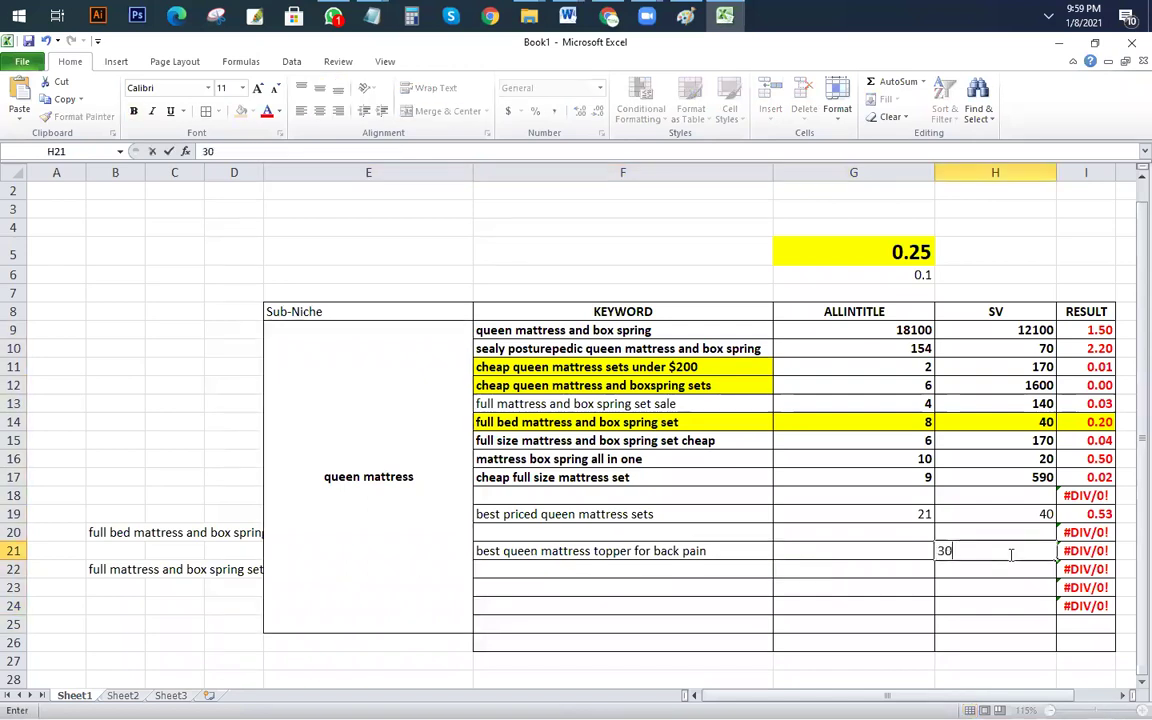
pyautogui.press('Left')
pyautogui.write('9')
pyautogui.click(973, 619)
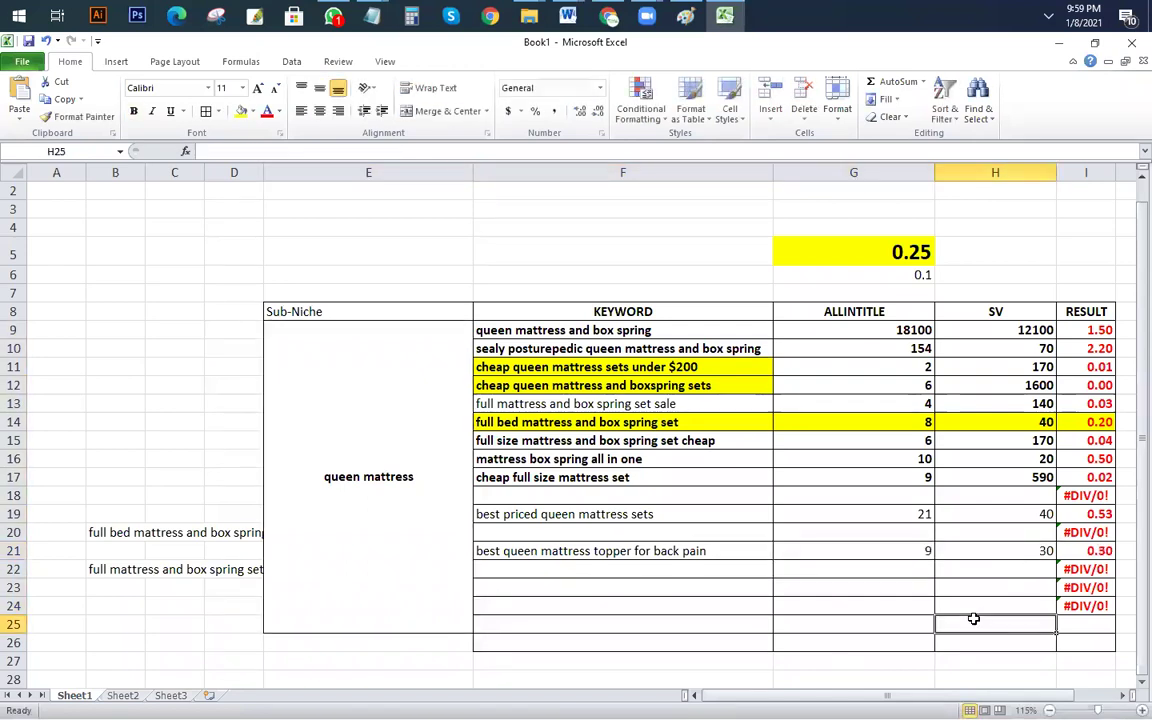
pyautogui.click(1098, 553)
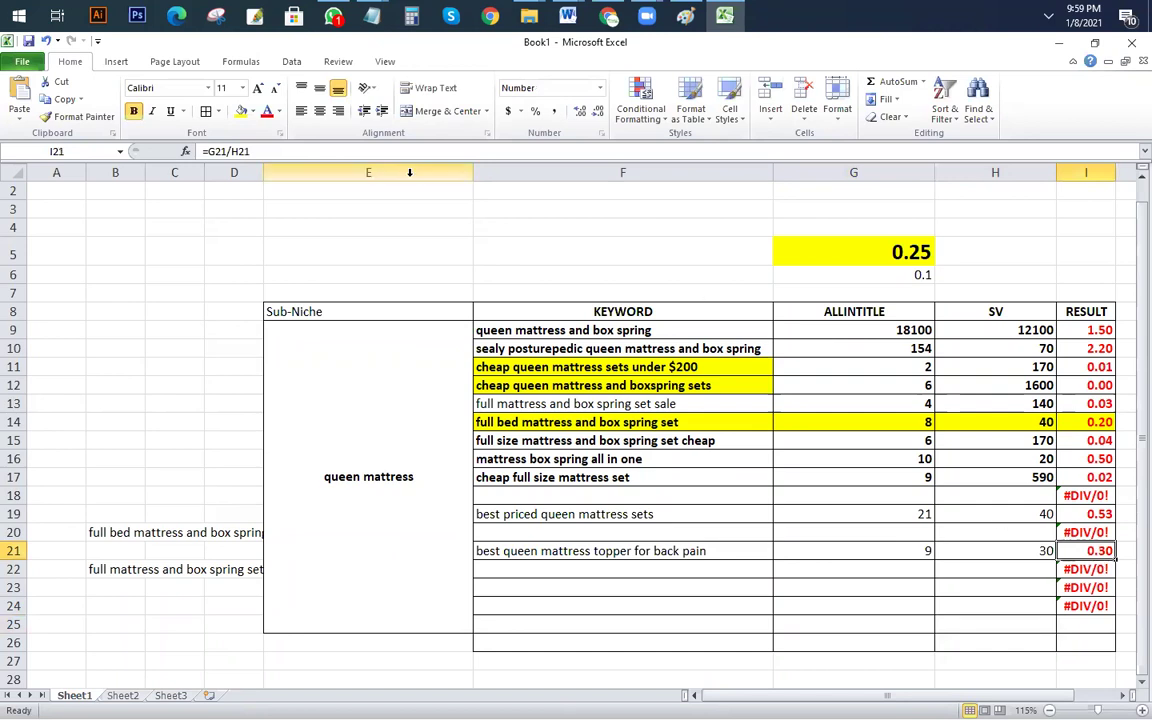
pyautogui.scroll(-2, 792, 363)
# Step: Highlight F21 yellow and copy the keyword for the browser
pyautogui.click(735, 429)
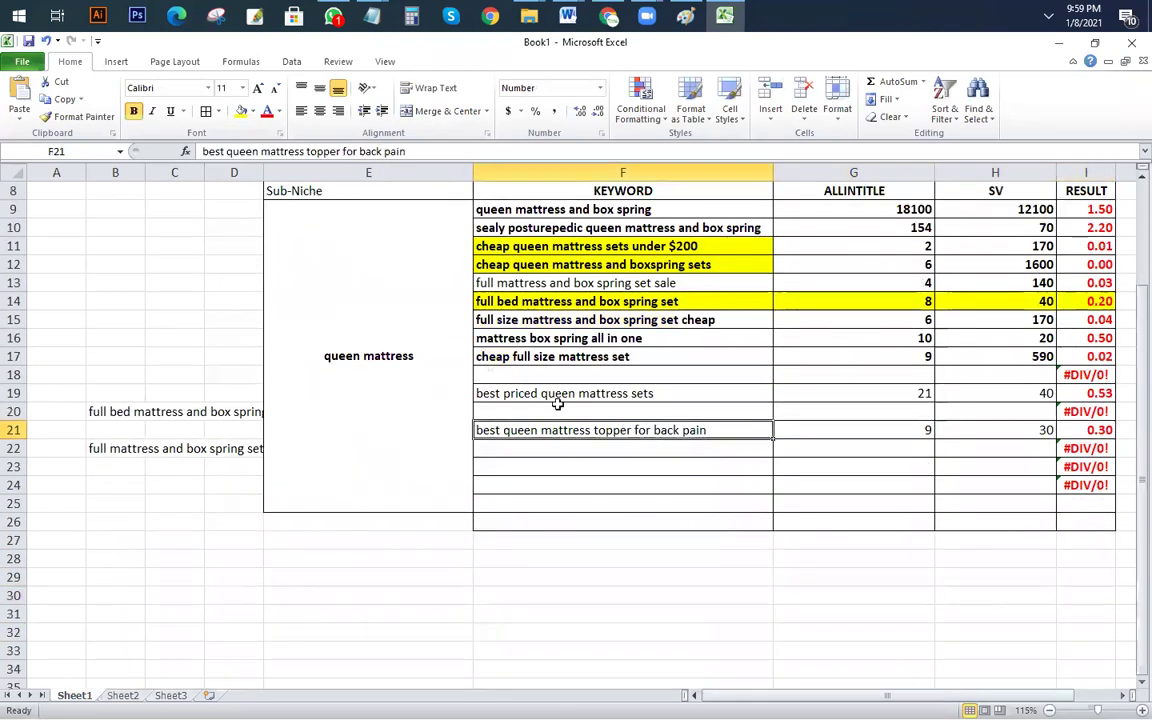
pyautogui.click(240, 111)
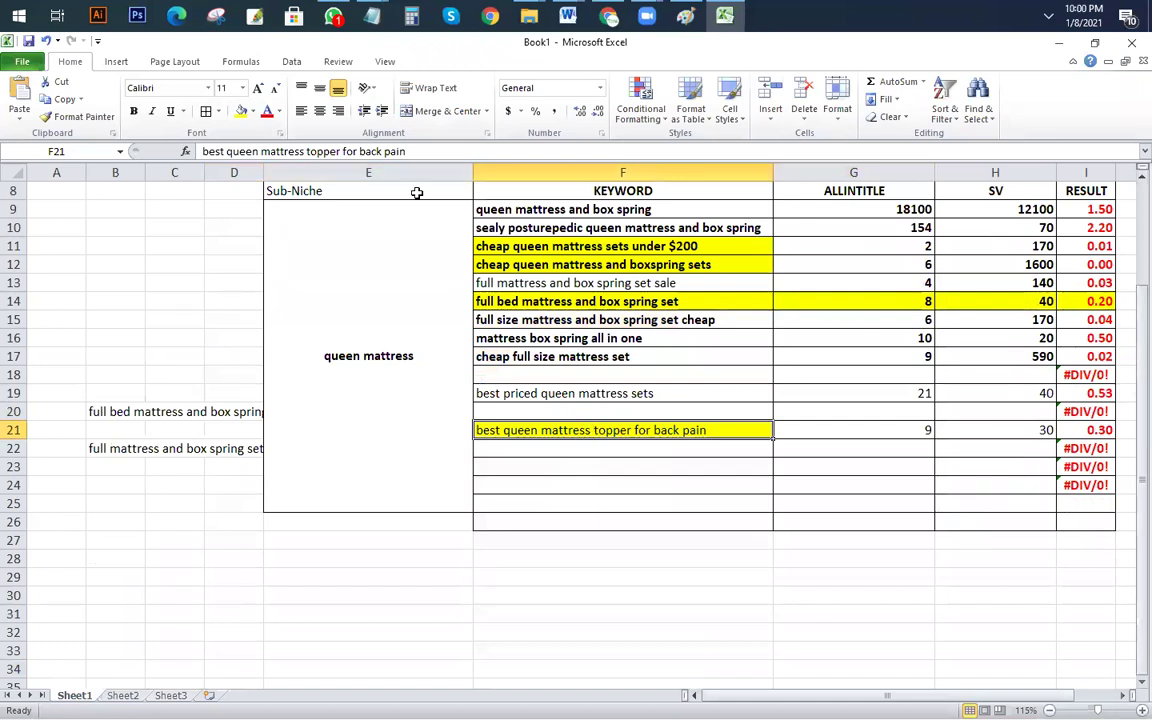
pyautogui.moveTo(405, 151); pyautogui.dragTo(65, 152)
pyautogui.hotkey('ctrl', 'c')
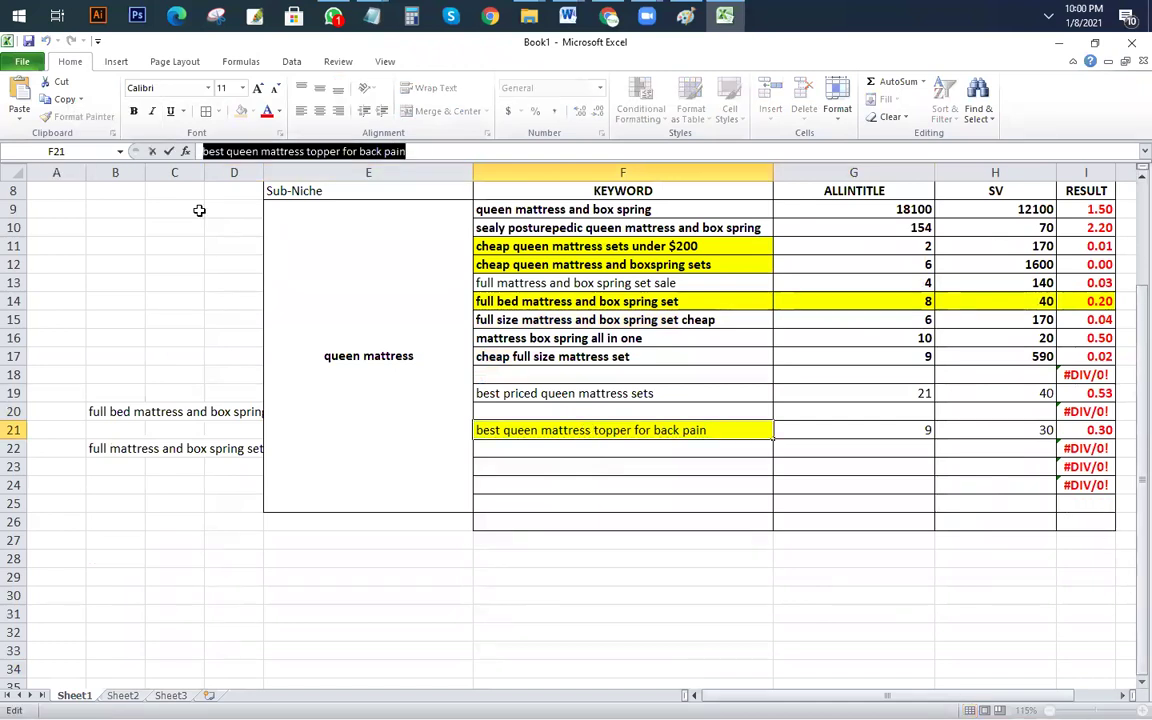
pyautogui.hotkey('alt', 'Tab')
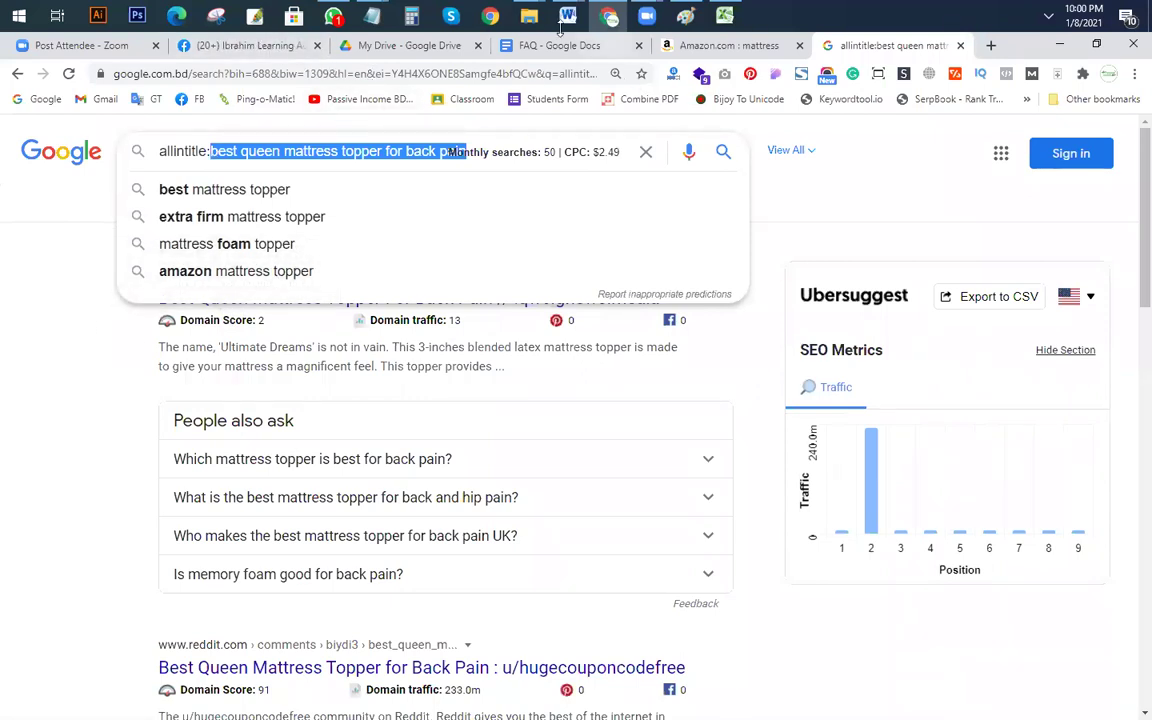
# Step: In the Notepad plan, paste the keyword over the review lines and delete the equals-sign marker
pyautogui.moveTo(370, 38)
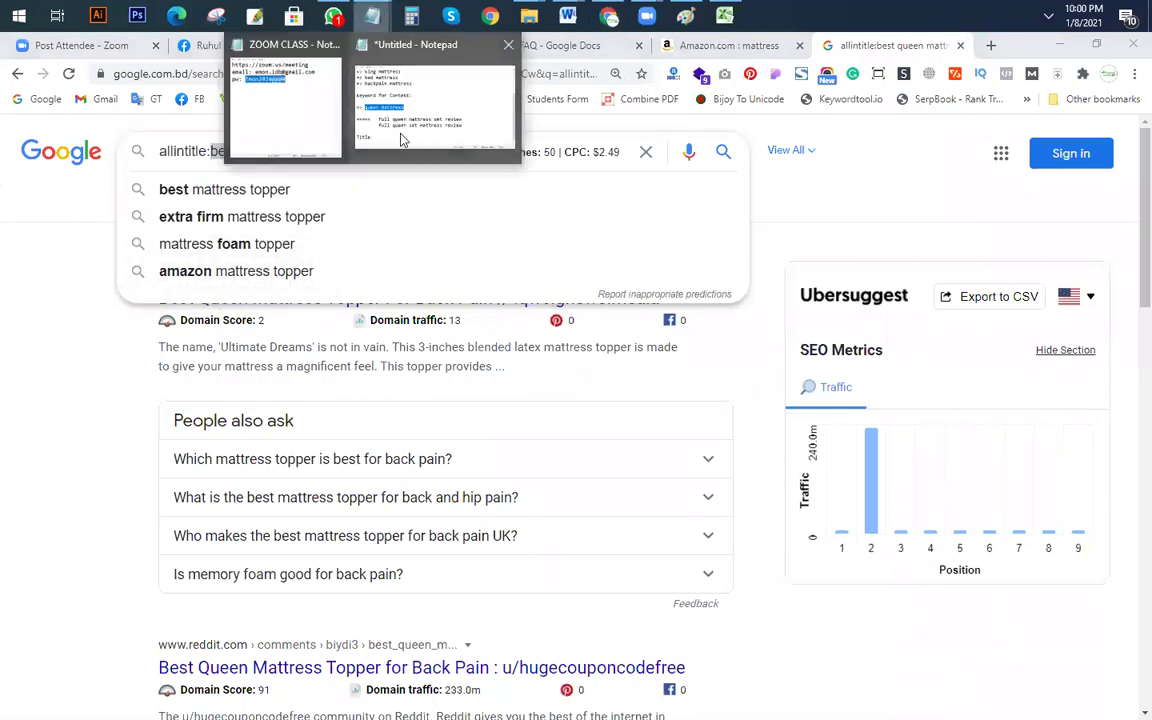
pyautogui.click(399, 134)
pyautogui.scroll(-1, 528, 500)
pyautogui.moveTo(704, 478); pyautogui.dragTo(211, 450)
pyautogui.hotkey('ctrl', 'v')
pyautogui.moveTo(297, 485); pyautogui.dragTo(474, 480)
pyautogui.moveTo(354, 414); pyautogui.dragTo(128, 414)
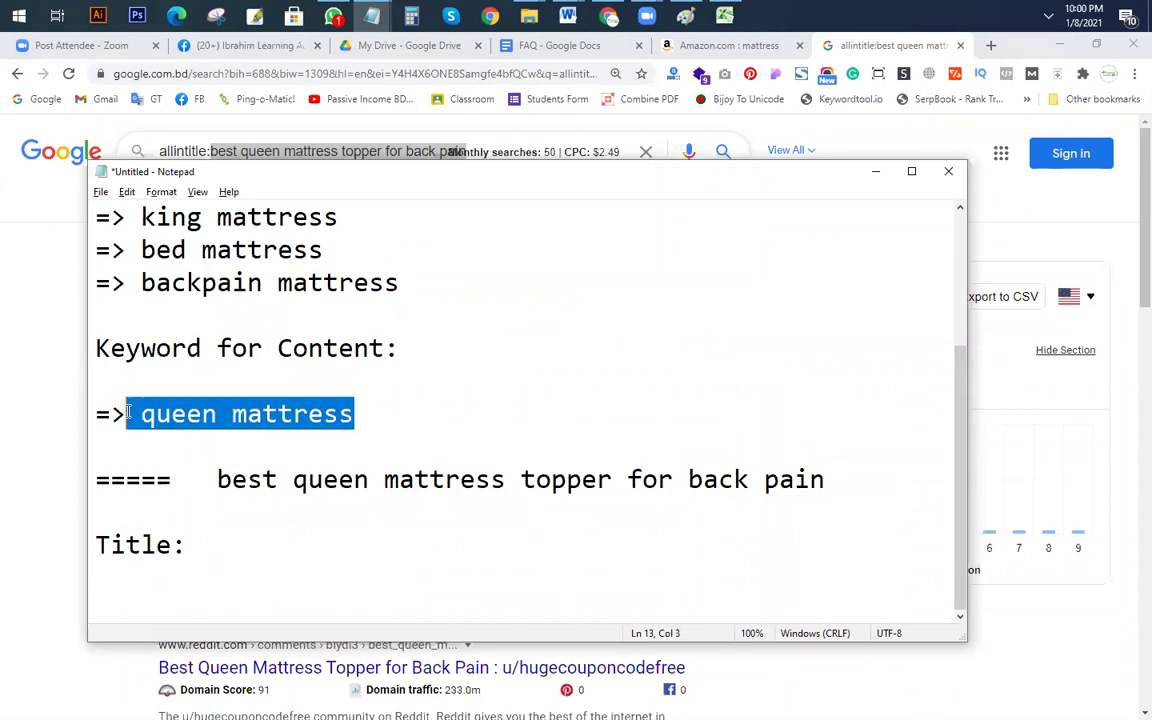
pyautogui.moveTo(216, 481); pyautogui.dragTo(8, 483)
pyautogui.press('BackSpace')
# Step: Label the entry 'Post 1:' with the keyword on its own line, then copy that line
pyautogui.write('artile')
pyautogui.press('BackSpace')
pyautogui.press('BackSpace')
pyautogui.press('BackSpace')
pyautogui.press('BackSpace')
pyautogui.press('BackSpace')
pyautogui.press('BackSpace')
pyautogui.write('Post 1:')
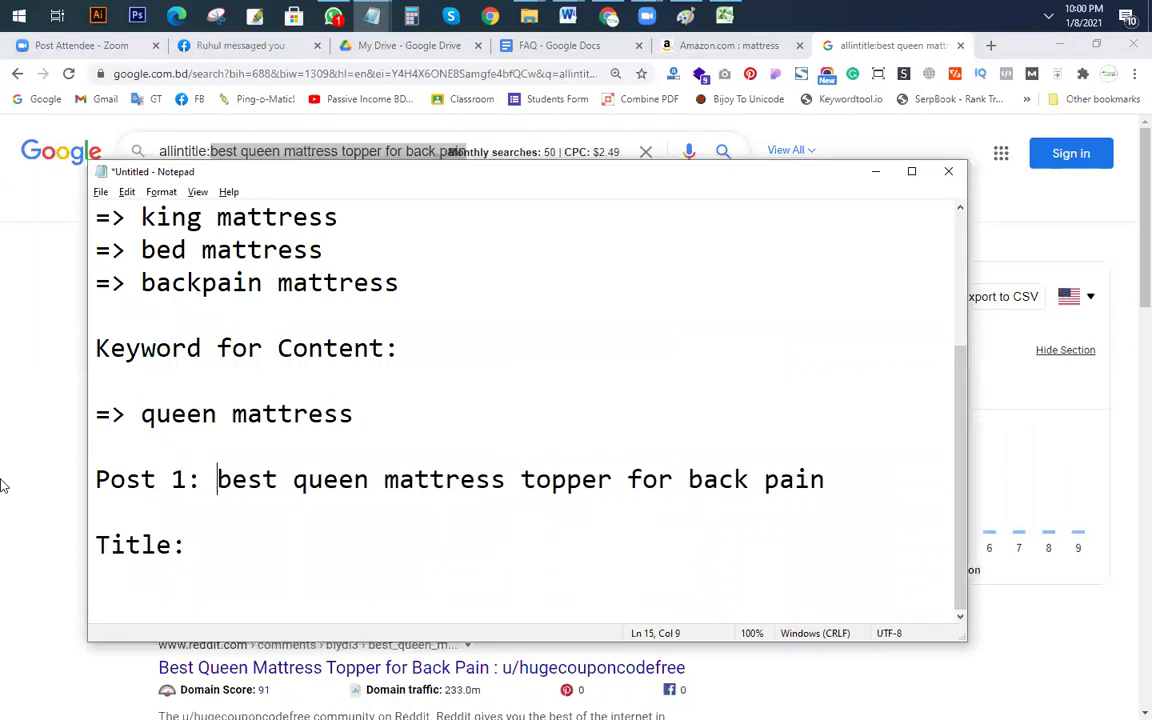
pyautogui.press('Return')
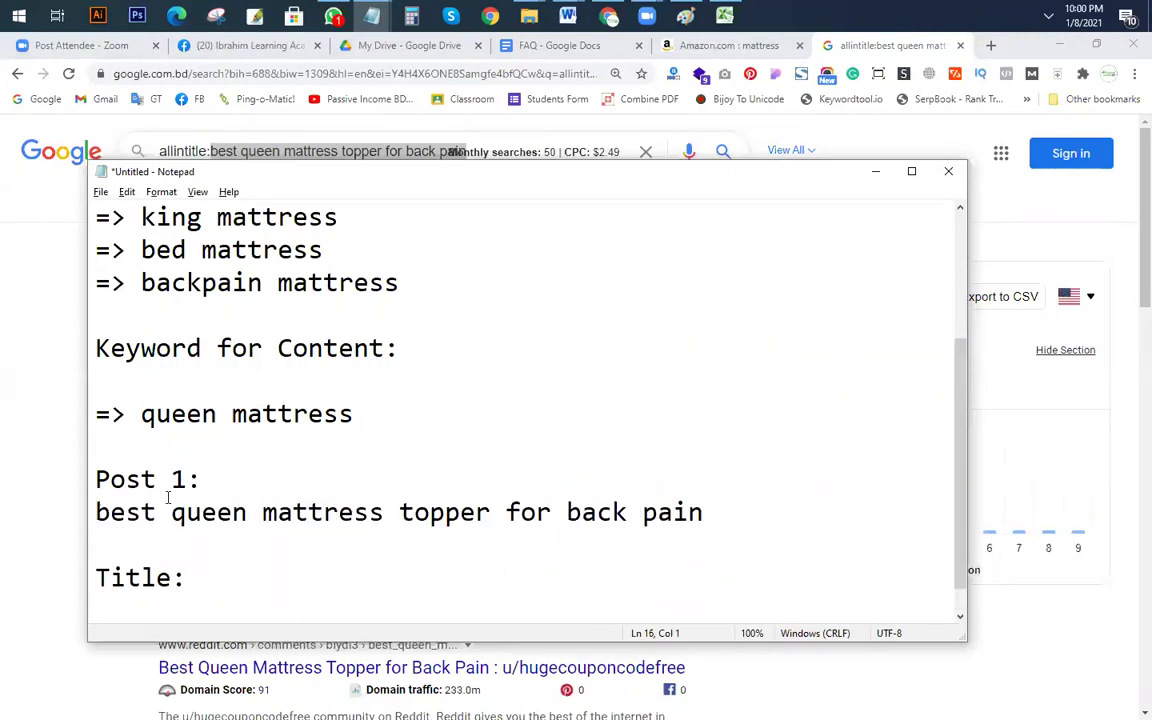
pyautogui.press('Return')
pyautogui.scroll(-1, 170, 492)
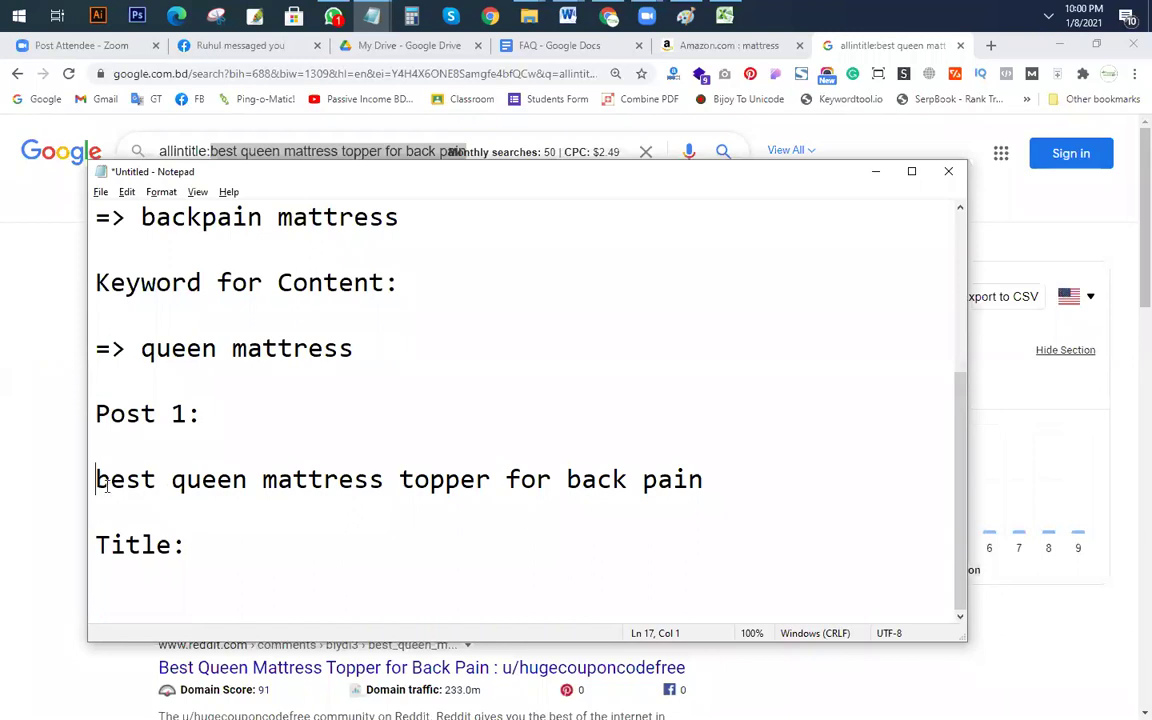
pyautogui.hotkey('shift', 'End')
pyautogui.click(764, 478)
pyautogui.moveTo(725, 481); pyautogui.dragTo(89, 479)
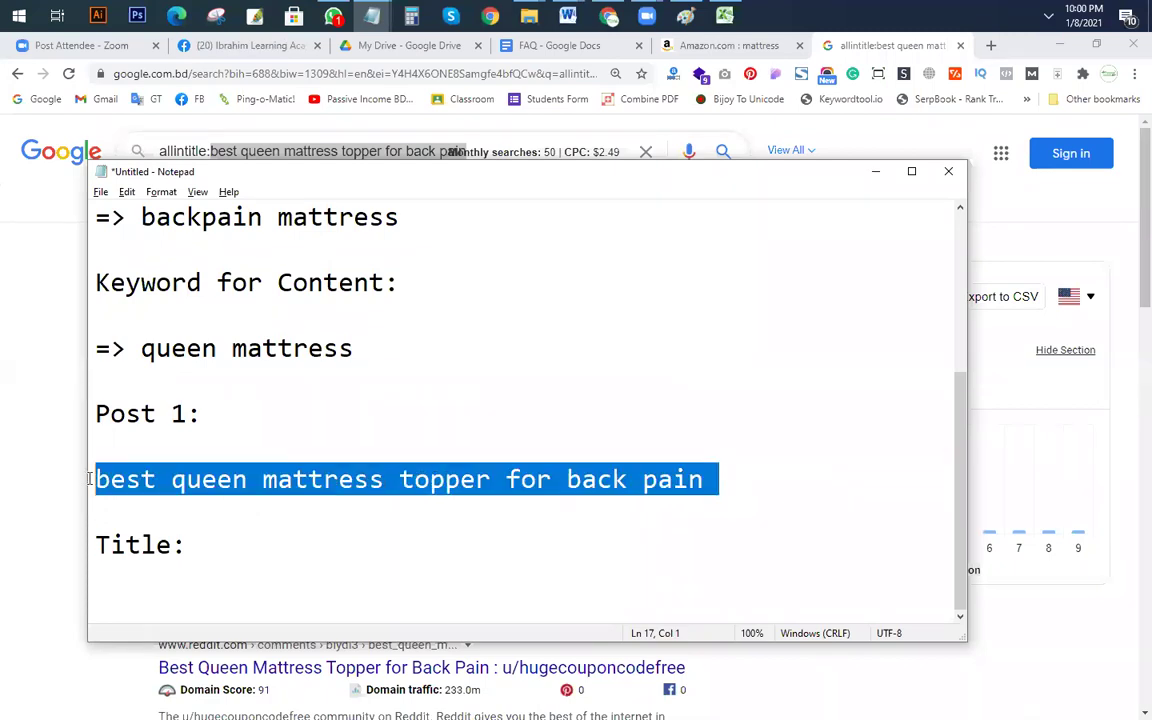
pyautogui.moveTo(465, 151); pyautogui.dragTo(3, 152)
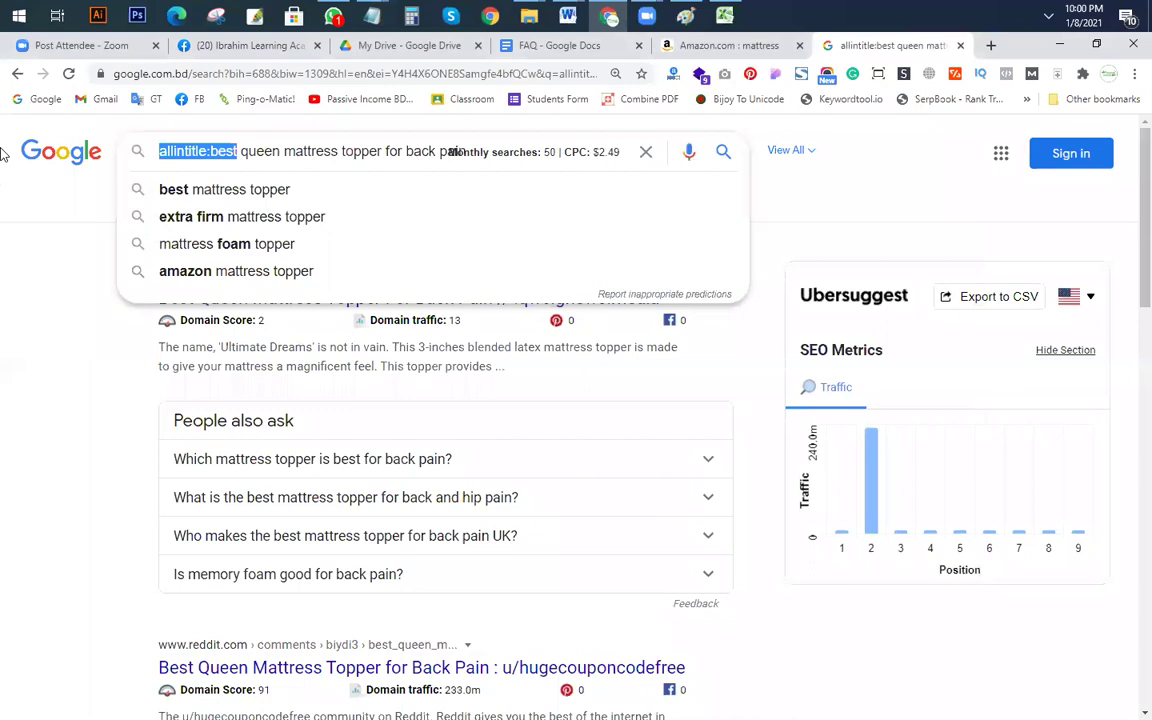
# Step: Rerun 'best queen mattress topper for back pain' without allintitle:, then return to Notepad
pyautogui.moveTo(212, 151); pyautogui.dragTo(3, 173)
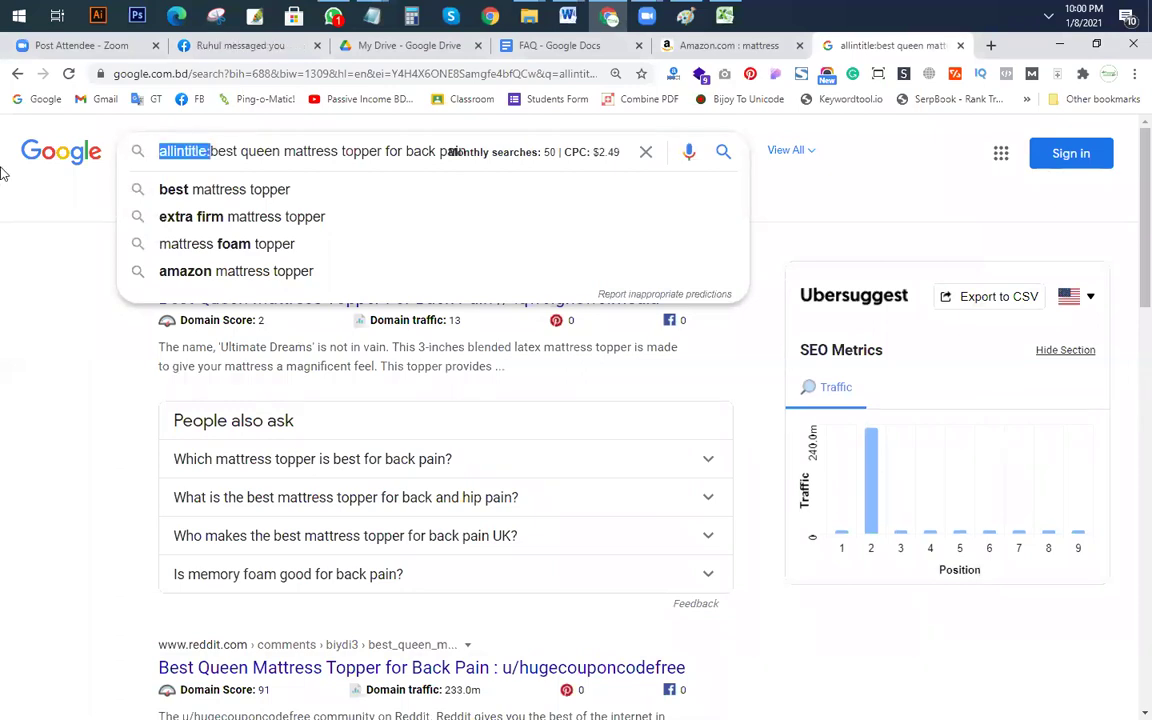
pyautogui.press('BackSpace')
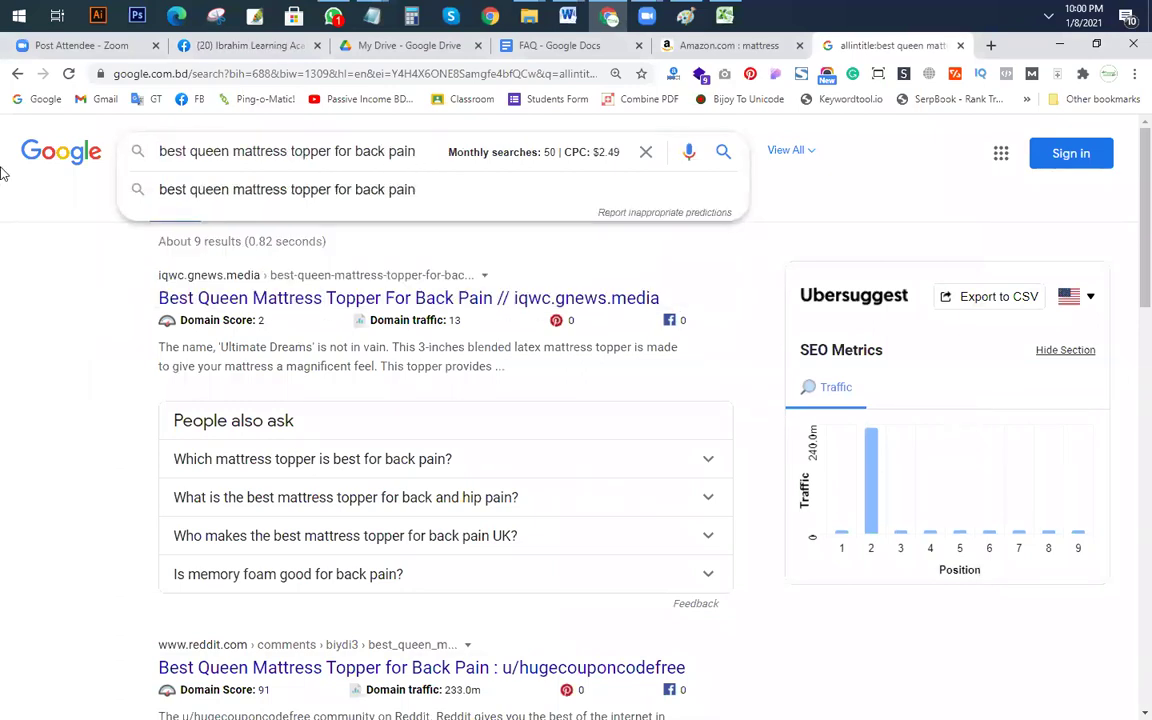
pyautogui.press('Return')
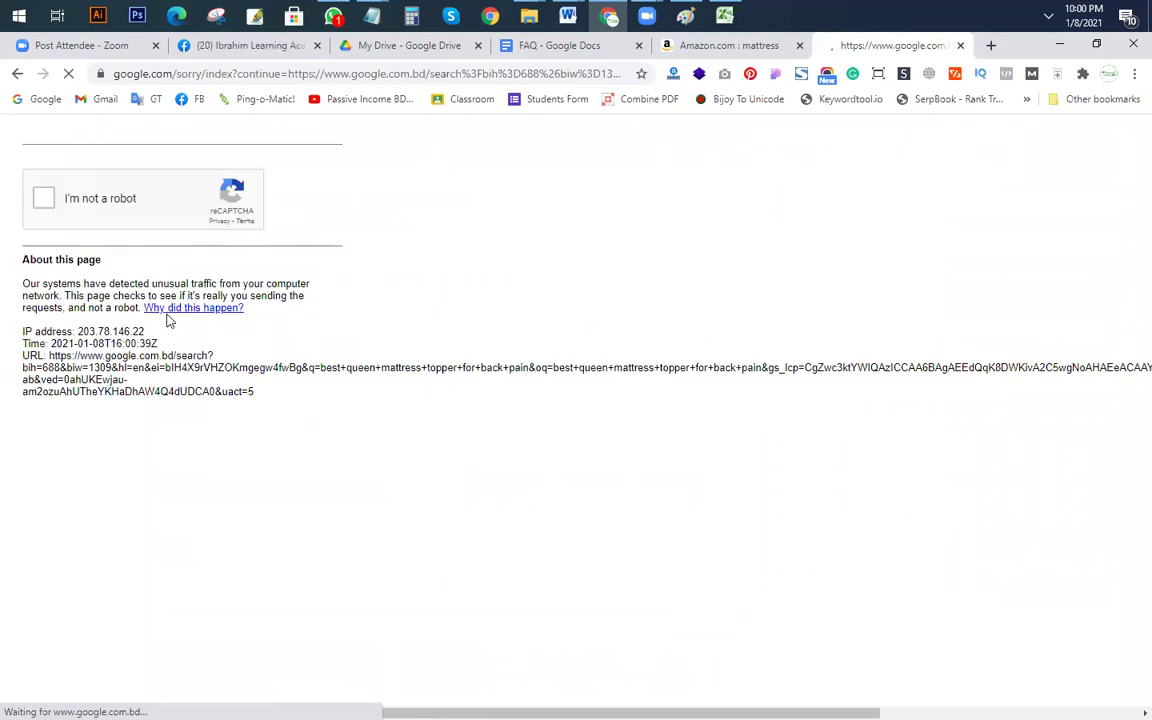
pyautogui.hotkey('alt', 'Tab')
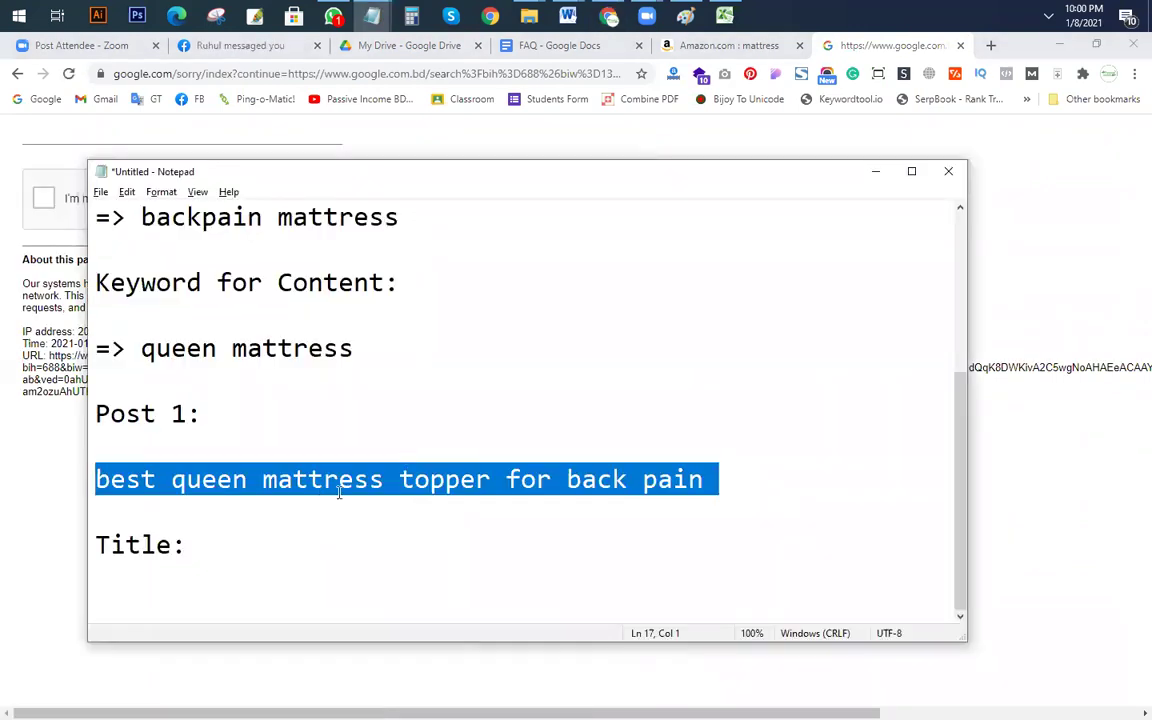
pyautogui.click(339, 491)
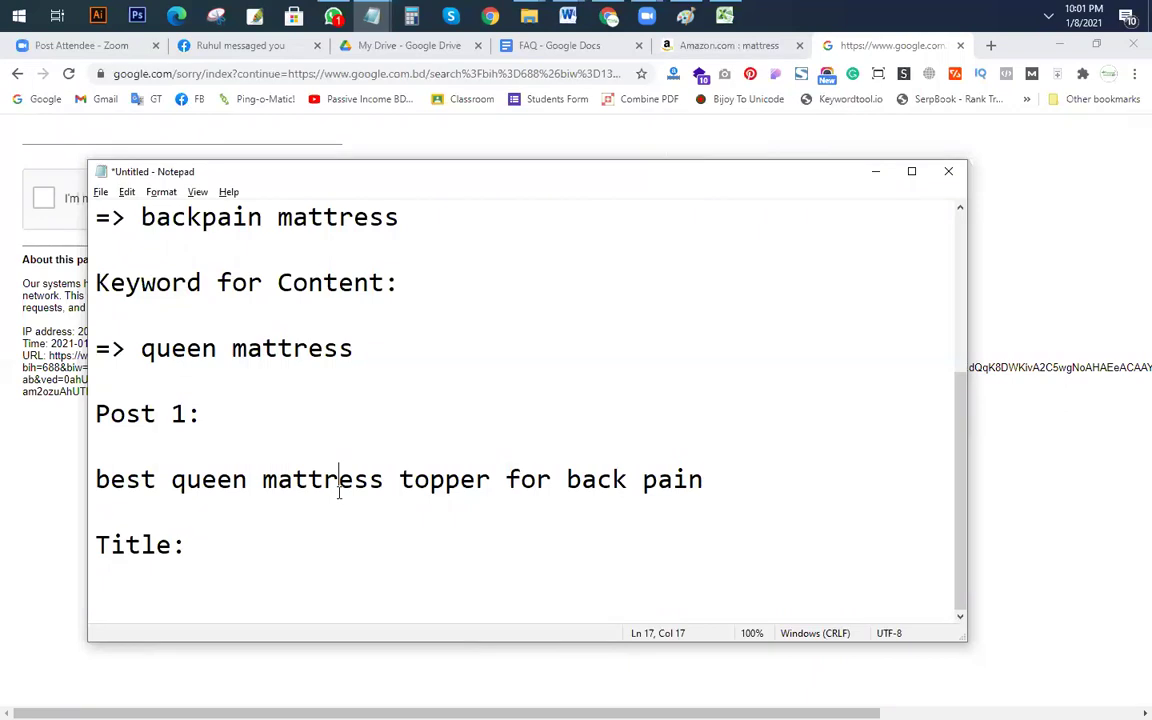
# Step: Look over the sub-niche and 'queen mattress' keyword notes, then go back to Chrome's robot check
pyautogui.scroll(1, 237, 290)
pyautogui.scroll(-1, 302, 525)
pyautogui.moveTo(171, 480); pyautogui.dragTo(505, 485)
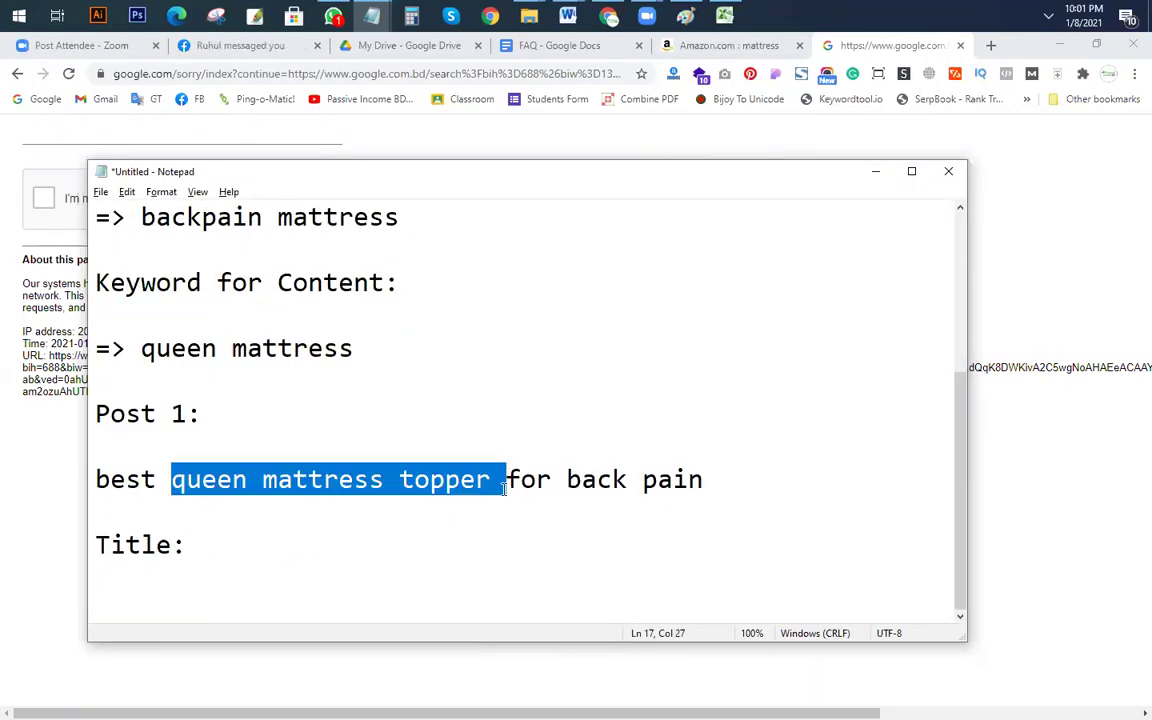
pyautogui.scroll(3, 497, 507)
pyautogui.moveTo(144, 413); pyautogui.dragTo(415, 400)
pyautogui.scroll(-3, 416, 420)
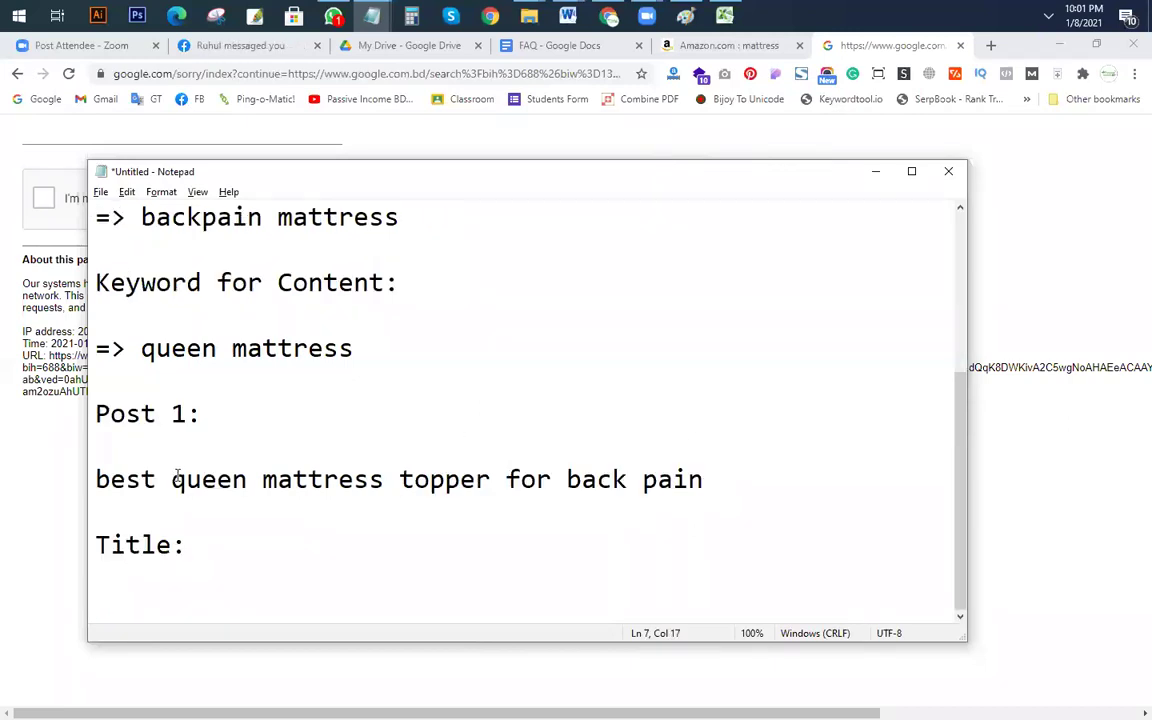
pyautogui.scroll(3, 176, 480)
pyautogui.moveTo(141, 480); pyautogui.dragTo(405, 478)
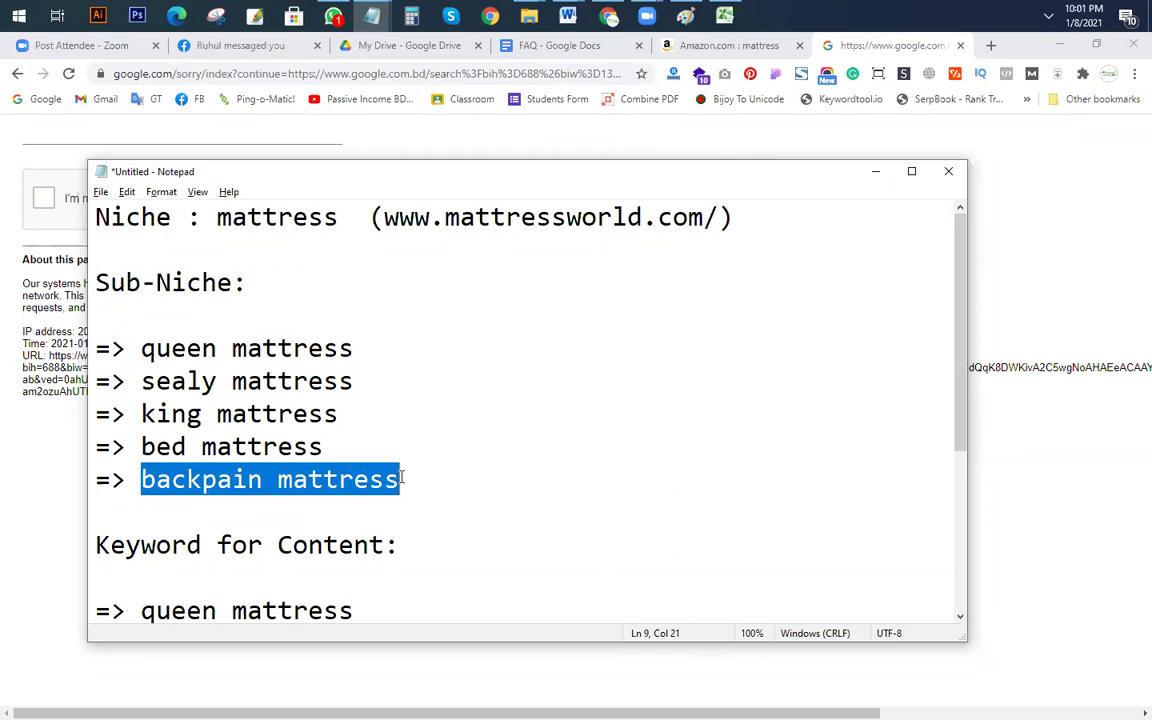
pyautogui.hotkey('alt', 'Tab')
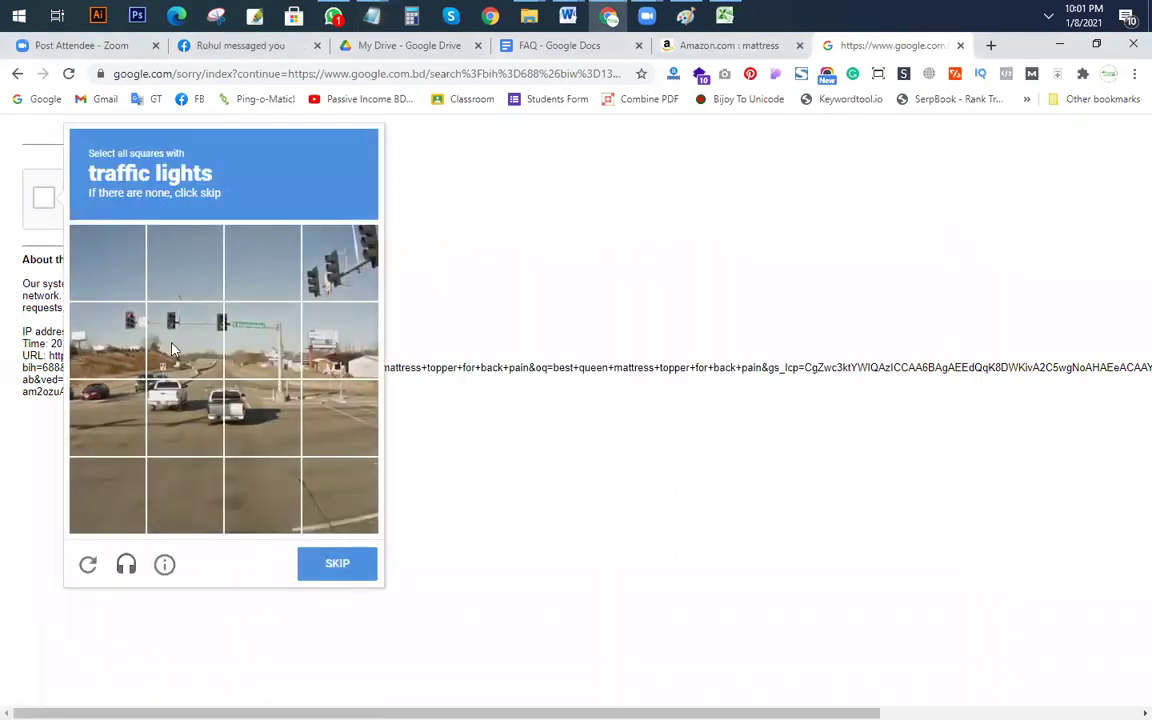
# Step: Mark the five traffic-light tiles in the first reCAPTCHA grid and submit
pyautogui.click(107, 340)
pyautogui.click(172, 348)
pyautogui.click(265, 335)
pyautogui.click(338, 335)
pyautogui.click(338, 262)
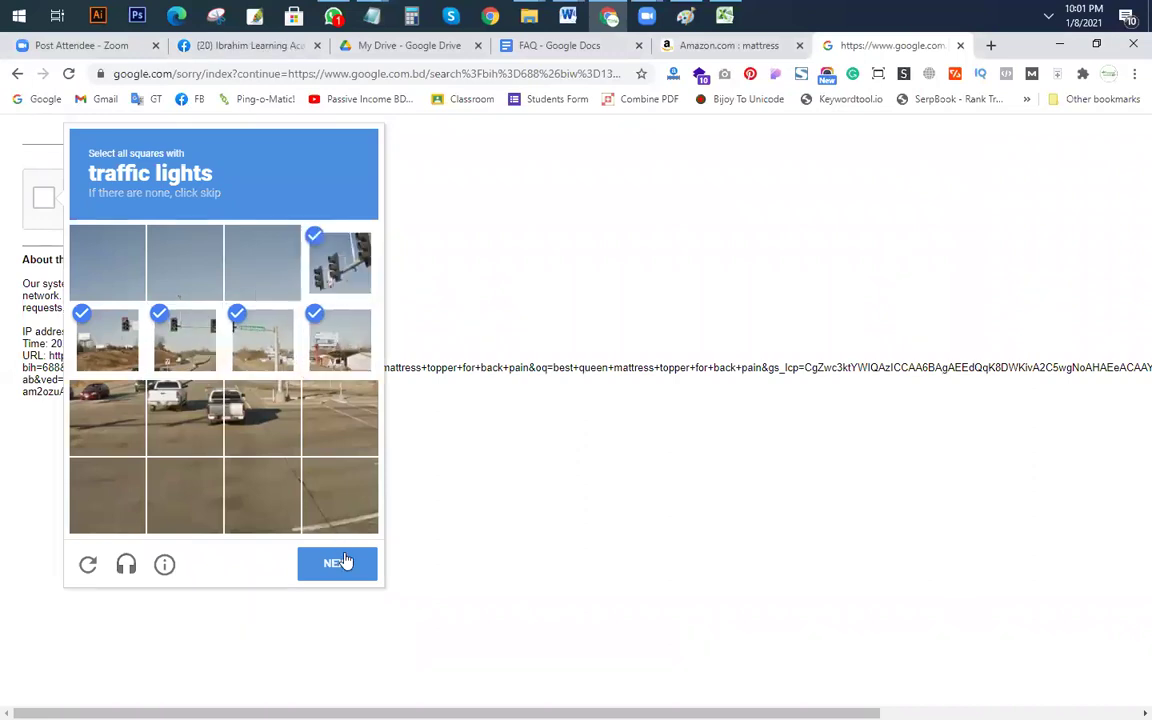
pyautogui.click(343, 562)
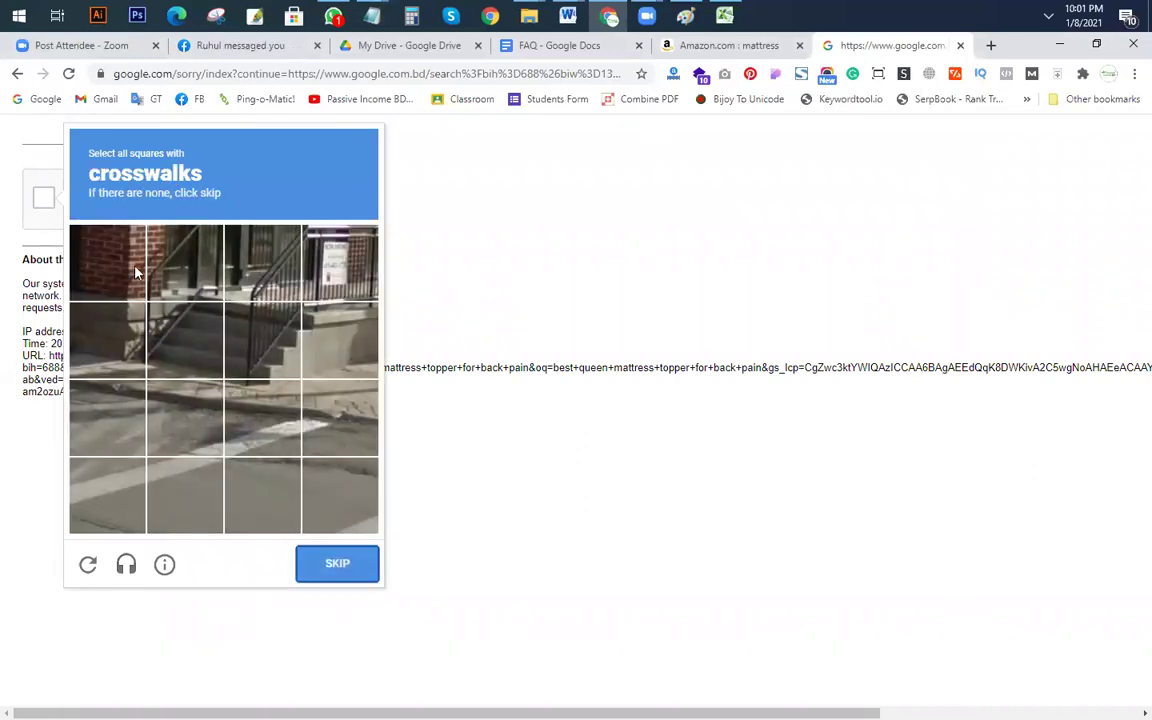
# Step: Mark the five crosswalk tiles in the next reCAPTCHA grid and submit
pyautogui.click(185, 417)
pyautogui.click(185, 495)
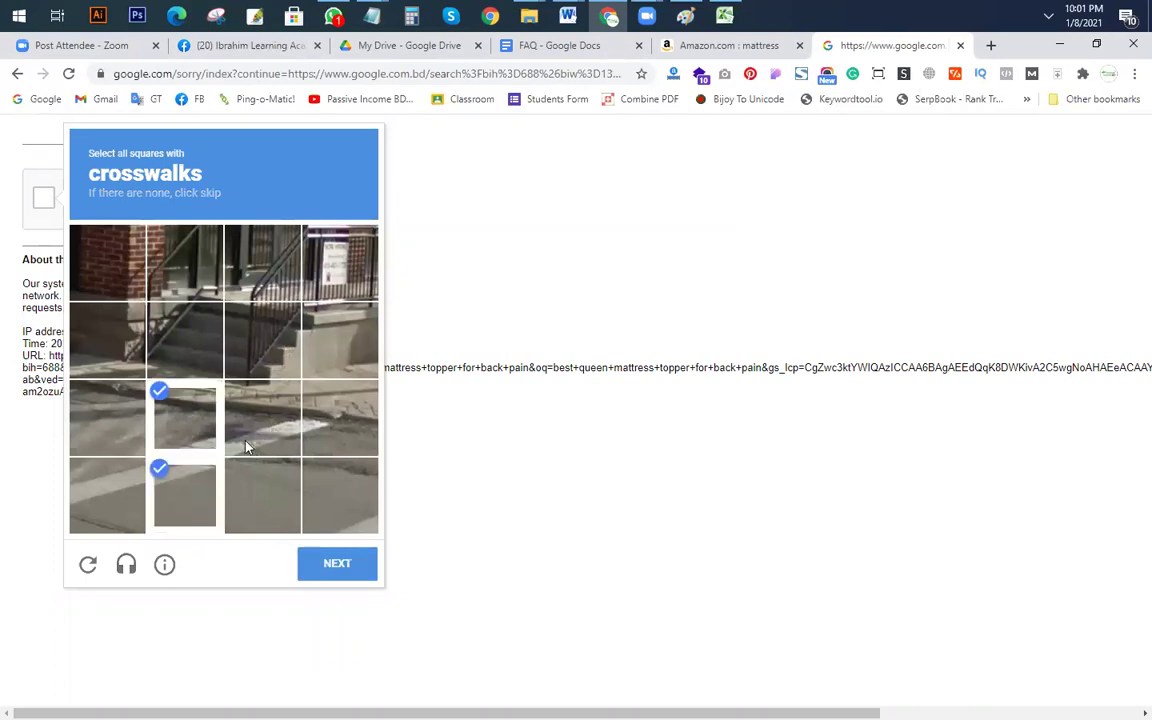
pyautogui.click(263, 417)
pyautogui.click(107, 495)
pyautogui.click(353, 513)
pyautogui.click(348, 570)
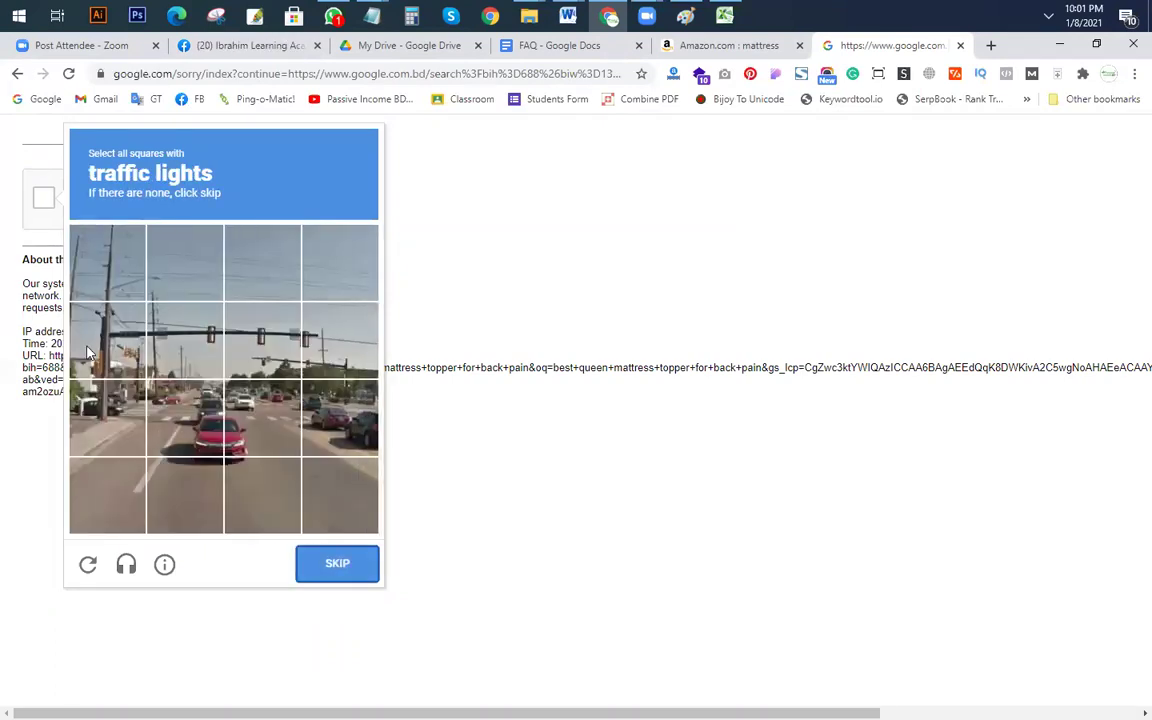
# Step: Mark the traffic-light tiles in the next two grids, submitting each one
pyautogui.click(112, 342)
pyautogui.click(182, 338)
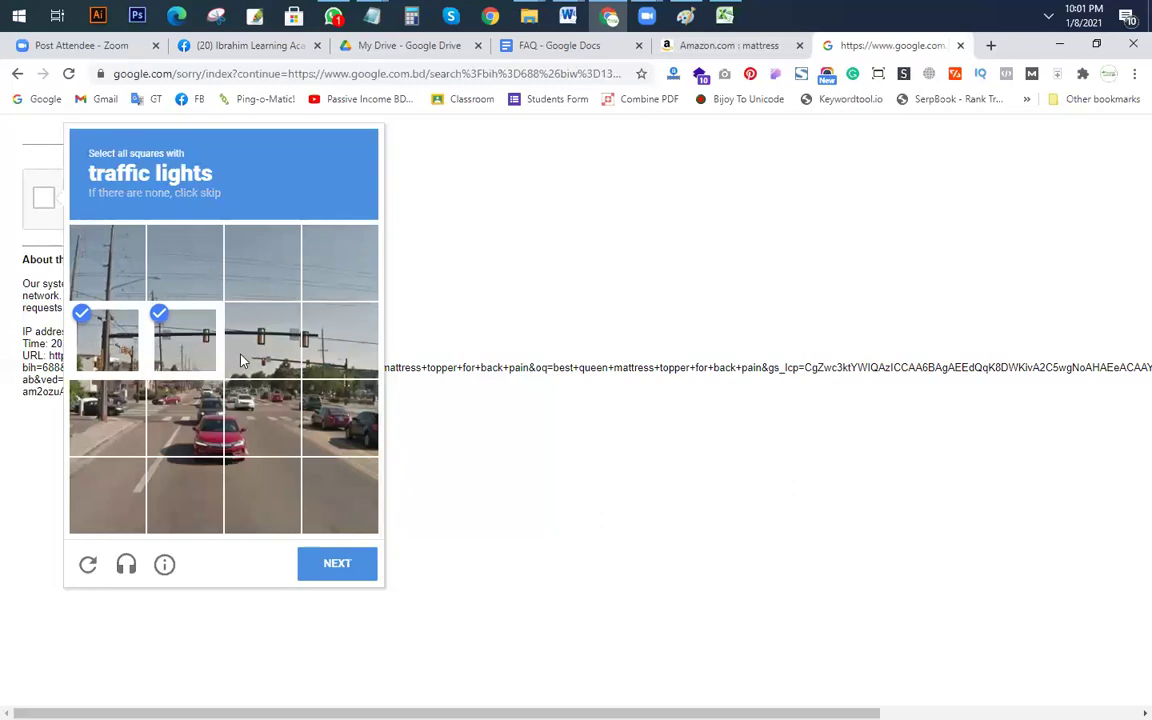
pyautogui.click(334, 562)
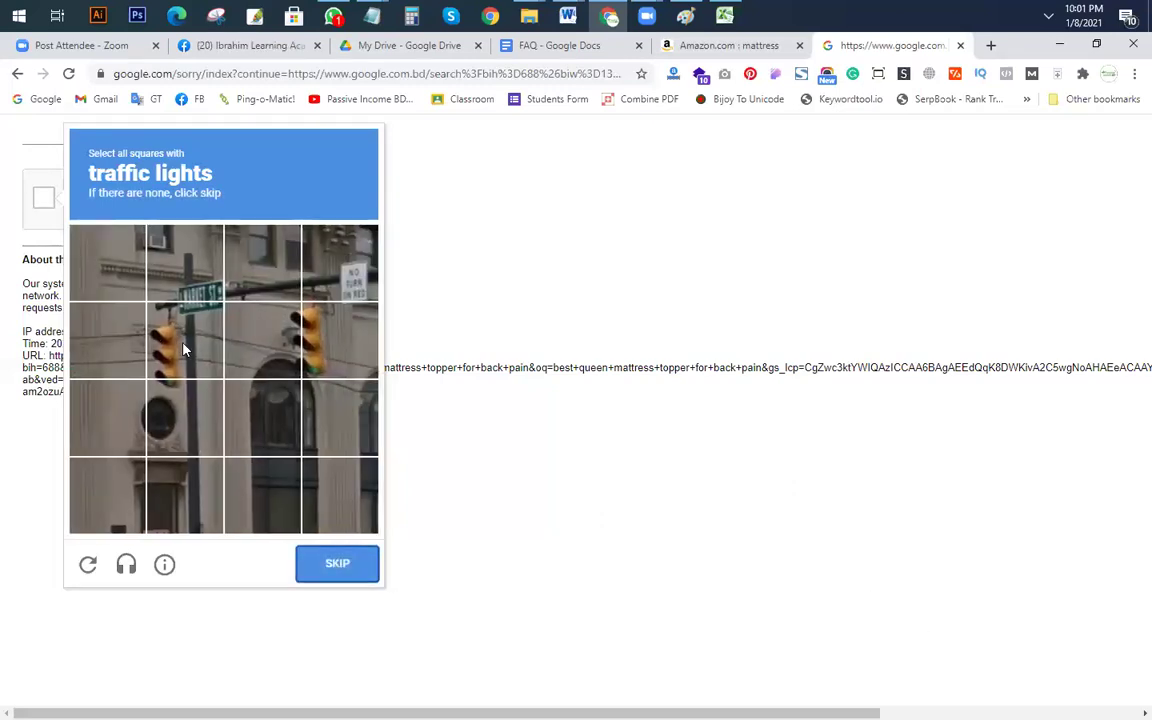
pyautogui.click(183, 348)
pyautogui.click(312, 345)
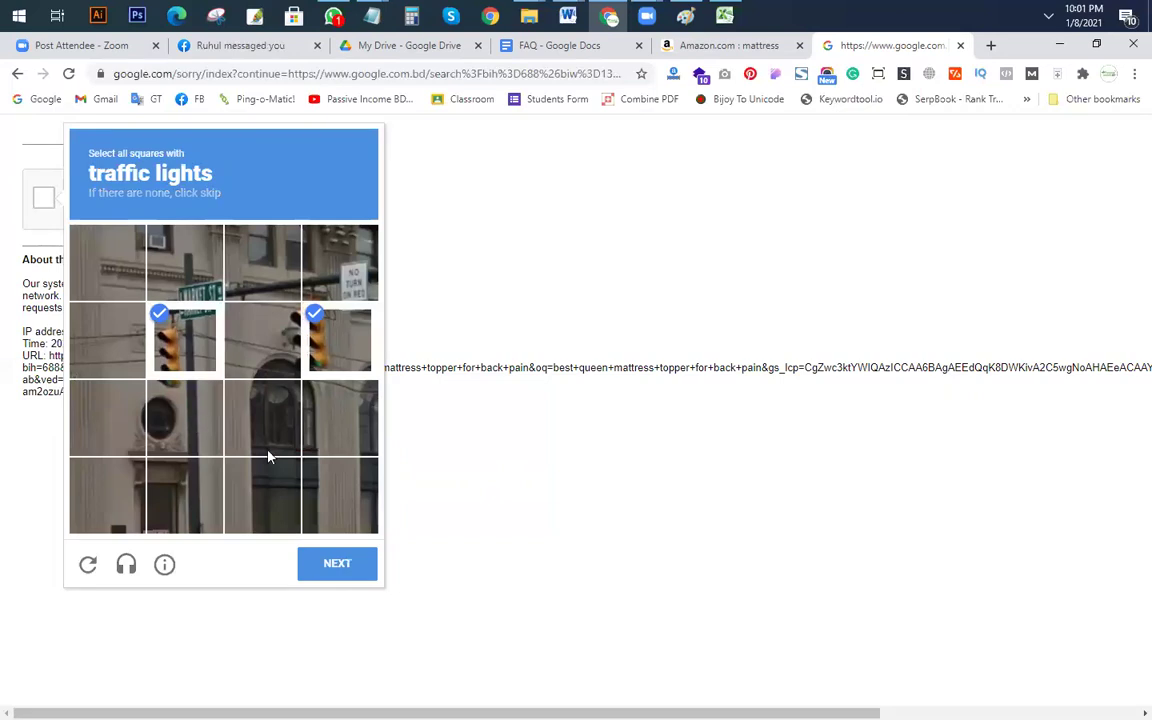
pyautogui.click(185, 417)
pyautogui.click(337, 563)
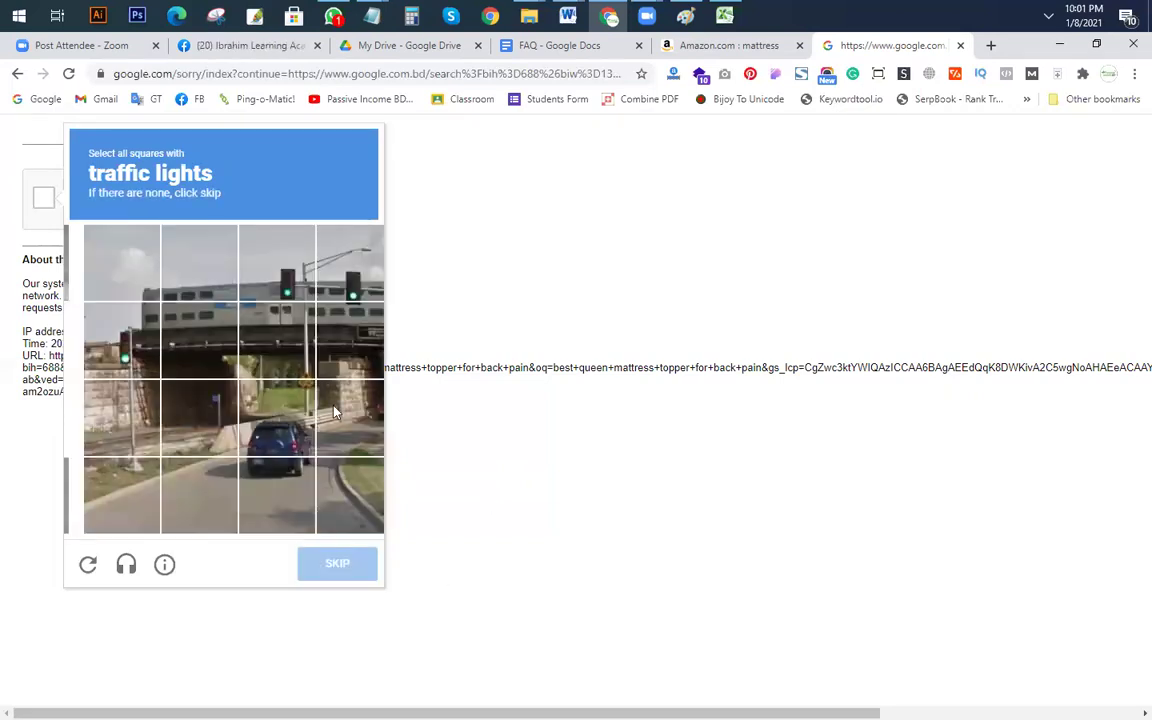
# Step: Mark the traffic-light tiles in the final grid and verify to reach the search results
pyautogui.click(260, 285)
pyautogui.click(338, 265)
pyautogui.click(337, 332)
pyautogui.click(338, 340)
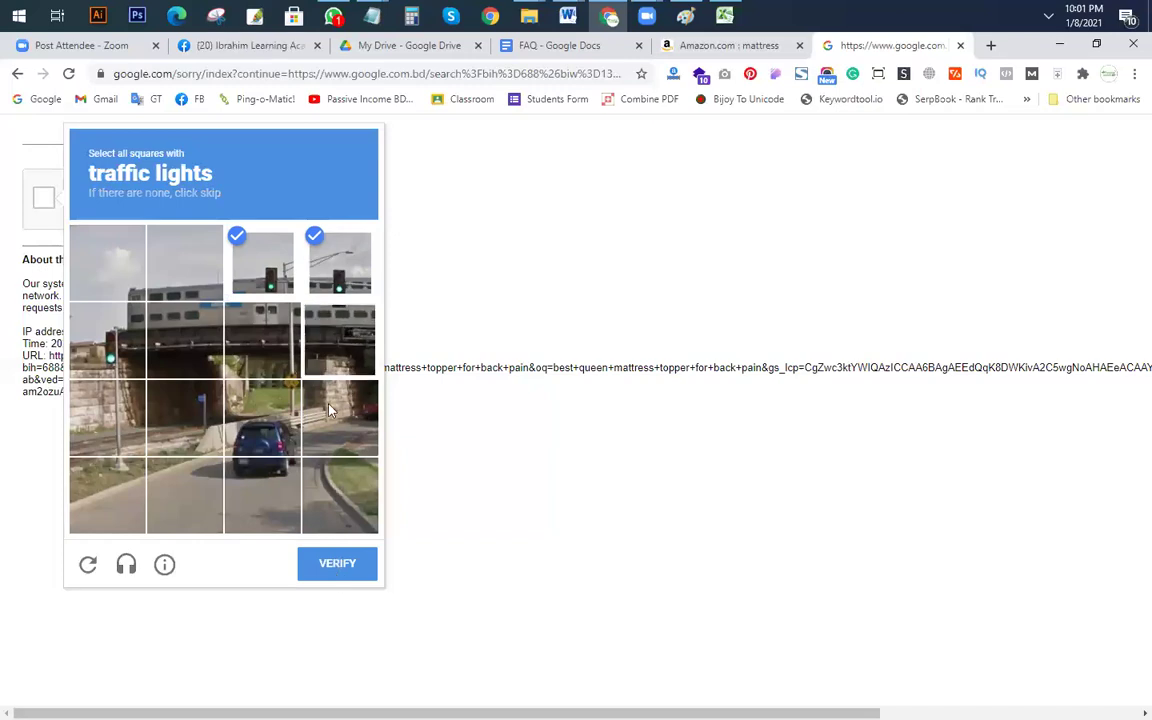
pyautogui.click(336, 563)
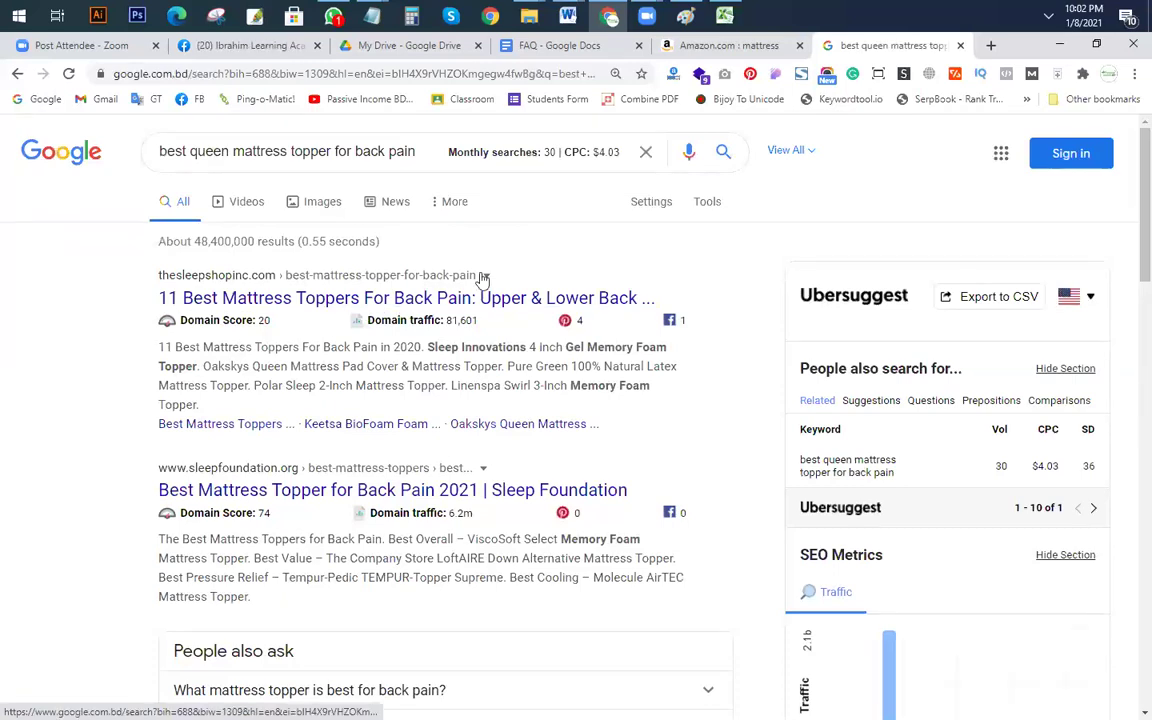
# Step: Copy the first Google result's title into Notepad below the Post 1 keyword
pyautogui.moveTo(681, 298); pyautogui.dragTo(157, 305)
pyautogui.hotkey('ctrl', 'c')
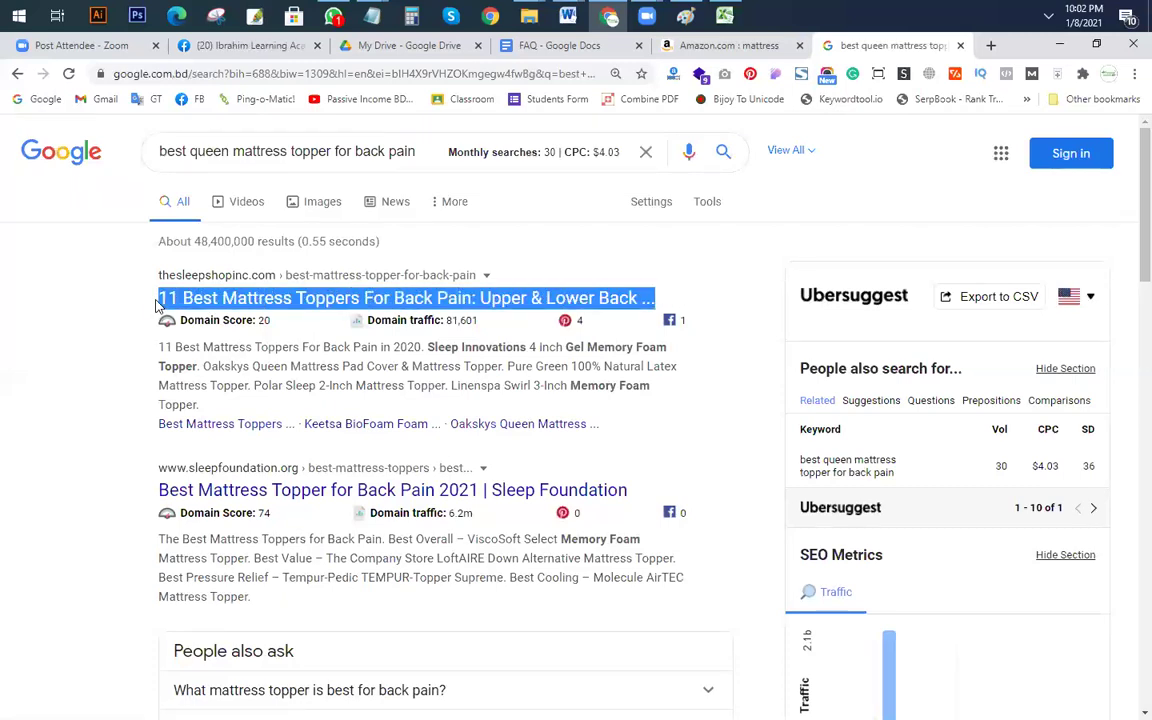
pyautogui.hotkey('alt', 'Tab')
pyautogui.scroll(-3, 445, 496)
pyautogui.click(414, 501)
pyautogui.press('Return')
pyautogui.press('Return')
pyautogui.press('Return')
pyautogui.press('Return')
pyautogui.press('Up')
pyautogui.press('Up')
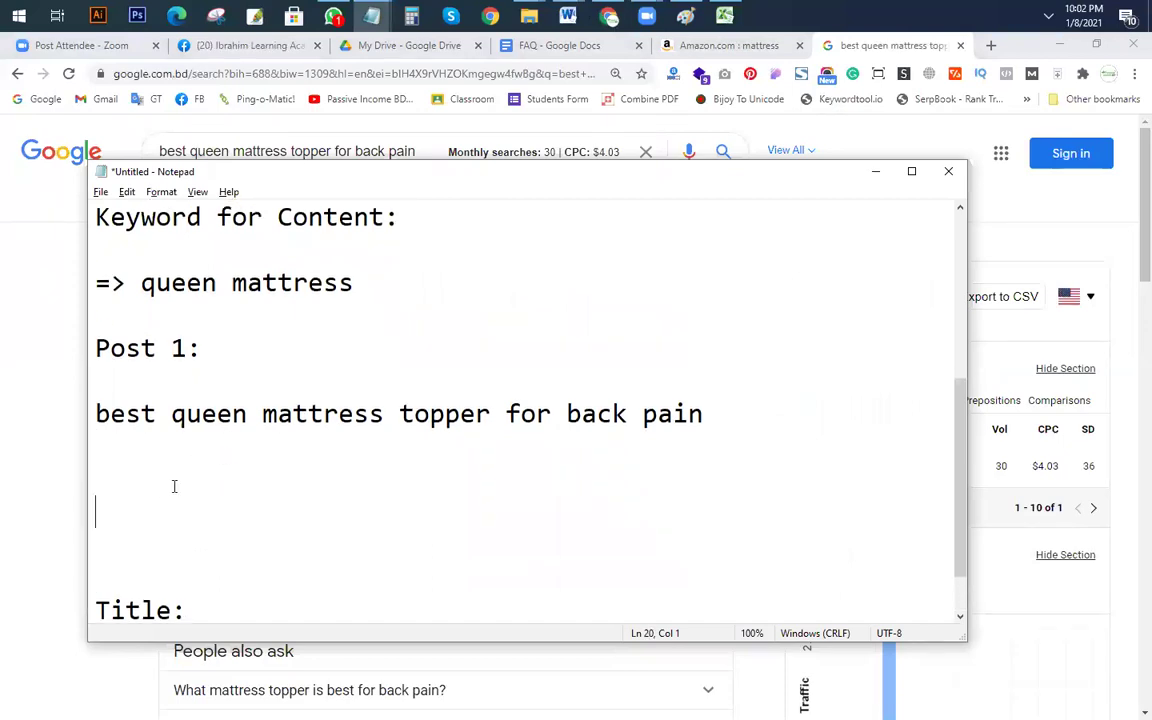
pyautogui.hotkey('ctrl', 'v')
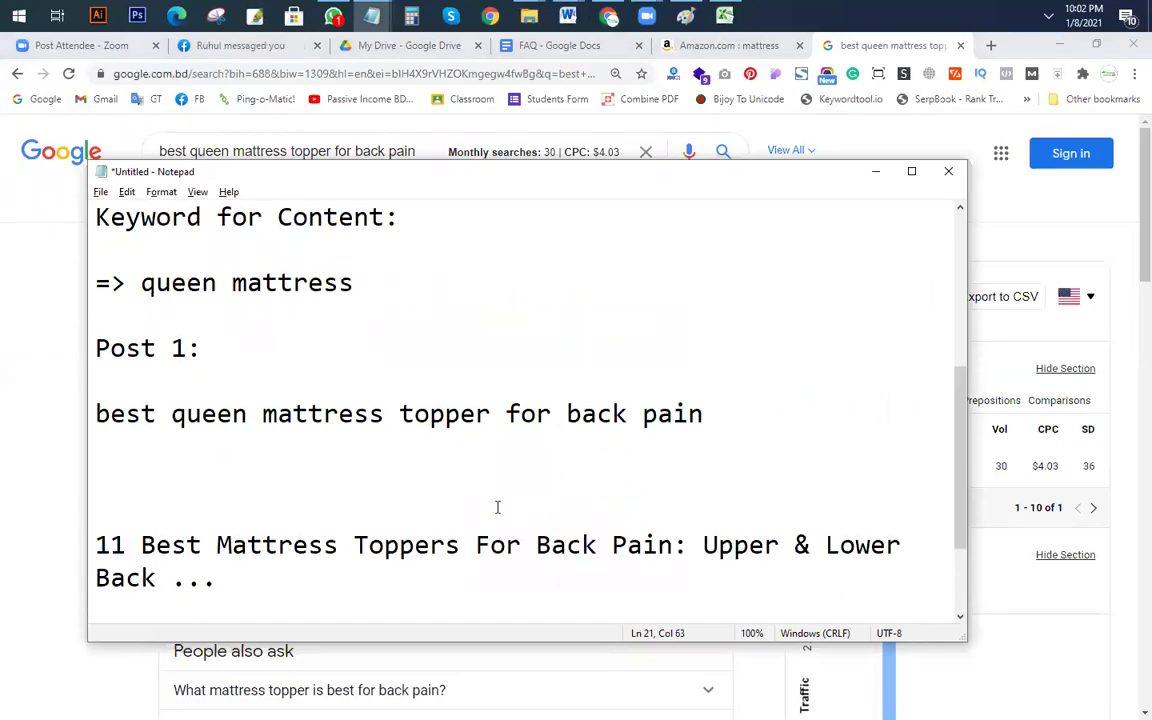
# Step: Paste the Sleep Foundation result title on the next line in Notepad
pyautogui.hotkey('alt', 'Tab')
pyautogui.scroll(-3, 300, 430)
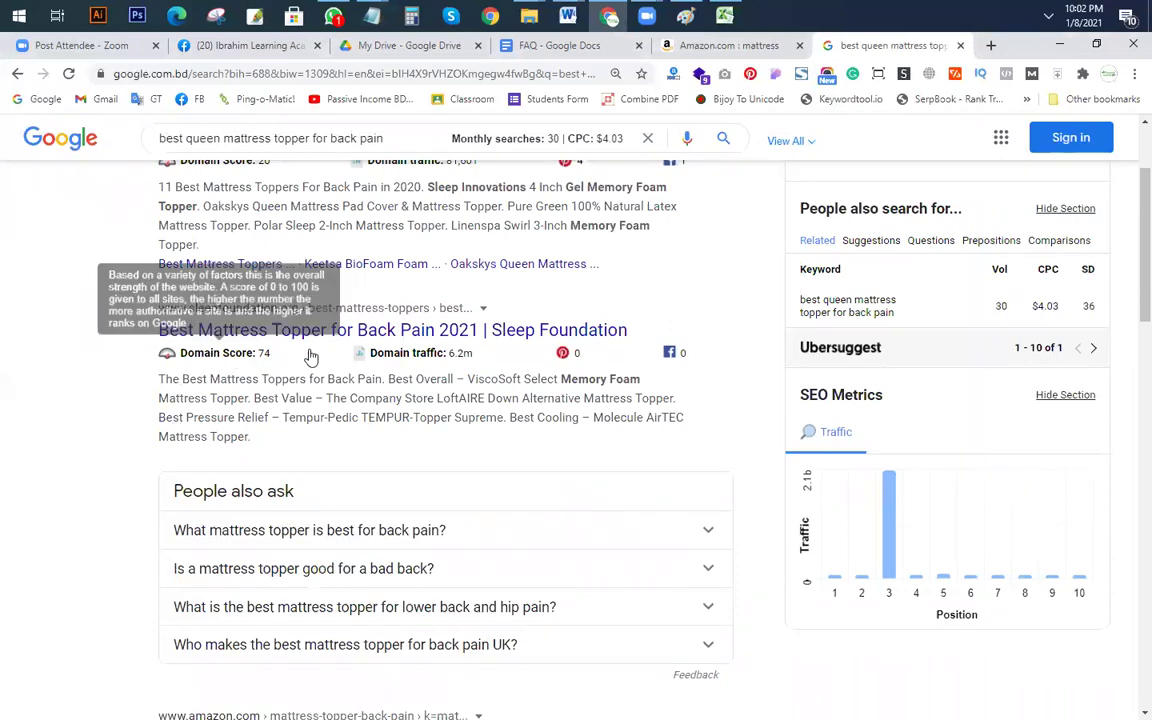
pyautogui.moveTo(471, 350)
pyautogui.moveTo(628, 330); pyautogui.dragTo(157, 330)
pyautogui.hotkey('ctrl', 'c')
pyautogui.hotkey('alt', 'Tab')
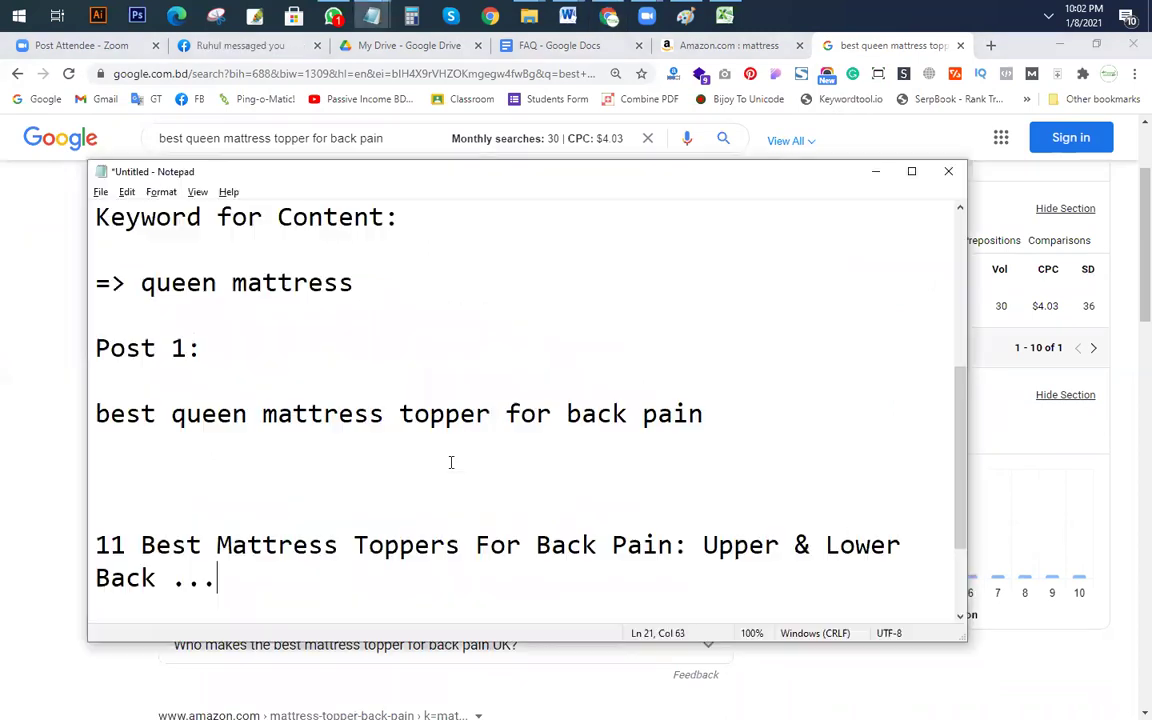
pyautogui.press('Return')
pyautogui.press('Return')
pyautogui.hotkey('ctrl', 'v')
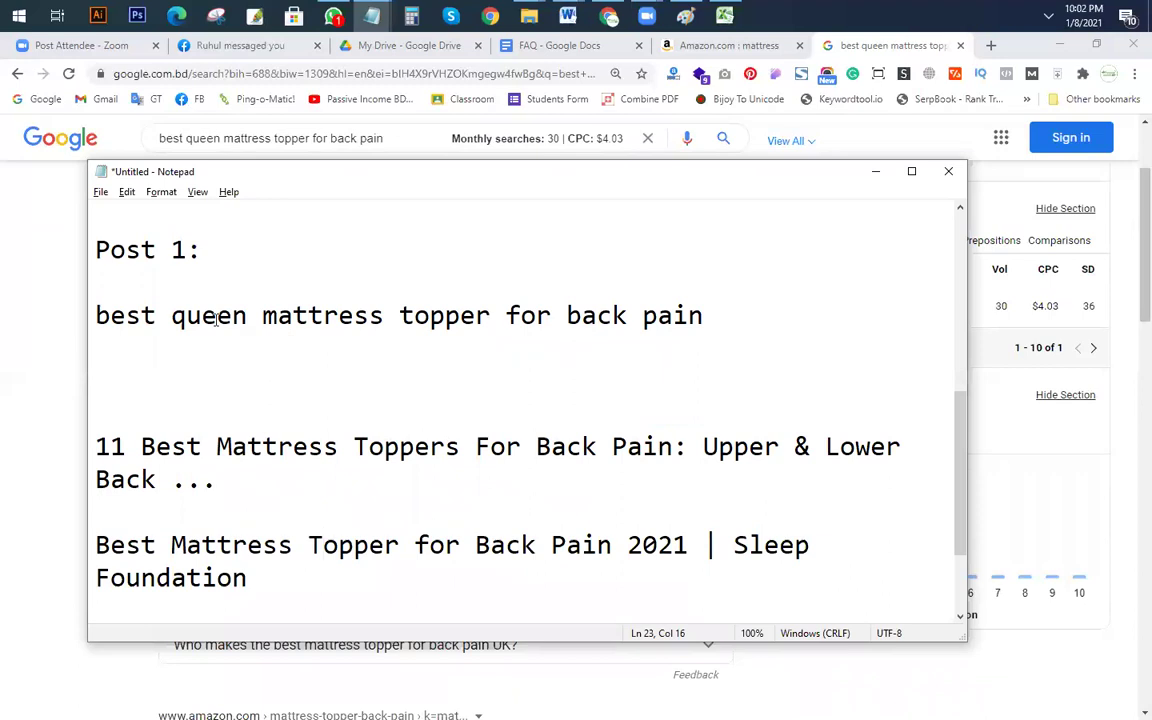
pyautogui.moveTo(217, 316); pyautogui.dragTo(520, 313)
pyautogui.click(170, 544)
# Step: Insert '(queen)' after 'Best' in the Sleep Foundation title
pyautogui.moveTo(613, 544); pyautogui.dragTo(172, 544)
pyautogui.click(157, 544)
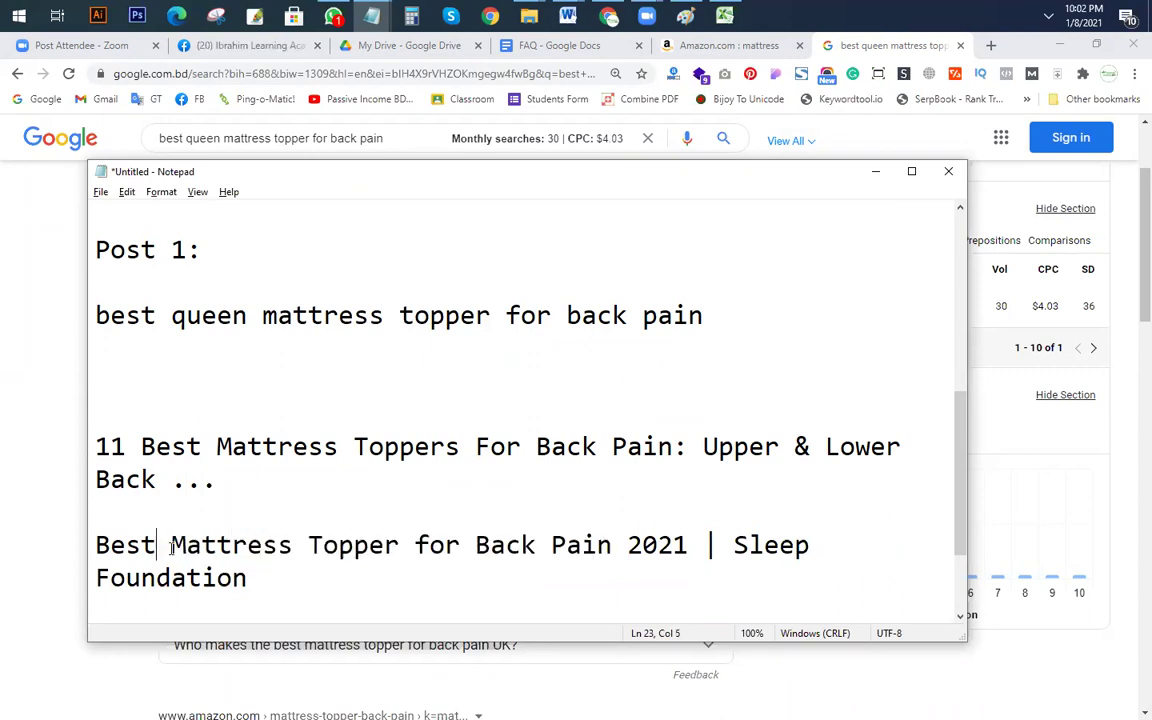
pyautogui.write('))')
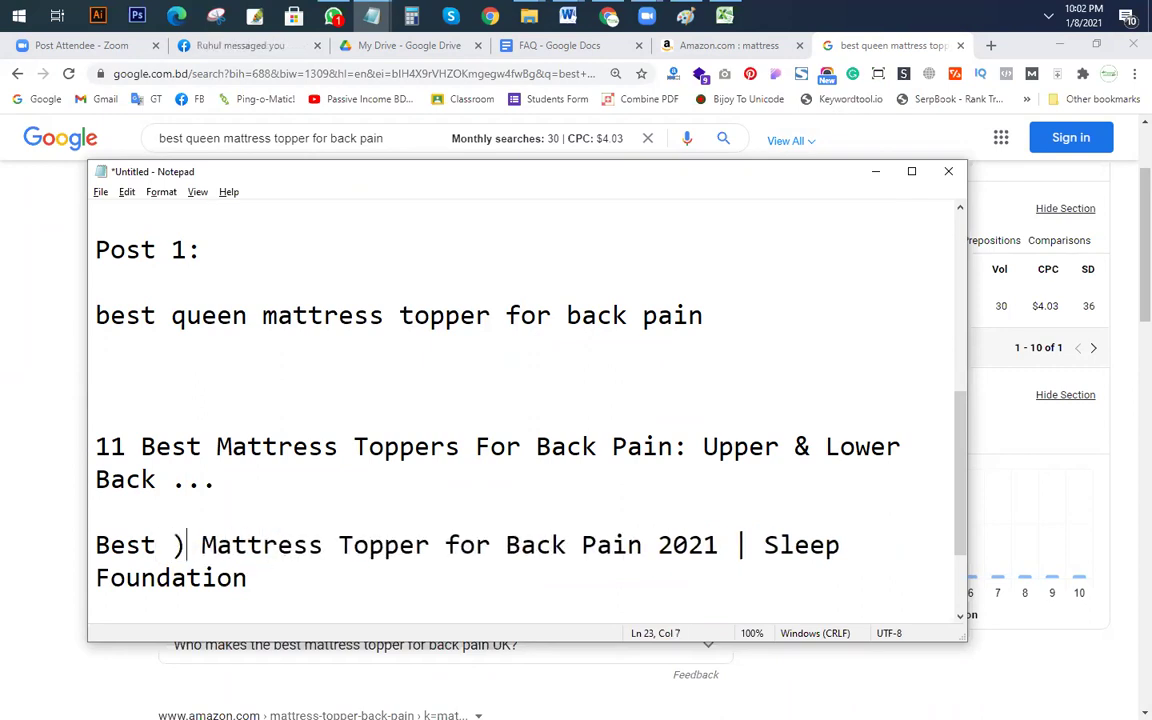
pyautogui.press('BackSpace')
pyautogui.press('BackSpace')
pyautogui.write('()')
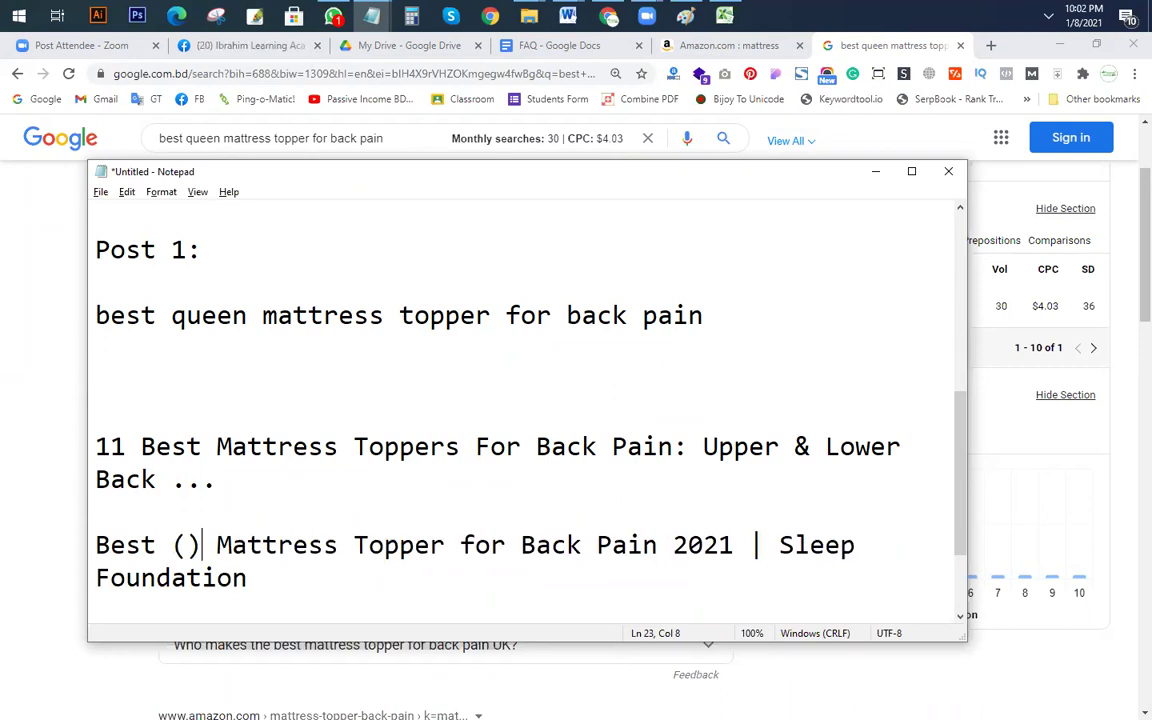
pyautogui.press('Left')
pyautogui.write('que')
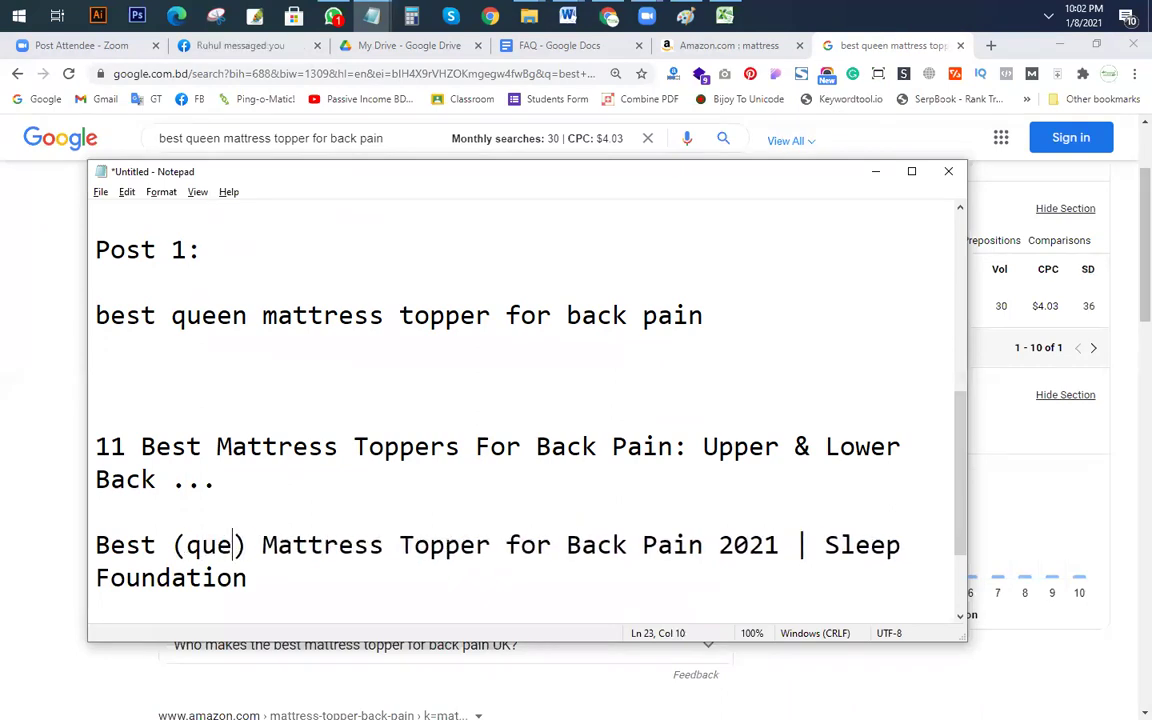
pyautogui.write('en')
# Step: Paste the sleepadvisor January 2021 result title on a new Notepad line
pyautogui.hotkey('alt', 'Tab')
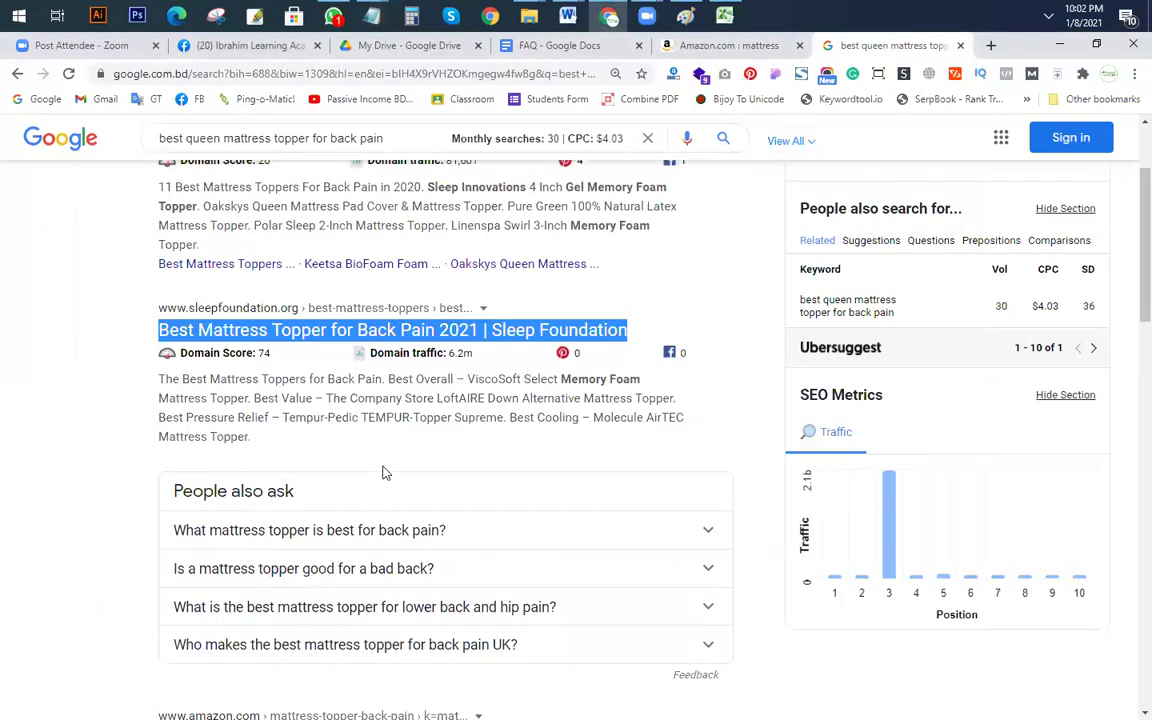
pyautogui.scroll(-2, 405, 492)
pyautogui.scroll(-2, 405, 492)
pyautogui.moveTo(658, 419); pyautogui.dragTo(343, 419)
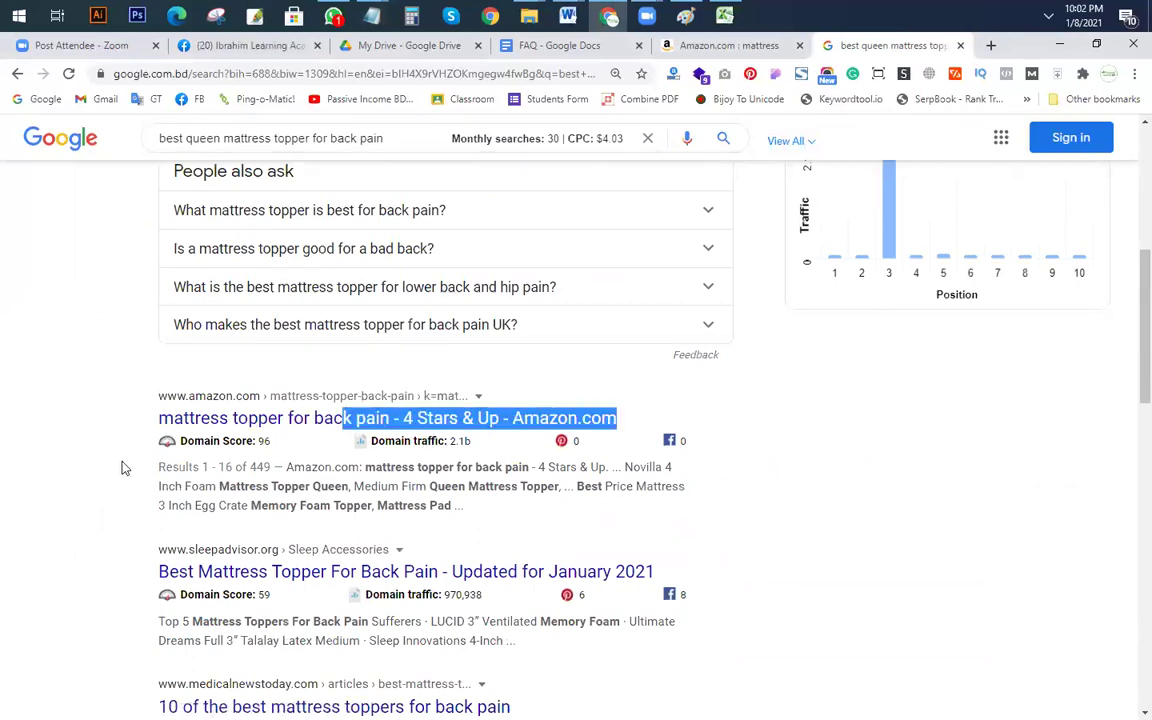
pyautogui.click(358, 440)
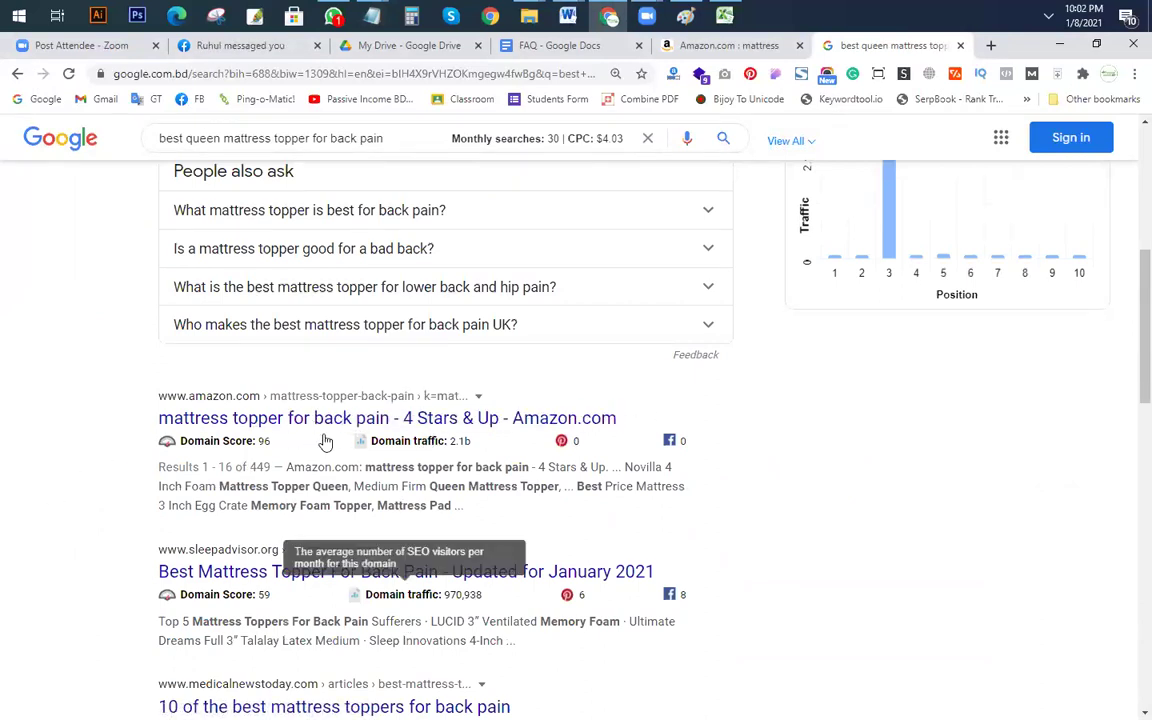
pyautogui.scroll(-2, 195, 422)
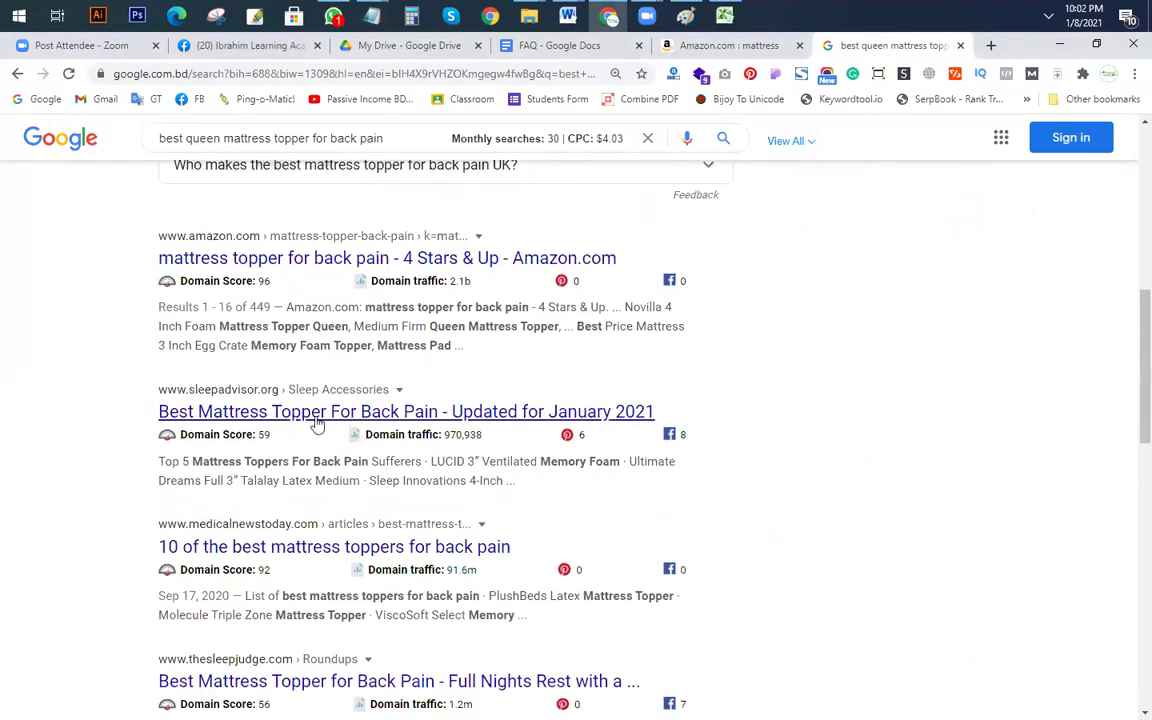
pyautogui.moveTo(706, 420); pyautogui.dragTo(157, 410)
pyautogui.hotkey('ctrl', 'c')
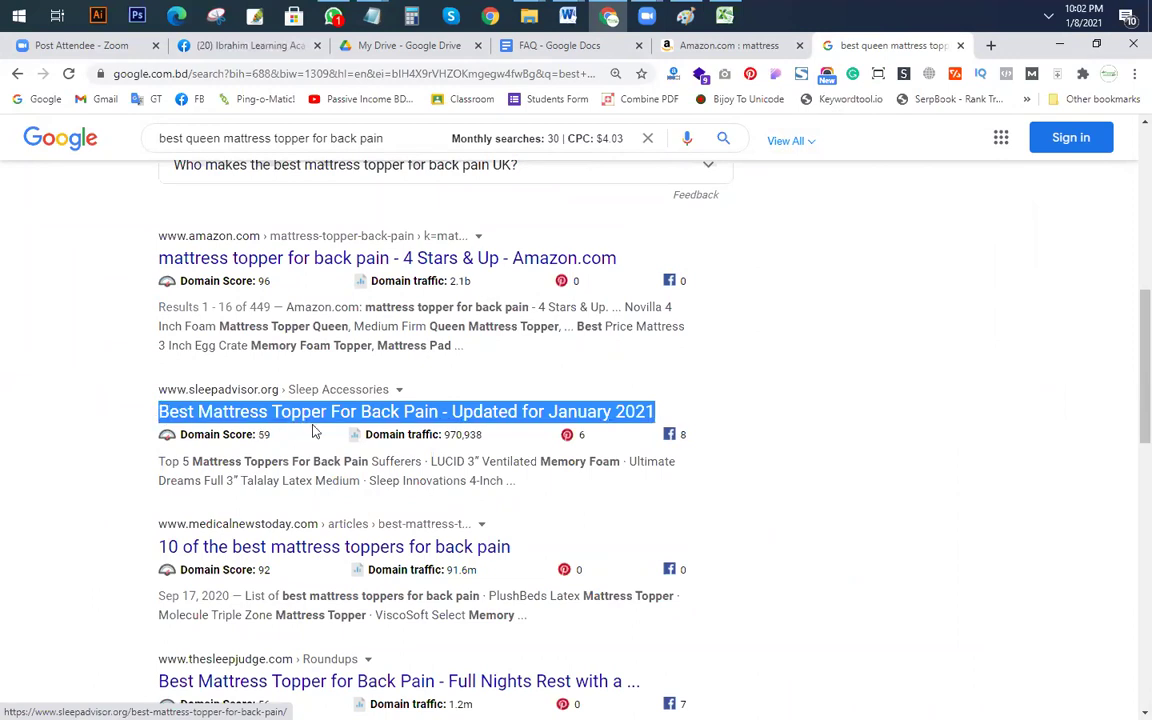
pyautogui.hotkey('alt', 'Tab')
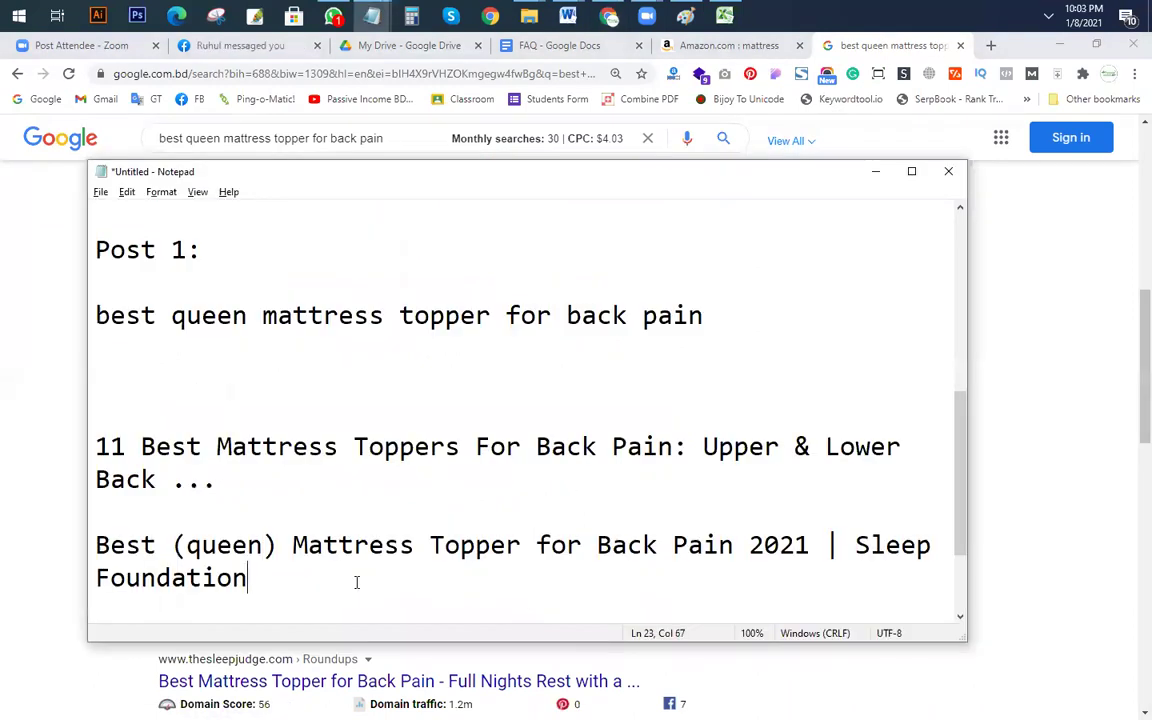
pyautogui.press('Return')
pyautogui.press('Return')
pyautogui.hotkey('ctrl', 'v')
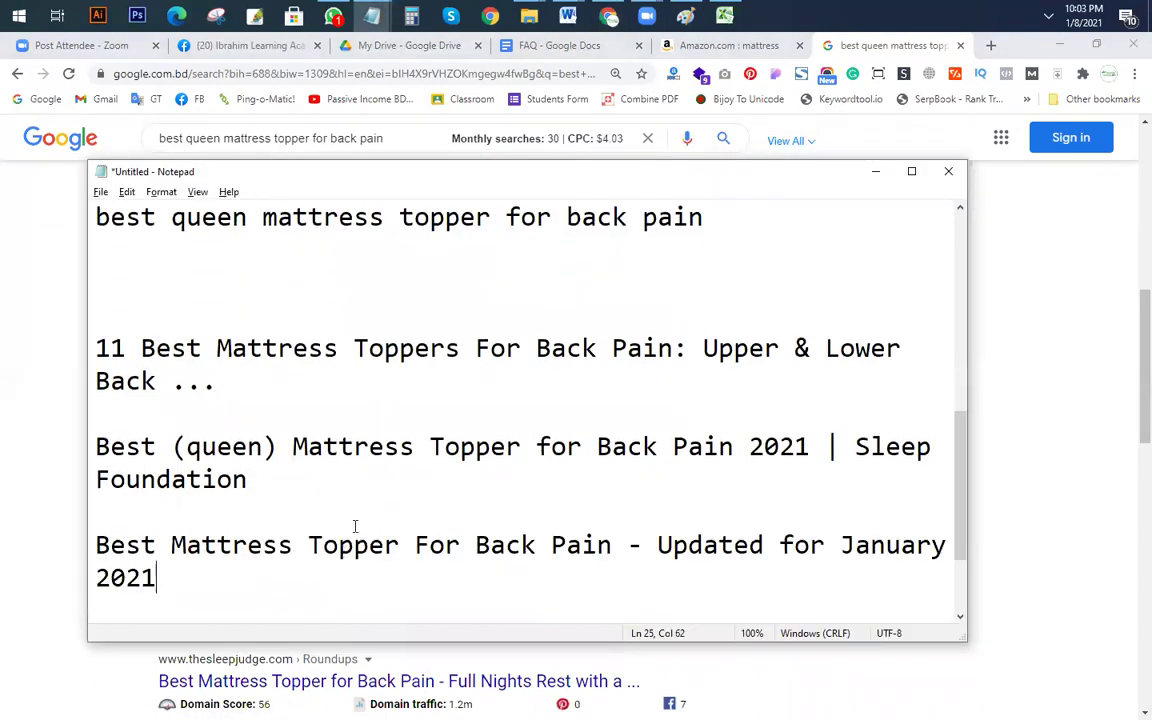
# Step: Add '(queen)' before 'Mattress' in the sleepadvisor title
pyautogui.click(171, 545)
pyautogui.write('()')
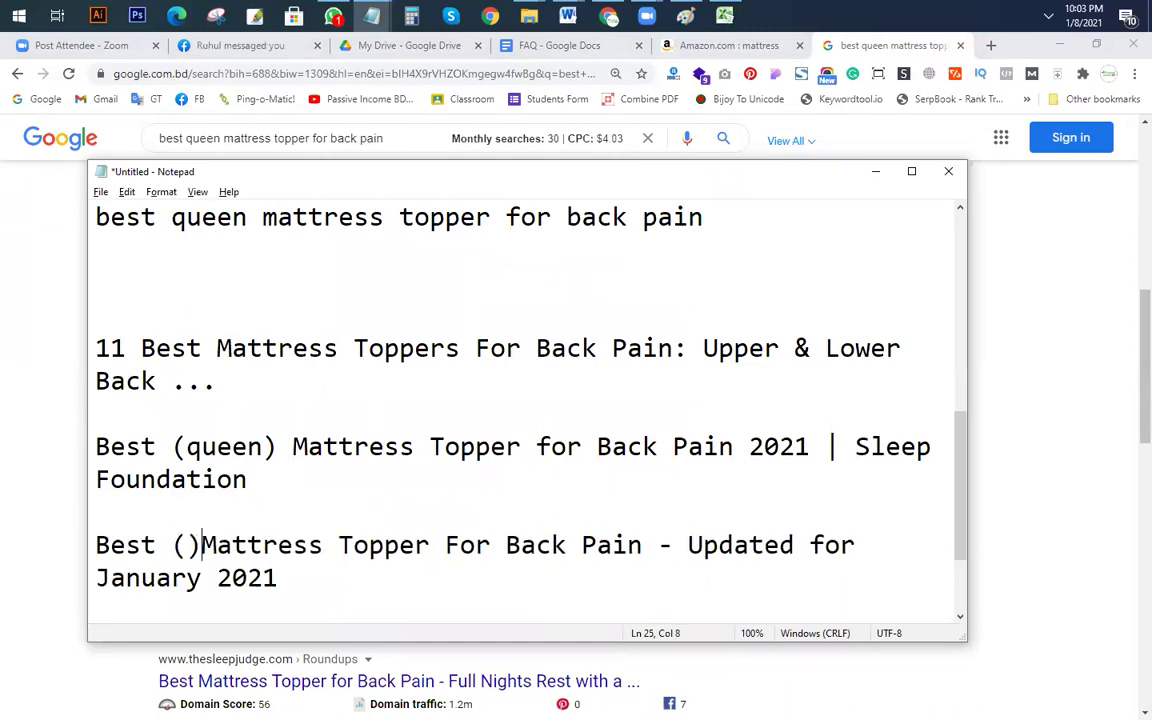
pyautogui.write('que')
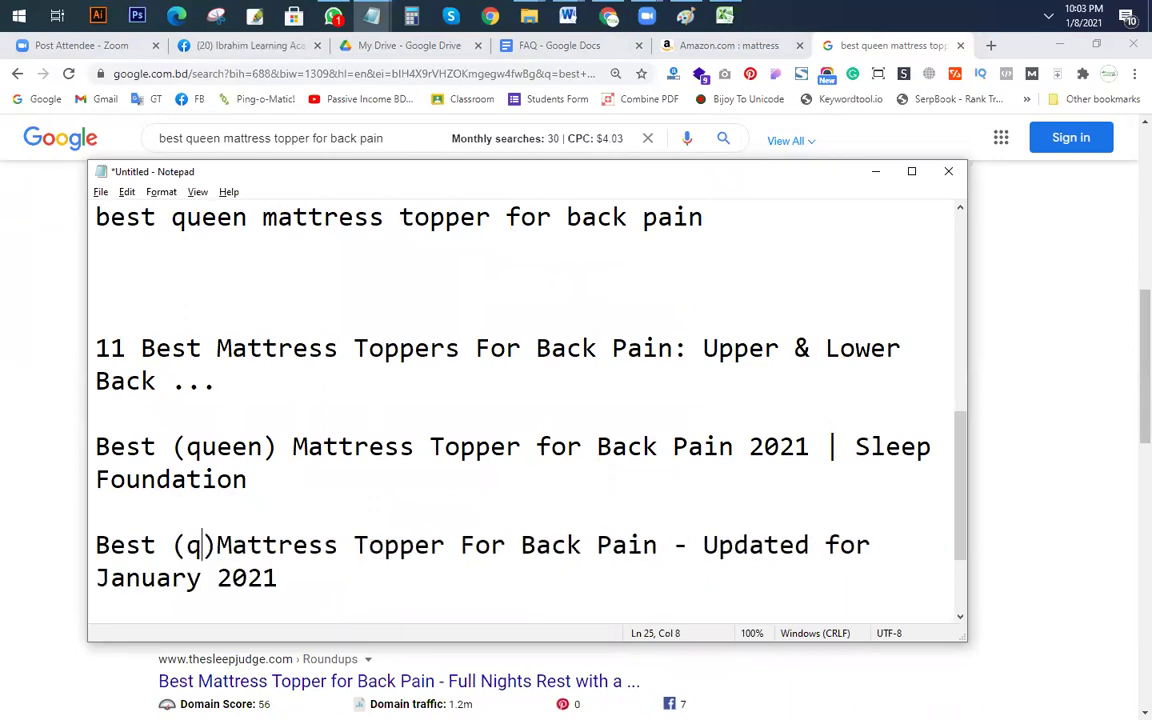
pyautogui.write('en')
pyautogui.click(638, 562)
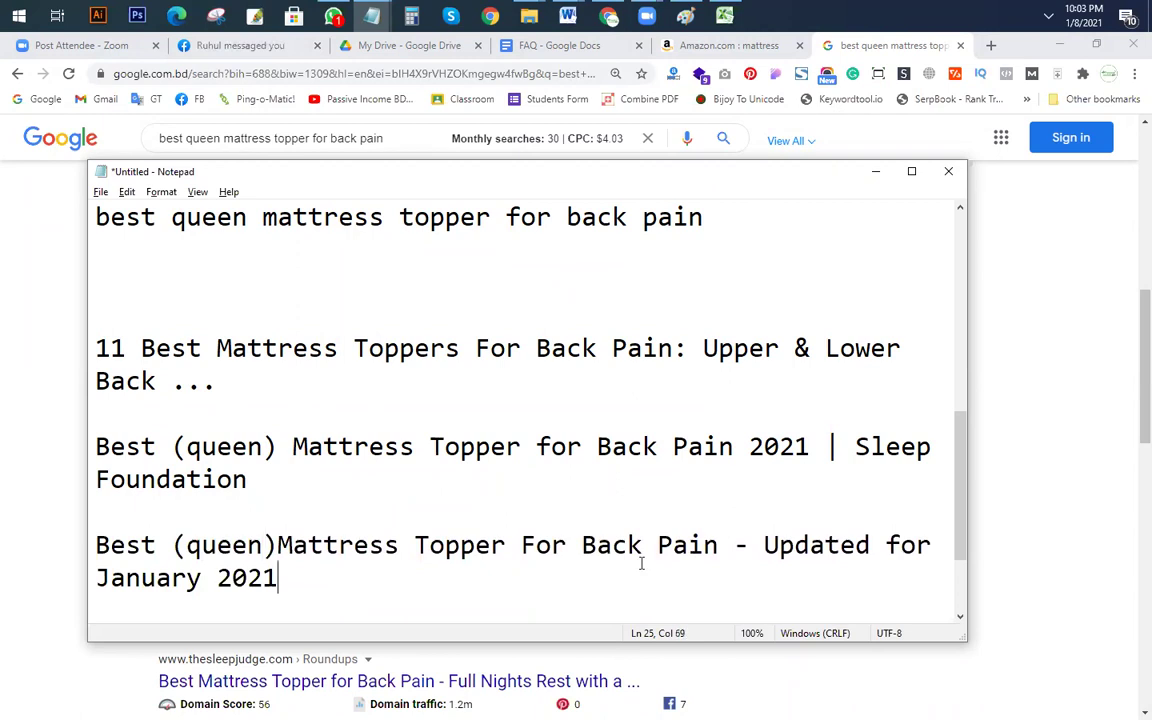
pyautogui.scroll(-1, 486, 552)
# Step: Copy the '10 of the best mattress toppers' result title and return to Notepad
pyautogui.hotkey('alt', 'Tab')
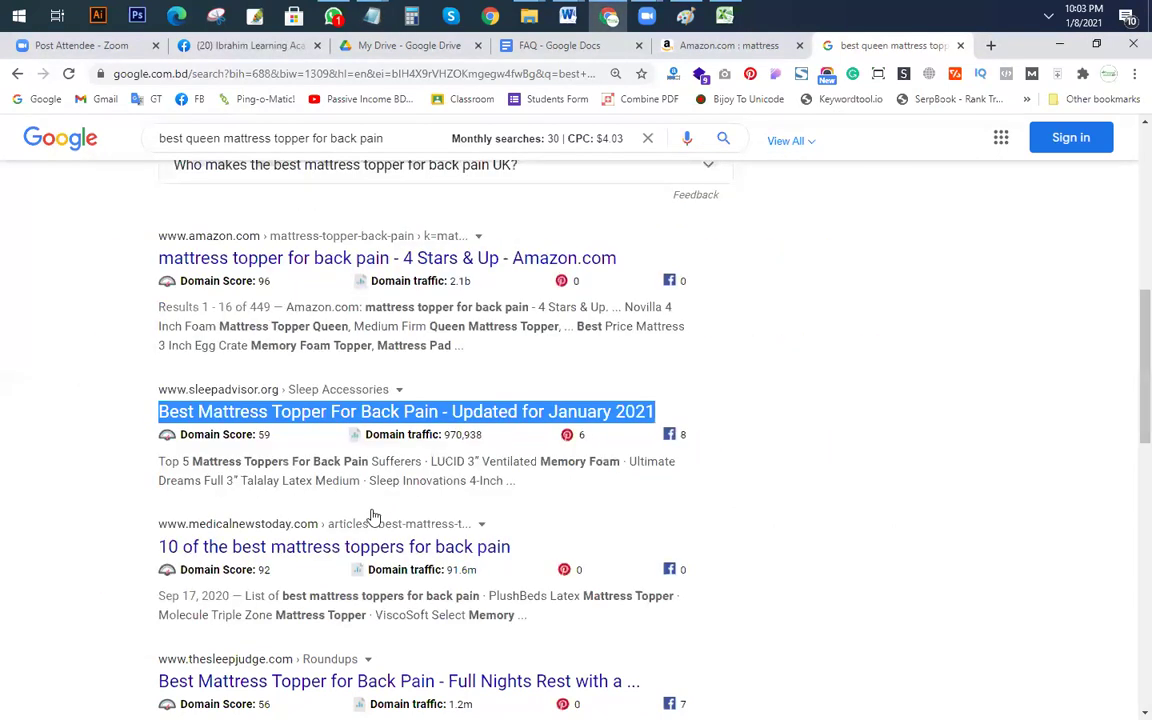
pyautogui.scroll(-1, 340, 518)
pyautogui.moveTo(512, 467); pyautogui.dragTo(162, 466)
pyautogui.hotkey('ctrl', 'c')
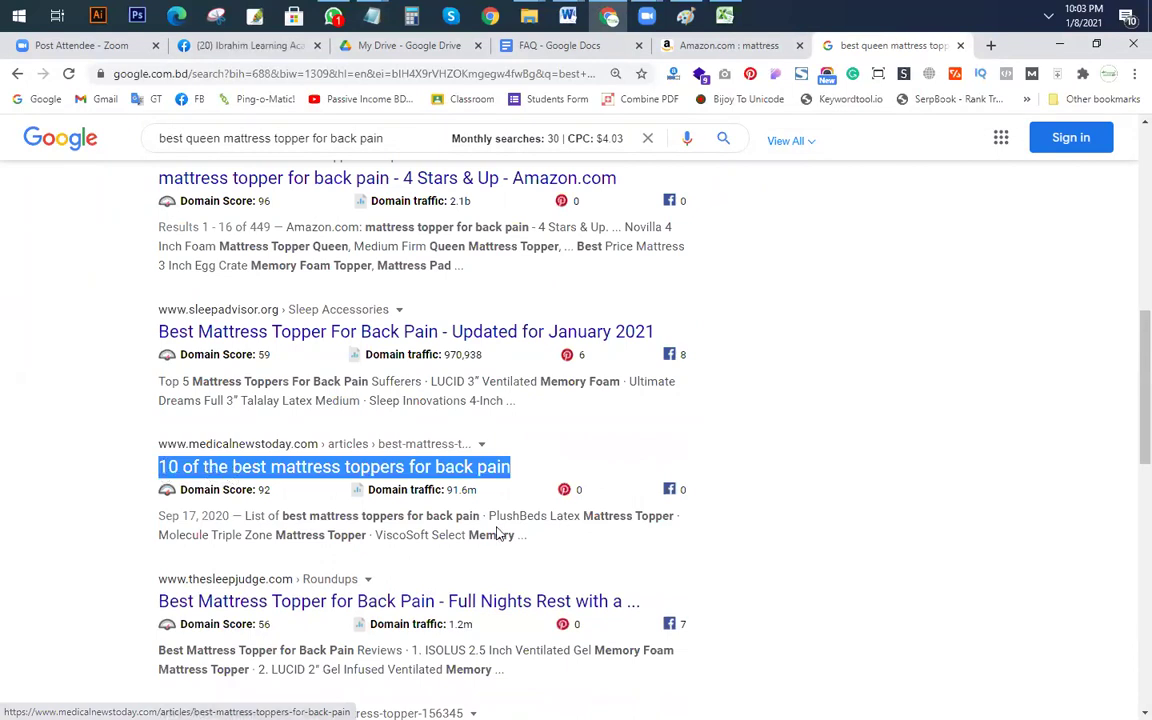
pyautogui.hotkey('alt', 'Tab')
pyautogui.press('Return')
pyautogui.press('Return')
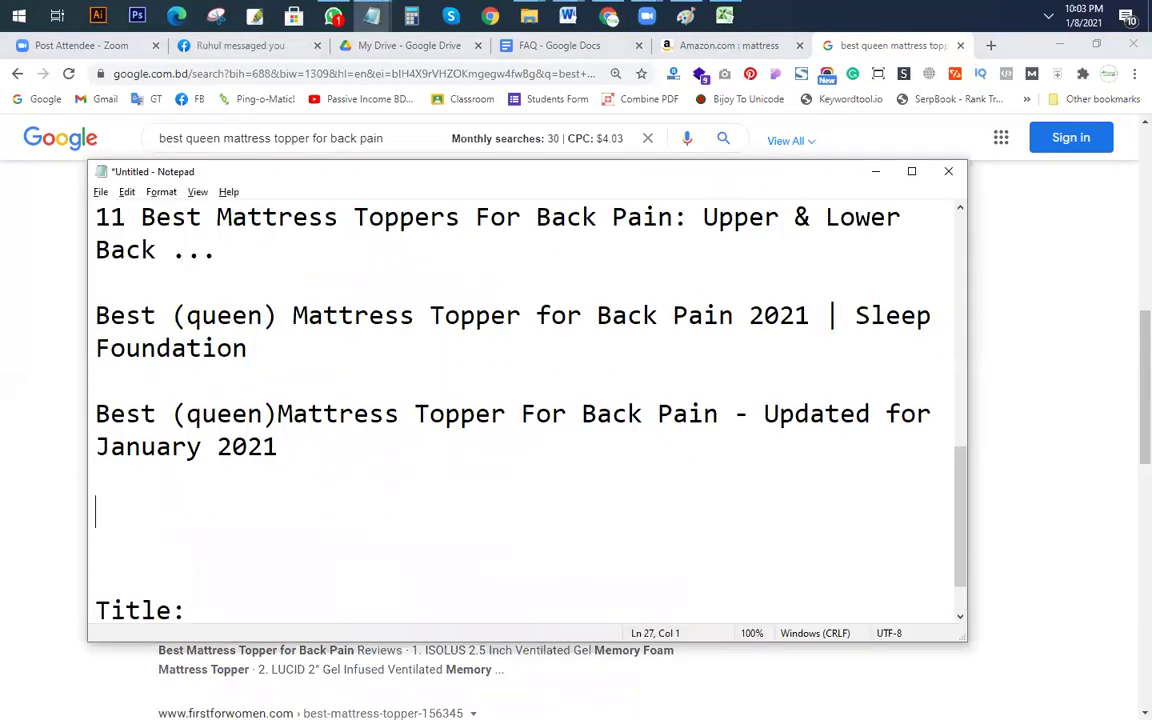
pyautogui.hotkey('ctrl', 'v')
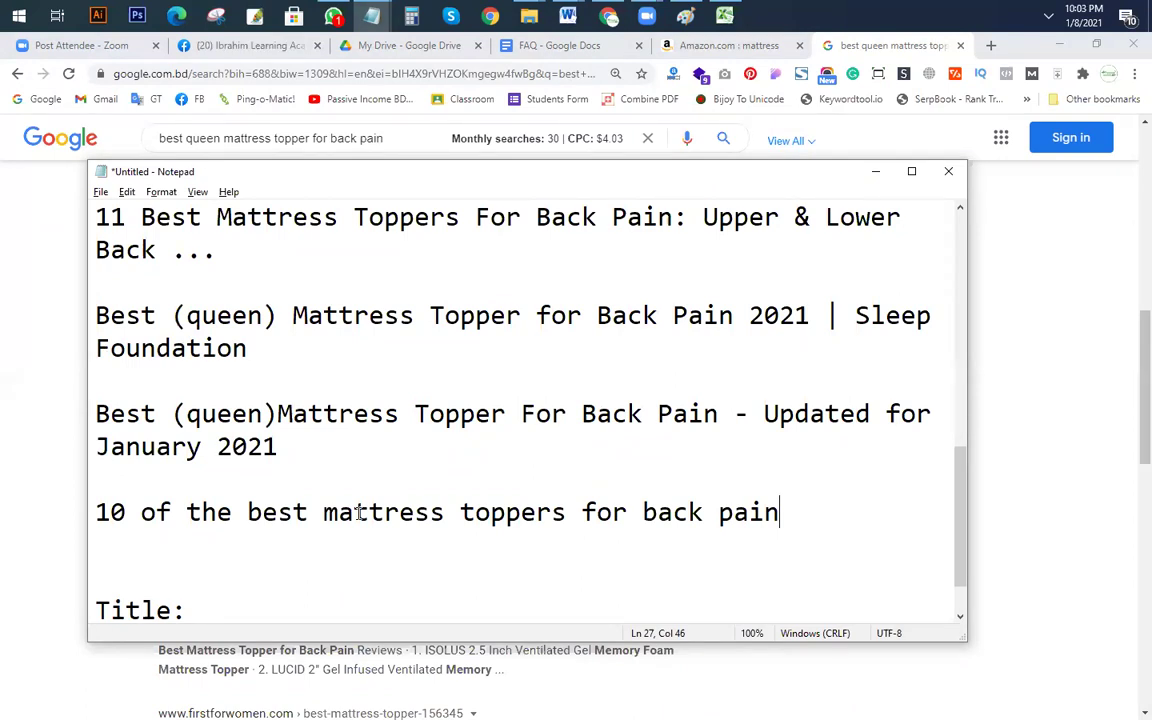
pyautogui.scroll(3, 355, 515)
# Step: Capitalise 'Best', 'Queen' and 'Mattress' in the Post 1 keyword line
pyautogui.scroll(-1, 380, 410)
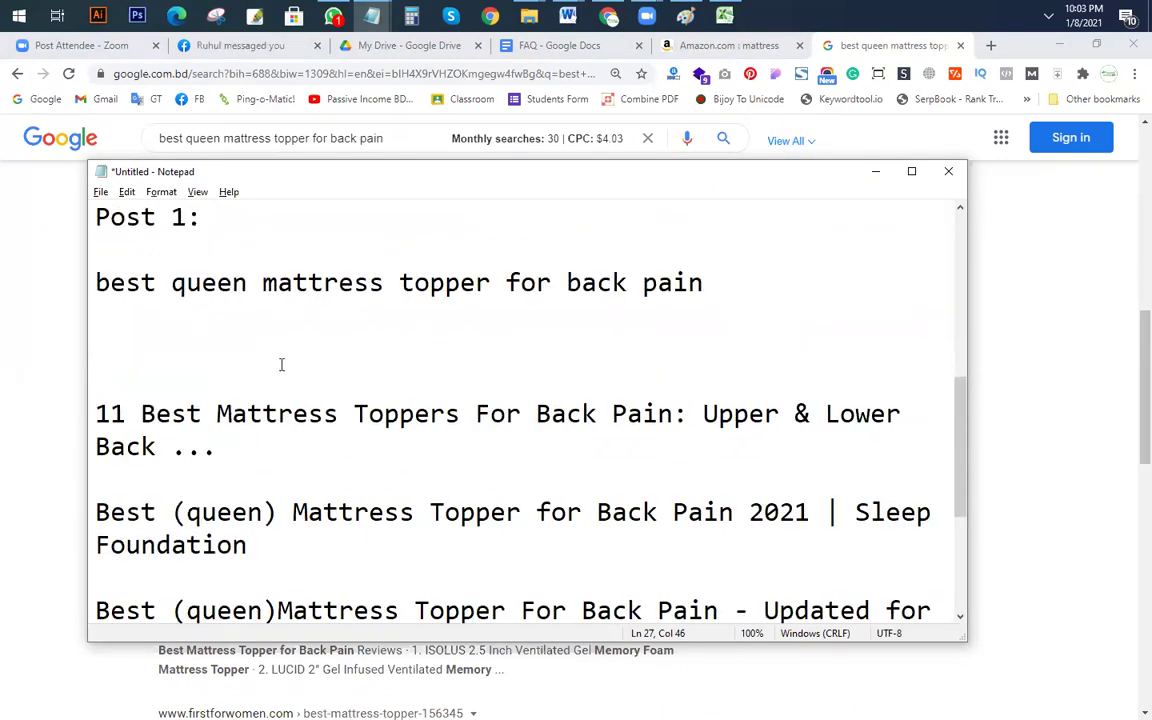
pyautogui.moveTo(98, 282); pyautogui.dragTo(743, 301)
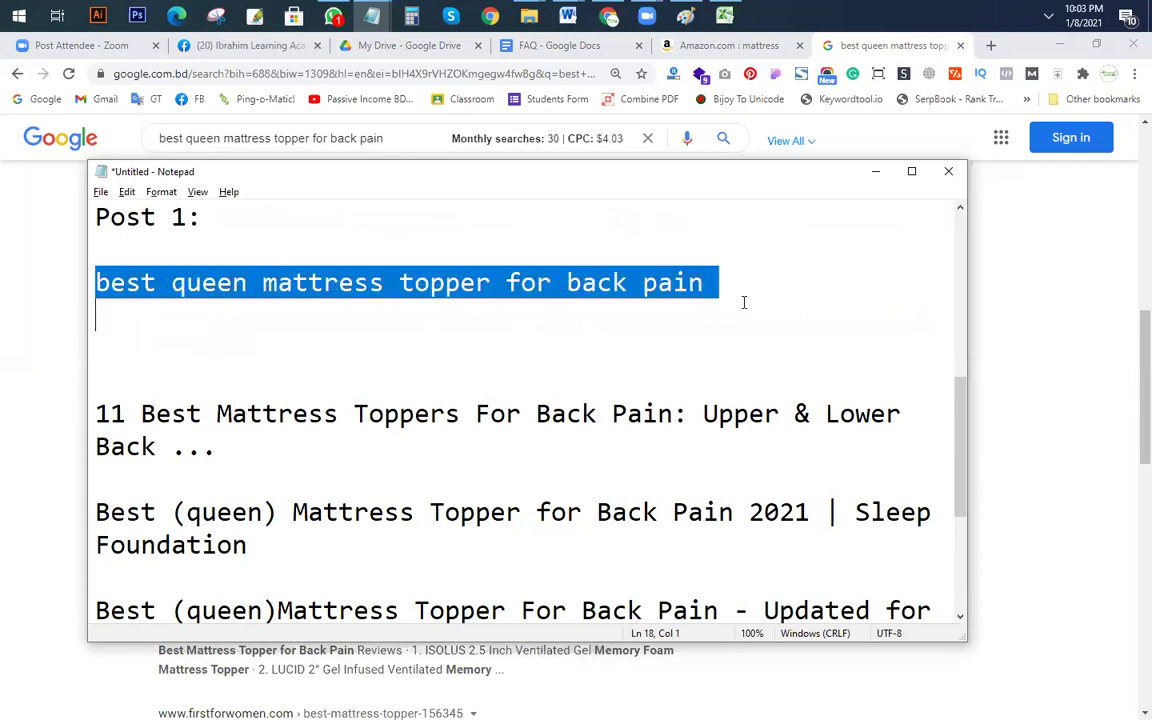
pyautogui.click(652, 308)
pyautogui.moveTo(95, 283); pyautogui.dragTo(190, 283)
pyautogui.write('Best Q')
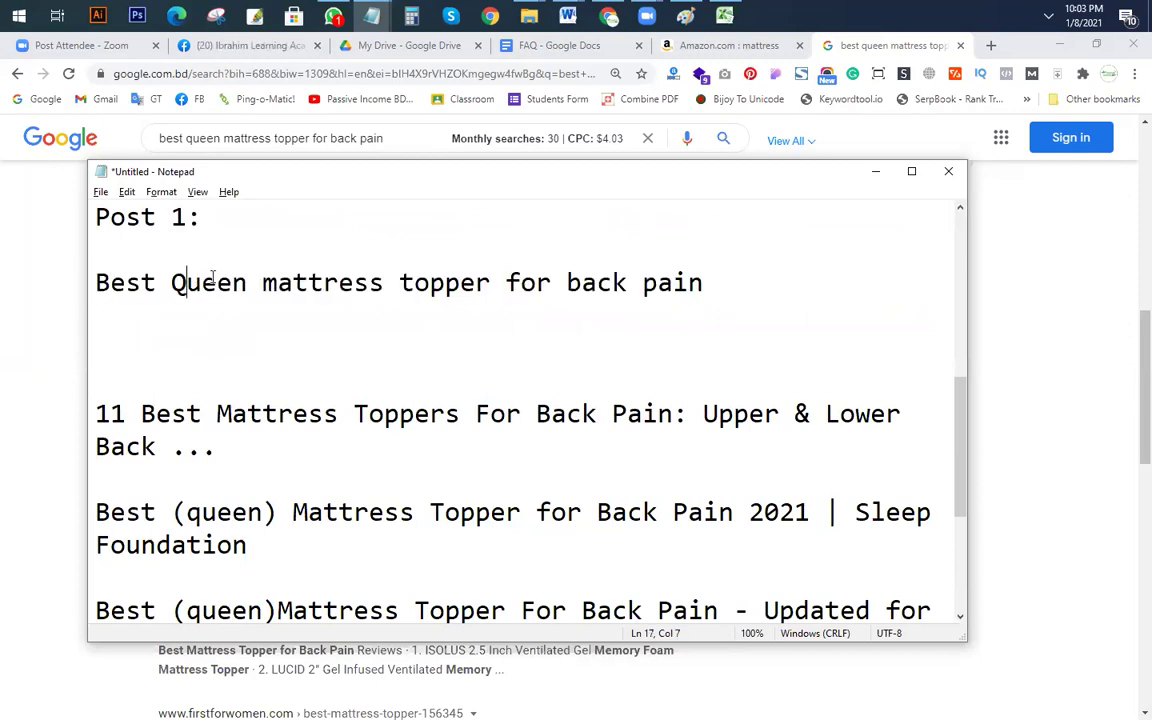
pyautogui.moveTo(263, 283); pyautogui.dragTo(272, 283)
pyautogui.write('M')
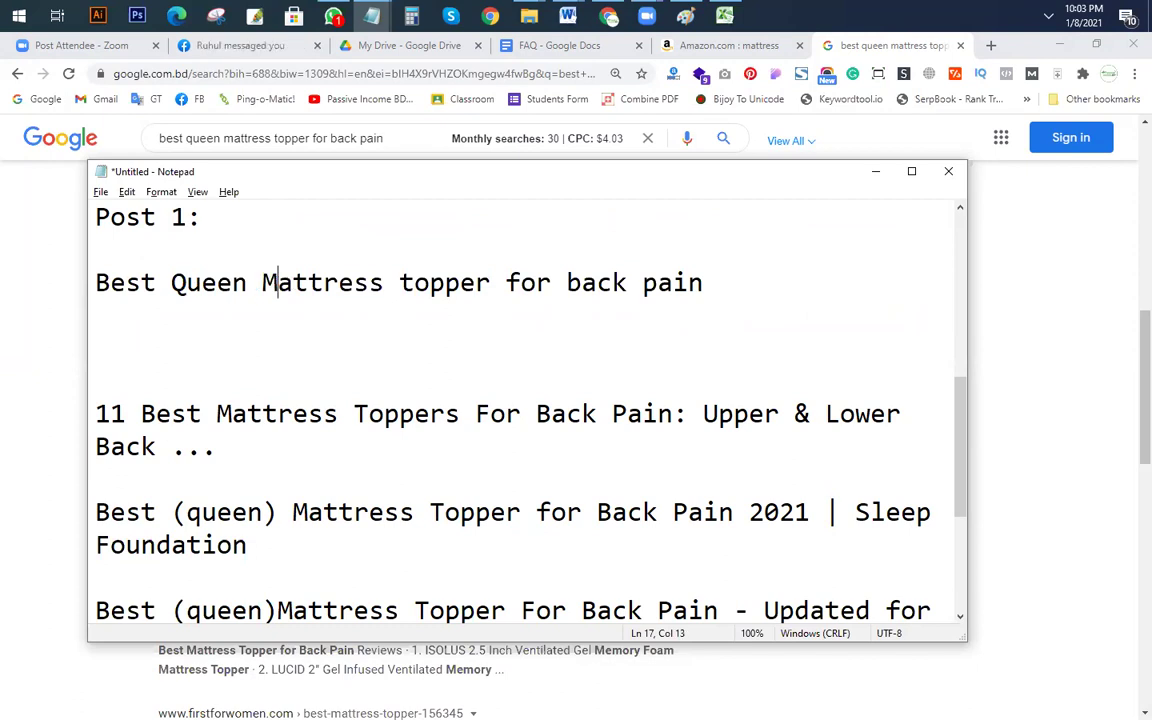
# Step: Capitalise 'Topper', 'For', 'Back' and 'Pain', fixing a stray V
pyautogui.moveTo(411, 283); pyautogui.dragTo(384, 283)
pyautogui.write('T')
pyautogui.click(385, 283)
pyautogui.moveTo(507, 283); pyautogui.dragTo(579, 283)
pyautogui.write('F')
pyautogui.write('V')
pyautogui.press('BackSpace')
pyautogui.write('B')
pyautogui.moveTo(657, 283); pyautogui.dragTo(643, 283)
pyautogui.write('P')
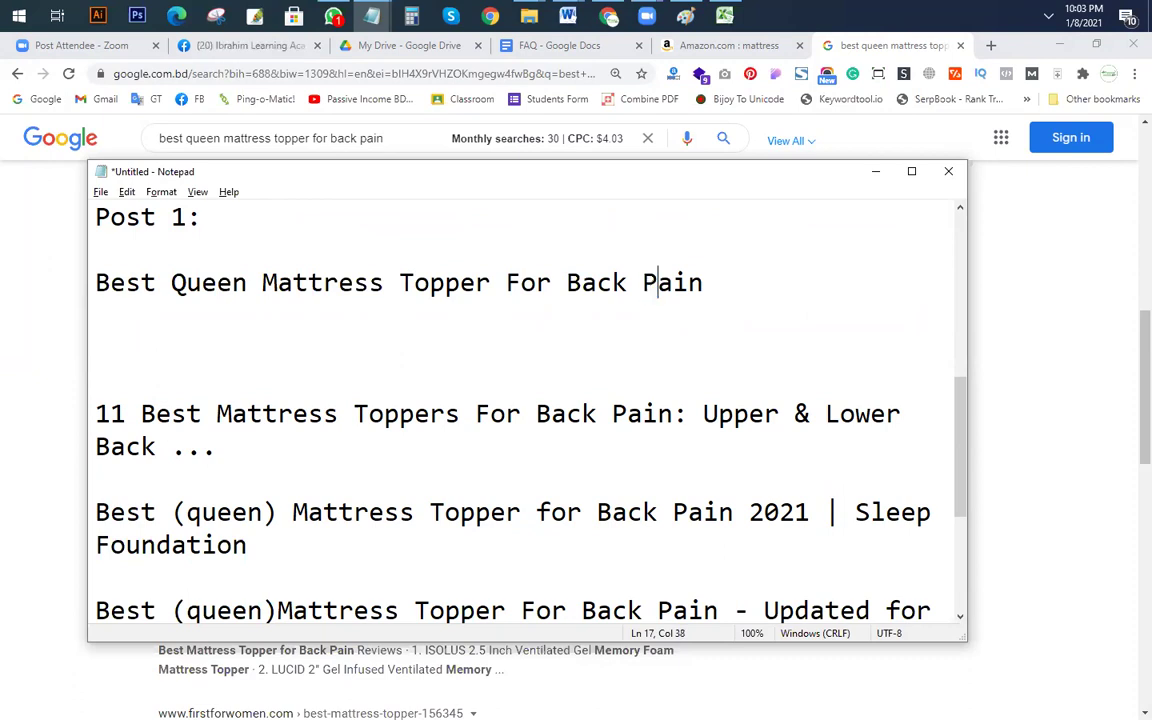
pyautogui.scroll(-2, 291, 350)
pyautogui.scroll(2, 237, 363)
pyautogui.click(215, 415)
pyautogui.click(280, 451)
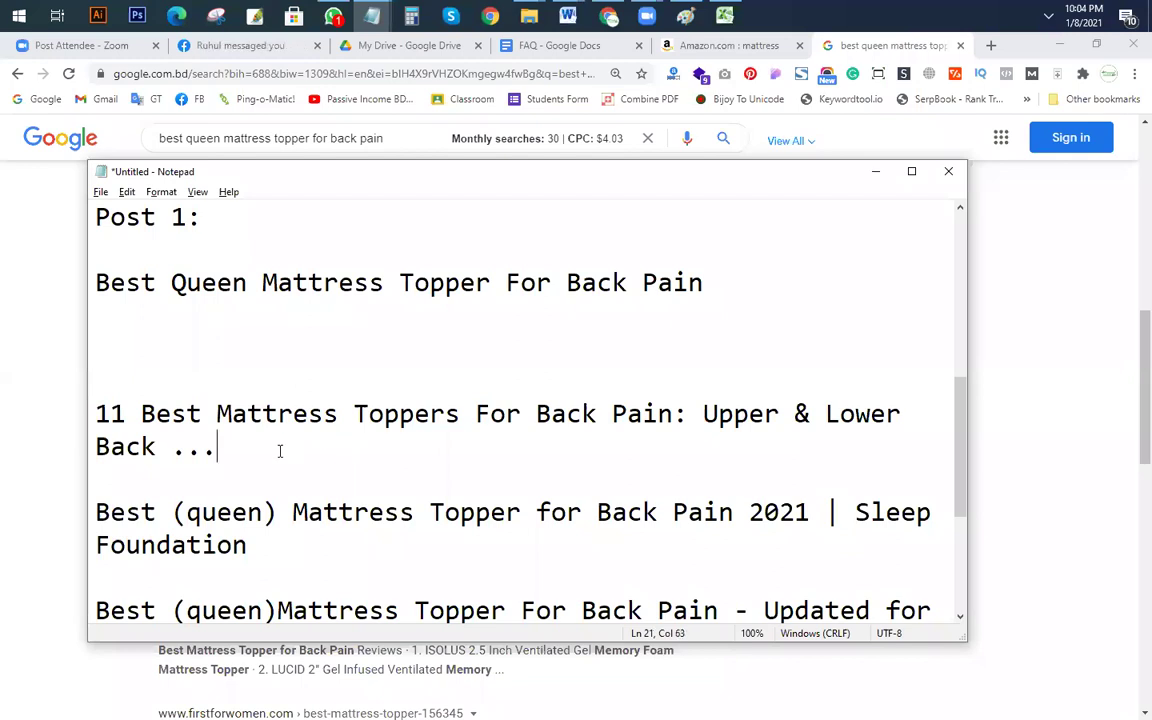
# Step: Replace the ellipsis after 'Back' with 'Pain' and move 'Upper & Lower Back Pain' to its own line
pyautogui.doubleClick(201, 445)
pyautogui.write('Pain')
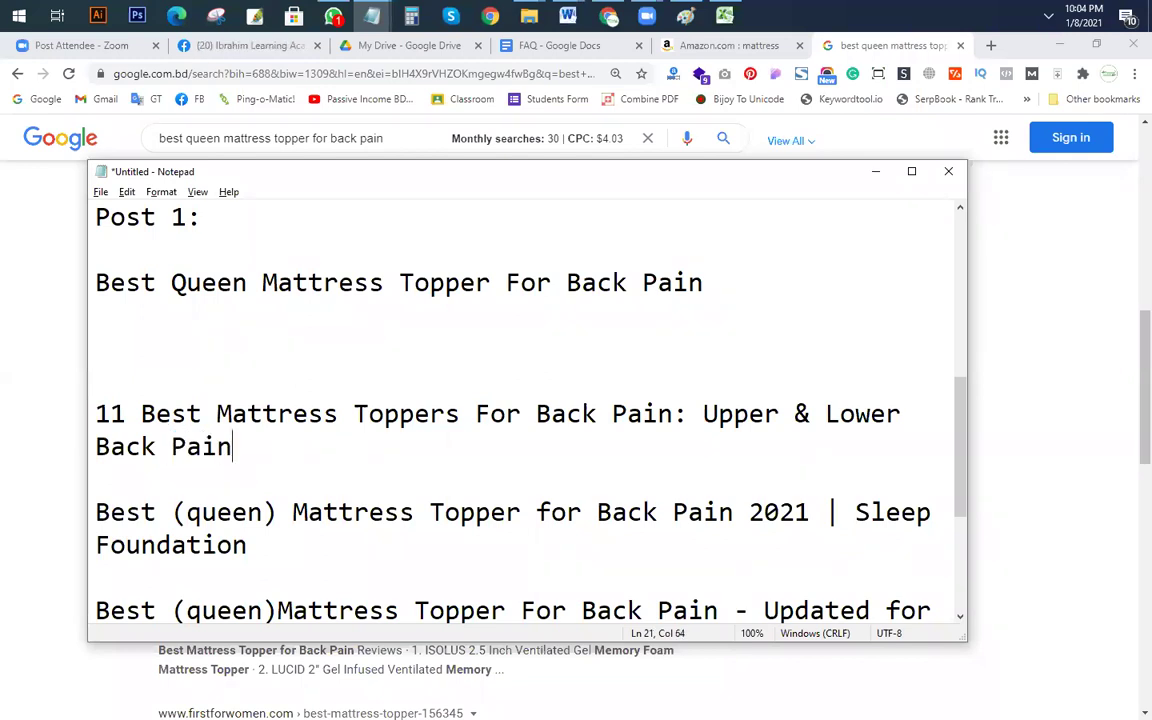
pyautogui.moveTo(705, 418); pyautogui.dragTo(740, 442)
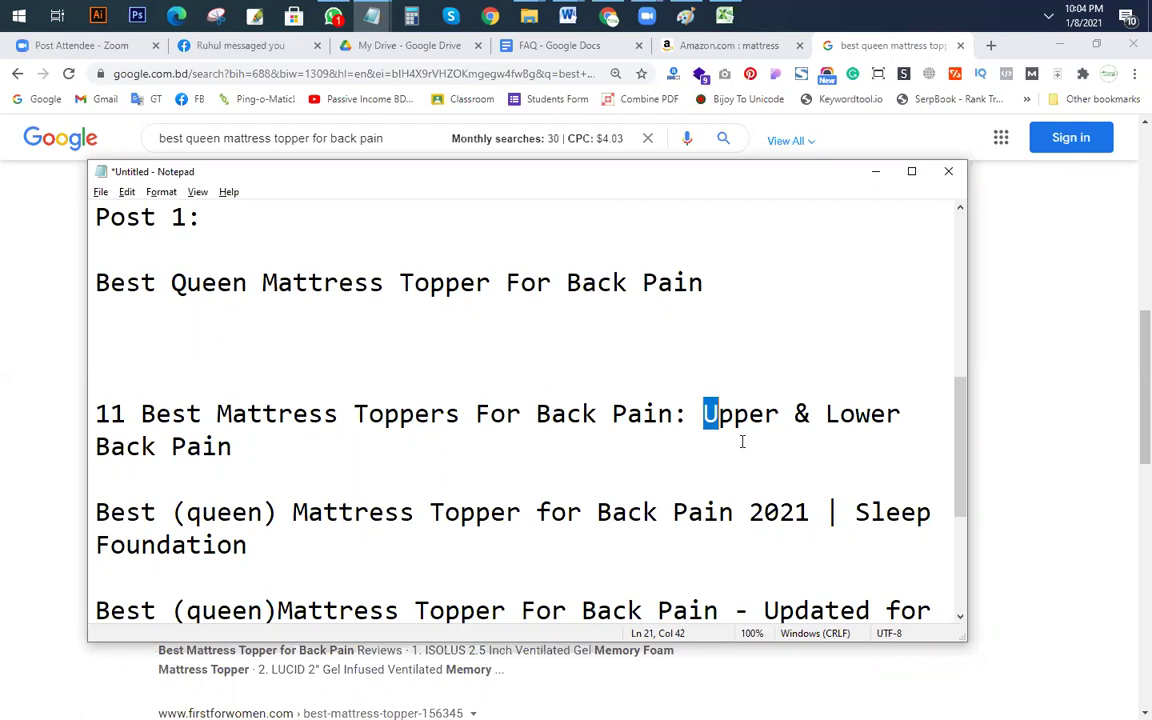
pyautogui.click(718, 433)
pyautogui.click(705, 418)
pyautogui.press('Return')
pyautogui.press('Return')
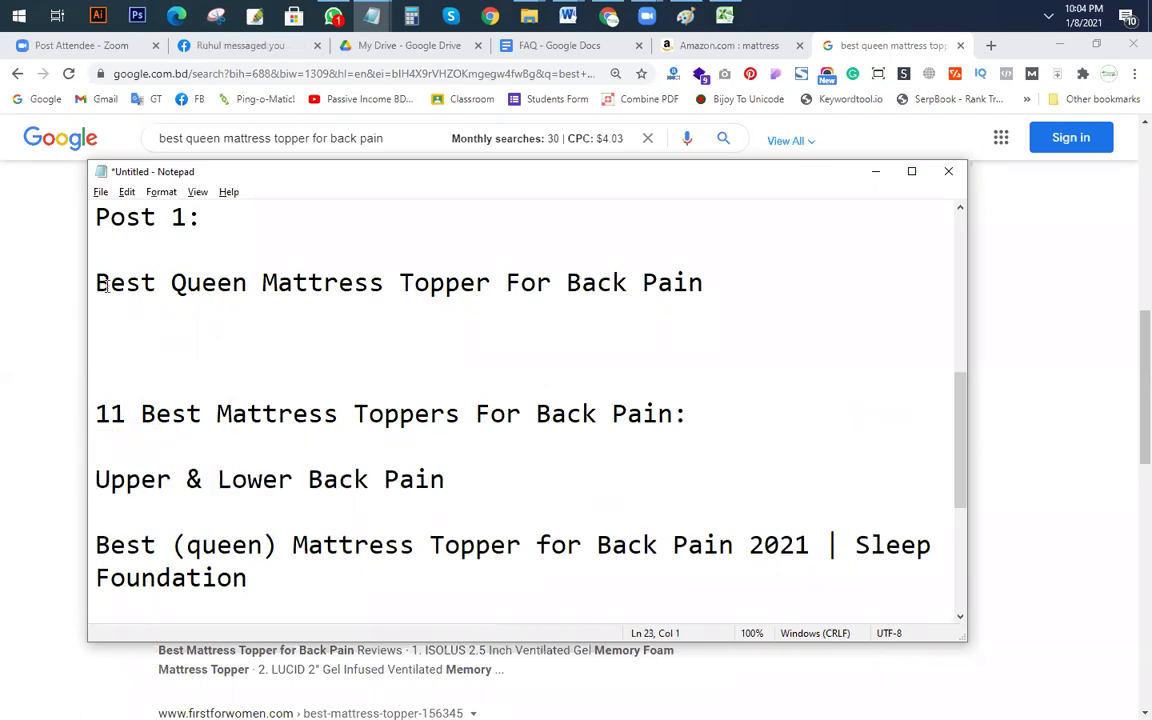
# Step: End the Post 1 keyword title with a ' |' separator
pyautogui.moveTo(110, 283); pyautogui.dragTo(126, 283)
pyautogui.moveTo(273, 288); pyautogui.dragTo(95, 316)
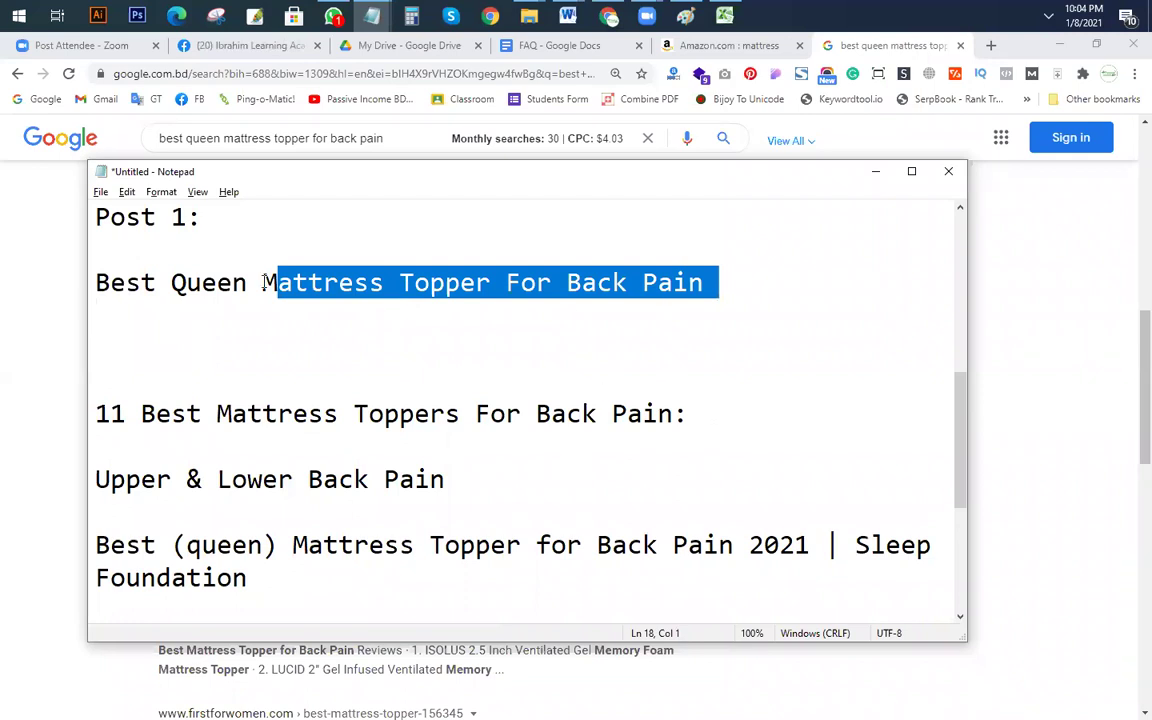
pyautogui.click(216, 414)
pyautogui.click(178, 283)
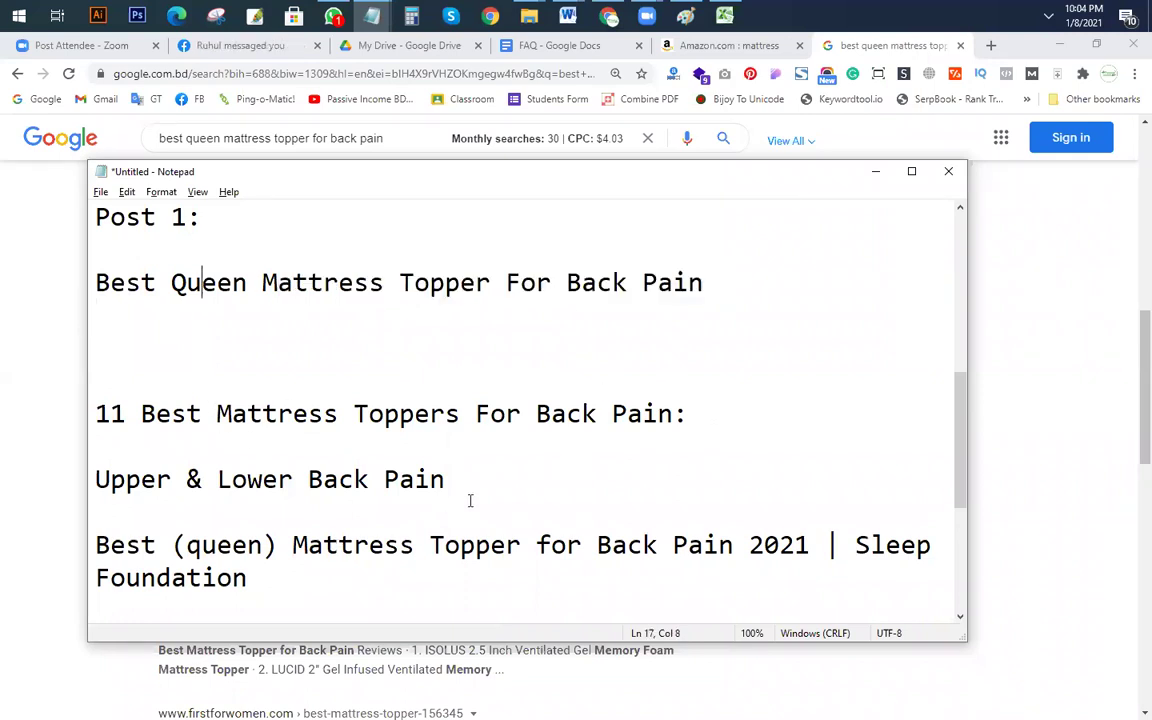
pyautogui.moveTo(450, 480); pyautogui.dragTo(78, 476)
pyautogui.click(252, 504)
pyautogui.click(720, 282)
pyautogui.write('|')
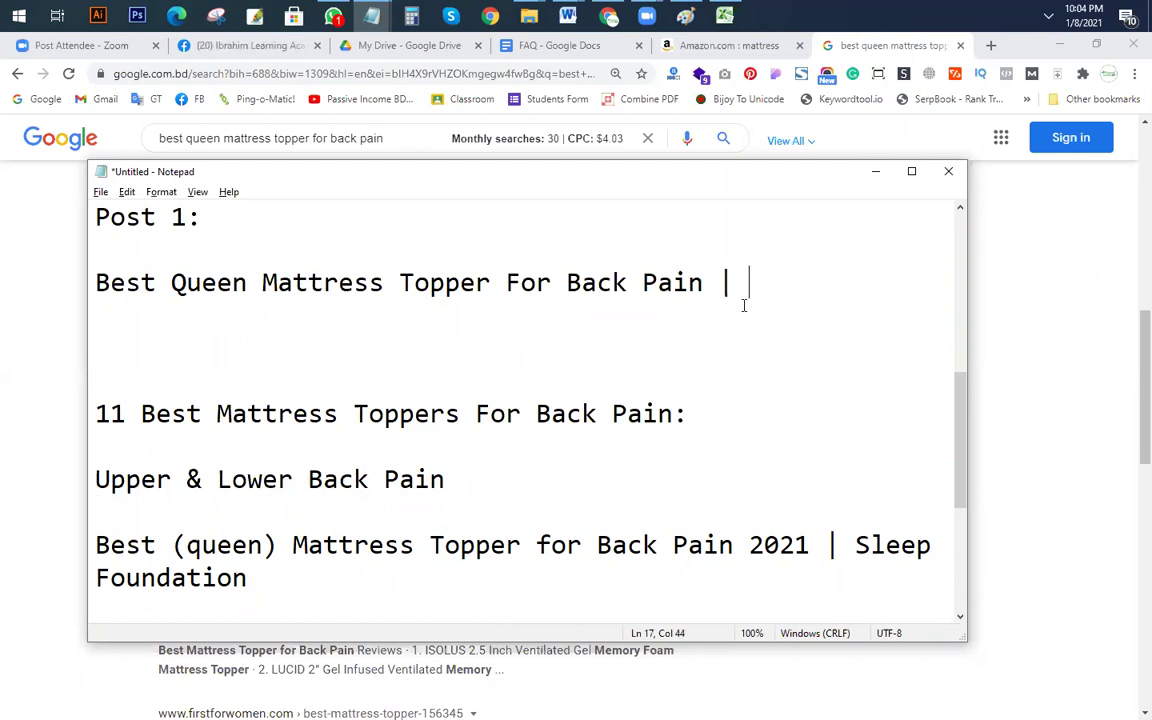
pyautogui.press('BackSpace')
pyautogui.press('BackSpace')
pyautogui.press('BackSpace')
pyautogui.write('-')
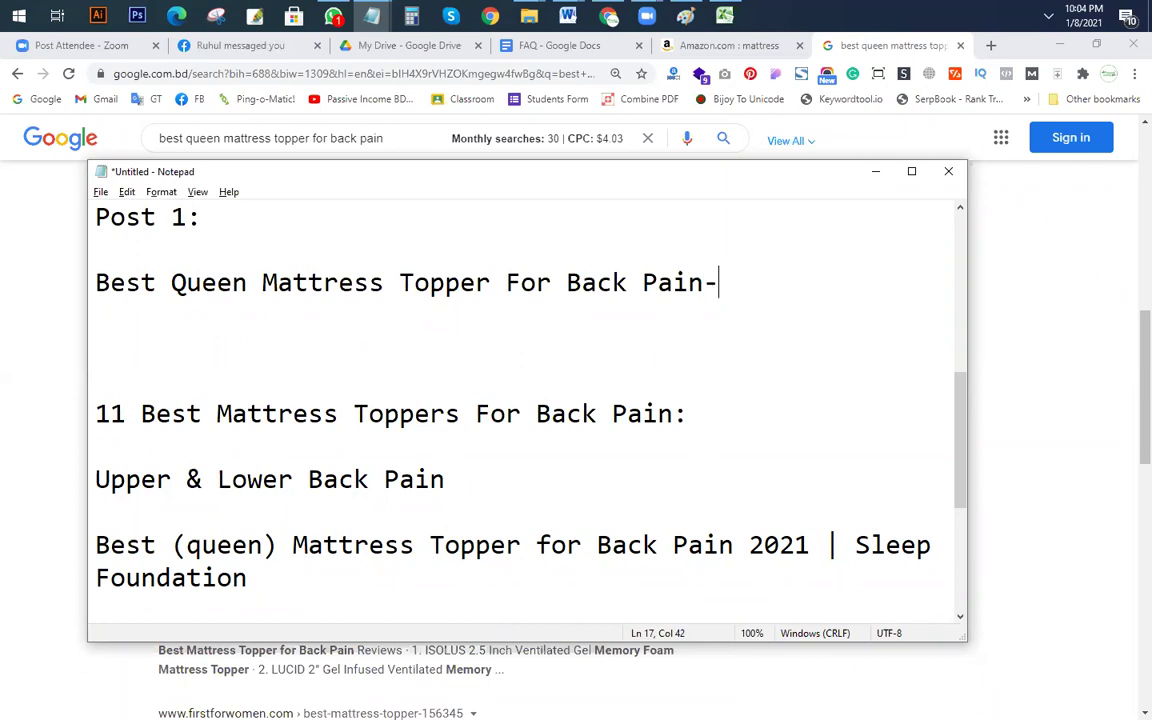
pyautogui.press('BackSpace')
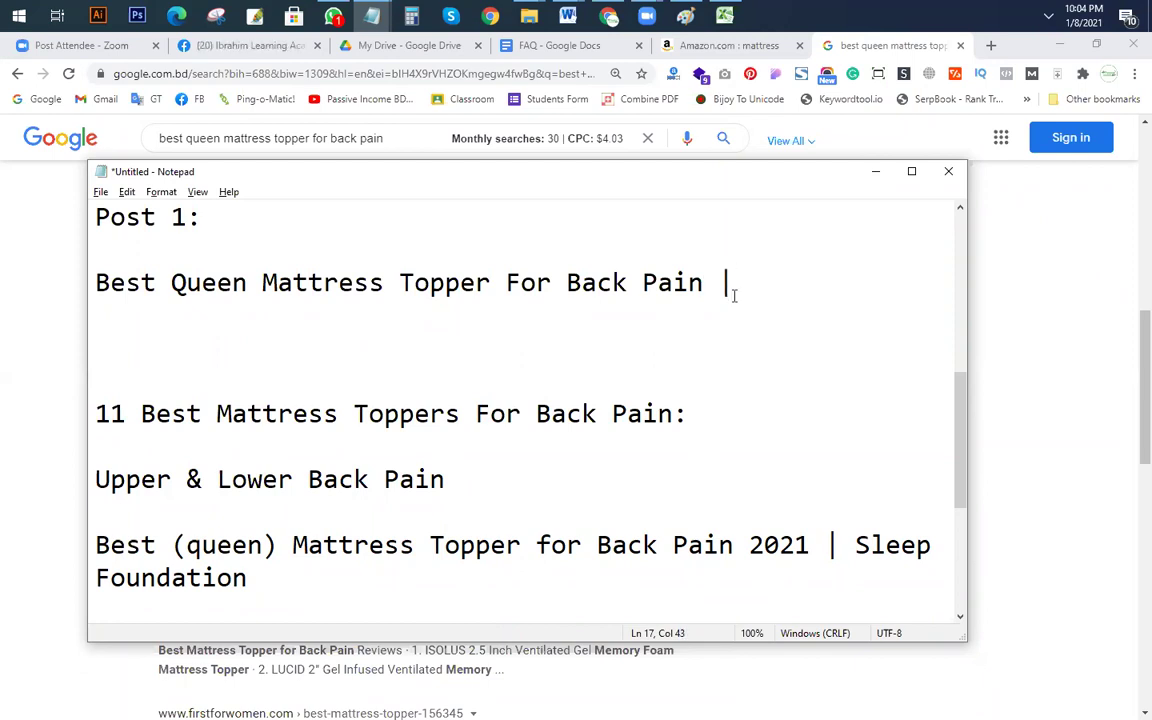
pyautogui.scroll(-1, 329, 445)
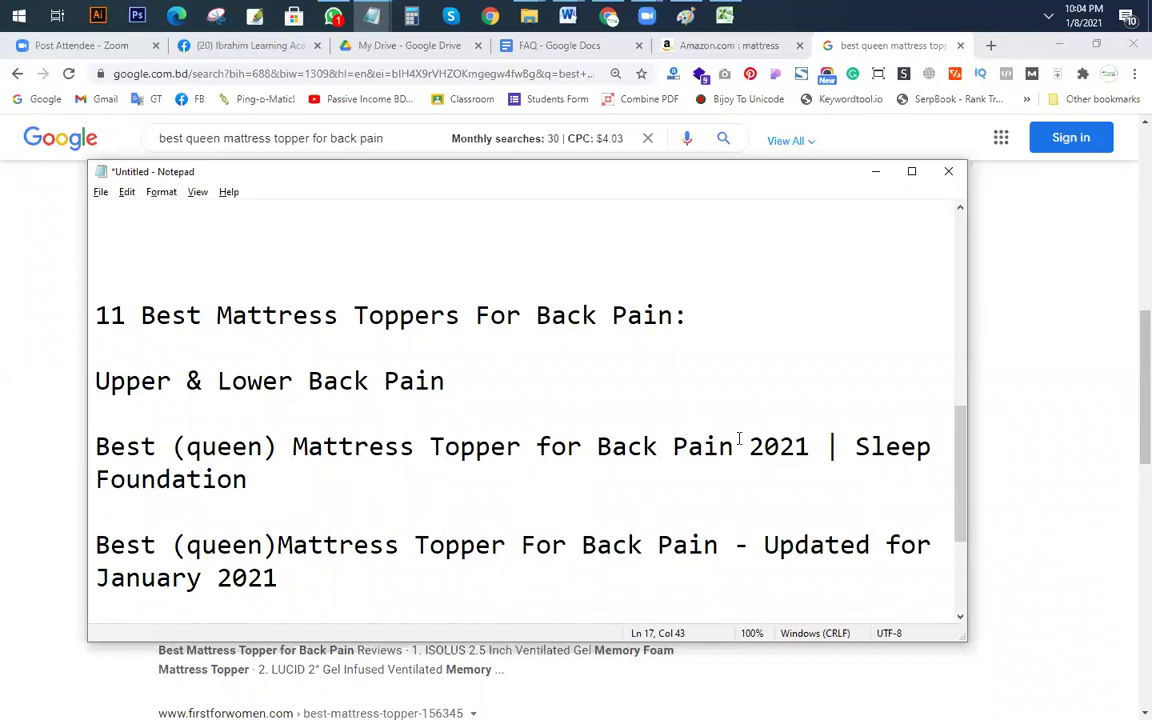
# Step: Append 2021 so the title reads 'Best Queen Mattress Topper For Back Pain 2021', then select it
pyautogui.doubleClick(770, 447)
pyautogui.scroll(1, 667, 374)
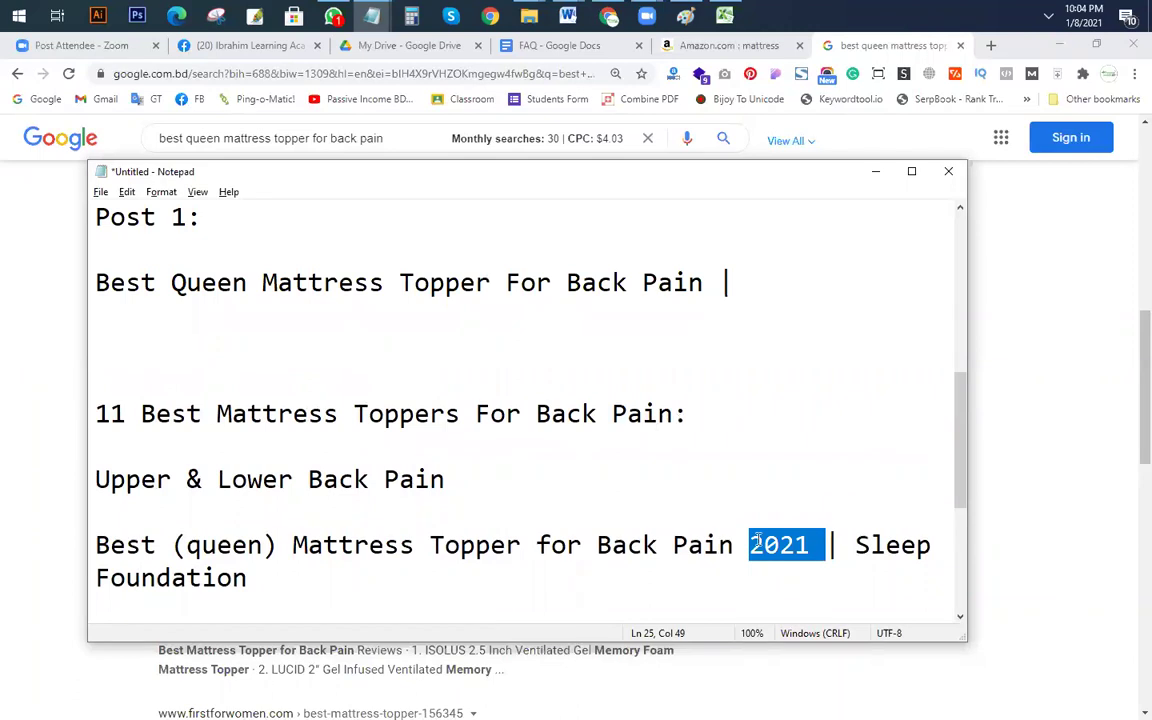
pyautogui.click(168, 283)
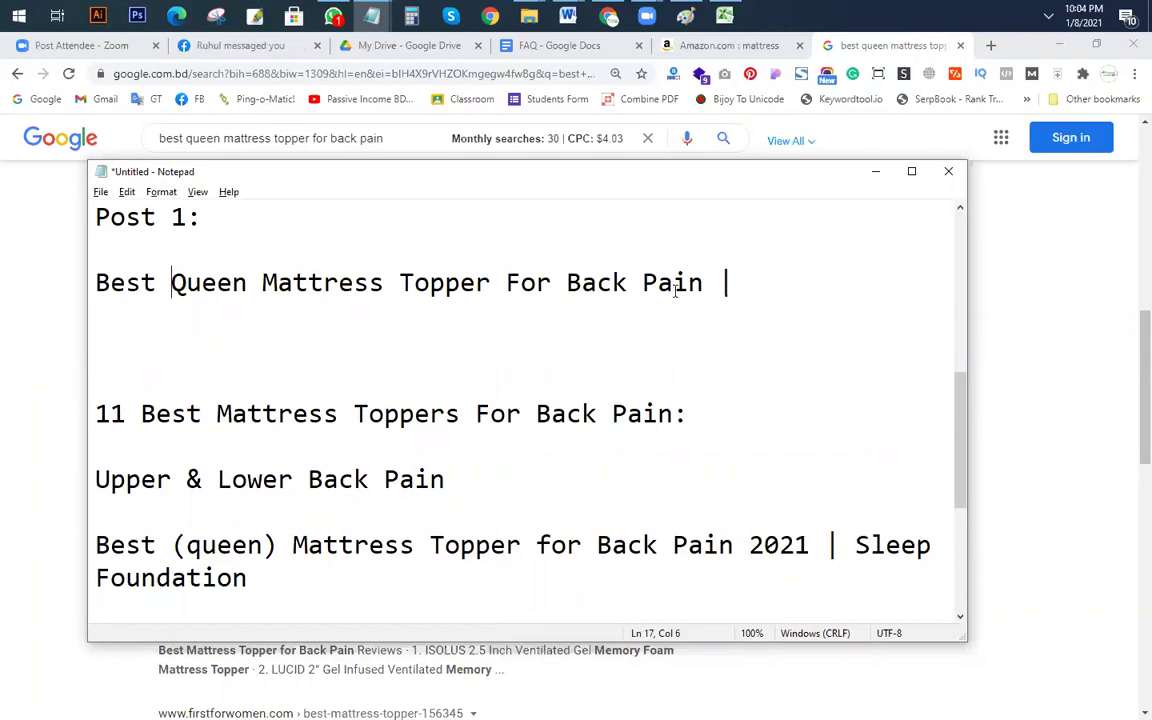
pyautogui.write('2021')
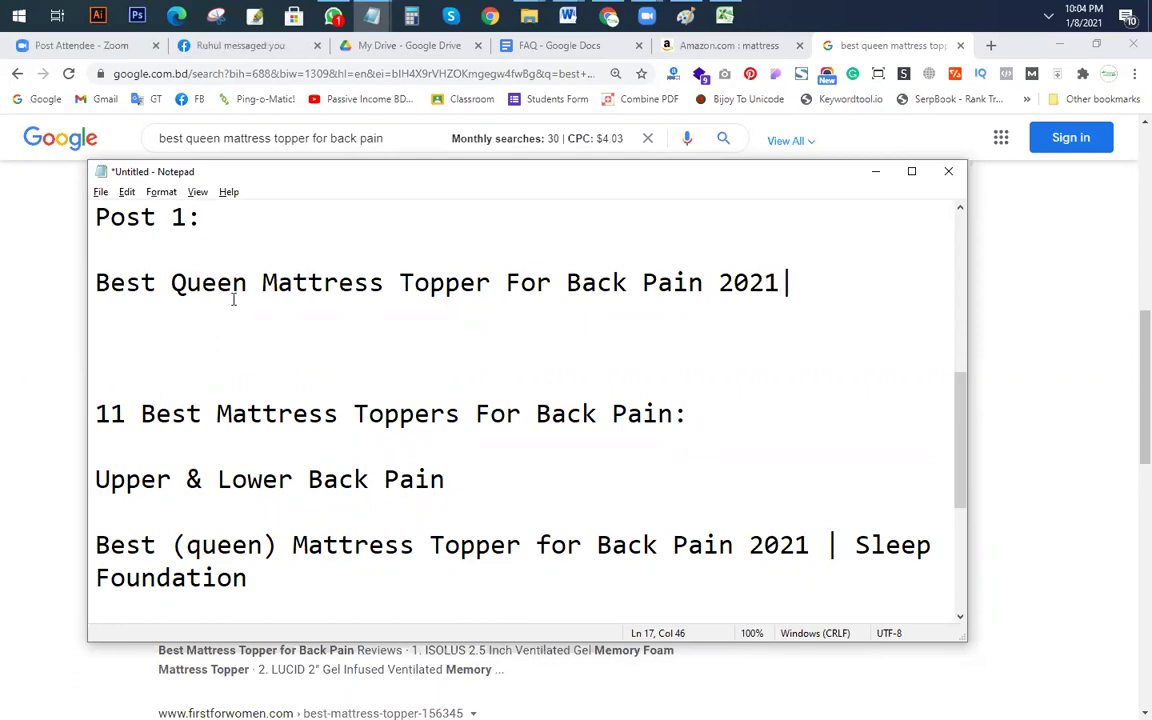
pyautogui.moveTo(216, 283); pyautogui.dragTo(231, 283)
pyautogui.click(748, 283)
pyautogui.moveTo(172, 283); pyautogui.dragTo(507, 283)
pyautogui.click(300, 348)
pyautogui.moveTo(780, 283); pyautogui.dragTo(72, 288)
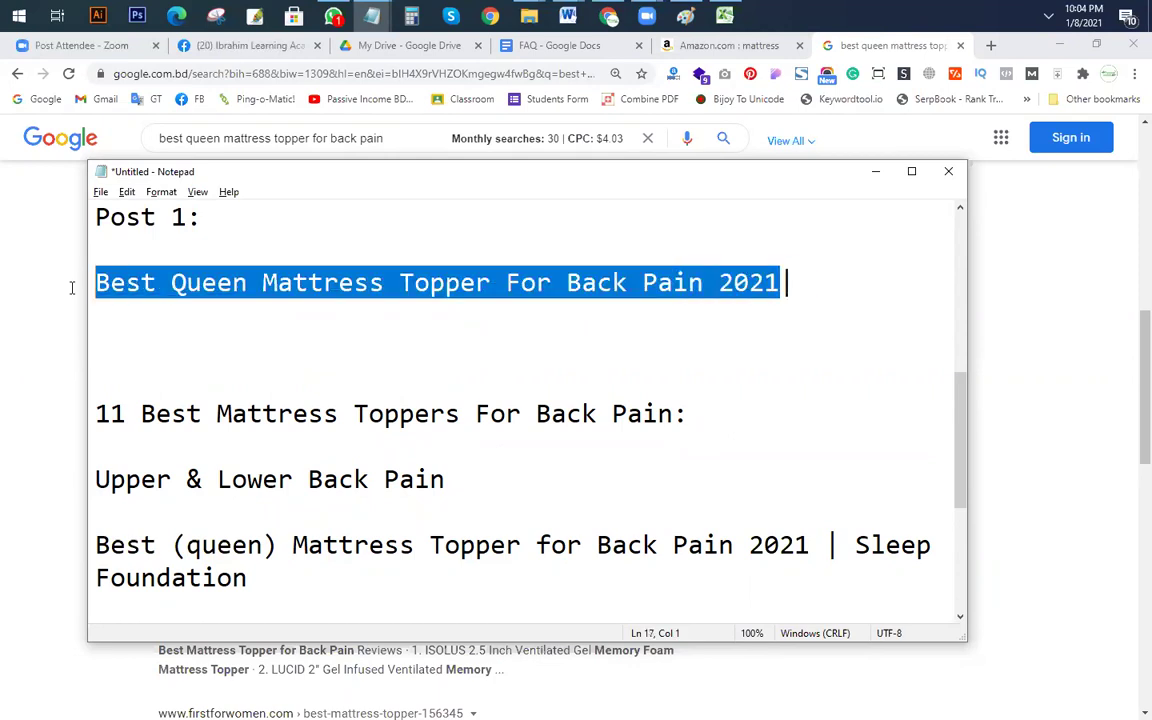
pyautogui.scroll(-1, 620, 393)
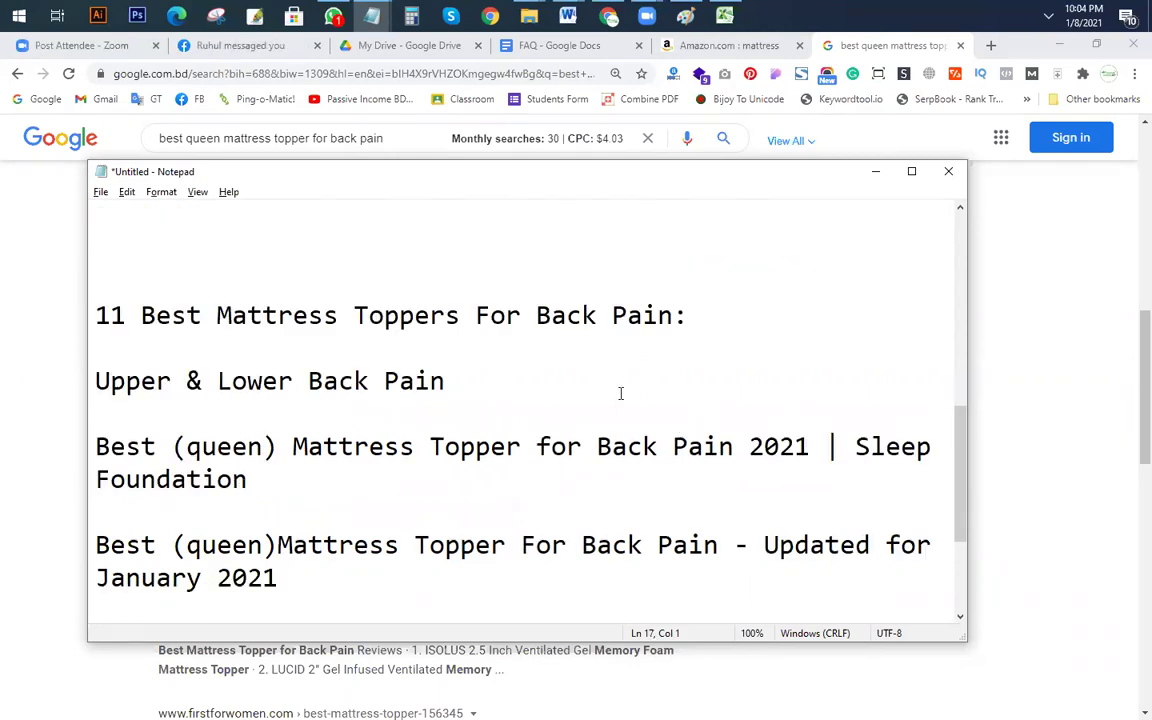
pyautogui.scroll(-1, 623, 393)
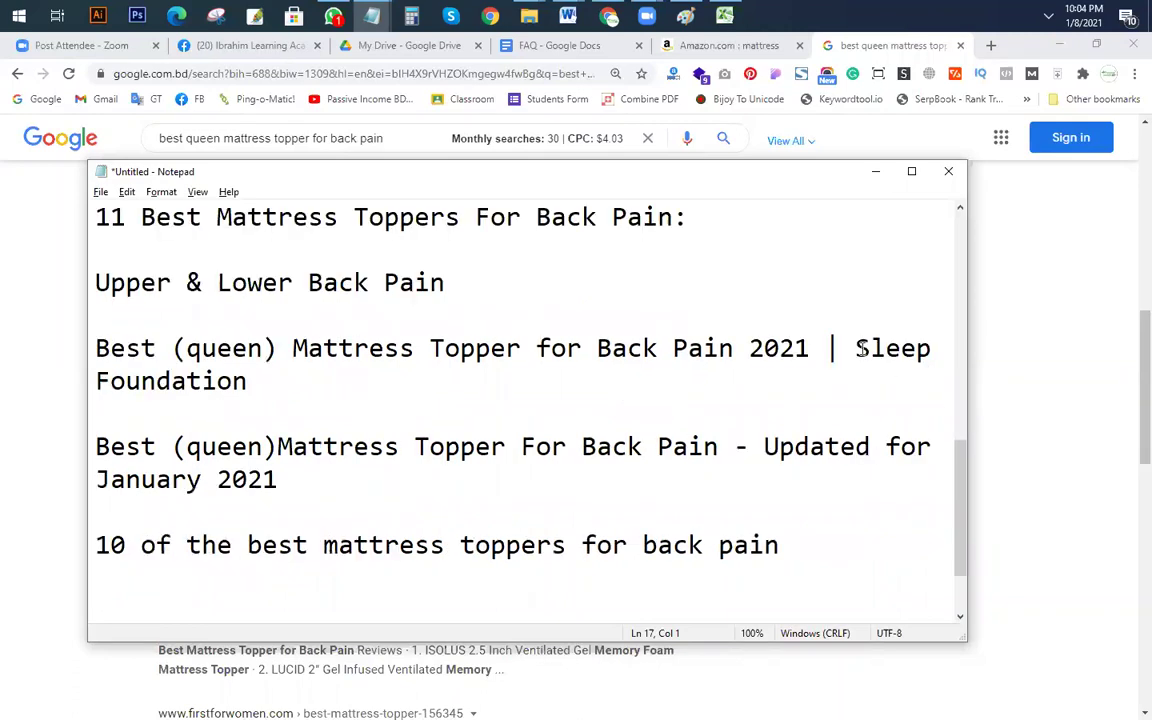
pyautogui.moveTo(856, 347); pyautogui.dragTo(872, 375)
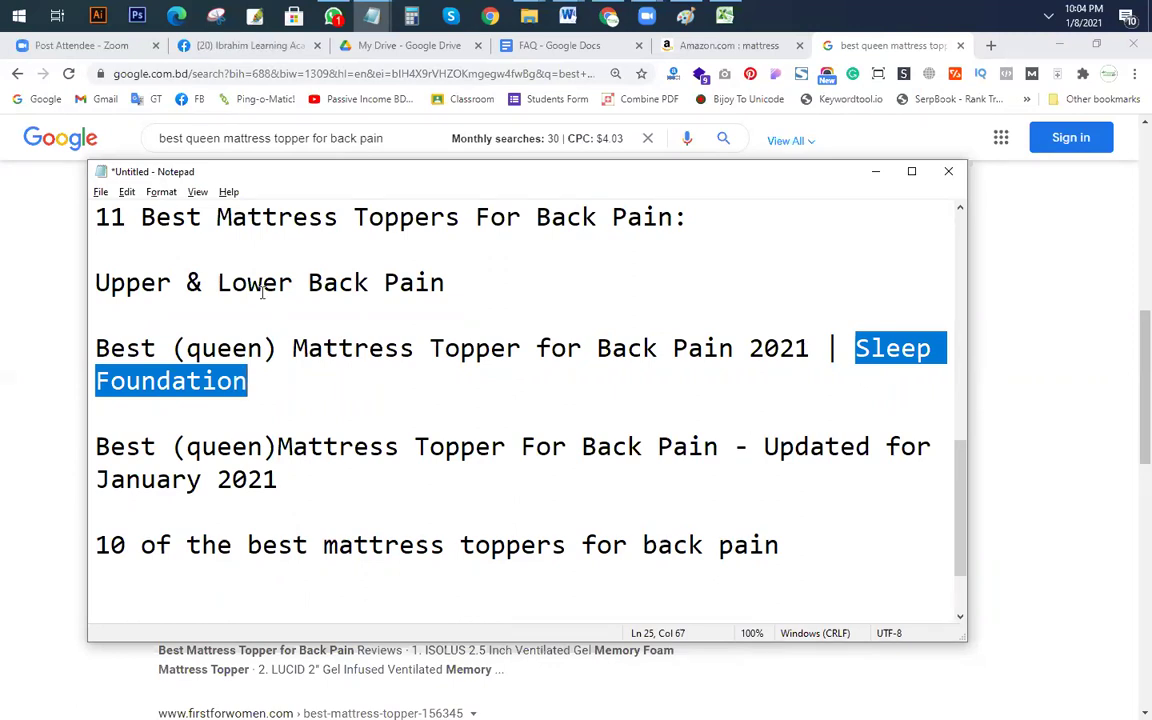
pyautogui.moveTo(103, 282); pyautogui.dragTo(622, 298)
pyautogui.moveTo(452, 283); pyautogui.dragTo(333, 303)
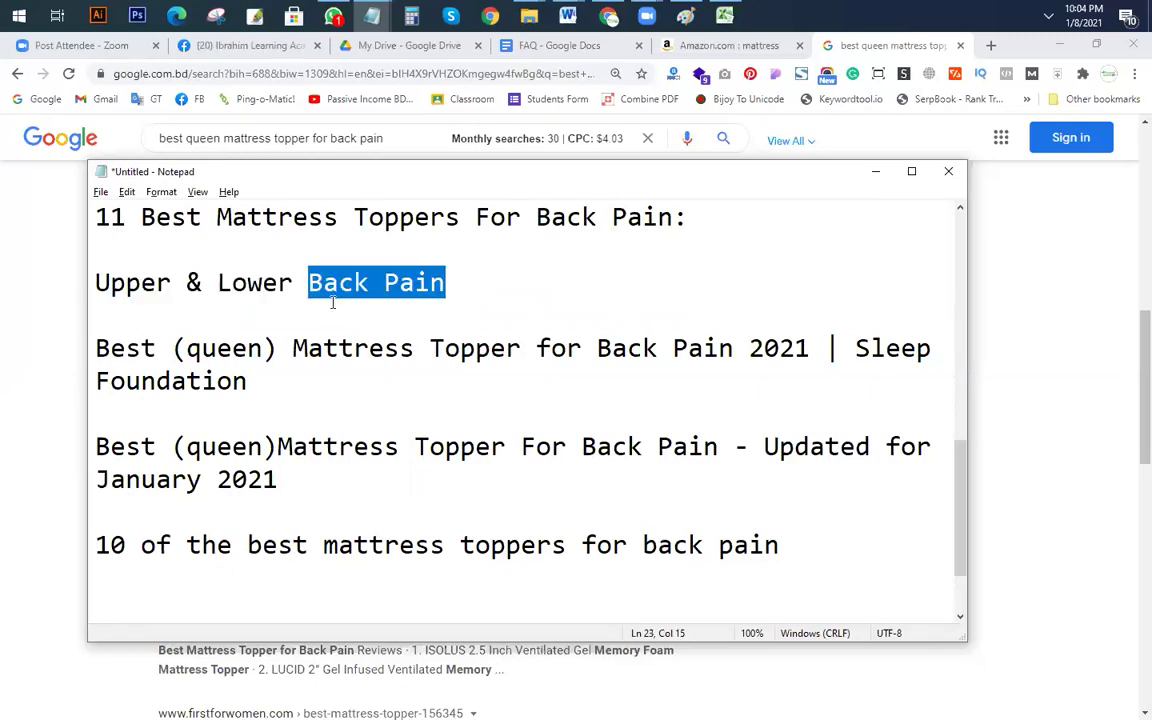
pyautogui.click(225, 305)
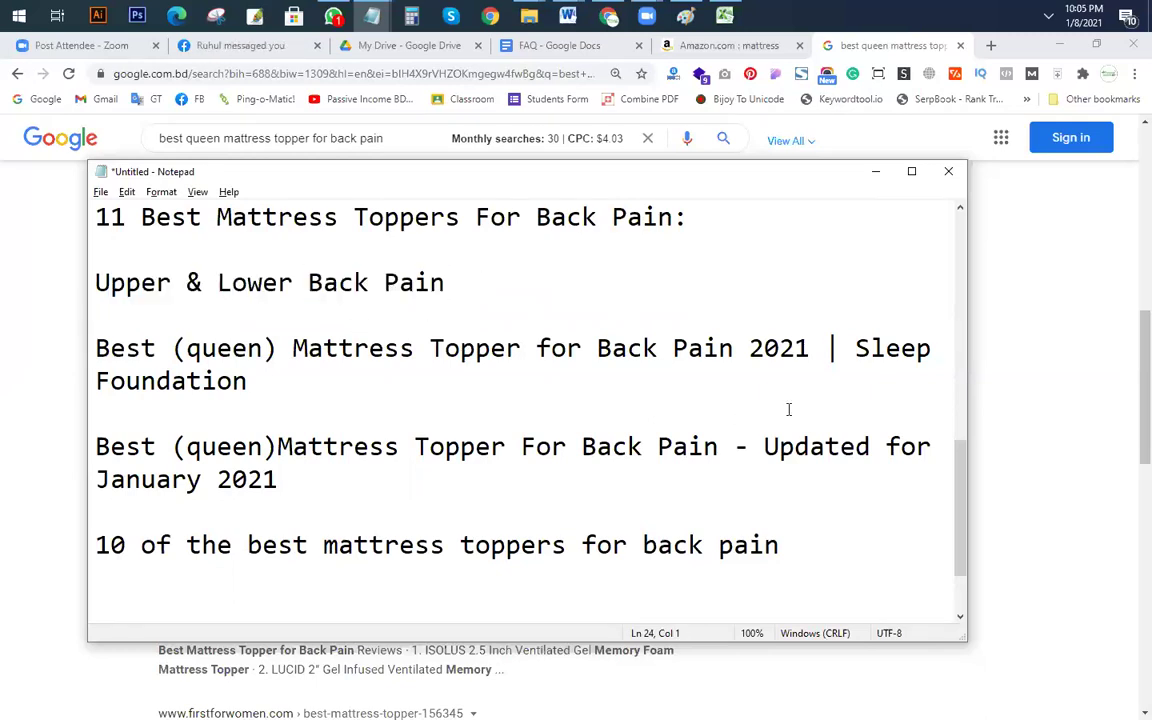
pyautogui.moveTo(453, 283); pyautogui.dragTo(232, 282)
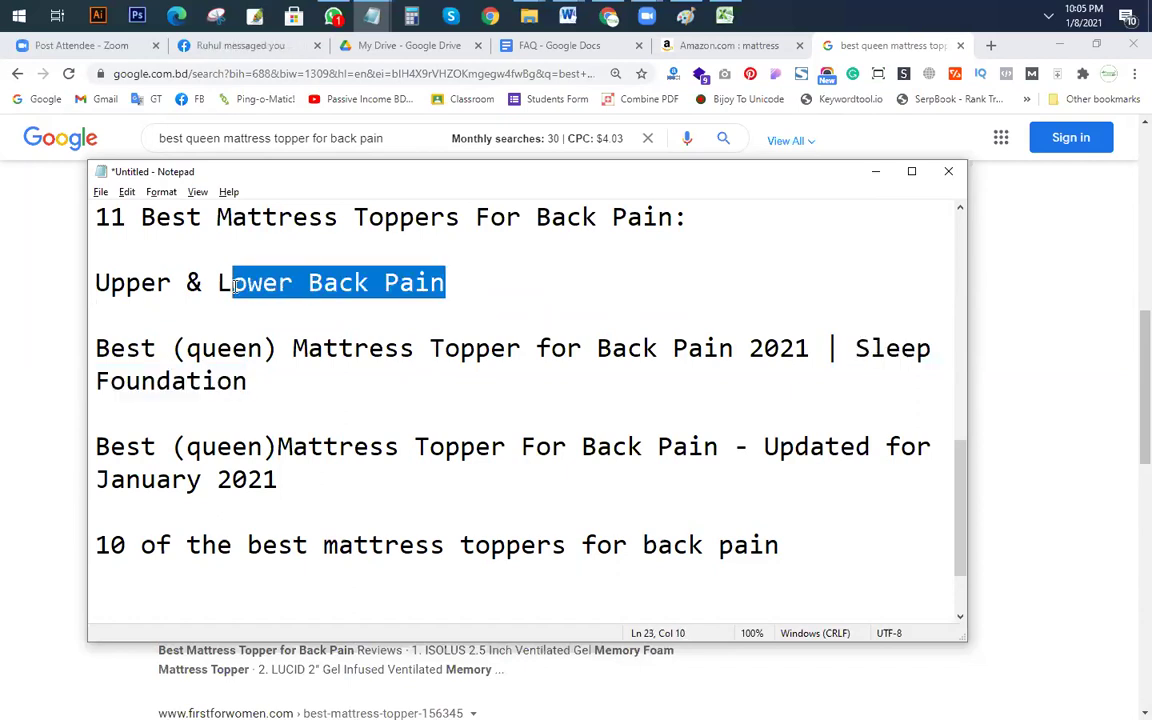
pyautogui.click(454, 312)
pyautogui.moveTo(488, 288); pyautogui.dragTo(309, 283)
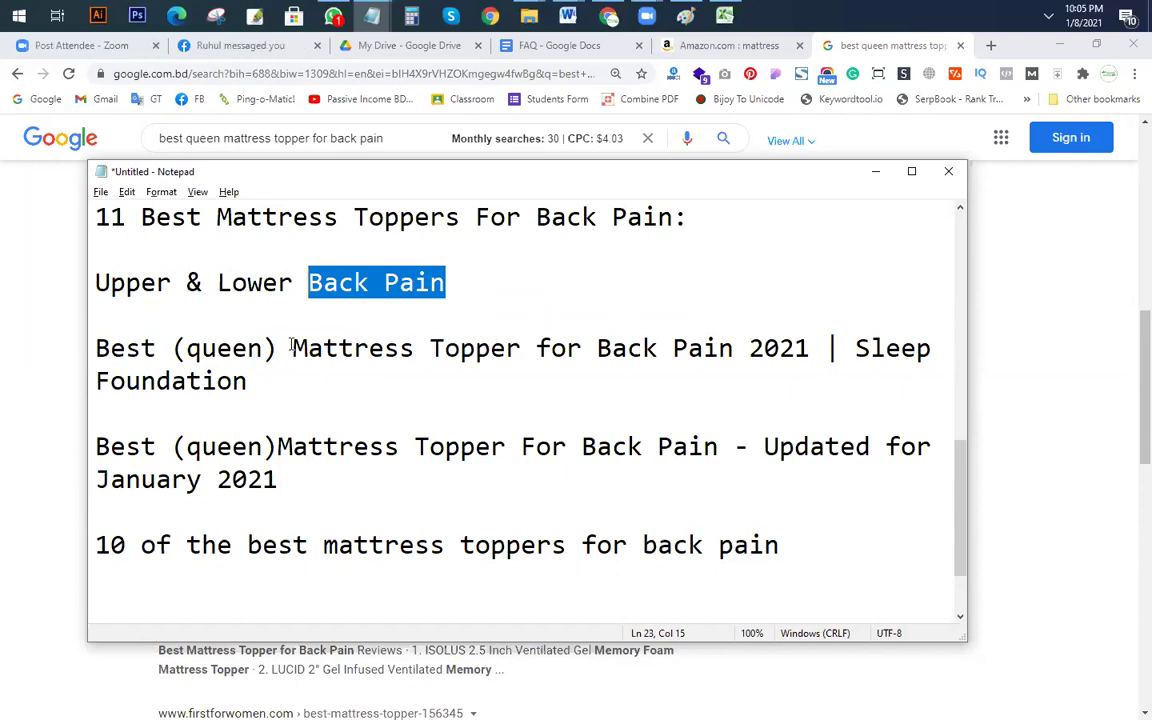
pyautogui.scroll(1, 290, 346)
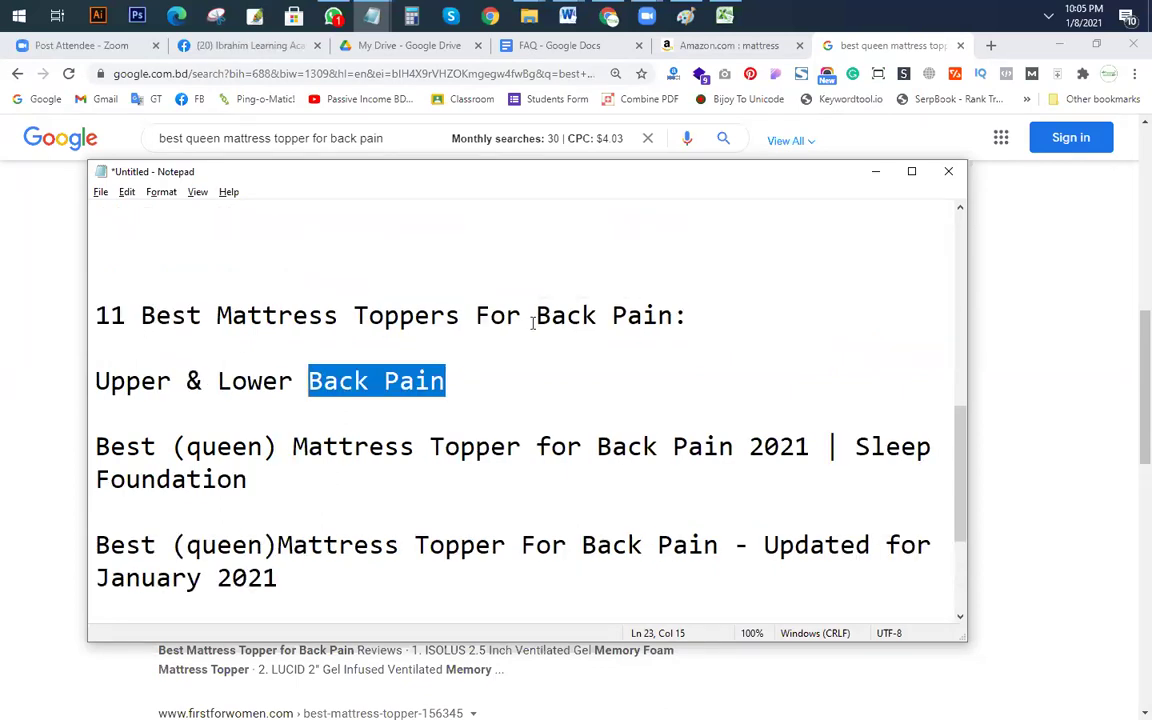
pyautogui.click(715, 326)
pyautogui.press('BackSpace')
pyautogui.press('BackSpace')
pyautogui.write(':')
pyautogui.press('Delete')
pyautogui.press('Delete')
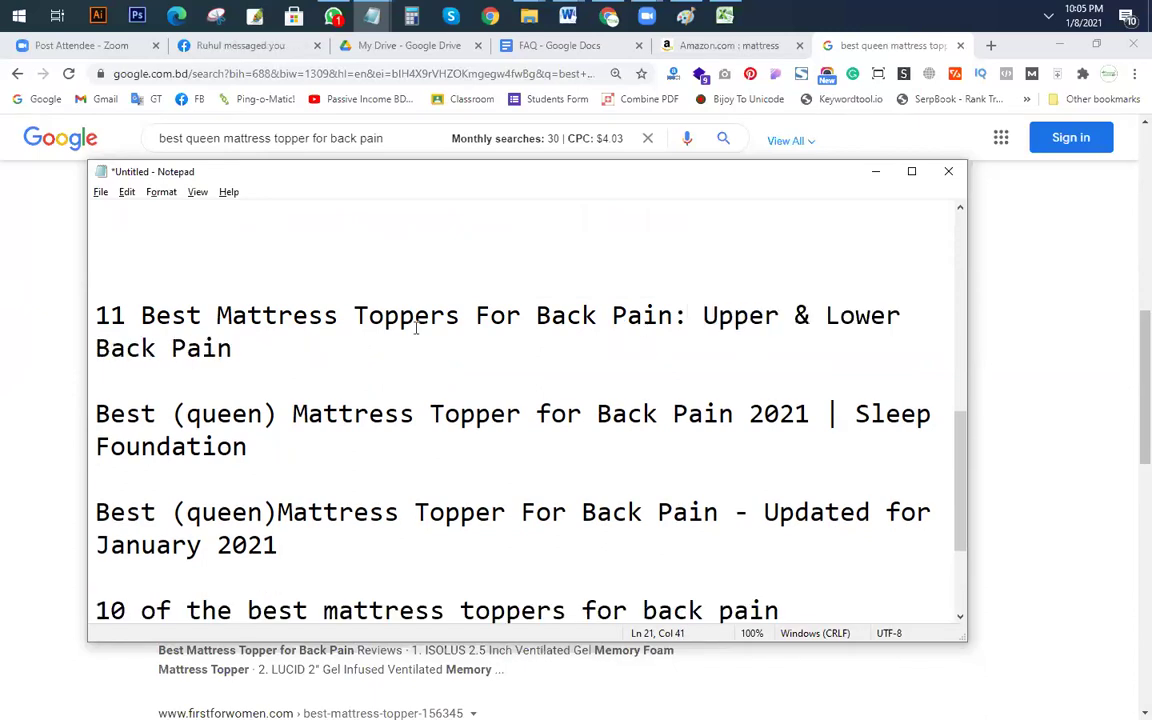
pyautogui.moveTo(110, 318); pyautogui.dragTo(585, 318)
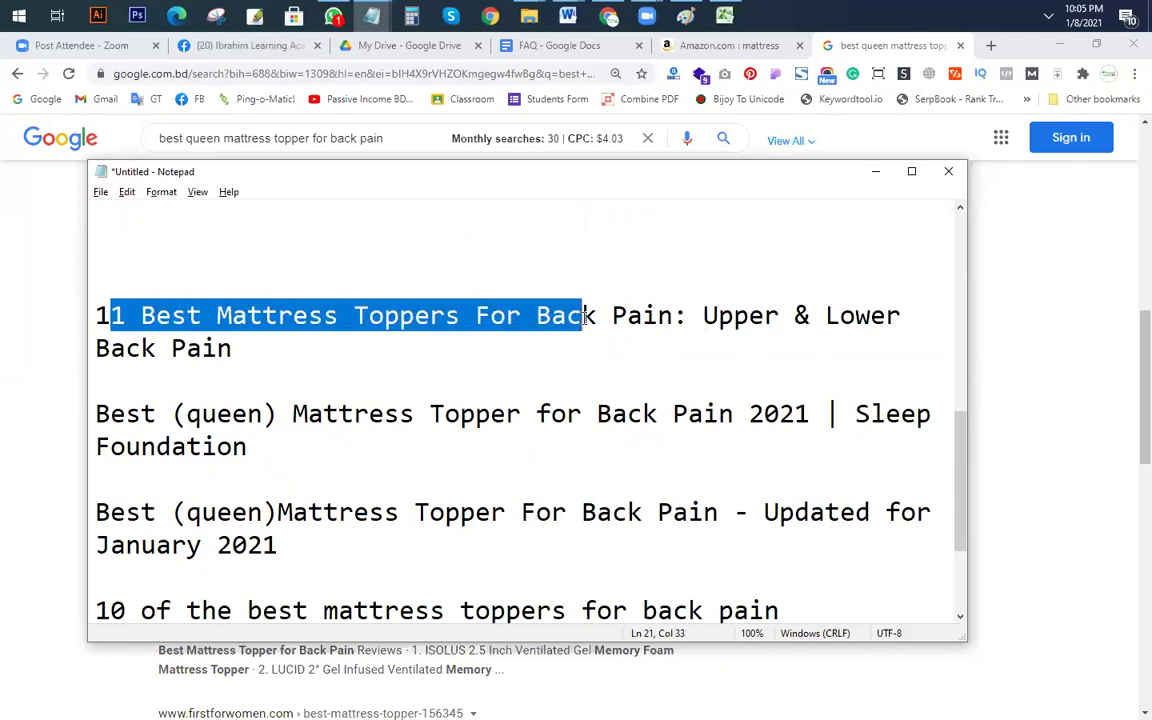
pyautogui.click(676, 318)
pyautogui.hotkey('shift', 'Right')
pyautogui.press('Down')
pyautogui.press('Down')
pyautogui.click(673, 318)
pyautogui.moveTo(702, 318); pyautogui.dragTo(901, 316)
pyautogui.click(257, 358)
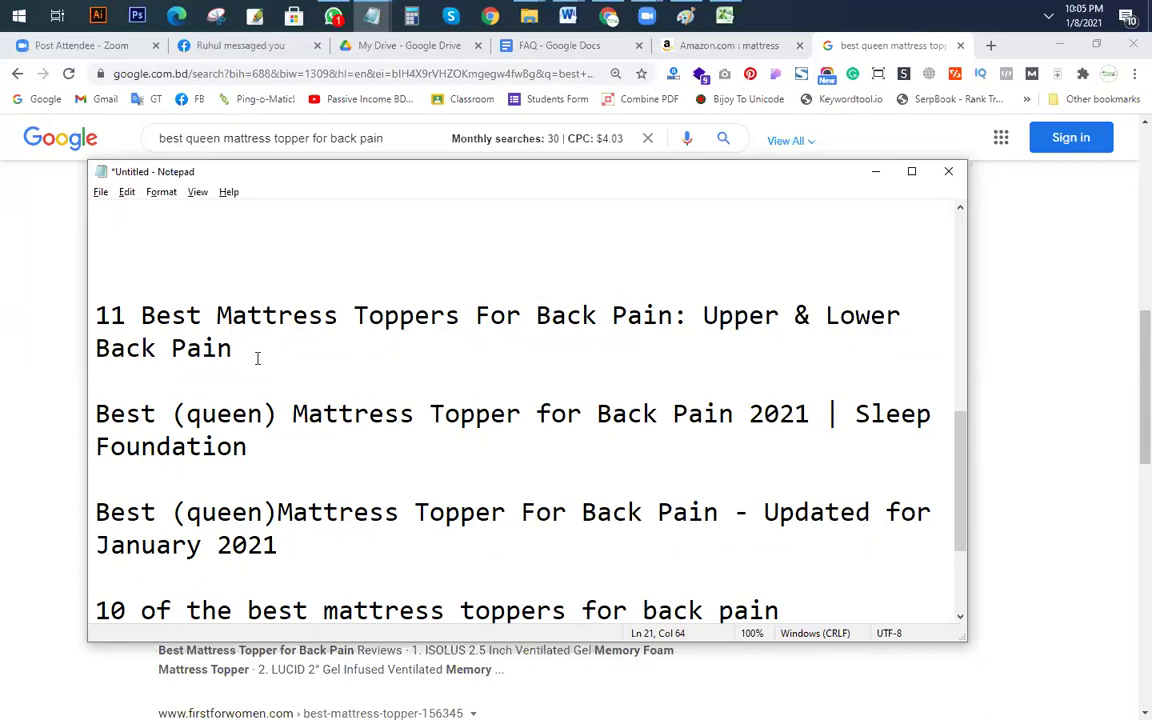
pyautogui.scroll(3, 257, 358)
pyautogui.click(576, 492)
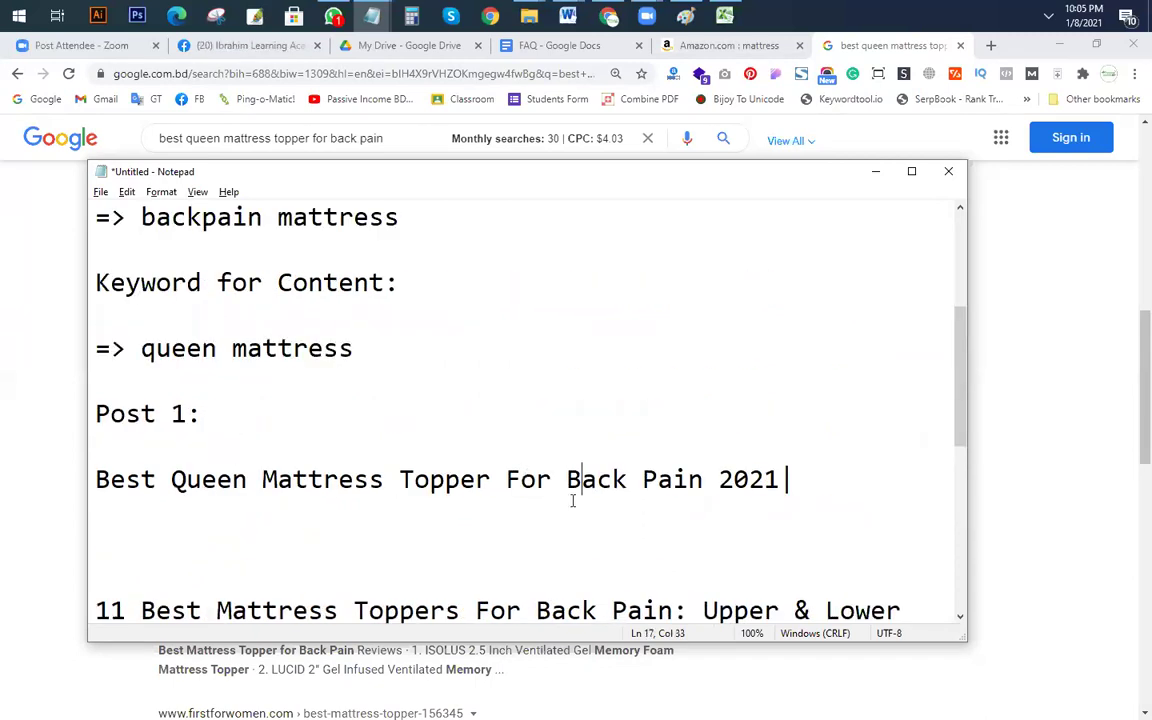
pyautogui.scroll(-3, 321, 343)
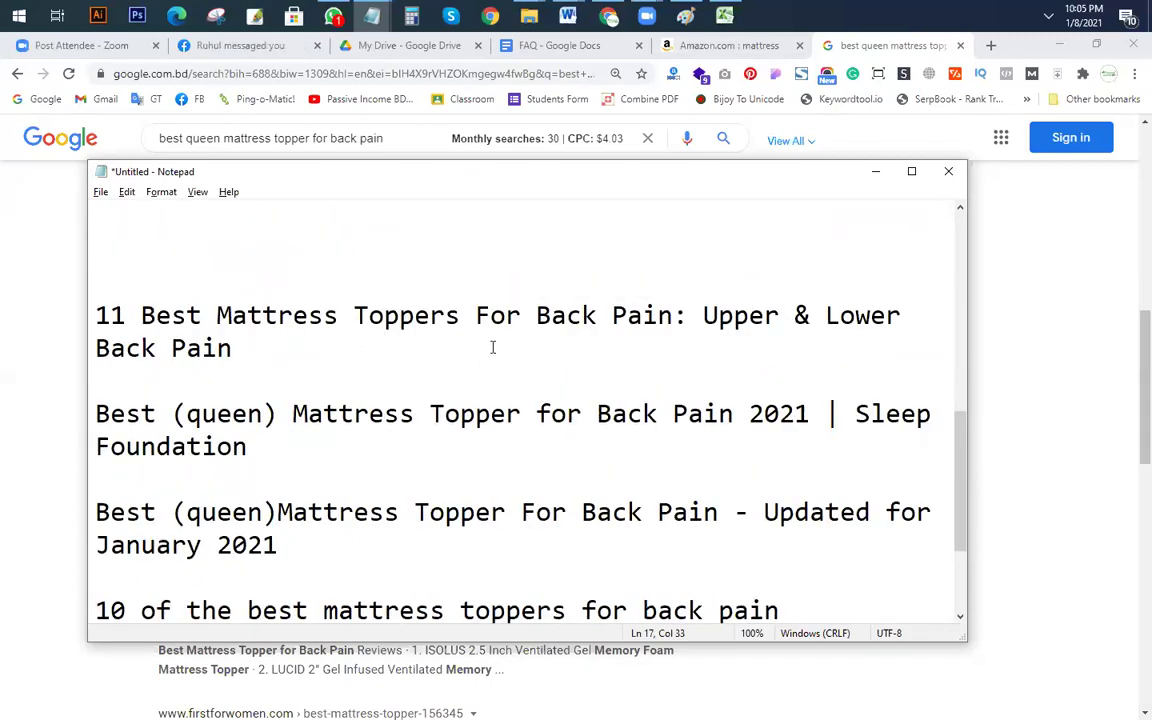
pyautogui.scroll(-1, 492, 347)
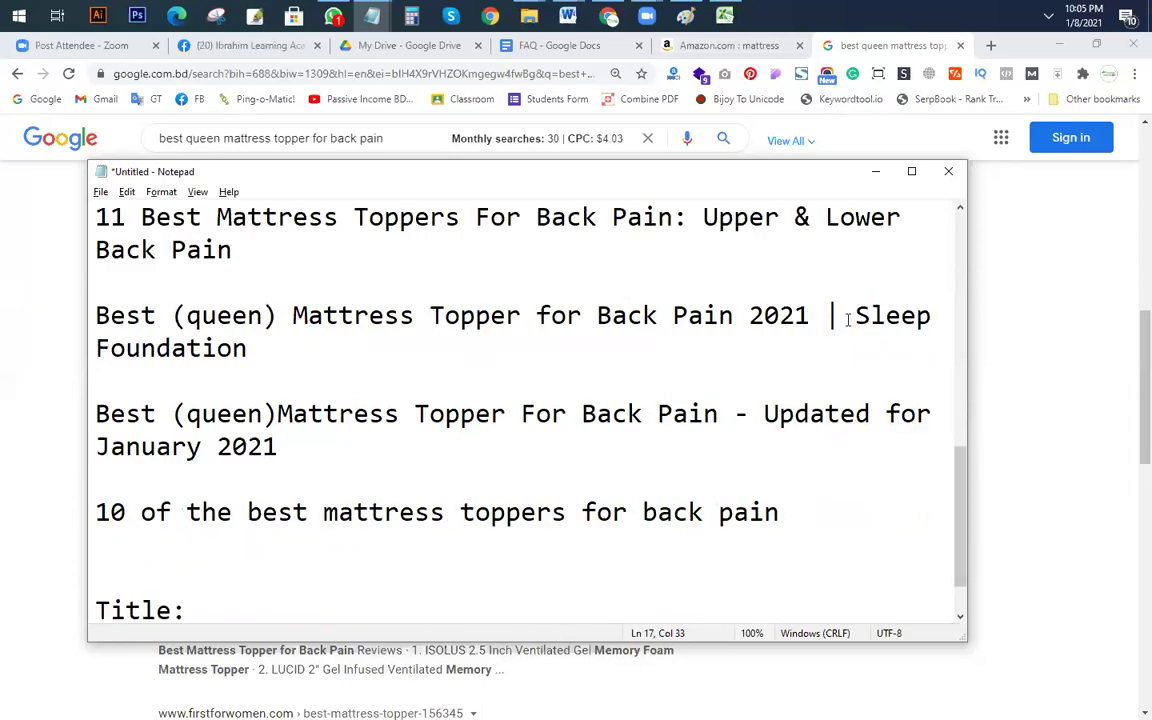
pyautogui.moveTo(850, 318); pyautogui.dragTo(871, 353)
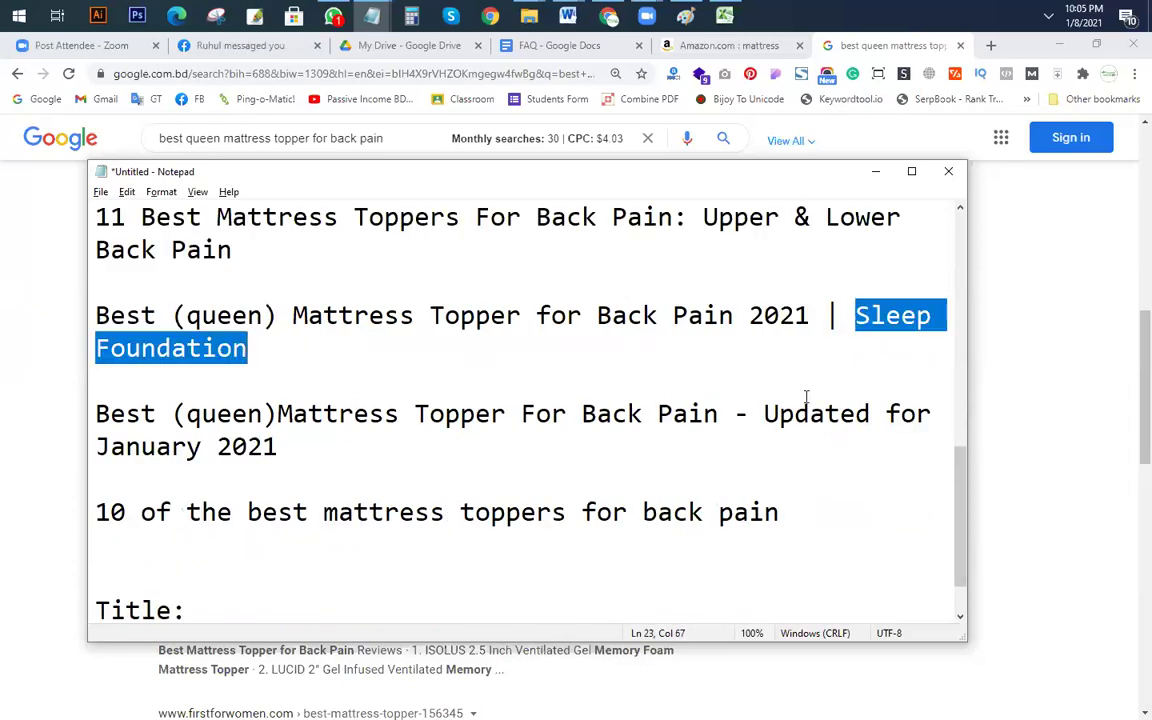
pyautogui.click(366, 457)
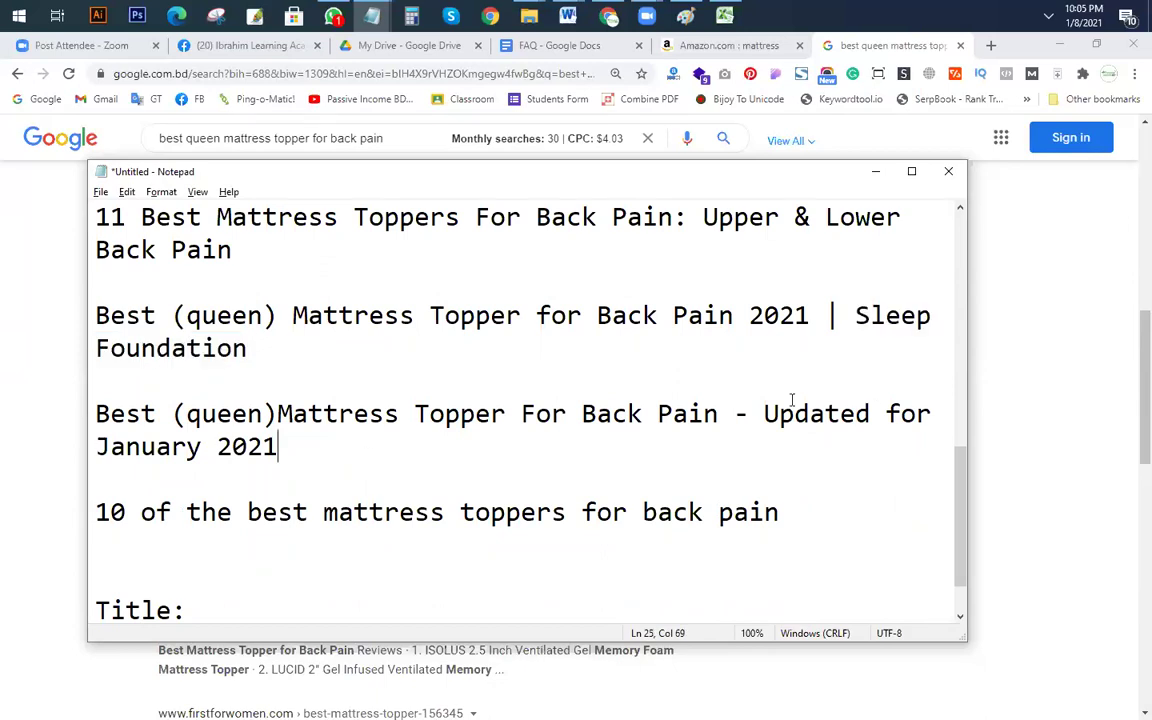
pyautogui.click(233, 414)
pyautogui.moveTo(762, 413); pyautogui.dragTo(278, 447)
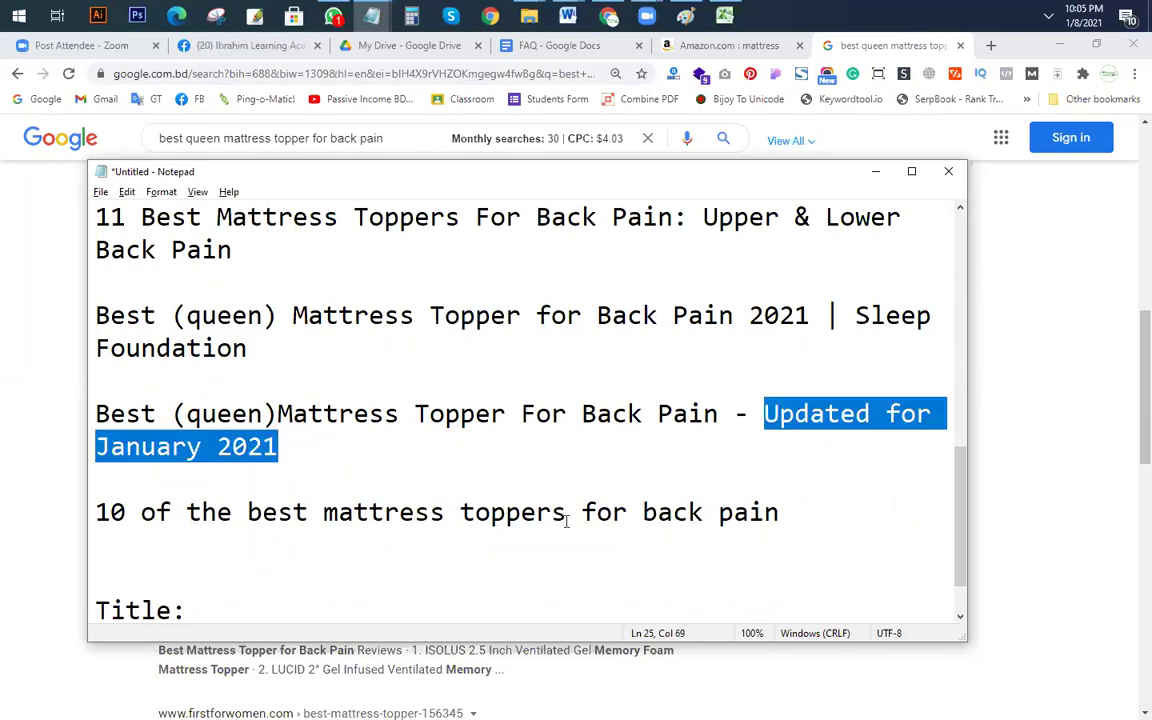
pyautogui.click(712, 513)
pyautogui.scroll(2, 138, 352)
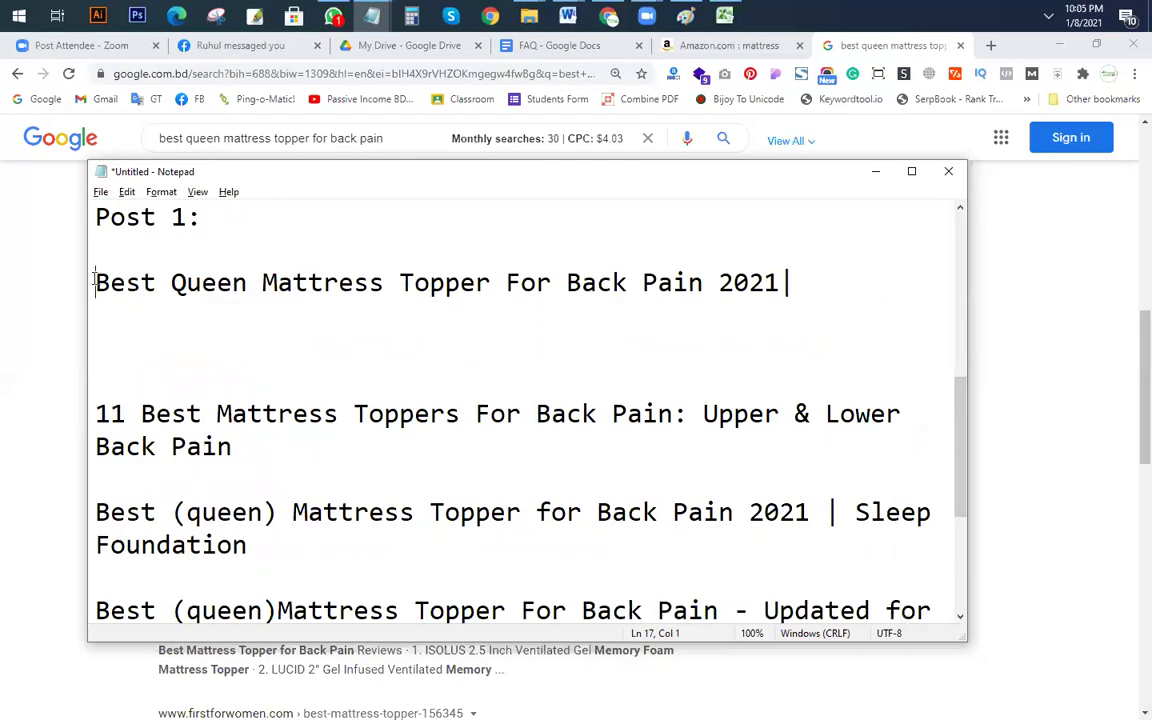
# Step: Prefix the Post 1 title with '10' and delete the trailing bar after 2021
pyautogui.write('10')
pyautogui.click(851, 289)
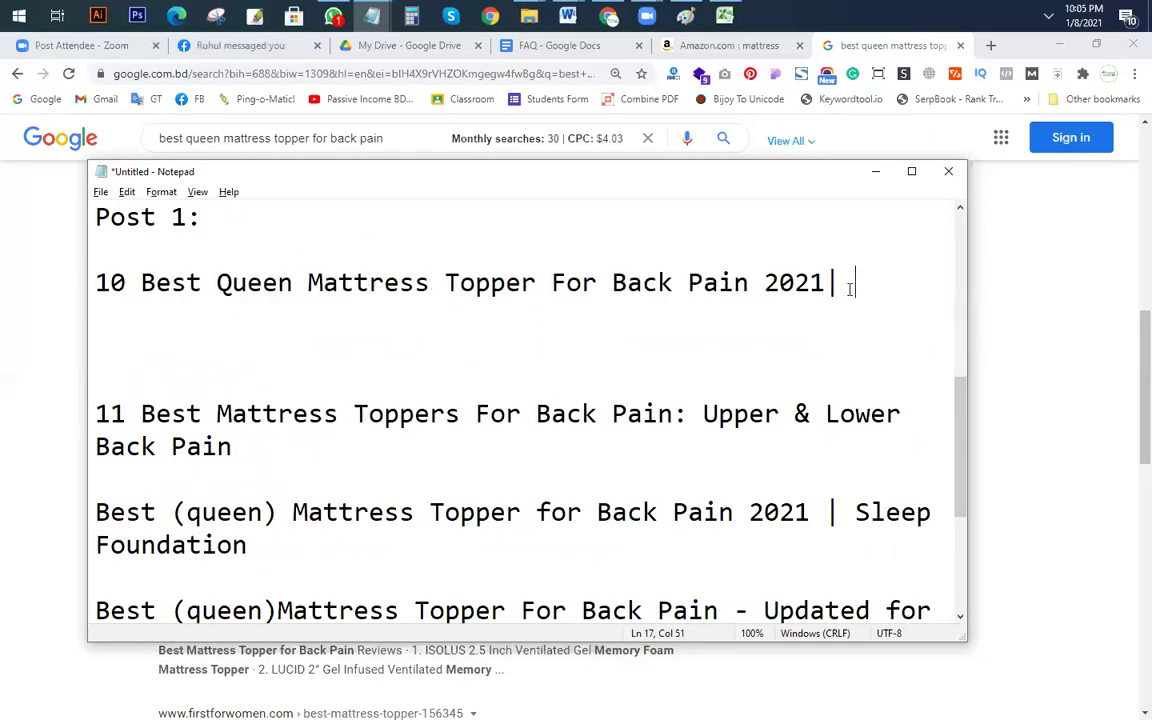
pyautogui.press('BackSpace')
pyautogui.moveTo(841, 280); pyautogui.dragTo(41, 296)
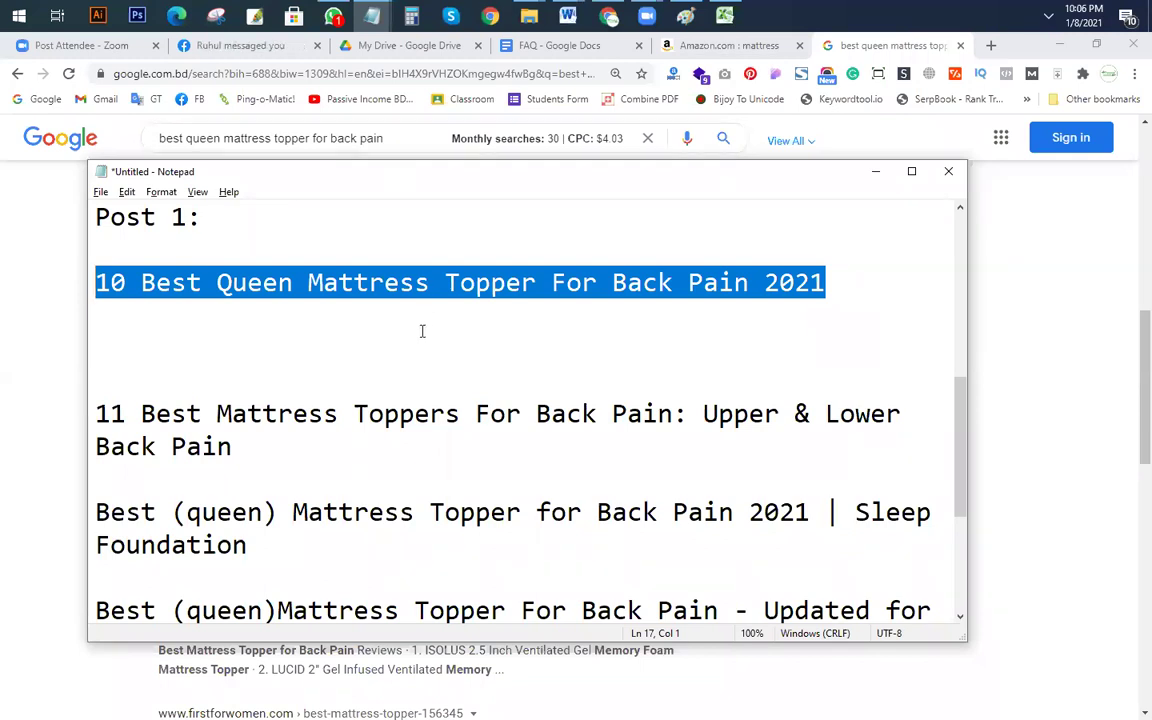
pyautogui.click(339, 285)
pyautogui.click(125, 284)
# Step: Check the '10 Best Queen Mattress Topper For Back Pain 2021' line, leaving the caret at its end
pyautogui.scroll(3, 300, 400)
pyautogui.scroll(-2, 369, 444)
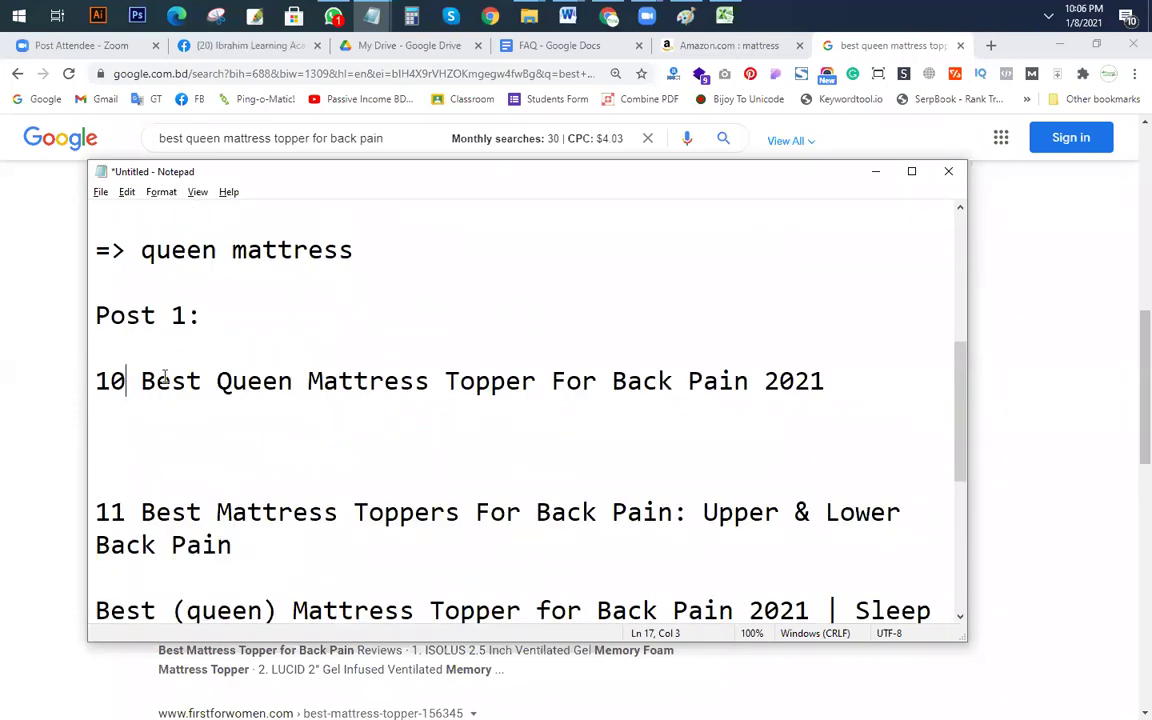
pyautogui.moveTo(90, 381); pyautogui.dragTo(200, 403)
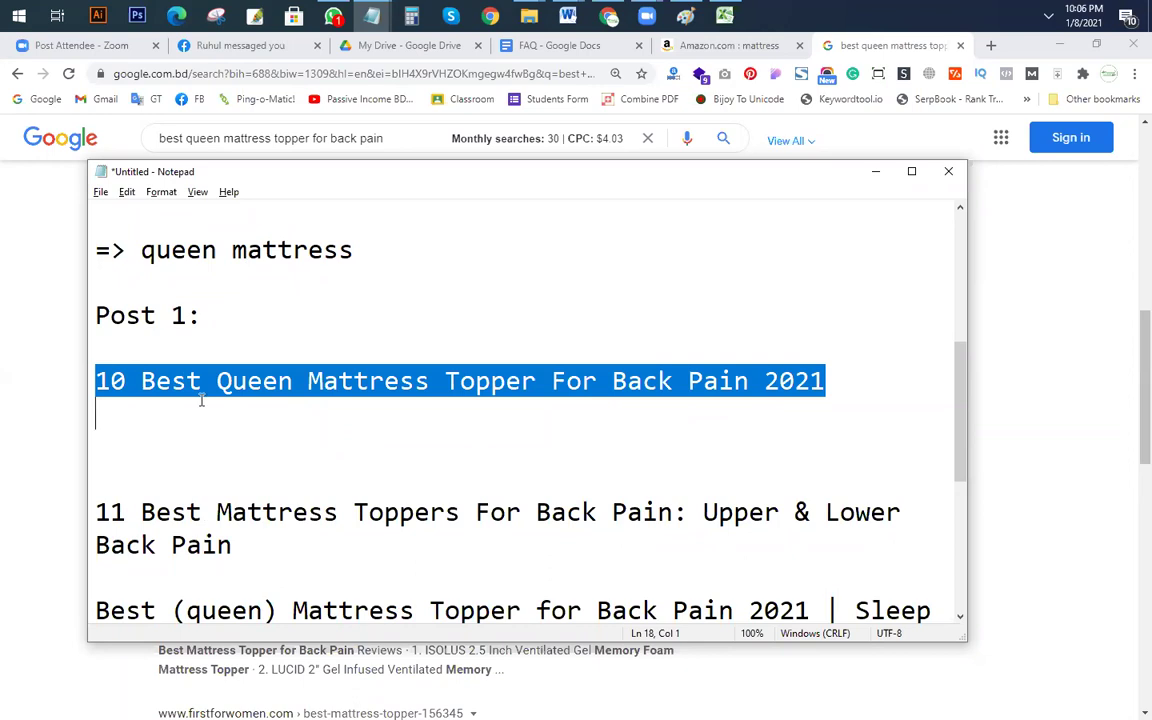
pyautogui.click(219, 444)
pyautogui.scroll(-4, 230, 446)
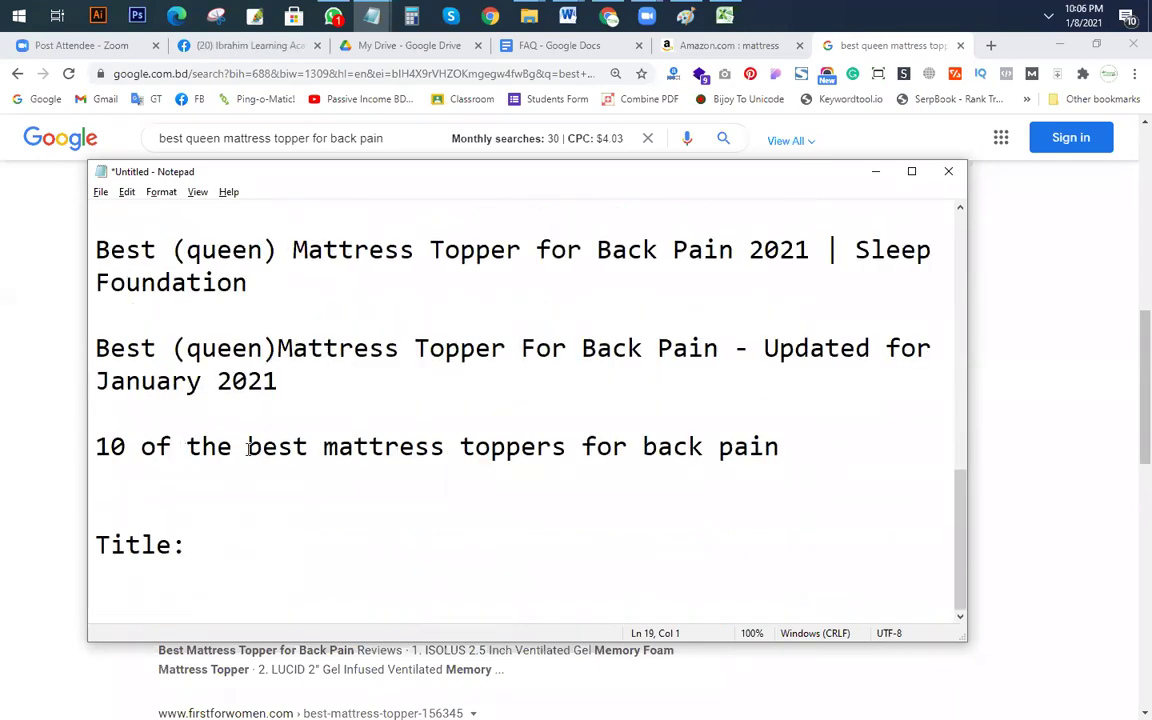
pyautogui.scroll(3, 231, 458)
pyautogui.scroll(-1, 236, 470)
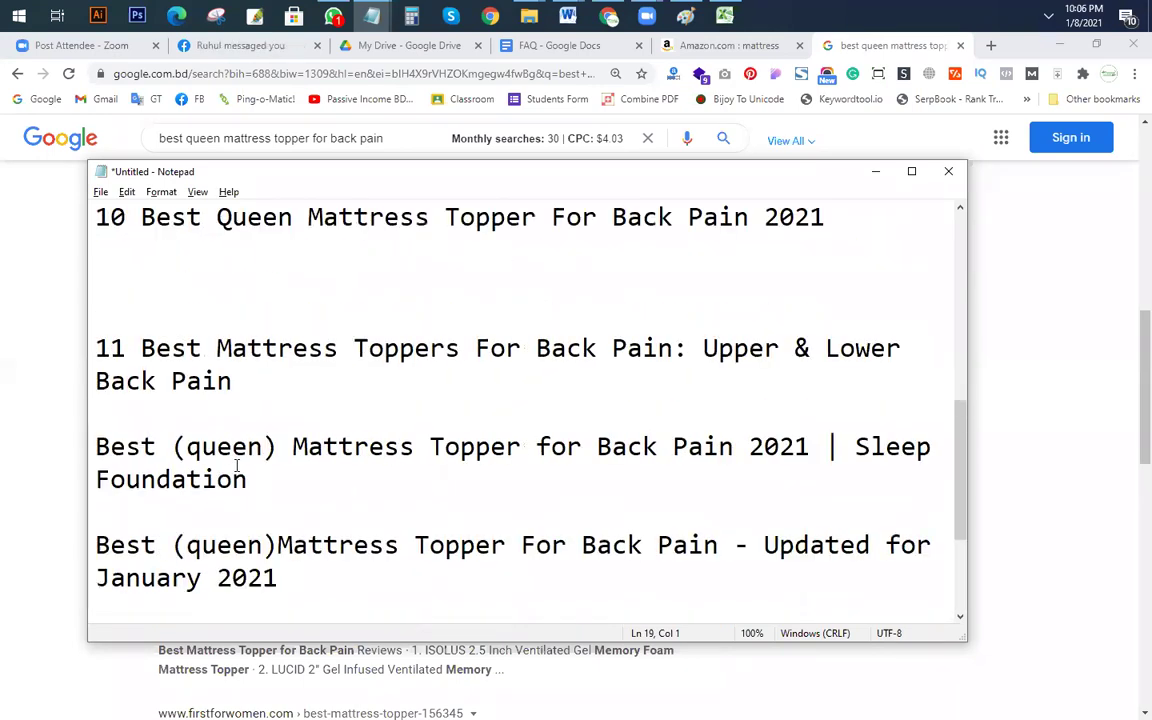
pyautogui.scroll(2, 240, 460)
pyautogui.moveTo(95, 413); pyautogui.dragTo(352, 413)
pyautogui.press('Down')
pyautogui.press('Down')
pyautogui.moveTo(825, 413); pyautogui.dragTo(465, 415)
pyautogui.press('Down')
pyautogui.click(836, 413)
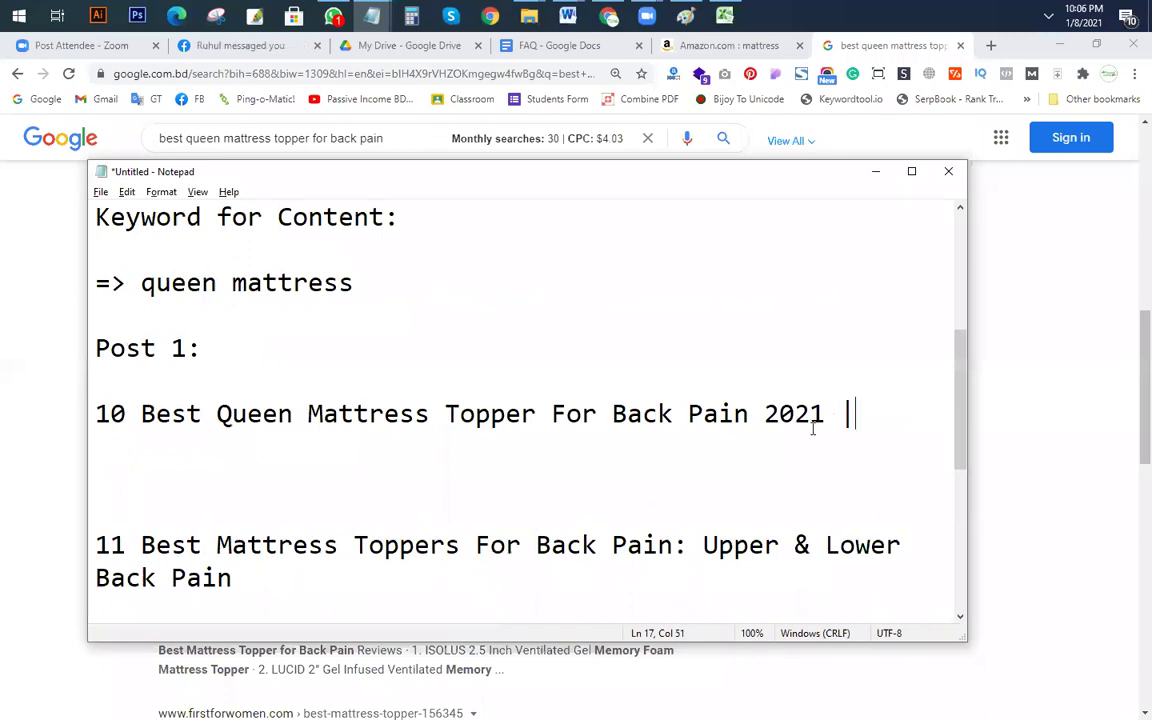
# Step: Paste 'Upper & Lower Back Pain' after the '|' in the Post 1 title and start rewording it
pyautogui.moveTo(705, 545); pyautogui.dragTo(717, 579)
pyautogui.hotkey('ctrl', 'c')
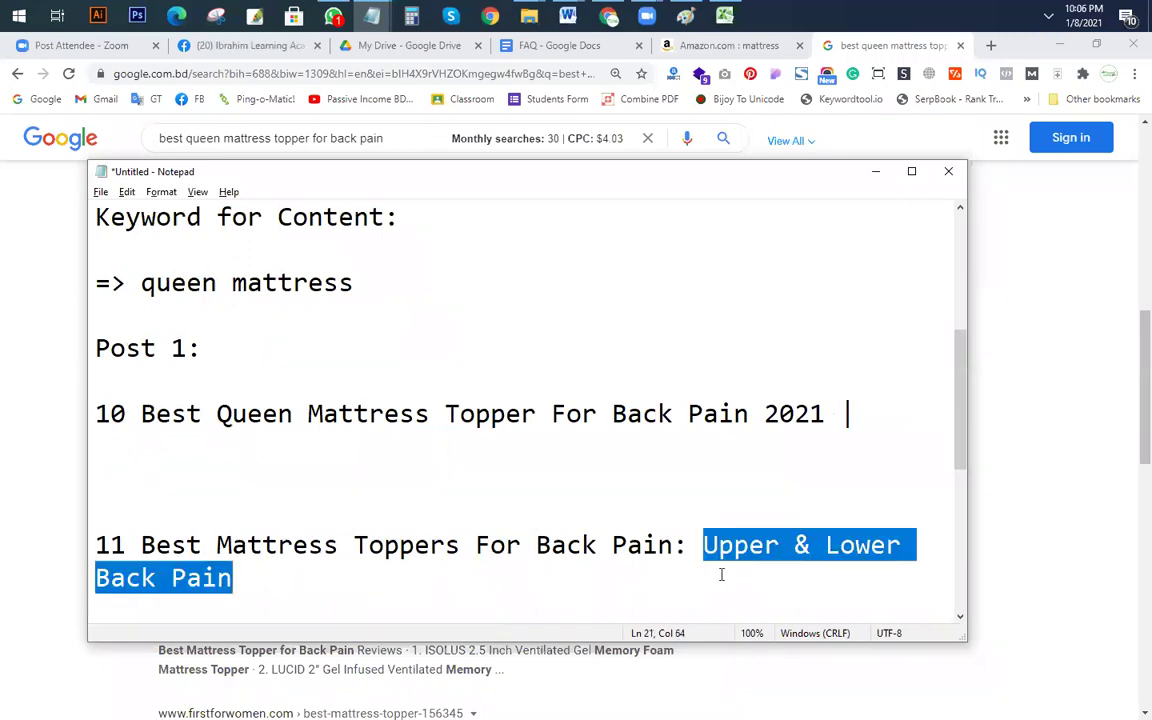
pyautogui.click(894, 425)
pyautogui.hotkey('ctrl', 'v')
pyautogui.moveTo(870, 413); pyautogui.dragTo(943, 421)
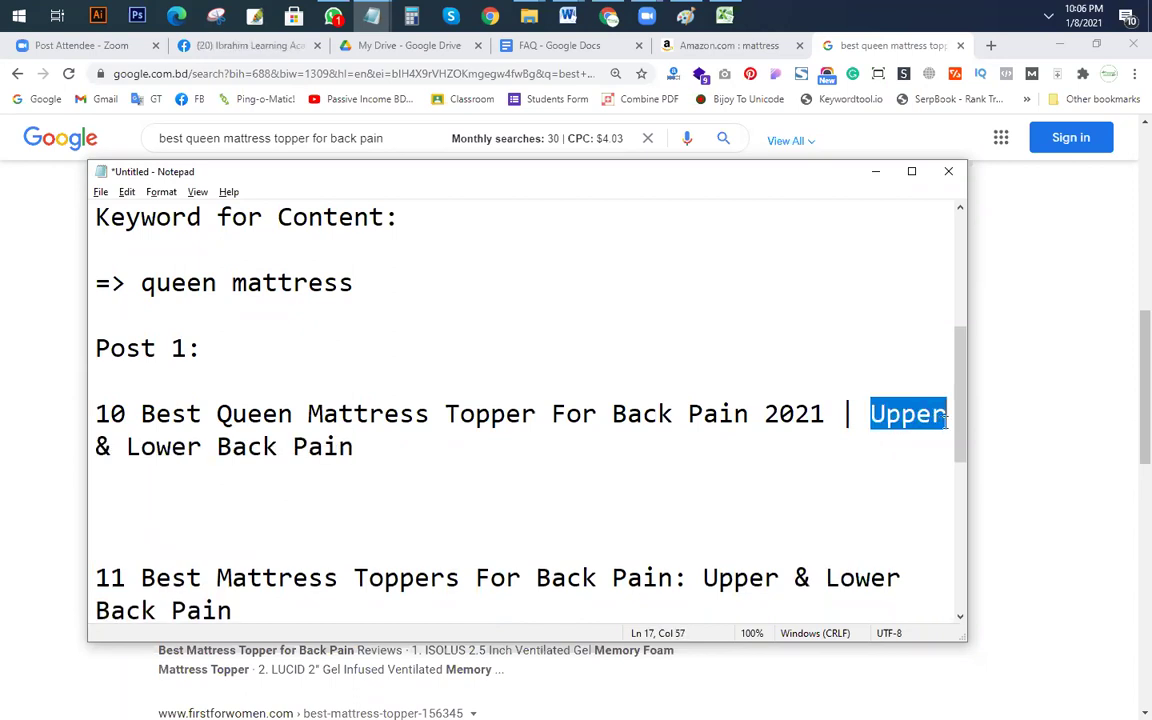
pyautogui.write('G')
pyautogui.press('BackSpace')
pyautogui.write('Best solution for')
pyautogui.press('Delete')
pyautogui.press('Delete')
pyautogui.press('Delete')
pyautogui.press('Delete')
pyautogui.press('Delete')
pyautogui.press('Delete')
pyautogui.press('Delete')
pyautogui.press('Delete')
pyautogui.press('Delete')
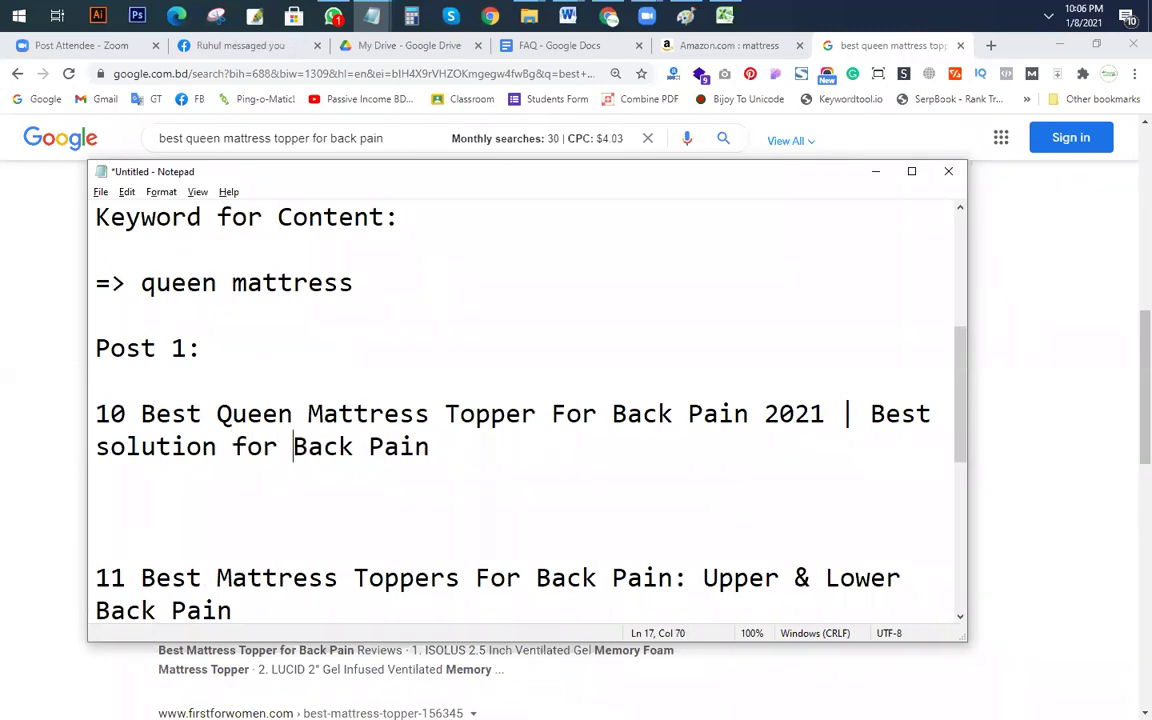
# Step: Trim the pasted suffix down to 'Back Pain Guide'
pyautogui.moveTo(871, 413); pyautogui.dragTo(643, 413)
pyautogui.moveTo(745, 420); pyautogui.dragTo(942, 417)
pyautogui.write('B')
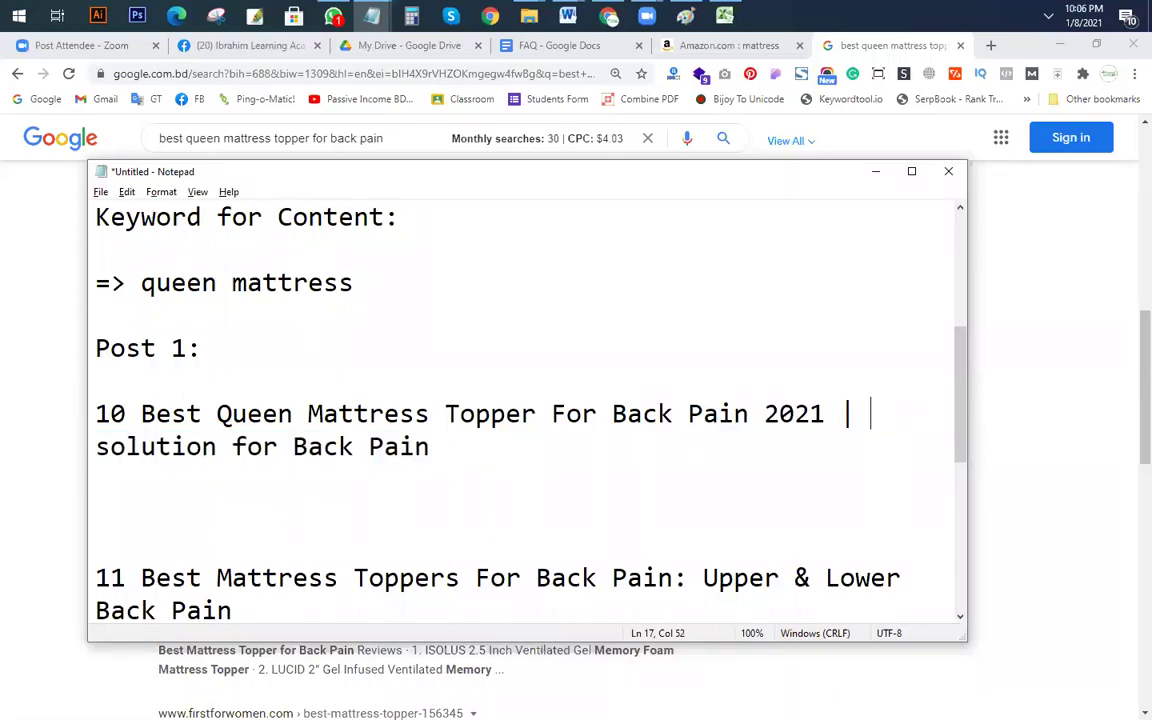
pyautogui.click(876, 413)
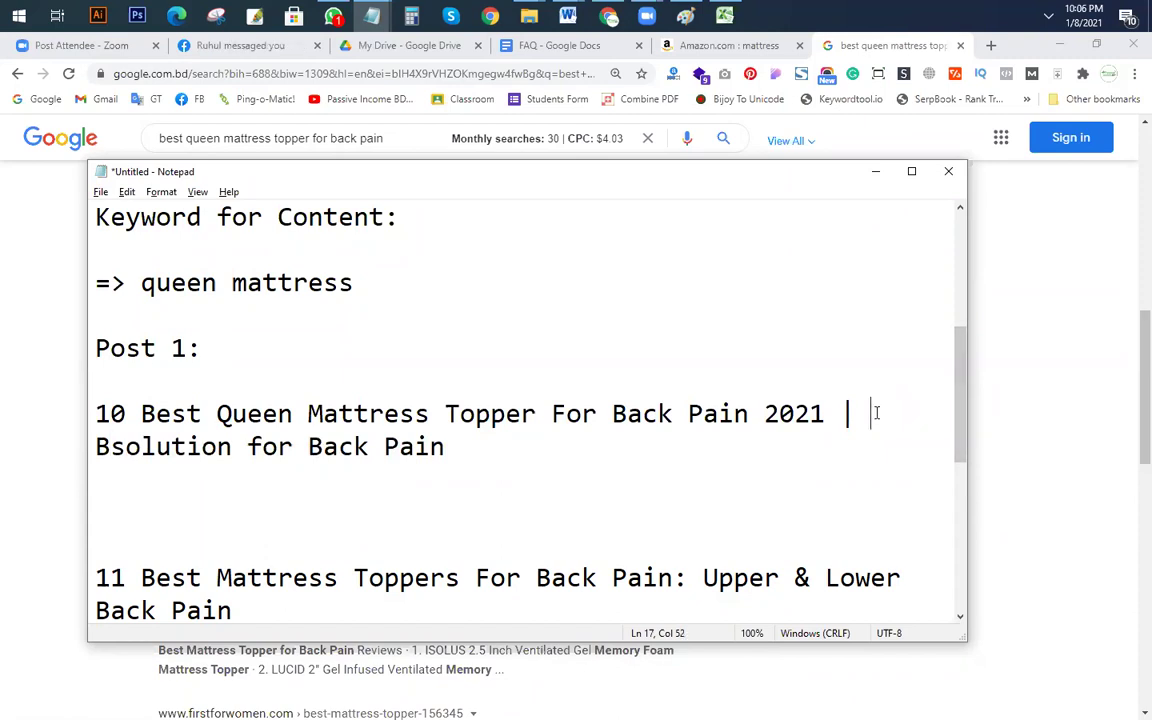
pyautogui.press('Delete')
pyautogui.press('Delete')
pyautogui.press('Delete')
pyautogui.press('Delete')
pyautogui.press('Delete')
pyautogui.press('Delete')
pyautogui.press('Delete')
pyautogui.press('Delete')
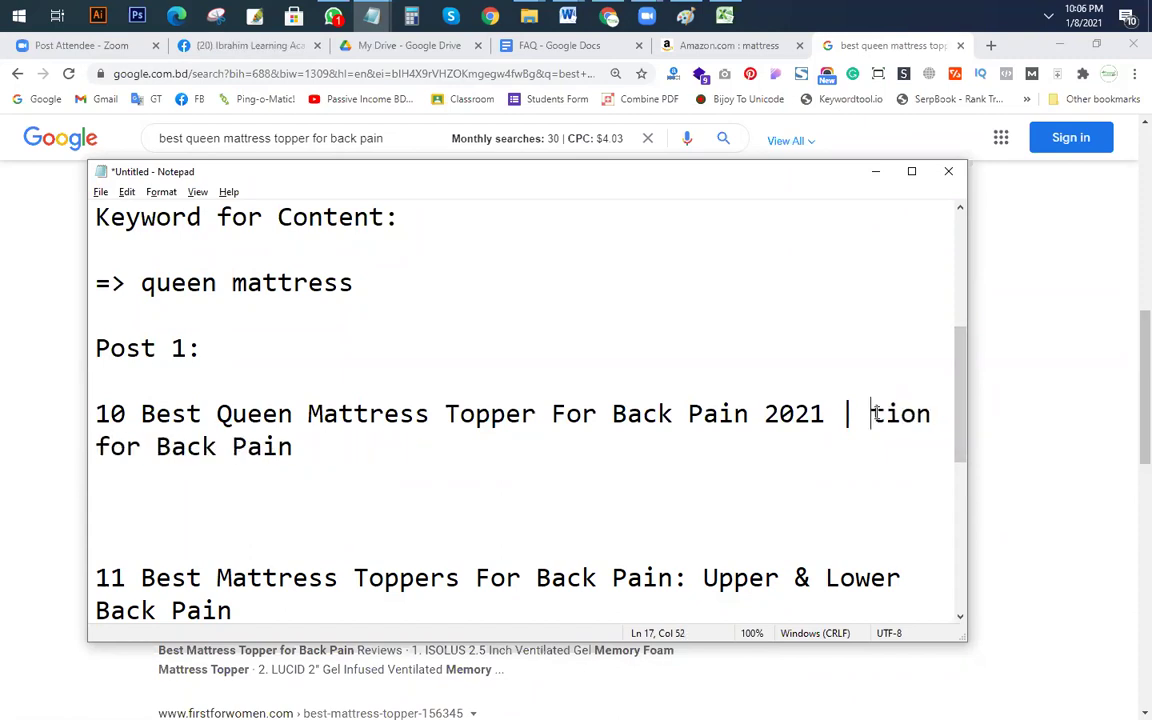
pyautogui.press('Delete')
pyautogui.press('Delete')
pyautogui.press('Delete')
pyautogui.press('Delete')
pyautogui.press('Delete')
pyautogui.press('Delete')
pyautogui.press('Delete')
pyautogui.write('B')
pyautogui.click(188, 452)
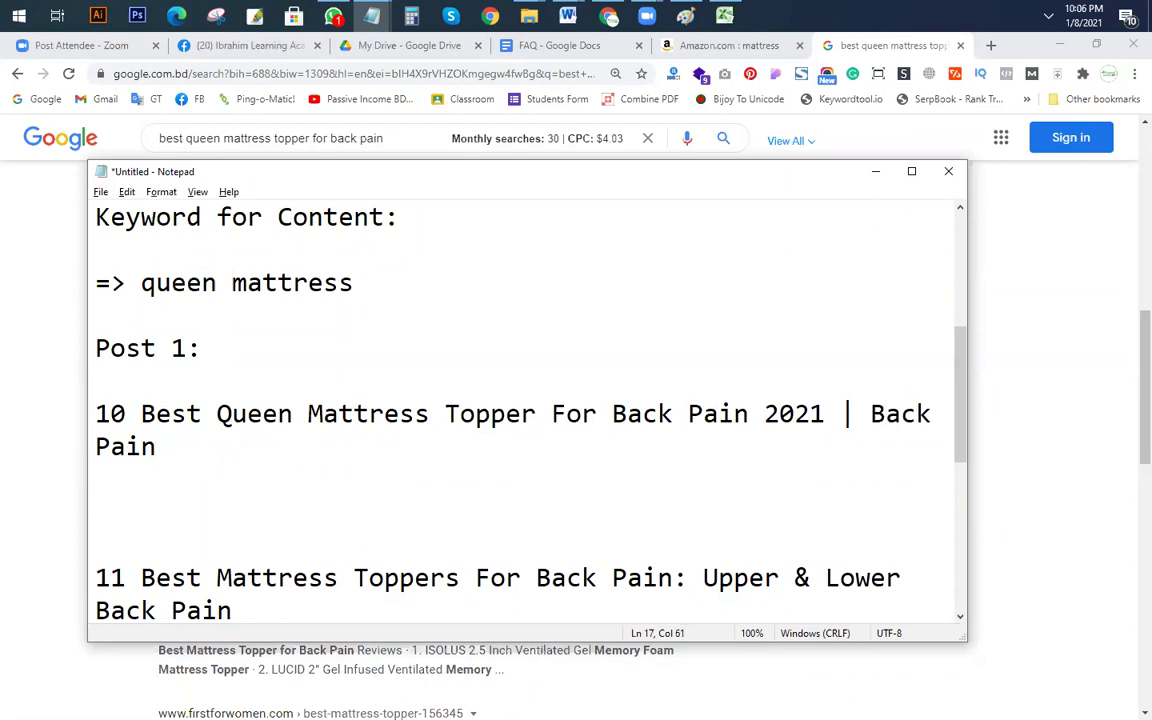
pyautogui.write('Guide')
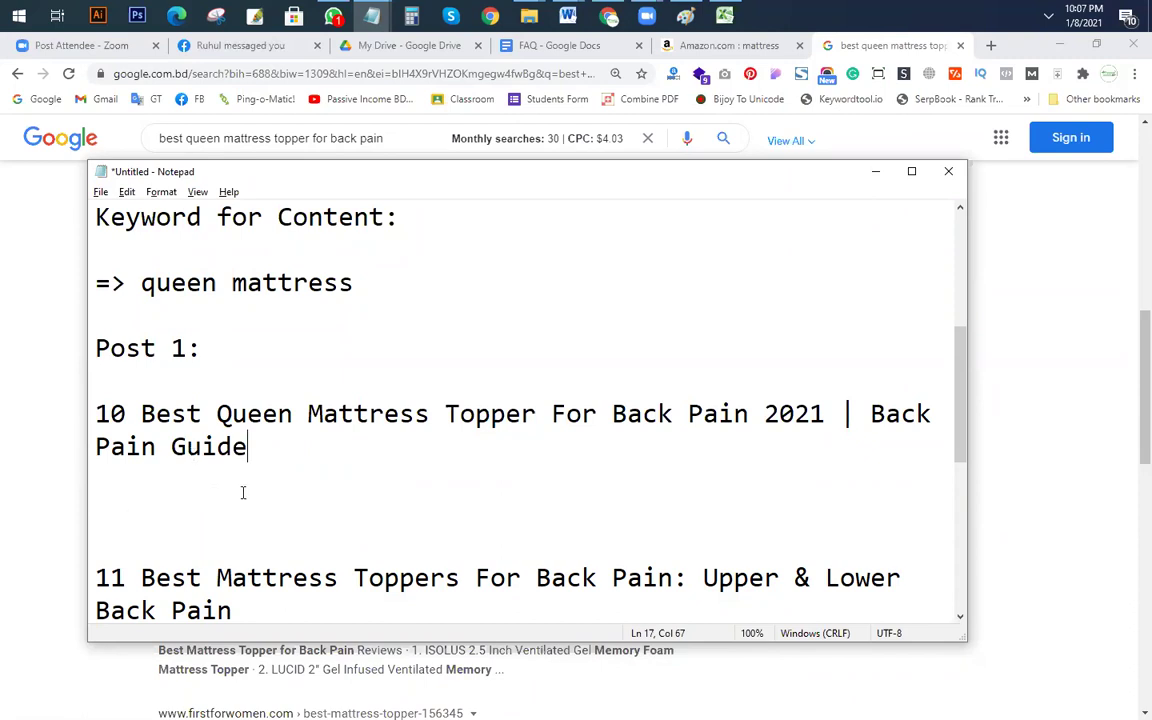
# Step: Append the word-count note '(1000 w/3000/5000)' to the Post 1 title
pyautogui.press('Return')
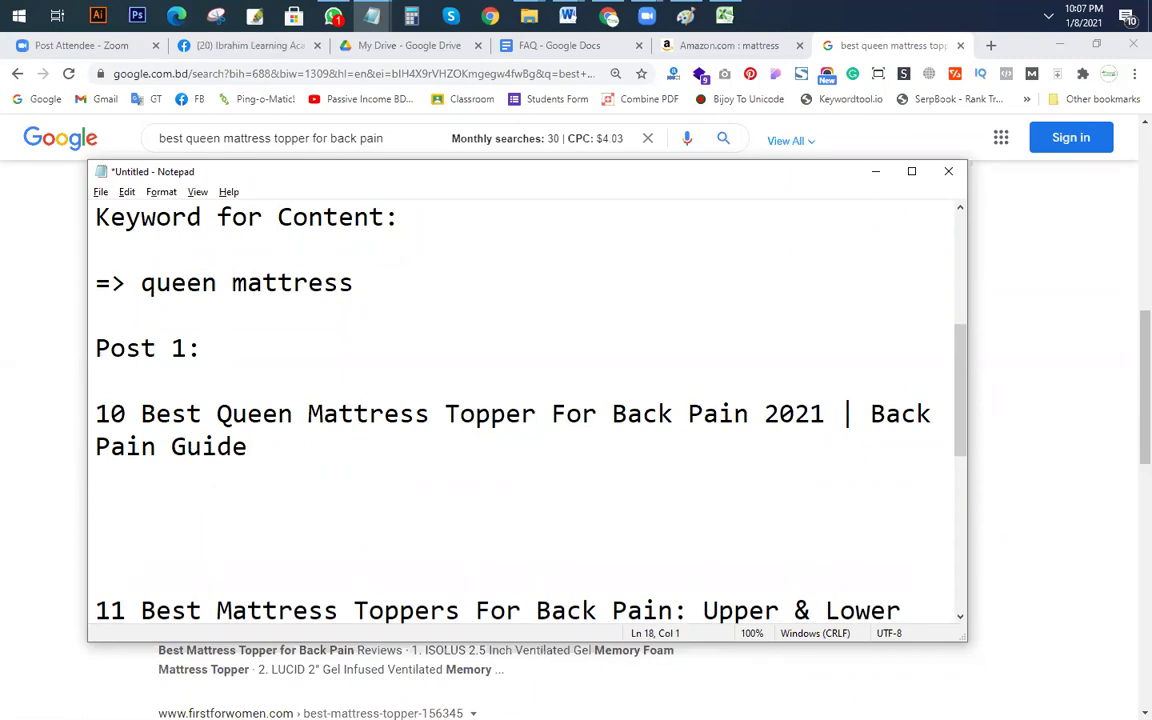
pyautogui.press('Return')
pyautogui.click(275, 440)
pyautogui.write('(10')
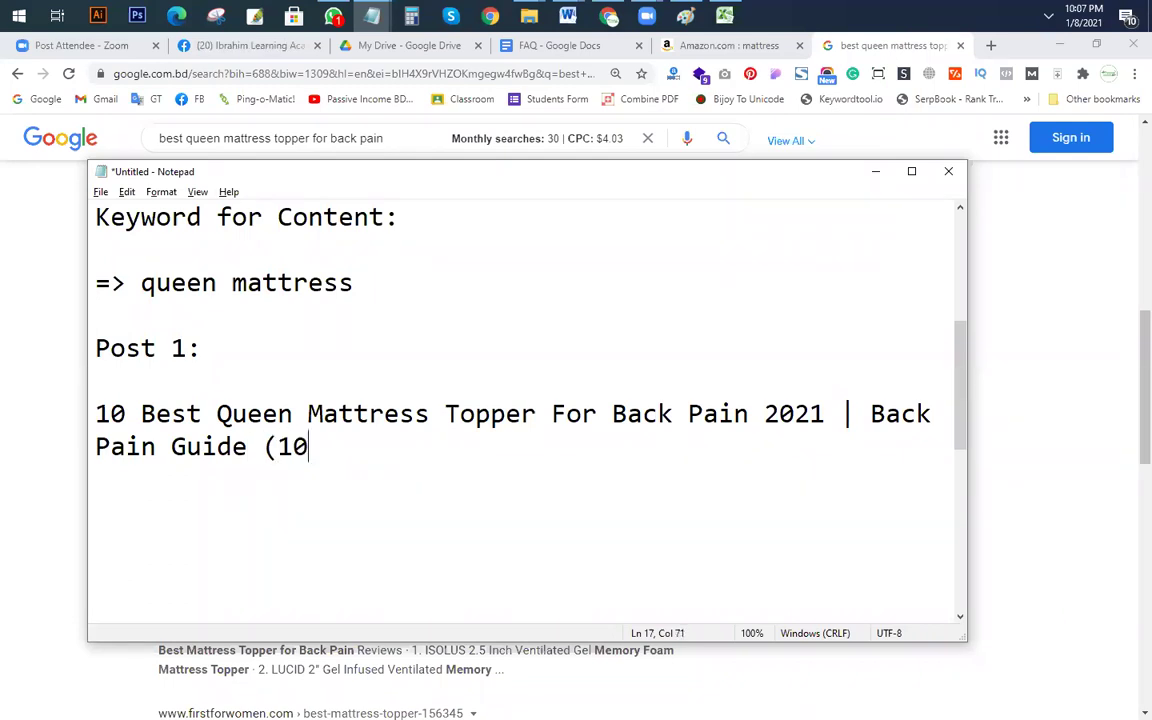
pyautogui.write('00 wr')
pyautogui.press('BackSpace')
pyautogui.write('/')
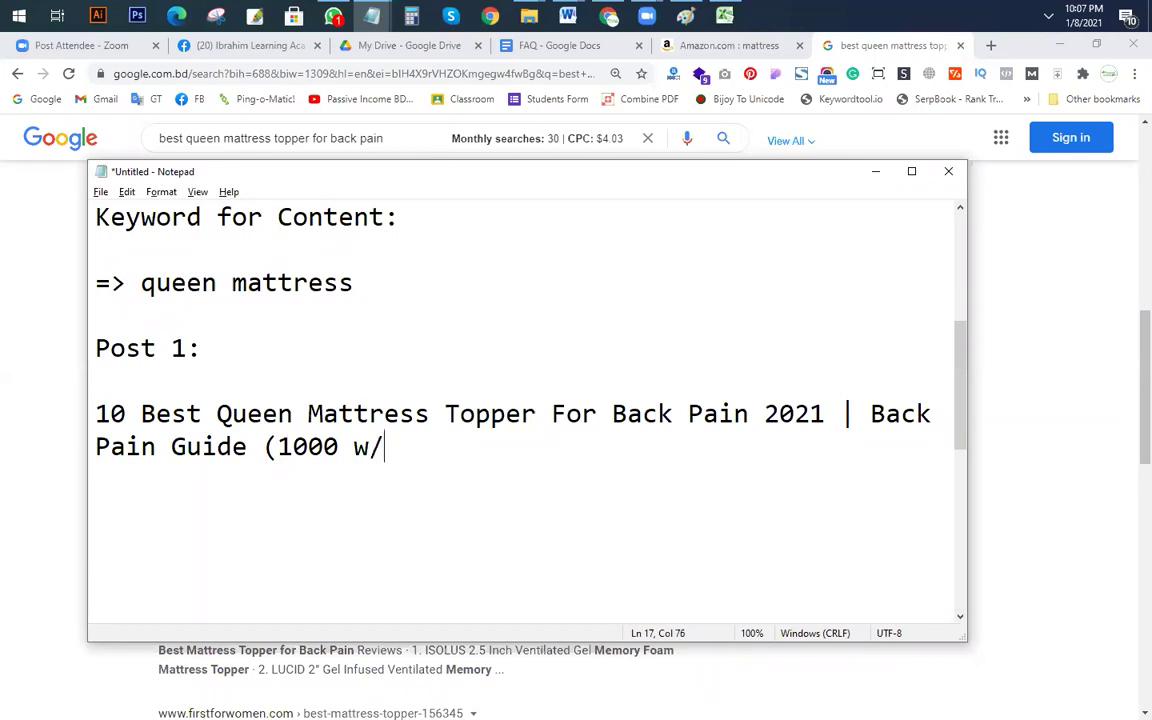
pyautogui.write('3000')
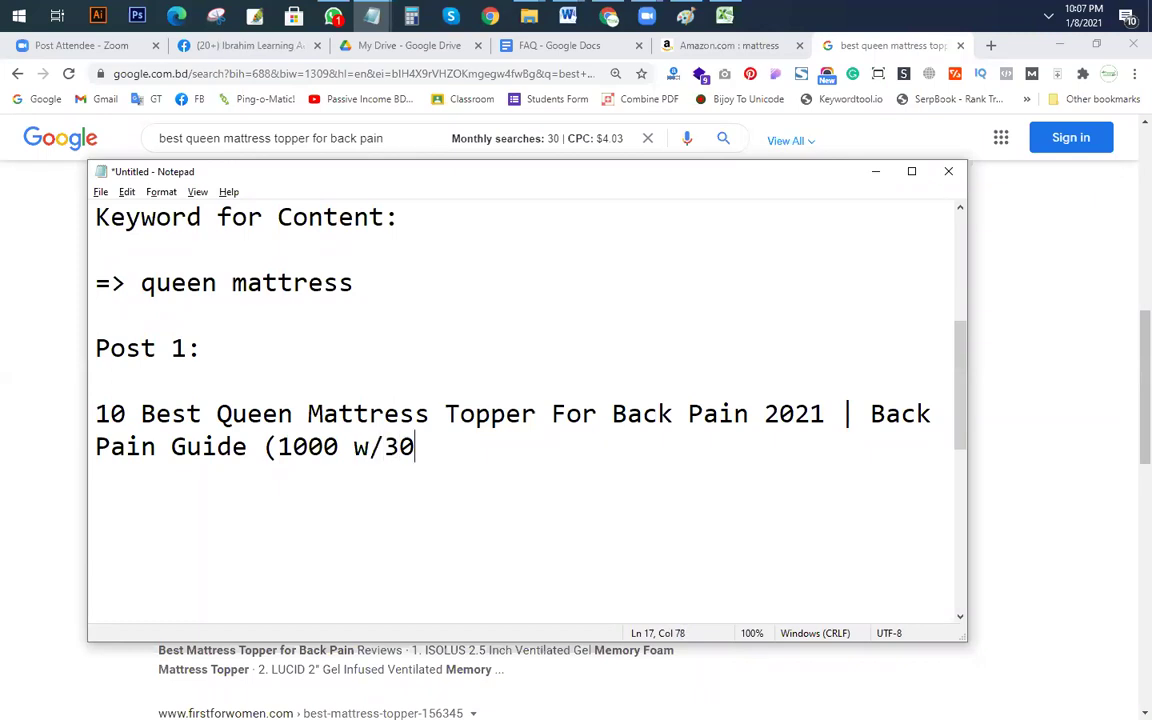
pyautogui.write('/50000')
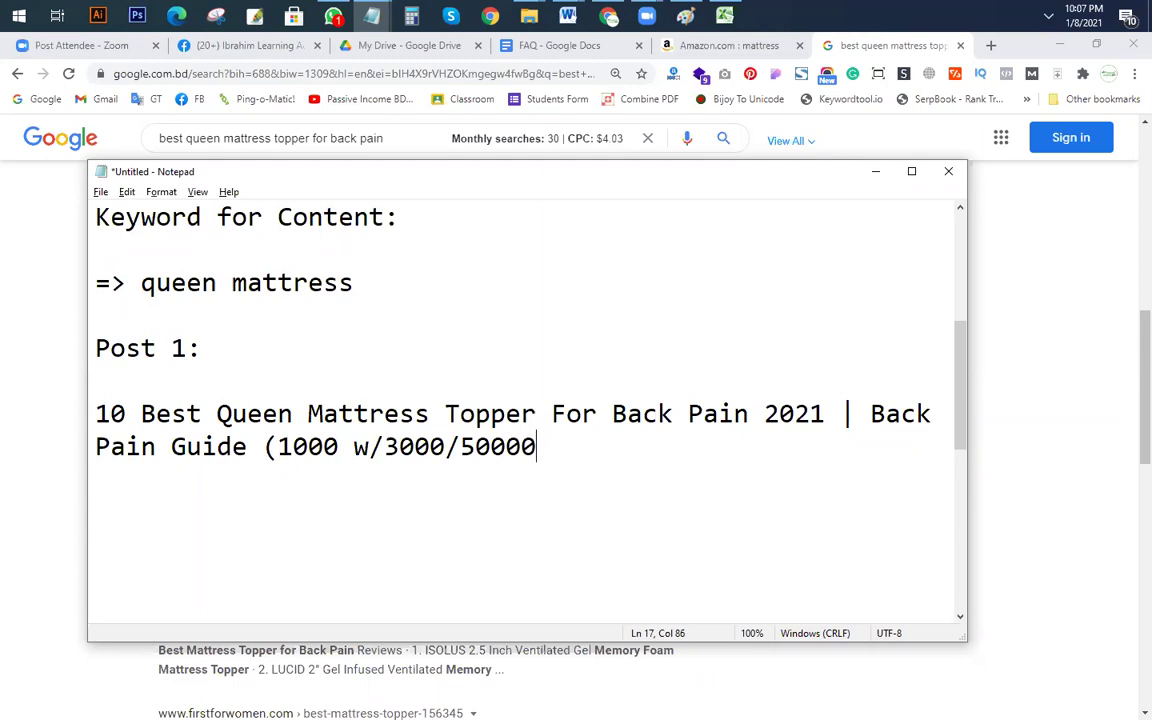
pyautogui.press('BackSpace')
pyautogui.write(')')
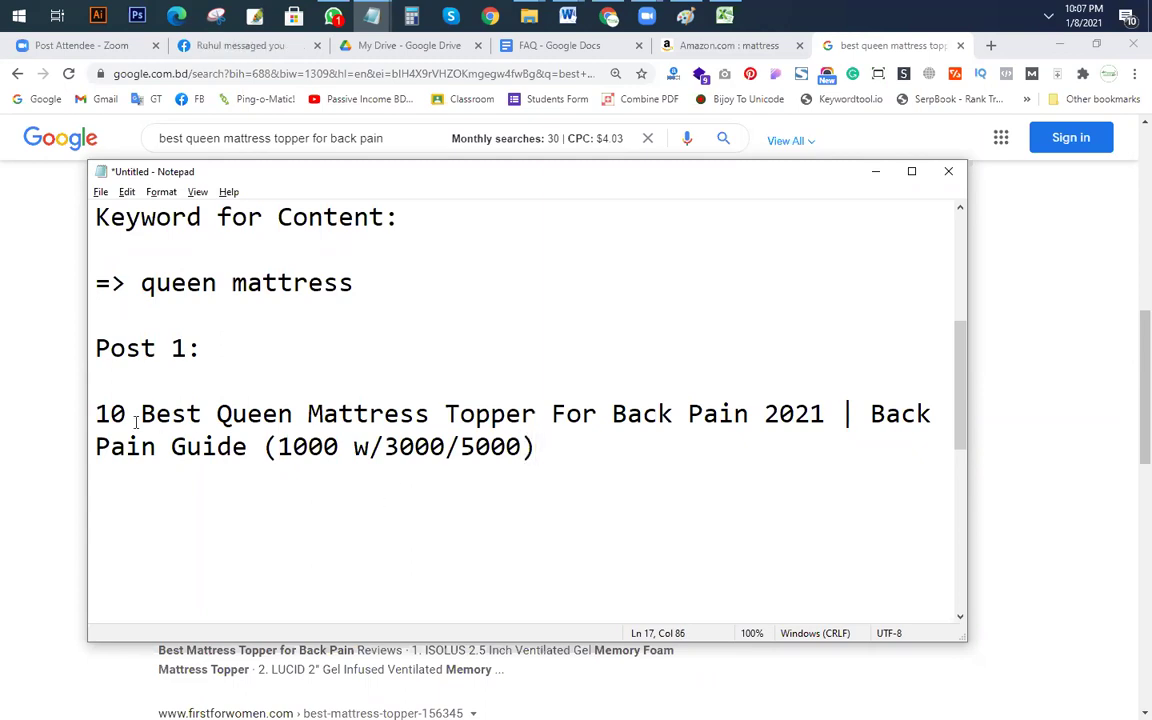
# Step: Delete the leading '10 ' from the Post 1 title
pyautogui.doubleClick(108, 414)
pyautogui.click(288, 448)
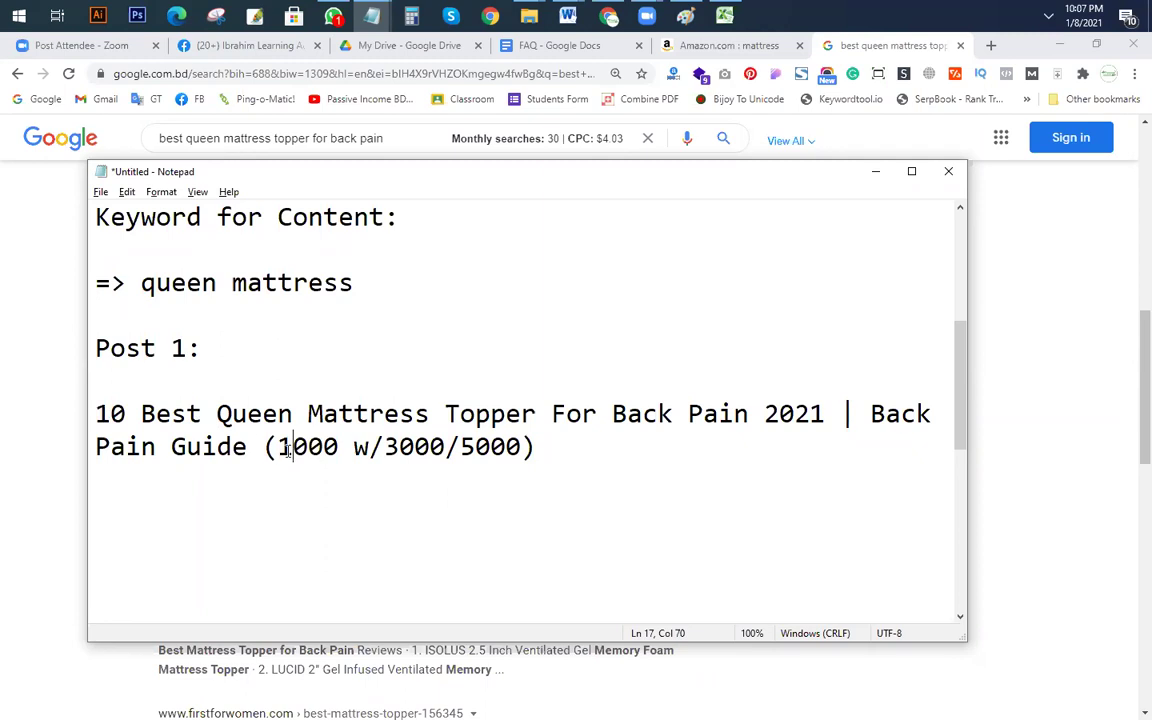
pyautogui.moveTo(140, 414); pyautogui.dragTo(3, 422)
pyautogui.press('BackSpace')
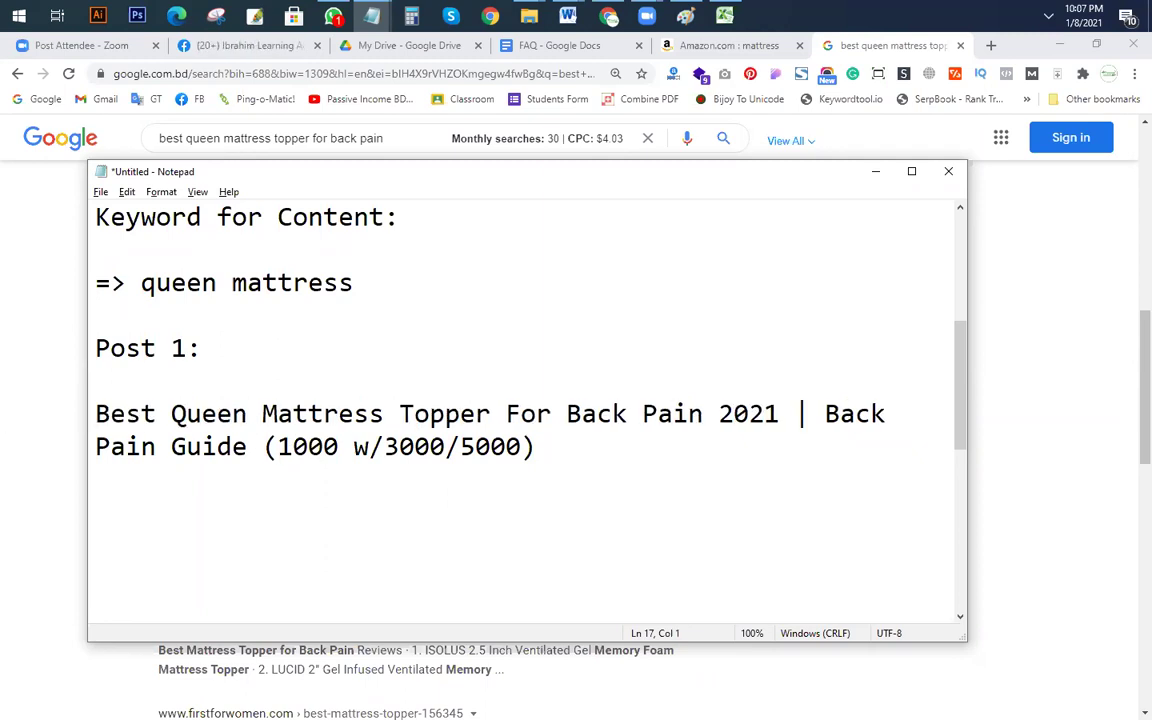
# Step: Highlight the 1000, 3000 and 5000 figures in the word-count note to review them
pyautogui.doubleClick(306, 446)
pyautogui.click(172, 440)
pyautogui.click(372, 413)
pyautogui.click(350, 481)
pyautogui.click(310, 447)
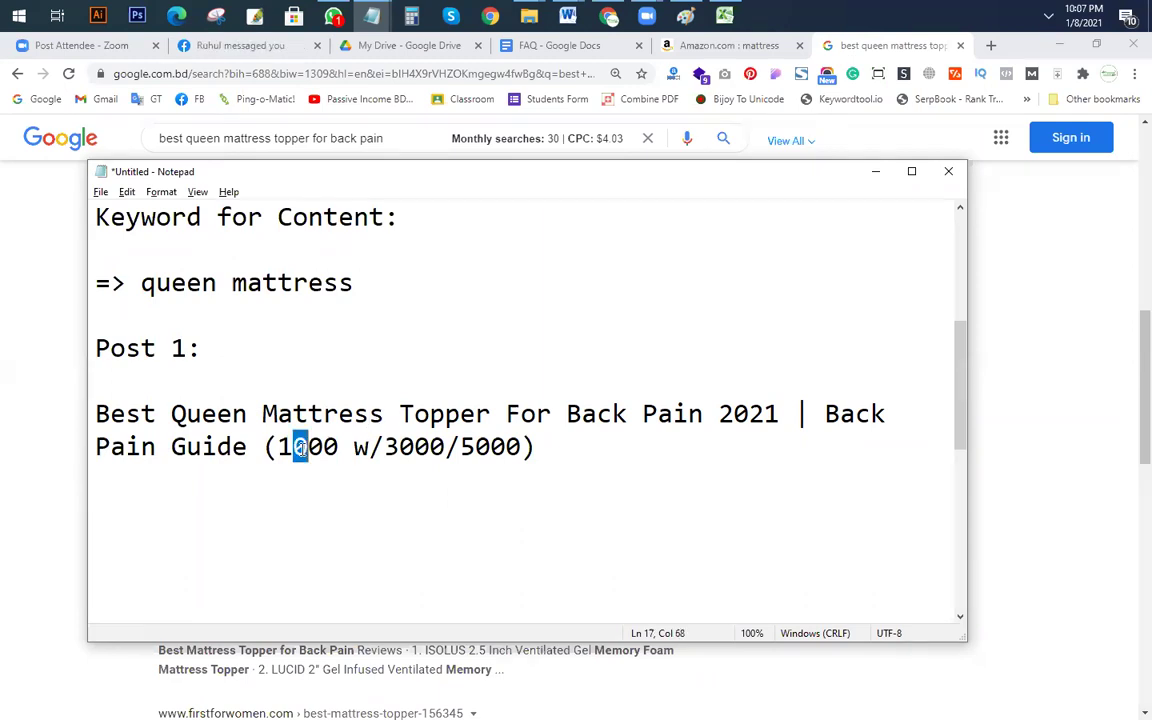
pyautogui.click(398, 447)
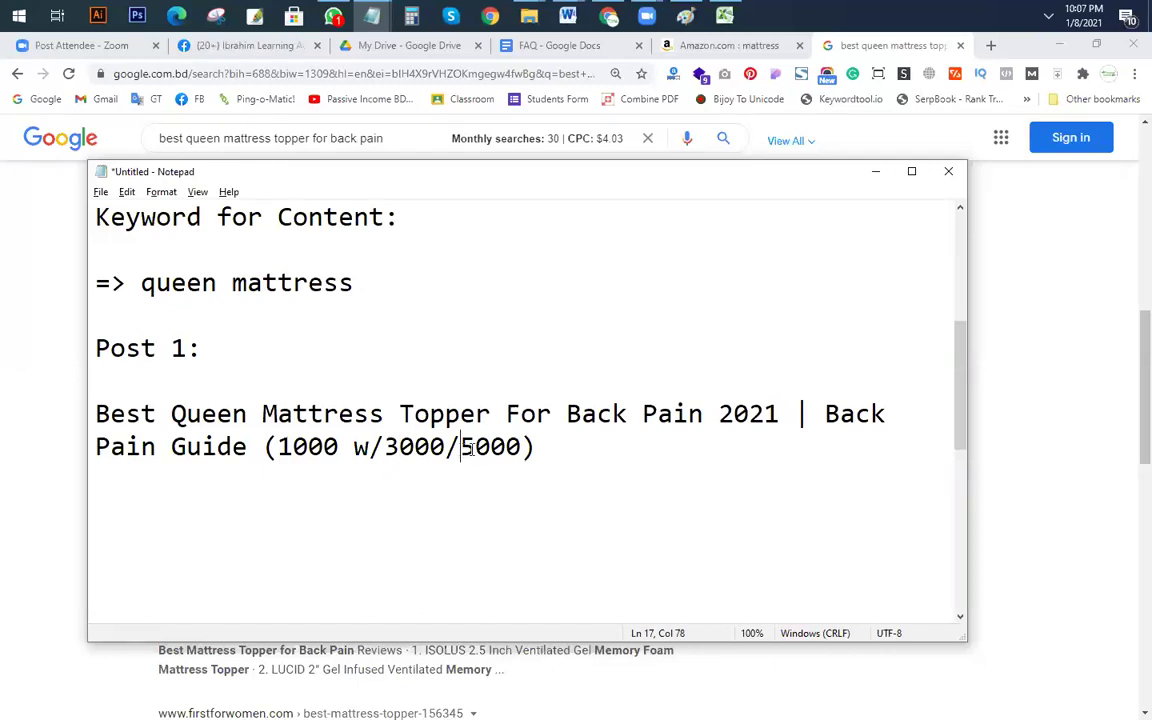
pyautogui.moveTo(460, 447); pyautogui.dragTo(520, 447)
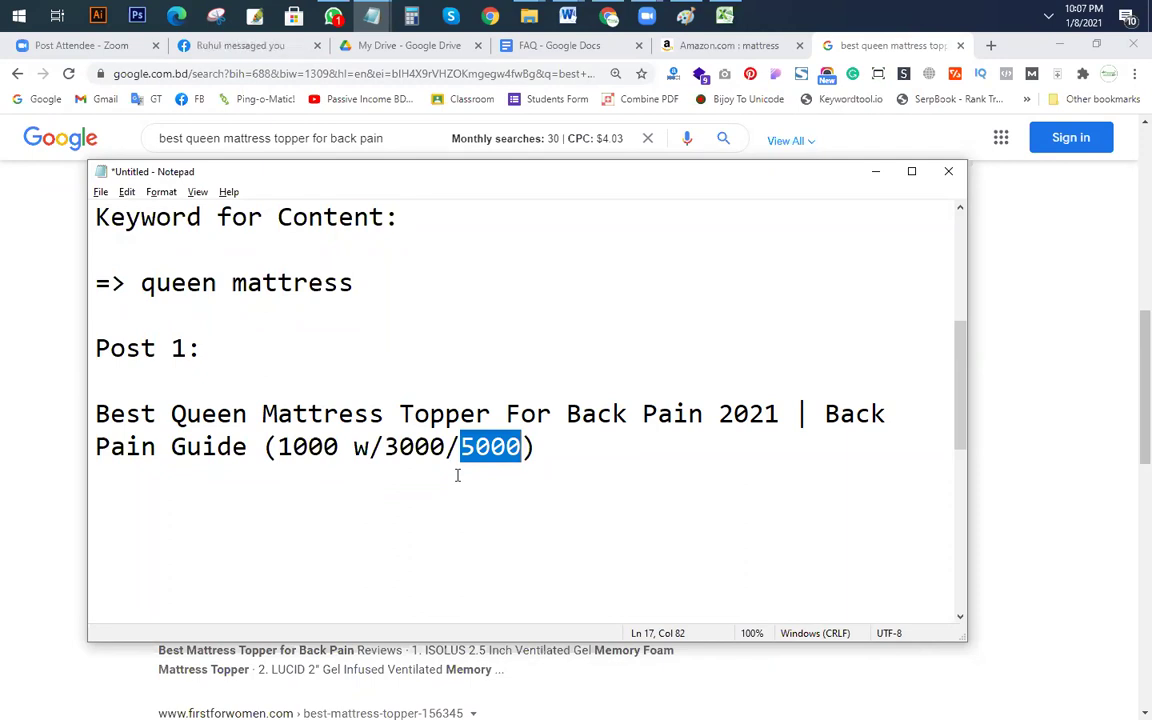
# Step: Add blank lines after the Post 1 title and clear out the leftover competitor reference titles
pyautogui.click(571, 455)
pyautogui.press('Return')
pyautogui.press('Return')
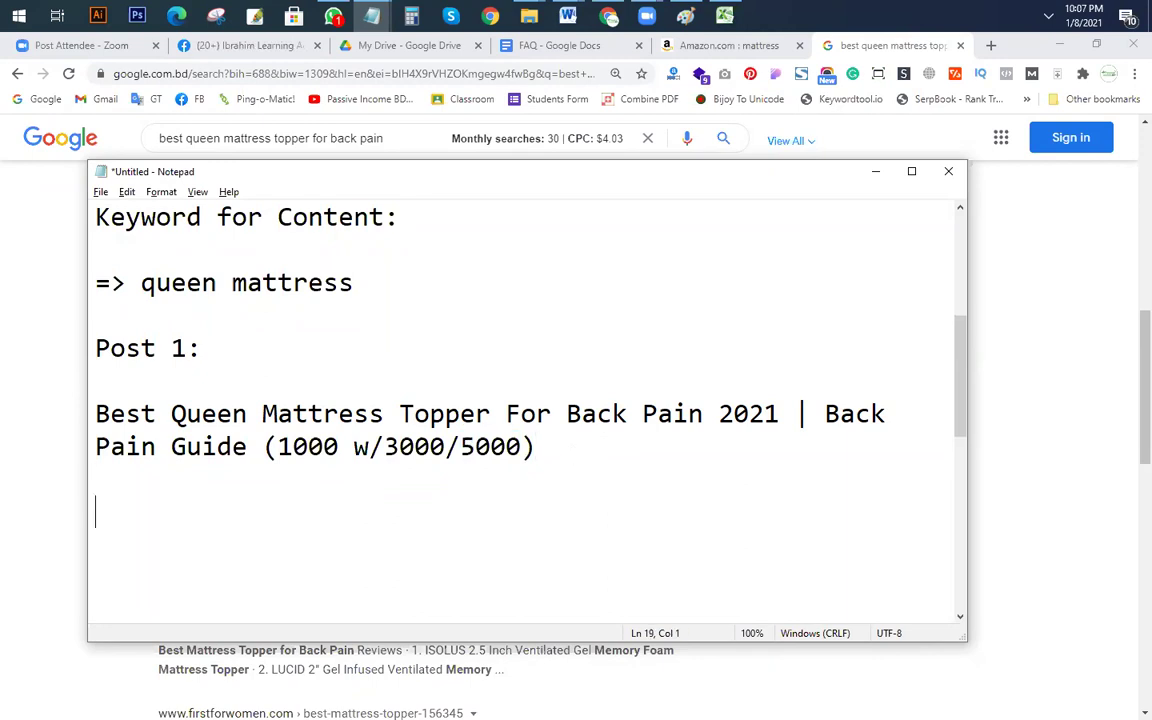
pyautogui.scroll(-5, 549, 442)
pyautogui.scroll(-3, 405, 536)
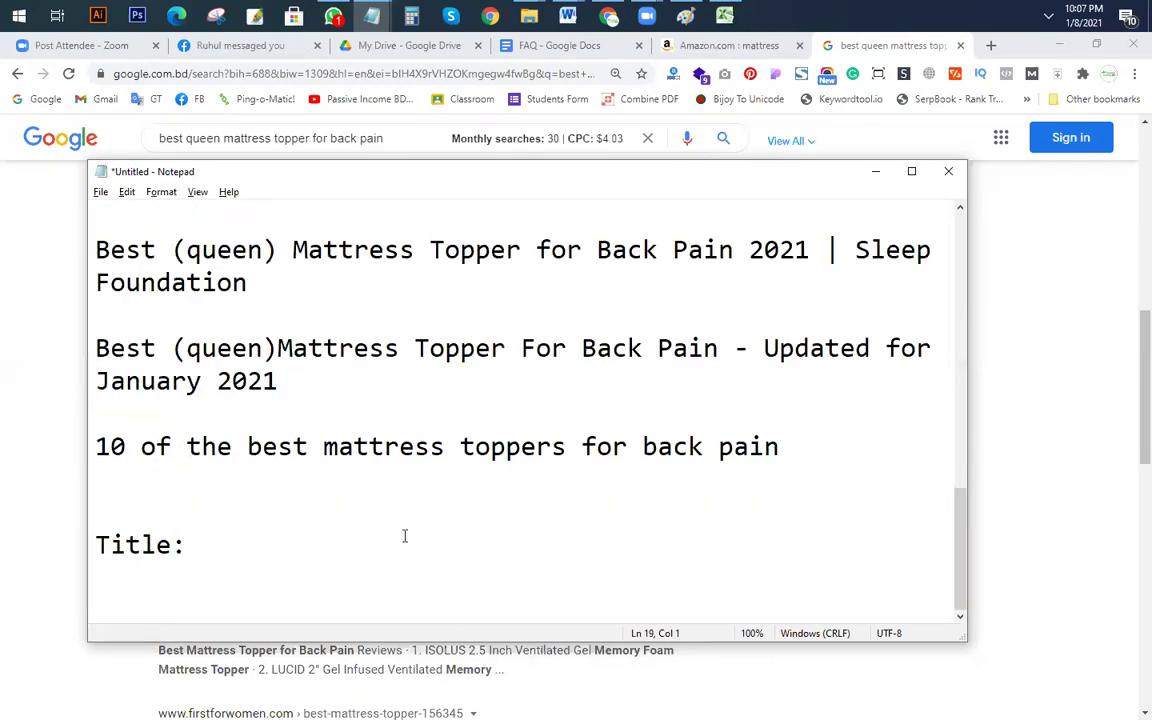
pyautogui.hotkey('ctrl', 'a')
pyautogui.press('BackSpace')
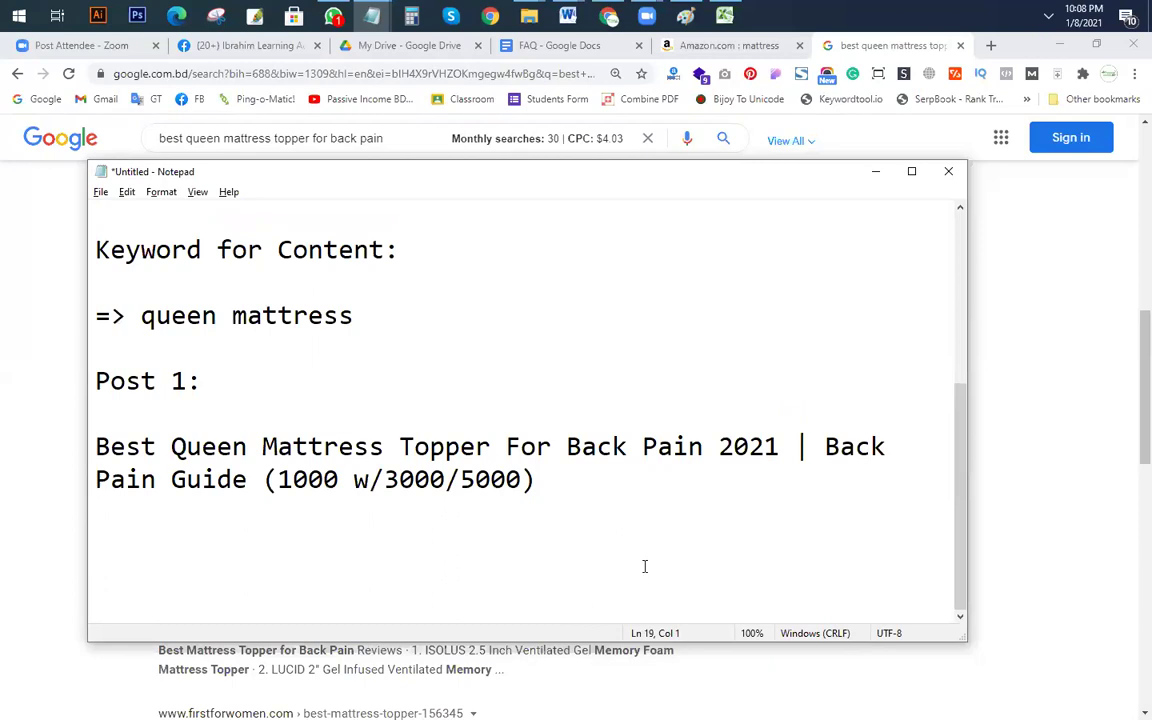
pyautogui.click(540, 481)
pyautogui.scroll(1, 540, 481)
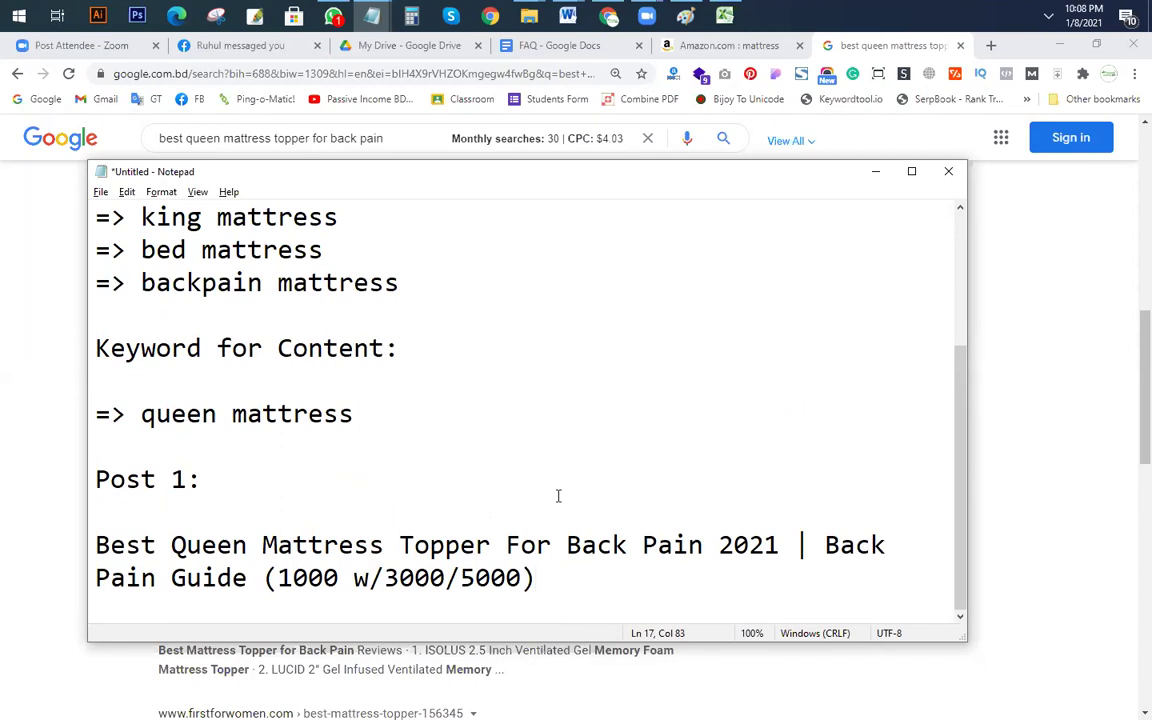
pyautogui.scroll(2, 566, 494)
pyautogui.click(482, 333)
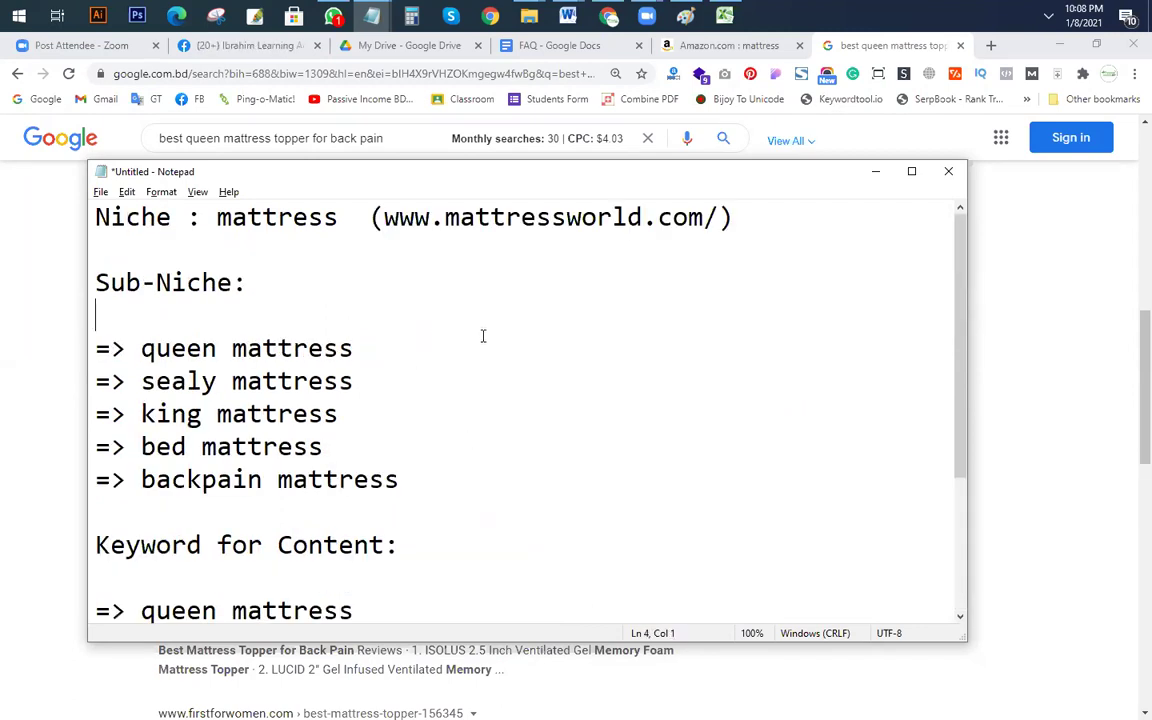
pyautogui.keyDown('ctrl'); pyautogui.scroll(-2, 482, 336); pyautogui.keyUp('ctrl')
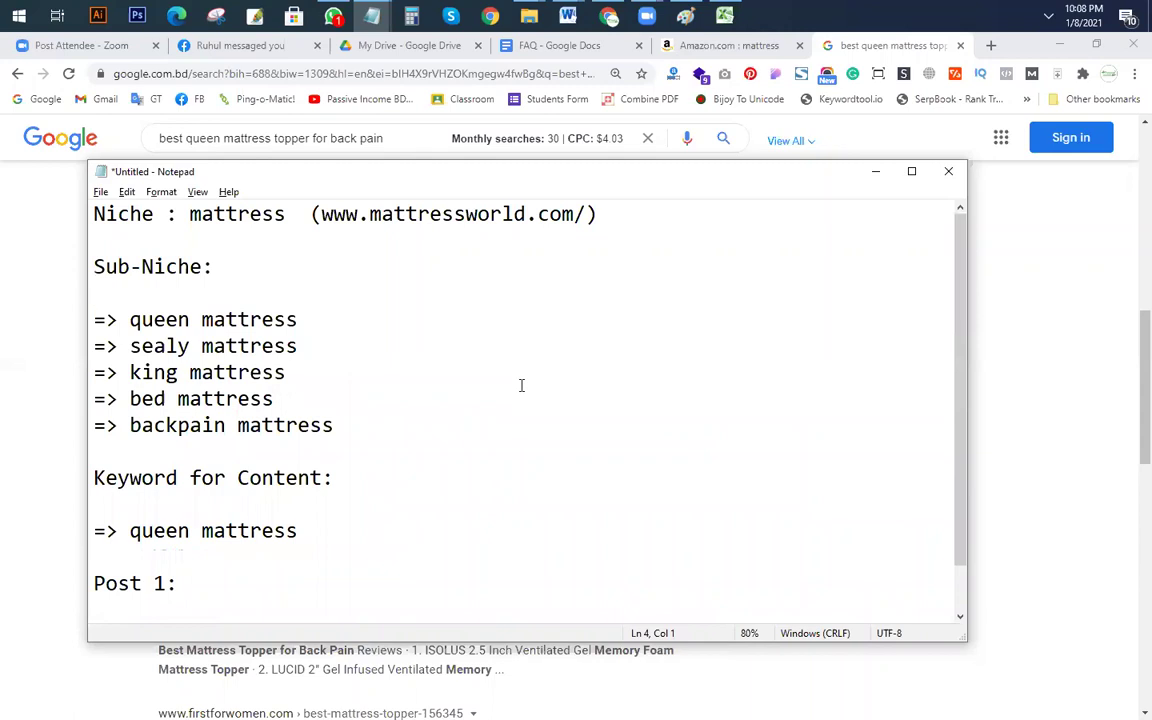
pyautogui.scroll(-1, 518, 395)
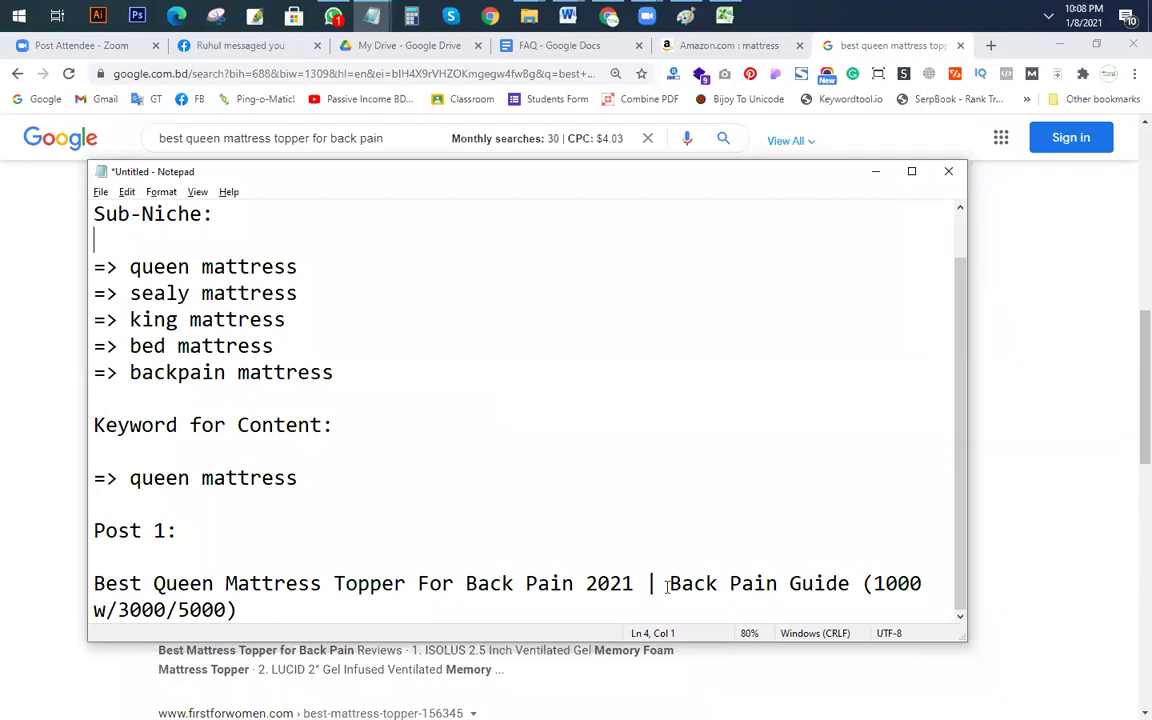
# Step: Push the '(1000 w/3000/5000)' note two lines below the Post 1 title
pyautogui.moveTo(288, 607); pyautogui.dragTo(39, 609)
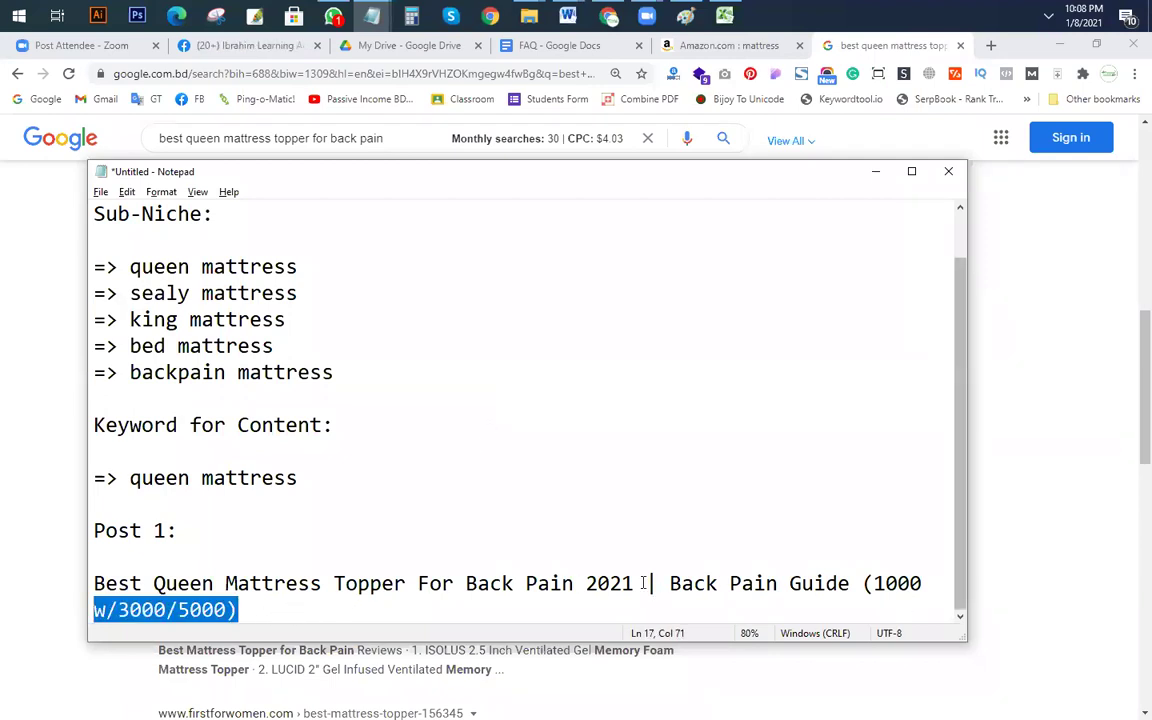
pyautogui.click(865, 583)
pyautogui.press('Return')
pyautogui.press('Return')
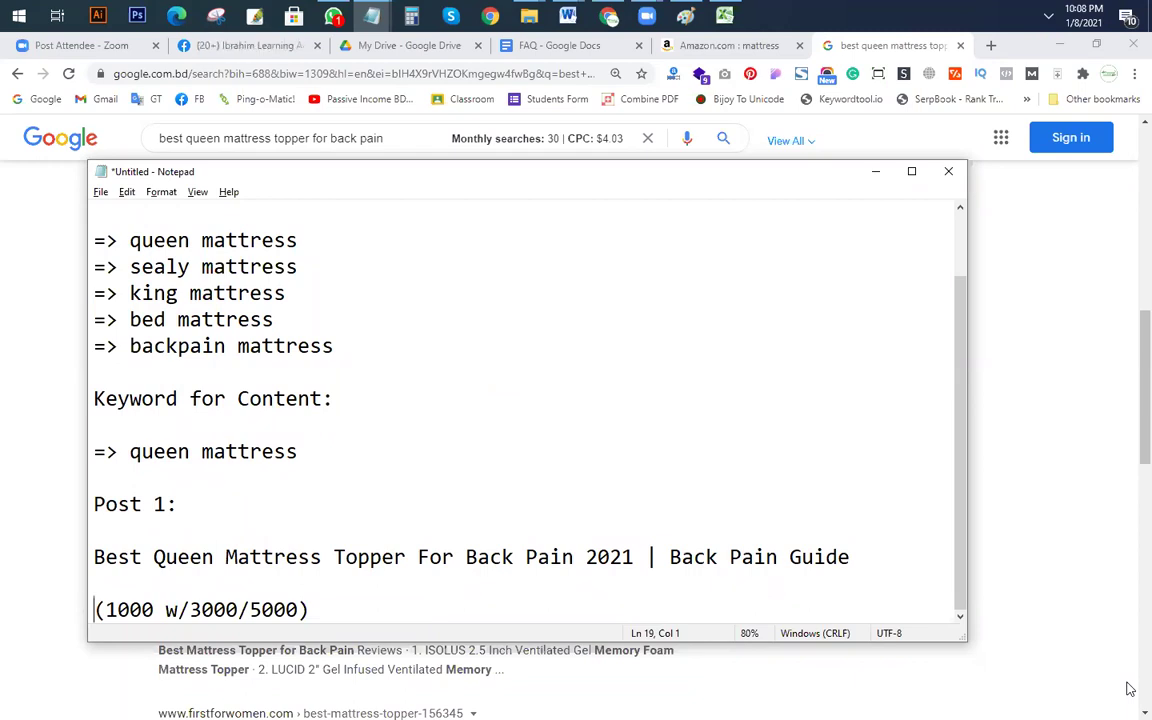
# Step: Highlight the word-count note and the title's keyword phrase to review them
pyautogui.click(457, 499)
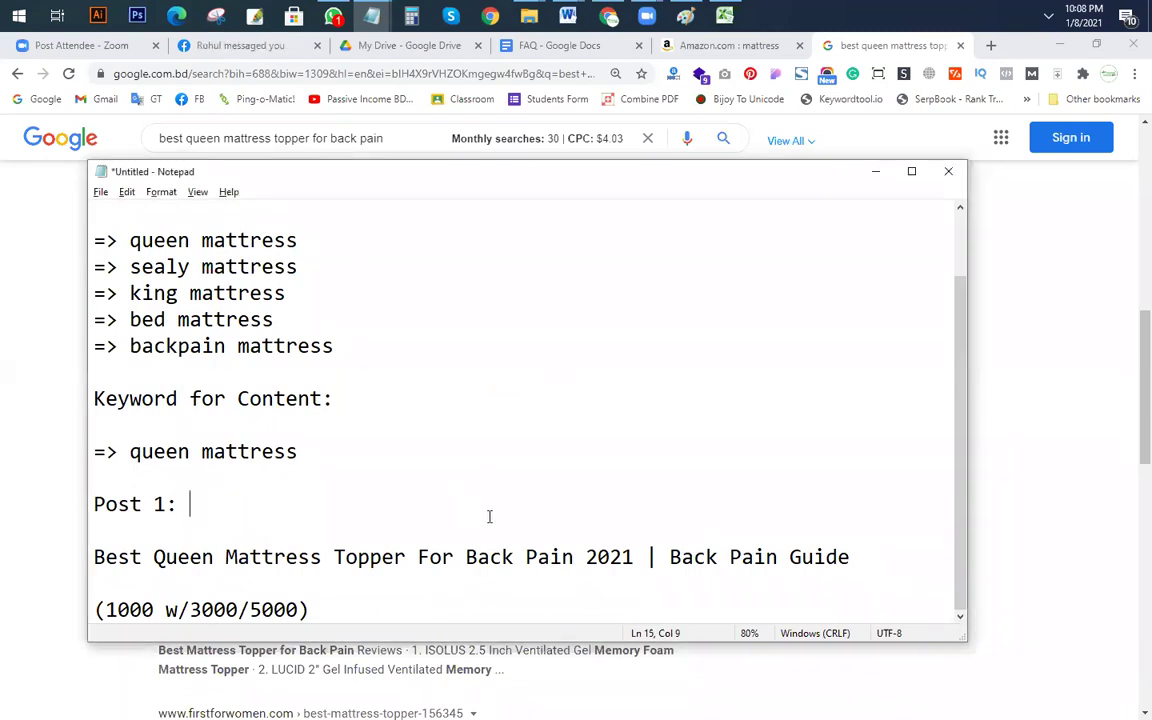
pyautogui.moveTo(310, 610); pyautogui.dragTo(93, 610)
pyautogui.click(95, 607)
pyautogui.moveTo(329, 607); pyautogui.dragTo(95, 607)
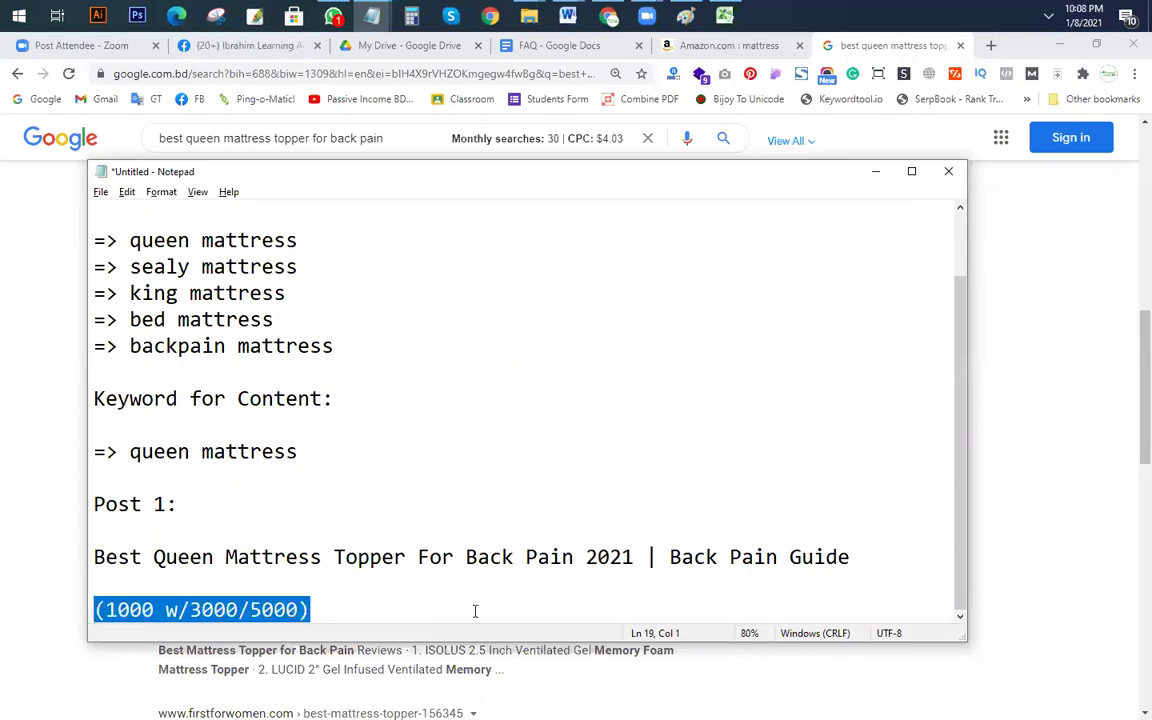
pyautogui.moveTo(152, 557); pyautogui.dragTo(92, 565)
pyautogui.press('Down')
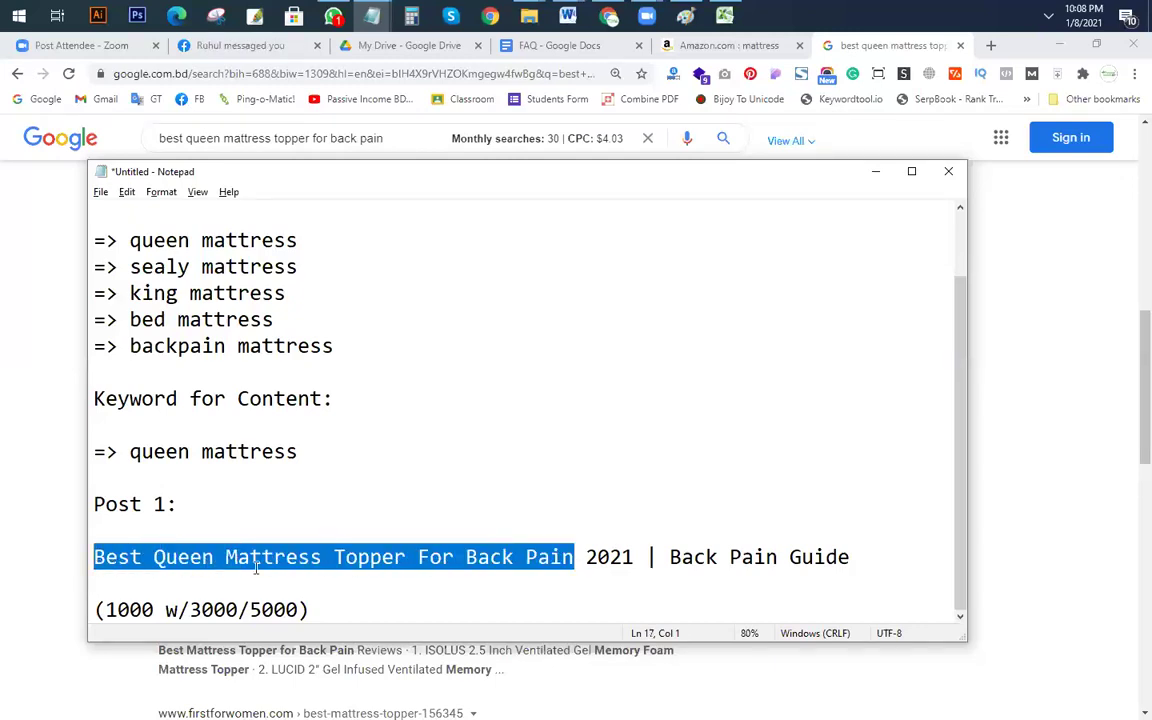
pyautogui.click(256, 568)
pyautogui.moveTo(95, 560); pyautogui.dragTo(515, 563)
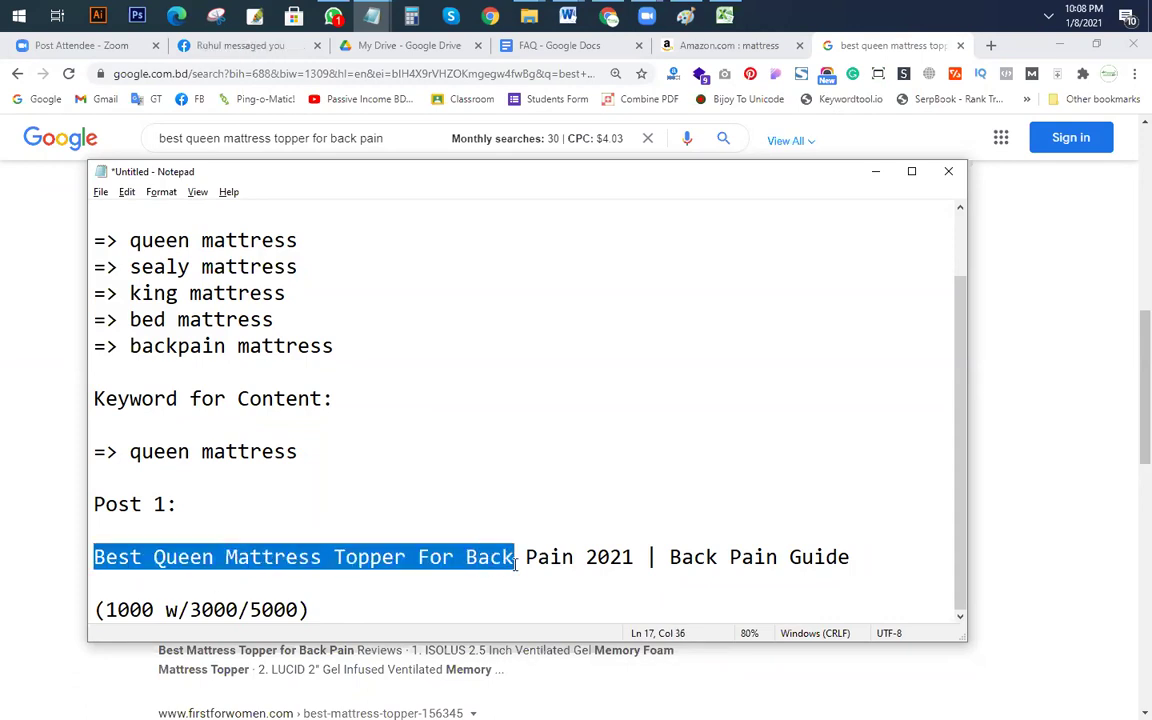
pyautogui.click(252, 612)
pyautogui.moveTo(513, 558); pyautogui.dragTo(85, 557)
pyautogui.click(295, 560)
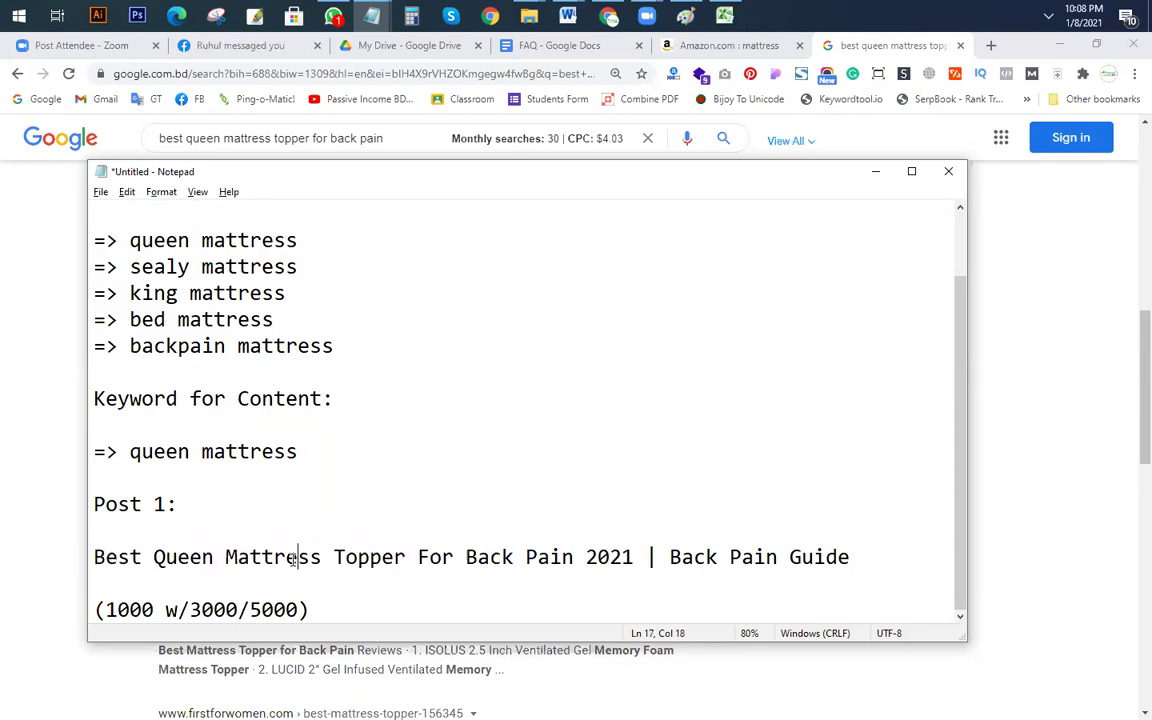
pyautogui.moveTo(574, 557); pyautogui.dragTo(88, 557)
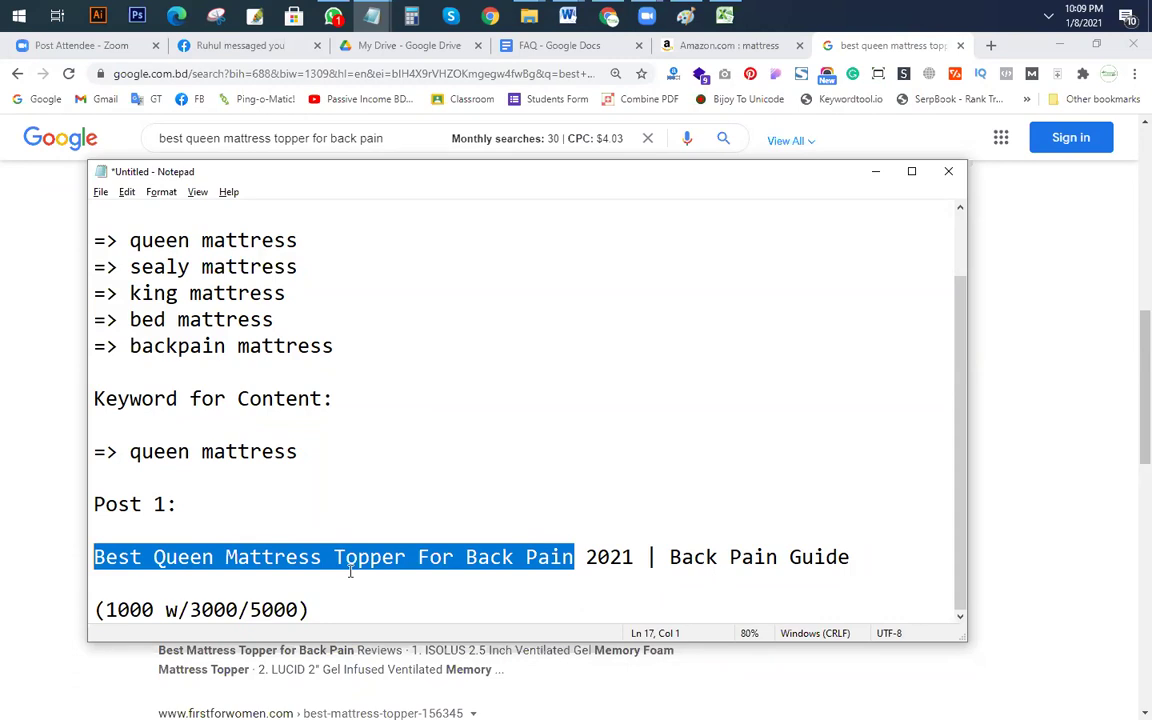
pyautogui.click(380, 505)
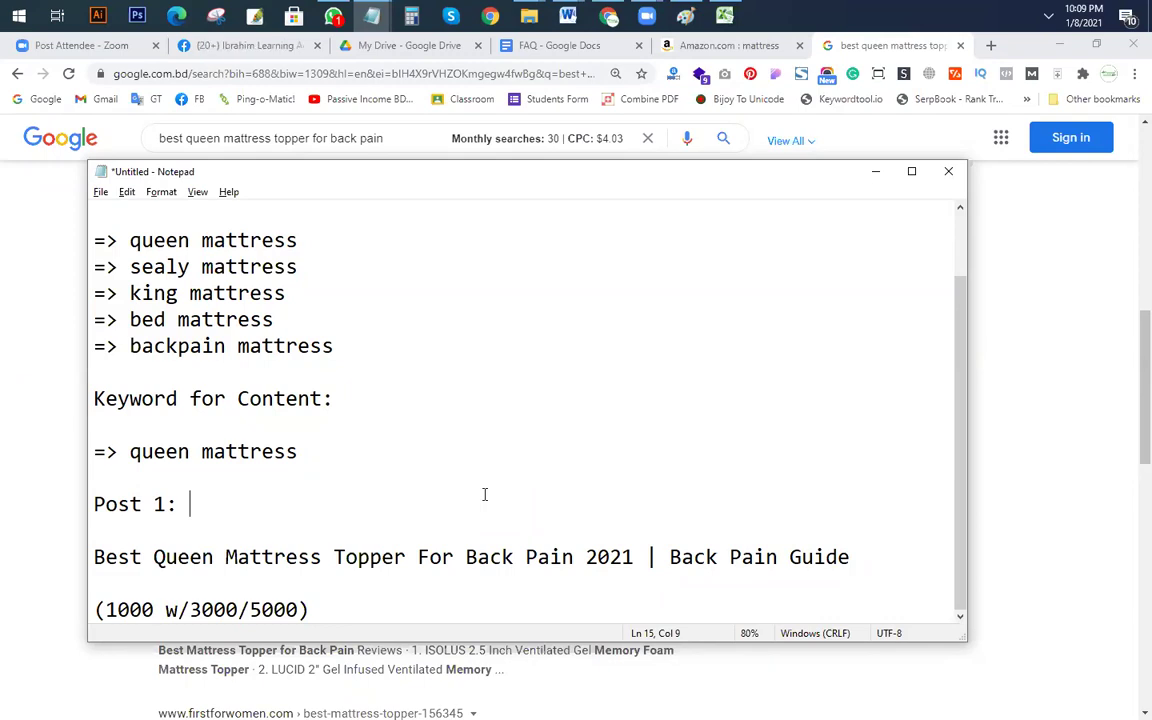
pyautogui.scroll(1, 480, 470)
pyautogui.click(302, 322)
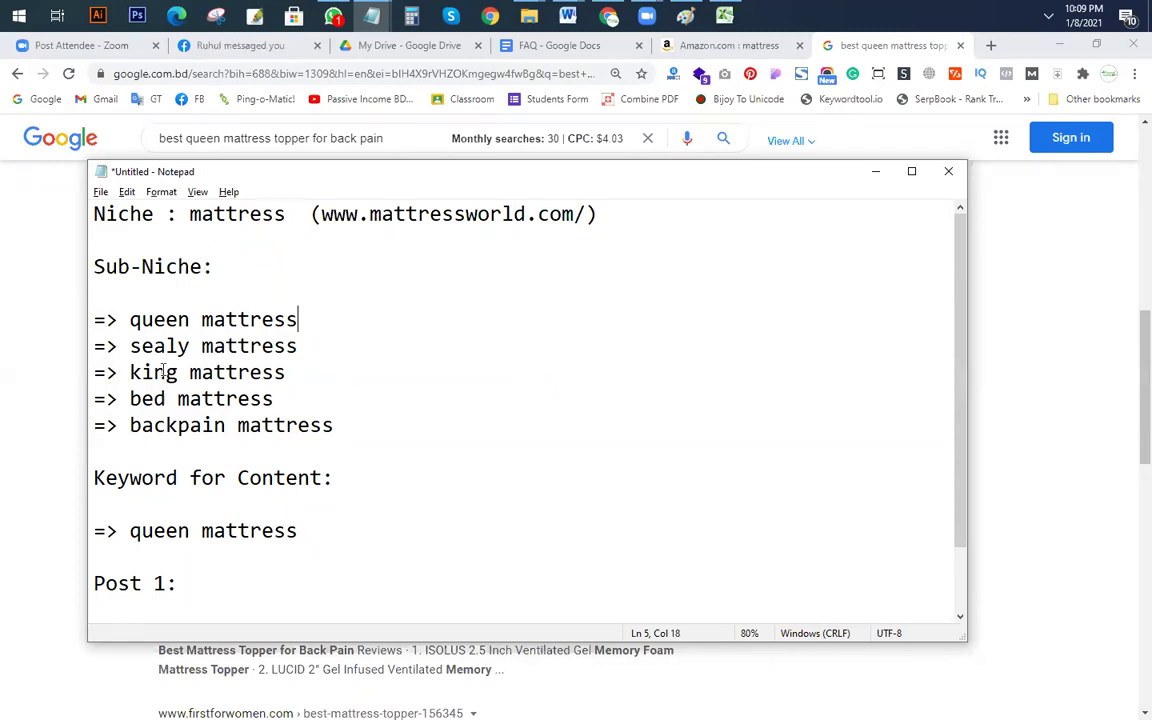
pyautogui.moveTo(88, 320); pyautogui.dragTo(376, 357)
pyautogui.moveTo(91, 372); pyautogui.dragTo(376, 436)
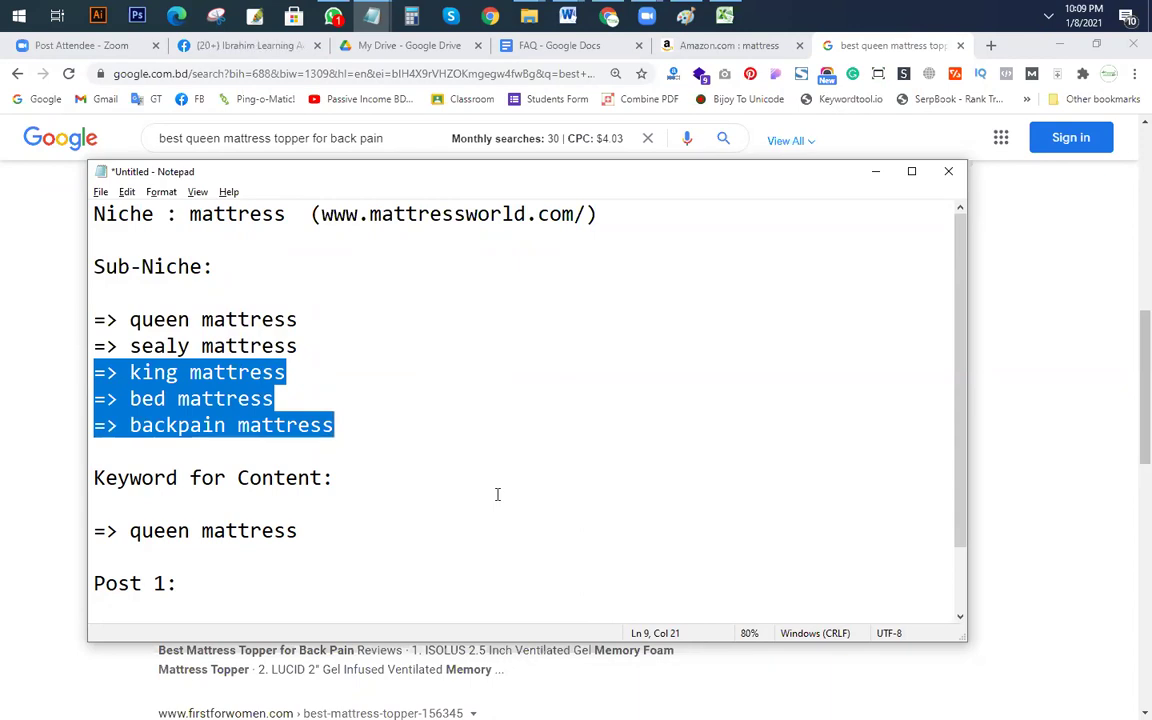
pyautogui.click(414, 434)
pyautogui.moveTo(100, 320); pyautogui.dragTo(405, 428)
pyautogui.moveTo(320, 368); pyautogui.dragTo(74, 290)
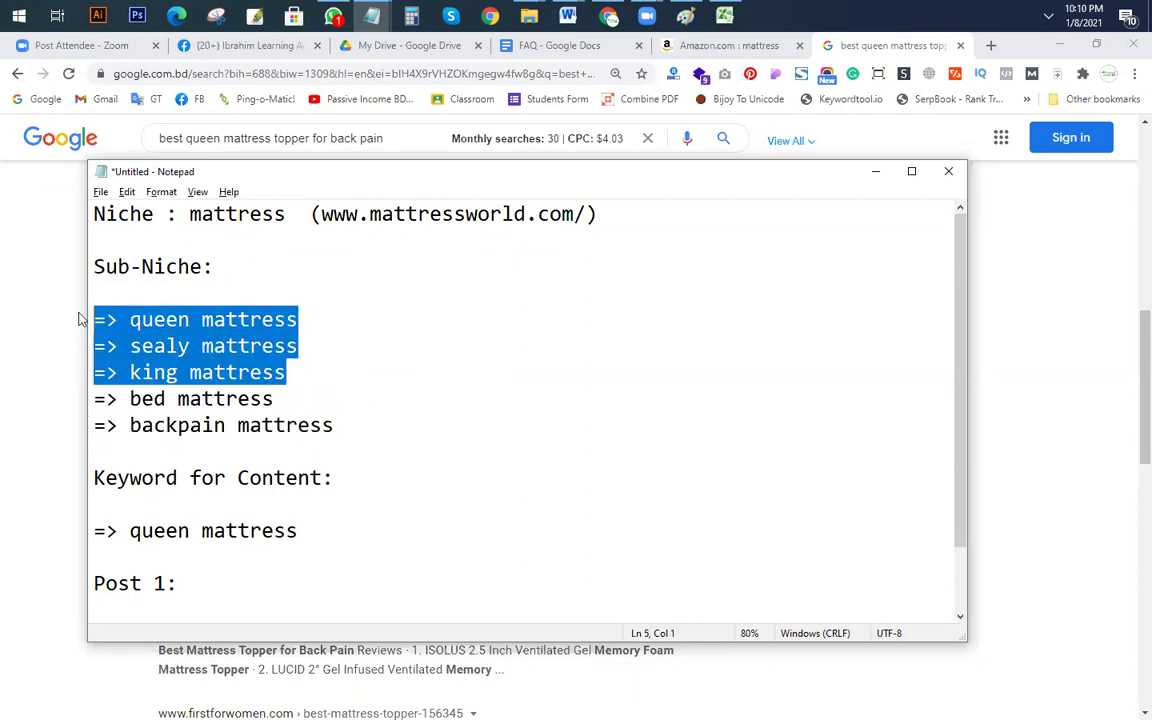
pyautogui.moveTo(340, 427); pyautogui.dragTo(60, 401)
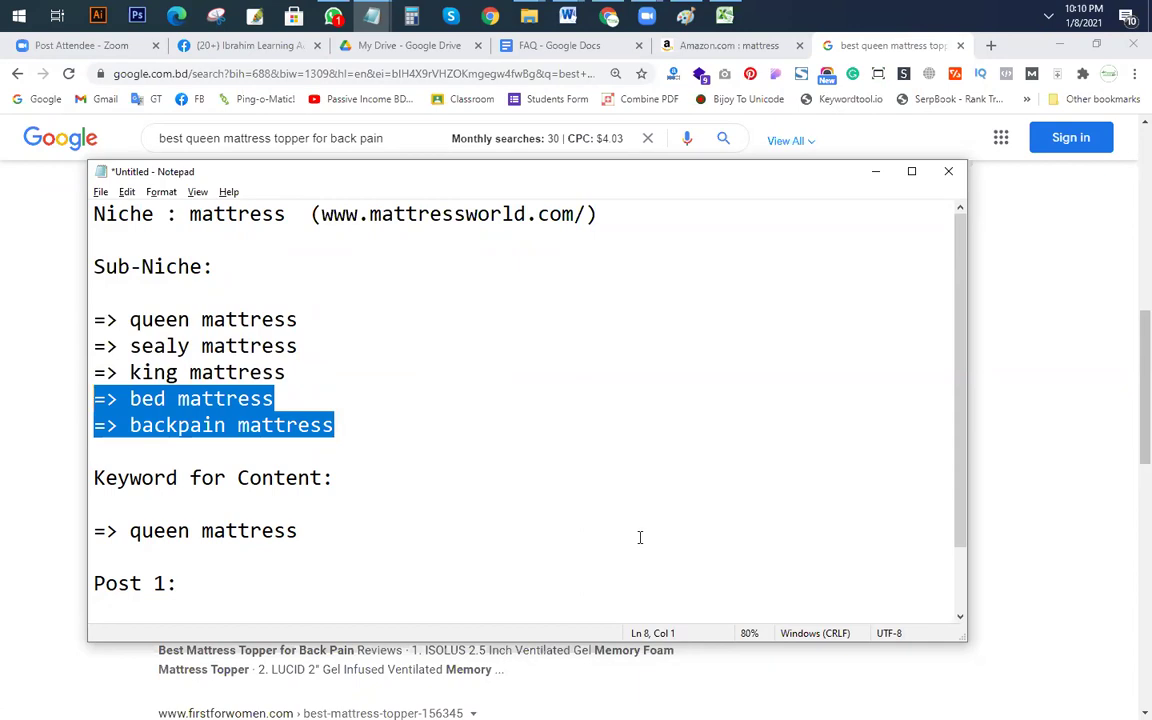
pyautogui.click(470, 434)
pyautogui.moveTo(360, 368); pyautogui.dragTo(22, 316)
pyautogui.click(470, 468)
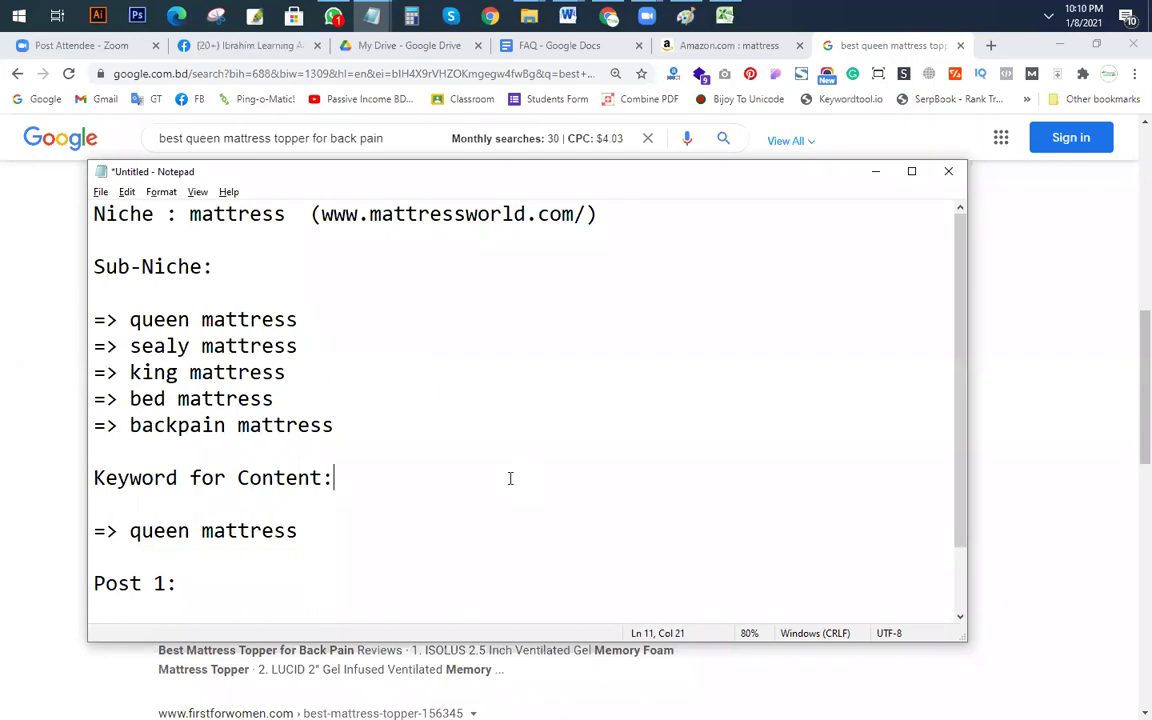
pyautogui.click(465, 463)
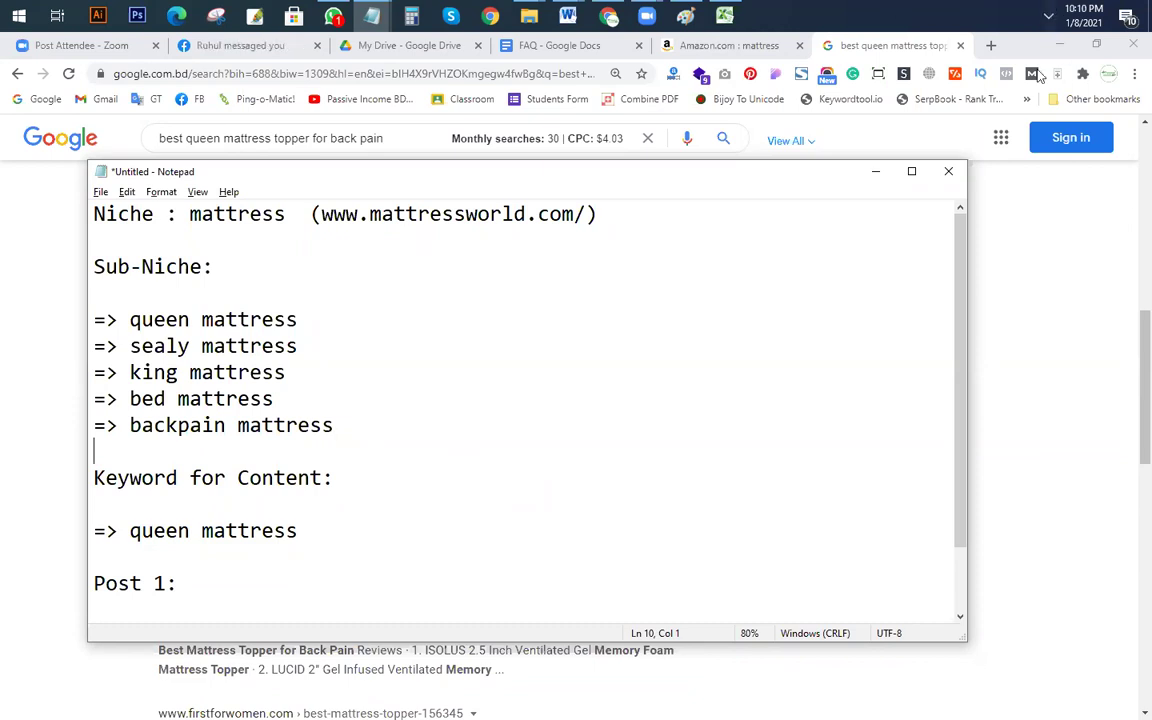
# Step: Load groupbuyseotools.xyz in a new Chrome tab
pyautogui.click(991, 45)
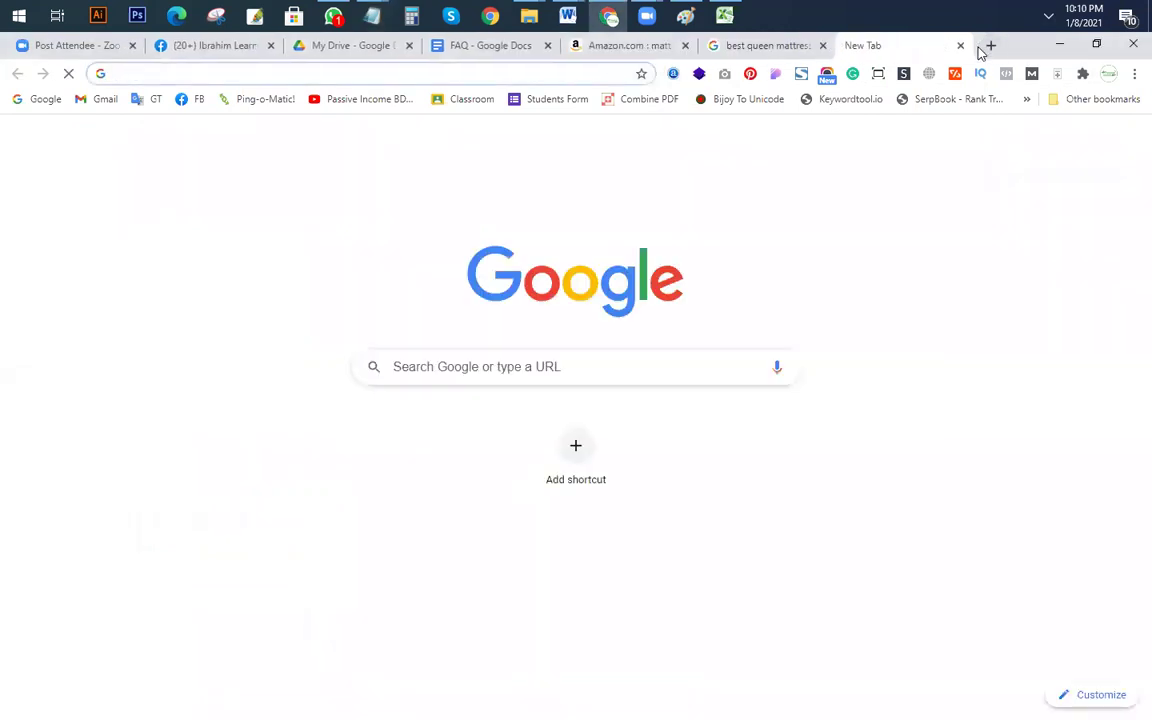
pyautogui.write('g')
pyautogui.press('Return')
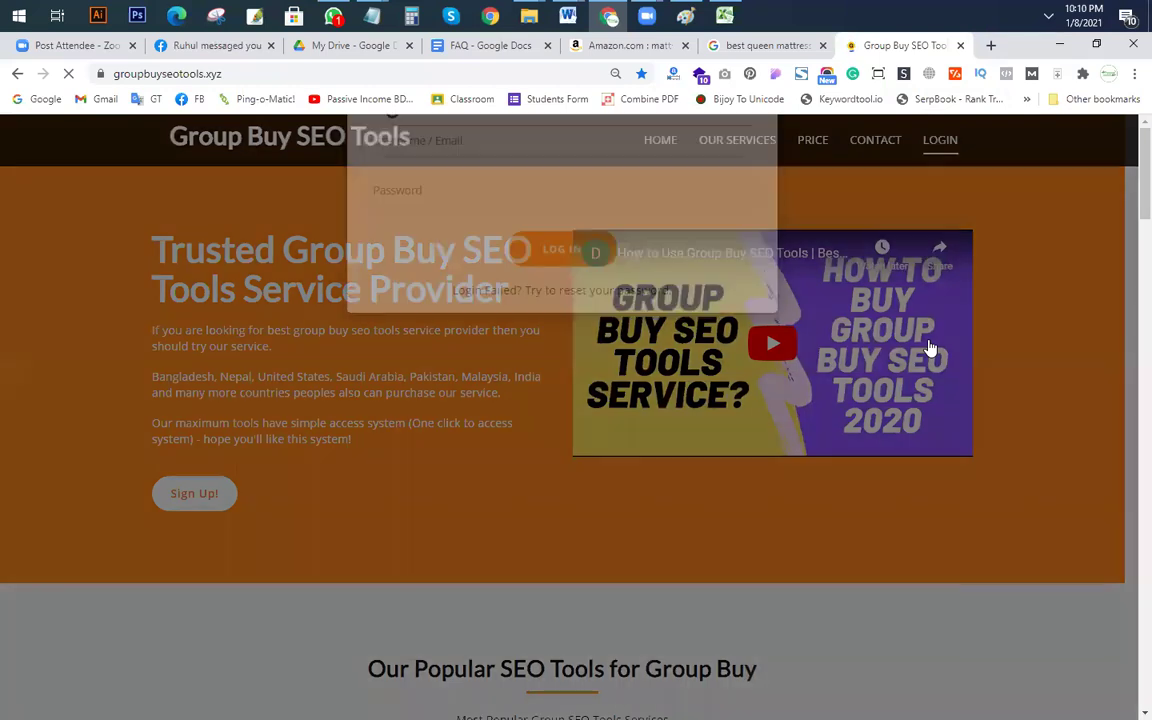
# Step: Log in with the account username and password to reach the tools dashboard
pyautogui.click(455, 200)
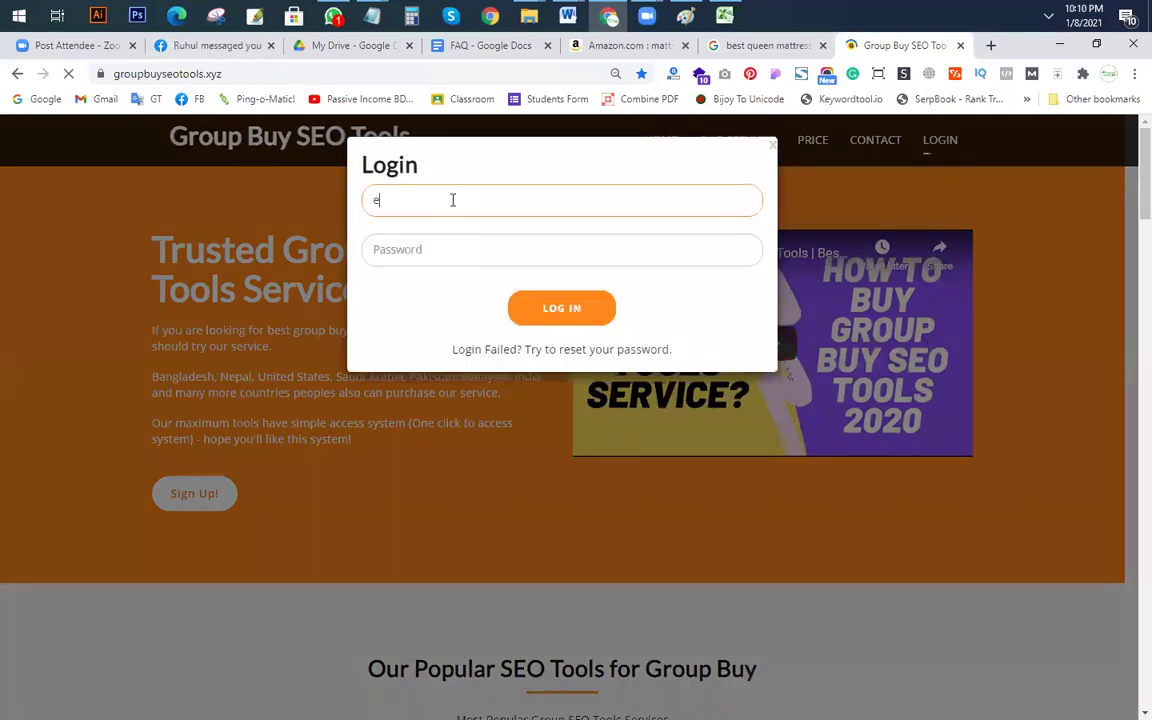
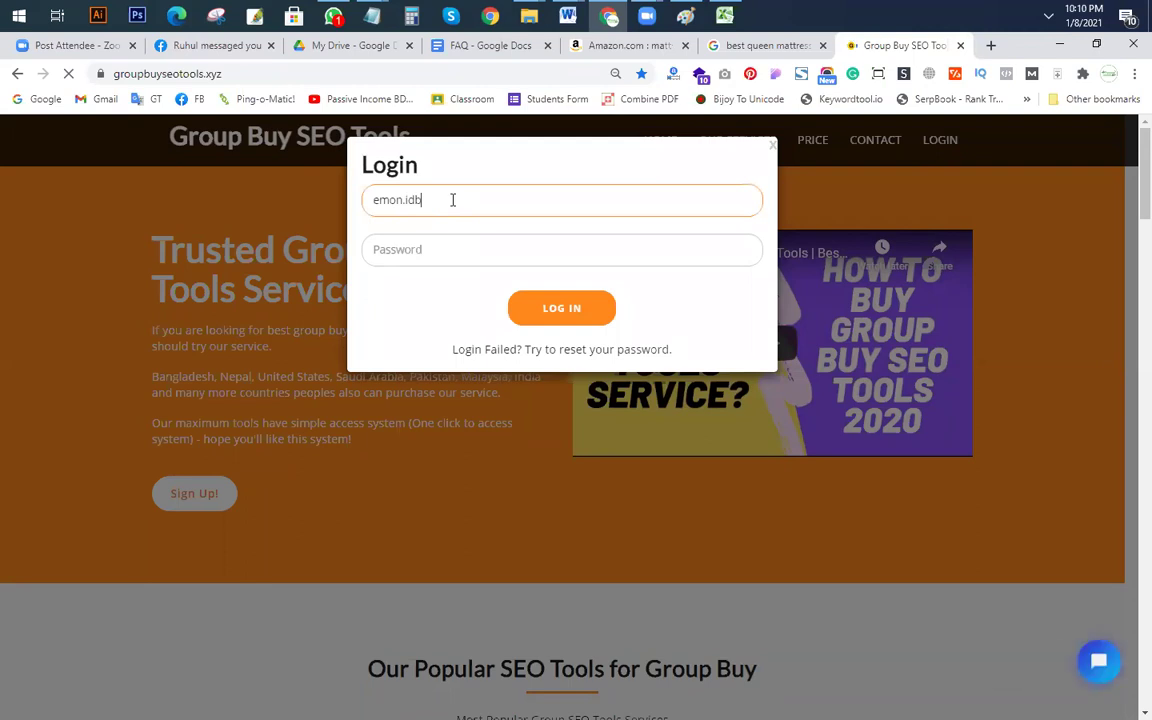
pyautogui.press('Tab')
pyautogui.write('•••••••••')
pyautogui.press('Return')
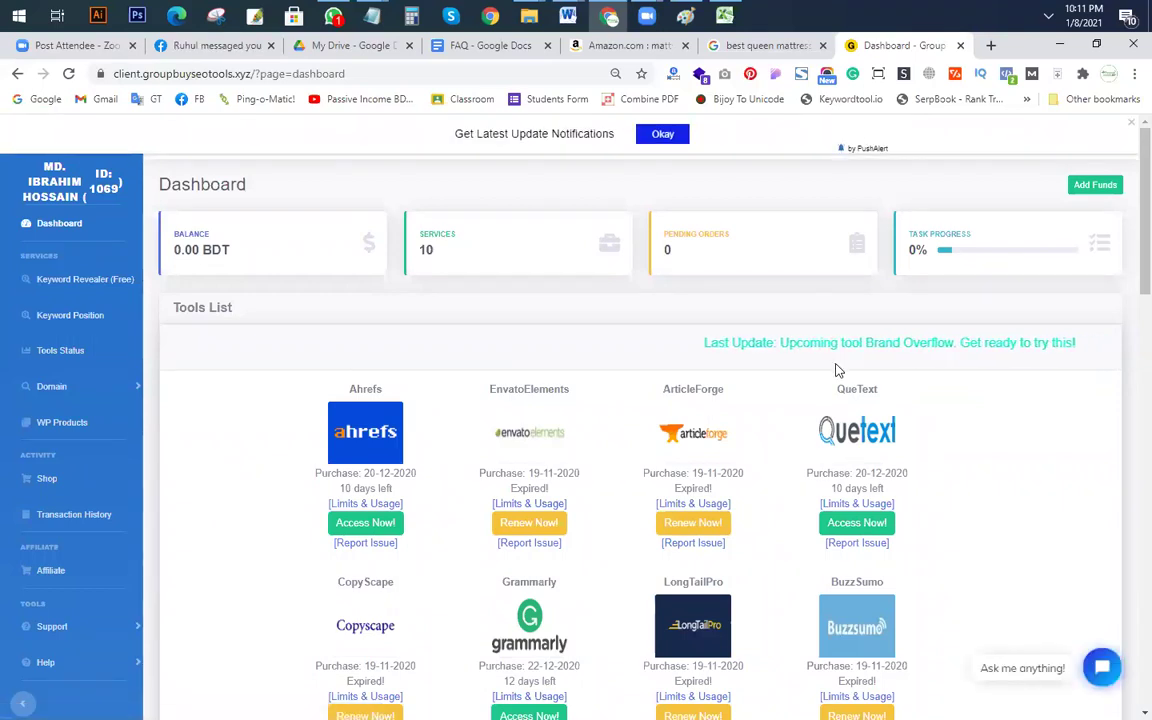
pyautogui.scroll(-1, 756, 393)
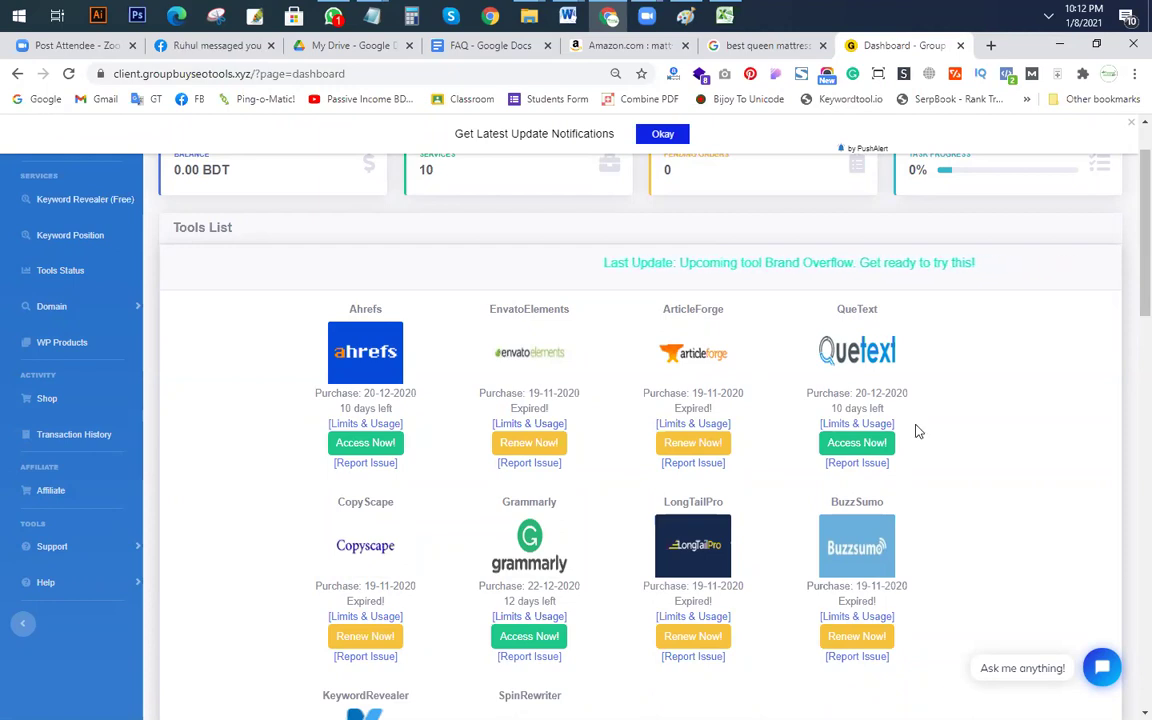
# Step: Choose Access Now! under Ahrefs in the dashboard's Tools List
pyautogui.click(360, 443)
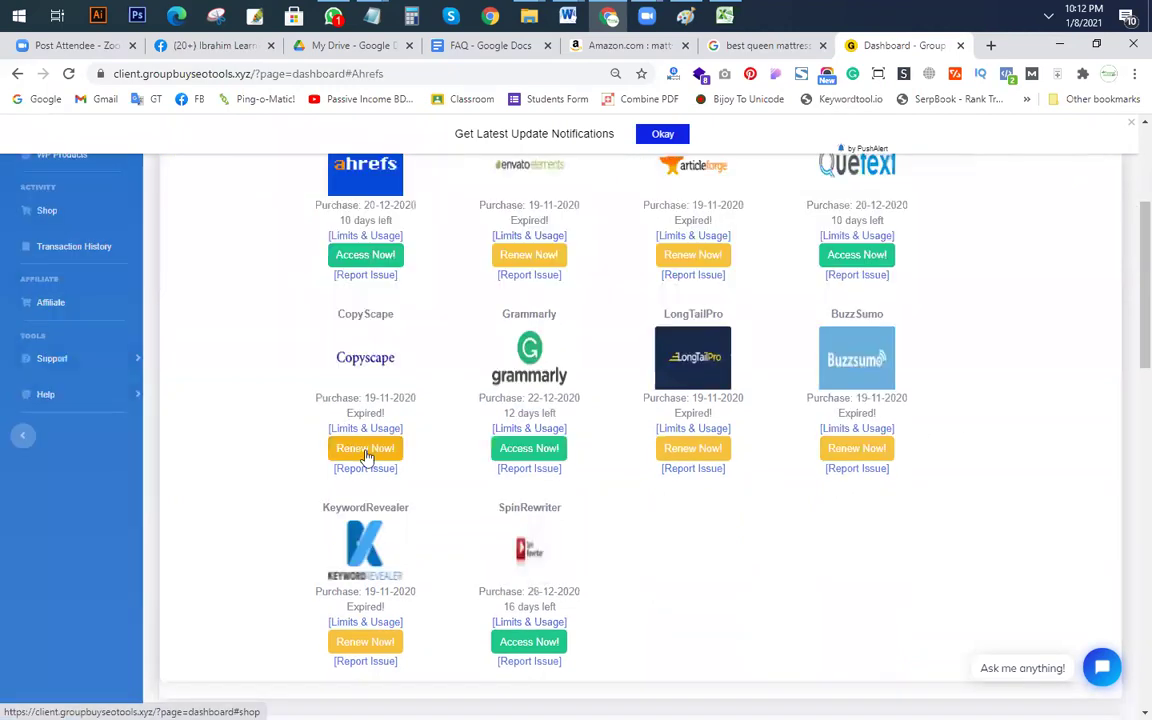
# Step: Open Ahrefs via Access Now!, close the duplicate and sign-in tabs, and go to Keywords Explorer
pyautogui.click(366, 254)
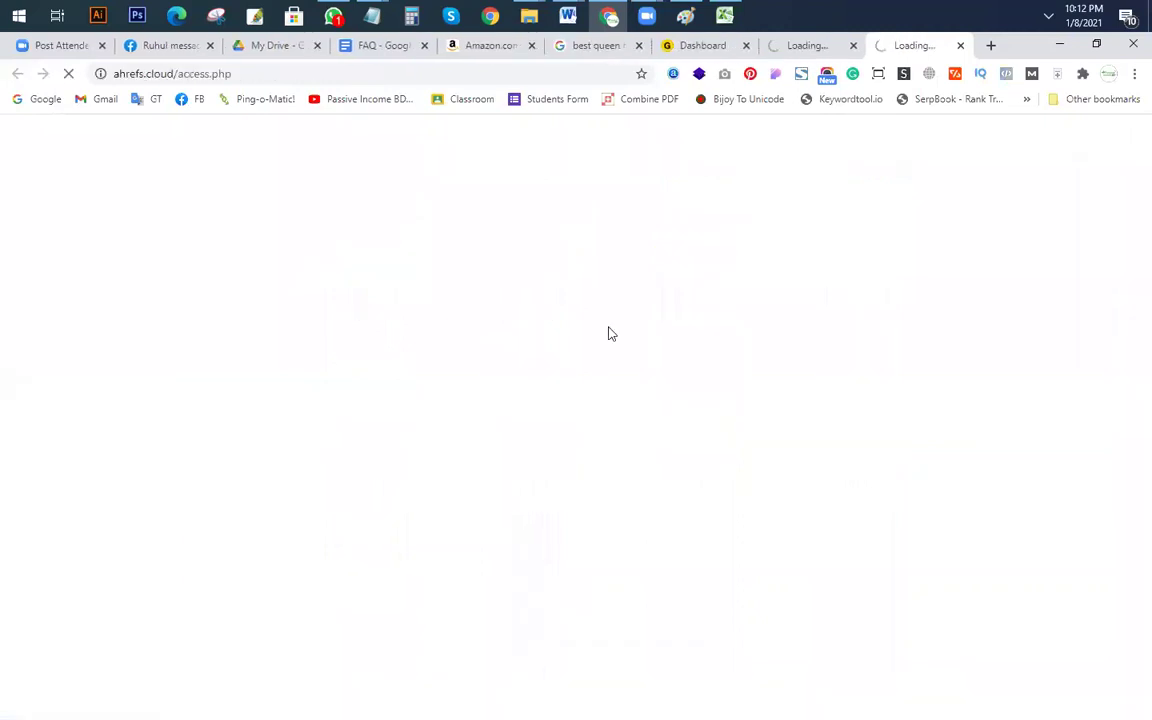
pyautogui.click(853, 45)
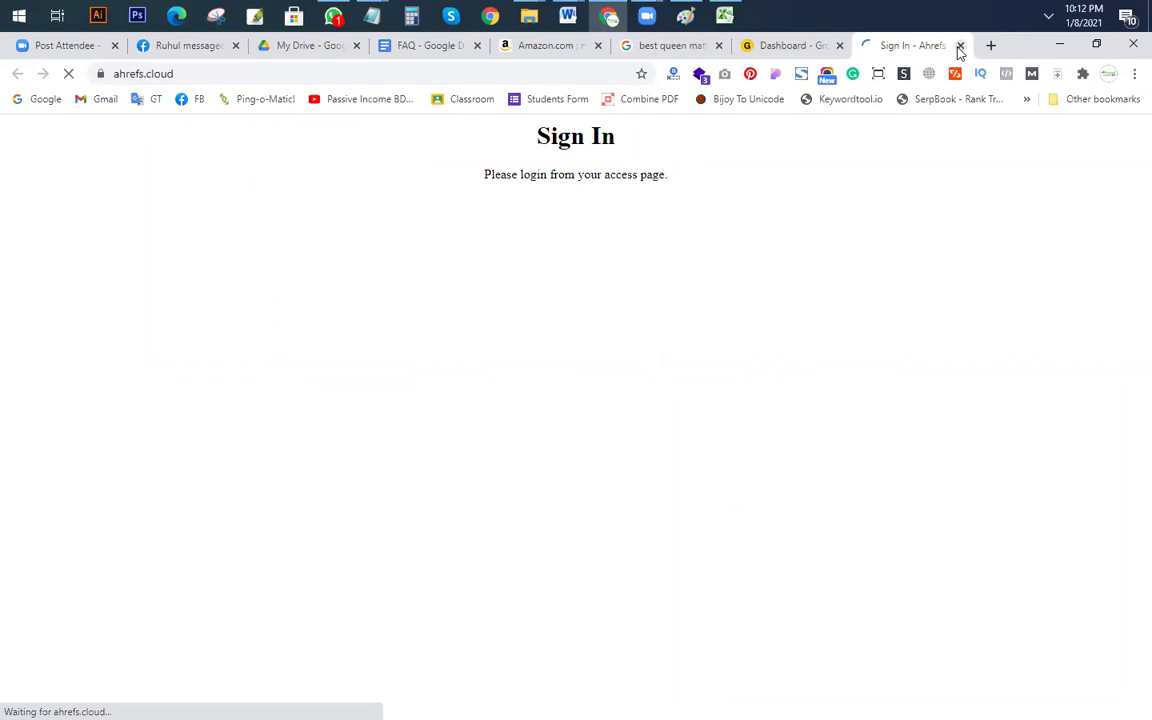
pyautogui.click(960, 46)
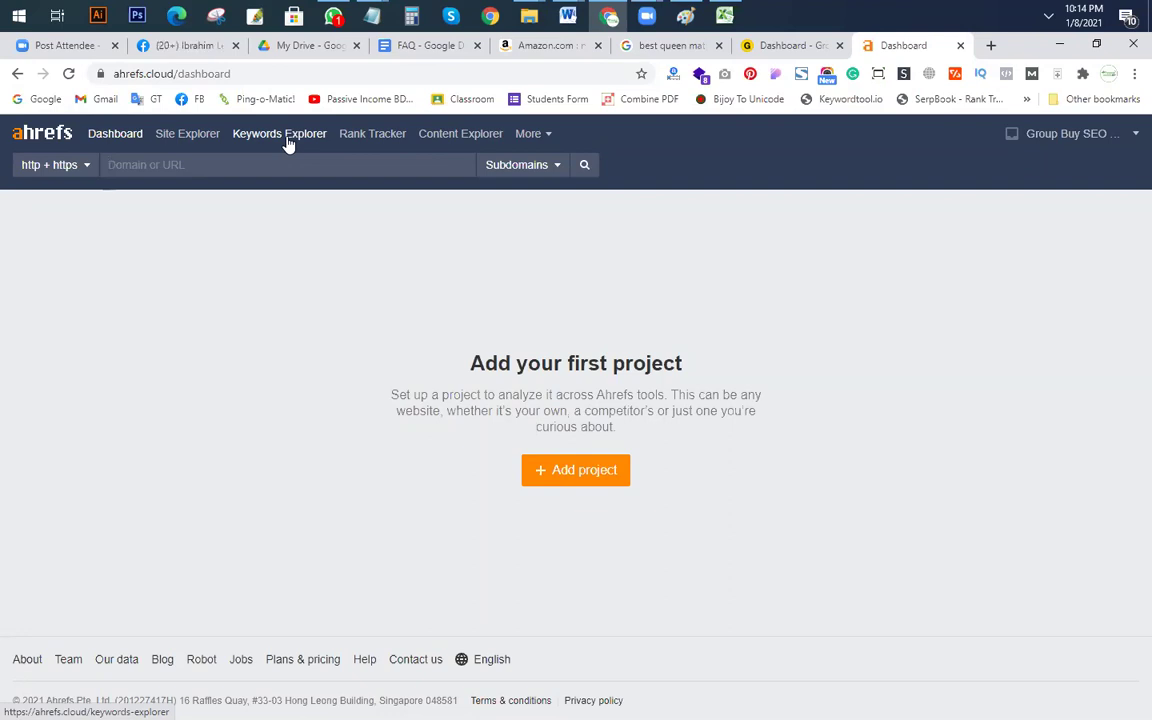
pyautogui.click(279, 136)
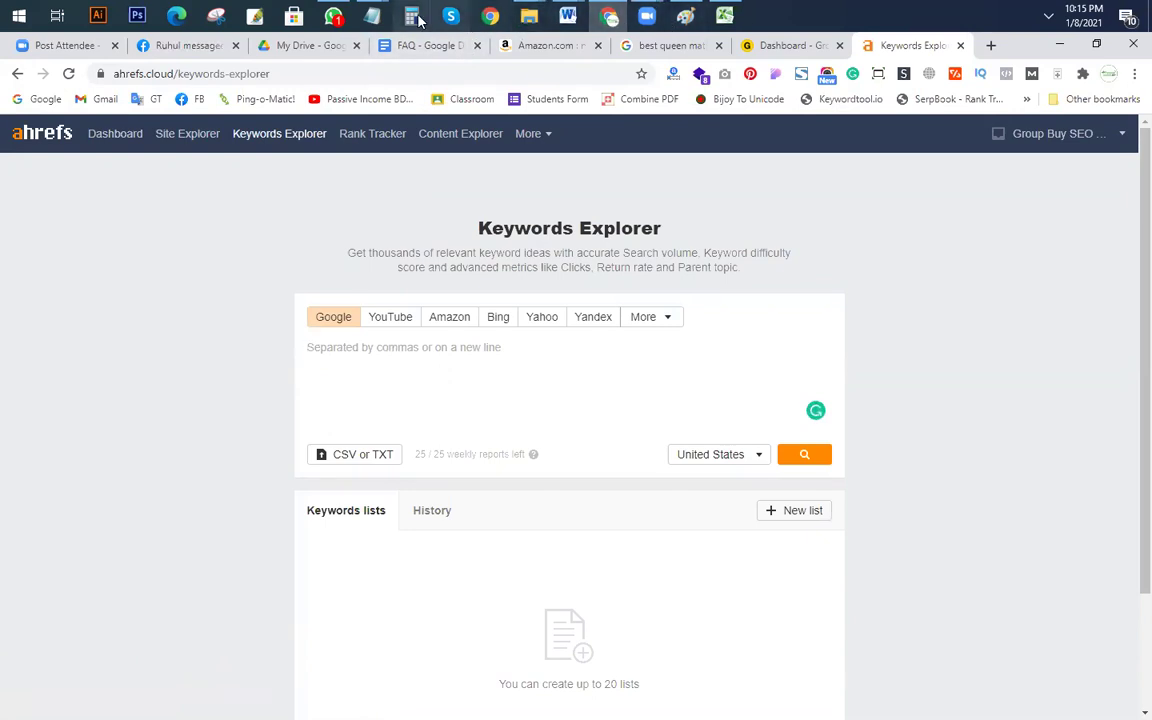
# Step: Copy 'queen mattress' from the Notepad plan into the Keywords Explorer search box
pyautogui.moveTo(372, 16)
pyautogui.click(380, 135)
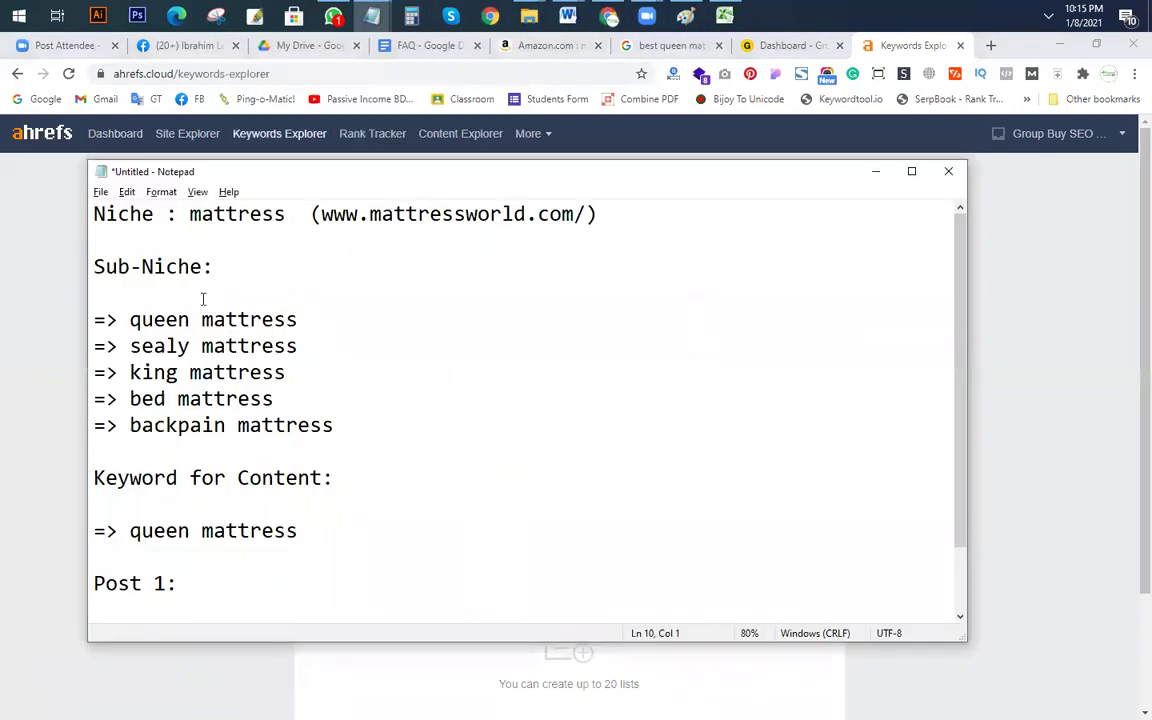
pyautogui.moveTo(184, 217); pyautogui.dragTo(287, 217)
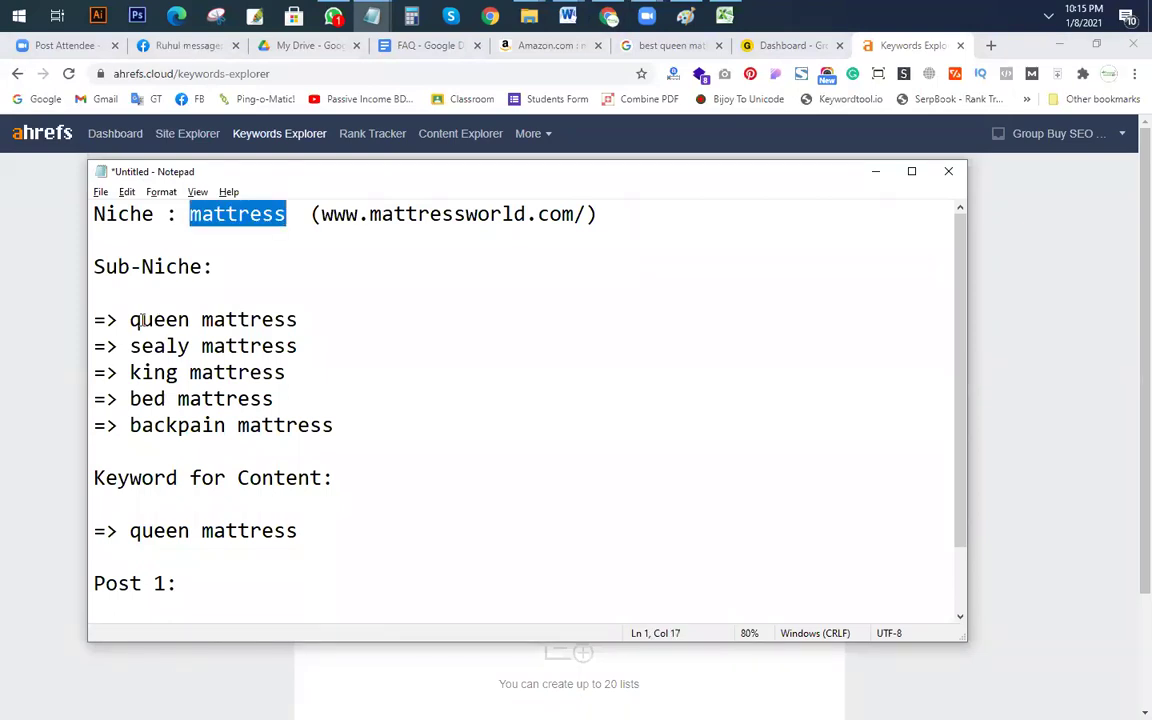
pyautogui.moveTo(131, 320); pyautogui.dragTo(310, 315)
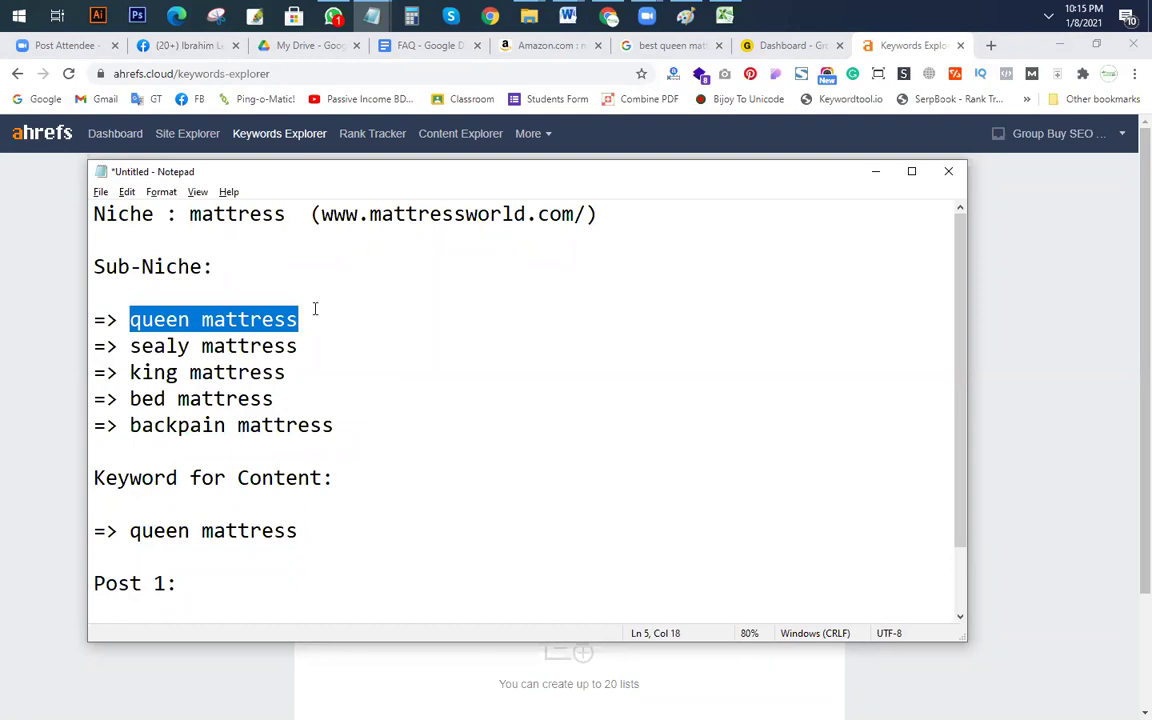
pyautogui.hotkey('alt', 'Tab')
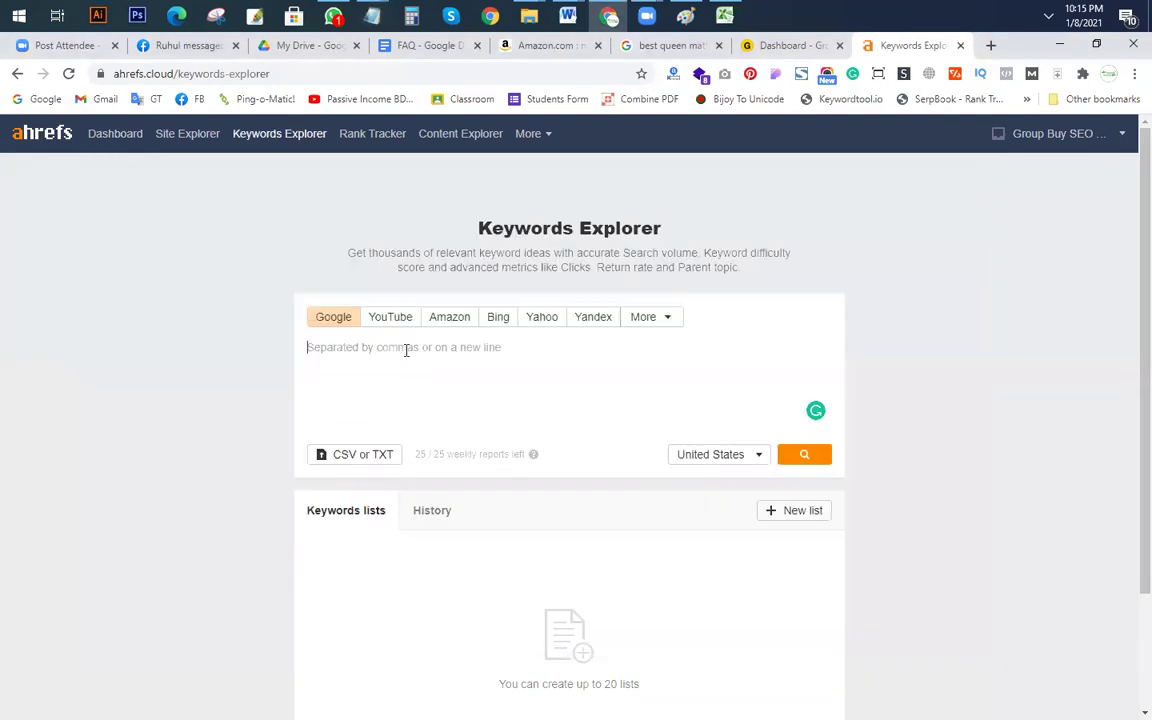
pyautogui.write('queen mattress')
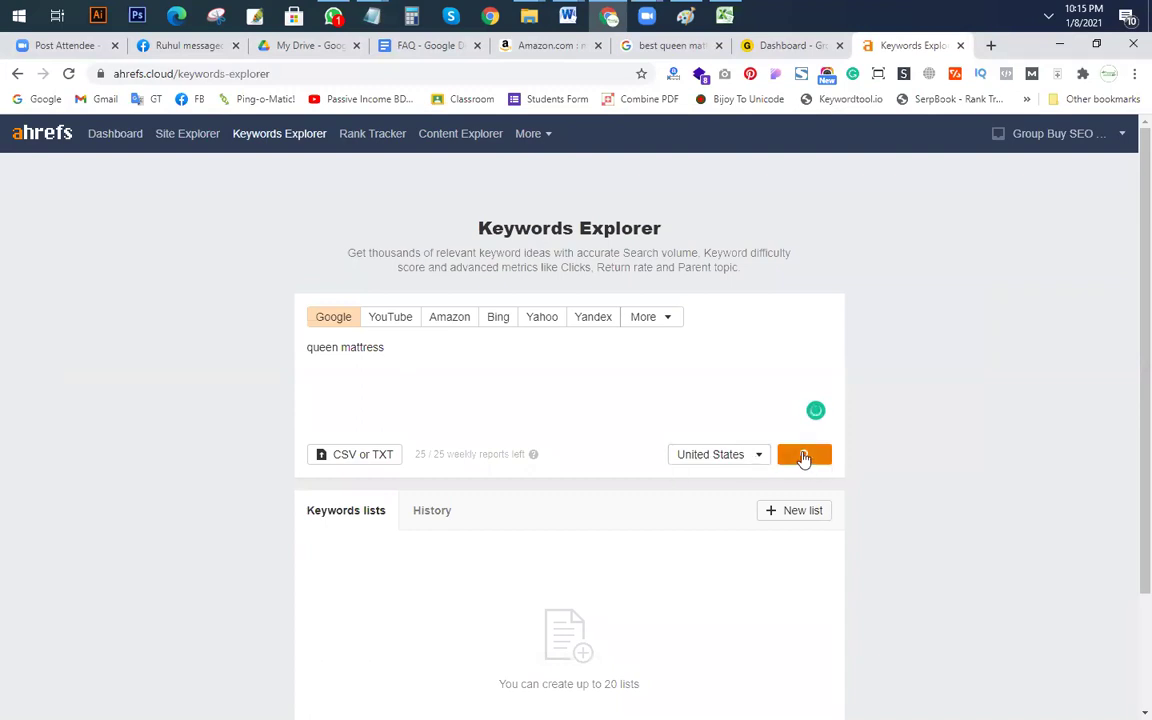
# Step: Search 'queen mattress' to load its Overview with difficulty 53 and 71K volume
pyautogui.click(803, 457)
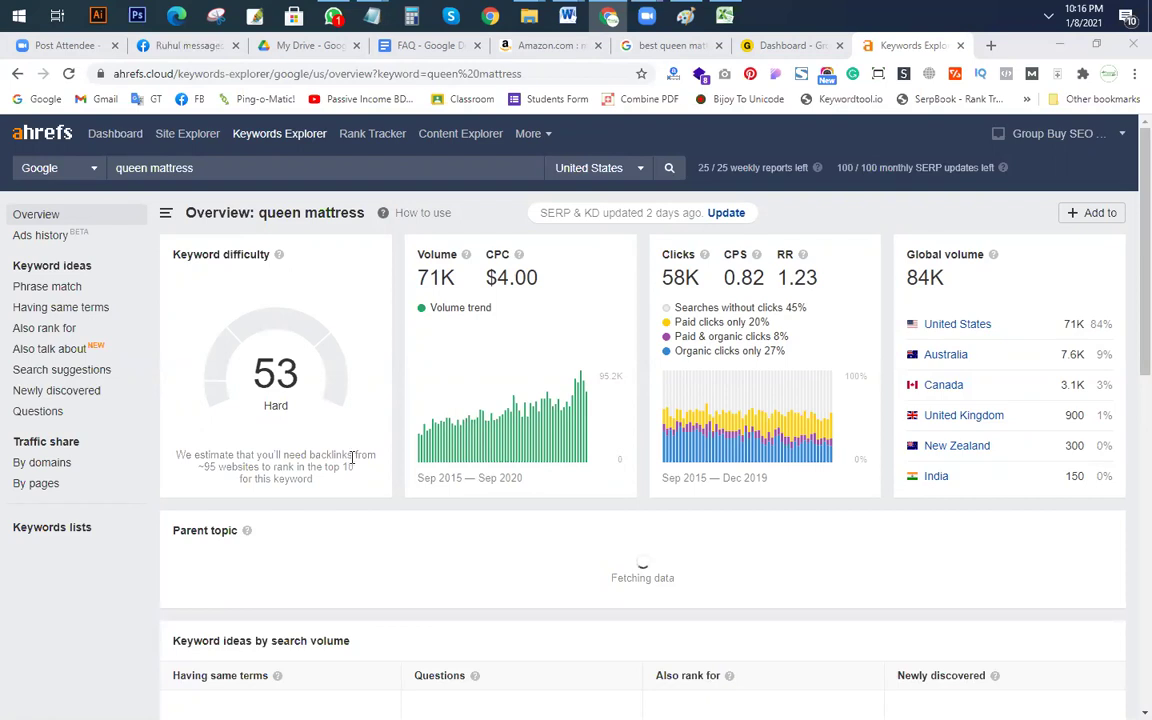
pyautogui.scroll(-3, 352, 457)
pyautogui.scroll(-3, 275, 527)
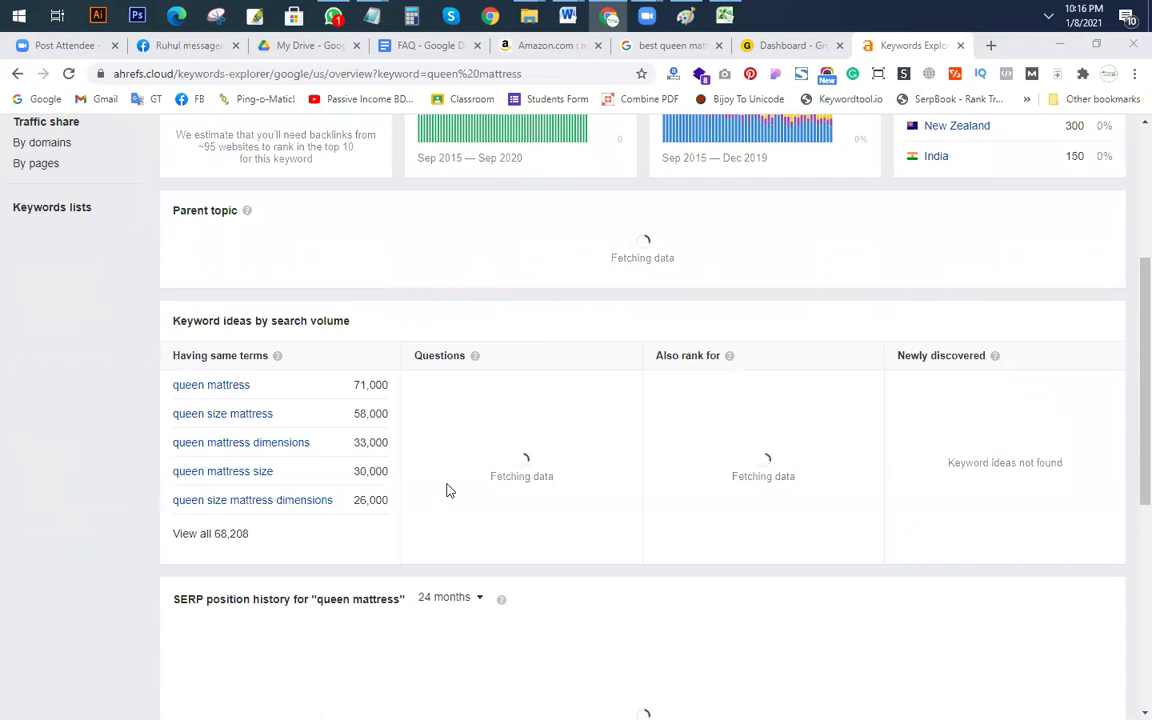
pyautogui.scroll(3, 447, 490)
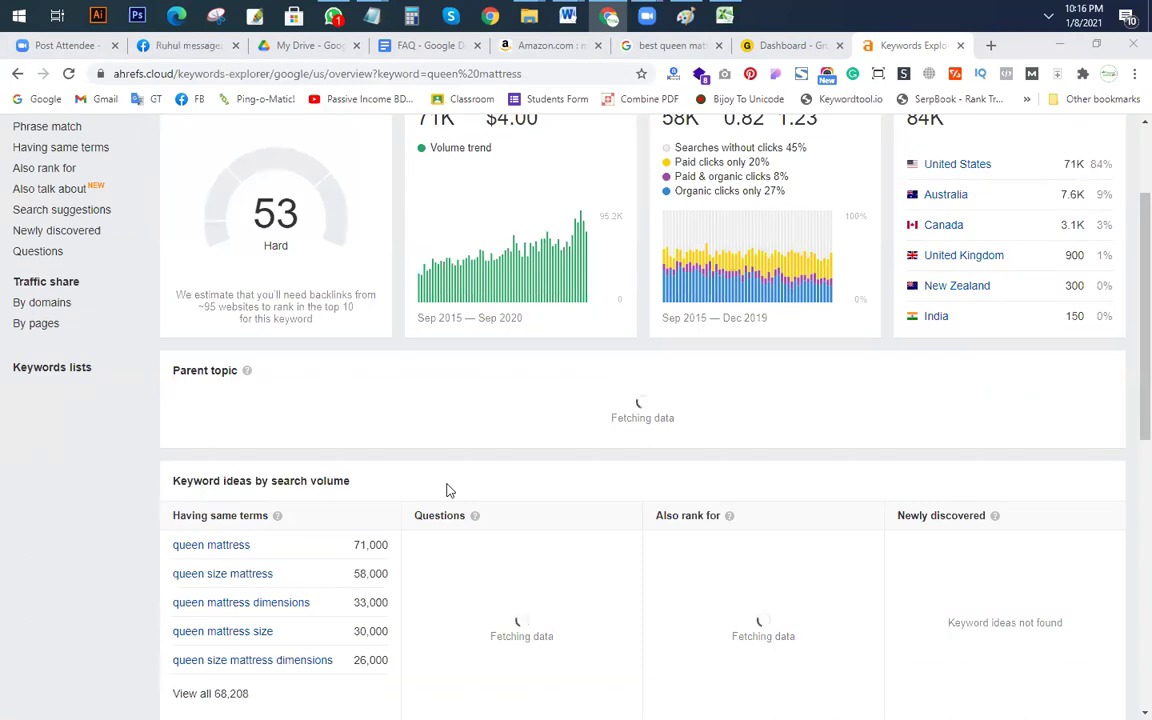
pyautogui.scroll(3, 447, 490)
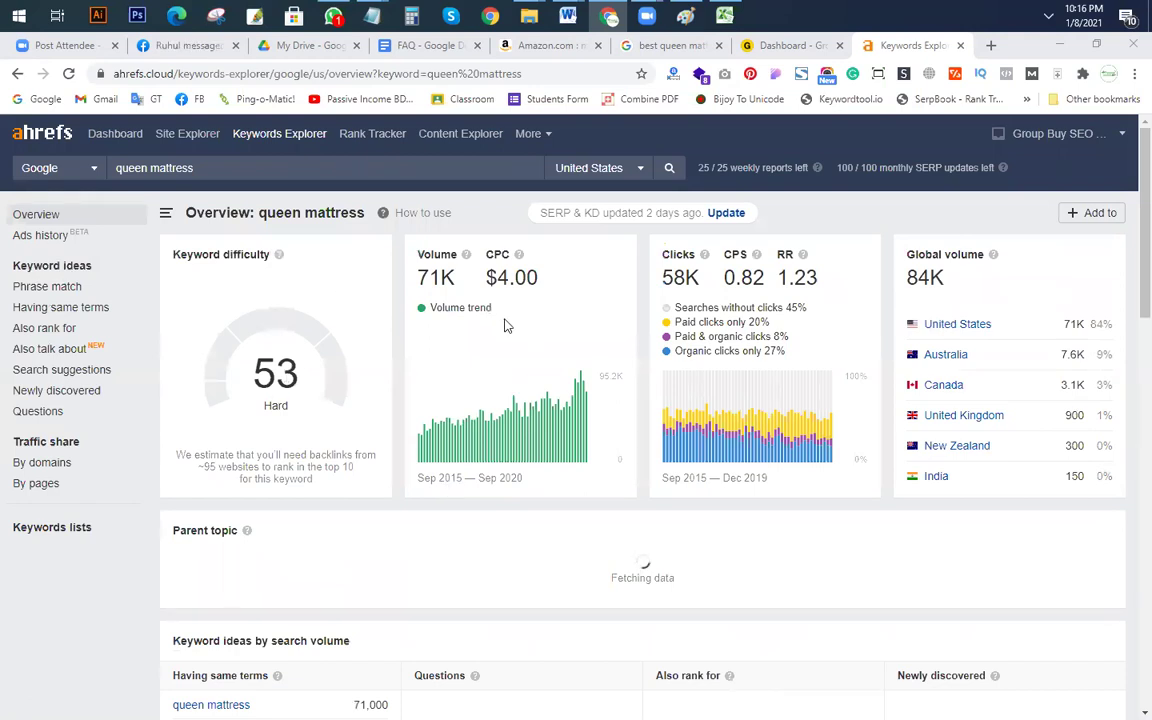
pyautogui.scroll(-2, 470, 386)
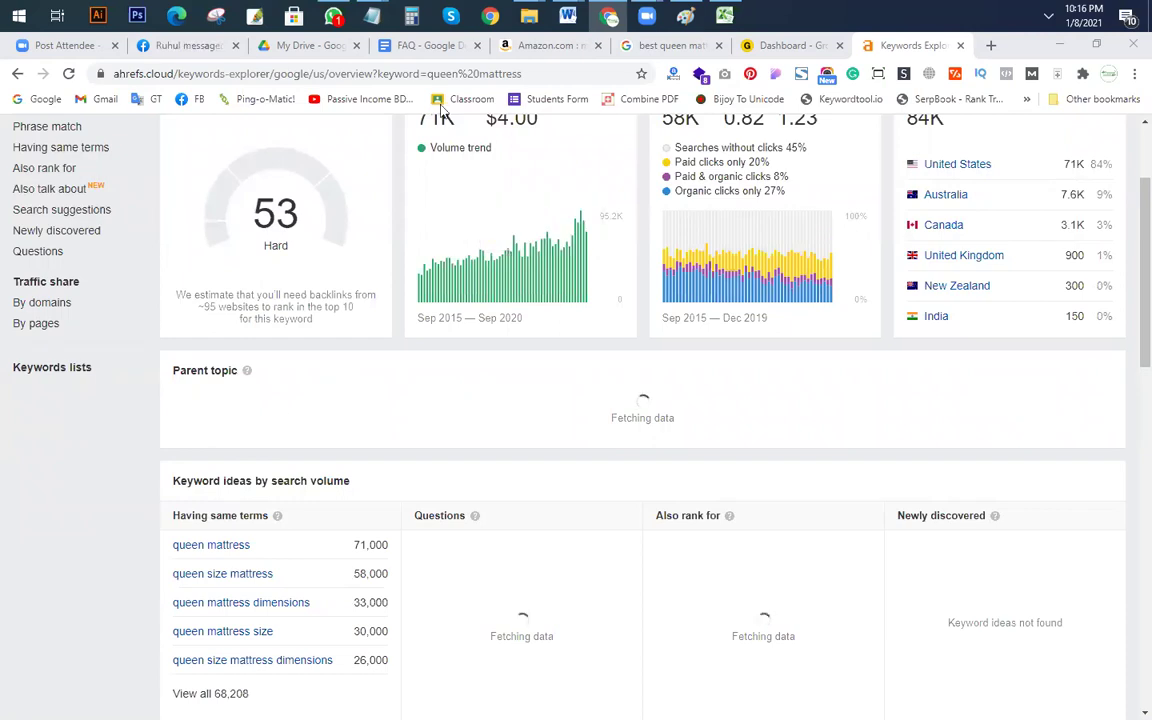
pyautogui.scroll(1, 355, 404)
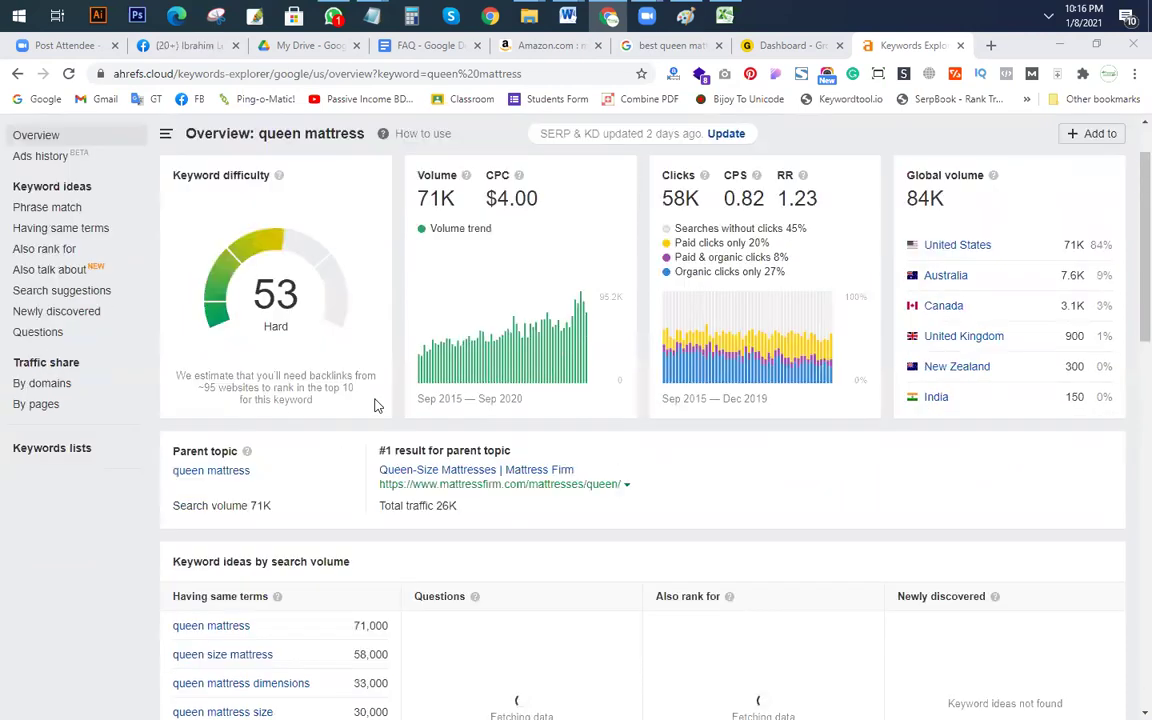
pyautogui.scroll(-1, 380, 420)
pyautogui.scroll(-4, 575, 530)
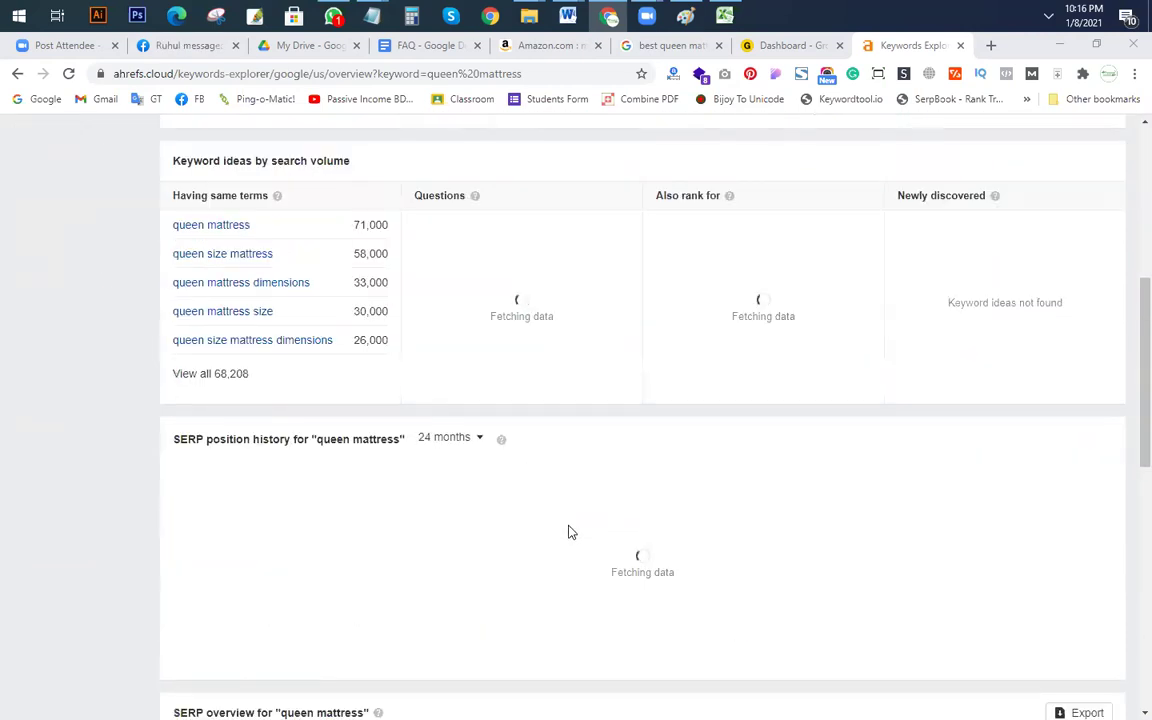
pyautogui.scroll(6, 570, 532)
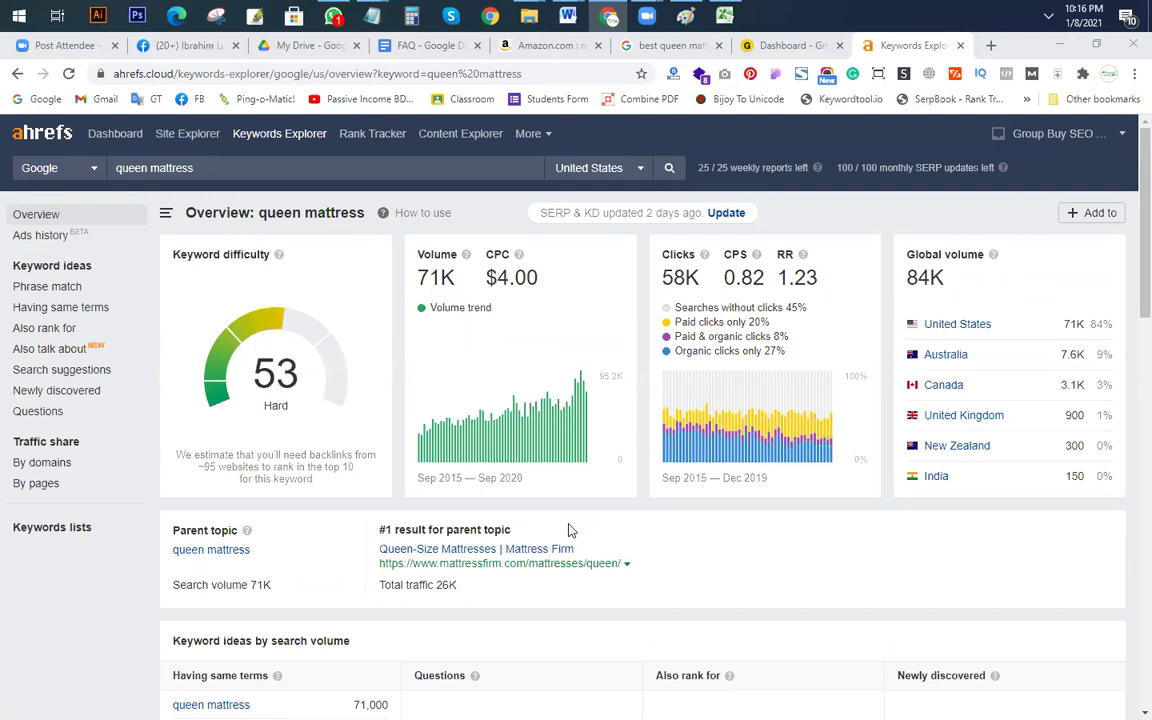
pyautogui.scroll(-3, 560, 515)
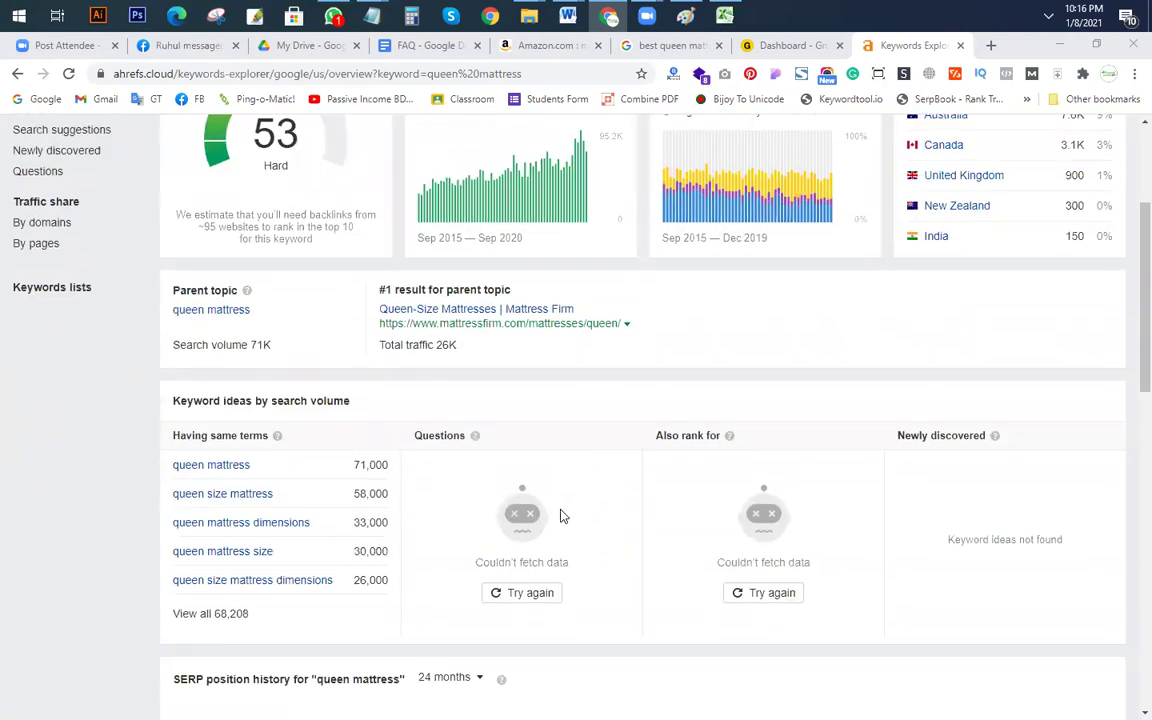
pyautogui.scroll(3, 545, 500)
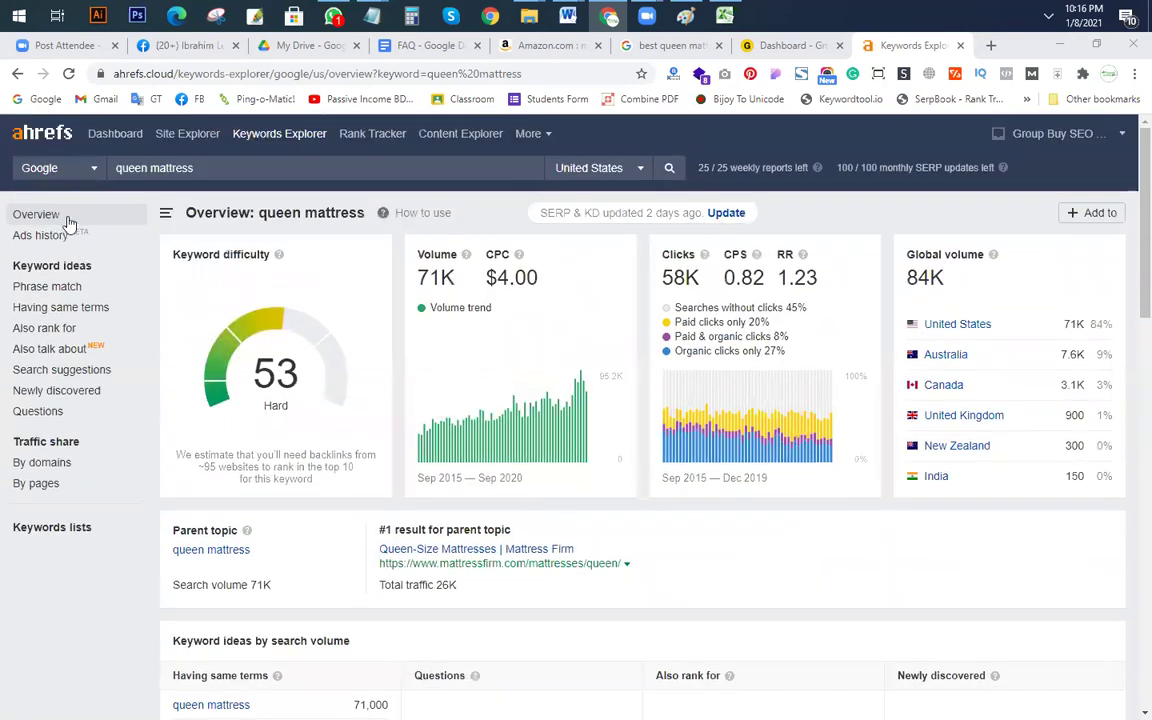
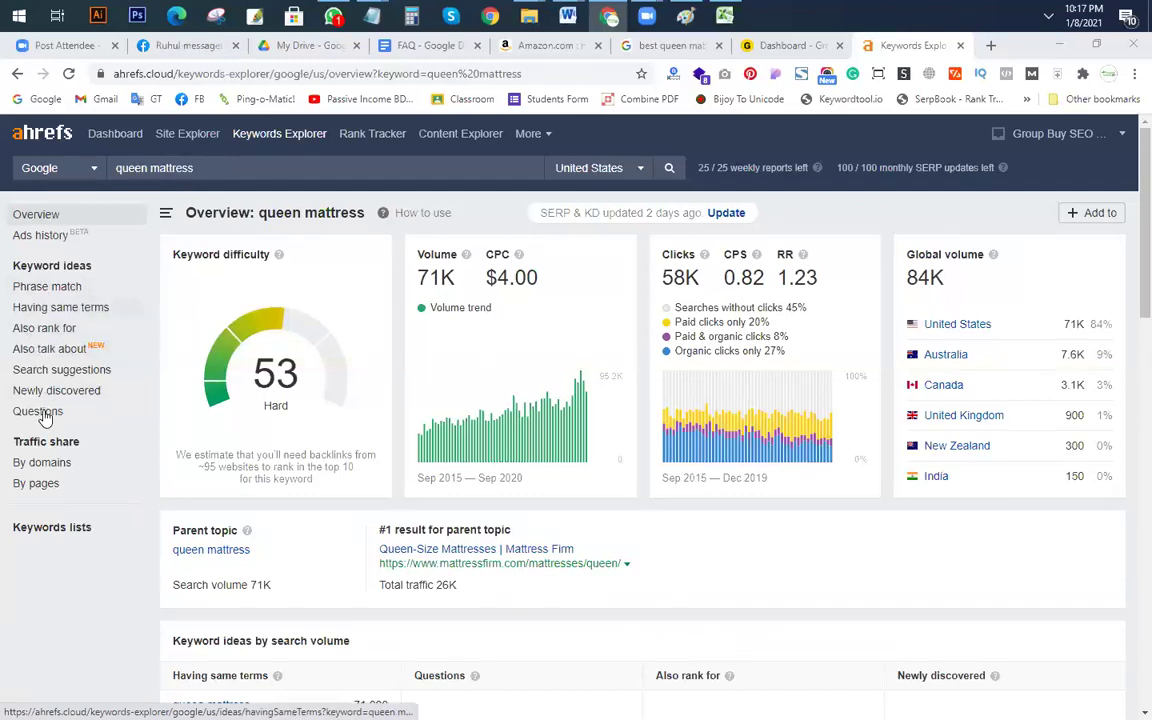
# Step: Switch the queen mattress keyword ideas to the Phrase match list of 26,395 keywords
pyautogui.click(58, 288)
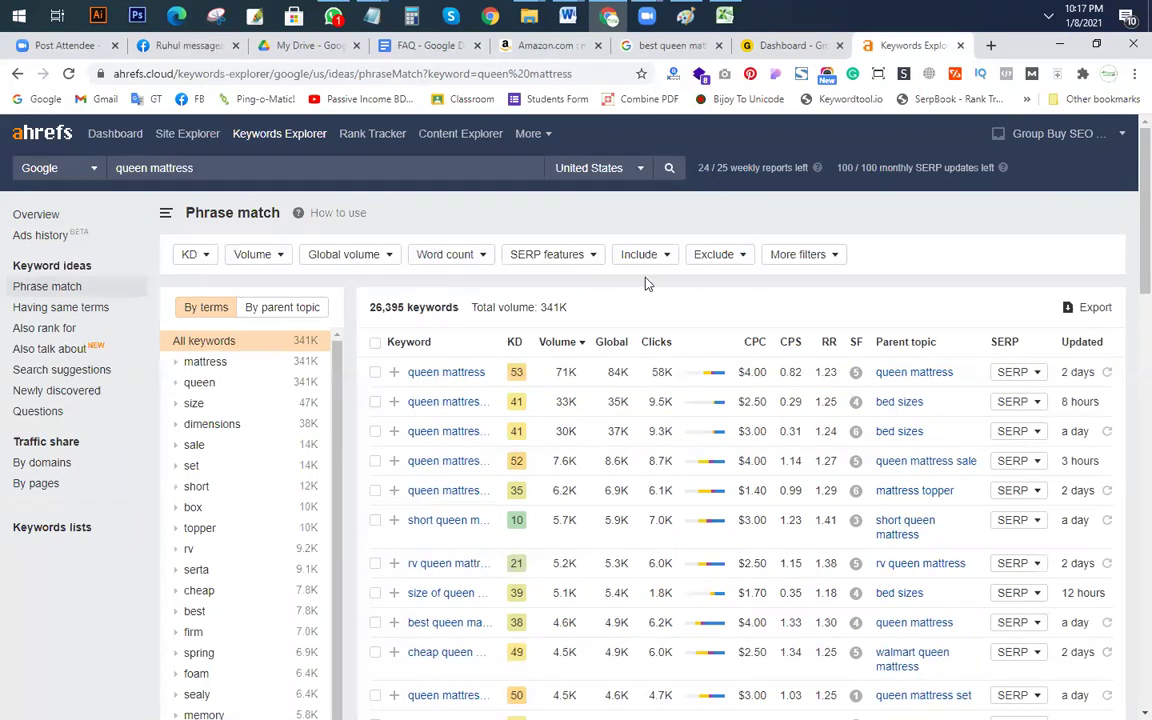
pyautogui.click(190, 254)
# Step: Filter the phrase-match keywords to KD max 3 and volume min 200
pyautogui.click(204, 288)
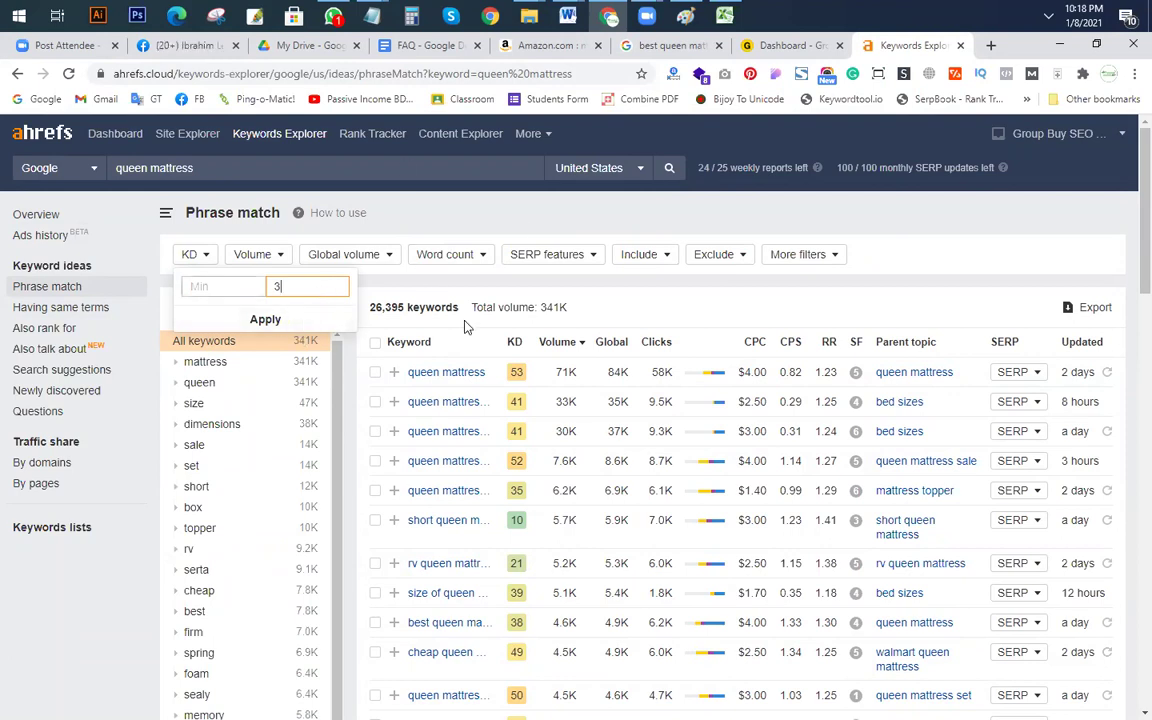
pyautogui.click(272, 324)
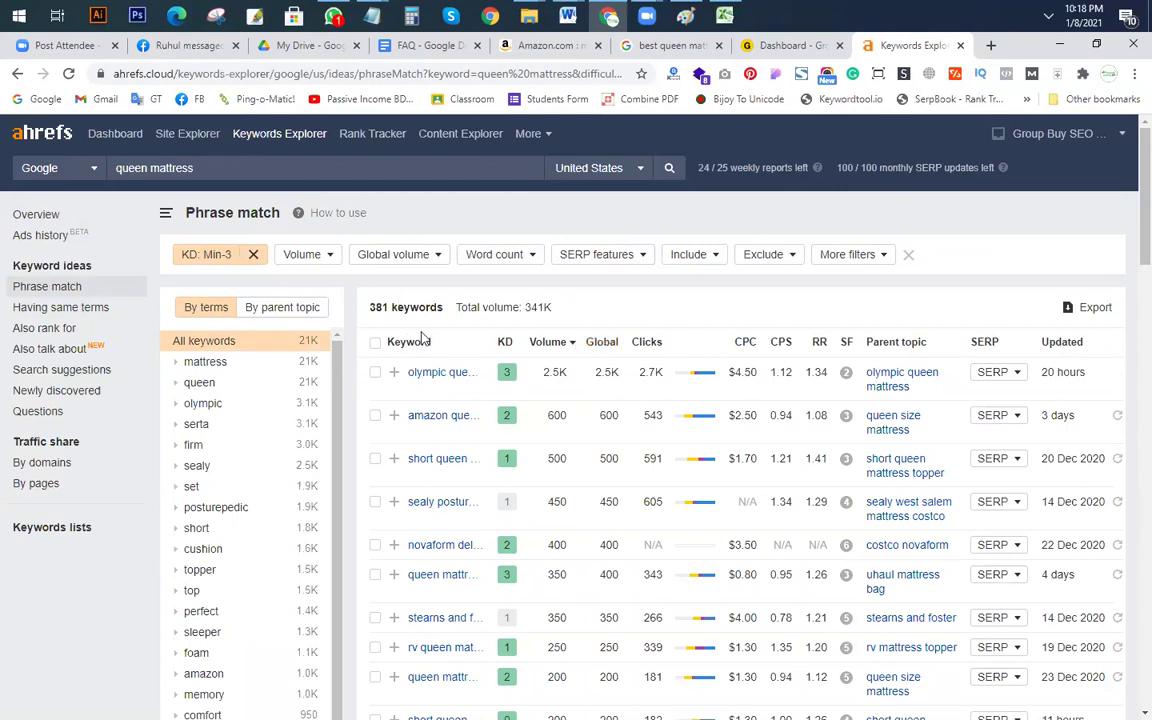
pyautogui.click(303, 257)
pyautogui.click(298, 287)
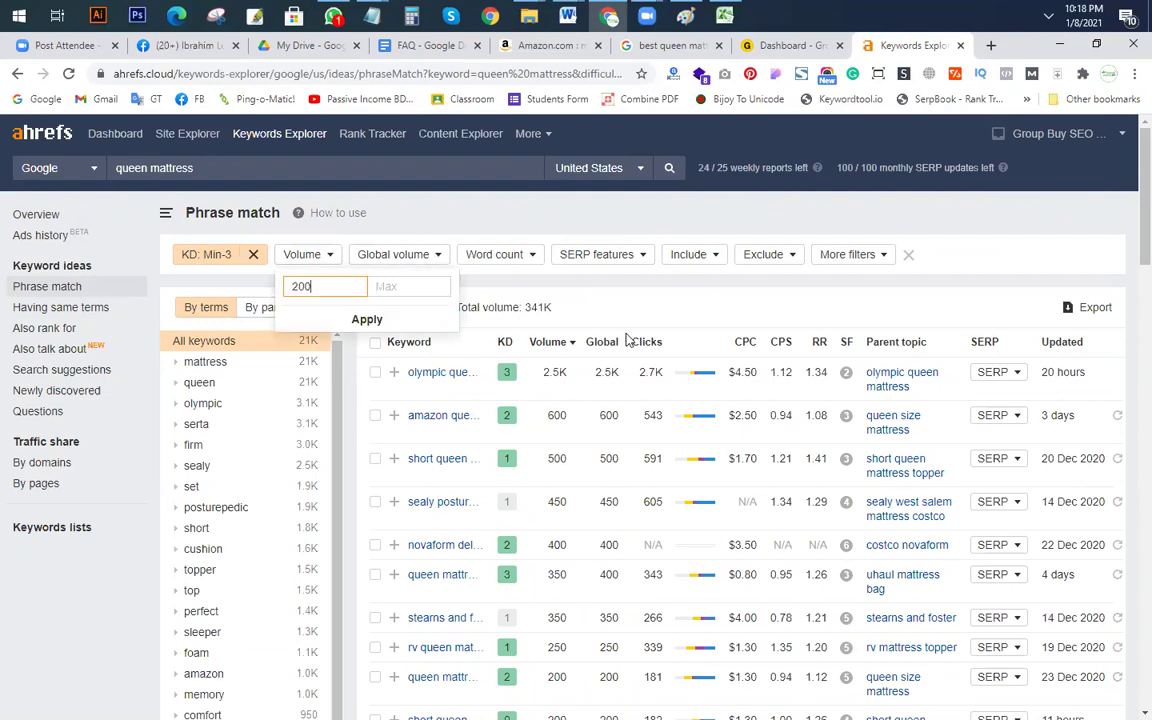
pyautogui.click(362, 319)
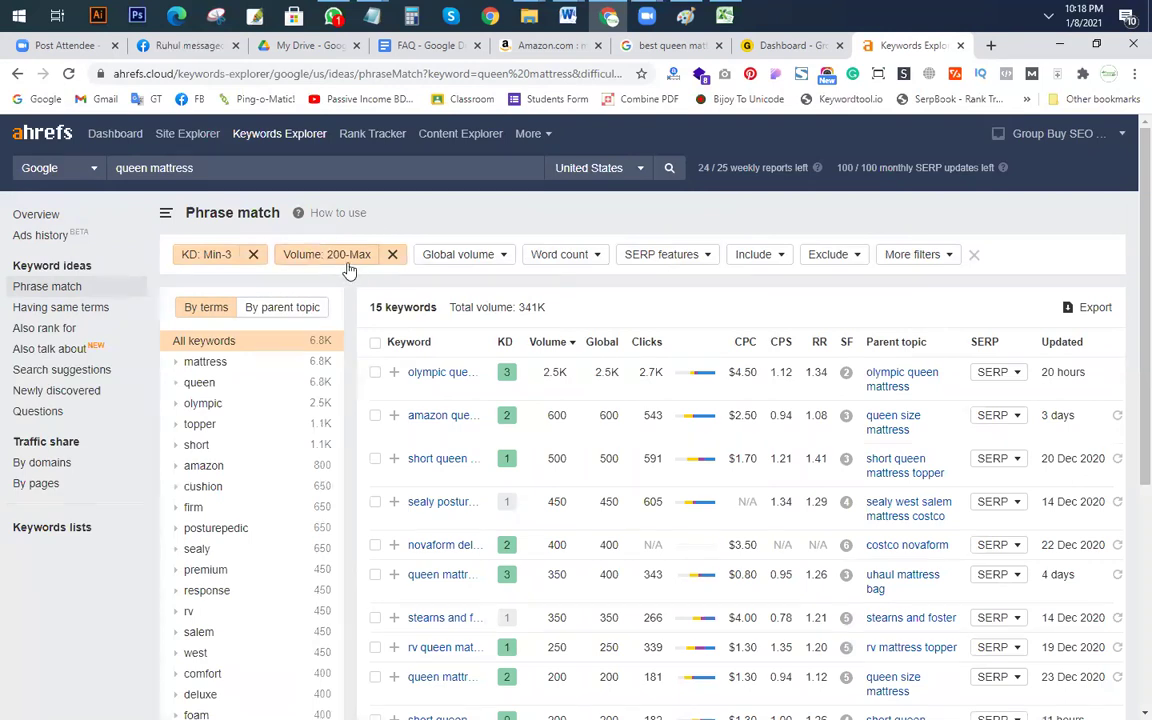
# Step: Review the 15 filtered keywords, then select and copy them all
pyautogui.scroll(-1, 548, 474)
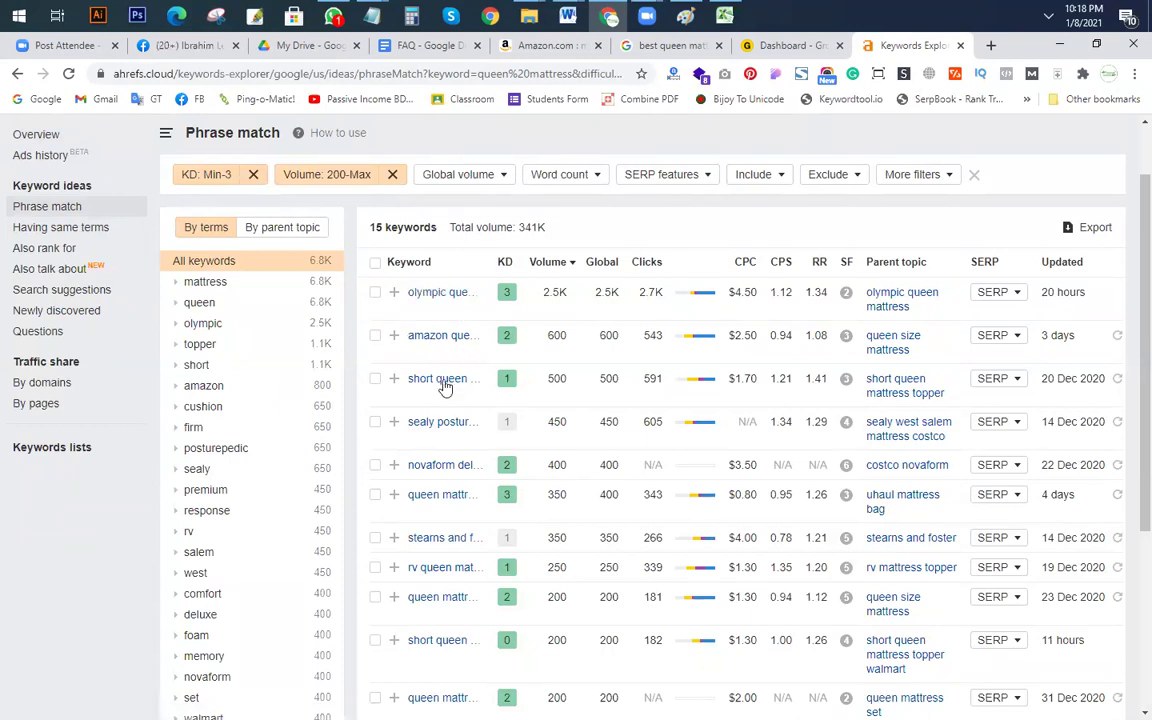
pyautogui.scroll(-1, 462, 520)
pyautogui.scroll(-1, 463, 520)
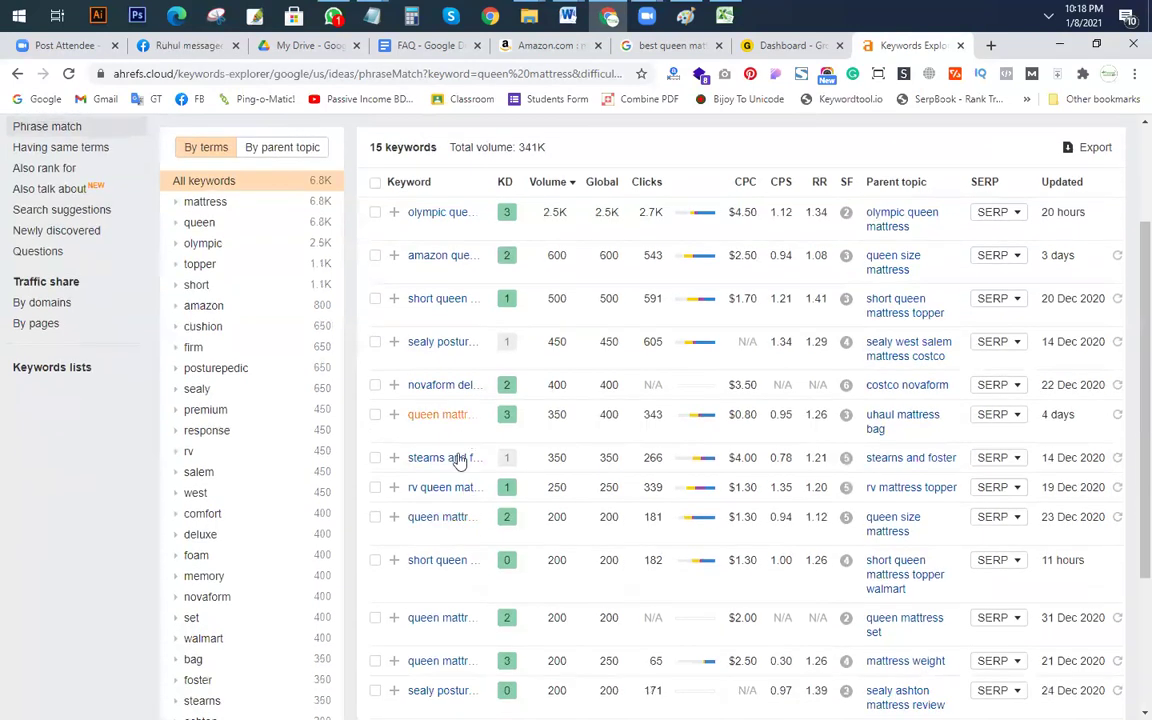
pyautogui.scroll(-5, 460, 500)
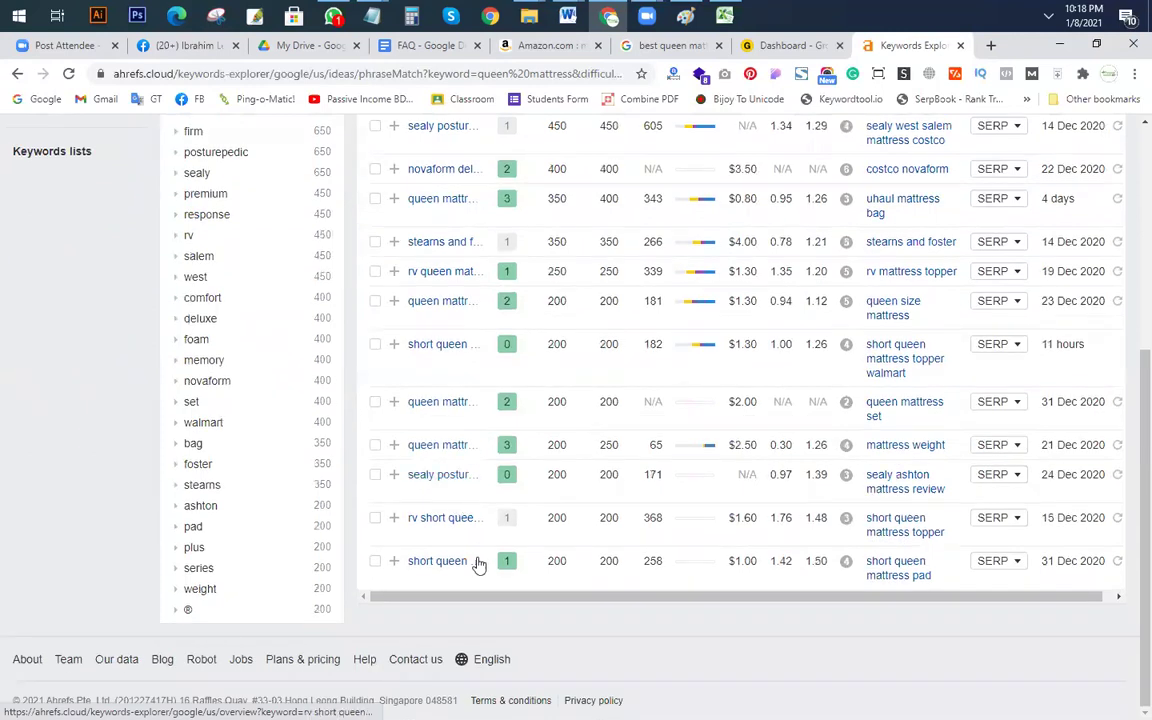
pyautogui.scroll(5, 530, 354)
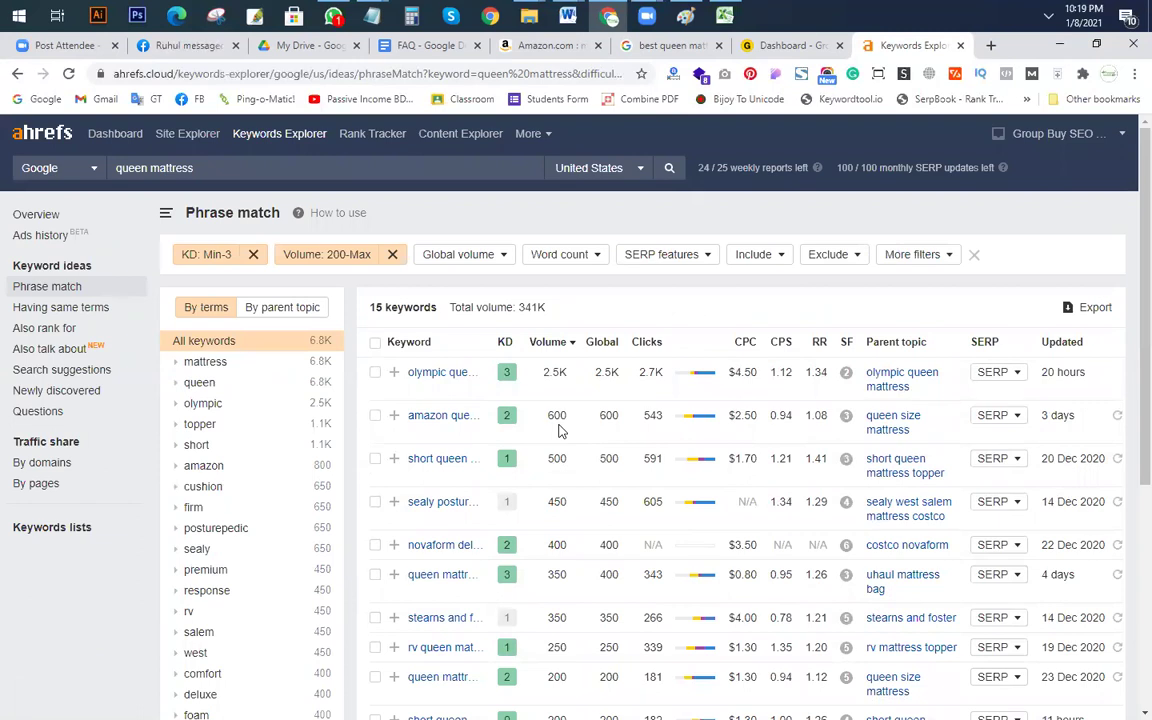
pyautogui.scroll(-3, 466, 607)
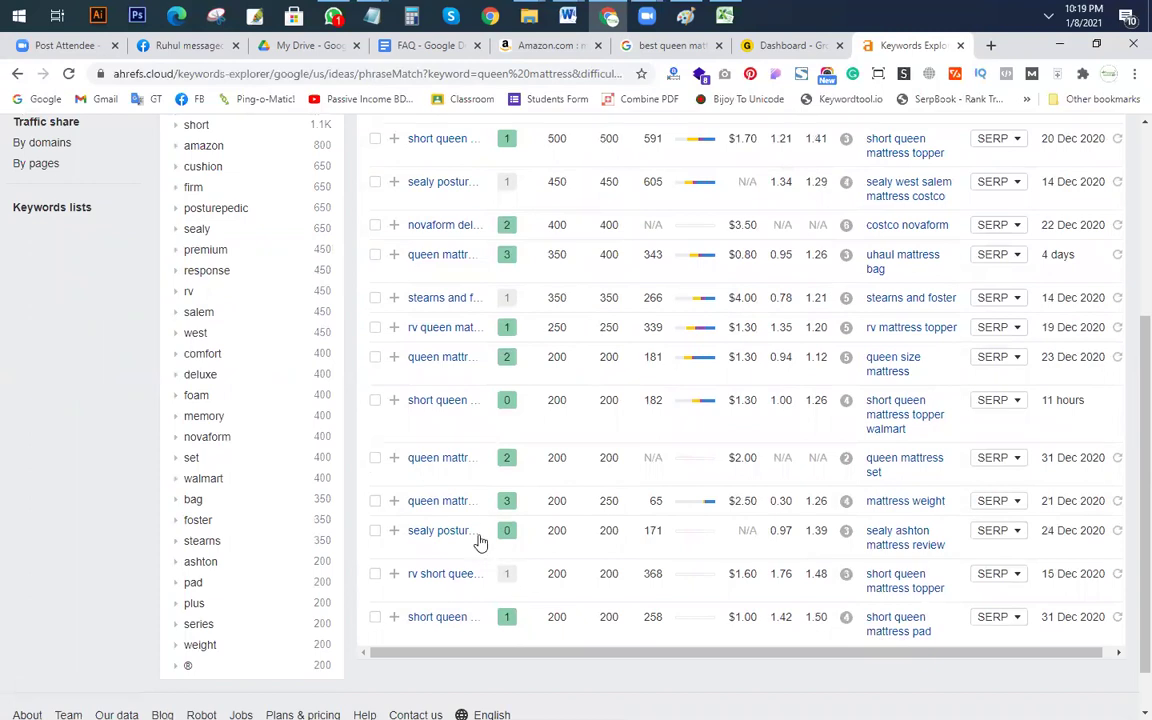
pyautogui.scroll(3, 479, 541)
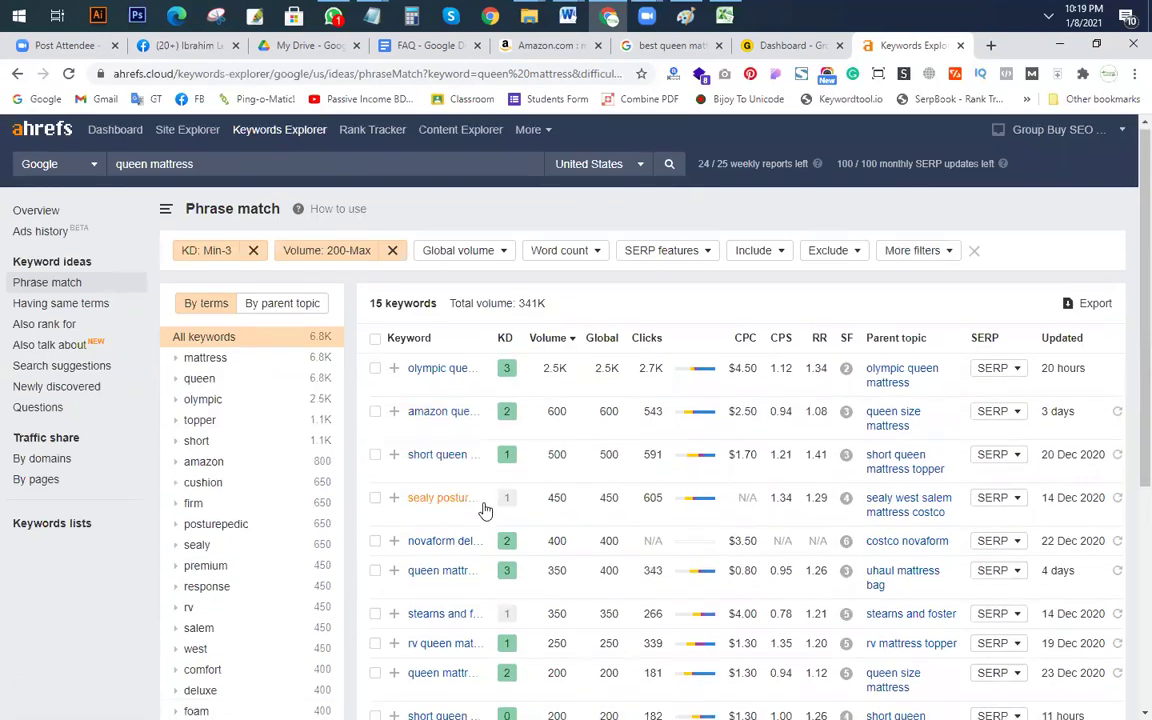
pyautogui.scroll(-2, 420, 365)
pyautogui.scroll(-1, 455, 389)
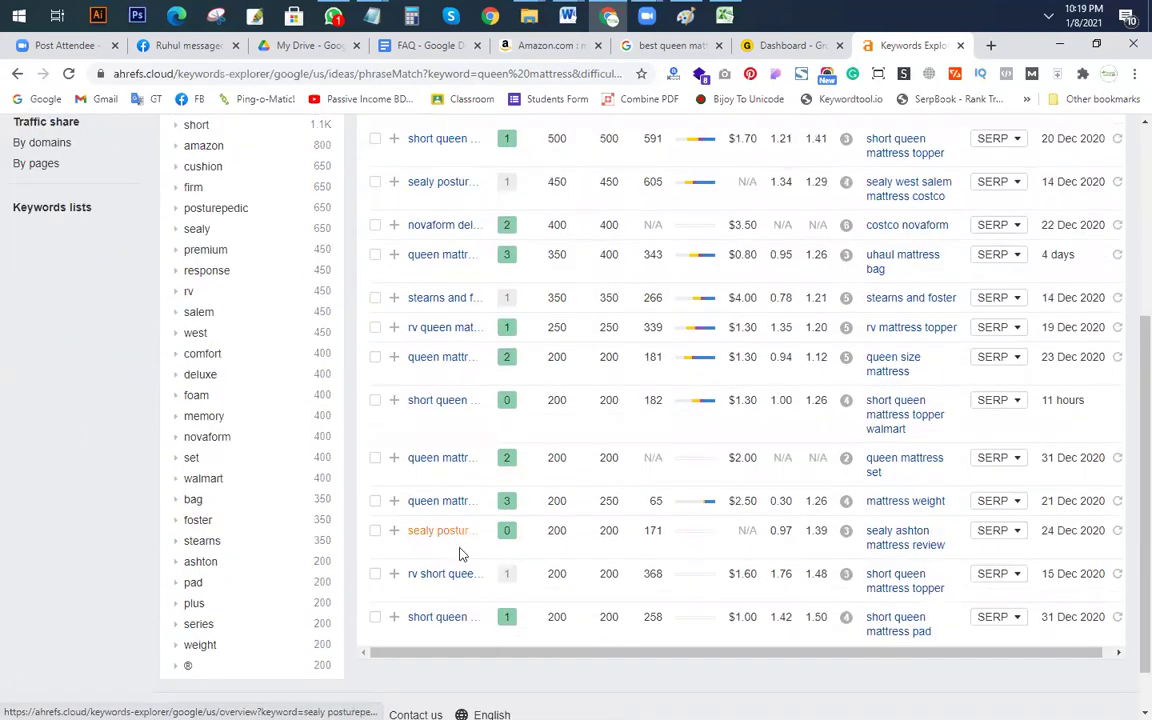
pyautogui.scroll(3, 430, 450)
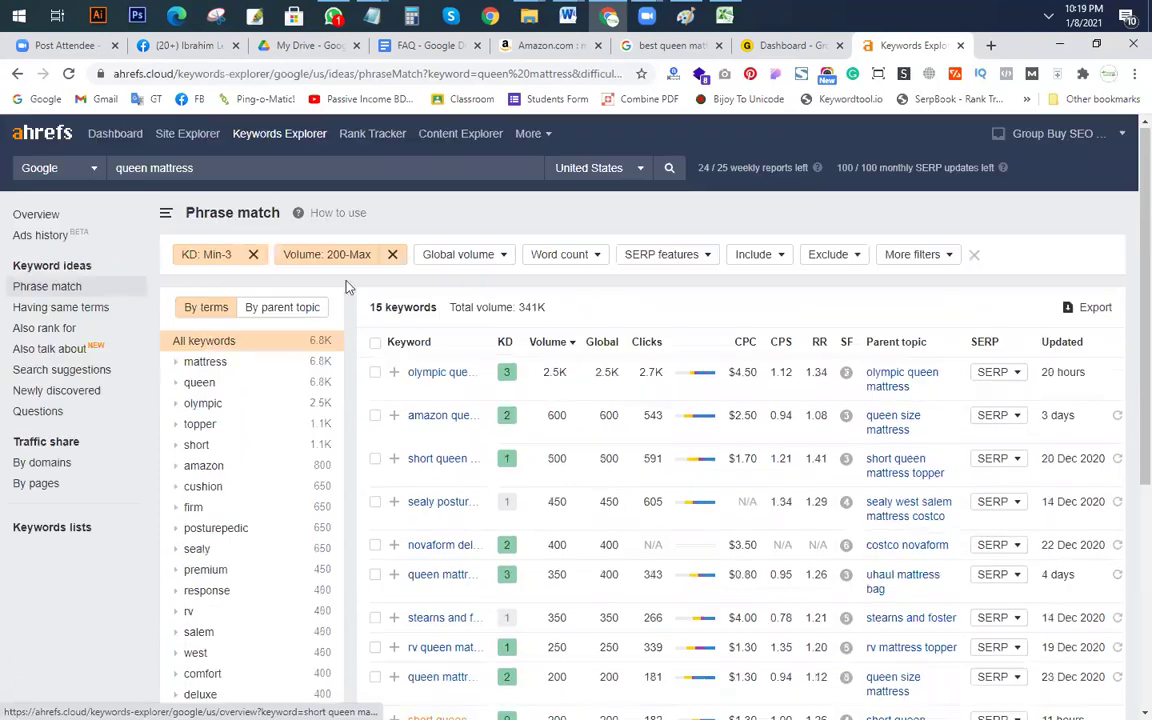
pyautogui.click(378, 344)
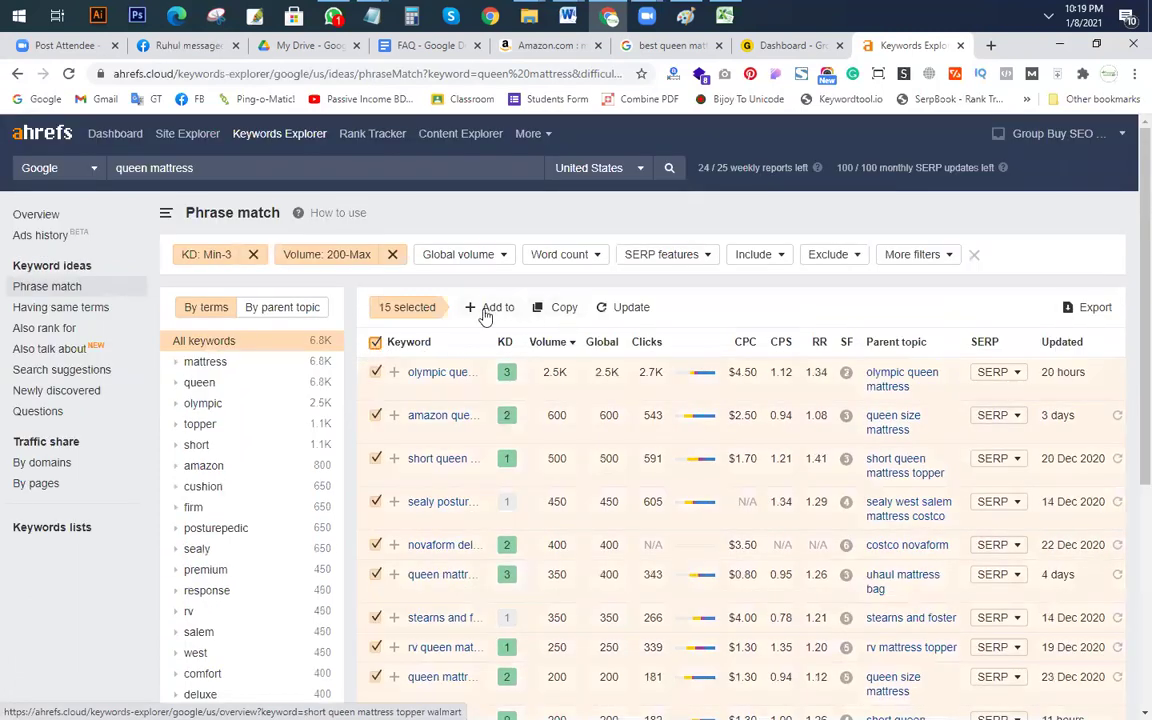
pyautogui.click(566, 310)
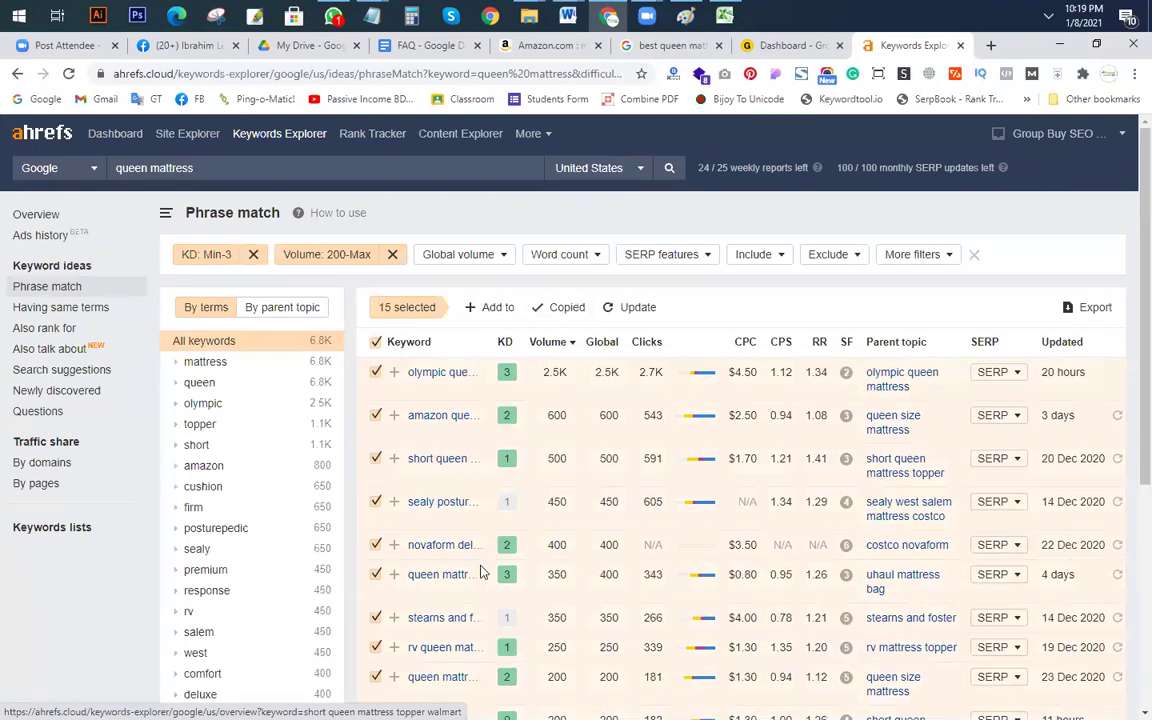
pyautogui.click(724, 15)
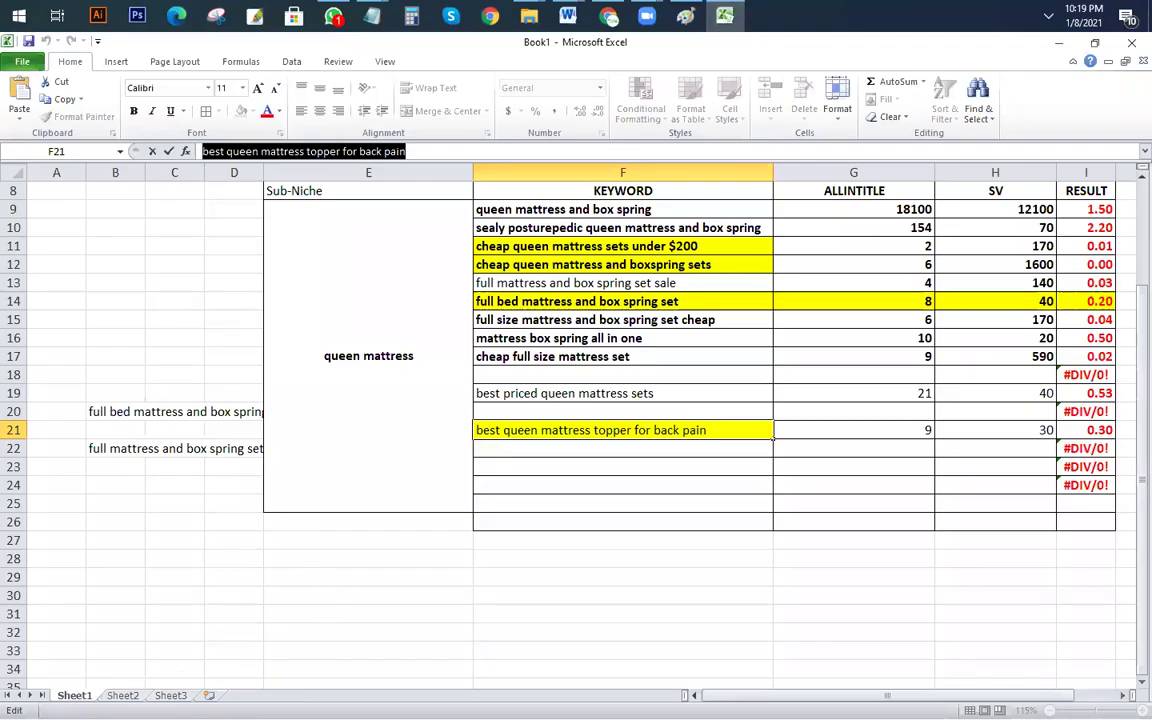
# Step: On Sheet2, select cell C5 for the keyword list and autofit column C
pyautogui.click(123, 695)
pyautogui.click(148, 252)
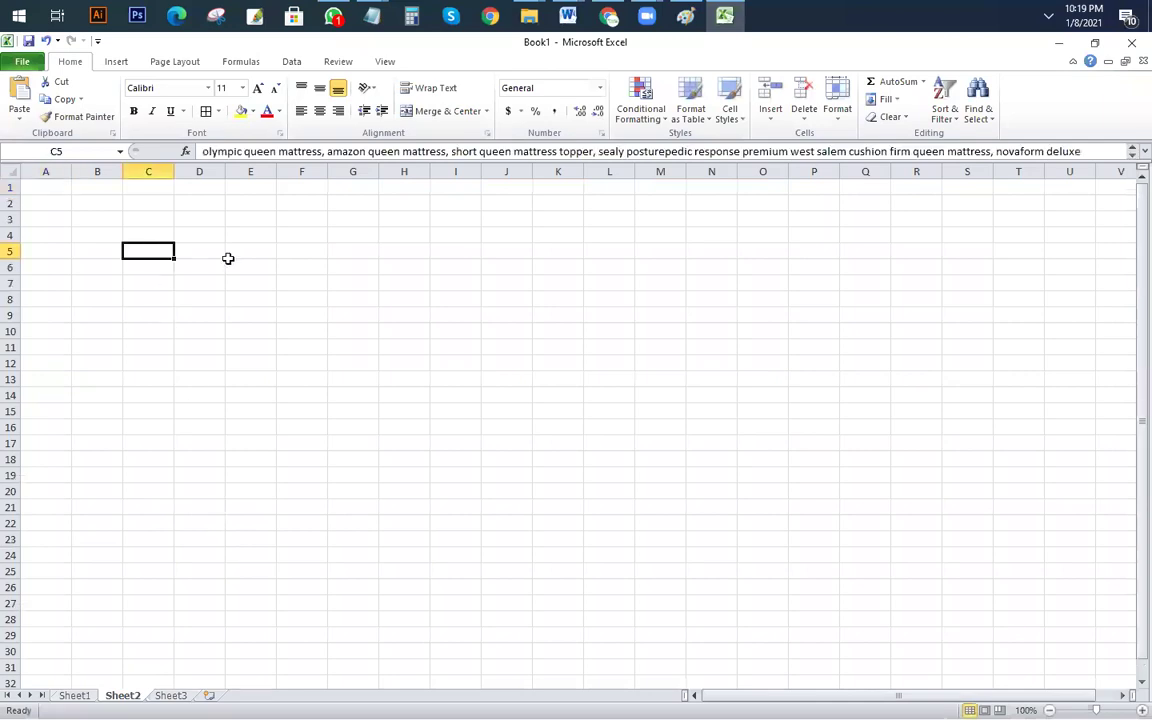
pyautogui.doubleClick(174, 171)
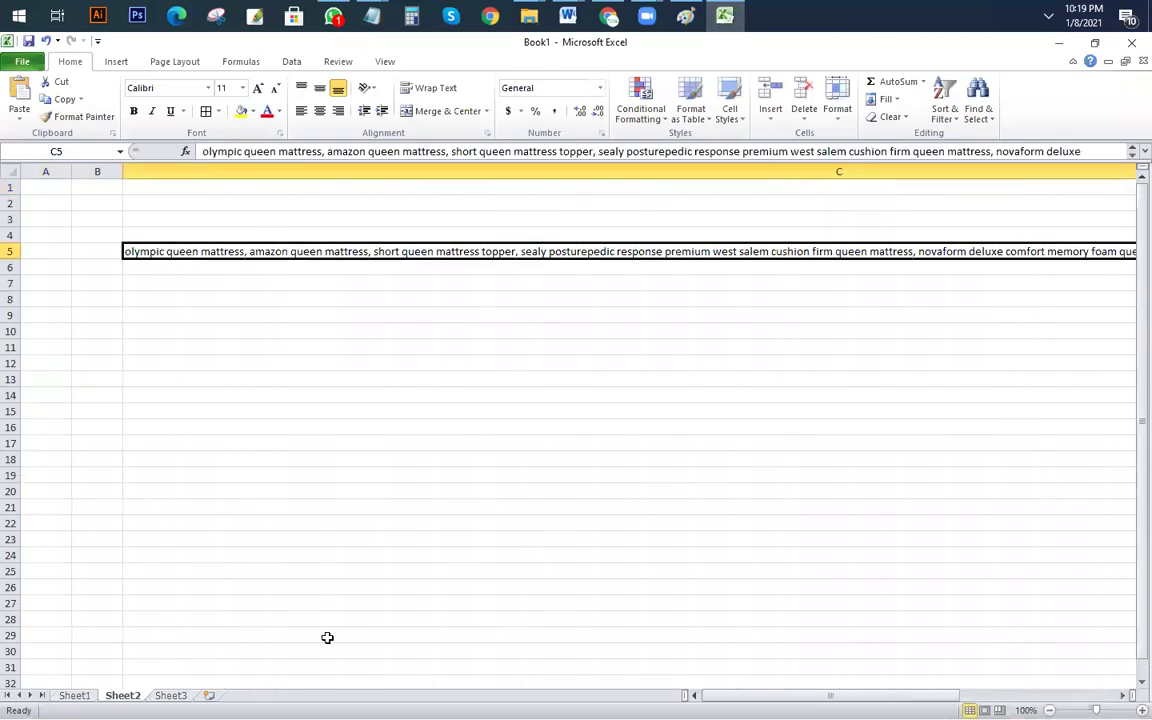
# Step: Launch Notepad from the Run prompt and return to the Ahrefs results
pyautogui.press('super+r')
pyautogui.write('notepad')
pyautogui.press('Return')
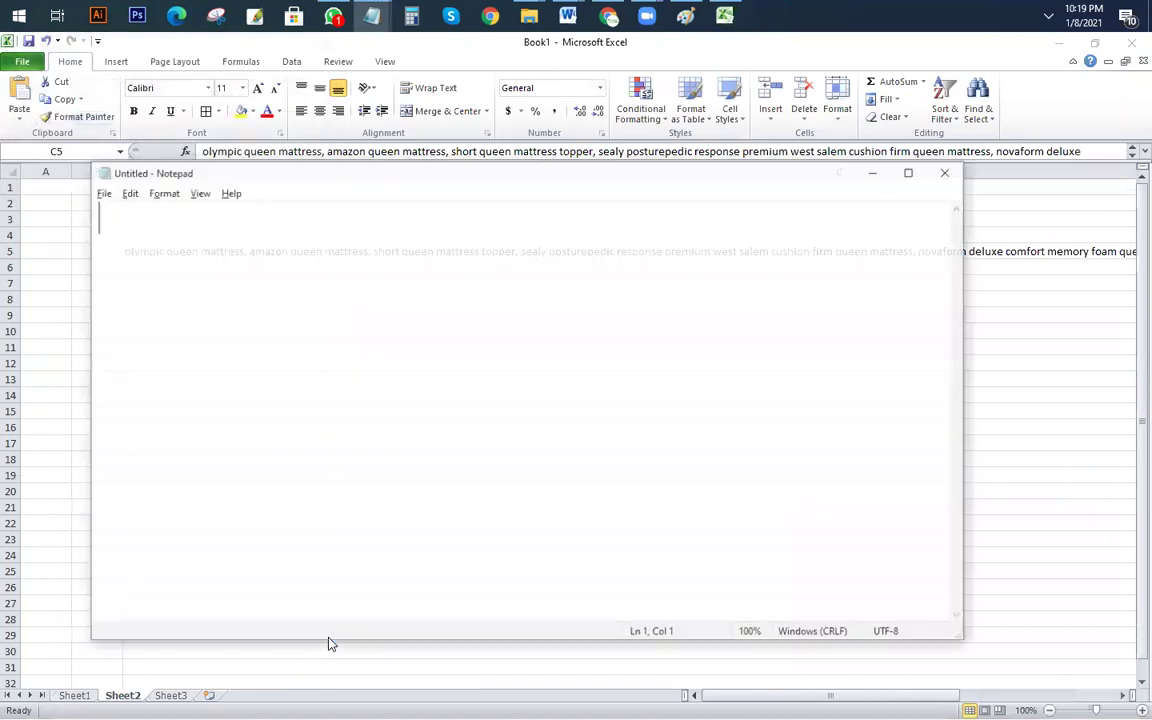
pyautogui.click(612, 15)
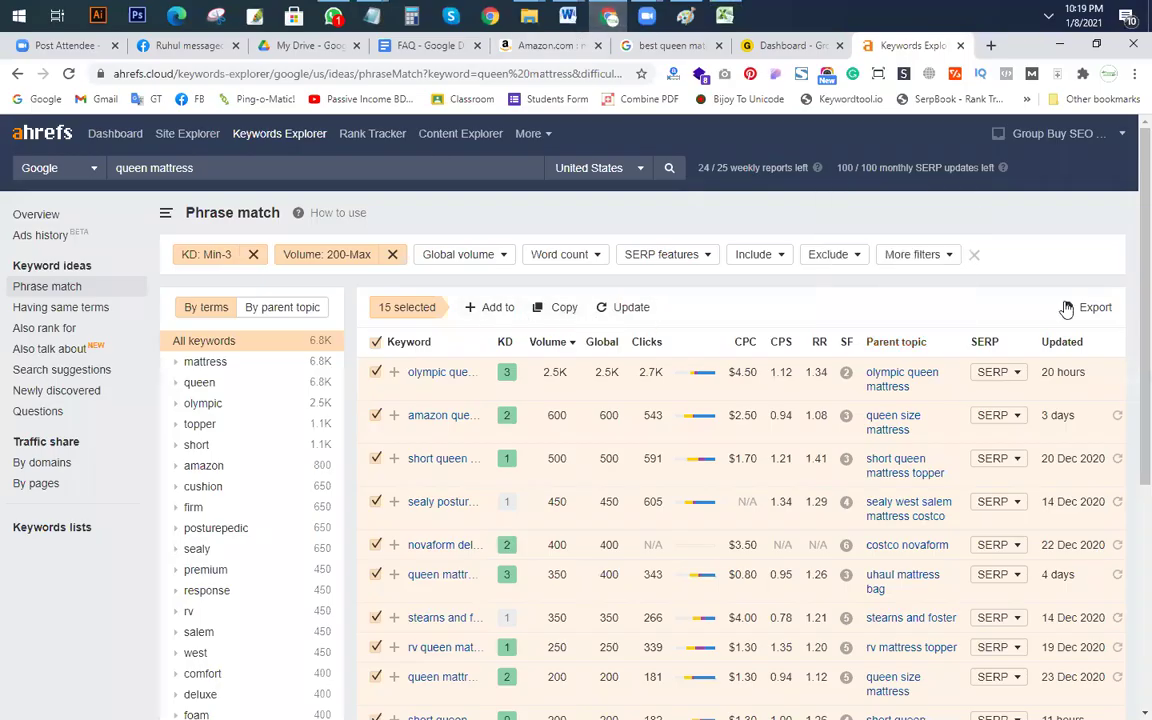
# Step: Export all 15 rows to a CSV file, save it and open it in Excel
pyautogui.click(1095, 309)
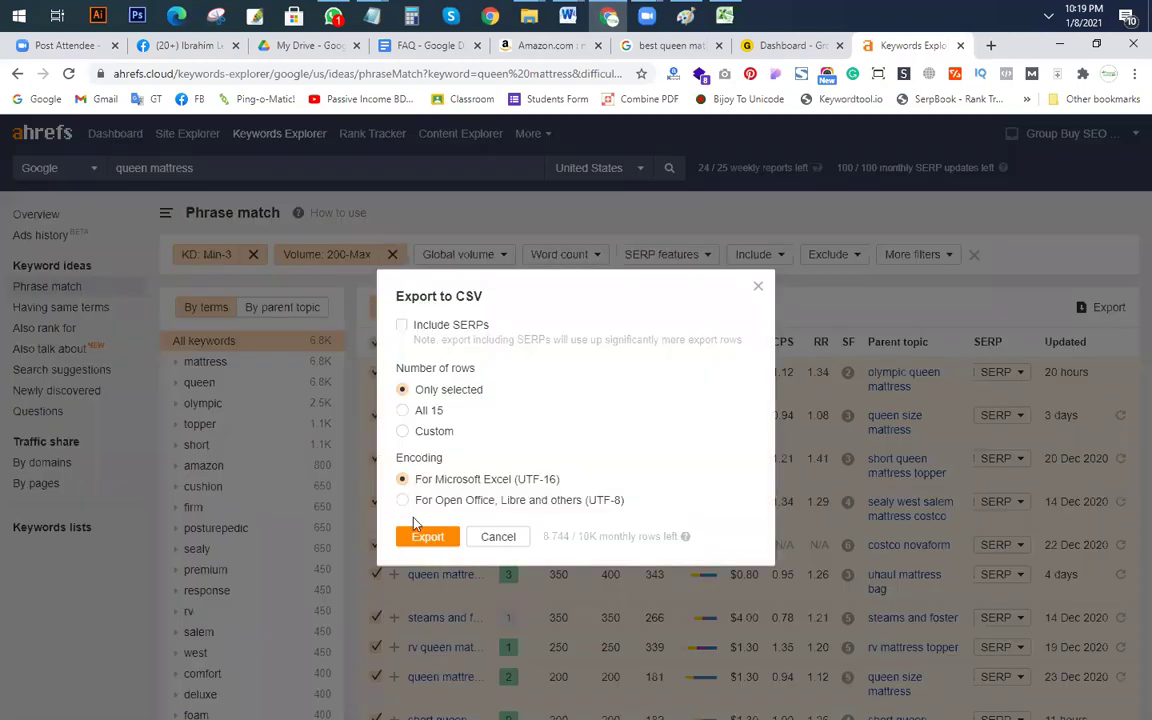
pyautogui.click(402, 410)
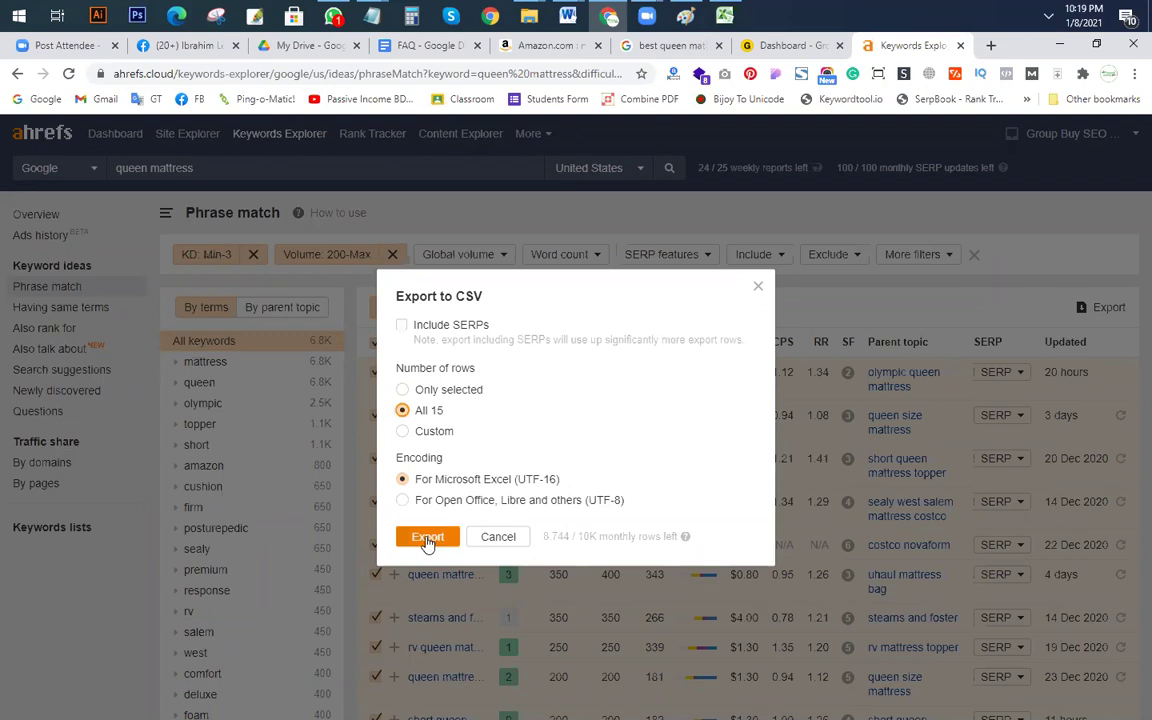
pyautogui.click(426, 541)
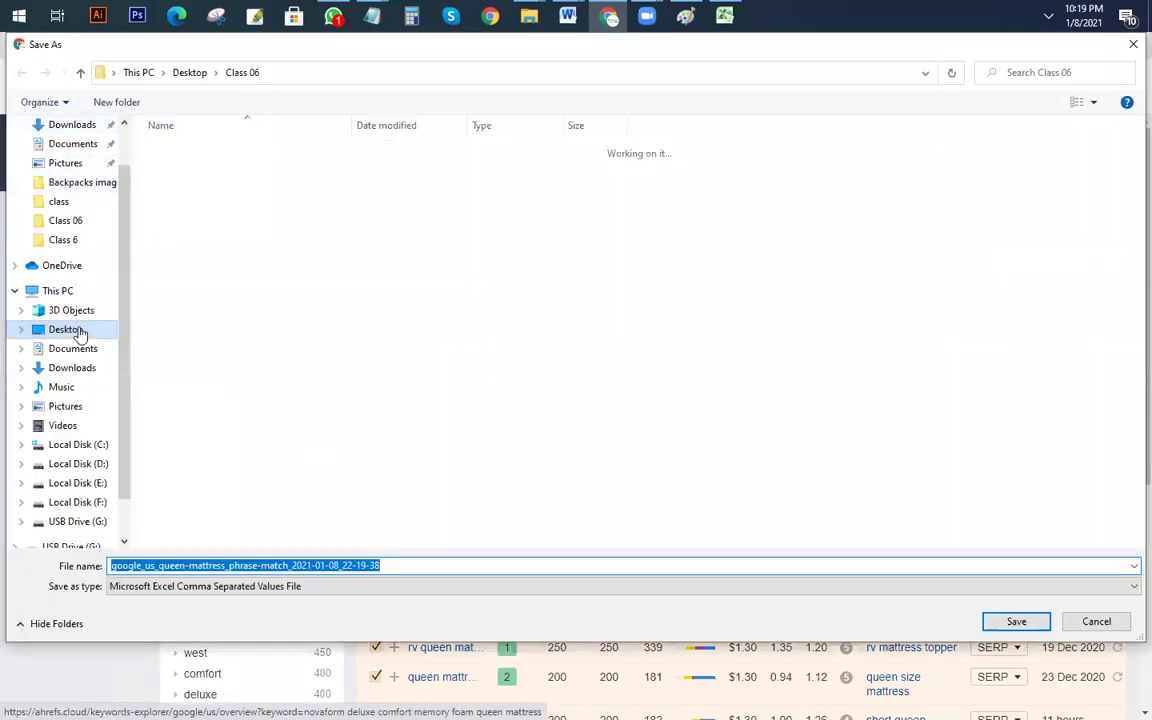
pyautogui.click(1018, 621)
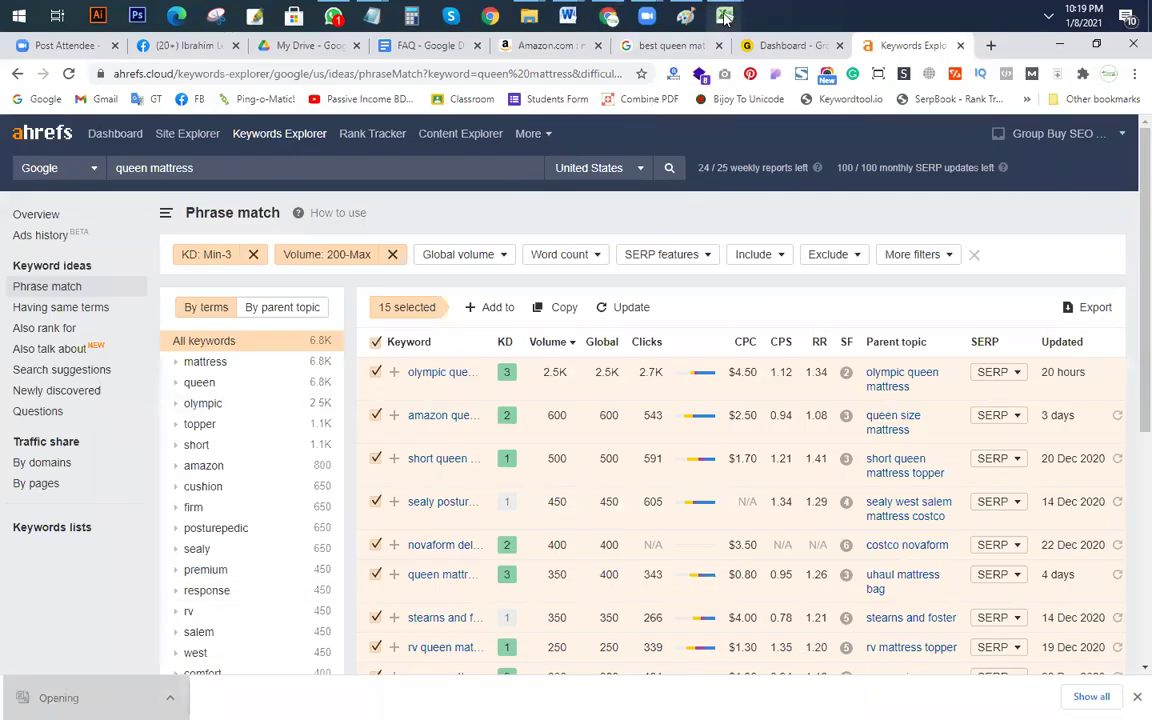
pyautogui.moveTo(726, 18)
pyautogui.click(810, 143)
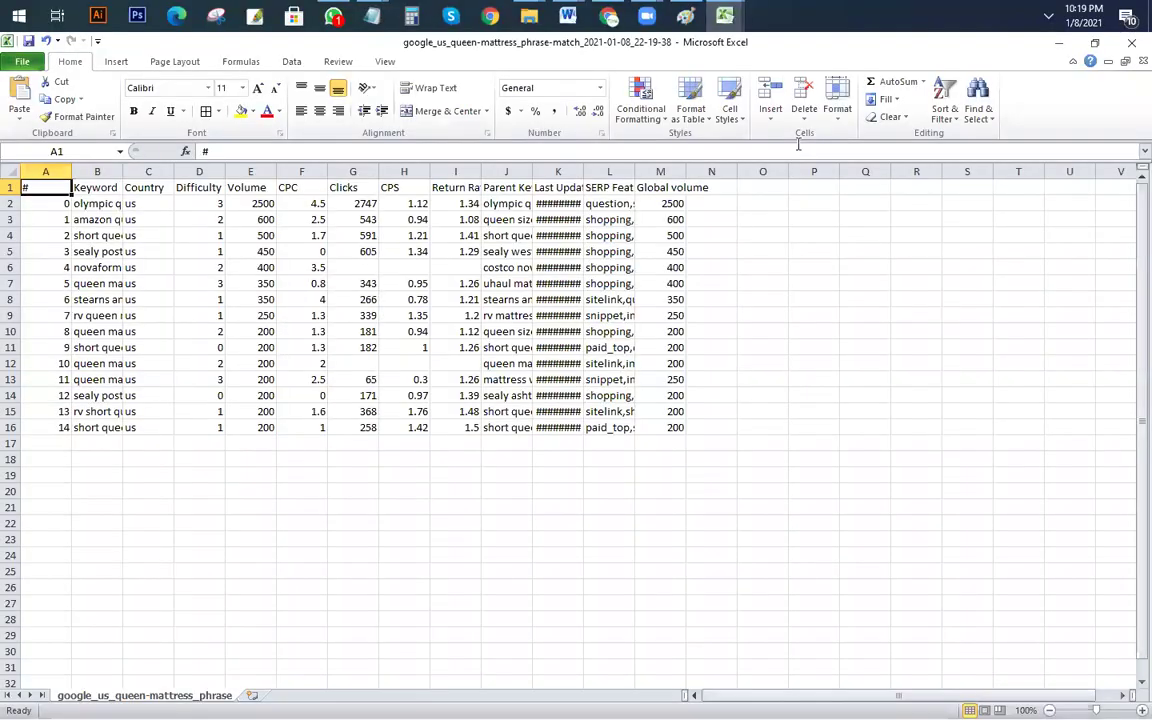
# Step: Autofit columns B, K and J to show keywords, update dates and parent keywords
pyautogui.doubleClick(123, 172)
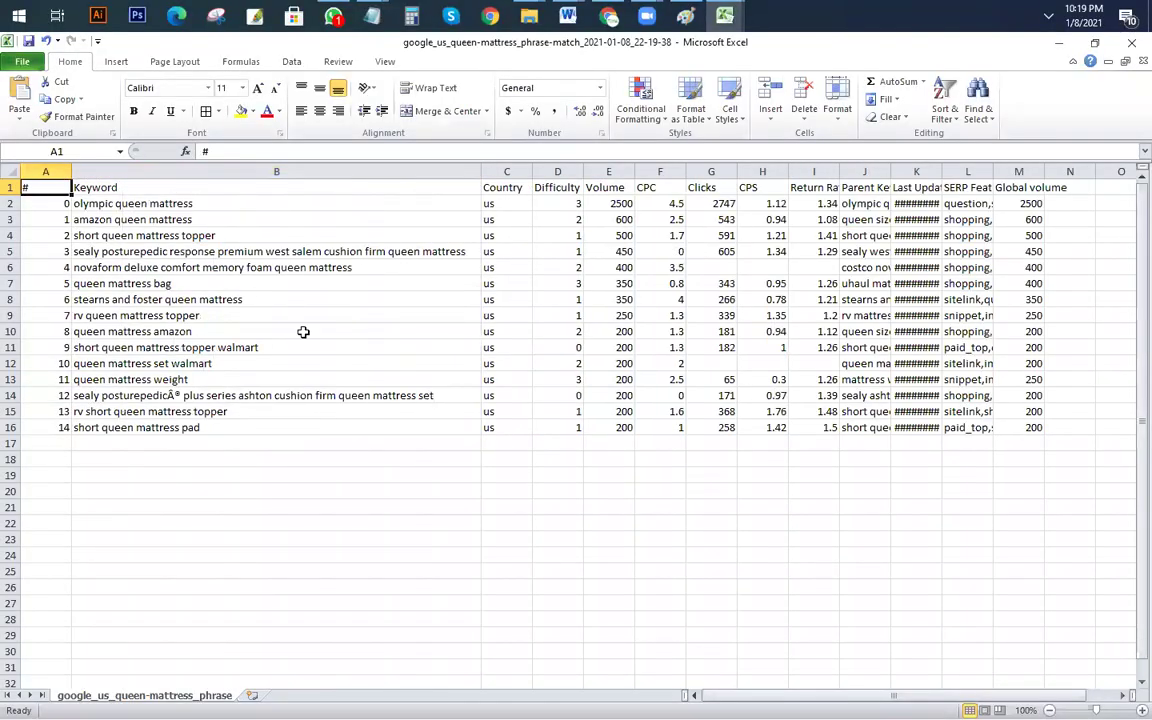
pyautogui.click(813, 524)
pyautogui.doubleClick(942, 171)
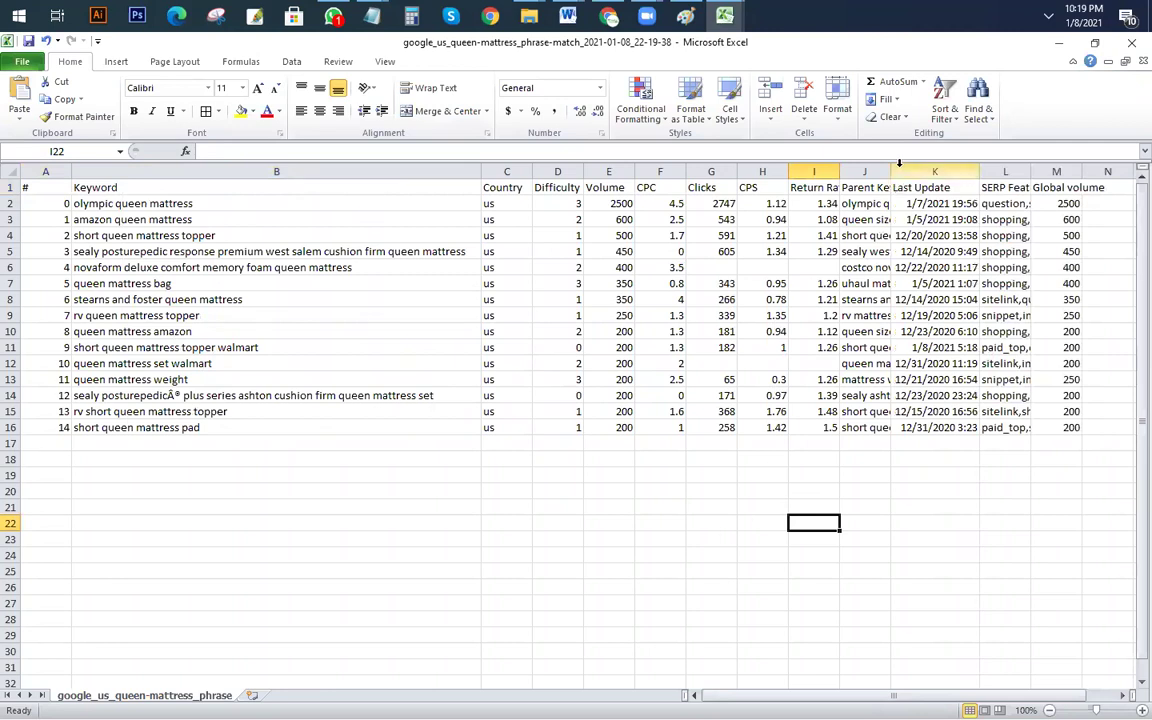
pyautogui.doubleClick(890, 171)
pyautogui.click(658, 603)
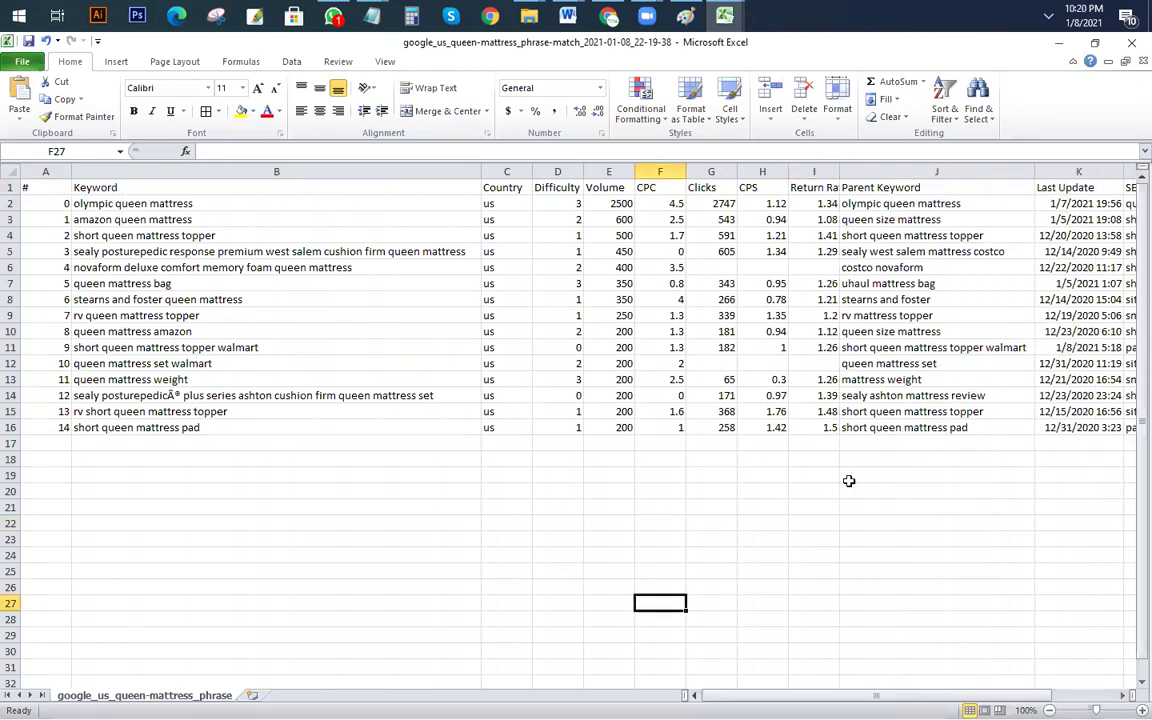
# Step: Fill the Parent Keyword entries and keywords B2:B16 yellow
pyautogui.moveTo(910, 187); pyautogui.dragTo(920, 443)
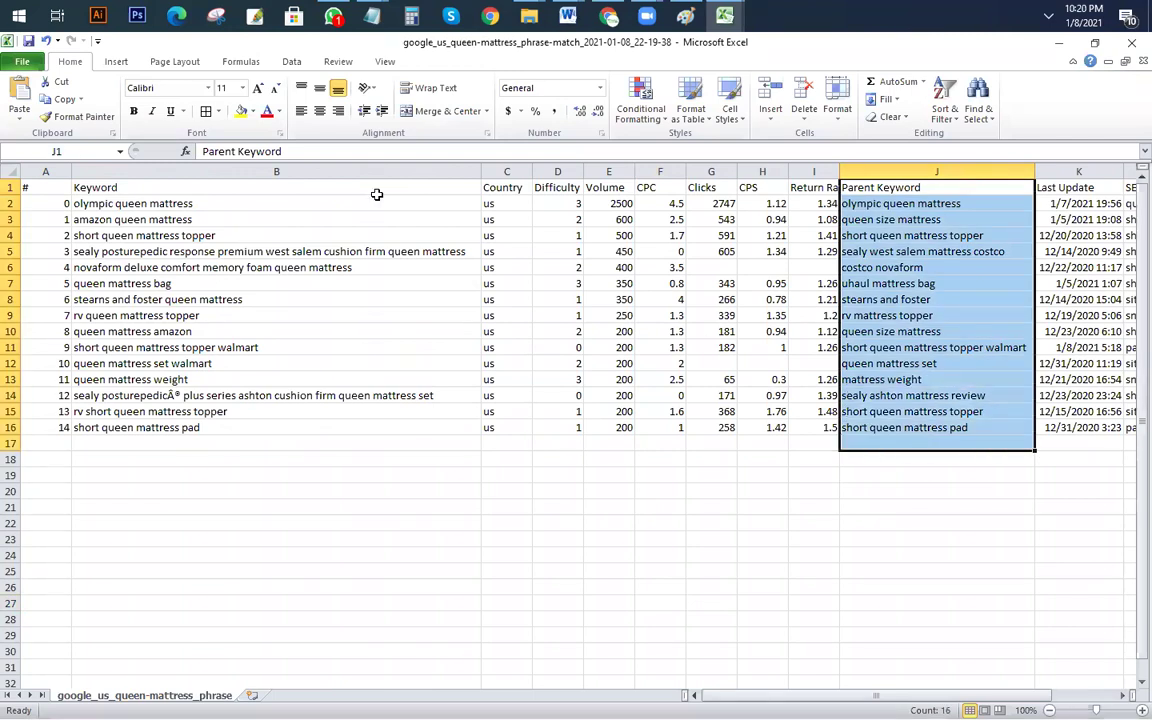
pyautogui.click(248, 117)
pyautogui.click(300, 427)
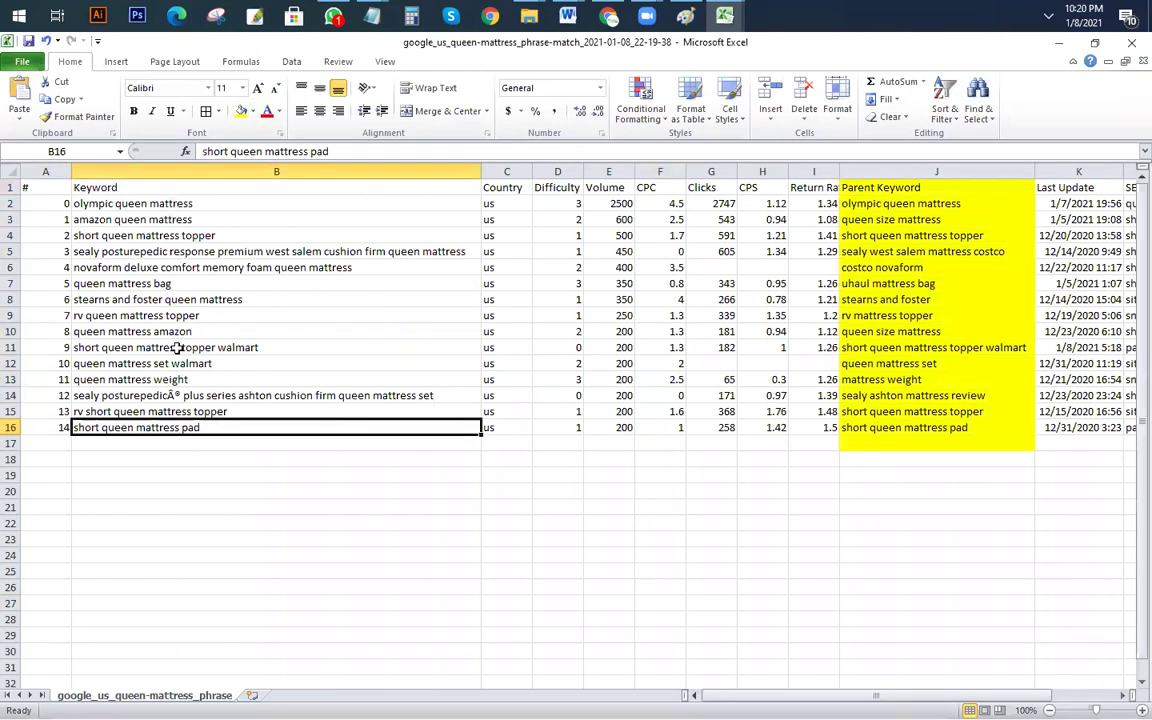
pyautogui.moveTo(150, 203); pyautogui.dragTo(200, 427)
pyautogui.click(241, 111)
pyautogui.click(506, 539)
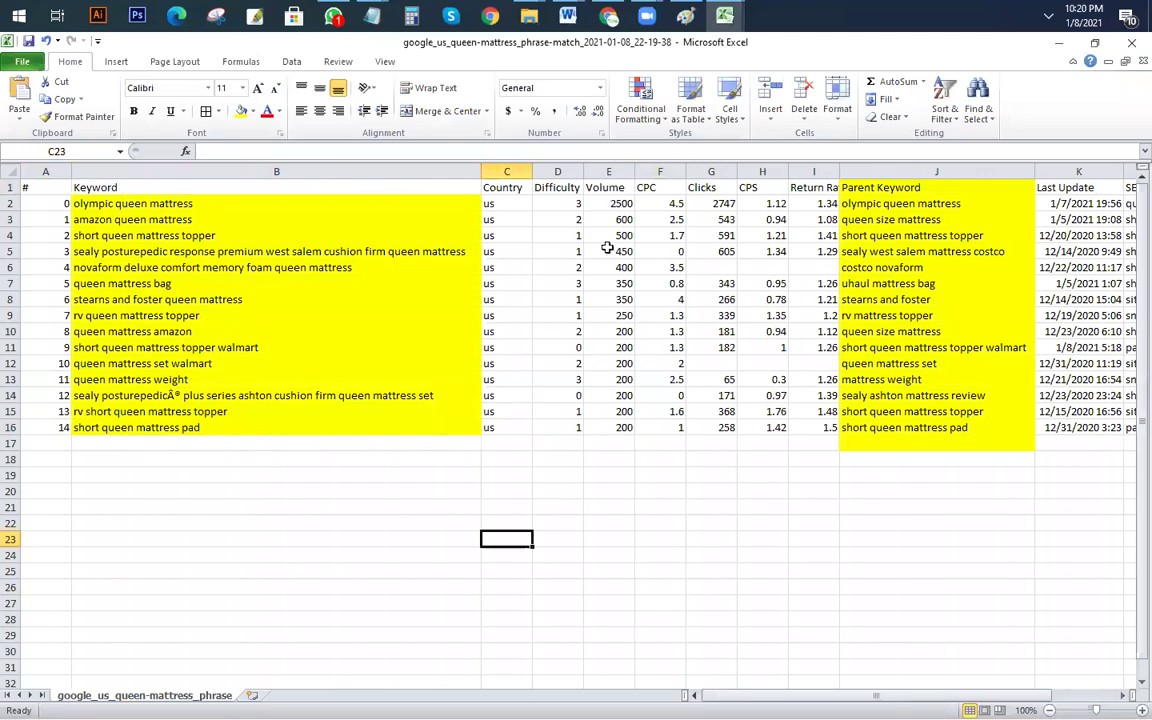
pyautogui.click(327, 477)
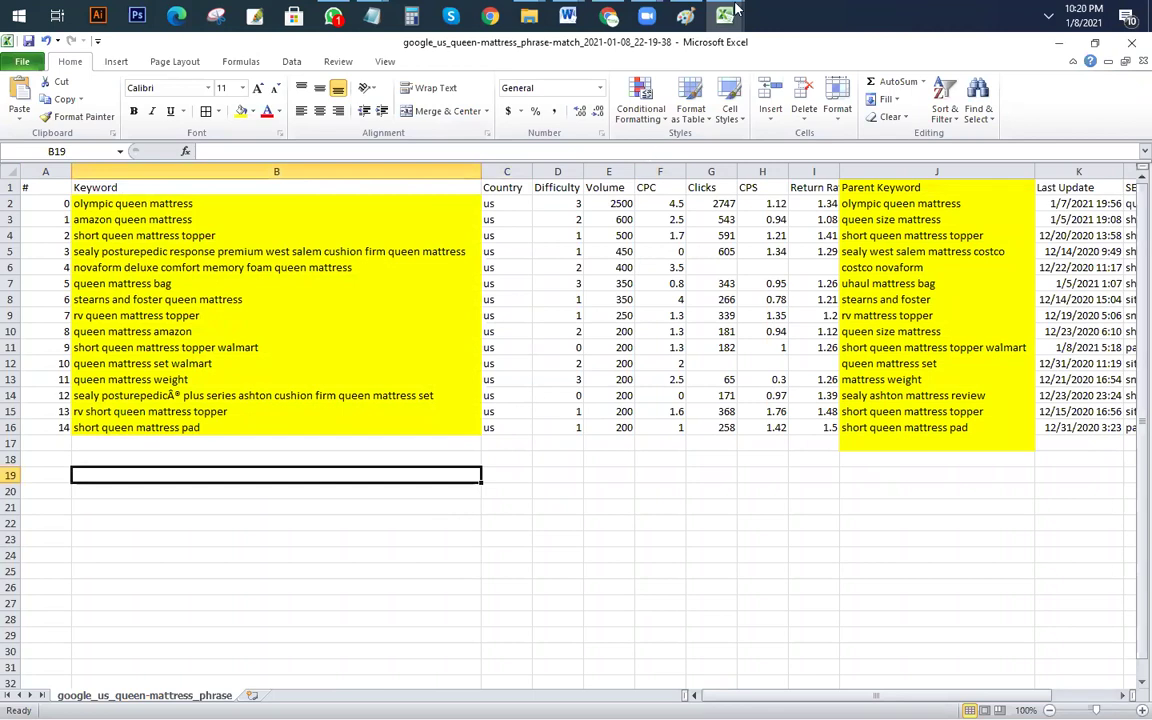
pyautogui.click(609, 15)
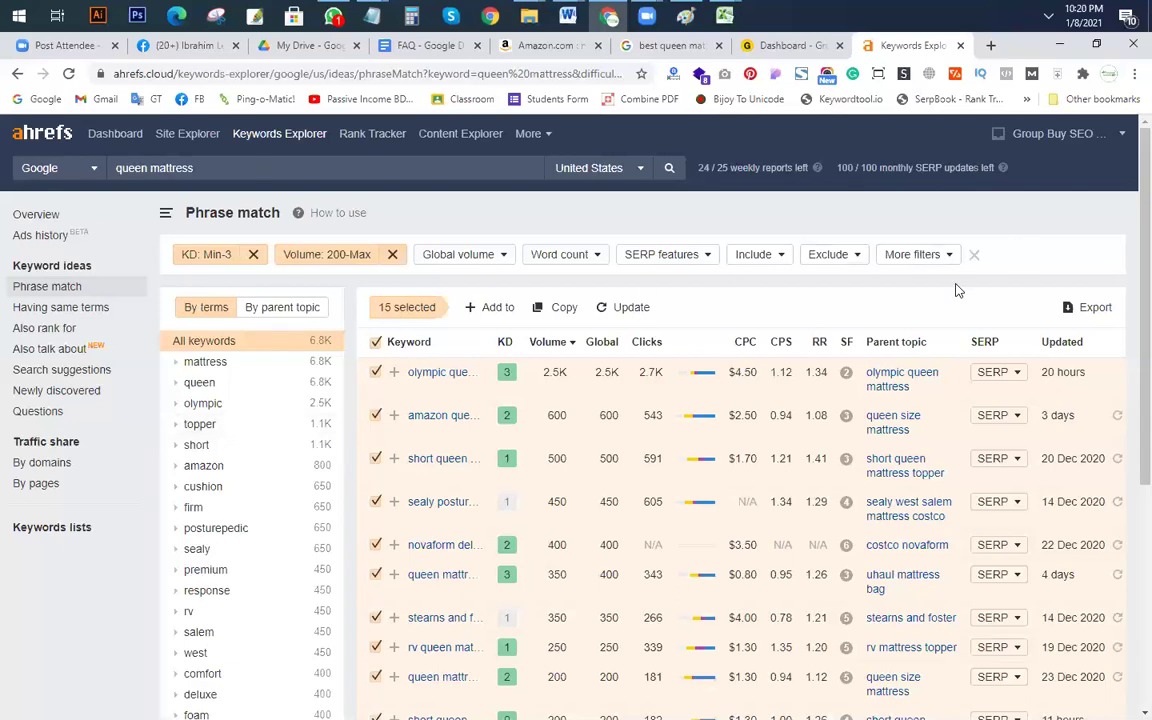
# Step: Open the Having same terms report and cap keyword difficulty at 3
pyautogui.scroll(-3, 400, 500)
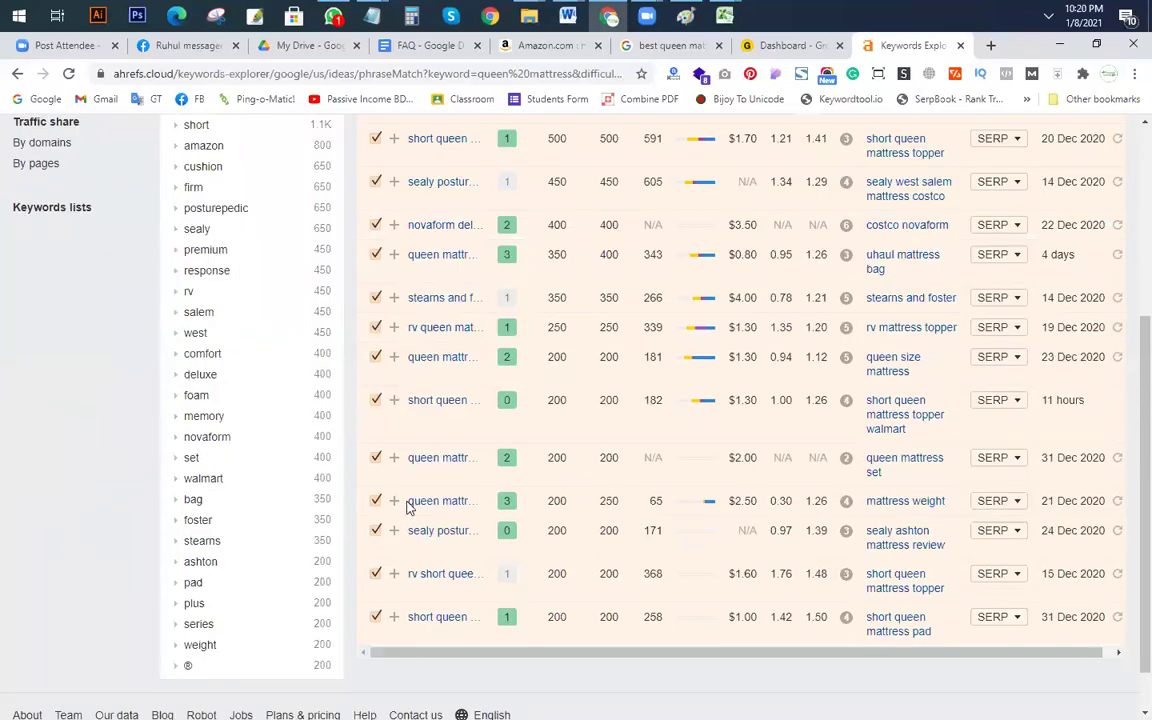
pyautogui.scroll(3, 407, 507)
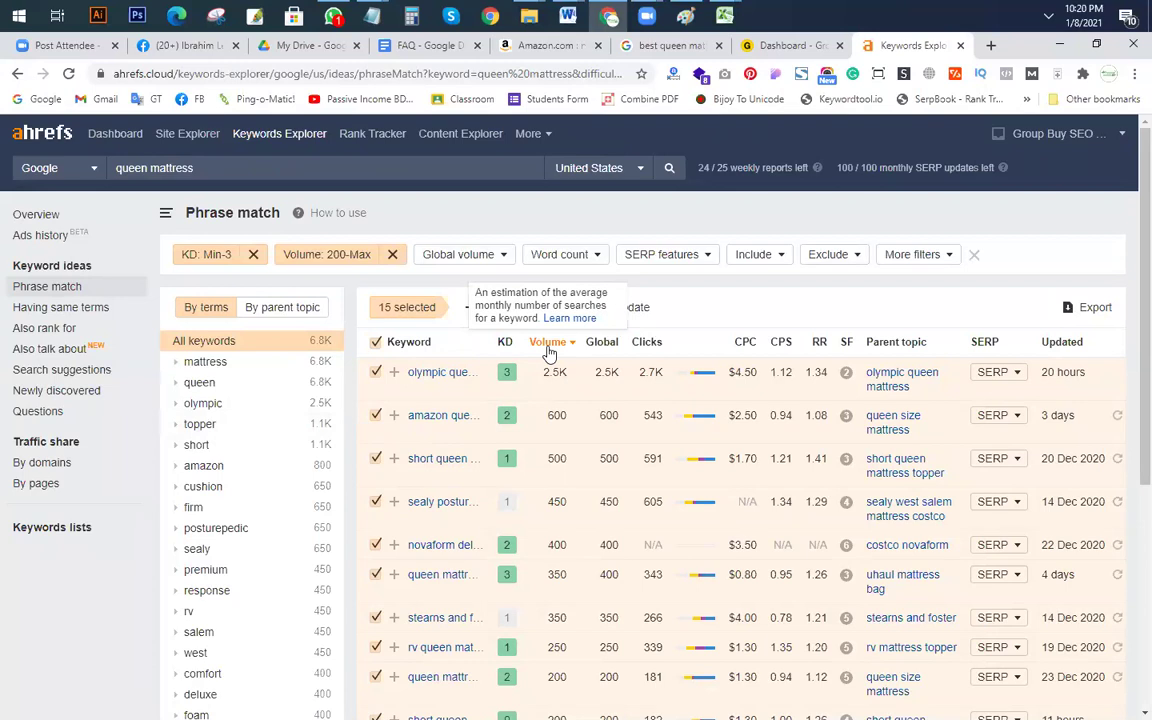
pyautogui.click(64, 307)
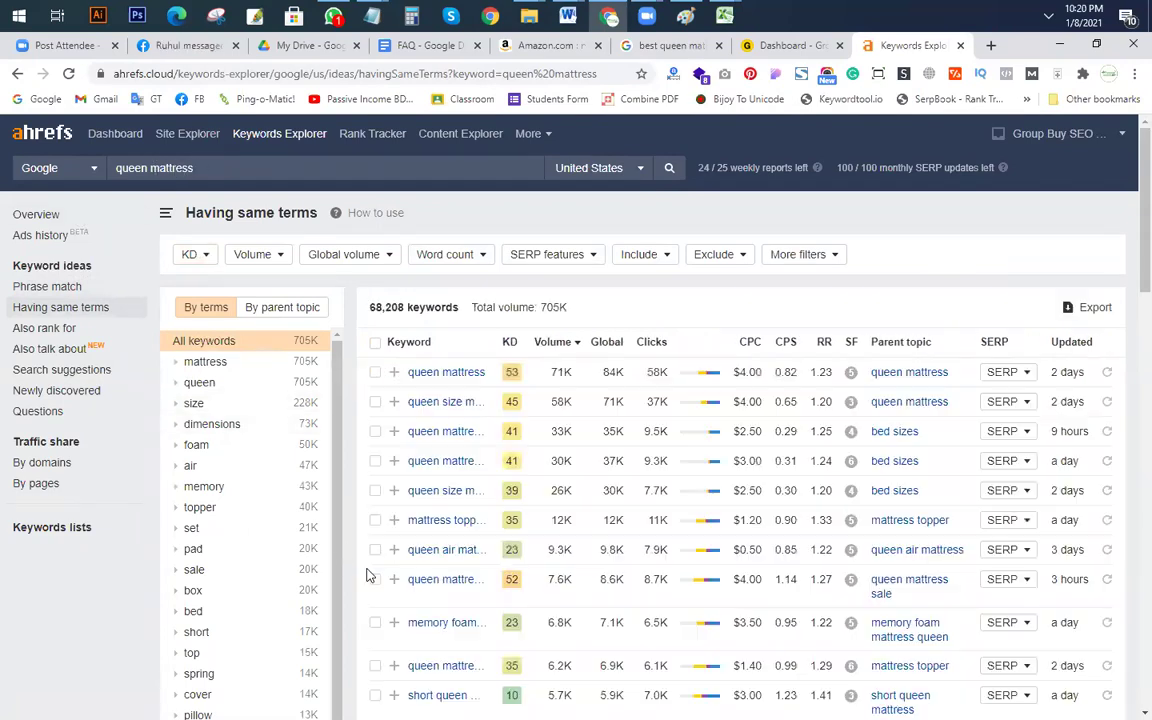
pyautogui.click(190, 254)
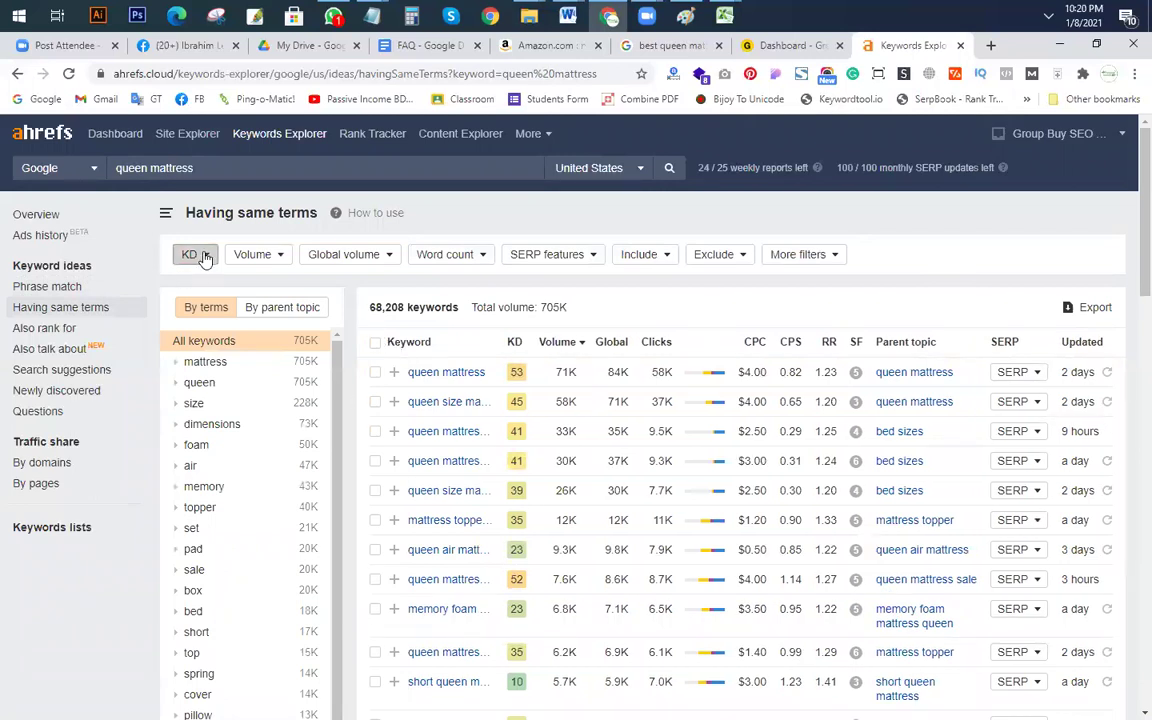
pyautogui.click(307, 287)
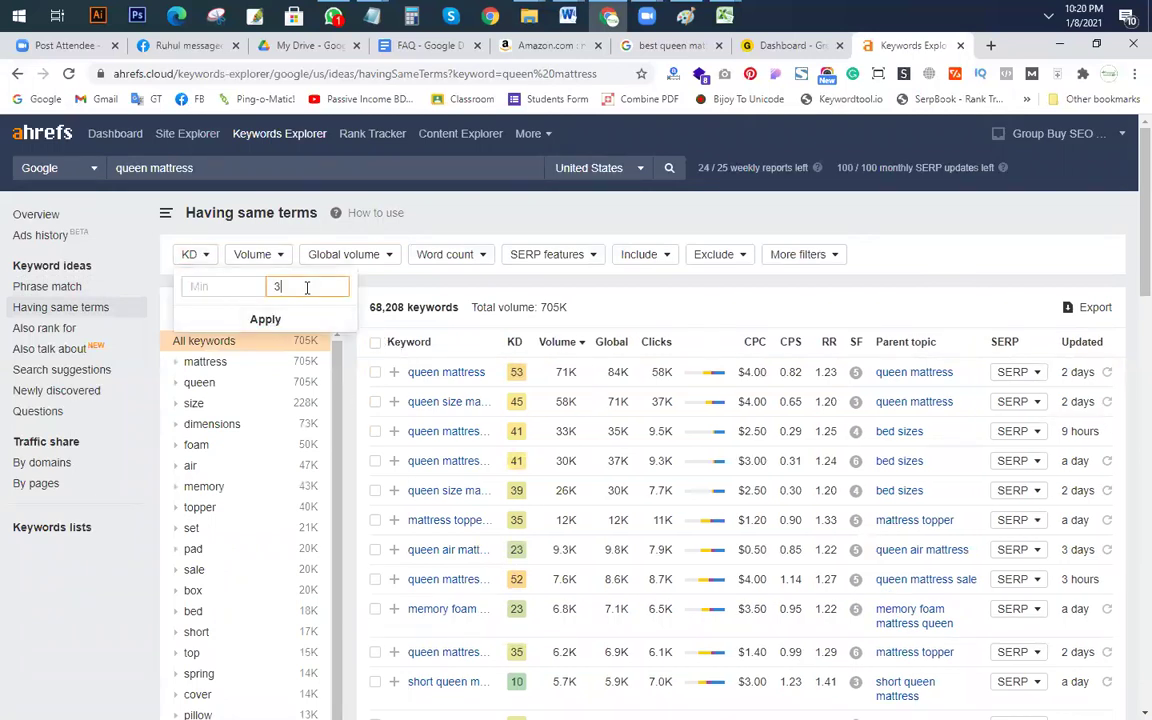
pyautogui.click(265, 320)
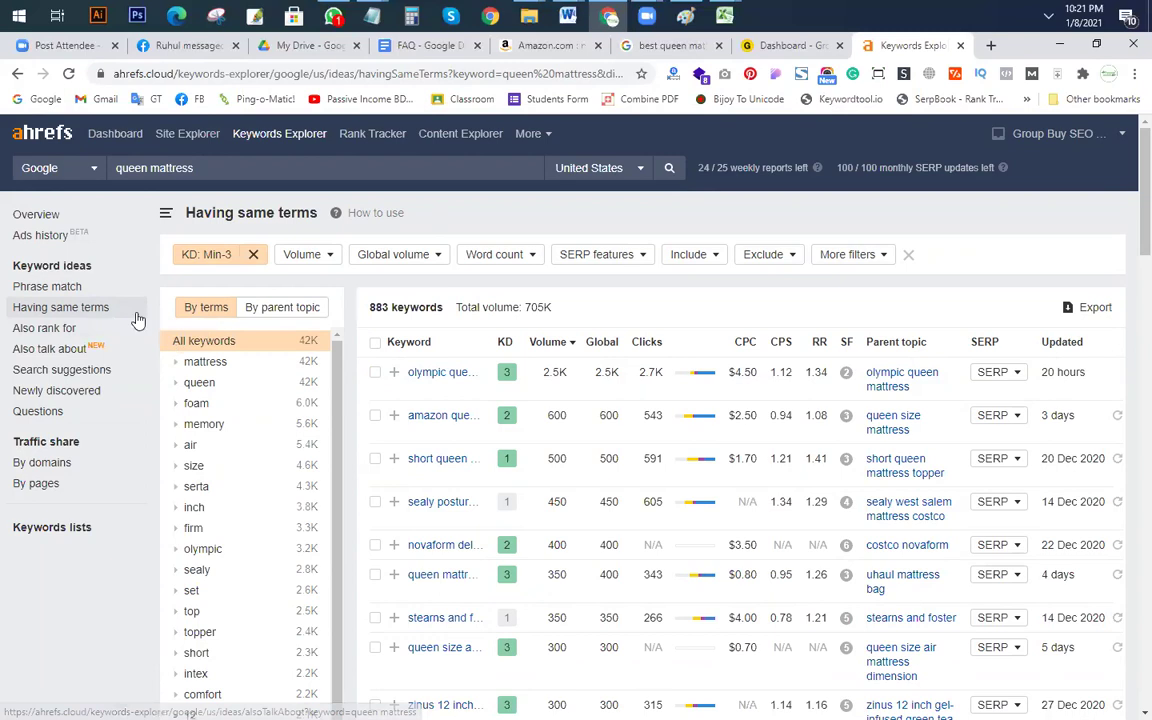
# Step: Set a minimum search volume of 200 and review the 22 resulting keywords
pyautogui.click(327, 257)
pyautogui.click(312, 289)
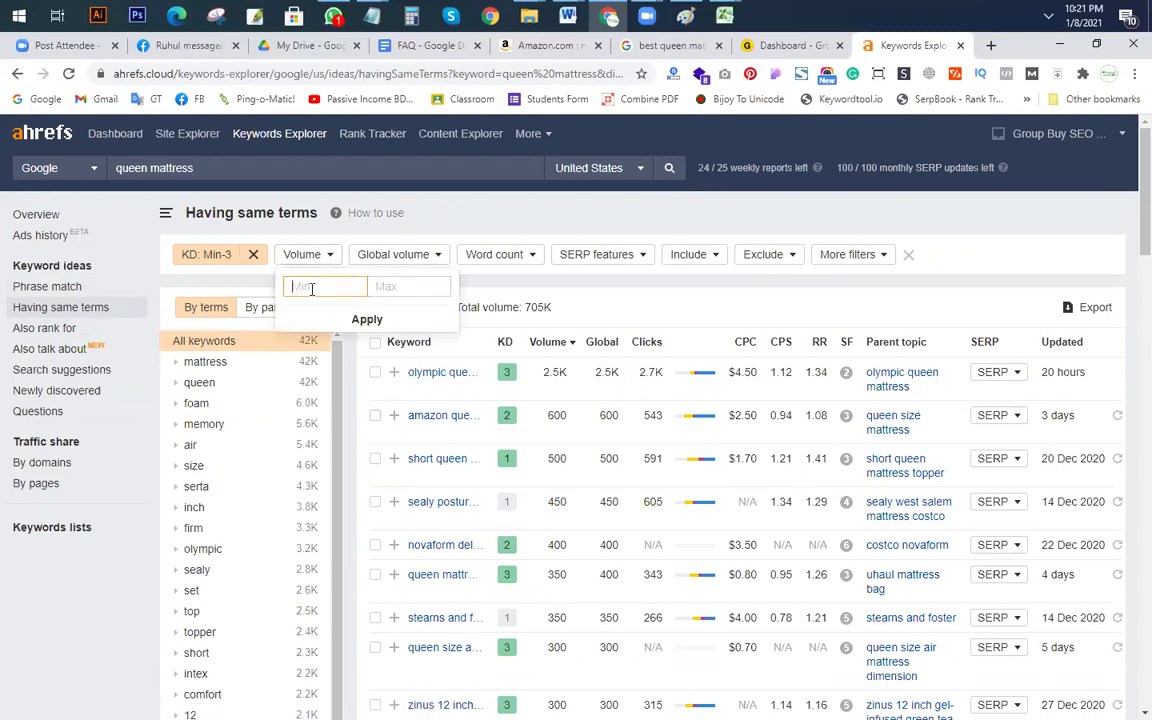
pyautogui.click(367, 319)
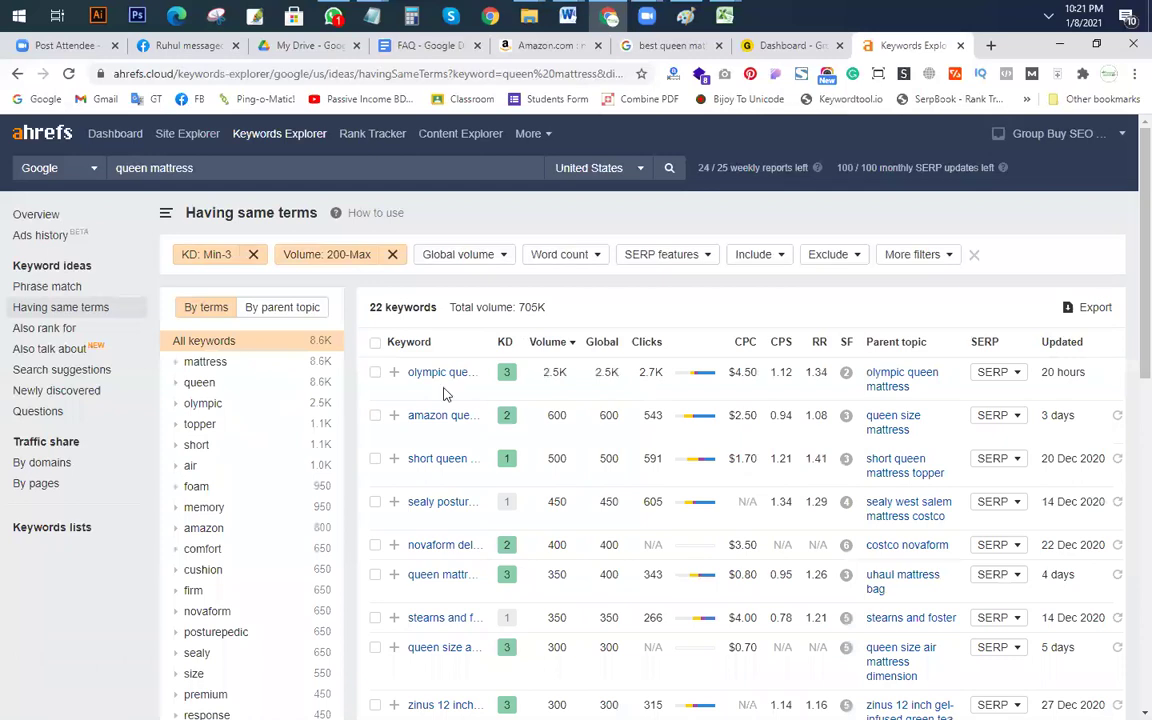
pyautogui.scroll(-2, 452, 420)
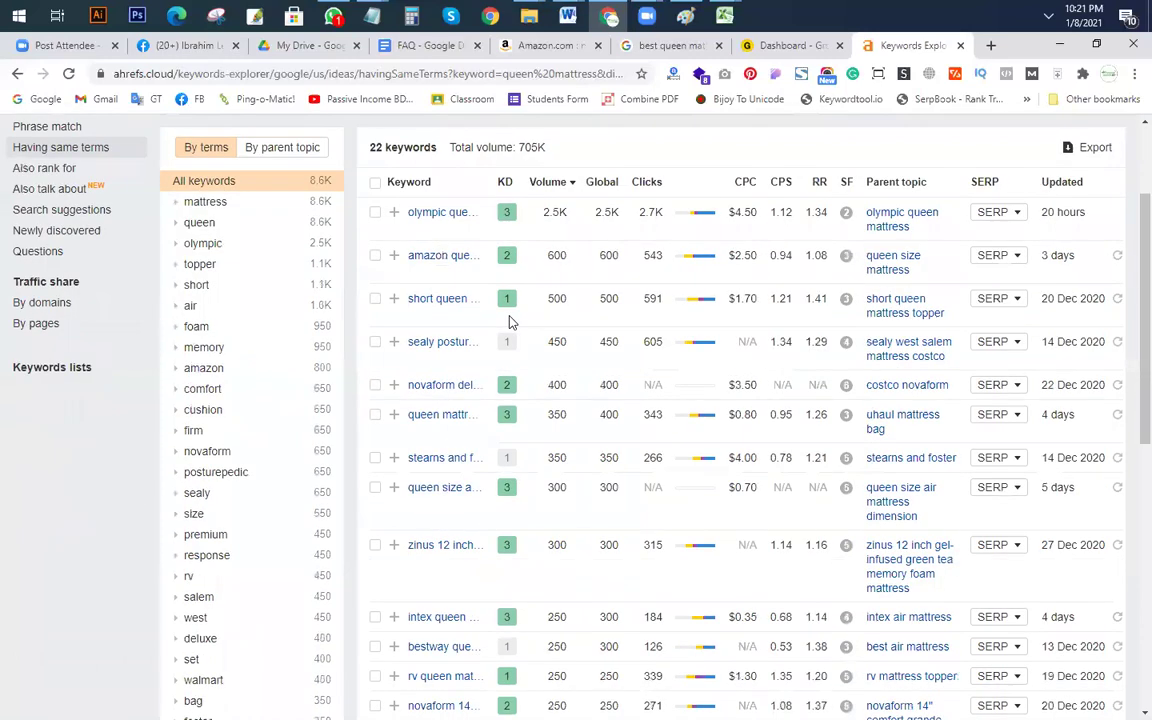
pyautogui.scroll(-5, 548, 471)
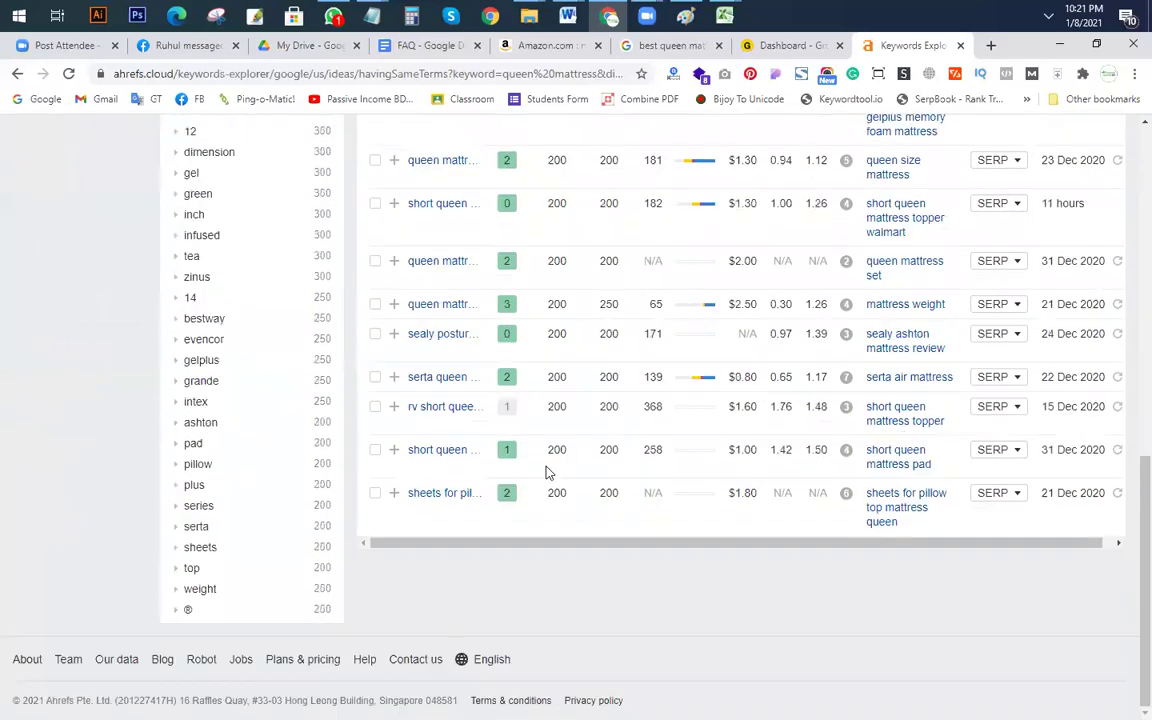
pyautogui.scroll(8, 548, 471)
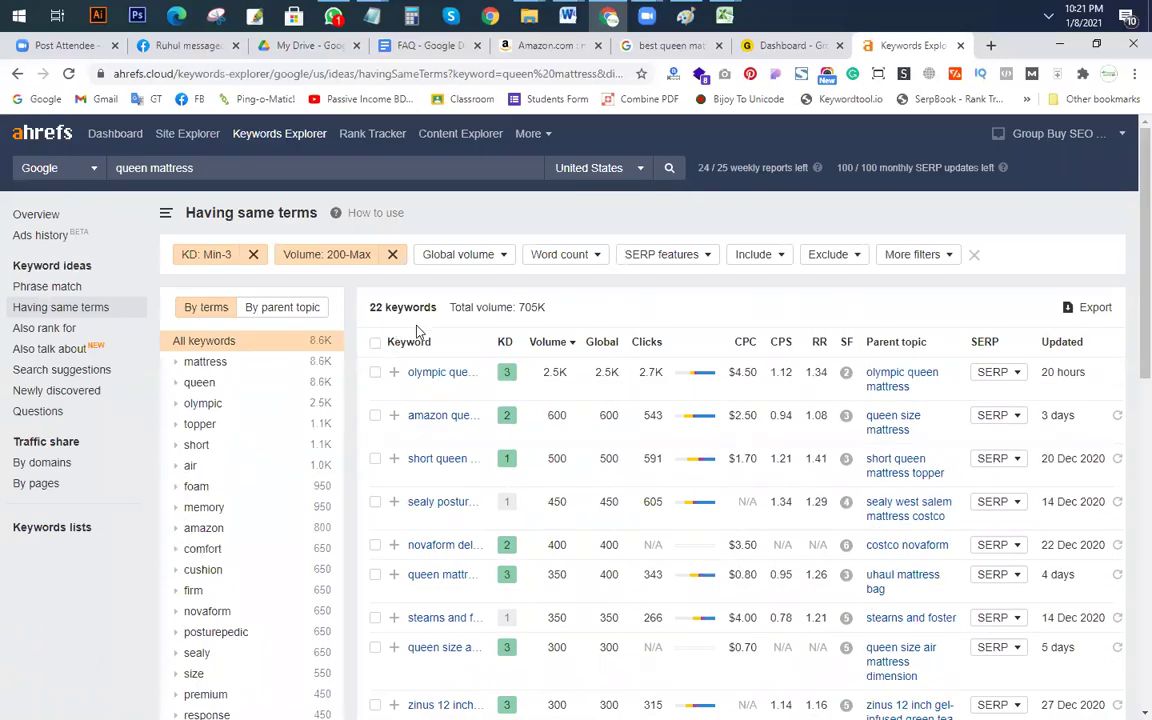
pyautogui.click(220, 255)
# Step: Raise the KD maximum to 5 and exclude keywords containing 'amazon'
pyautogui.doubleClick(268, 287)
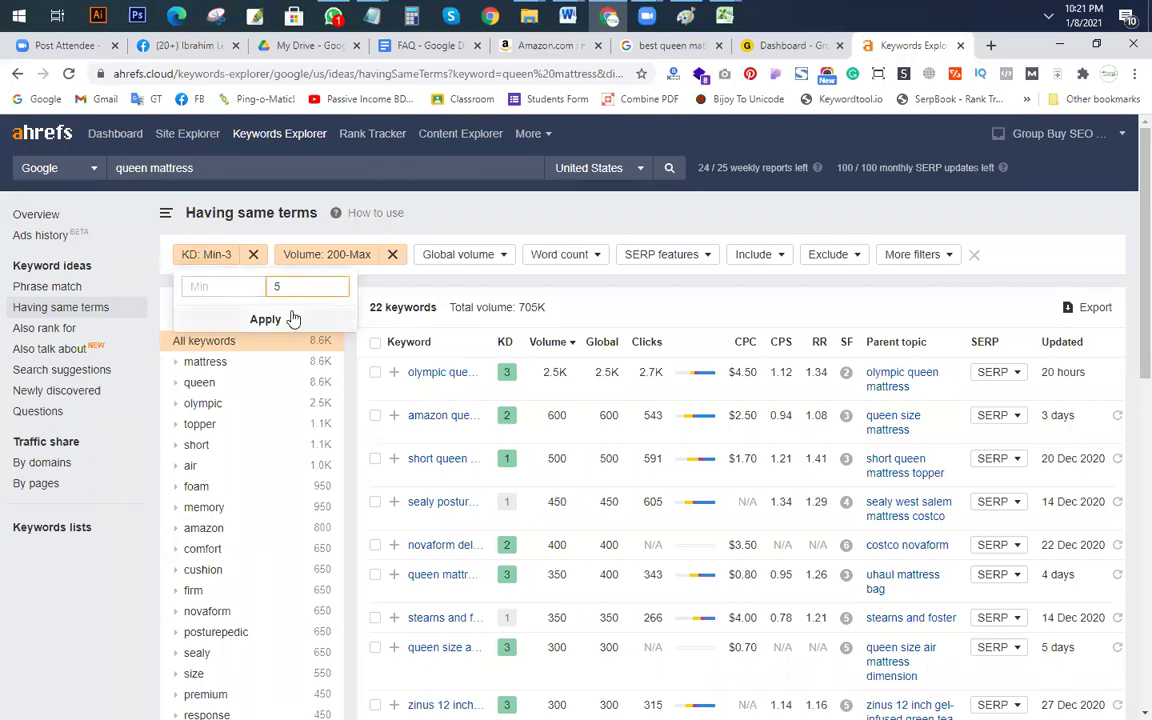
pyautogui.click(272, 319)
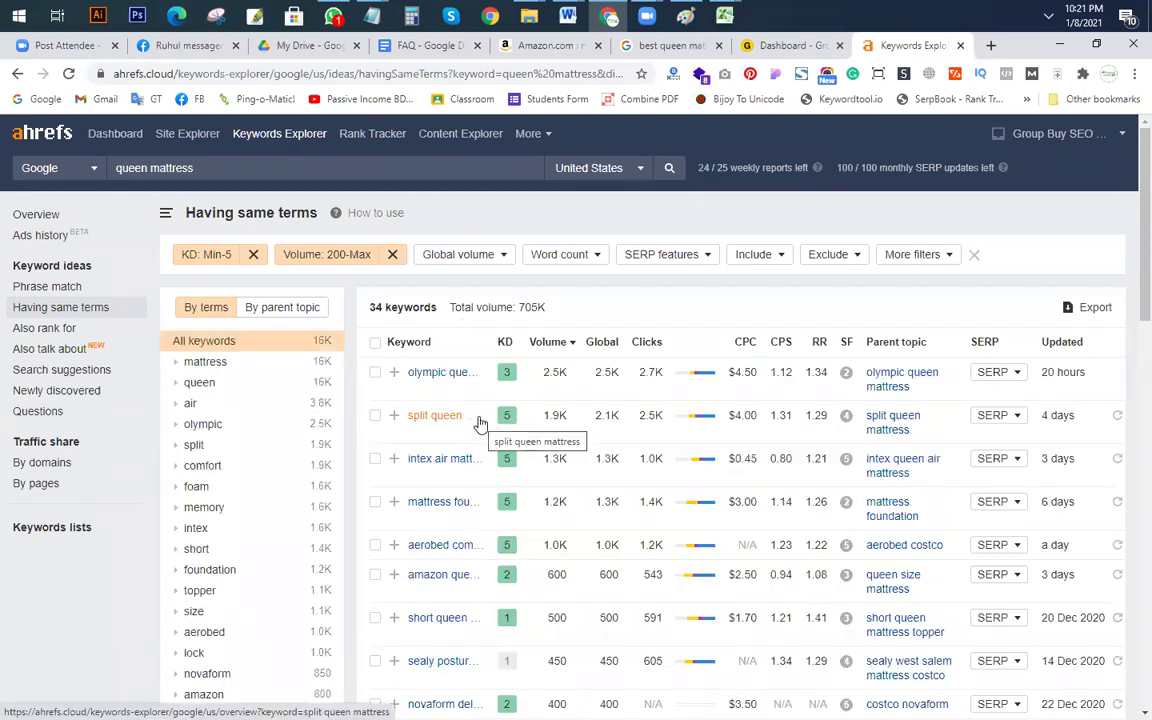
pyautogui.scroll(-3, 480, 423)
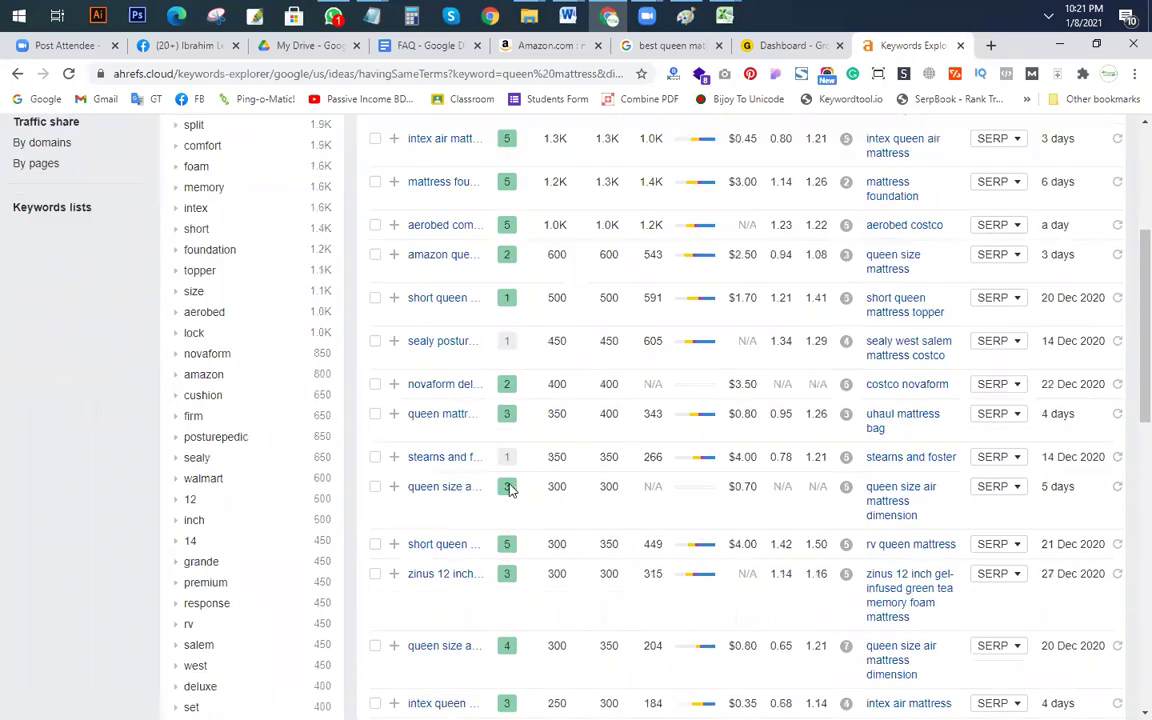
pyautogui.scroll(3, 508, 487)
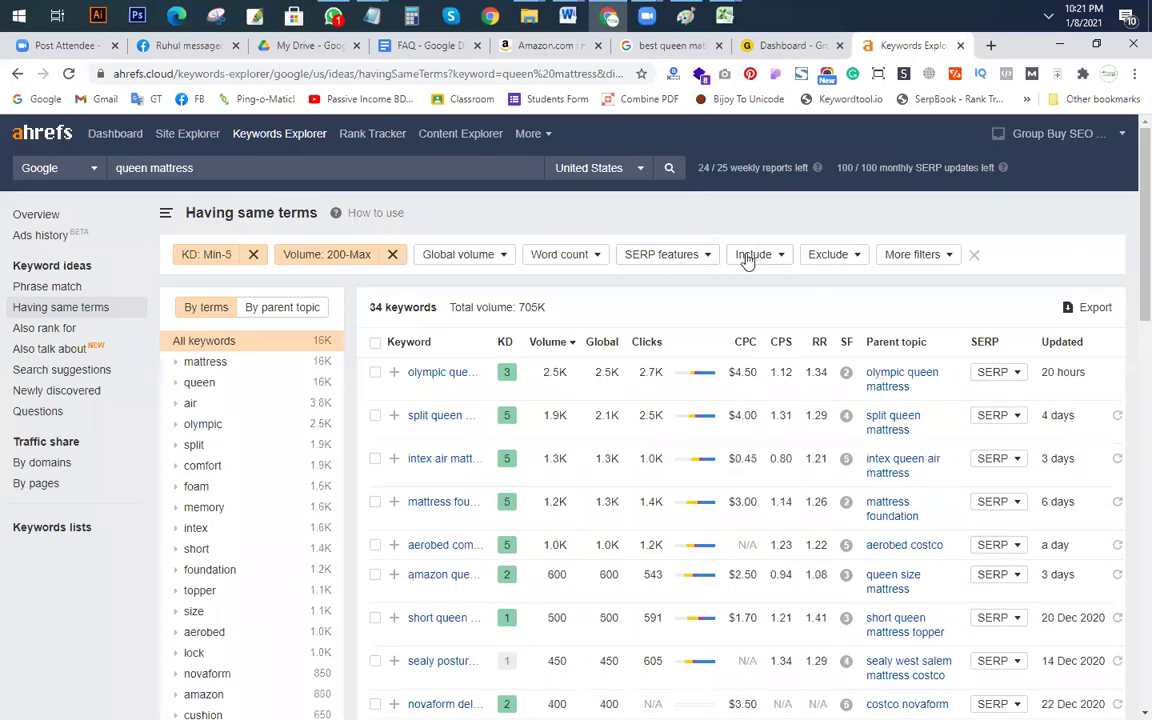
pyautogui.click(834, 258)
pyautogui.write('amazon')
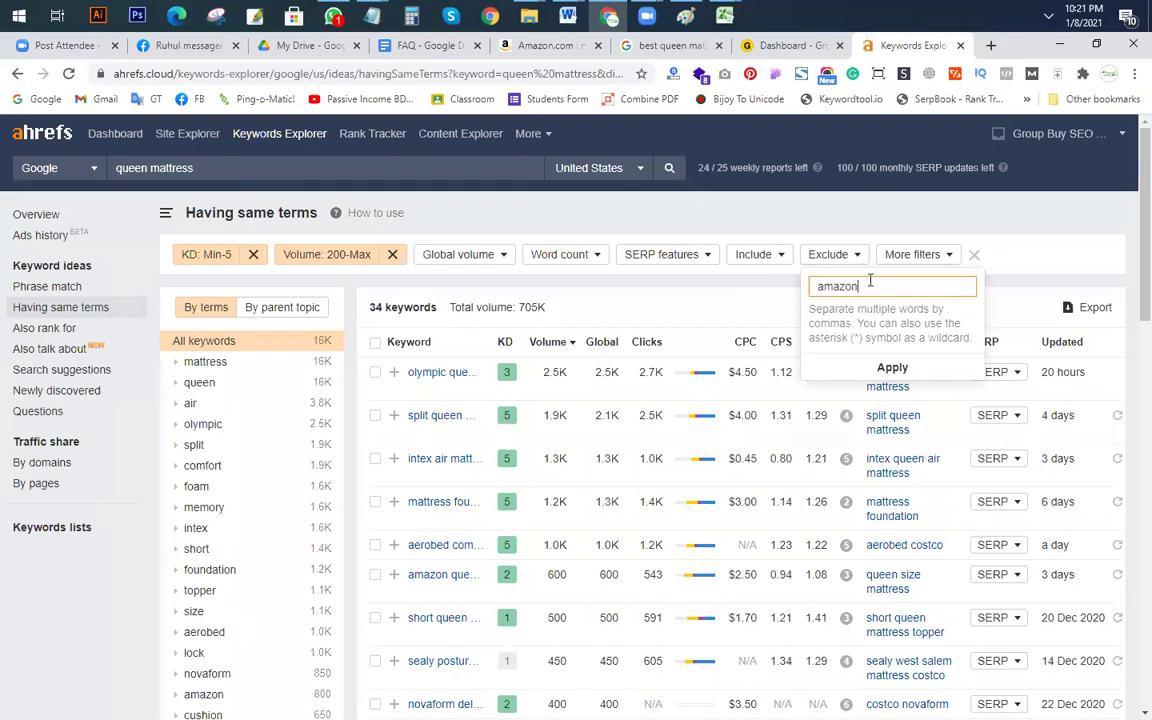
pyautogui.click(890, 367)
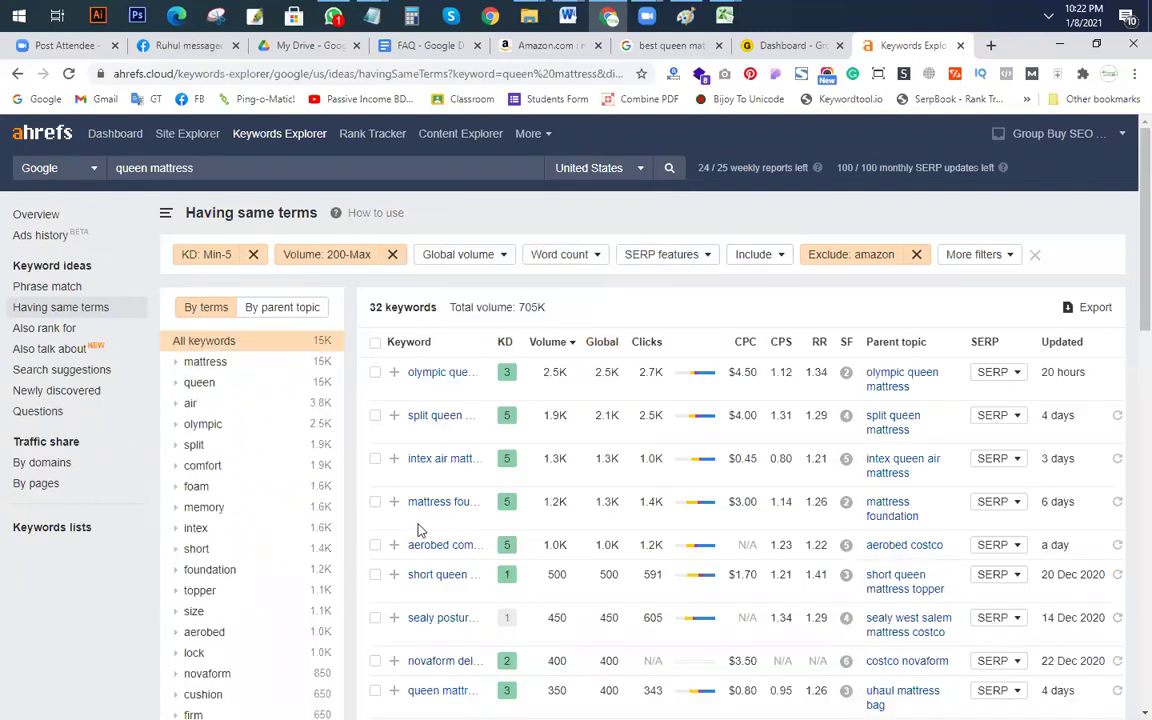
pyautogui.scroll(-5, 420, 530)
pyautogui.scroll(5, 581, 481)
# Step: Try an Include filter for 'best', then remove it again
pyautogui.click(760, 254)
pyautogui.click(766, 313)
pyautogui.write('best')
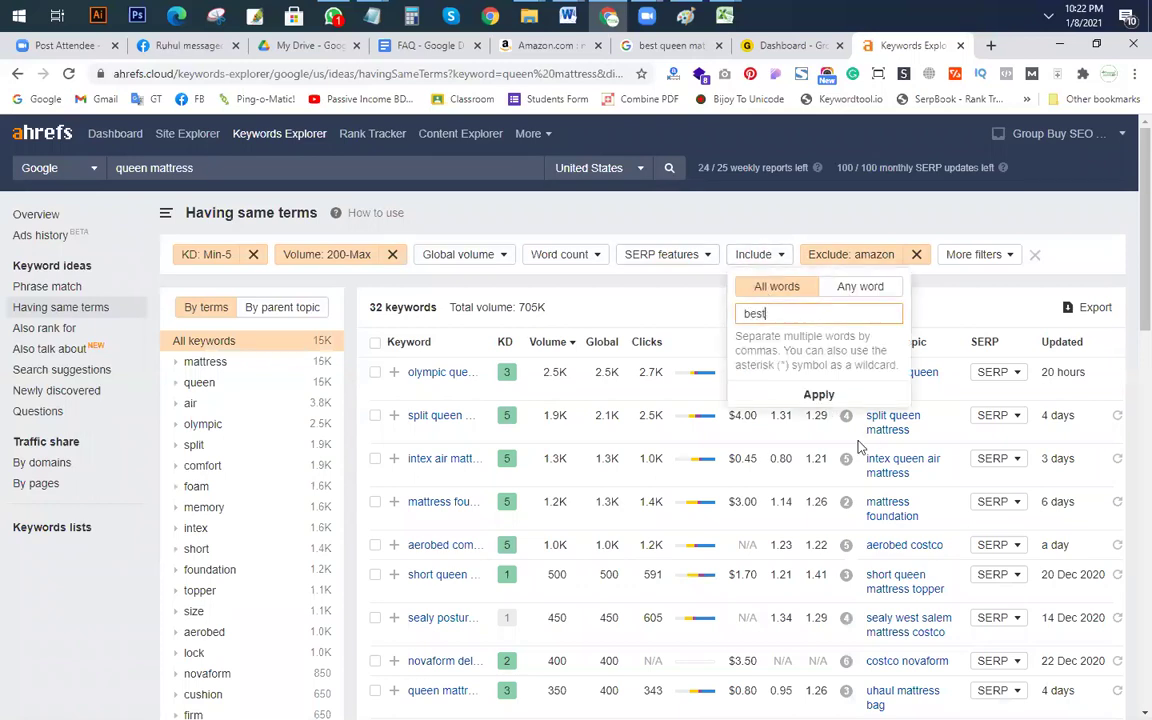
pyautogui.click(818, 395)
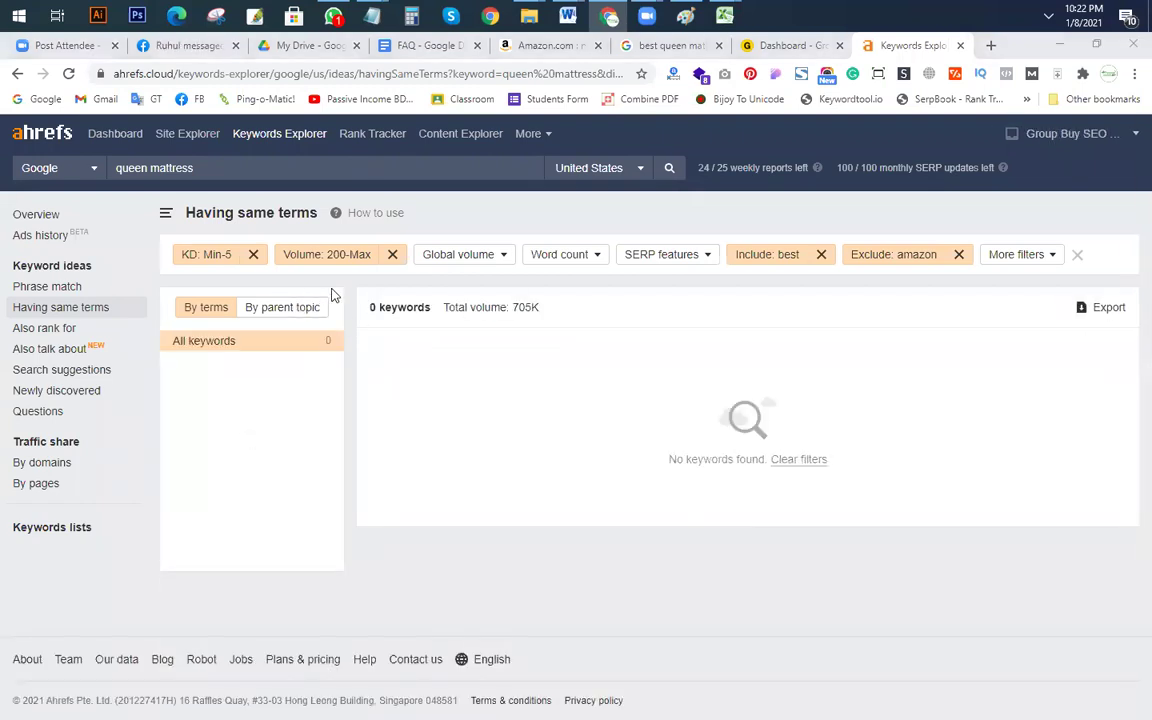
pyautogui.click(819, 258)
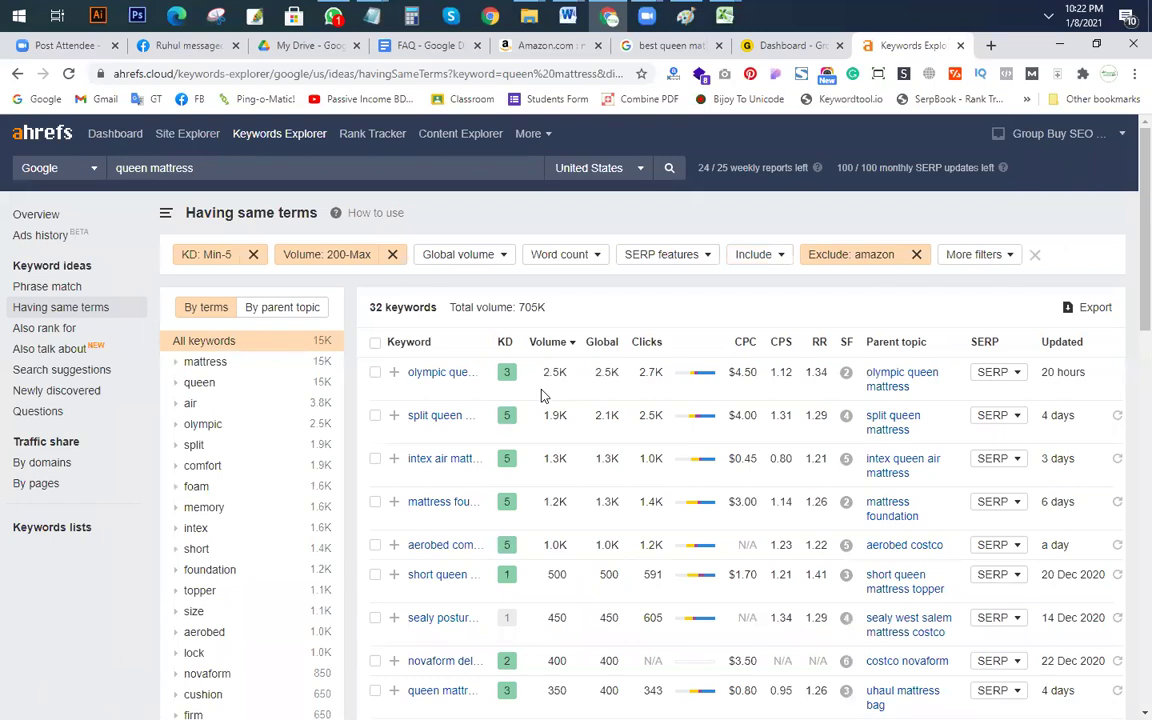
# Step: Export all 32 keywords to CSV, saved in Class 06 with a name ending 'having search terms'
pyautogui.click(376, 344)
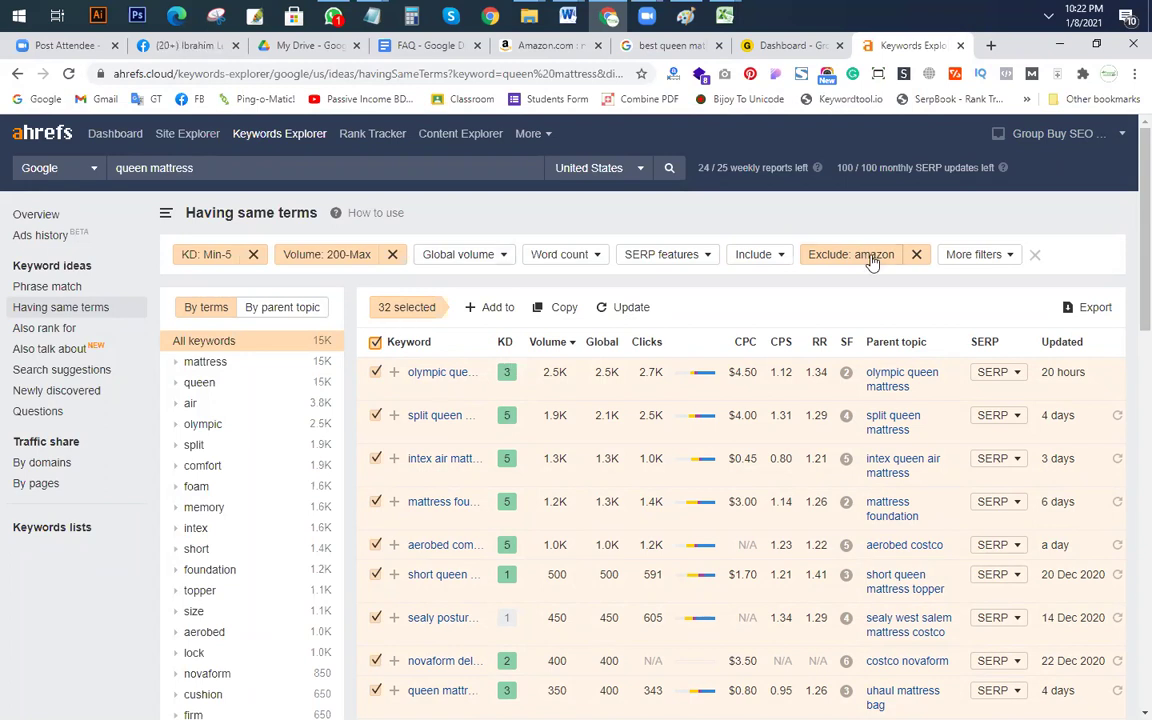
pyautogui.click(1095, 310)
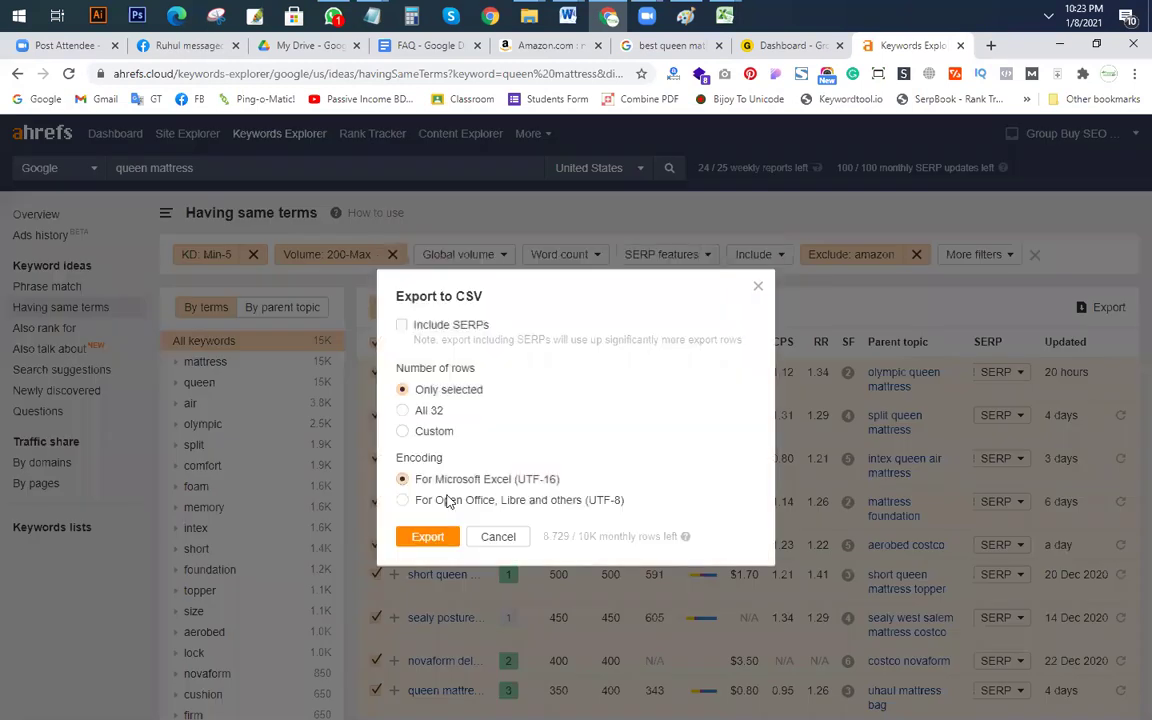
pyautogui.click(402, 410)
pyautogui.click(427, 536)
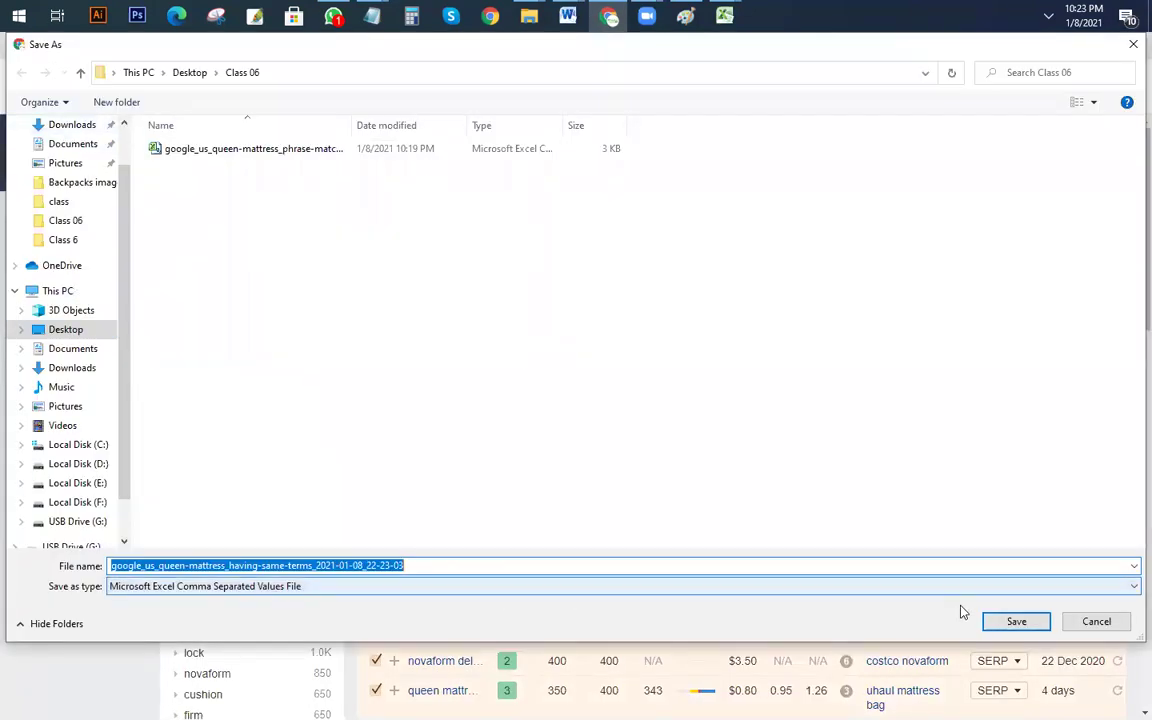
pyautogui.click(472, 566)
pyautogui.moveTo(455, 566); pyautogui.dragTo(428, 566)
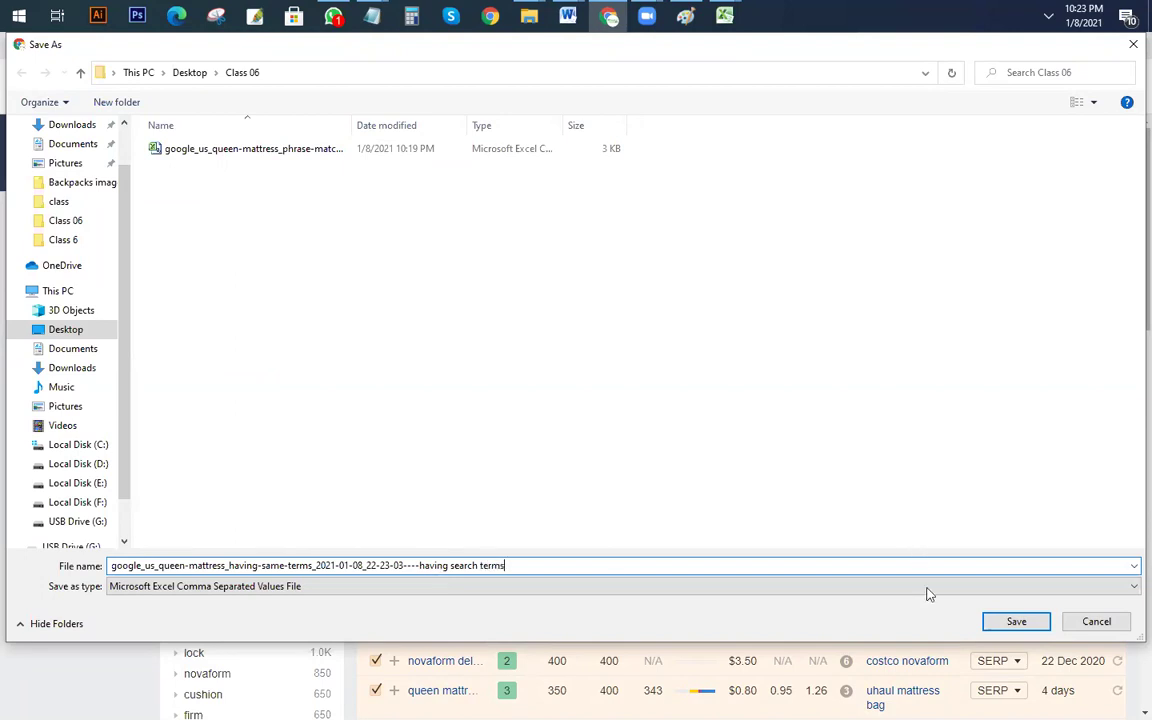
pyautogui.click(1016, 622)
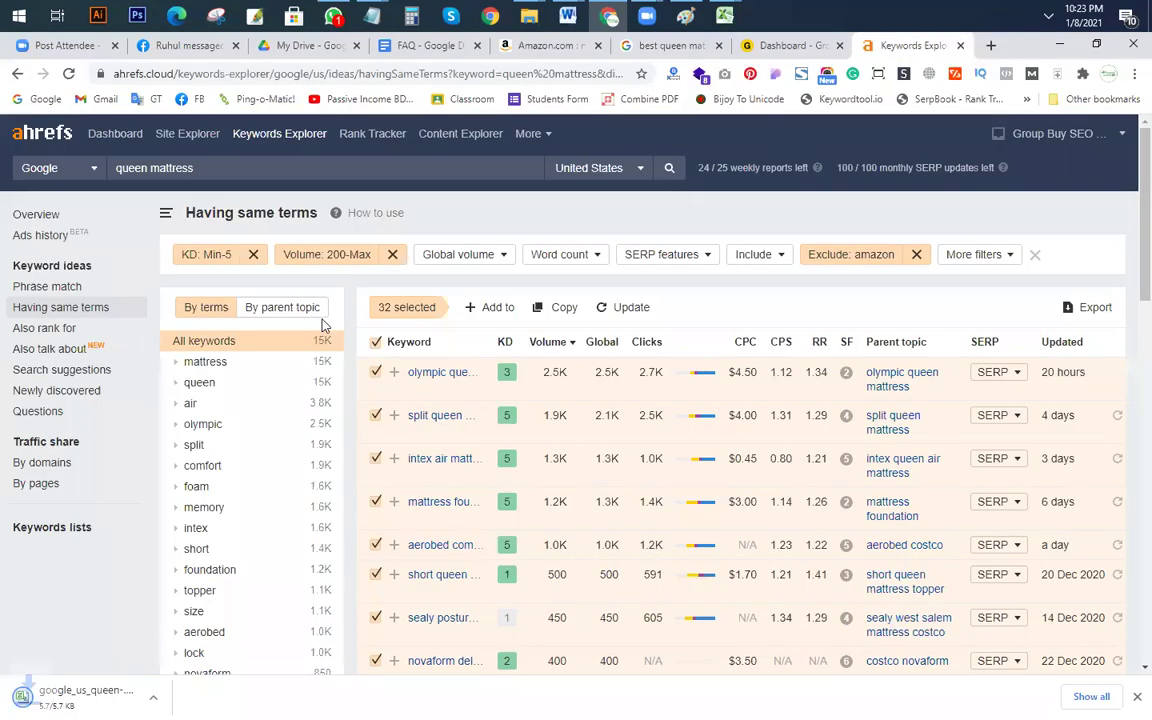
pyautogui.click(50, 327)
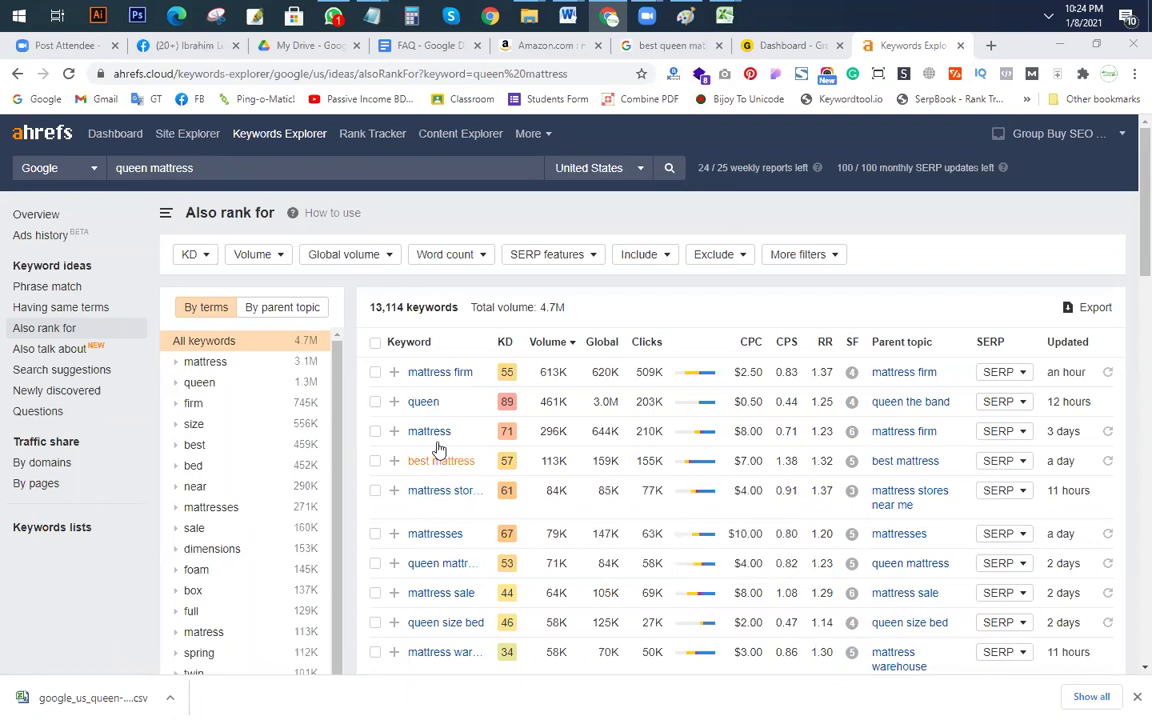
# Step: Scroll through the 13,114 Also rank for keywords and back to the top
pyautogui.scroll(-1, 420, 425)
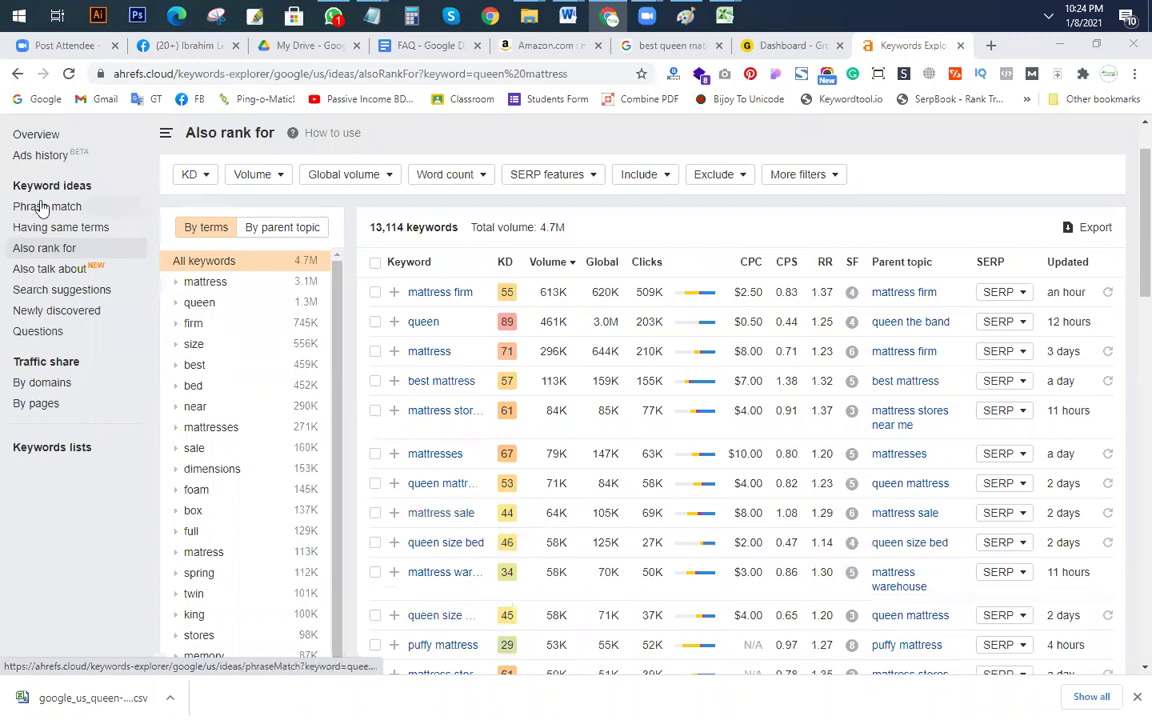
pyautogui.scroll(1, 58, 219)
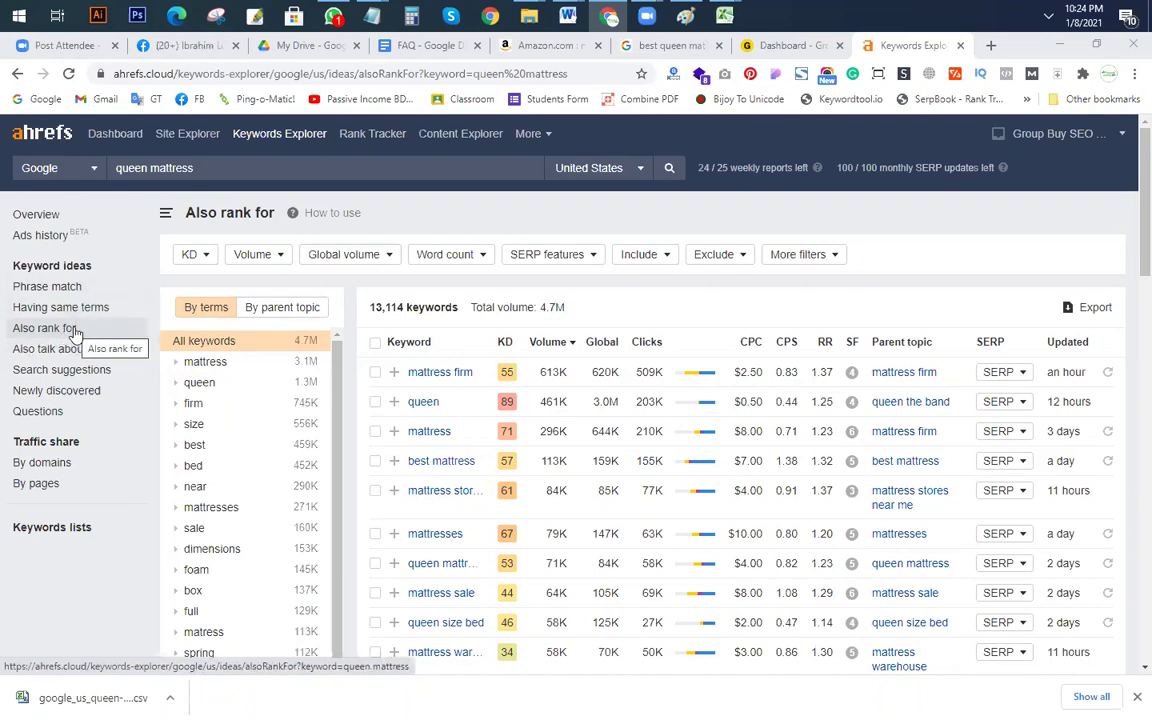
# Step: Limit the Also rank for keywords to a maximum keyword difficulty of 2
pyautogui.click(191, 255)
pyautogui.click(300, 287)
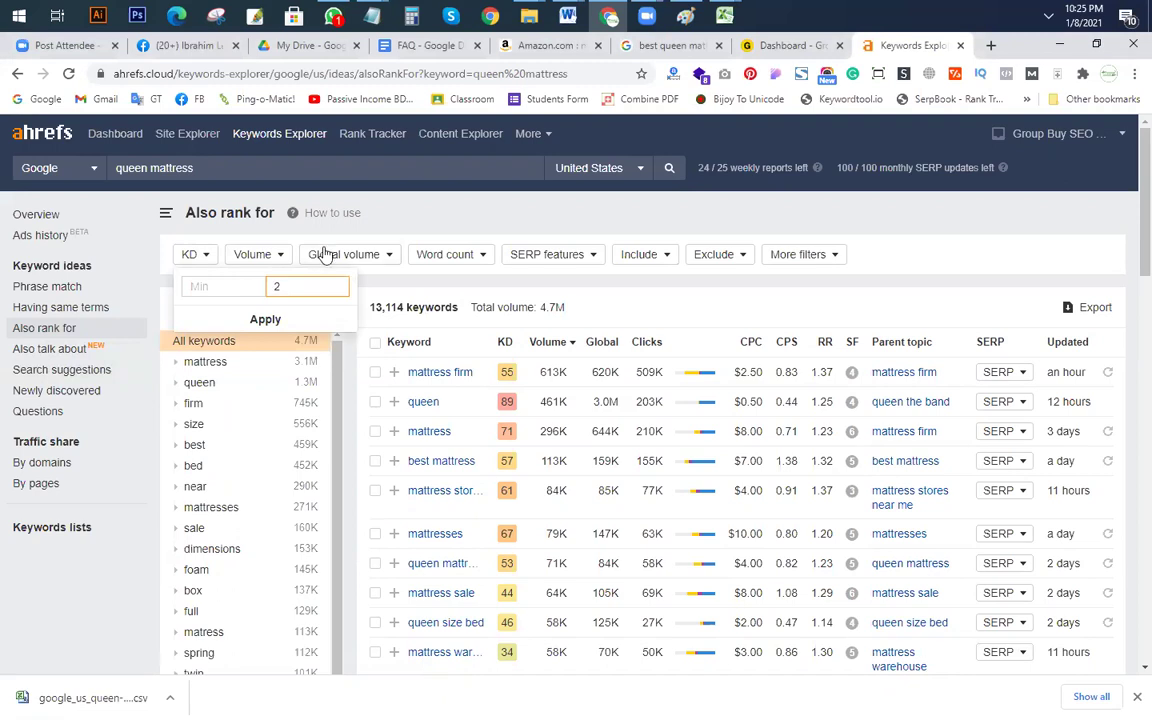
pyautogui.click(283, 320)
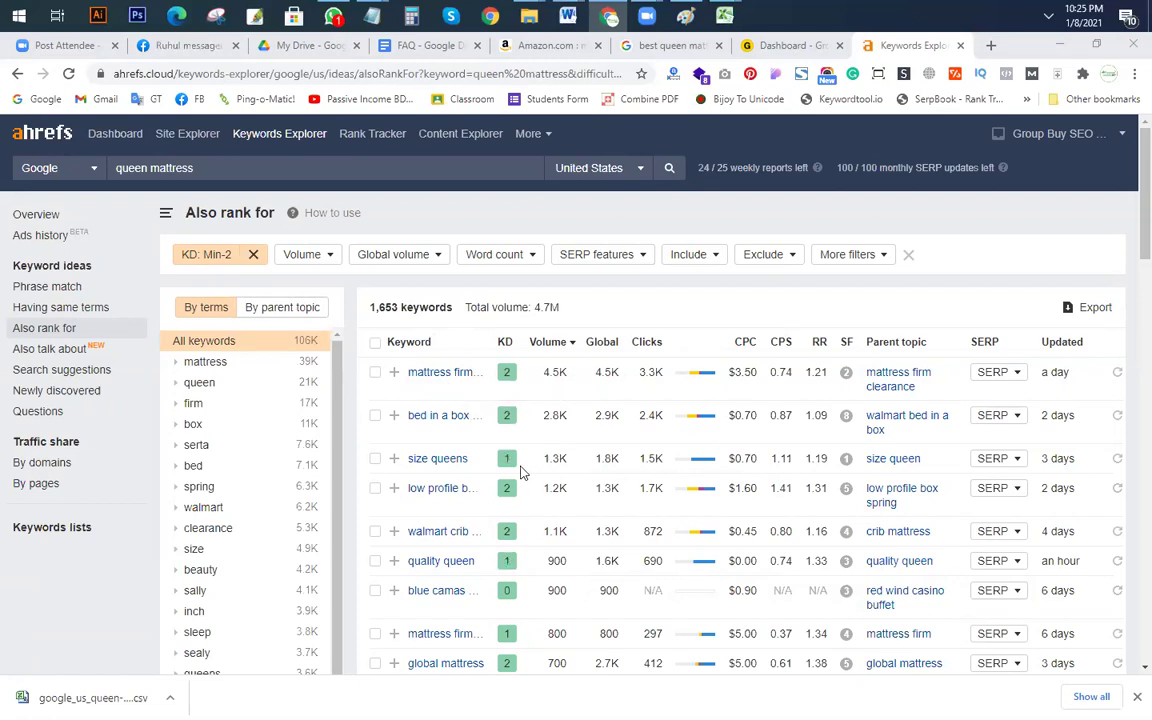
# Step: Require a search volume of at least 200, leaving 83 keywords
pyautogui.scroll(-3, 520, 472)
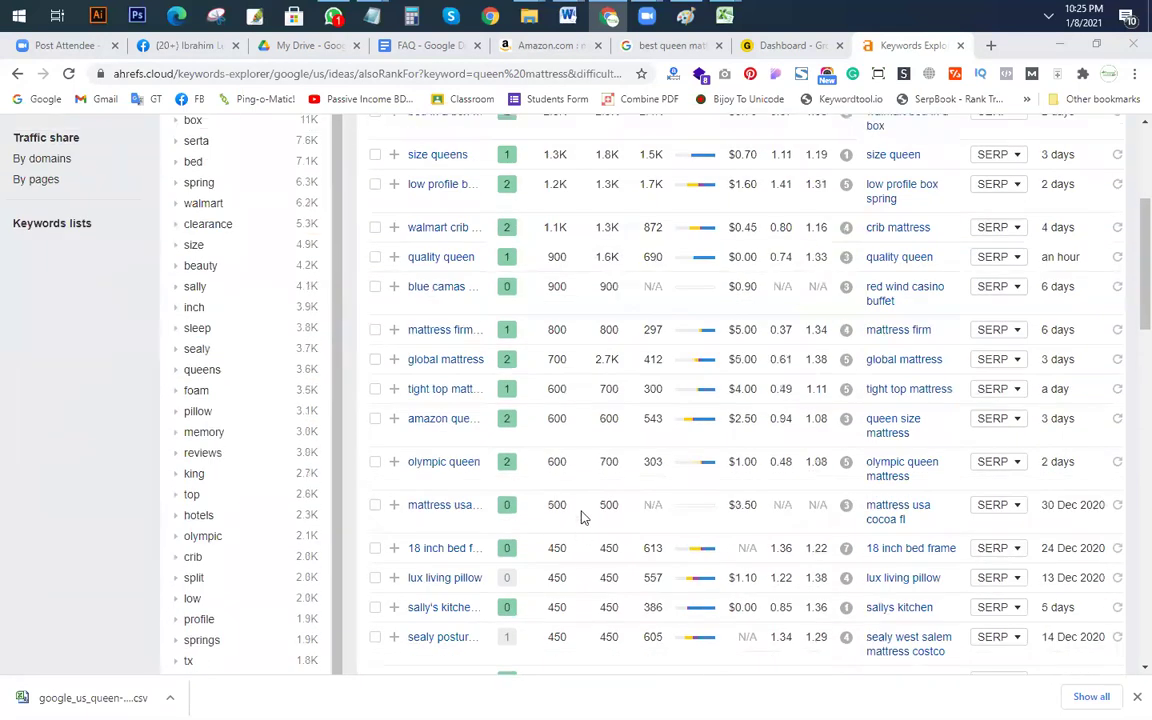
pyautogui.scroll(3, 584, 516)
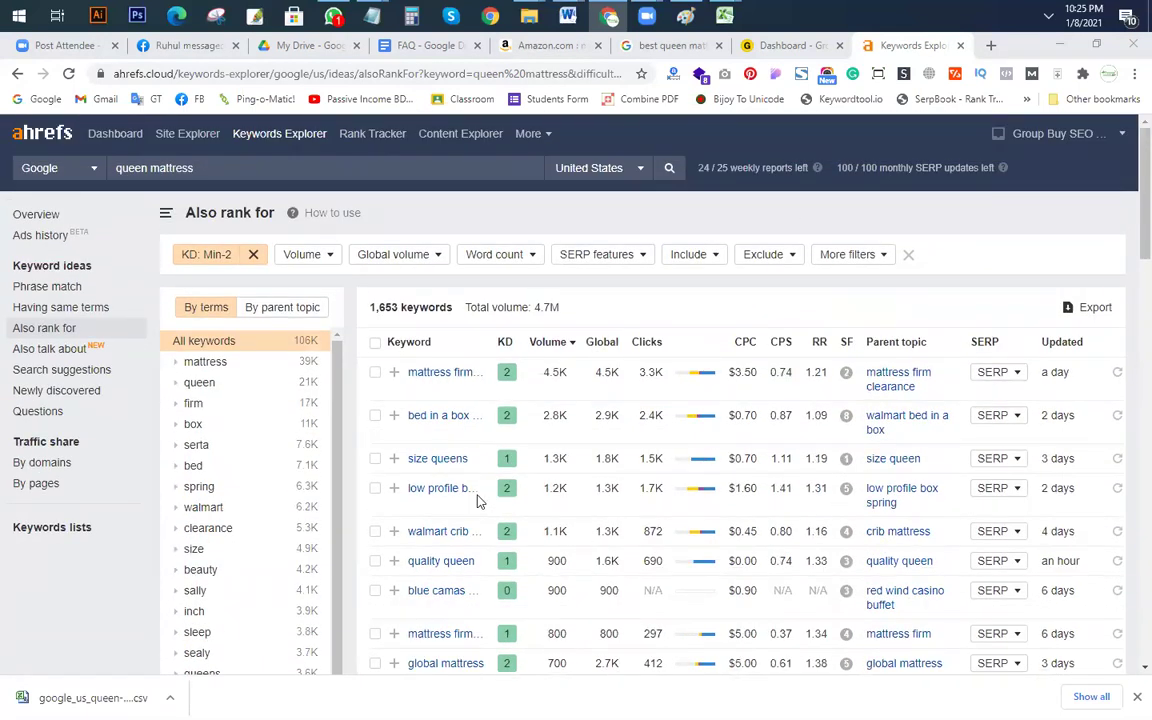
pyautogui.click(316, 258)
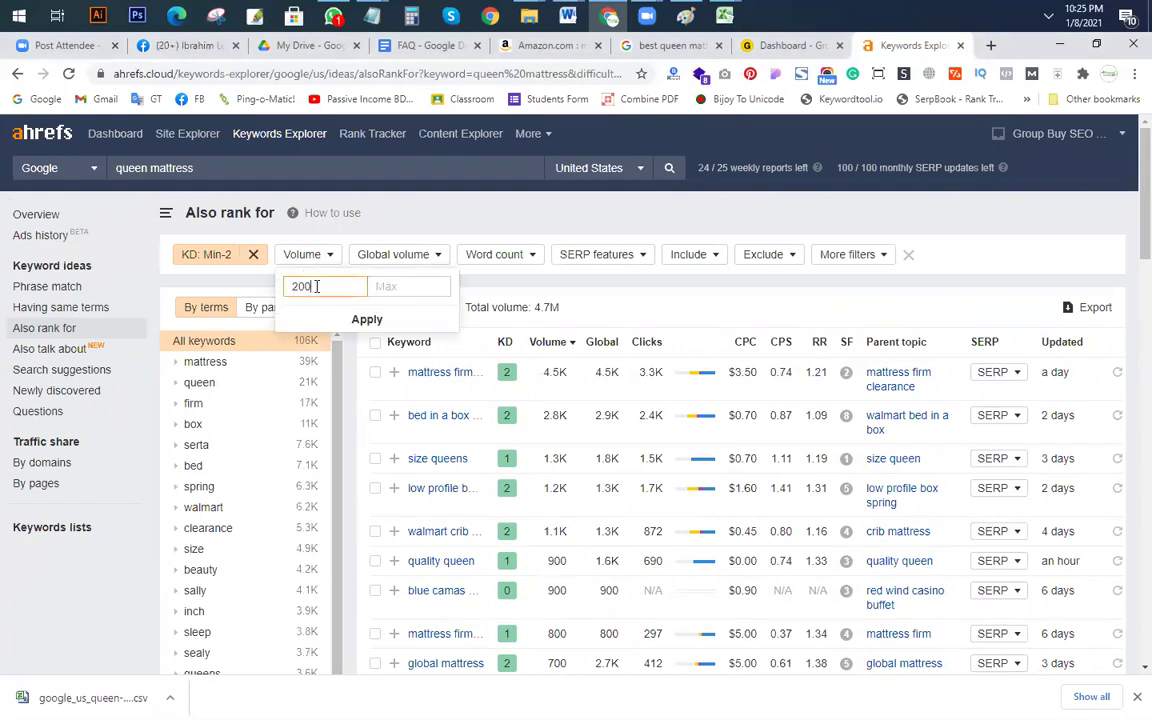
pyautogui.click(367, 319)
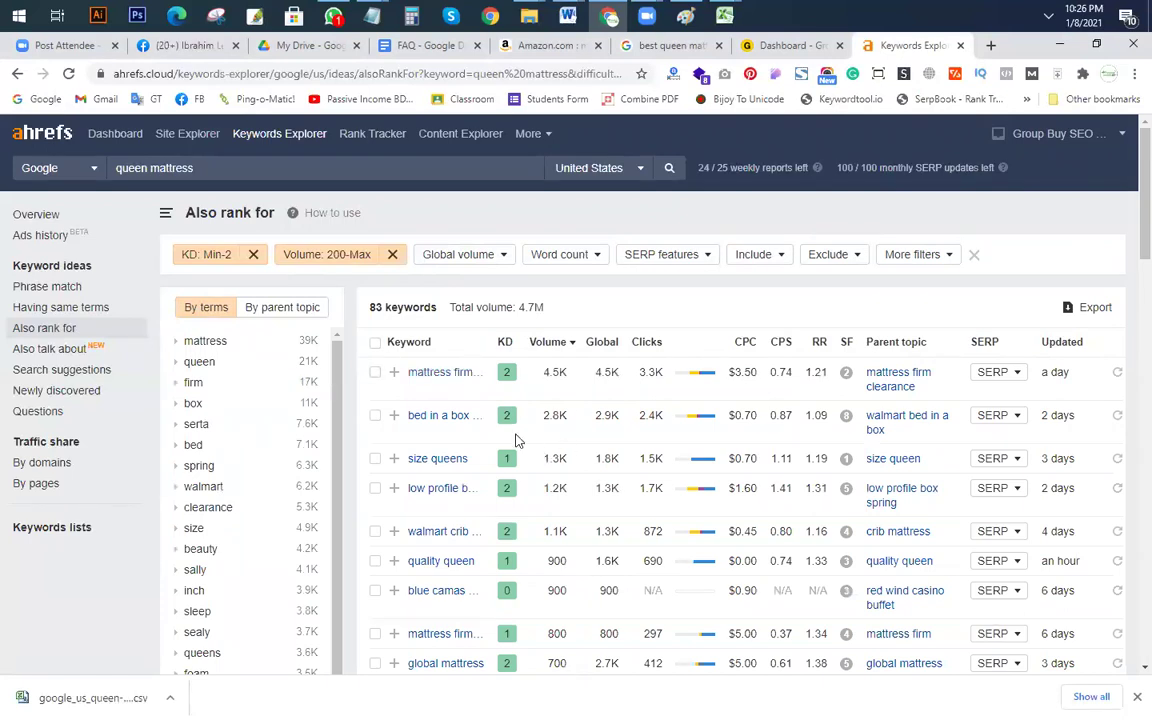
# Step: Keep only keywords that include the word 'best'
pyautogui.click(754, 254)
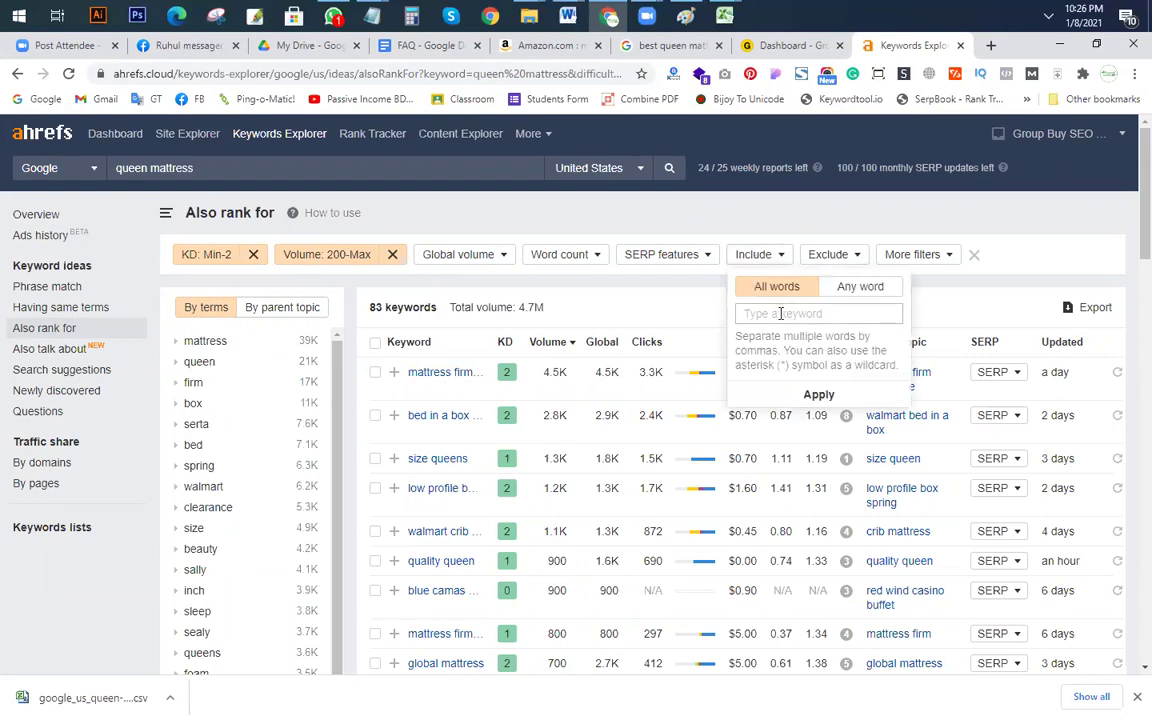
pyautogui.click(781, 313)
pyautogui.write('best')
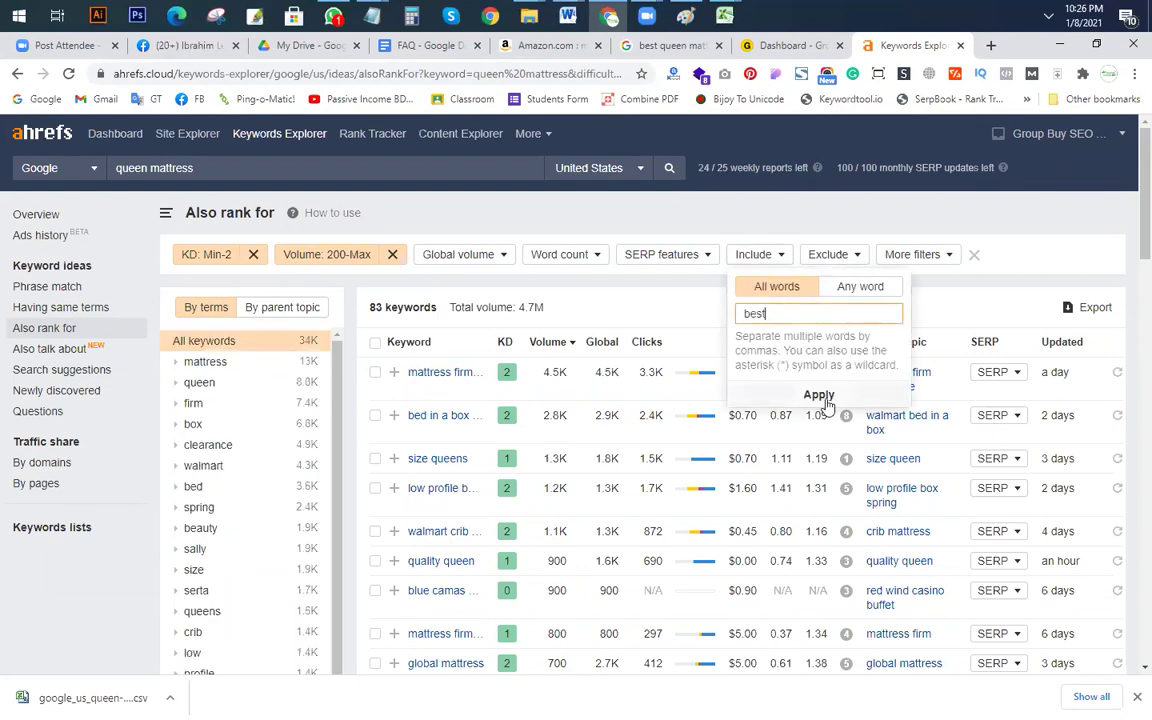
pyautogui.click(818, 394)
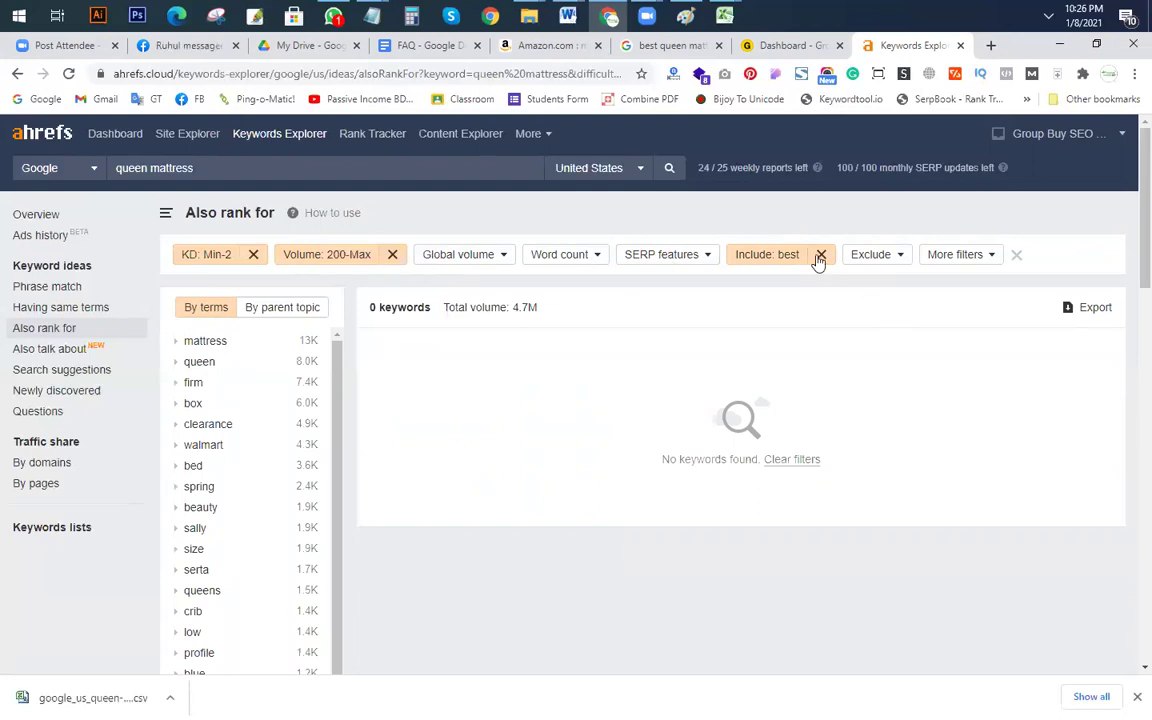
# Step: Raise the keyword difficulty maximum from 2 to 10
pyautogui.click(213, 254)
pyautogui.write('10')
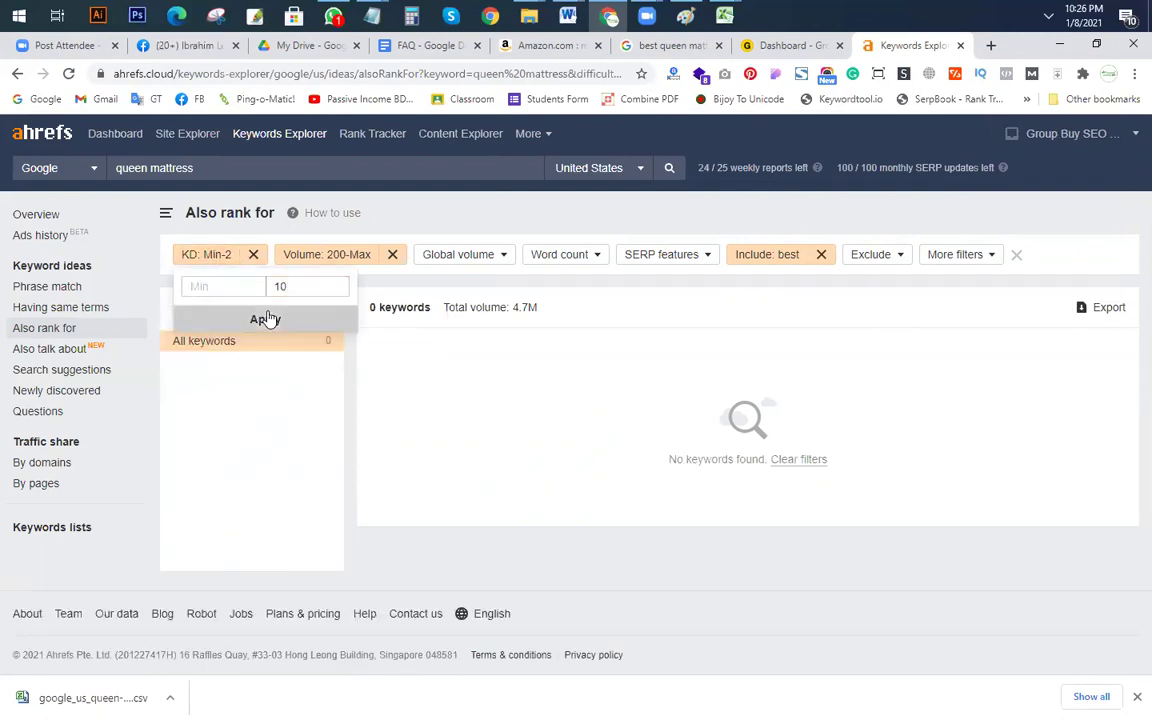
pyautogui.click(265, 318)
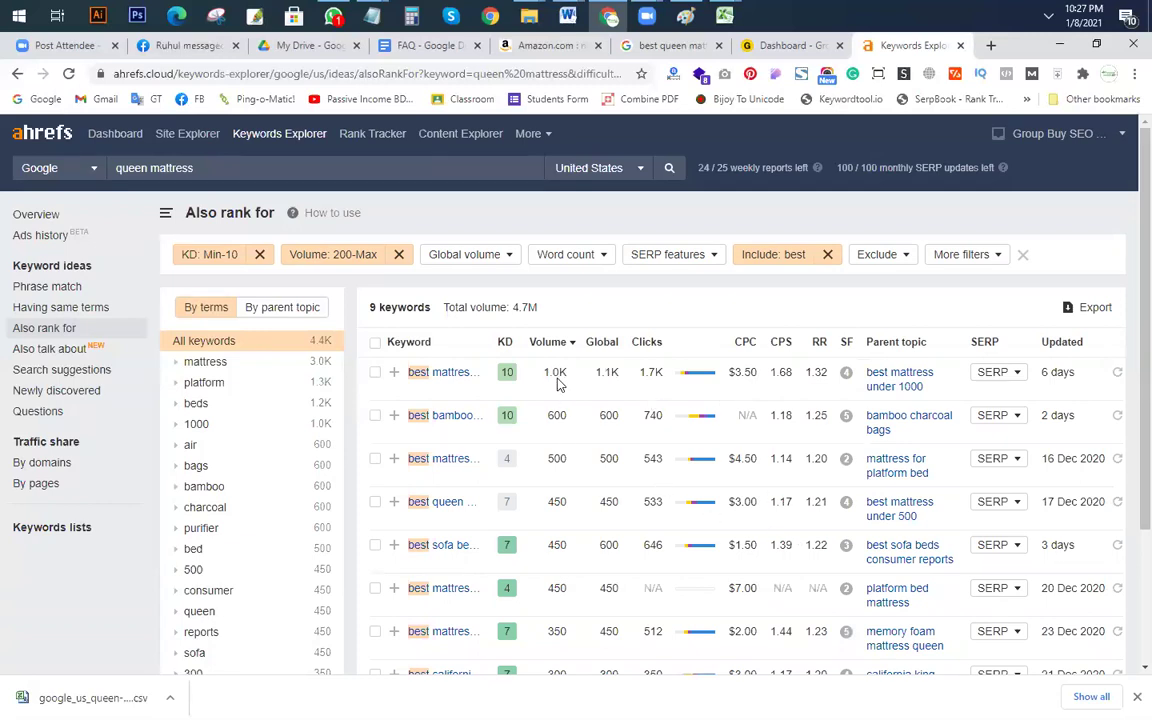
# Step: Select all nine remaining keyword rows
pyautogui.scroll(-1, 566, 430)
pyautogui.scroll(-1, 566, 460)
pyautogui.click(375, 342)
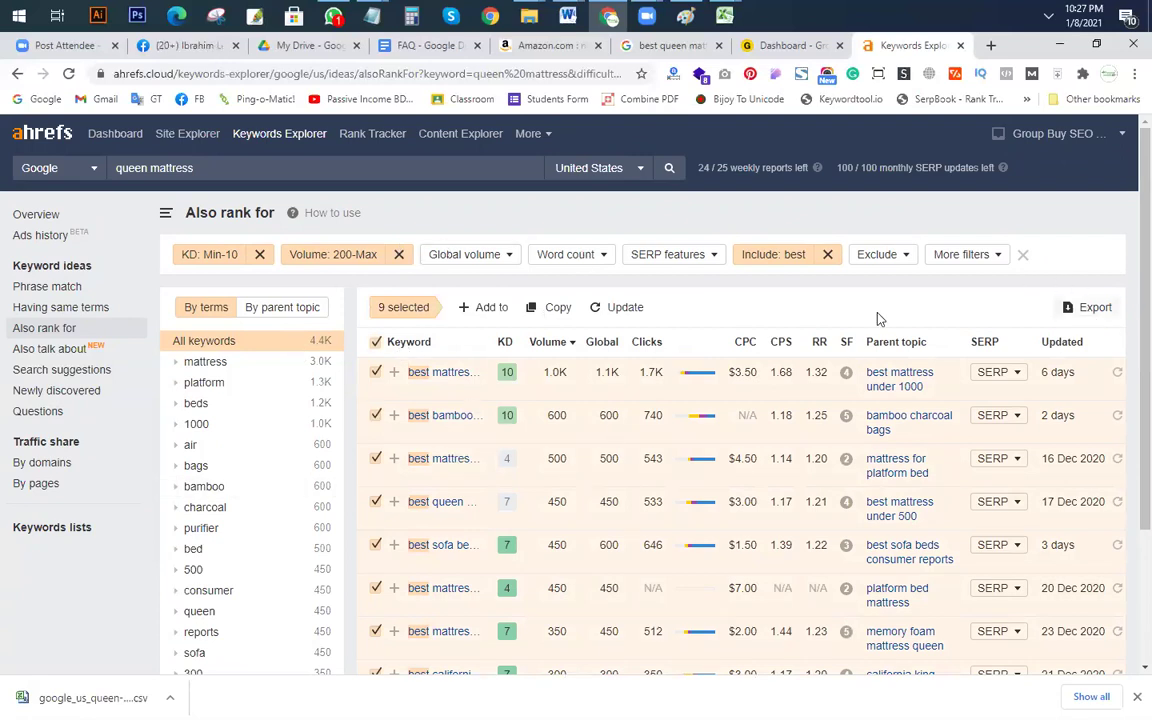
# Step: Export all 9 keywords as CSV to Class 06, appending '-also rank for' to the file name
pyautogui.click(1091, 310)
pyautogui.click(402, 387)
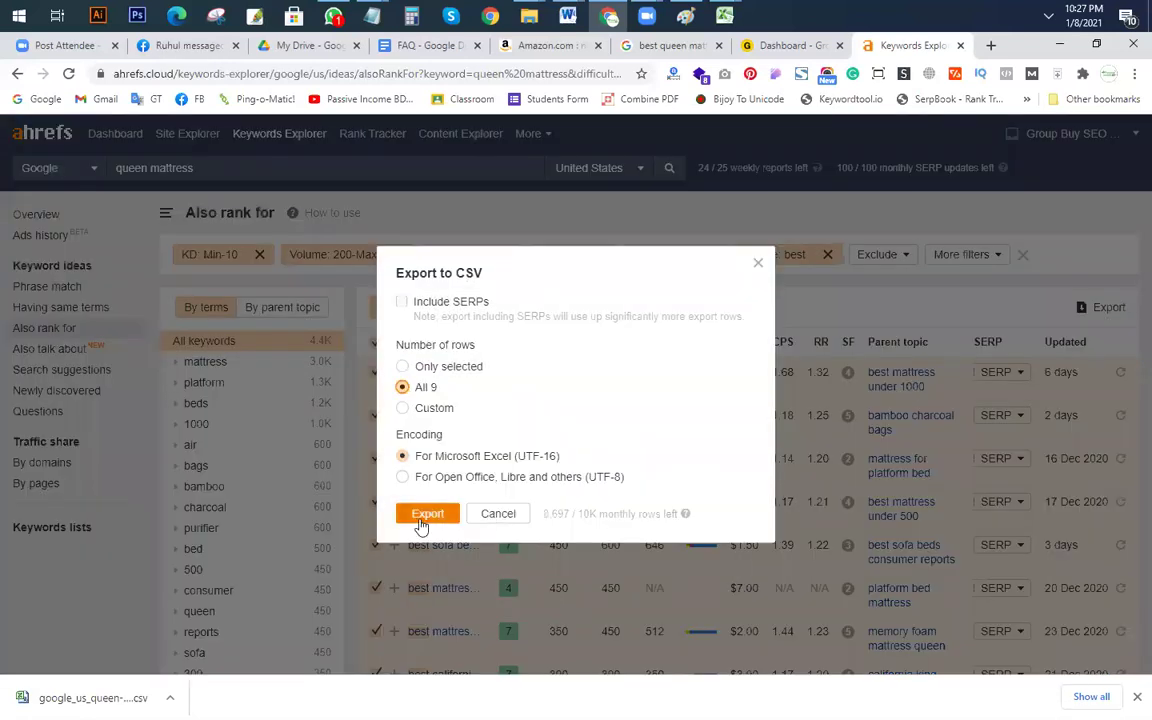
pyautogui.click(425, 513)
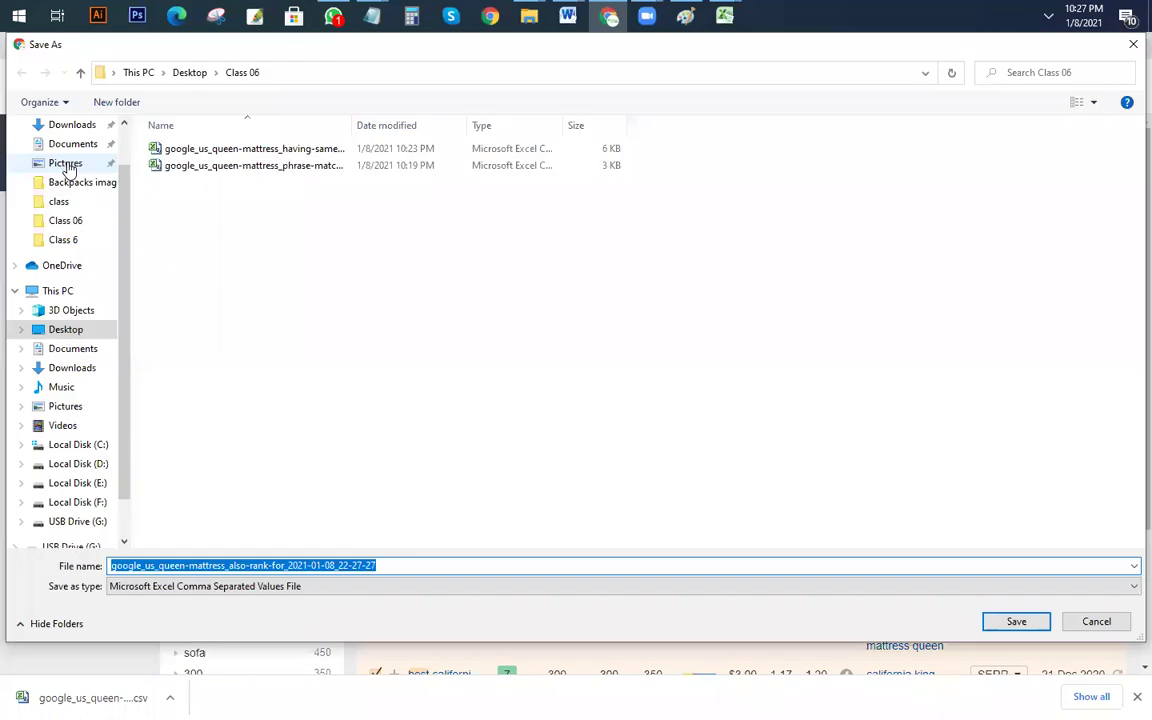
pyautogui.click(521, 568)
pyautogui.write('-also rank for')
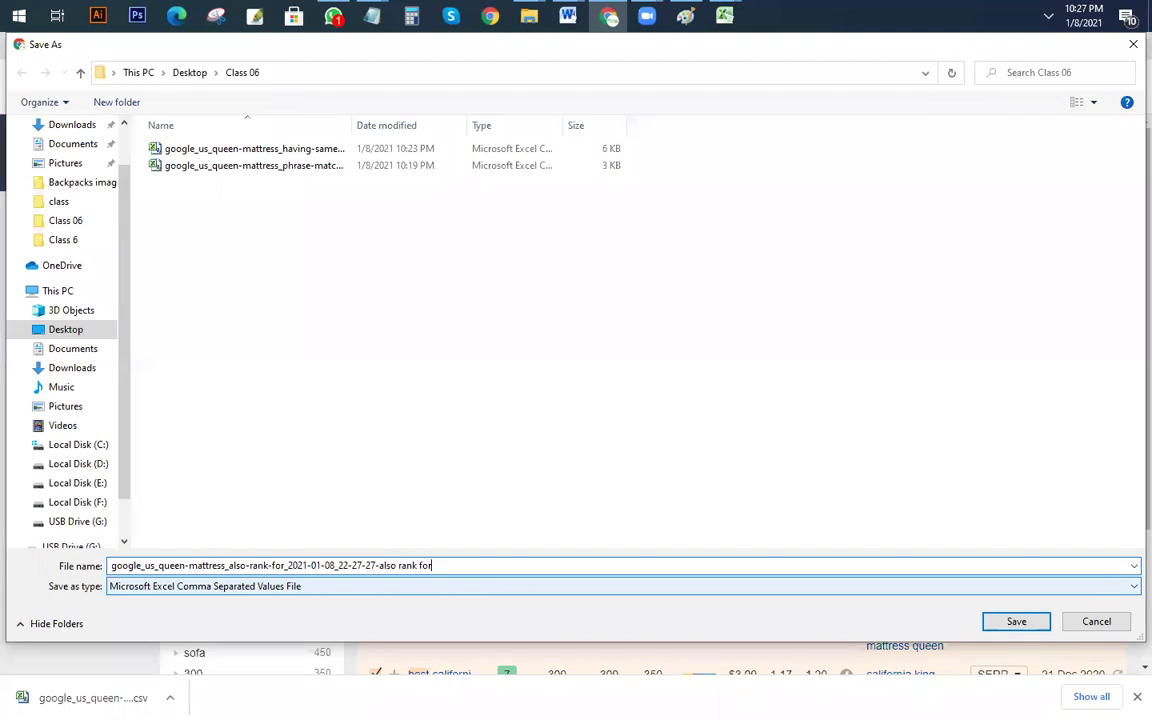
pyautogui.click(1019, 622)
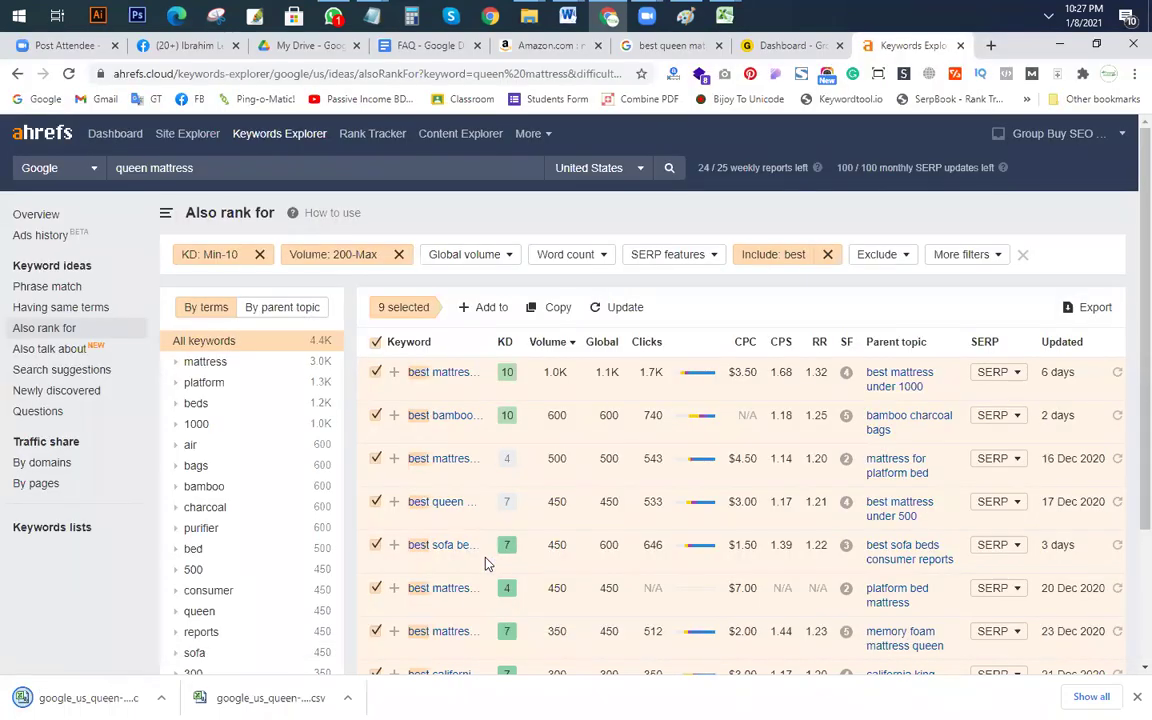
# Step: Open the exported CSV in Excel and autofit column B to the keywords
pyautogui.click(90, 697)
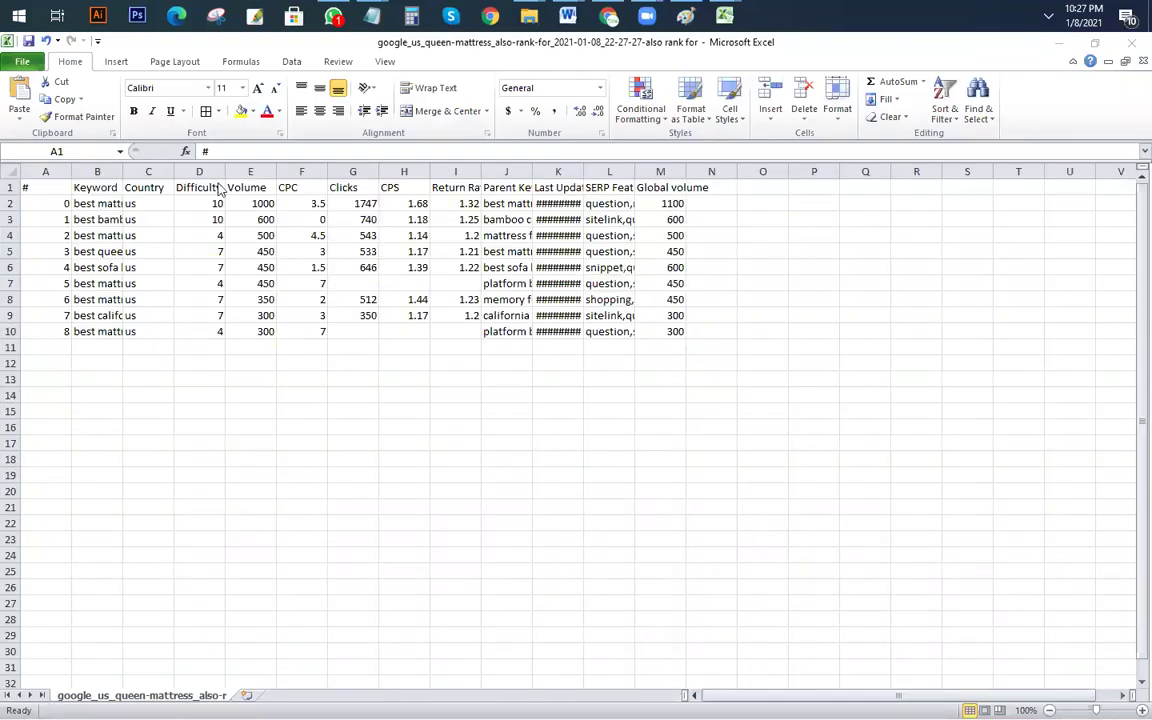
pyautogui.doubleClick(122, 171)
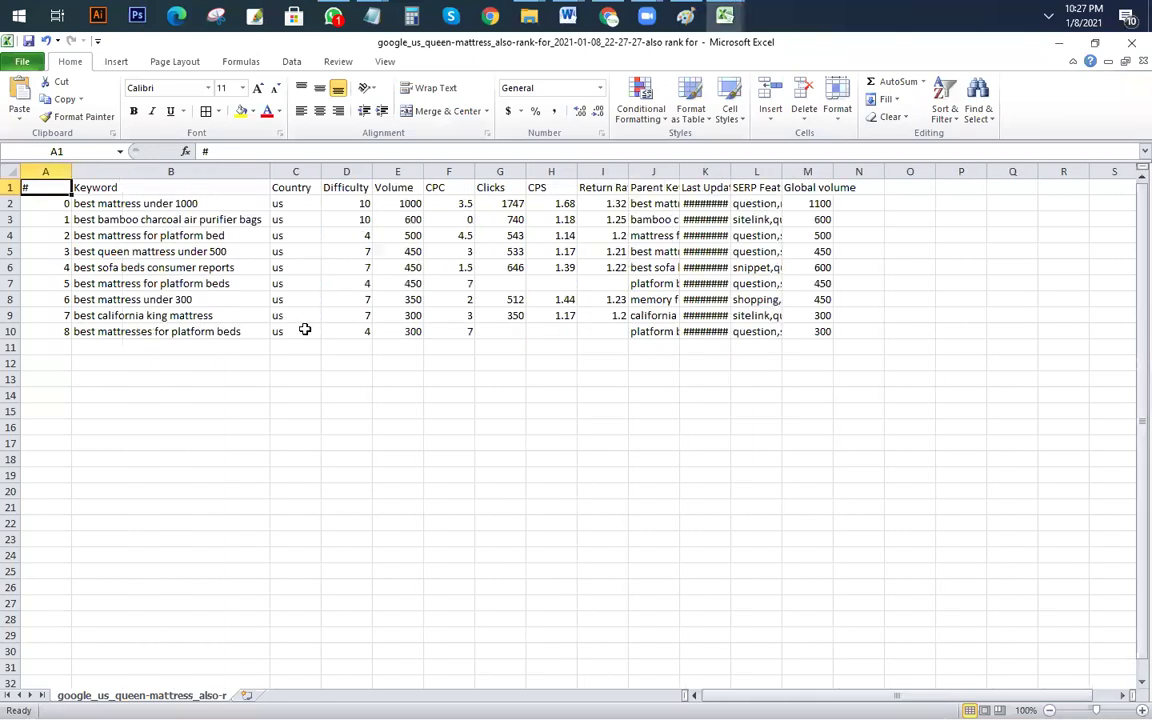
pyautogui.scroll(3, 303, 329)
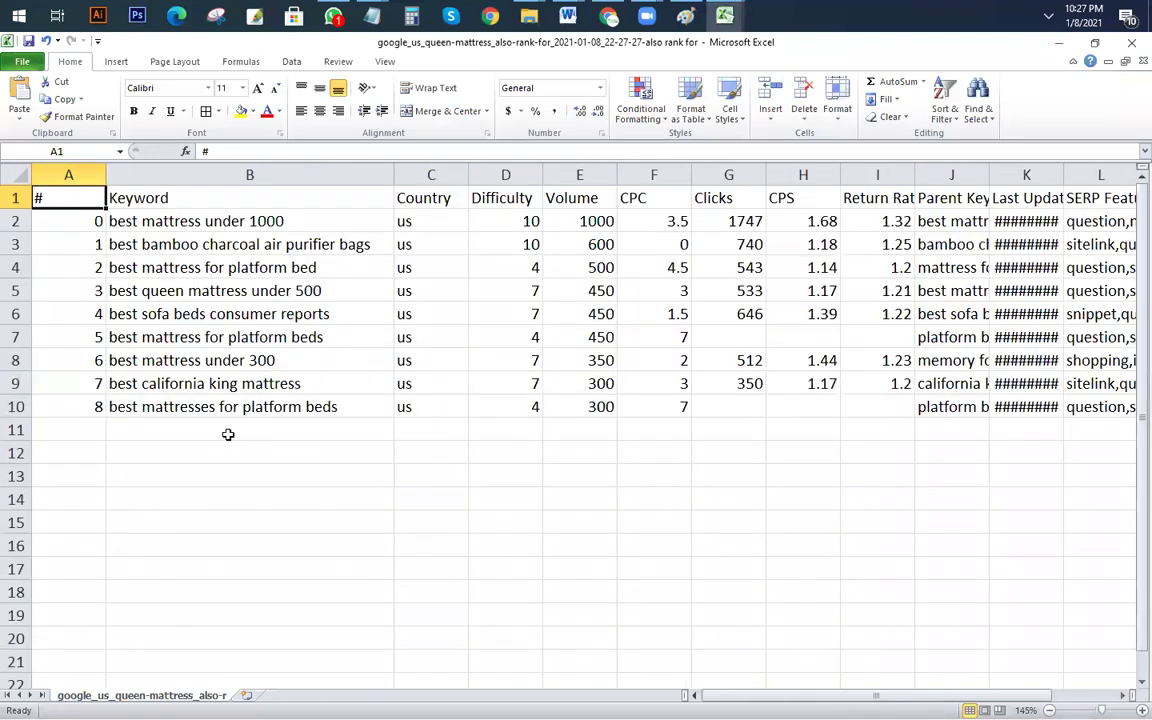
# Step: Review the keywords and fill 'best queen mattress under 500' in B5 yellow
pyautogui.click(305, 224)
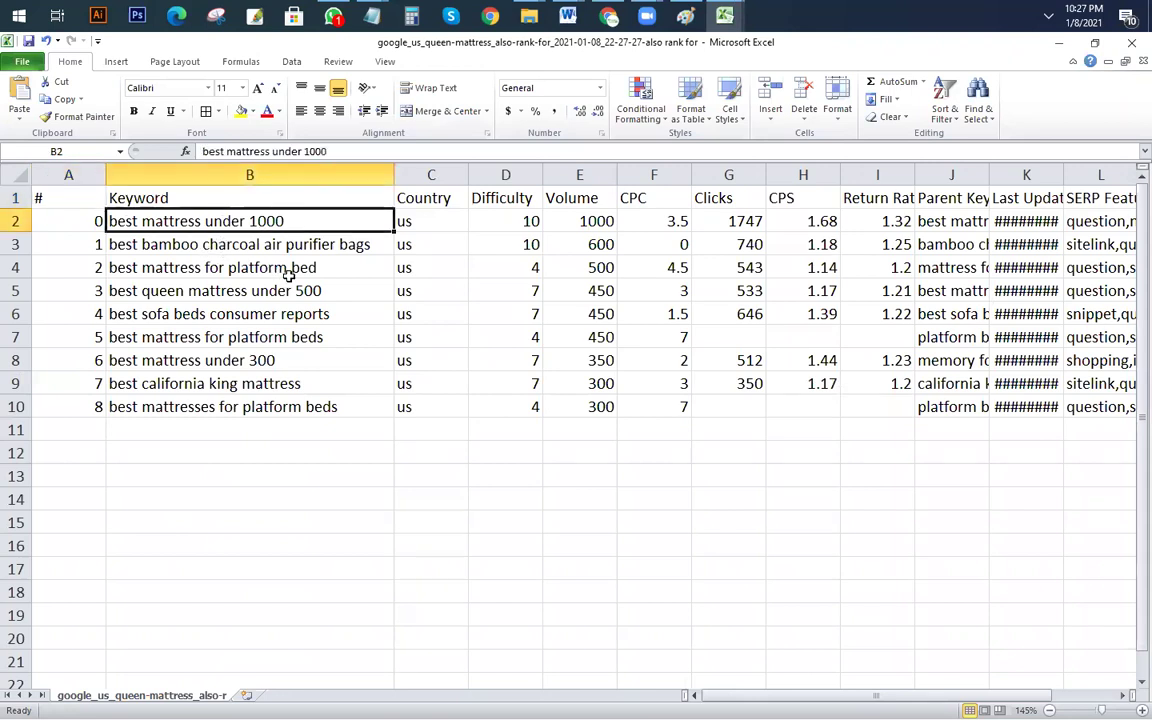
pyautogui.click(362, 248)
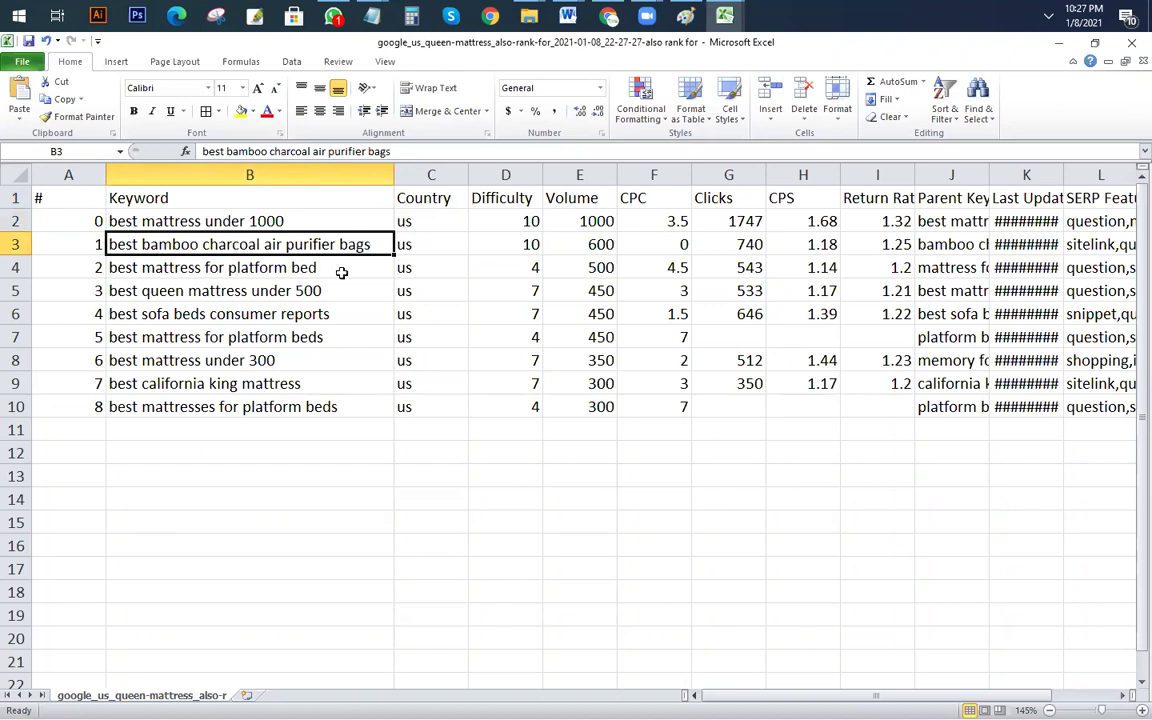
pyautogui.click(172, 289)
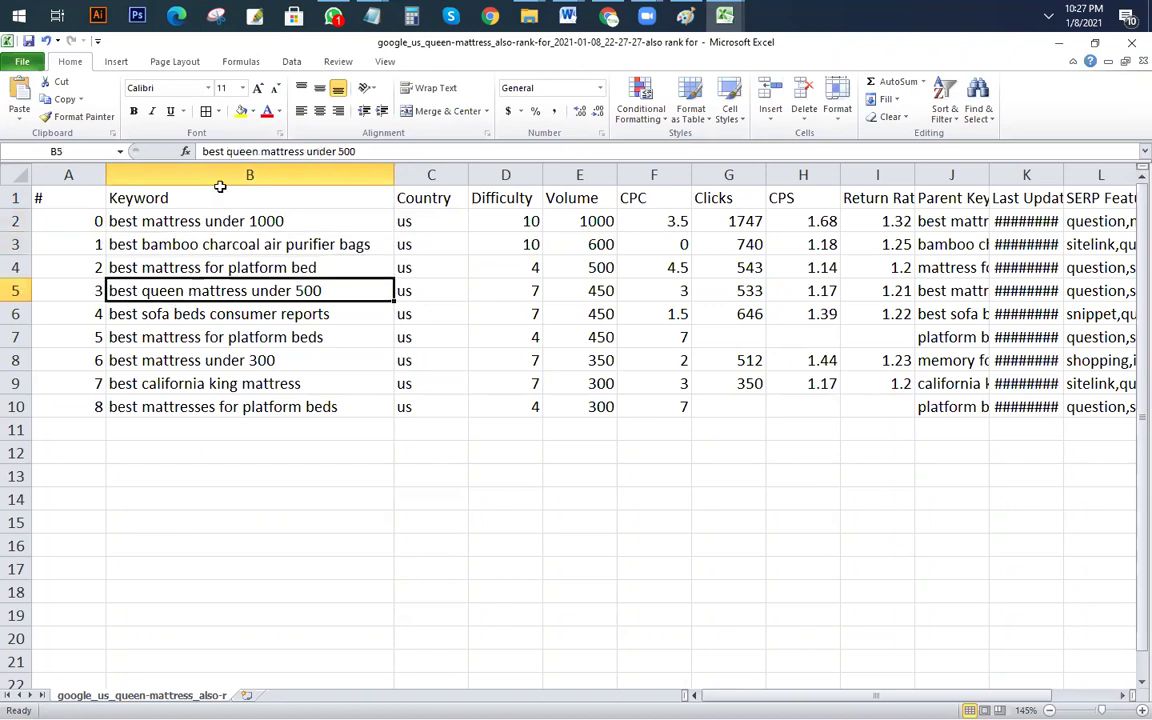
pyautogui.click(241, 112)
pyautogui.click(236, 572)
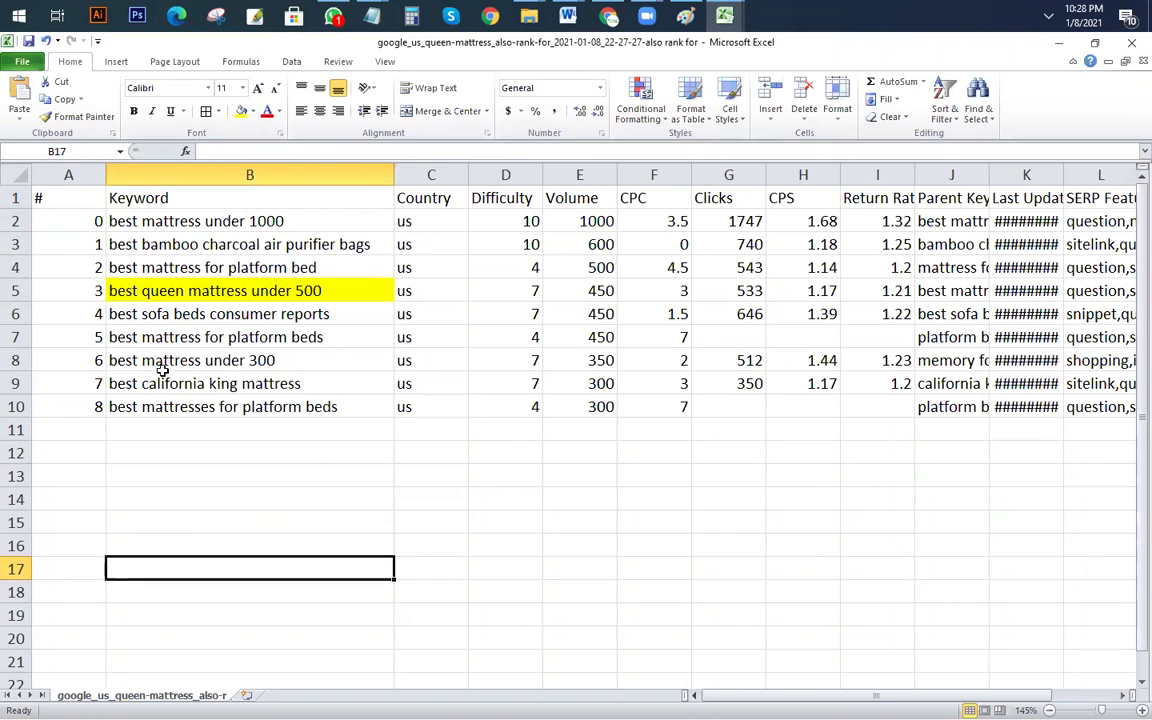
pyautogui.click(283, 386)
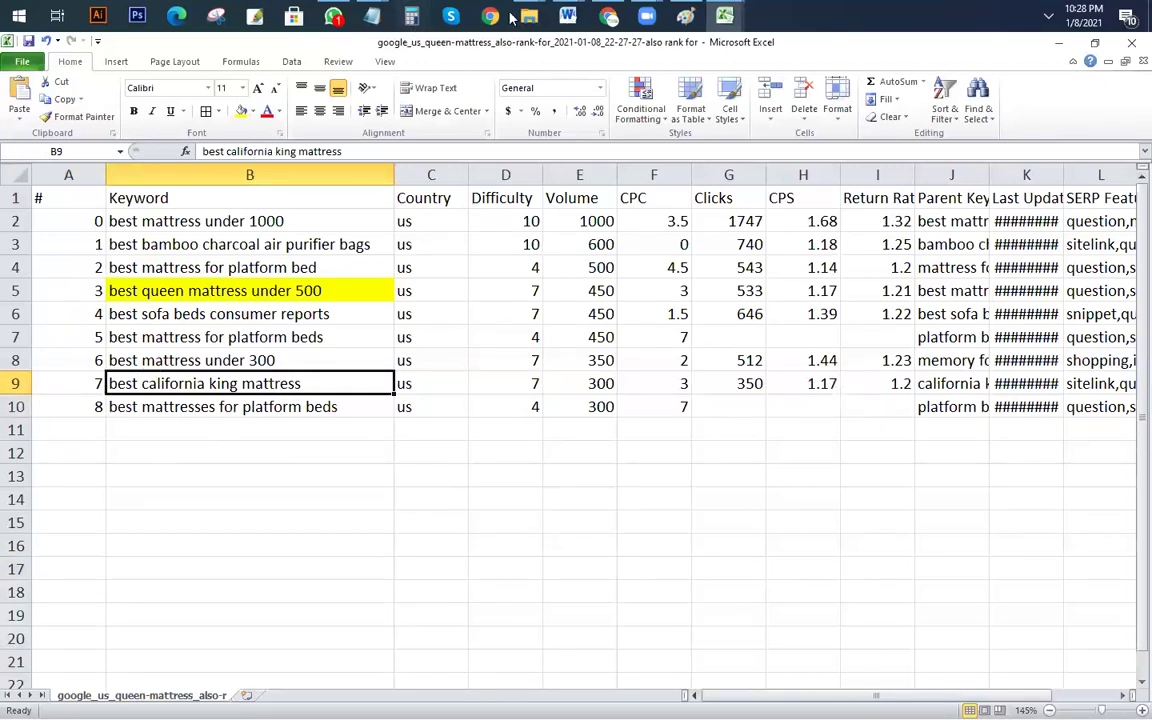
# Step: Bring up the Notepad niche notes and clear the queen mattress selection
pyautogui.moveTo(372, 16)
pyautogui.click(345, 100)
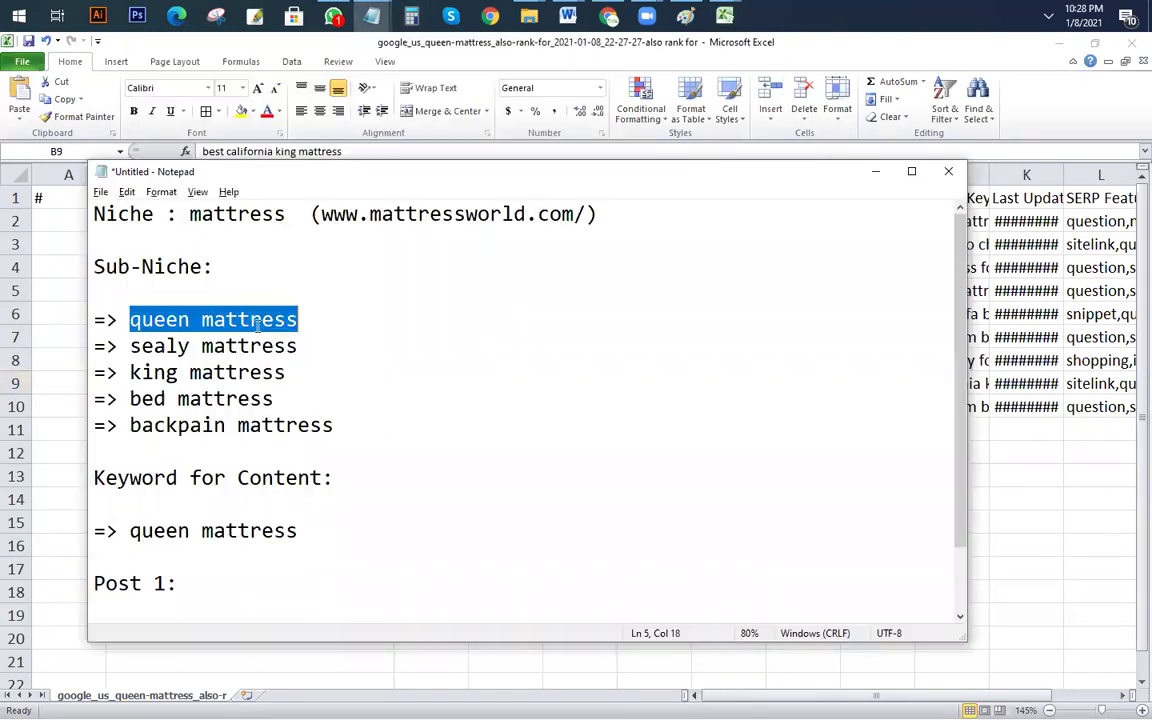
pyautogui.click(128, 398)
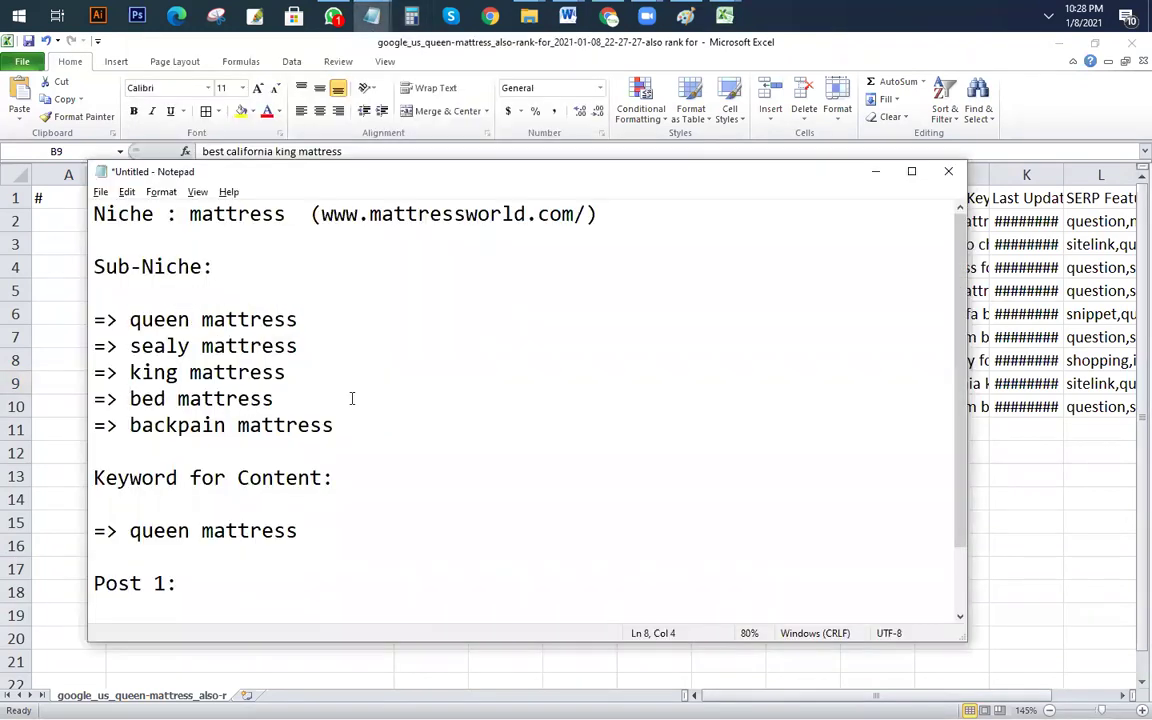
# Step: Back in Excel, review 'best queen mattress under 500' and its search volume, selecting its text
pyautogui.hotkey('alt', 'Tab')
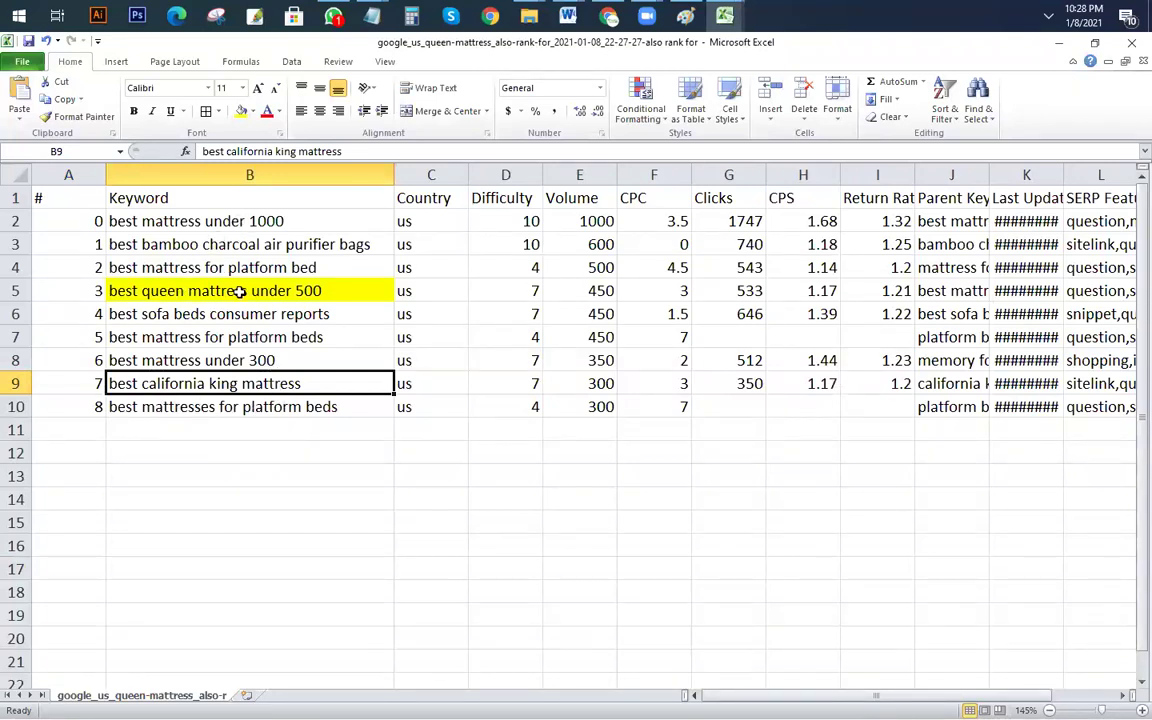
pyautogui.click(240, 314)
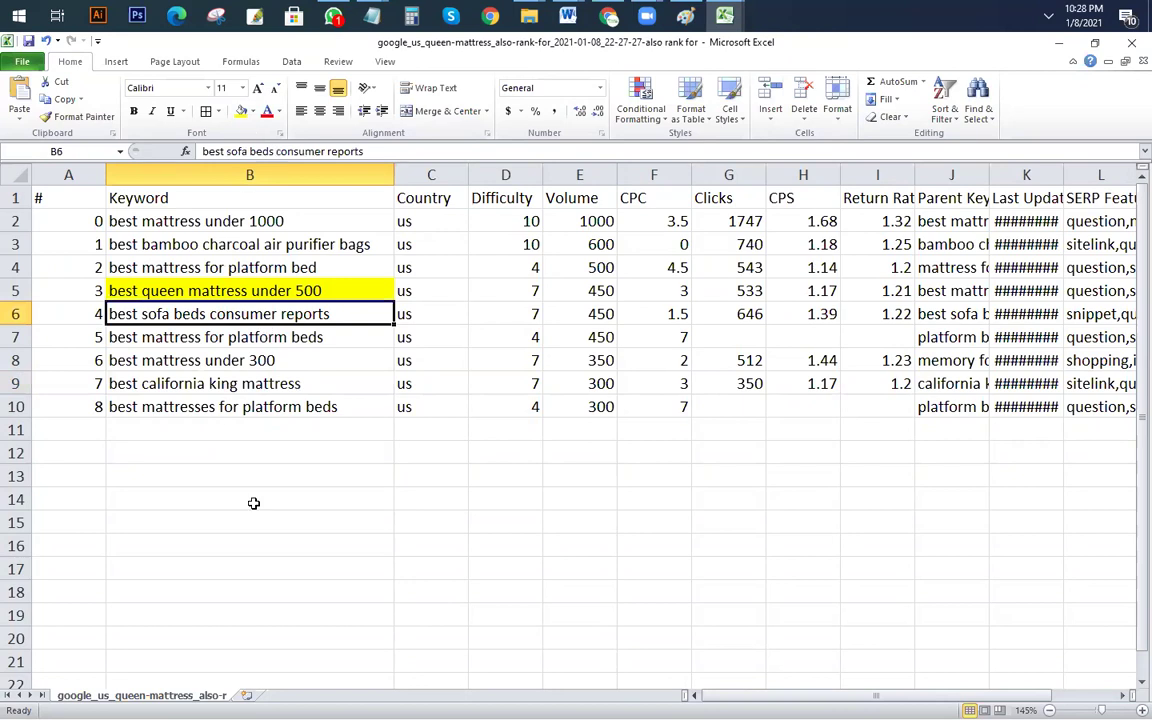
pyautogui.click(300, 288)
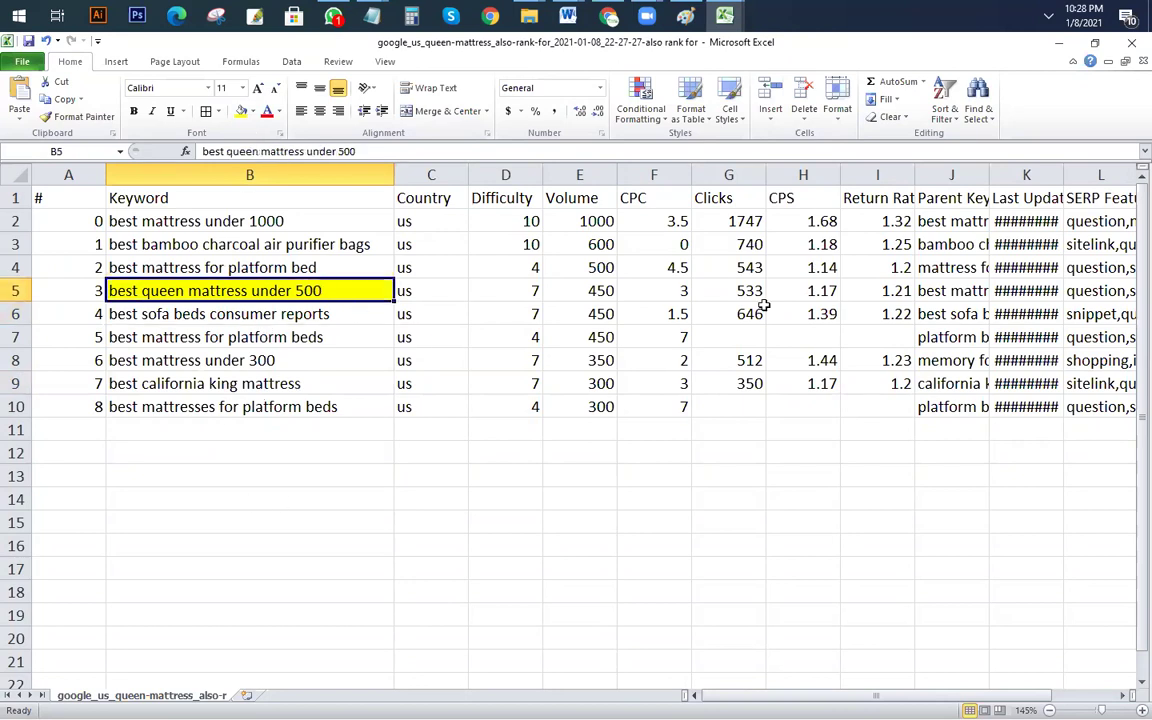
pyautogui.click(600, 293)
pyautogui.click(396, 500)
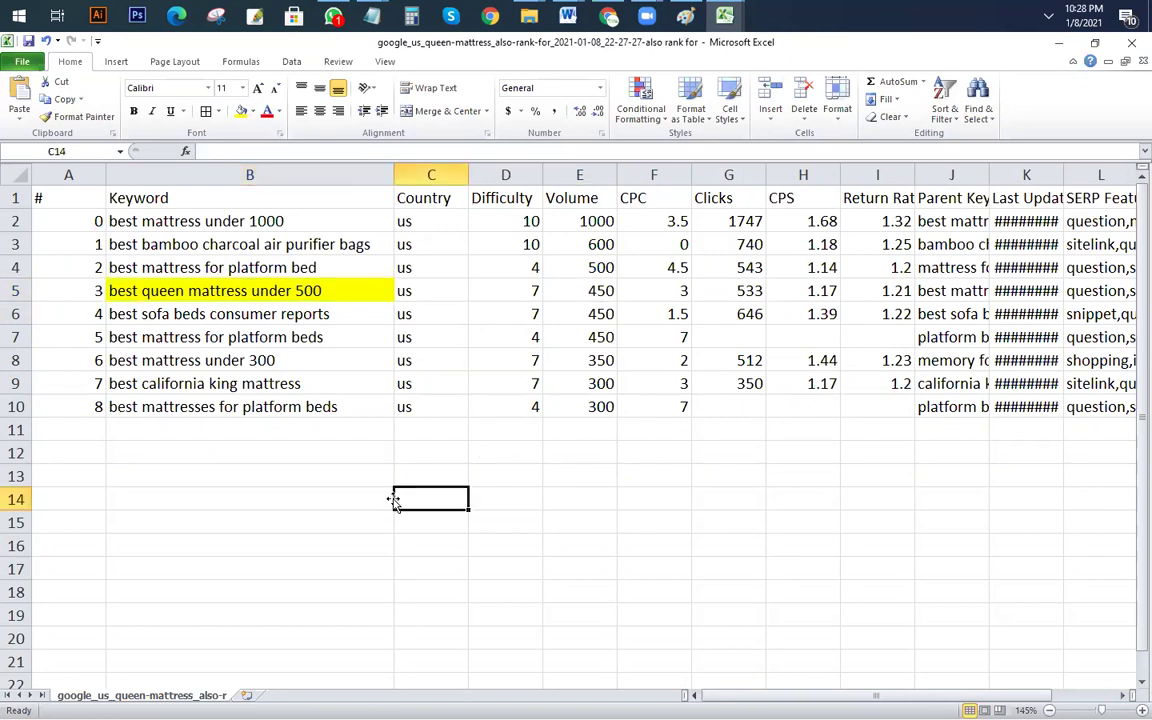
pyautogui.click(262, 288)
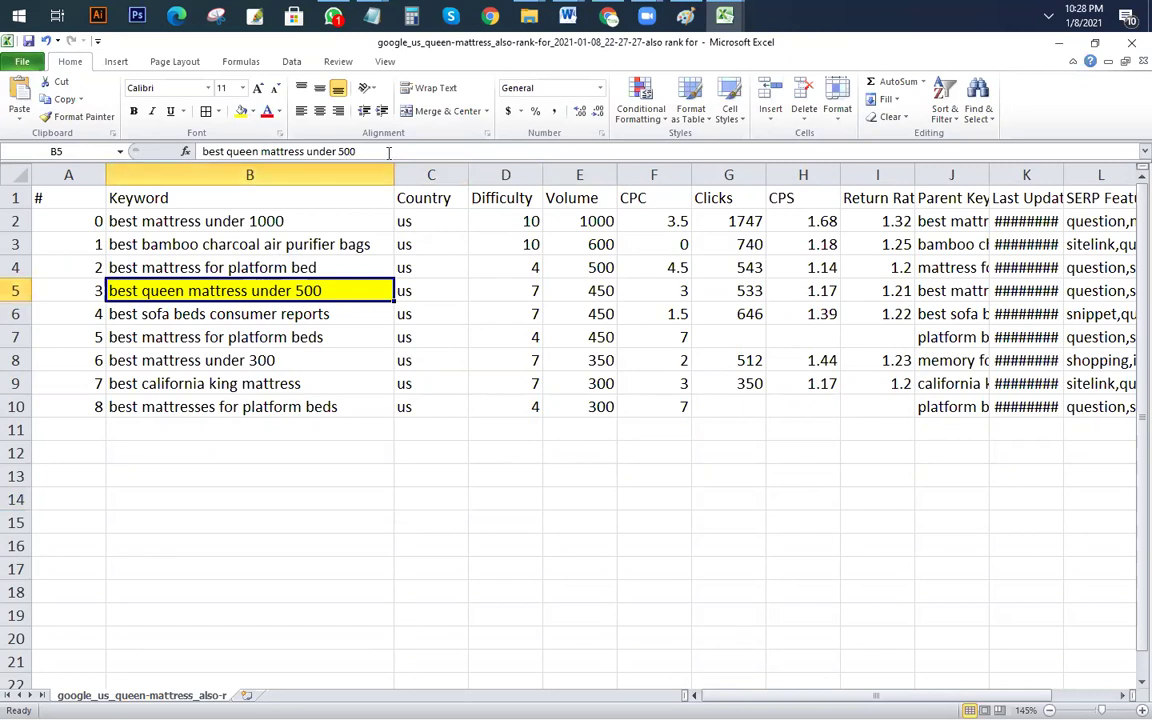
pyautogui.moveTo(389, 152); pyautogui.dragTo(200, 151)
# Step: Switch back to the Ahrefs Also rank for report in Chrome
pyautogui.hotkey('alt', 'Tab')
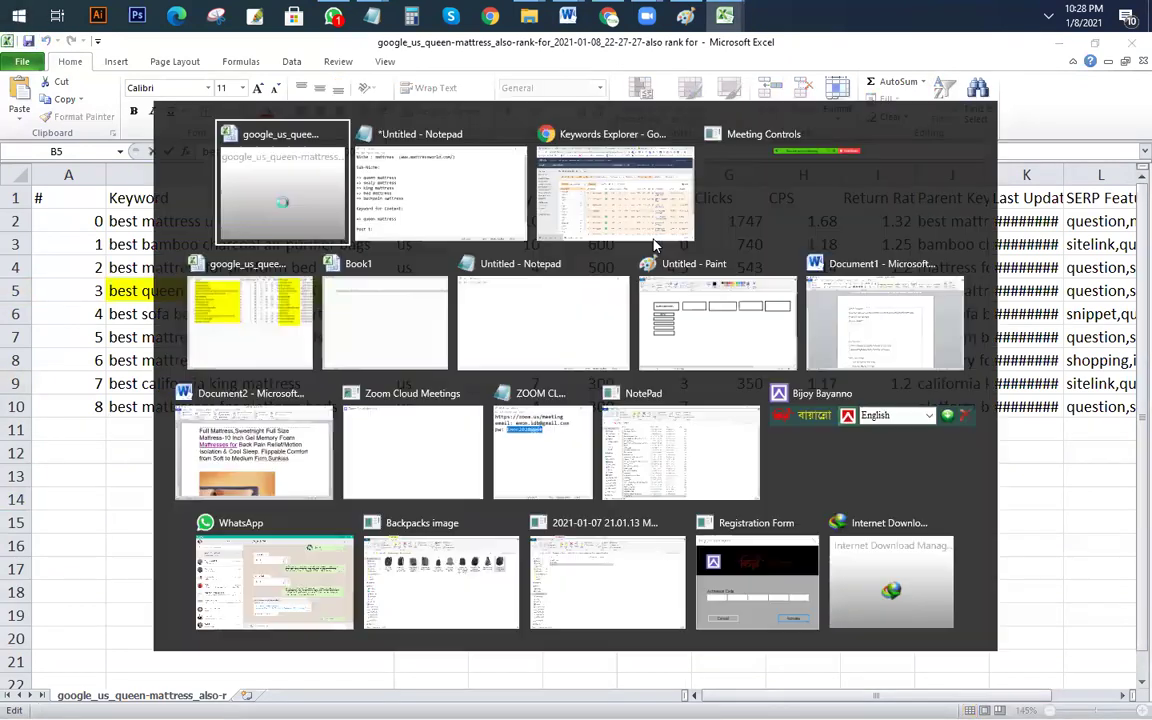
pyautogui.press('Escape')
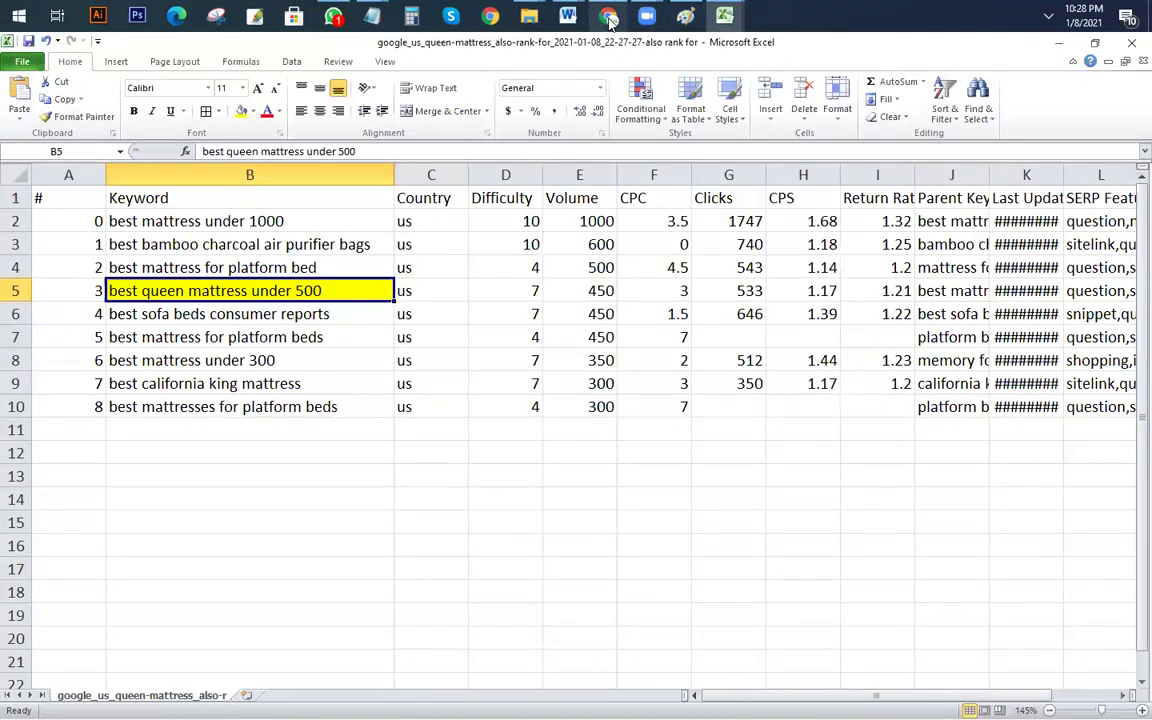
pyautogui.click(608, 16)
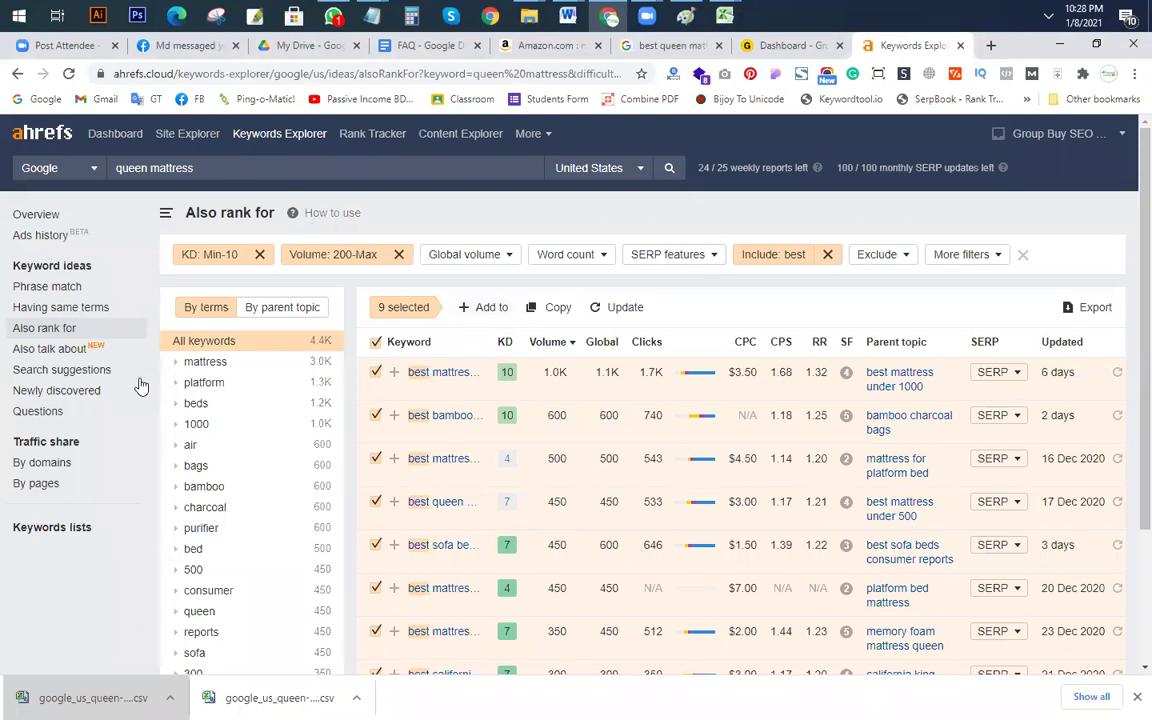
# Step: Show the 3,373 question keywords for 'queen mattress' in the Questions report
pyautogui.click(44, 411)
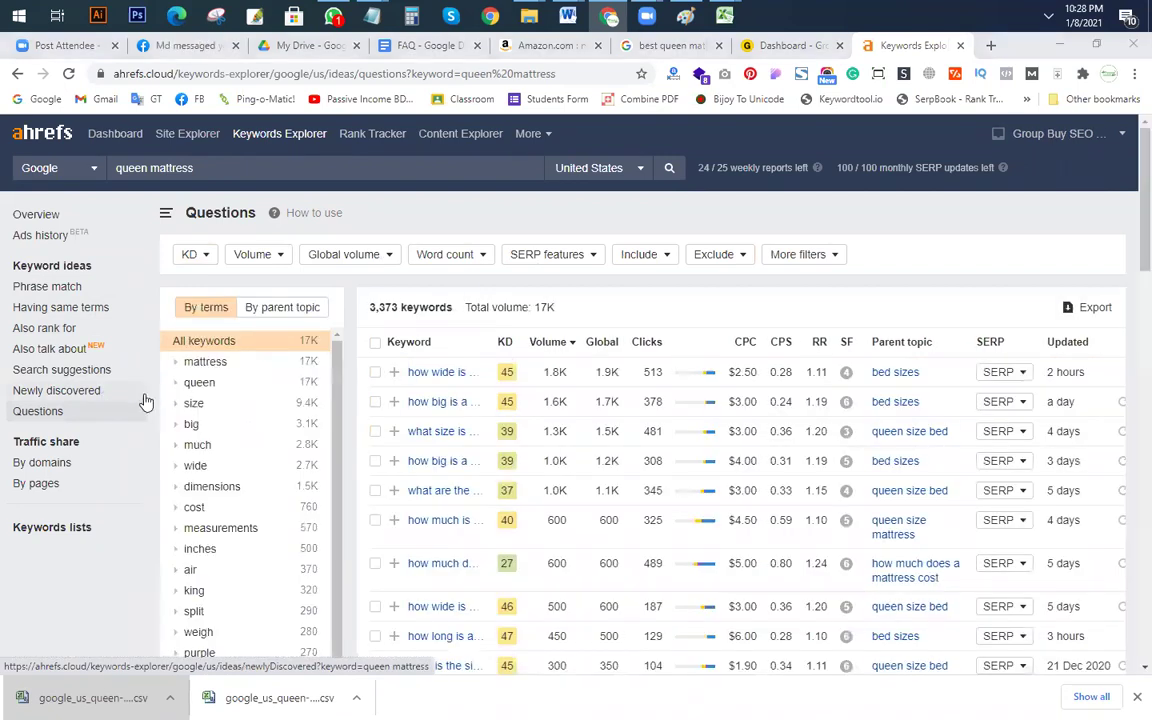
pyautogui.hotkey('alt', 'Tab')
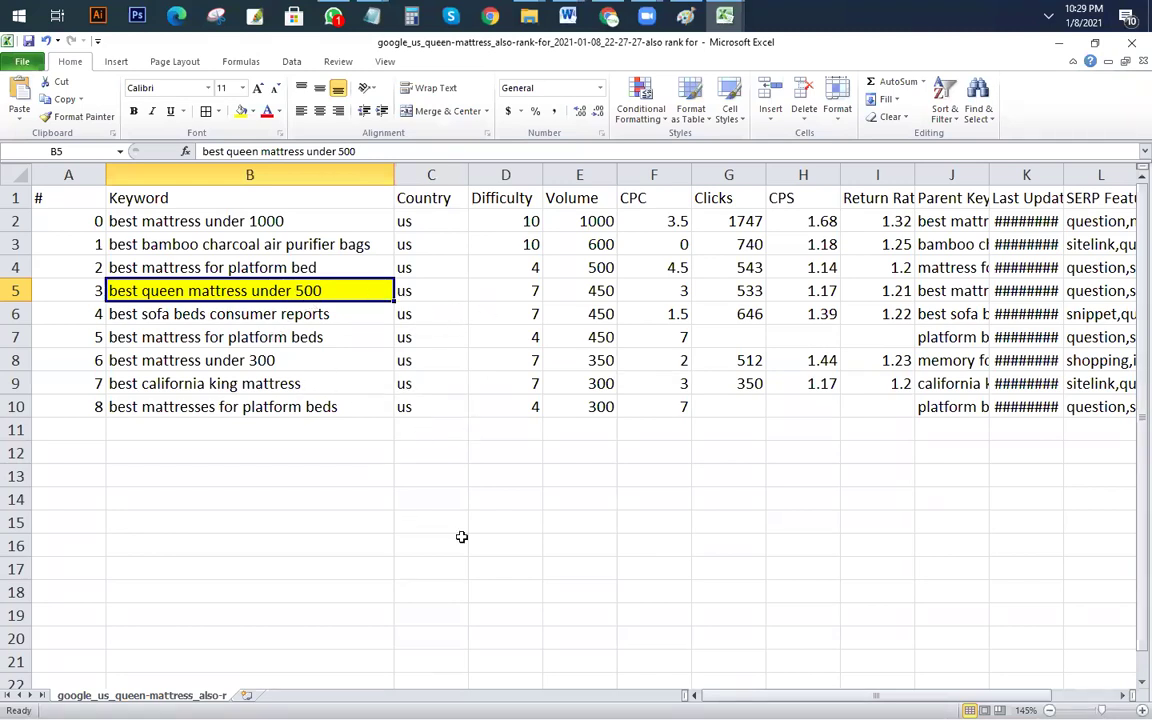
pyautogui.hotkey('alt', 'Tab')
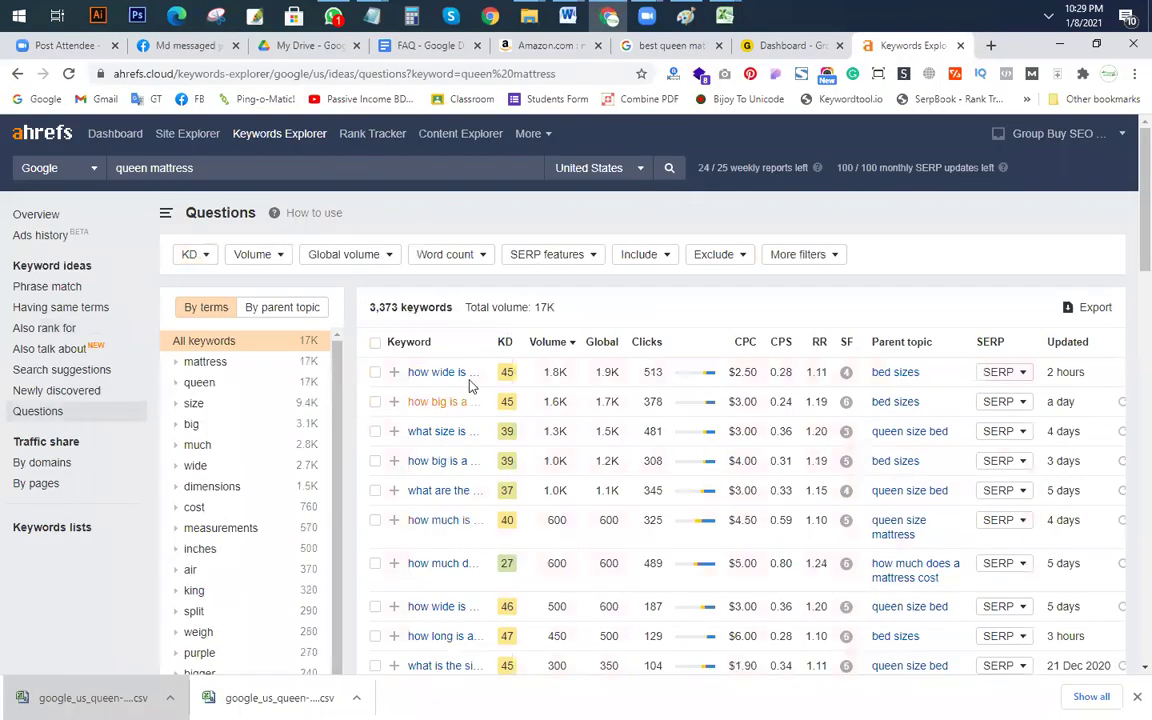
# Step: Limit the question keywords to a maximum keyword difficulty of 5
pyautogui.click(200, 256)
pyautogui.click(300, 288)
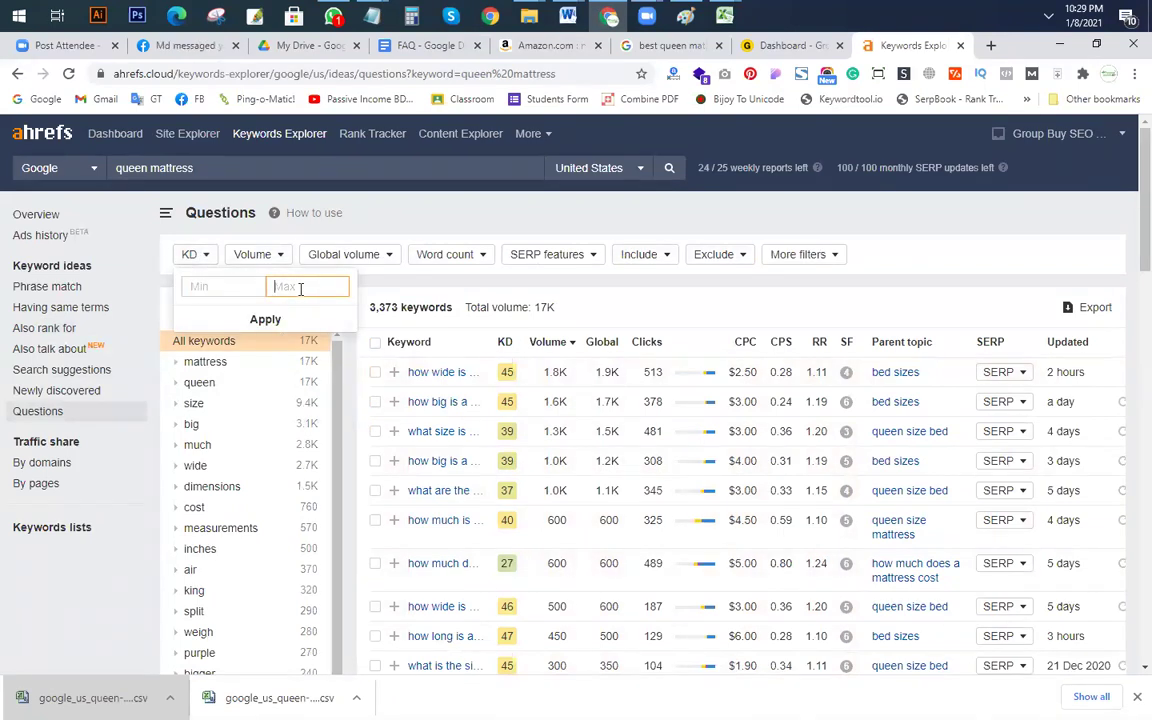
pyautogui.click(300, 319)
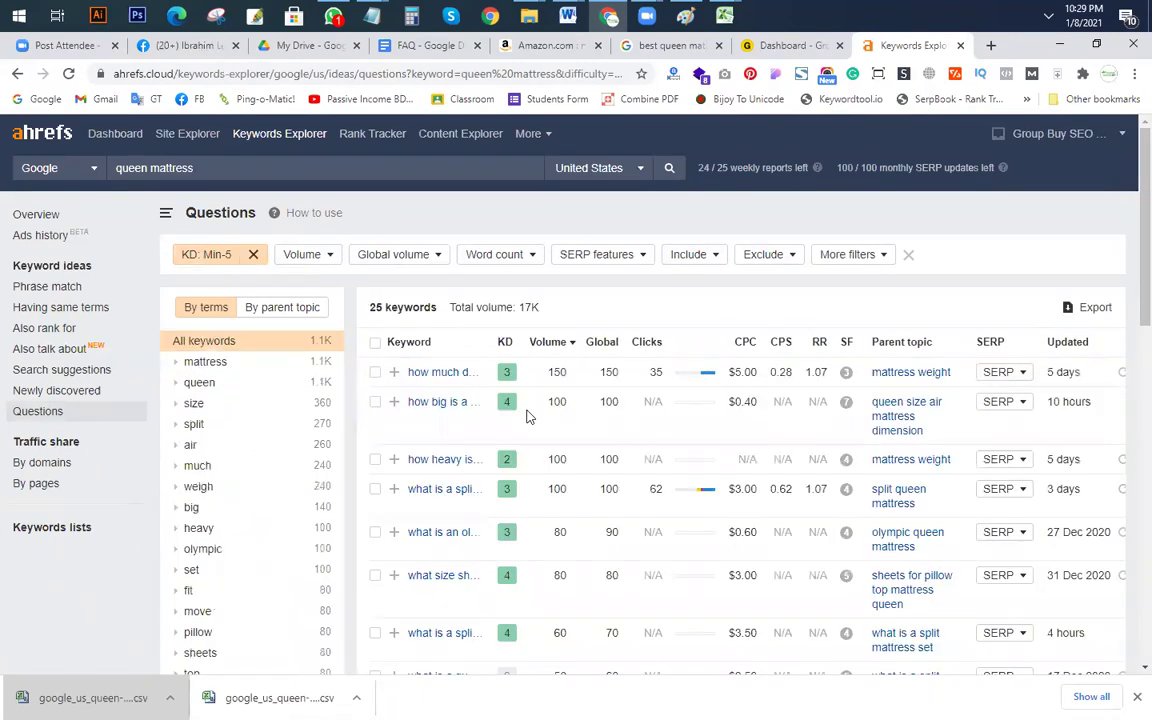
pyautogui.scroll(-5, 490, 380)
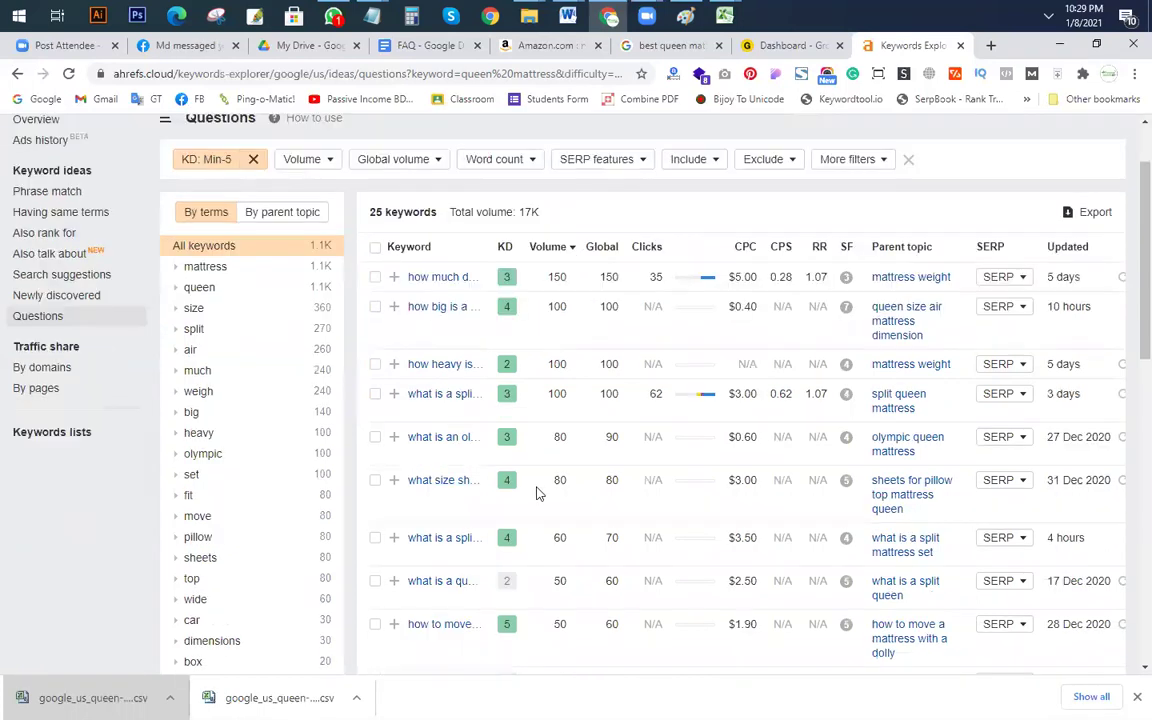
pyautogui.scroll(1, 594, 558)
pyautogui.scroll(-3, 594, 558)
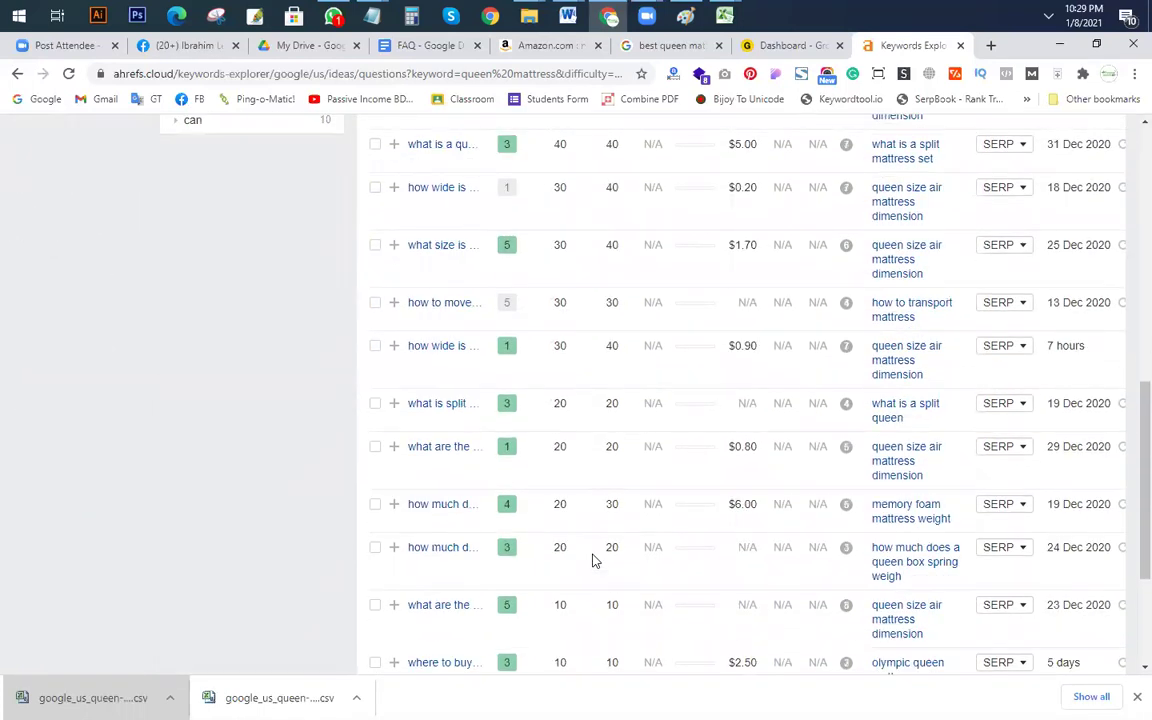
pyautogui.scroll(7, 594, 558)
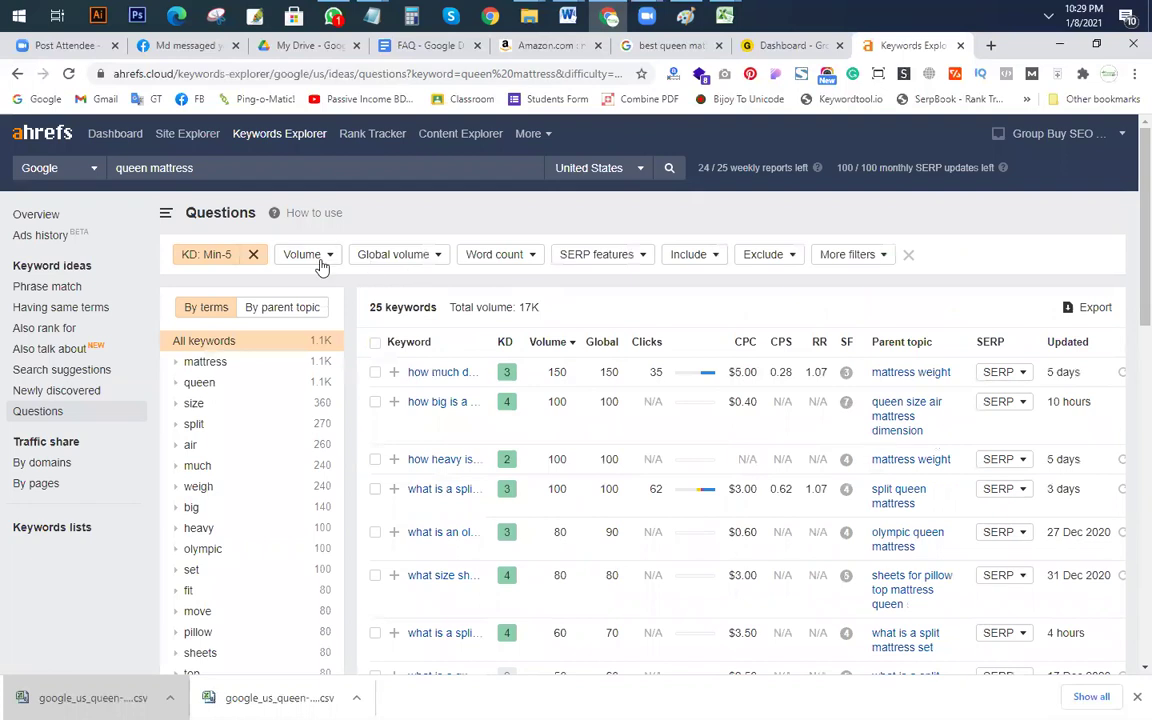
# Step: Require a search volume of at least 100, leaving four questions
pyautogui.click(310, 254)
pyautogui.write('100')
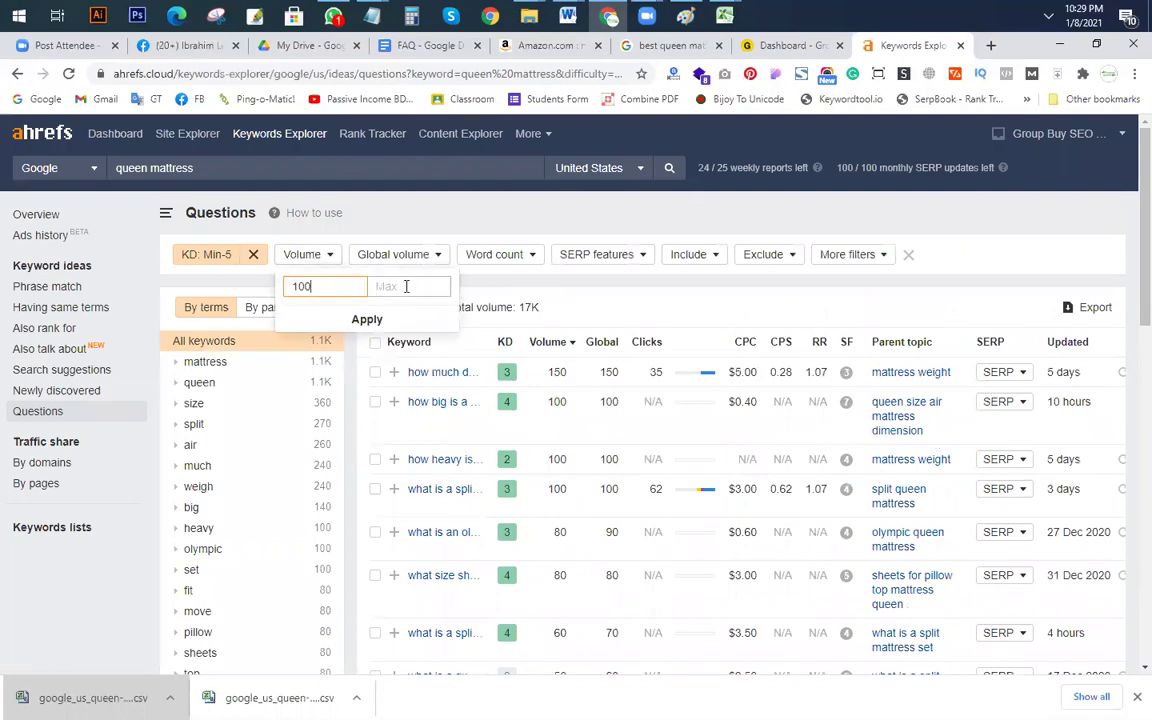
pyautogui.click(398, 316)
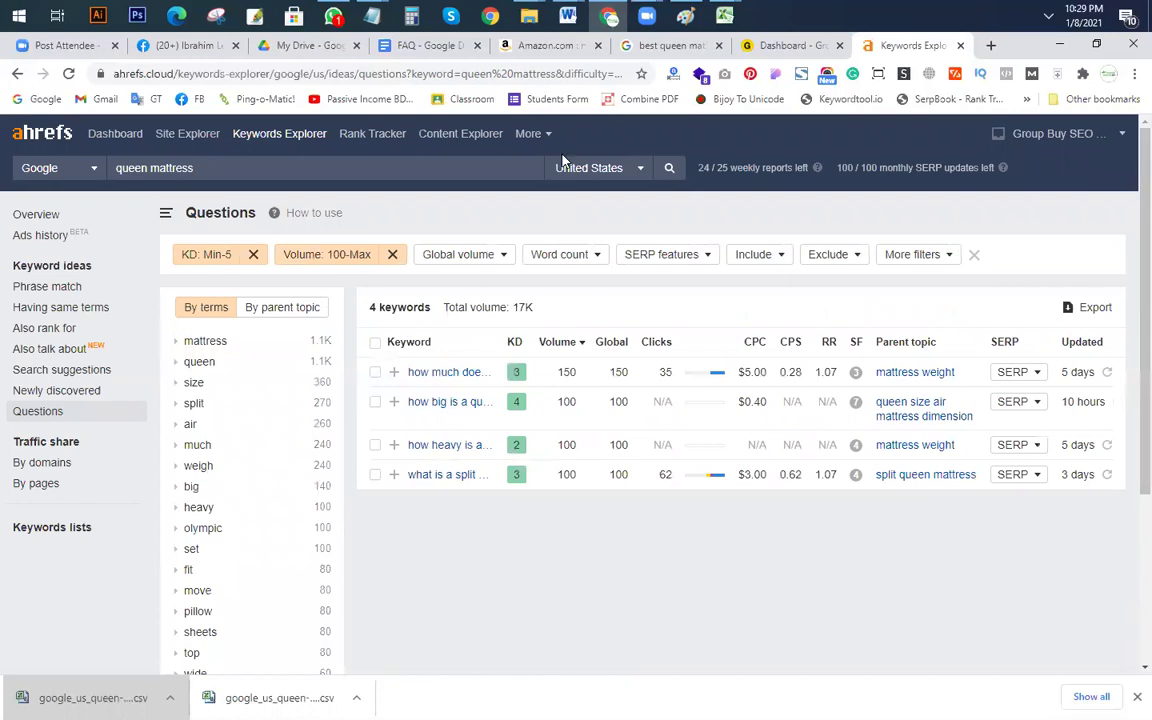
# Step: Select all four remaining question keywords and copy them
pyautogui.click(375, 372)
pyautogui.click(375, 401)
pyautogui.click(375, 444)
pyautogui.click(375, 474)
pyautogui.click(552, 307)
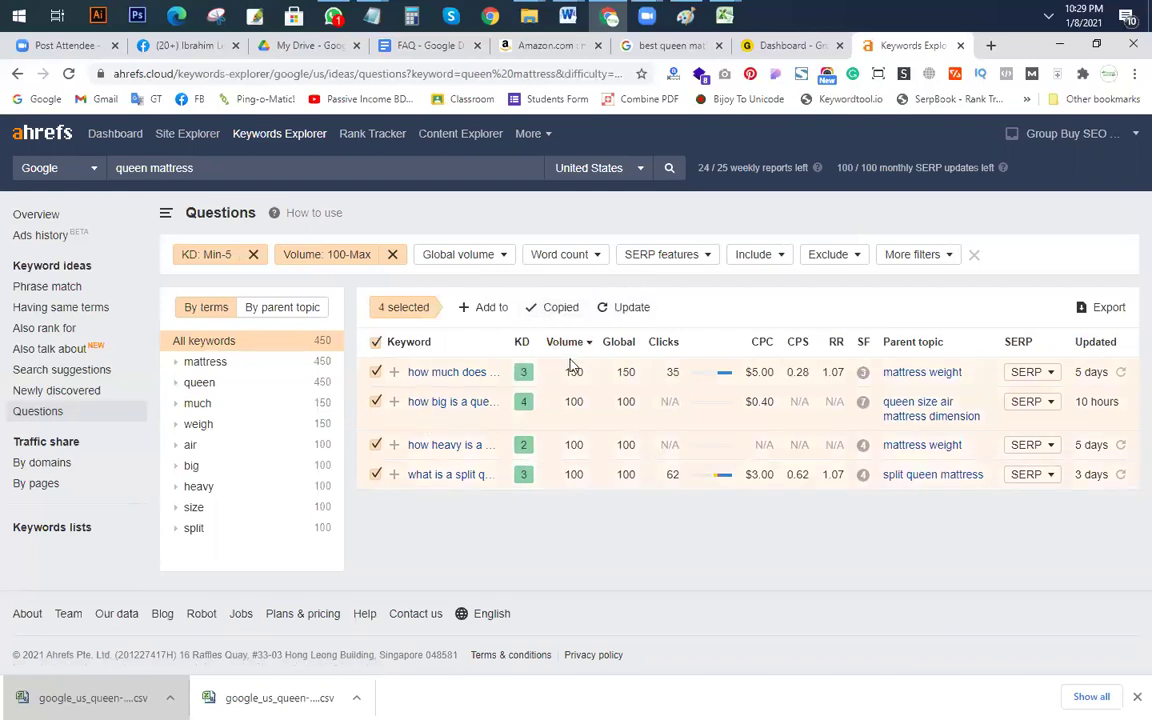
# Step: Launch Notepad and paste the four copied question keywords
pyautogui.press('super+r')
pyautogui.write('notepad')
pyautogui.press('Return')
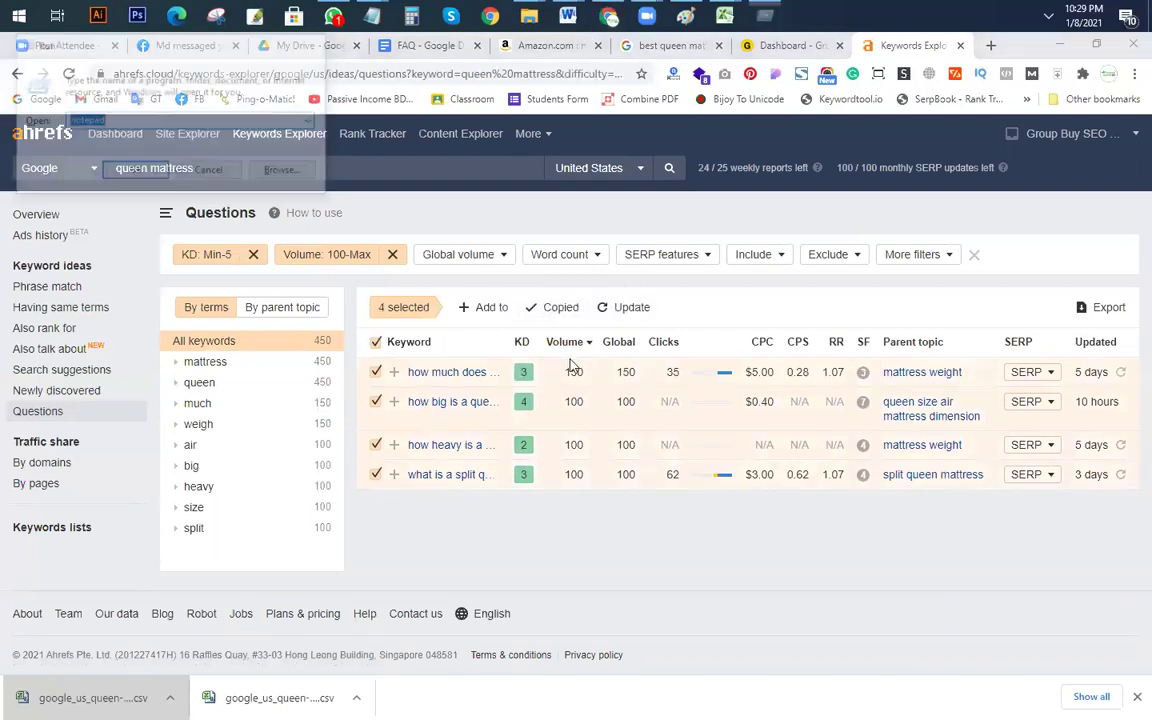
pyautogui.hotkey('ctrl', 'v')
# Step: Put each of the four questions on its own line and remove the trailing commas
pyautogui.click(672, 217)
pyautogui.press('Return')
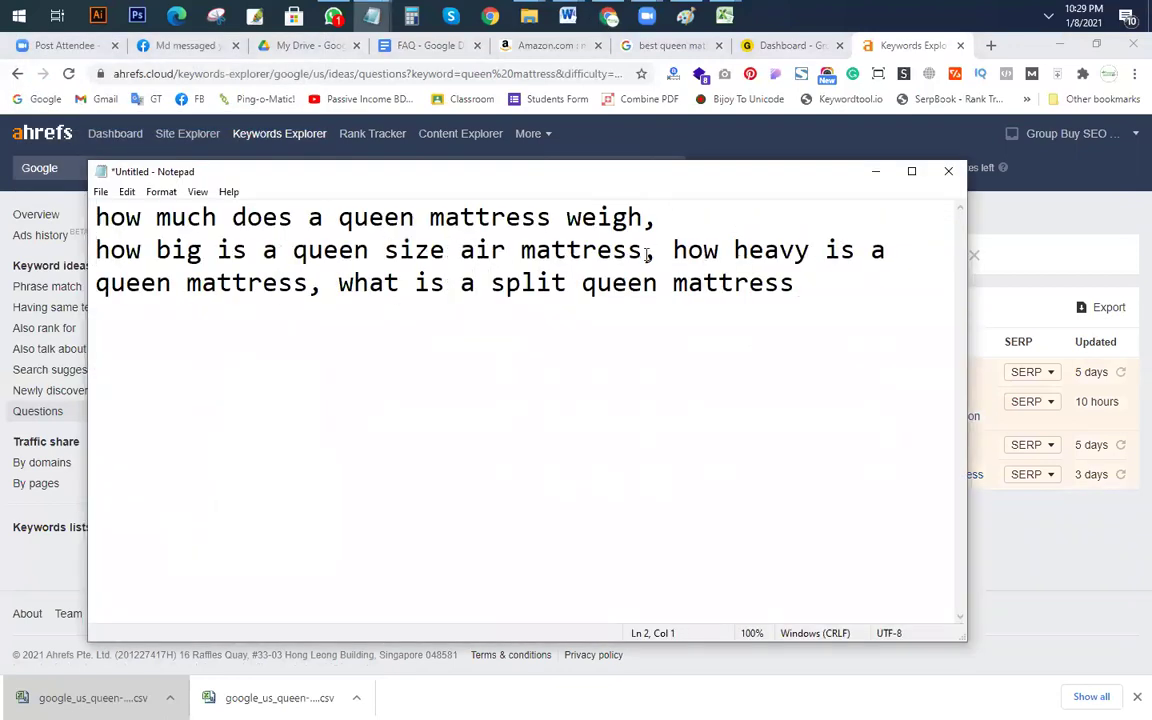
pyautogui.click(671, 250)
pyautogui.press('Return')
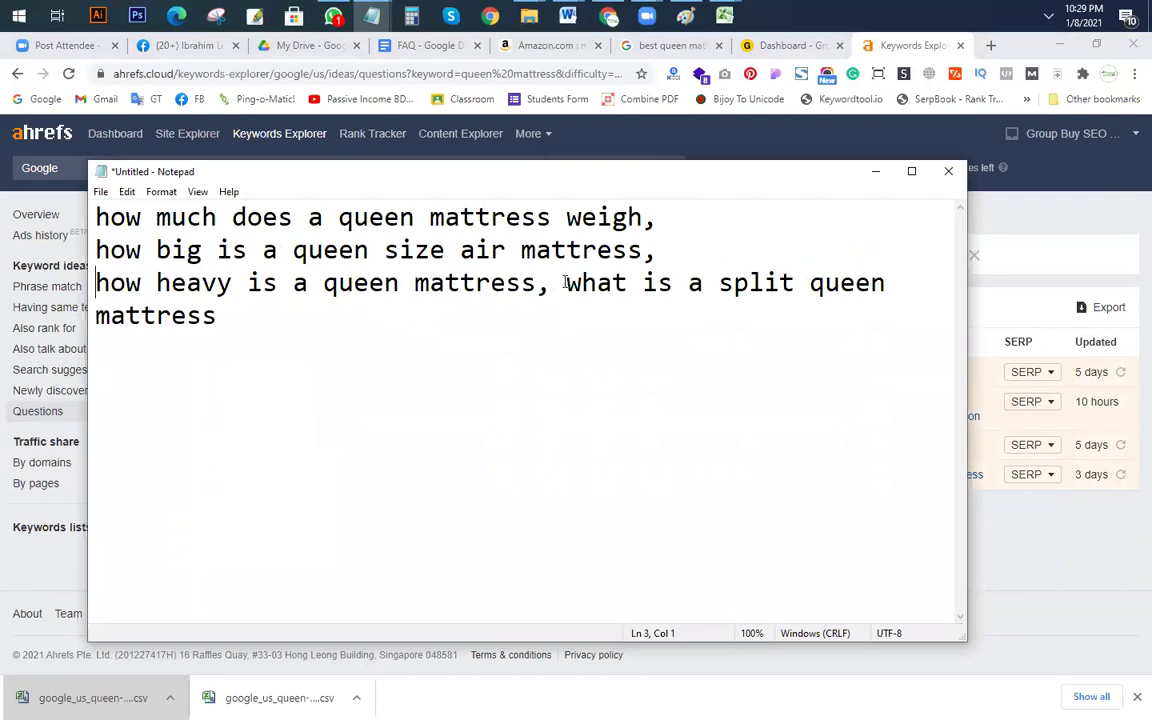
pyautogui.click(565, 283)
pyautogui.press('Return')
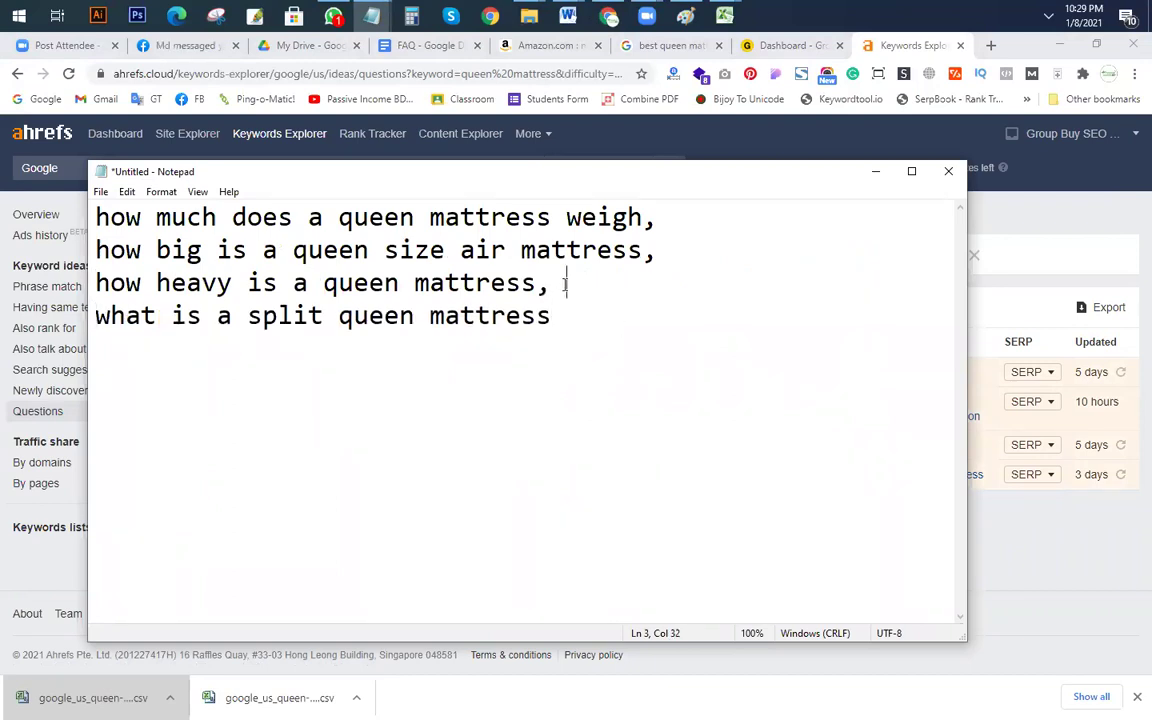
pyautogui.press('BackSpace')
pyautogui.click(658, 249)
pyautogui.press('BackSpace')
pyautogui.click(668, 225)
pyautogui.press('BackSpace')
# Step: Select the entire question list in Notepad
pyautogui.hotkey('alt', 'Tab')
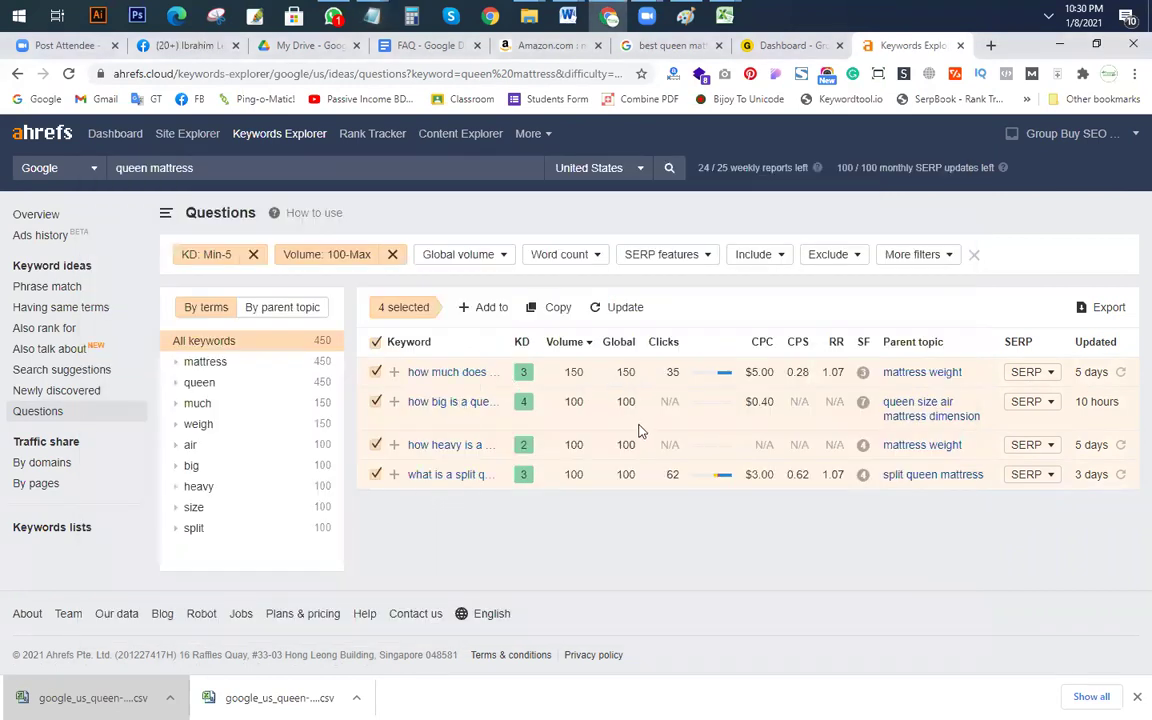
pyautogui.hotkey('alt', 'Tab')
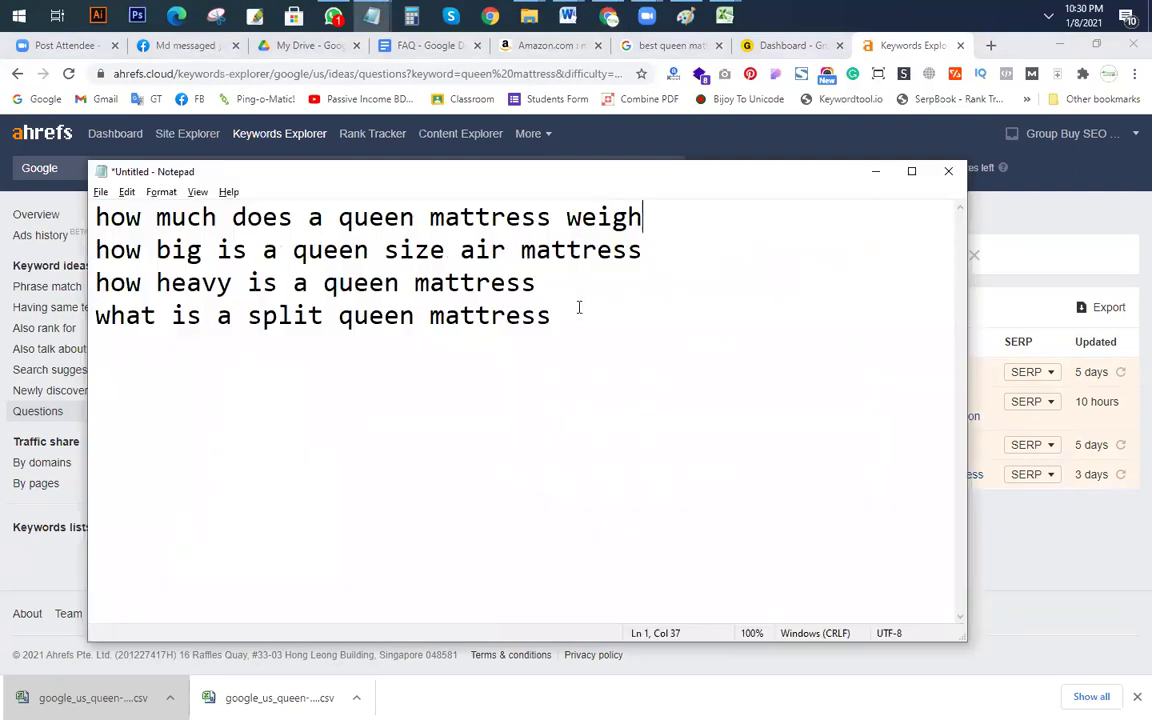
pyautogui.hotkey('ctrl', 'a')
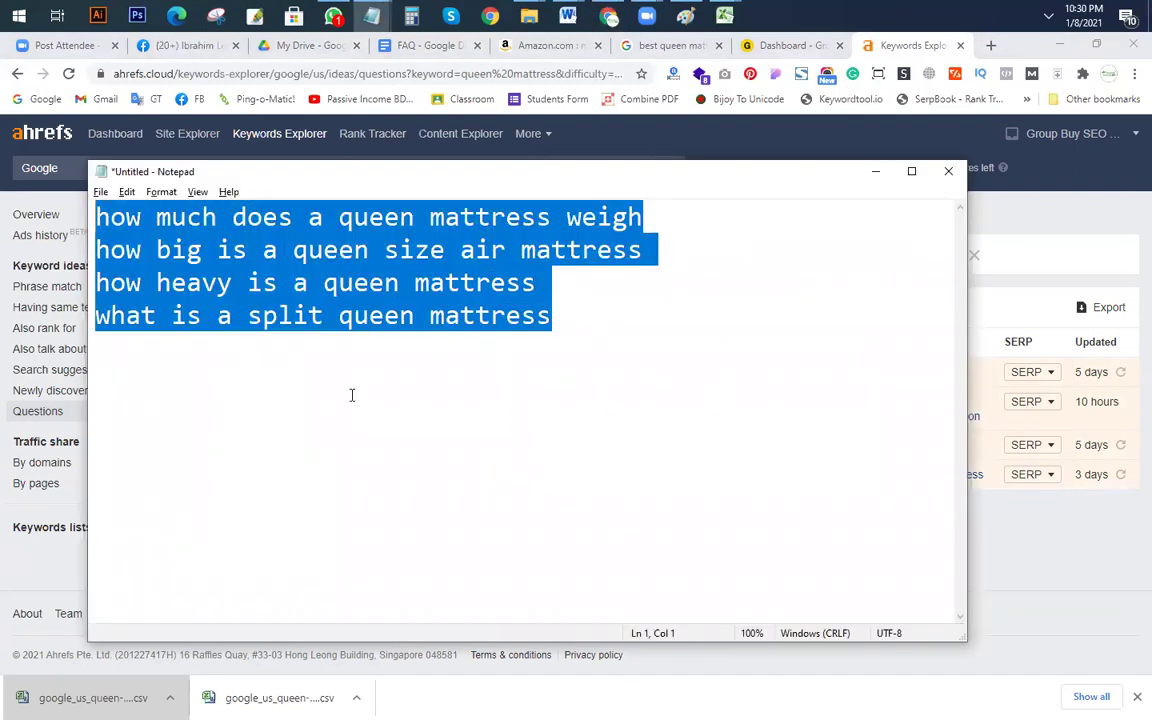
pyautogui.hotkey('alt', 'Tab')
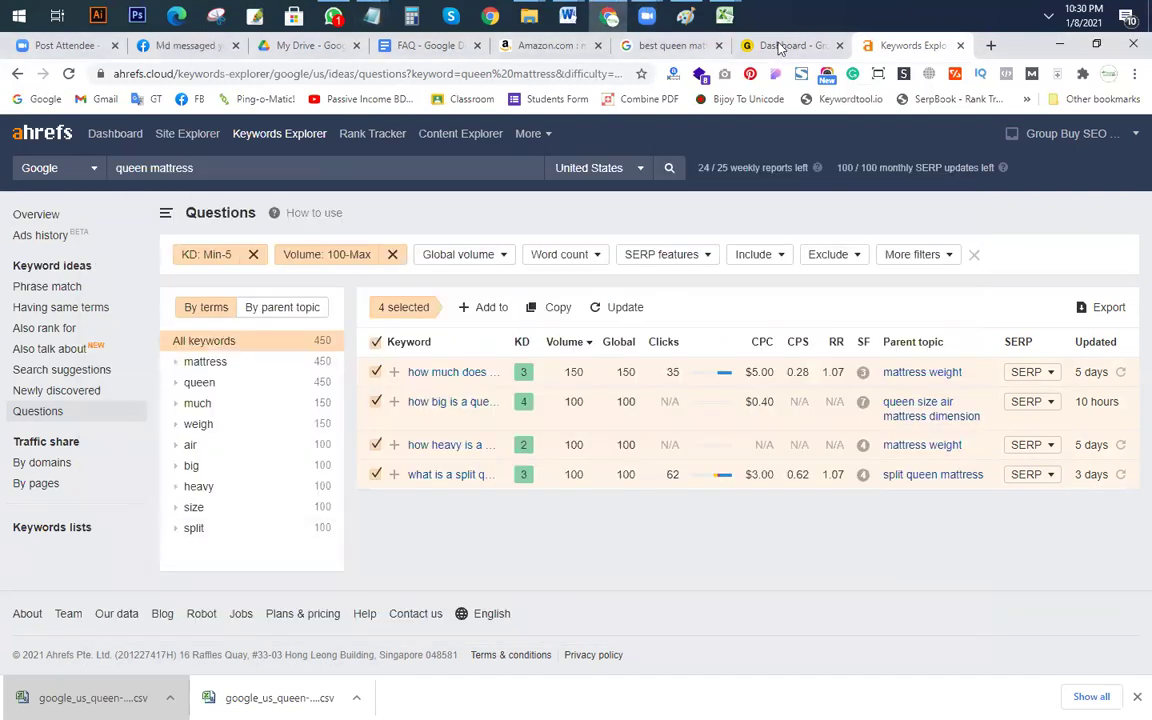
# Step: Label cell B17 'queen size' in the also-rank-for workbook
pyautogui.moveTo(724, 15)
pyautogui.click(800, 90)
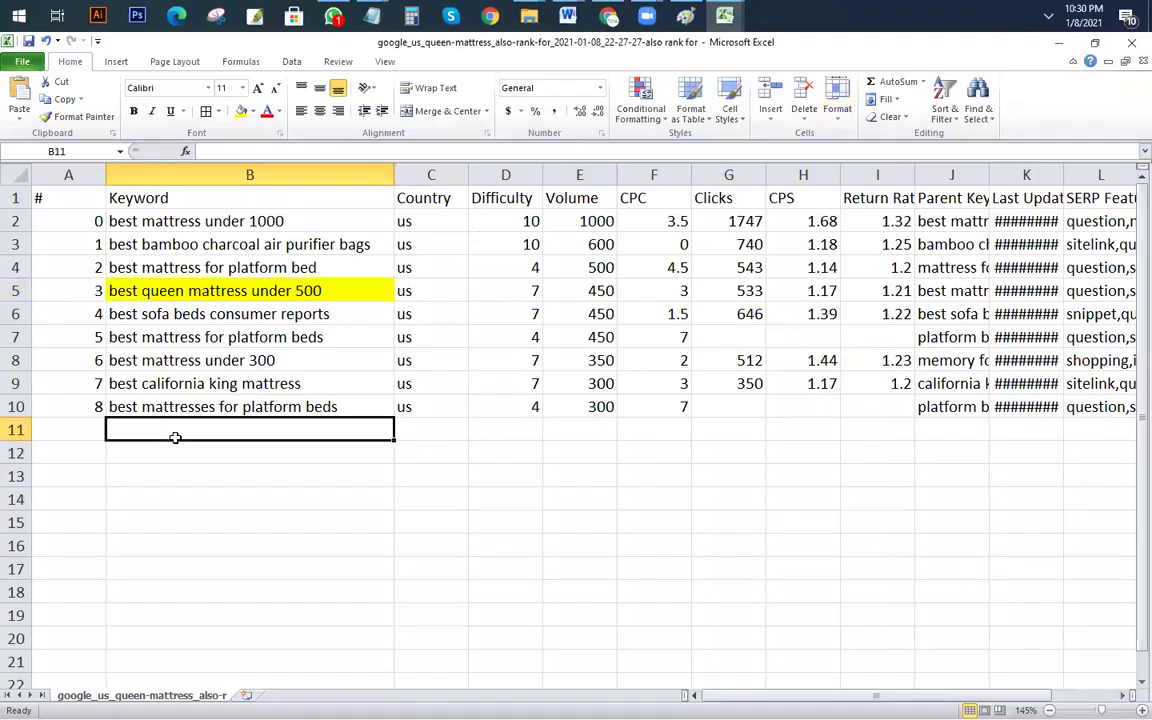
pyautogui.click(330, 568)
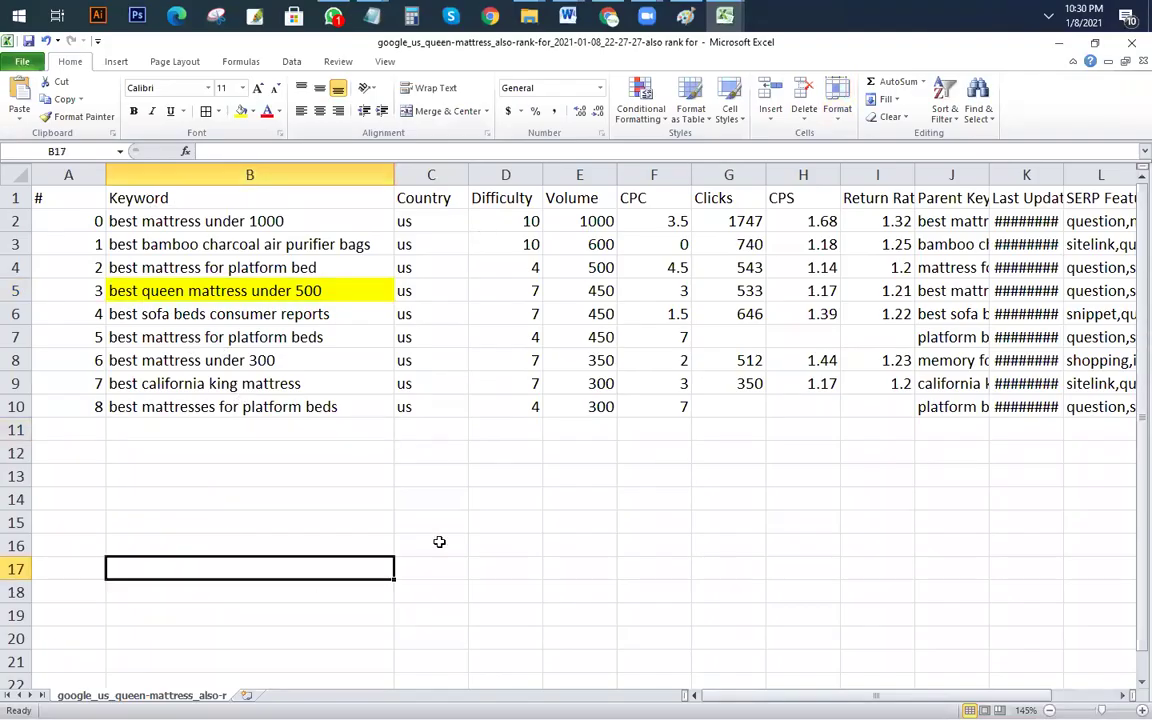
pyautogui.write('queen size')
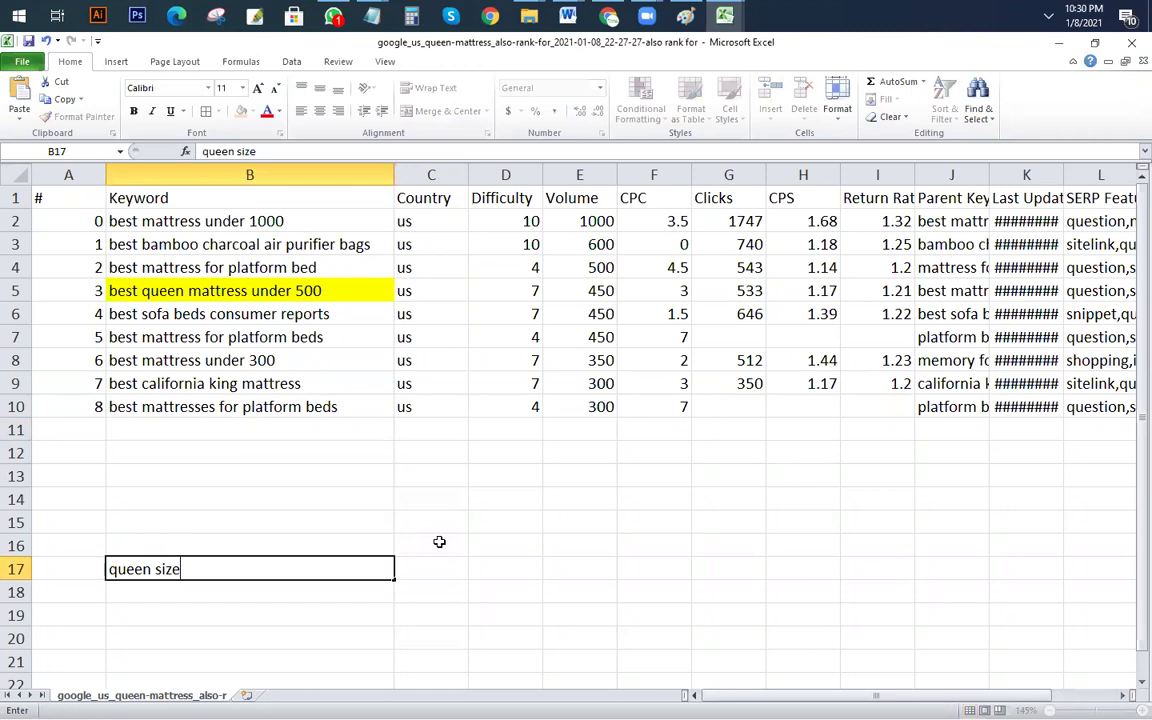
pyautogui.press('Return')
pyautogui.press('Return')
# Step: Add an 'Informative' heading in row 19 and a 'Commercial' heading in B27
pyautogui.scroll(-4, 377, 505)
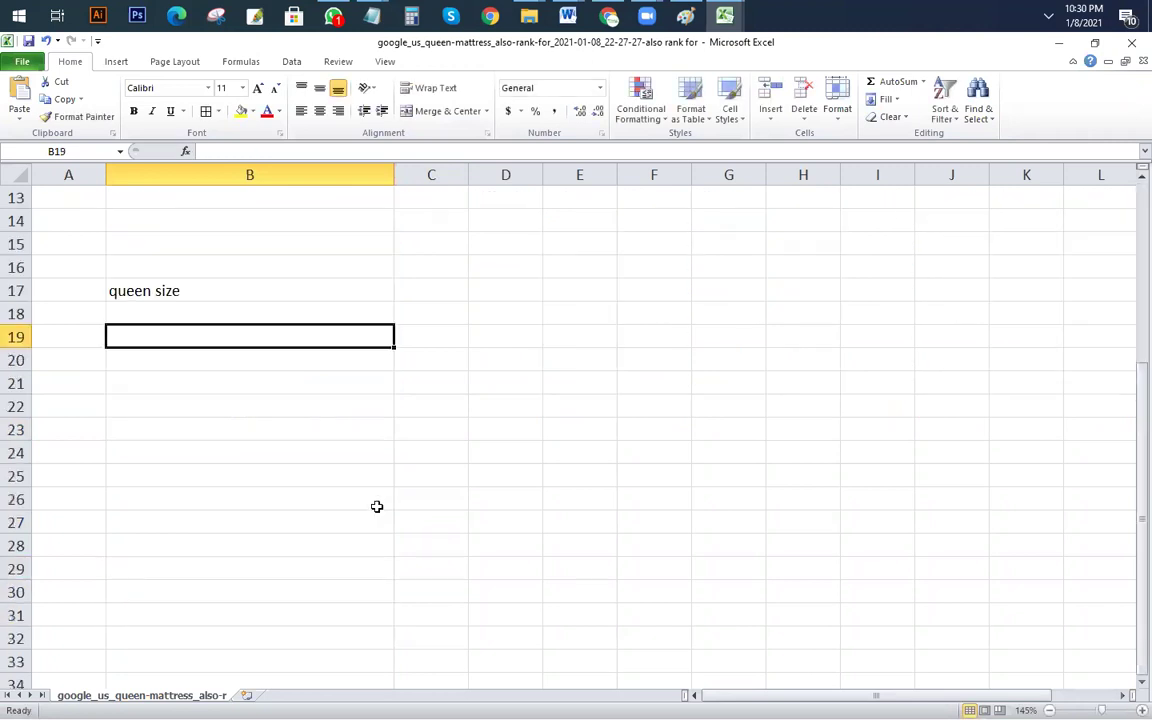
pyautogui.write('Info')
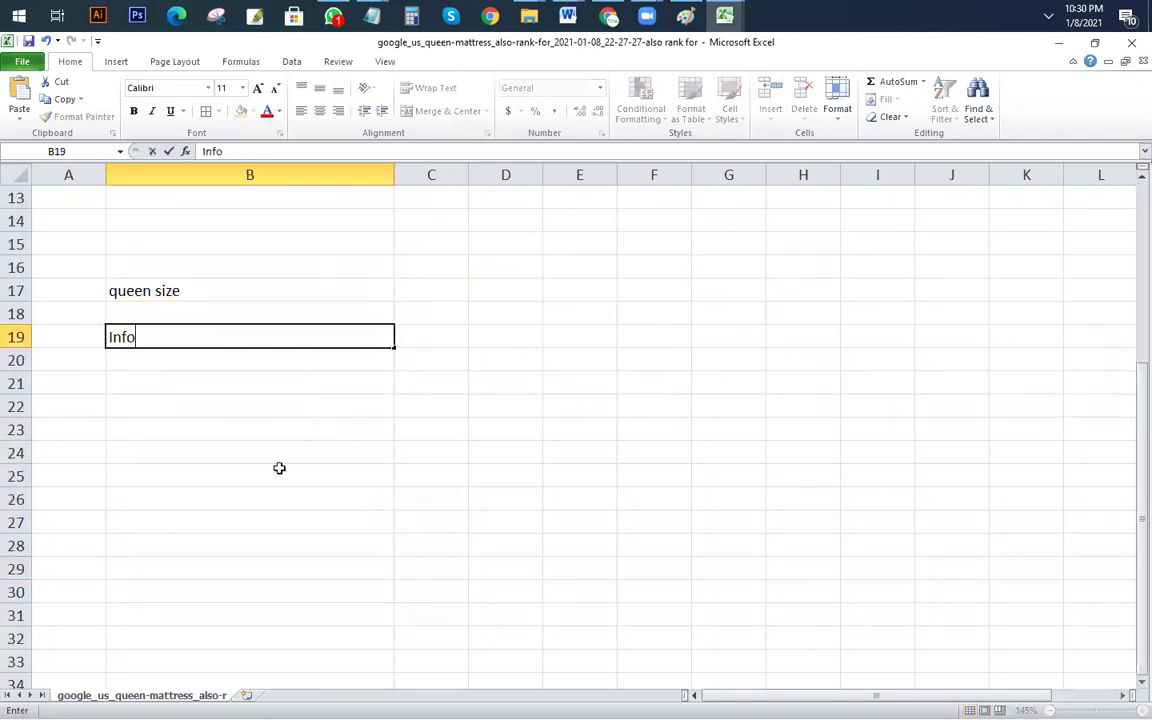
pyautogui.write('rmative')
pyautogui.press('Tab')
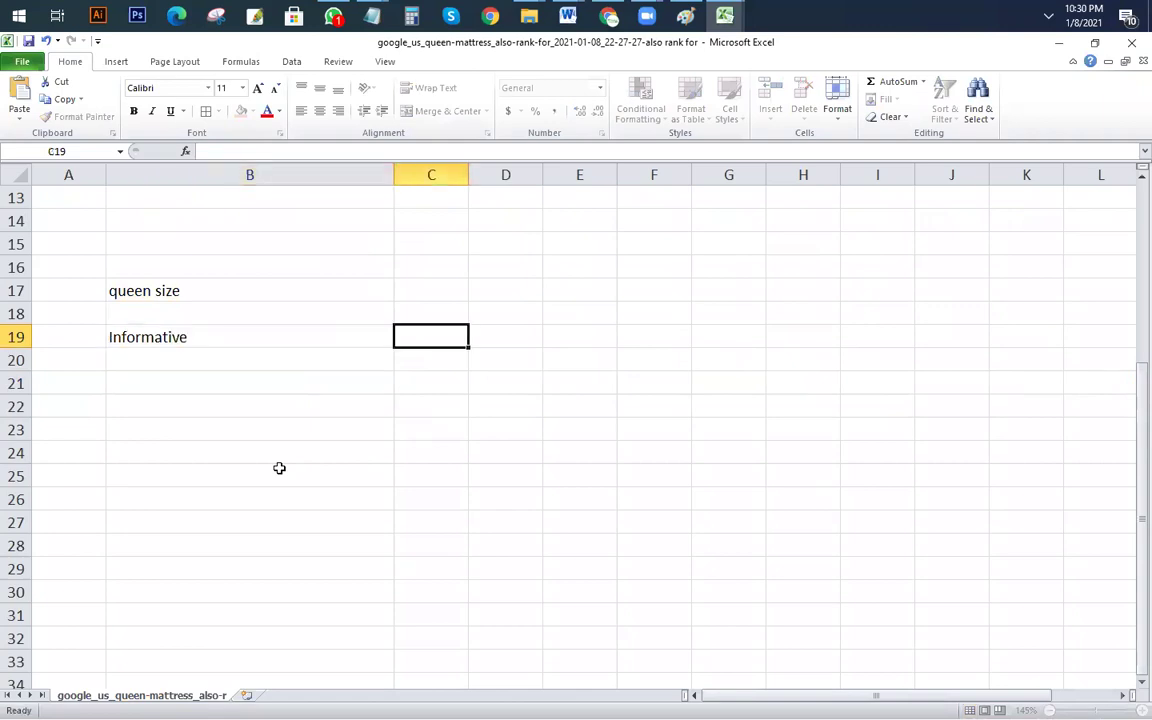
pyautogui.press('Tab')
pyautogui.press('Return')
pyautogui.press('Return')
pyautogui.press('Return')
pyautogui.press('Return')
pyautogui.press('Return')
pyautogui.press('Return')
pyautogui.press('Return')
pyautogui.press('Return')
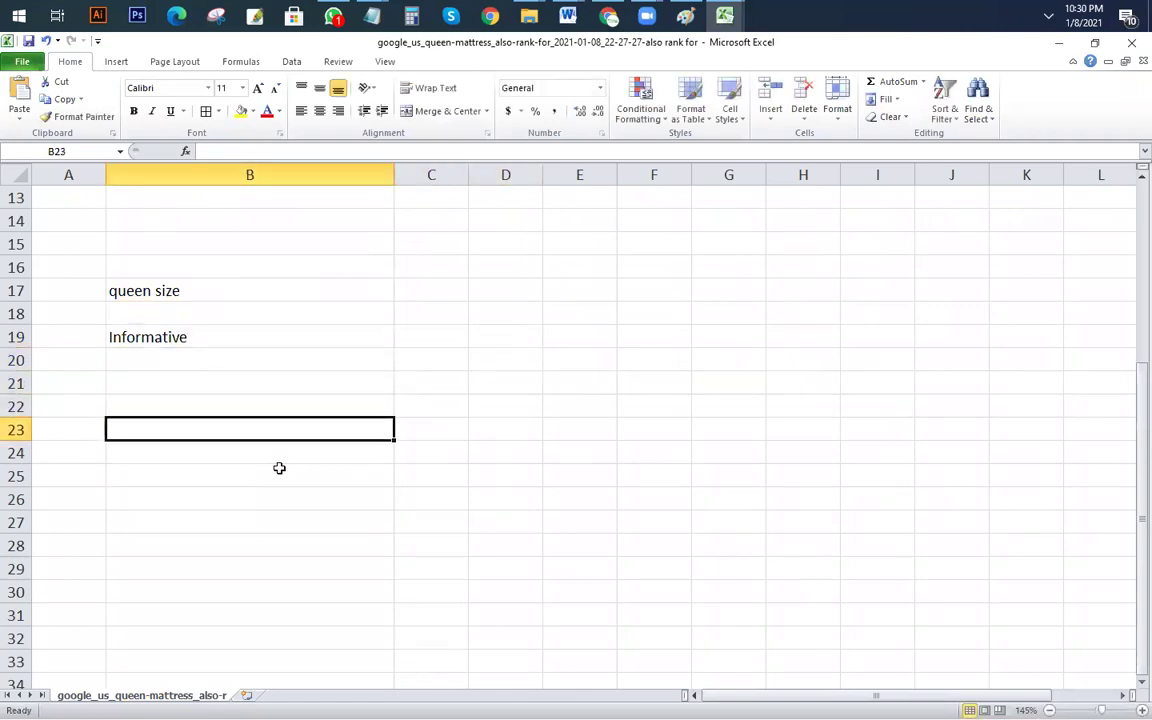
pyautogui.write('Commercial')
pyautogui.click(275, 455)
# Step: Make the range B19:B28 with the headings bold
pyautogui.click(154, 337)
pyautogui.moveTo(154, 337); pyautogui.dragTo(192, 522)
pyautogui.hotkey('ctrl', 'b')
pyautogui.click(431, 568)
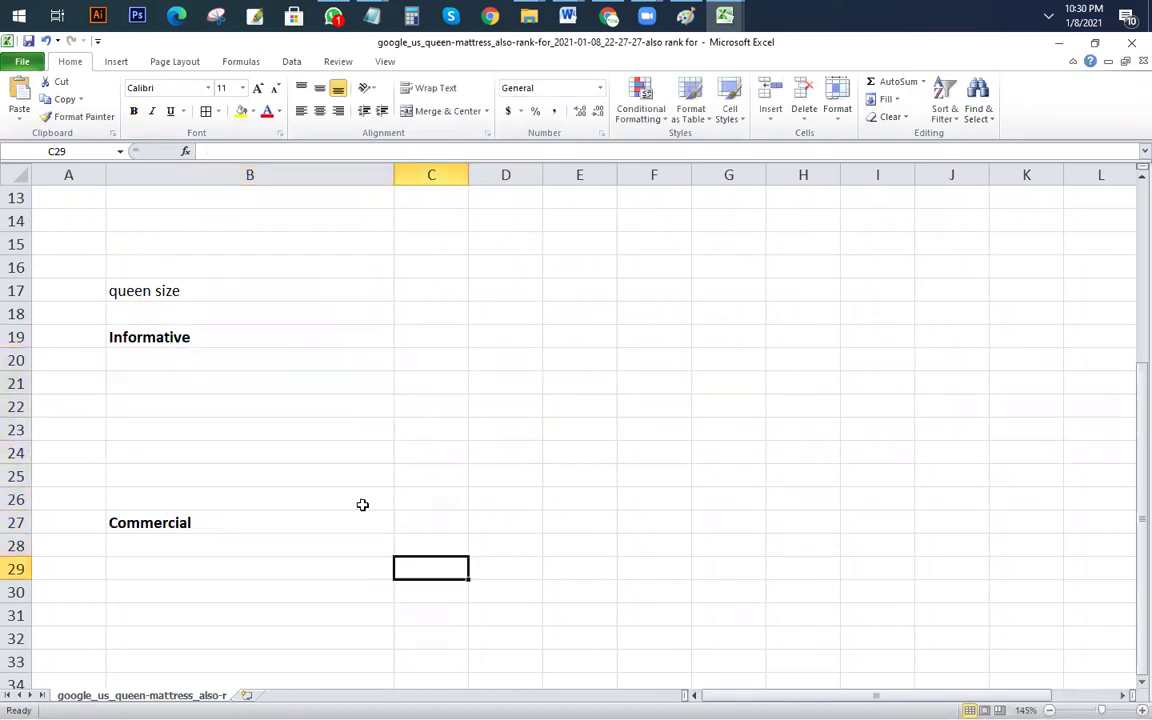
pyautogui.scroll(4, 363, 504)
# Step: Copy 'best queen mattress under 500' from B5 into B28 under Commercial
pyautogui.click(190, 288)
pyautogui.hotkey('ctrl', 'c')
pyautogui.scroll(-4, 183, 473)
pyautogui.click(333, 548)
pyautogui.hotkey('ctrl', 'v')
pyautogui.click(522, 571)
pyautogui.scroll(4, 295, 413)
pyautogui.scroll(-3, 295, 413)
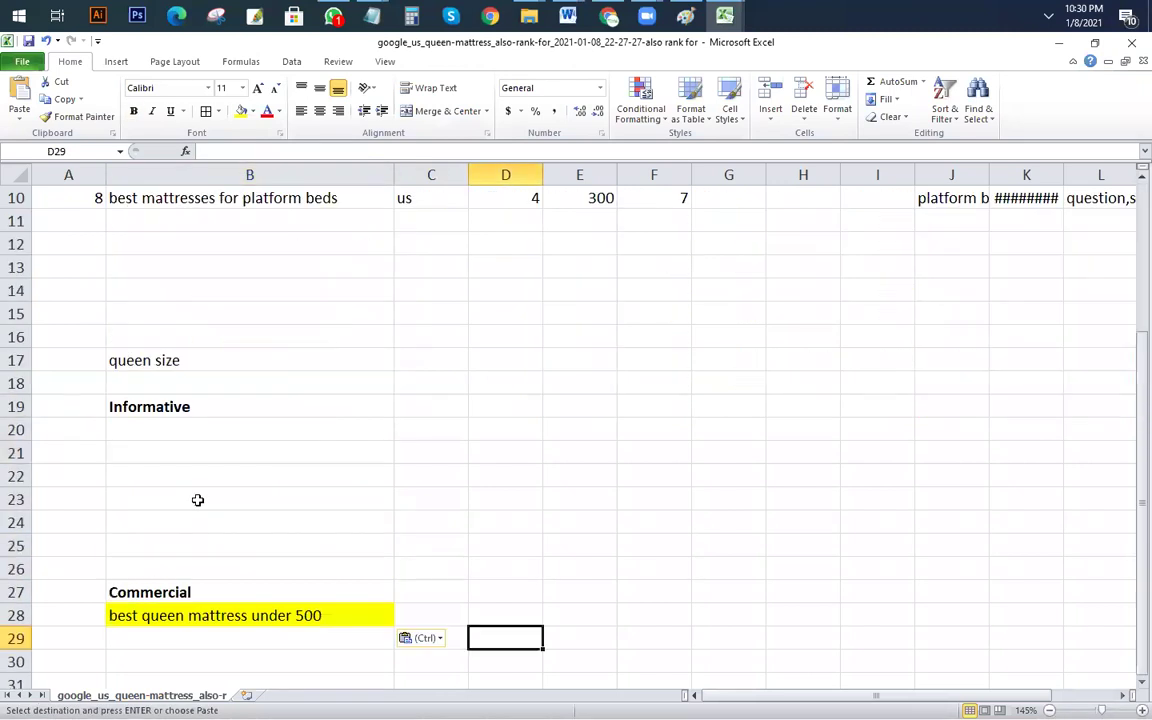
pyautogui.press('Escape')
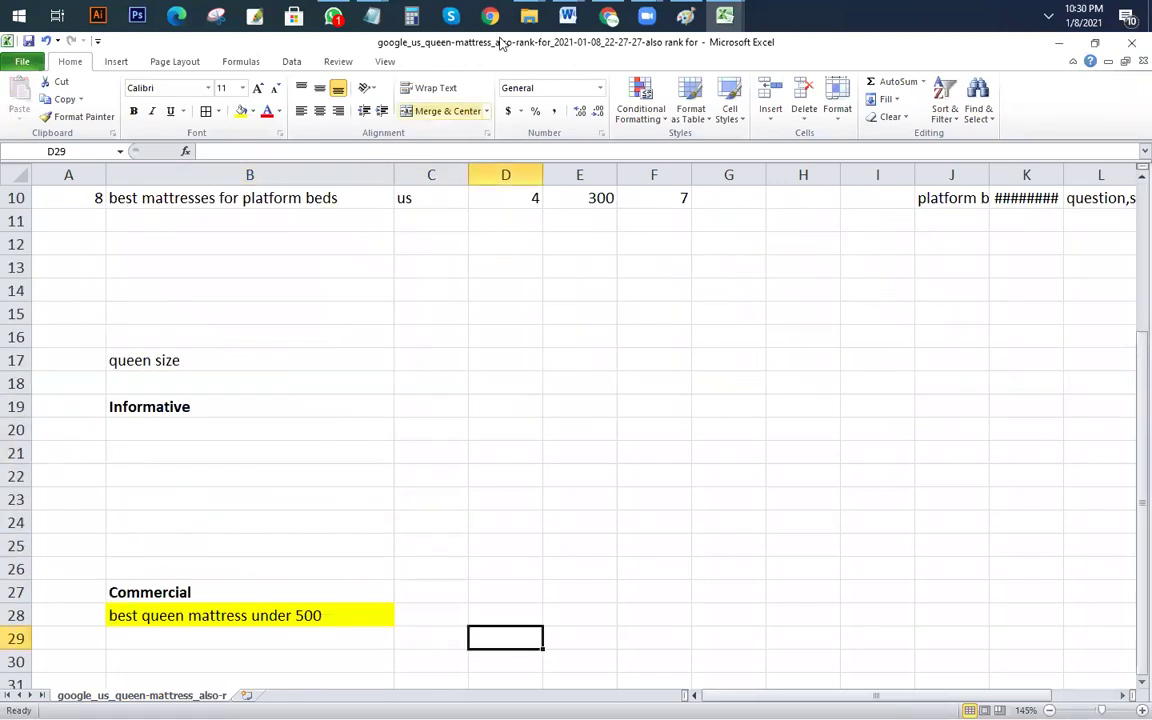
# Step: Paste the four Notepad questions into B20:B23 and remove their bold
pyautogui.click(595, 136)
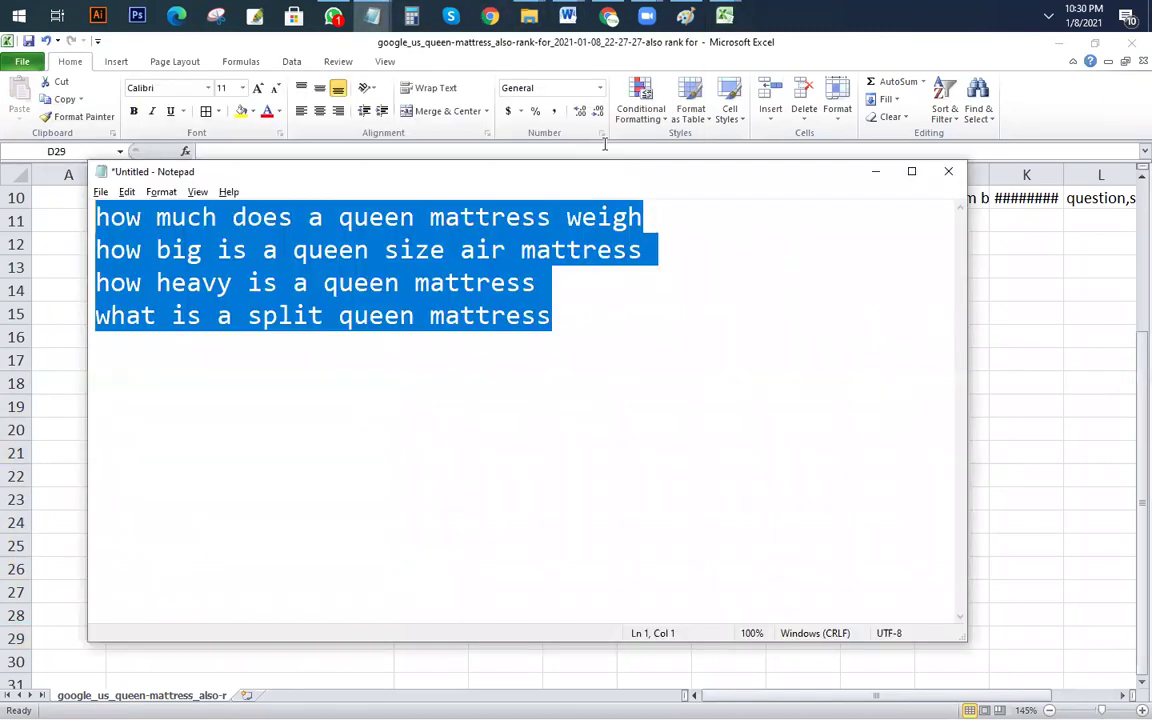
pyautogui.hotkey('alt', 'Tab')
pyautogui.click(149, 429)
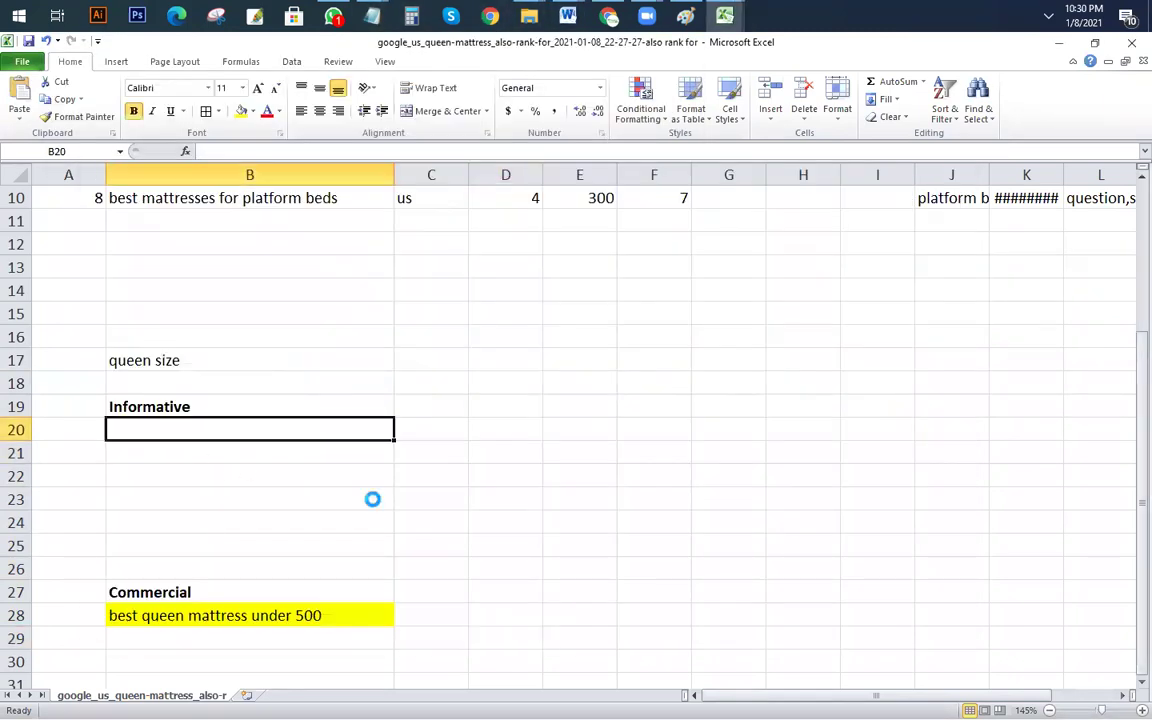
pyautogui.hotkey('ctrl', 'v')
pyautogui.click(481, 500)
pyautogui.moveTo(191, 422); pyautogui.dragTo(244, 499)
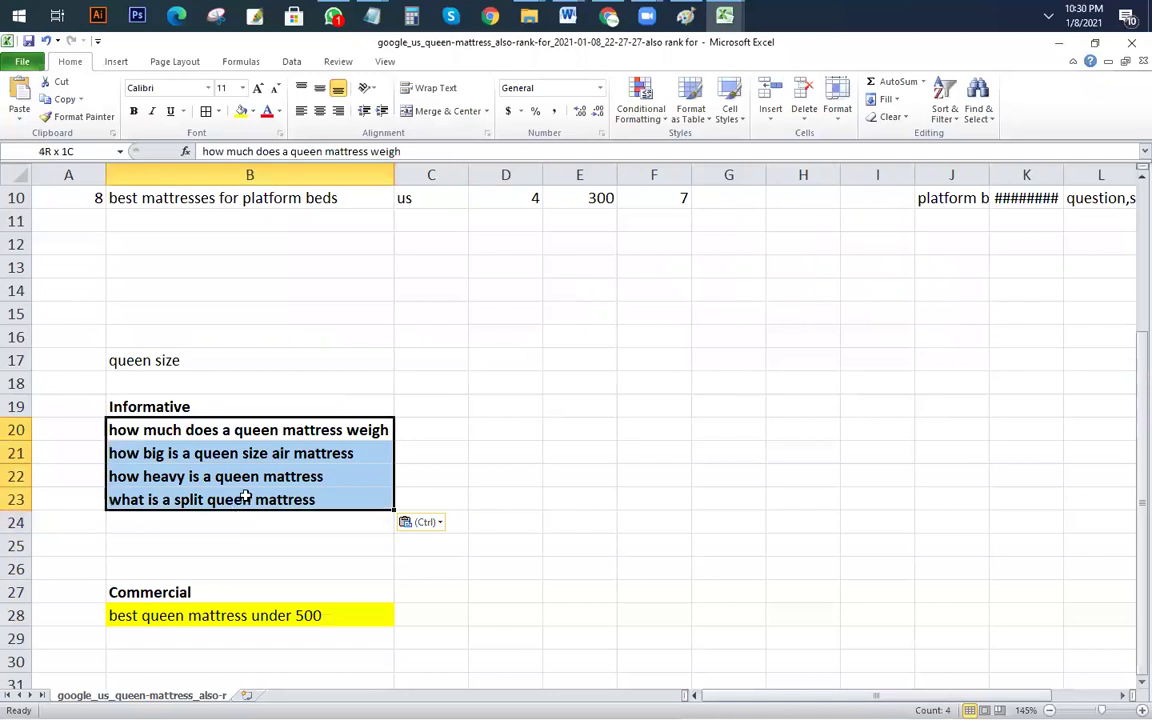
pyautogui.hotkey('ctrl', 'b')
pyautogui.press('Right')
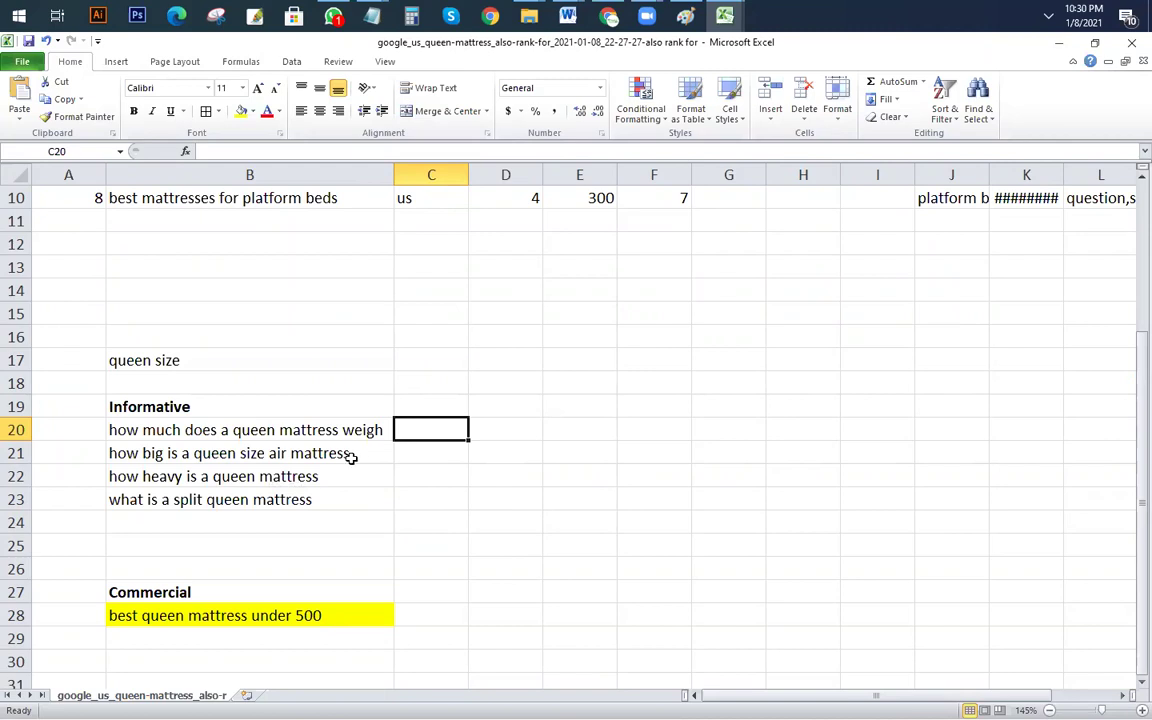
pyautogui.moveTo(311, 500); pyautogui.dragTo(176, 425)
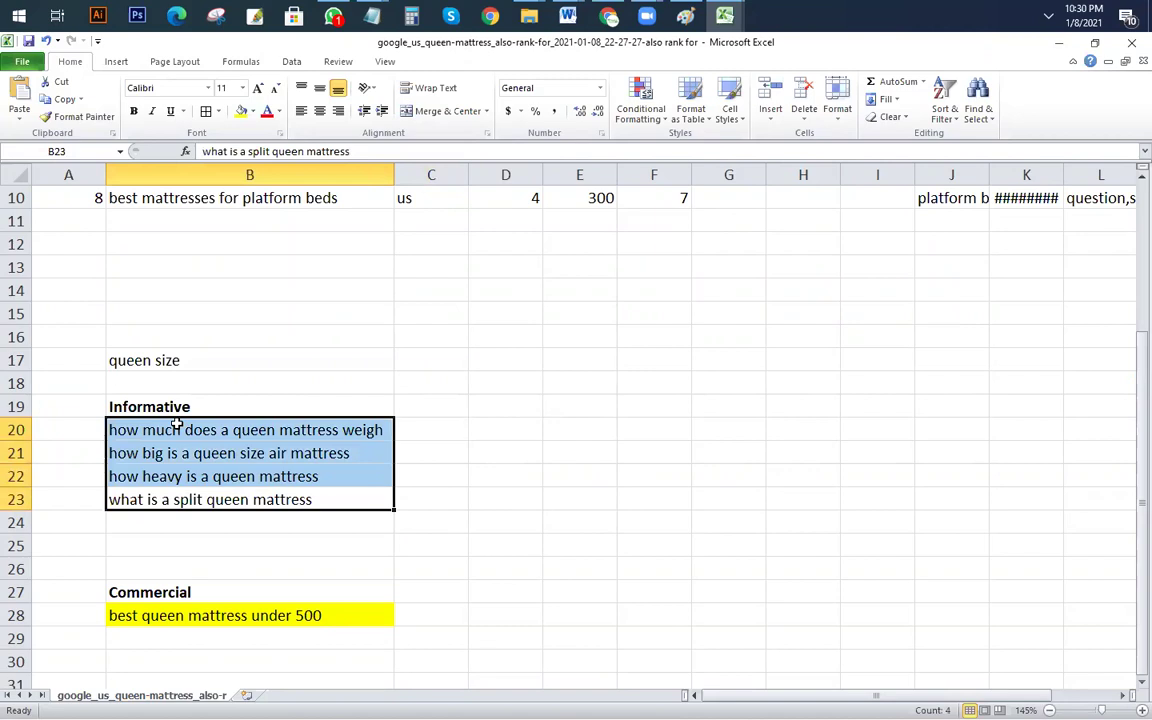
pyautogui.click(527, 540)
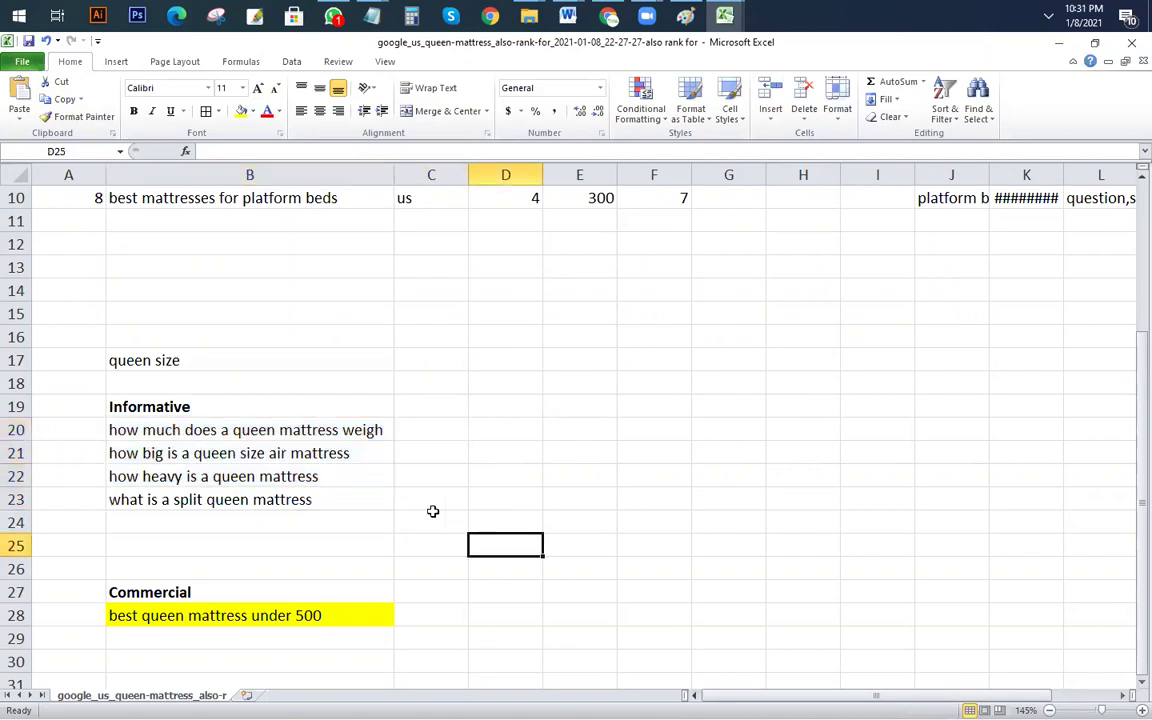
# Step: Bold the 'queen size' label and copy the commercial keyword's text from B28
pyautogui.scroll(-2, 262, 481)
pyautogui.scroll(2, 237, 334)
pyautogui.click(163, 360)
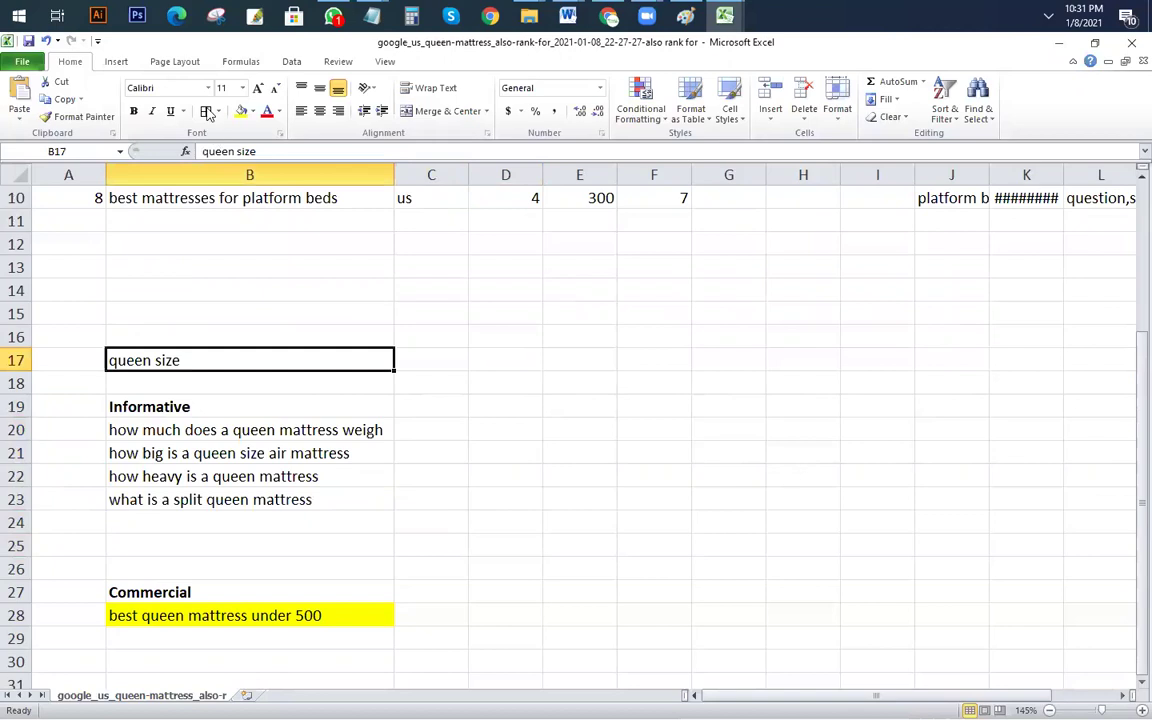
pyautogui.click(133, 111)
pyautogui.click(505, 522)
pyautogui.click(242, 622)
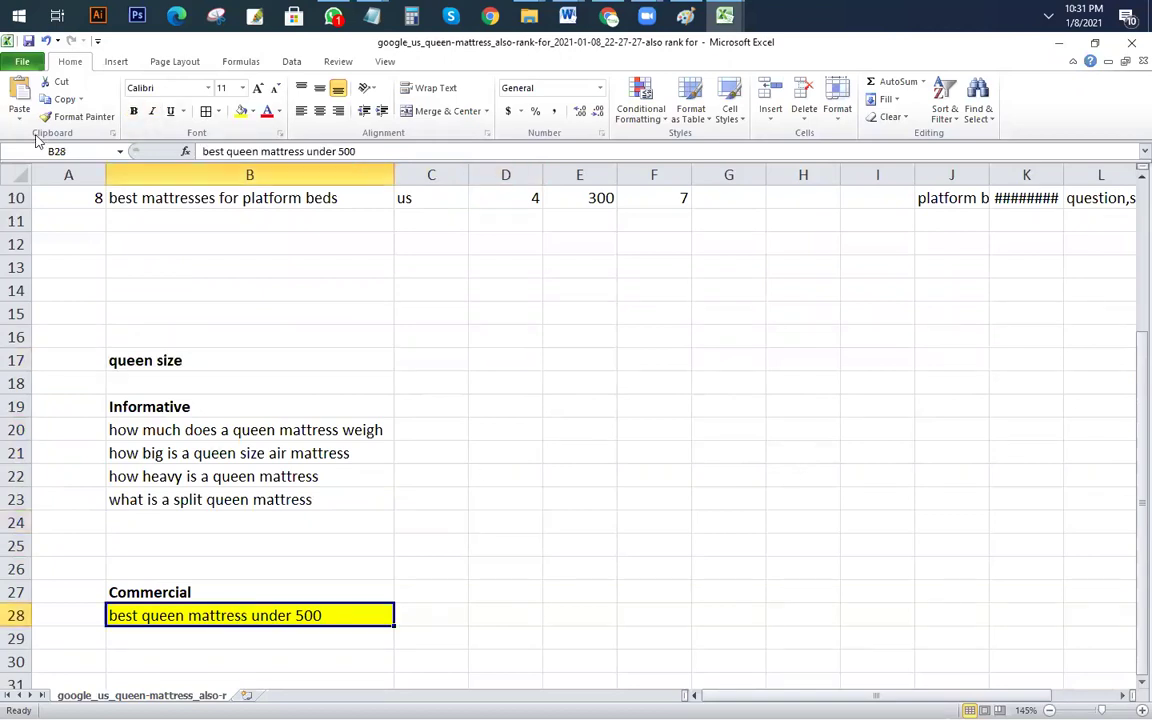
pyautogui.moveTo(358, 151); pyautogui.dragTo(72, 143)
pyautogui.hotkey('ctrl', 'c')
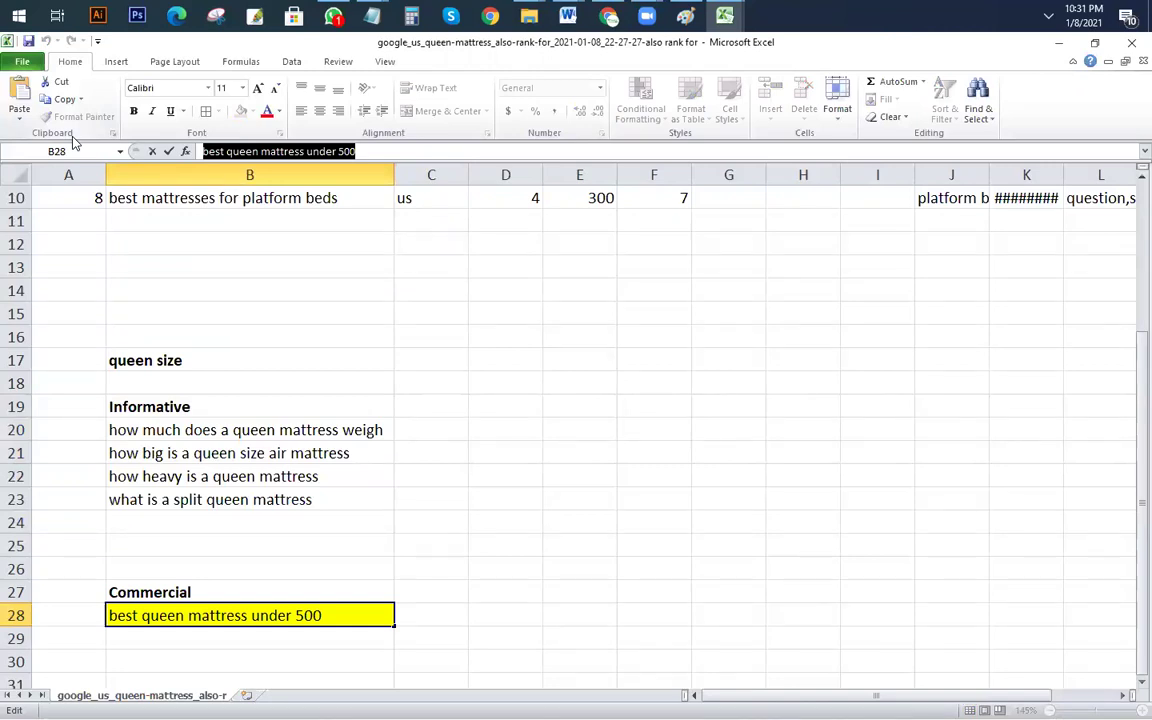
pyautogui.press('Escape')
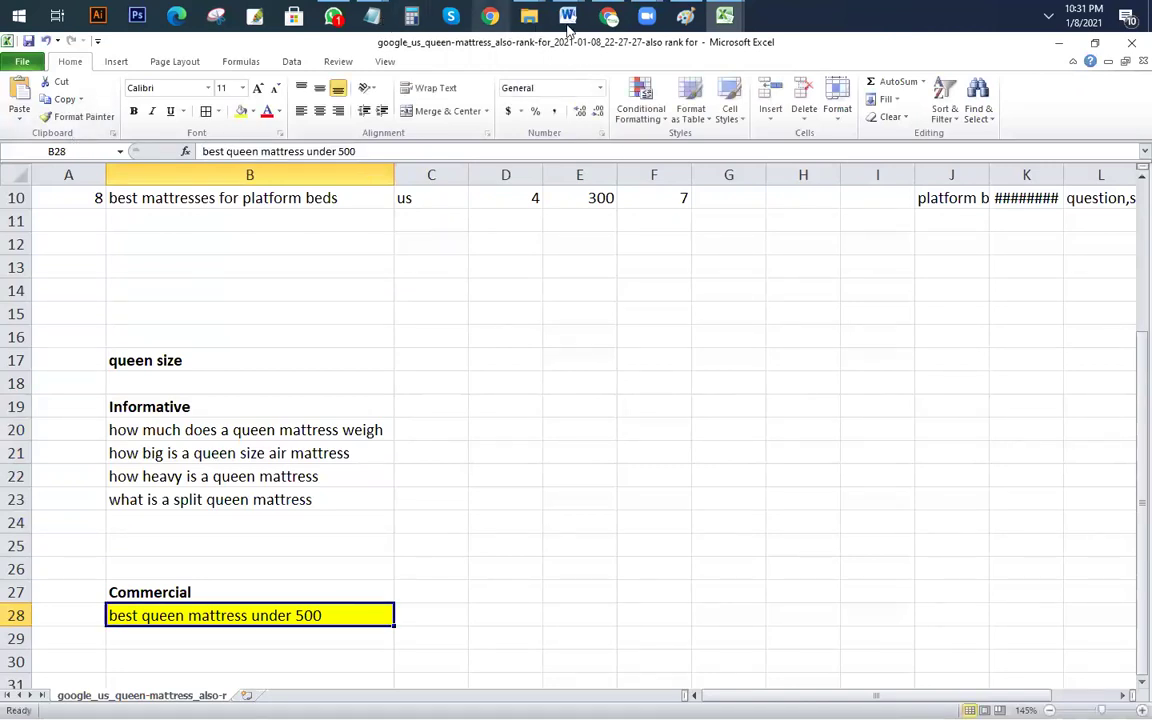
# Step: Open a private browsing window and go to the Google USA homepage
pyautogui.click(612, 17)
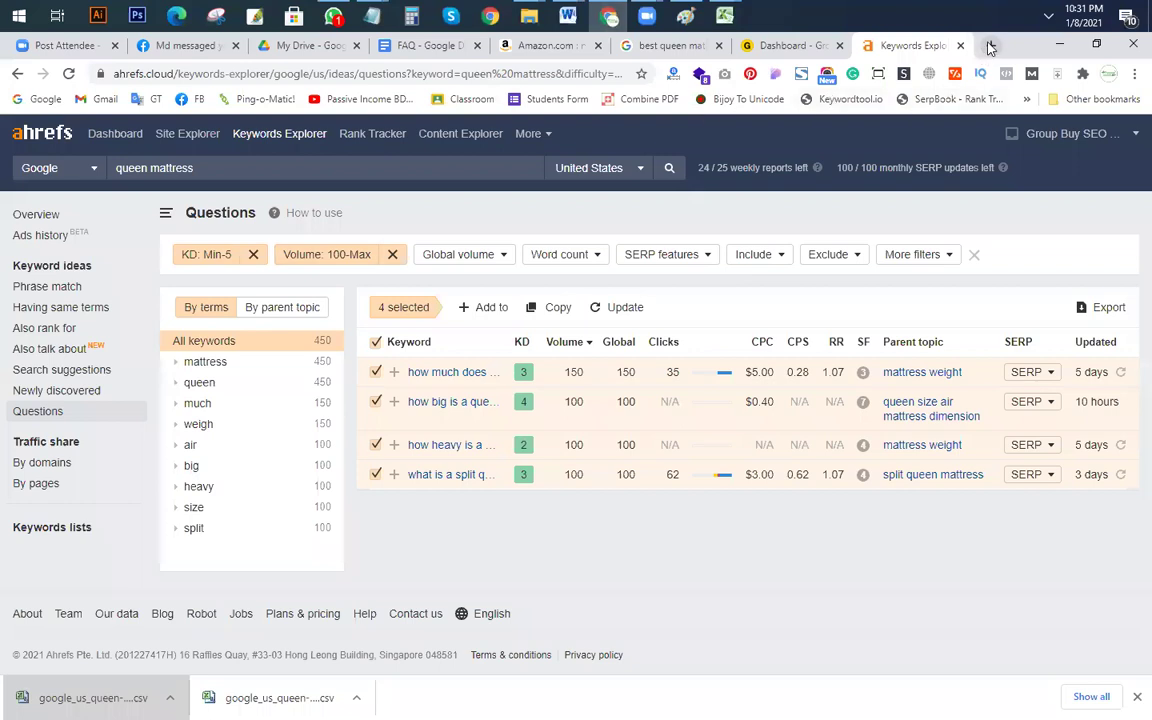
pyautogui.click(990, 46)
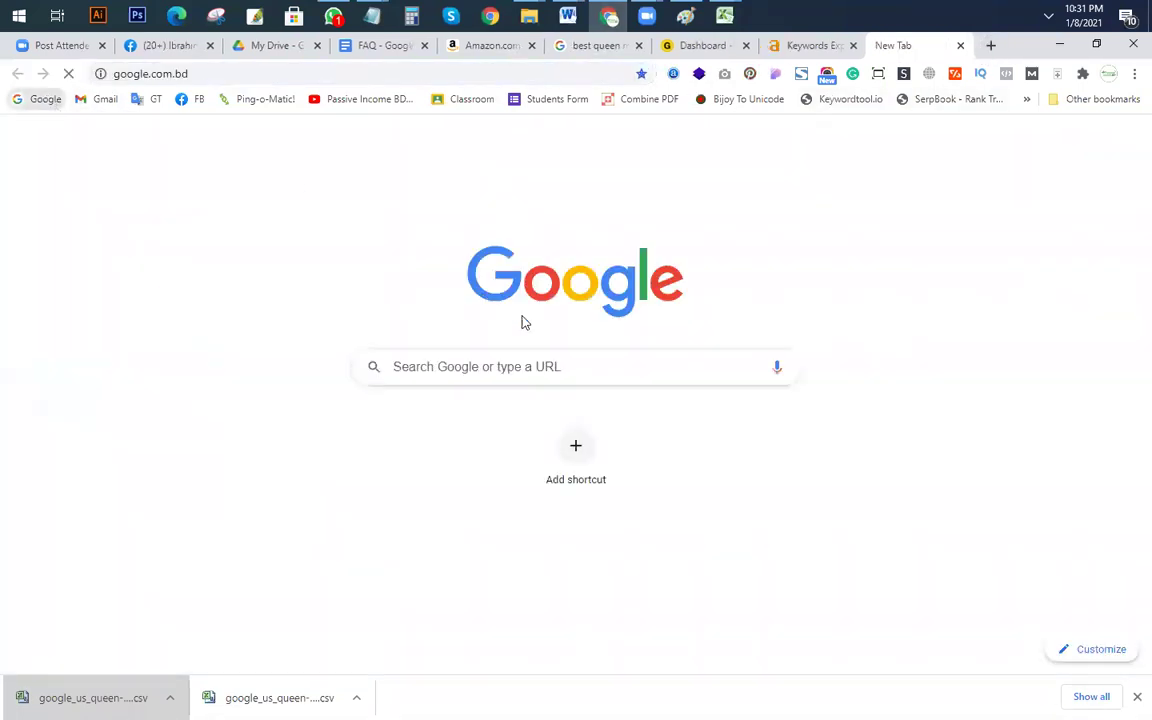
pyautogui.click(204, 72)
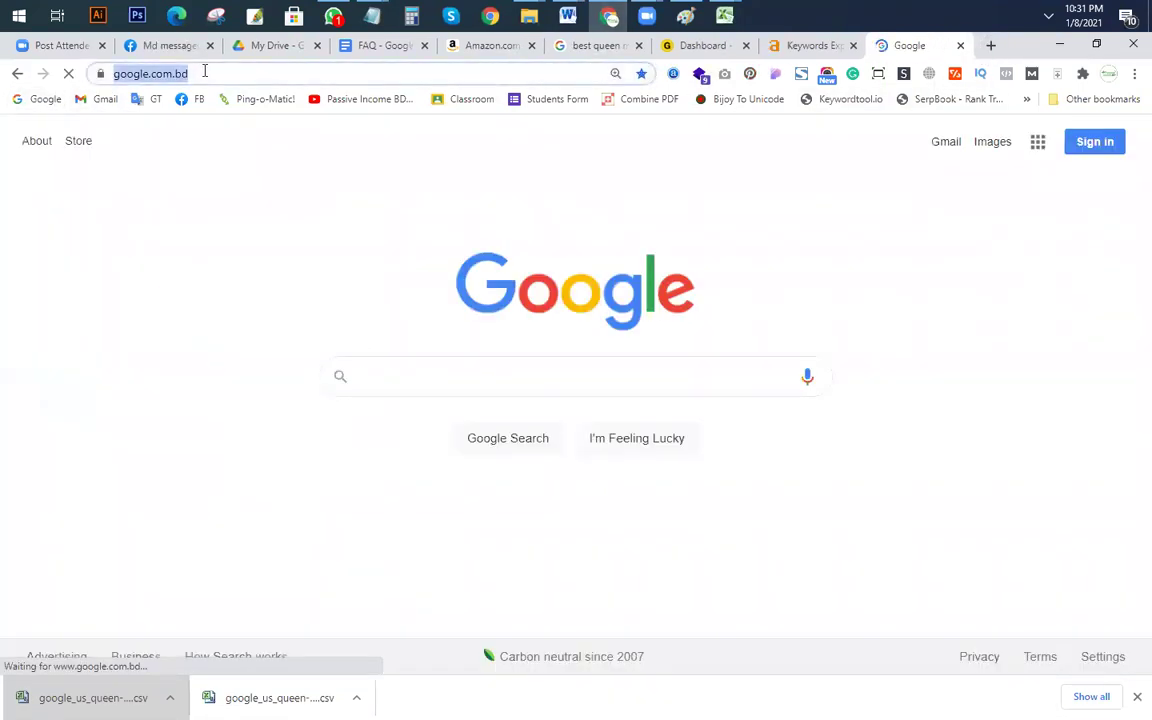
pyautogui.write('google')
pyautogui.press('BackSpace')
pyautogui.press('BackSpace')
pyautogui.press('BackSpace')
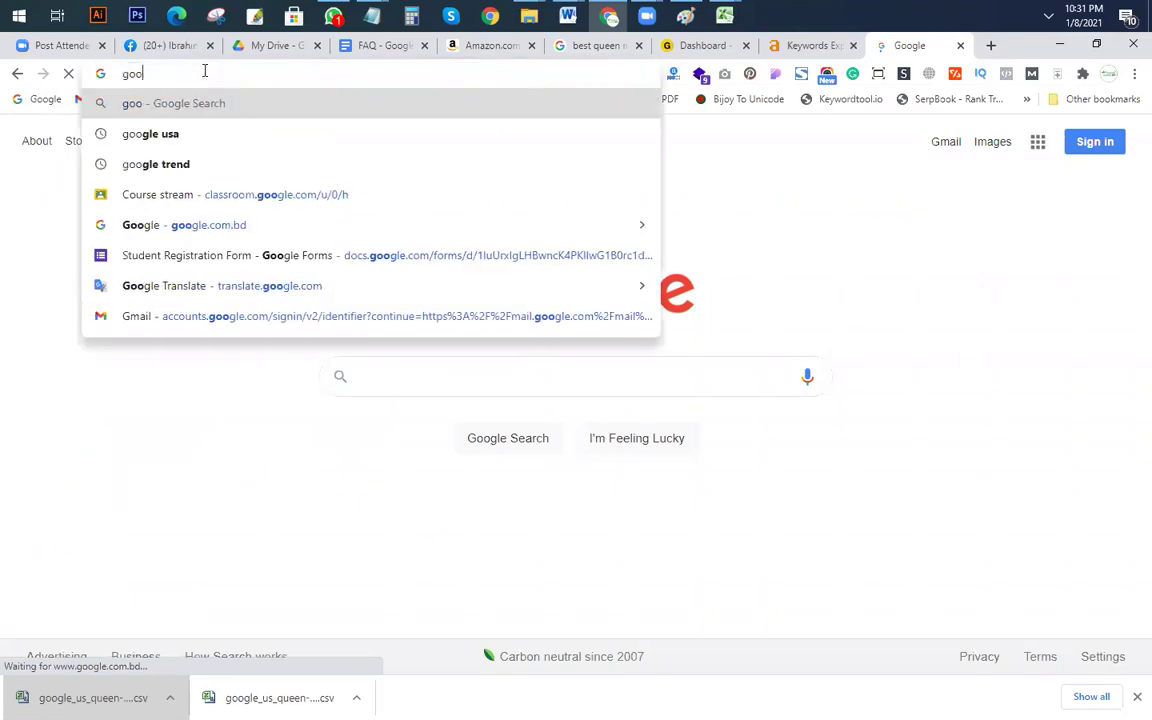
pyautogui.hotkey('ctrl', 'shift', 'n')
pyautogui.write('gogole')
pyautogui.press('BackSpace')
pyautogui.press('BackSpace')
pyautogui.press('BackSpace')
pyautogui.press('BackSpace')
pyautogui.write('ooogl')
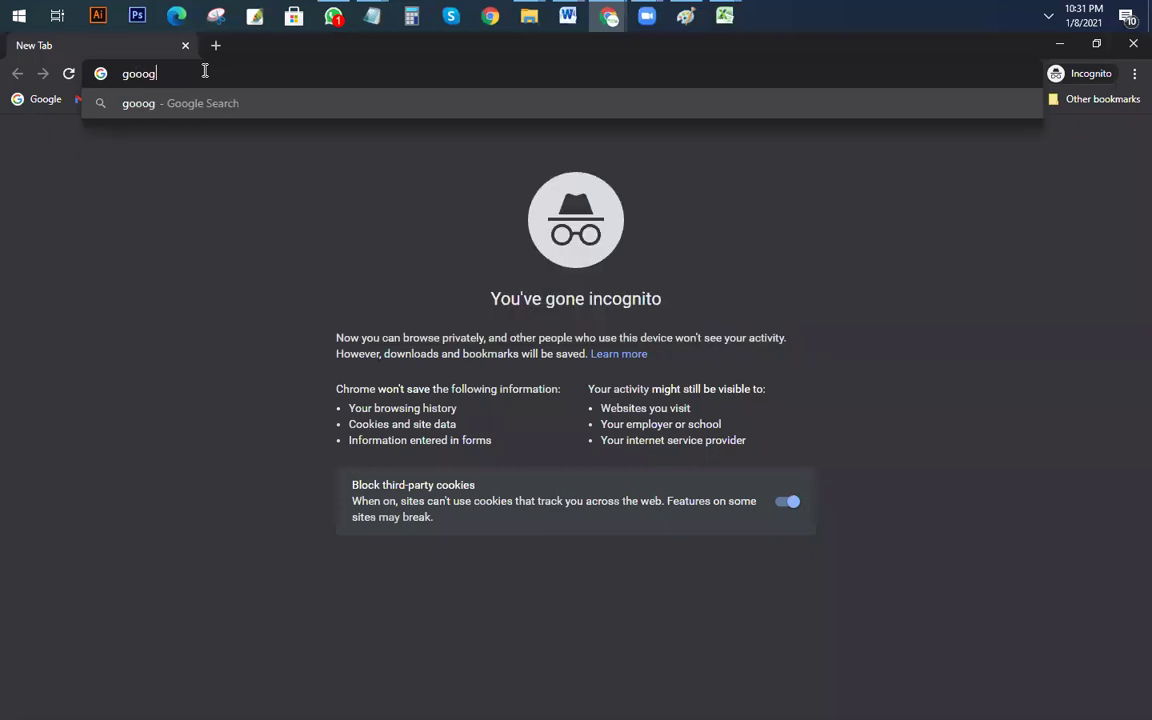
pyautogui.press('BackSpace')
pyautogui.press('BackSpace')
pyautogui.press('BackSpace')
pyautogui.write('gle usa')
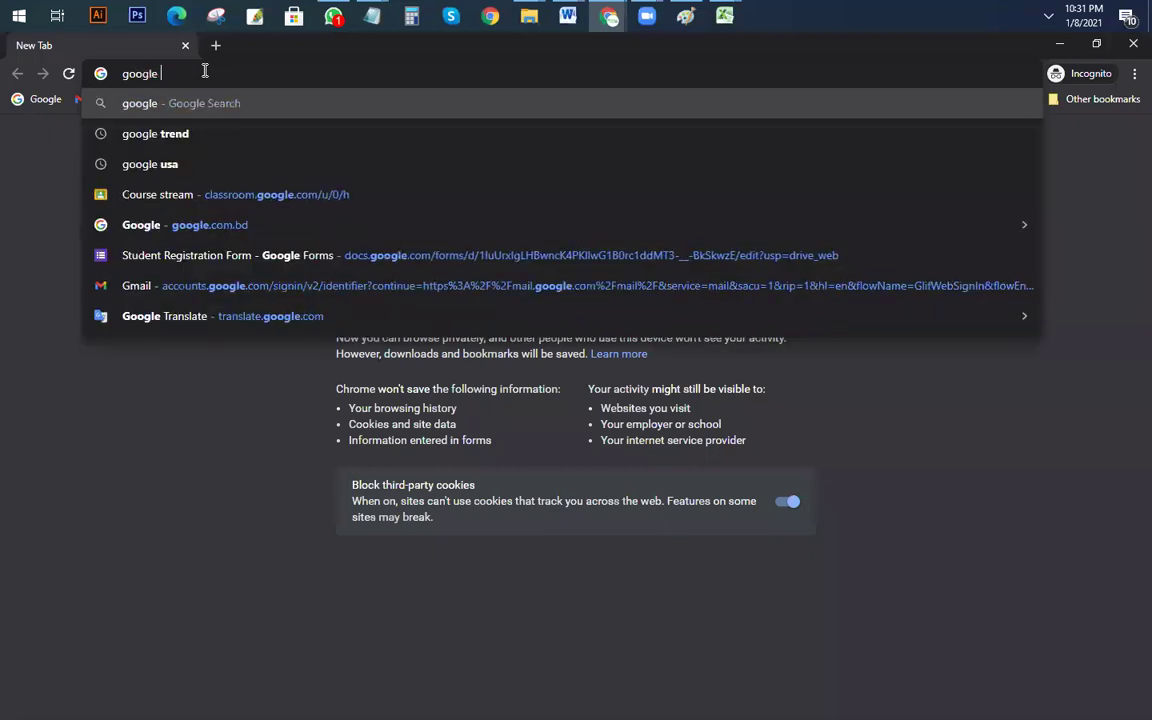
pyautogui.press('Return')
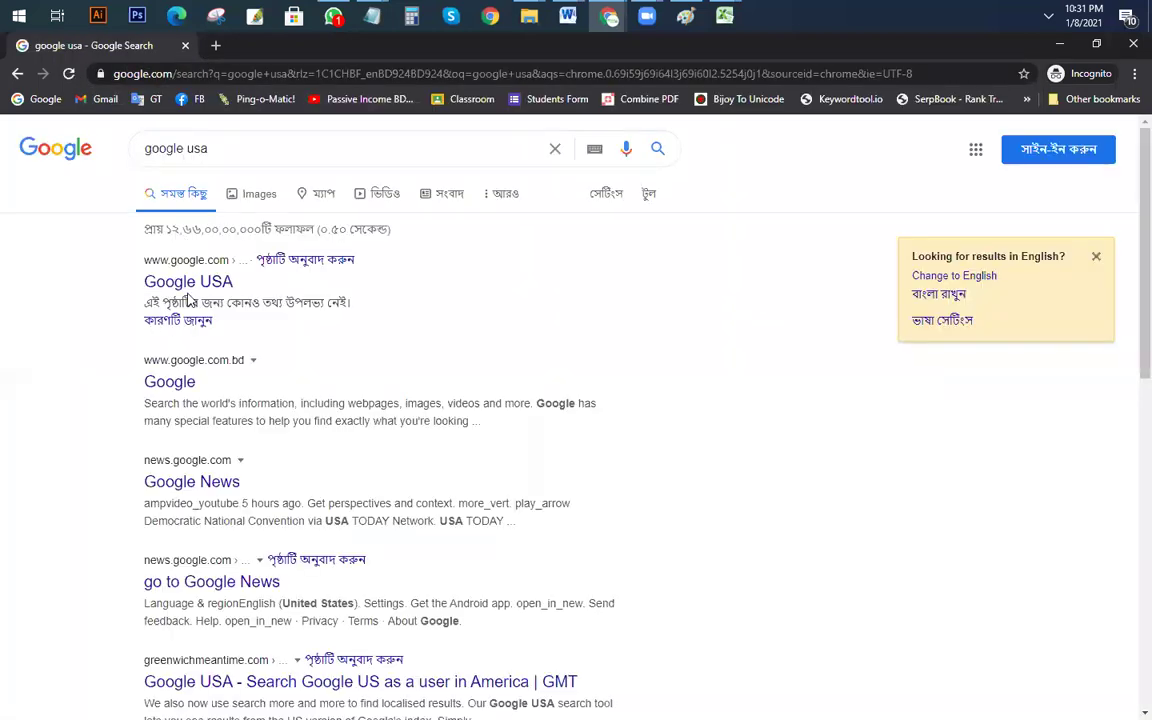
pyautogui.click(186, 284)
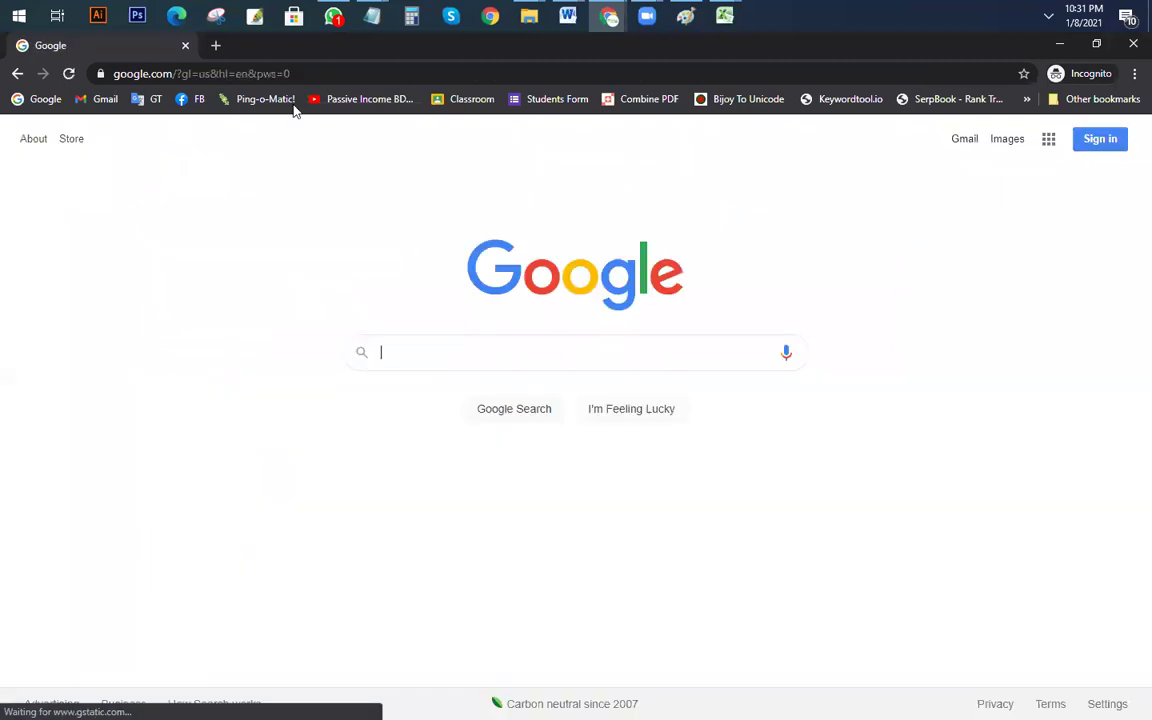
# Step: Search Google for 'best queen mattress under 500' and scroll through the results
pyautogui.click(432, 353)
pyautogui.hotkey('ctrl', 'v')
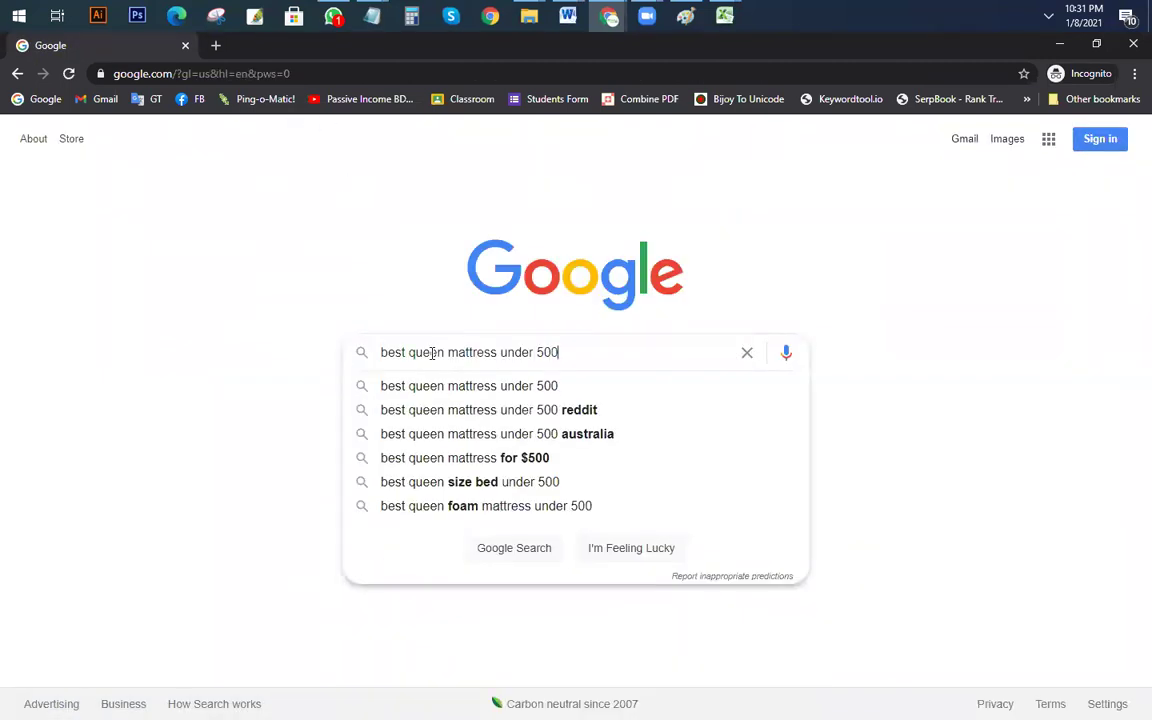
pyautogui.press('Return')
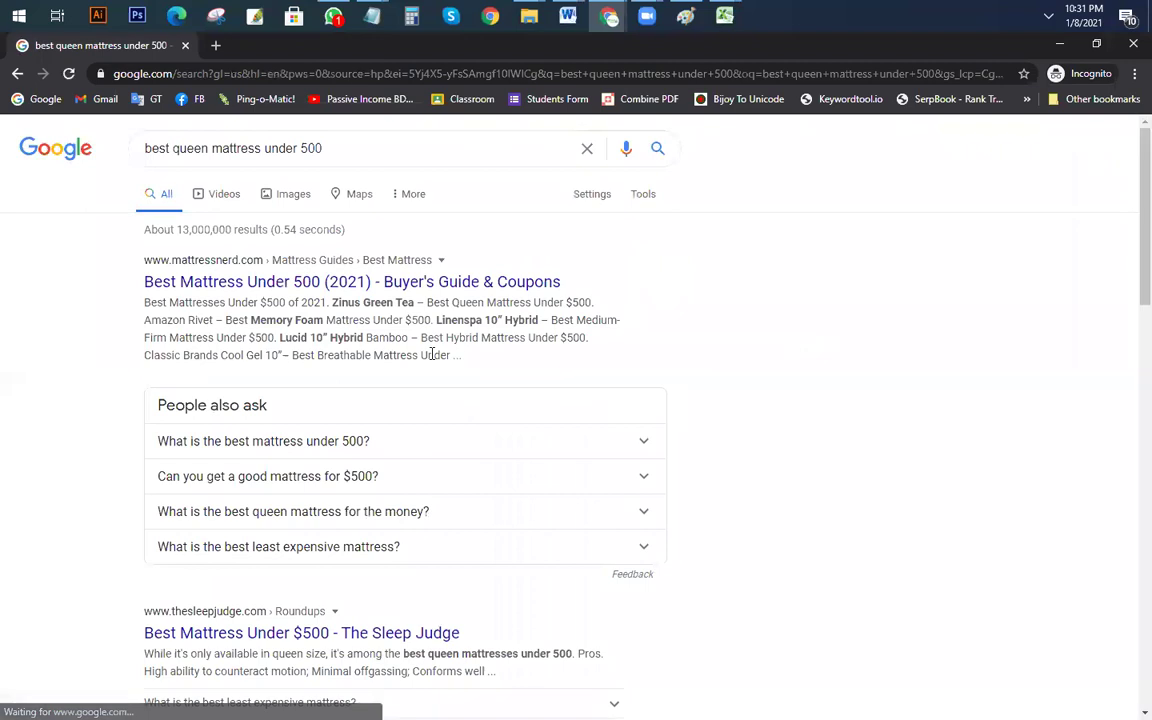
pyautogui.scroll(-1, 400, 335)
pyautogui.scroll(1, 370, 315)
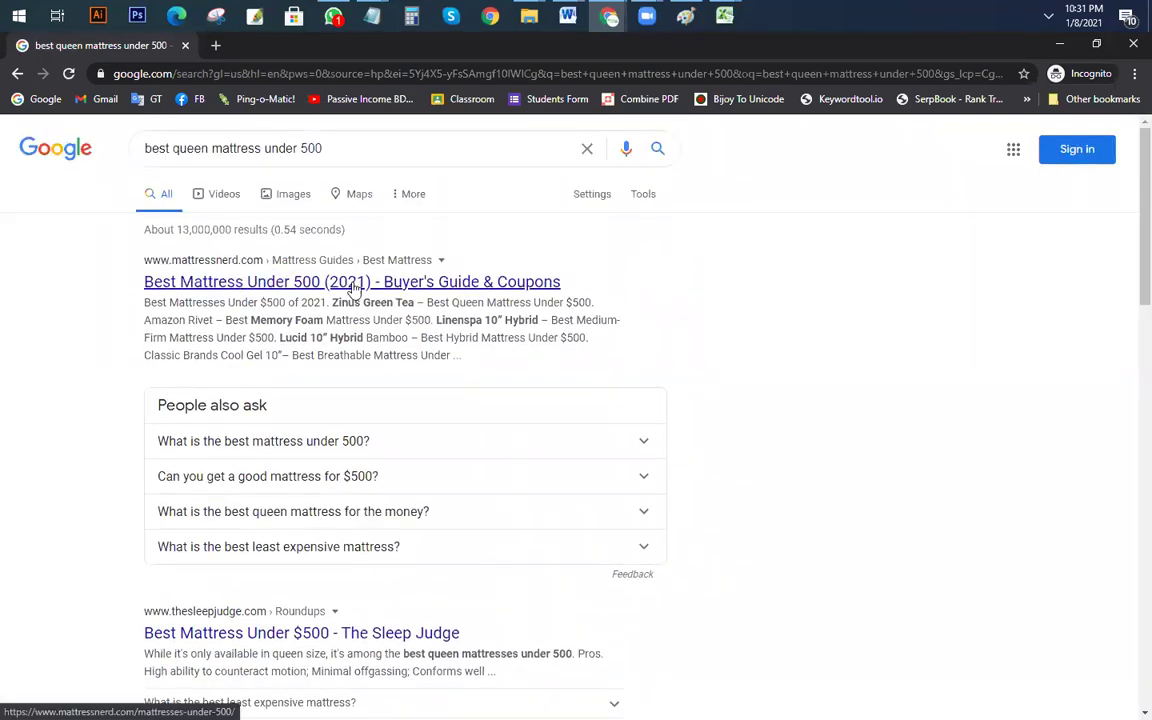
pyautogui.scroll(-3, 354, 290)
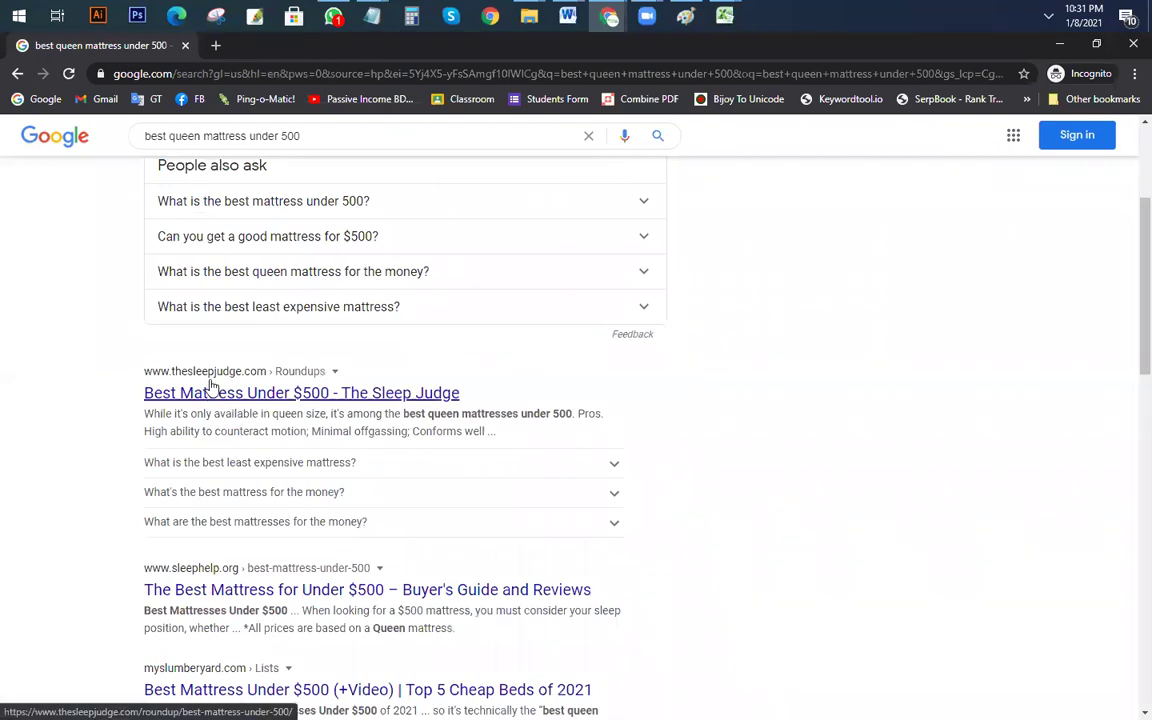
pyautogui.scroll(-3, 214, 390)
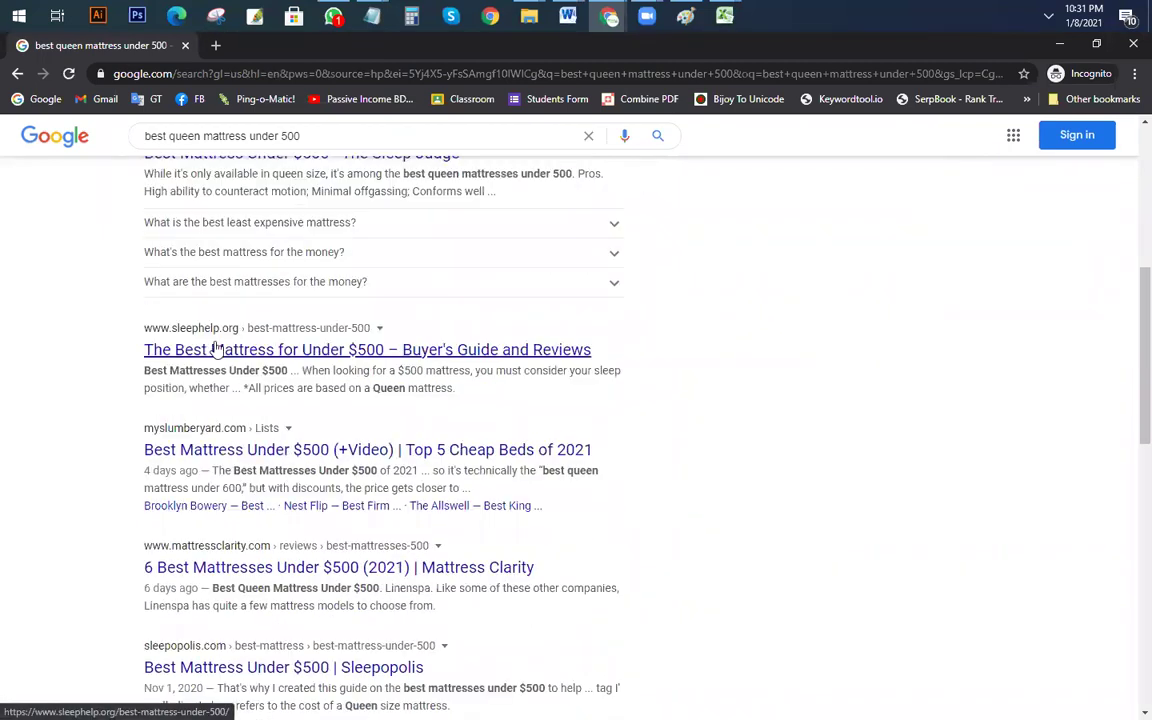
pyautogui.scroll(-4, 214, 348)
pyautogui.scroll(10, 381, 561)
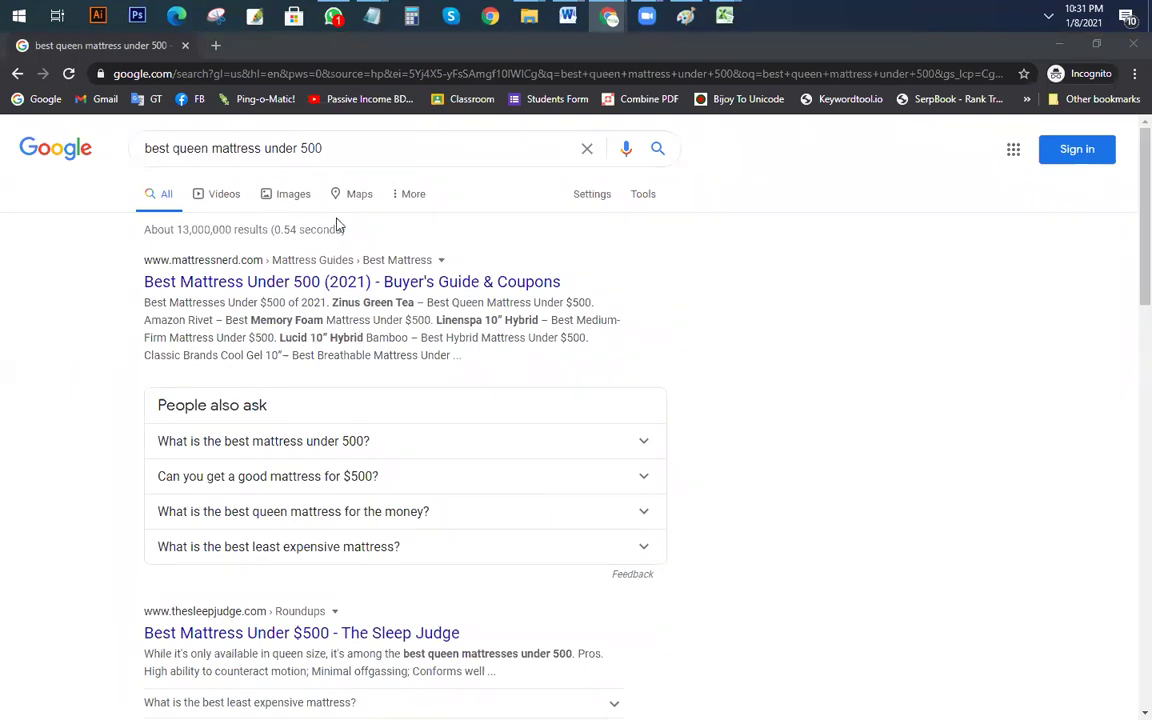
# Step: Bring forward the Chrome window holding the SEO tool tabs
pyautogui.click(337, 147)
pyautogui.click(53, 295)
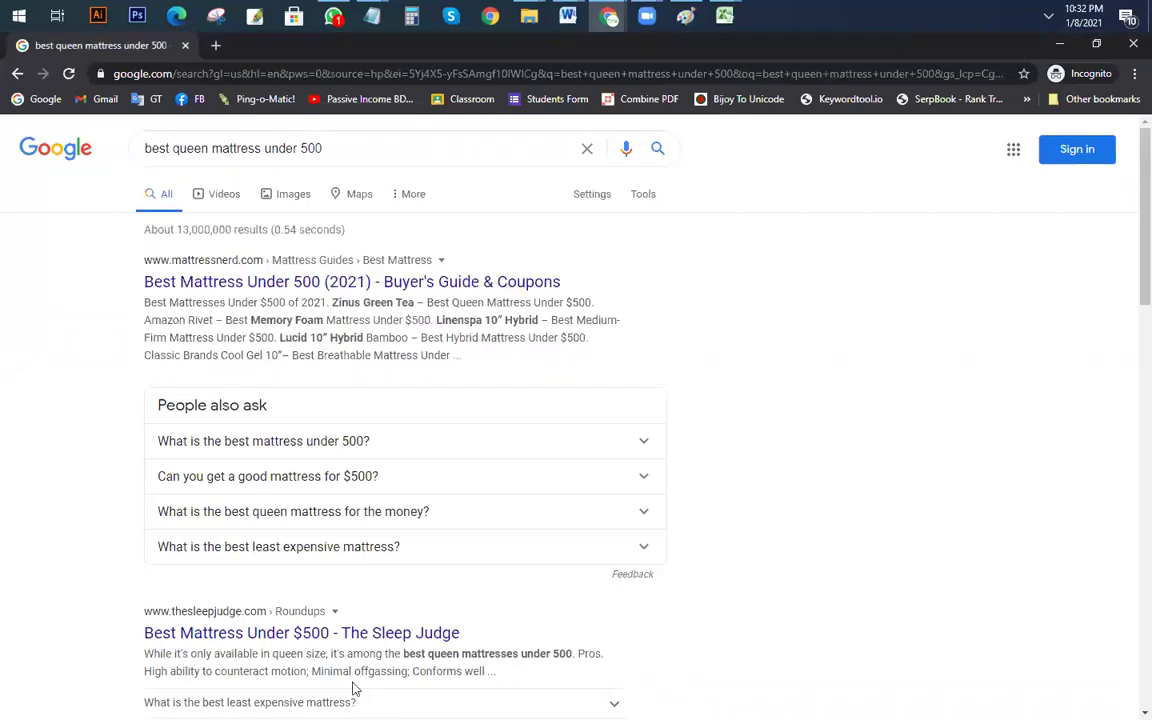
pyautogui.moveTo(610, 30)
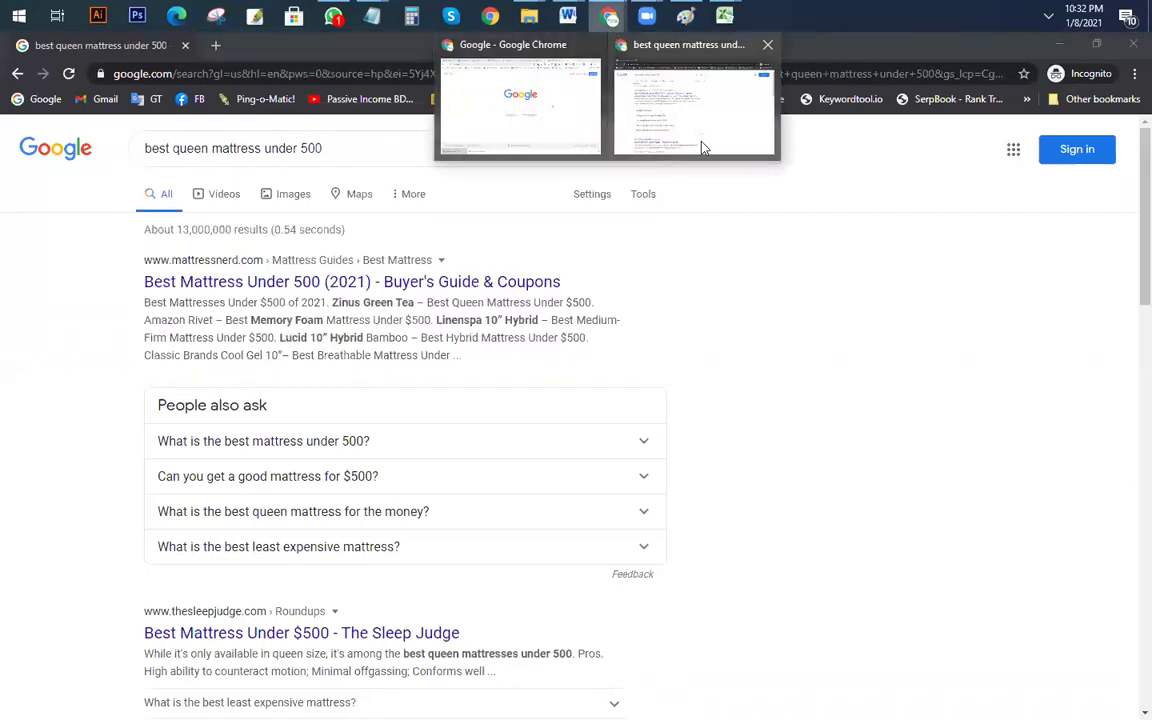
pyautogui.click(590, 118)
# Step: Run the Ahrefs questions report for 'best queen mattress under 500'
pyautogui.click(700, 46)
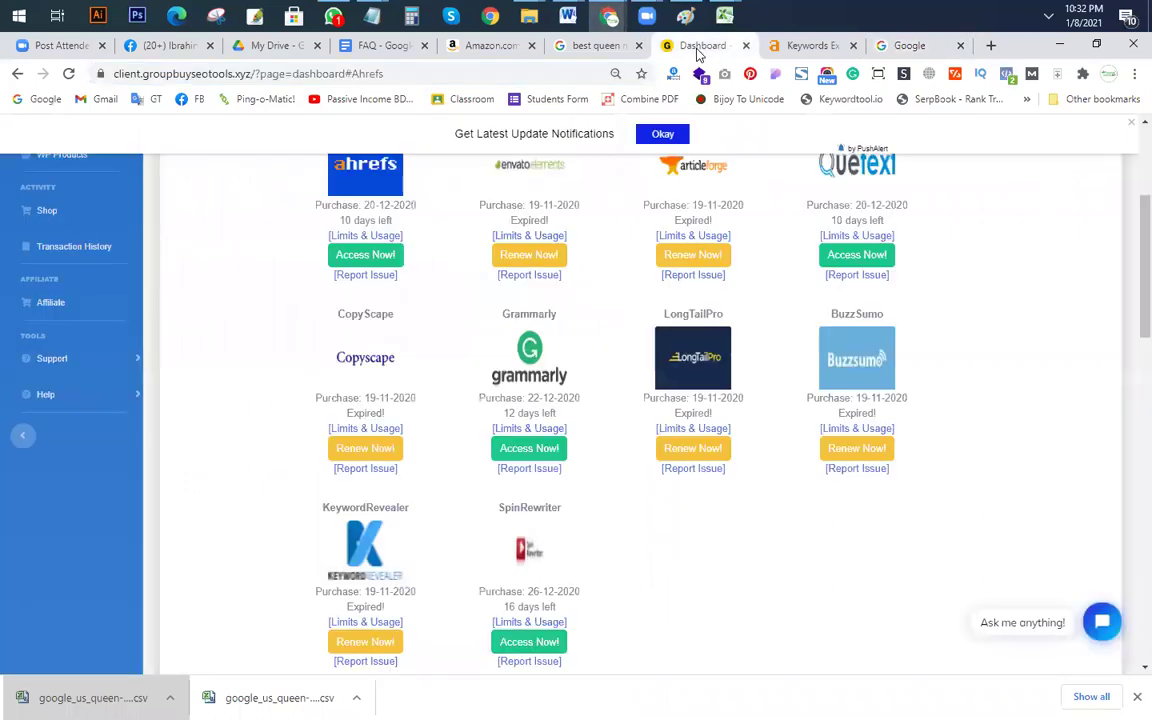
pyautogui.click(800, 45)
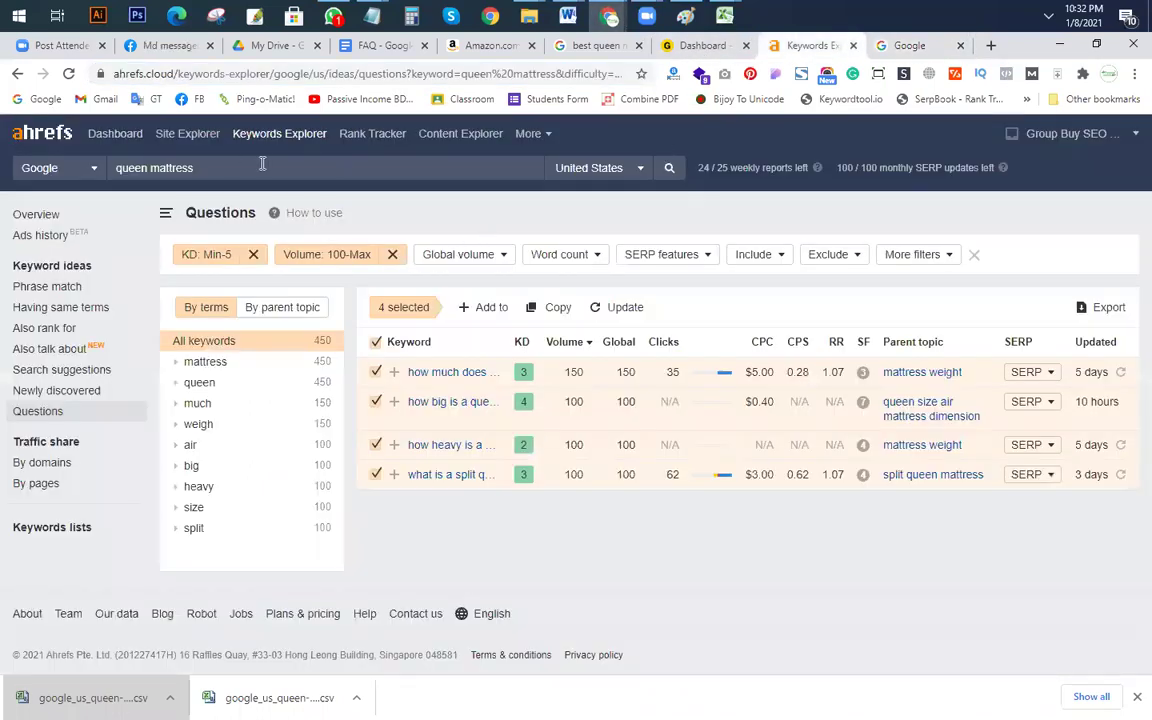
pyautogui.write('best queen mattress under 500')
pyautogui.click(670, 170)
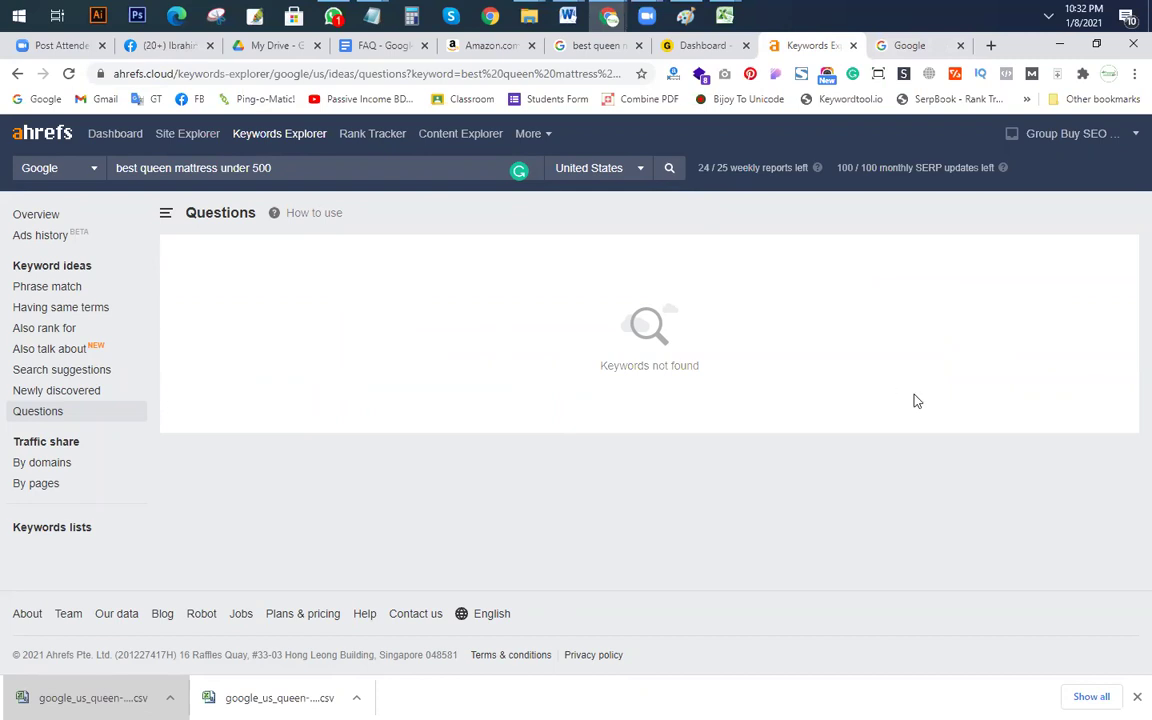
# Step: Go through Content Explorer to a blank Keywords Explorer search page
pyautogui.click(289, 169)
pyautogui.click(456, 141)
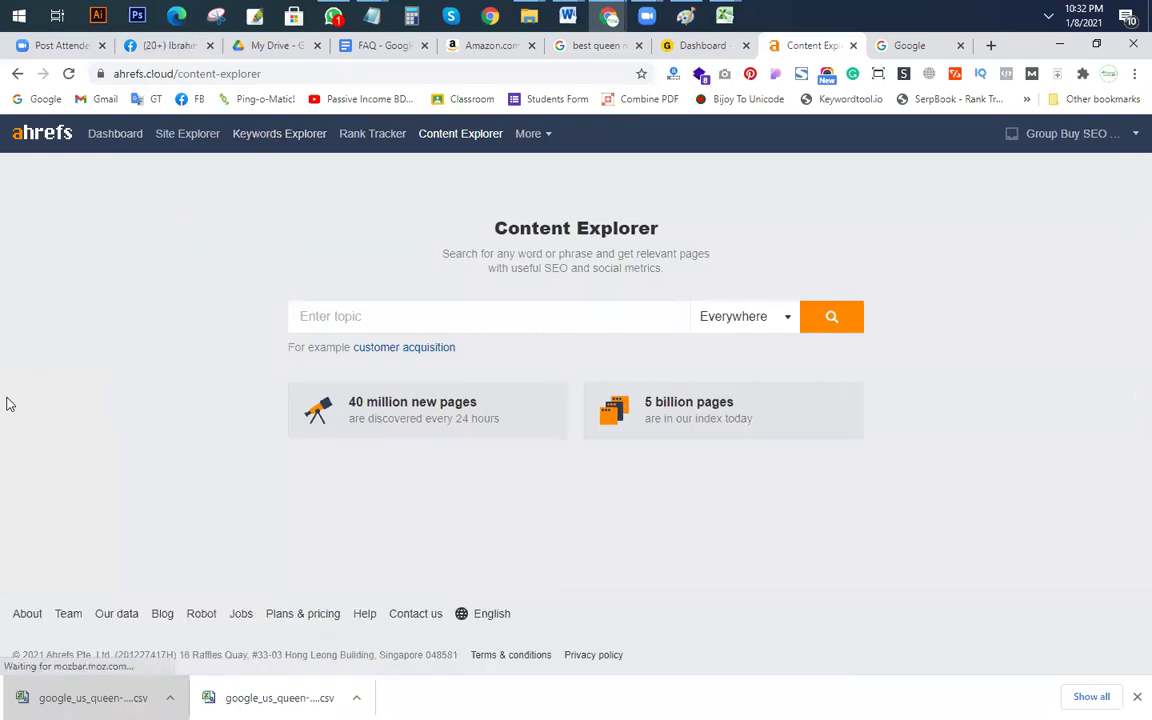
pyautogui.click(279, 133)
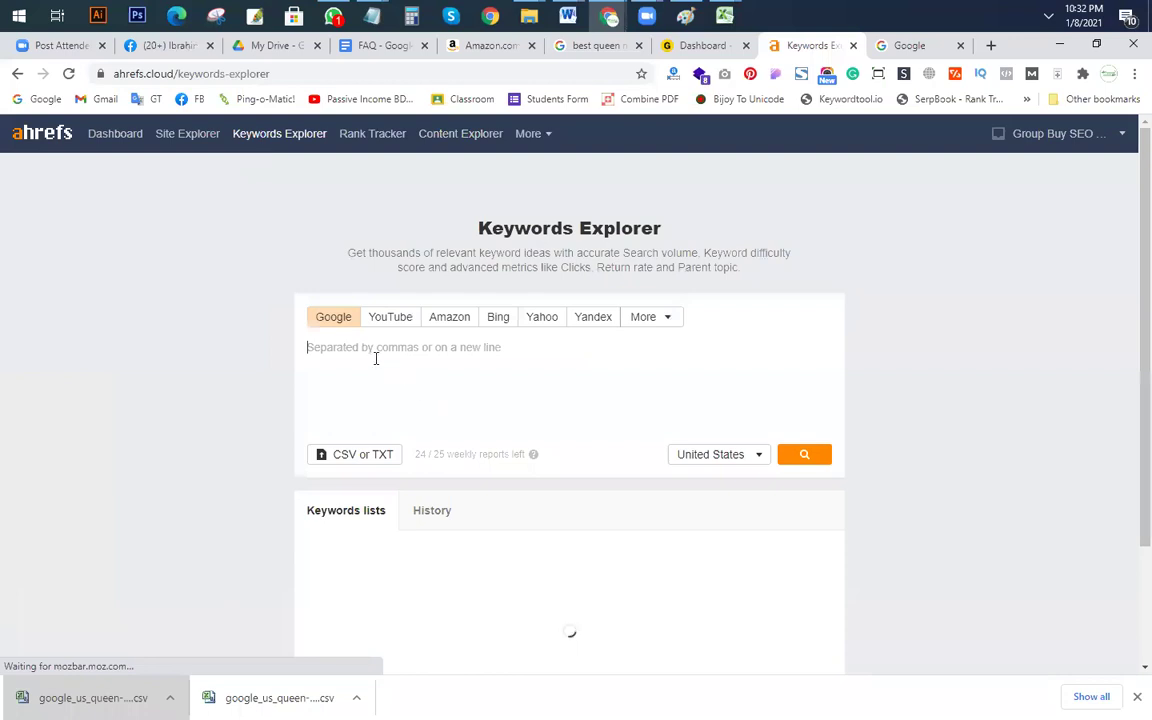
# Step: Run a Keywords Explorer overview for 'best queen mattress under 500' (KD 7, volume 450)
pyautogui.click(374, 357)
pyautogui.write('best queen mattress under 500')
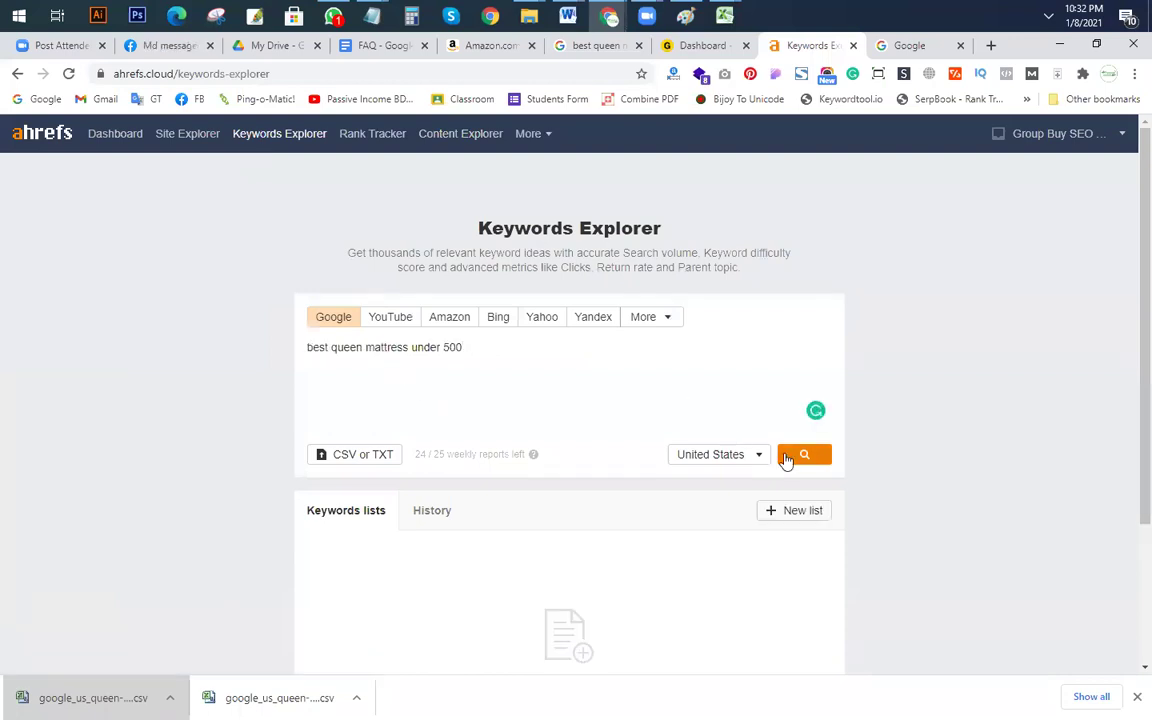
pyautogui.click(805, 457)
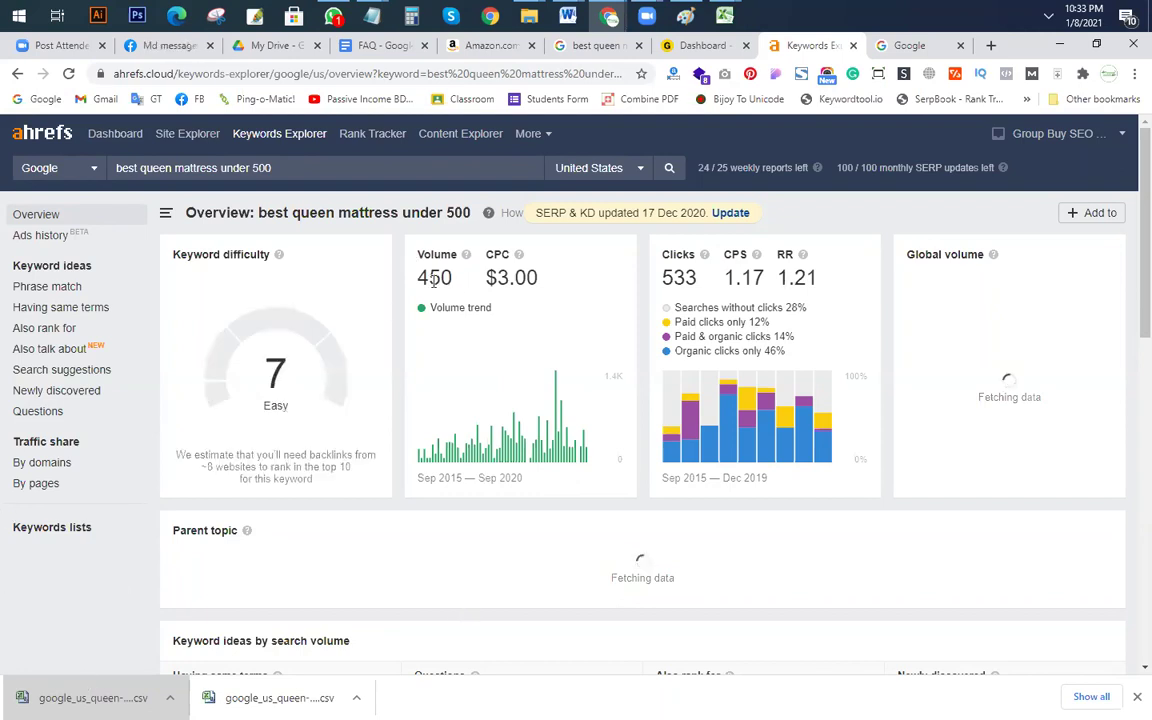
pyautogui.scroll(-3, 390, 470)
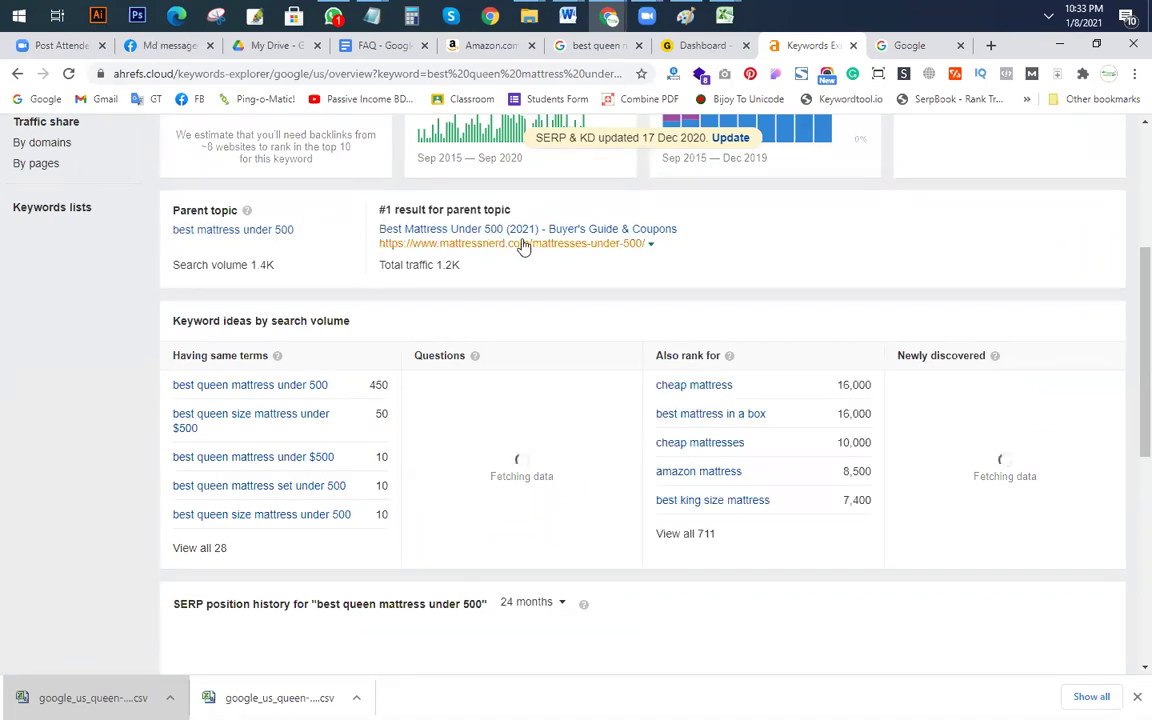
# Step: Open the #1 ranking Mattress Nerd page in a new tab and select its URL
pyautogui.click(650, 244)
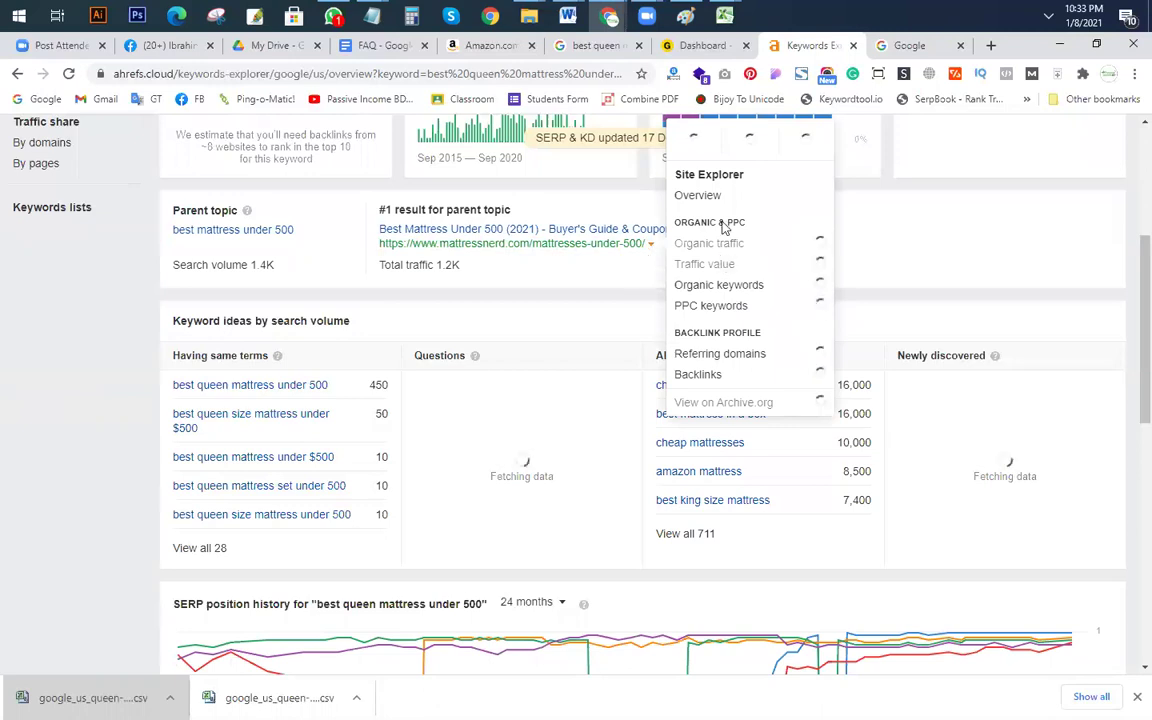
pyautogui.rightClick(575, 248)
pyautogui.click(618, 253)
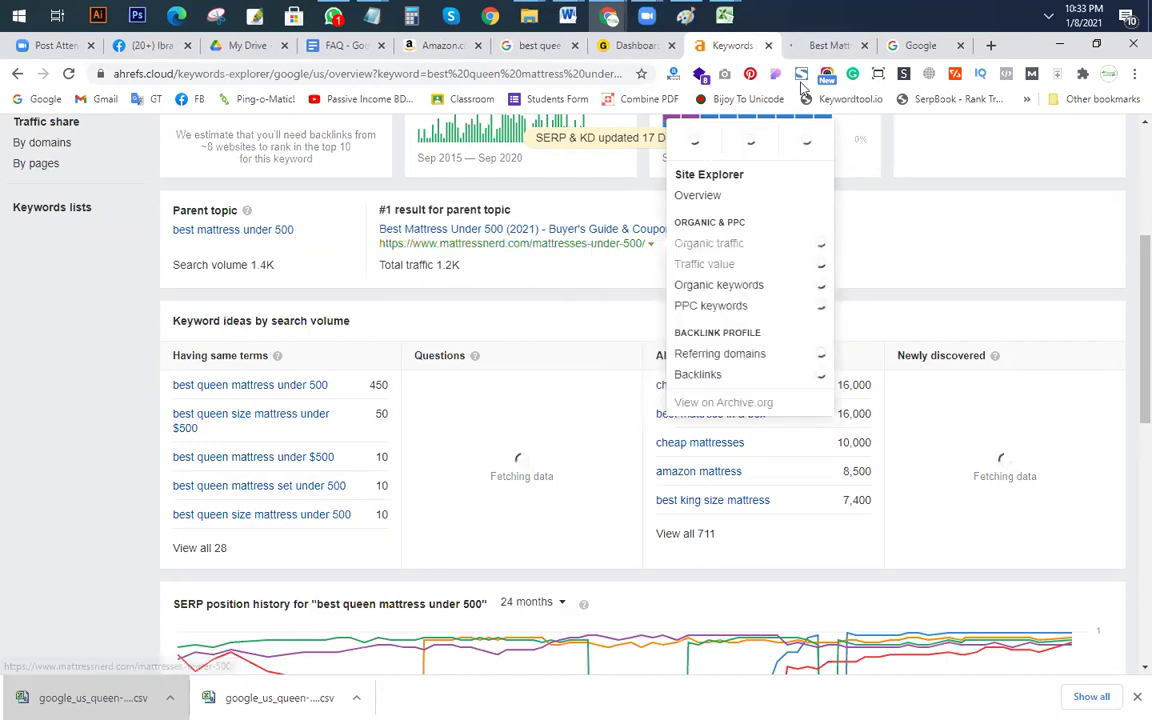
pyautogui.click(825, 45)
pyautogui.click(352, 74)
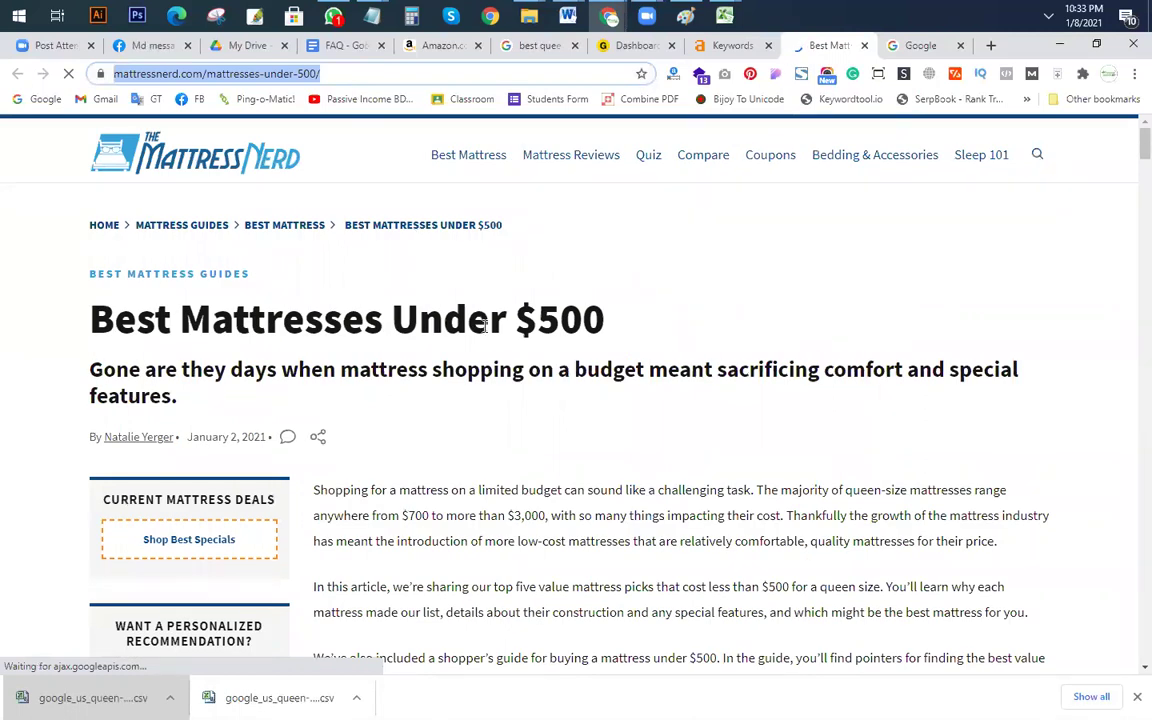
# Step: Copy the five 'Having same terms' keywords with their volumes from the overview
pyautogui.click(636, 45)
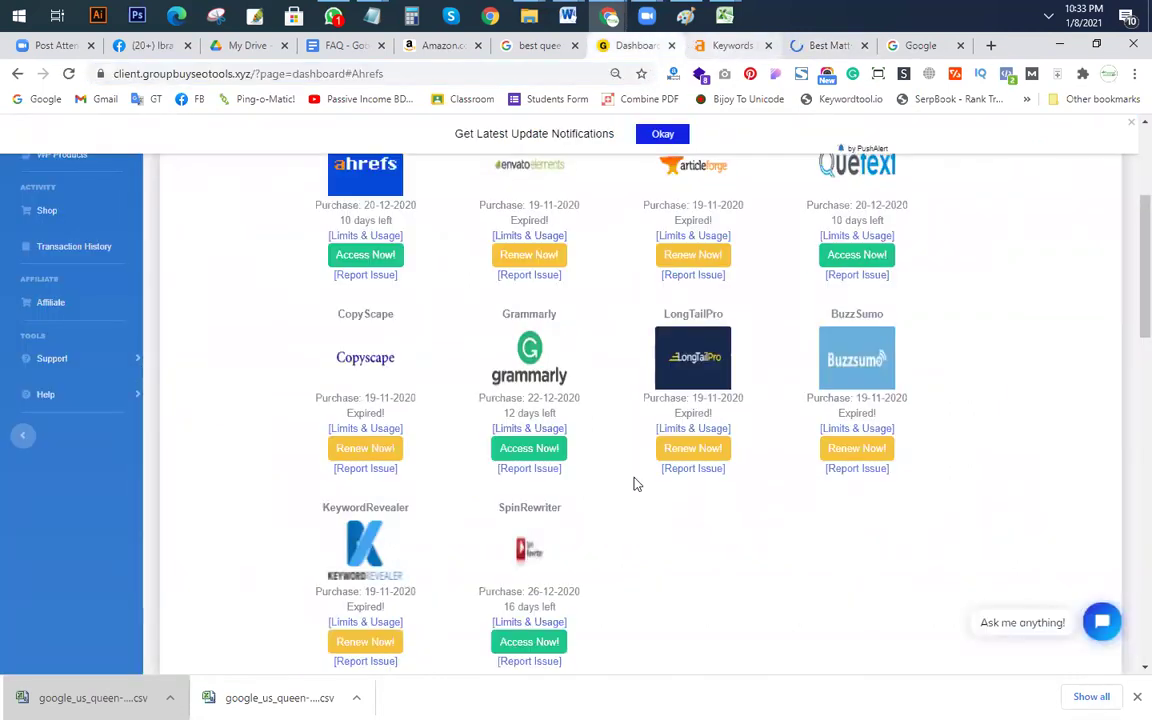
pyautogui.click(729, 46)
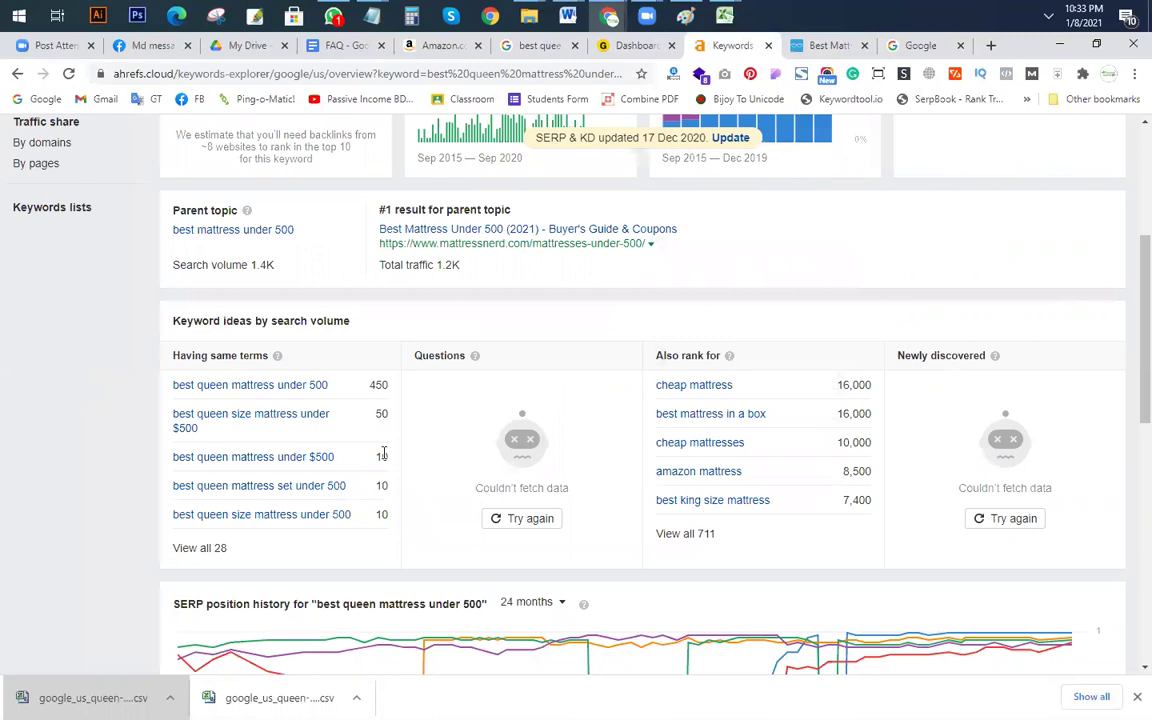
pyautogui.scroll(2, 281, 307)
pyautogui.scroll(1, 237, 216)
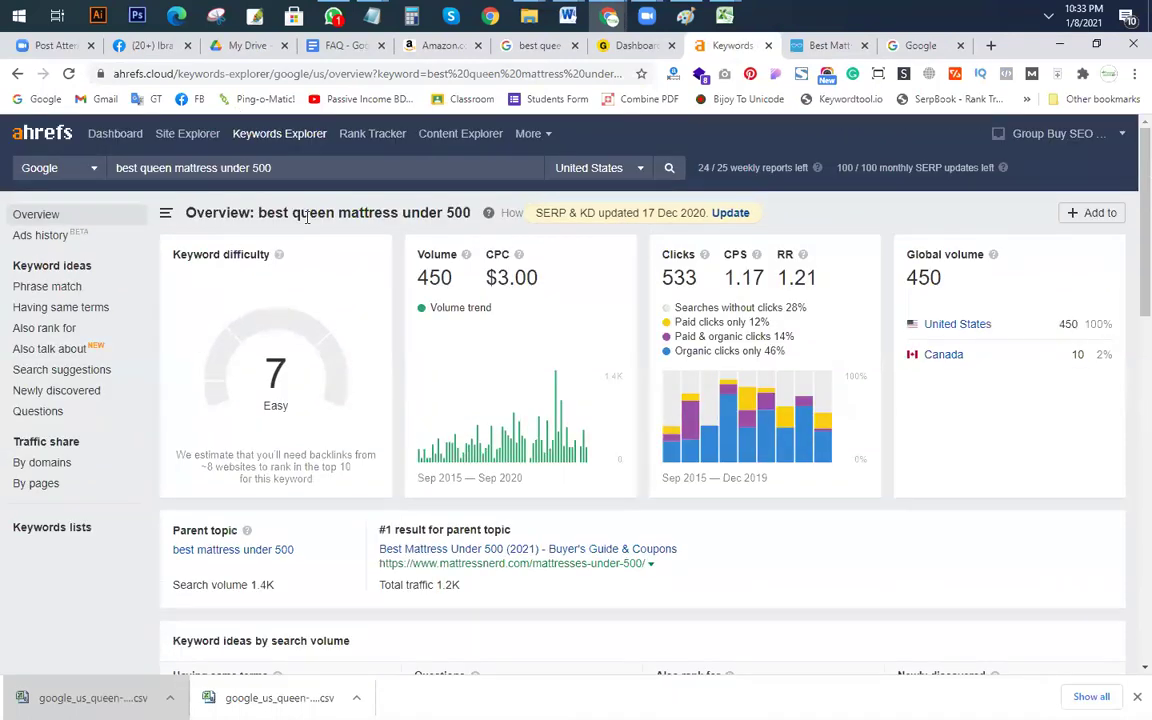
pyautogui.scroll(-3, 323, 203)
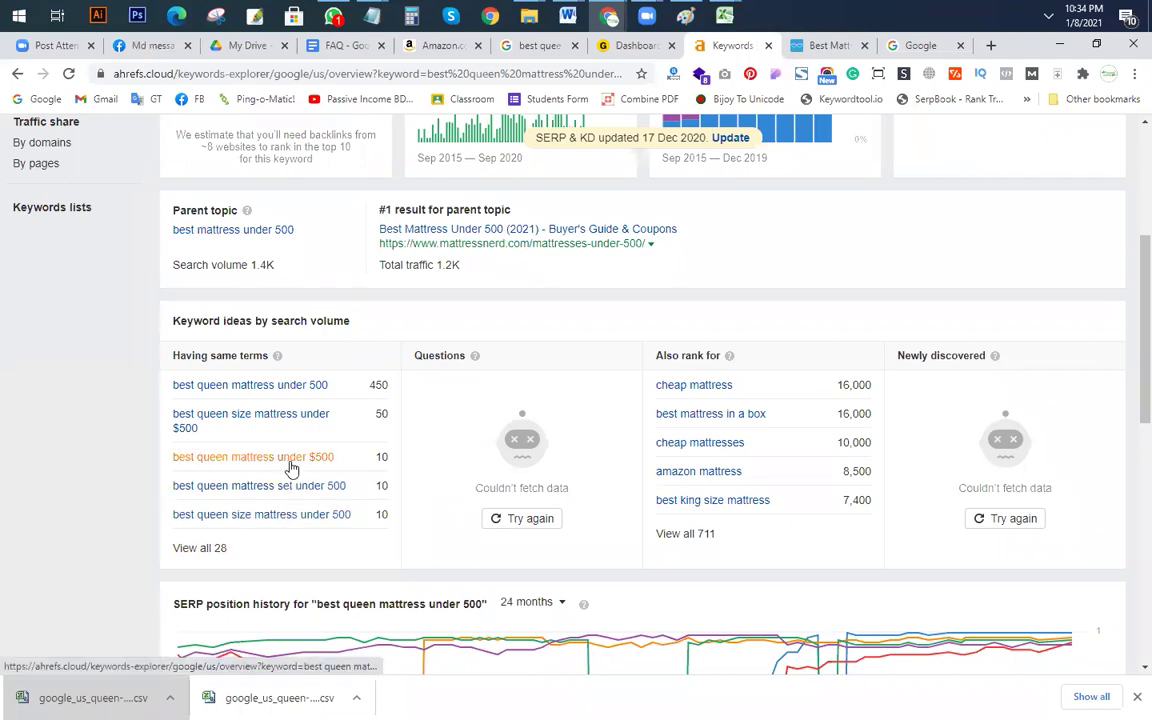
pyautogui.moveTo(350, 516); pyautogui.dragTo(172, 393)
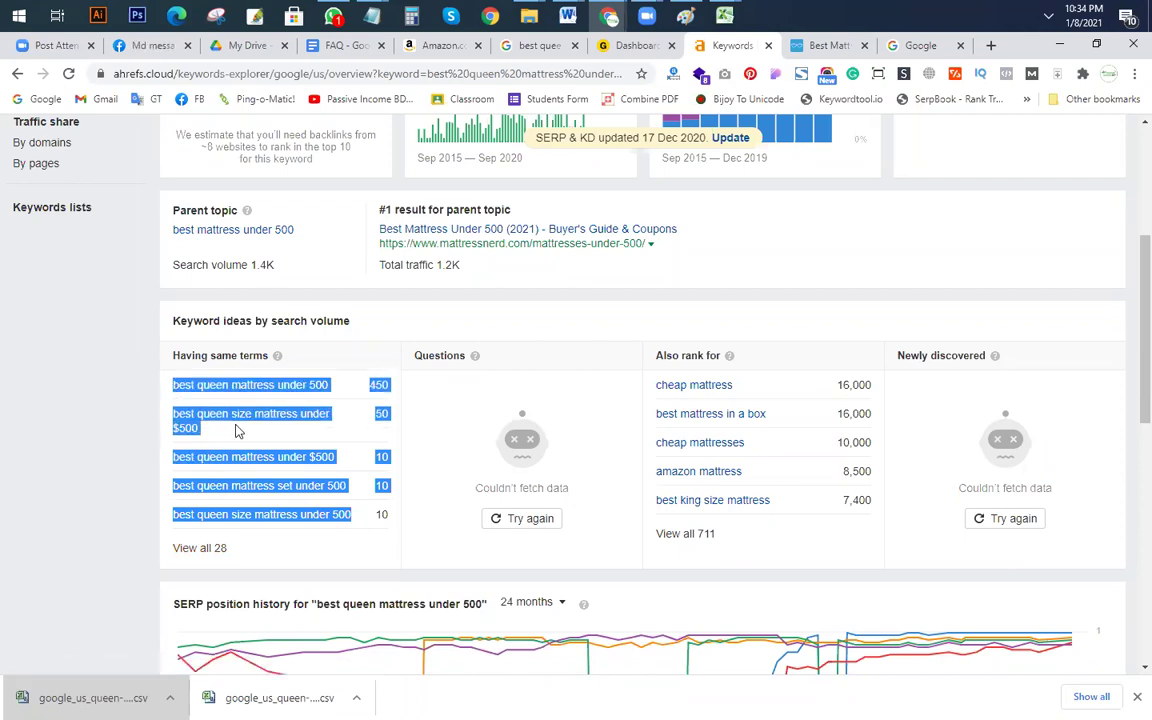
pyautogui.scroll(-4, 451, 439)
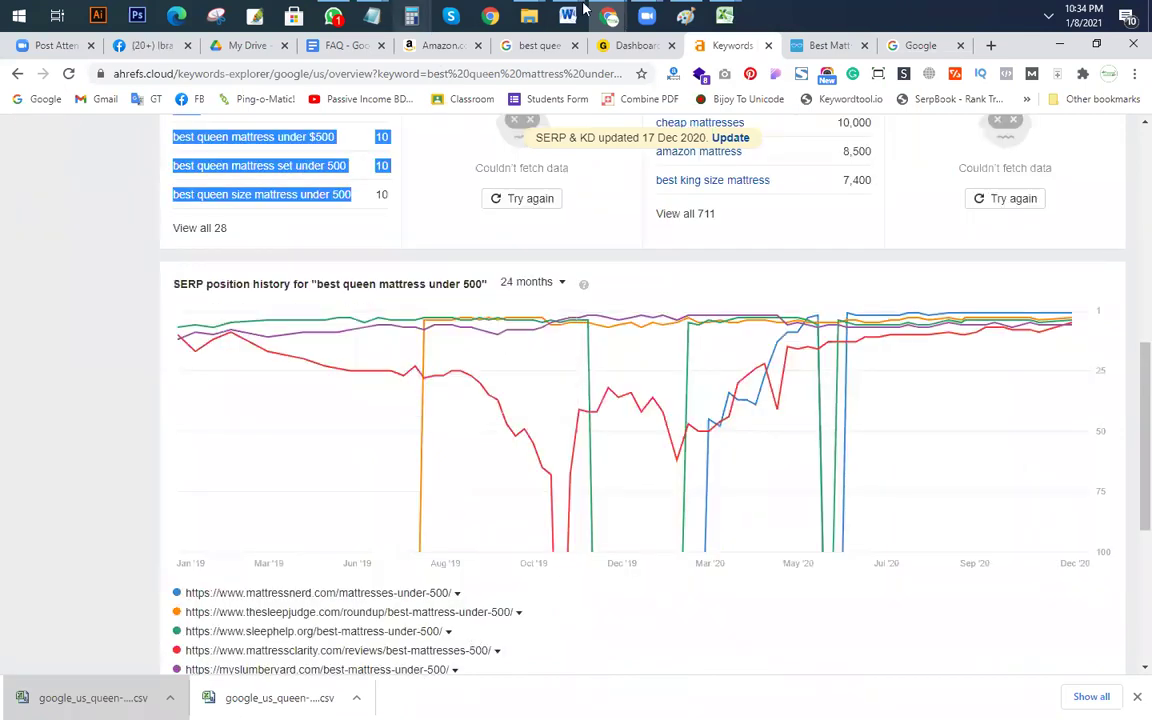
pyautogui.click(724, 15)
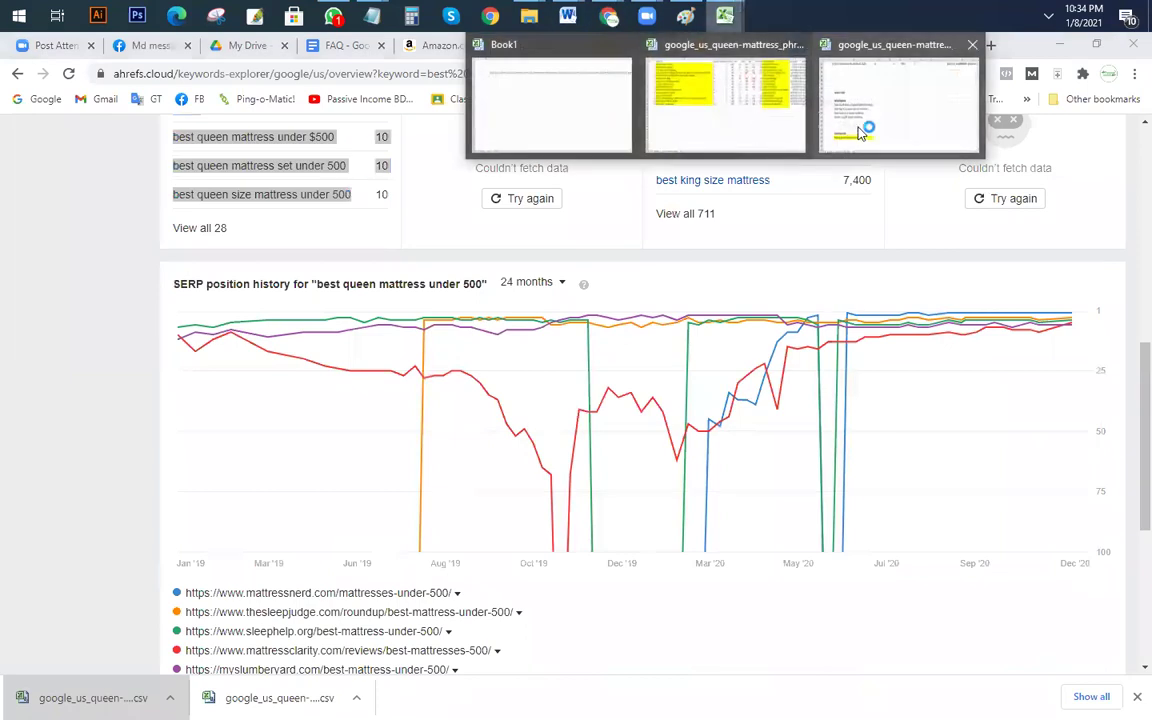
# Step: Add an 'LSI' heading in C27, 'PRIMARY' in A28, and paste the keywords into C28
pyautogui.click(868, 123)
pyautogui.scroll(-5, 337, 429)
pyautogui.click(339, 432)
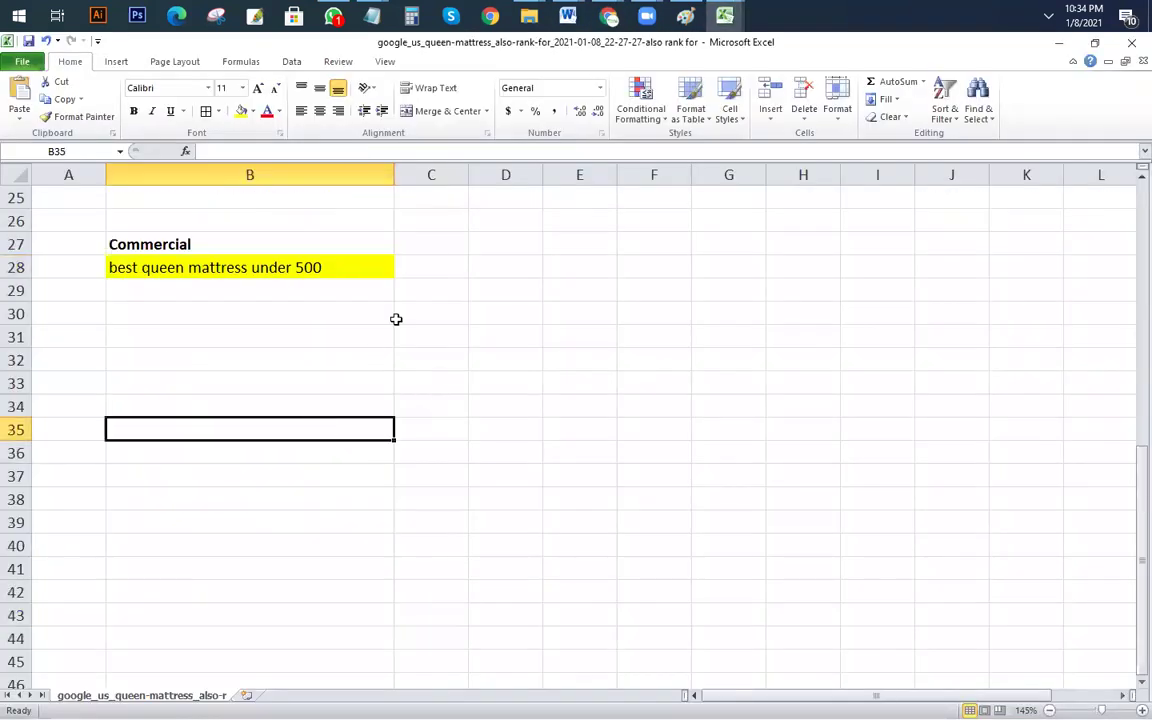
pyautogui.click(434, 250)
pyautogui.write('LSI')
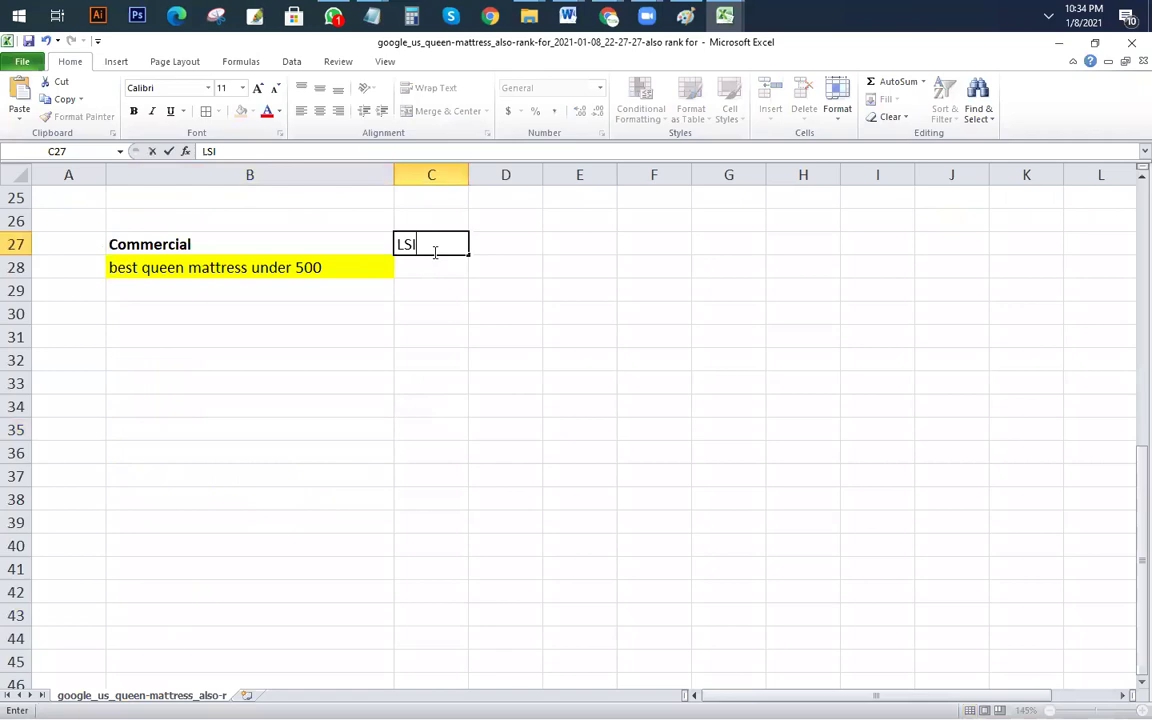
pyautogui.press('Return')
pyautogui.click(74, 265)
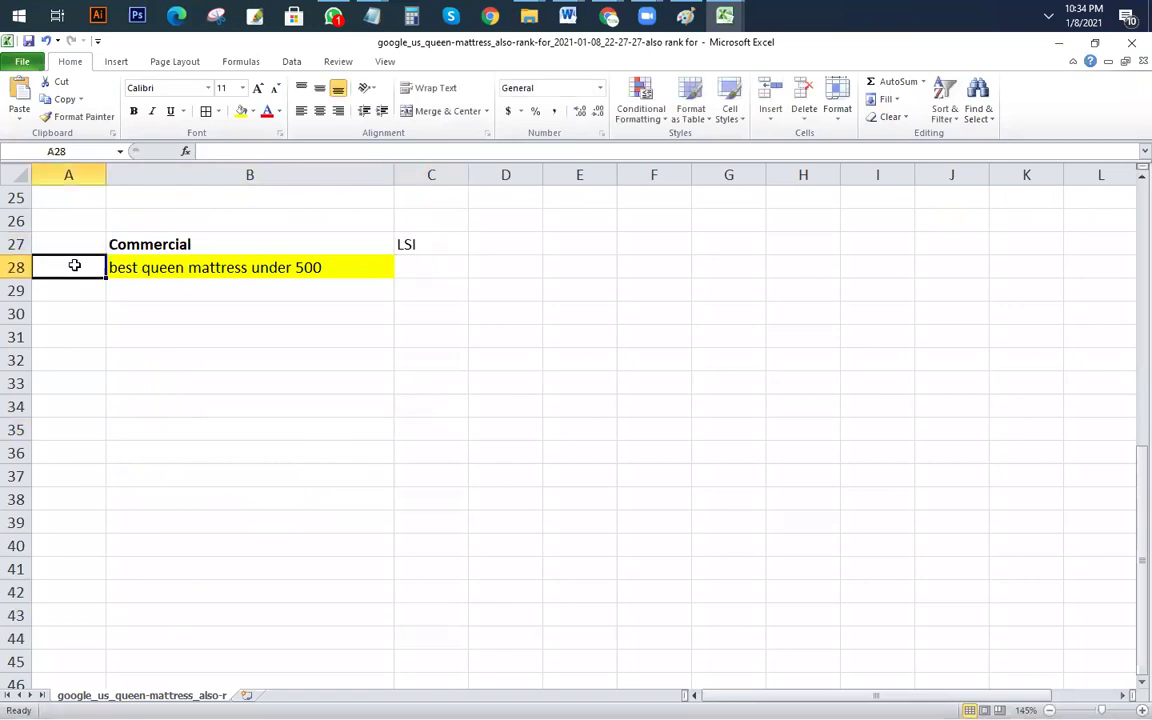
pyautogui.write('PRIMARY')
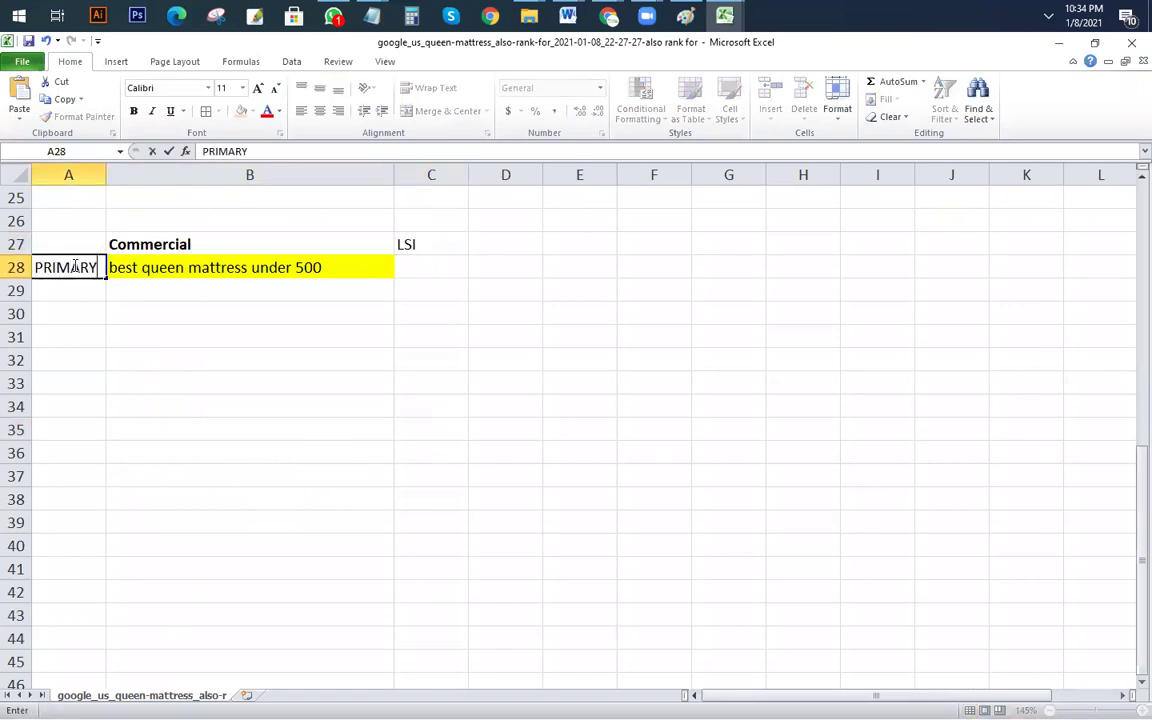
pyautogui.click(440, 268)
pyautogui.hotkey('ctrl', 'v')
# Step: Widen column C and autofit rows 28–31 to single-line height
pyautogui.moveTo(468, 175); pyautogui.dragTo(790, 175)
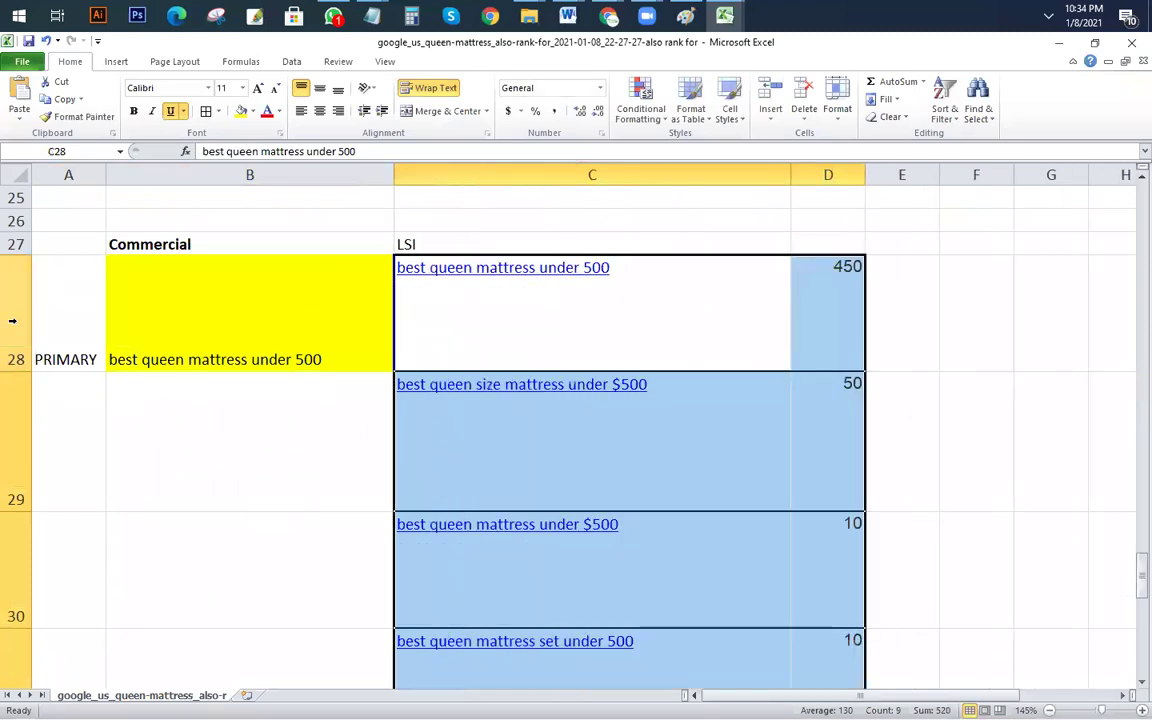
pyautogui.doubleClick(16, 371)
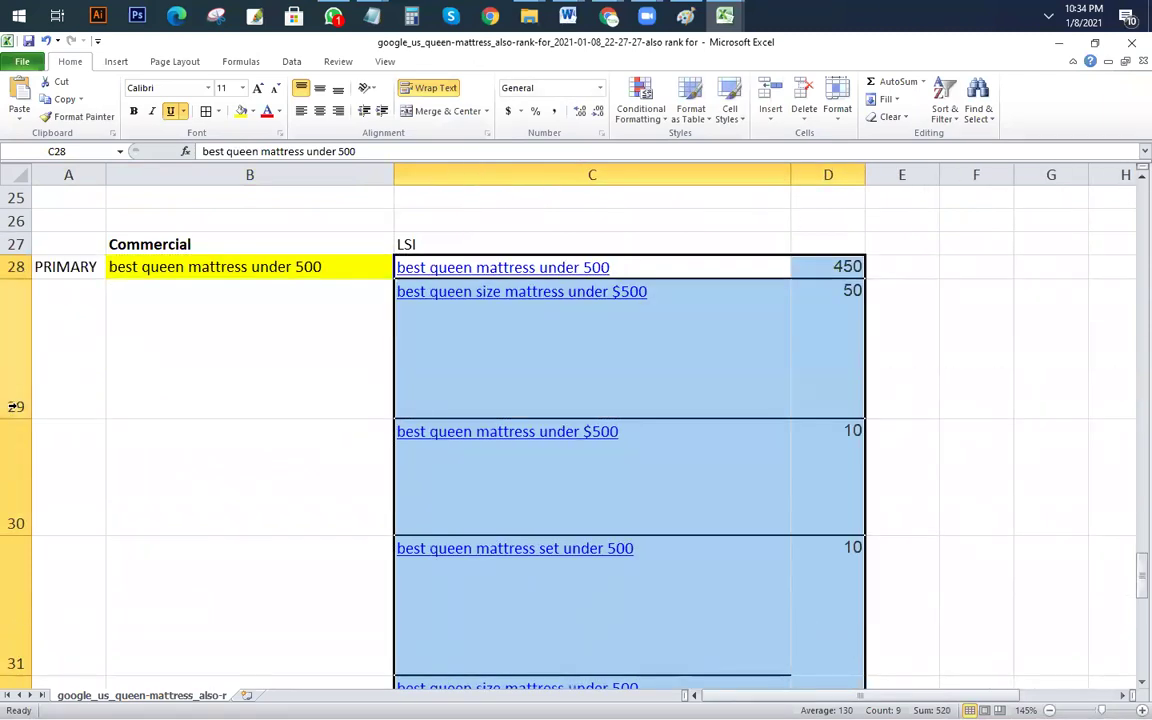
pyautogui.click(12, 405)
pyautogui.doubleClick(16, 418)
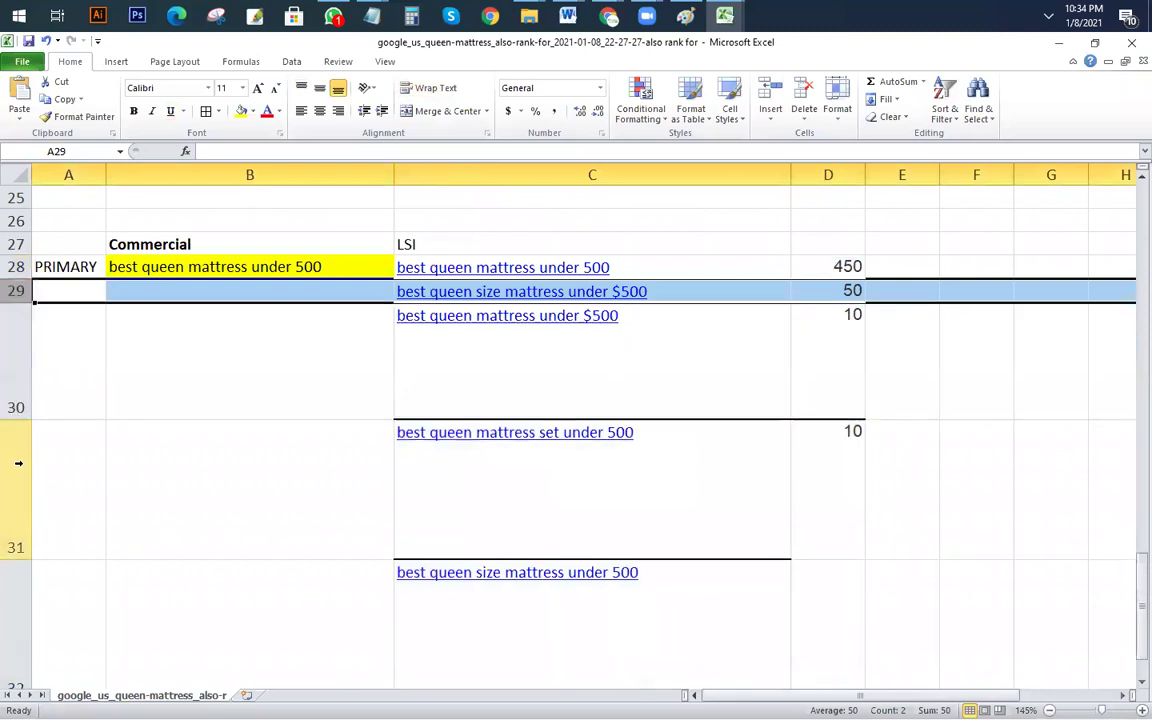
pyautogui.doubleClick(27, 416)
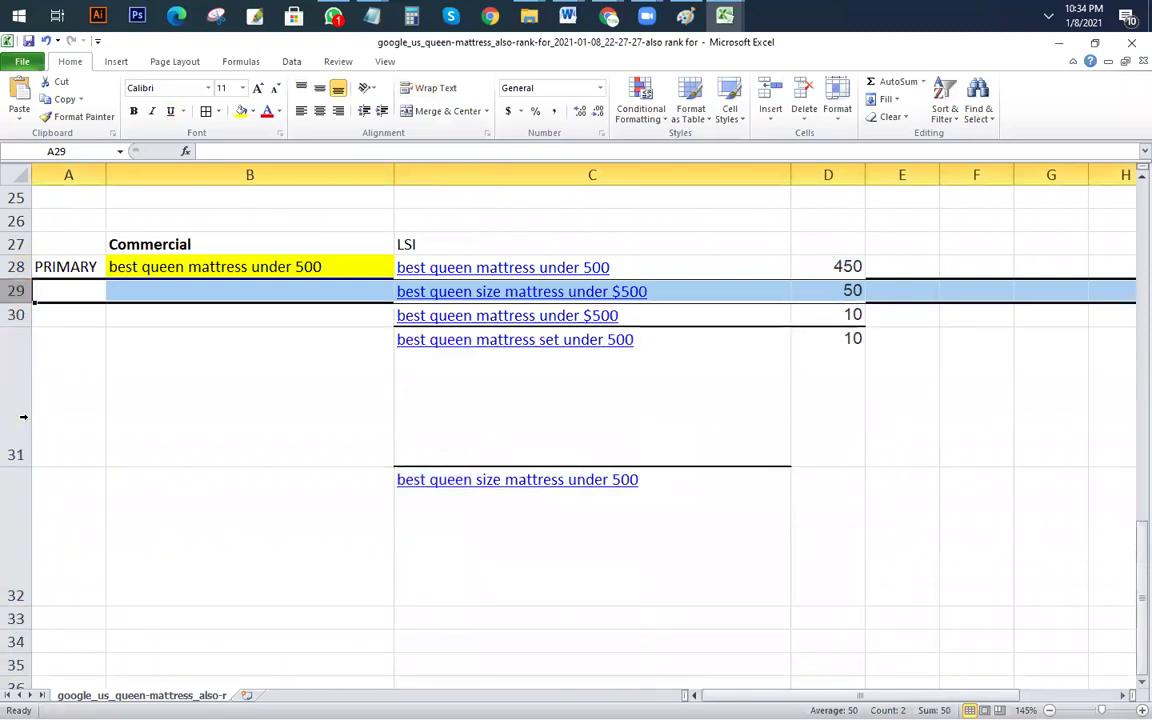
pyautogui.doubleClick(14, 466)
pyautogui.moveTo(14, 452); pyautogui.dragTo(14, 376)
pyautogui.click(568, 576)
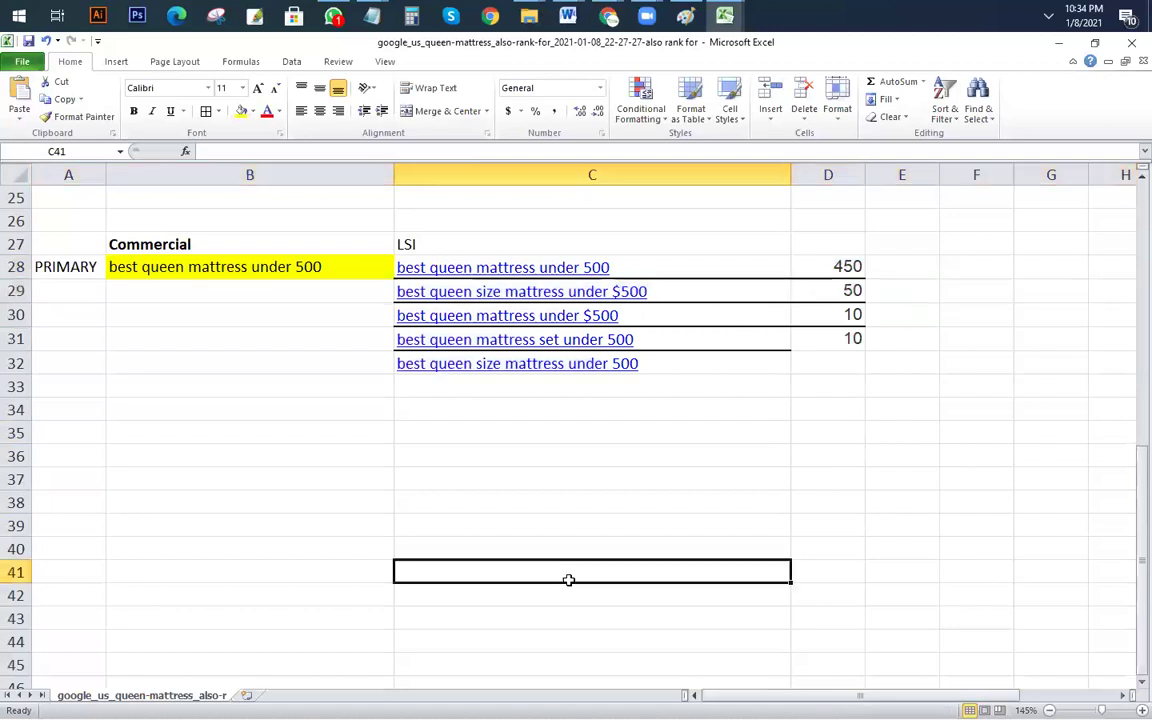
pyautogui.scroll(4, 615, 565)
pyautogui.scroll(-2, 615, 565)
pyautogui.scroll(5, 712, 530)
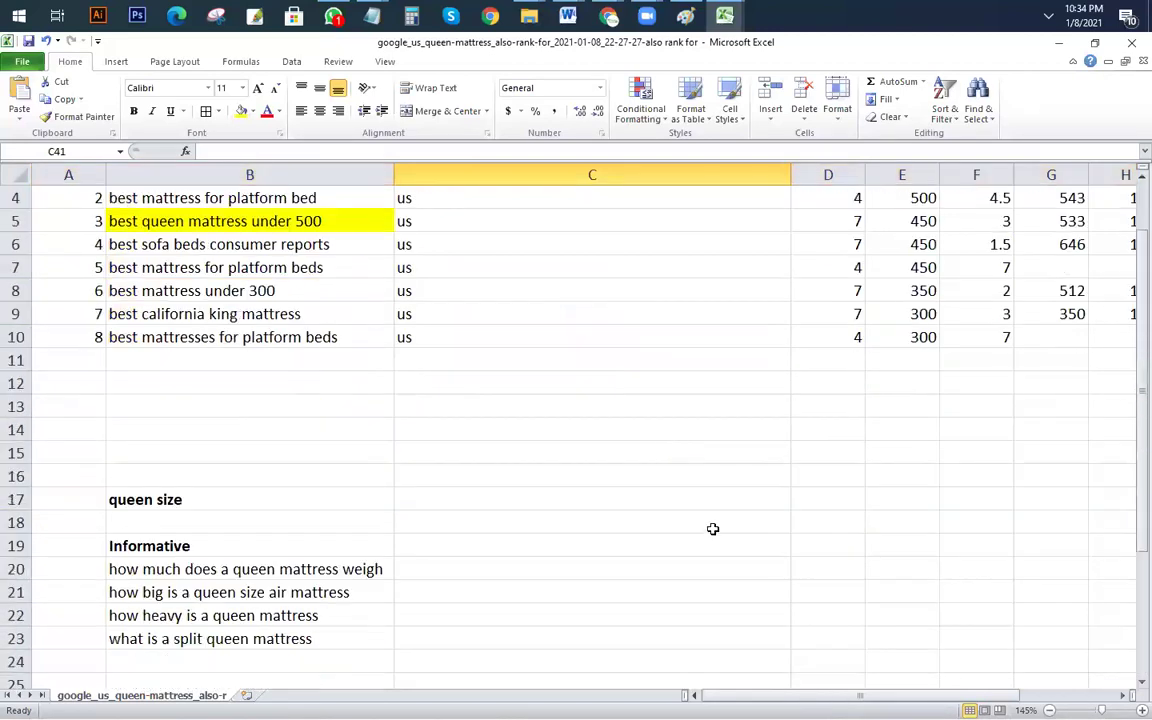
pyautogui.scroll(-1, 712, 530)
pyautogui.scroll(2, 697, 398)
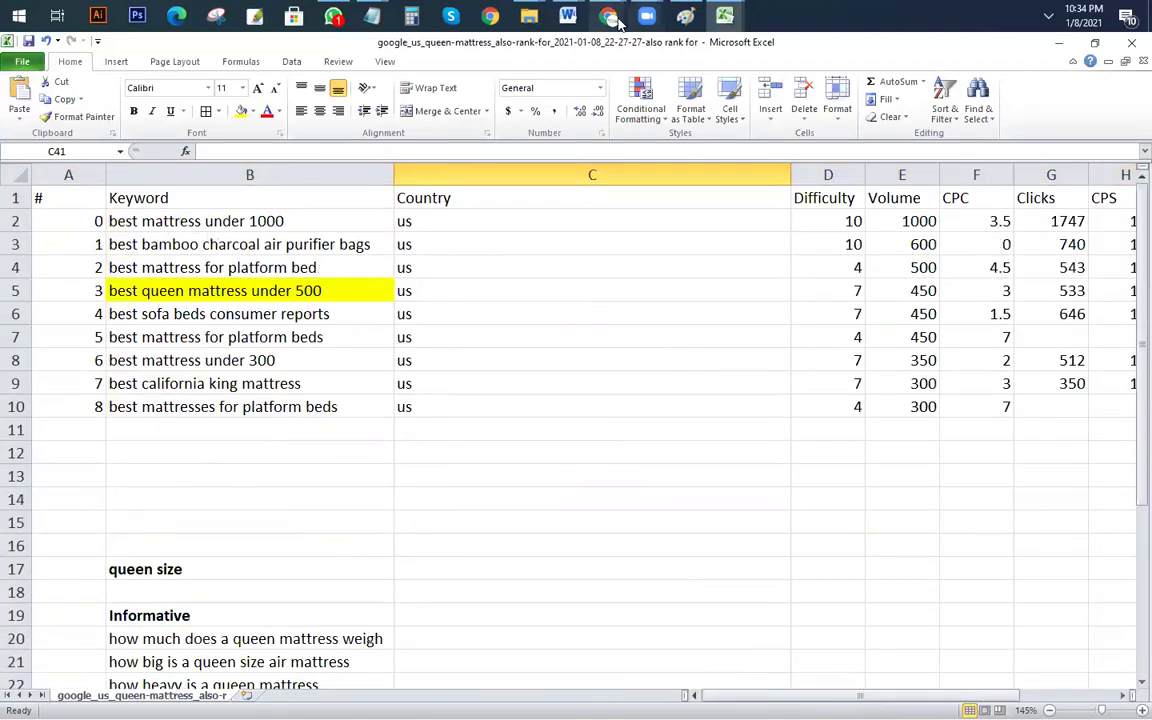
# Step: Return to the Keywords Explorer window, glance at the Mattress Nerd tab, and open Site Explorer
pyautogui.moveTo(610, 16)
pyautogui.click(555, 118)
pyautogui.scroll(6, 640, 463)
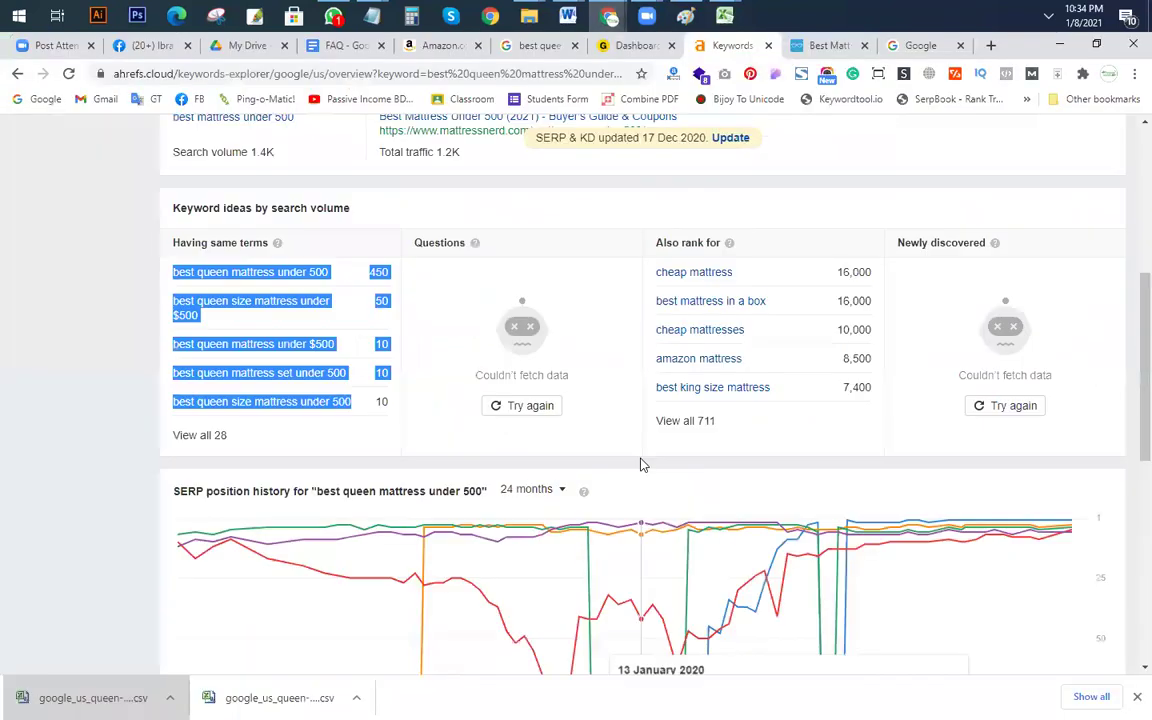
pyautogui.scroll(-2, 509, 403)
pyautogui.click(510, 323)
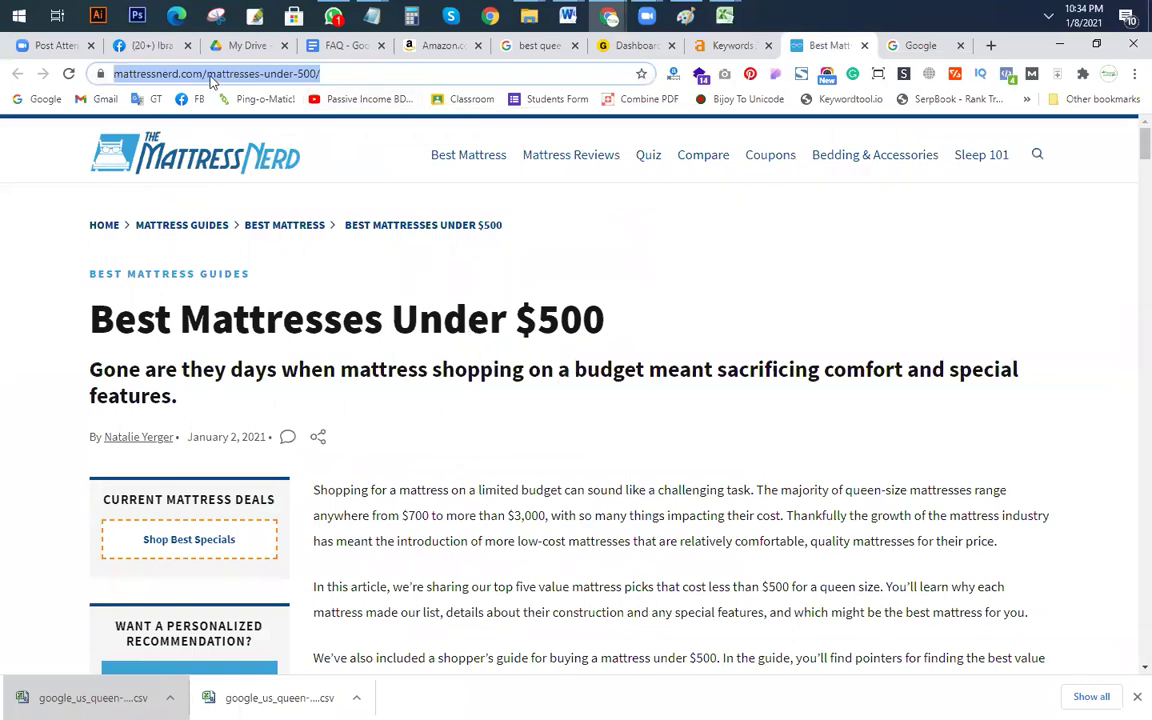
pyautogui.click(632, 46)
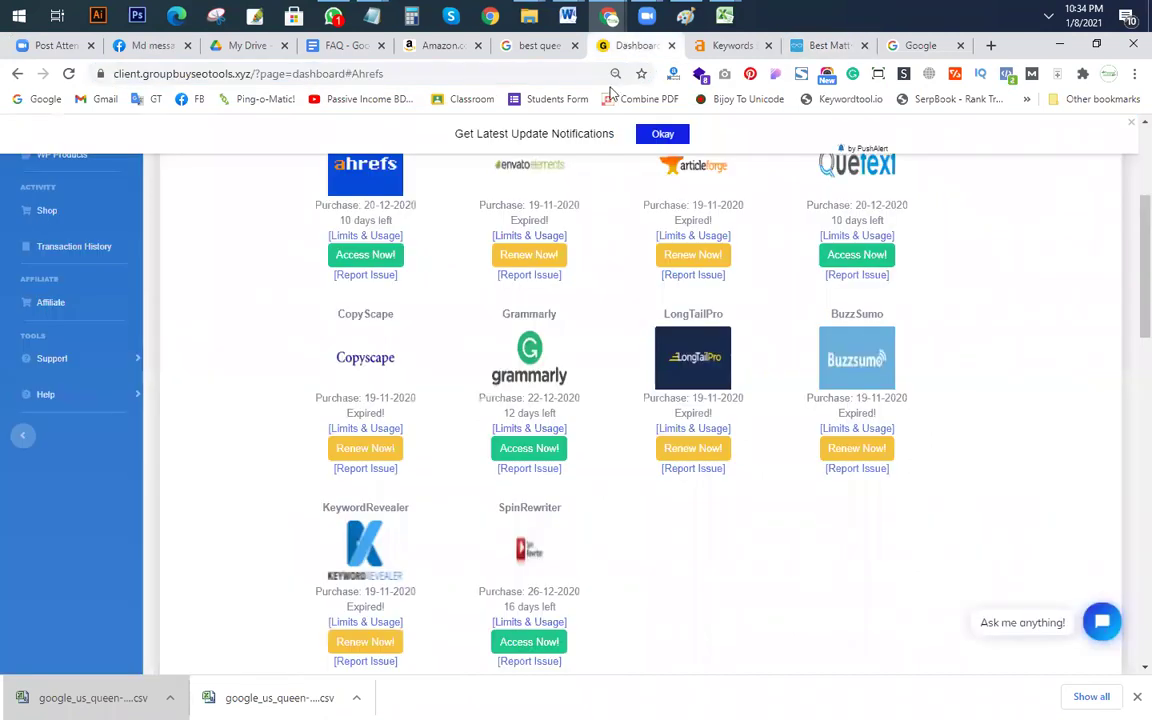
pyautogui.click(727, 46)
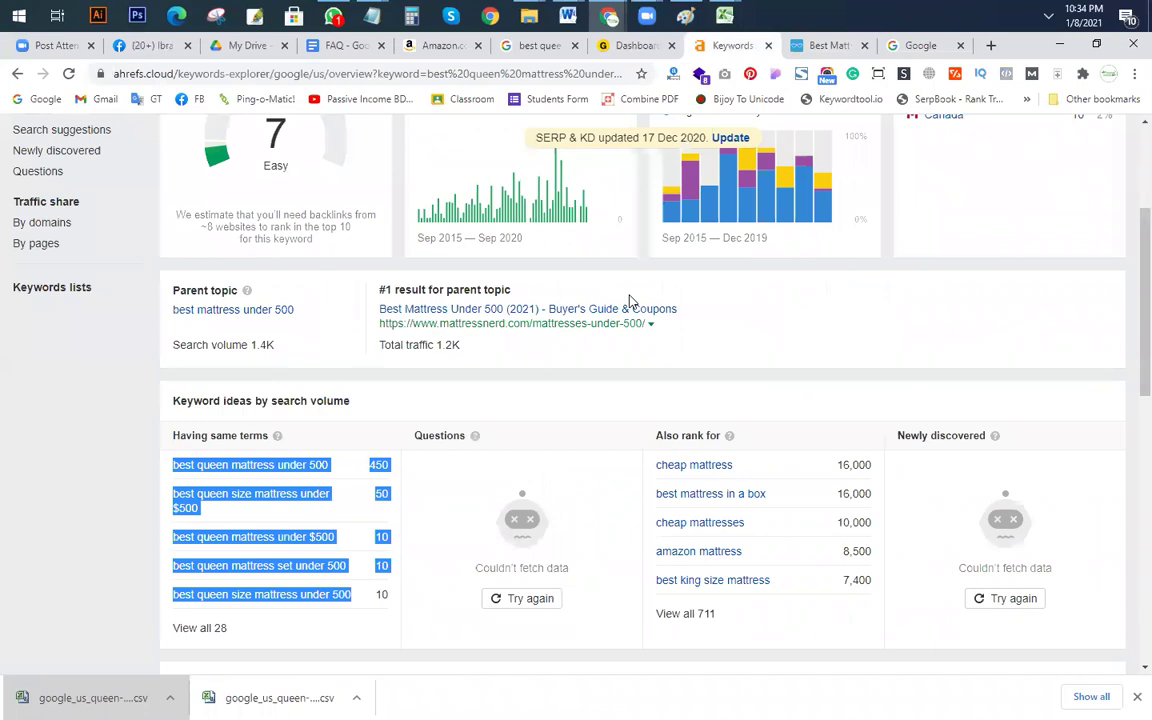
pyautogui.scroll(3, 568, 411)
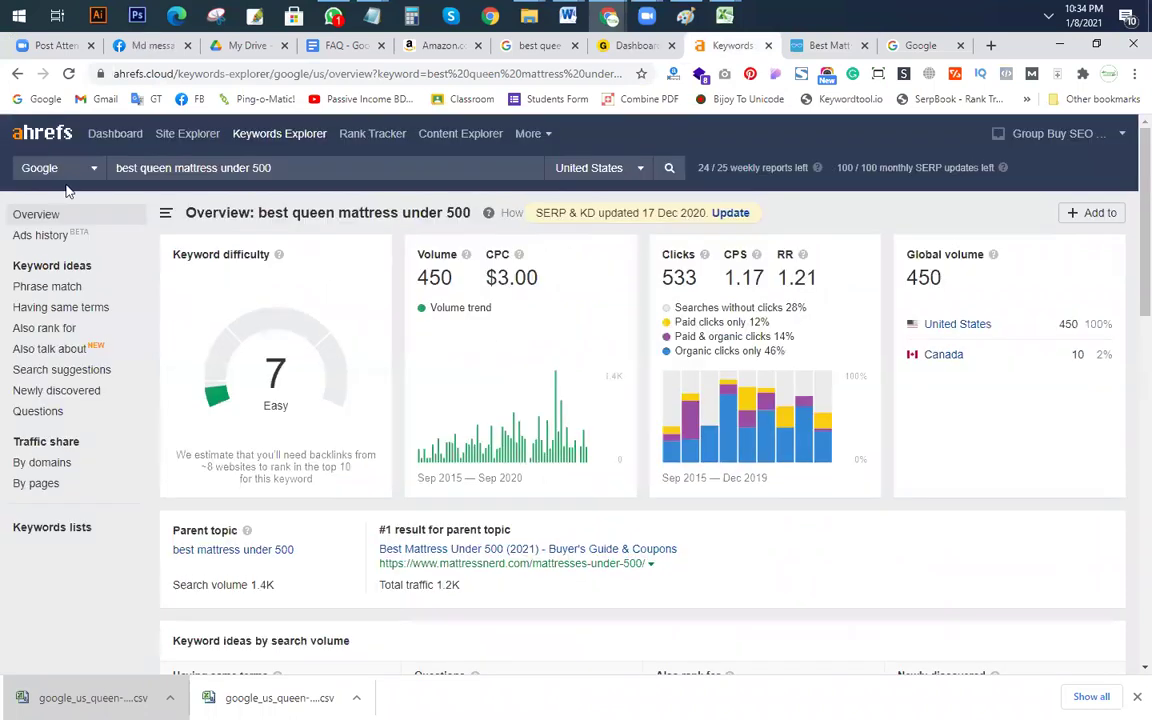
pyautogui.click(186, 140)
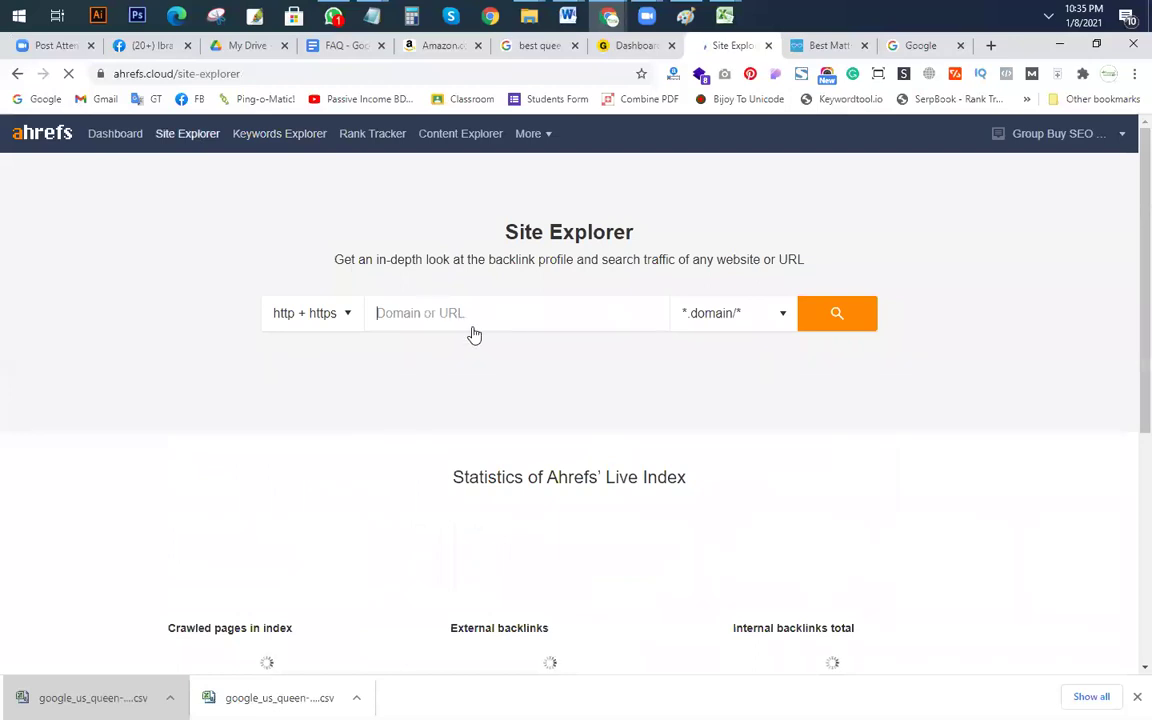
pyautogui.write('https://www.mattressnerd.com/mattresses-under-500/')
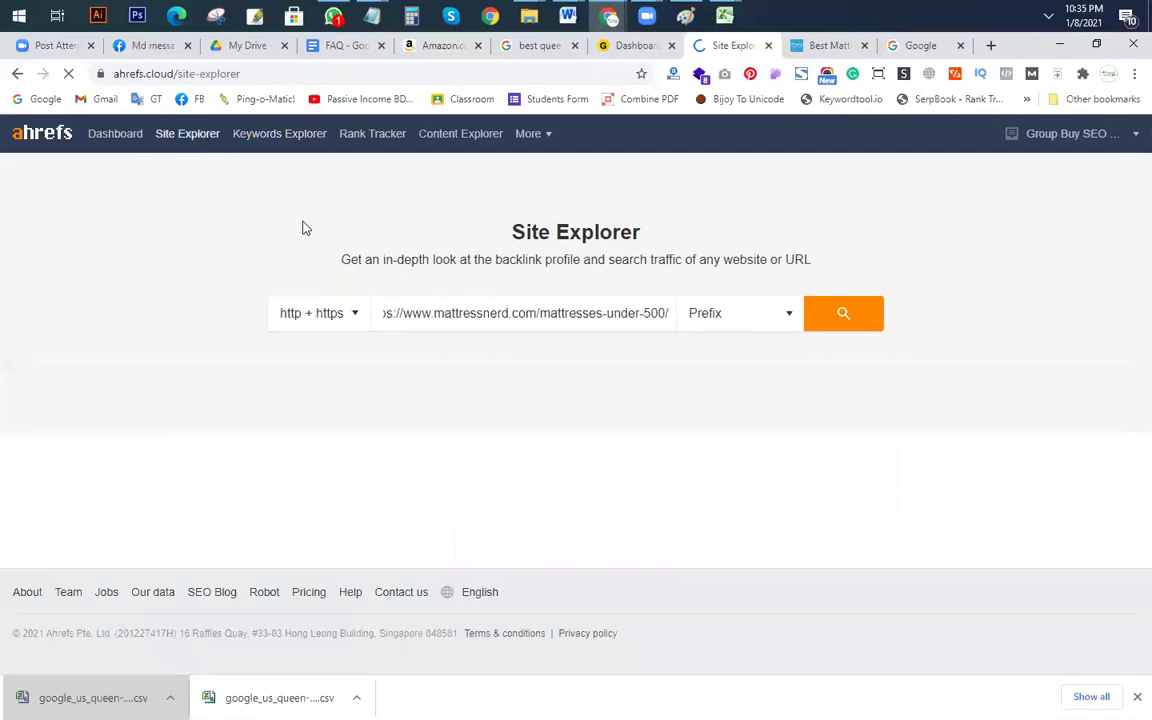
pyautogui.click(791, 318)
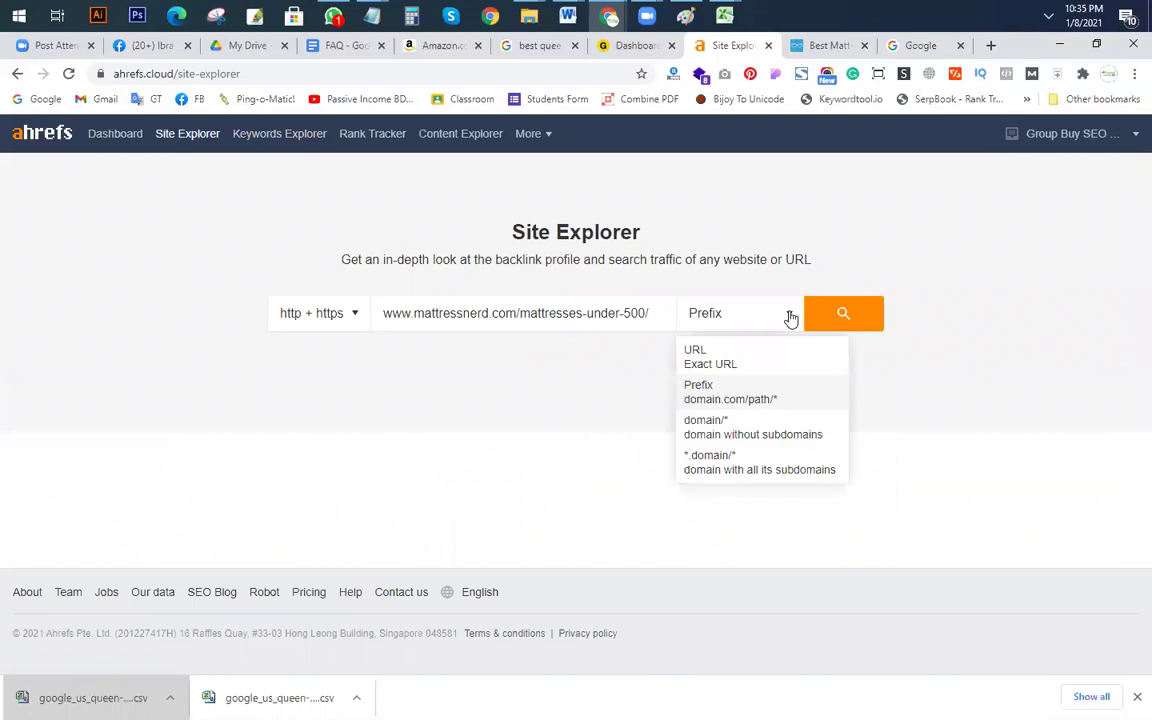
pyautogui.click(765, 397)
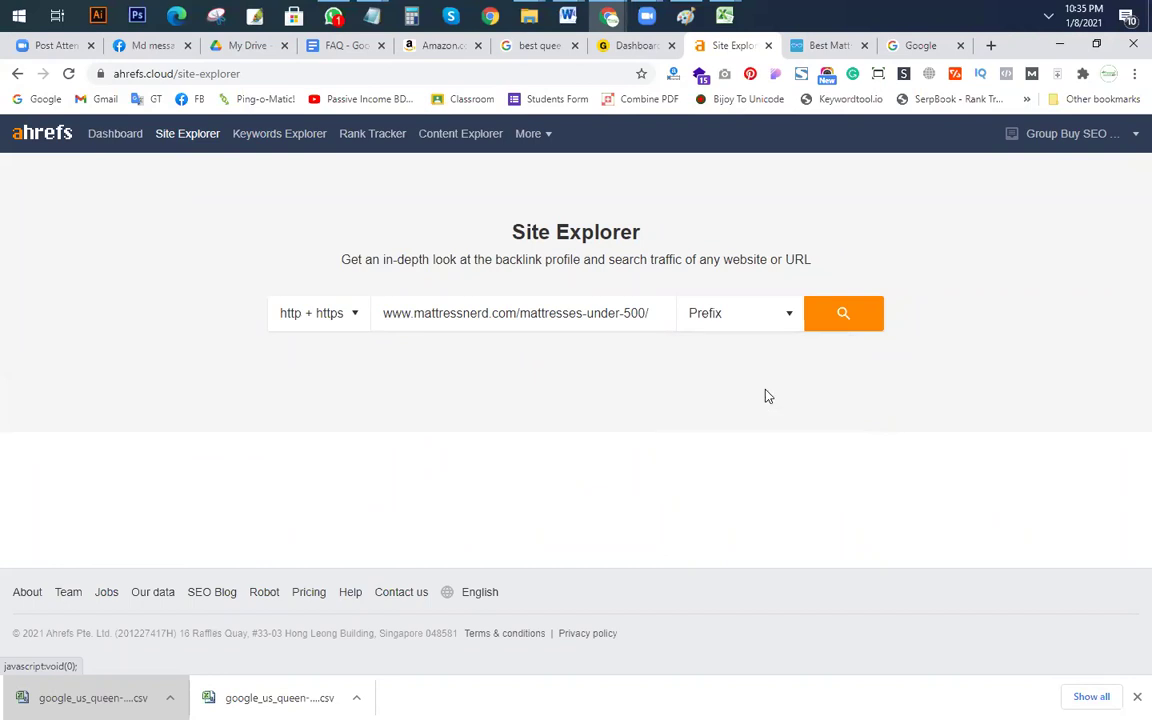
pyautogui.click(866, 316)
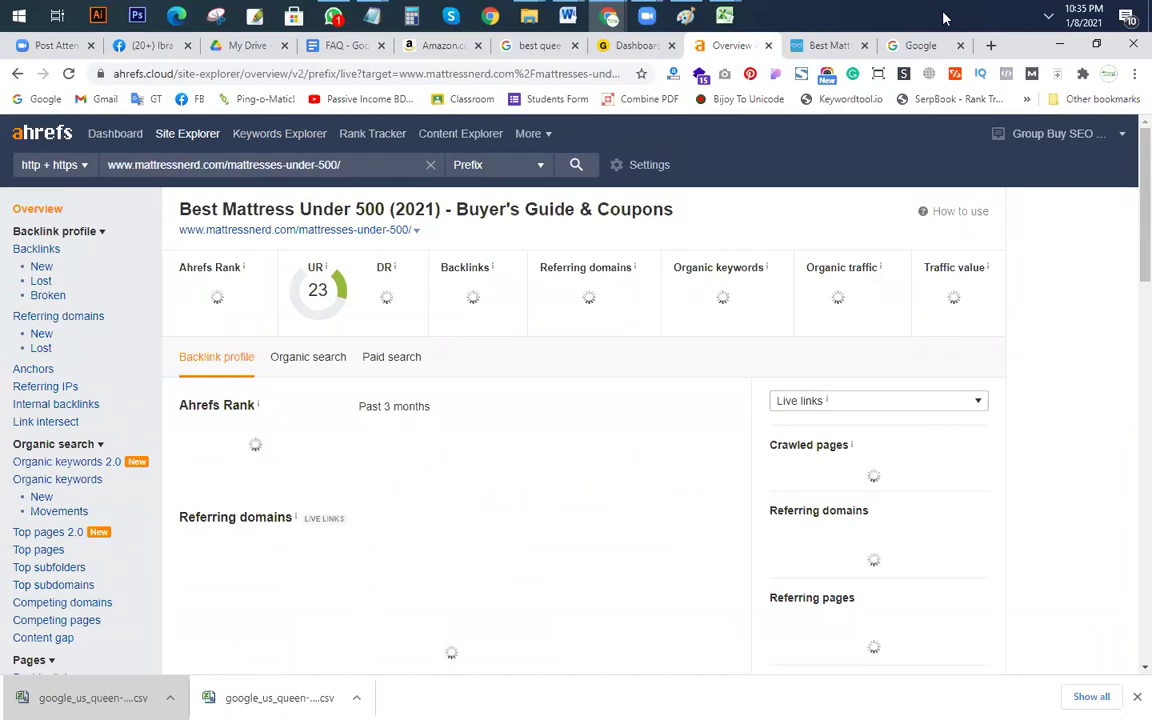
pyautogui.click(830, 45)
pyautogui.scroll(-4, 703, 398)
pyautogui.scroll(-20, 703, 398)
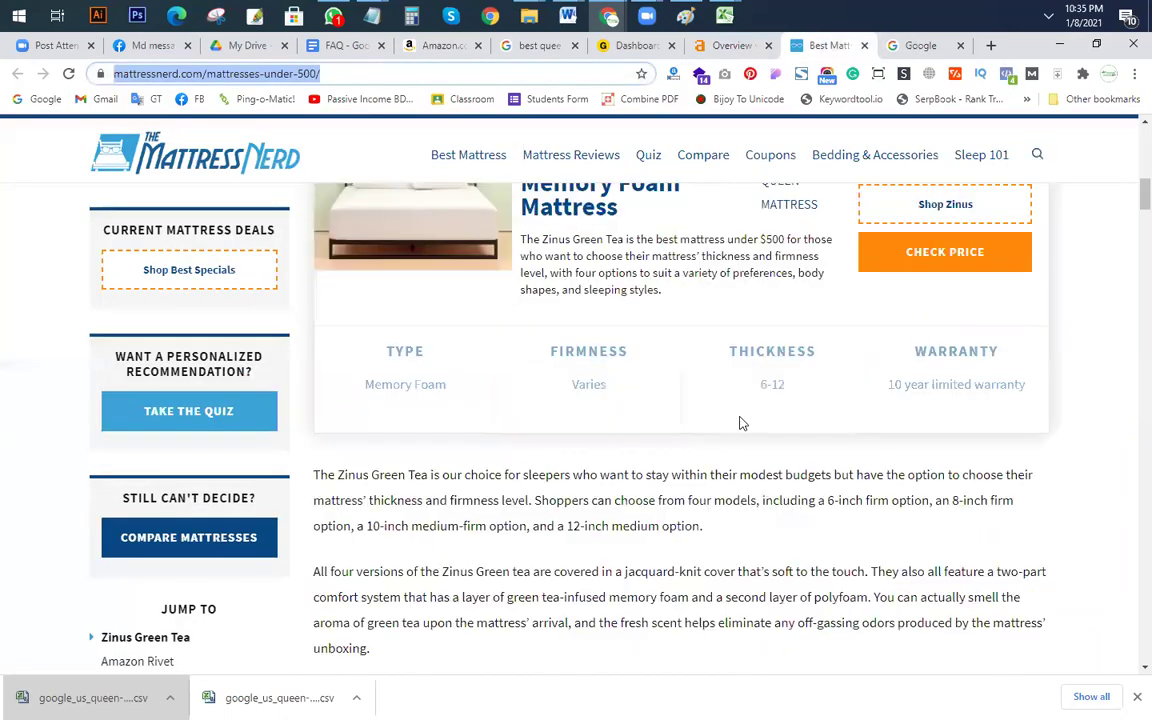
pyautogui.scroll(-20, 773, 374)
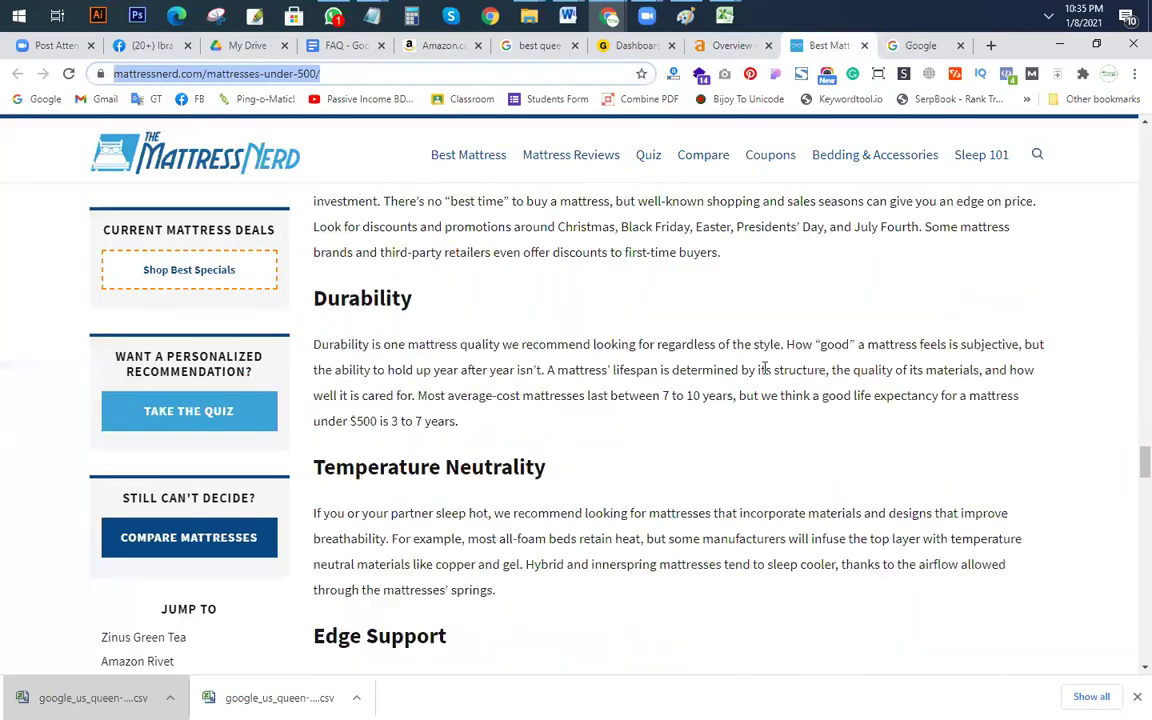
pyautogui.scroll(4, 751, 404)
pyautogui.scroll(20, 743, 396)
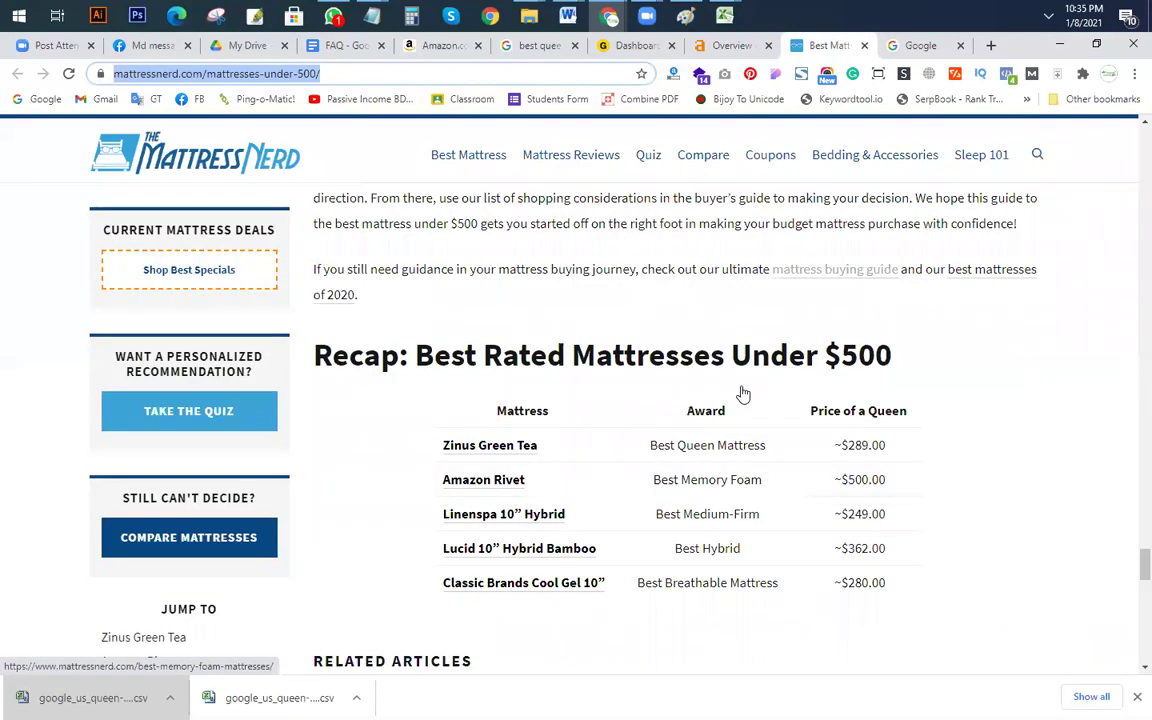
pyautogui.scroll(20, 713, 370)
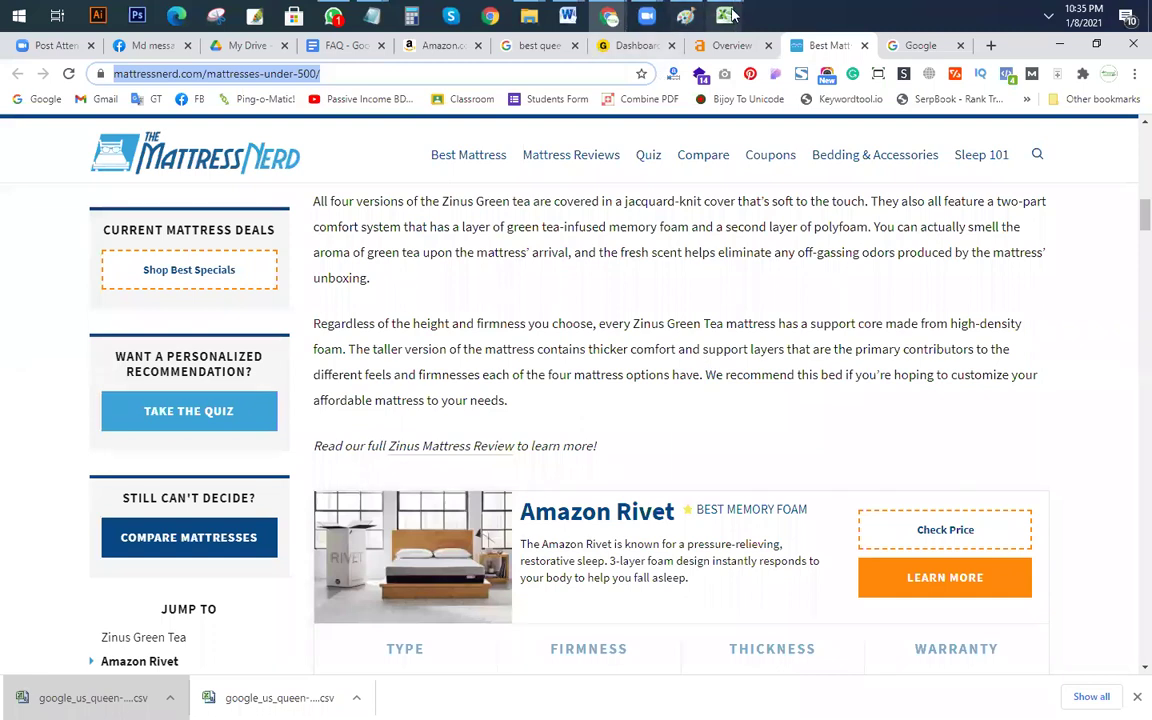
pyautogui.moveTo(724, 15)
pyautogui.click(870, 90)
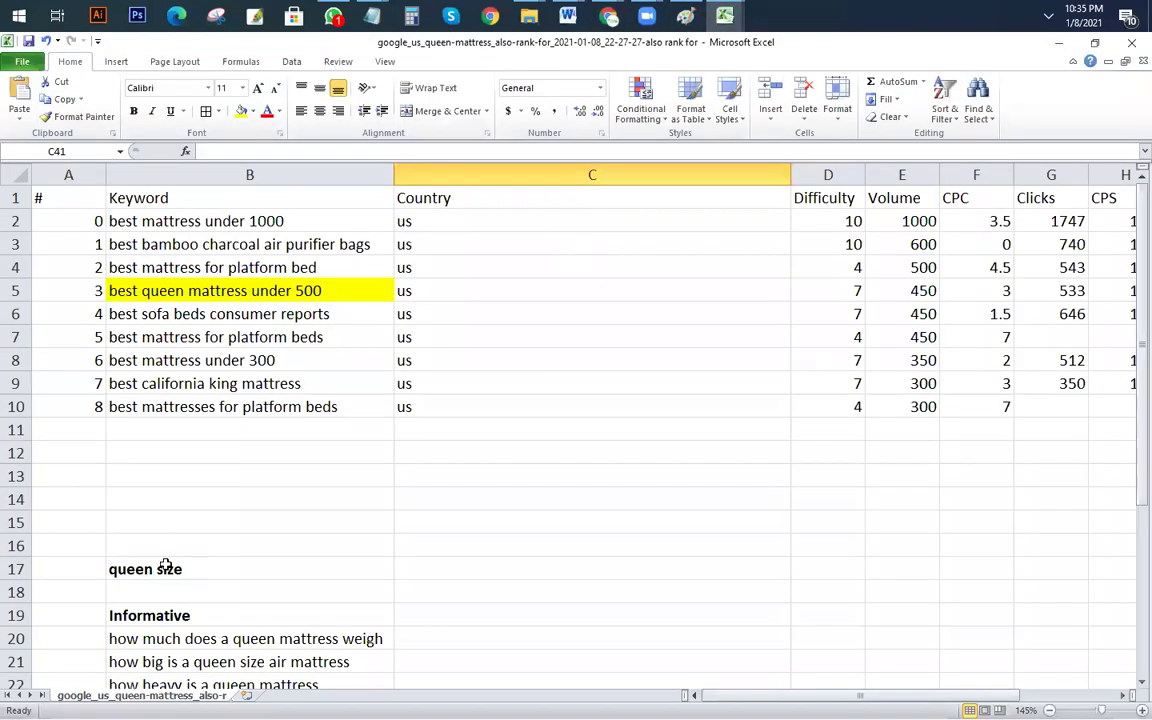
pyautogui.scroll(-3, 255, 606)
pyautogui.click(254, 615)
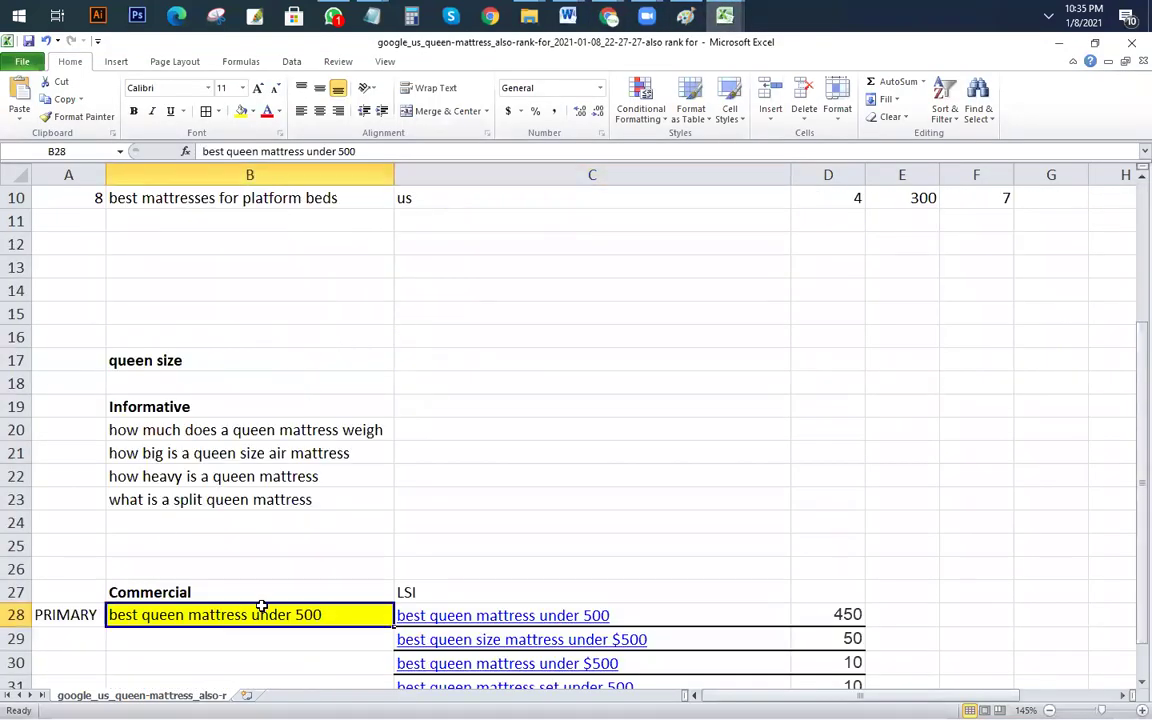
pyautogui.click(598, 20)
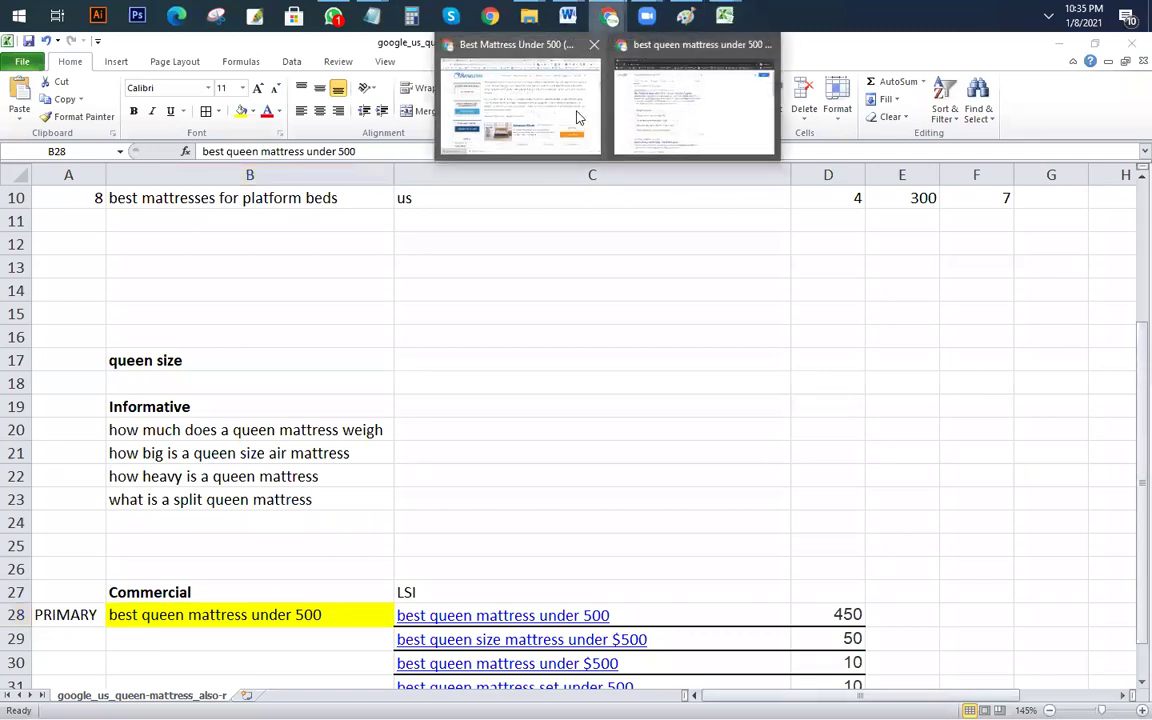
pyautogui.click(575, 117)
pyautogui.scroll(5, 746, 327)
pyautogui.click(736, 45)
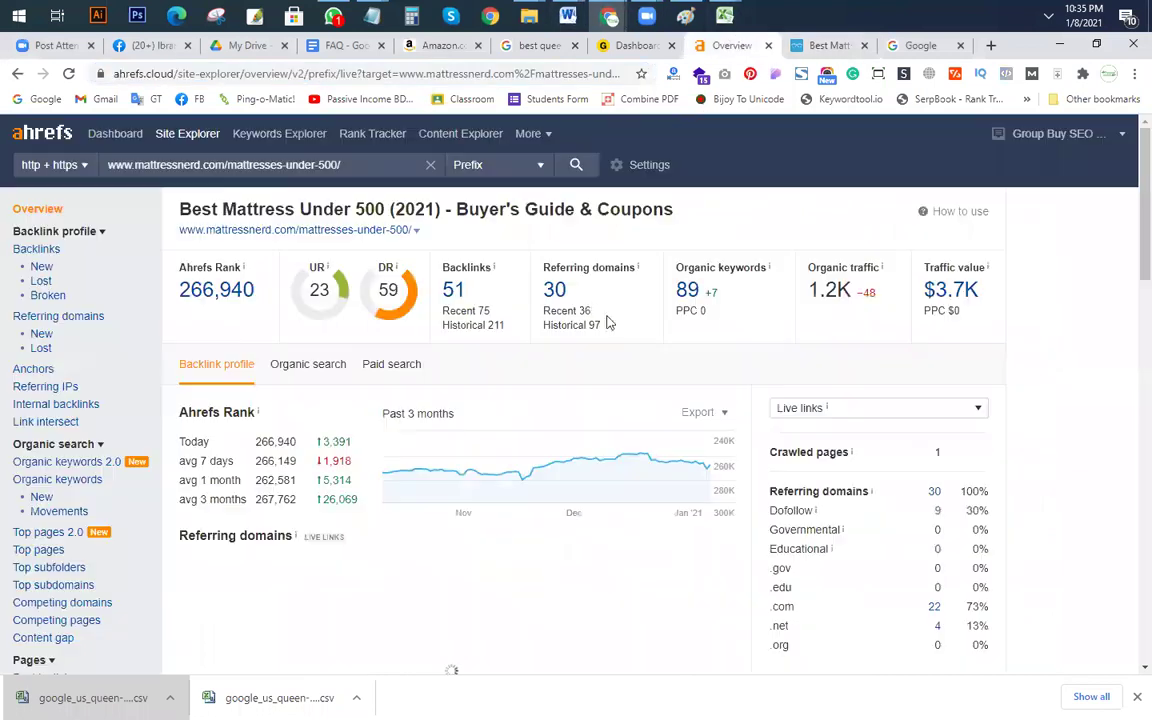
pyautogui.scroll(-3, 446, 476)
pyautogui.scroll(3, 446, 476)
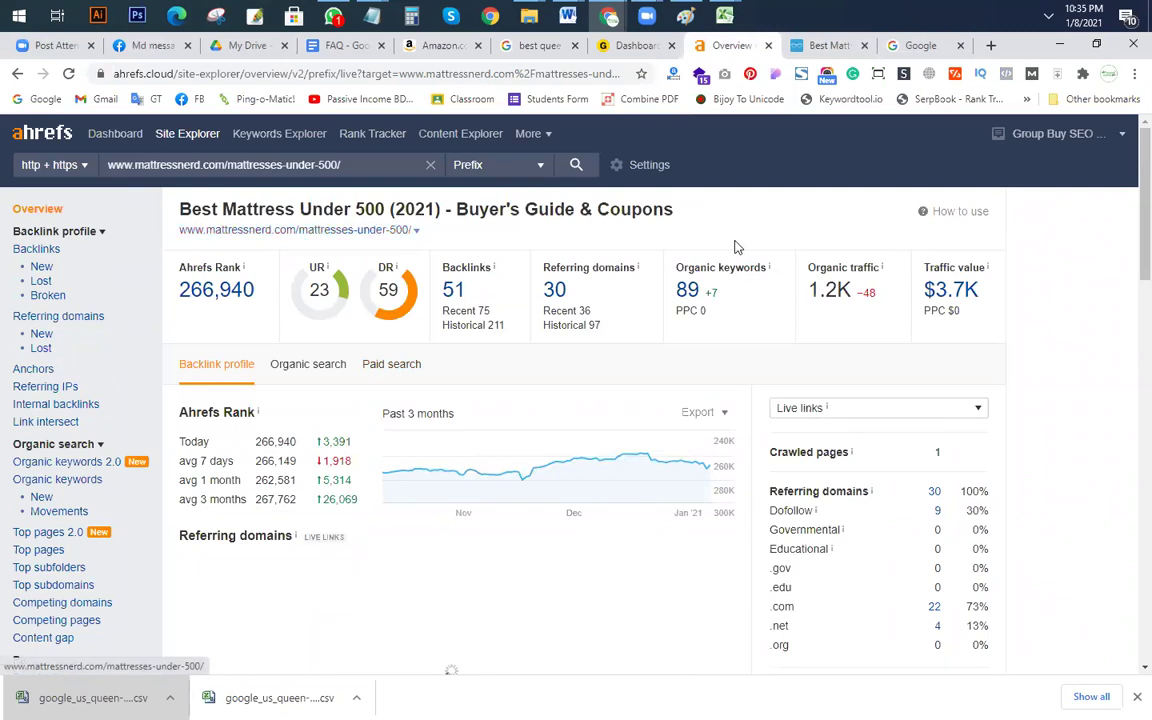
pyautogui.scroll(-6, 668, 399)
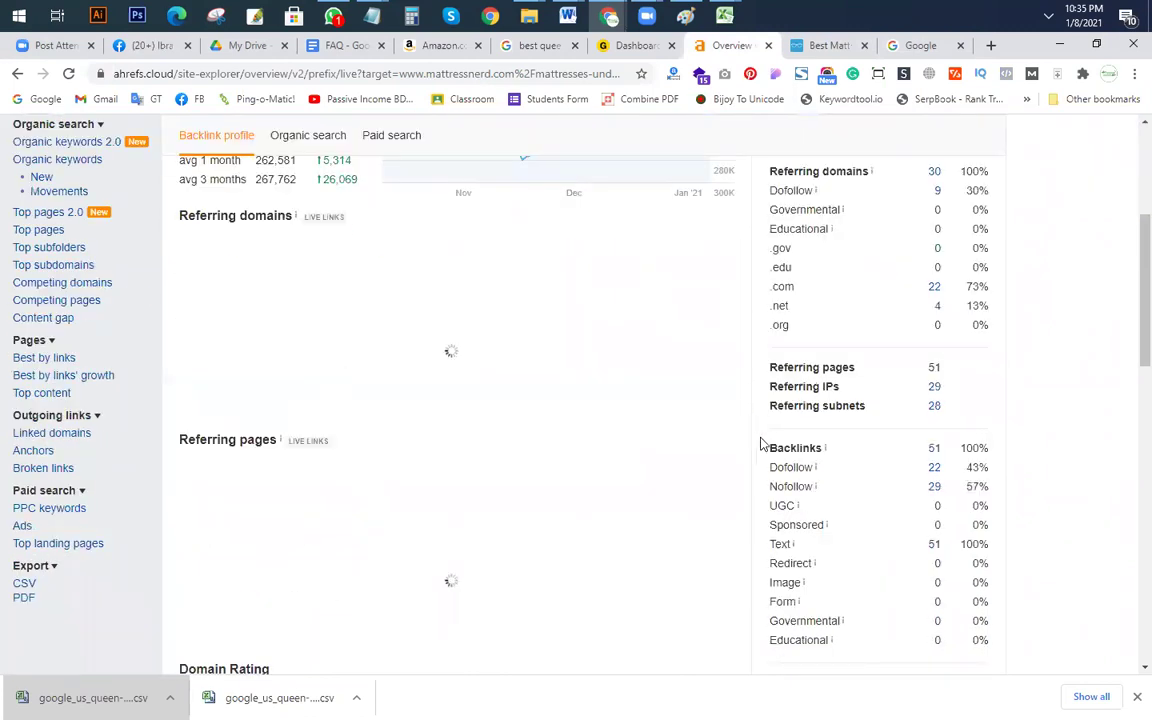
pyautogui.scroll(6, 686, 398)
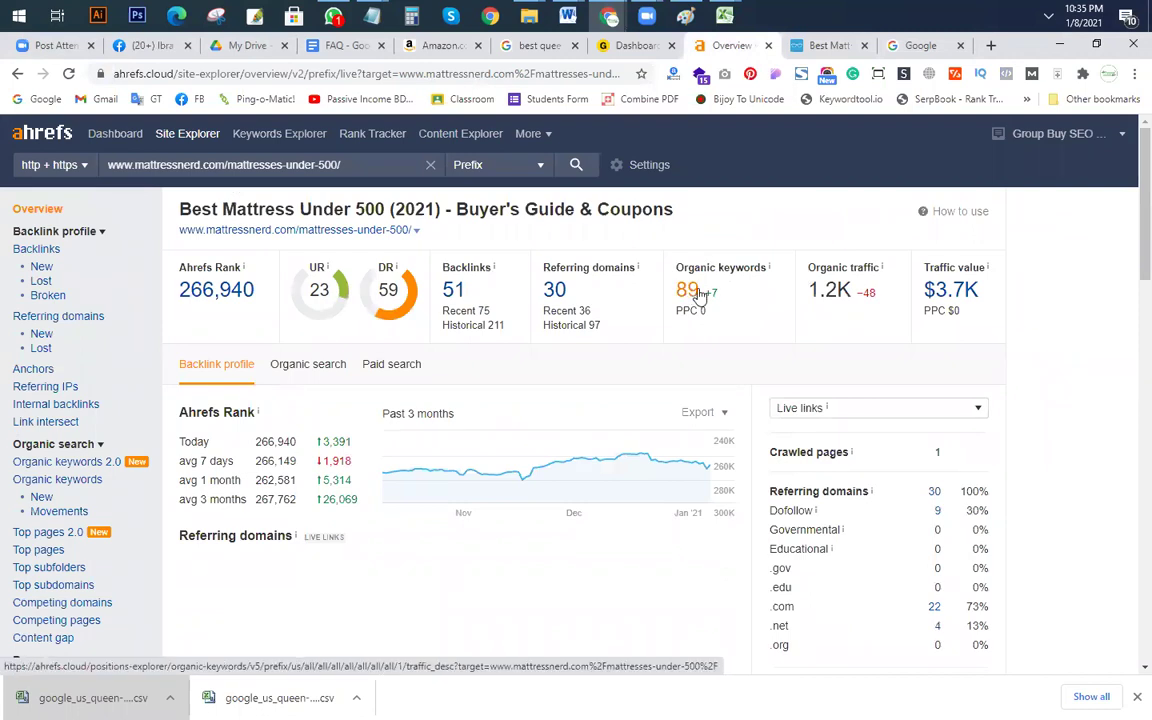
# Step: Open the page's 89 organic keywords report, then return to the Google results window
pyautogui.click(699, 295)
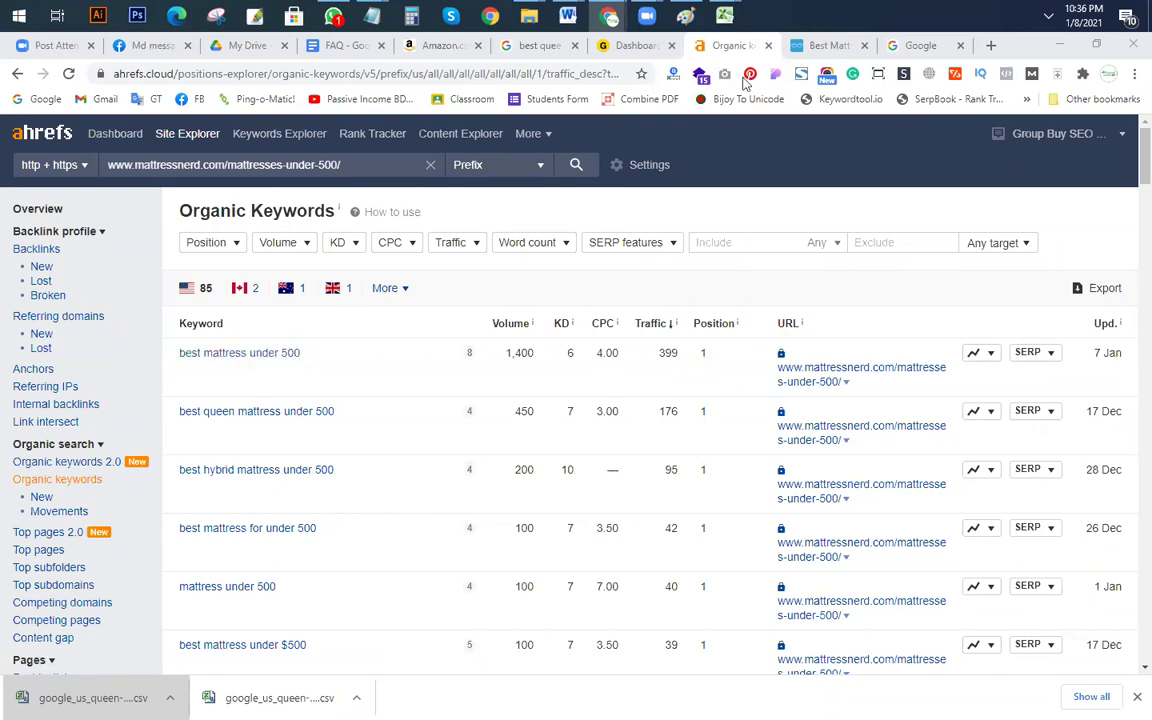
pyautogui.moveTo(609, 15)
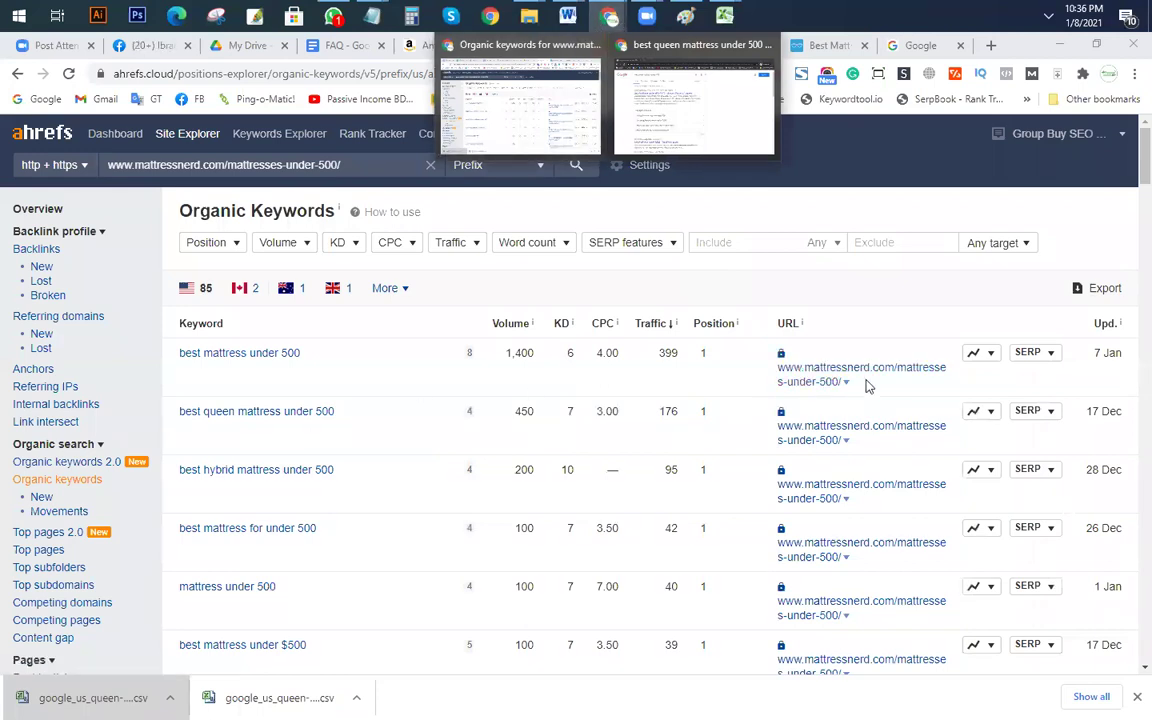
pyautogui.click(681, 116)
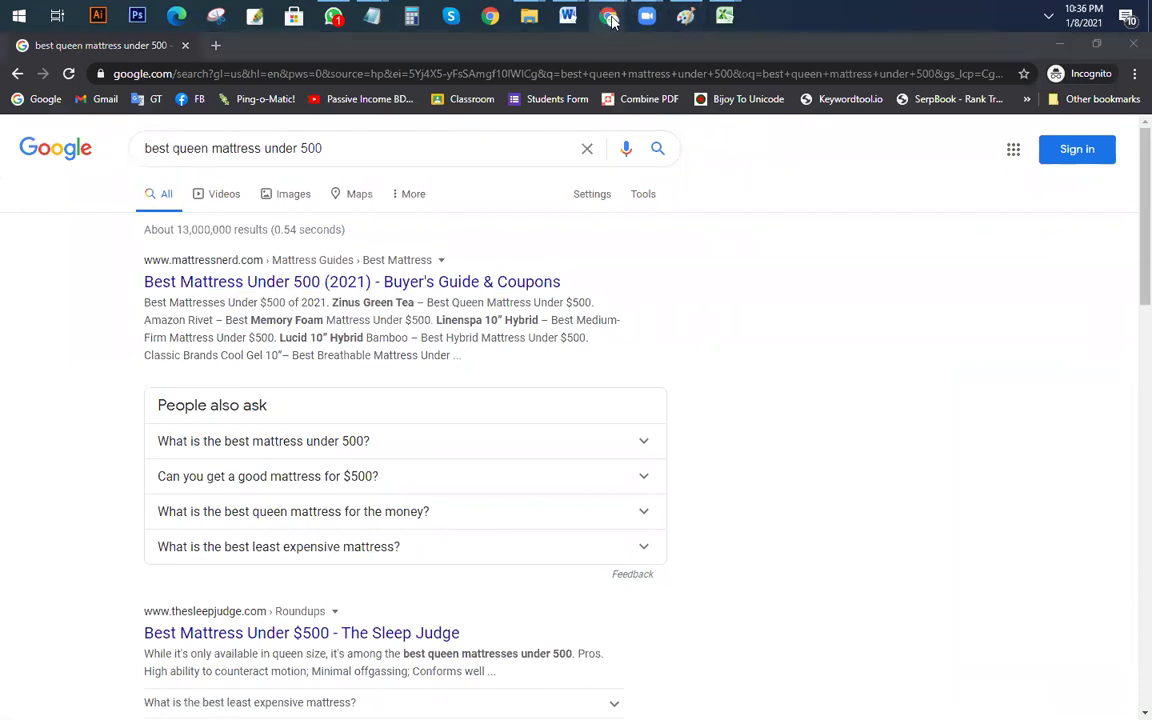
# Step: Return to the Ahrefs organic keywords report for Mattress Nerd's page
pyautogui.click(517, 113)
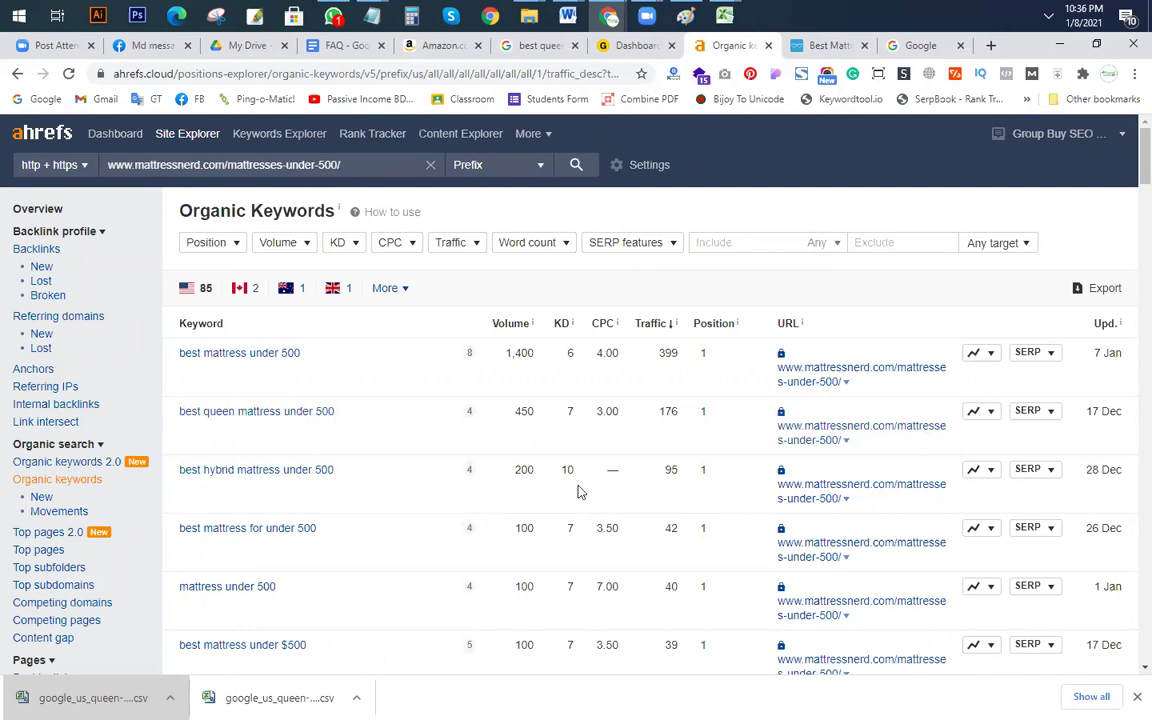
# Step: Scroll through the competitor page's organic keywords, then view the Mattress Nerd article
pyautogui.scroll(-1, 300, 460)
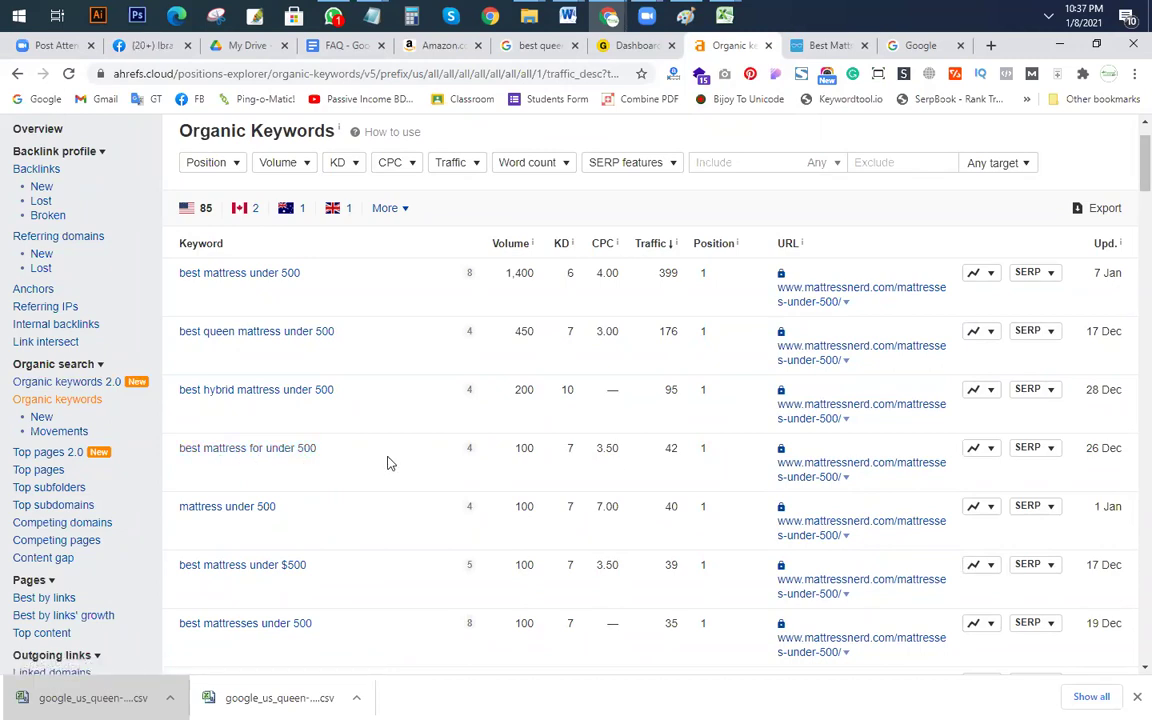
pyautogui.scroll(-7, 709, 480)
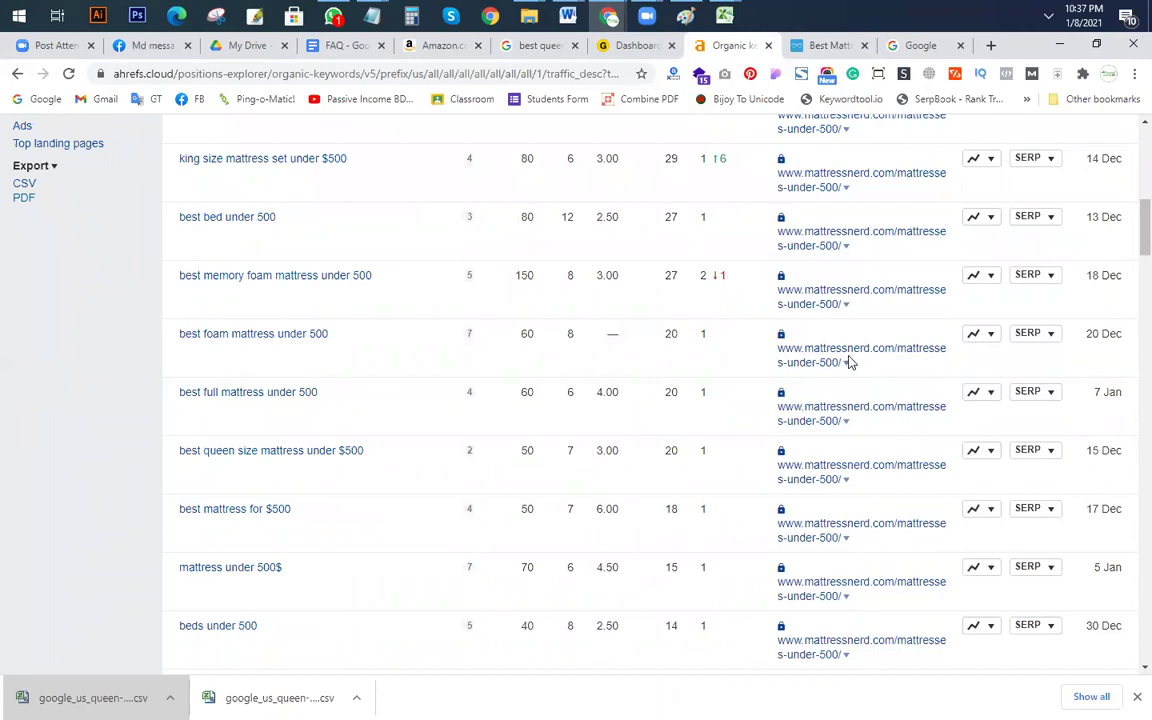
pyautogui.scroll(-1, 320, 548)
pyautogui.scroll(-3, 320, 548)
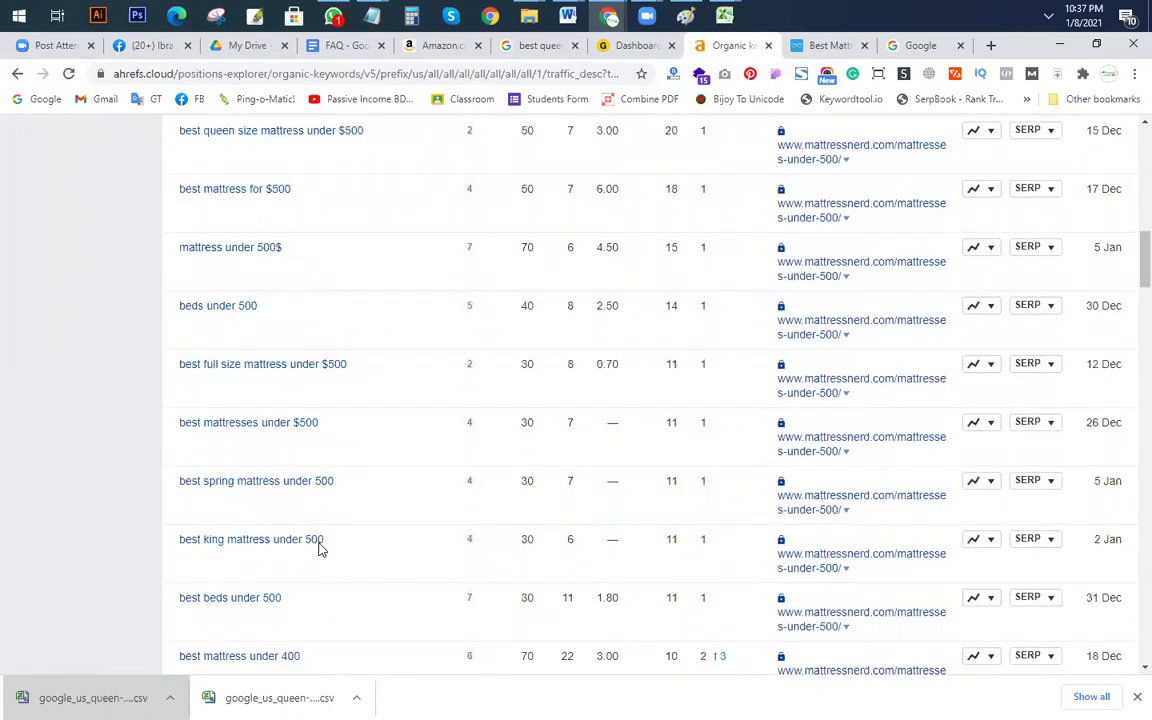
pyautogui.scroll(15, 320, 548)
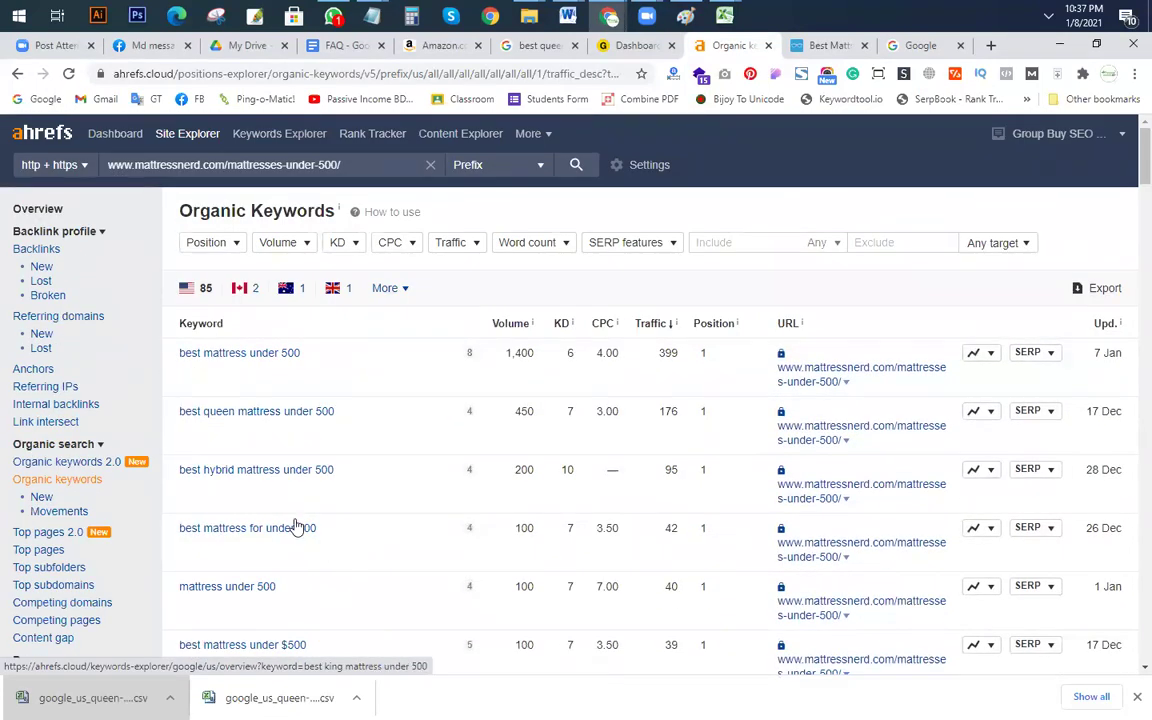
pyautogui.click(828, 45)
# Step: Skim the article, check the queen mattress Excel sheet, and return to Ahrefs' organic keywords
pyautogui.scroll(10, 620, 470)
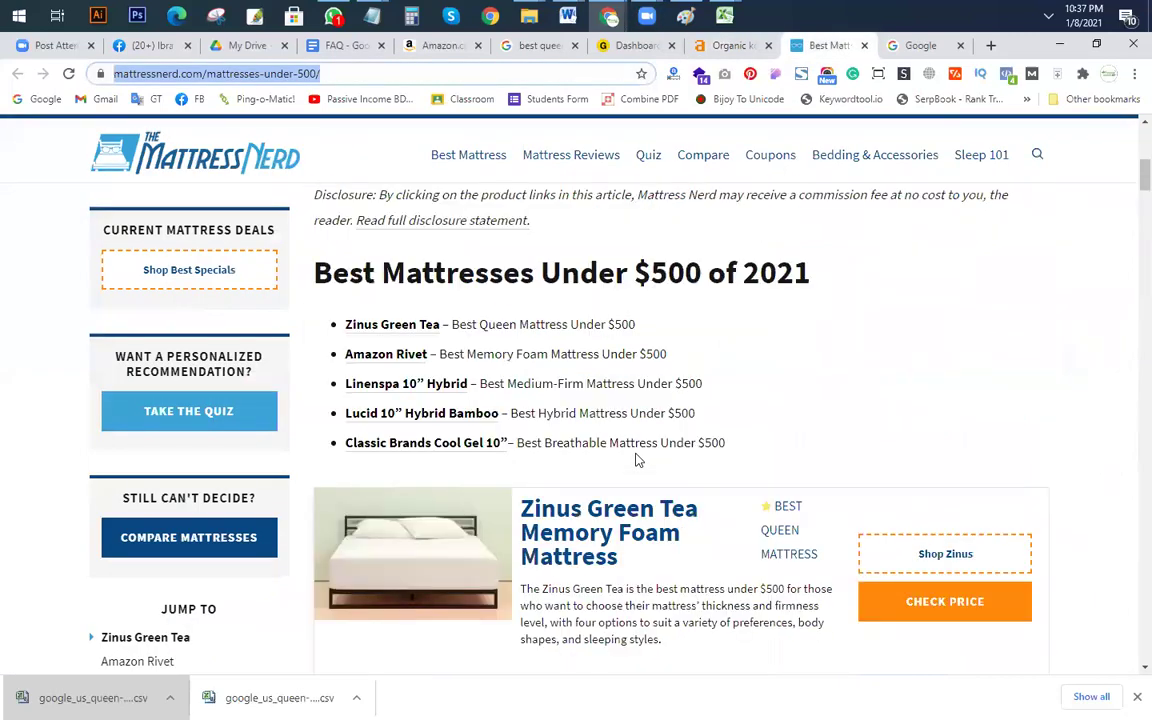
pyautogui.scroll(-7, 560, 400)
pyautogui.scroll(6, 600, 328)
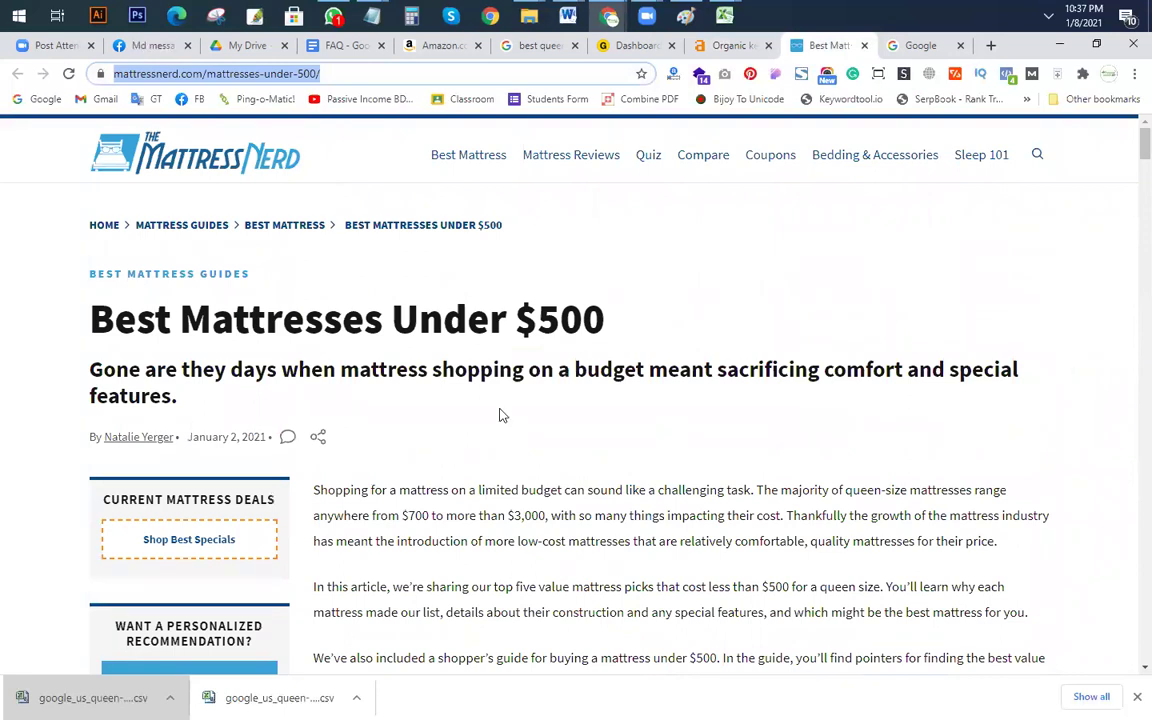
pyautogui.scroll(-3, 501, 417)
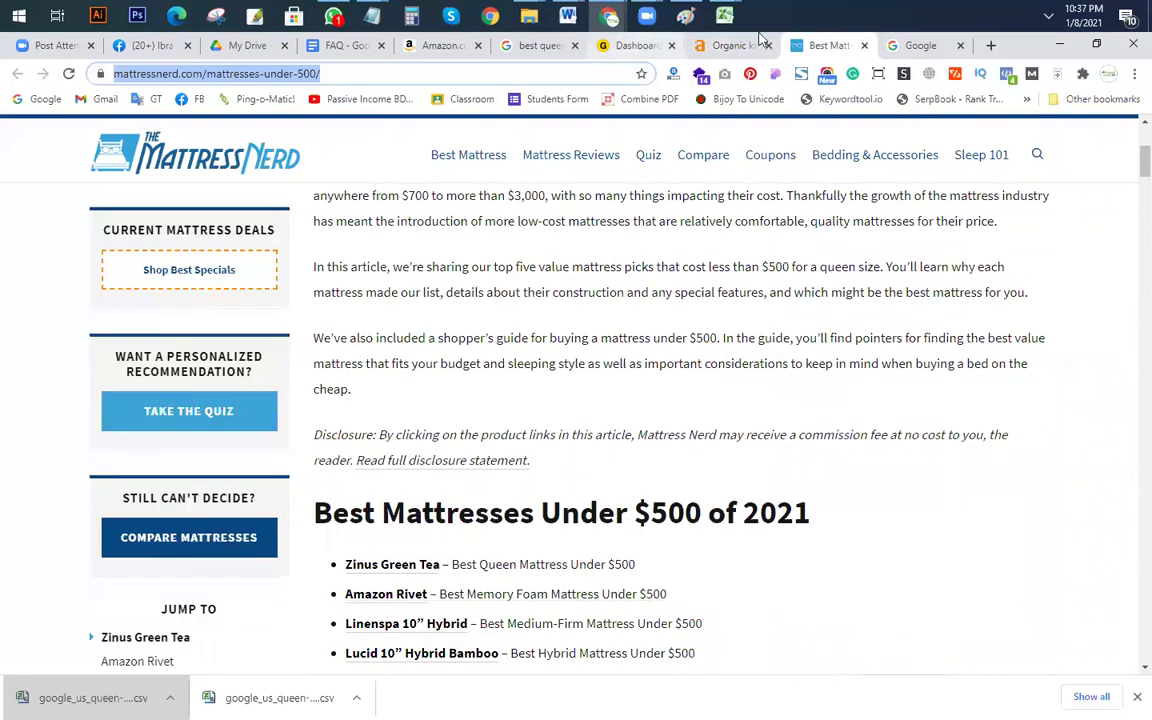
pyautogui.moveTo(724, 15)
pyautogui.click(905, 118)
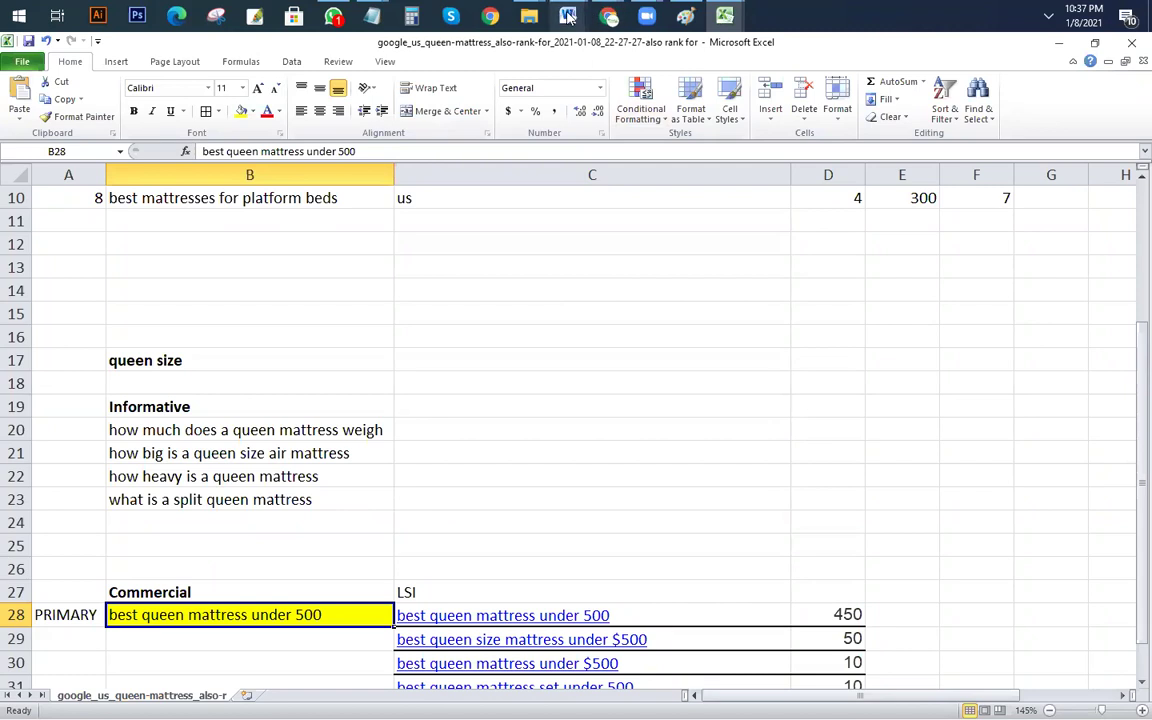
pyautogui.click(608, 15)
pyautogui.click(560, 118)
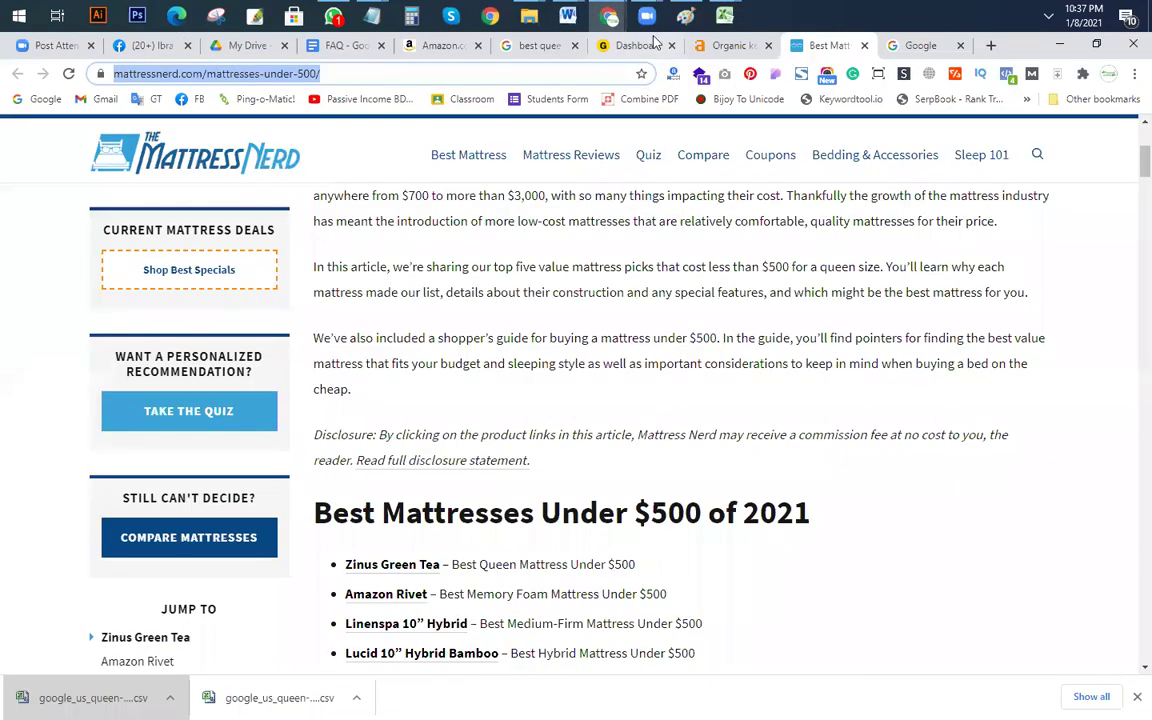
pyautogui.click(733, 45)
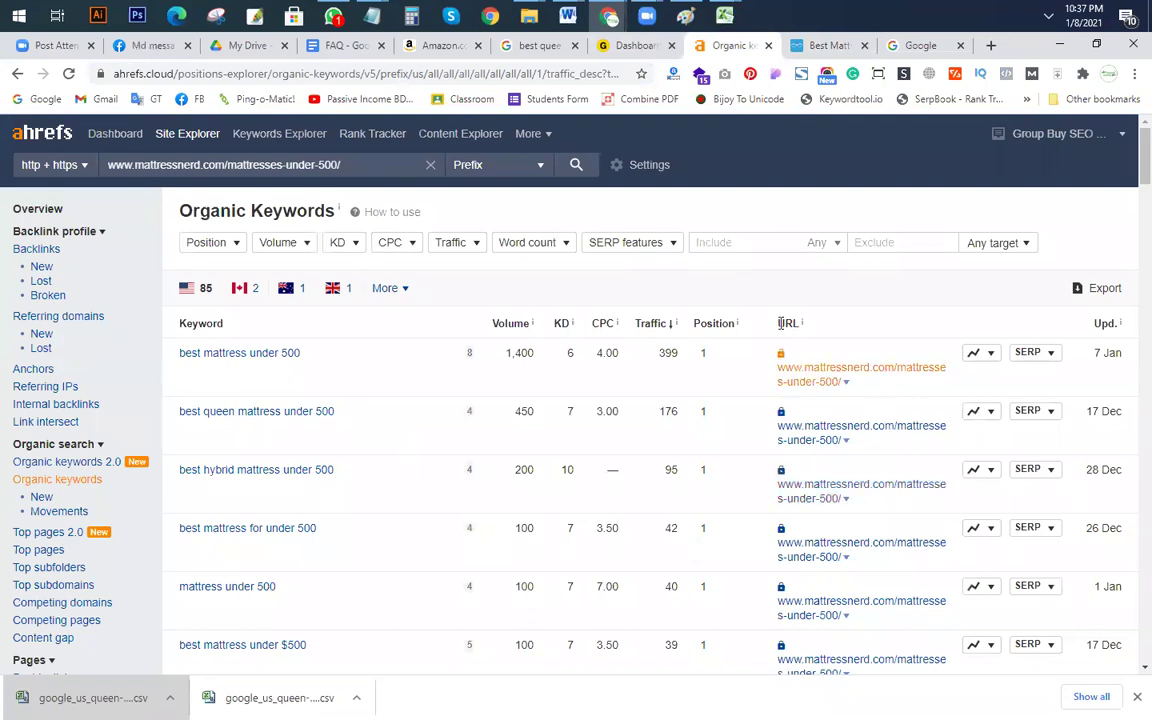
# Step: Sort the page's organic keywords by ranking position, best first
pyautogui.scroll(-4, 840, 466)
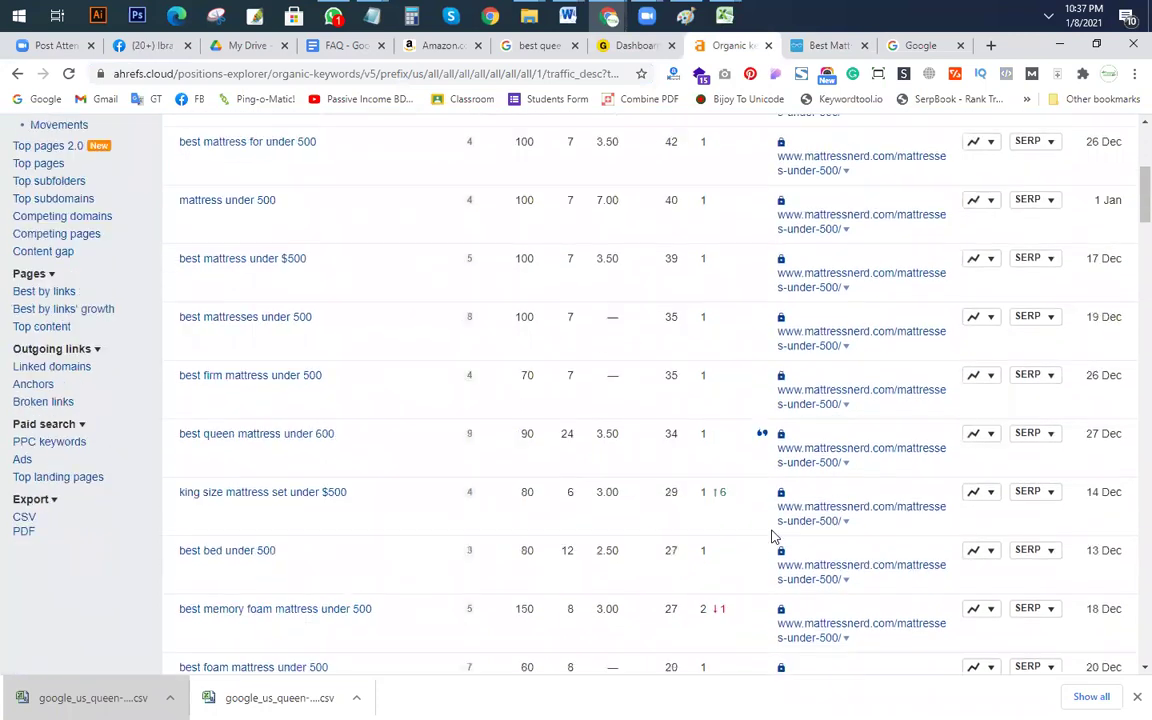
pyautogui.scroll(-1, 750, 505)
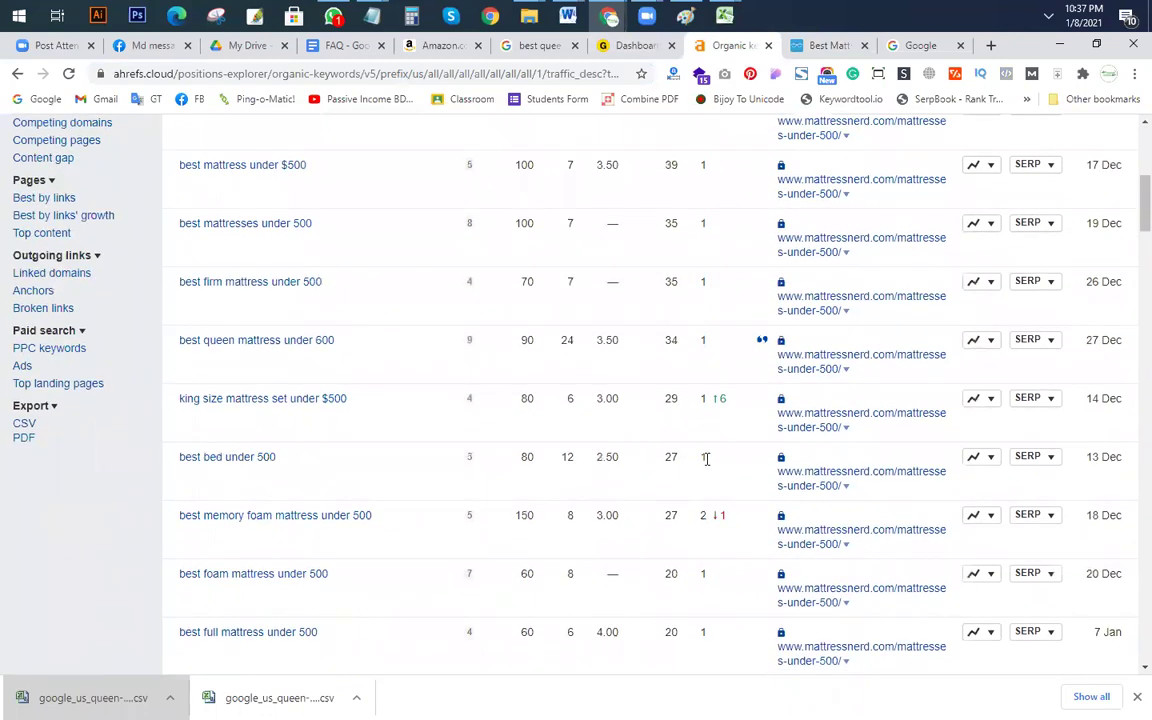
pyautogui.scroll(-10, 710, 470)
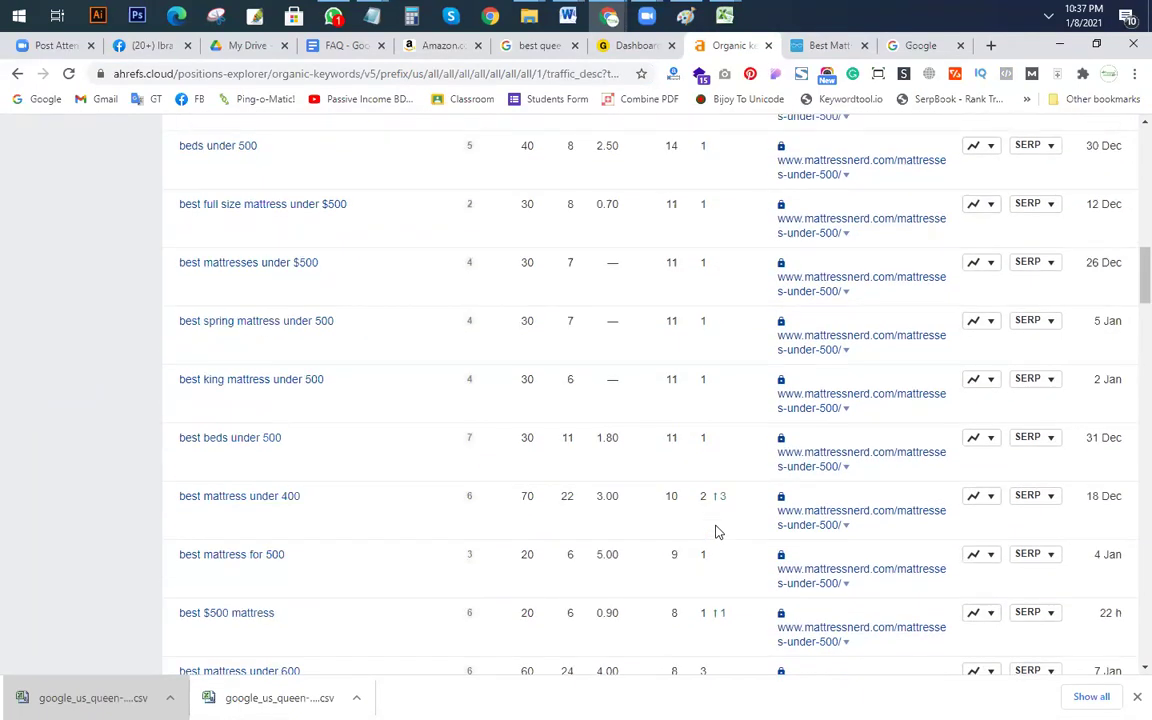
pyautogui.scroll(-5, 712, 582)
pyautogui.scroll(2, 720, 500)
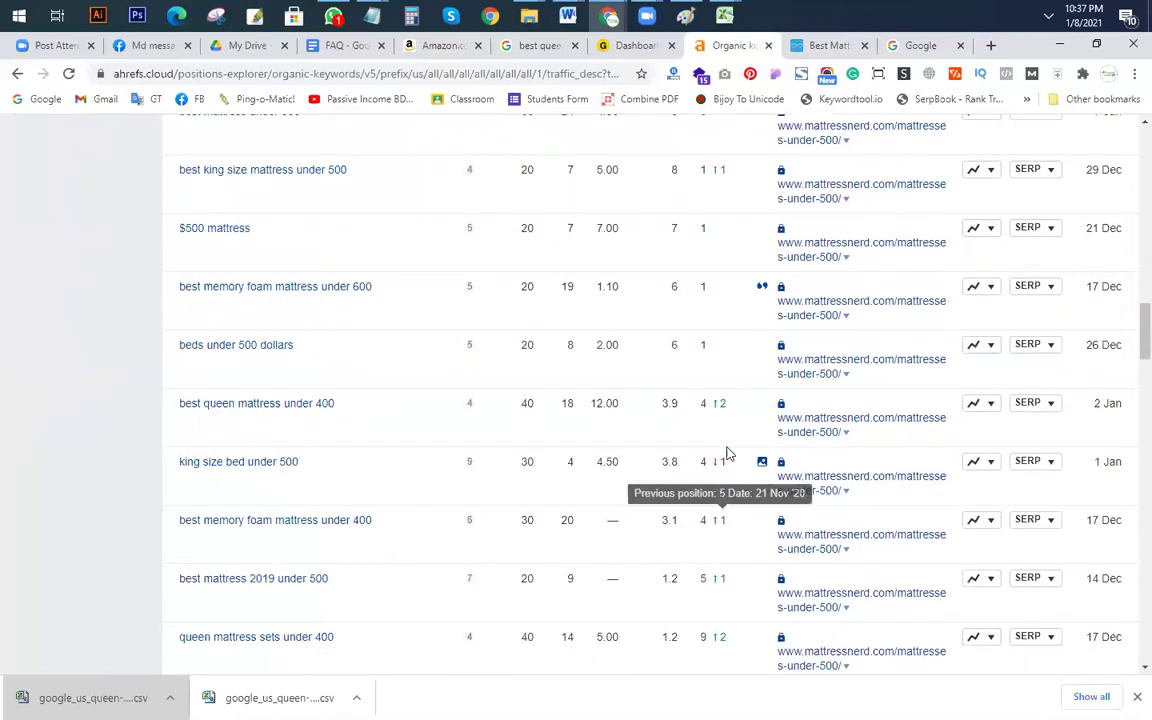
pyautogui.scroll(15, 715, 363)
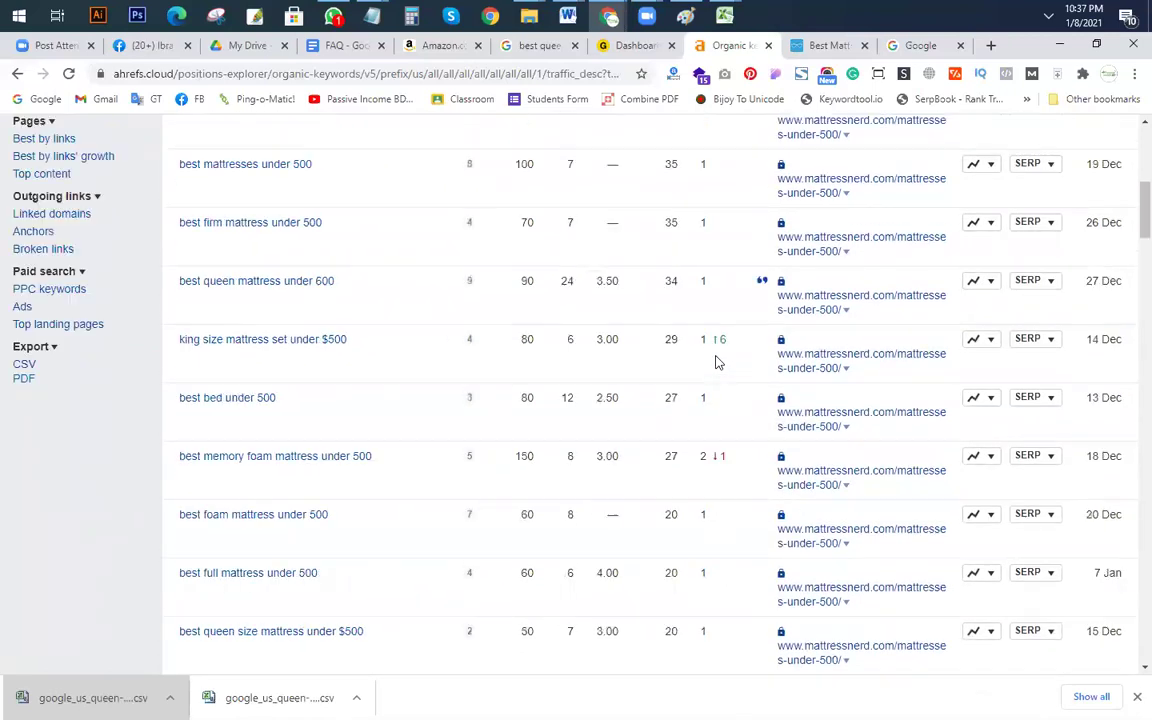
pyautogui.click(719, 326)
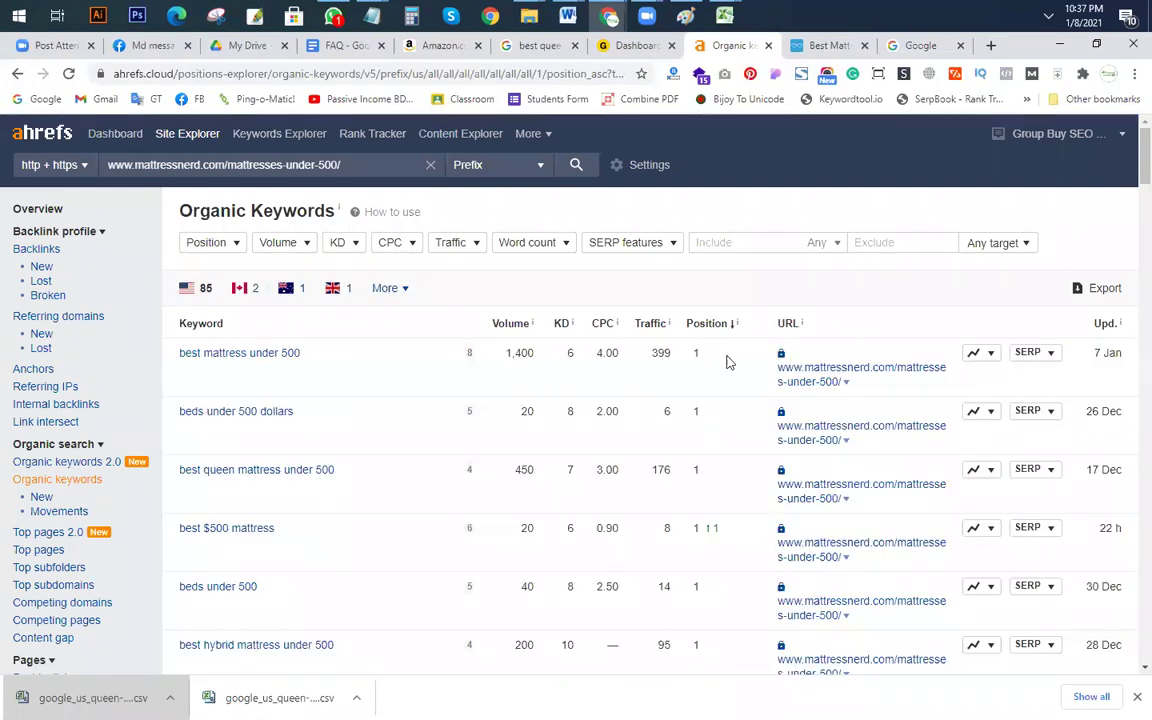
# Step: Review the position-sorted keywords, then return to the Best Mattresses Under $500 article
pyautogui.scroll(-3, 707, 369)
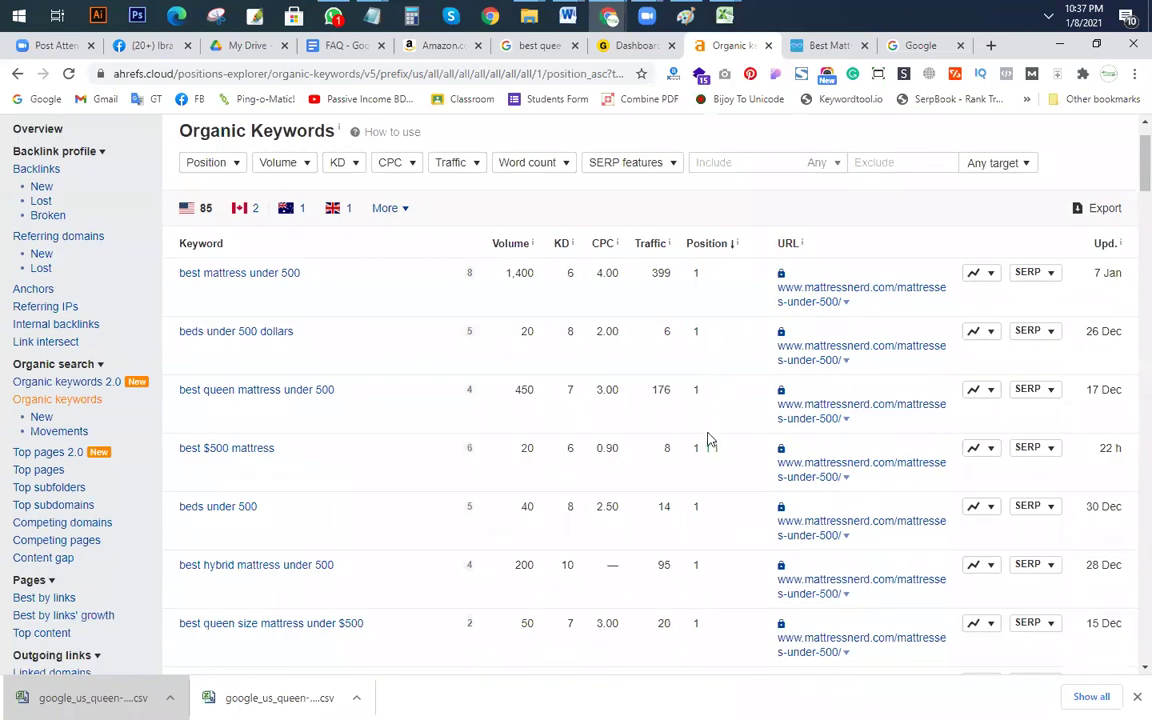
pyautogui.scroll(-6, 700, 484)
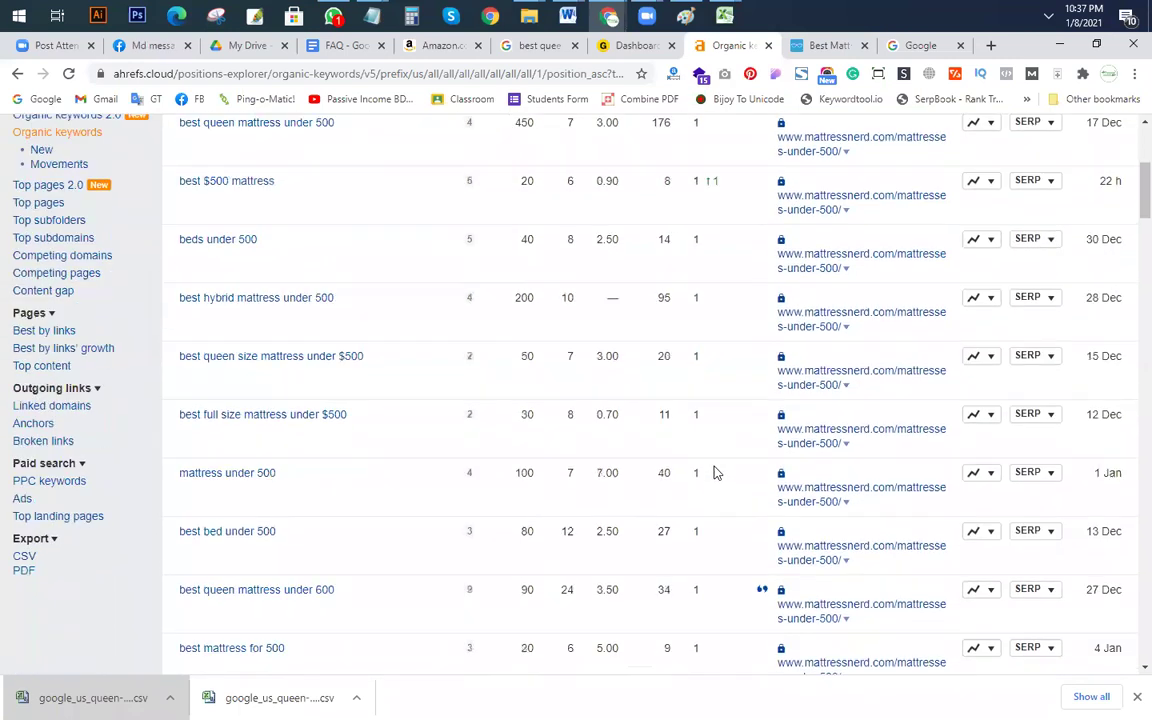
pyautogui.scroll(-2, 706, 470)
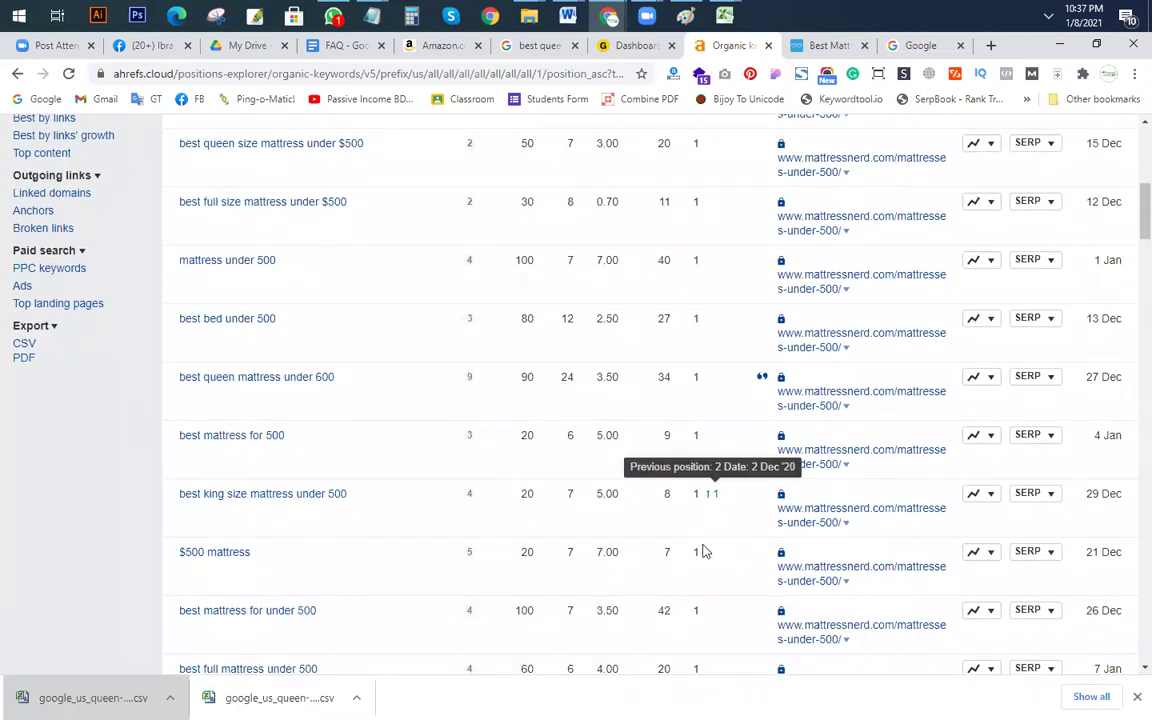
pyautogui.scroll(-3, 712, 581)
pyautogui.scroll(-7, 714, 592)
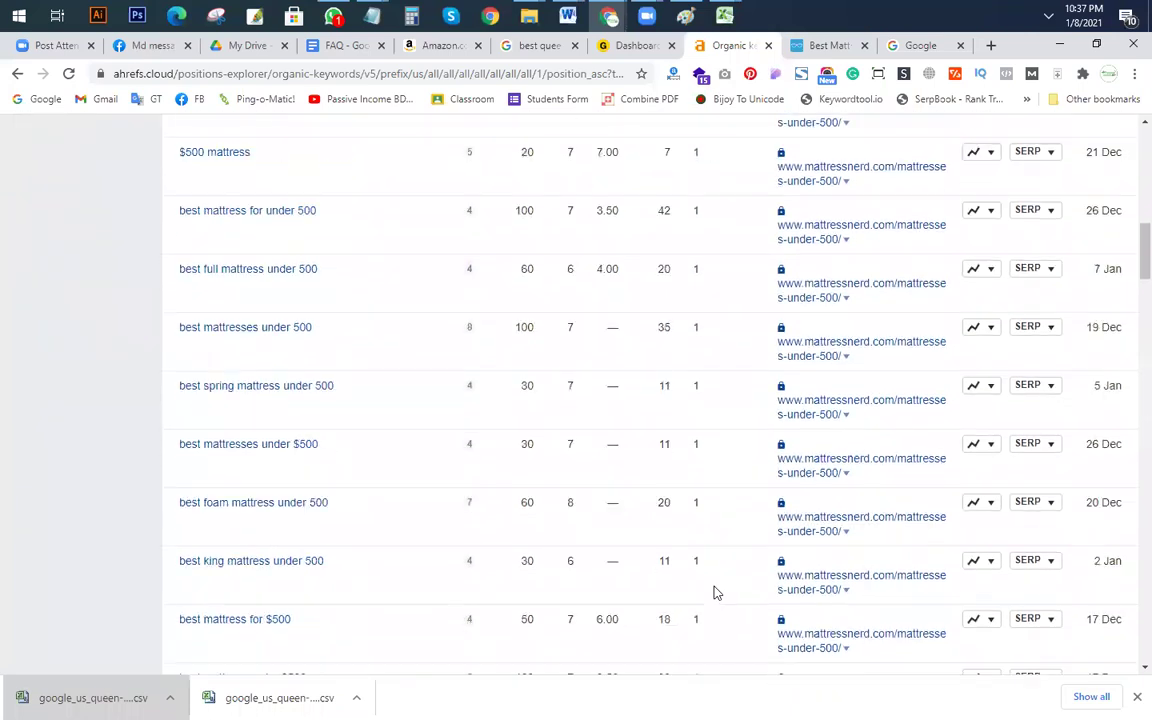
pyautogui.scroll(-3, 717, 590)
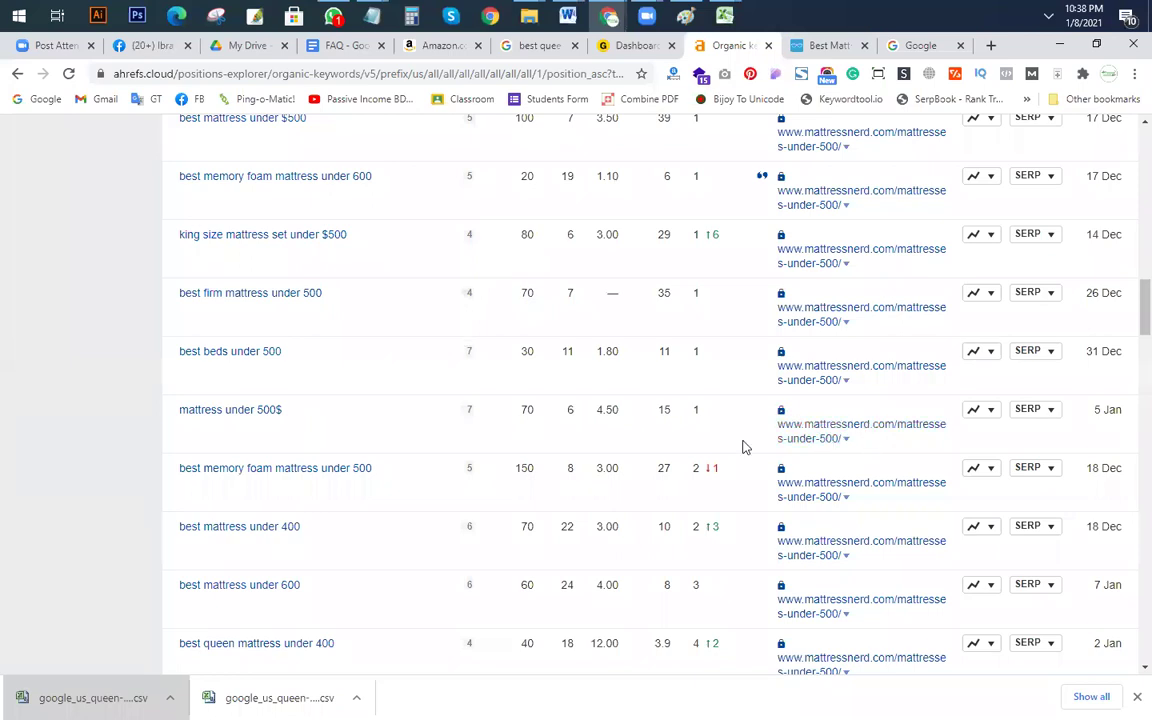
pyautogui.scroll(-2, 717, 450)
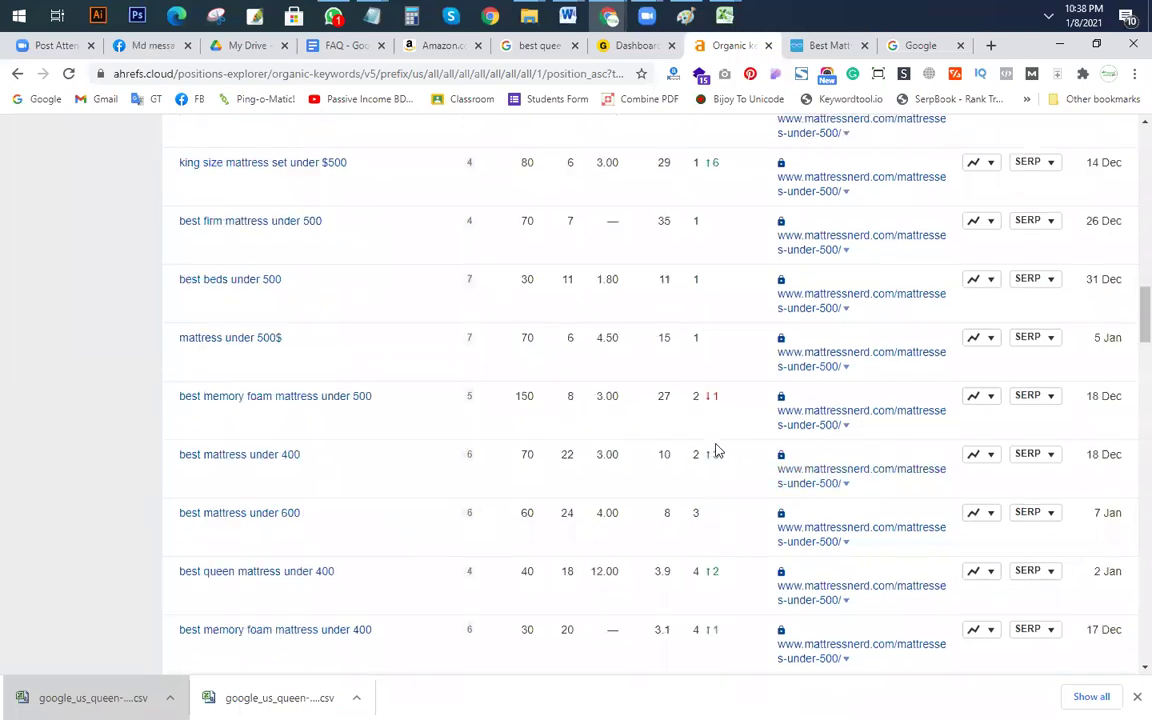
pyautogui.scroll(3, 718, 500)
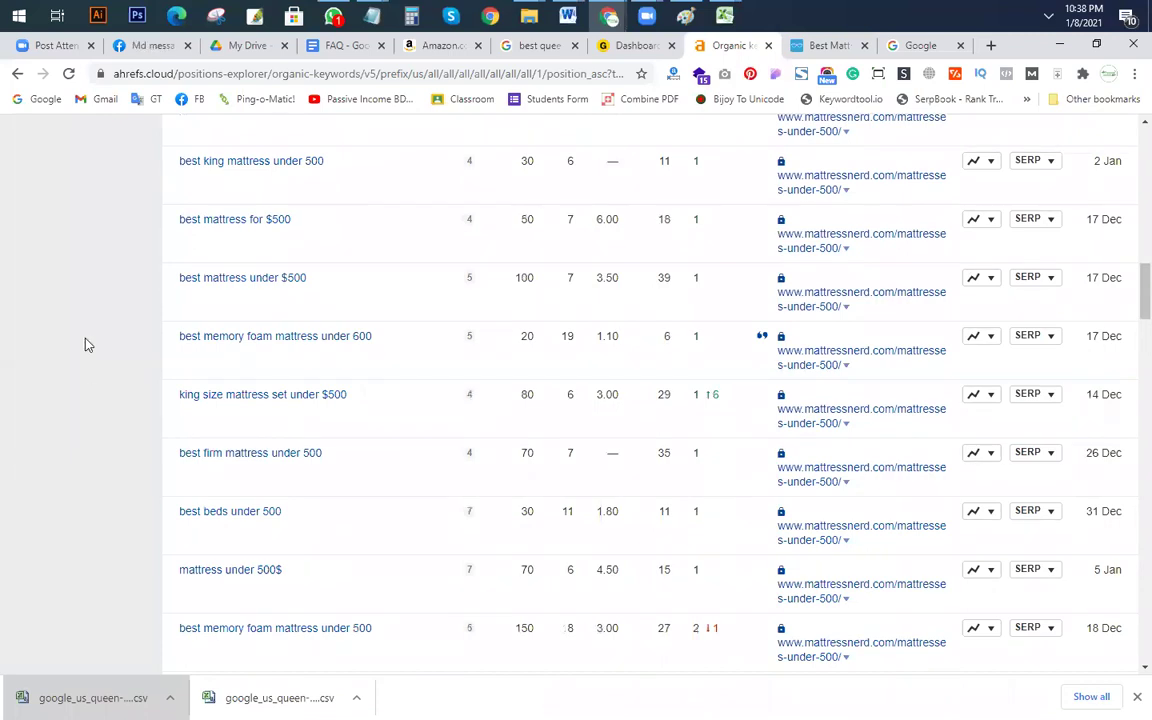
pyautogui.scroll(10, 250, 390)
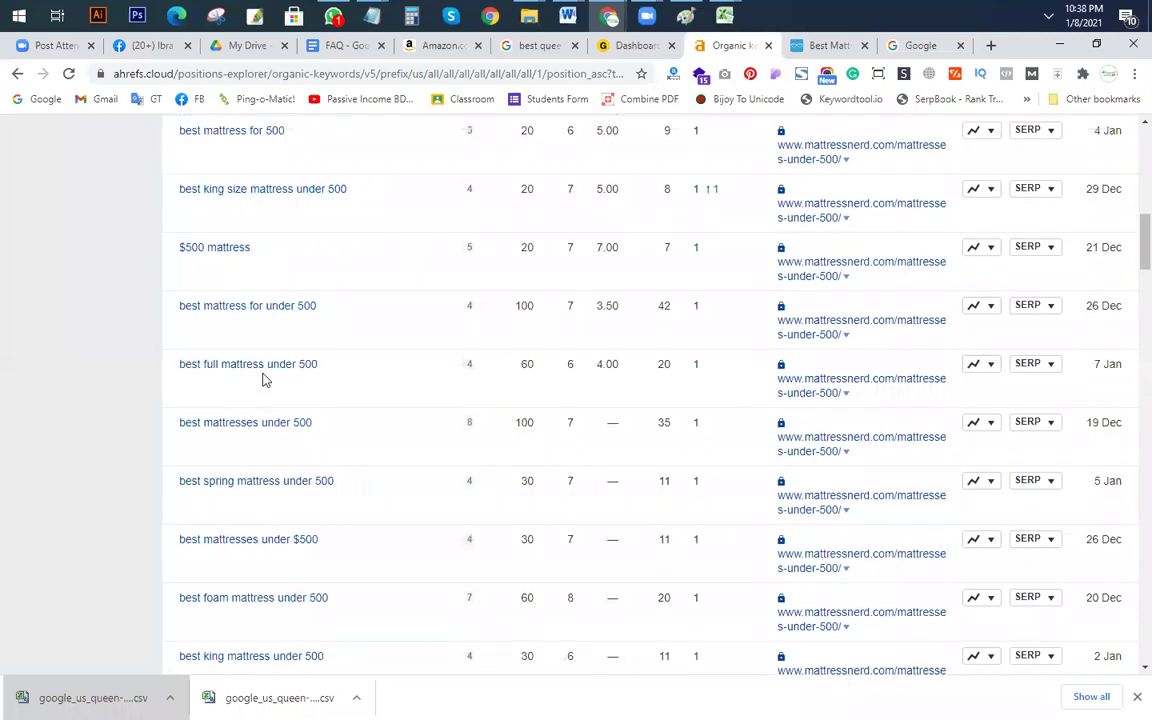
pyautogui.scroll(3, 260, 400)
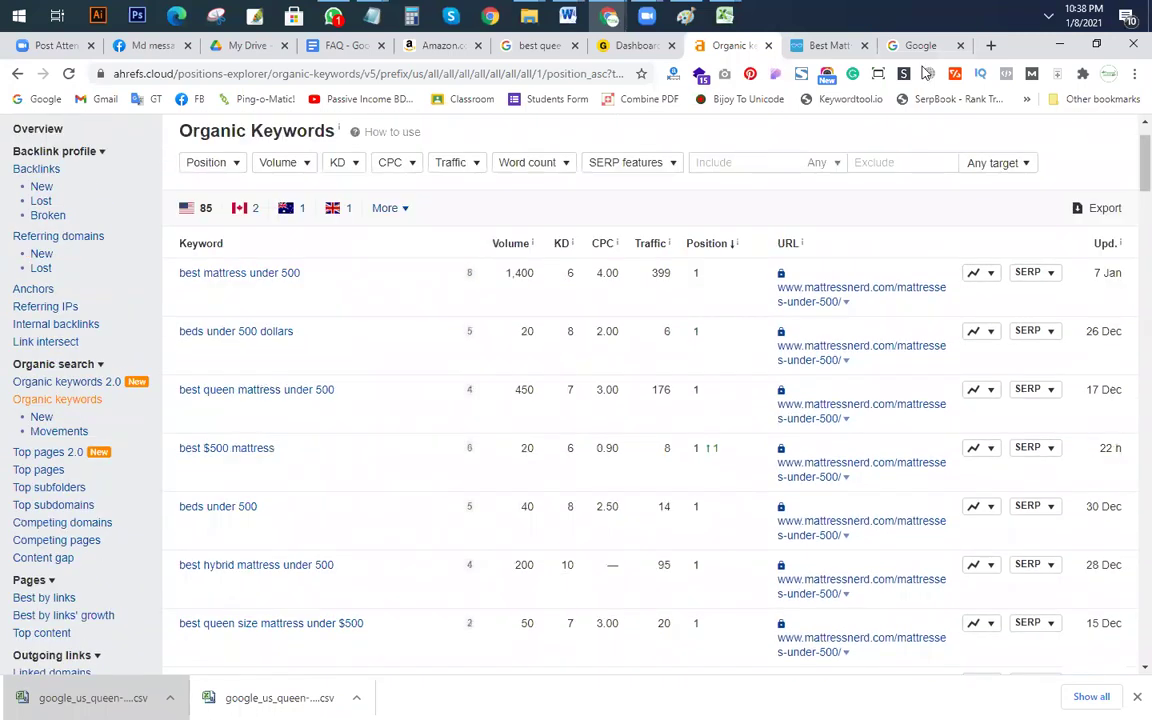
pyautogui.click(836, 47)
pyautogui.scroll(3, 476, 342)
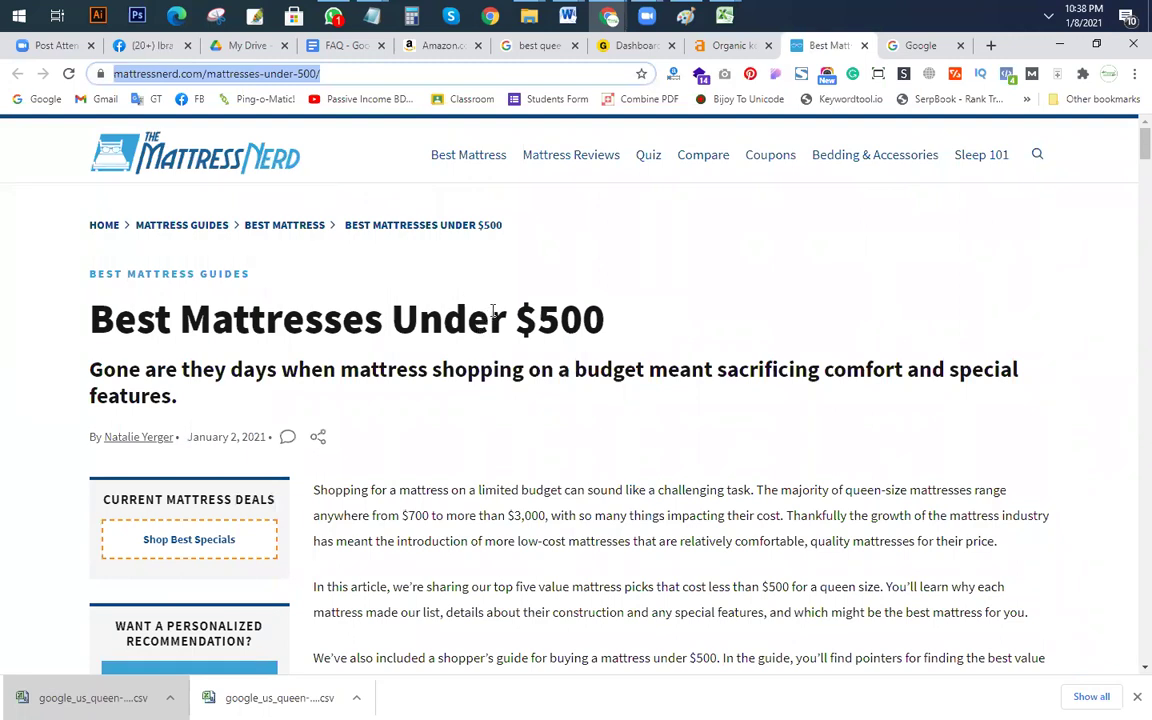
# Step: Check the Excel keyword sheet, then go back to the Ahrefs Organic keywords report
pyautogui.scroll(-3, 501, 373)
pyautogui.scroll(3, 501, 373)
pyautogui.hotkey('alt', 'Tab')
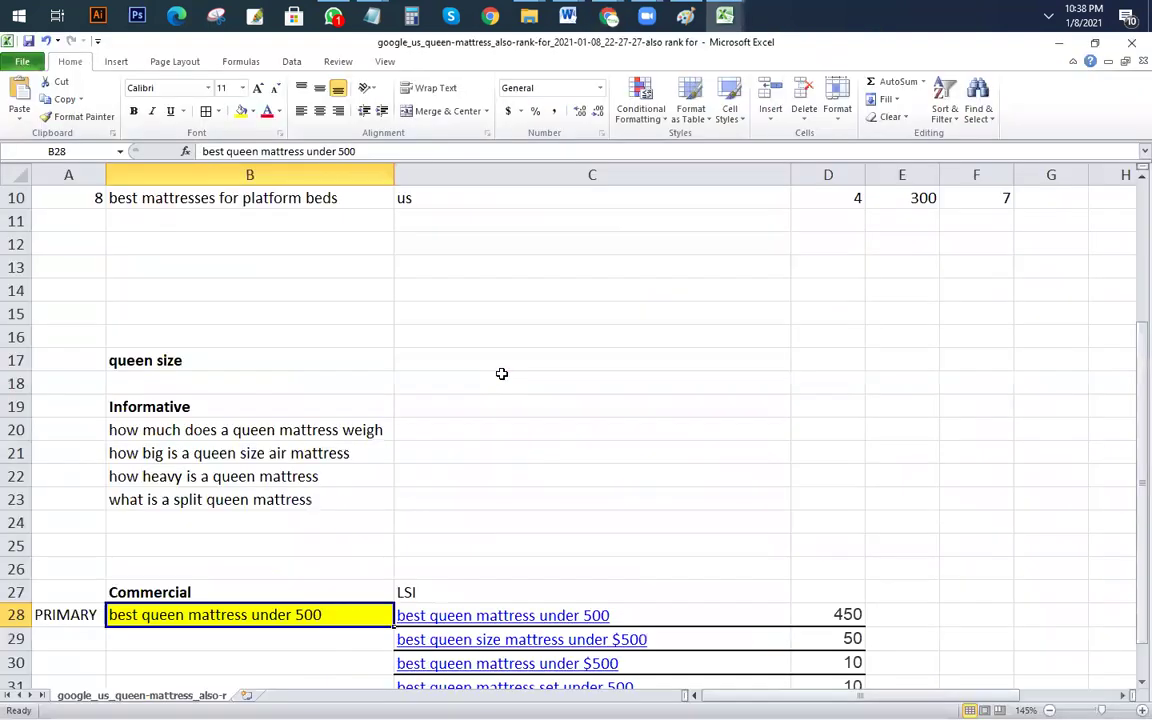
pyautogui.moveTo(609, 15)
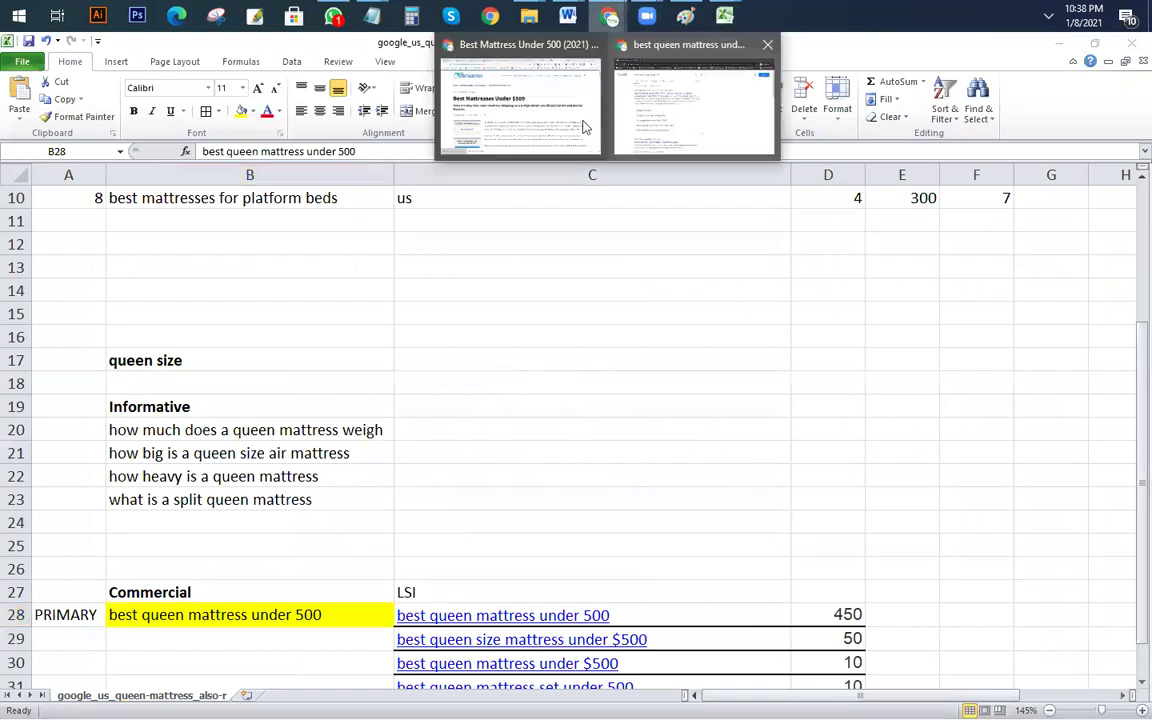
pyautogui.click(560, 113)
pyautogui.click(735, 45)
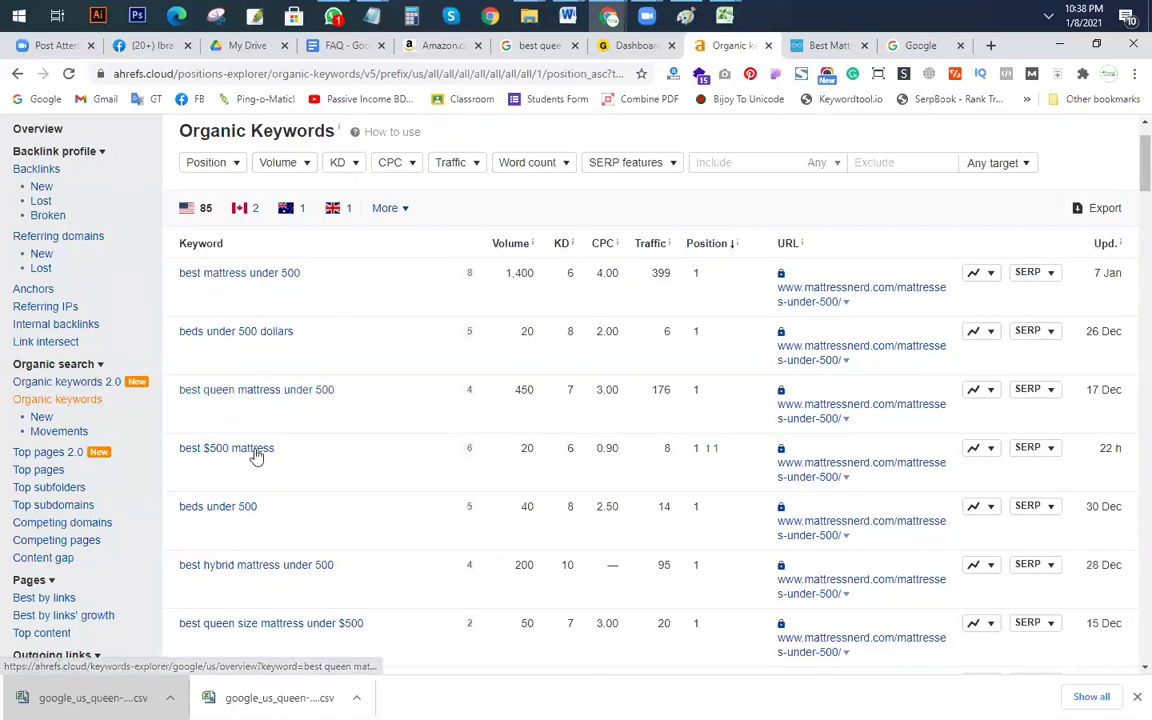
# Step: Select the first three keyword rows, led by 'best mattress under 500' at 1,400 volume
pyautogui.scroll(-1, 255, 455)
pyautogui.scroll(-2, 237, 432)
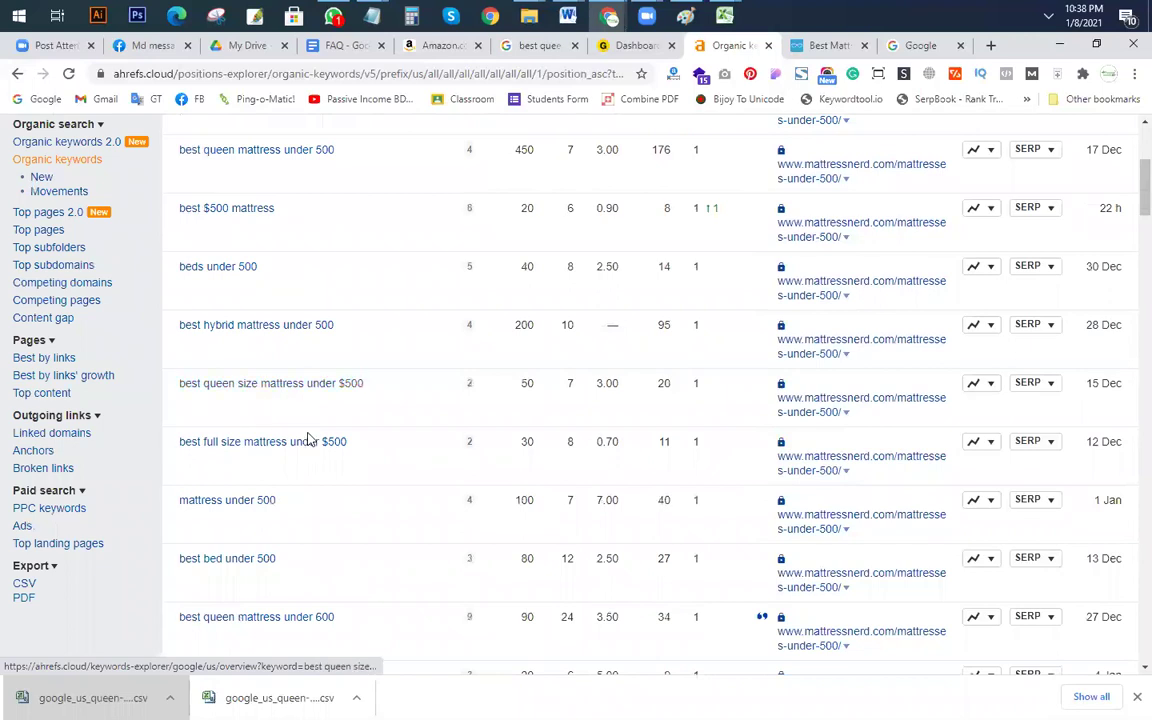
pyautogui.scroll(3, 312, 410)
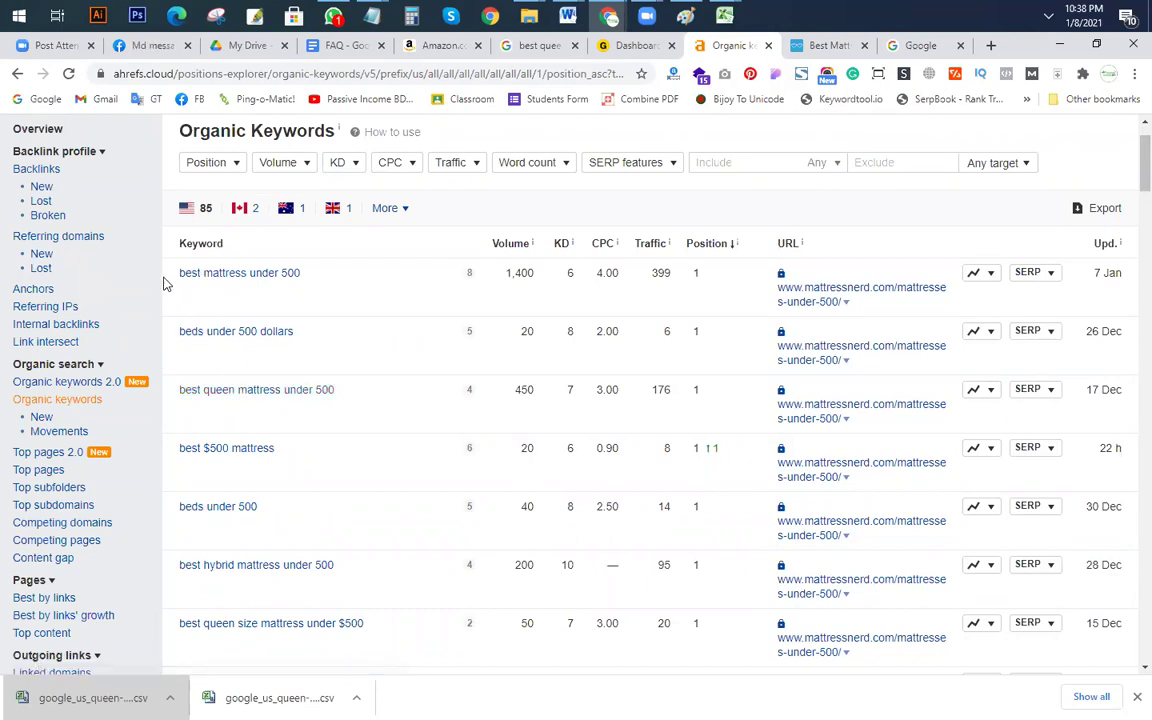
pyautogui.moveTo(170, 284); pyautogui.dragTo(352, 437)
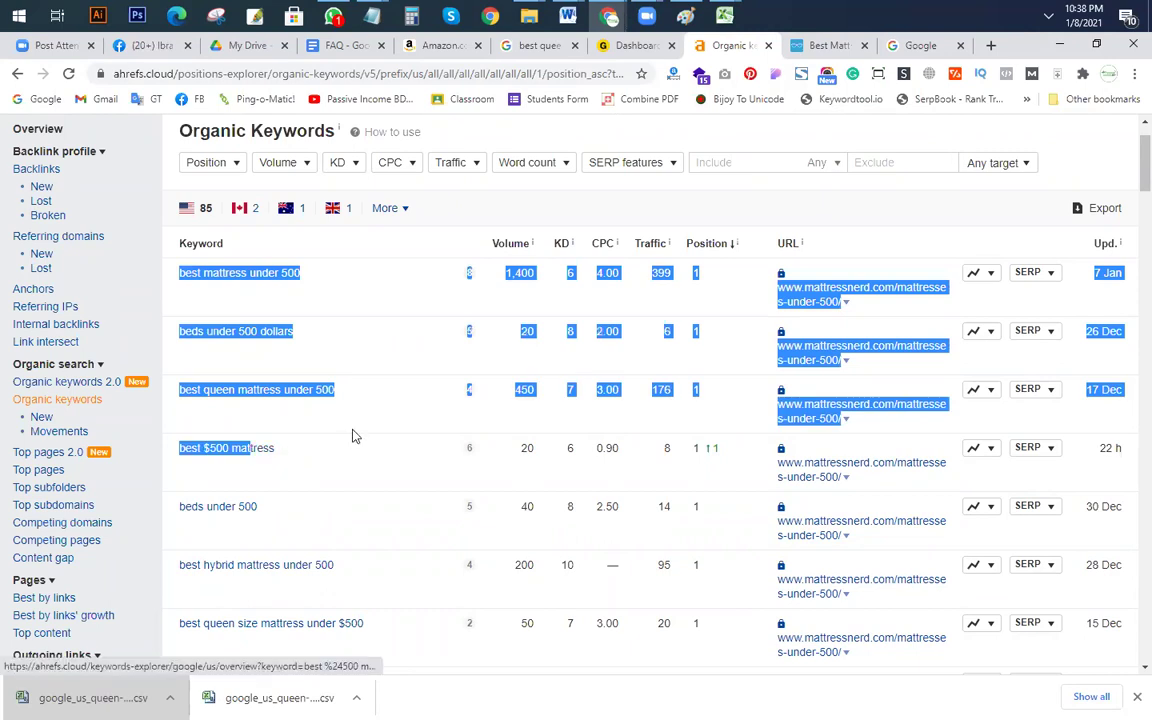
pyautogui.scroll(-3, 463, 465)
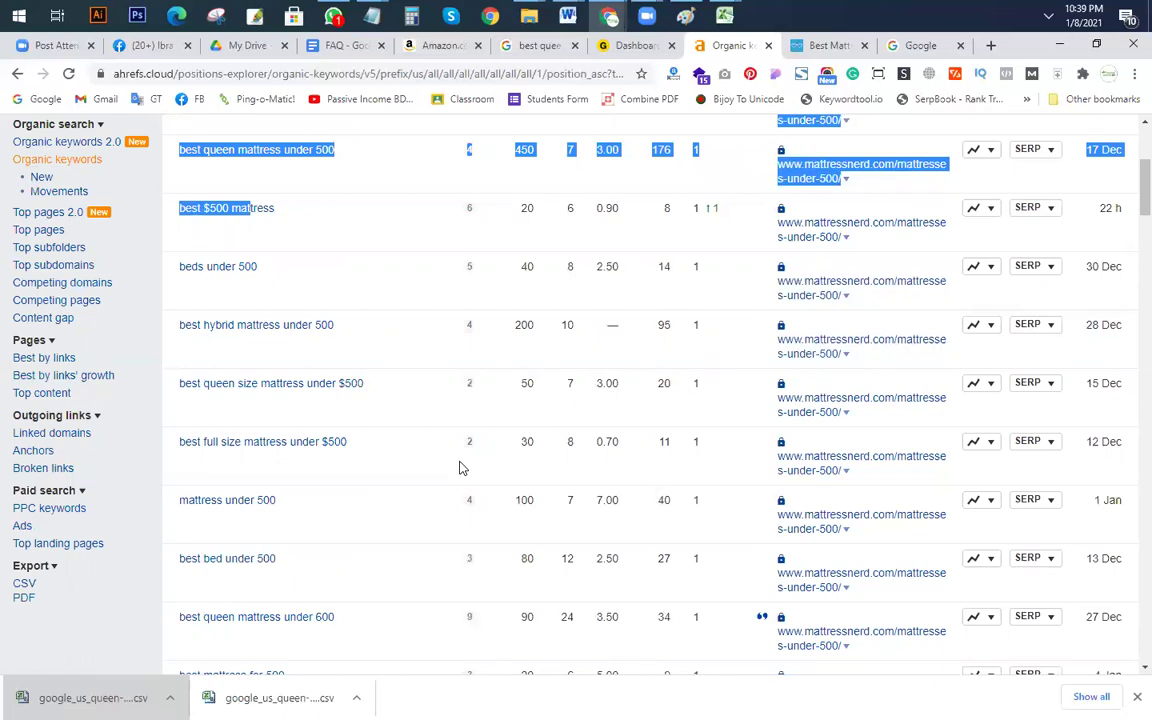
# Step: Review the Organic Keywords ranked by the mattresses-under-500 page, then return to the Excel keyword workbook
pyautogui.scroll(3, 848, 368)
pyautogui.scroll(-3, 599, 507)
pyautogui.scroll(-4, 267, 432)
pyautogui.scroll(-3, 316, 470)
pyautogui.scroll(3, 316, 470)
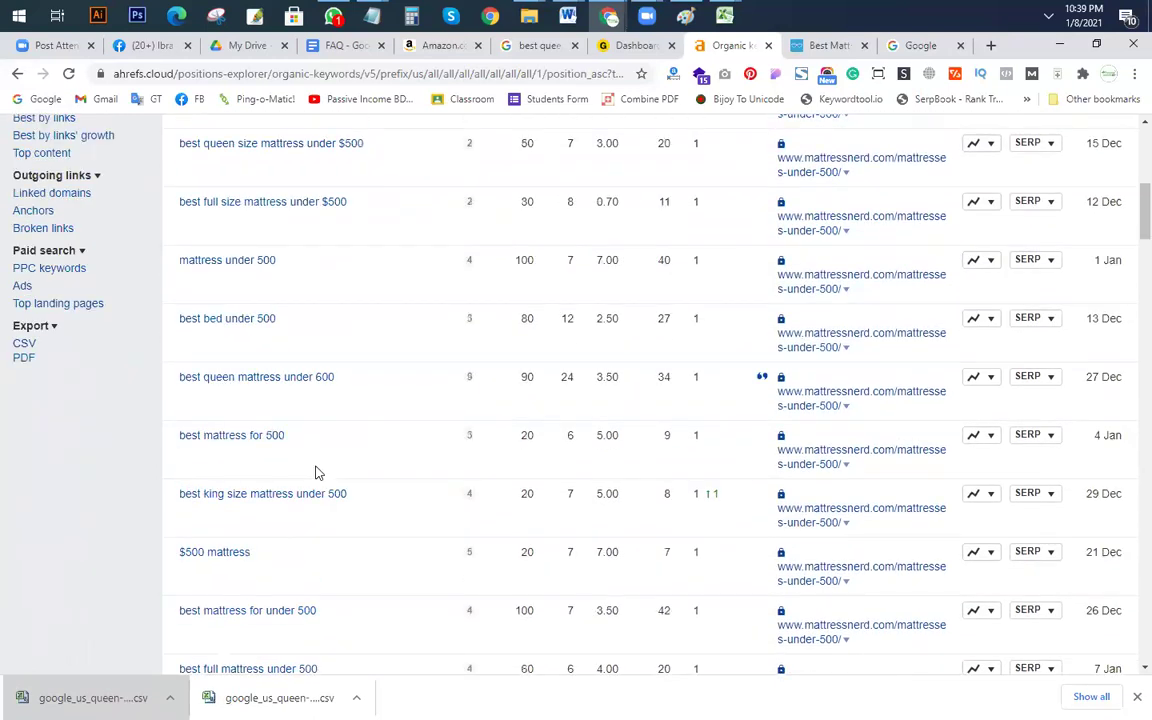
pyautogui.scroll(3, 316, 472)
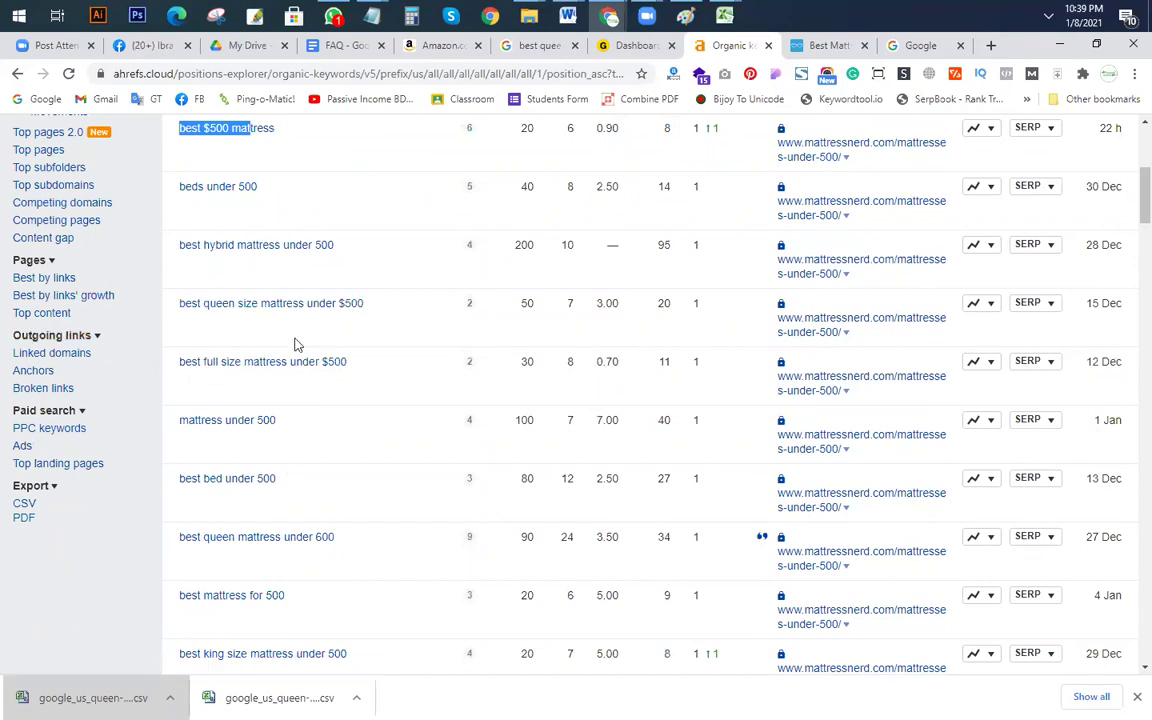
pyautogui.hotkey('alt', 'Tab')
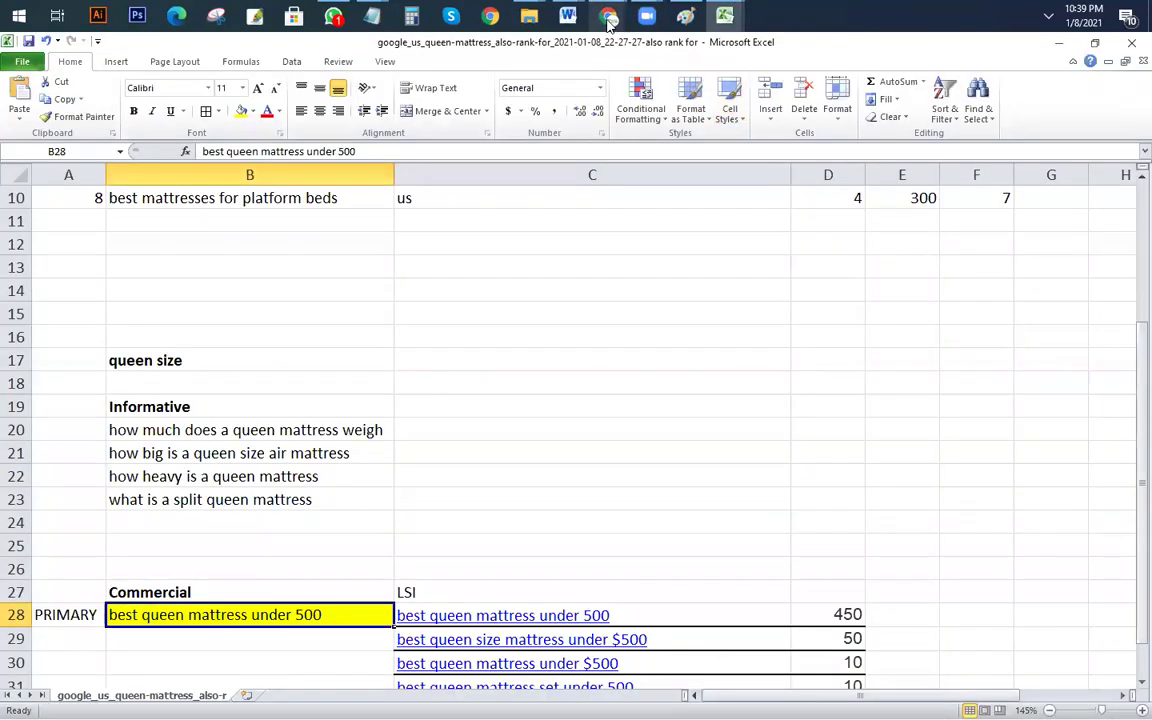
# Step: Bring up MattressNerd's 'Best Mattresses Under $500' article in Chrome
pyautogui.moveTo(607, 20)
pyautogui.click(689, 134)
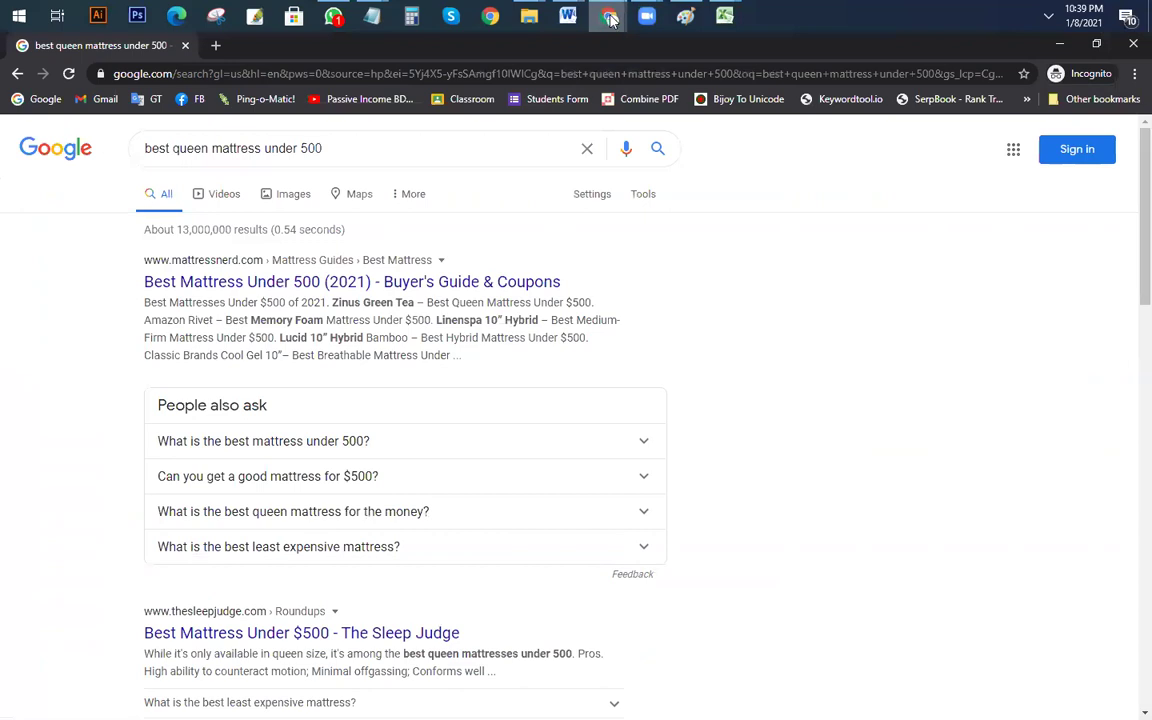
pyautogui.click(499, 124)
pyautogui.click(826, 45)
# Step: Skim the article's top product picks down to the Zinus Green Tea review
pyautogui.scroll(-2, 769, 408)
pyautogui.scroll(2, 560, 380)
pyautogui.scroll(-1, 603, 432)
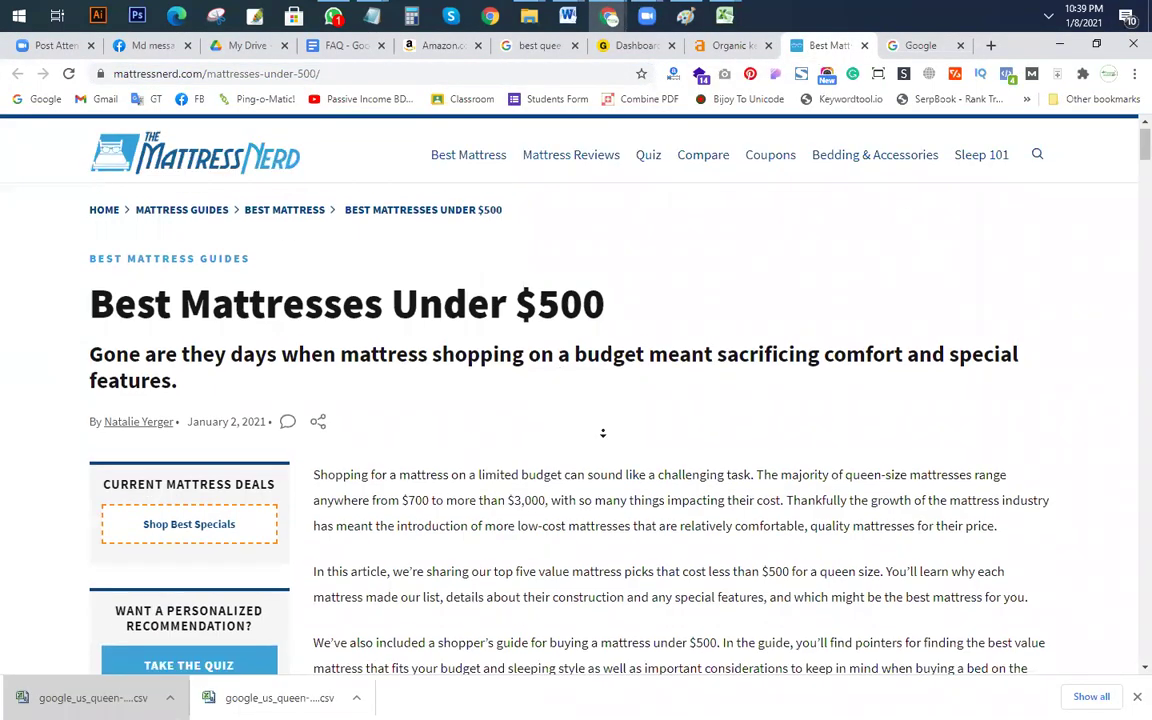
pyautogui.scroll(-5, 603, 432)
pyautogui.scroll(1, 571, 390)
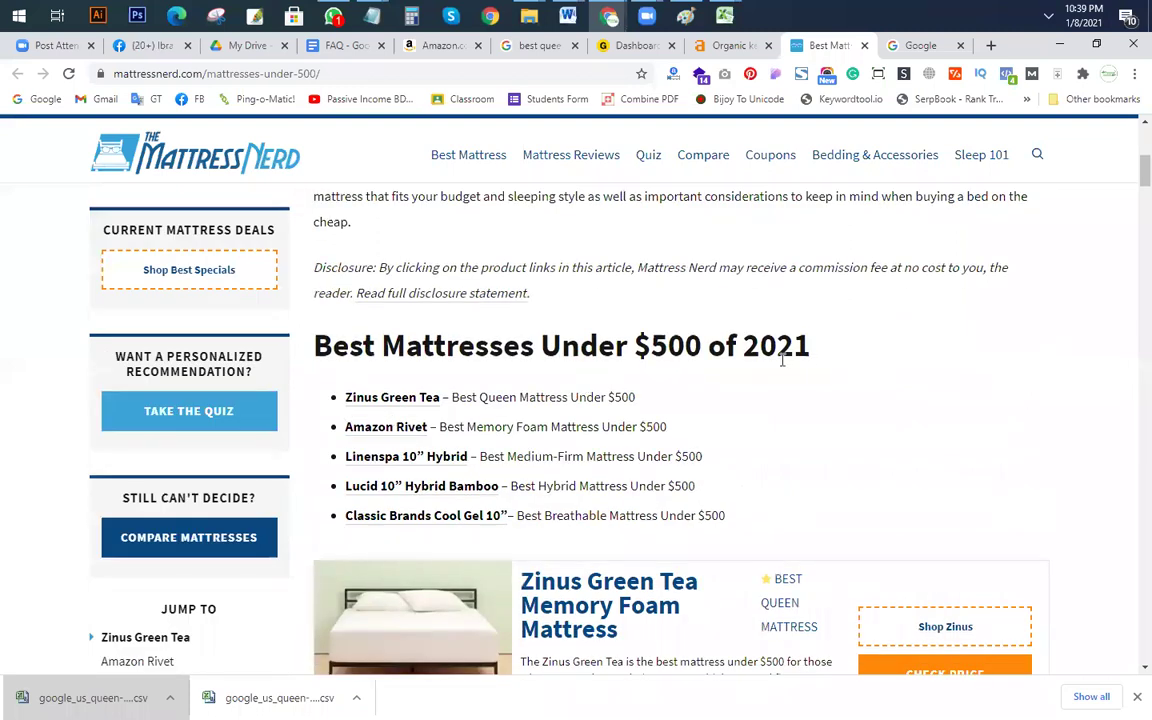
pyautogui.scroll(-1, 785, 360)
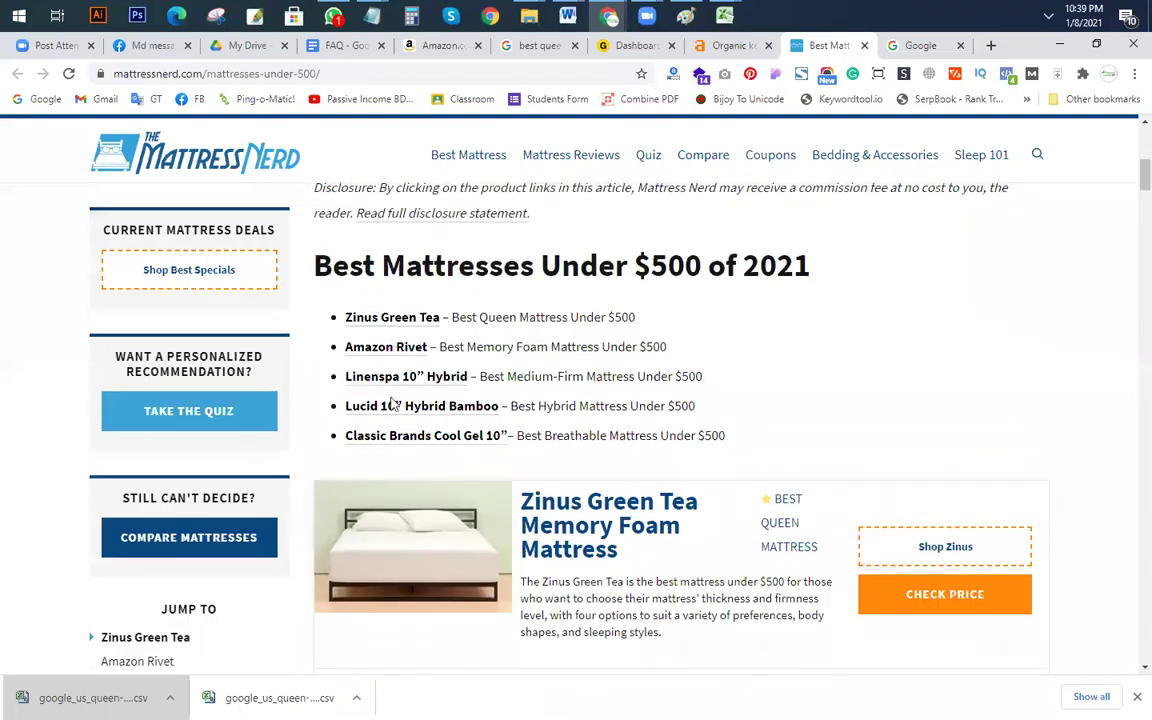
pyautogui.scroll(-3, 548, 398)
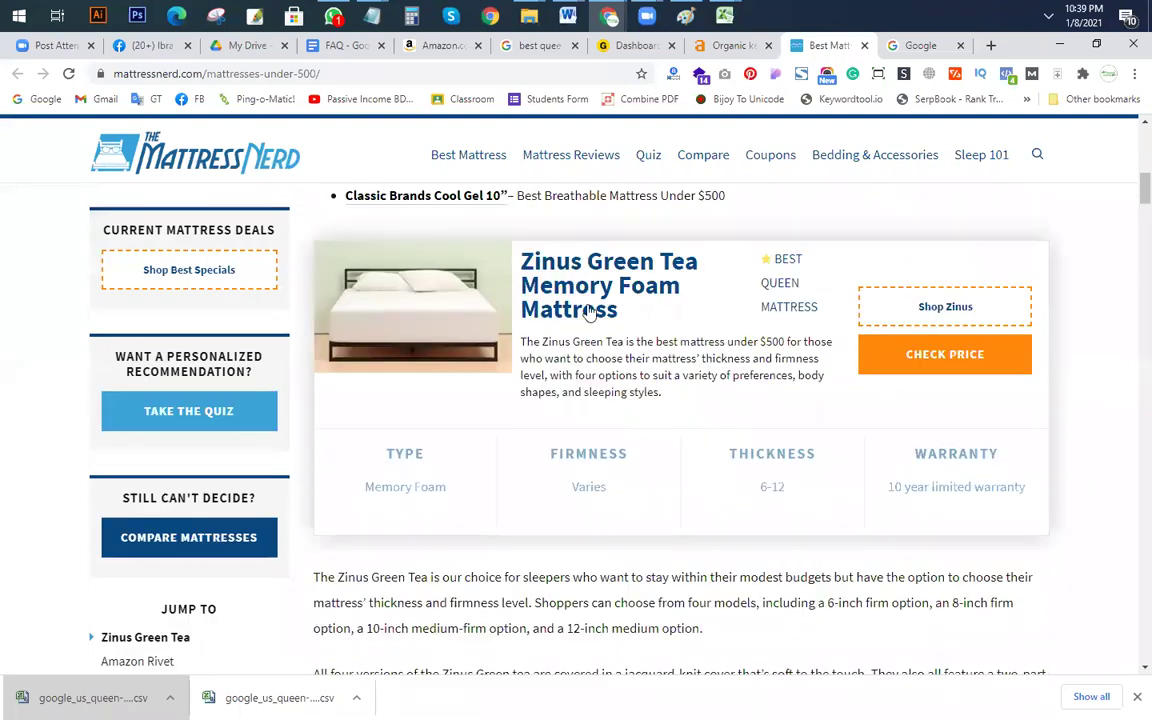
pyautogui.scroll(-1, 620, 315)
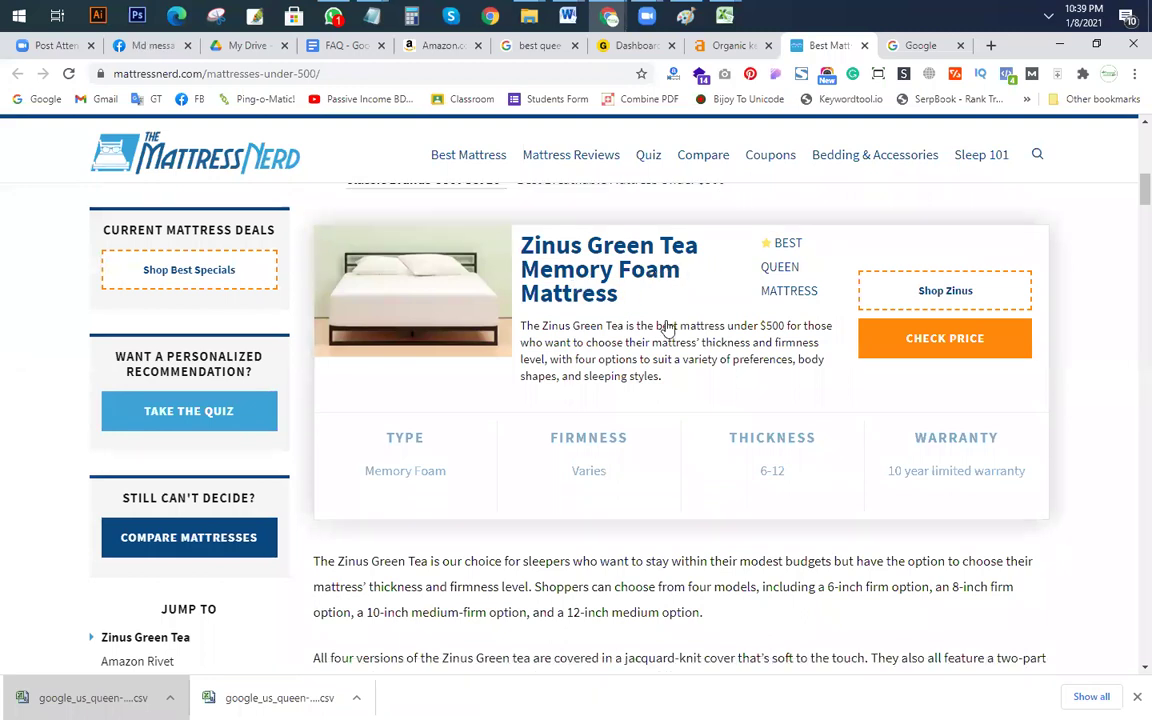
pyautogui.scroll(-5, 668, 330)
pyautogui.scroll(1, 689, 406)
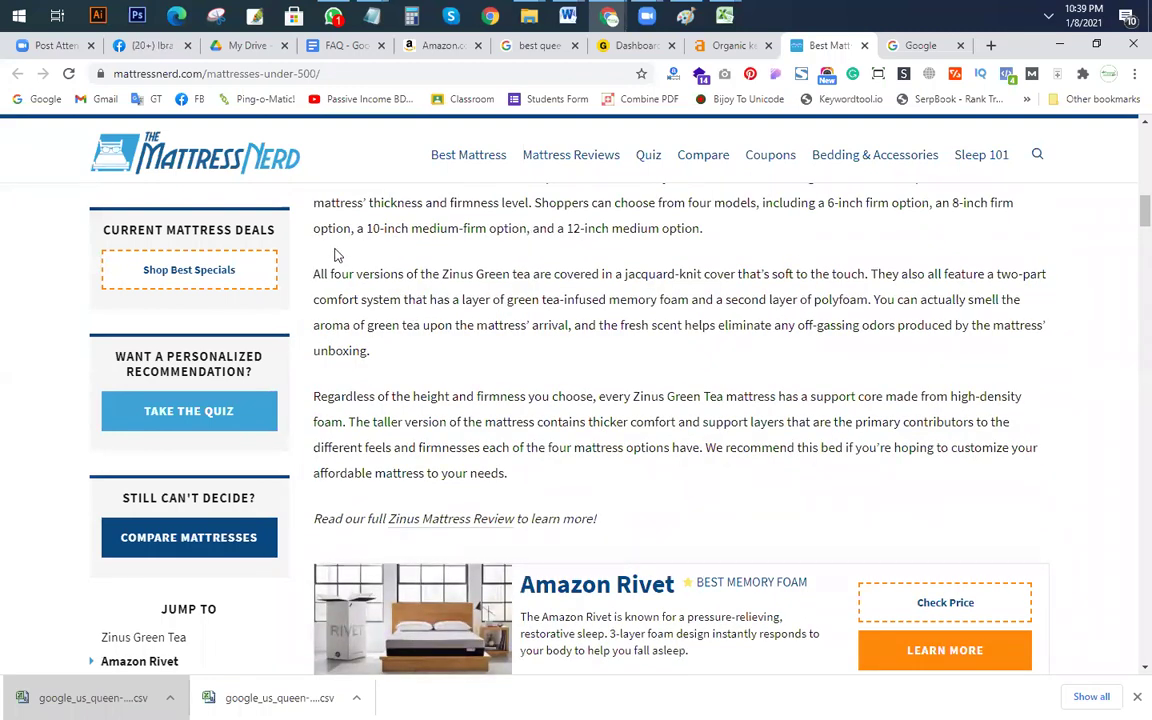
# Step: Return to the Ahrefs Organic keywords table
pyautogui.hotkey('alt', 'Tab')
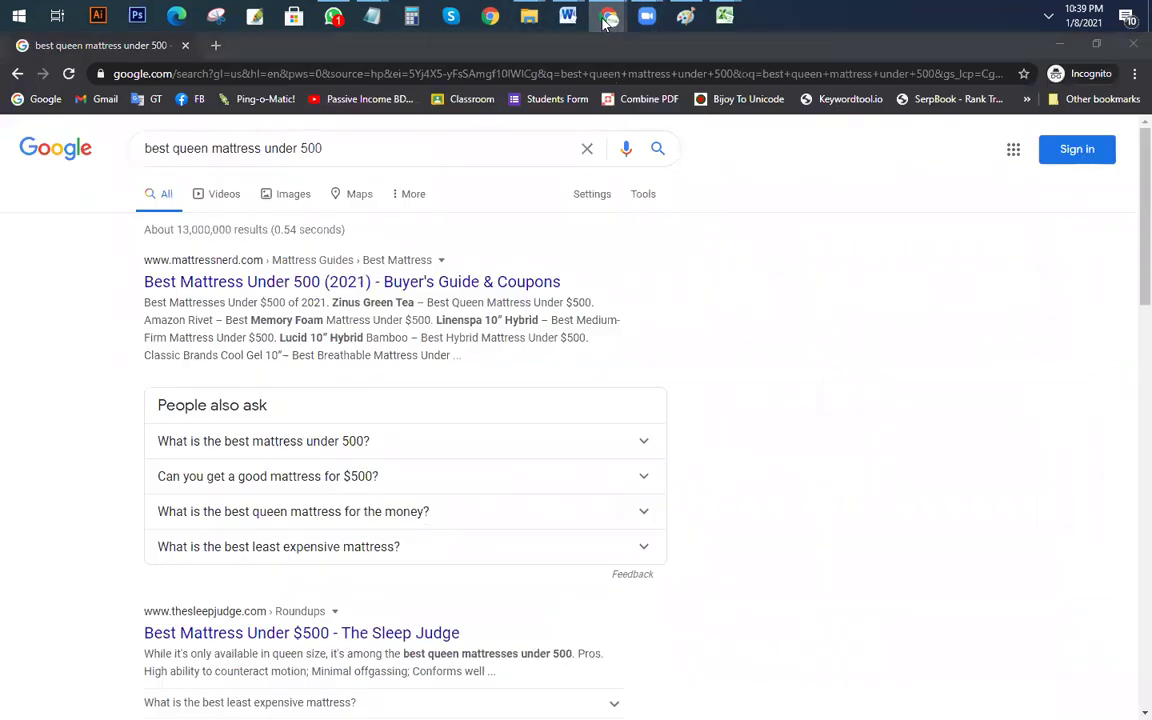
pyautogui.moveTo(609, 16)
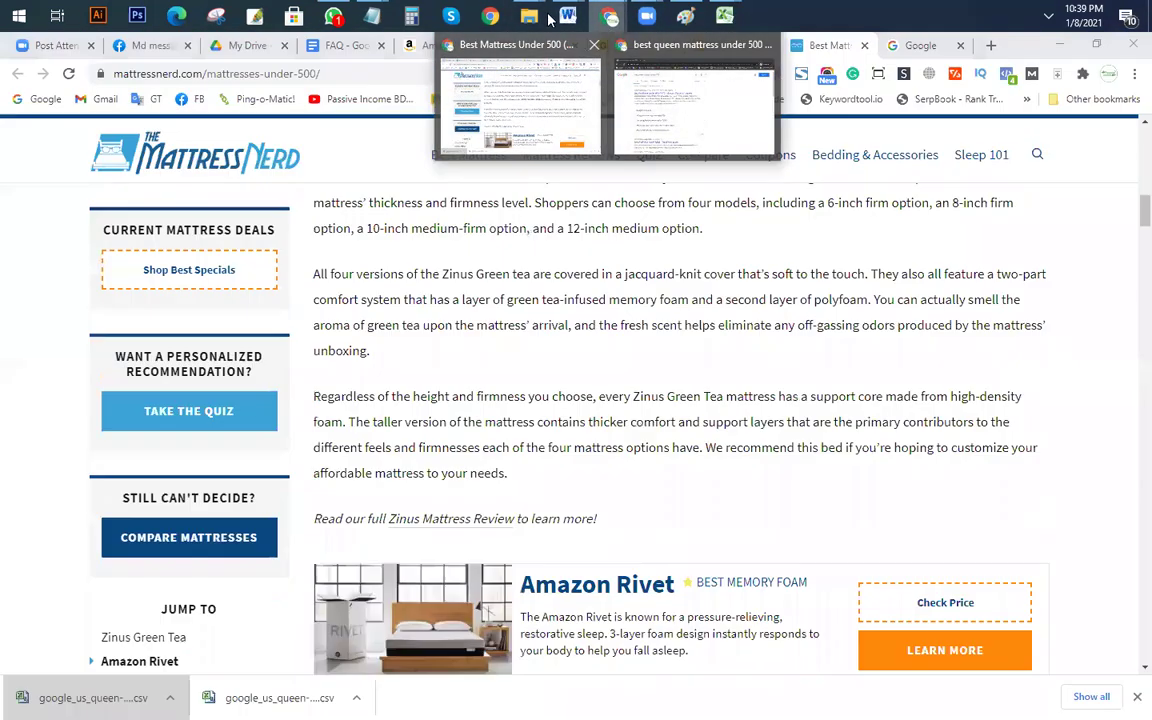
pyautogui.click(533, 85)
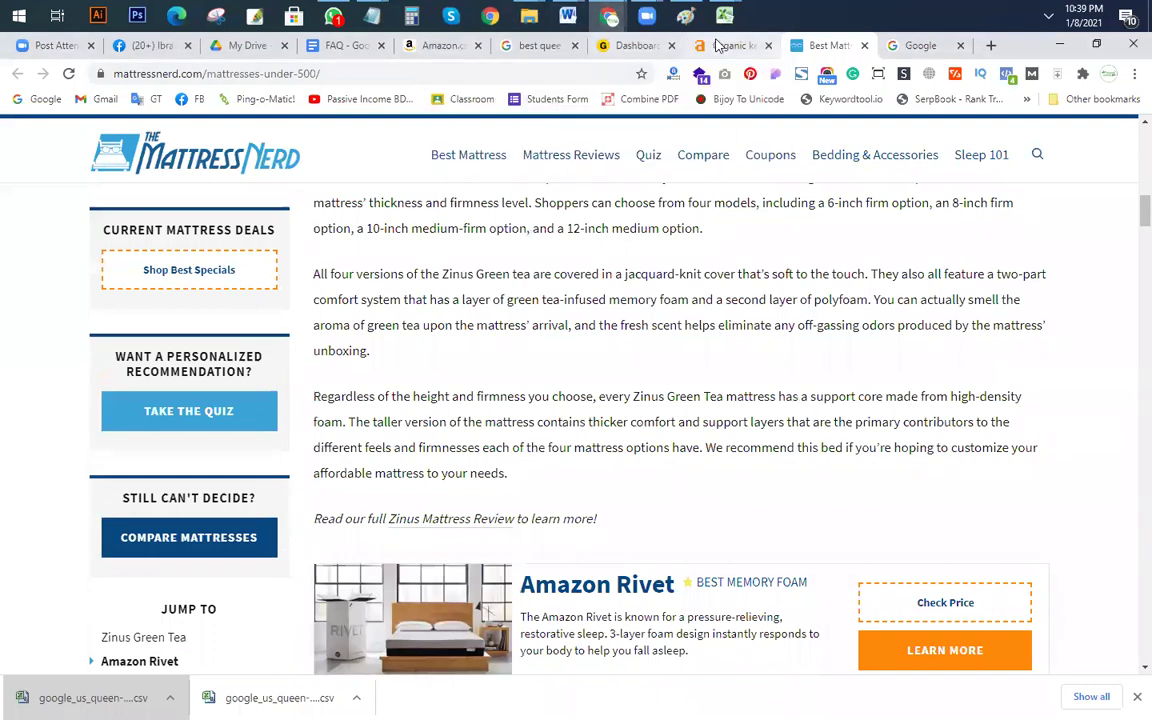
pyautogui.click(730, 45)
# Step: Select and copy the keyword 'best full size mattress under $500' in the Ahrefs table
pyautogui.click(375, 373)
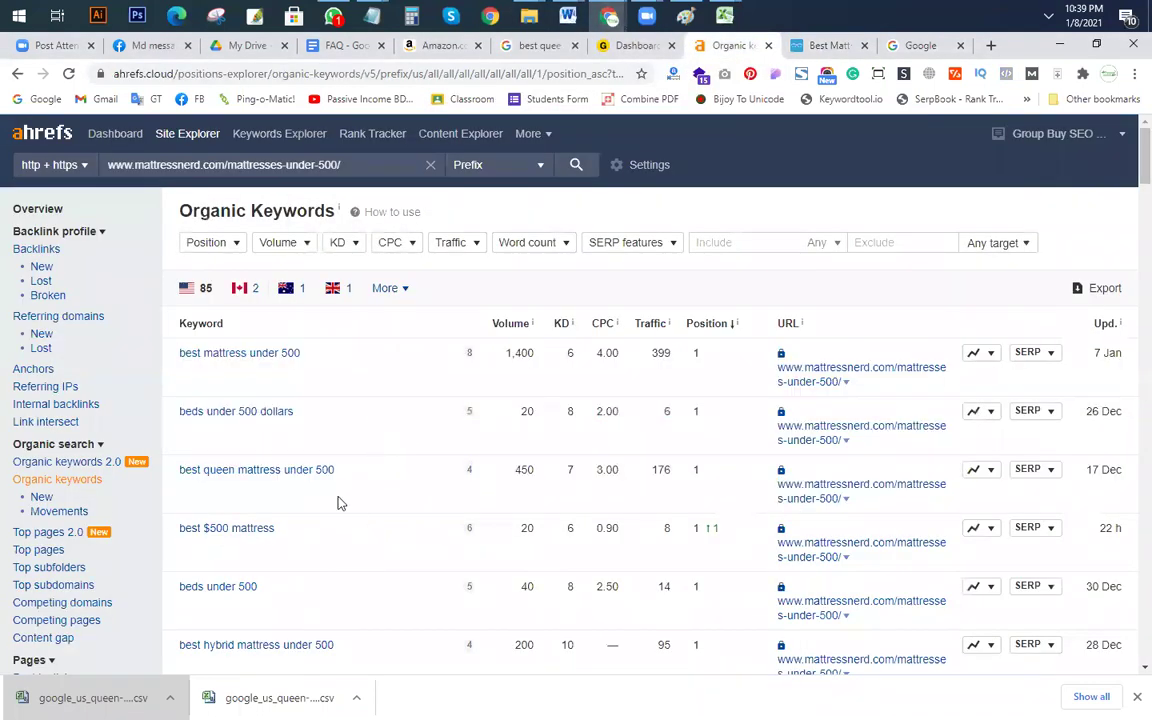
pyautogui.scroll(-1, 334, 540)
pyautogui.scroll(-3, 333, 539)
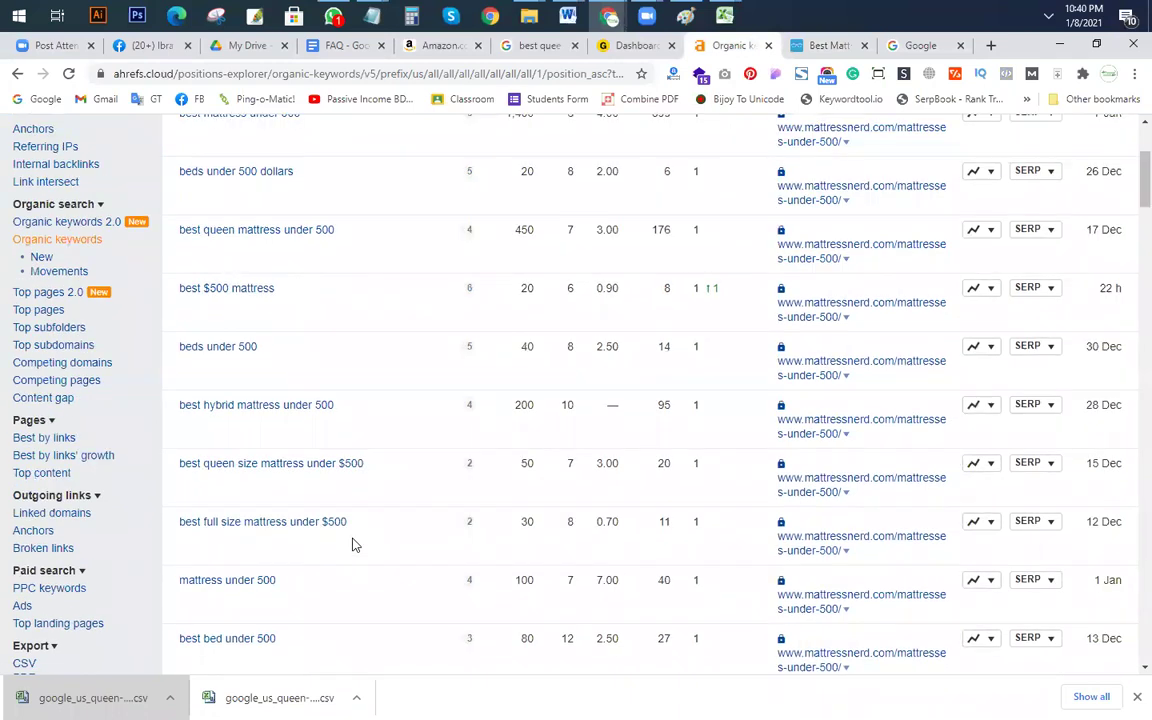
pyautogui.moveTo(346, 441); pyautogui.dragTo(179, 442)
pyautogui.hotkey('ctrl', 'c')
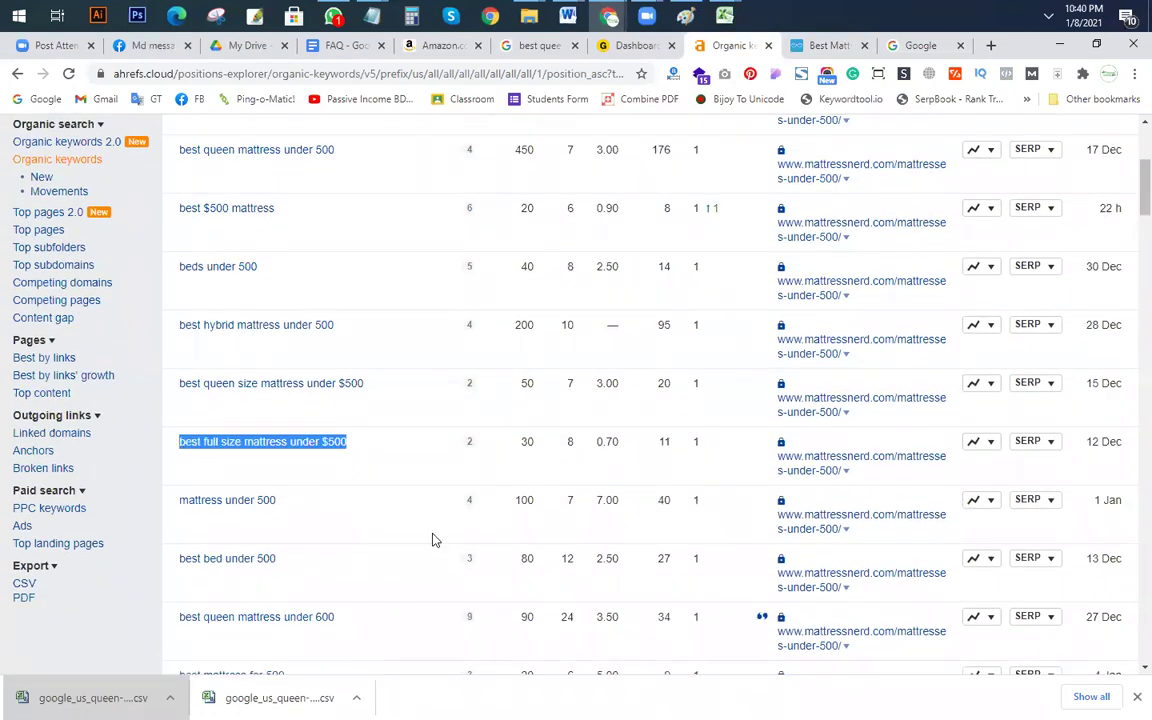
# Step: Search the MattressNerd article for 'best full size mattress under $500'
pyautogui.click(836, 45)
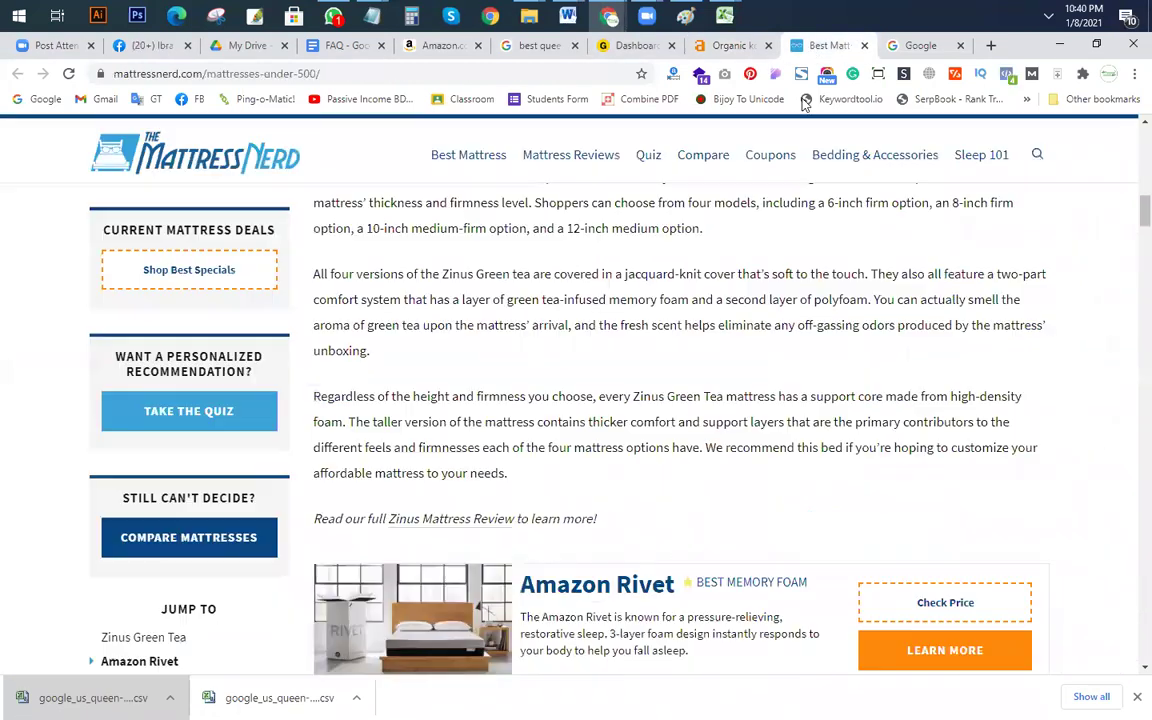
pyautogui.hotkey('ctrl', 'f')
pyautogui.hotkey('ctrl', 'v')
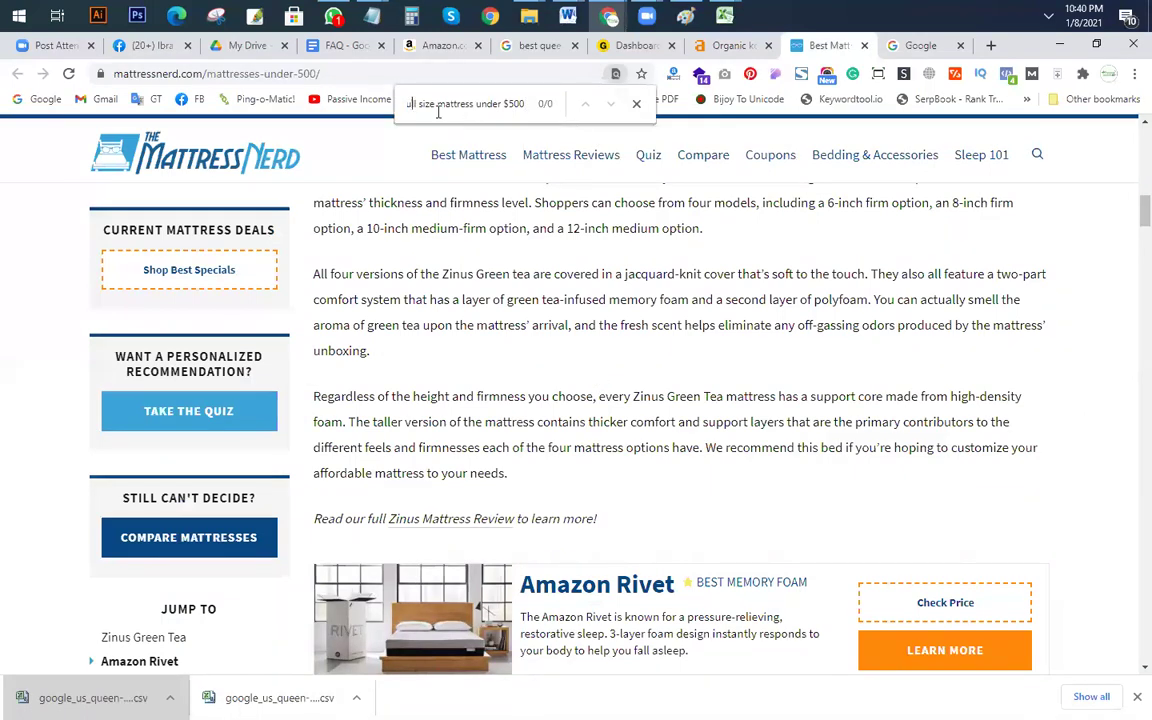
pyautogui.press('Home')
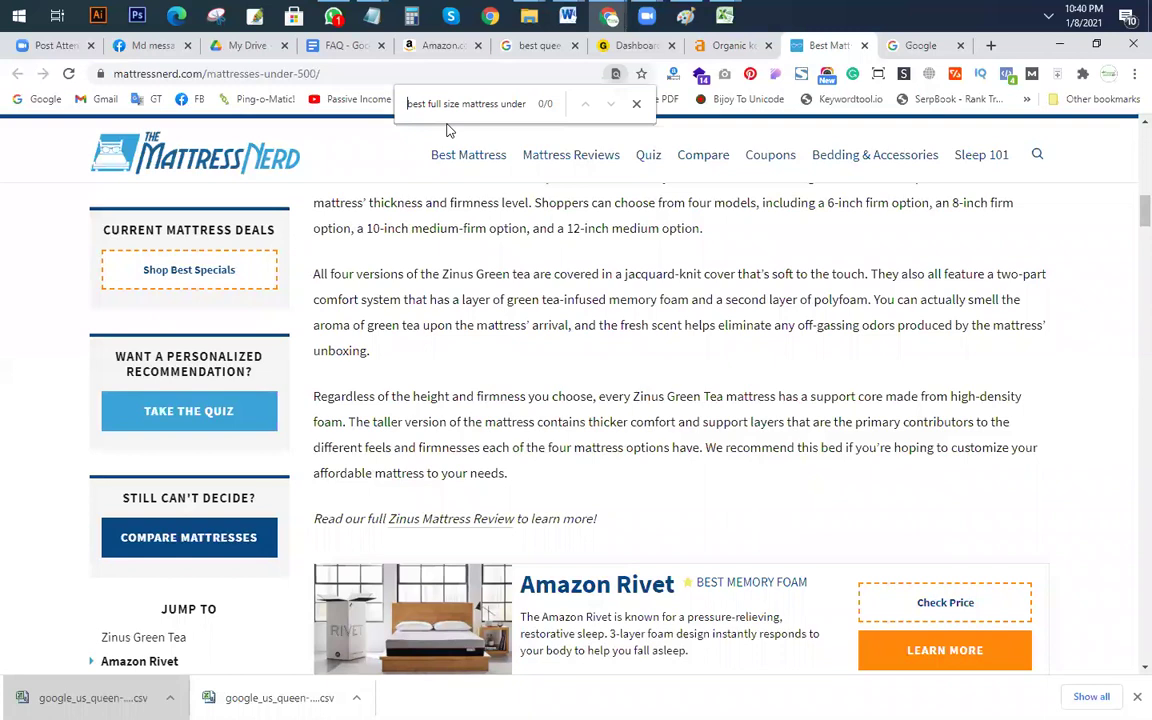
pyautogui.doubleClick(512, 104)
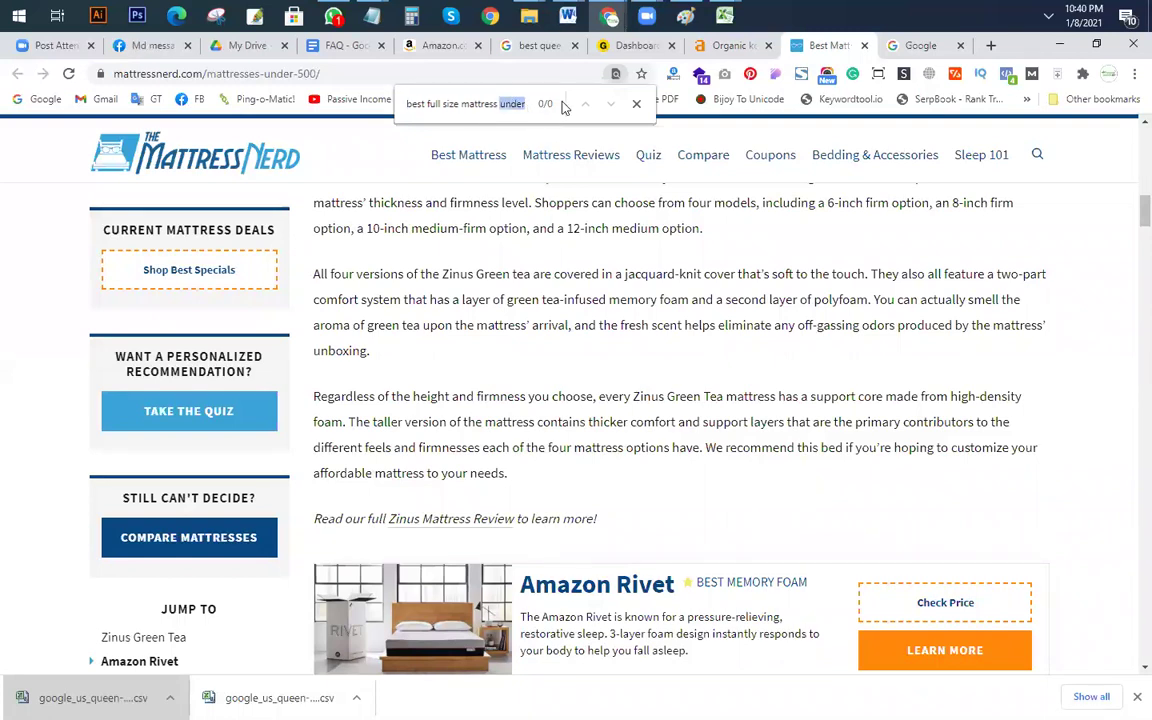
pyautogui.click(293, 128)
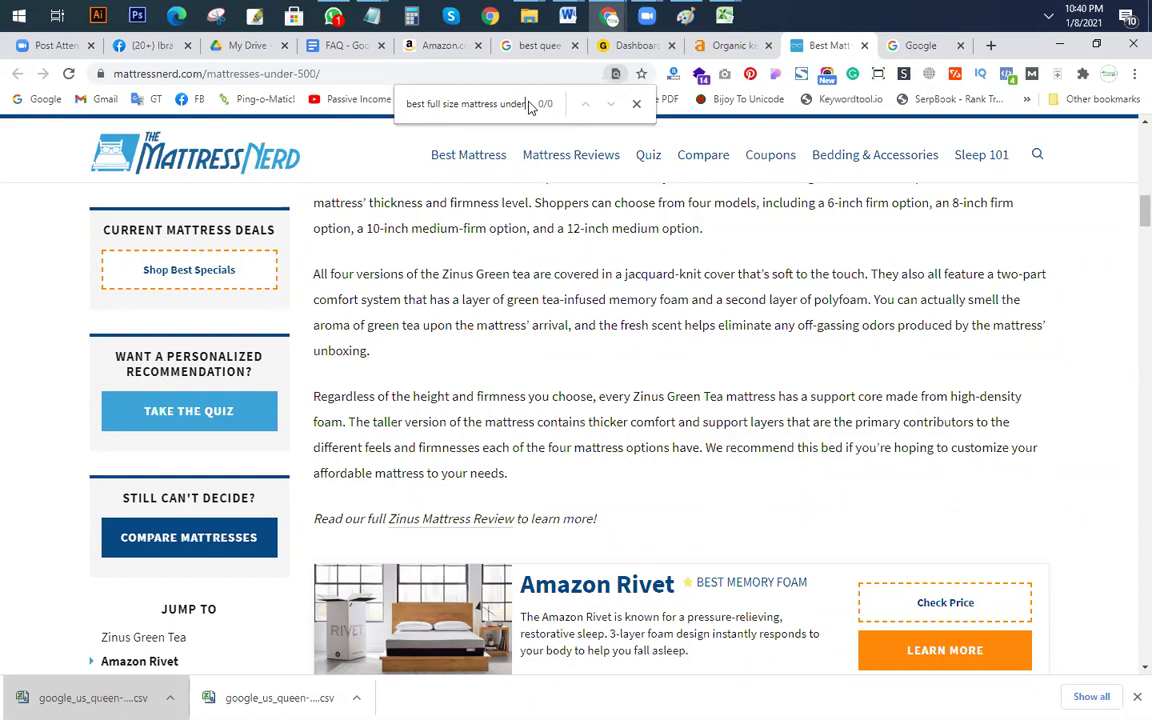
pyautogui.moveTo(400, 104); pyautogui.dragTo(512, 107)
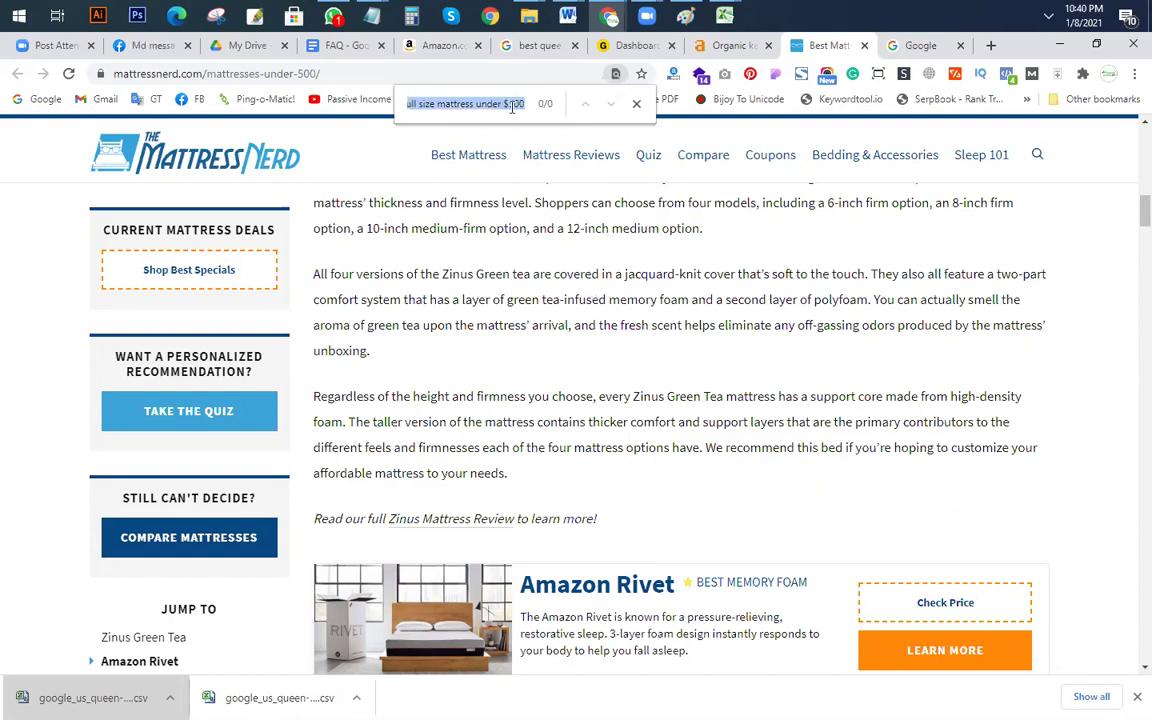
pyautogui.press('BackSpace')
pyautogui.hotkey('ctrl', 'v')
# Step: Trim the end of the find query, still finding no matches, then switch back to the Chrome window
pyautogui.hotkey('ctrl', 'Left')
pyautogui.hotkey('ctrl', 'Left')
pyautogui.hotkey('ctrl', 'Left')
pyautogui.hotkey('ctrl', 'Left')
pyautogui.hotkey('ctrl', 'Left')
pyautogui.hotkey('ctrl', 'Left')
pyautogui.moveTo(571, 158)
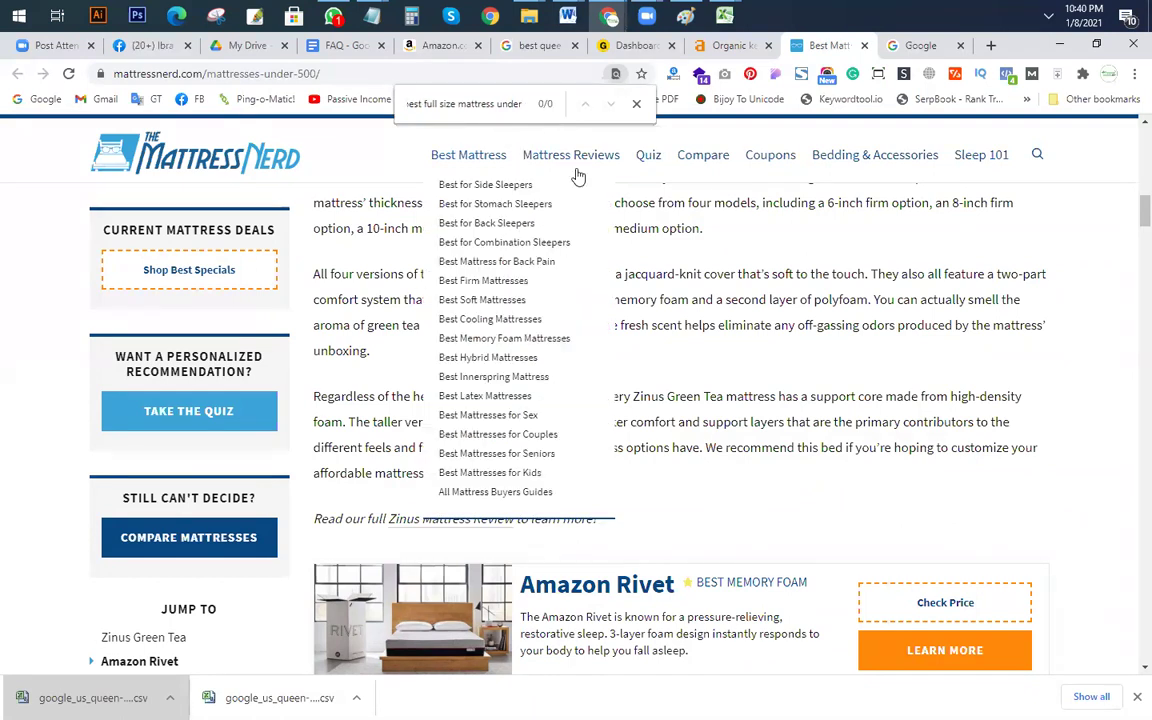
pyautogui.press('End')
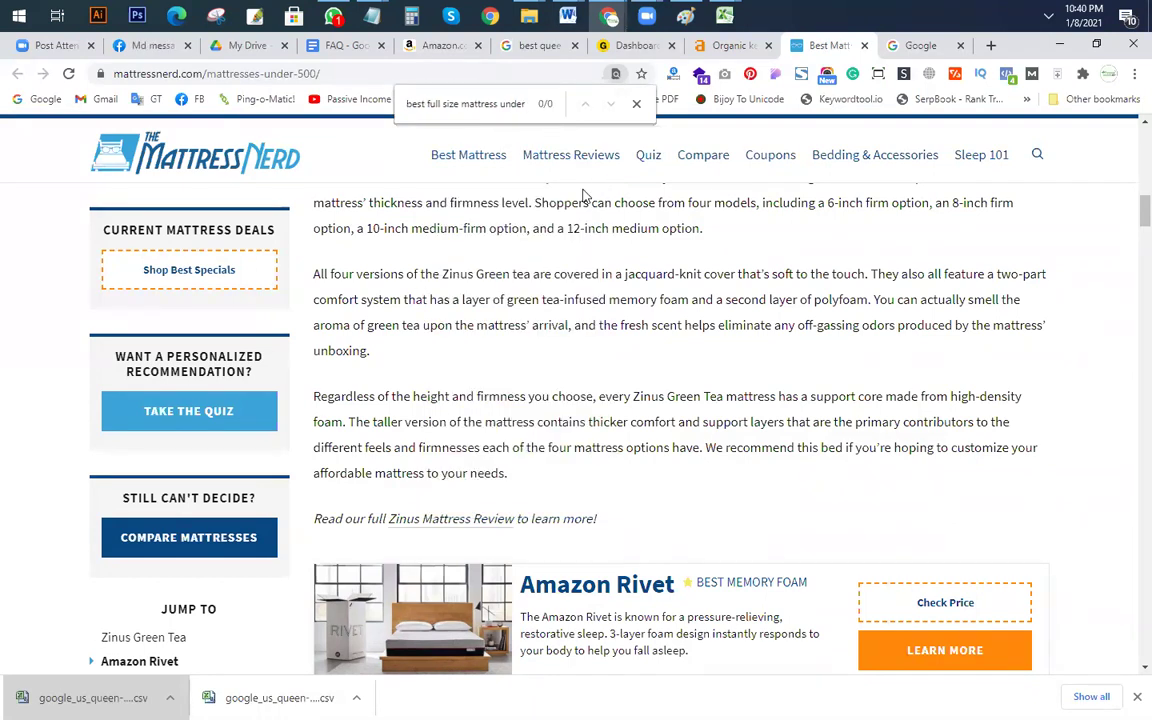
pyautogui.press('BackSpace')
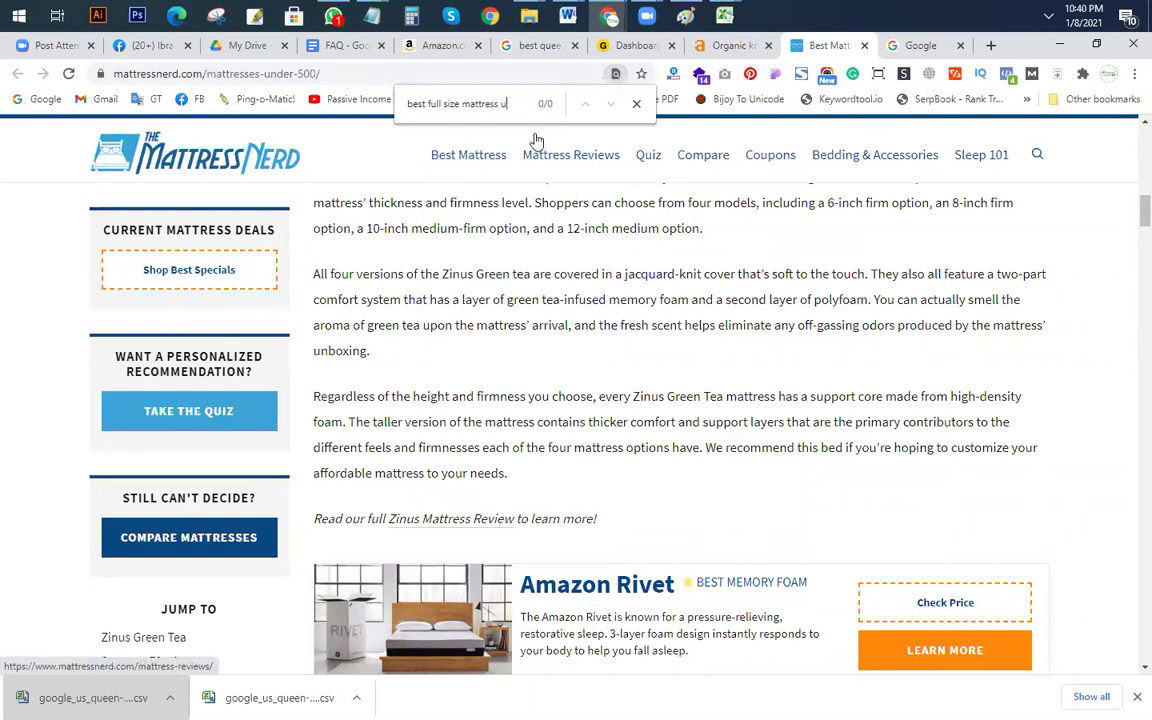
pyautogui.press('BackSpace')
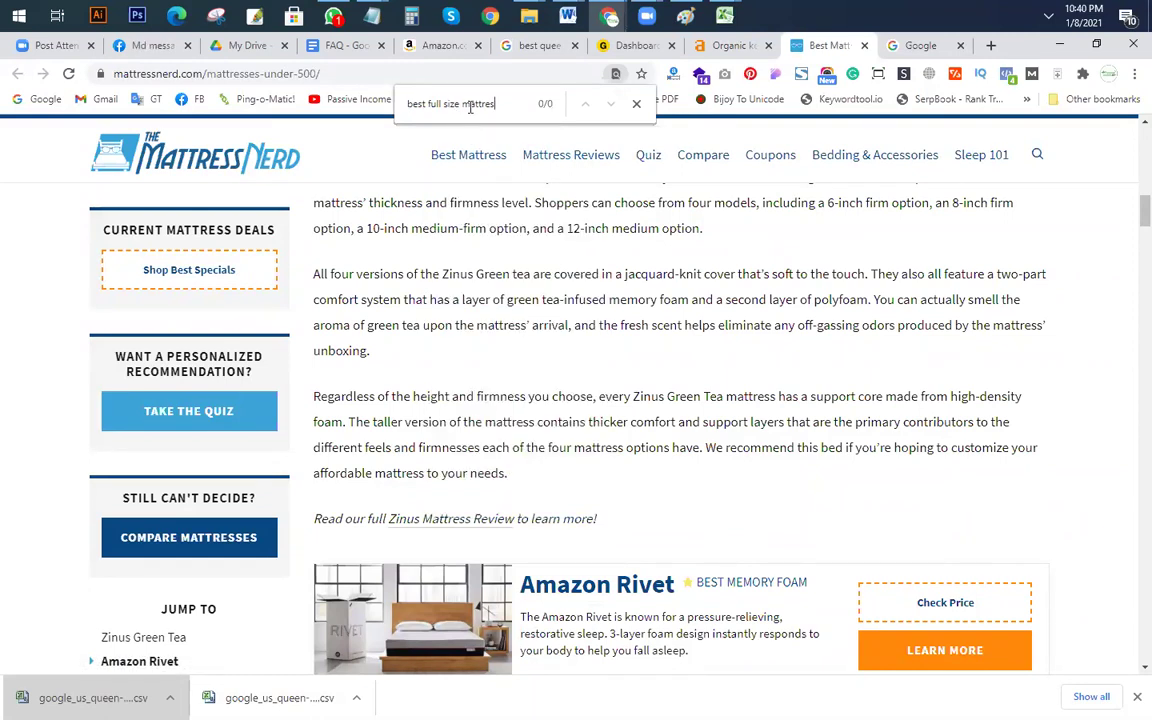
pyautogui.hotkey('alt', 'Tab')
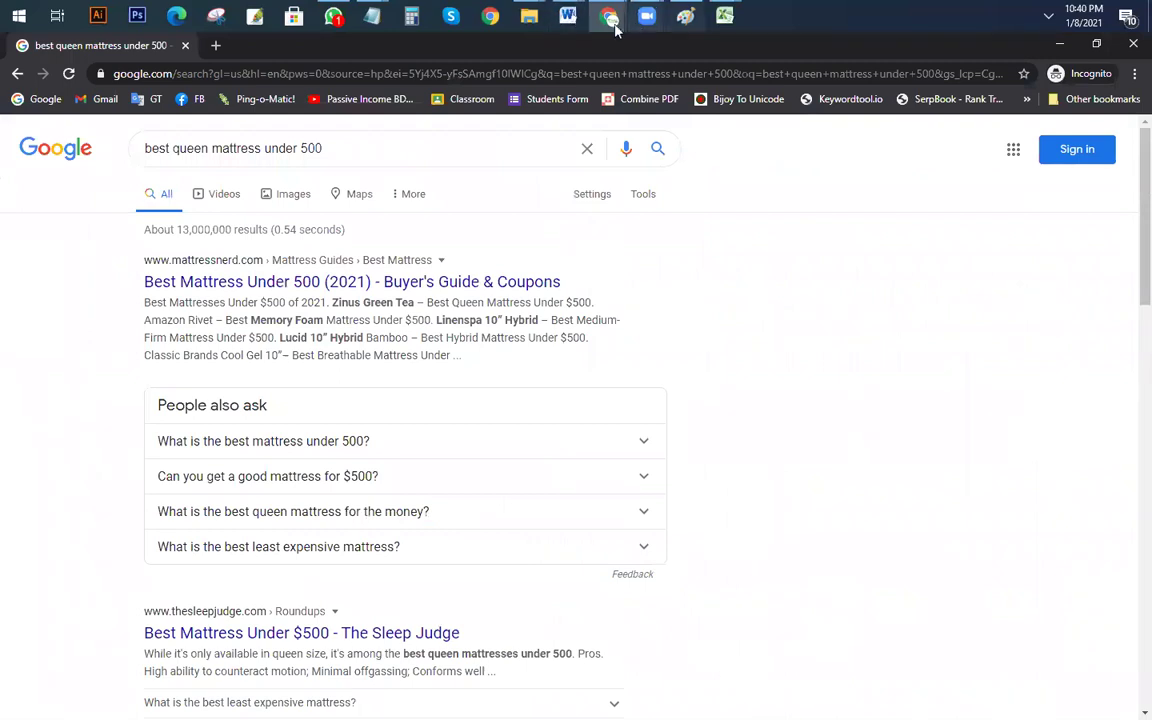
pyautogui.moveTo(612, 22)
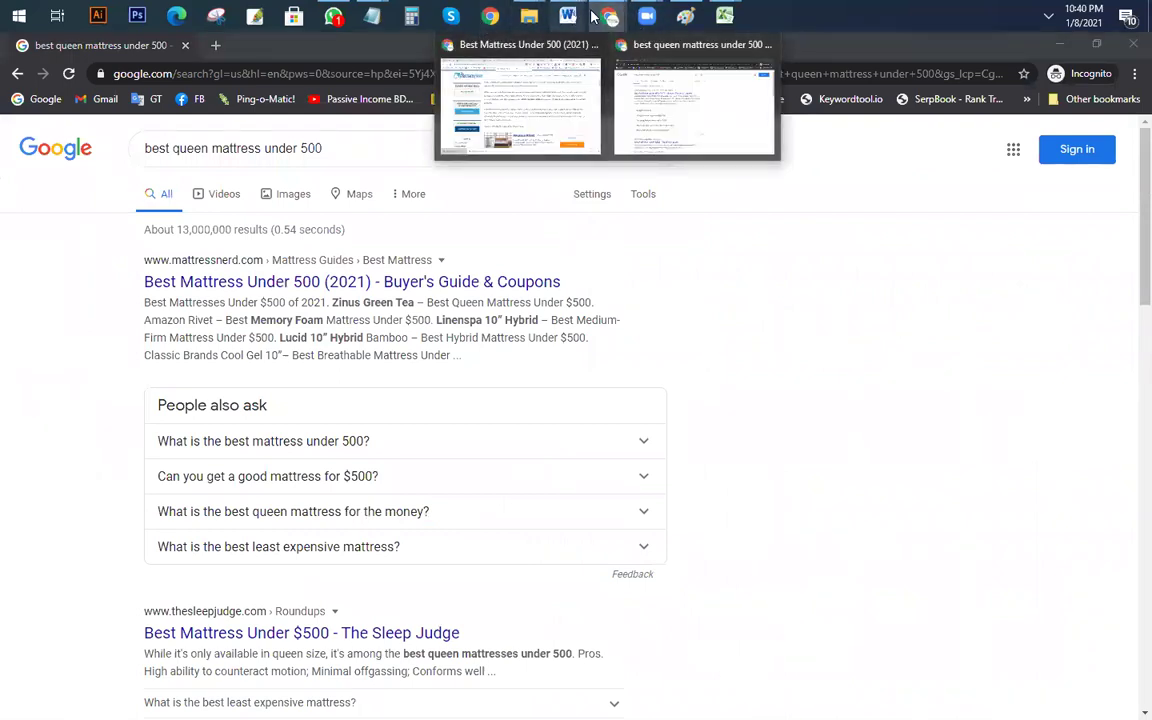
pyautogui.click(540, 72)
# Step: Select and copy the keyword 'mattress under 500' in the Ahrefs organic keywords table
pyautogui.click(720, 45)
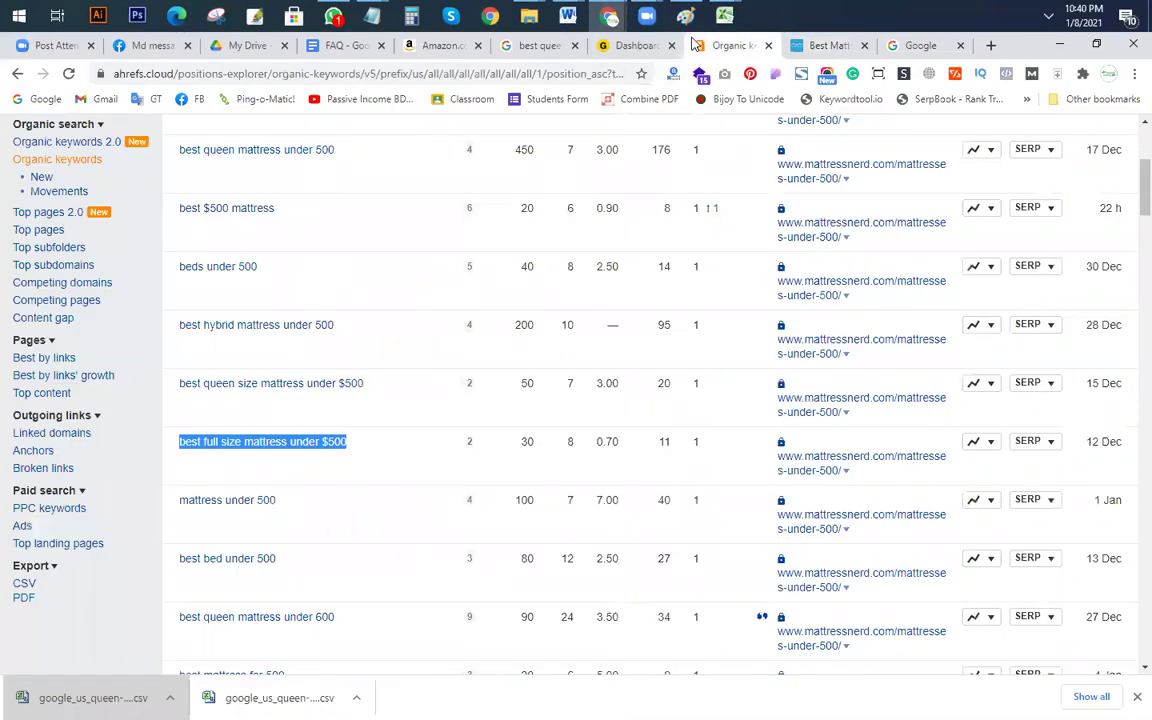
pyautogui.moveTo(278, 500); pyautogui.dragTo(178, 500)
pyautogui.hotkey('ctrl', 'c')
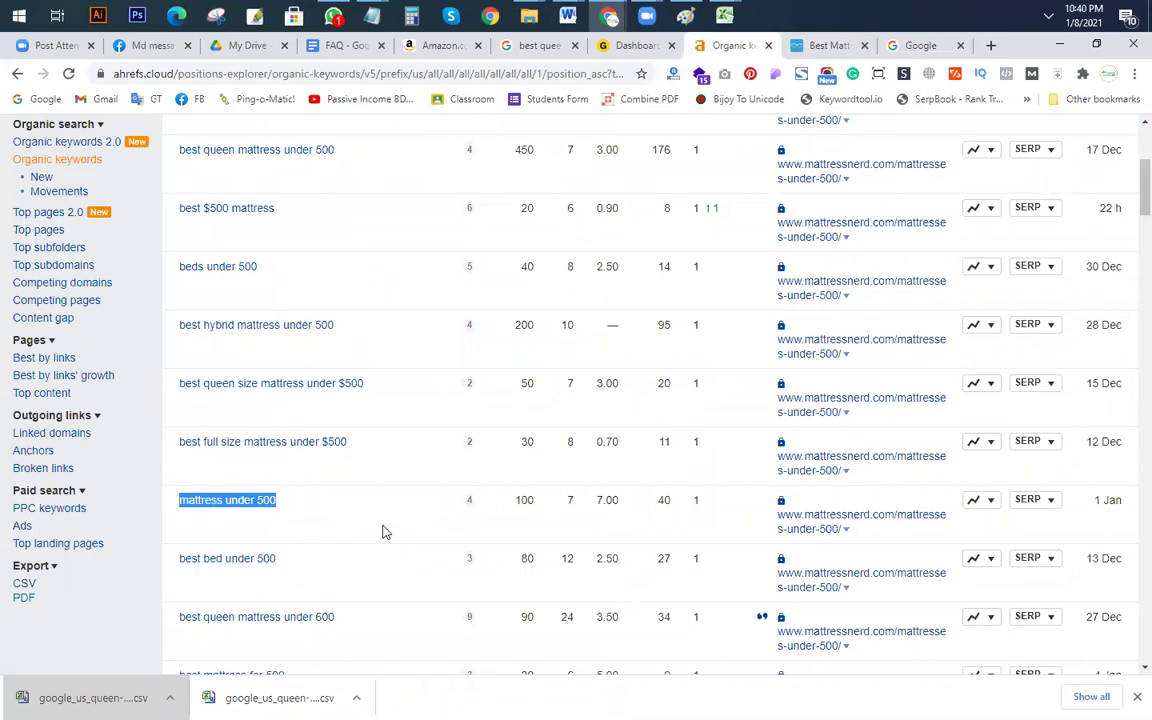
pyautogui.scroll(1, 620, 455)
pyautogui.scroll(3, 615, 454)
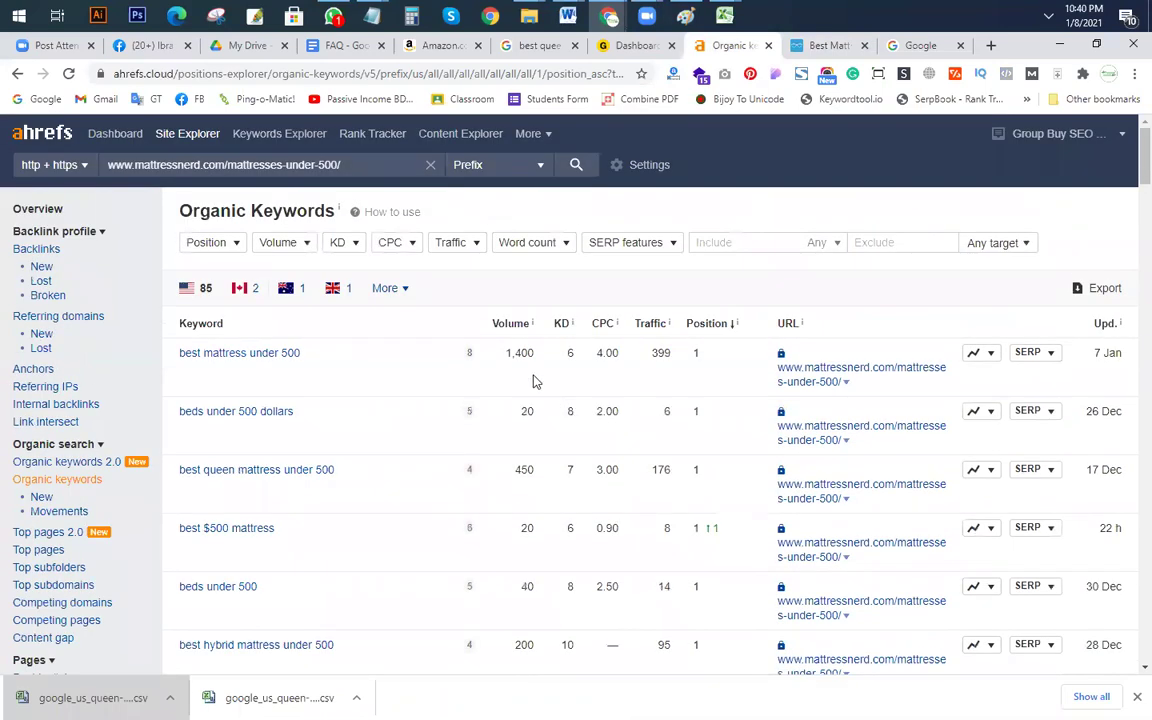
pyautogui.scroll(-3, 530, 465)
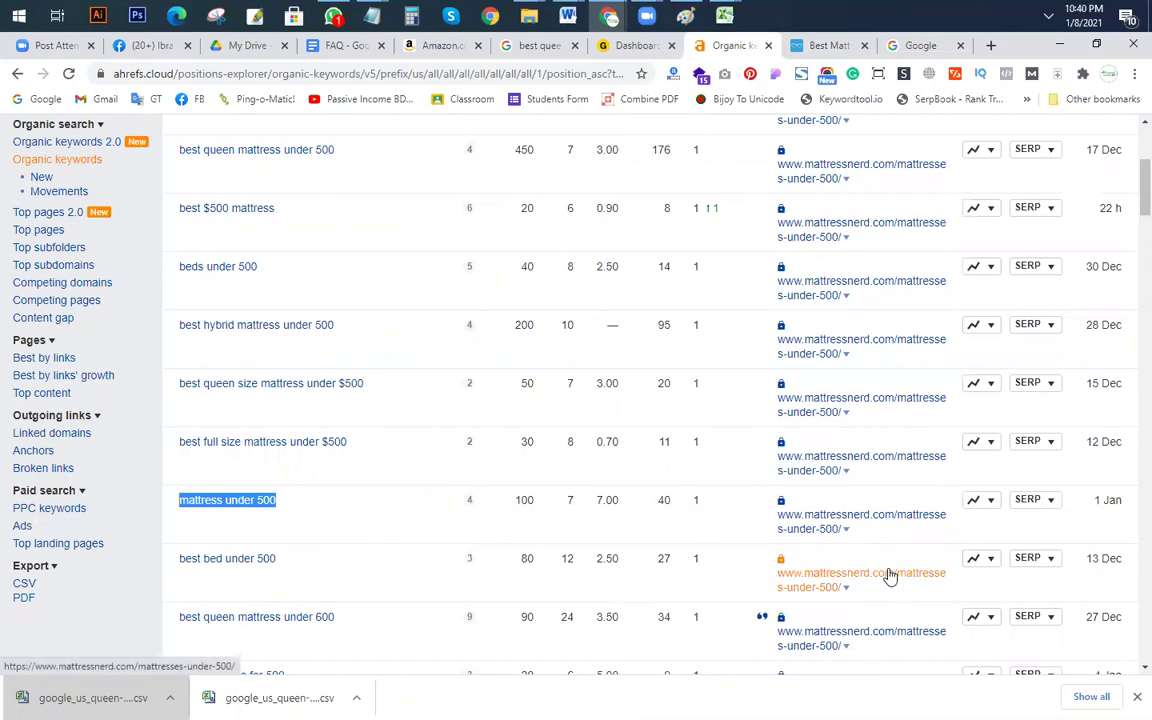
# Step: Search the Mattress Nerd article for 'mattress under', finding 15 matches
pyautogui.hotkey('alt', 'Tab')
pyautogui.moveTo(365, 160); pyautogui.dragTo(68, 162)
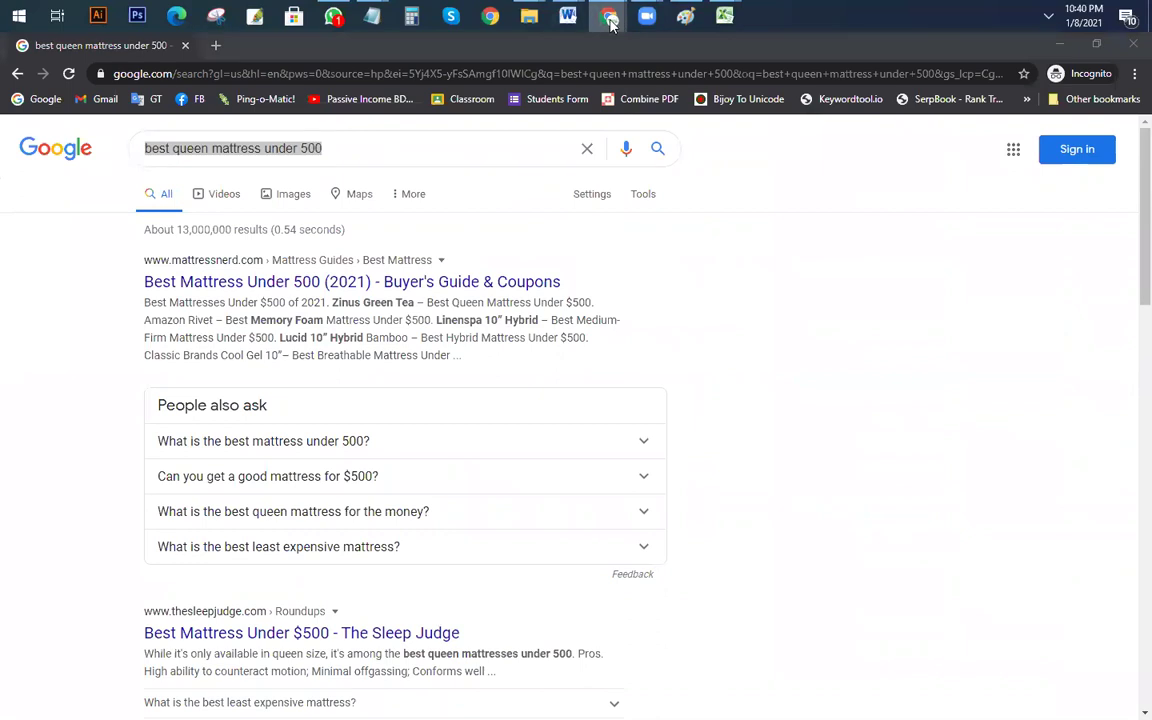
pyautogui.moveTo(608, 16)
pyautogui.click(548, 108)
pyautogui.click(828, 45)
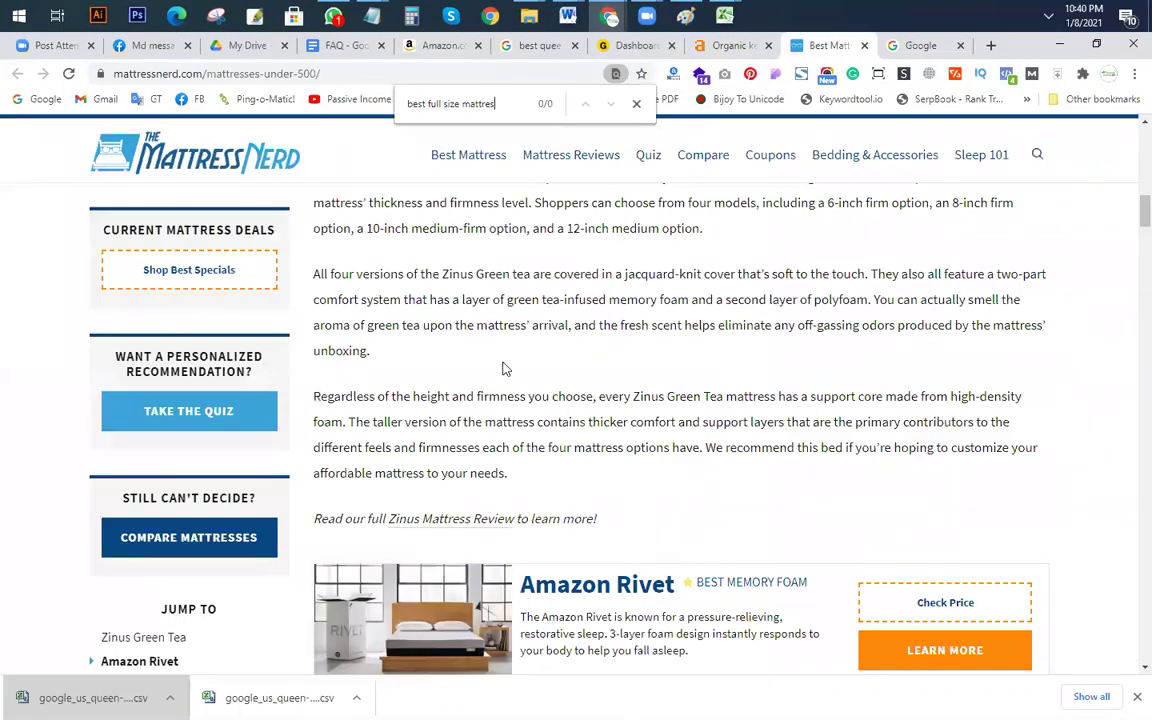
pyautogui.hotkey('ctrl', 'f')
pyautogui.hotkey('ctrl', 'v')
pyautogui.moveTo(477, 228)
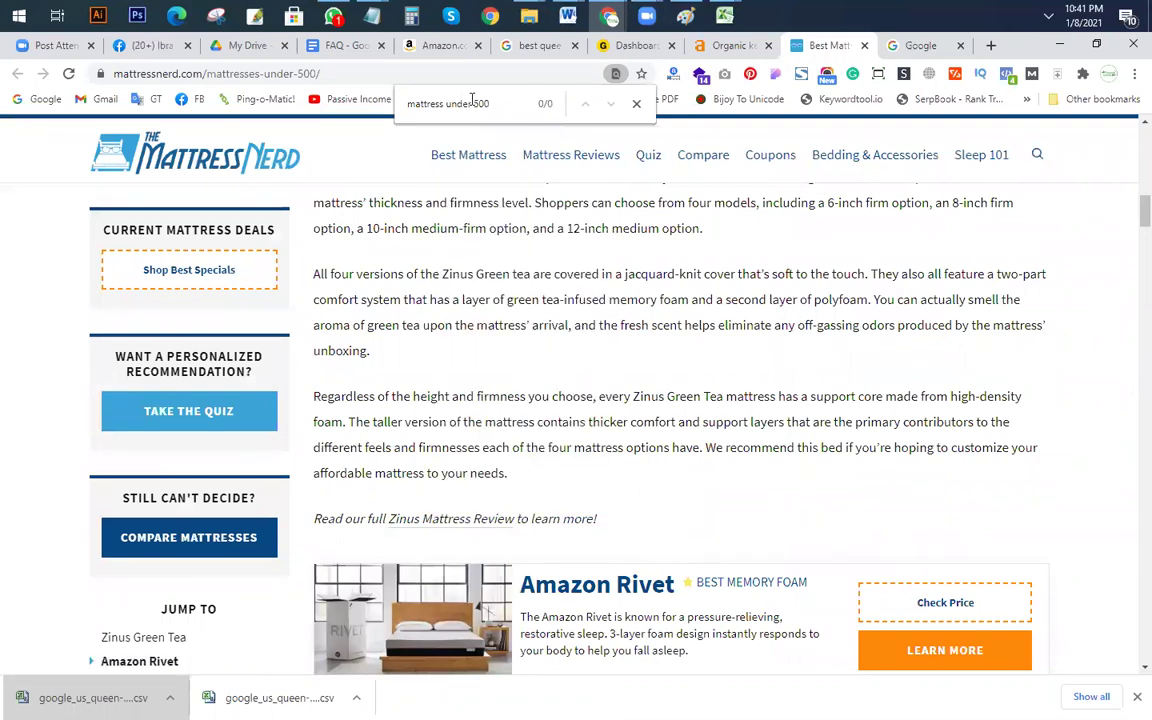
pyautogui.press('Left')
pyautogui.press('Left')
pyautogui.press('Left')
pyautogui.press('Delete')
pyautogui.press('Delete')
pyautogui.press('Delete')
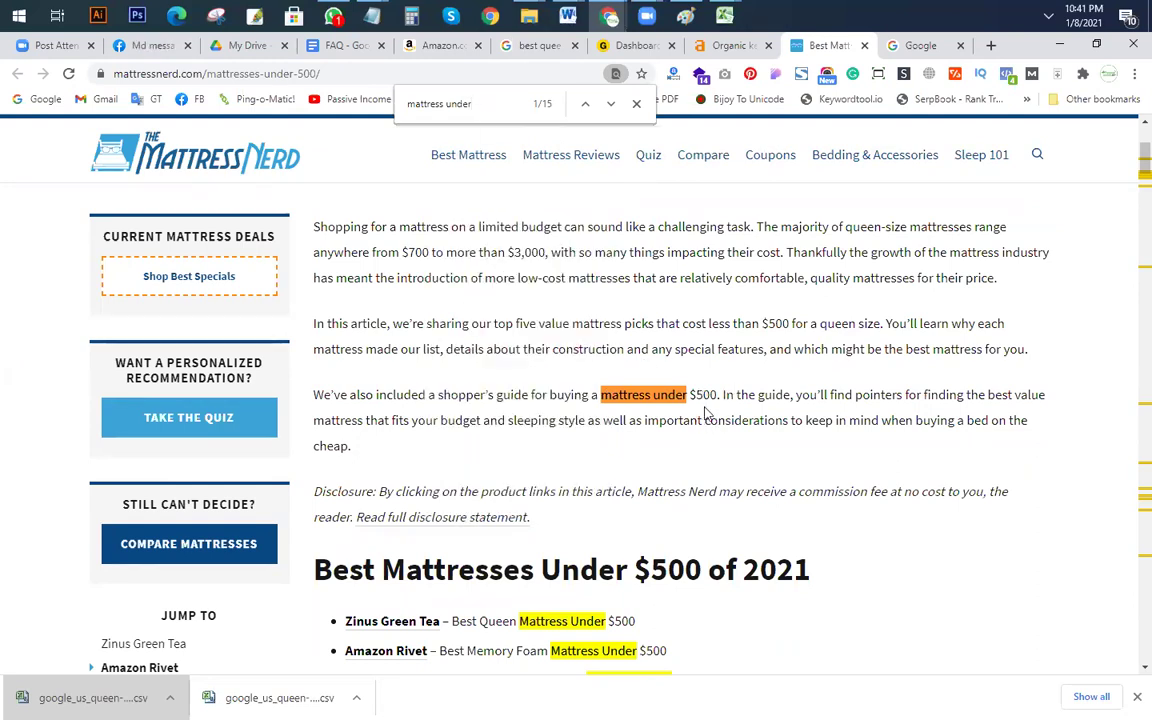
# Step: Return to the Ahrefs organic keywords list and scroll further down
pyautogui.hotkey('alt', 'Tab')
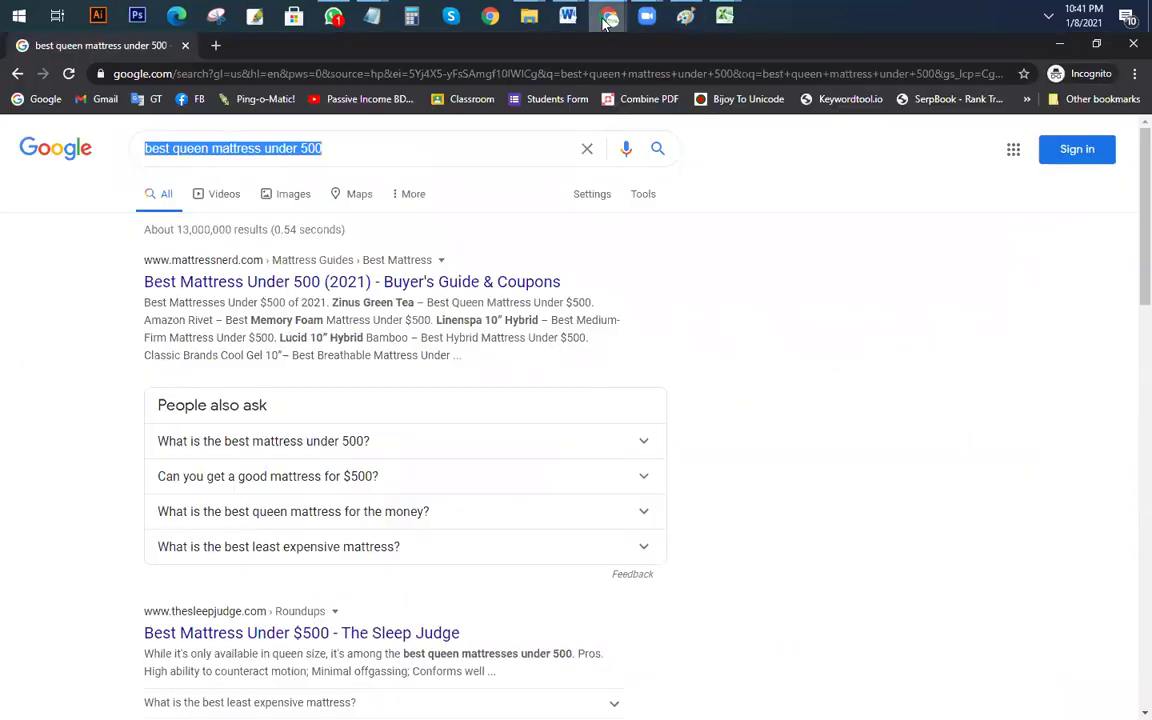
pyautogui.moveTo(609, 16)
pyautogui.click(488, 100)
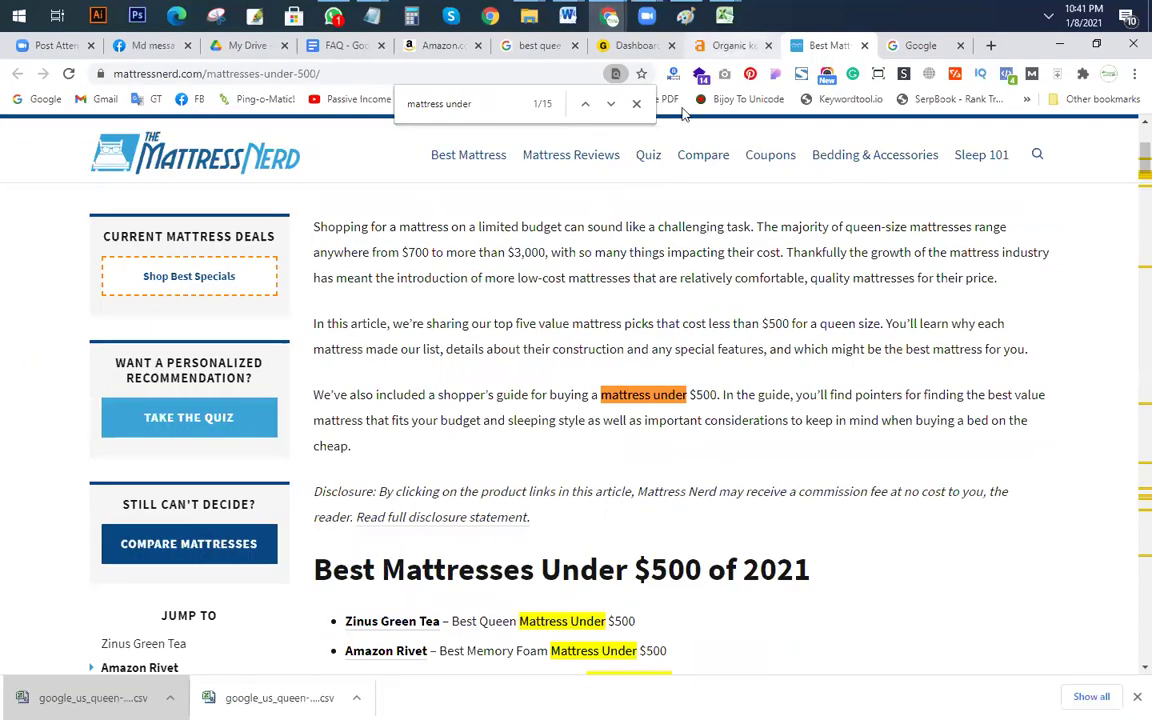
pyautogui.click(725, 45)
pyautogui.scroll(-3, 358, 516)
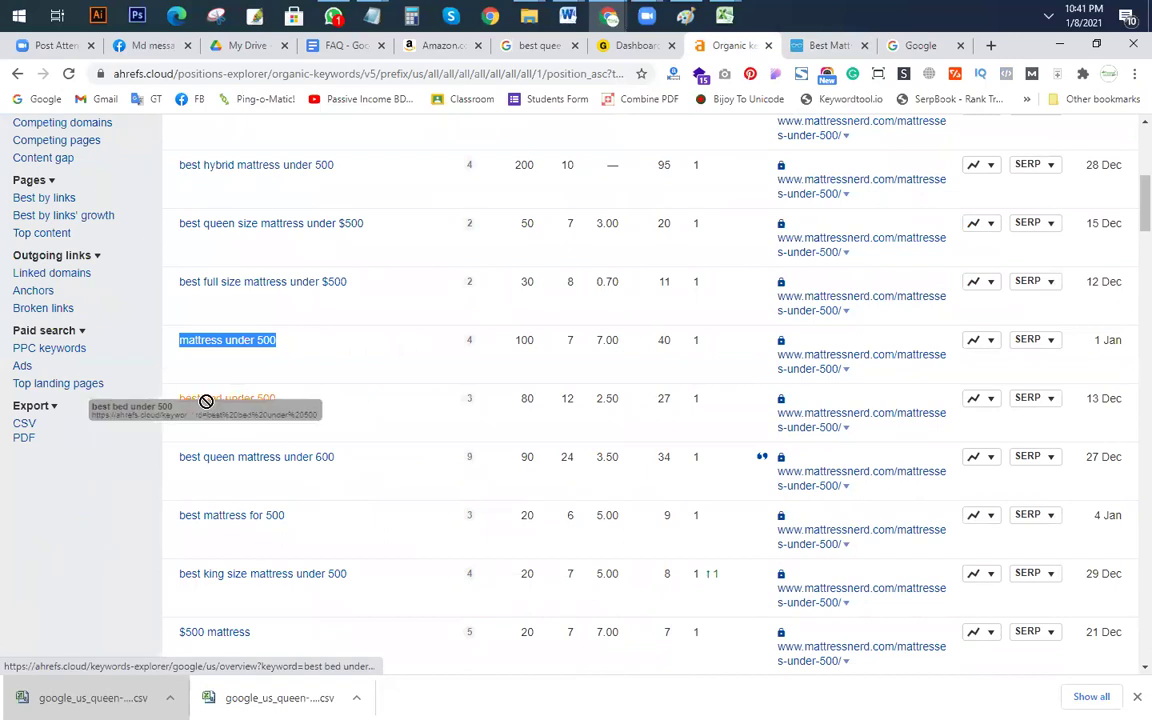
# Step: Copy 'best bed under' from Ahrefs and search the Mattress Nerd article for 'best bed', finding one match
pyautogui.moveTo(257, 400); pyautogui.dragTo(178, 399)
pyautogui.hotkey('ctrl', 'c')
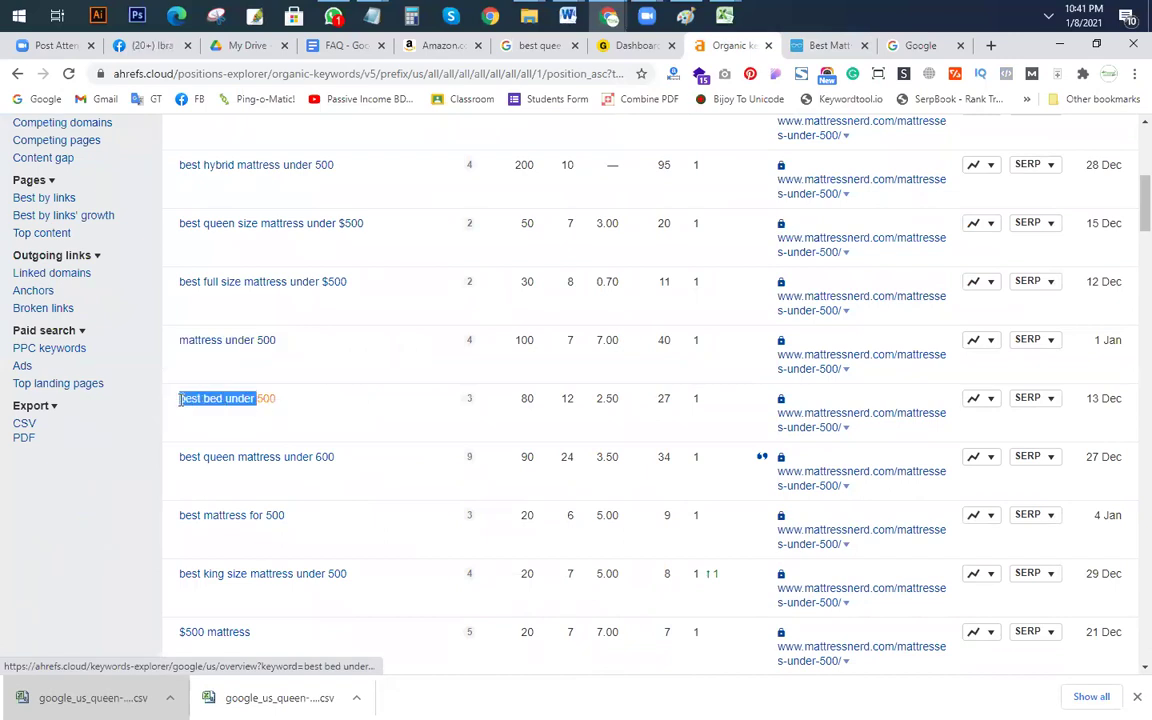
pyautogui.hotkey('alt', 'Tab')
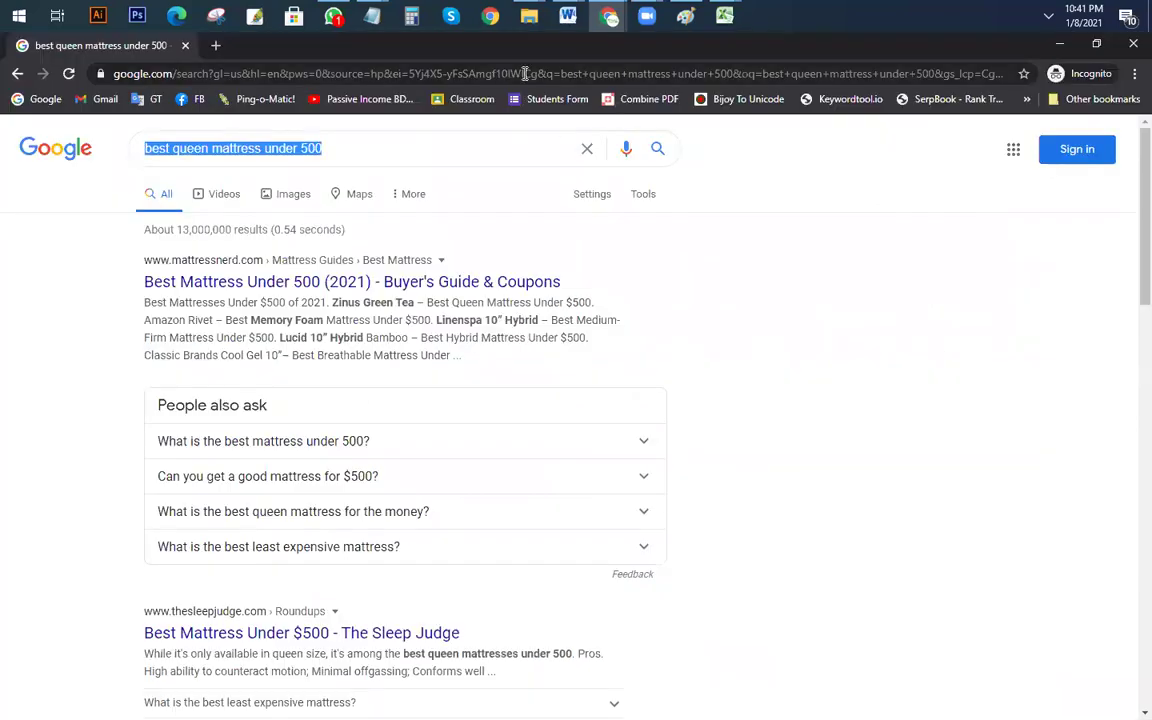
pyautogui.hotkey('alt', 'Tab')
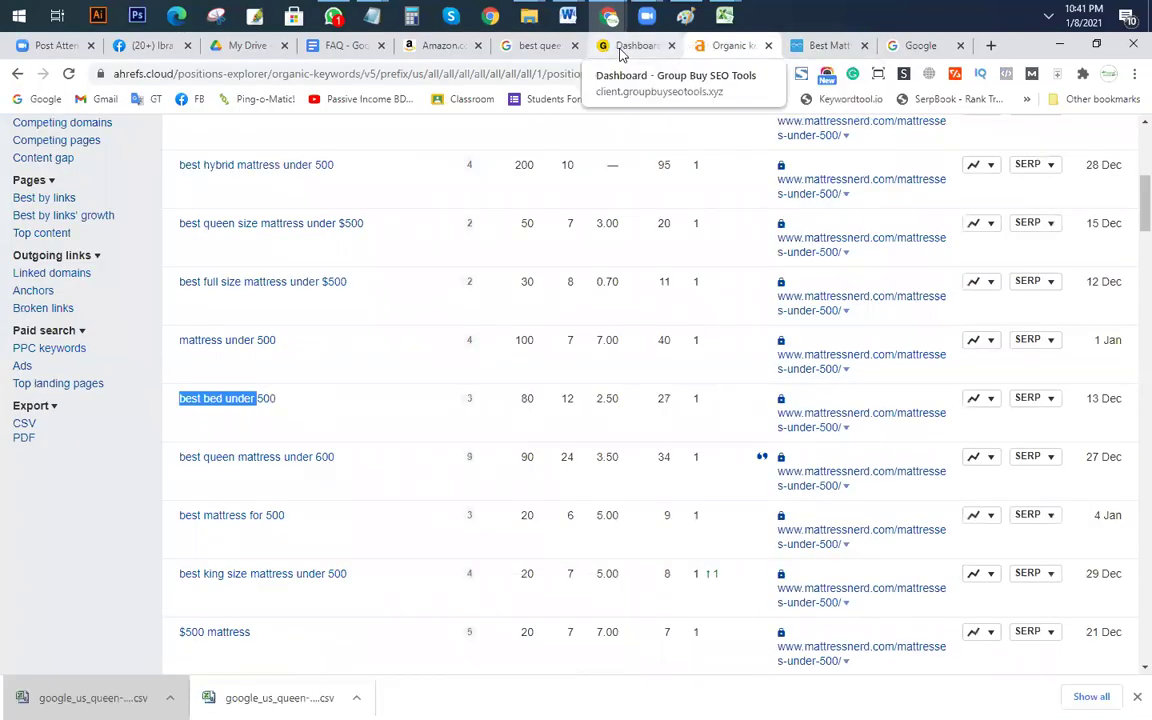
pyautogui.click(829, 55)
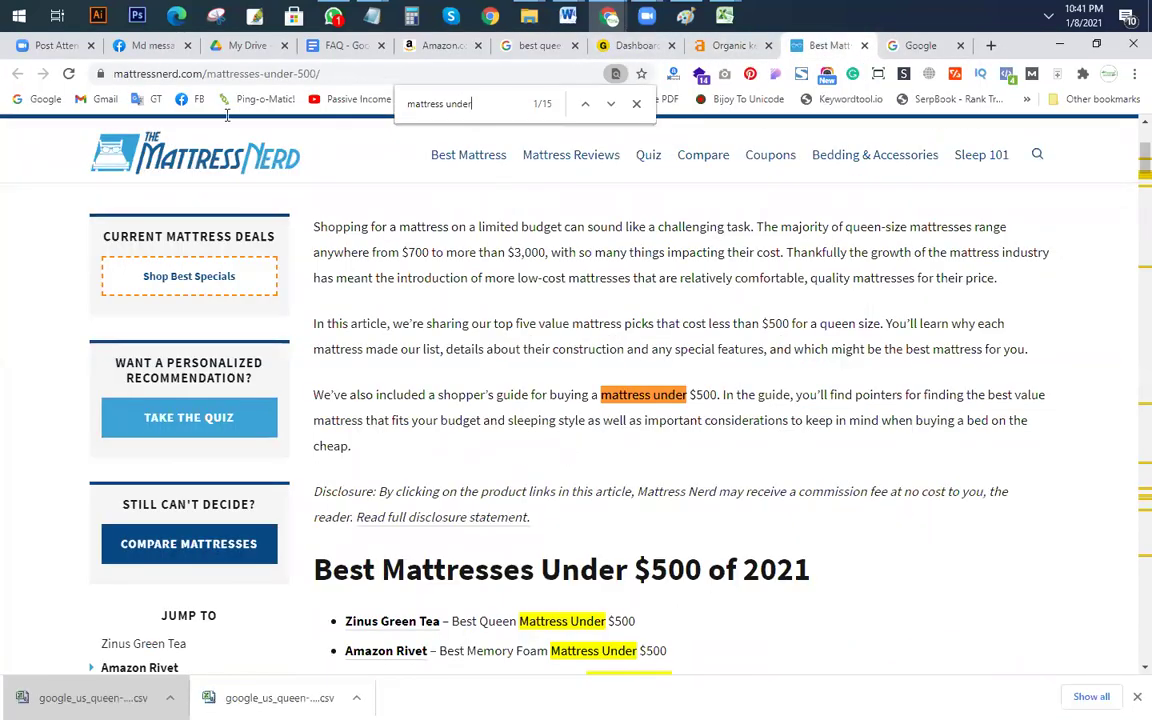
pyautogui.moveTo(435, 160)
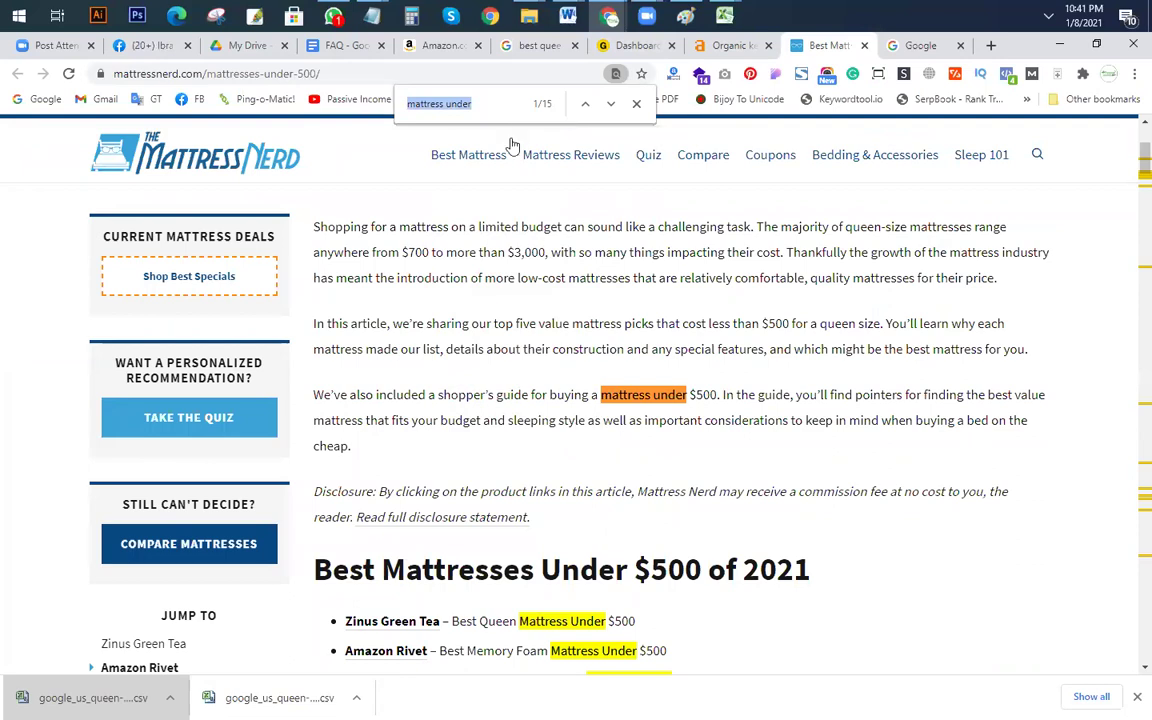
pyautogui.hotkey('ctrl', 'v')
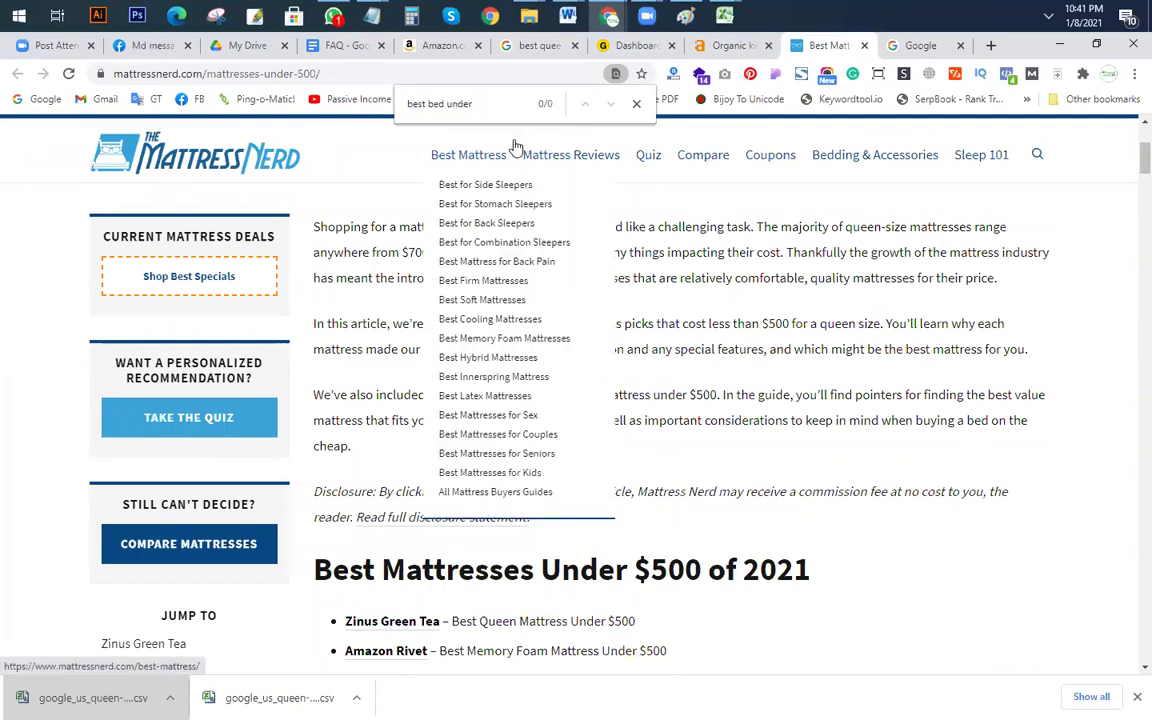
pyautogui.press('BackSpace')
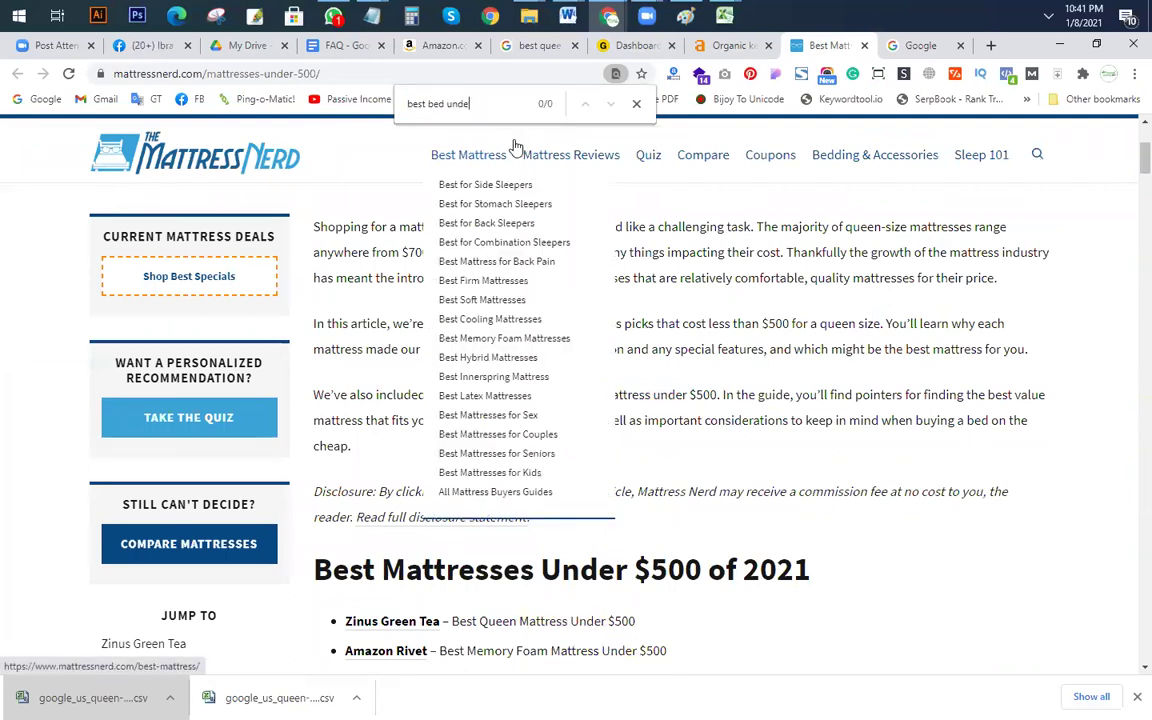
pyautogui.press('BackSpace')
pyautogui.press('BackSpace')
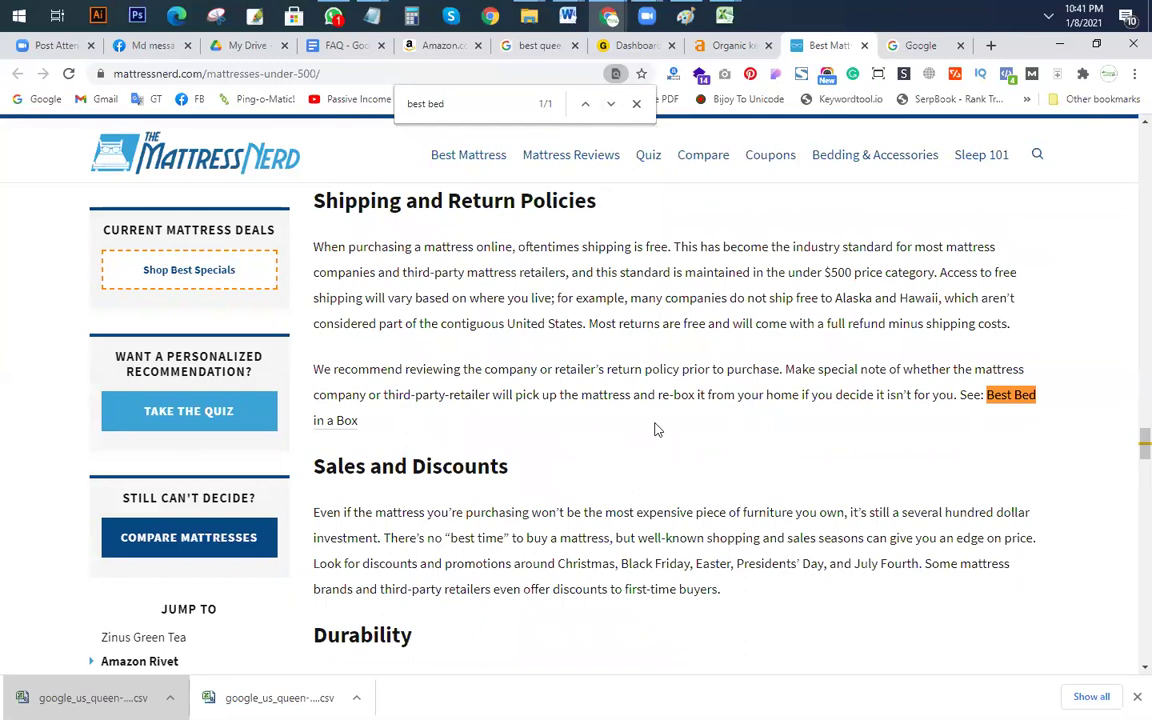
# Step: Glance at the Google results window, then return to the Ahrefs organic keywords list
pyautogui.scroll(-5, 656, 430)
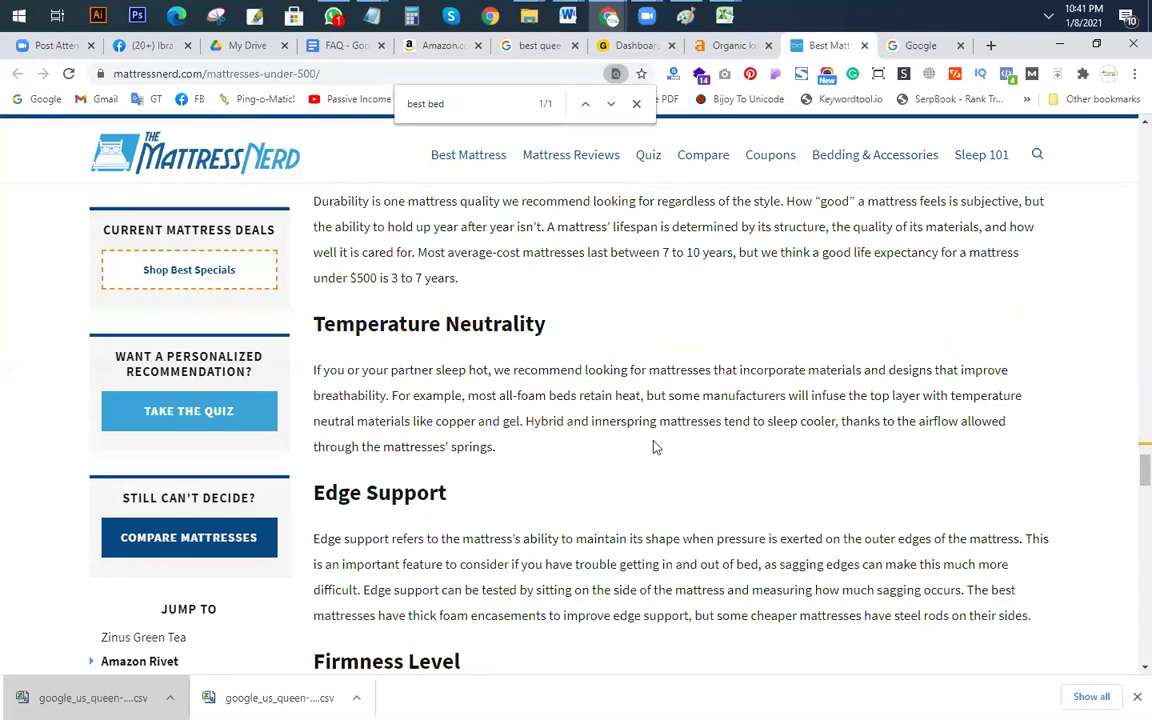
pyautogui.hotkey('alt', 'Tab')
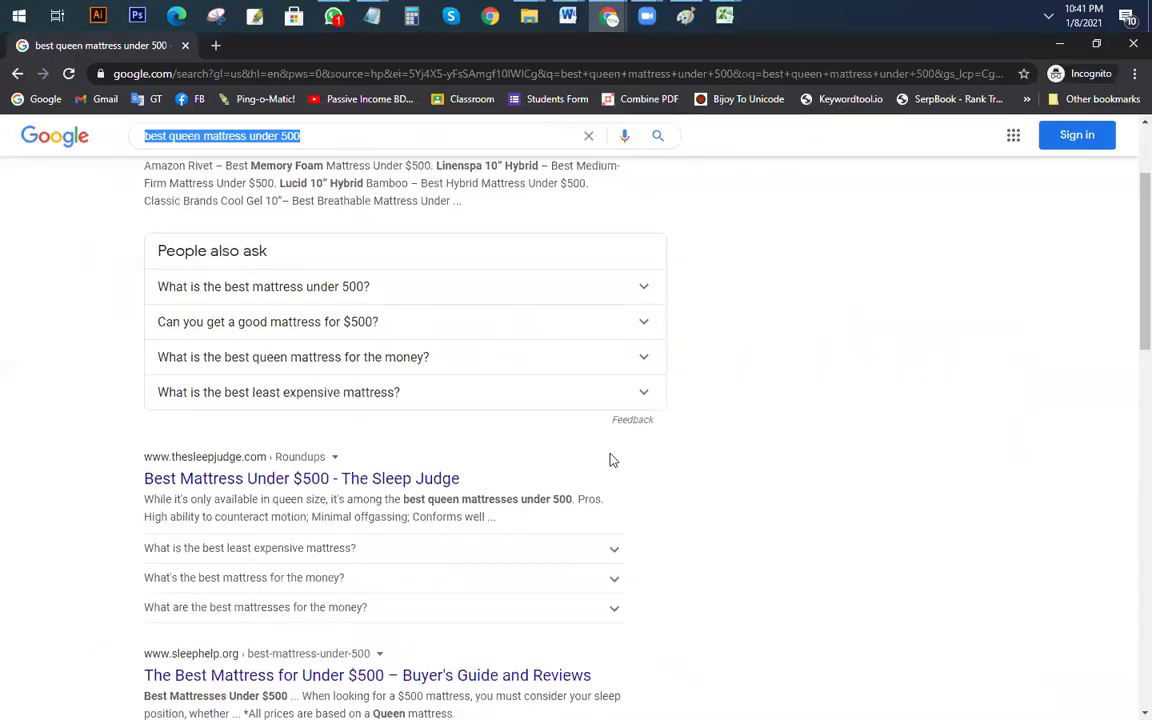
pyautogui.scroll(3, 609, 458)
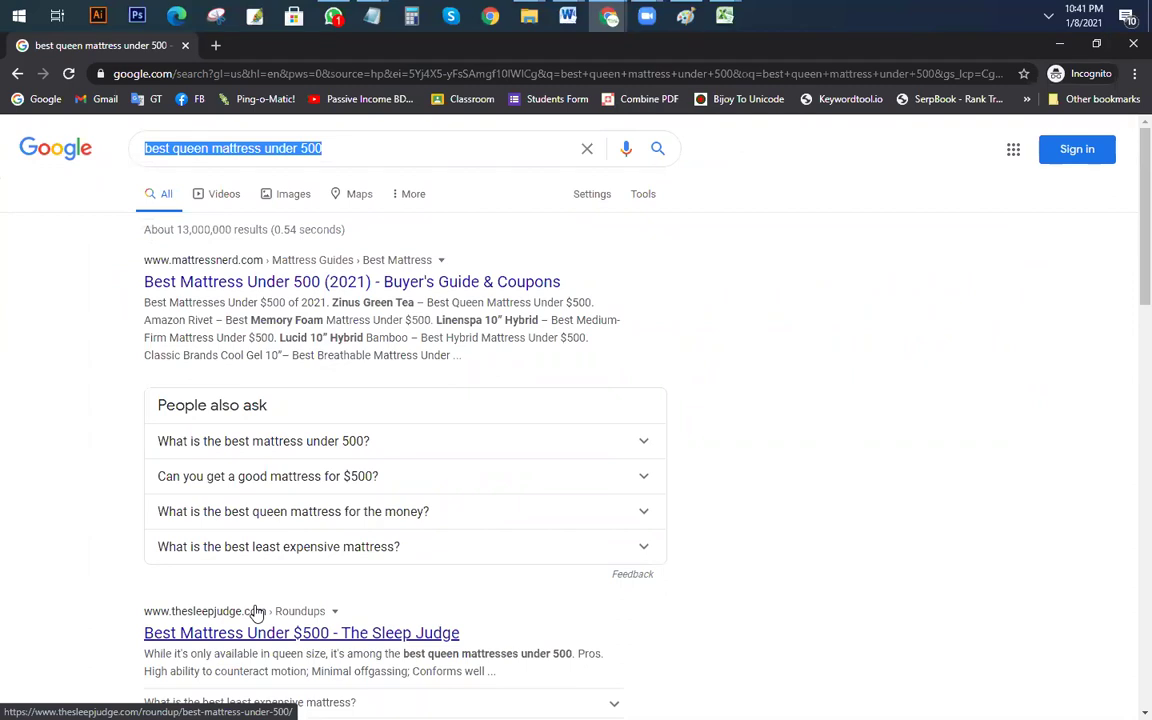
pyautogui.hotkey('alt', 'Tab')
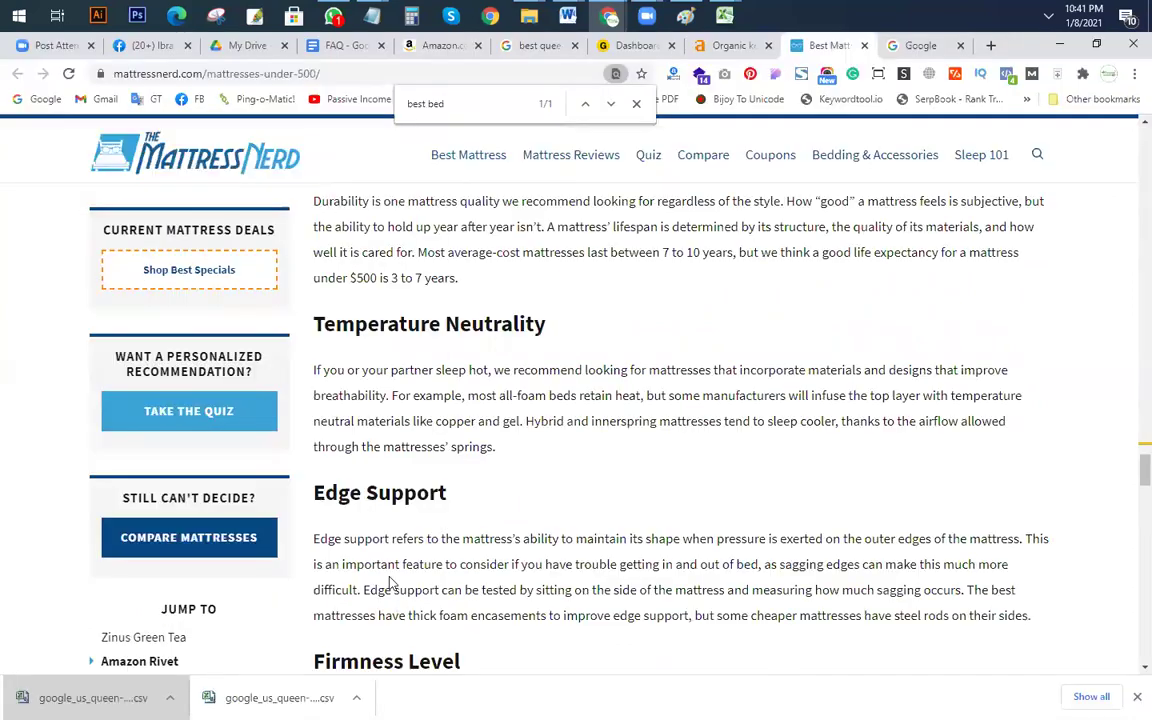
pyautogui.scroll(3, 650, 300)
pyautogui.click(718, 47)
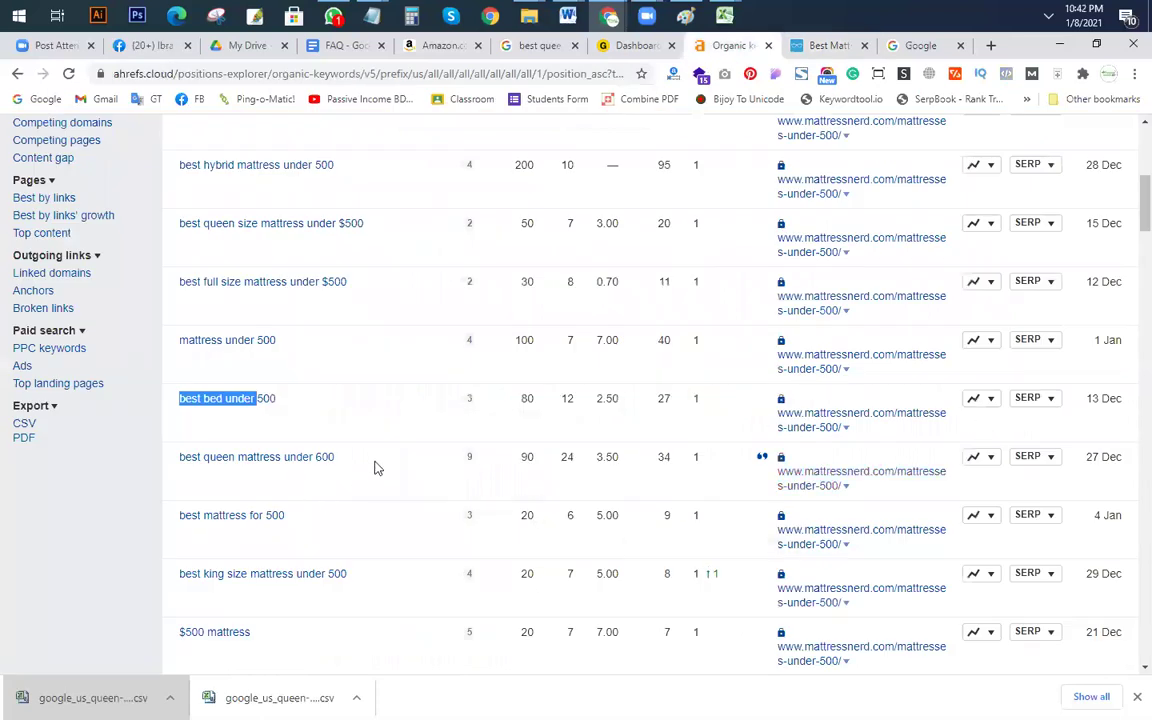
# Step: Search Google for the Ahrefs keyword 'best queen mattress under 600'
pyautogui.tripleClick(174, 465)
pyautogui.hotkey('ctrl', 'c')
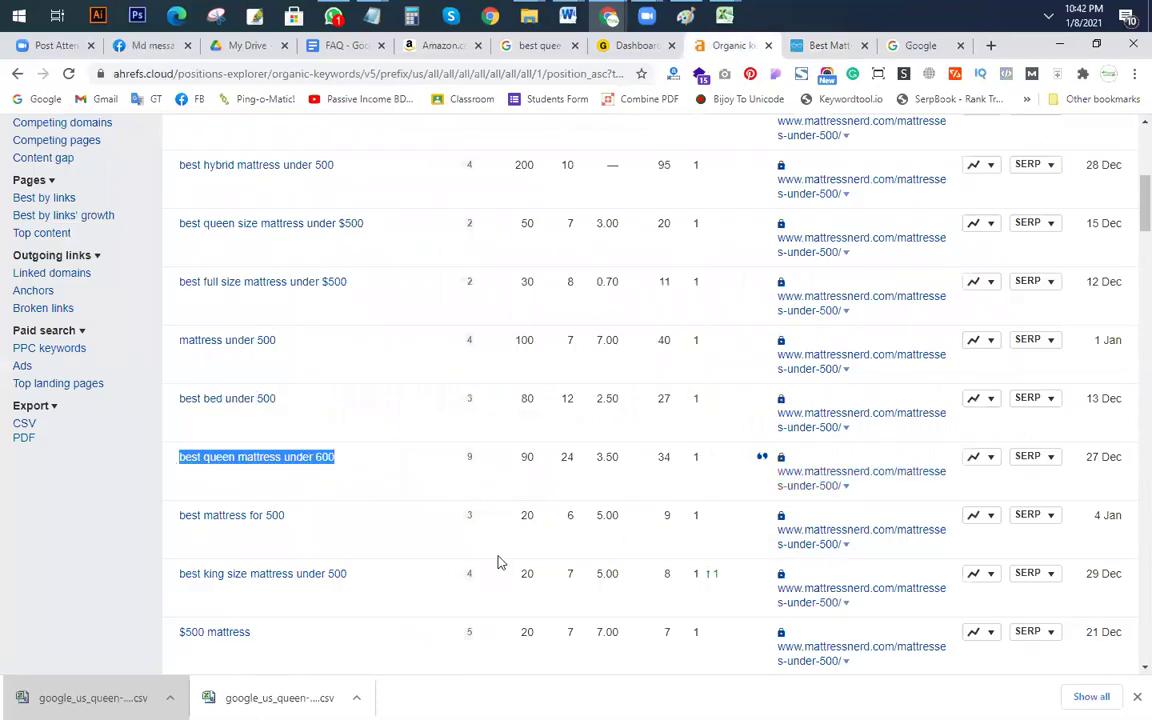
pyautogui.click(608, 16)
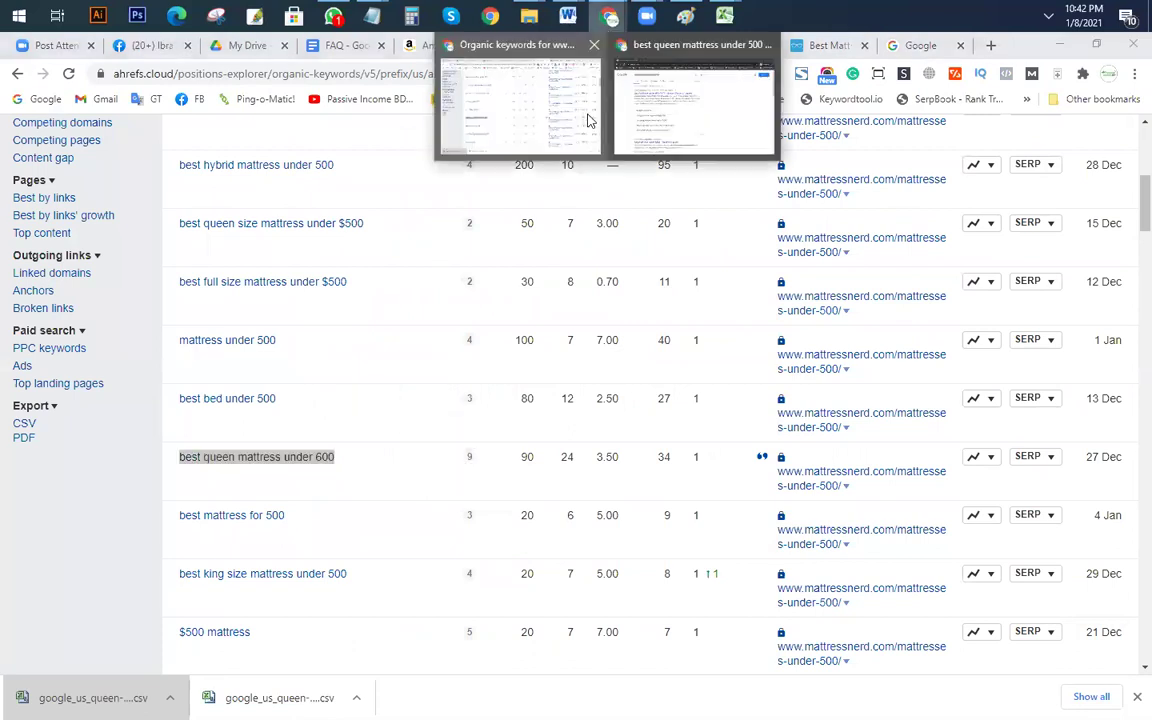
pyautogui.click(684, 129)
pyautogui.click(209, 148)
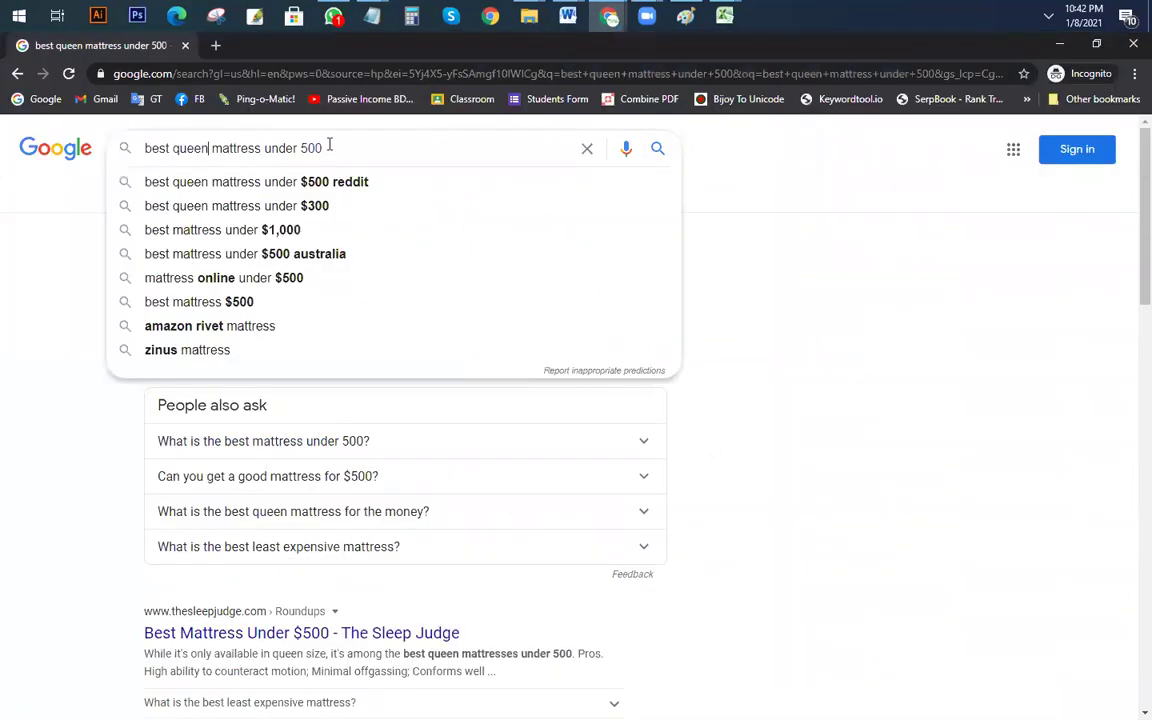
pyautogui.hotkey('ctrl', 'a')
pyautogui.hotkey('ctrl', 'v')
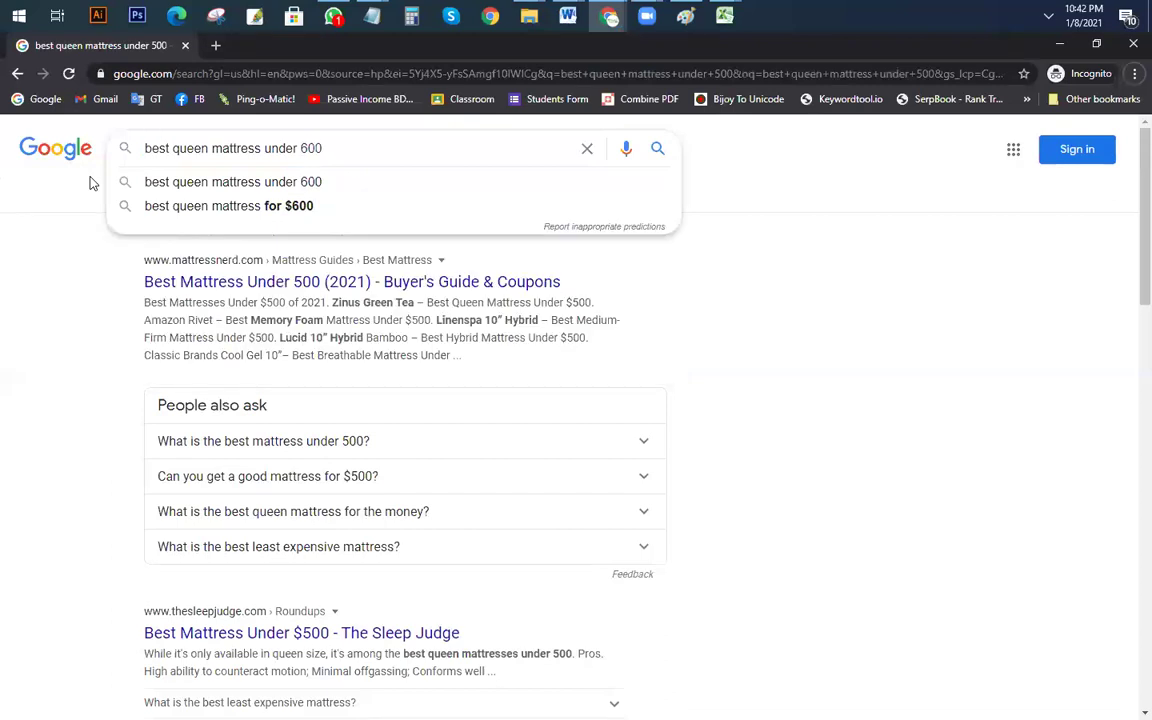
pyautogui.hotkey('alt', 'f')
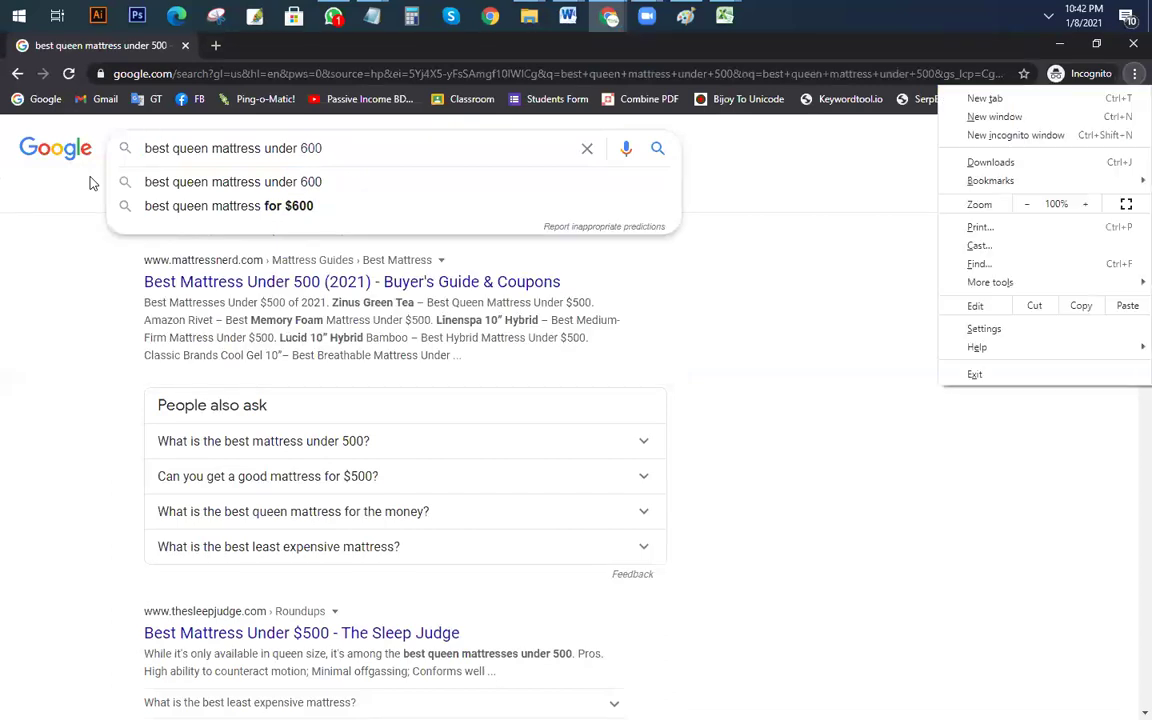
pyautogui.press('Escape')
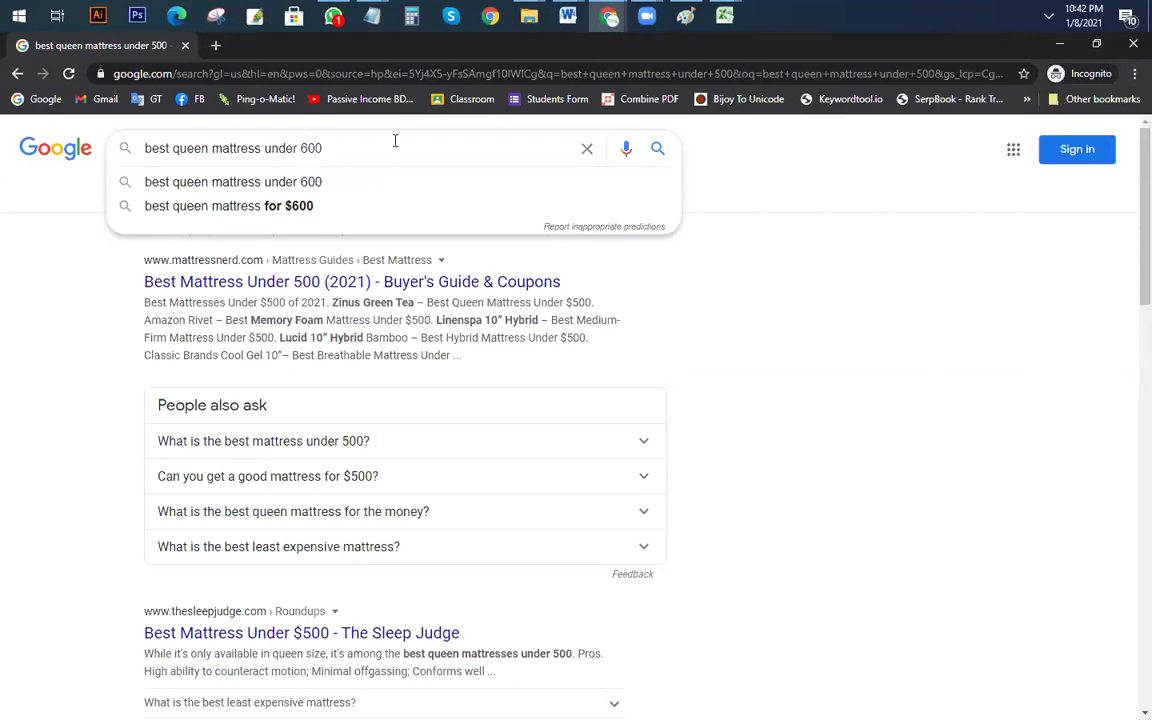
pyautogui.press('Return')
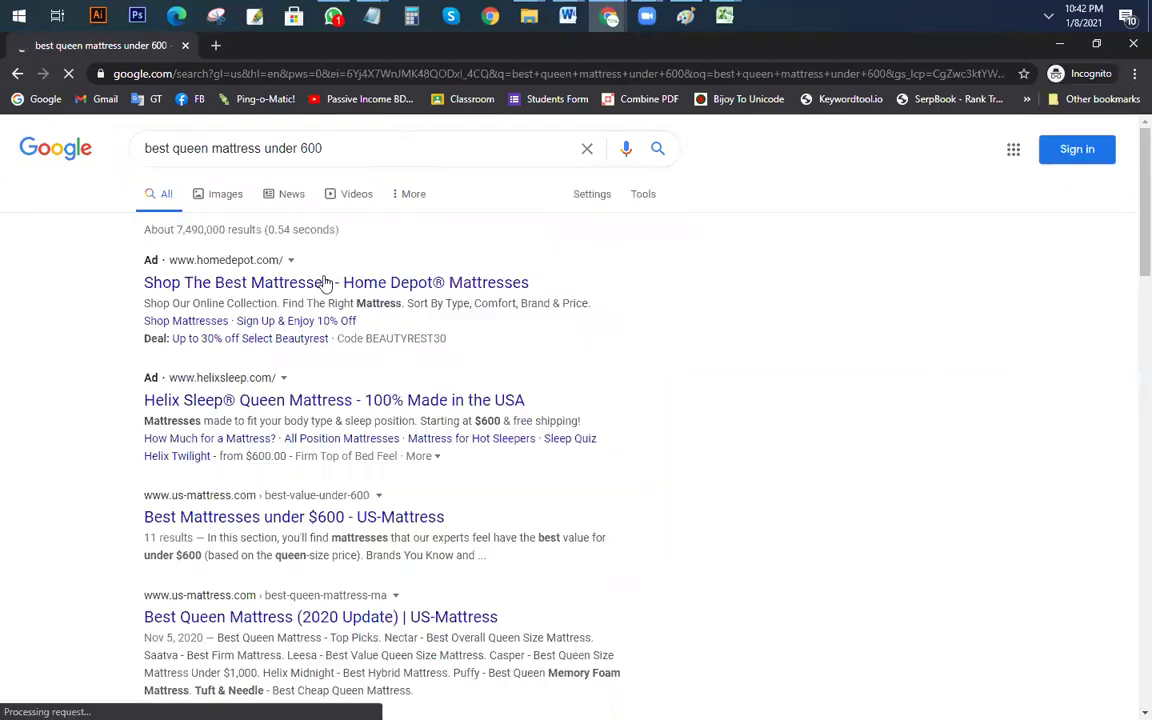
# Step: Review the results, including US-Mattress and MattressNerd guides, then return to Ahrefs
pyautogui.scroll(-1, 260, 330)
pyautogui.scroll(-1, 262, 337)
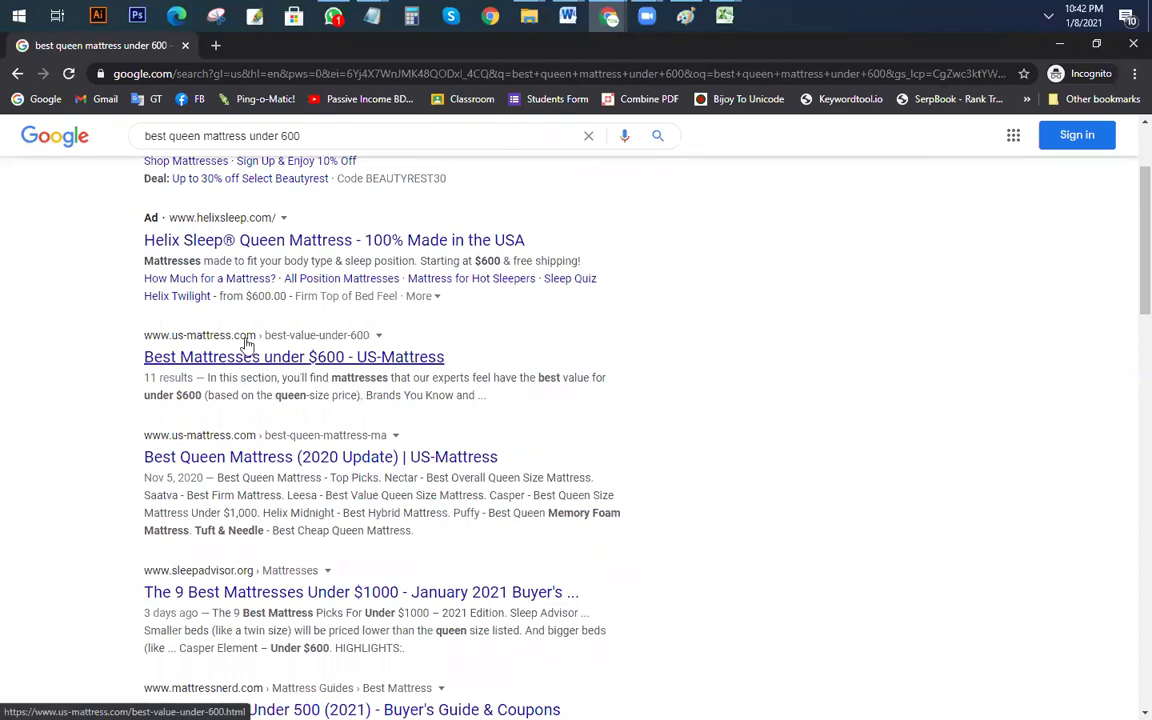
pyautogui.scroll(-2, 248, 343)
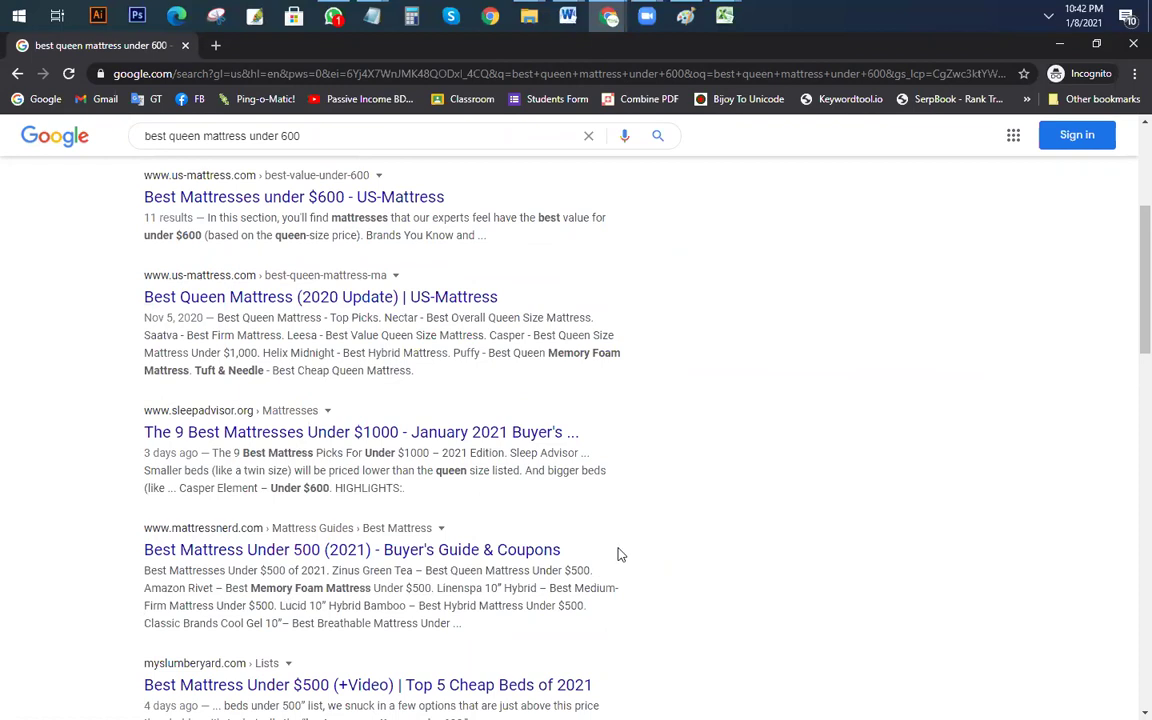
pyautogui.hotkey('alt', 'Tab')
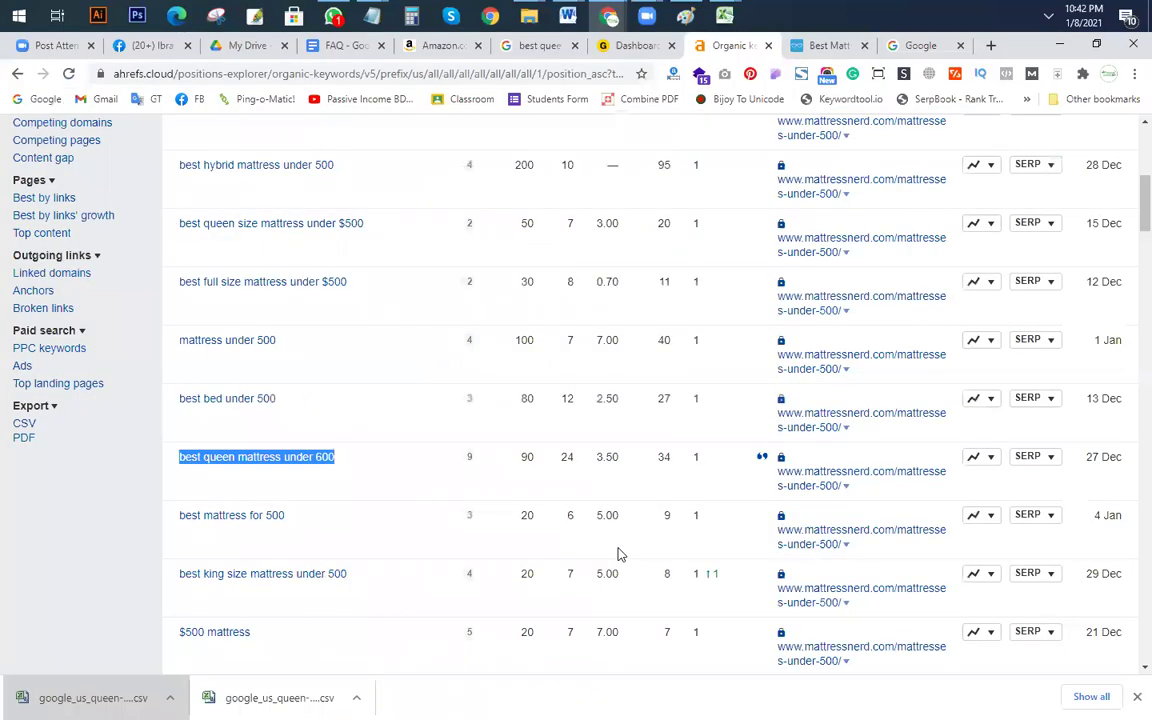
# Step: Review the MattressNerd page Overview (30 referring domains, 51 backlinks), then switch to the Dashboard tab
pyautogui.scroll(8, 655, 470)
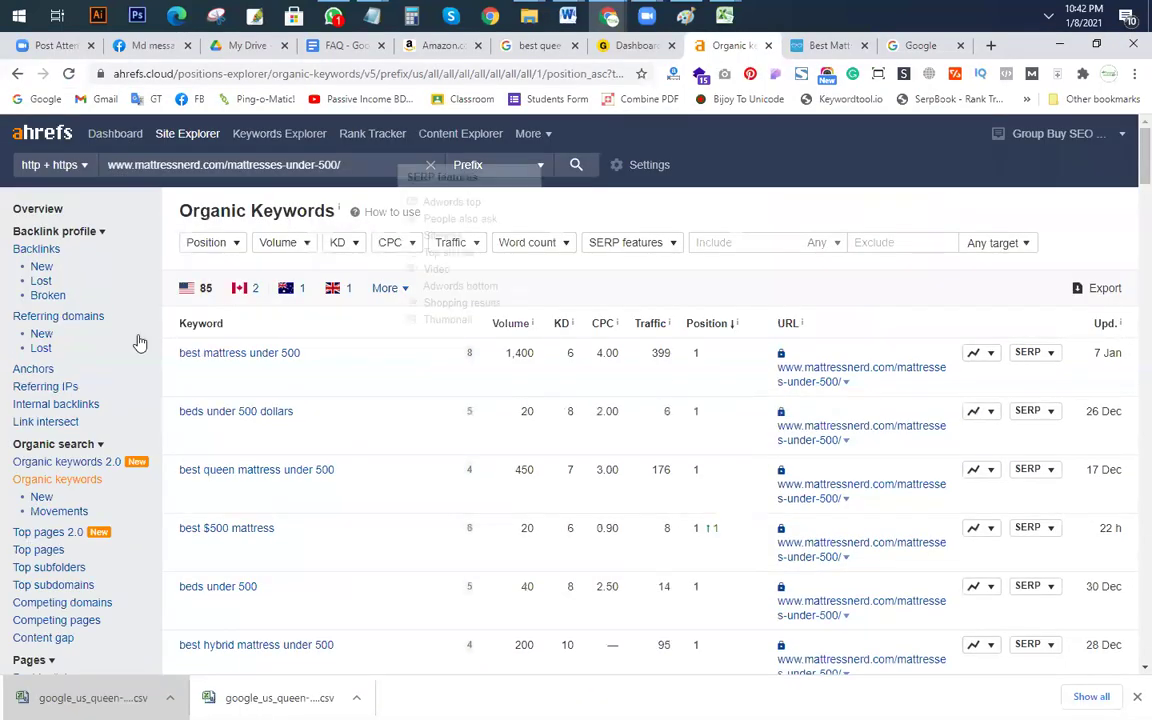
pyautogui.click(40, 210)
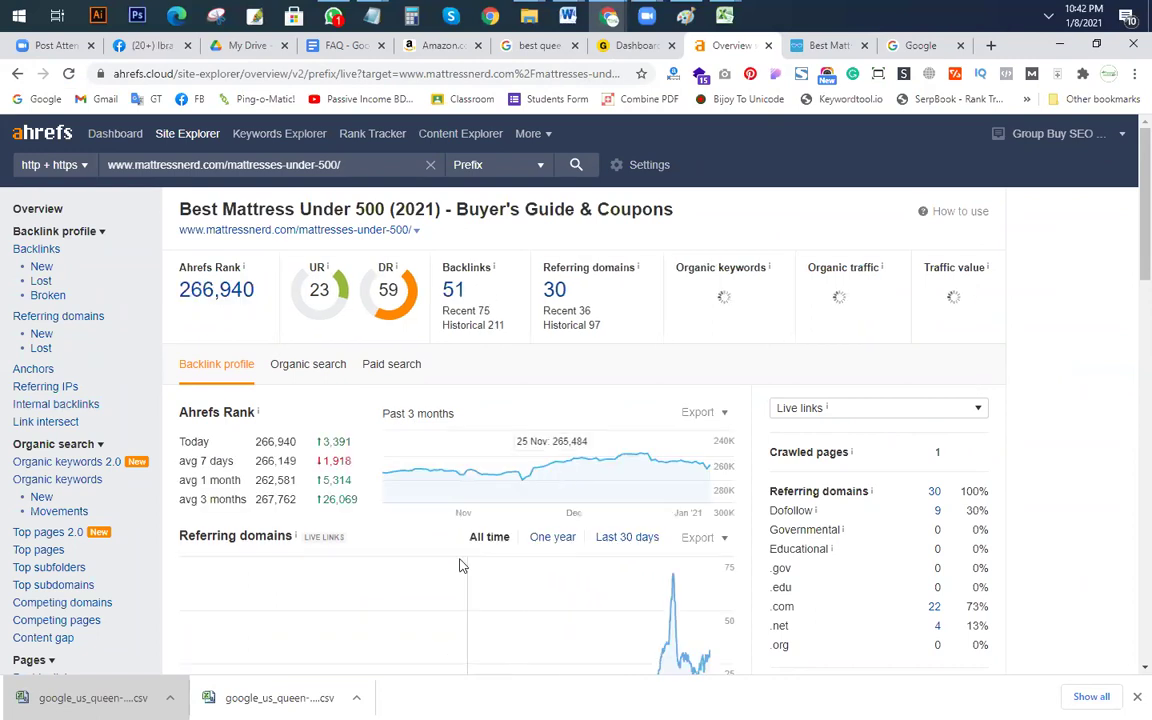
pyautogui.scroll(-3, 726, 467)
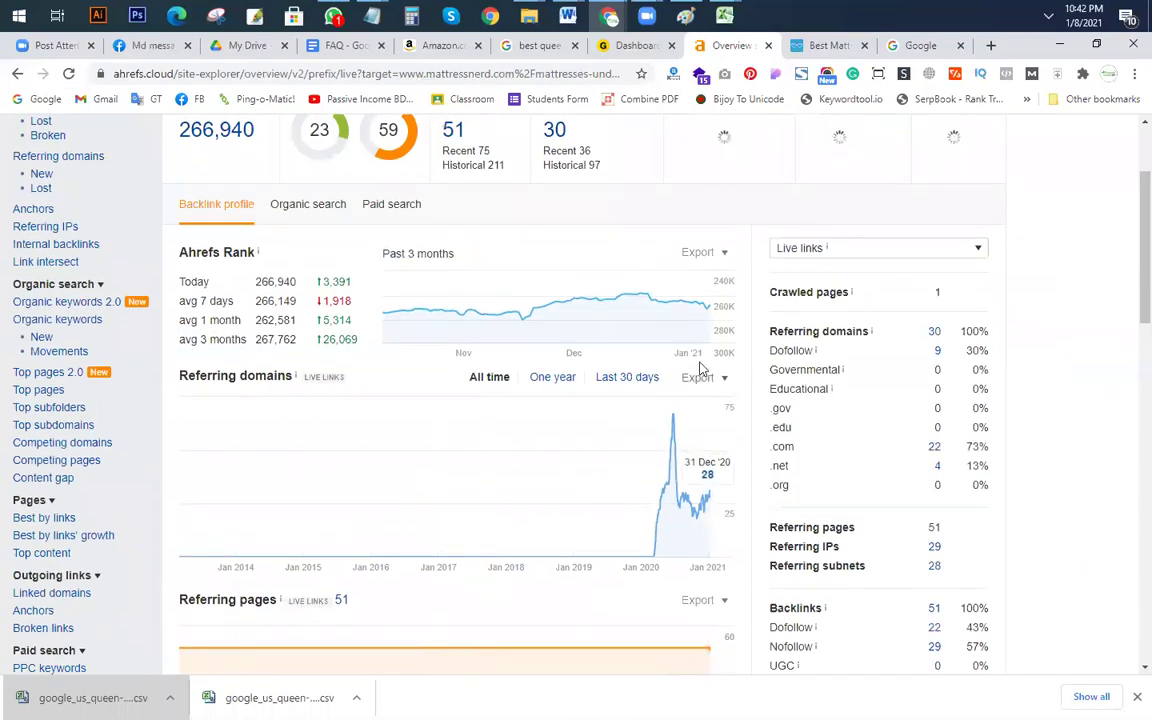
pyautogui.moveTo(697, 303)
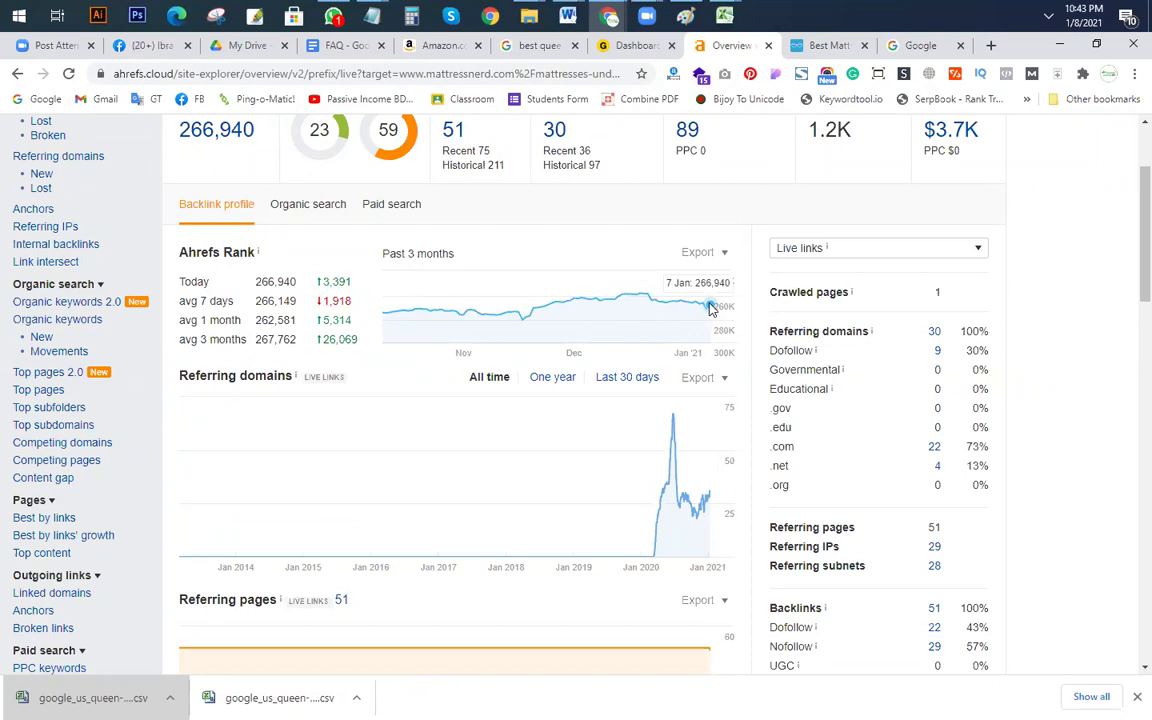
pyautogui.click(640, 45)
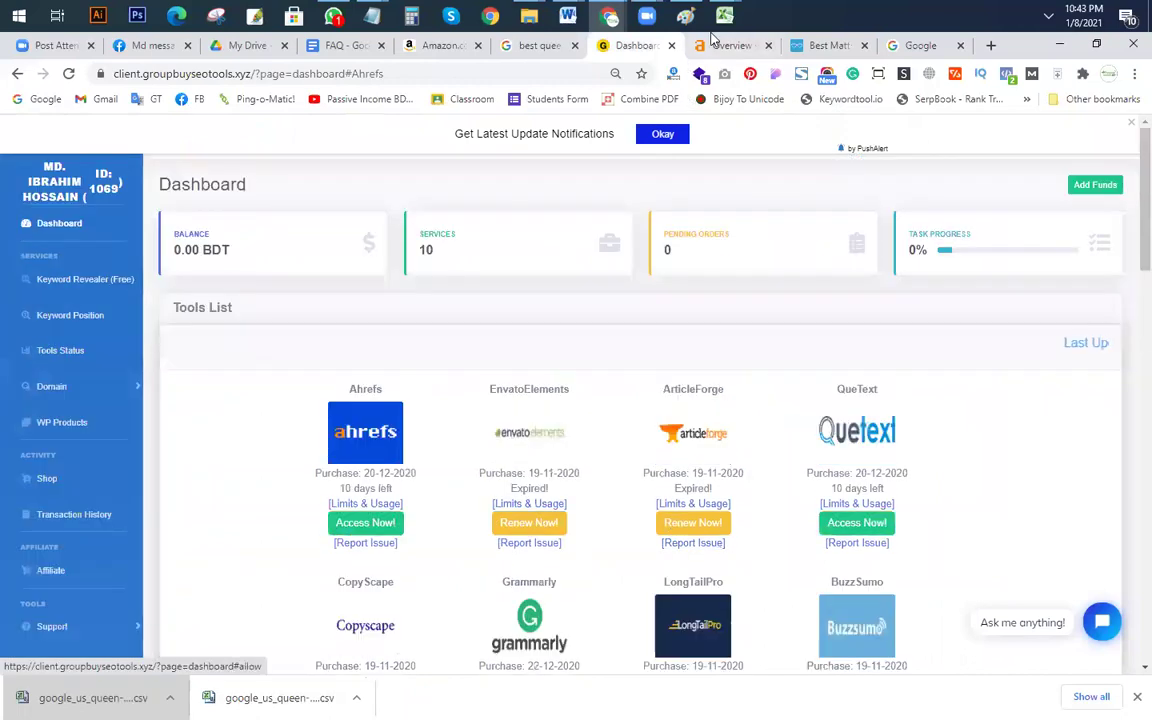
# Step: Copy the 'backpain mattress' sub-niche from the Notepad notes and bring up Ahrefs Keywords Explorer
pyautogui.click(722, 45)
pyautogui.scroll(2, 630, 543)
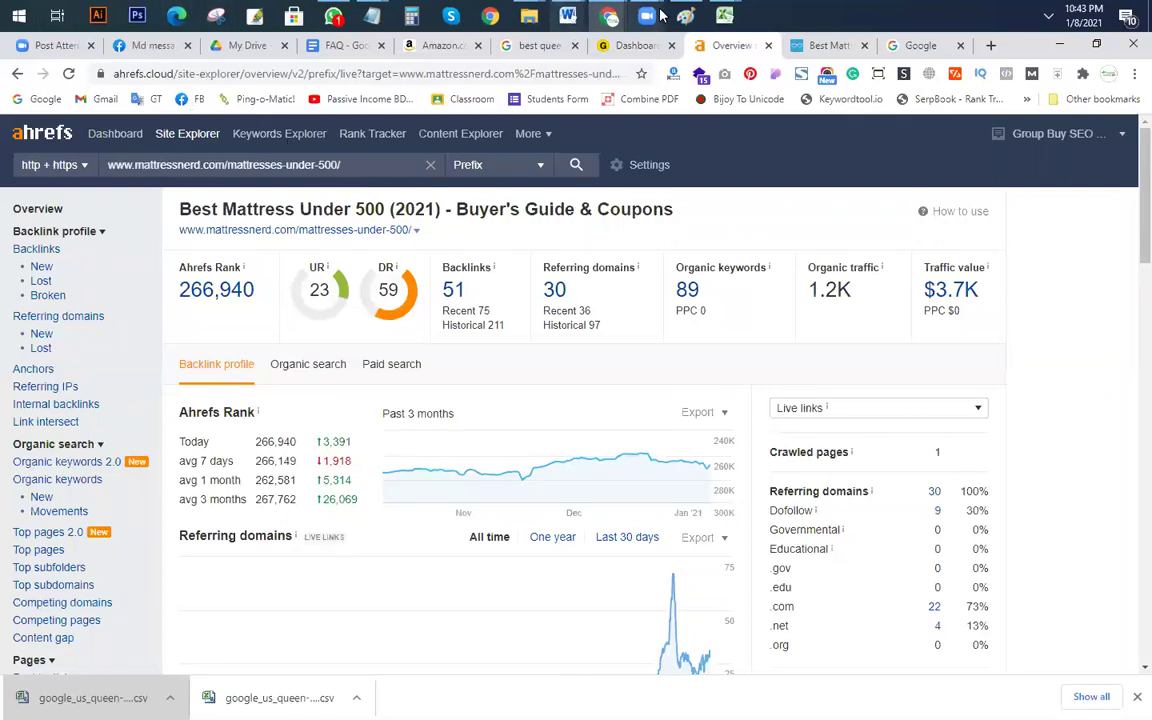
pyautogui.moveTo(372, 15)
pyautogui.click(283, 98)
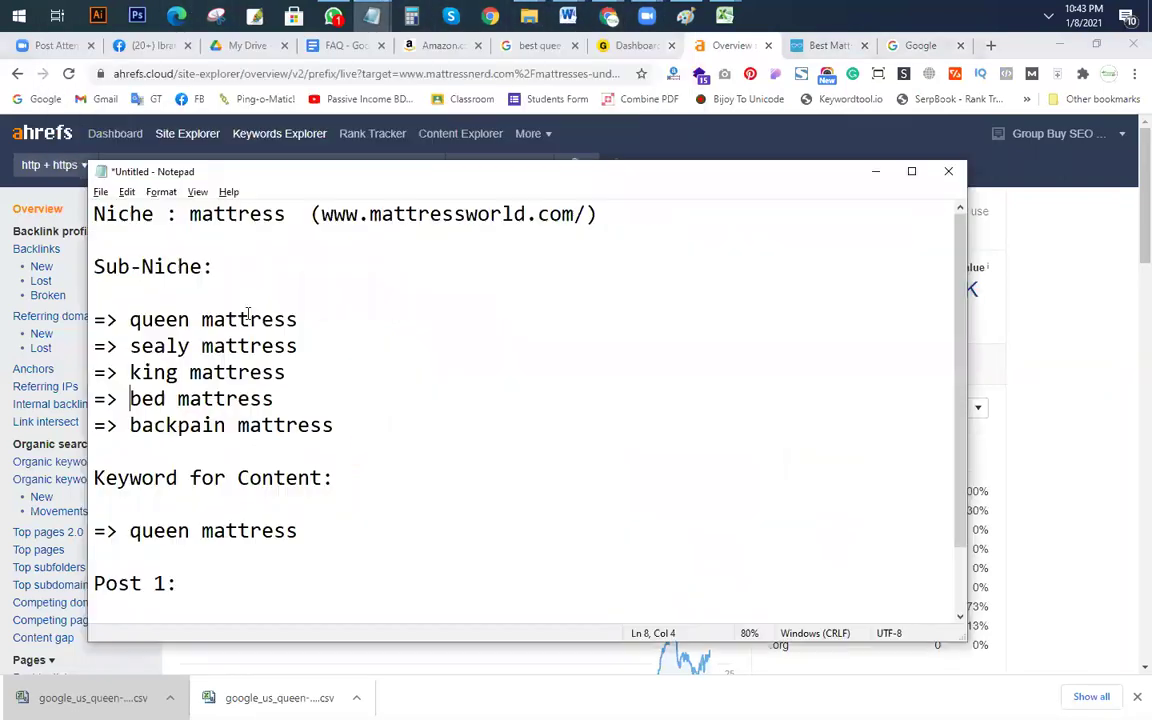
pyautogui.moveTo(334, 425); pyautogui.dragTo(128, 426)
pyautogui.hotkey('ctrl', 'c')
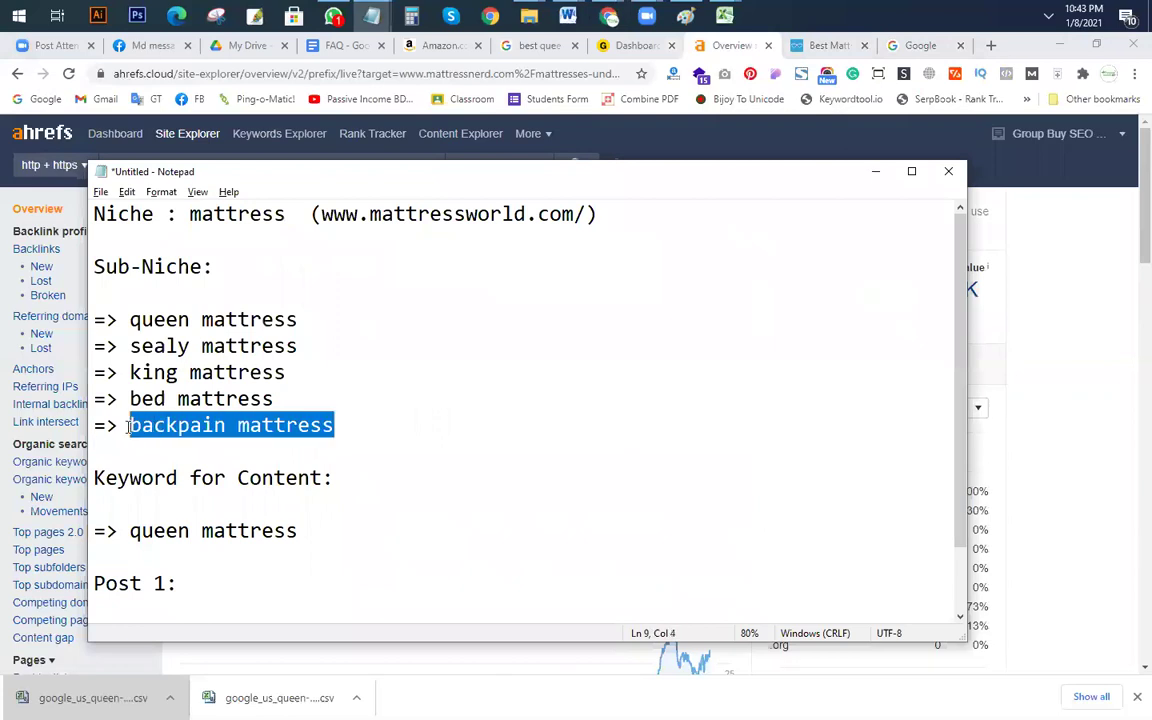
pyautogui.click(334, 139)
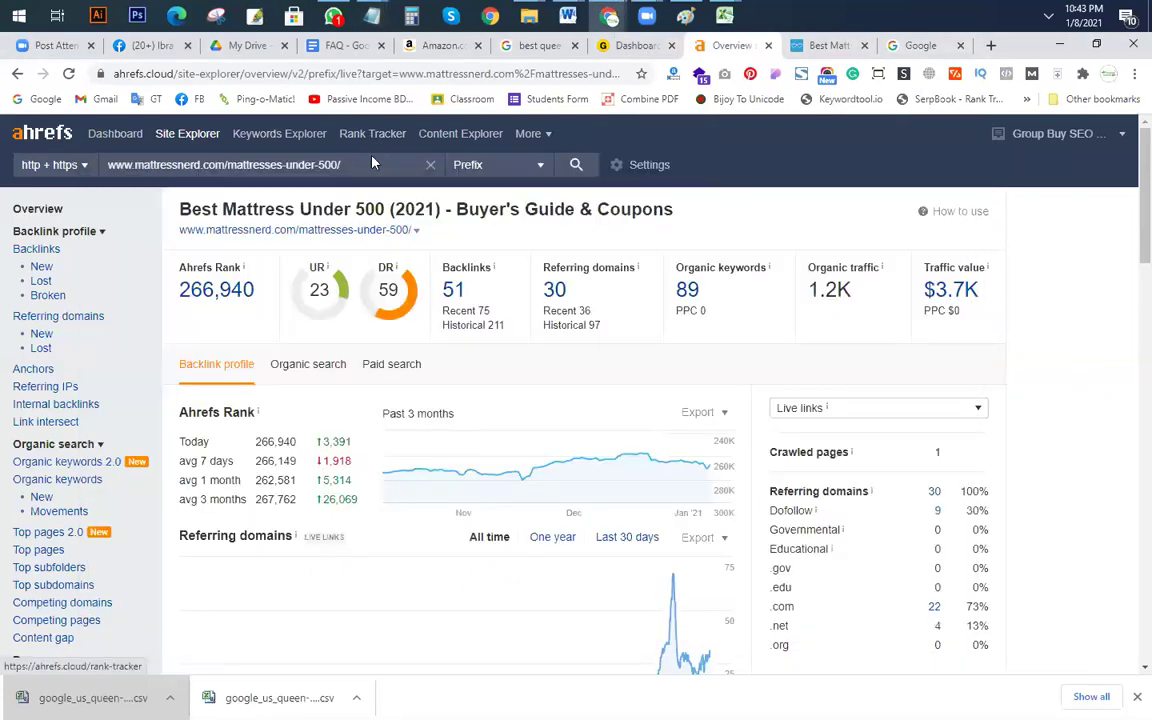
pyautogui.click(276, 143)
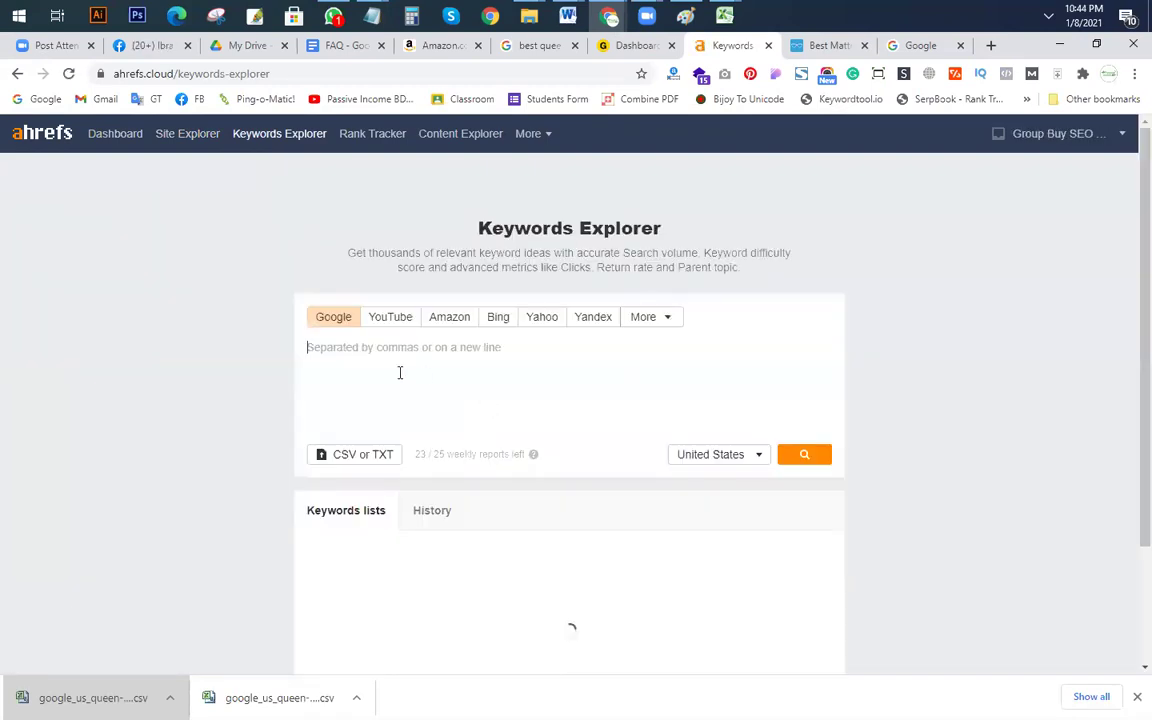
# Step: Research 'backpain mattress' in Keywords Explorer (global volume 10) and view its Phrase match ideas
pyautogui.hotkey('ctrl', 'v')
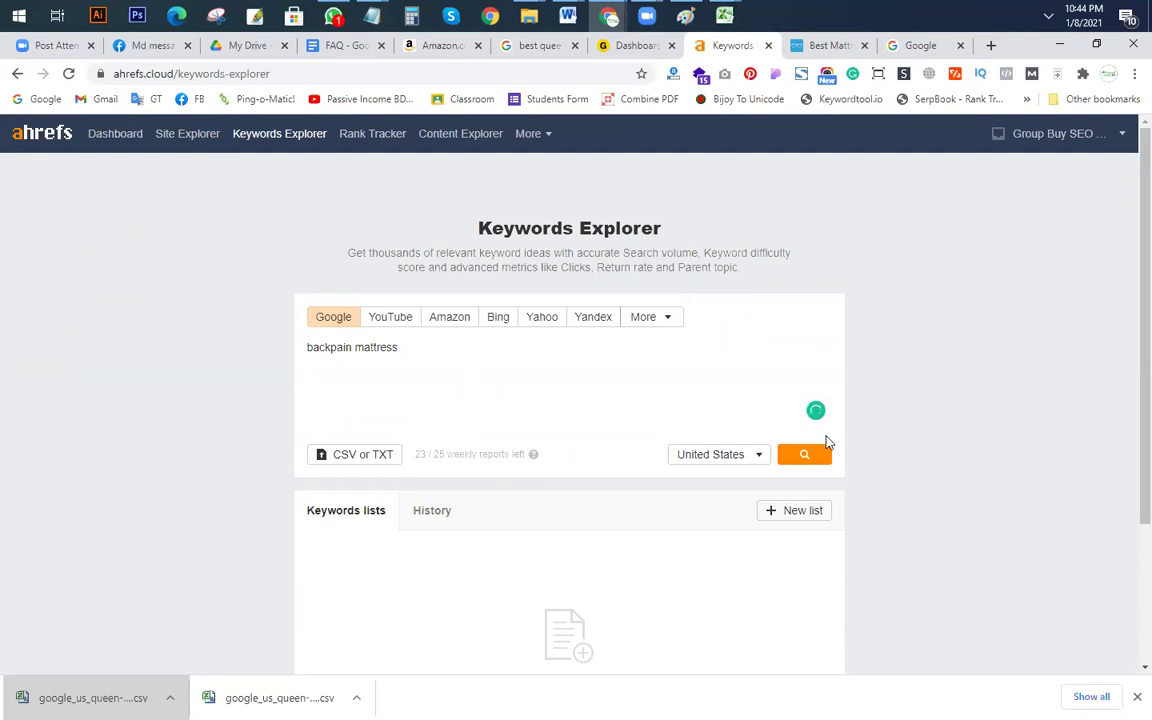
pyautogui.click(805, 455)
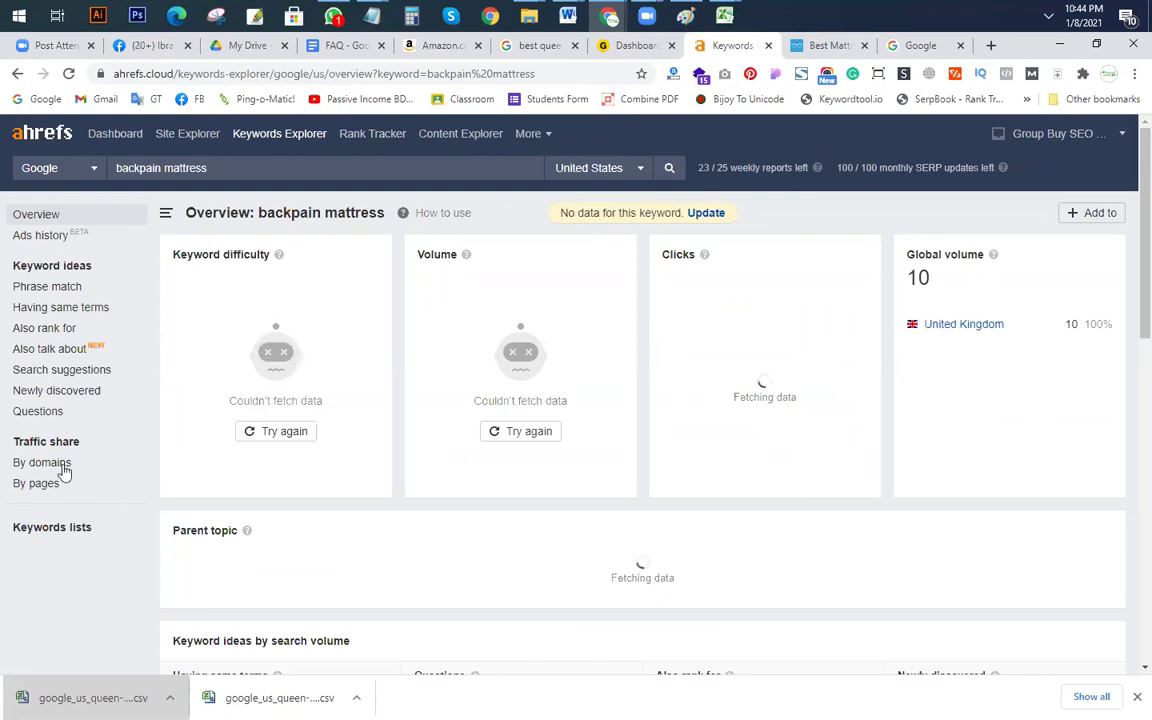
pyautogui.click(47, 287)
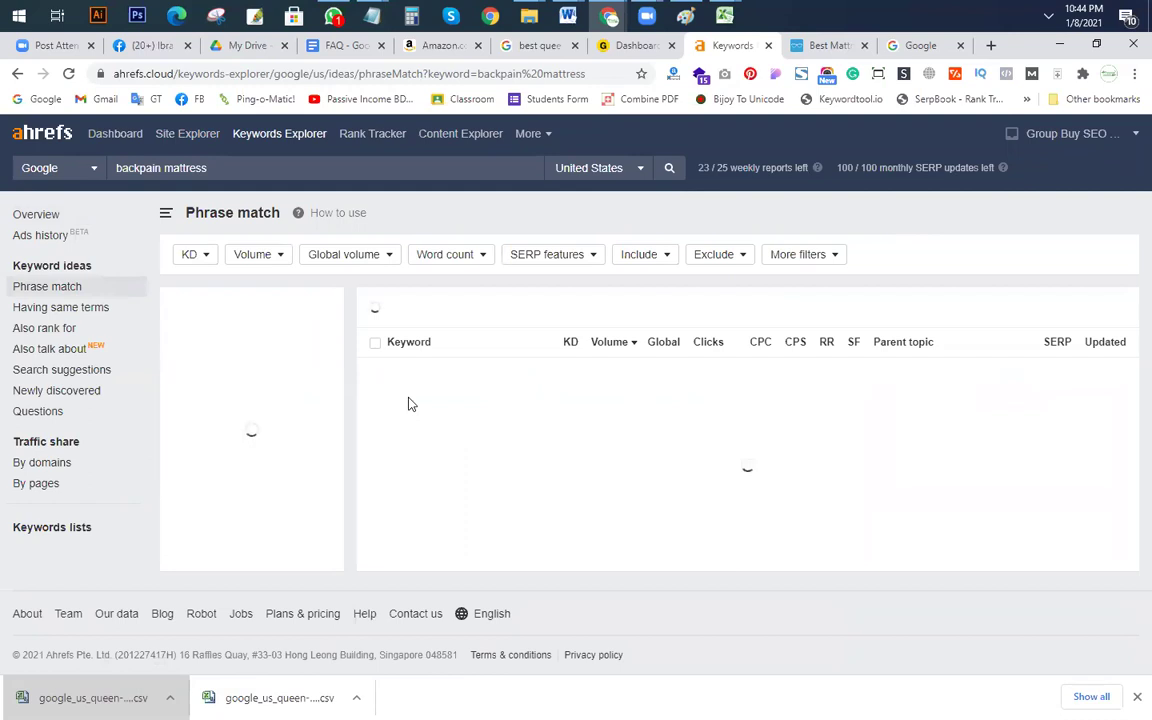
pyautogui.click(56, 327)
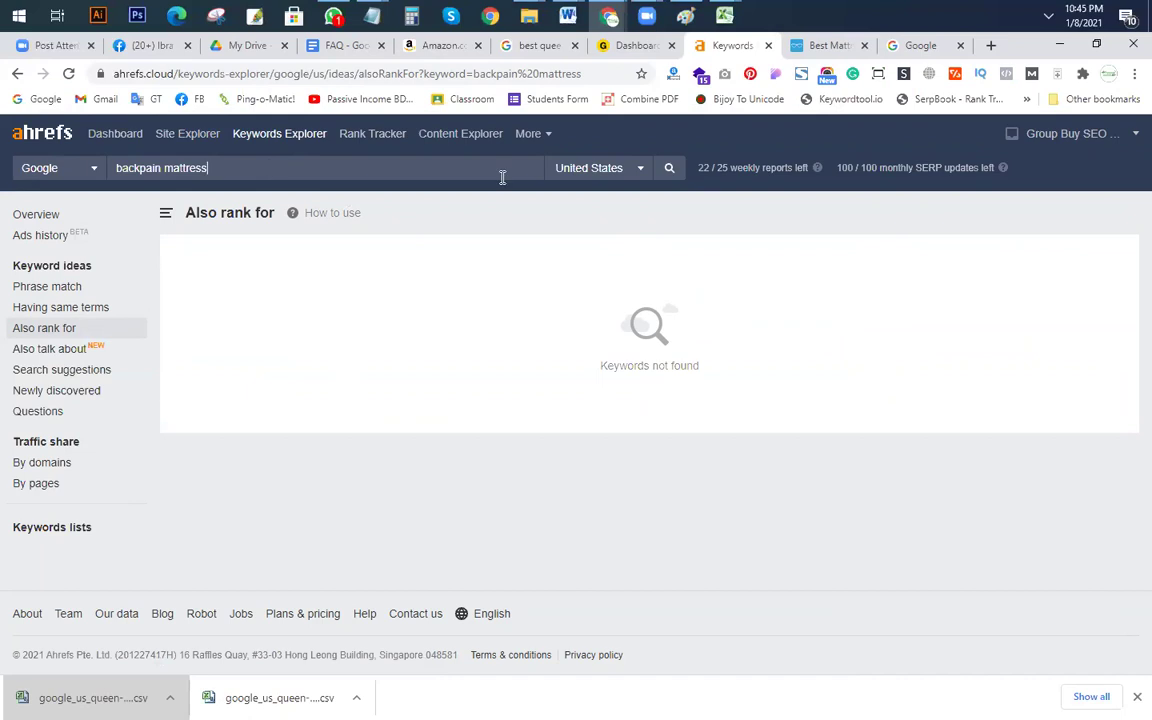
# Step: Check the Having same terms and Also rank for ideas (none found), then open Content Explorer
pyautogui.click(58, 307)
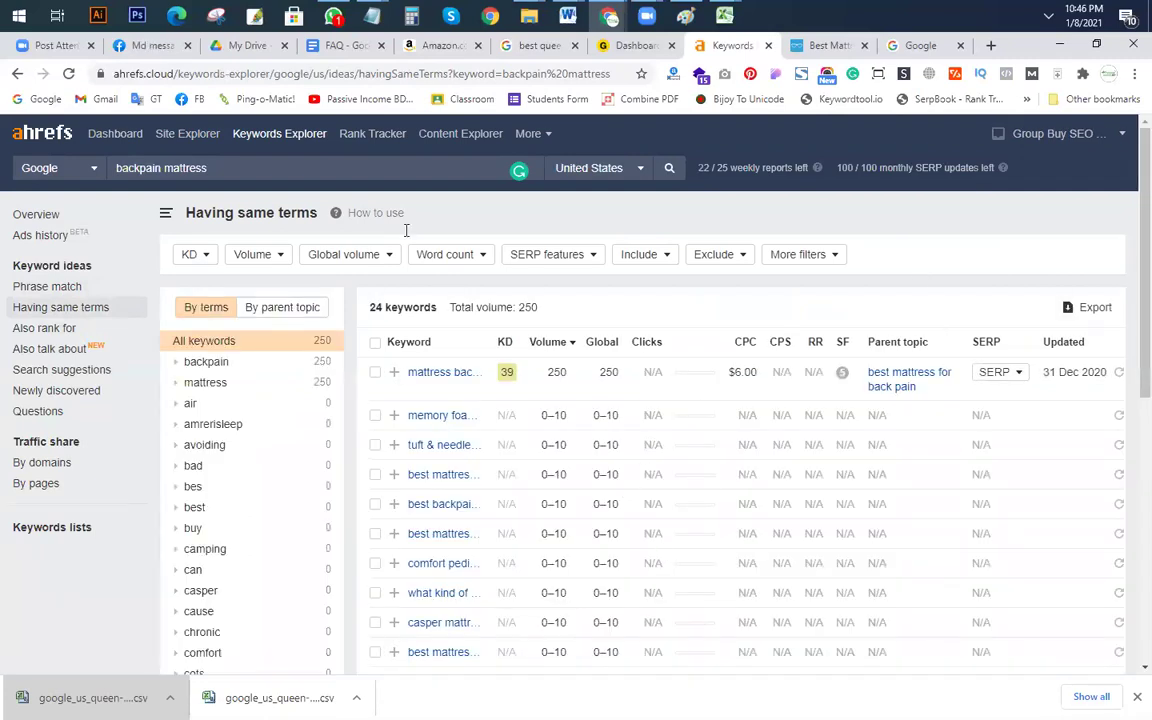
pyautogui.click(44, 330)
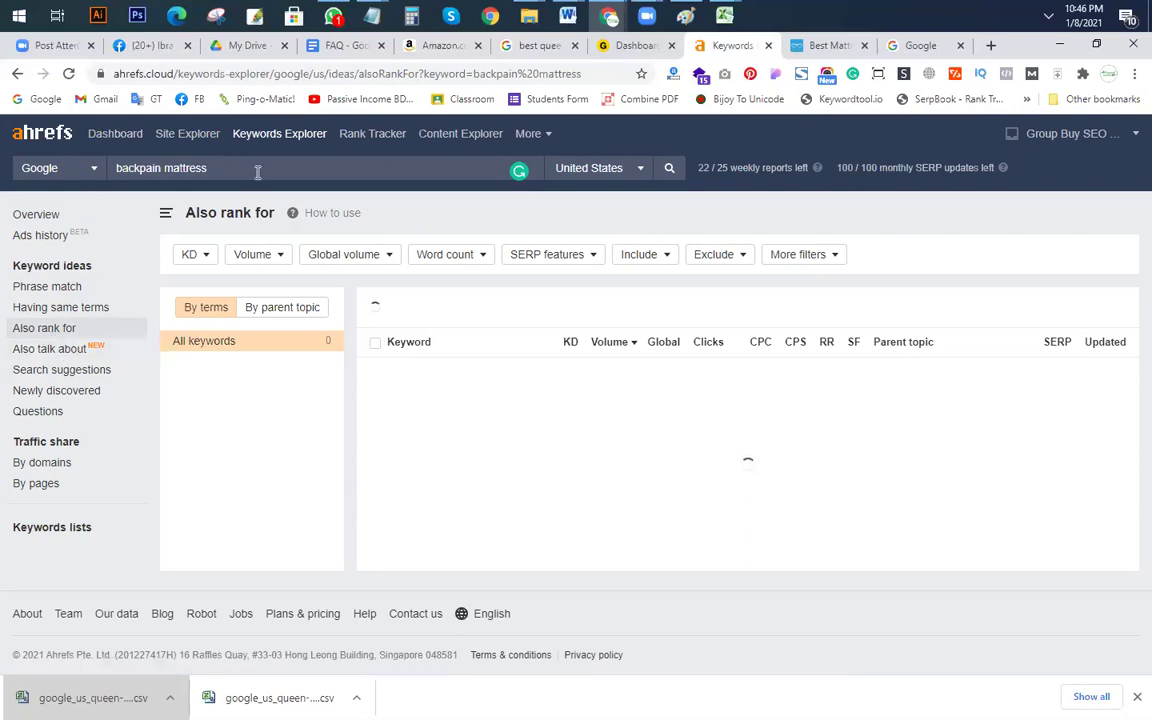
pyautogui.moveTo(257, 172); pyautogui.dragTo(13, 170)
pyautogui.hotkey('ctrl', 'c')
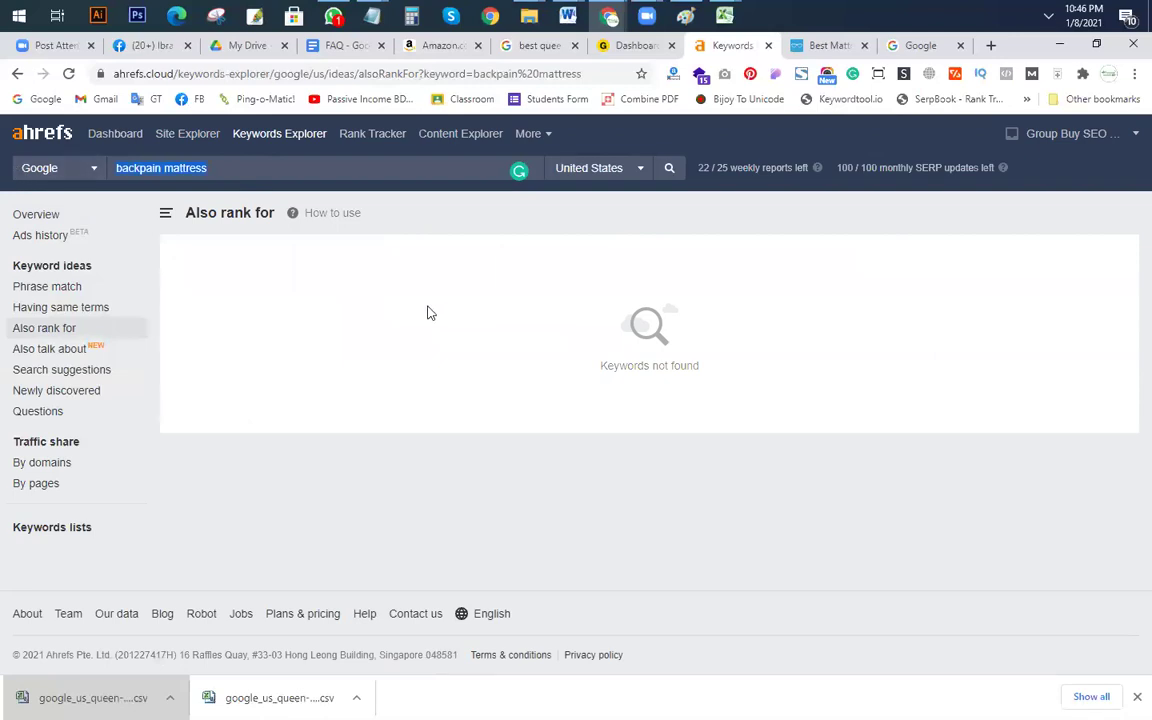
pyautogui.click(427, 313)
pyautogui.click(460, 135)
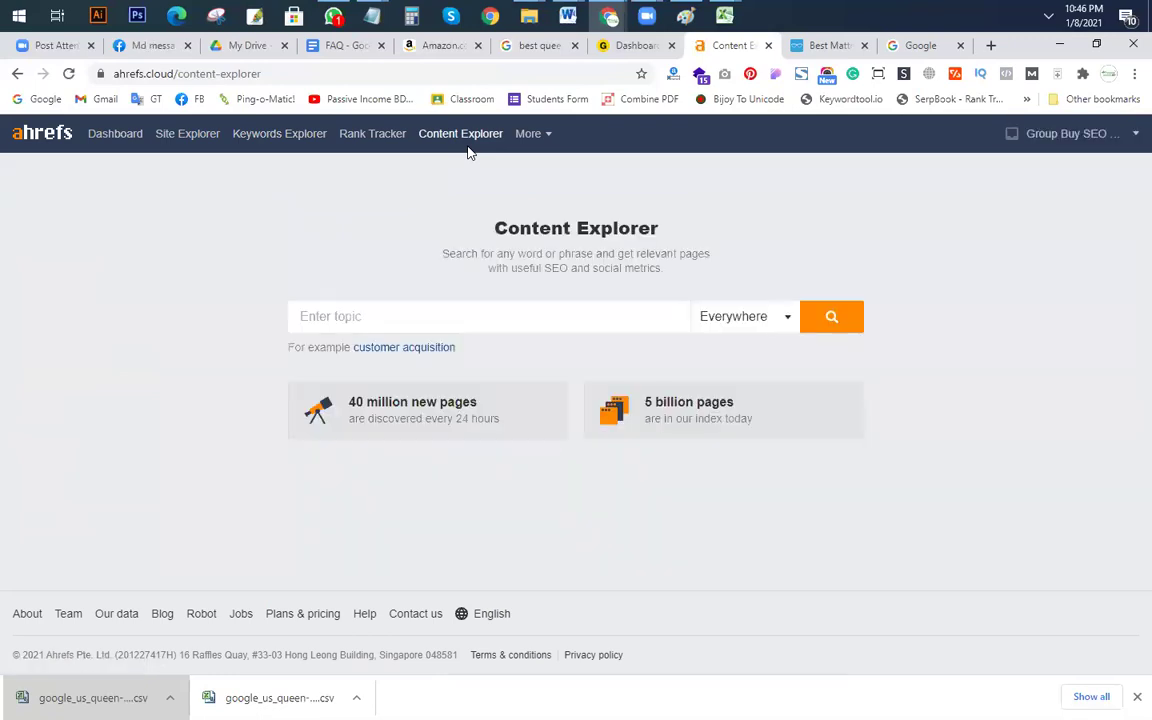
# Step: Search Content Explorer for 'backpain mattress' in page titles only (193 pages) and open Add filter
pyautogui.click(387, 316)
pyautogui.hotkey('ctrl', 'v')
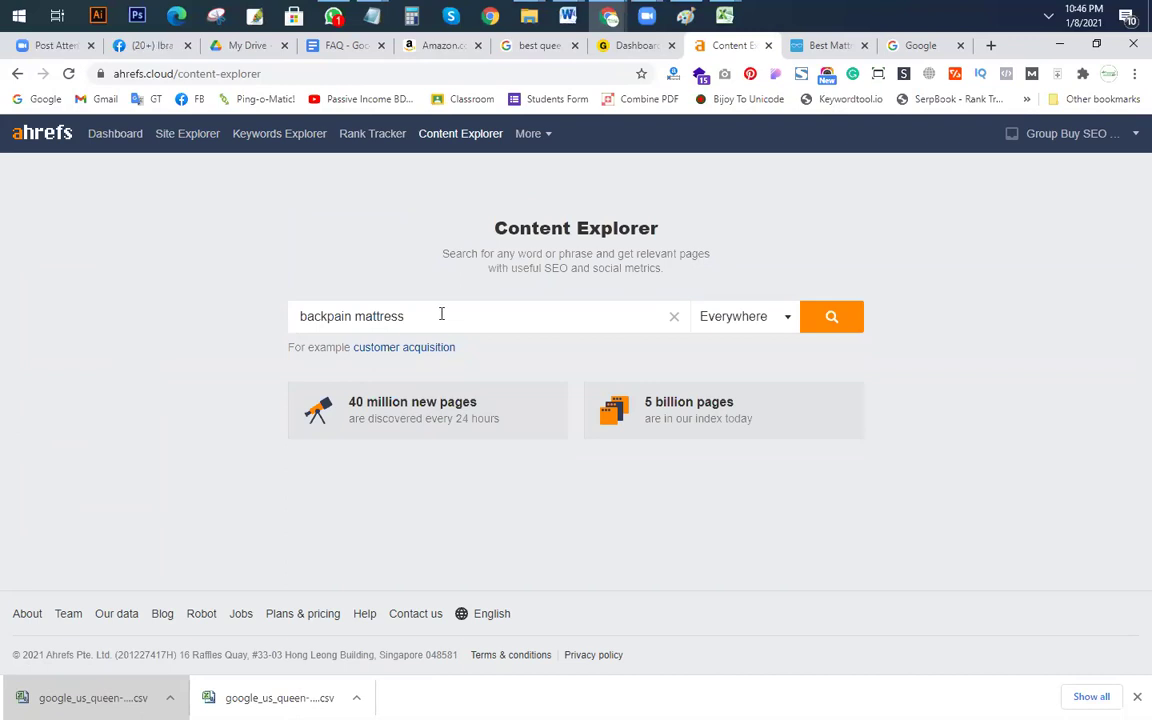
pyautogui.click(790, 320)
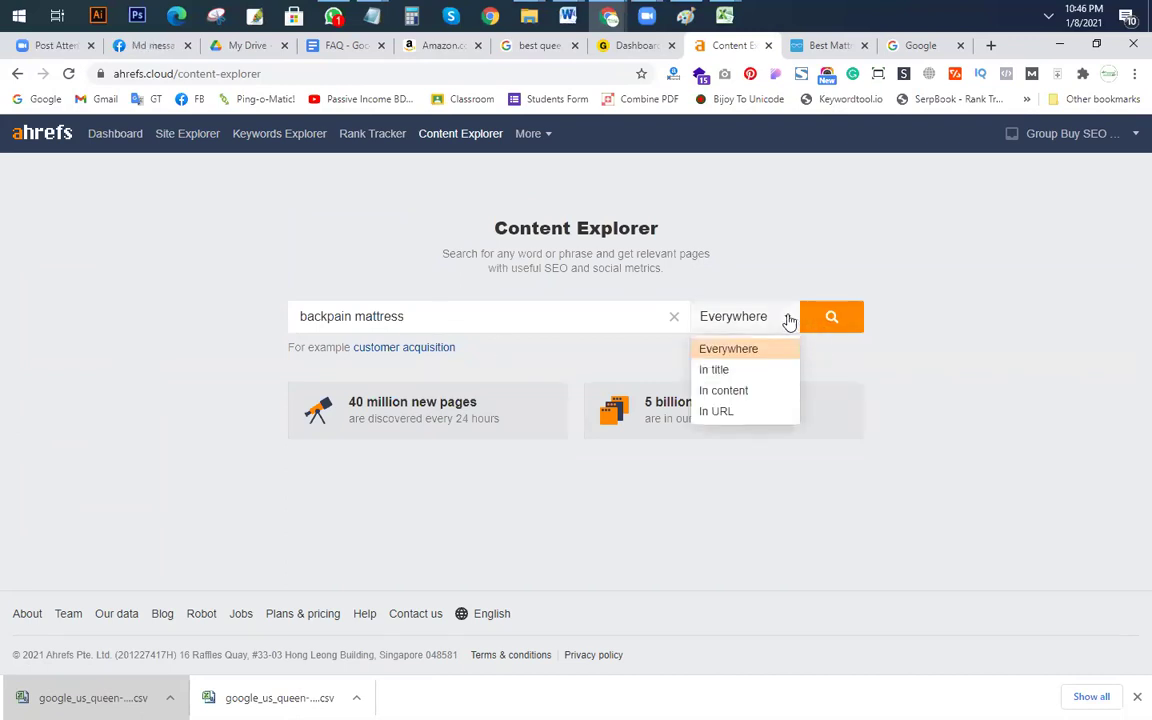
pyautogui.click(716, 370)
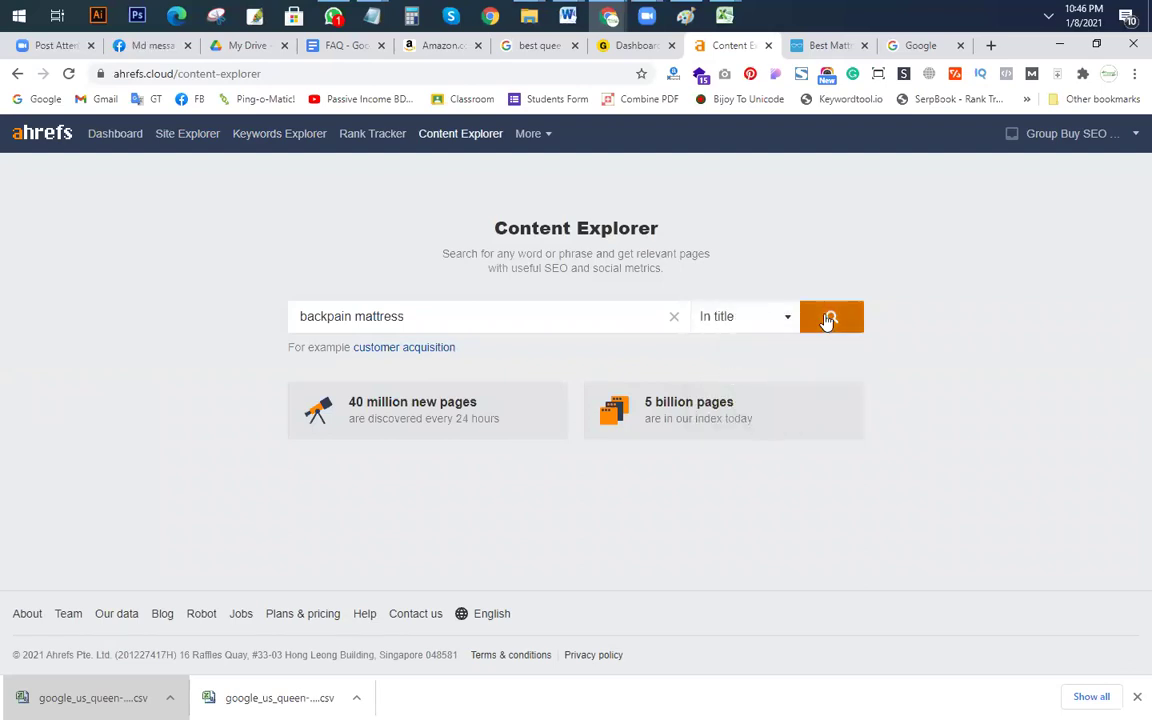
pyautogui.click(829, 318)
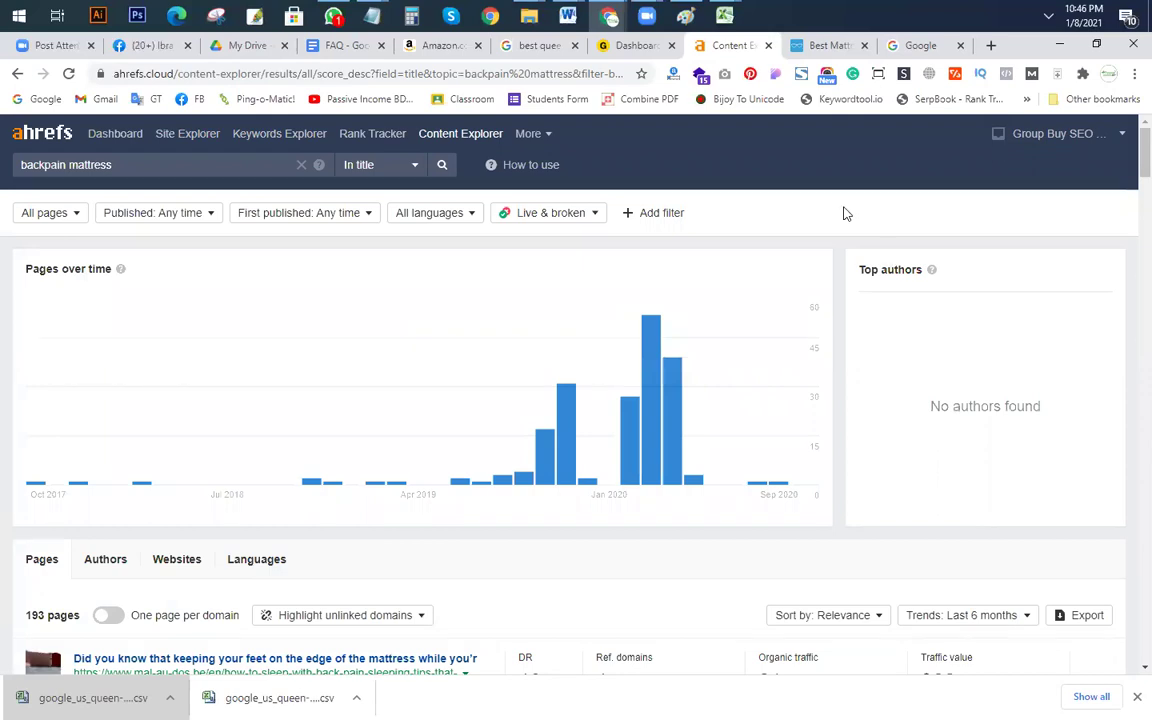
pyautogui.scroll(-3, 111, 545)
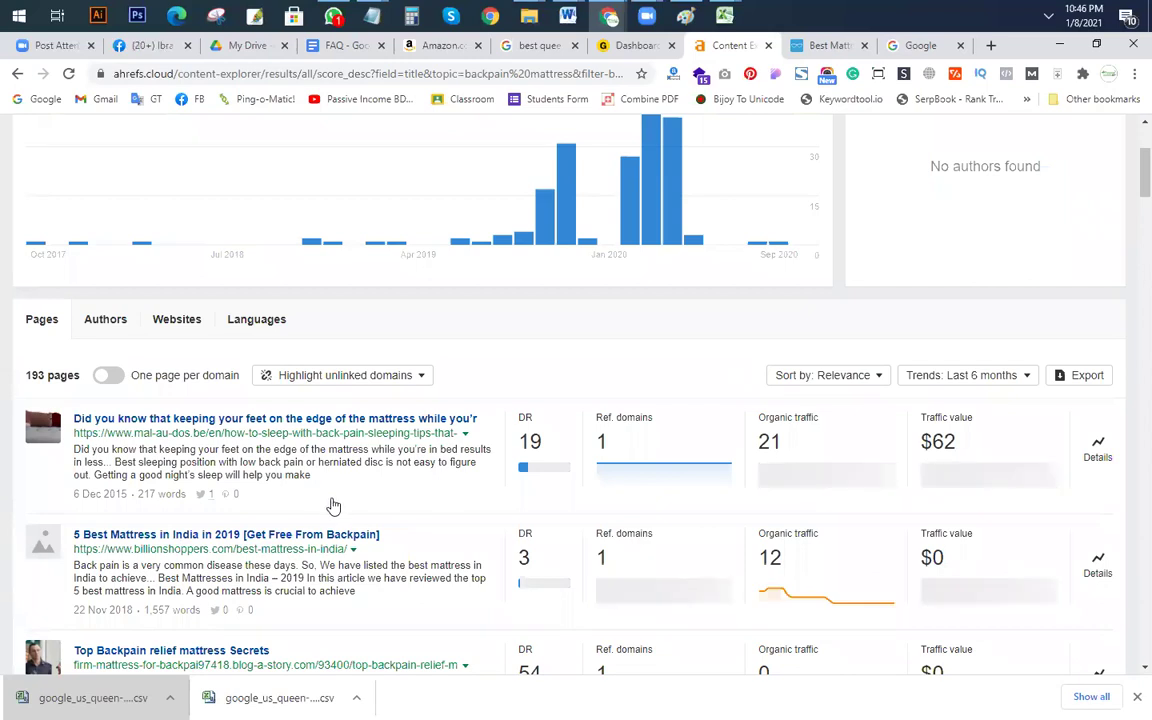
pyautogui.scroll(3, 328, 500)
pyautogui.click(656, 215)
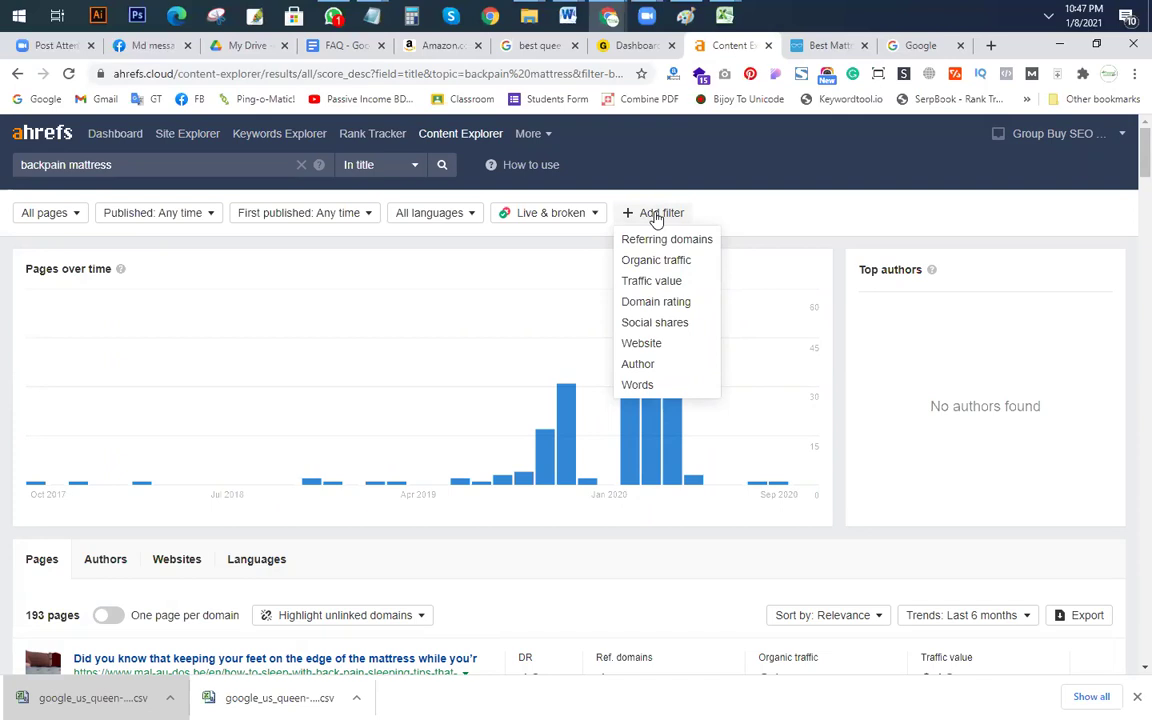
# Step: Set the domain rating filter to From 0 To 10, narrowing results to 8 pages
pyautogui.click(658, 302)
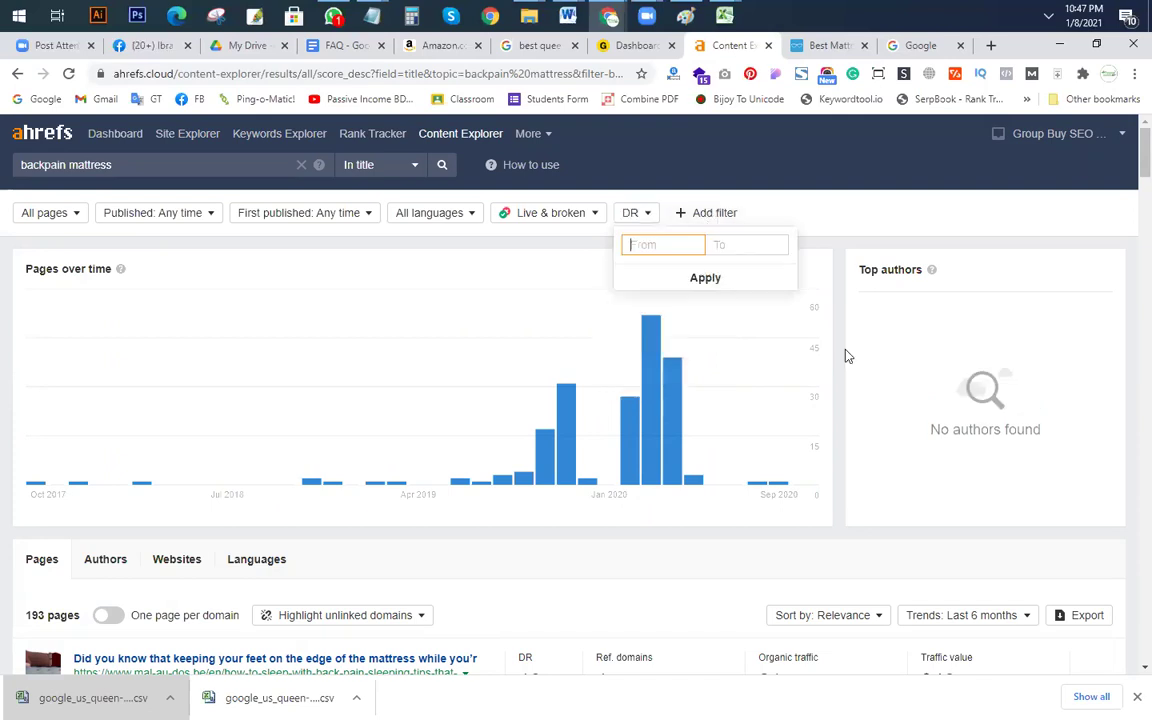
pyautogui.click(719, 245)
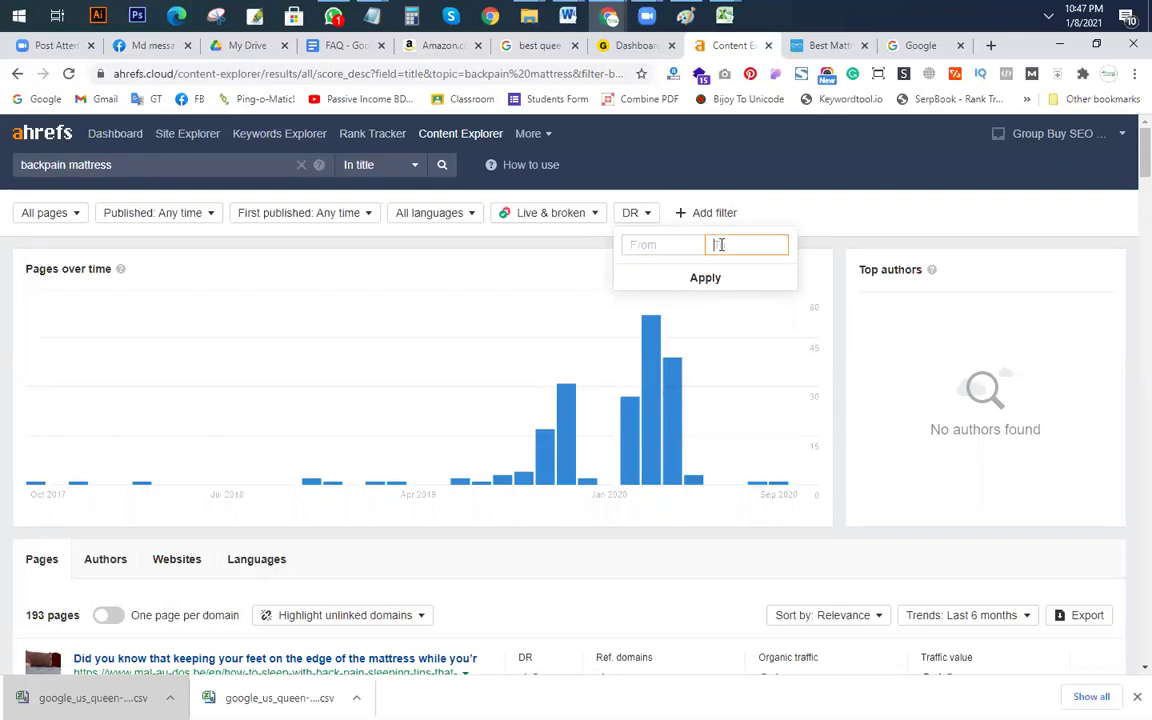
pyautogui.click(712, 282)
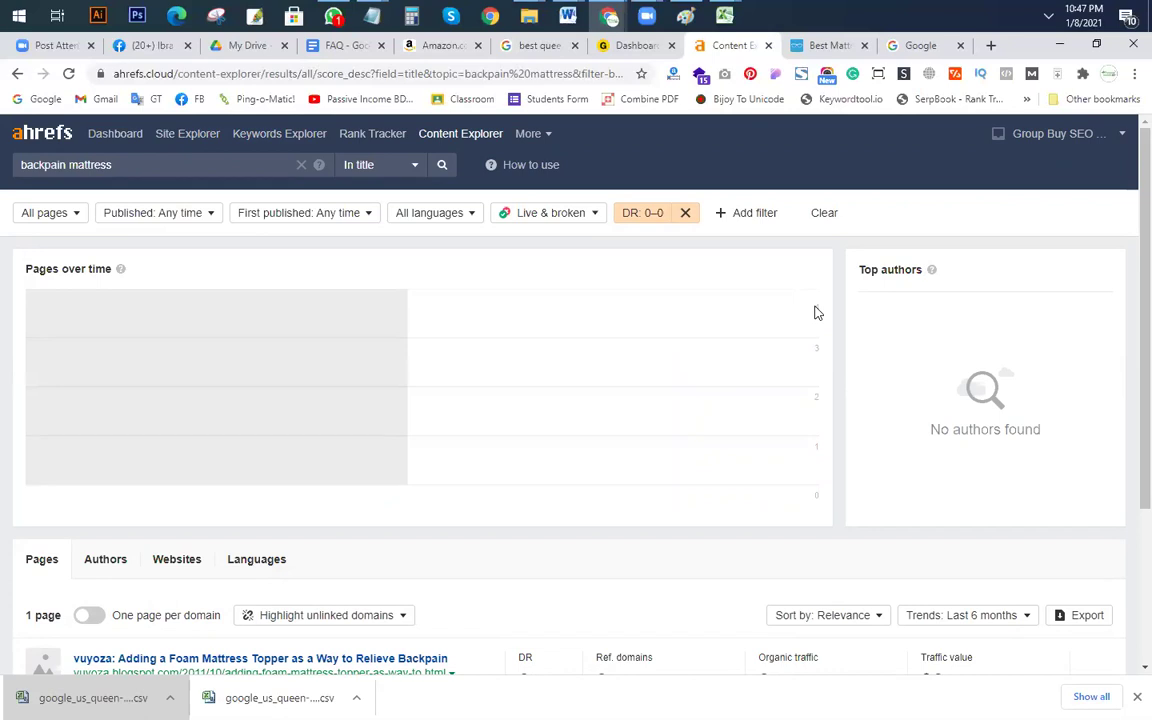
pyautogui.scroll(-3, 802, 411)
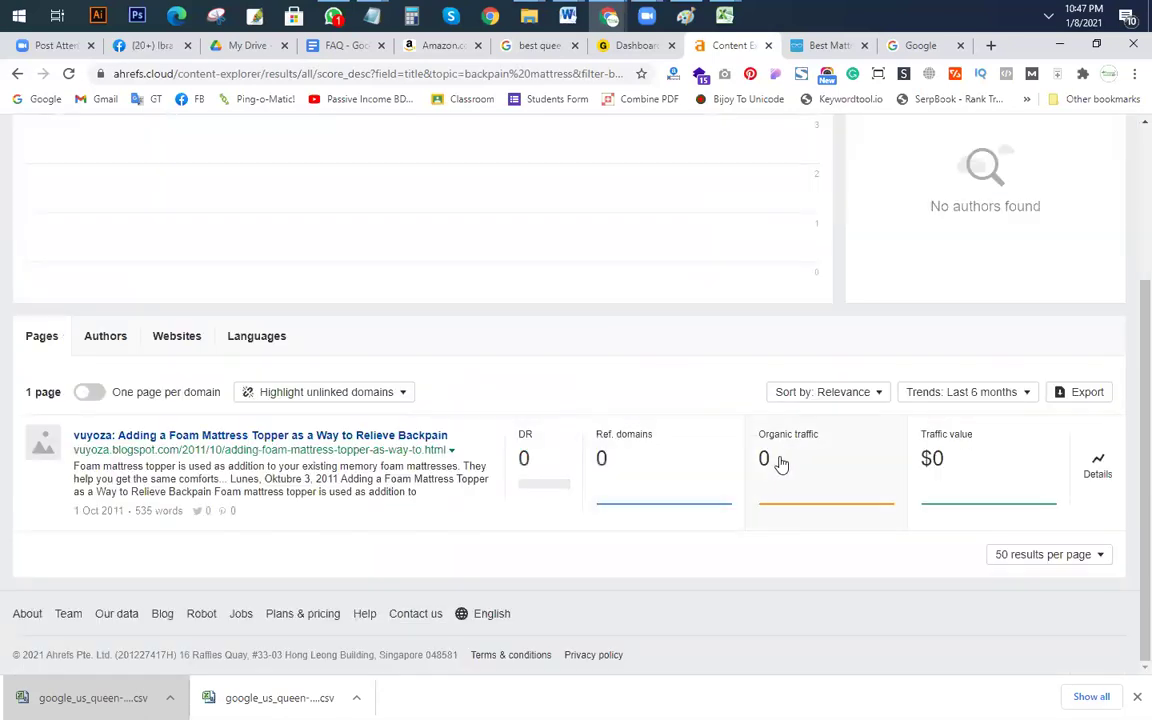
pyautogui.scroll(3, 522, 463)
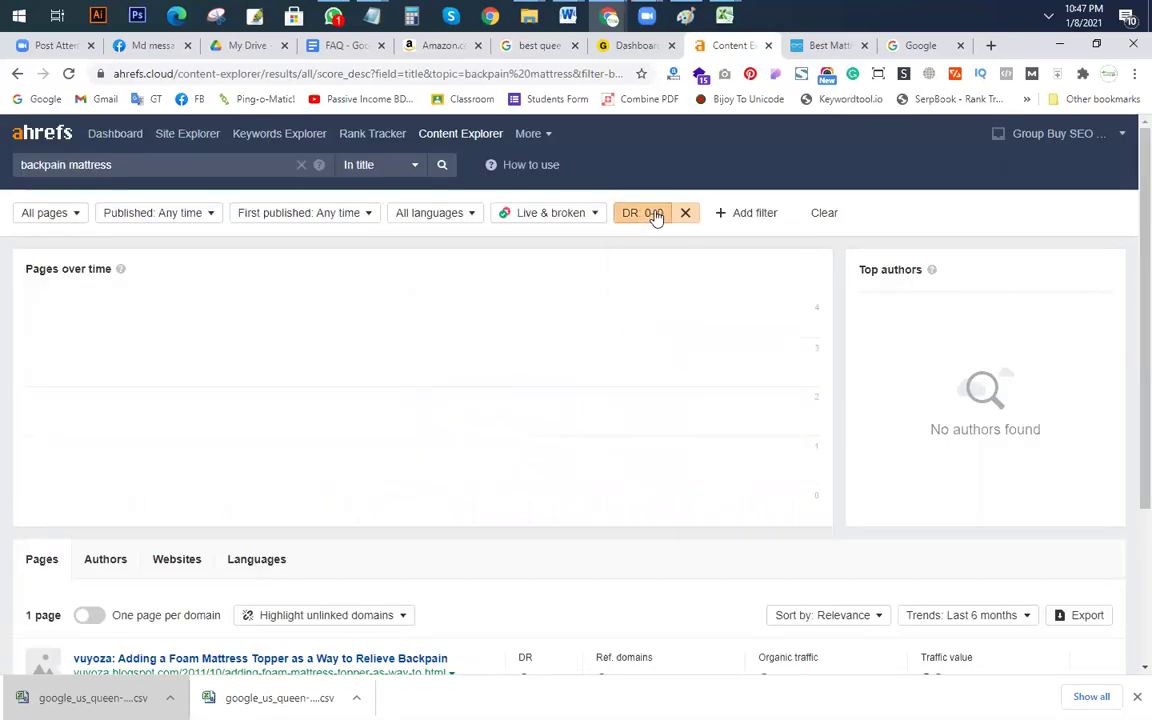
pyautogui.click(652, 213)
pyautogui.press('Tab')
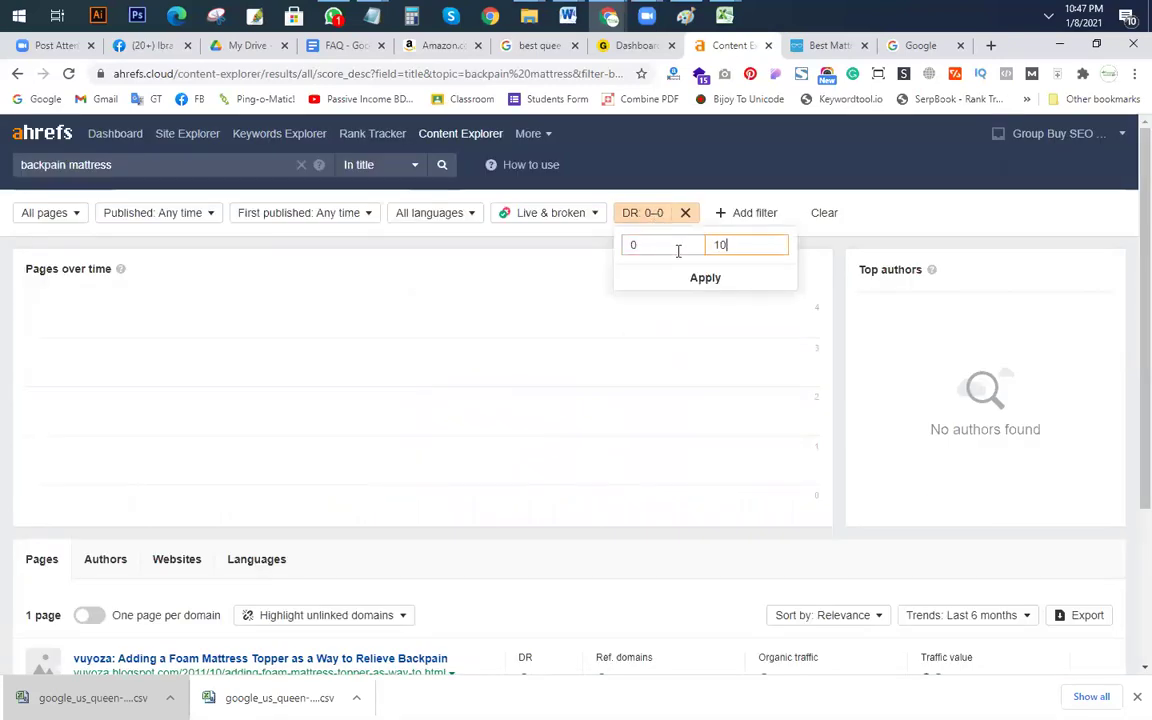
pyautogui.click(703, 278)
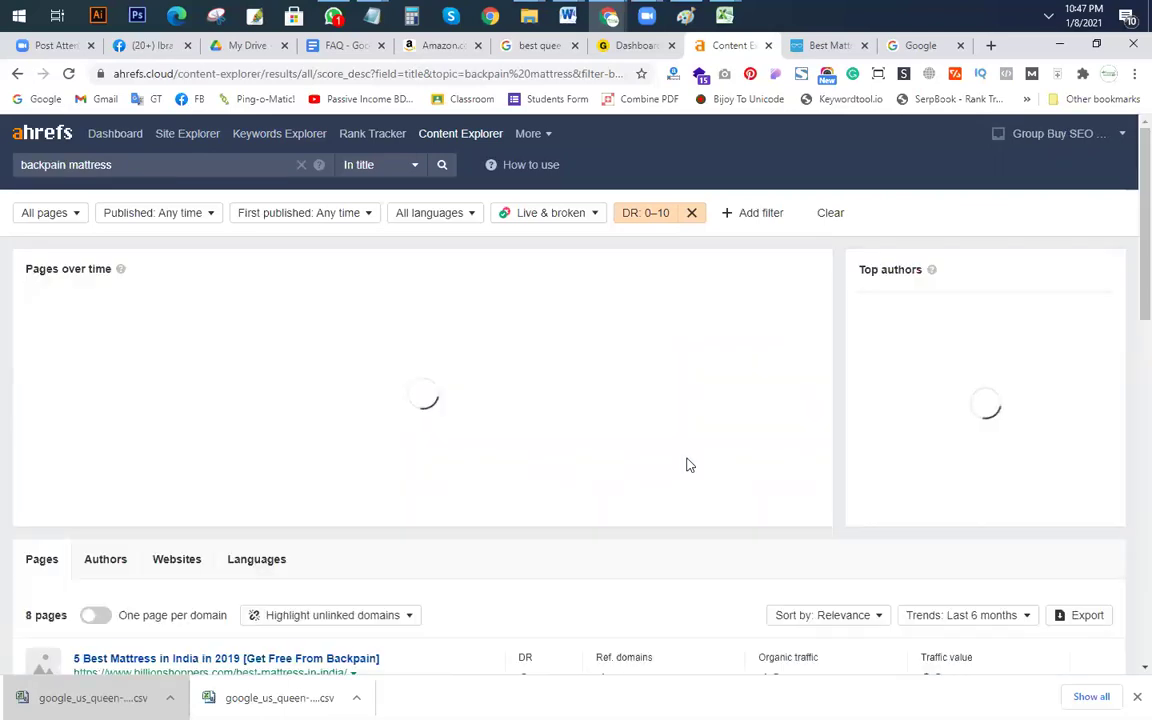
# Step: Scroll through the 8 DR 0–10 pages, all worth $0 in traffic value
pyautogui.scroll(-3, 23, 465)
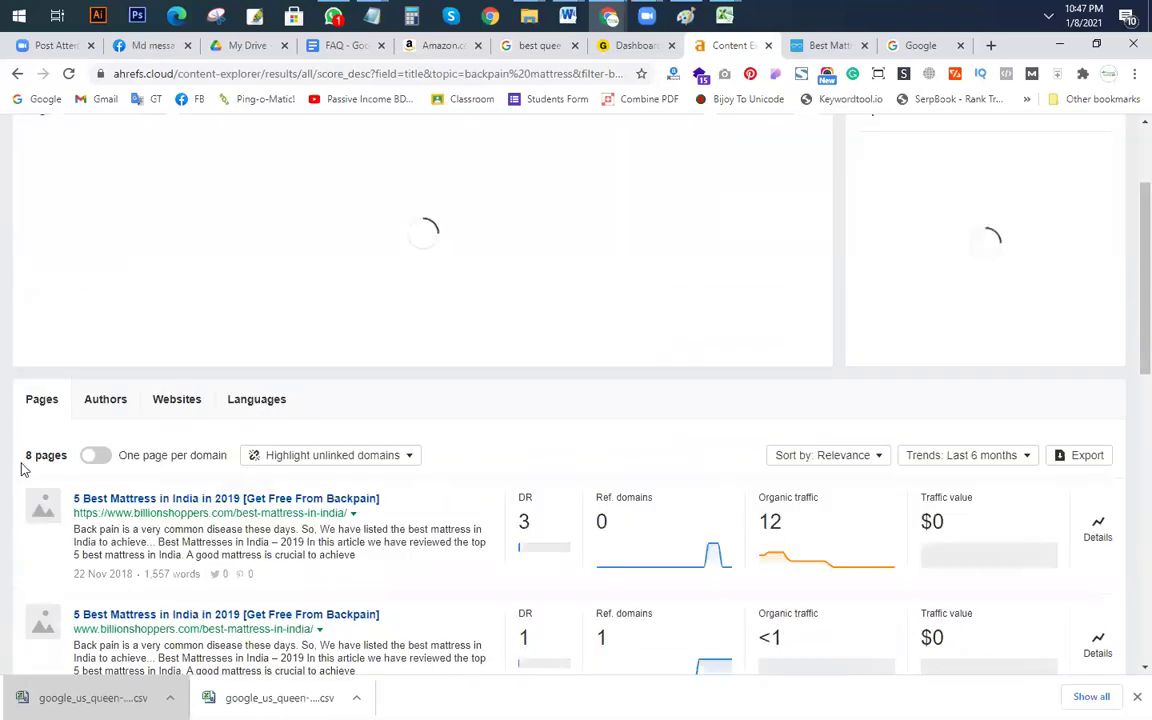
pyautogui.scroll(-4, 27, 470)
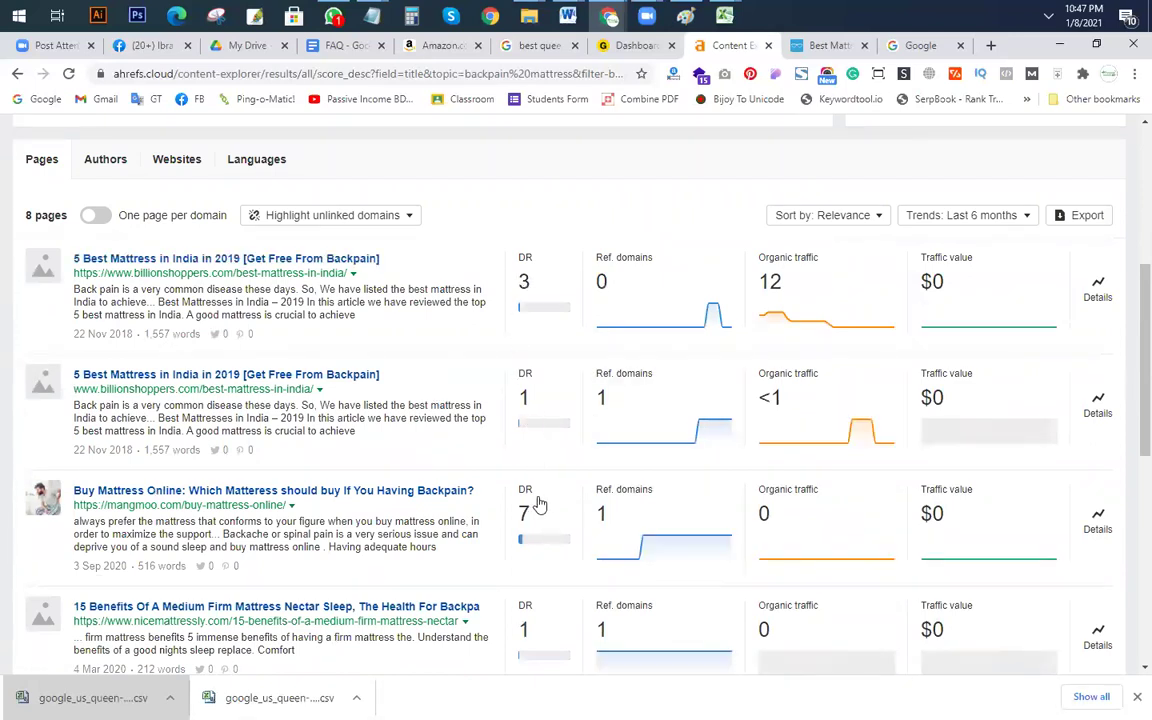
pyautogui.scroll(-3, 537, 504)
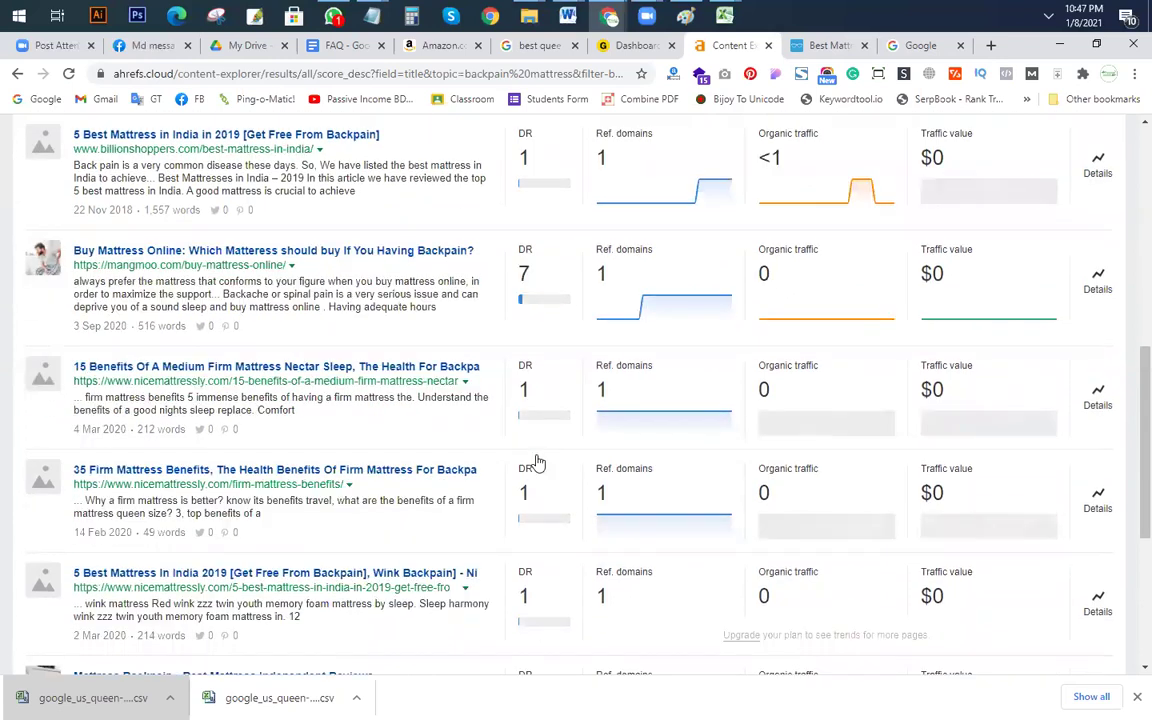
pyautogui.scroll(1, 537, 548)
pyautogui.scroll(3, 543, 540)
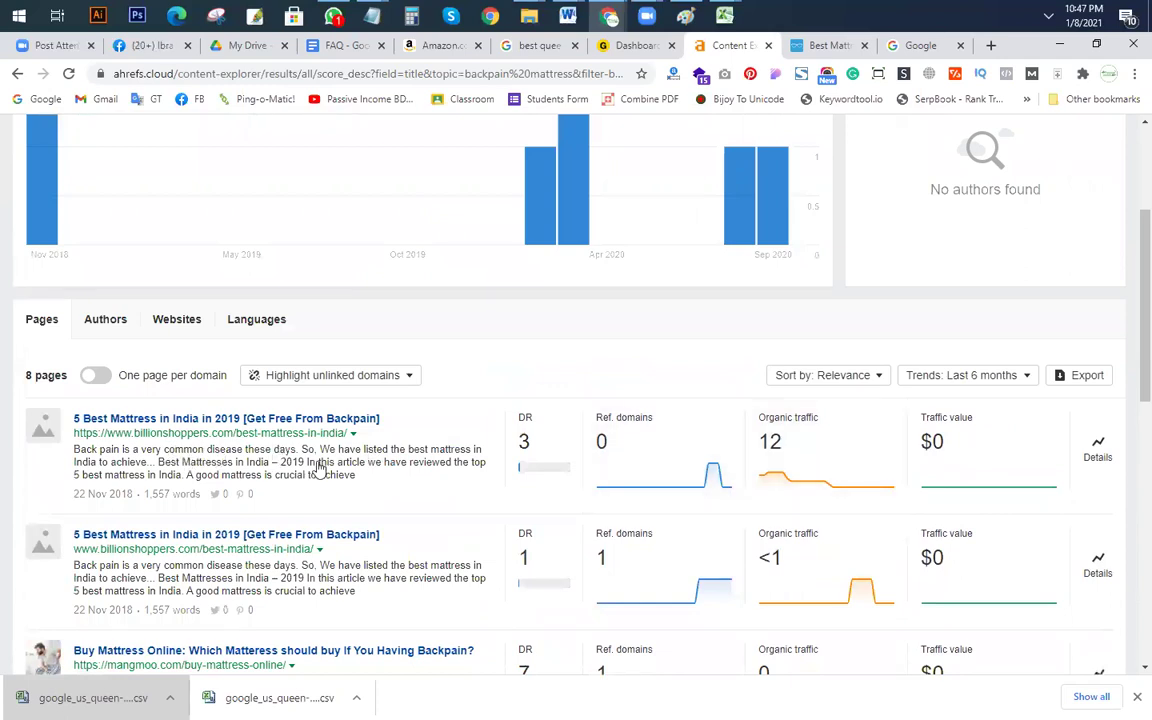
pyautogui.scroll(-1, 293, 443)
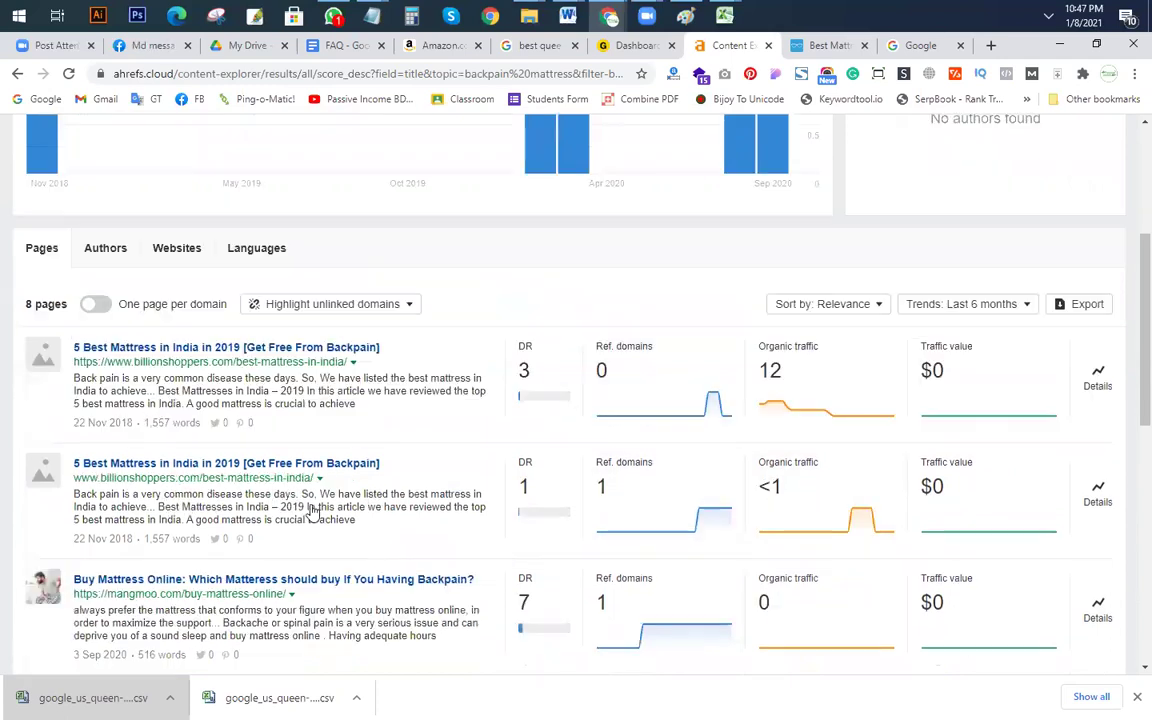
pyautogui.scroll(-2, 309, 445)
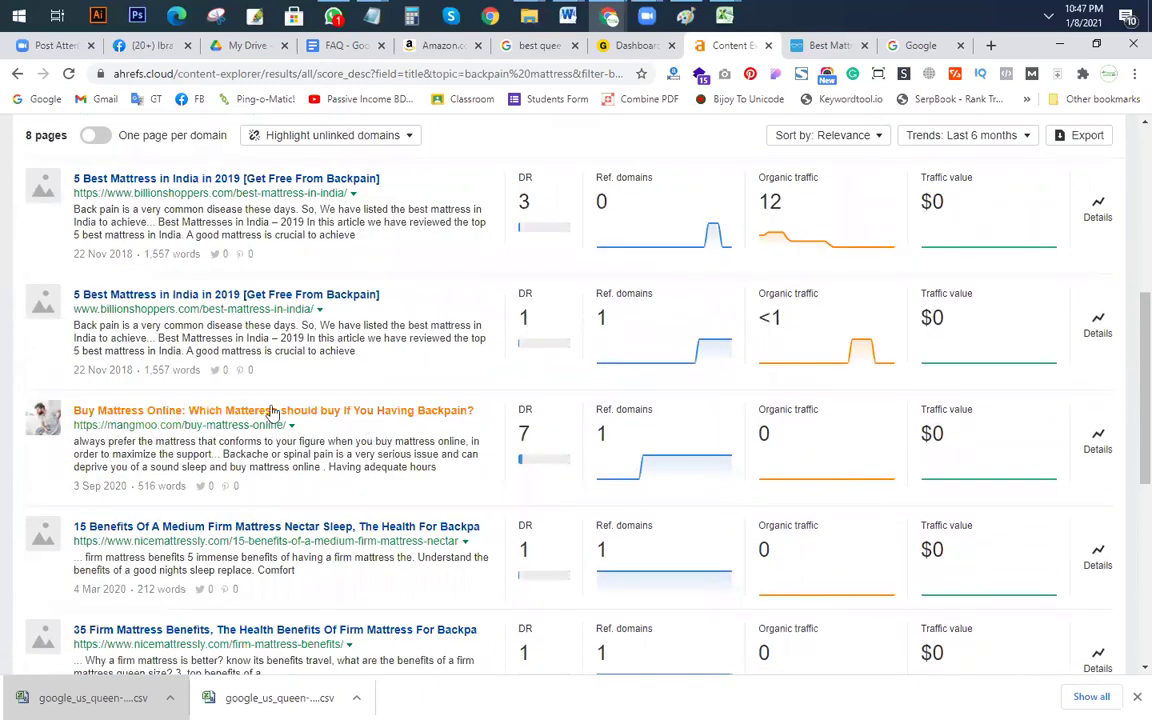
pyautogui.scroll(4, 257, 442)
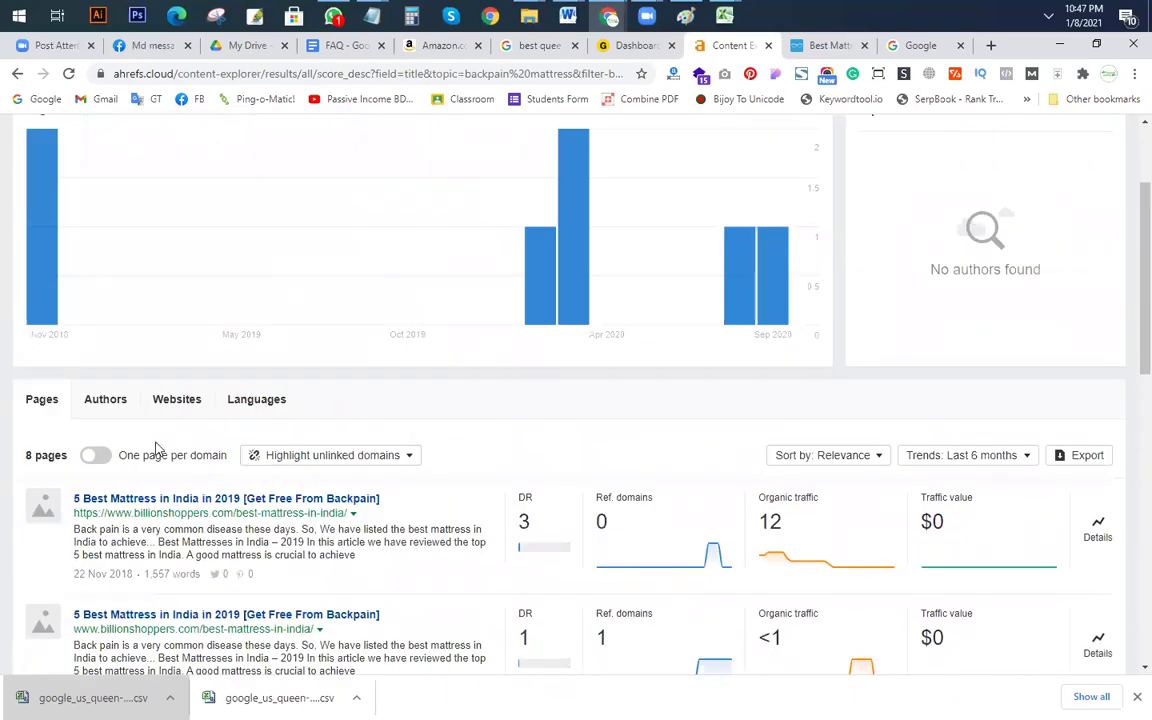
pyautogui.scroll(2, 155, 449)
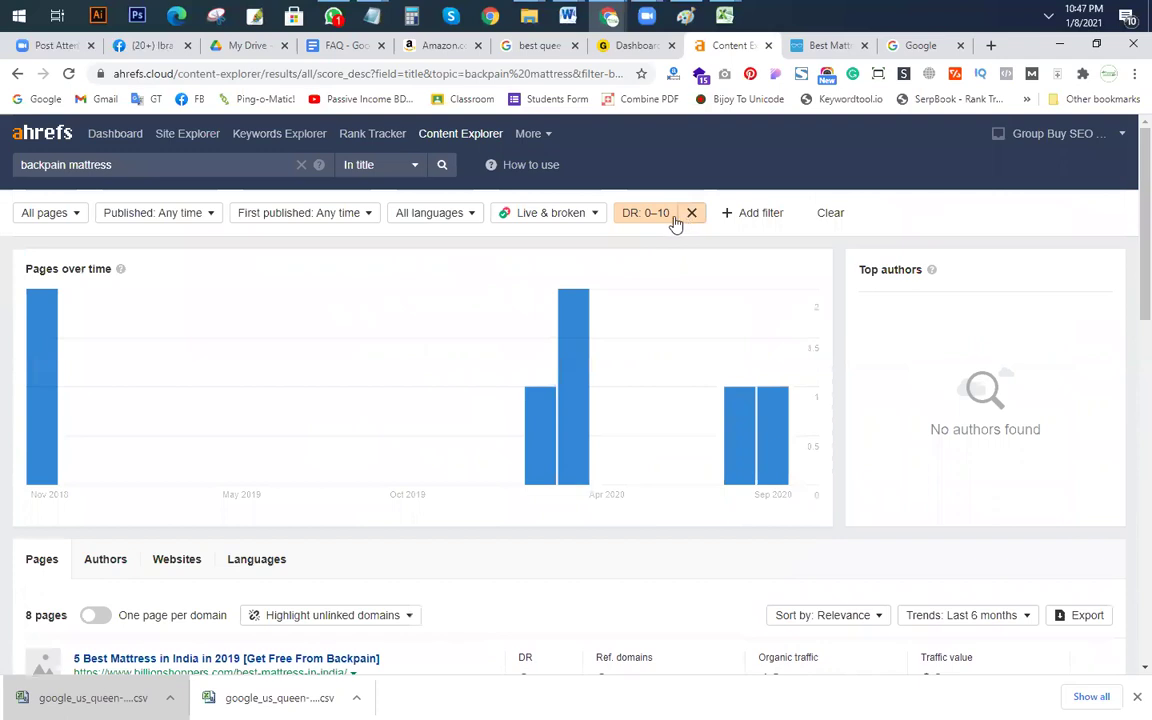
# Step: Browse the extra filters plus the published date, language and live/broken page options
pyautogui.click(742, 216)
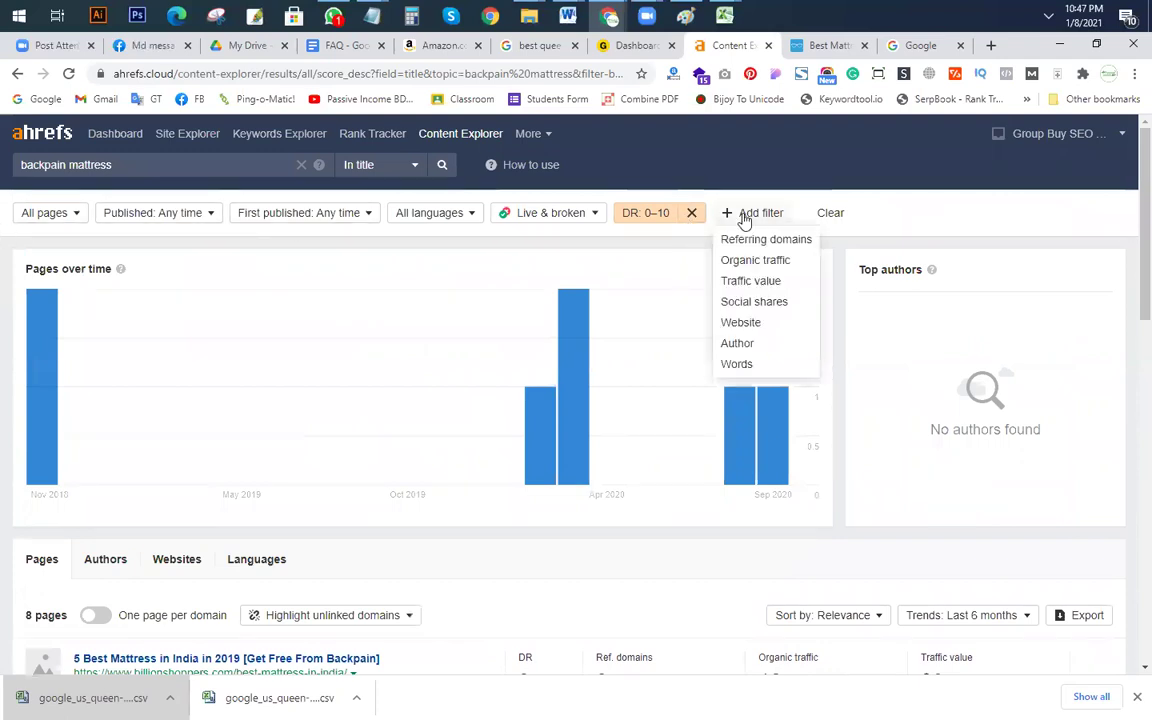
pyautogui.click(213, 345)
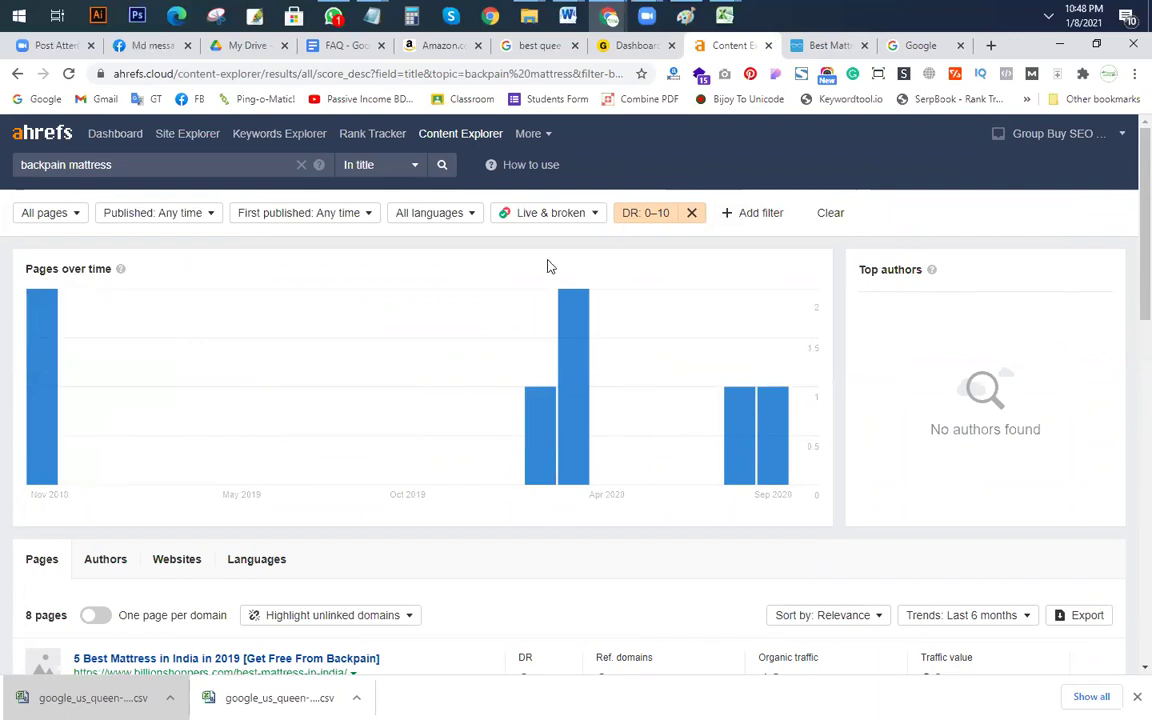
pyautogui.click(292, 210)
pyautogui.click(170, 214)
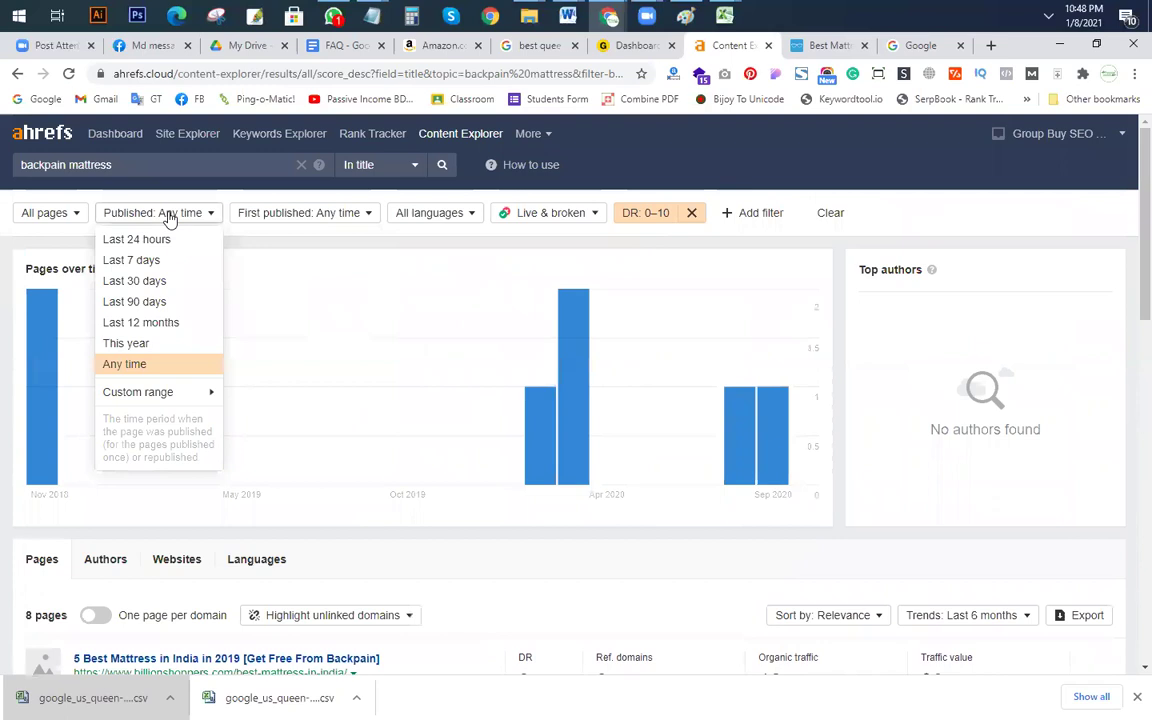
pyautogui.click(440, 214)
pyautogui.click(548, 214)
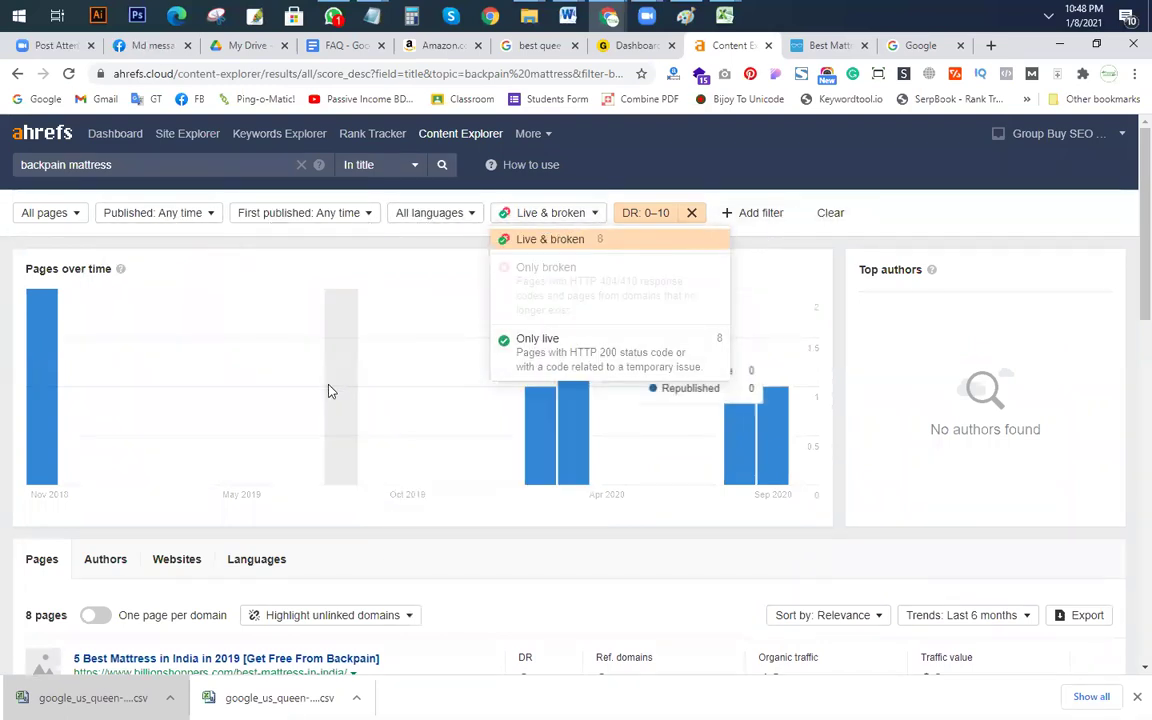
pyautogui.scroll(-2, 900, 500)
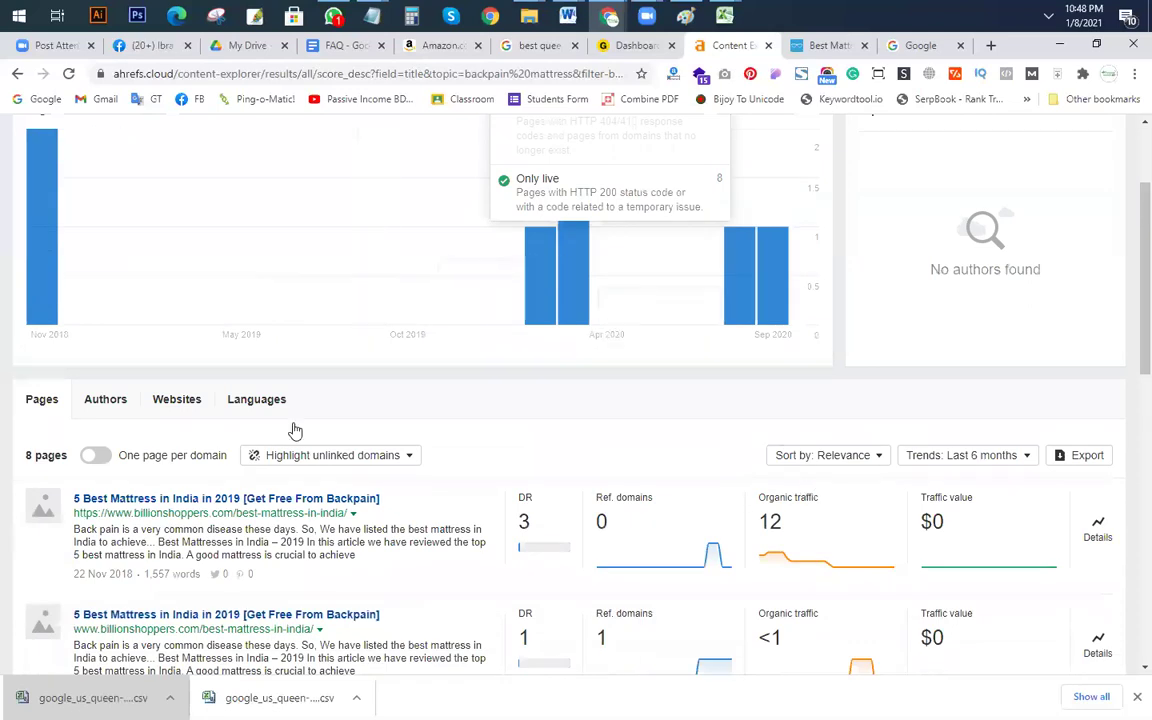
pyautogui.click(443, 407)
# Step: Review the 8 DR 0–10 pages, topped by a DR 3 page with 12 visits, and open Add filter
pyautogui.scroll(-3, 410, 427)
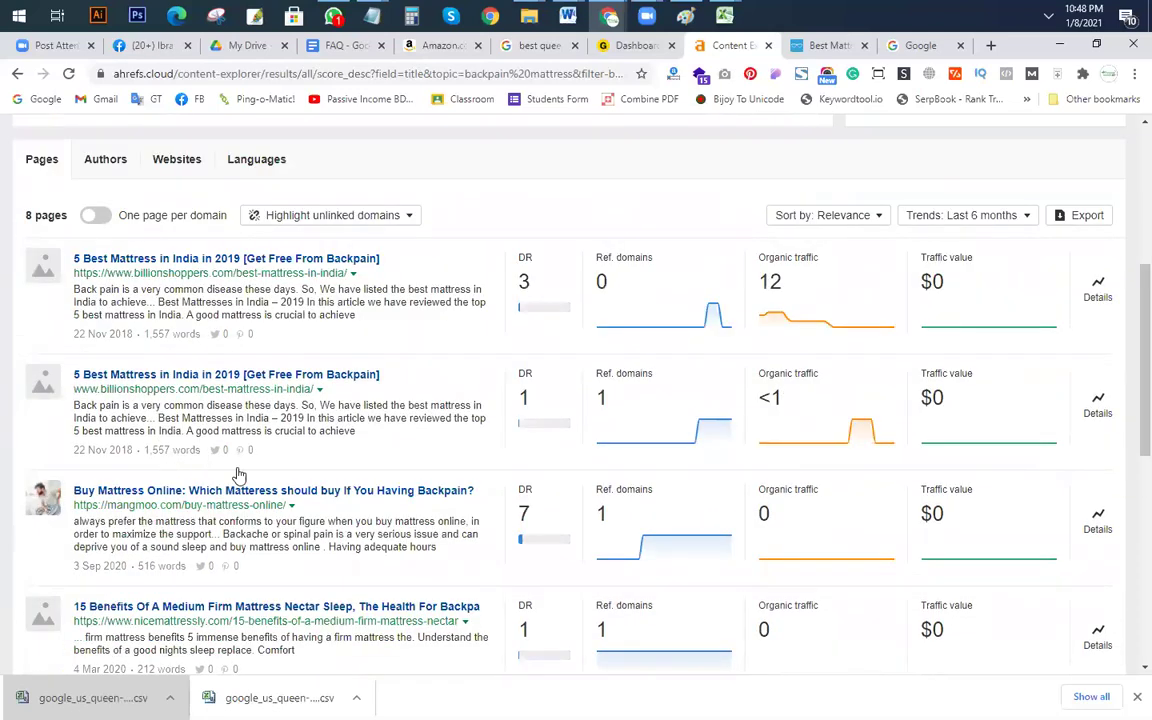
pyautogui.scroll(-4, 823, 386)
pyautogui.scroll(3, 887, 339)
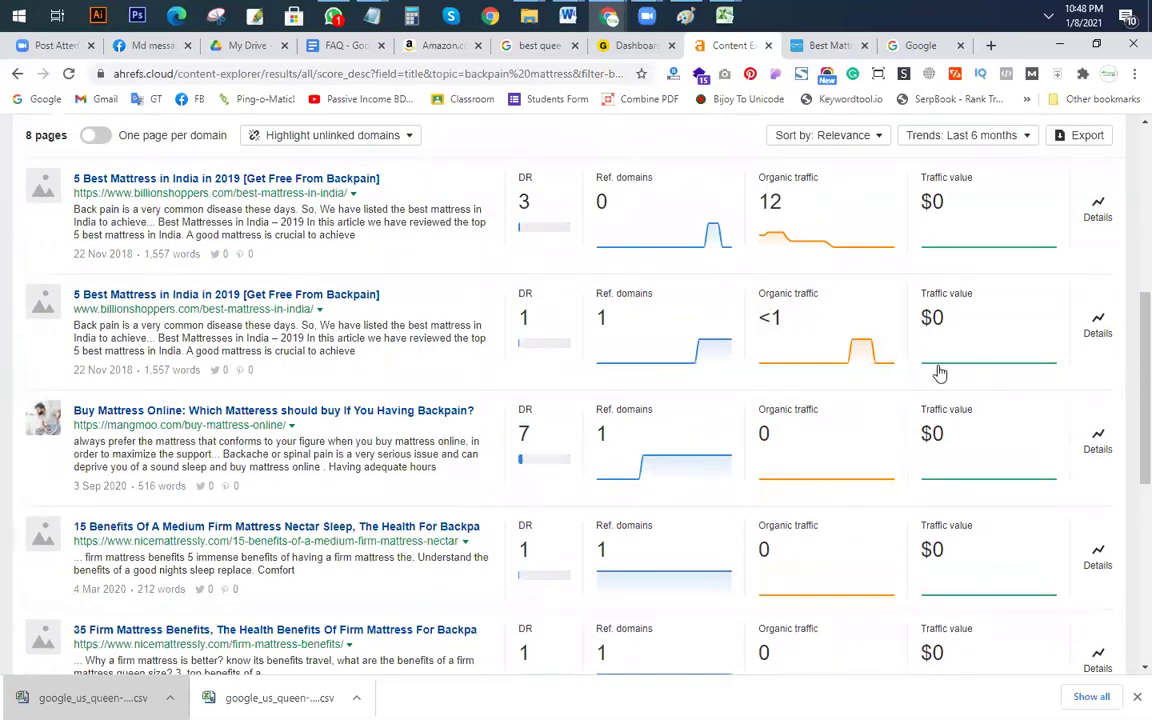
pyautogui.scroll(2, 766, 404)
pyautogui.scroll(-3, 818, 380)
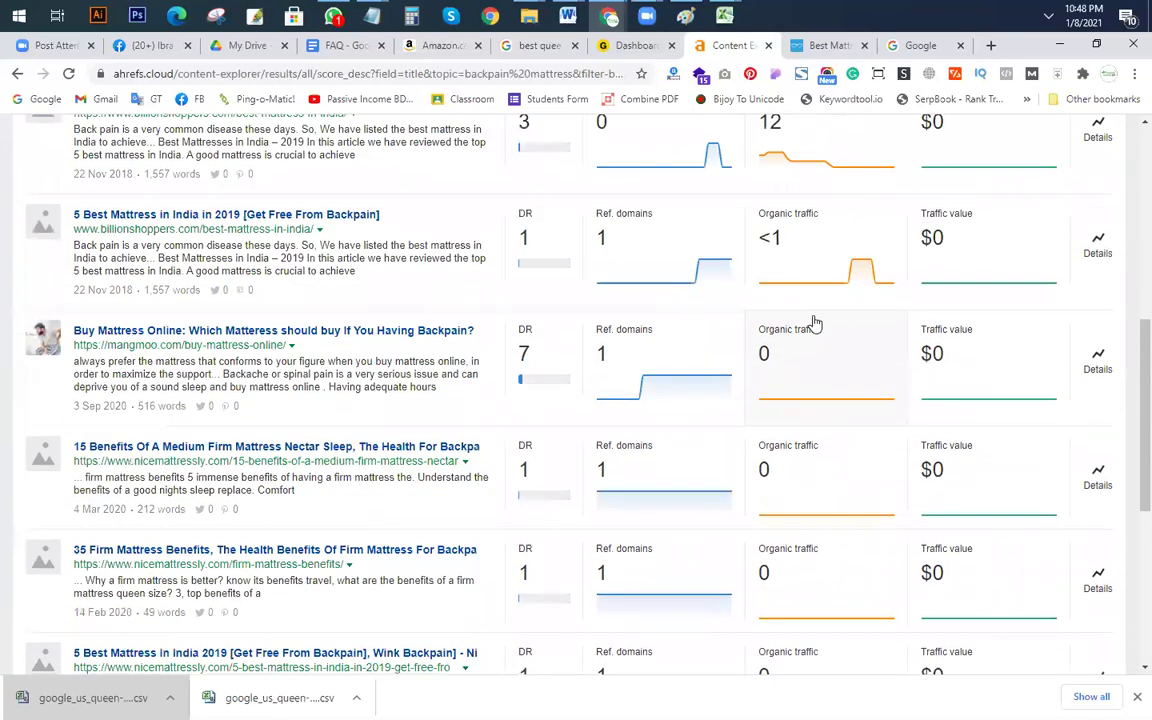
pyautogui.scroll(-5, 856, 360)
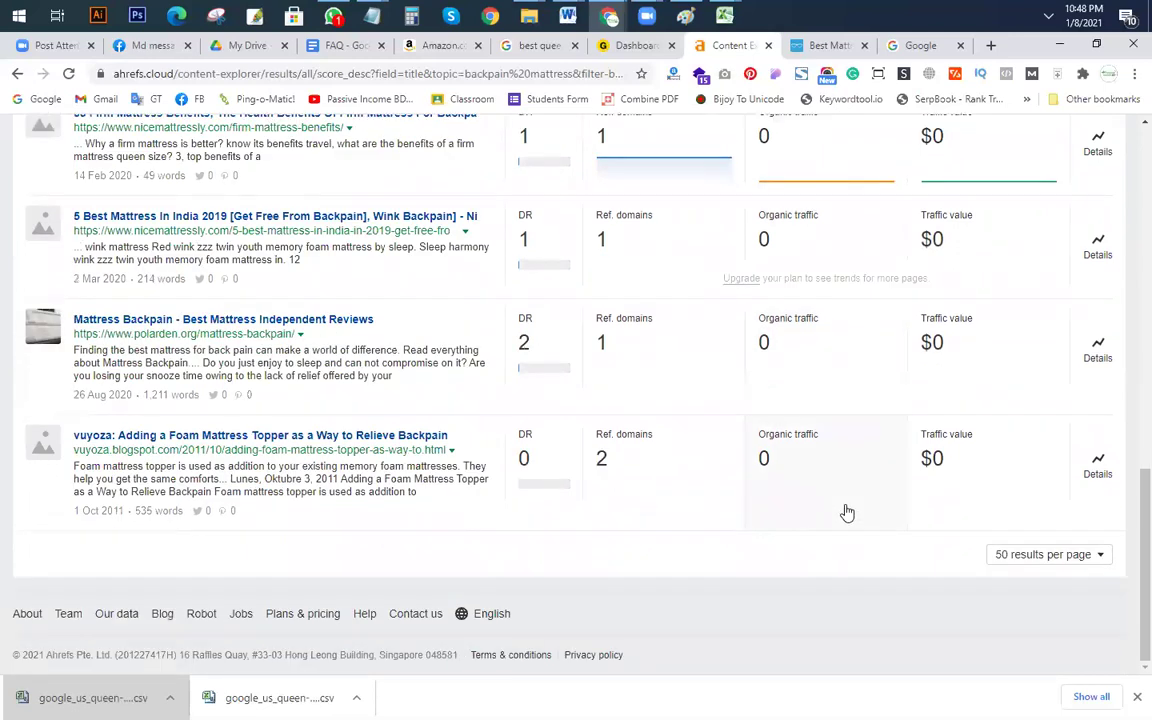
pyautogui.scroll(5, 846, 513)
pyautogui.scroll(4, 846, 513)
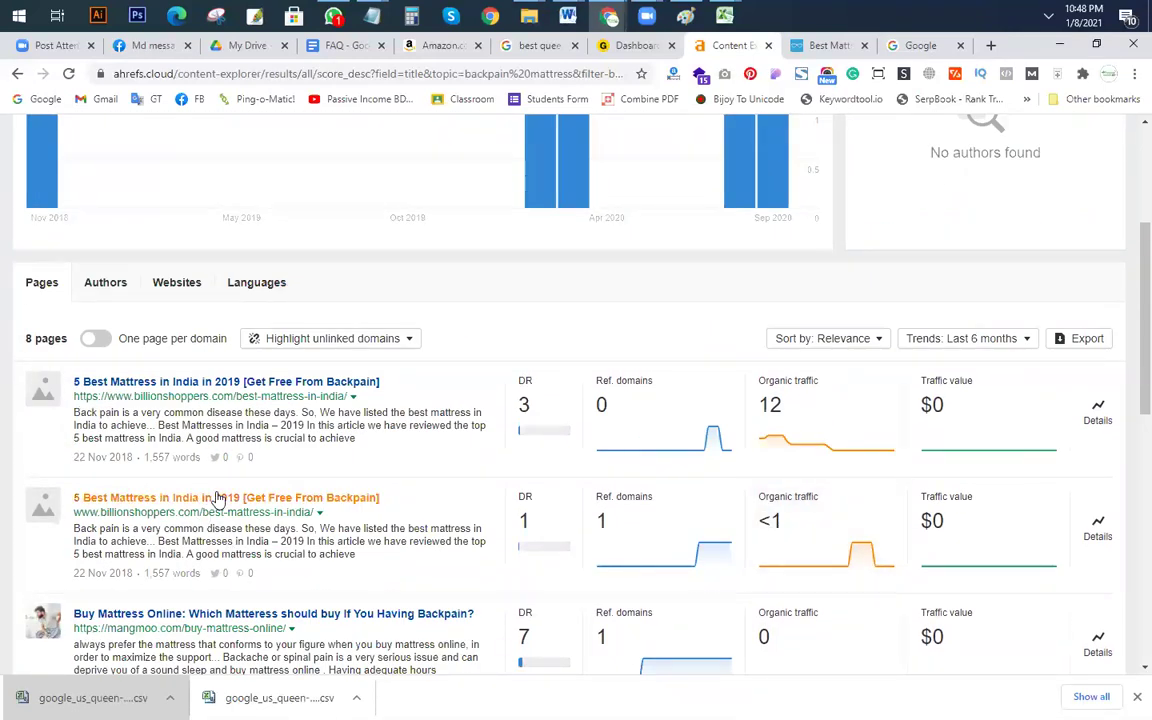
pyautogui.scroll(3, 324, 497)
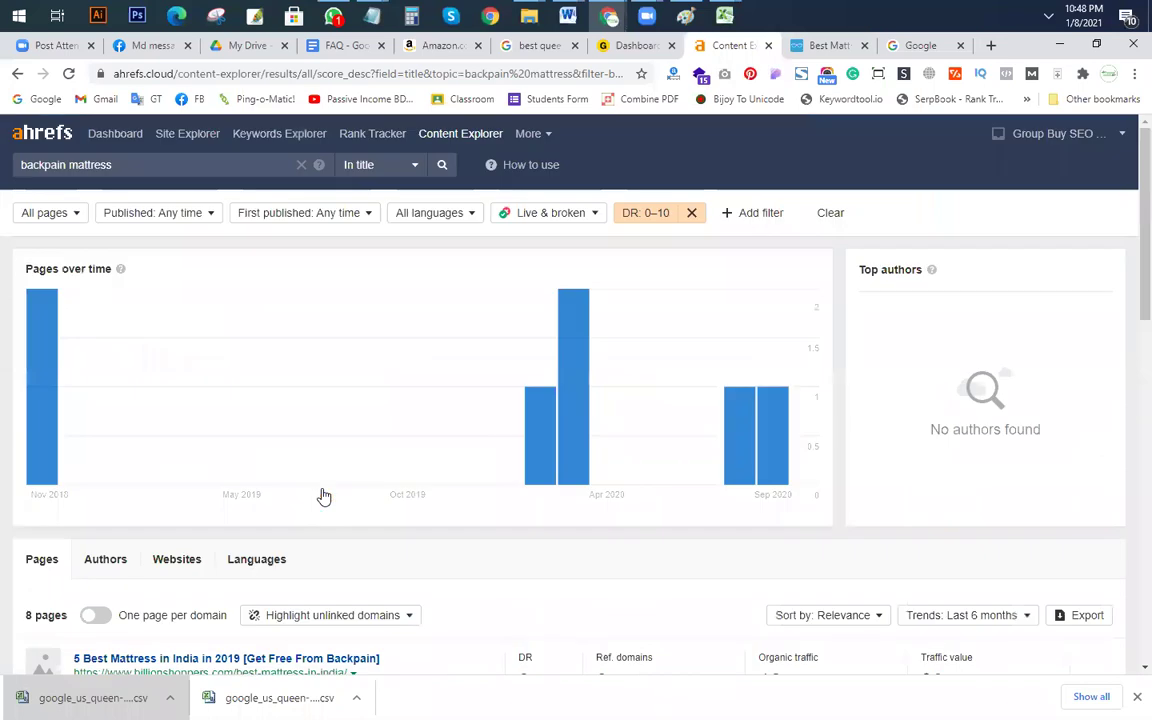
pyautogui.click(758, 213)
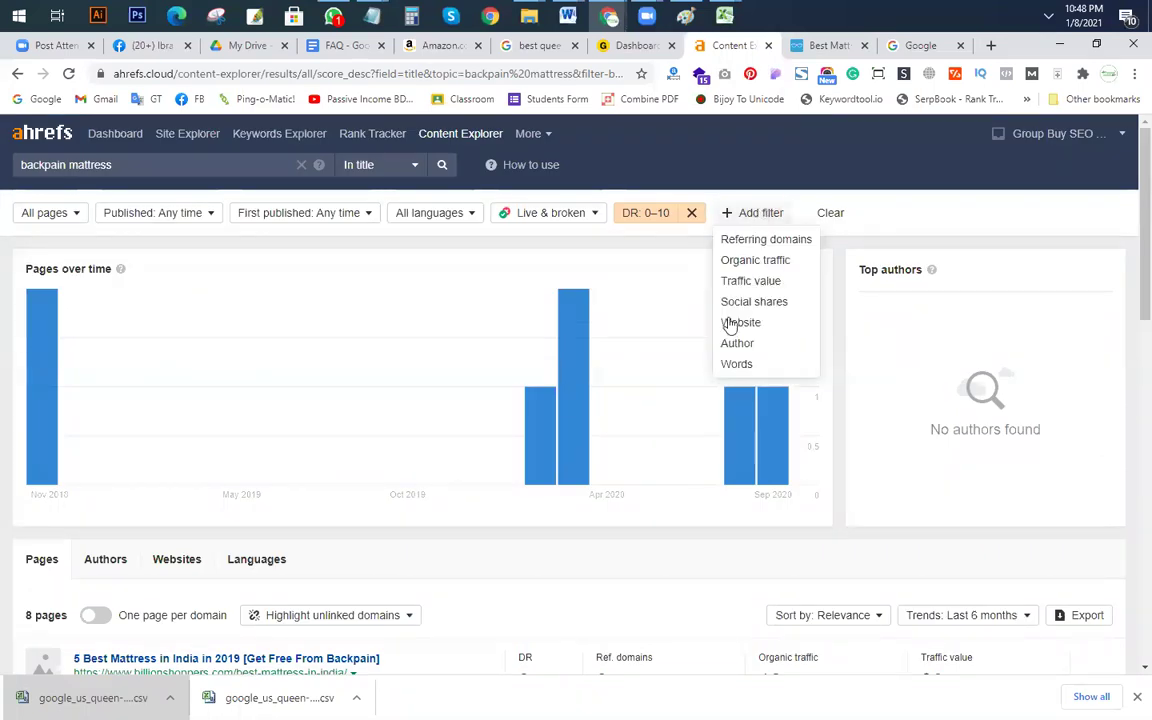
# Step: Add an Organic traffic filter From 100 alongside DR 0–10, leaving zero pages
pyautogui.click(745, 262)
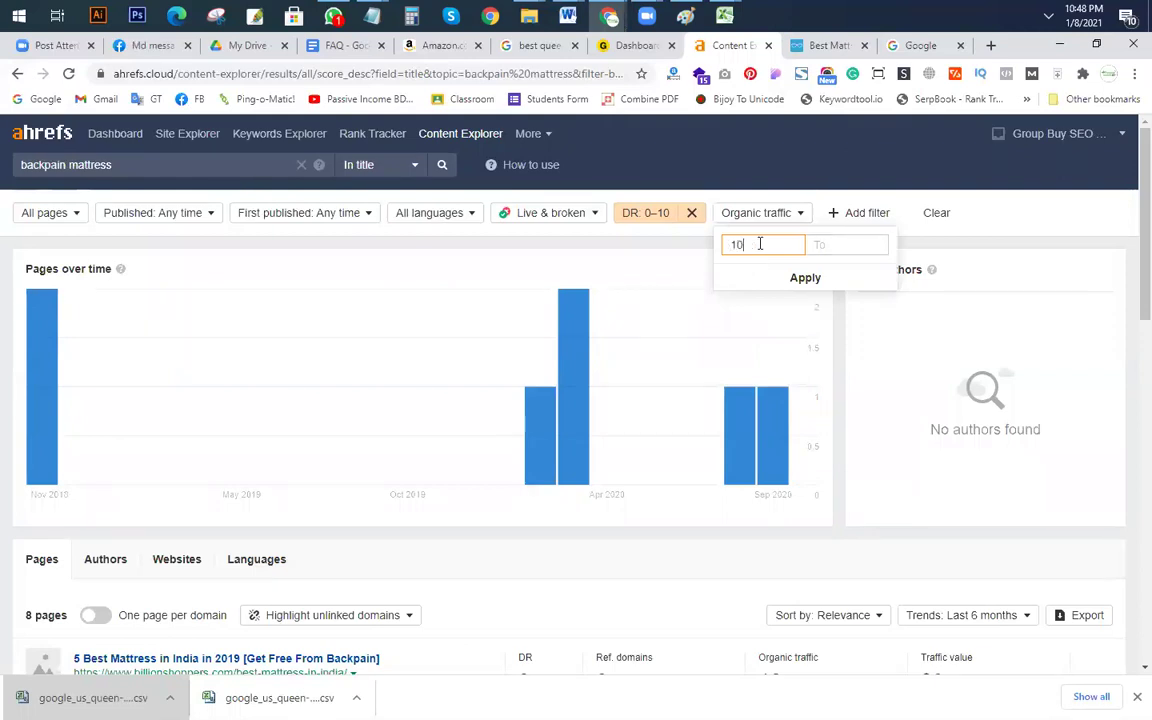
pyautogui.click(805, 279)
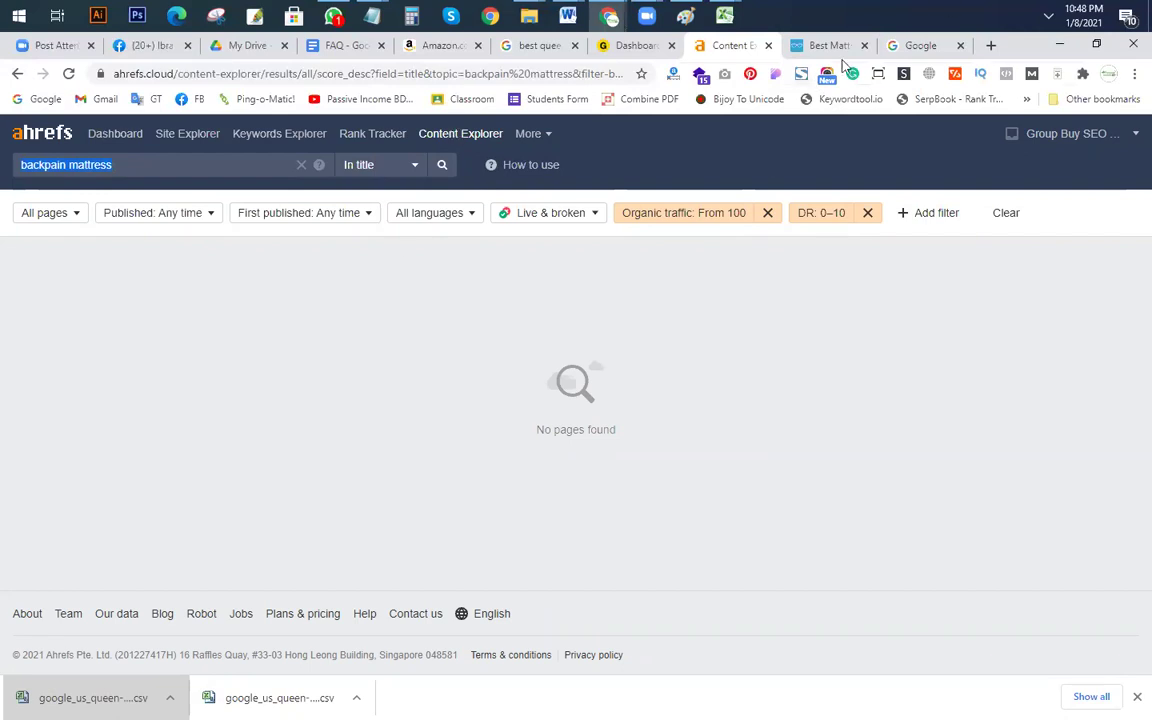
# Step: Search Google for 'allintitle:backpain mattress'
pyautogui.click(928, 45)
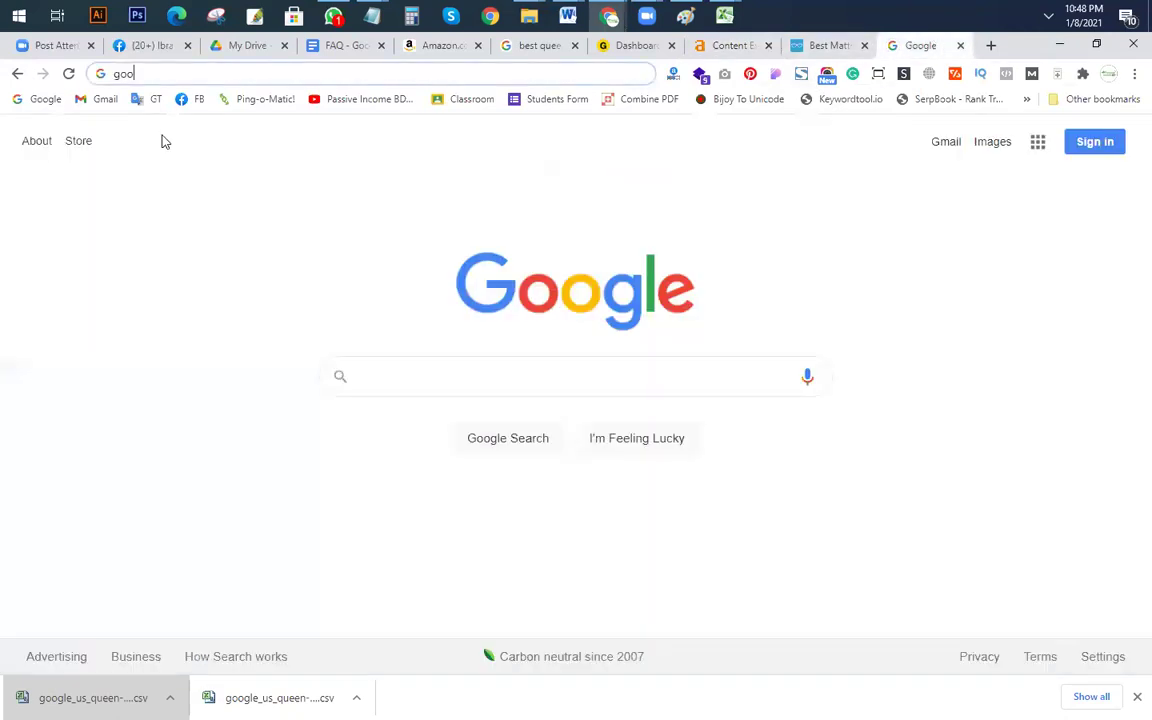
pyautogui.click(359, 391)
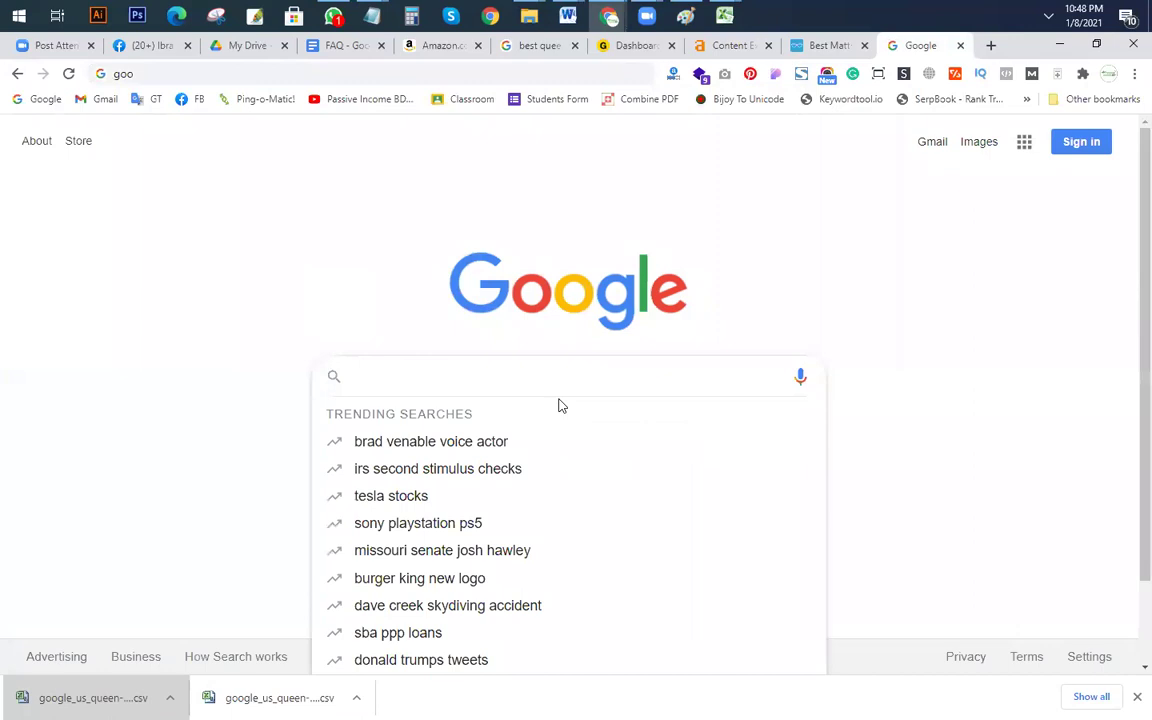
pyautogui.write('Al')
pyautogui.press('BackSpace')
pyautogui.press('BackSpace')
pyautogui.write('allin')
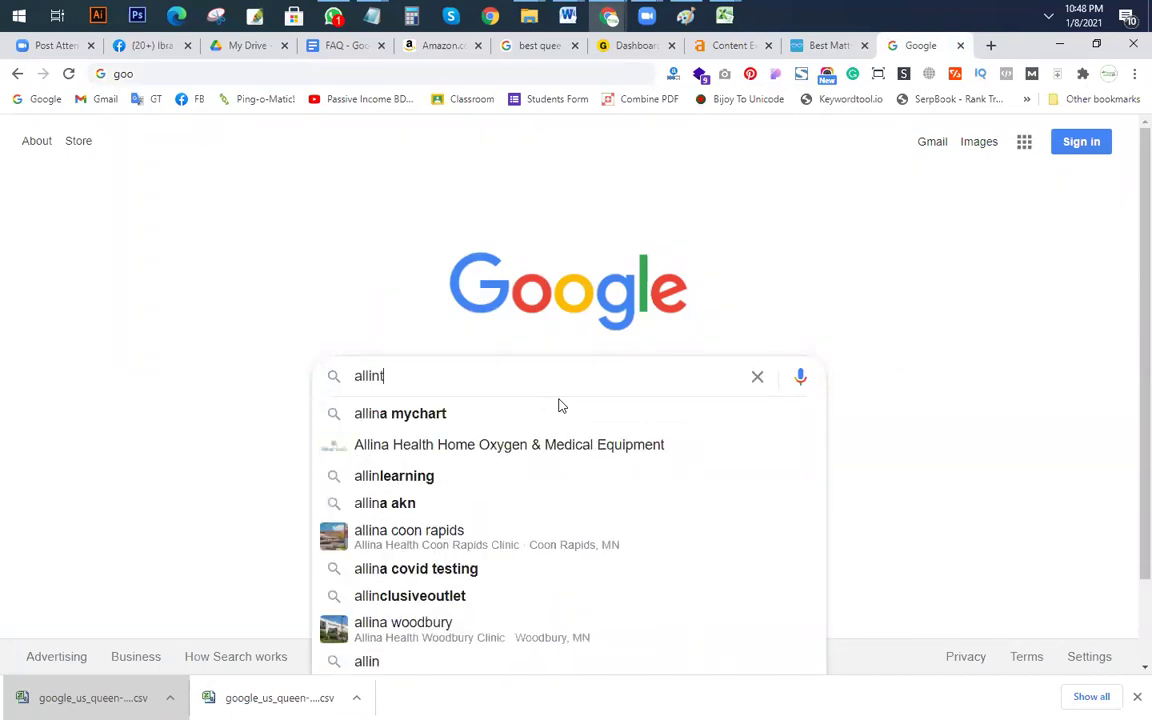
pyautogui.write('title:')
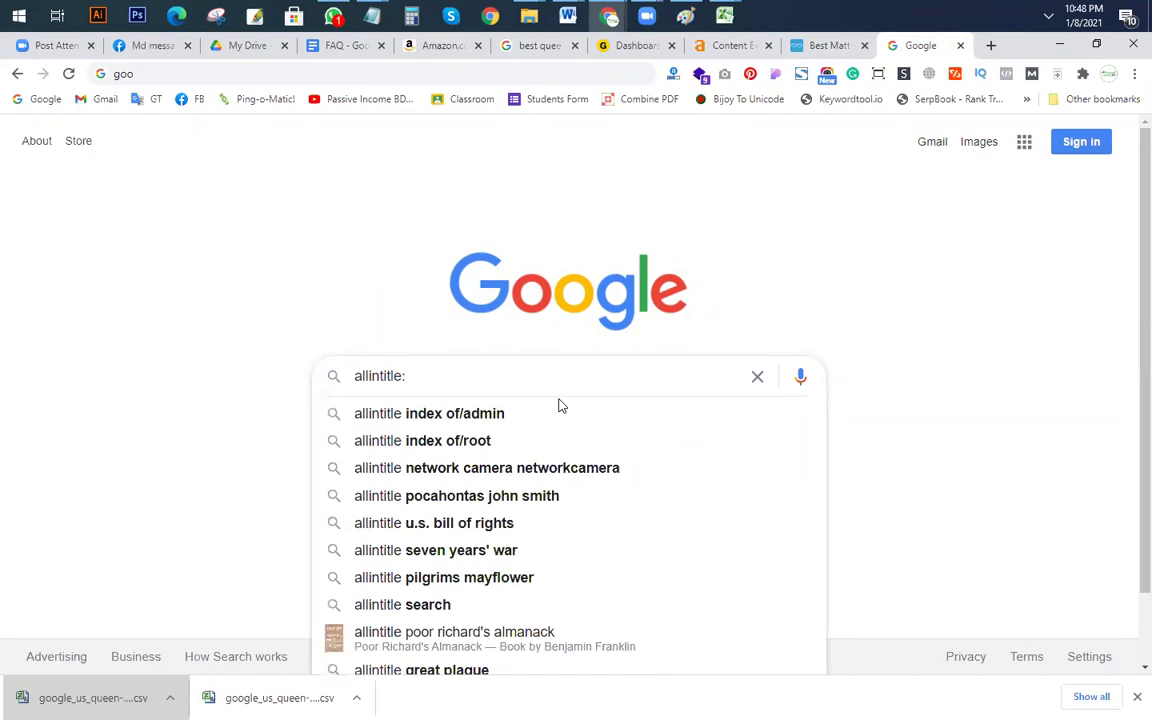
pyautogui.write('backpain mattress')
pyautogui.press('Return')
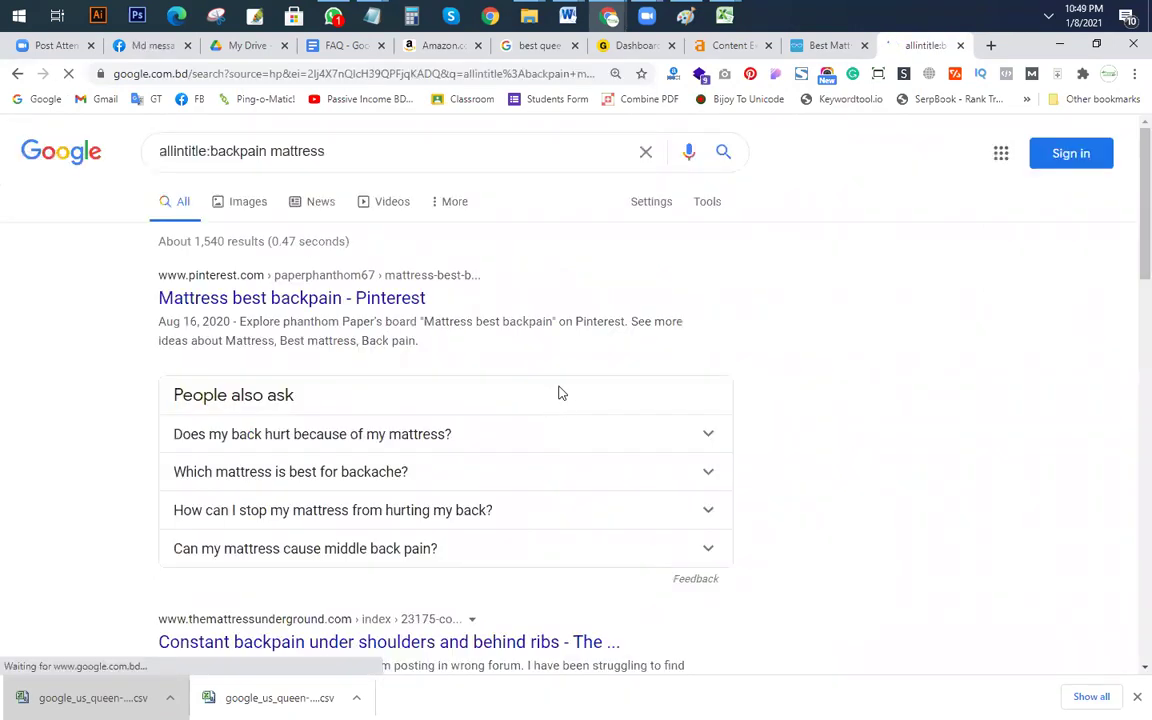
pyautogui.scroll(-3, 435, 319)
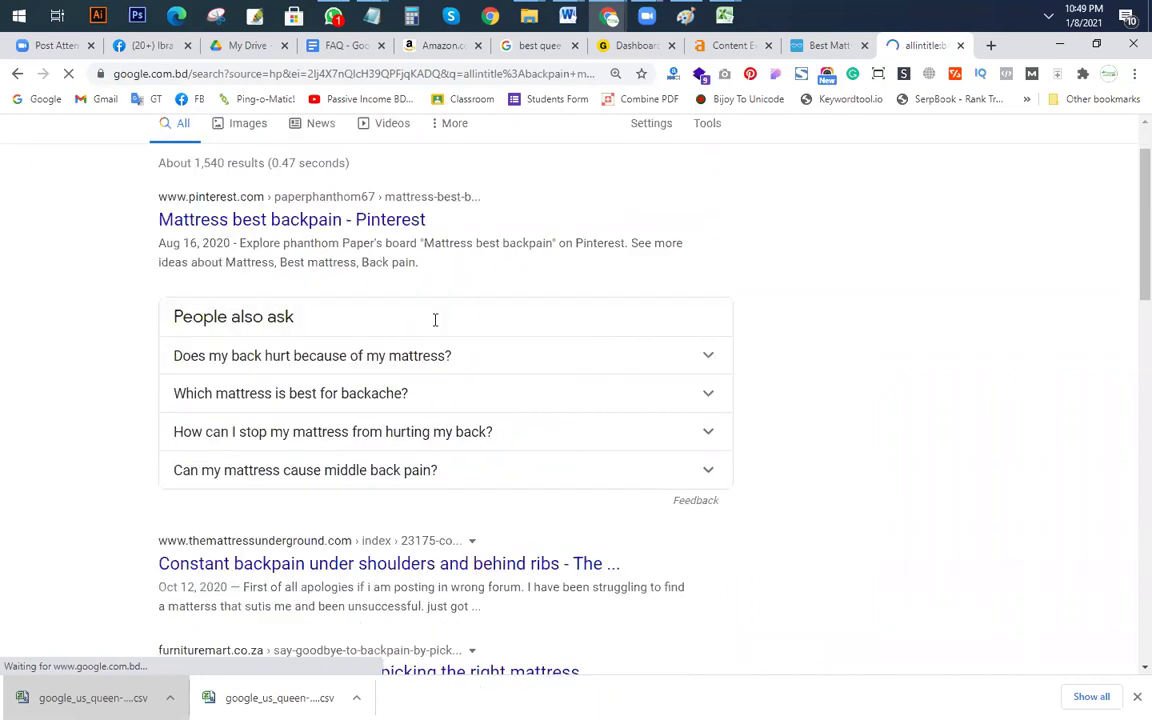
# Step: Open the Mattress Underground forum and Furniture Mart backpain results in new tabs
pyautogui.rightClick(300, 406)
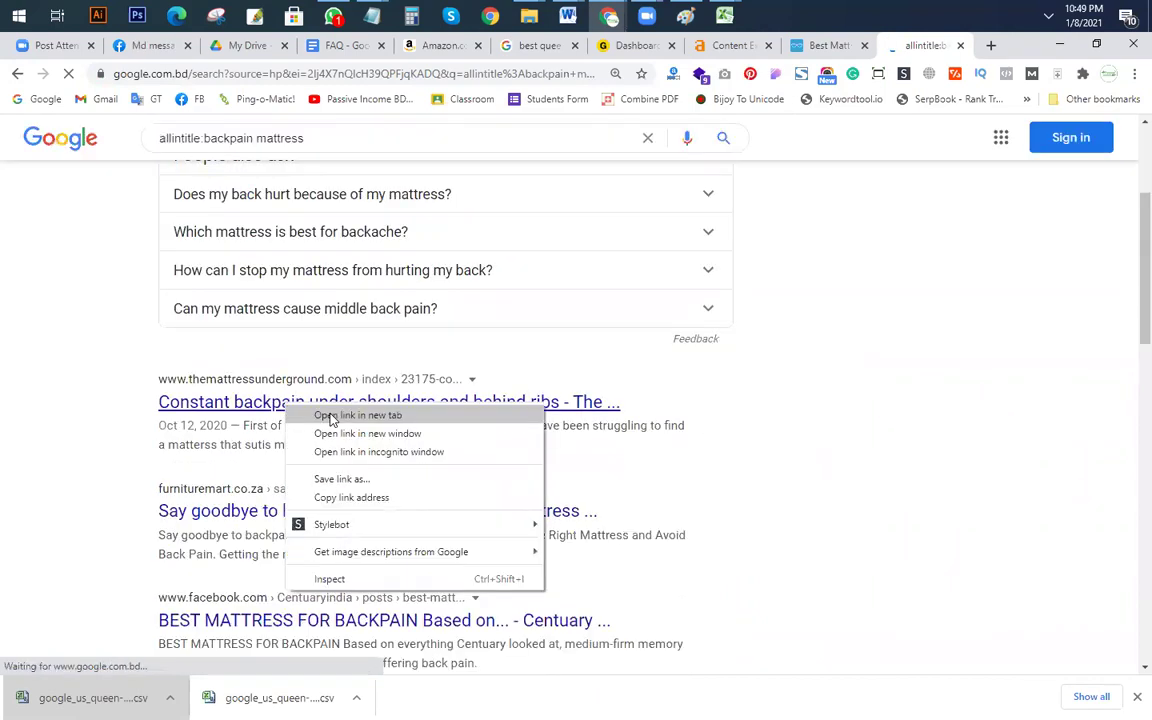
pyautogui.click(326, 414)
pyautogui.scroll(-3, 280, 425)
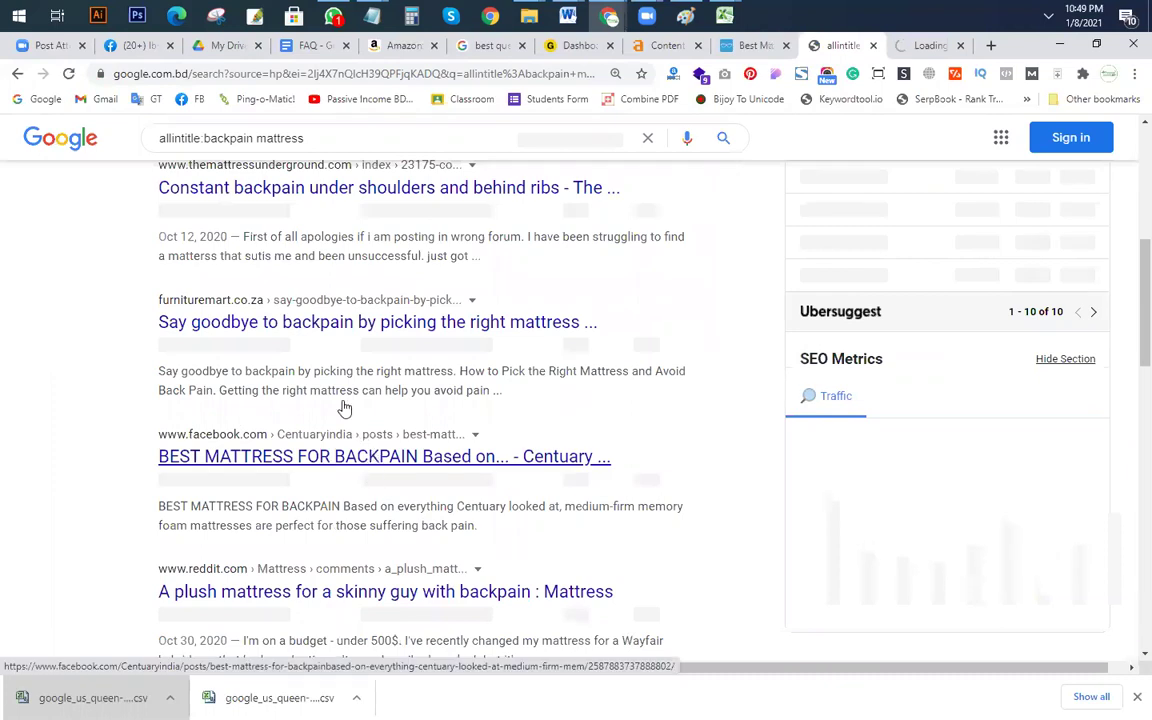
pyautogui.rightClick(303, 327)
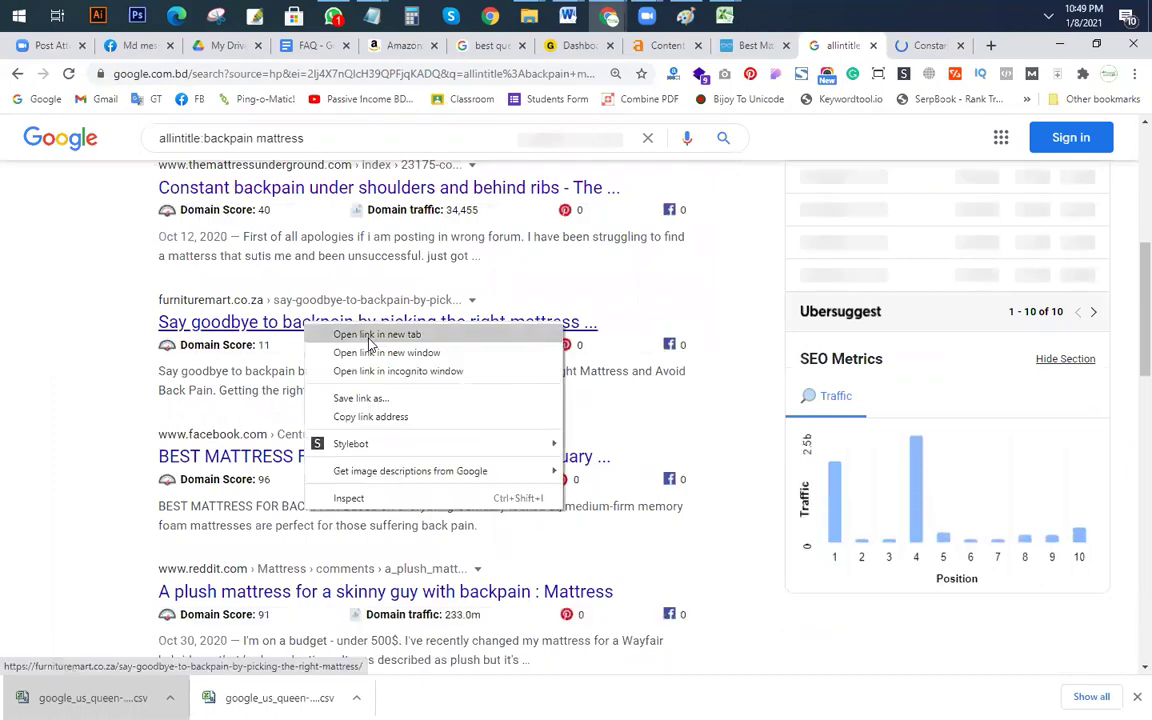
pyautogui.click(326, 336)
pyautogui.scroll(-1, 380, 400)
pyautogui.scroll(-5, 366, 404)
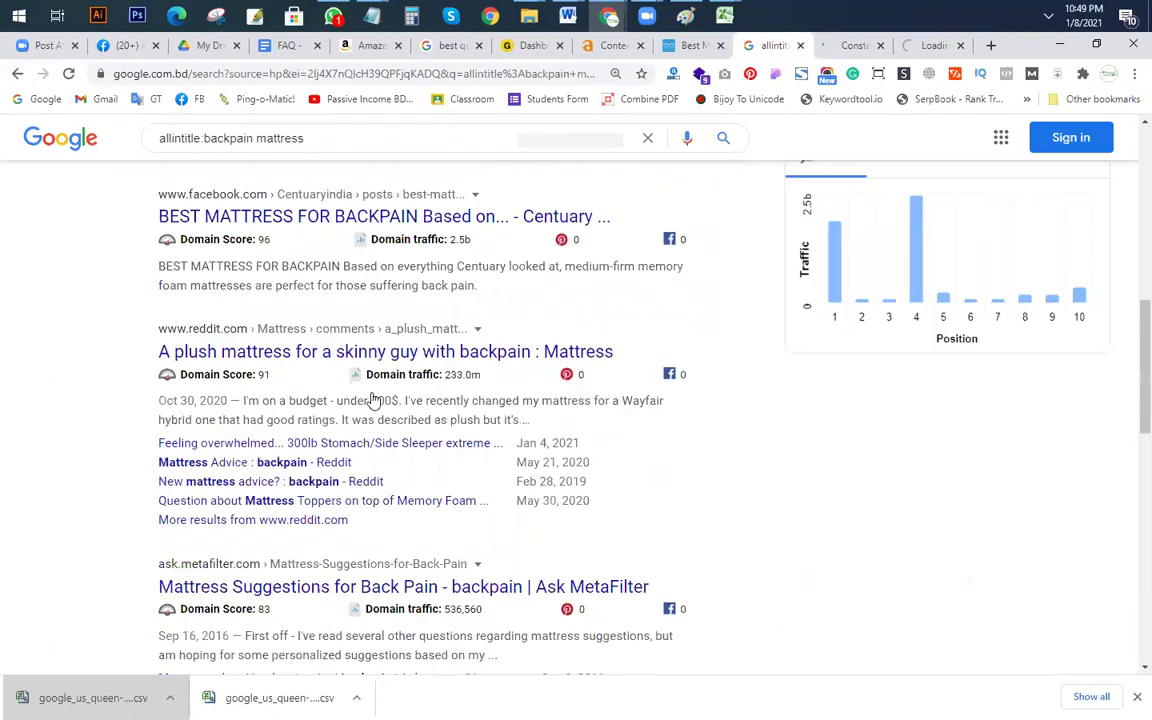
pyautogui.scroll(-3, 368, 352)
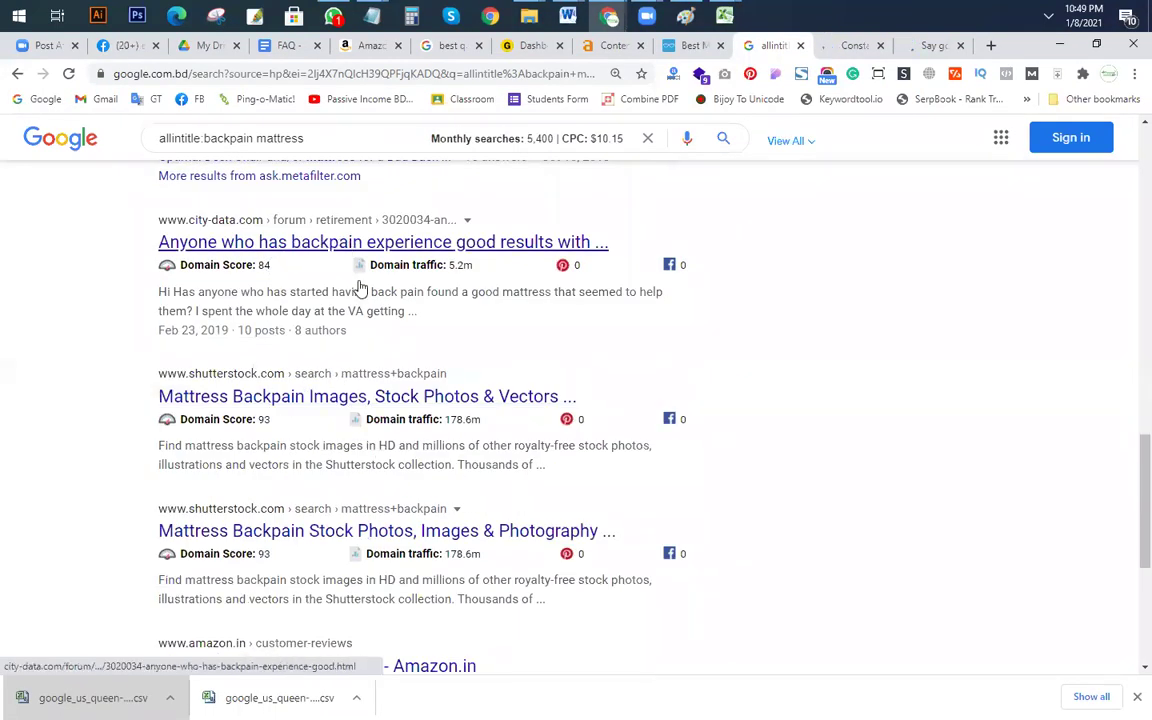
pyautogui.scroll(-2, 320, 265)
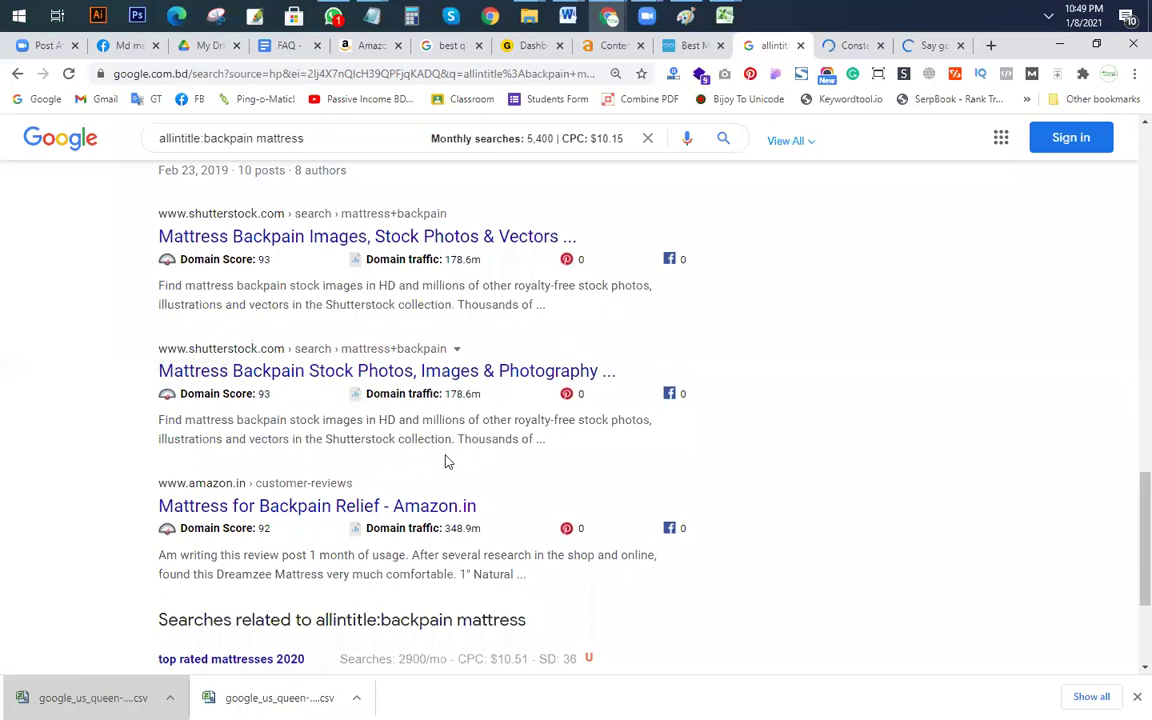
pyautogui.scroll(-2, 447, 461)
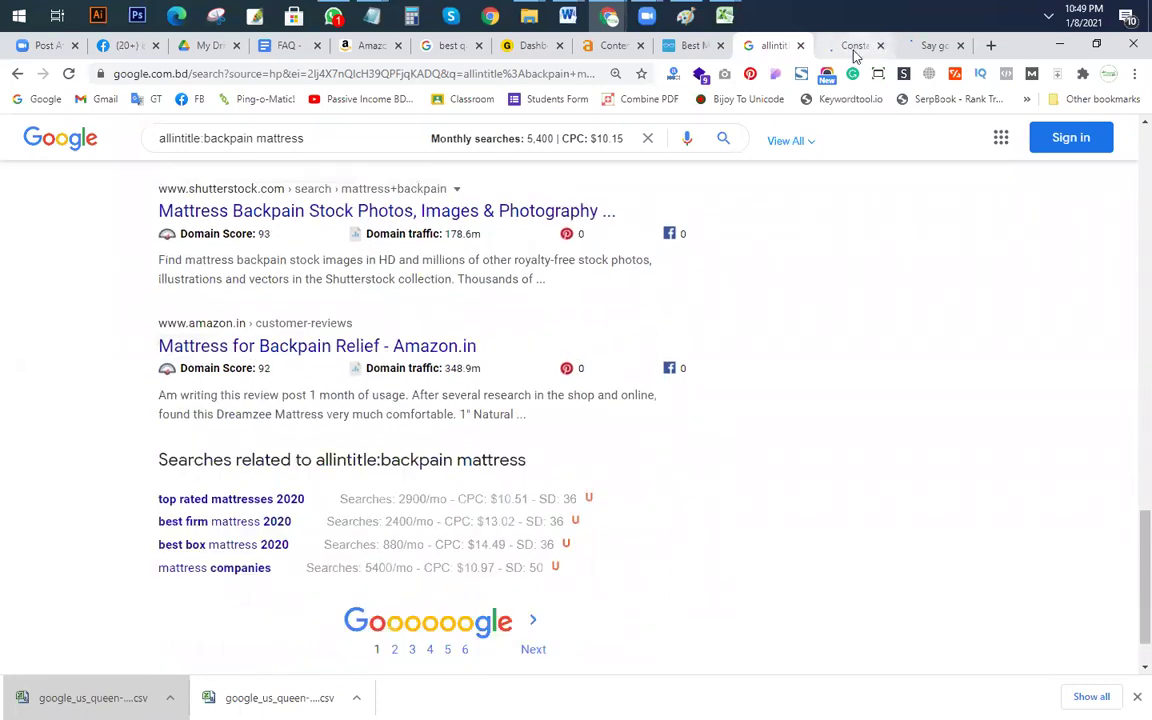
pyautogui.click(855, 50)
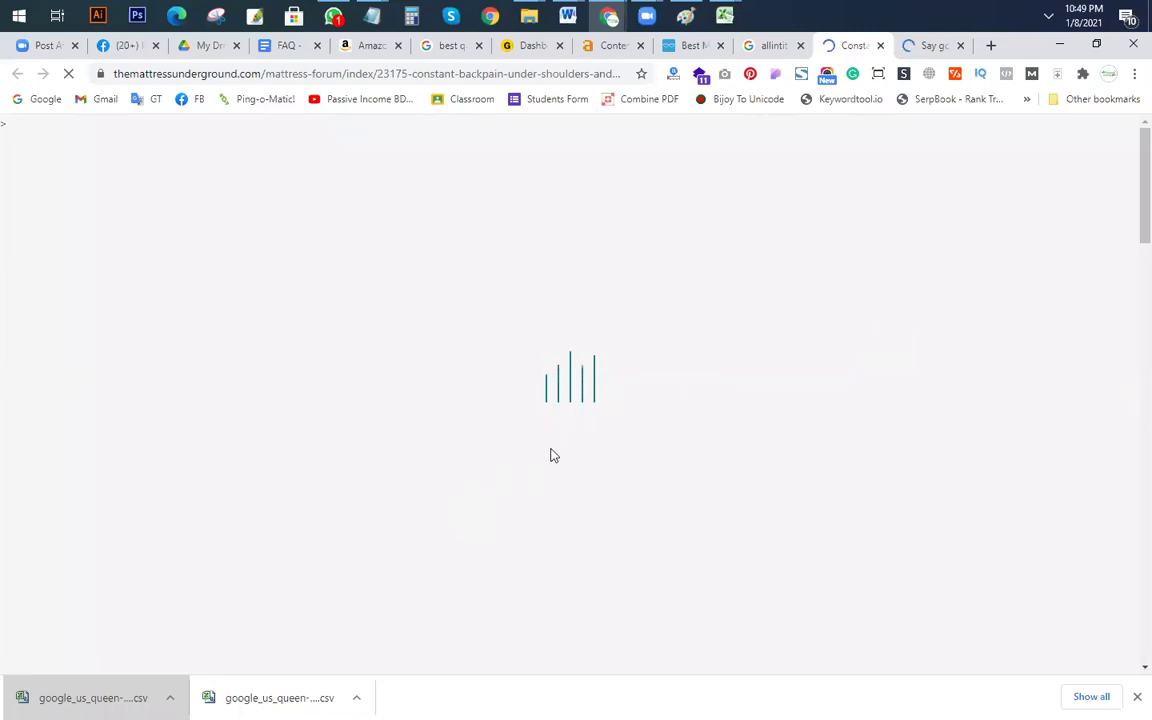
# Step: Review the FurnitureMart, forum and MattressNerd pages, then go back to Ahrefs Content Explorer
pyautogui.click(926, 46)
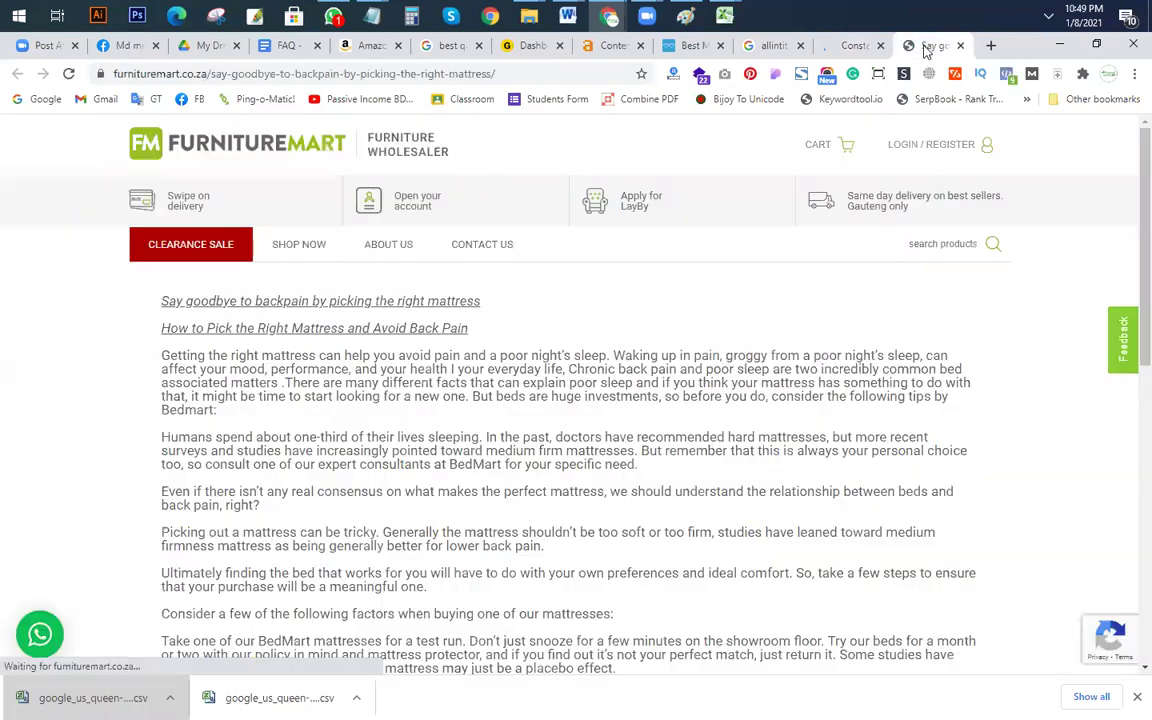
pyautogui.scroll(-10, 597, 380)
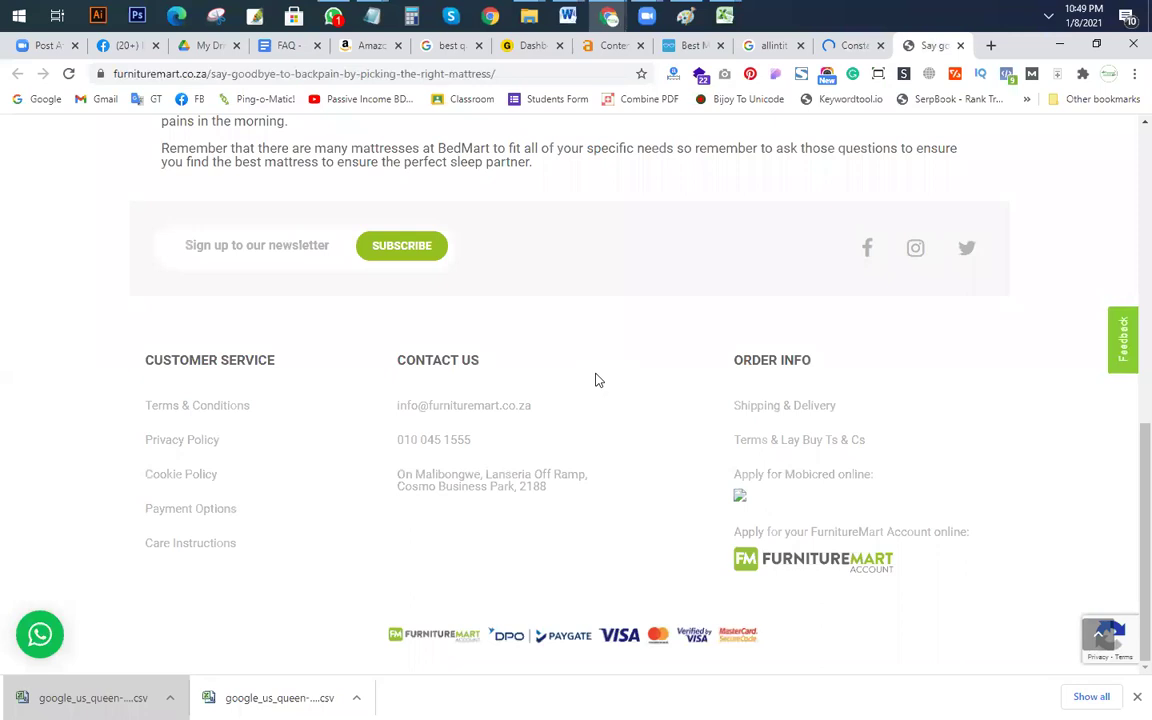
pyautogui.scroll(10, 597, 380)
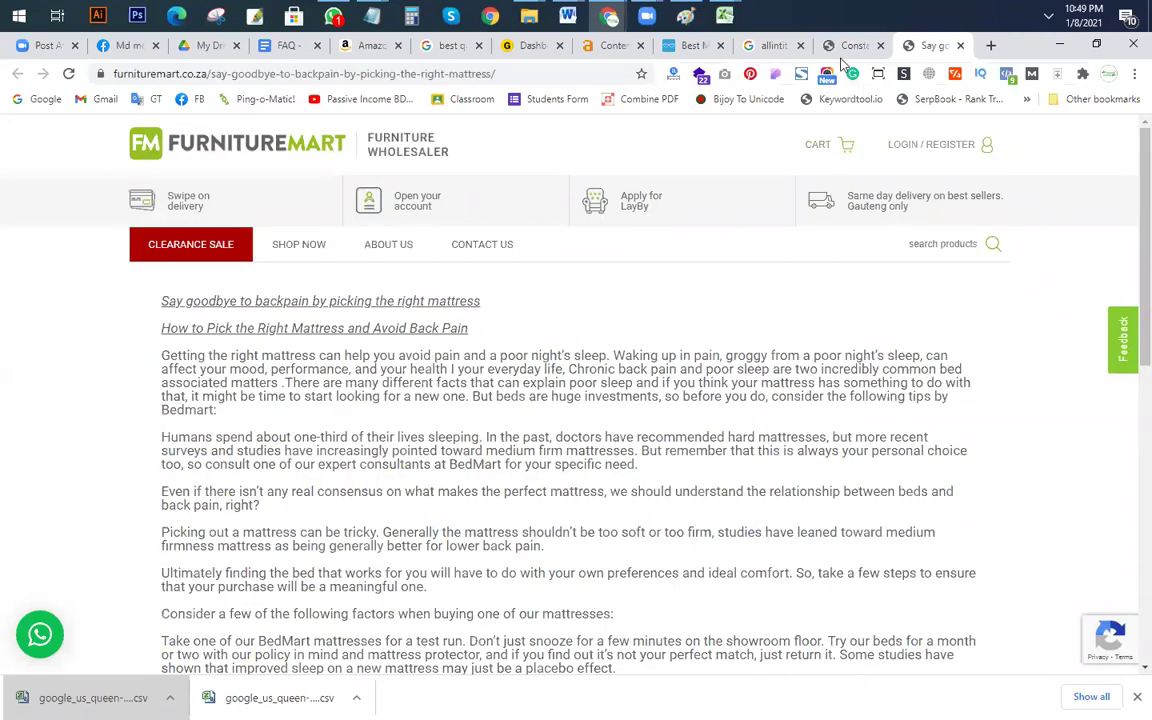
pyautogui.click(850, 46)
pyautogui.moveTo(838, 130)
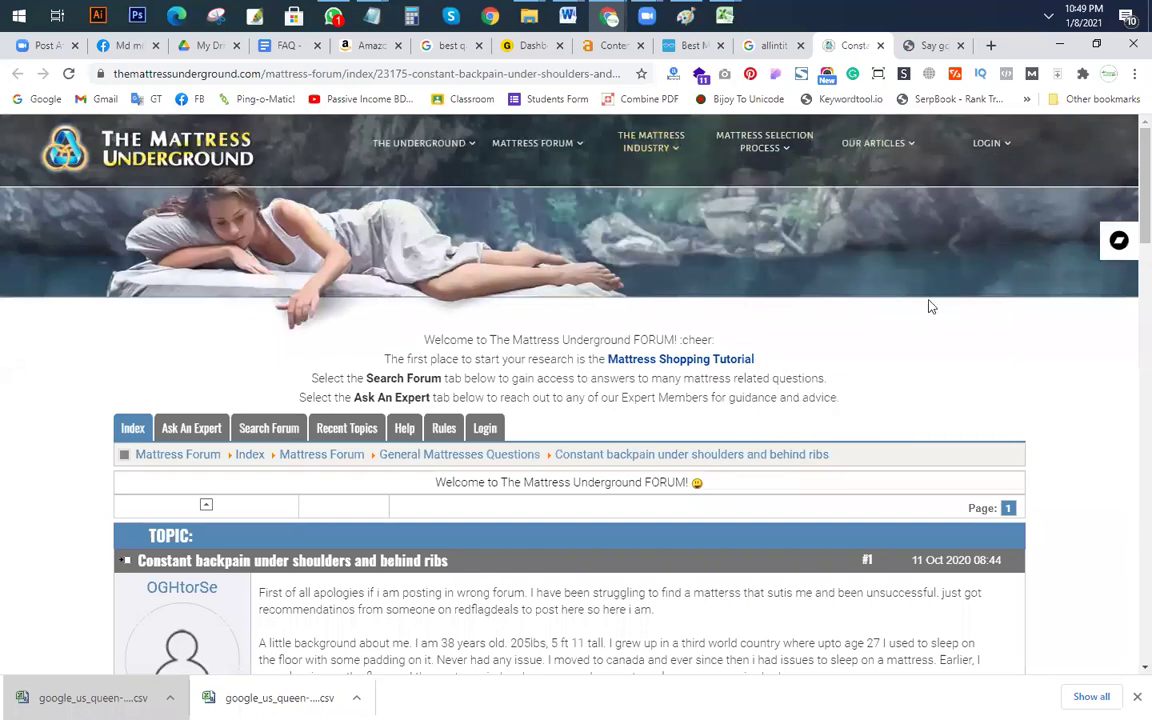
pyautogui.scroll(-5, 700, 420)
pyautogui.scroll(4, 624, 470)
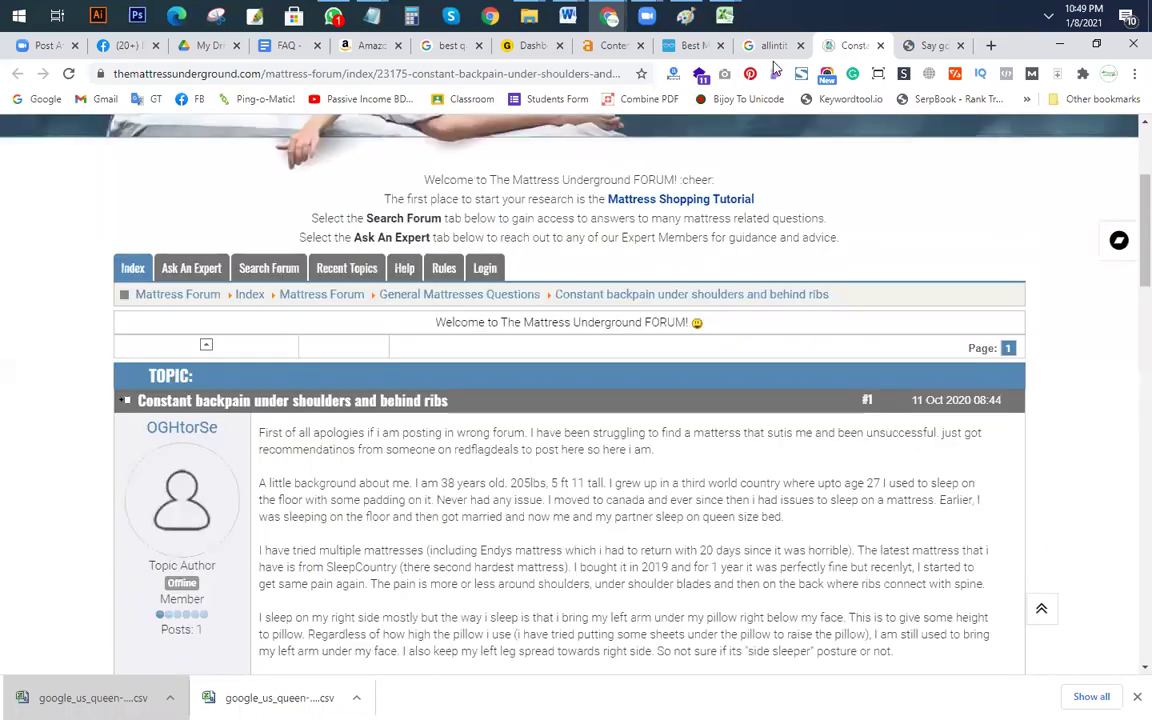
pyautogui.click(688, 48)
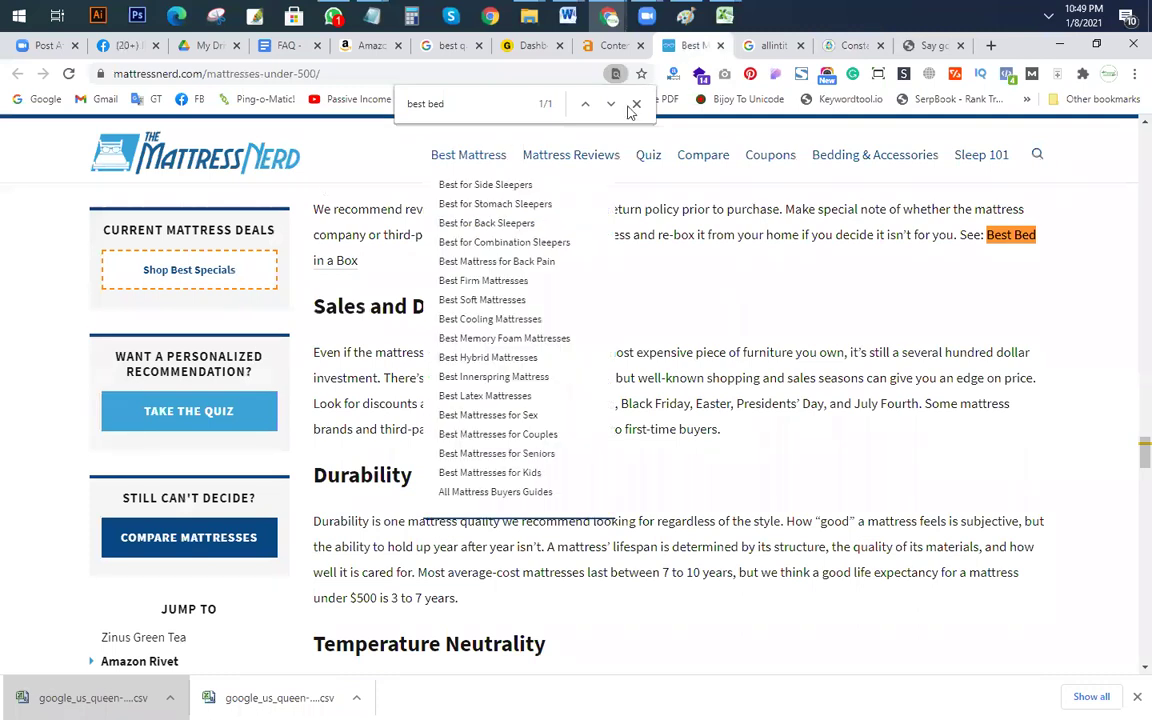
pyautogui.click(612, 46)
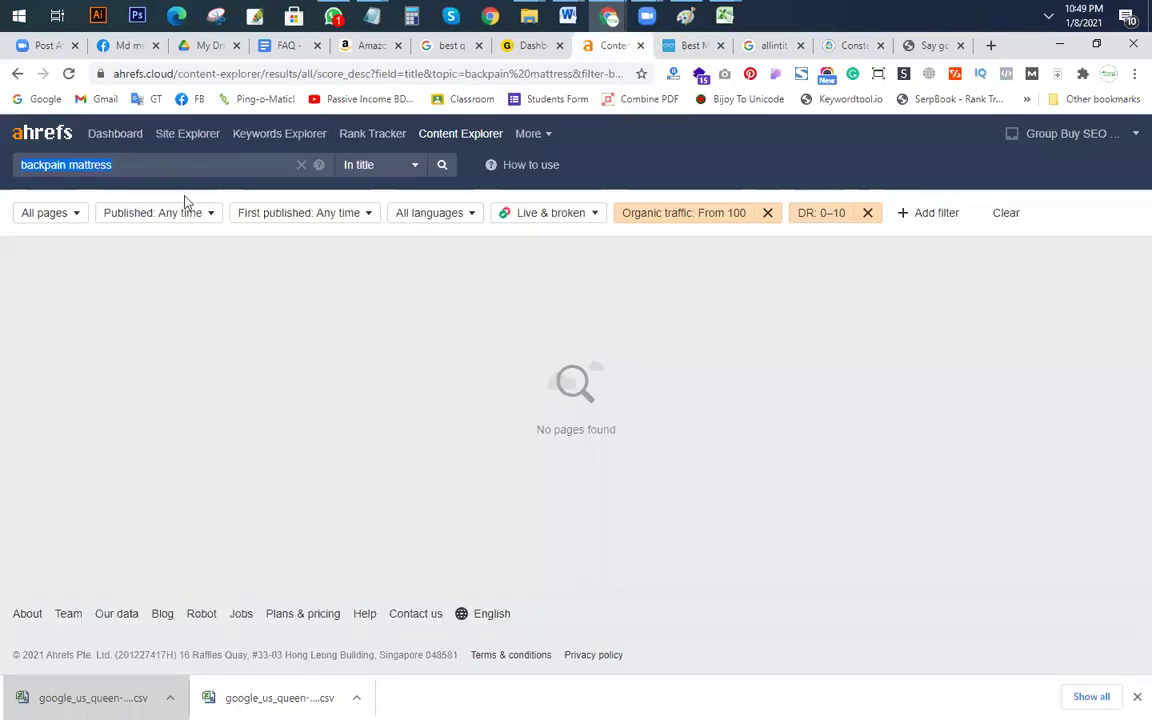
# Step: Open Keywords Explorer, then search Google for 'back pain mattress topper' (2,900 monthly searches, $2.35 CPC)
pyautogui.click(272, 139)
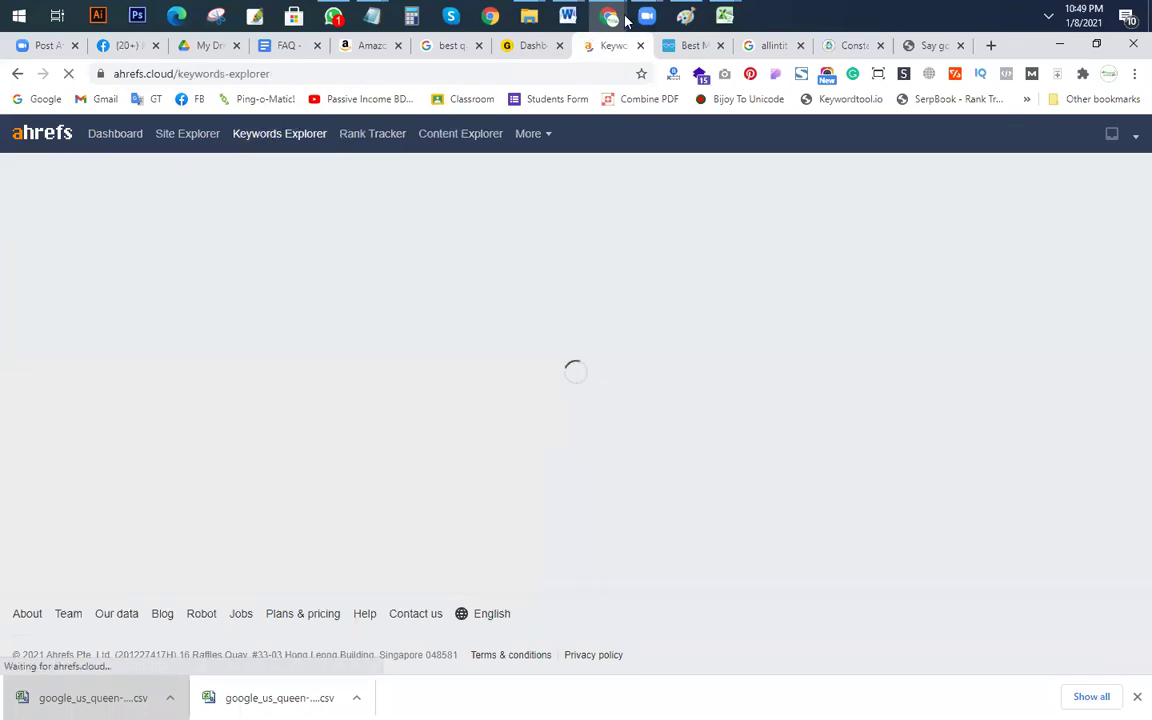
pyautogui.click(450, 47)
pyautogui.moveTo(385, 140); pyautogui.dragTo(137, 68)
pyautogui.write('backpain mattress')
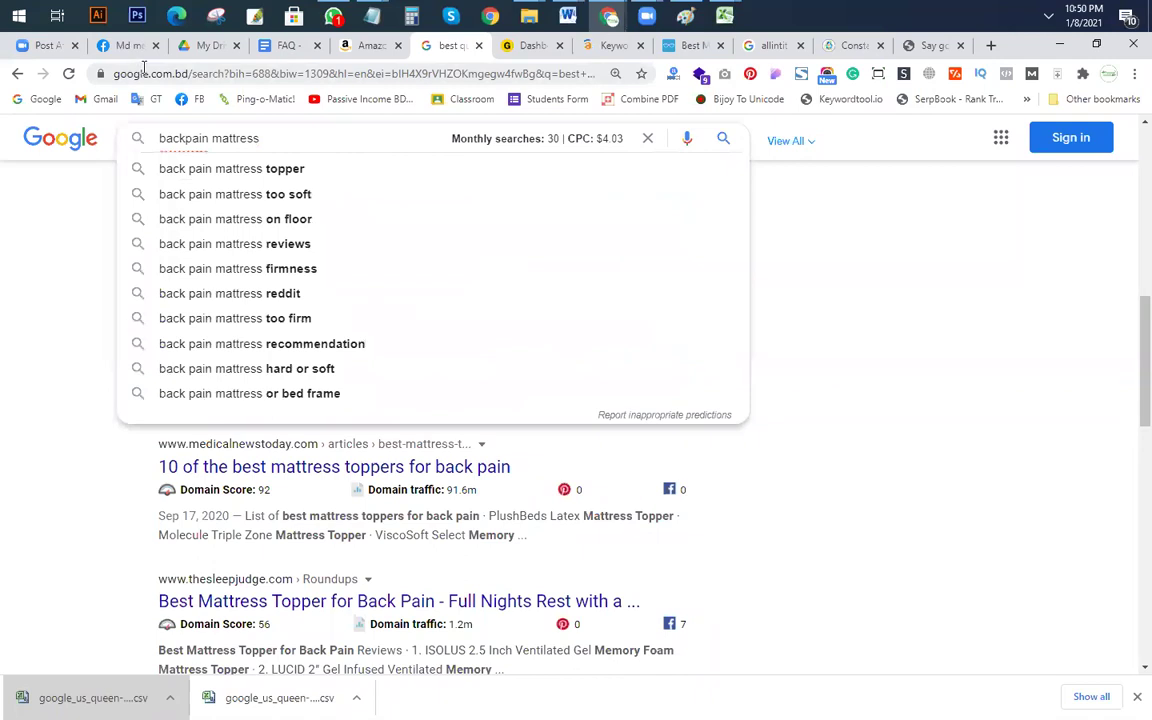
pyautogui.click(296, 168)
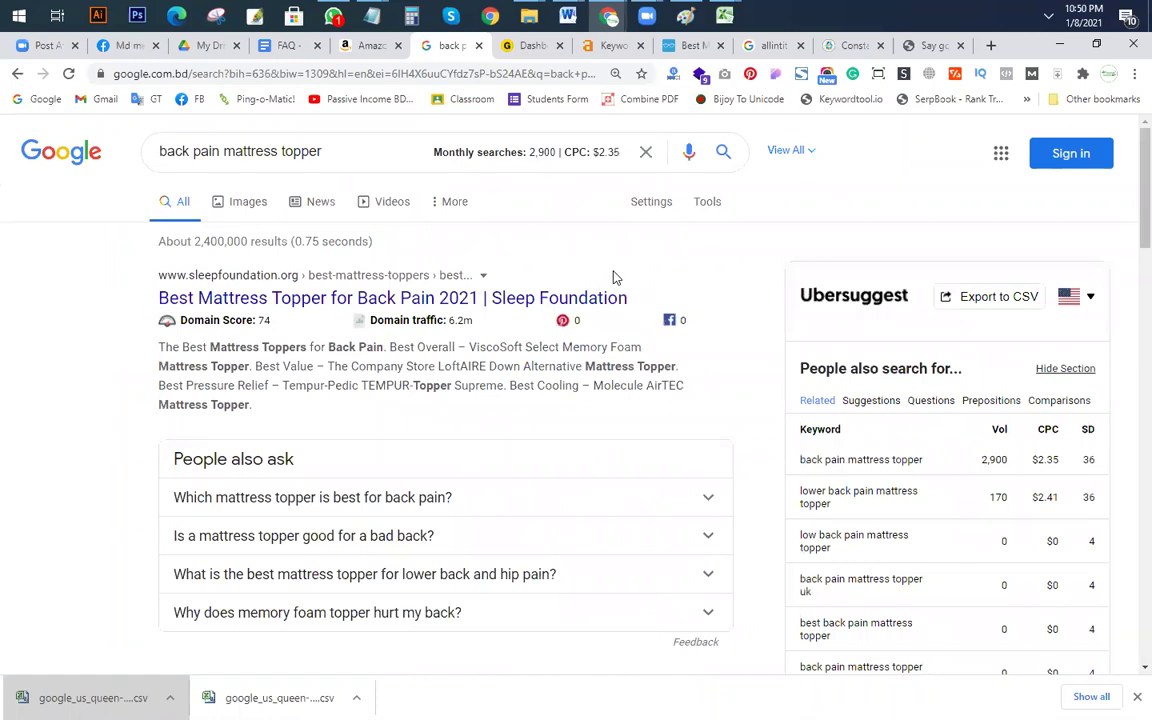
# Step: Run 'allintitle:back pain mattress topper' (about 908 results) and copy the keyword
pyautogui.click(161, 152)
pyautogui.write('allint')
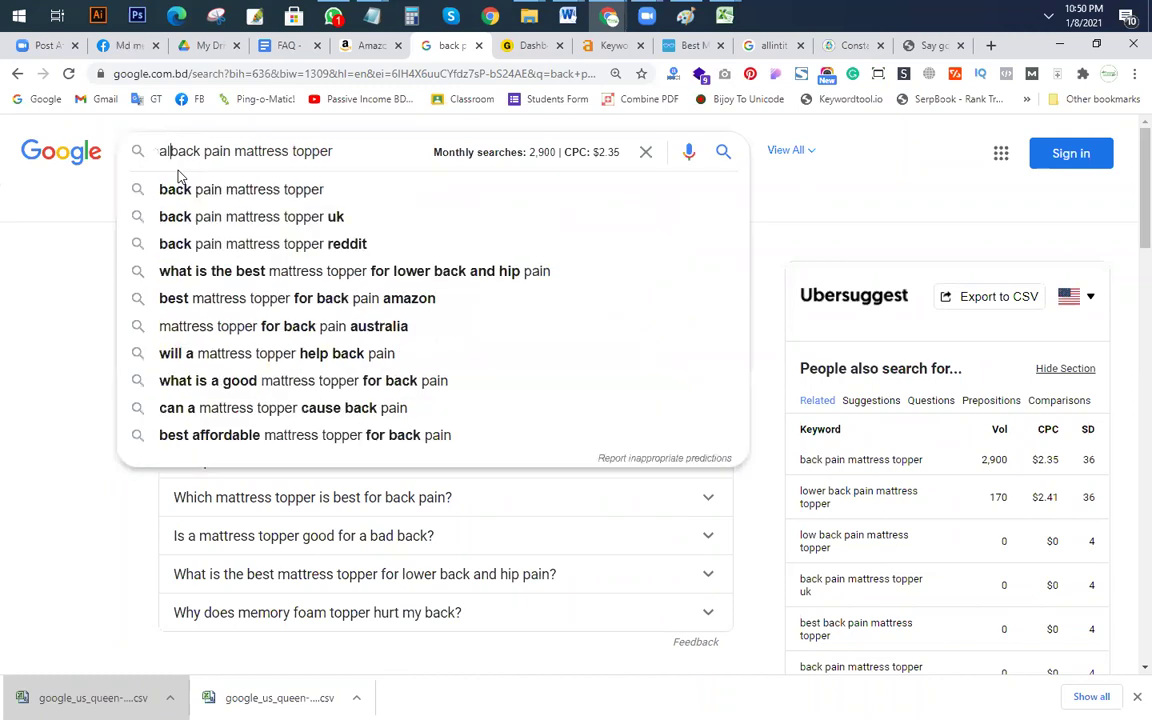
pyautogui.write('it')
pyautogui.write('le:')
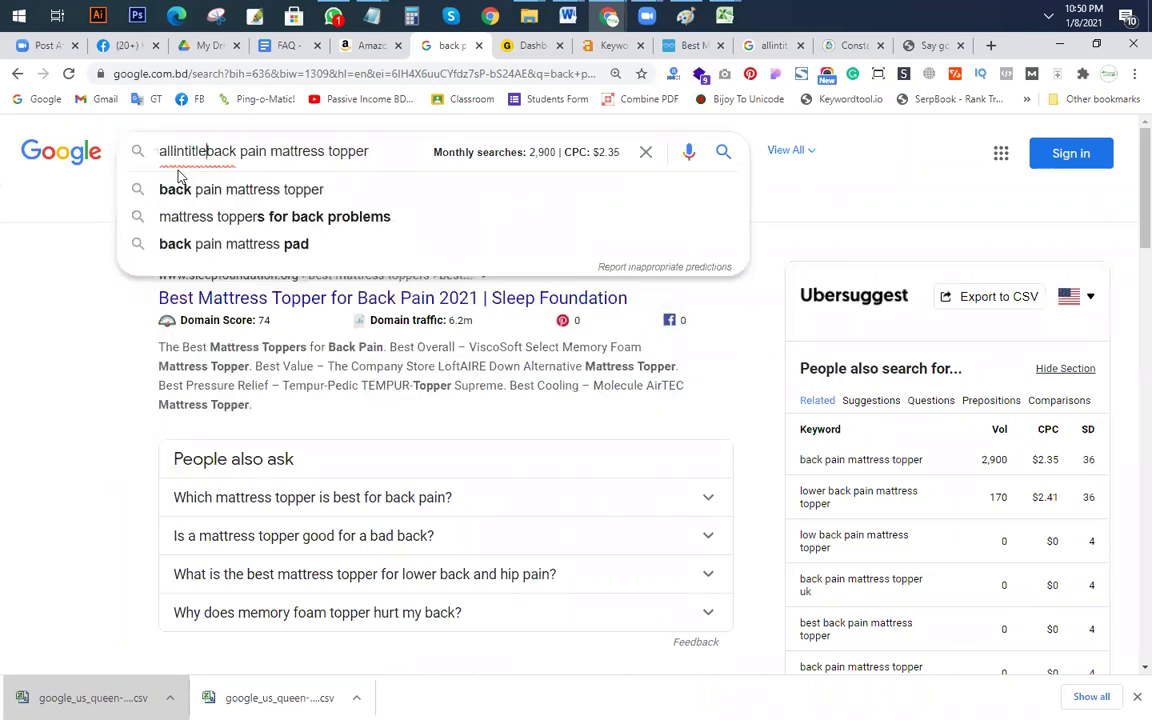
pyautogui.press('Return')
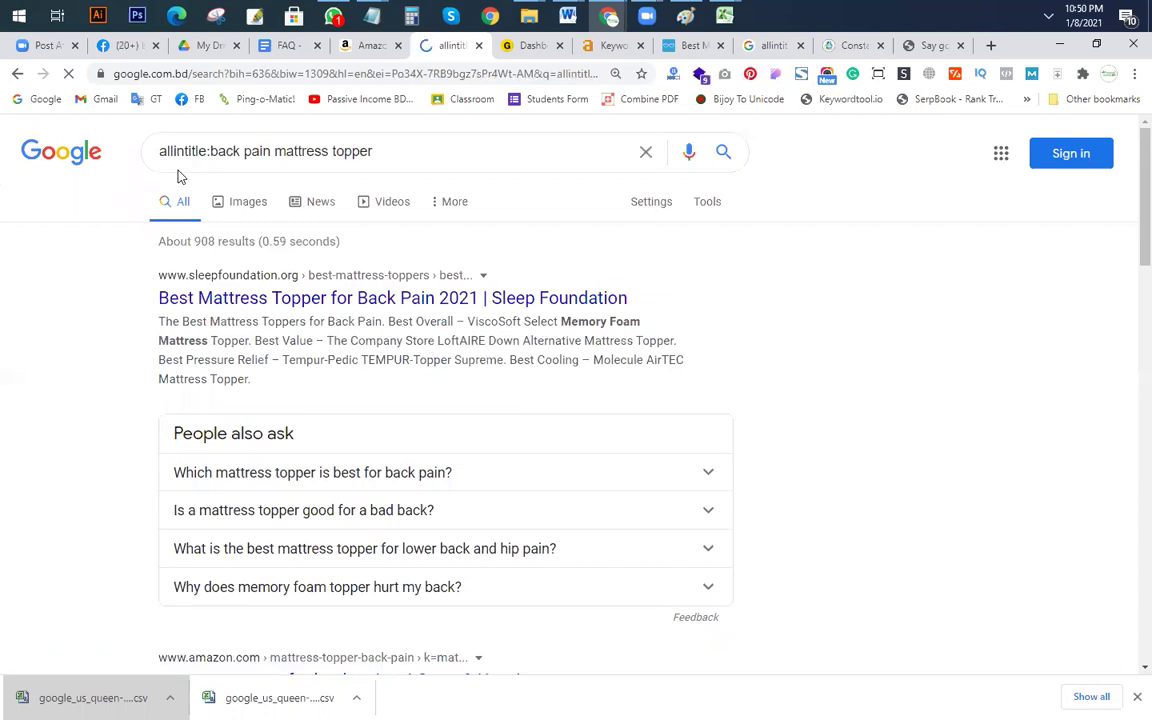
pyautogui.moveTo(212, 152); pyautogui.dragTo(373, 152)
pyautogui.hotkey('ctrl', 'c')
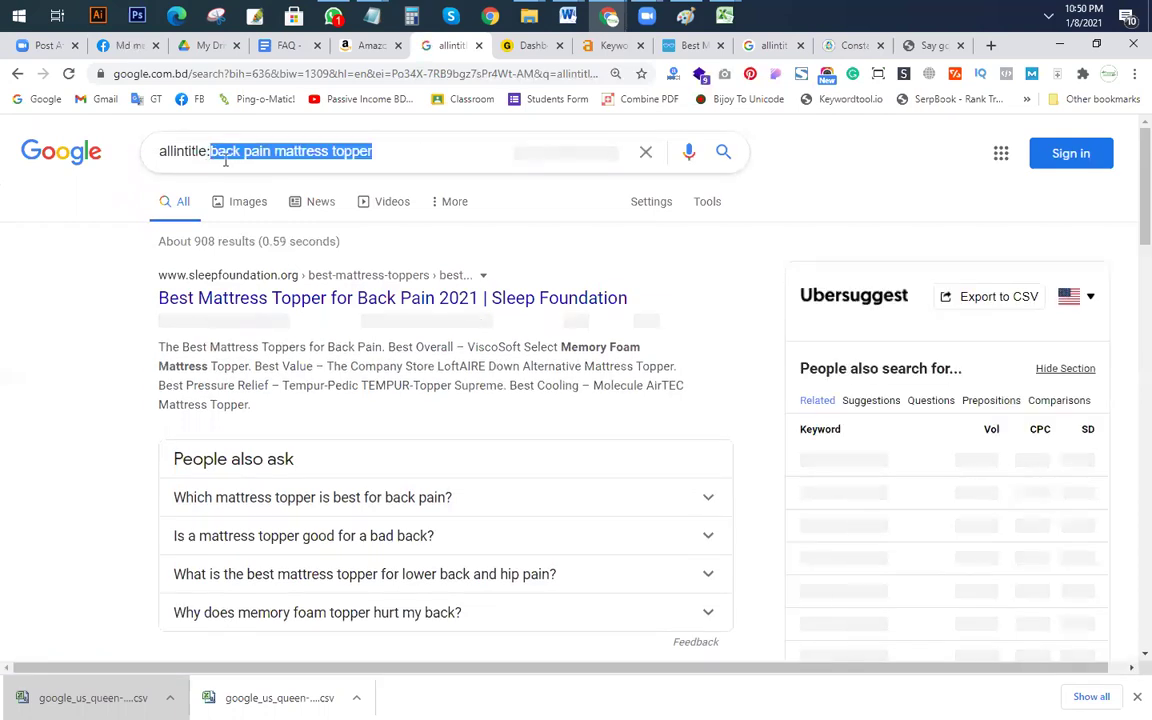
pyautogui.hotkey('alt', 'Tab')
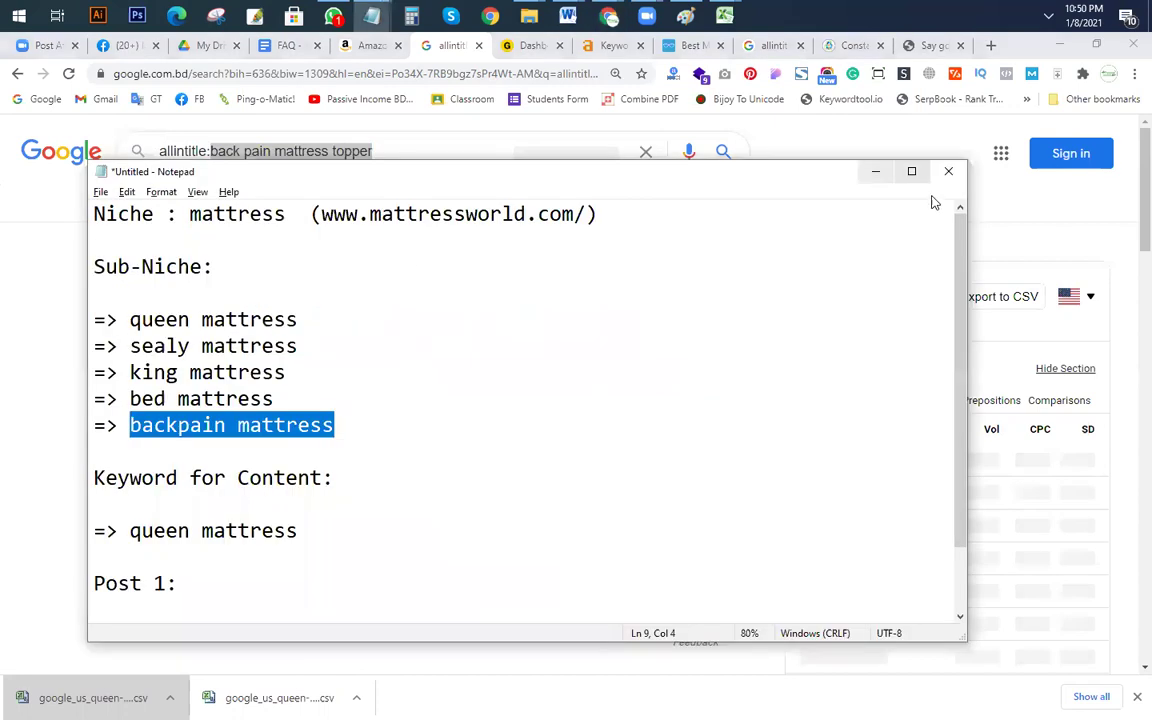
pyautogui.click(874, 172)
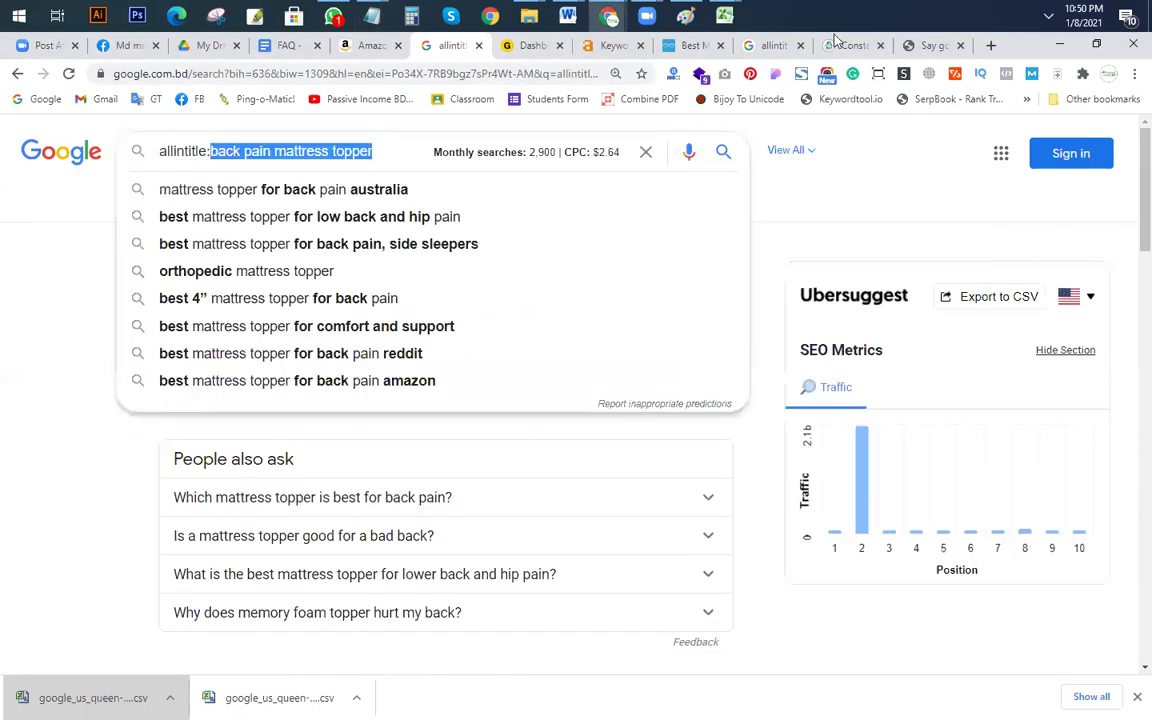
# Step: On Sheet1, paste 'back pain mattress topper' into F24 and enter search volume 2900 in H24
pyautogui.moveTo(727, 17)
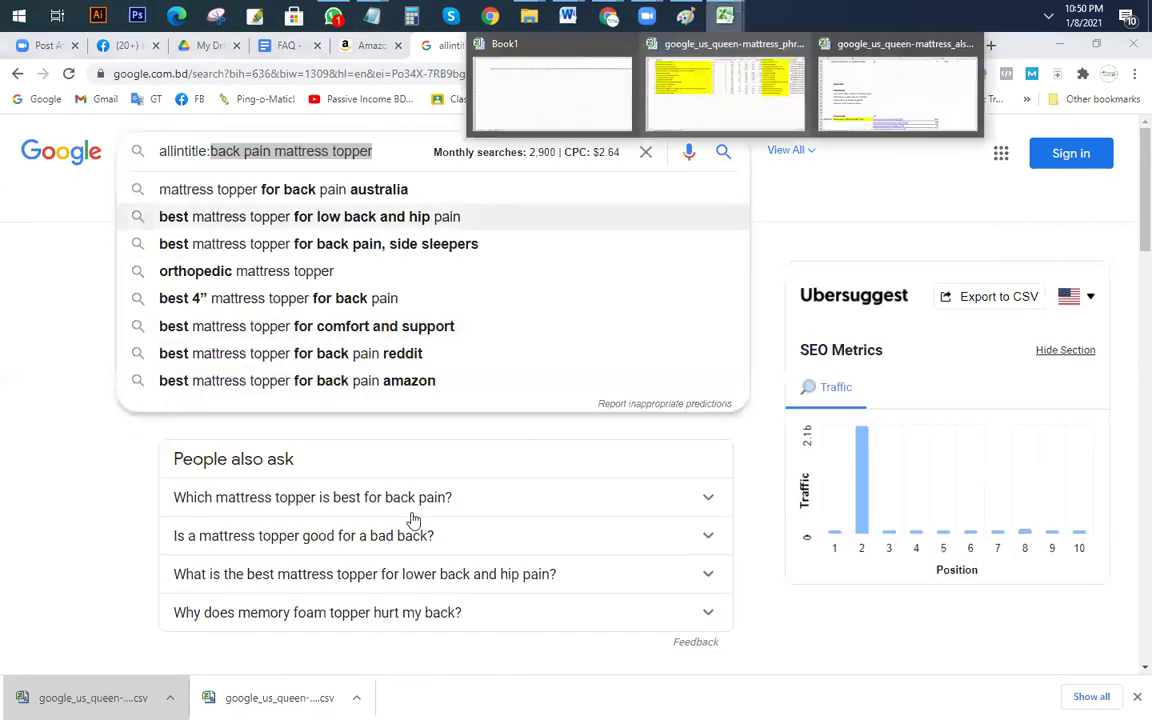
pyautogui.click(708, 102)
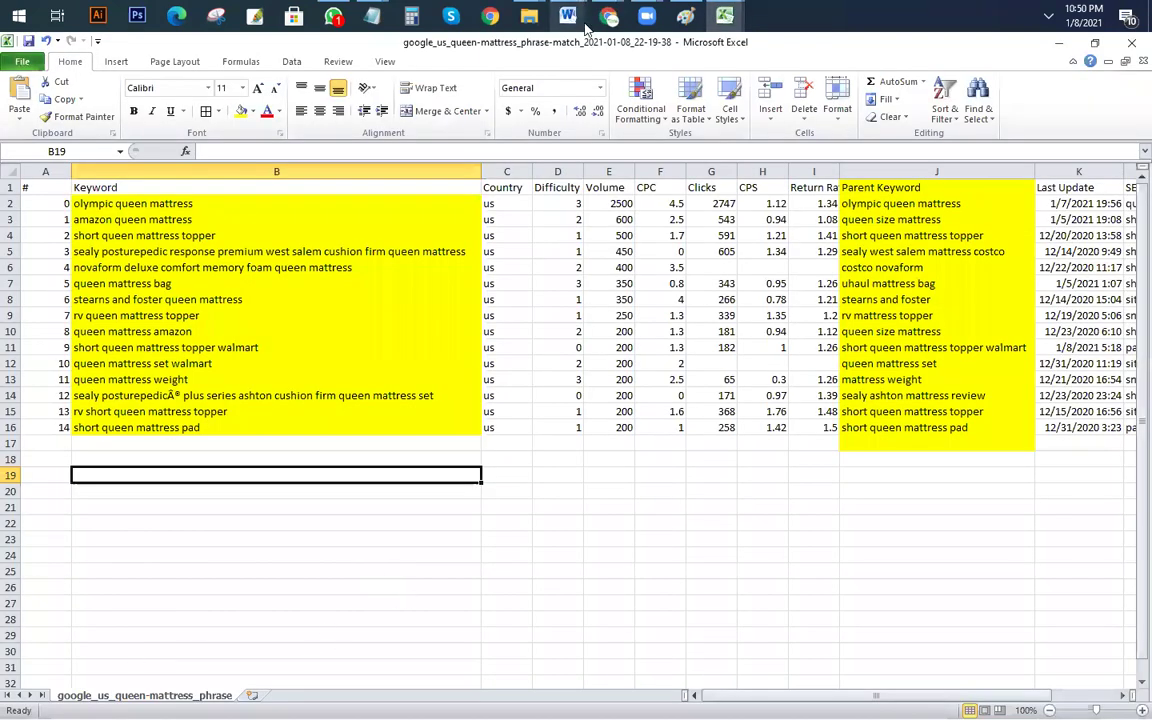
pyautogui.moveTo(725, 16)
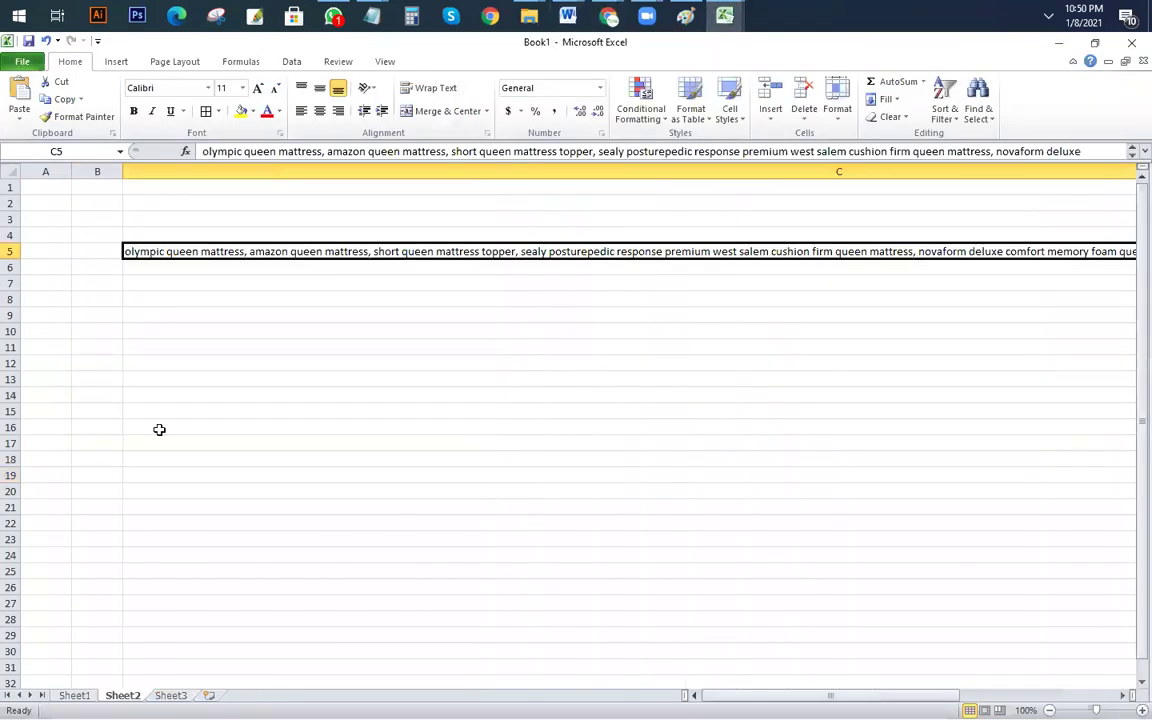
pyautogui.click(74, 695)
pyautogui.click(700, 488)
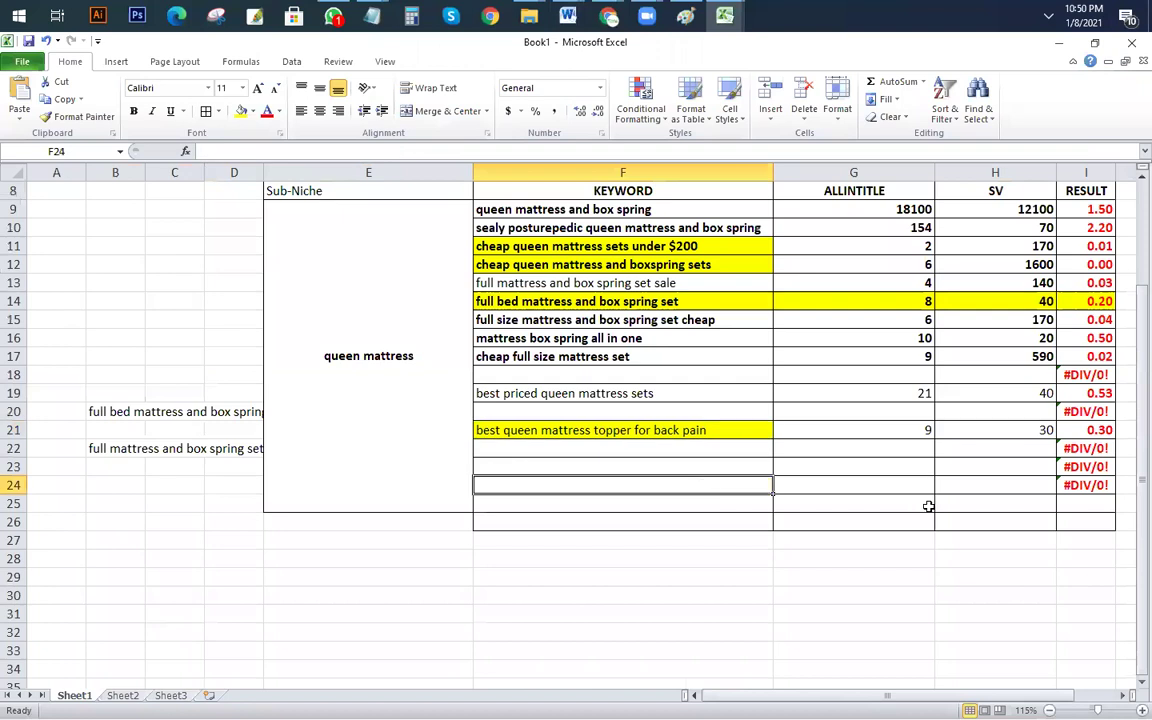
pyautogui.hotkey('ctrl', 'v')
pyautogui.click(972, 484)
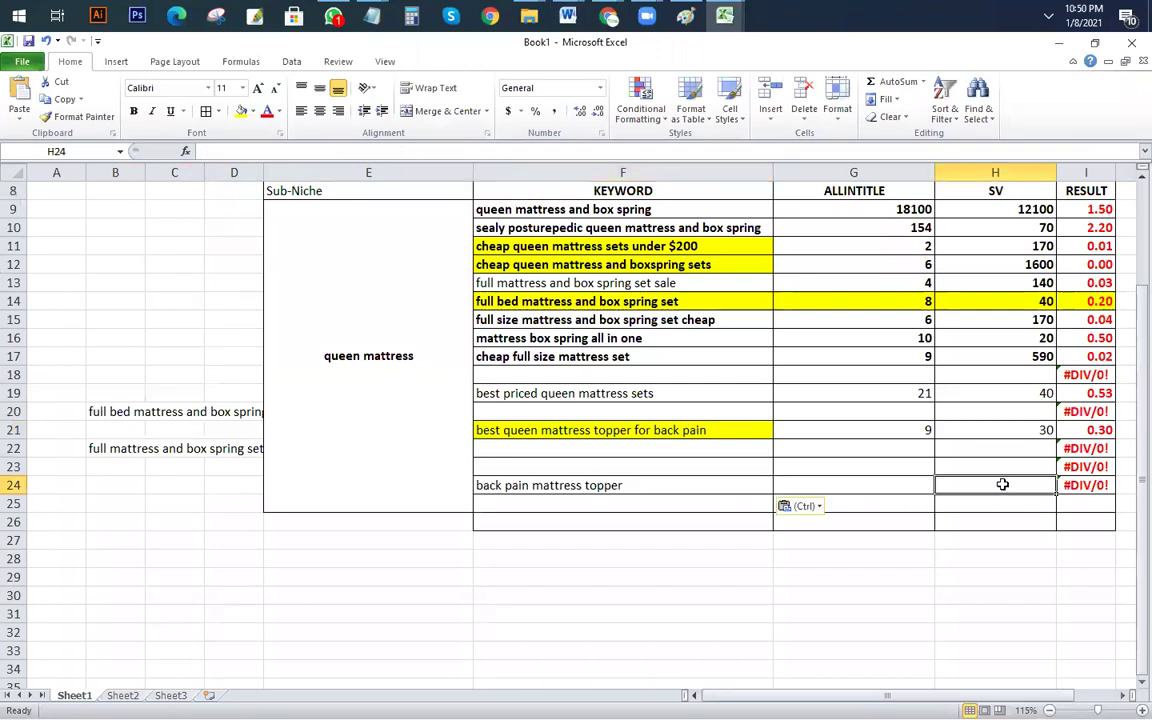
pyautogui.write('2900')
pyautogui.click(887, 485)
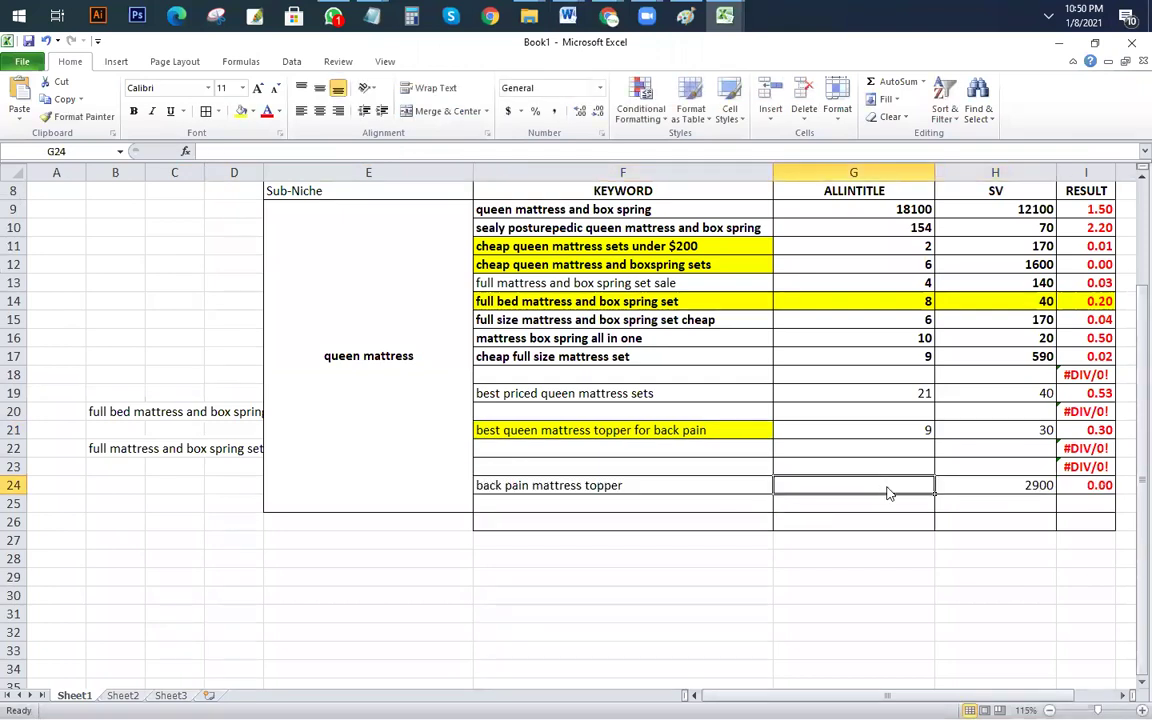
# Step: Enter Google's 908 allintitle count in G24 for a 0.31 result, then reselect the keyword in Google
pyautogui.moveTo(609, 16)
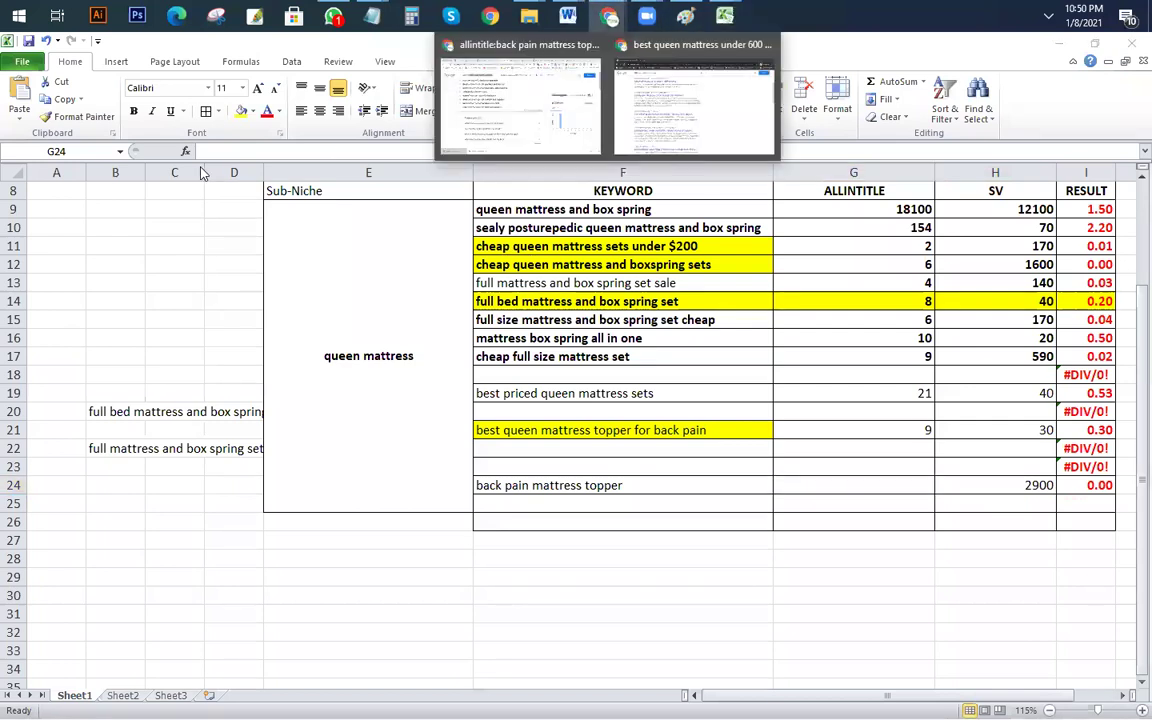
pyautogui.click(505, 121)
pyautogui.click(103, 270)
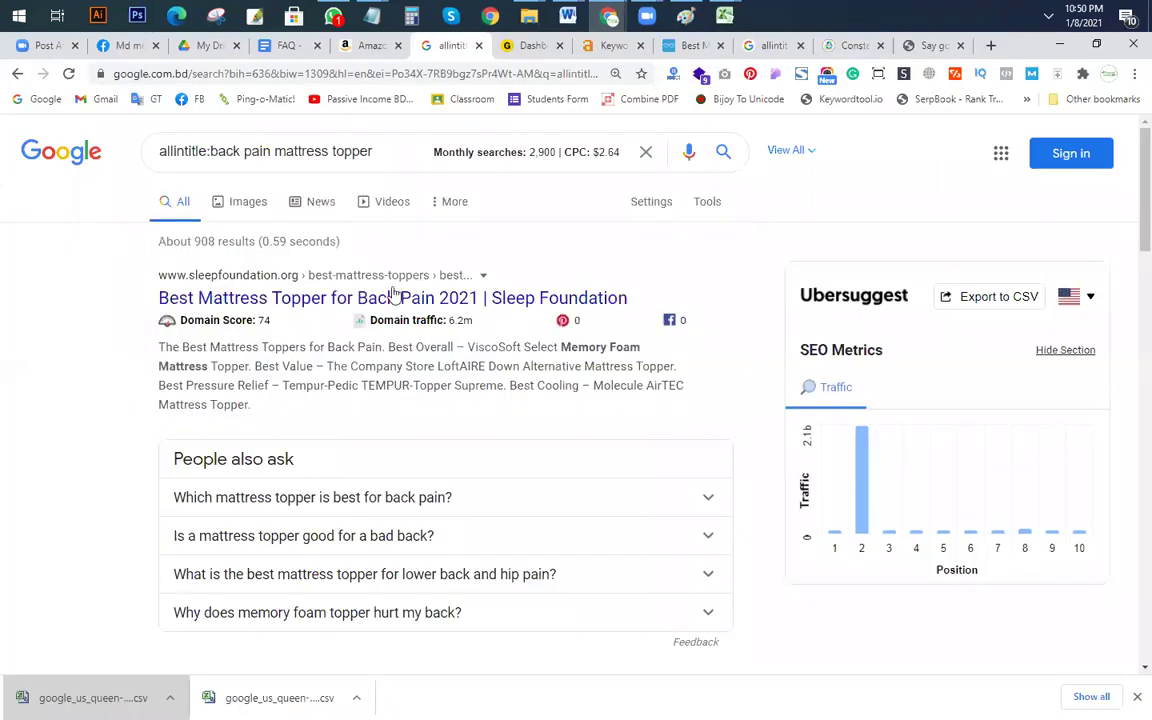
pyautogui.hotkey('alt', 'Tab')
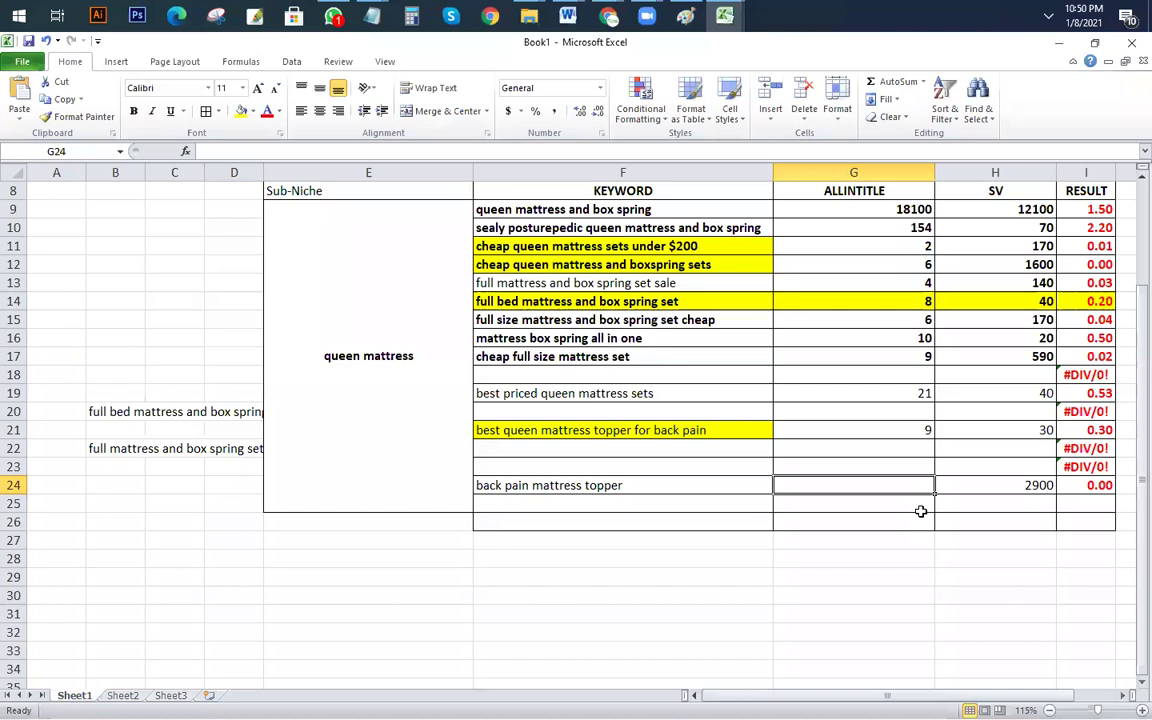
pyautogui.write('908')
pyautogui.press('Return')
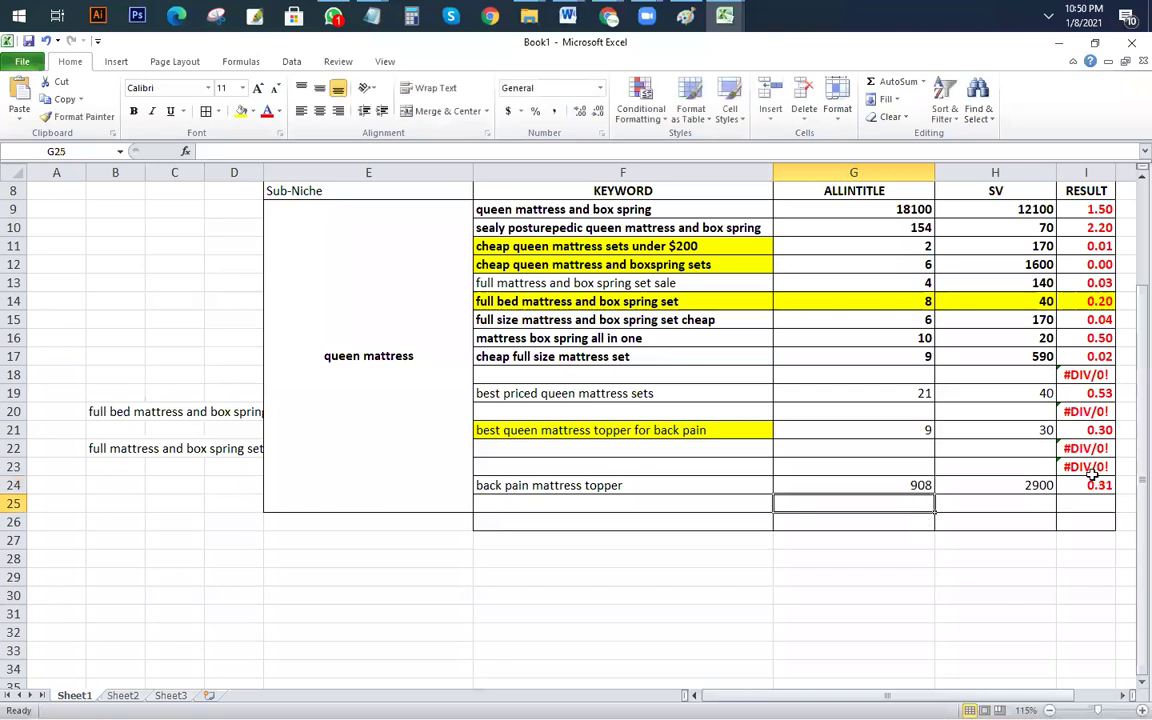
pyautogui.click(649, 486)
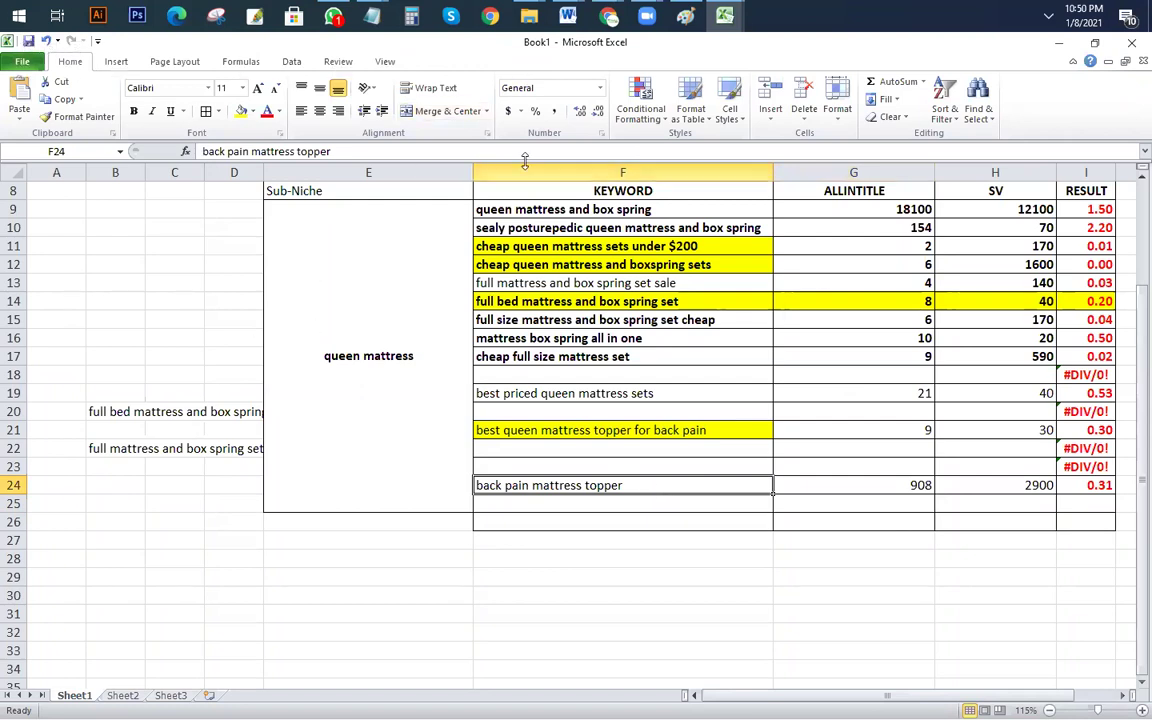
pyautogui.scroll(3, 560, 250)
pyautogui.moveTo(610, 18)
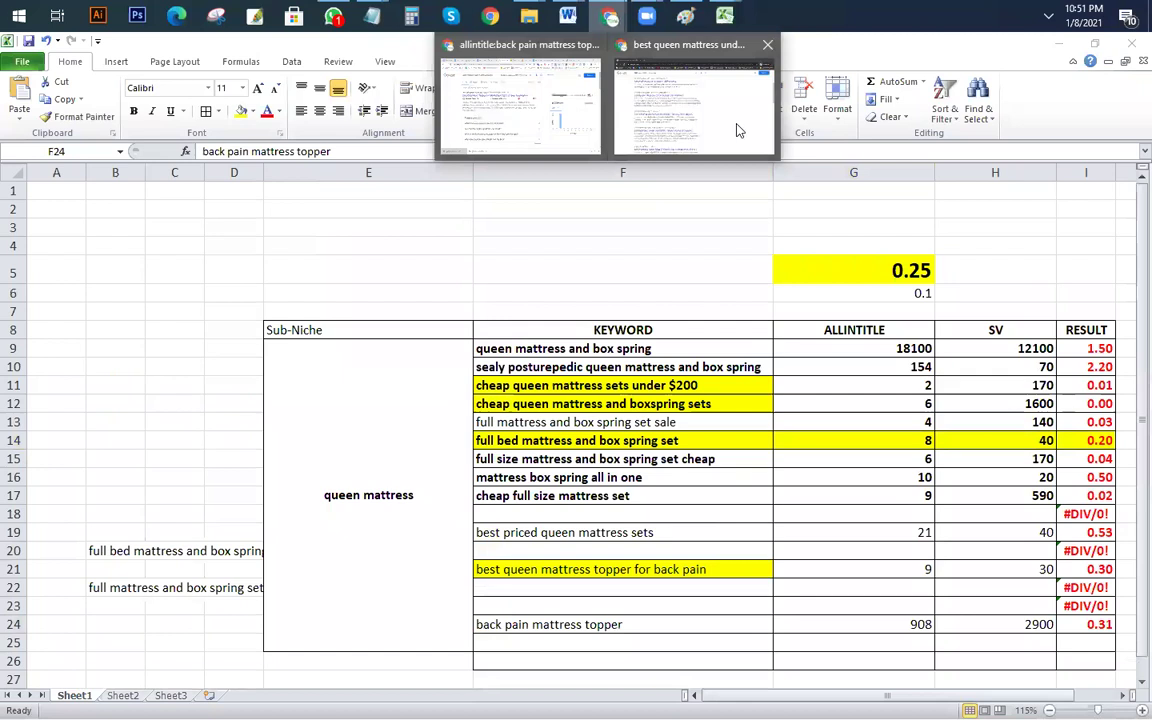
pyautogui.click(735, 125)
pyautogui.moveTo(378, 150); pyautogui.dragTo(210, 155)
pyautogui.hotkey('ctrl', 'c')
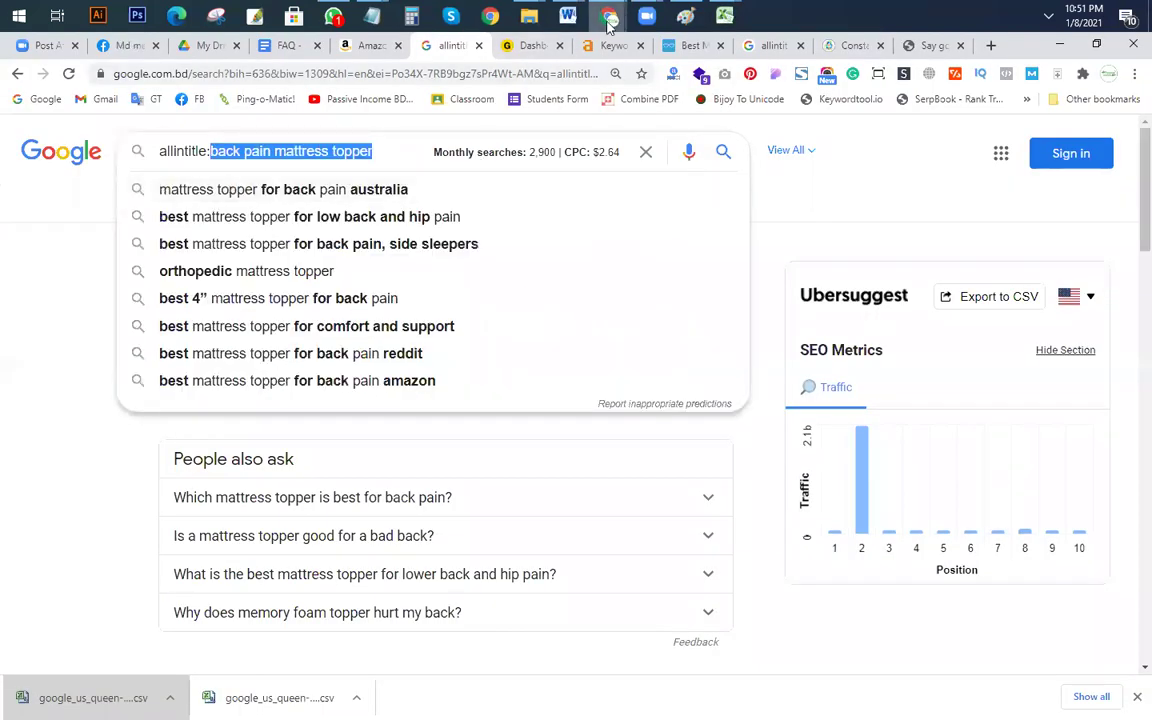
# Step: Look up 'back pain mattress topper' in Keywords Explorer (difficulty 8, volume 60) and update its SERP data
pyautogui.click(540, 46)
pyautogui.click(603, 46)
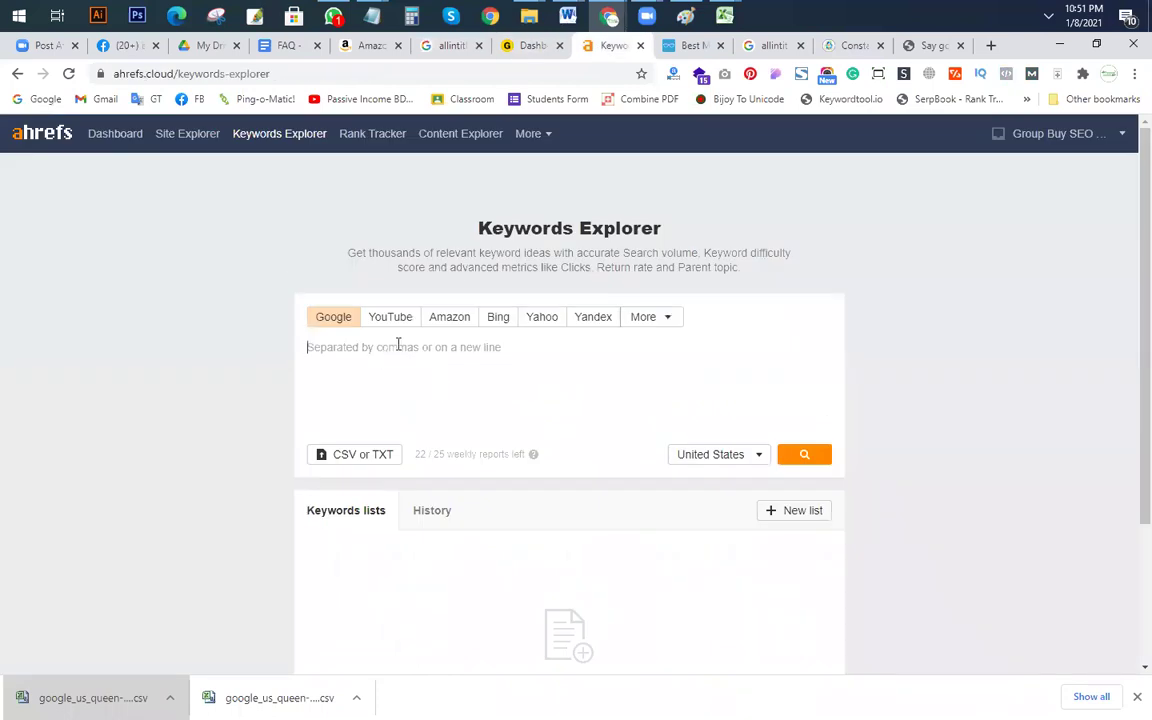
pyautogui.hotkey('ctrl', 'v')
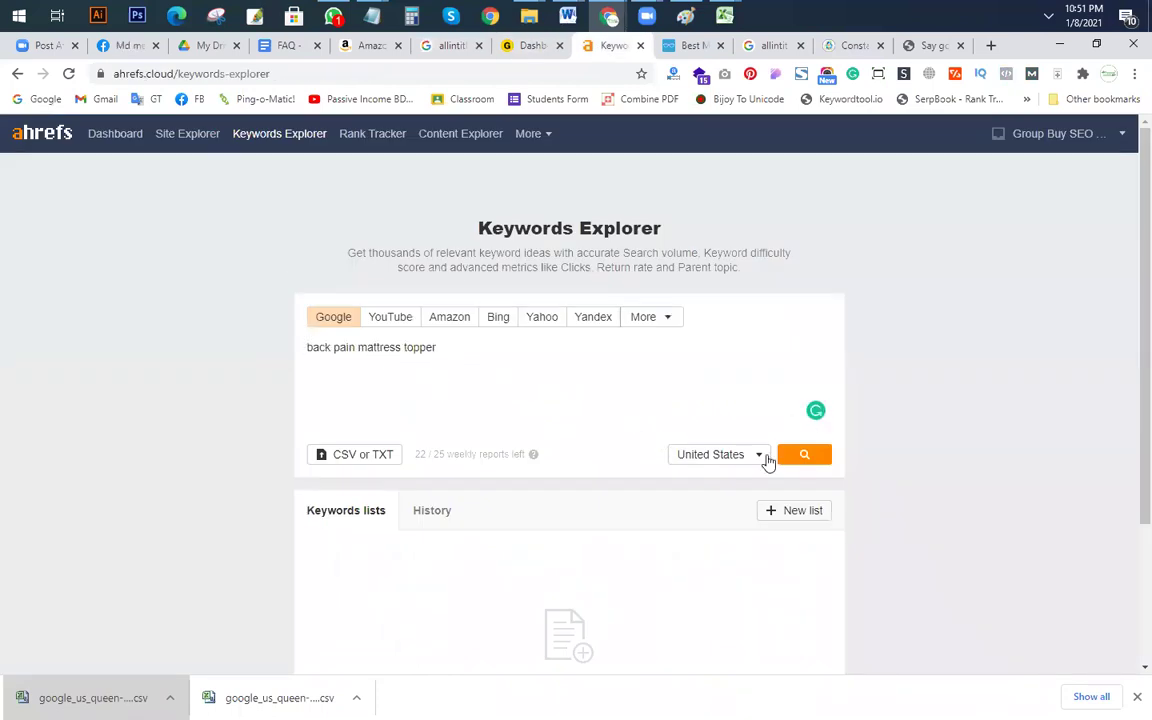
pyautogui.click(805, 456)
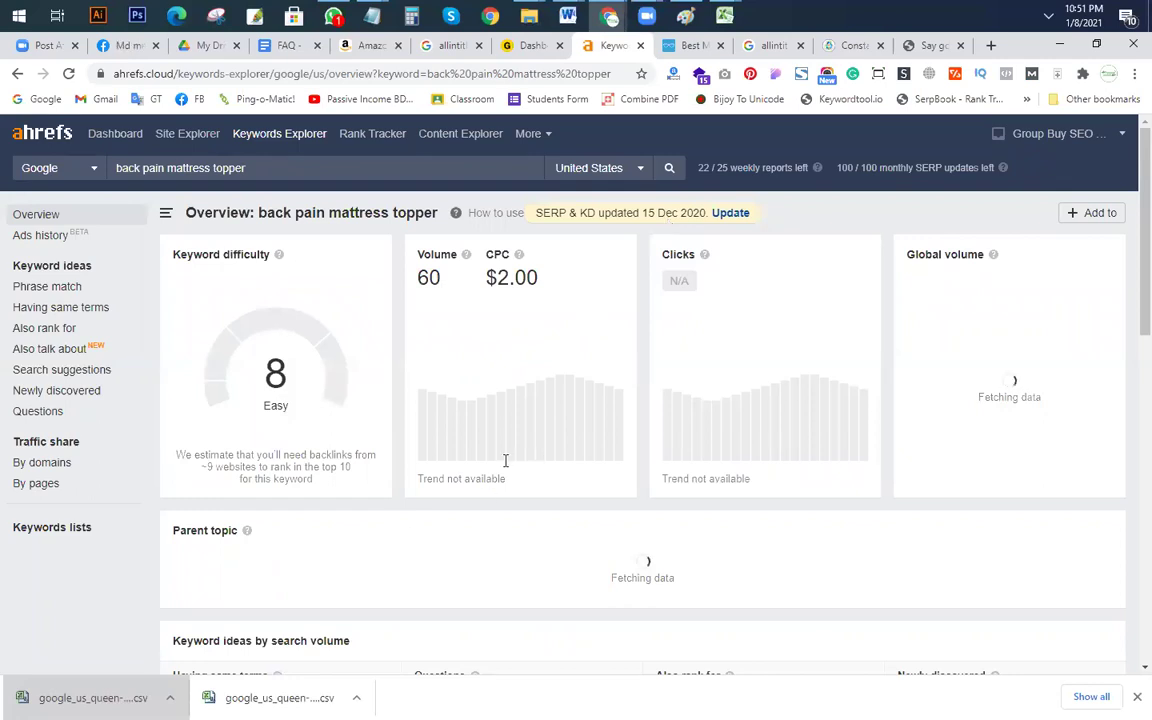
pyautogui.click(731, 214)
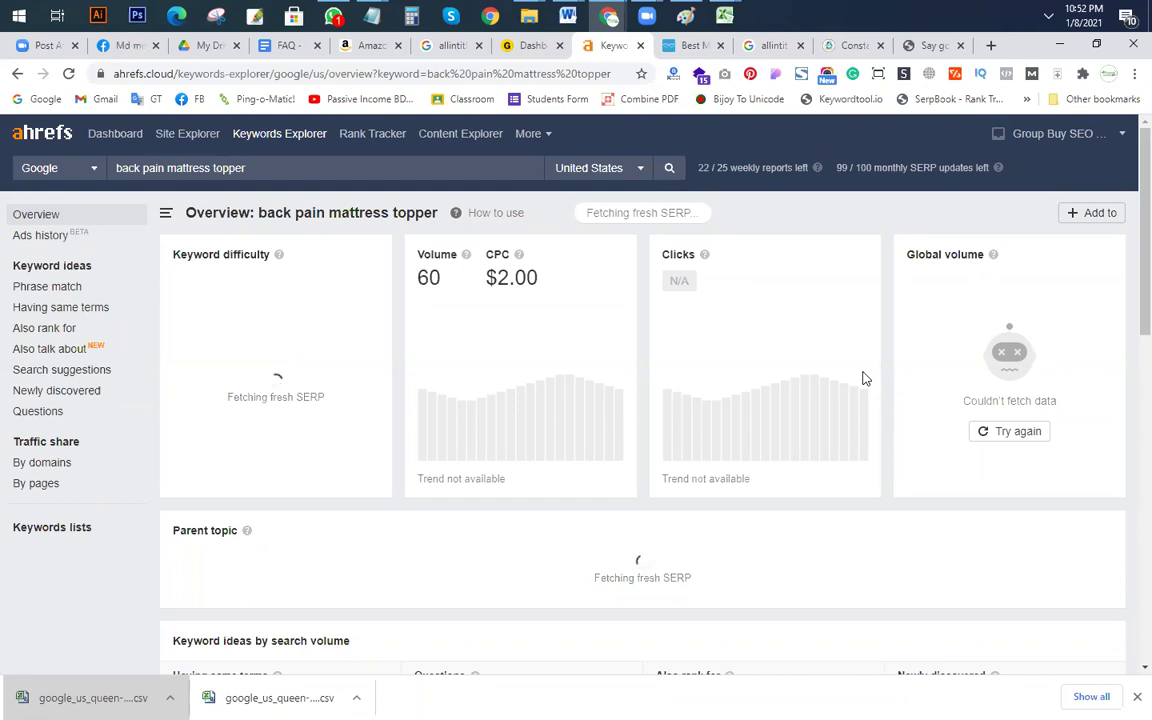
pyautogui.click(445, 45)
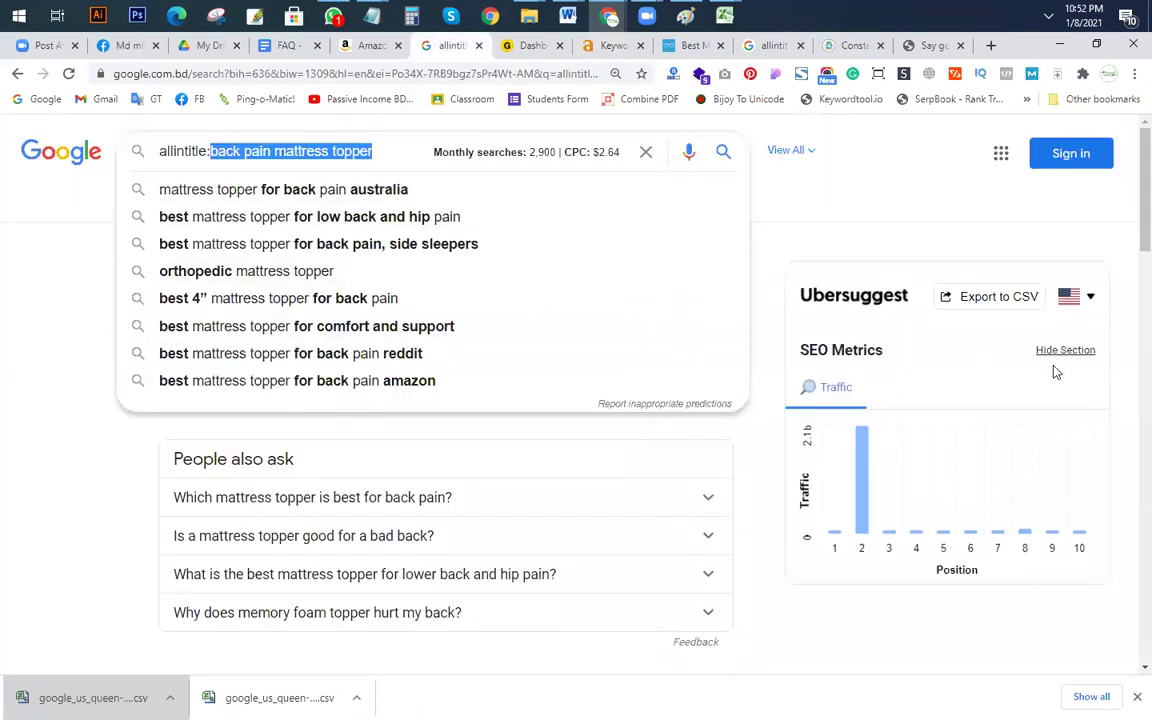
# Step: Enable the Keyword Surfer extension on Chrome's Extensions page
pyautogui.click(366, 150)
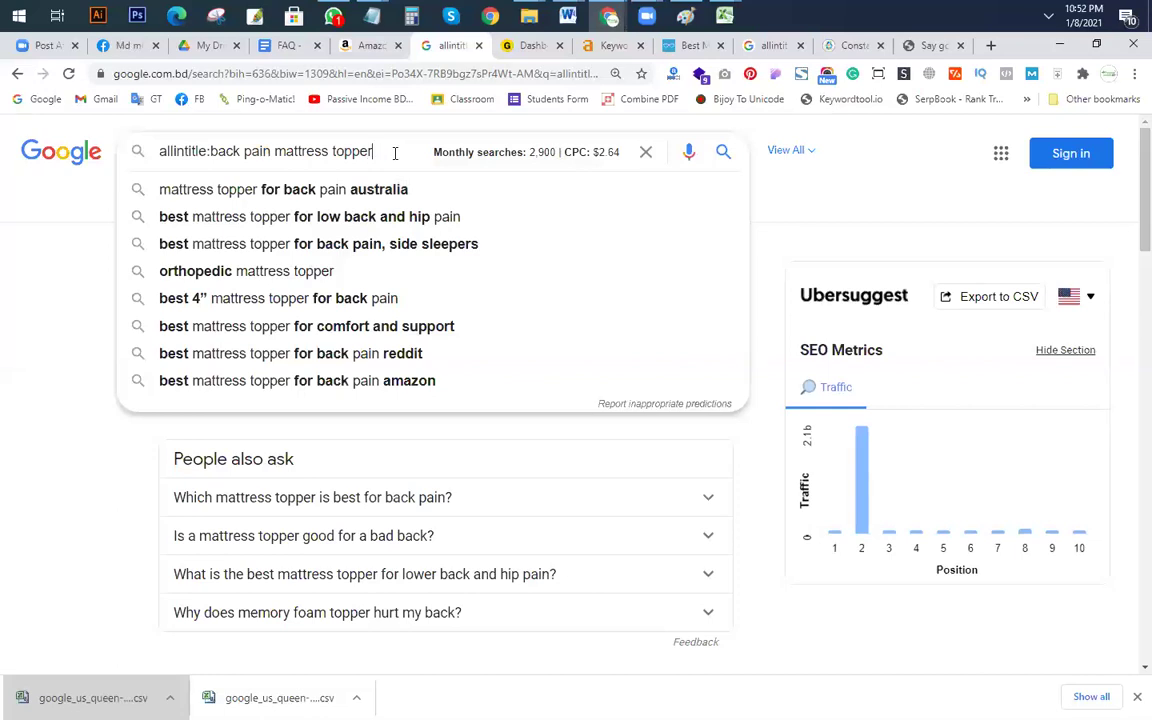
pyautogui.click(1134, 73)
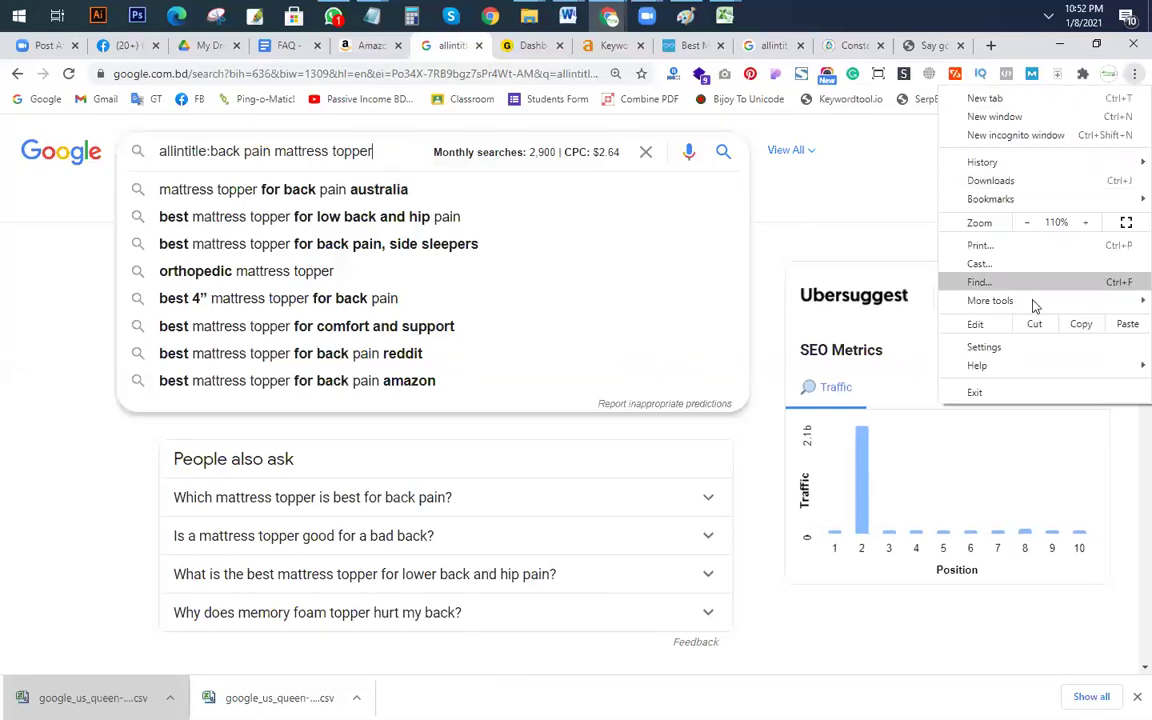
pyautogui.moveTo(1031, 306)
pyautogui.click(795, 363)
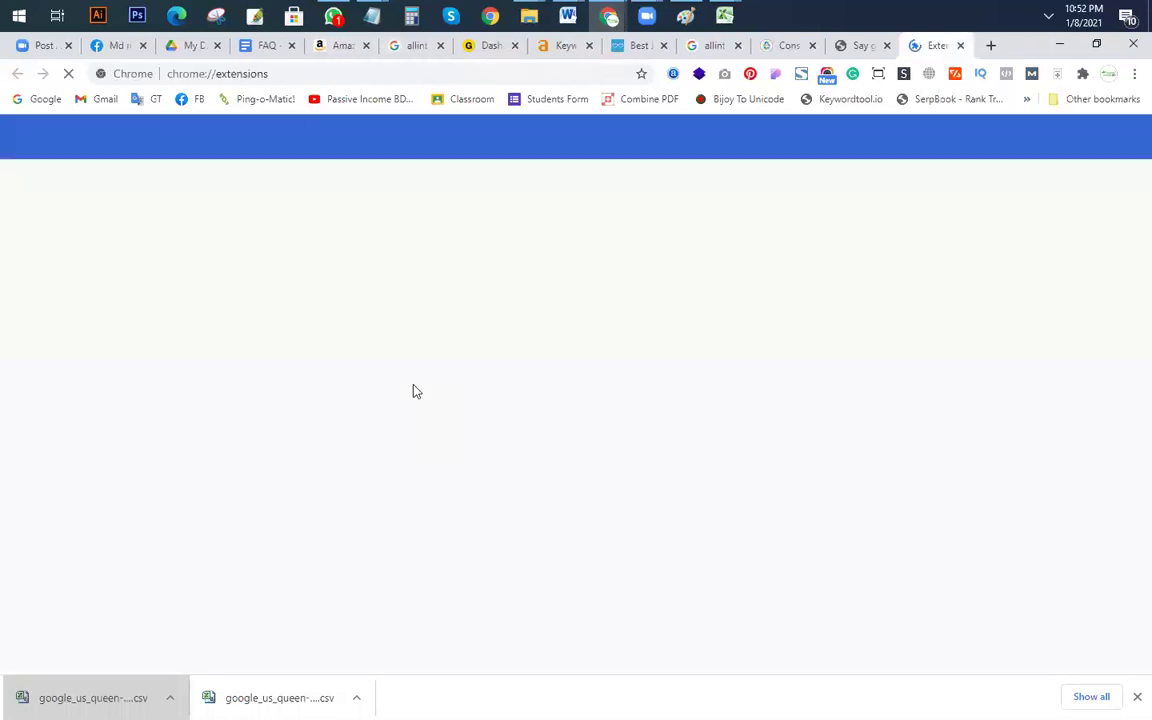
pyautogui.scroll(-3, 368, 408)
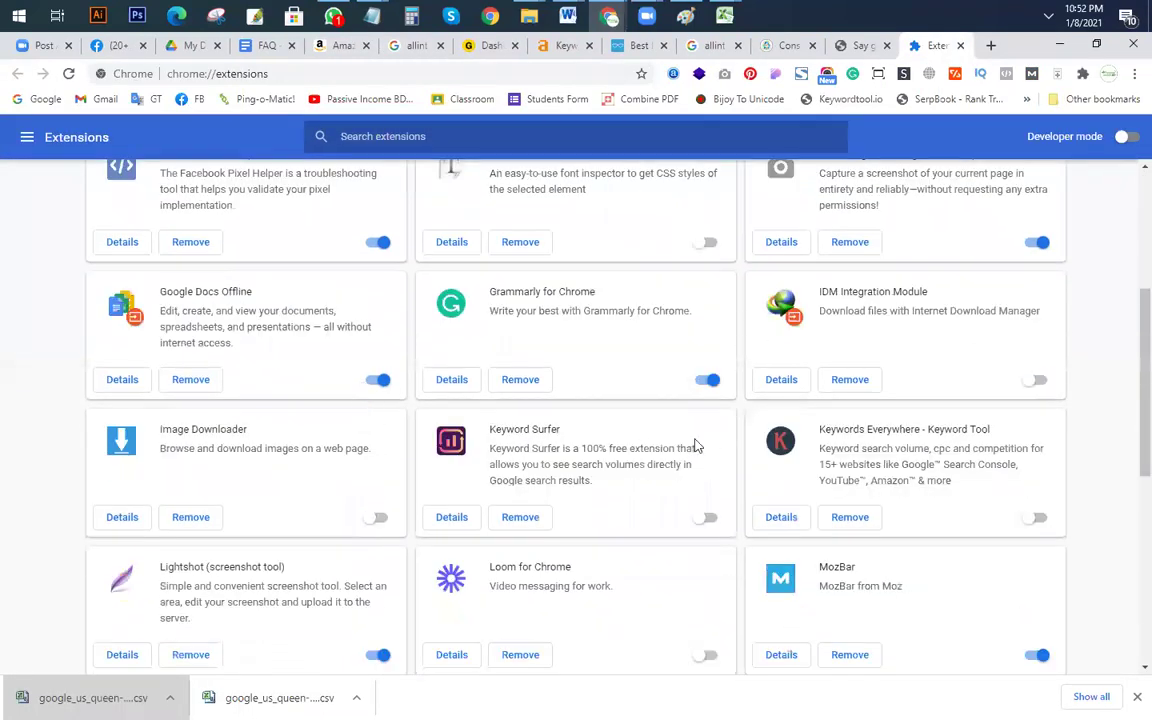
pyautogui.click(712, 520)
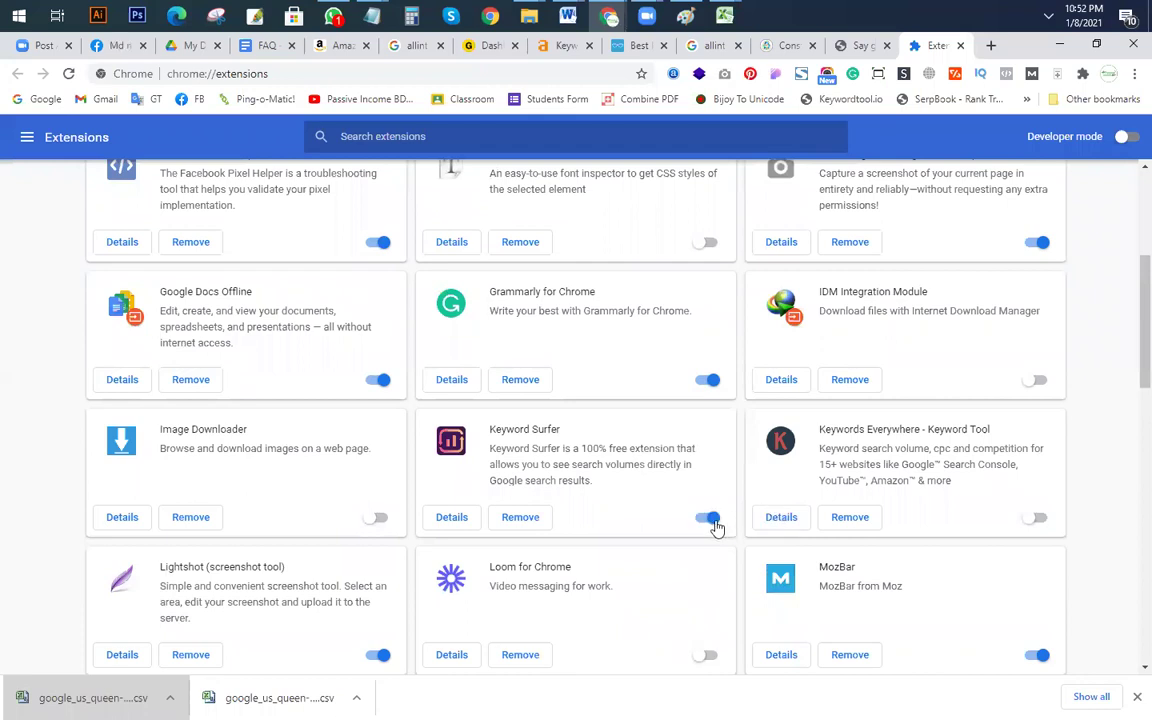
pyautogui.scroll(3, 589, 412)
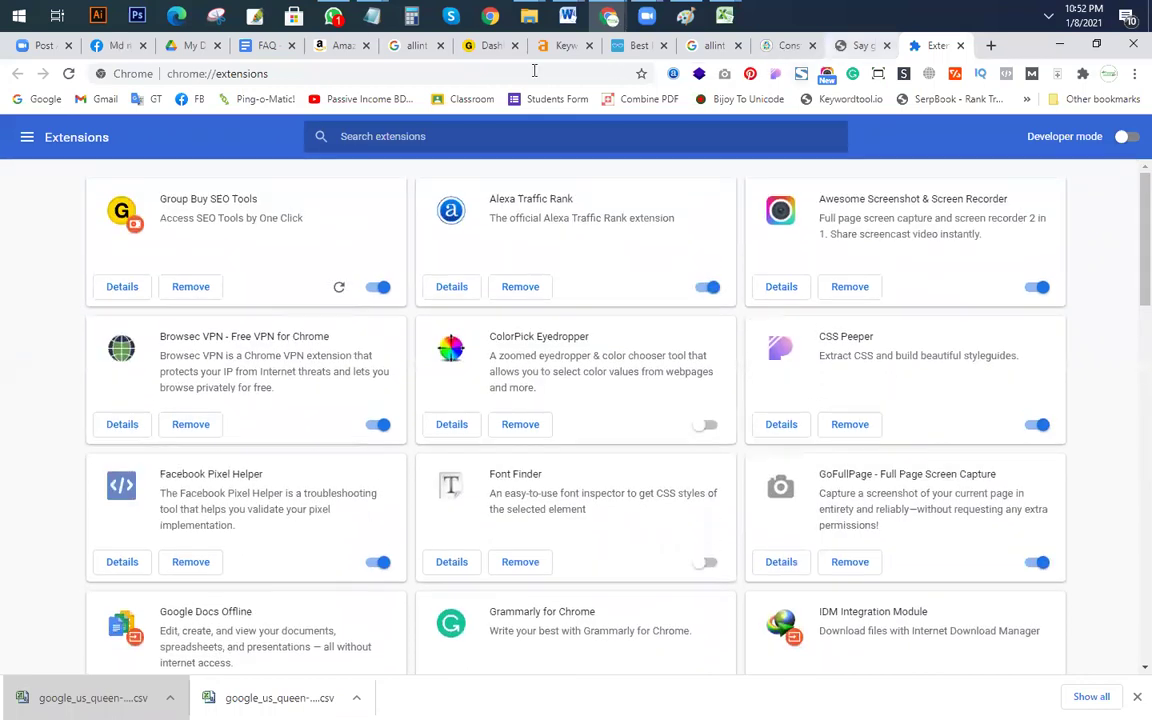
# Step: Reload the Google results and strip 'allintitle:' so the query reads 'back pain mattress topper'
pyautogui.click(406, 46)
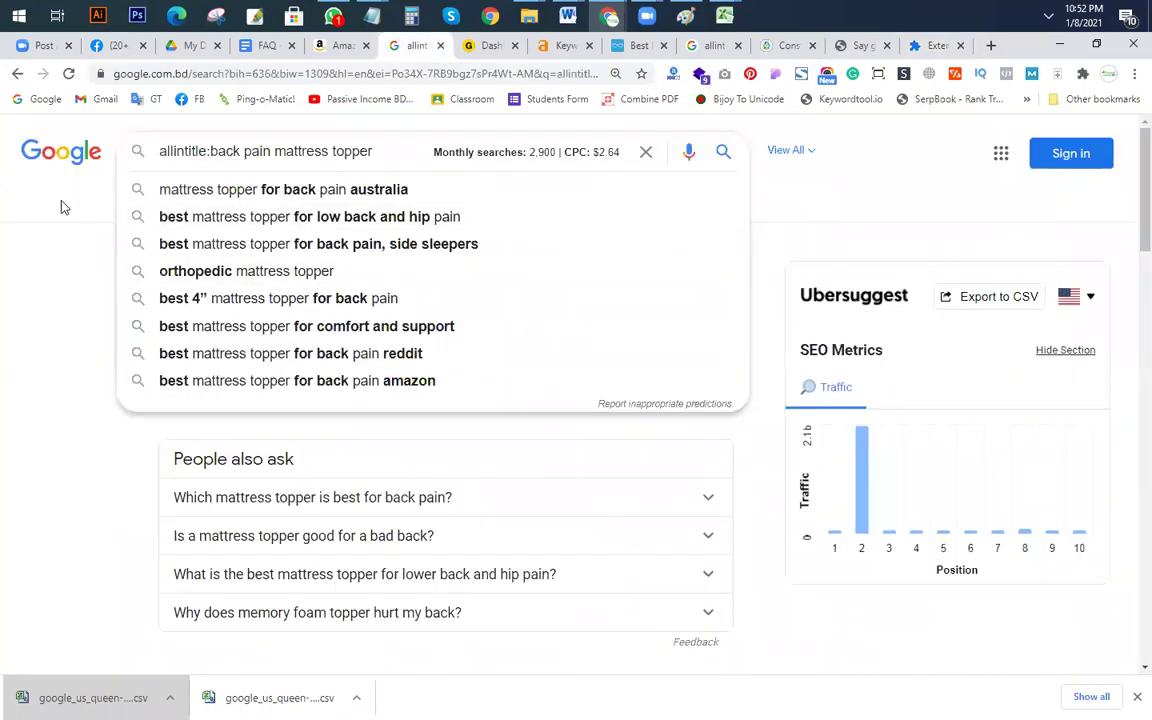
pyautogui.click(68, 74)
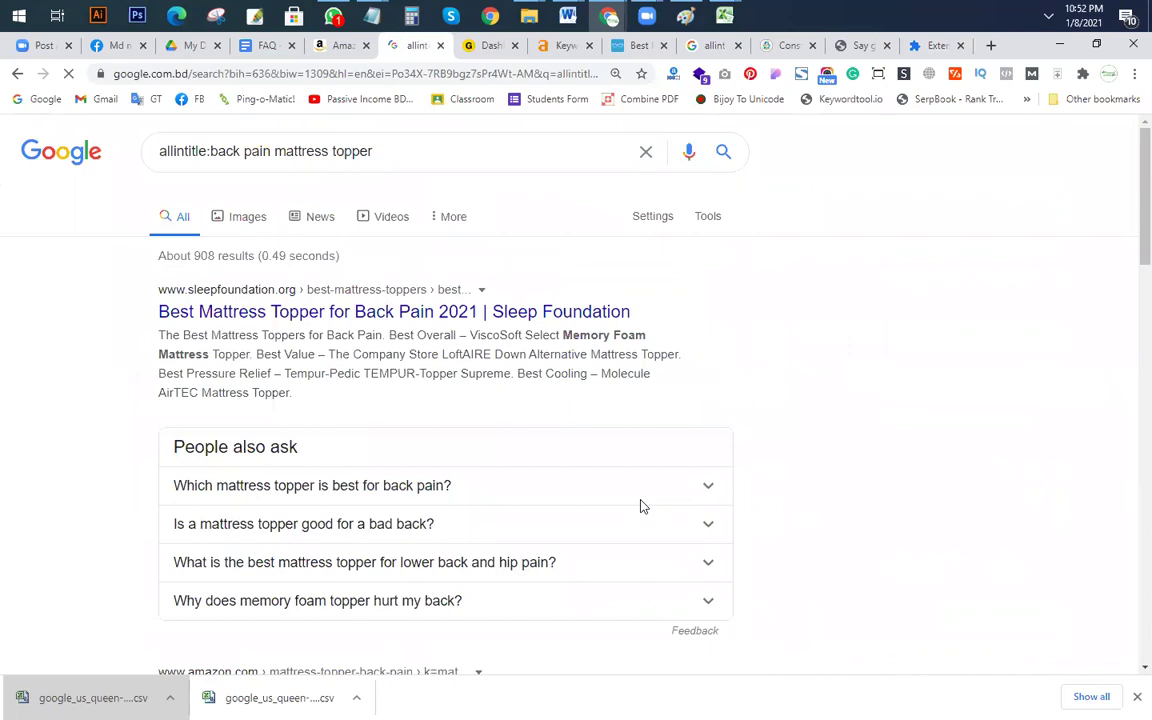
pyautogui.moveTo(213, 150); pyautogui.dragTo(0, 190)
pyautogui.press('BackSpace')
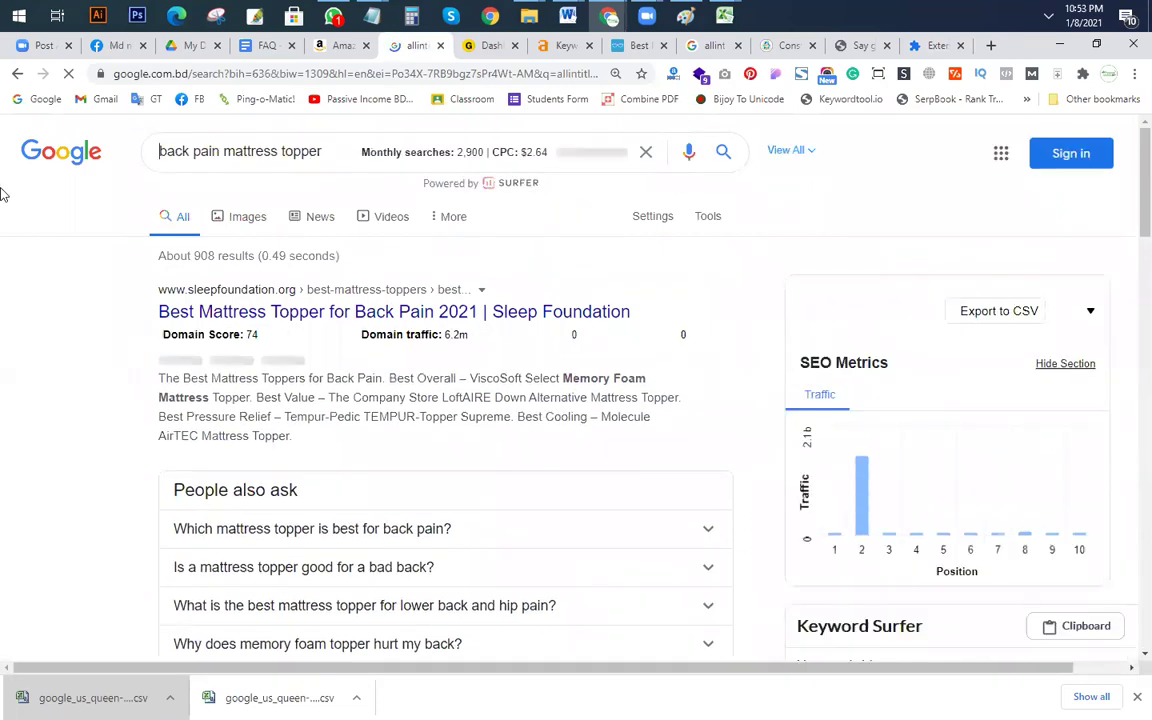
pyautogui.click(1, 284)
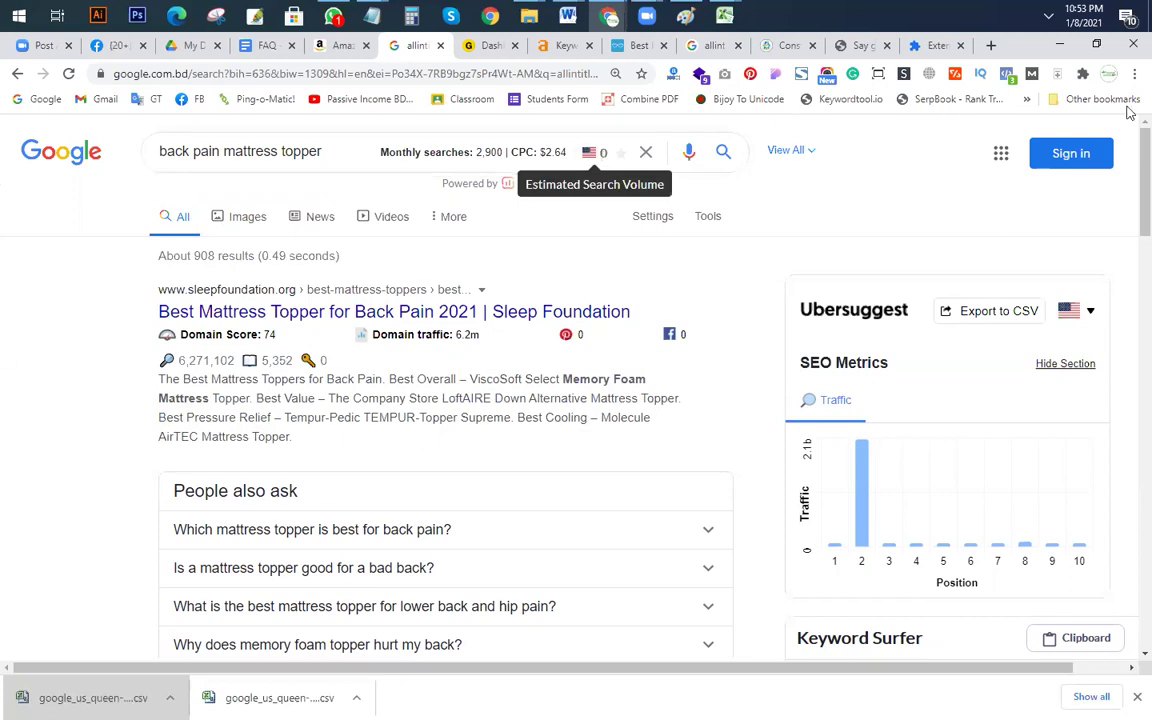
# Step: Note Keyword Surfer's estimated volume of 0 for back pain mattress topper, then bring up Chrome's menu
pyautogui.click(1134, 73)
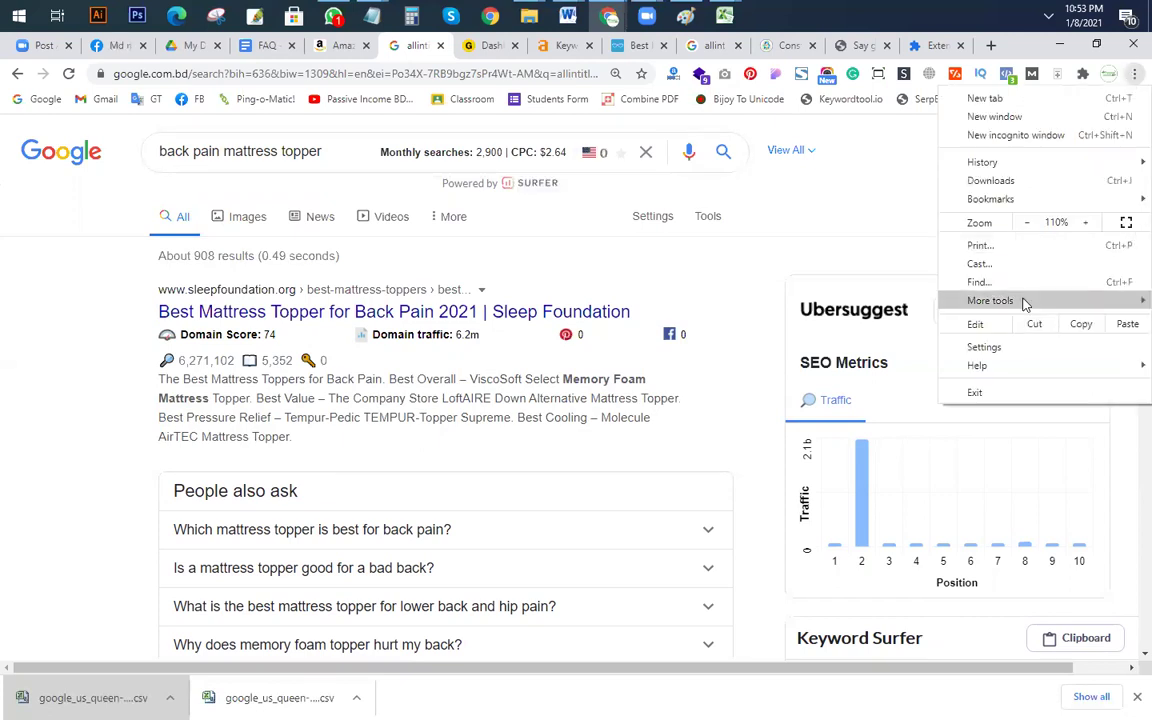
# Step: Switch off the Ubersuggest extension and return to the mattress forum thread tab
pyautogui.moveTo(1000, 300)
pyautogui.click(762, 362)
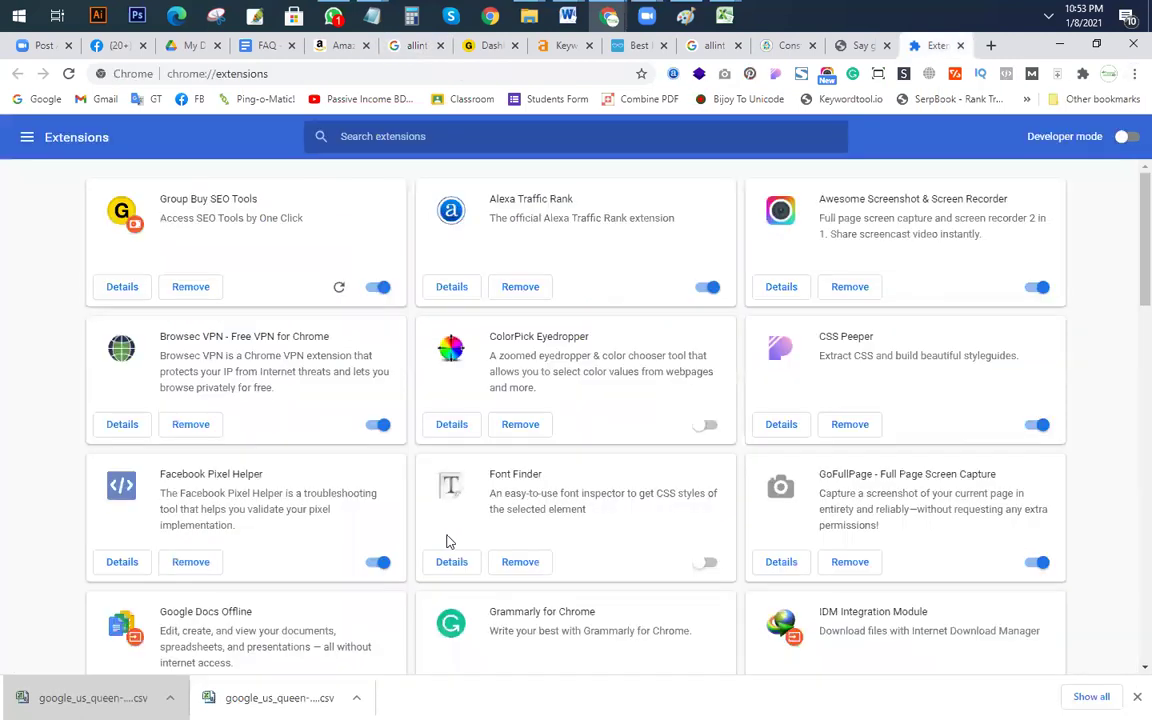
pyautogui.scroll(-6, 710, 514)
pyautogui.scroll(-3, 548, 556)
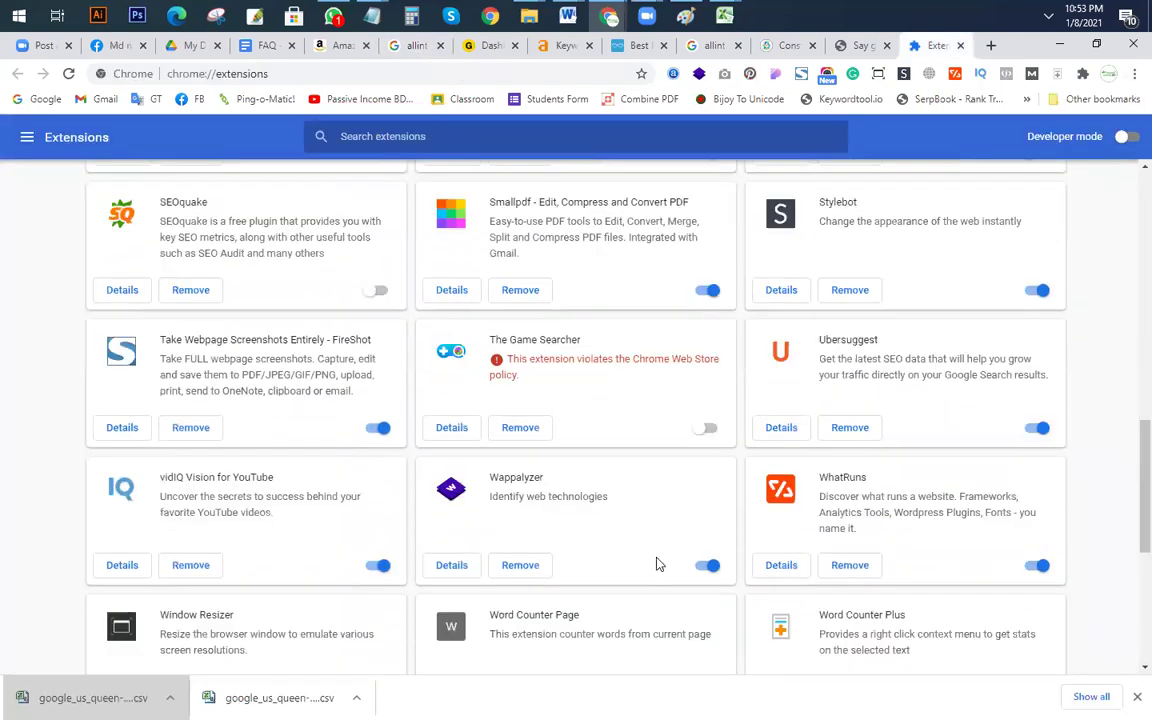
pyautogui.scroll(-4, 673, 510)
pyautogui.scroll(6, 797, 535)
pyautogui.scroll(-2, 908, 553)
pyautogui.click(1037, 428)
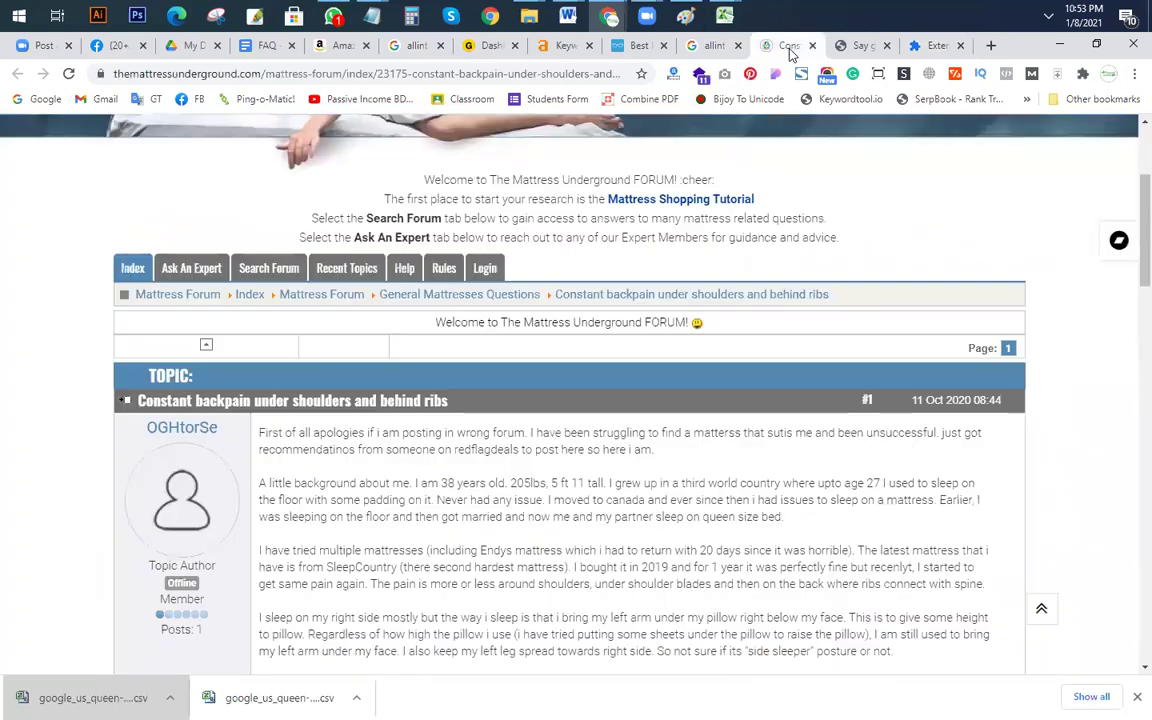
pyautogui.click(787, 45)
# Step: Drop 'allintitle:' and run a plain Google search for 'backpain mattress'
pyautogui.click(708, 45)
pyautogui.scroll(5, 275, 260)
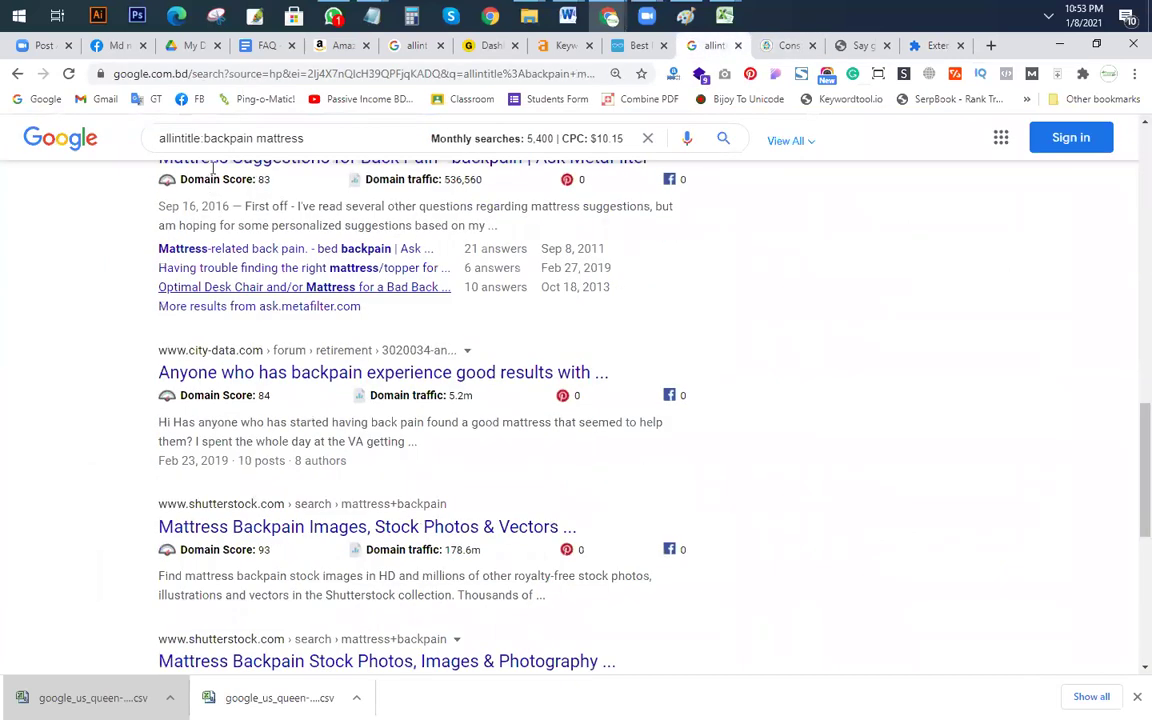
pyautogui.press('BackSpace')
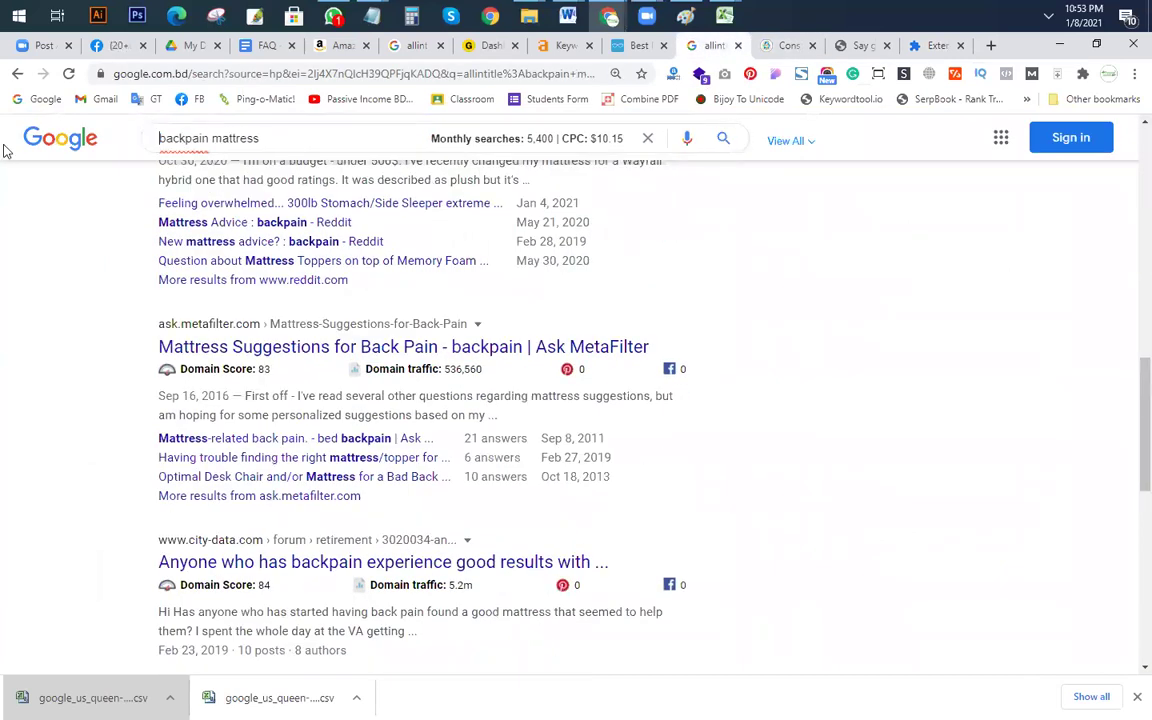
pyautogui.press('Return')
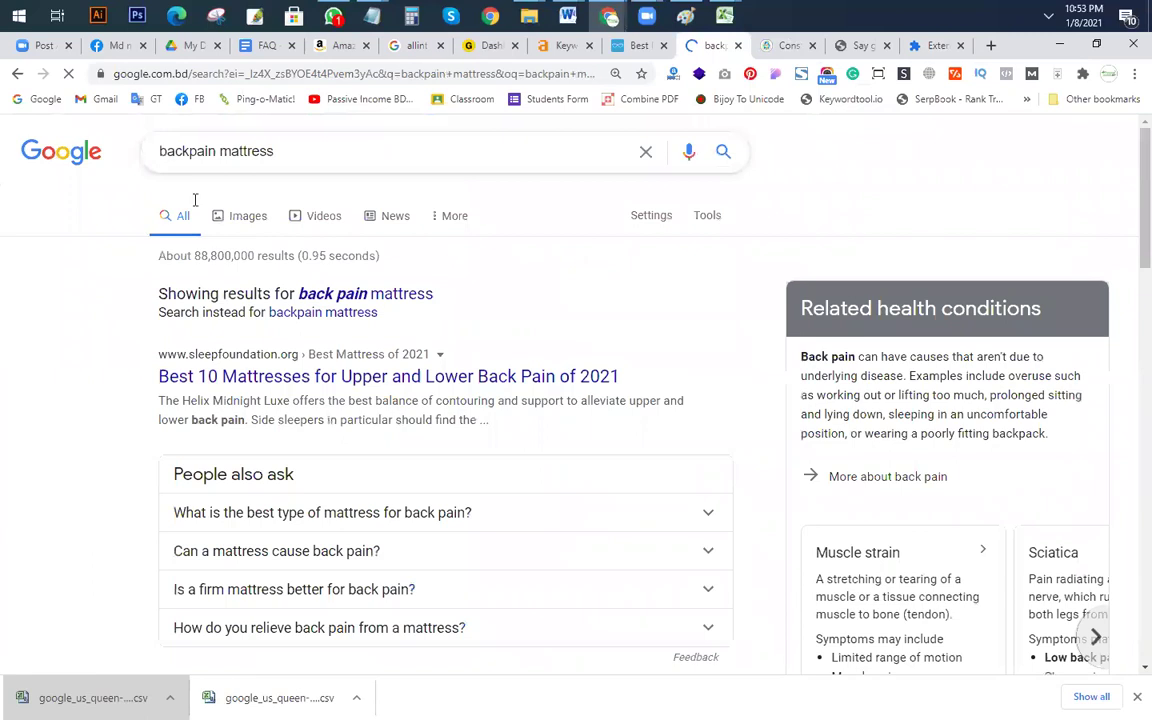
# Step: Extend the query with 'topper' and search 'back pain mattress topper'
pyautogui.click(189, 151)
pyautogui.press('End')
pyautogui.write('topper')
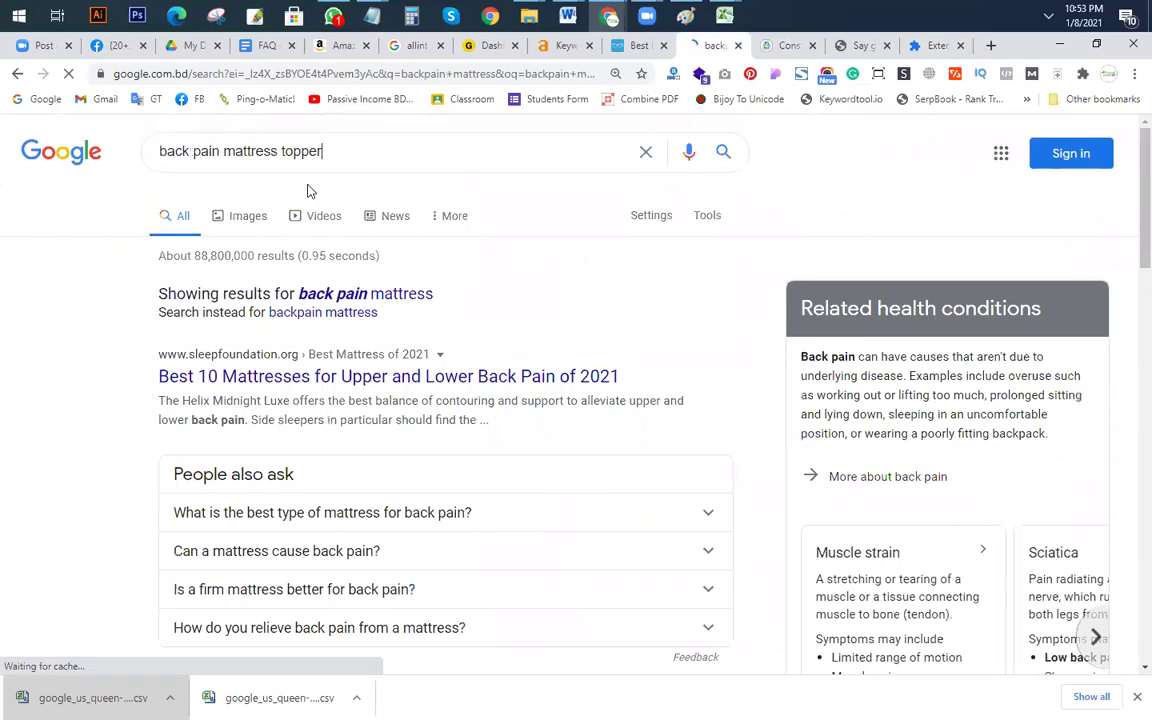
pyautogui.press('Return')
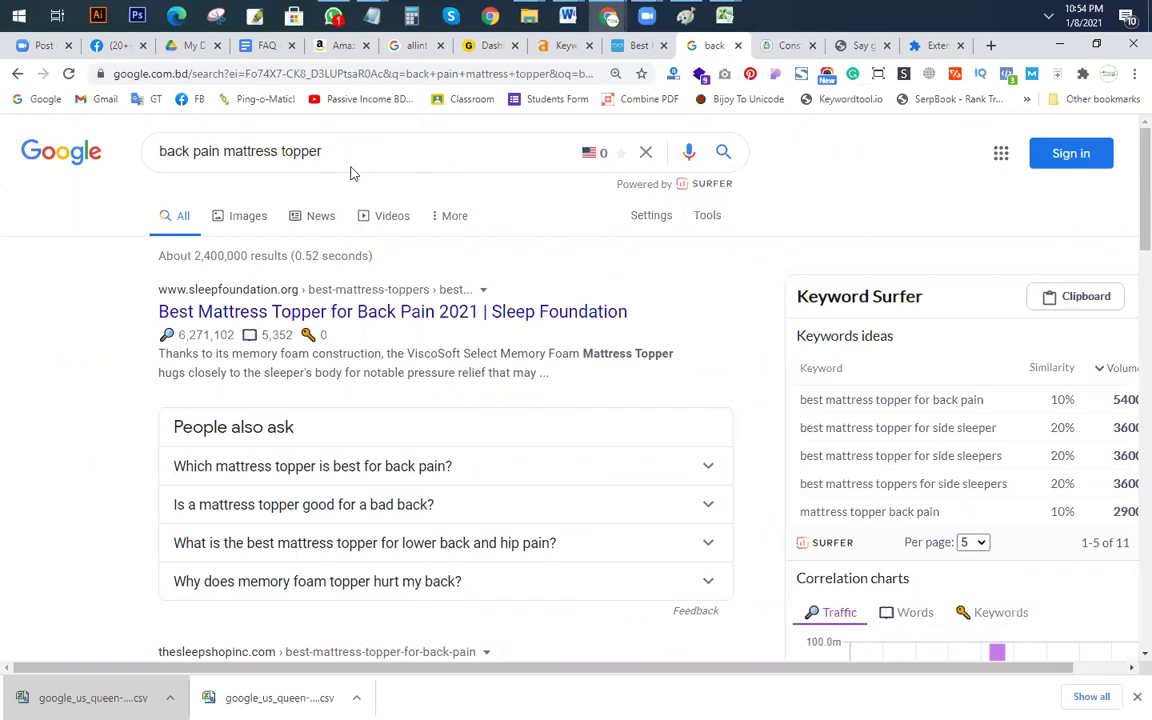
# Step: Search Google for 'lsi graph' and go to the 'LSIGraph: LSI Keyword Generator (FREE)' result
pyautogui.tripleClick(184, 156)
pyautogui.hotkey('ctrl', 'c')
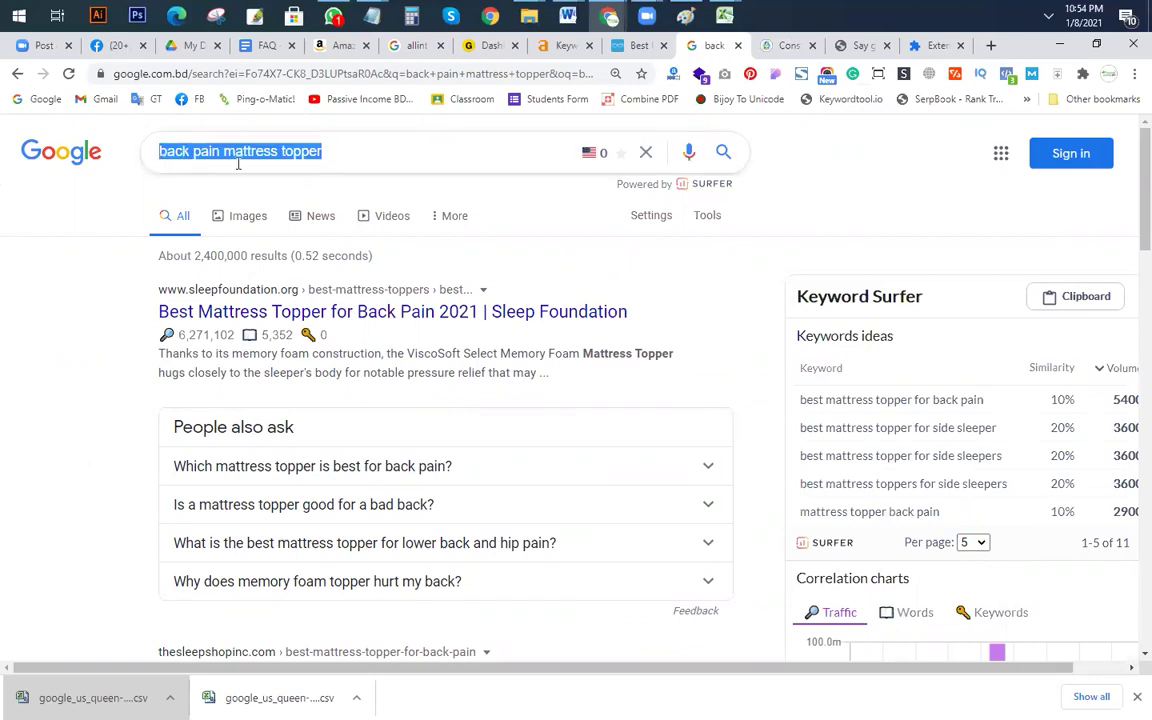
pyautogui.write('ls')
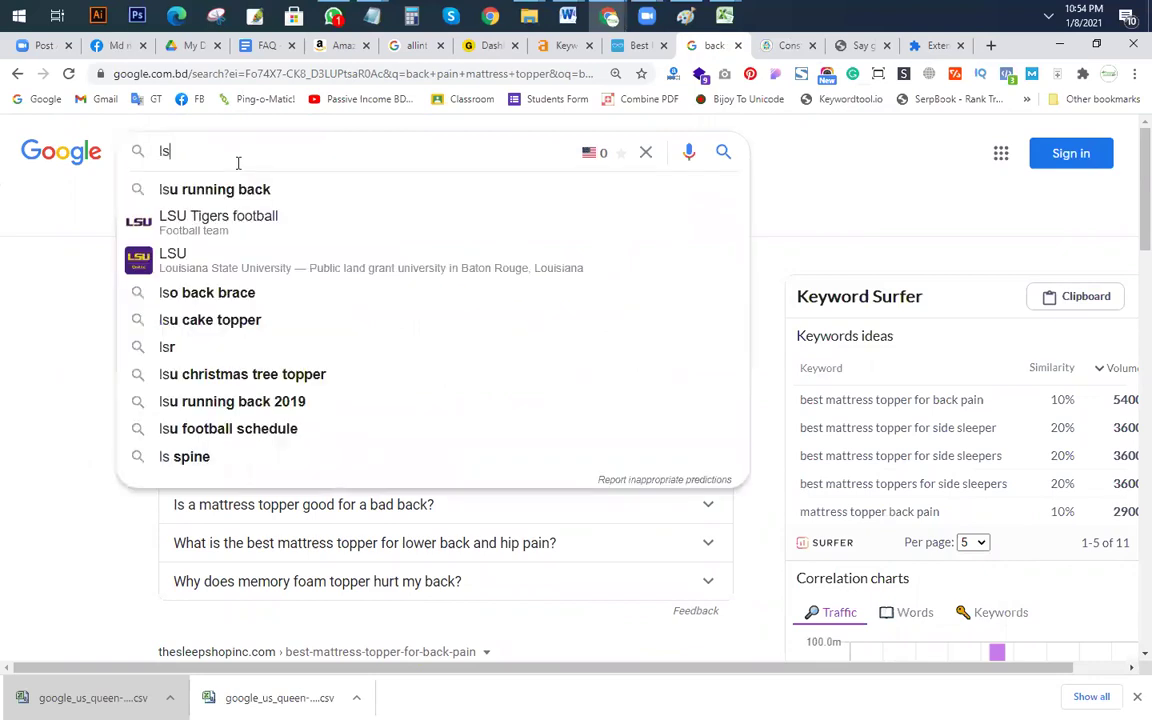
pyautogui.write('i graph')
pyautogui.press('Return')
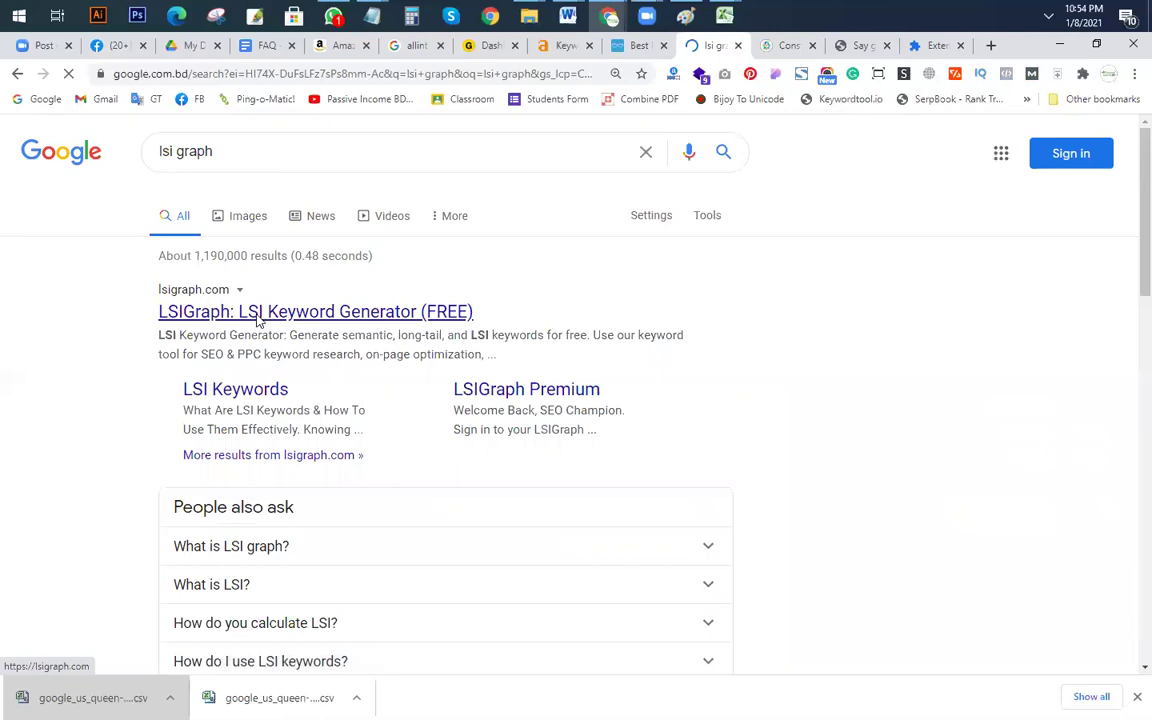
pyautogui.click(257, 318)
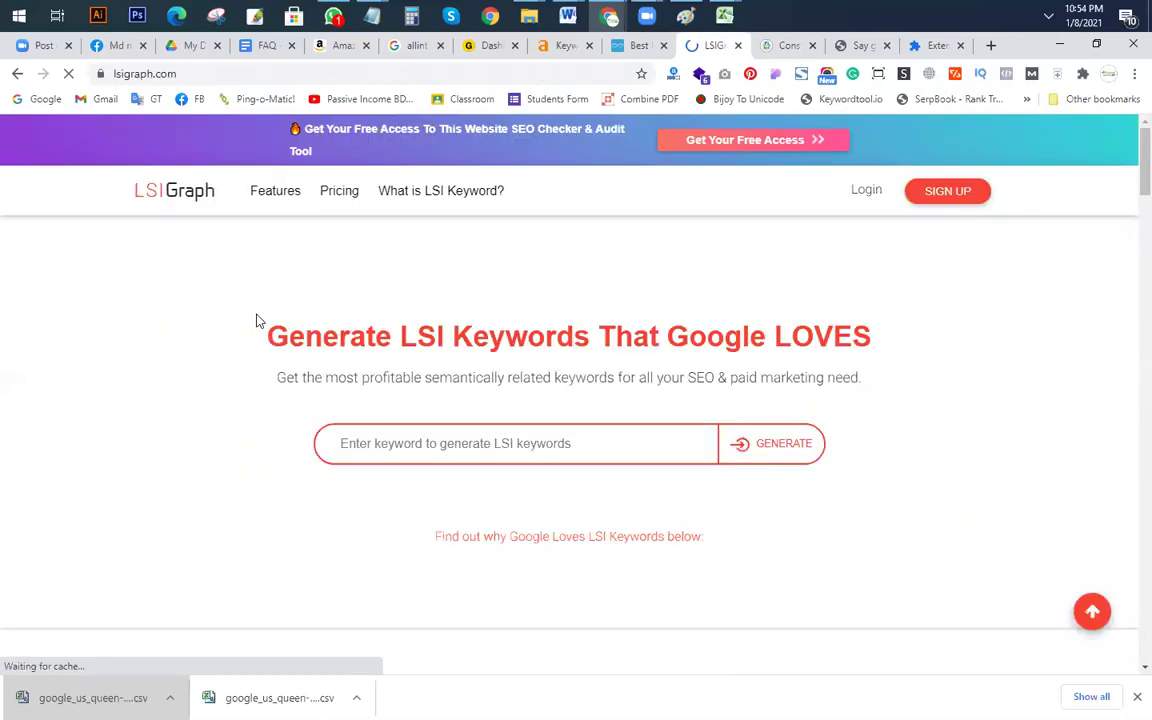
# Step: Generate LSIGraph keywords for 'back pain mattress topper' and cross-check the Excel sheet
pyautogui.click(392, 427)
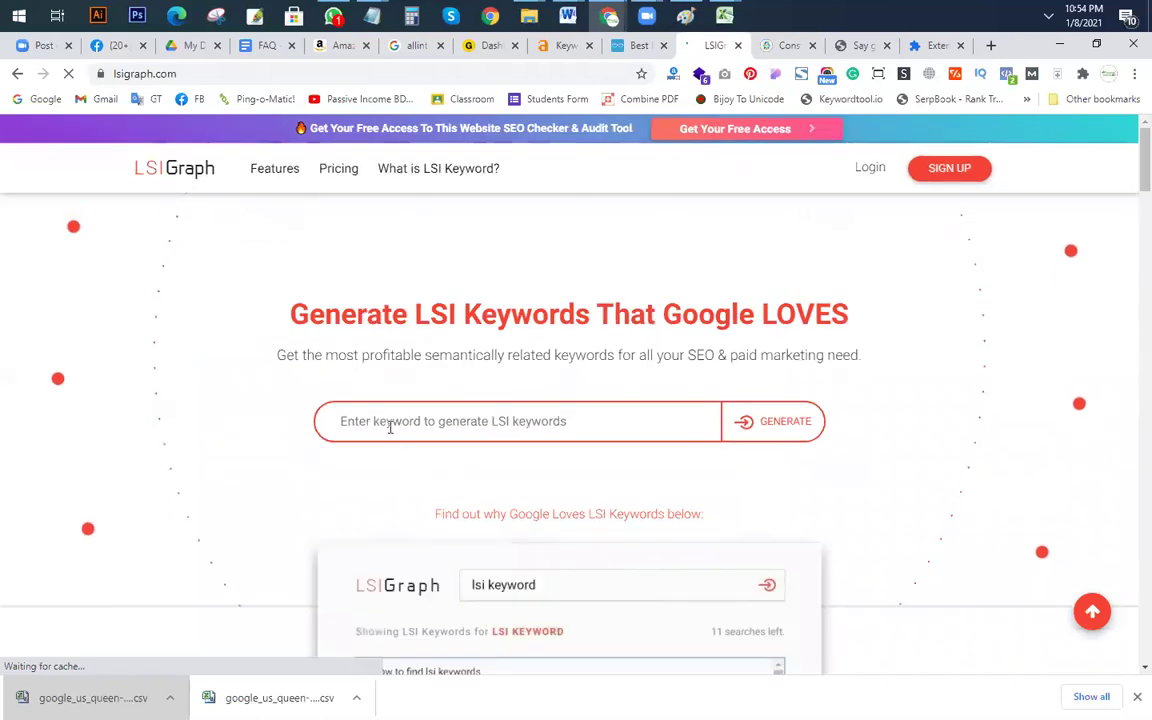
pyautogui.hotkey('ctrl', 'v')
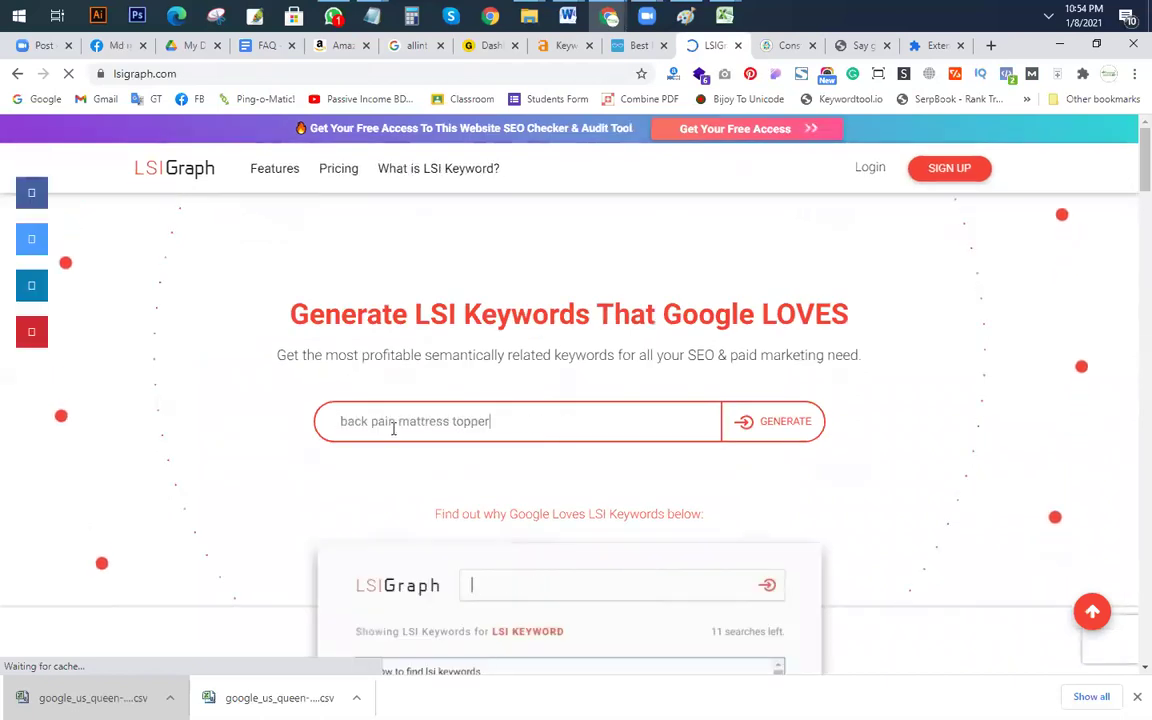
pyautogui.click(785, 421)
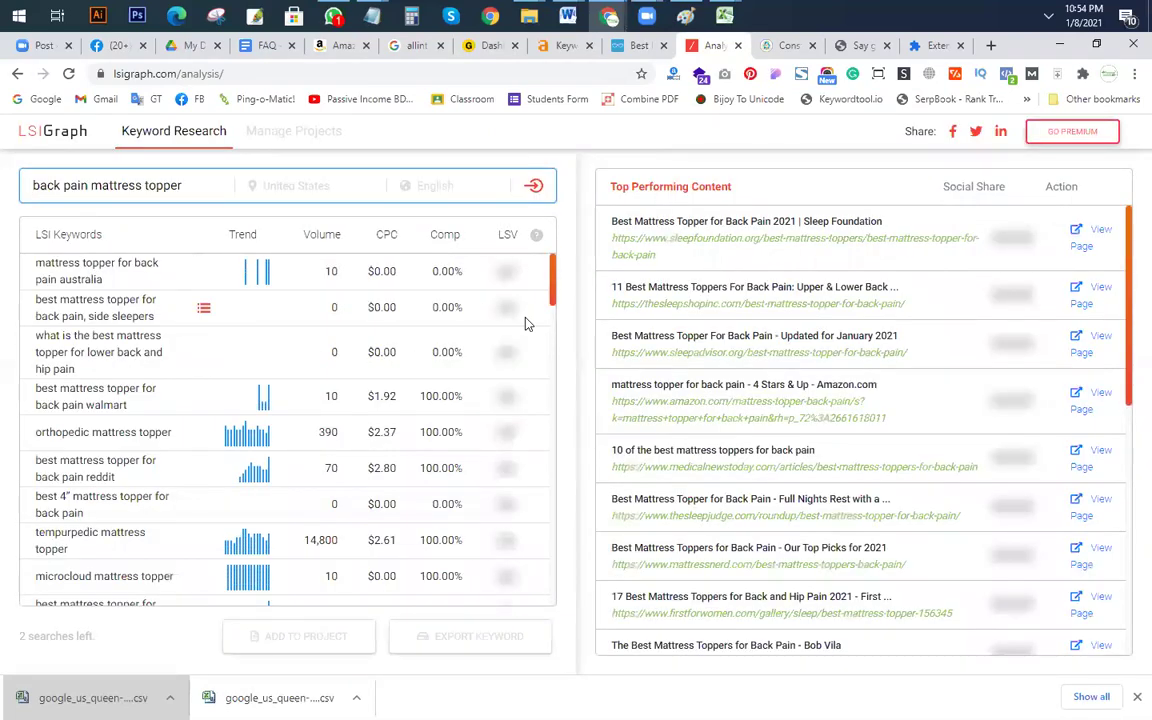
pyautogui.hotkey('alt', 'Tab')
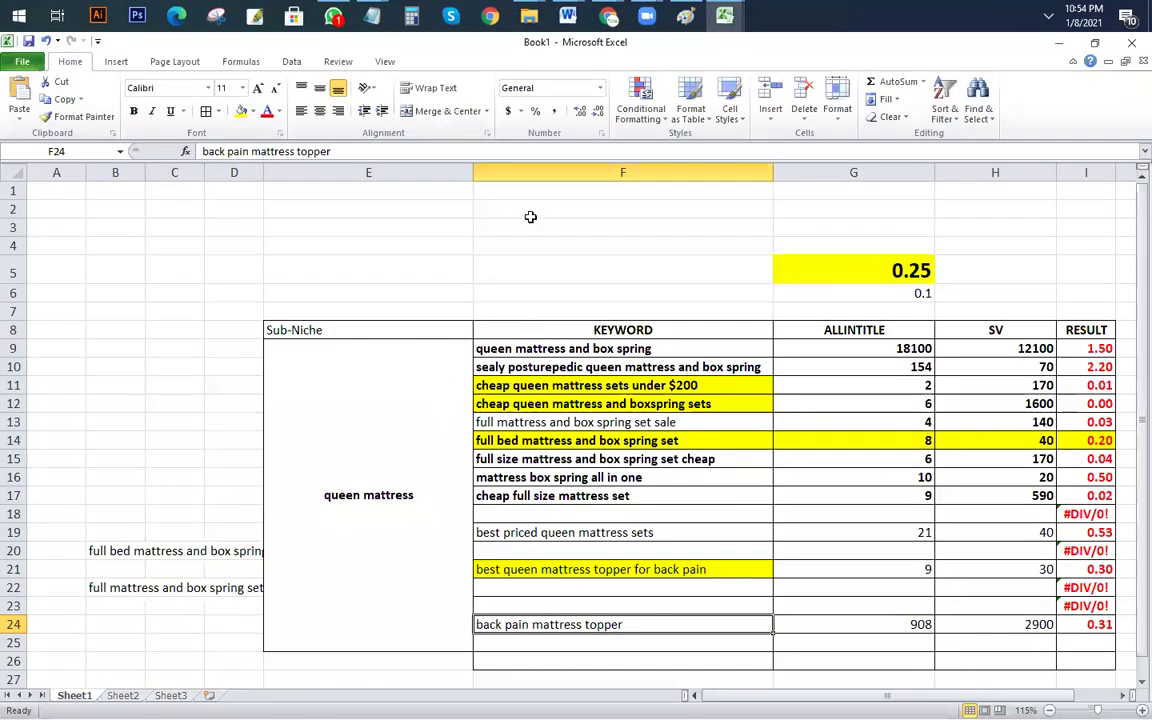
pyautogui.hotkey('alt', 'Tab')
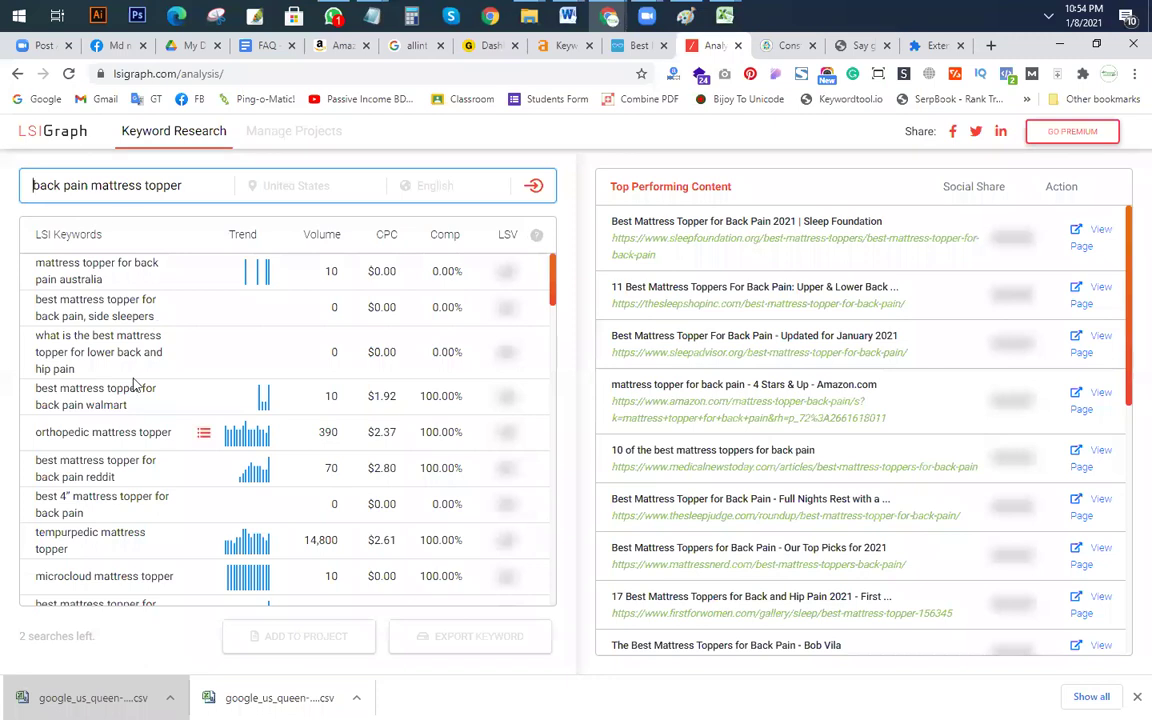
# Step: Scroll through the LSI keyword list, using Ctrl+F to find 'back pain mattress topper'
pyautogui.click(200, 188)
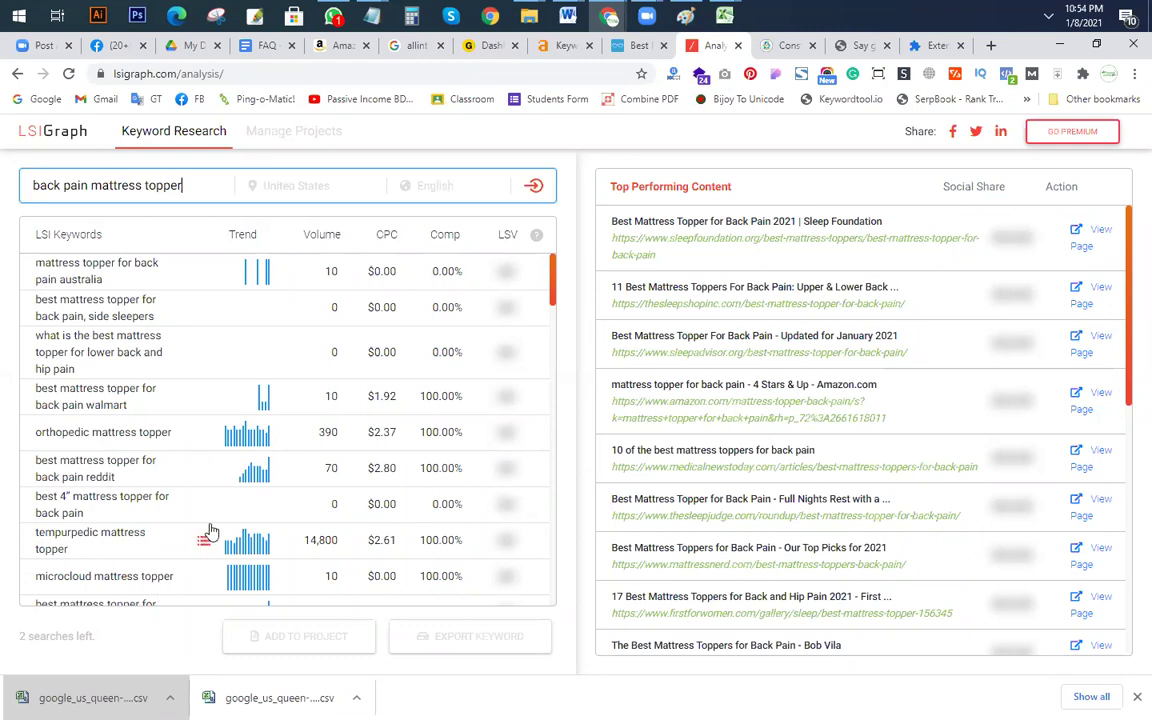
pyautogui.scroll(-5, 549, 479)
pyautogui.scroll(-10, 549, 479)
pyautogui.scroll(15, 562, 318)
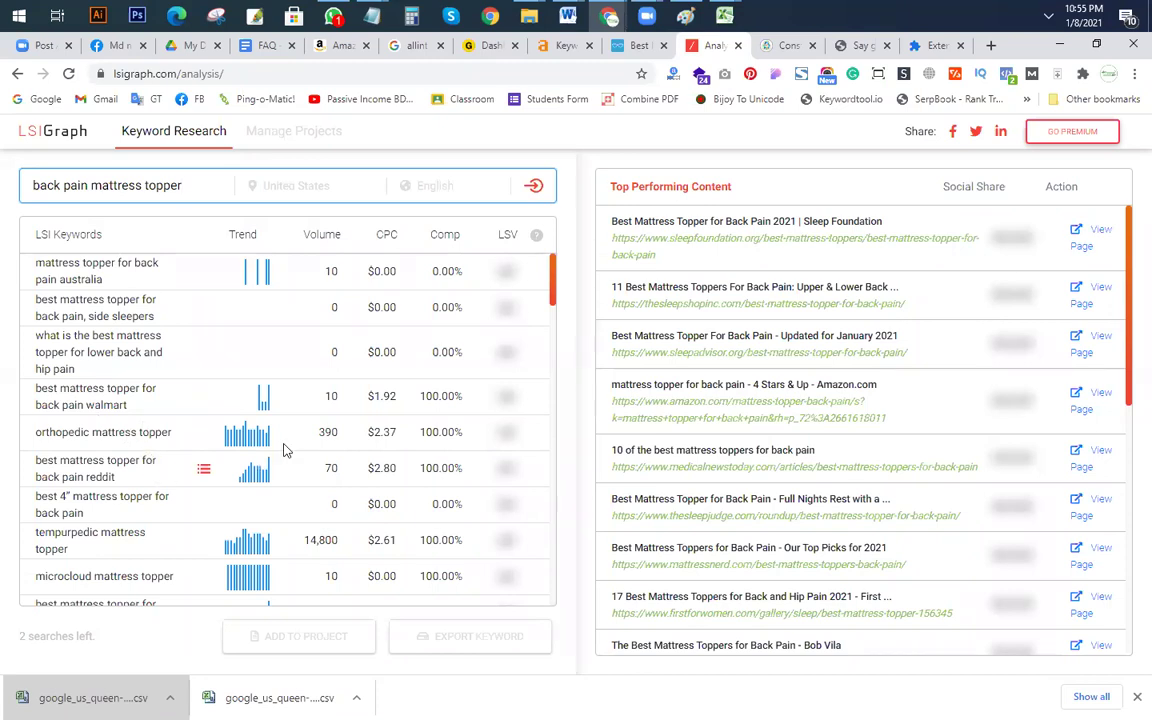
pyautogui.scroll(-3, 154, 478)
pyautogui.scroll(-1, 95, 455)
pyautogui.scroll(-3, 97, 464)
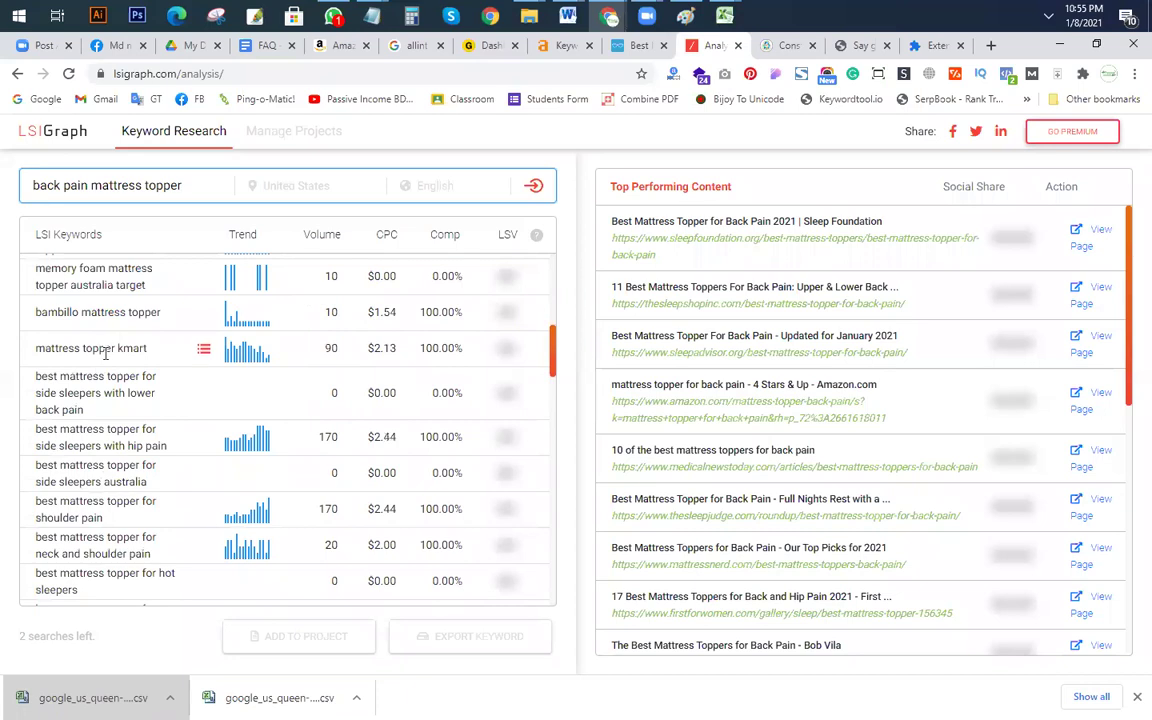
pyautogui.scroll(-2, 150, 432)
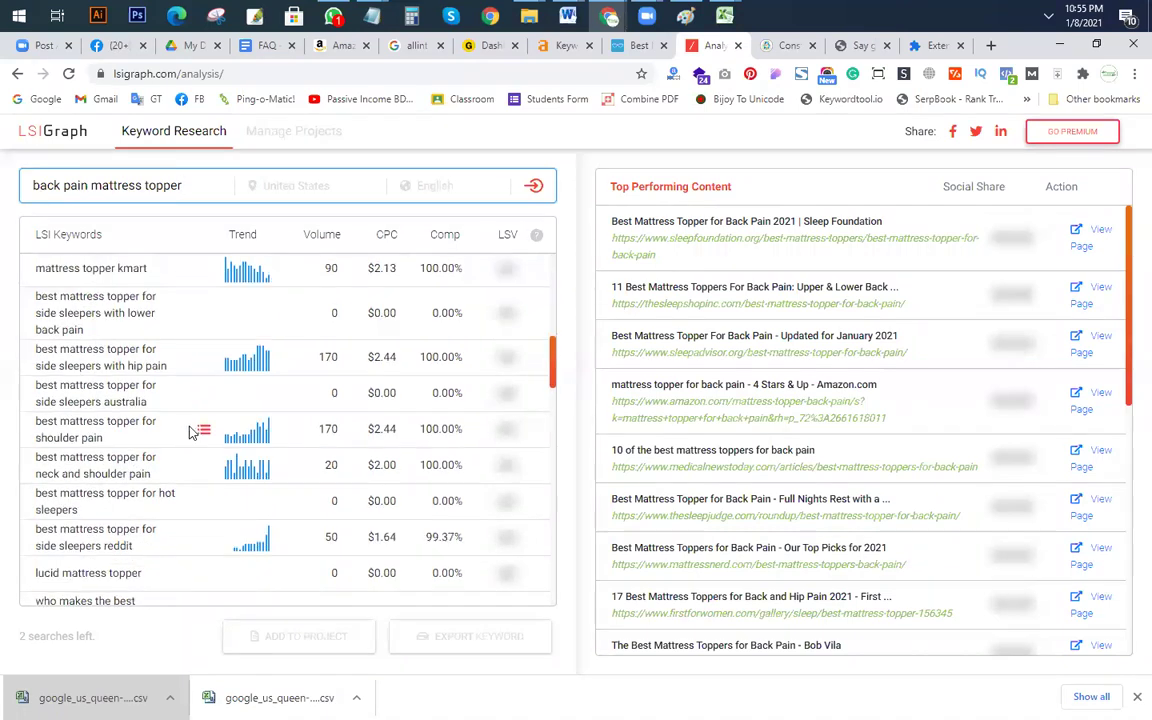
pyautogui.hotkey('ctrl', 'f')
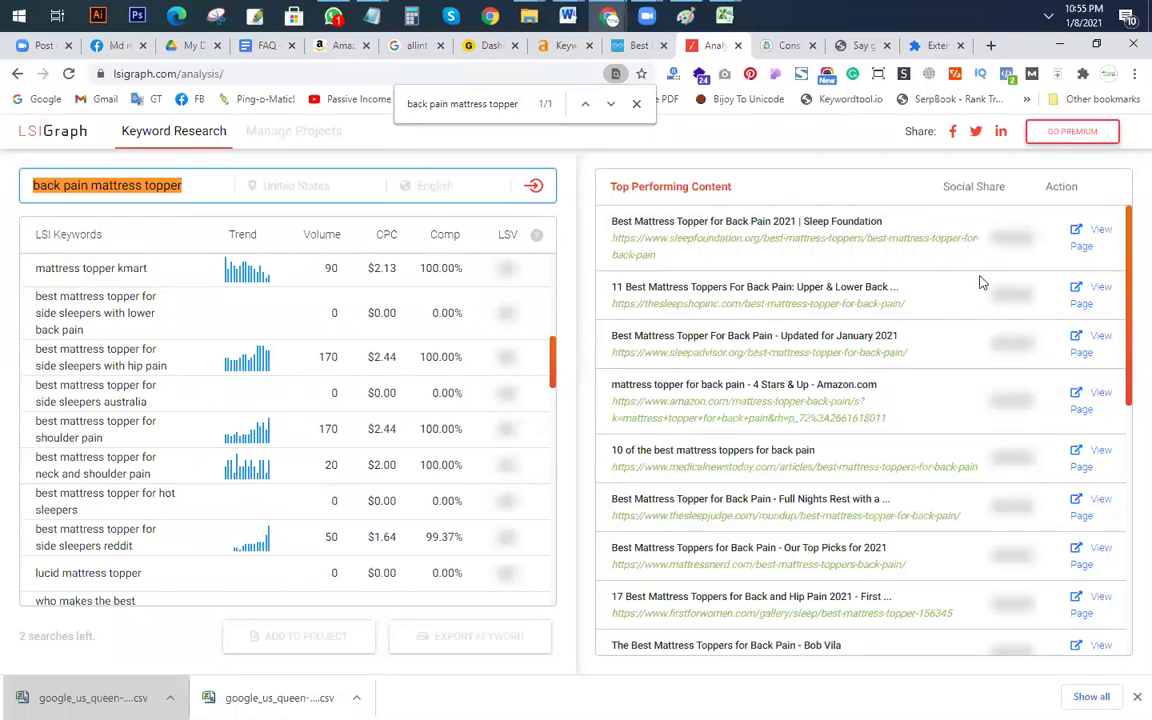
pyautogui.scroll(-3, 190, 340)
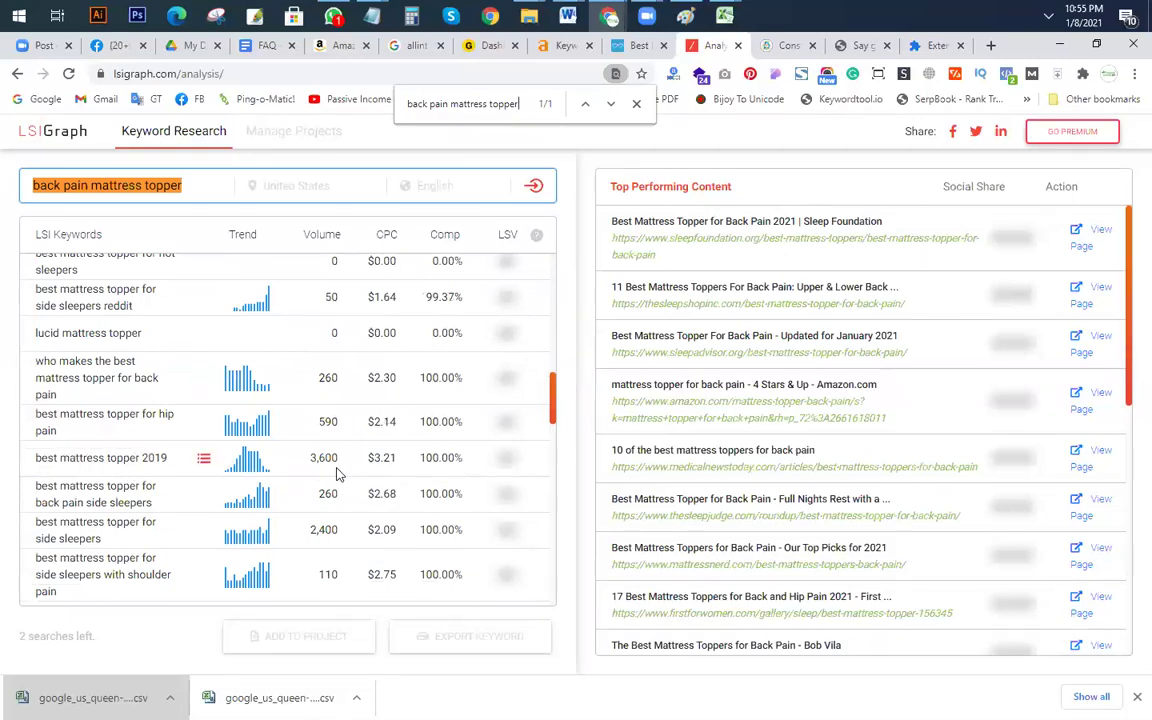
pyautogui.scroll(3, 140, 283)
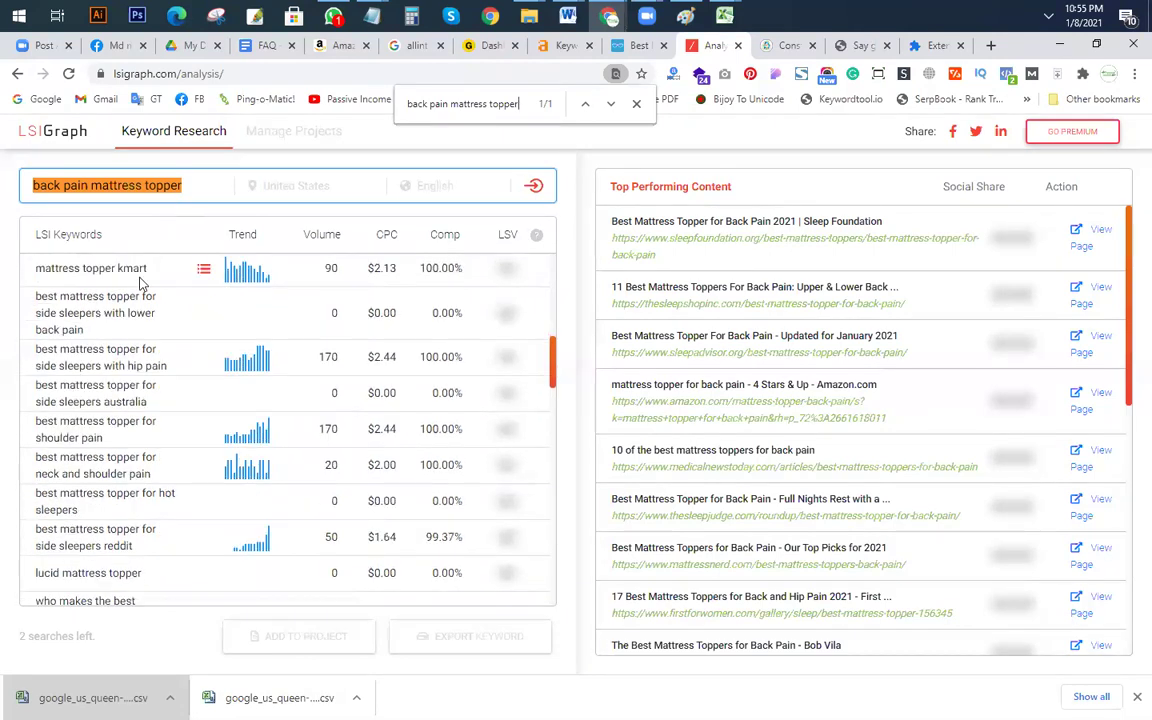
pyautogui.scroll(3, 230, 300)
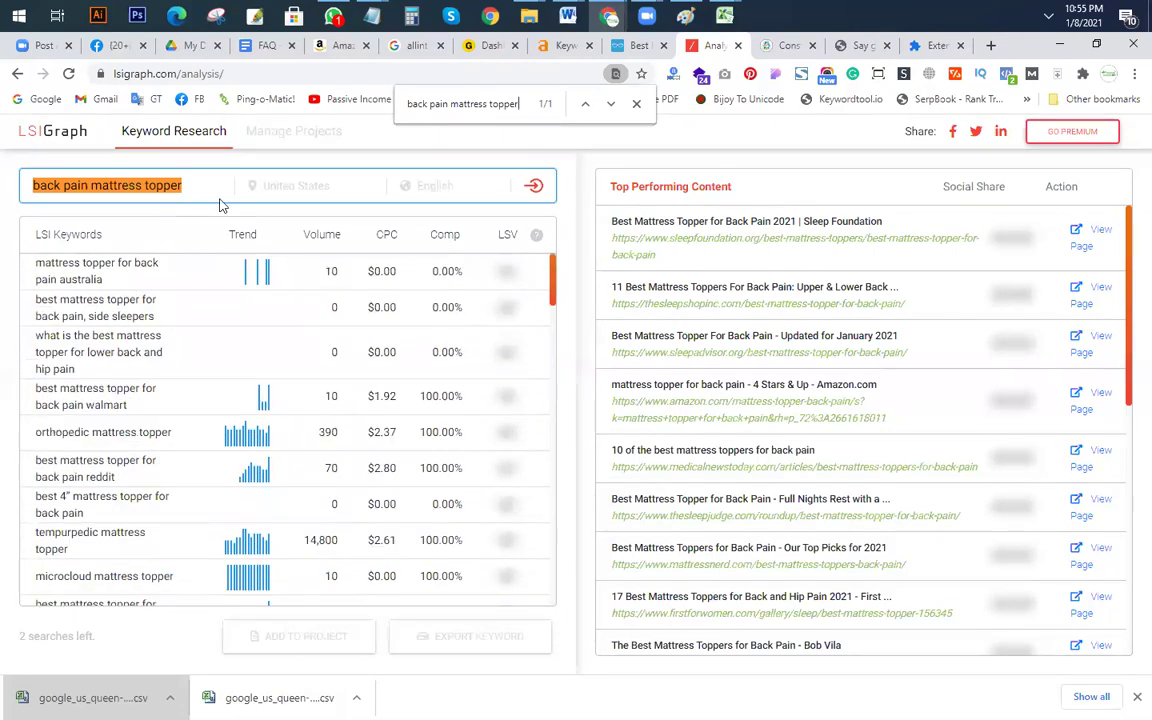
# Step: Search keywordtool.io for 'back pain mattress topper' with United States / English
pyautogui.click(990, 45)
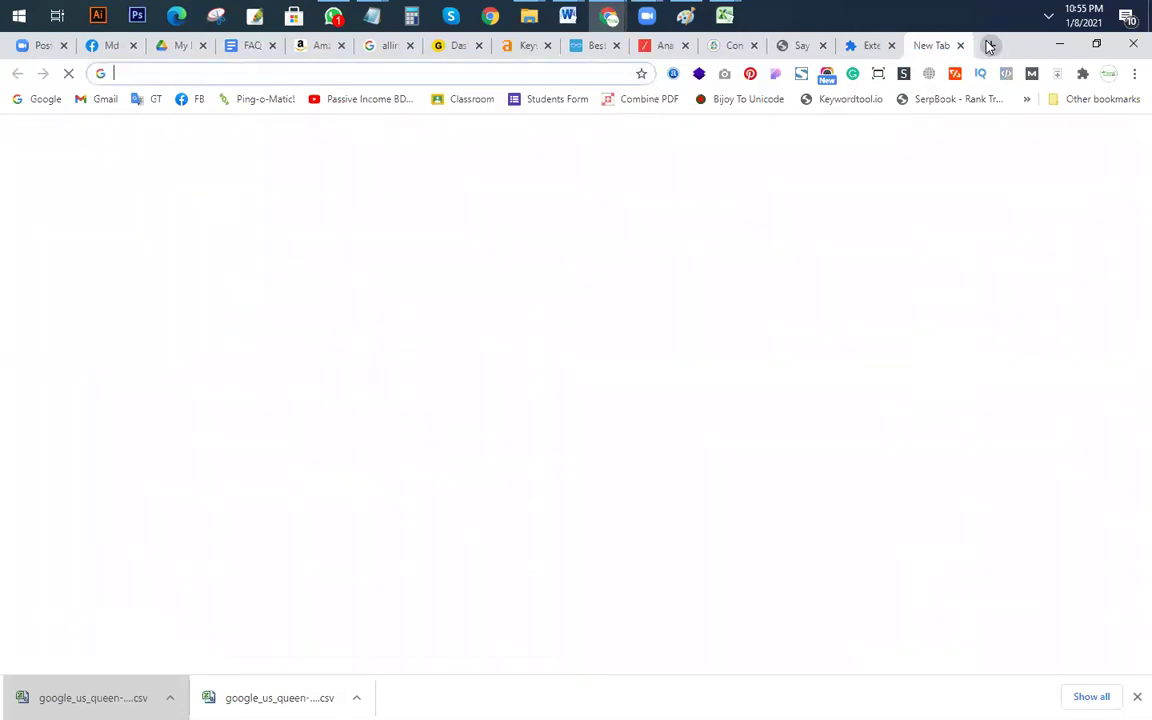
pyautogui.write('key')
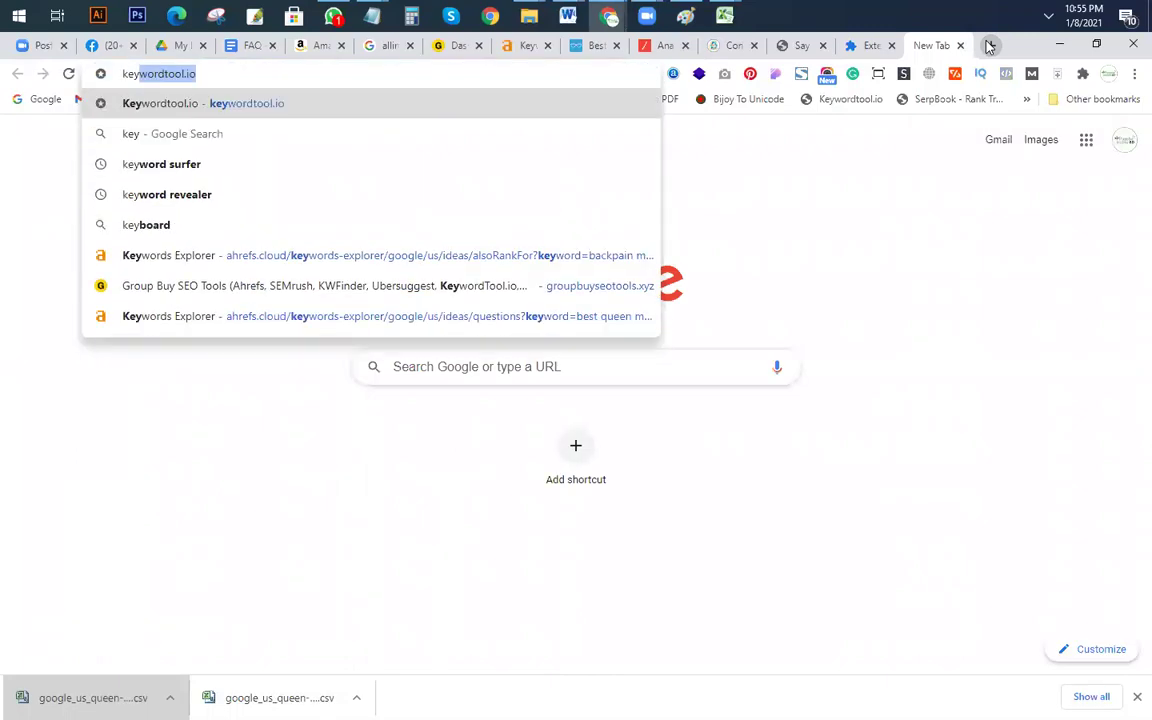
pyautogui.press('Return')
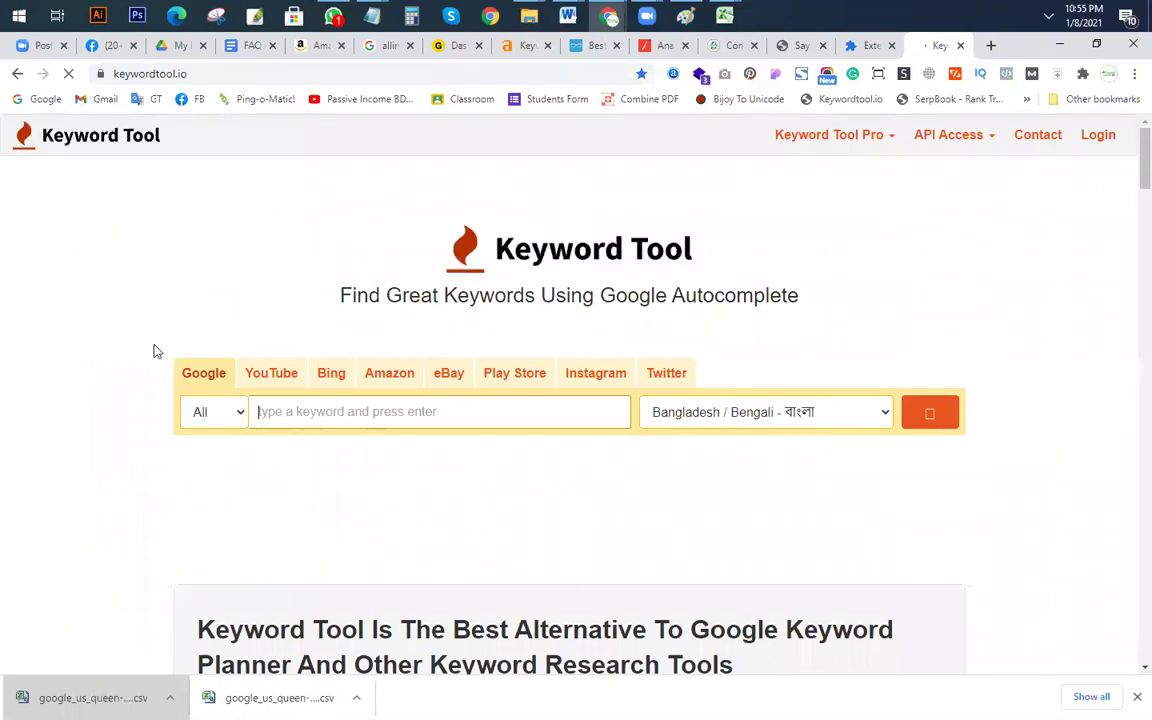
pyautogui.write('back pain mattress topper')
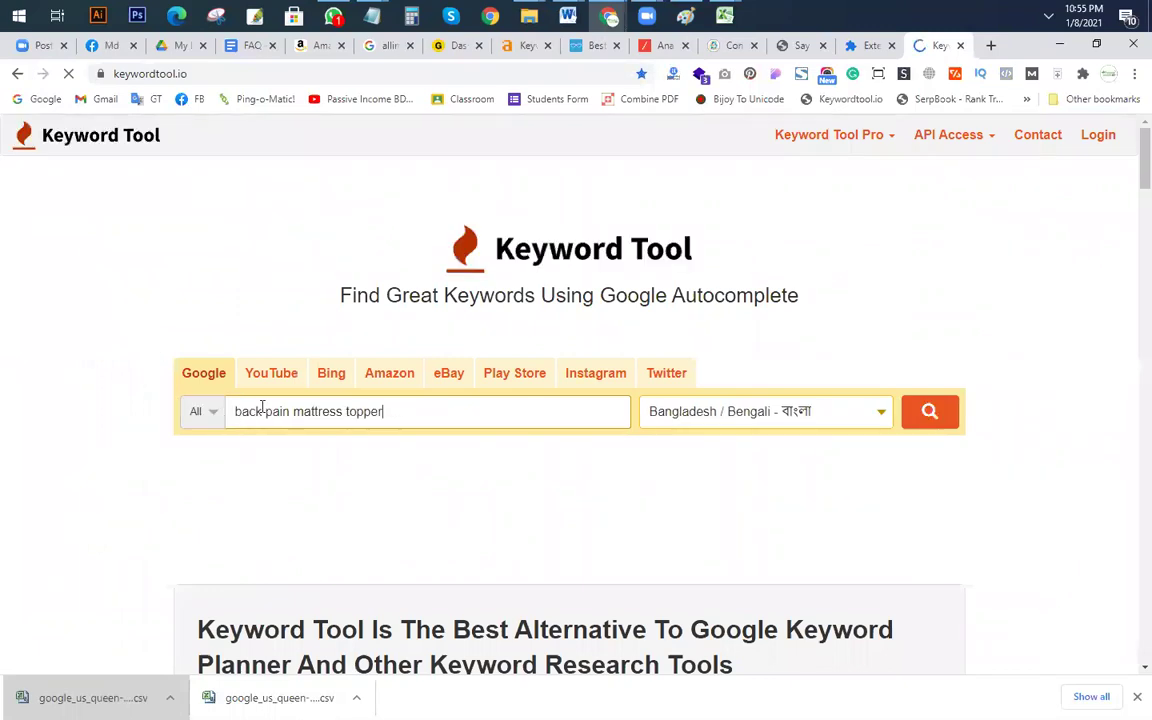
pyautogui.click(841, 418)
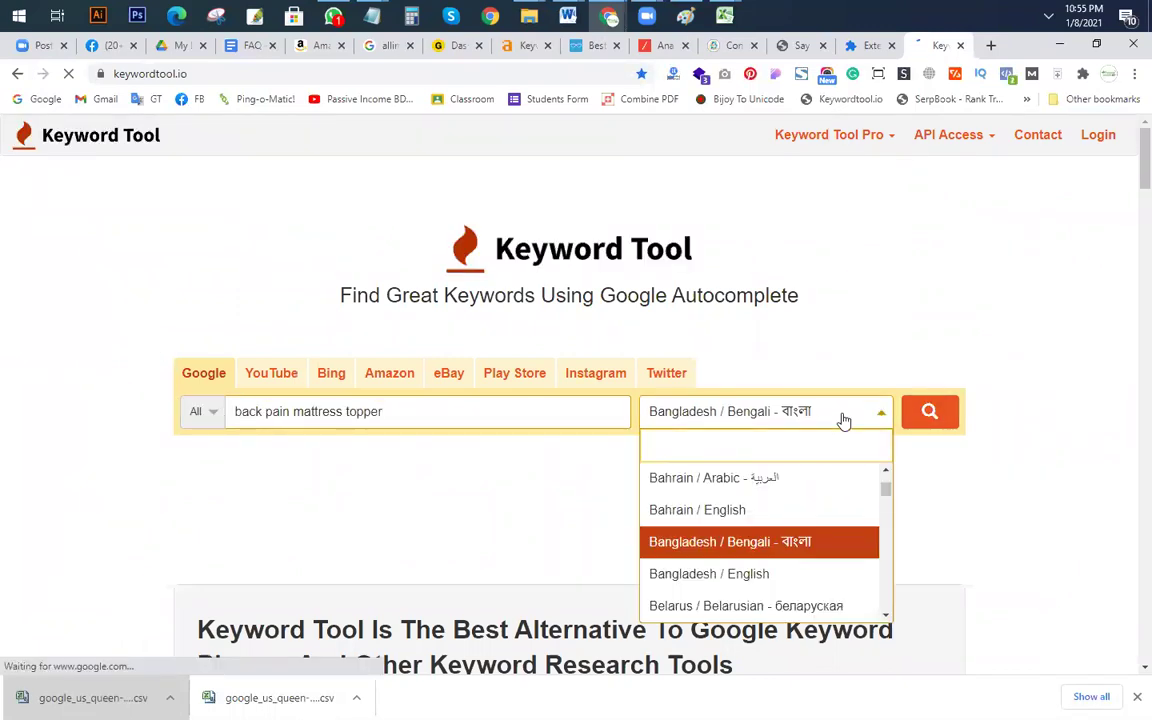
pyautogui.write('united')
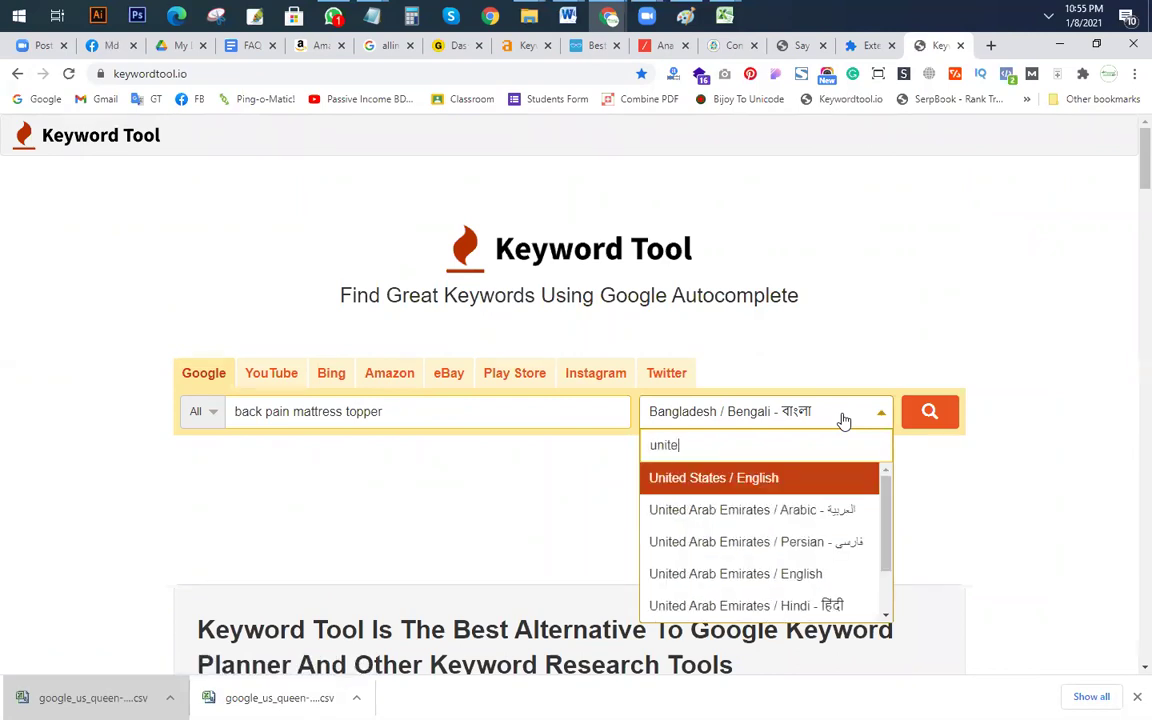
pyautogui.click(717, 478)
pyautogui.click(929, 416)
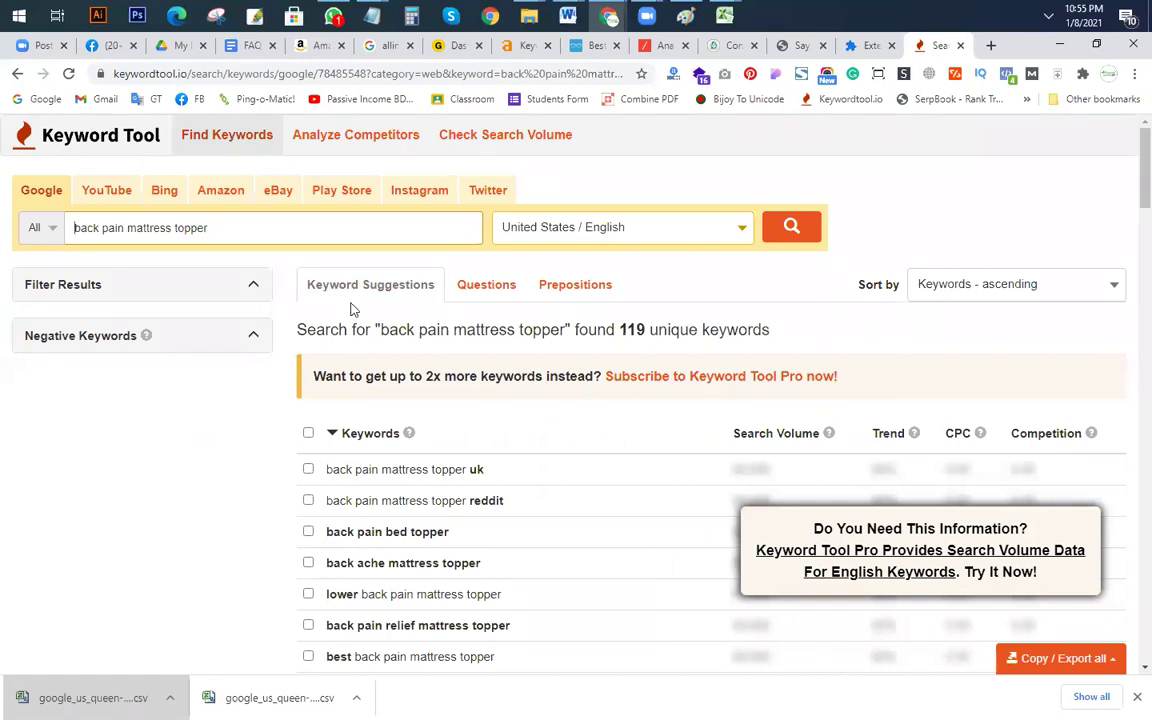
# Step: Select the first suggestion's search volume and trend figures in the results
pyautogui.scroll(-2, 740, 450)
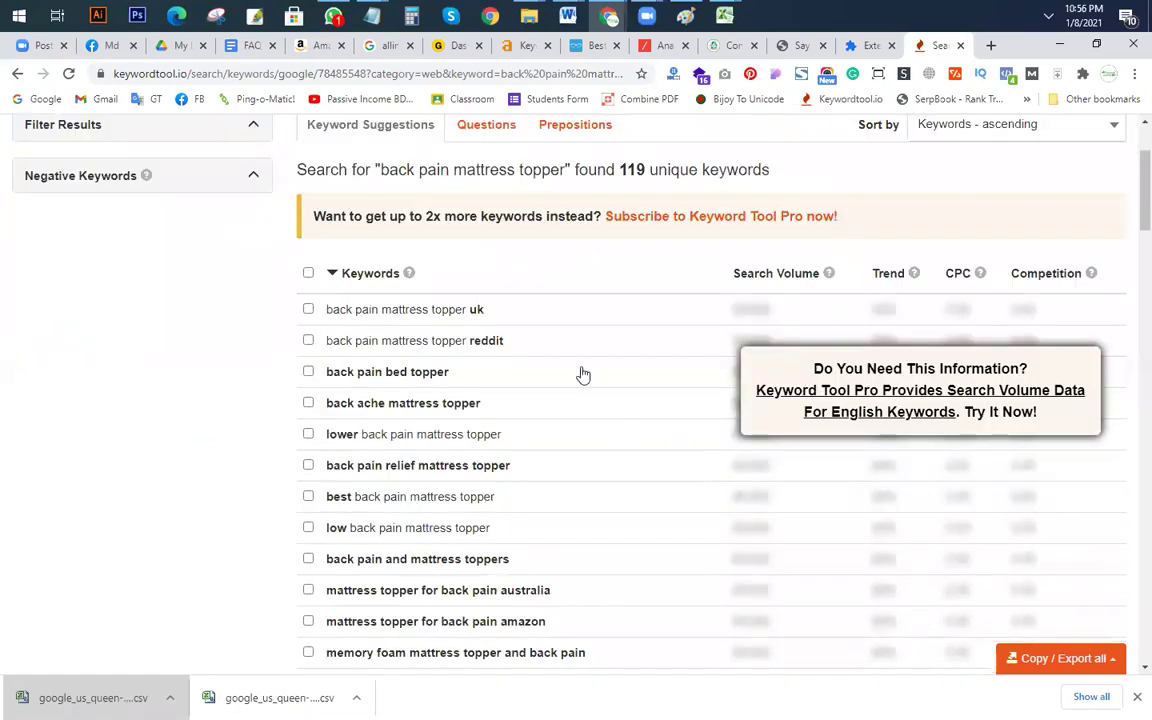
pyautogui.doubleClick(789, 311)
pyautogui.moveTo(789, 311); pyautogui.dragTo(855, 320)
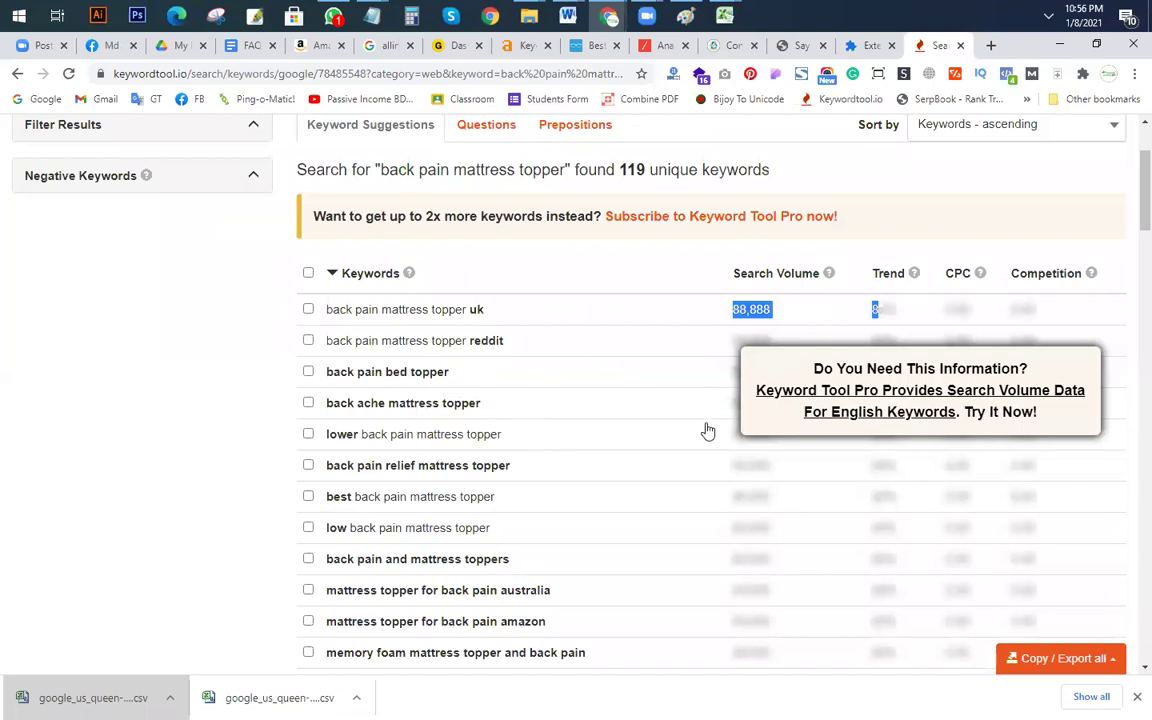
pyautogui.scroll(2, 707, 429)
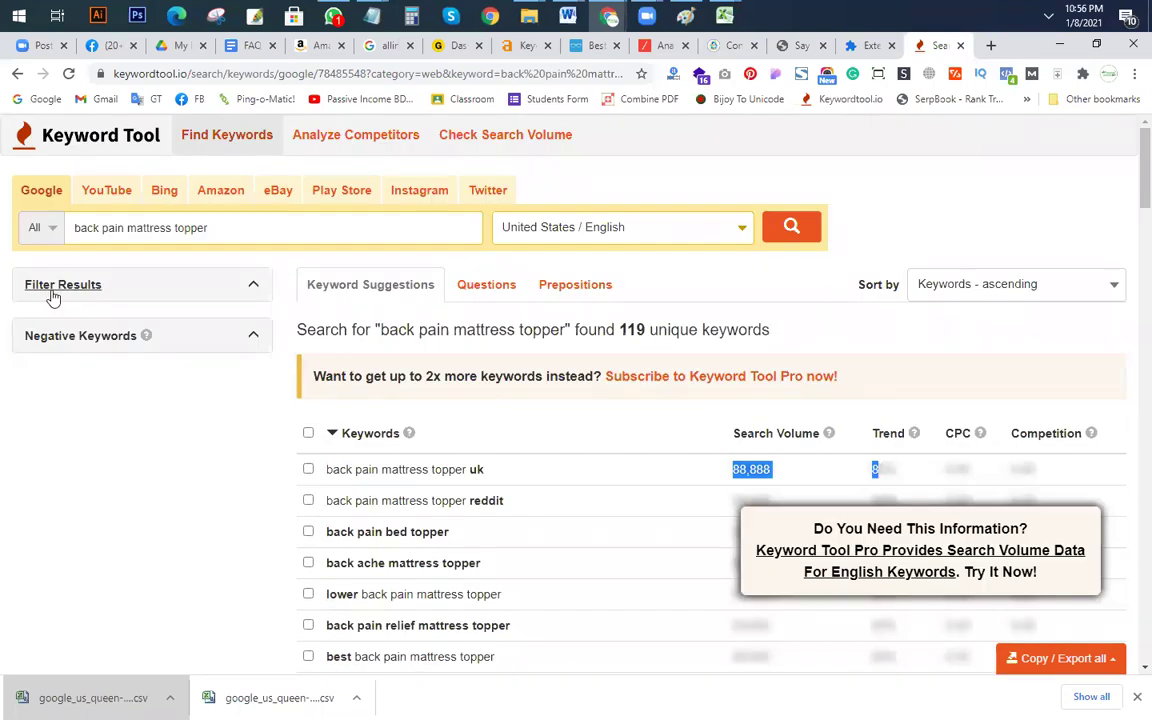
pyautogui.click(251, 235)
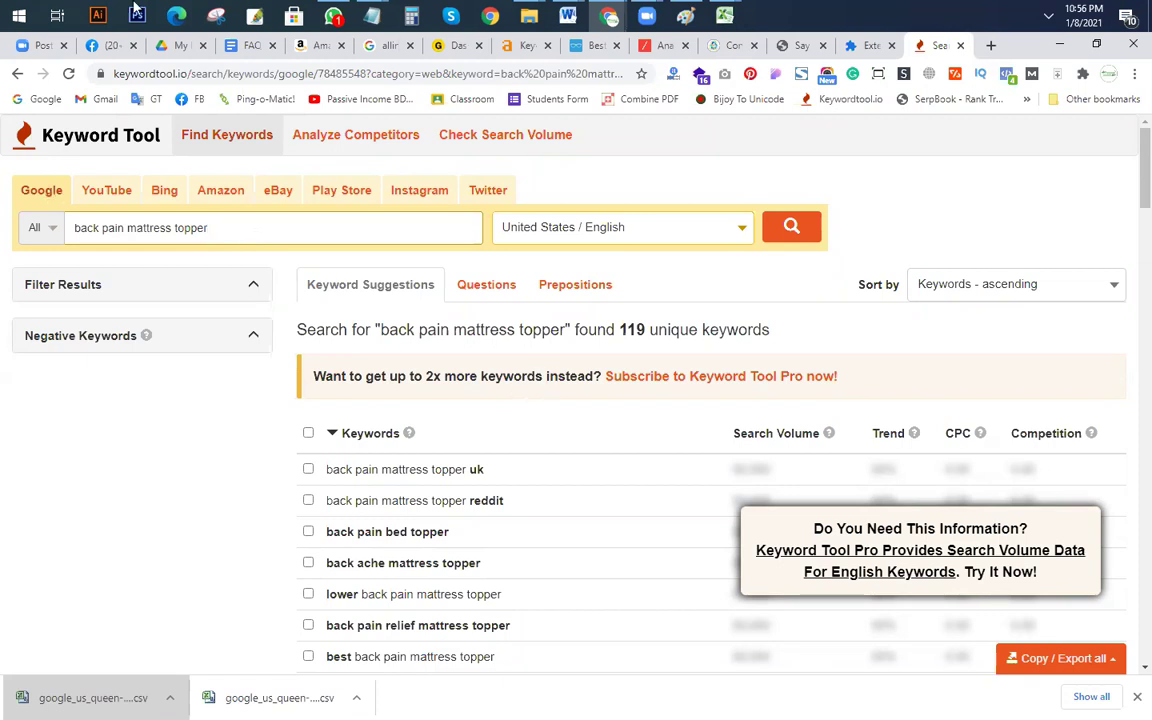
# Step: Close the Extensions tab and start a new blank Google tab
pyautogui.click(800, 45)
pyautogui.click(891, 45)
pyautogui.hotkey('ctrl', 't')
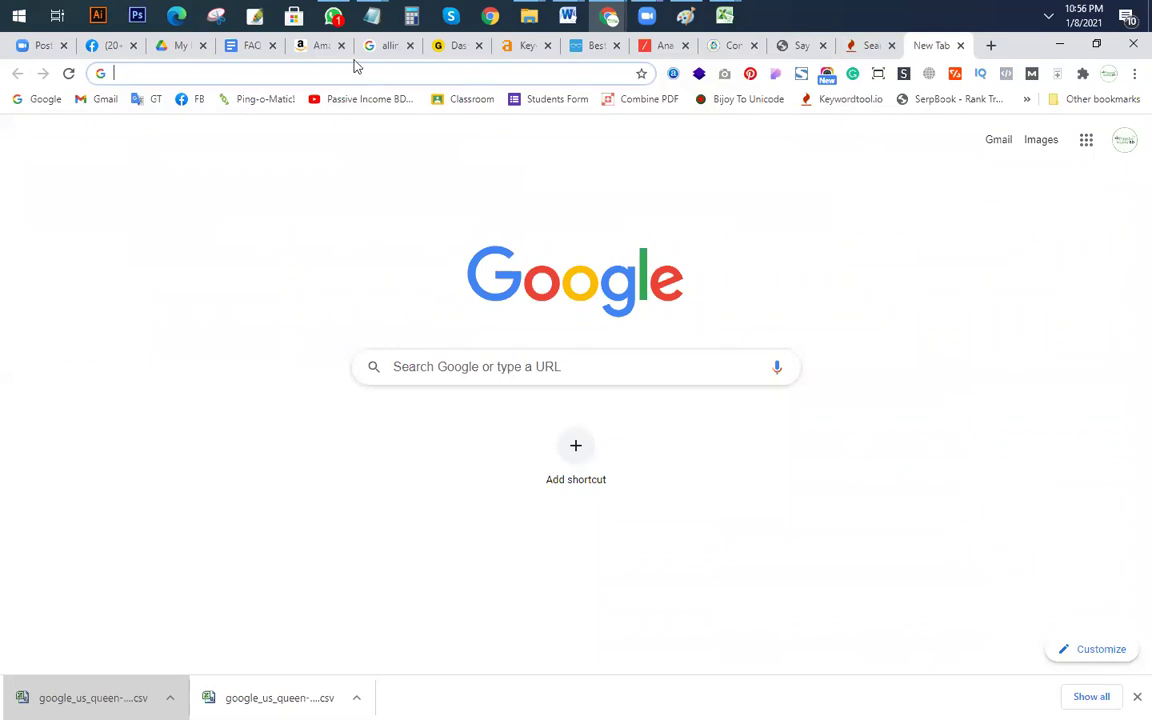
# Step: Review back pain mattress topper in Ahrefs (KD 9, volume 60) and copy 'best mattress topper for back pain'
pyautogui.click(443, 47)
pyautogui.click(526, 47)
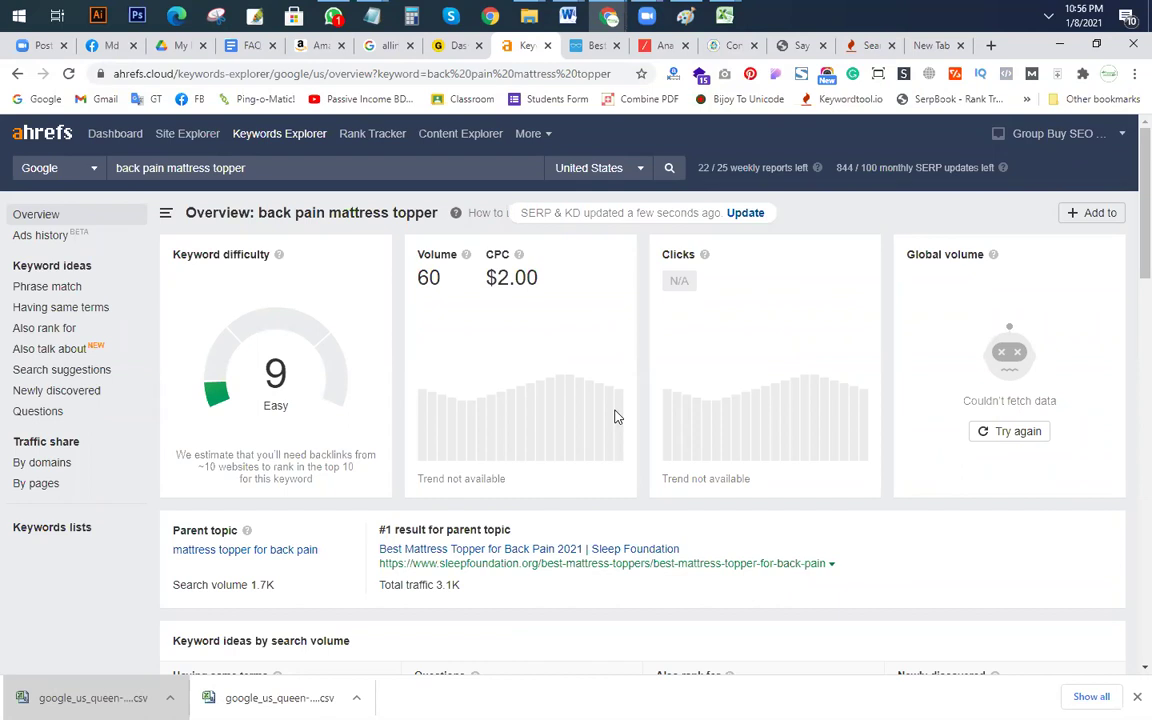
pyautogui.click(112, 168)
pyautogui.scroll(-4, 258, 400)
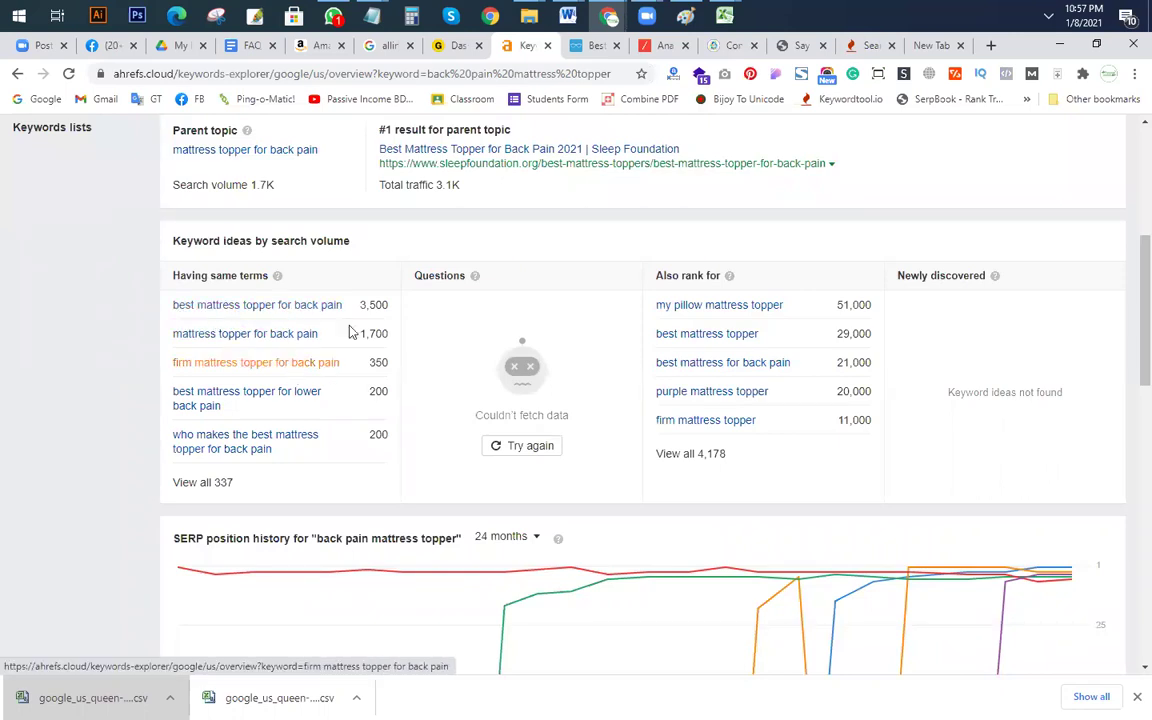
pyautogui.scroll(4, 300, 340)
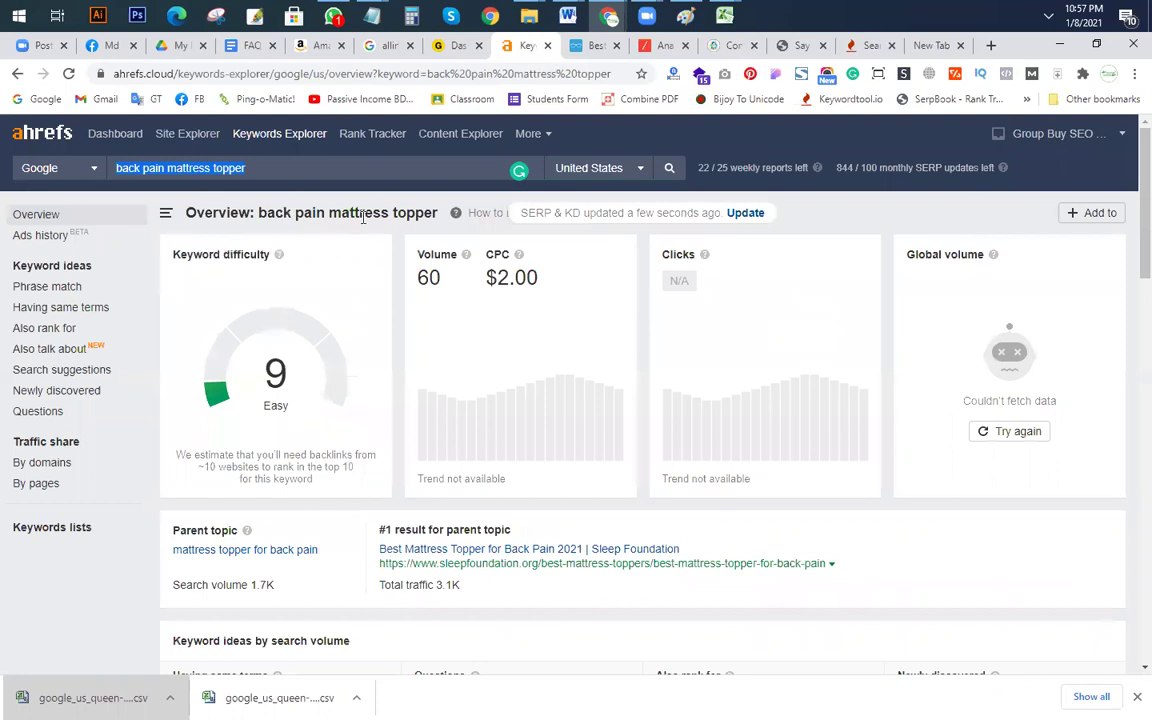
pyautogui.scroll(-4, 380, 458)
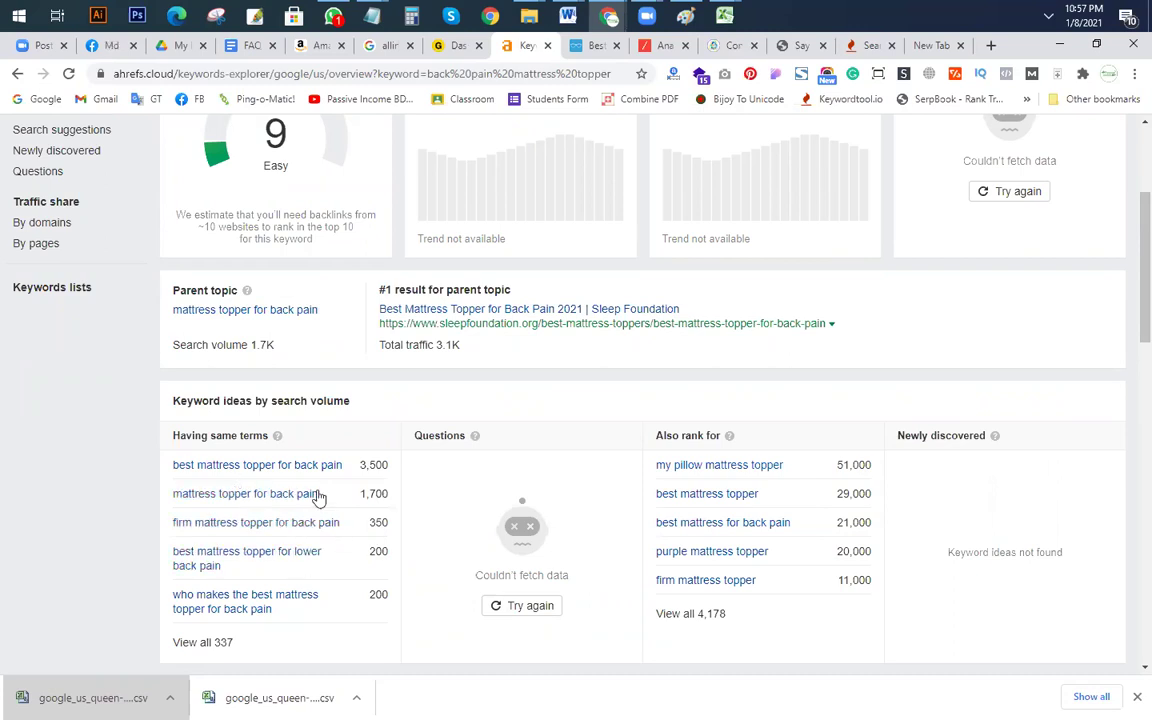
pyautogui.moveTo(195, 470)
pyautogui.mouseDown()
pyautogui.moveTo(175, 473)
pyautogui.moveTo(181, 487)
pyautogui.mouseUp()
pyautogui.hotkey('ctrl', 'c')
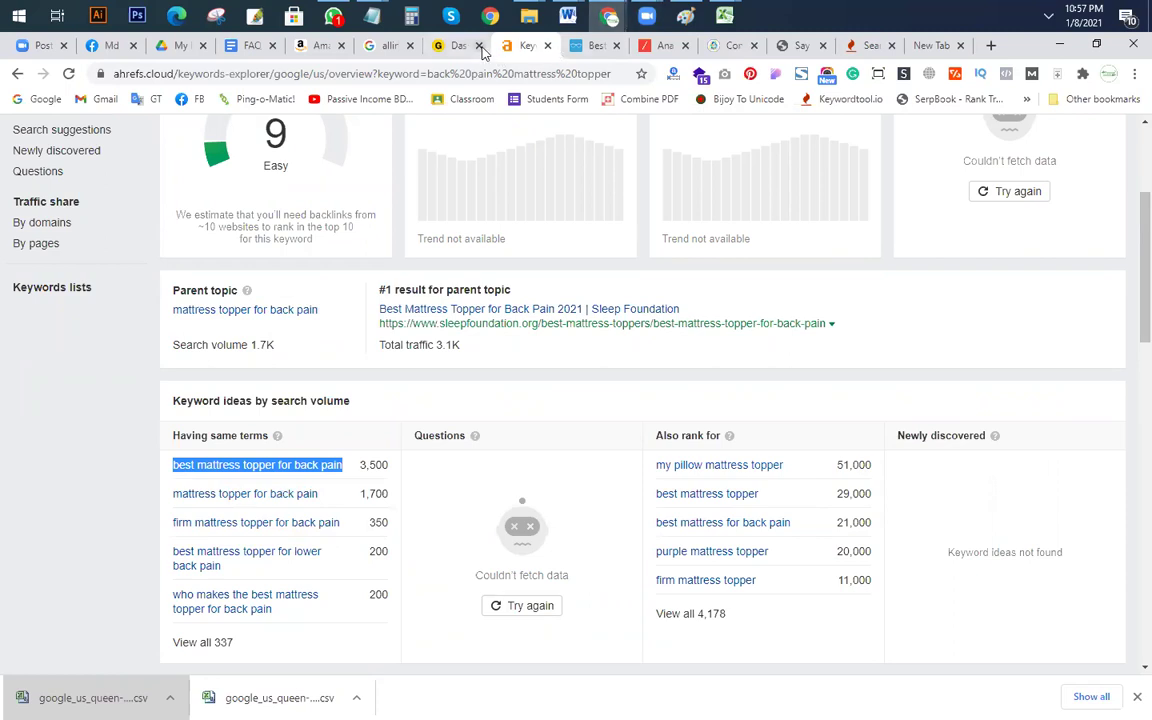
pyautogui.click(375, 45)
# Step: Search Google for 'best mattress topper for back pain' and compare against the Excel sheet
pyautogui.tripleClick(310, 150)
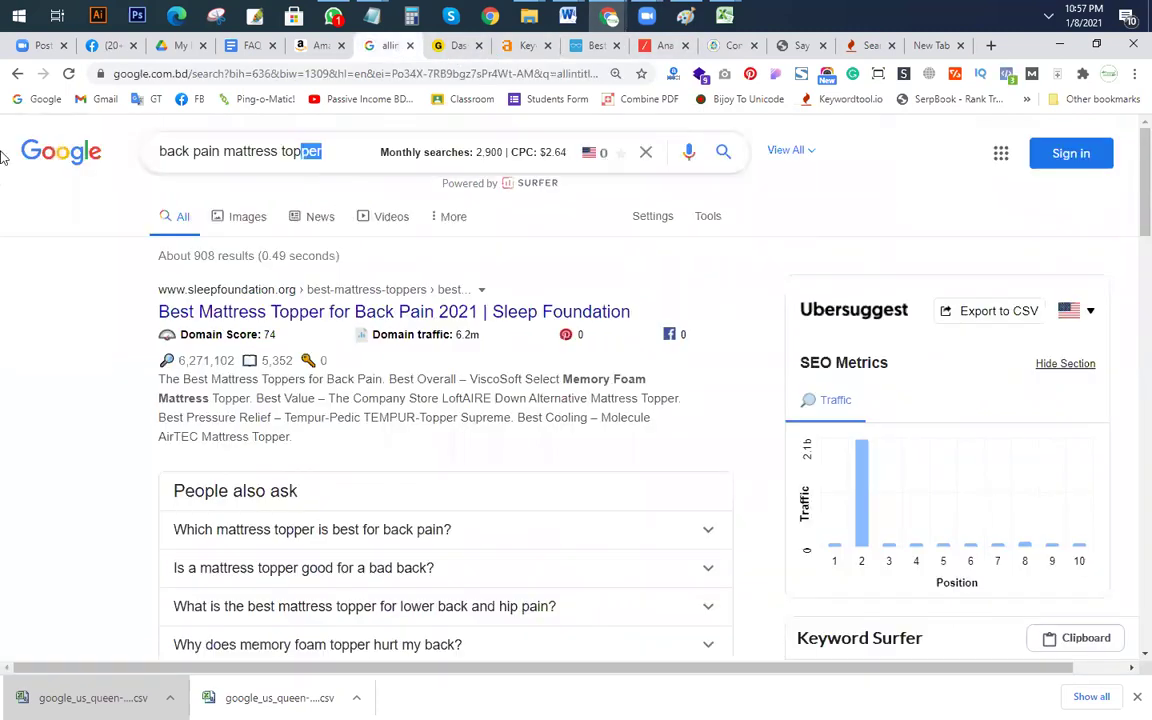
pyautogui.hotkey('ctrl', 'v')
pyautogui.press('Return')
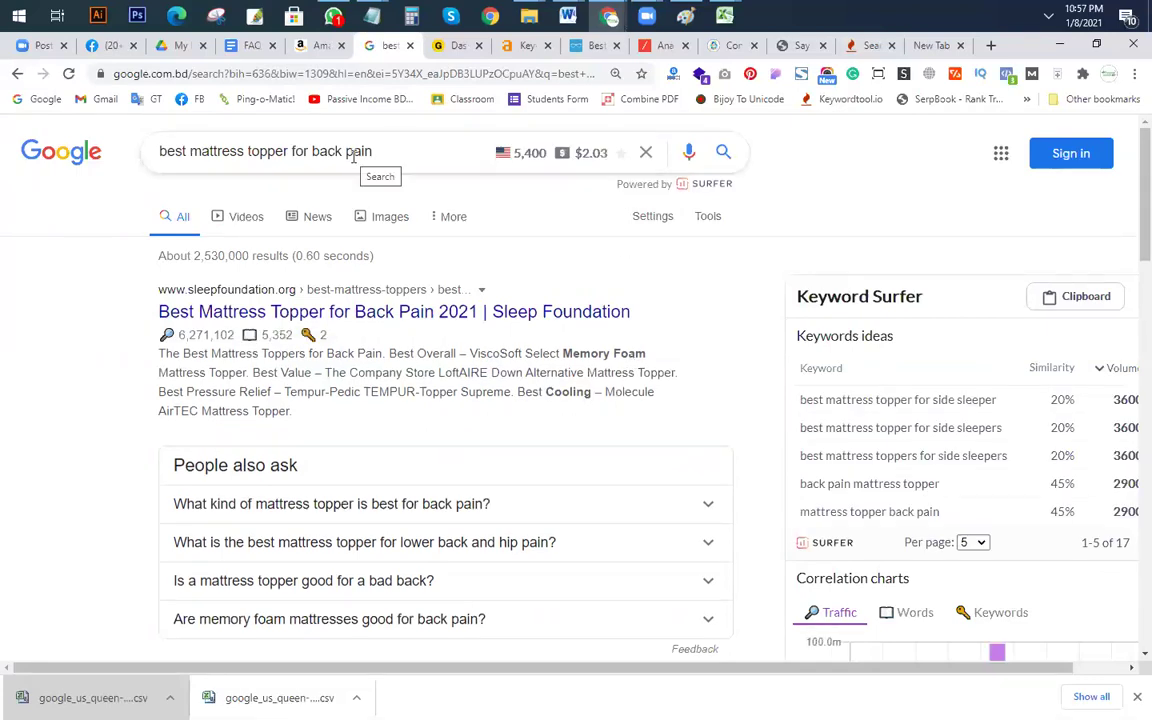
pyautogui.hotkey('alt', 'Tab')
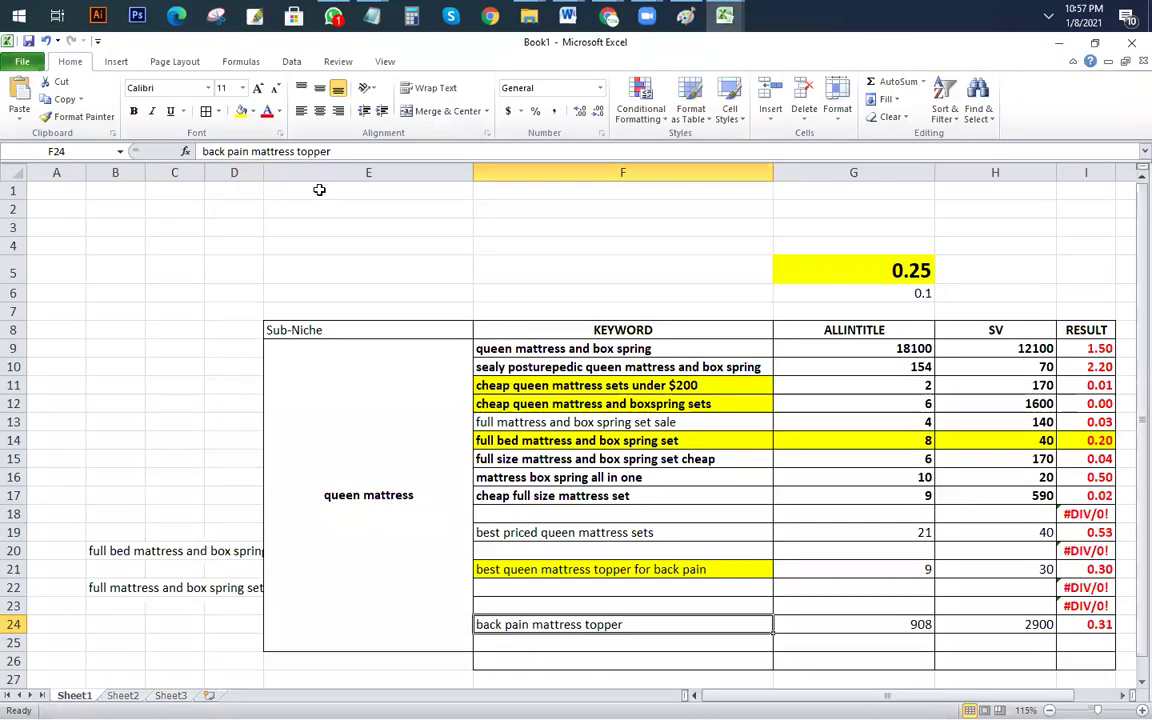
pyautogui.hotkey('alt', 'Tab')
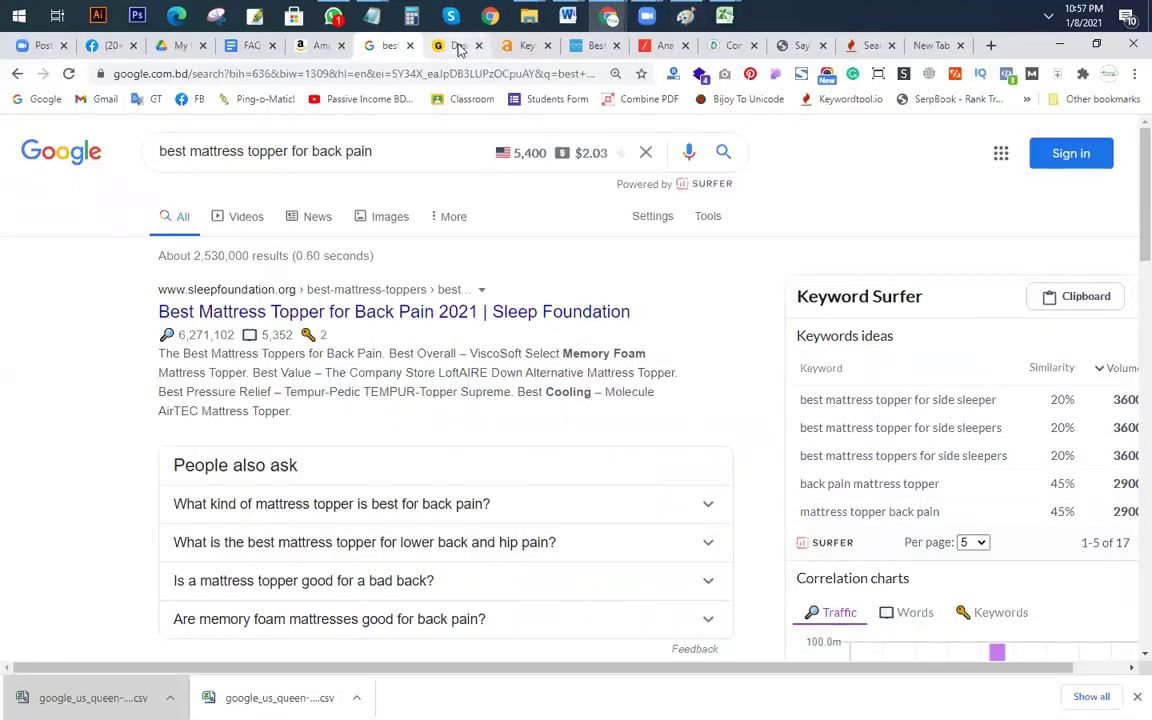
# Step: Glance at the Ahrefs overview, then rerun the Google search for 'back pain mattress topper'
pyautogui.click(436, 45)
pyautogui.click(525, 45)
pyautogui.scroll(3, 211, 198)
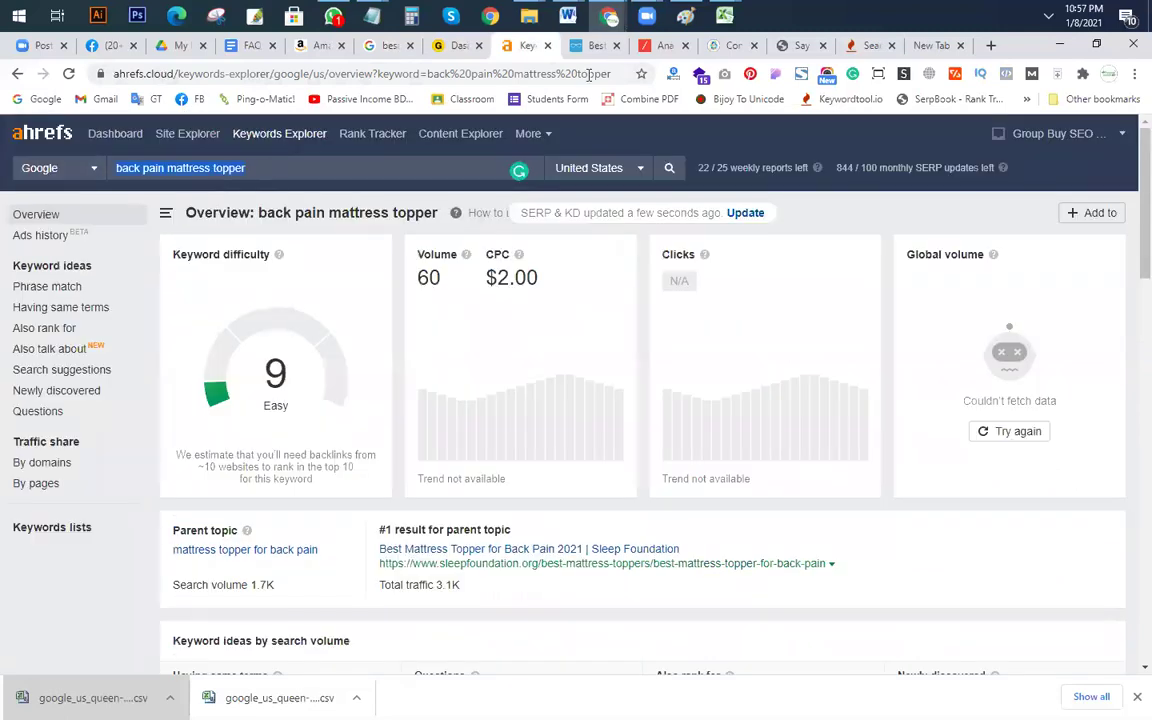
pyautogui.click(385, 45)
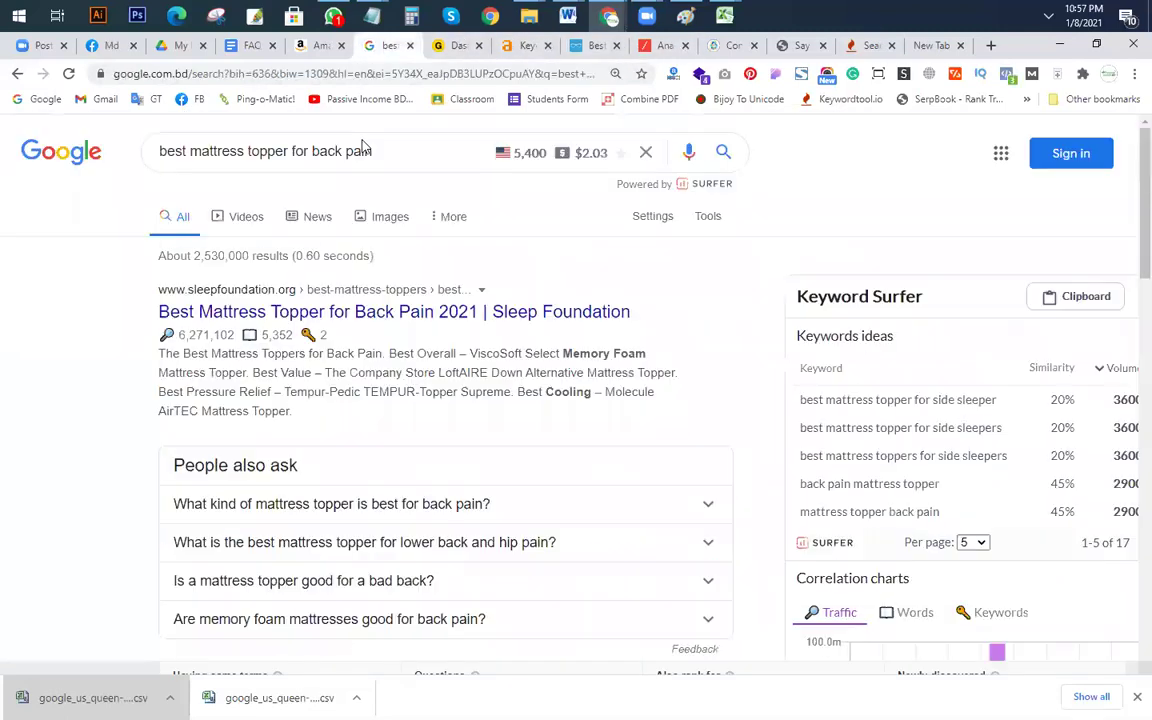
pyautogui.moveTo(370, 151); pyautogui.dragTo(38, 148)
pyautogui.write('back pain mattress topper')
pyautogui.press('Return')
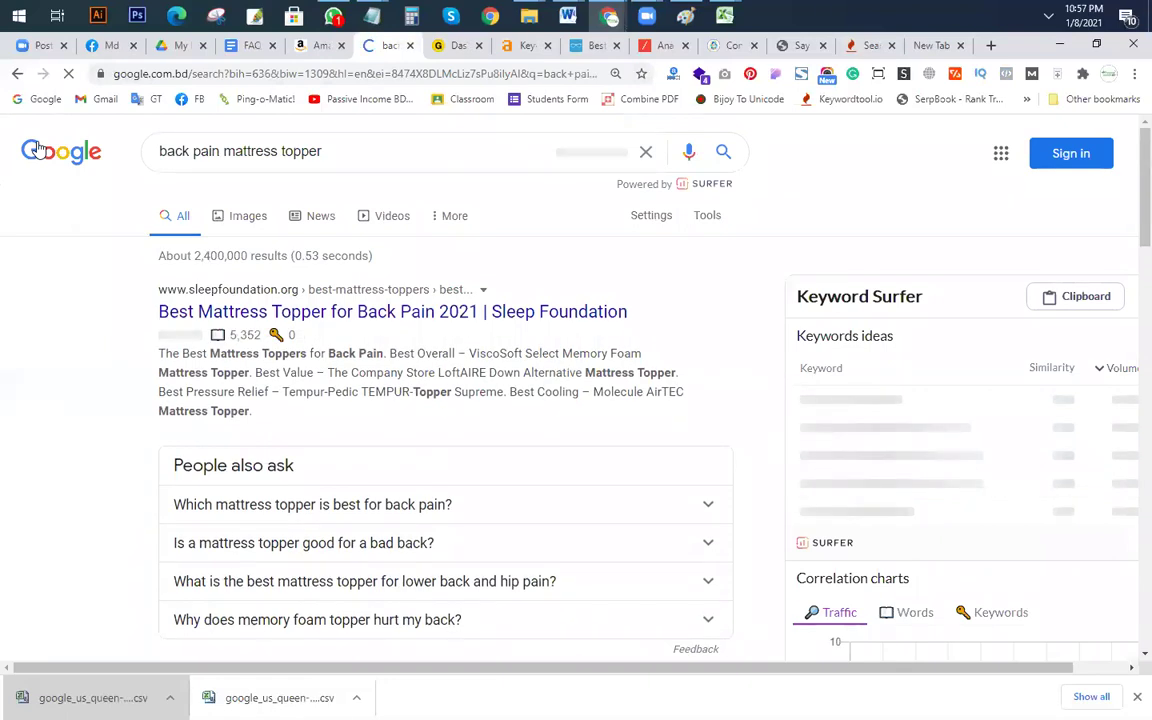
# Step: Check the Excel workbook, then return to the Ahrefs keyword overview tab
pyautogui.hotkey('alt', 'Tab')
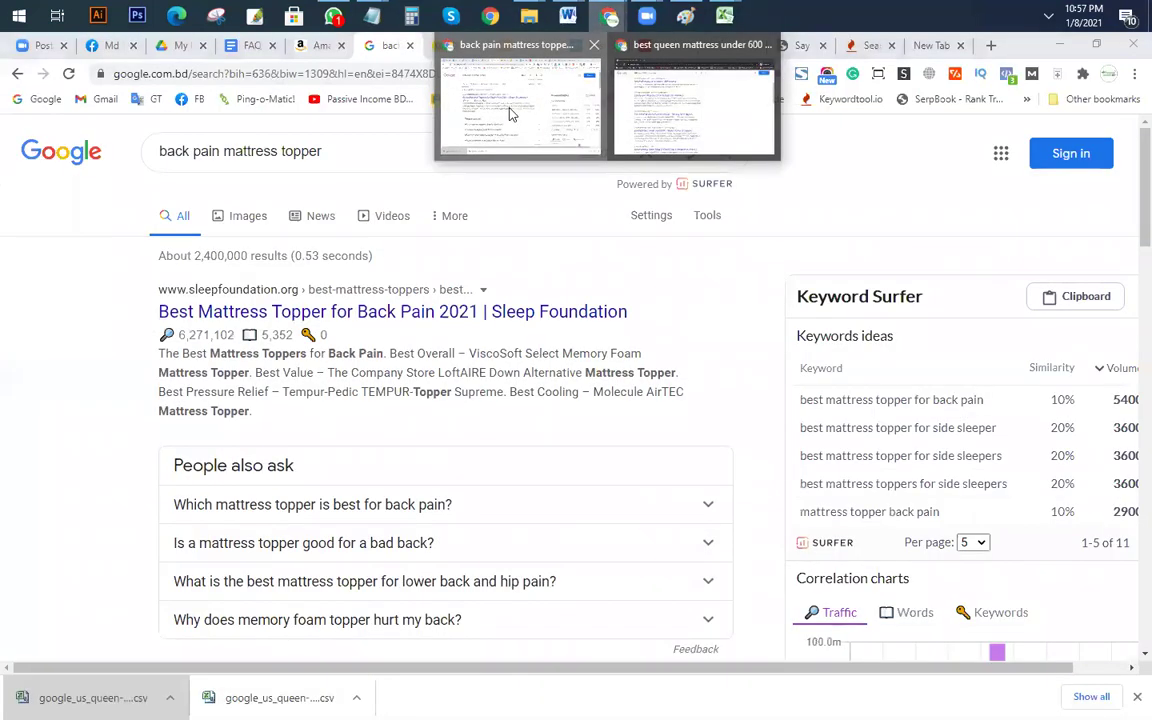
pyautogui.click(509, 113)
pyautogui.click(452, 45)
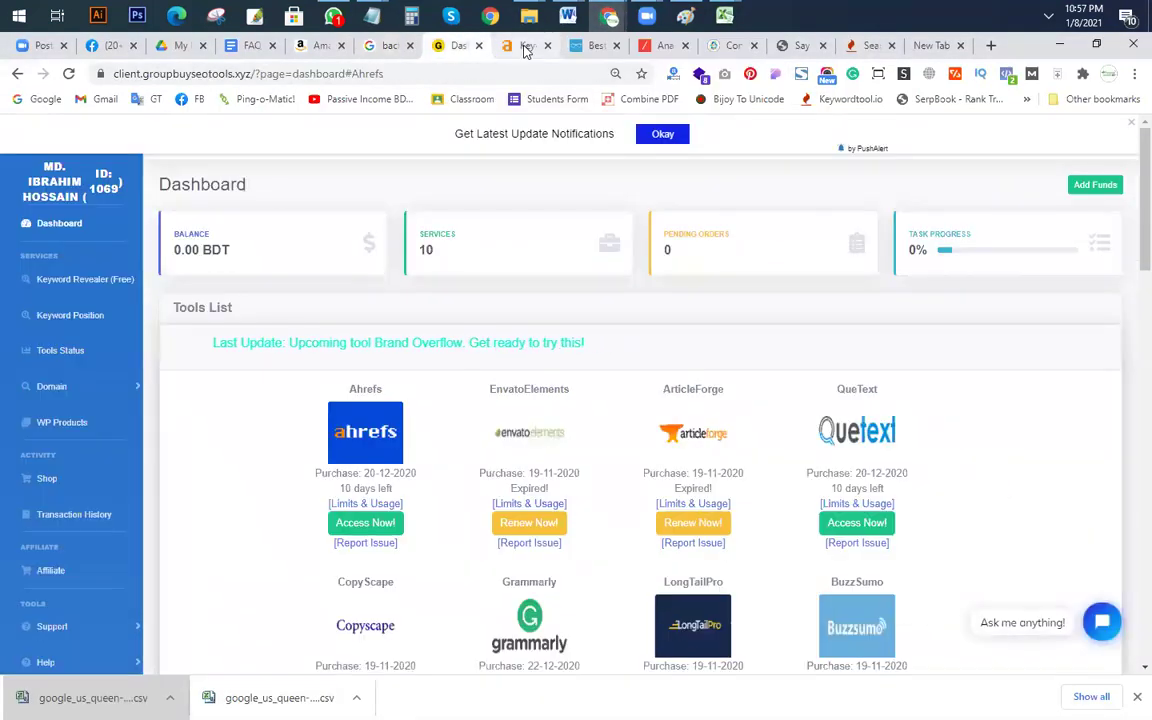
pyautogui.click(524, 45)
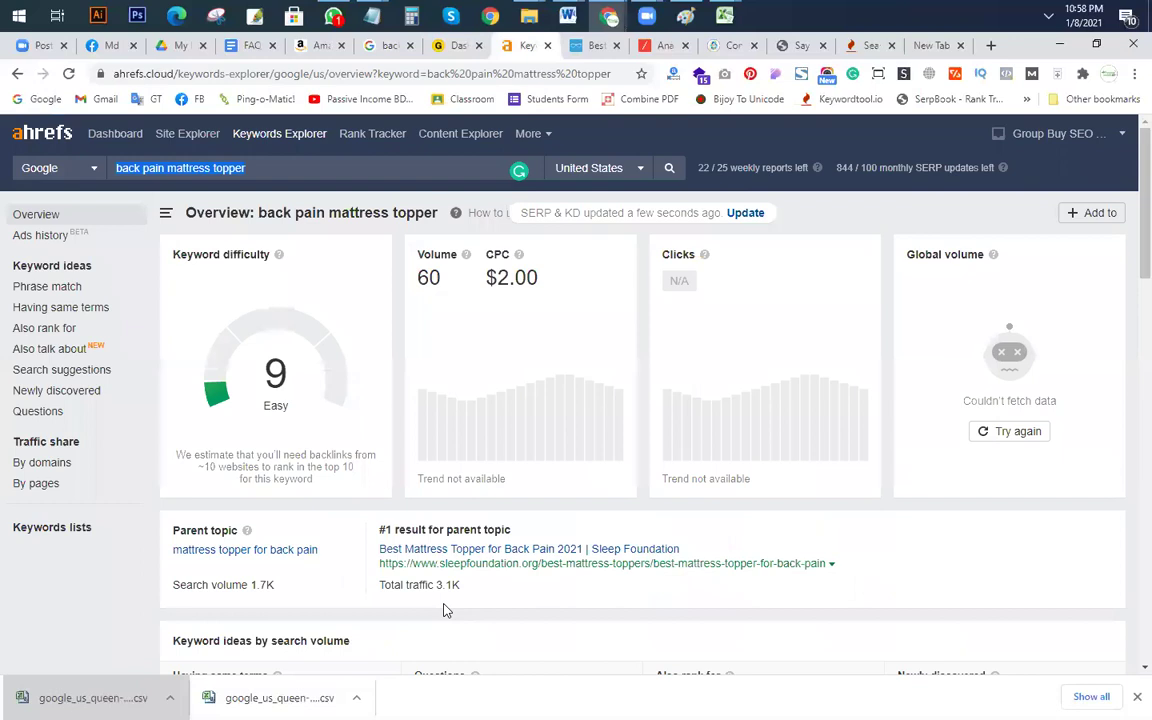
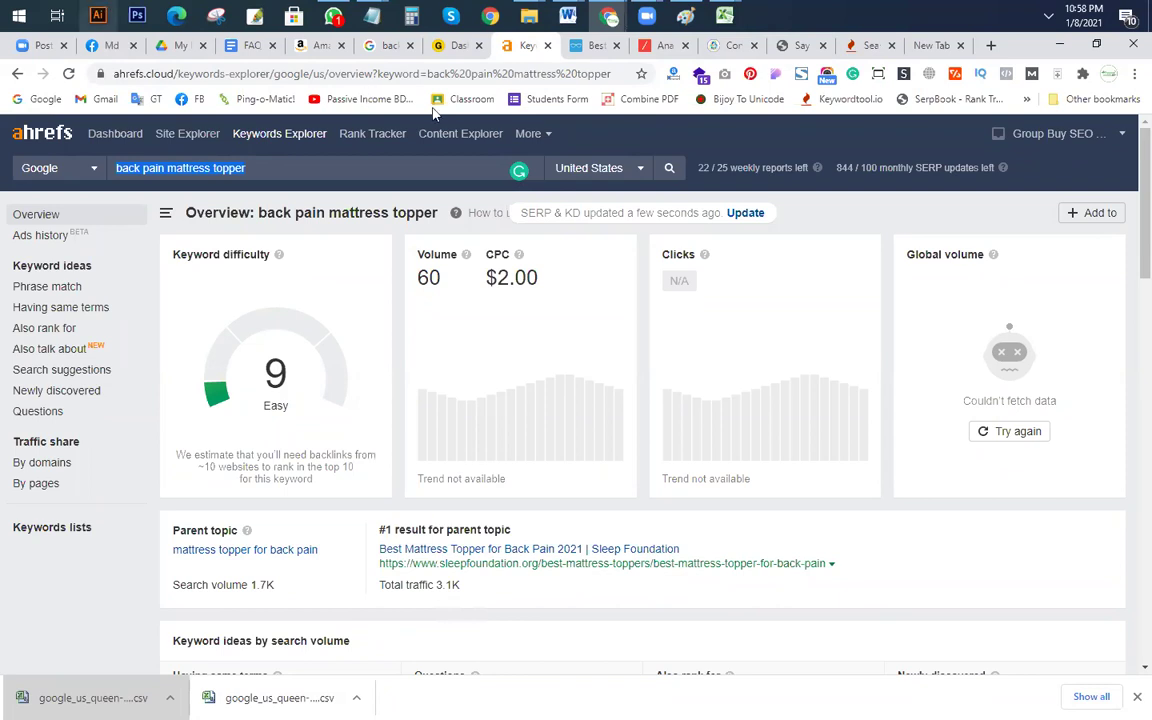
# Step: Copy 'king mattress' from the Notepad sub-niche list
pyautogui.moveTo(372, 15)
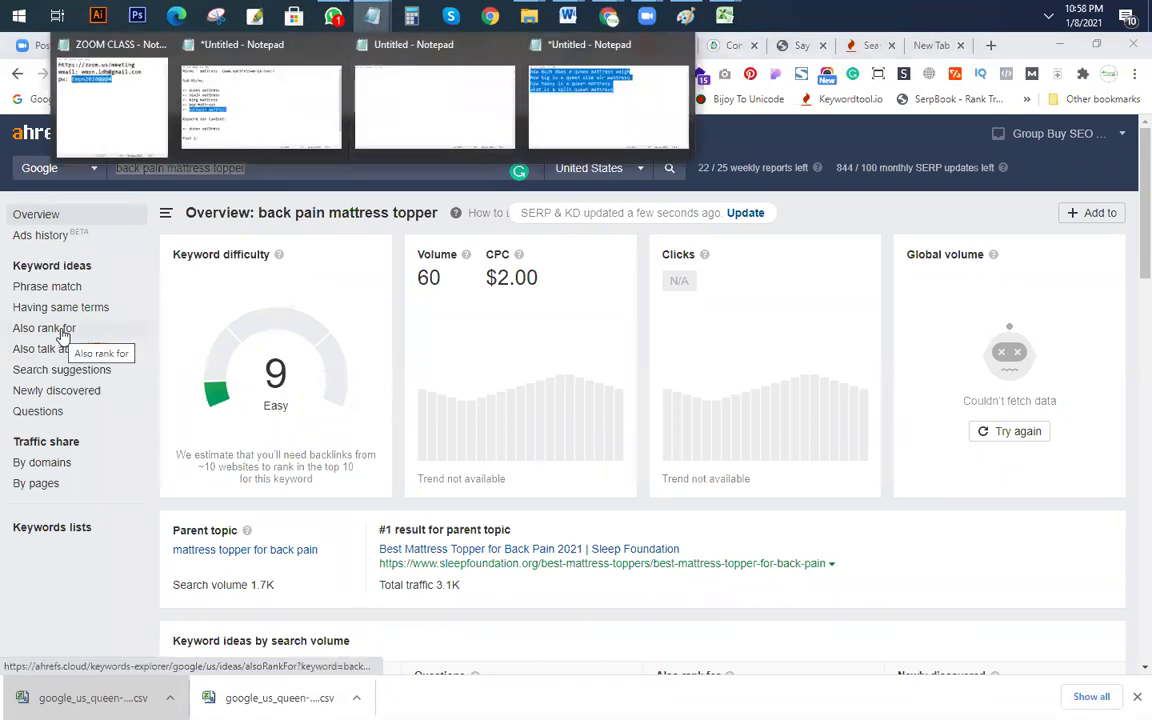
pyautogui.scroll(-3, 206, 548)
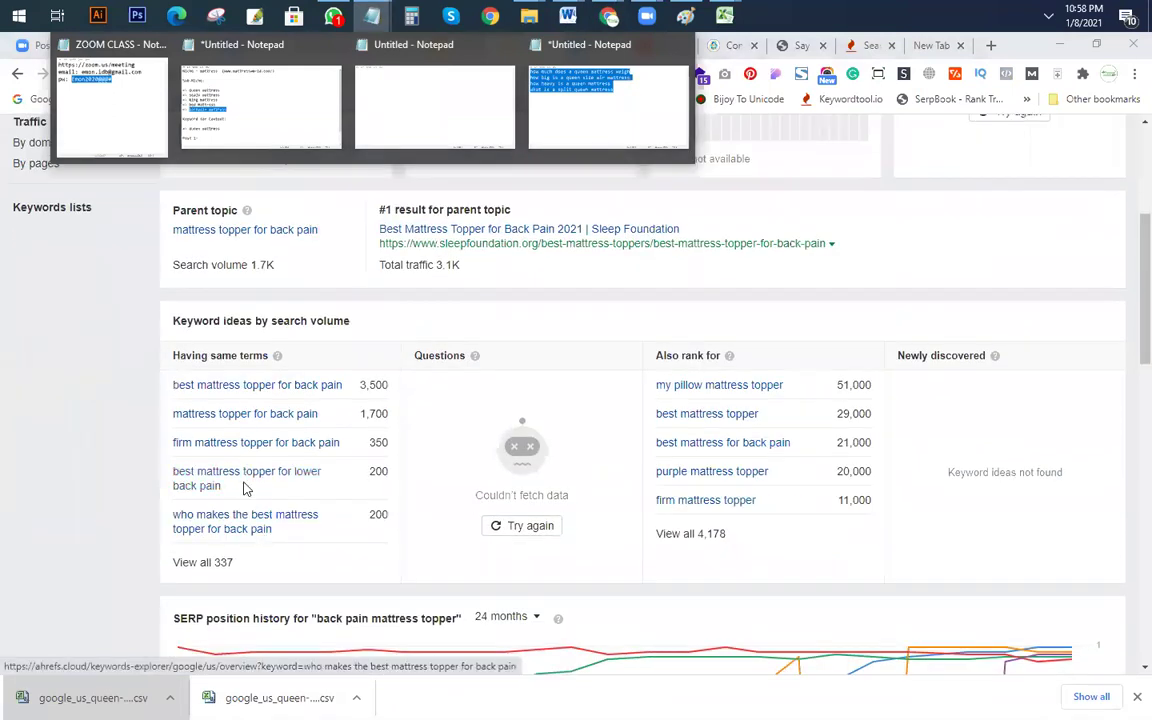
pyautogui.scroll(3, 243, 487)
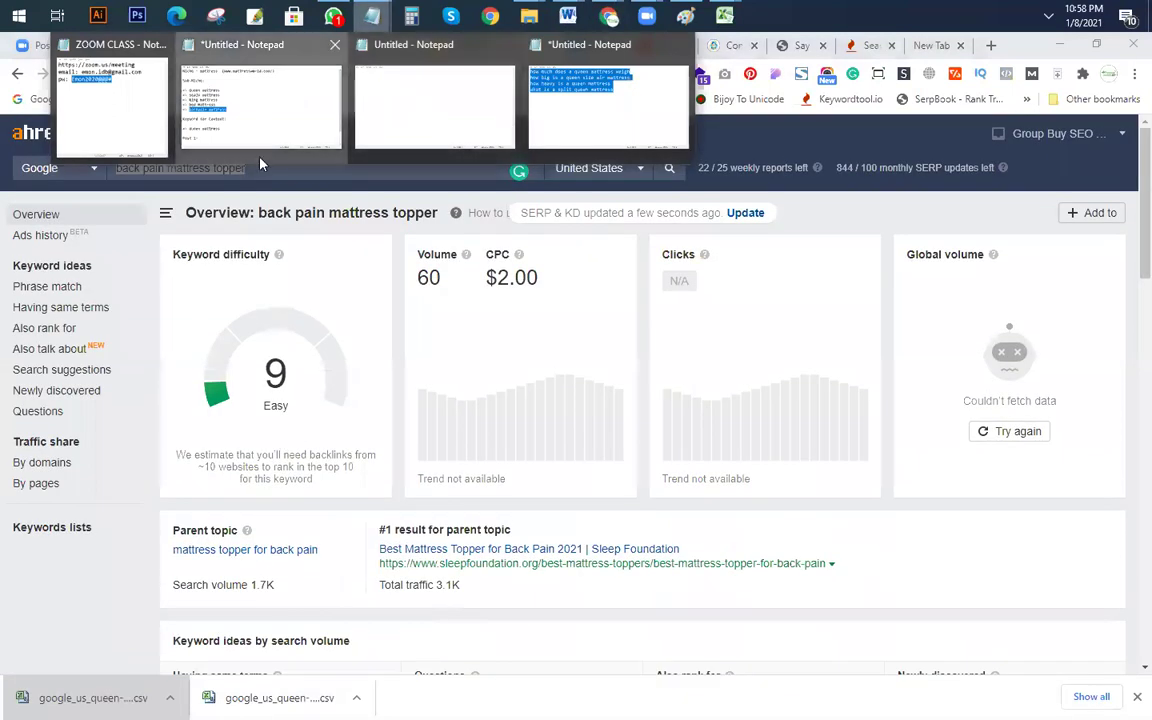
pyautogui.click(260, 150)
pyautogui.moveTo(286, 372); pyautogui.dragTo(130, 370)
pyautogui.hotkey('ctrl', 'c')
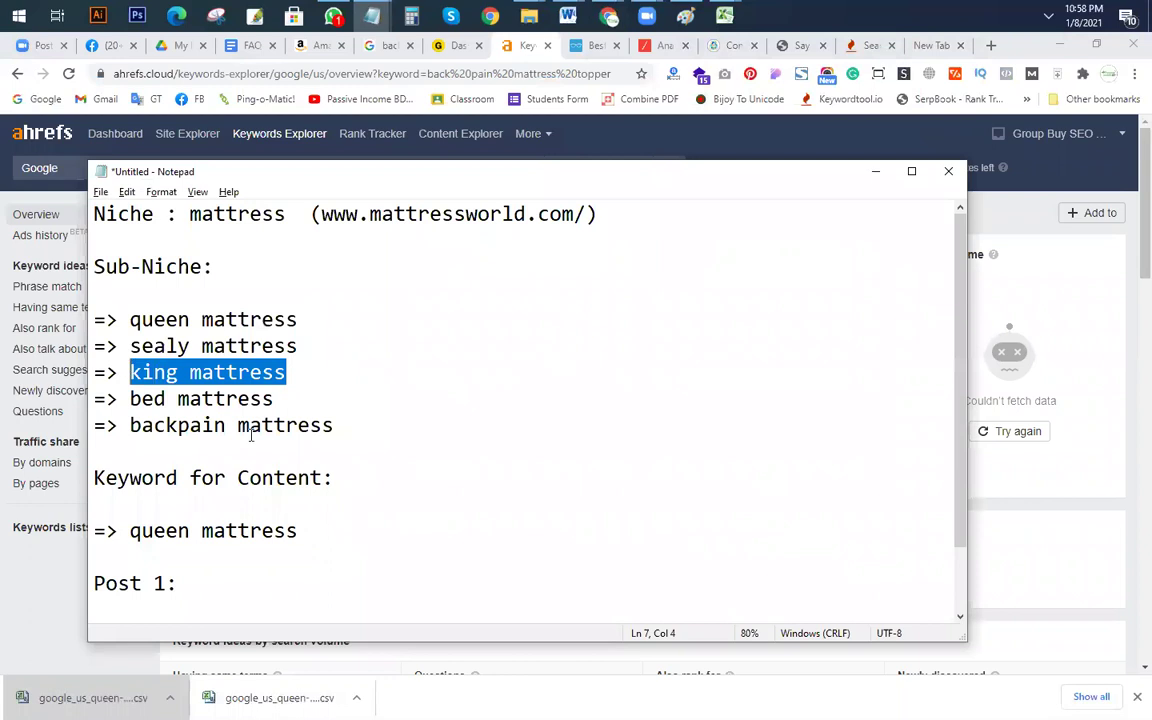
pyautogui.hotkey('alt', 'Tab')
# Step: Search 'king mattress' in Keywords Explorer and open the Also rank for report
pyautogui.hotkey('ctrl', 'v')
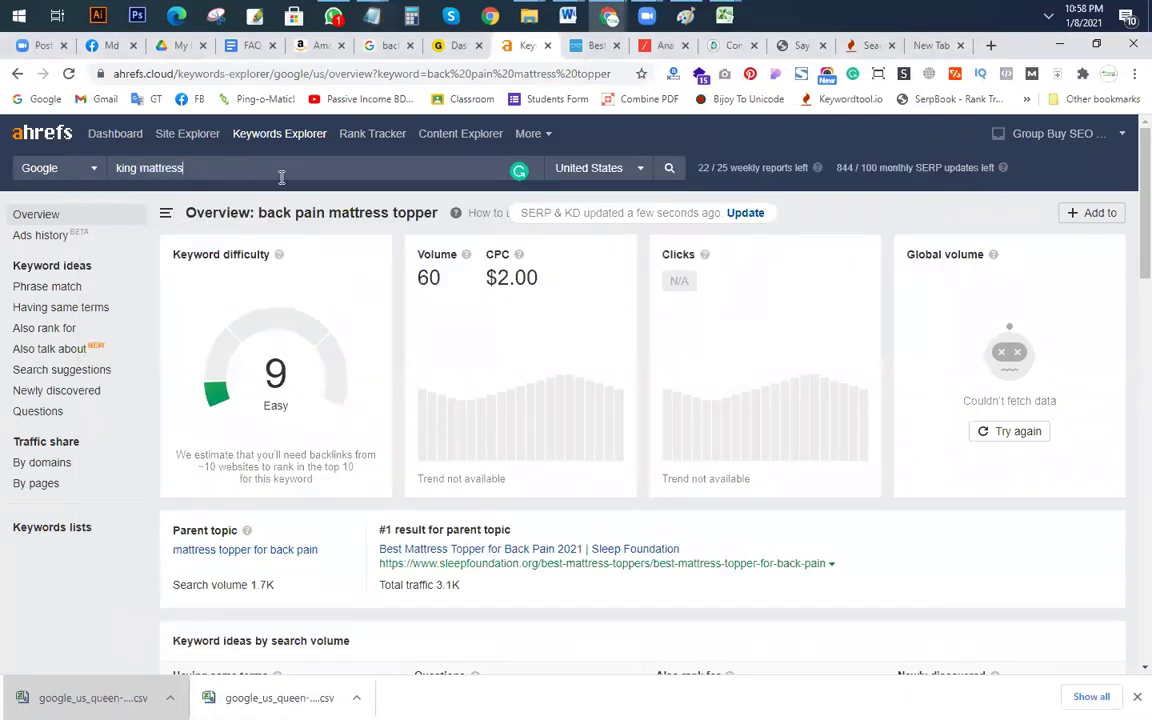
pyautogui.click(44, 330)
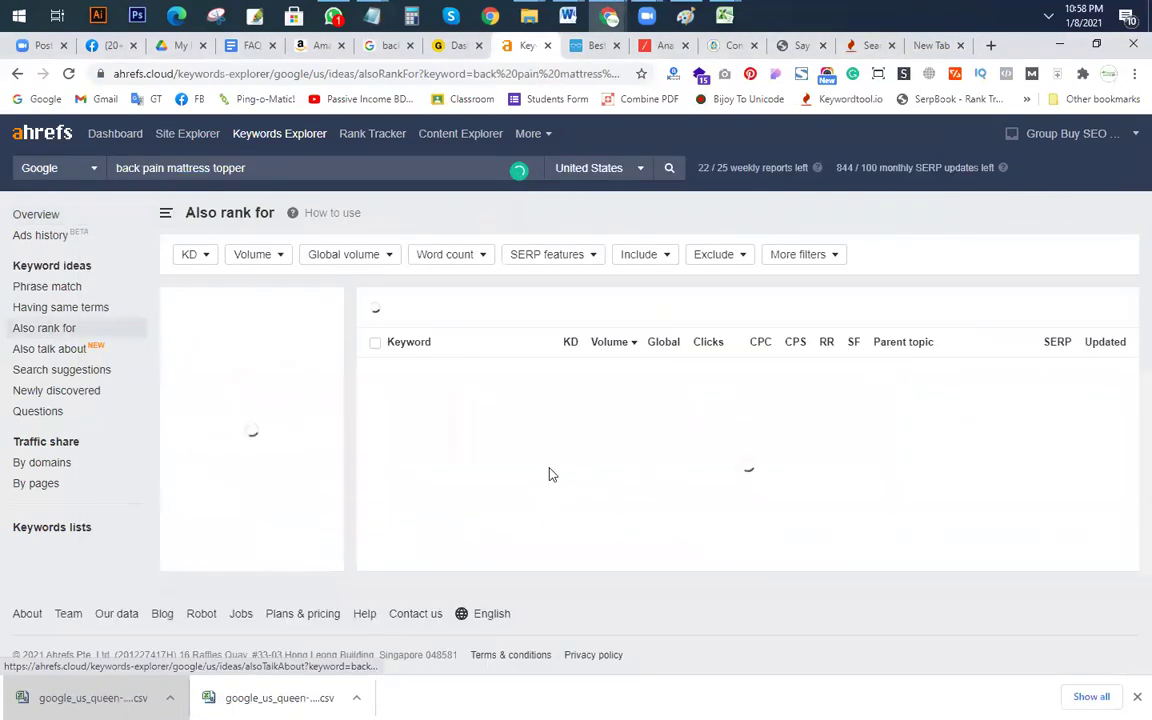
pyautogui.moveTo(258, 166); pyautogui.dragTo(3, 170)
pyautogui.hotkey('ctrl', 'v')
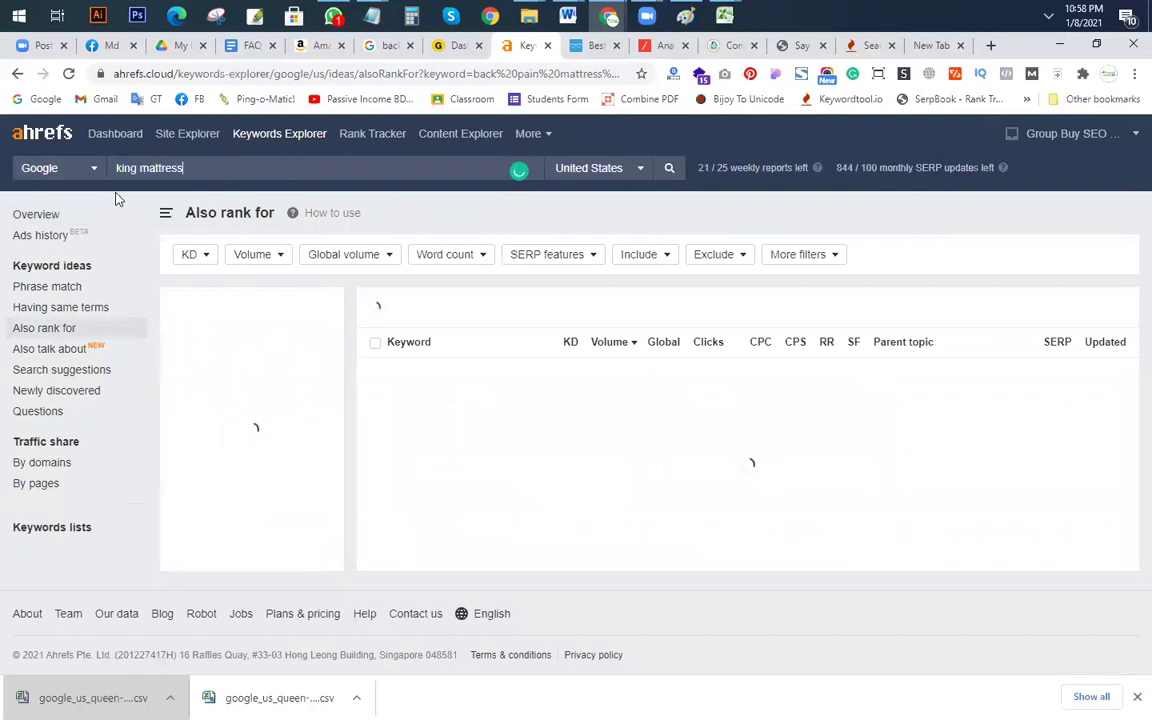
pyautogui.click(669, 168)
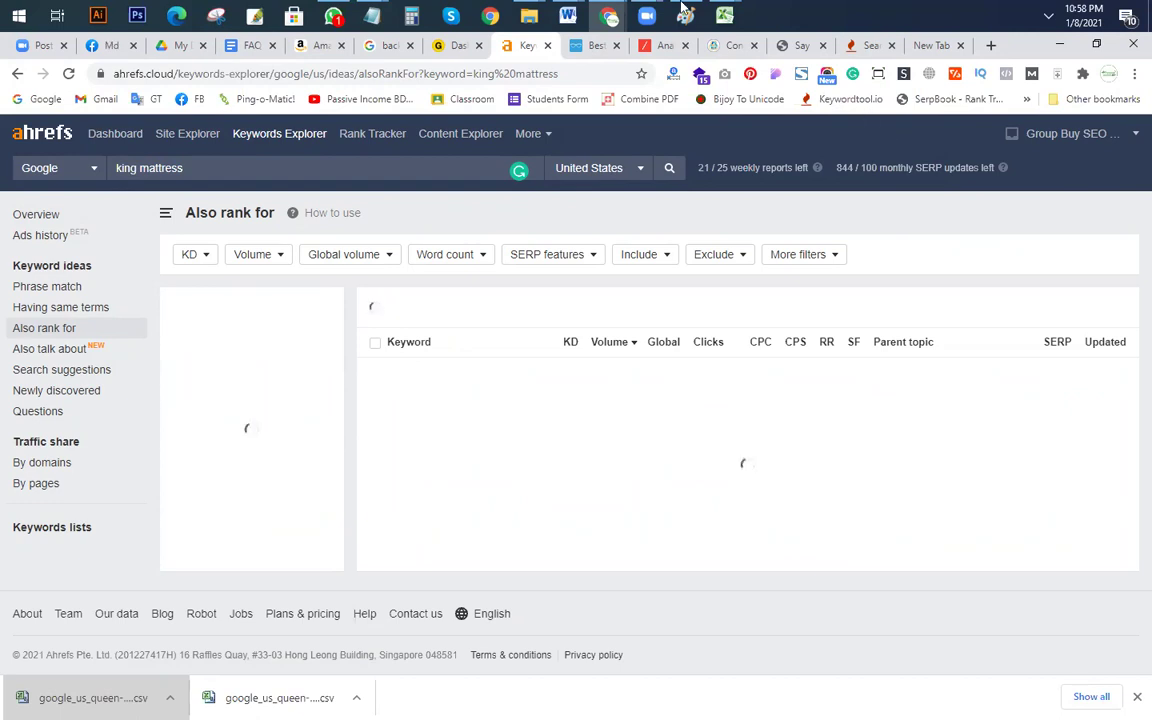
# Step: Switch from the phrase-match workbook to the queen mattress also-rank-for workbook
pyautogui.moveTo(724, 15)
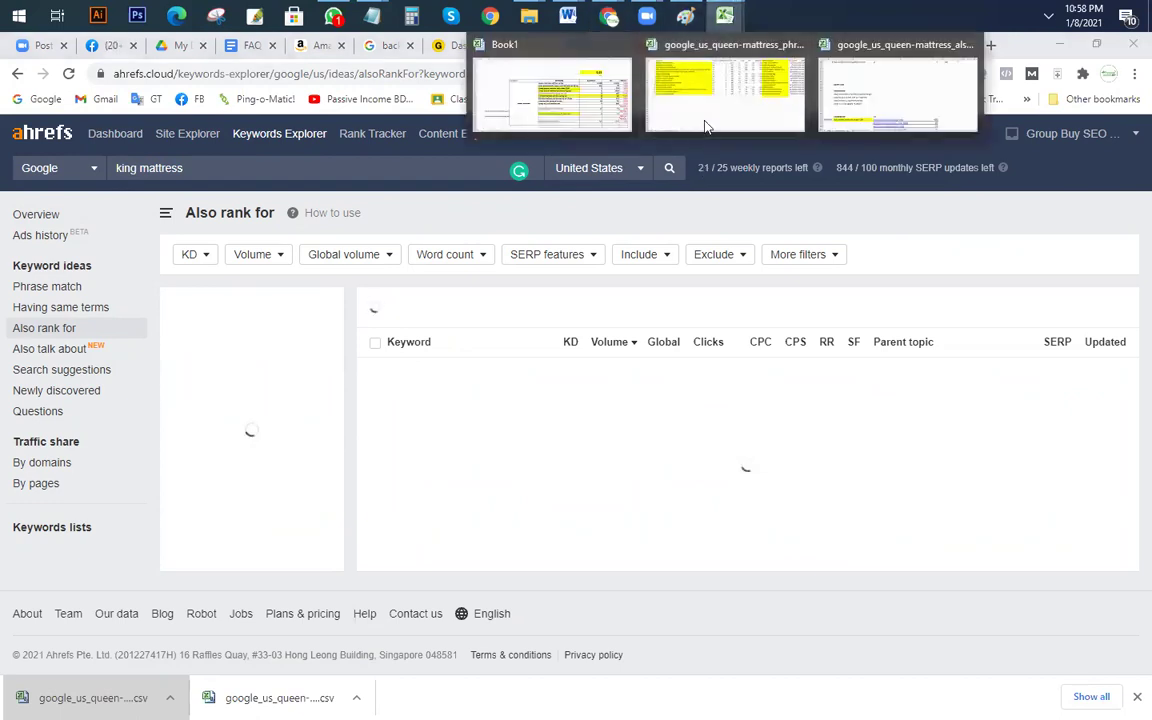
pyautogui.click(689, 123)
pyautogui.click(512, 550)
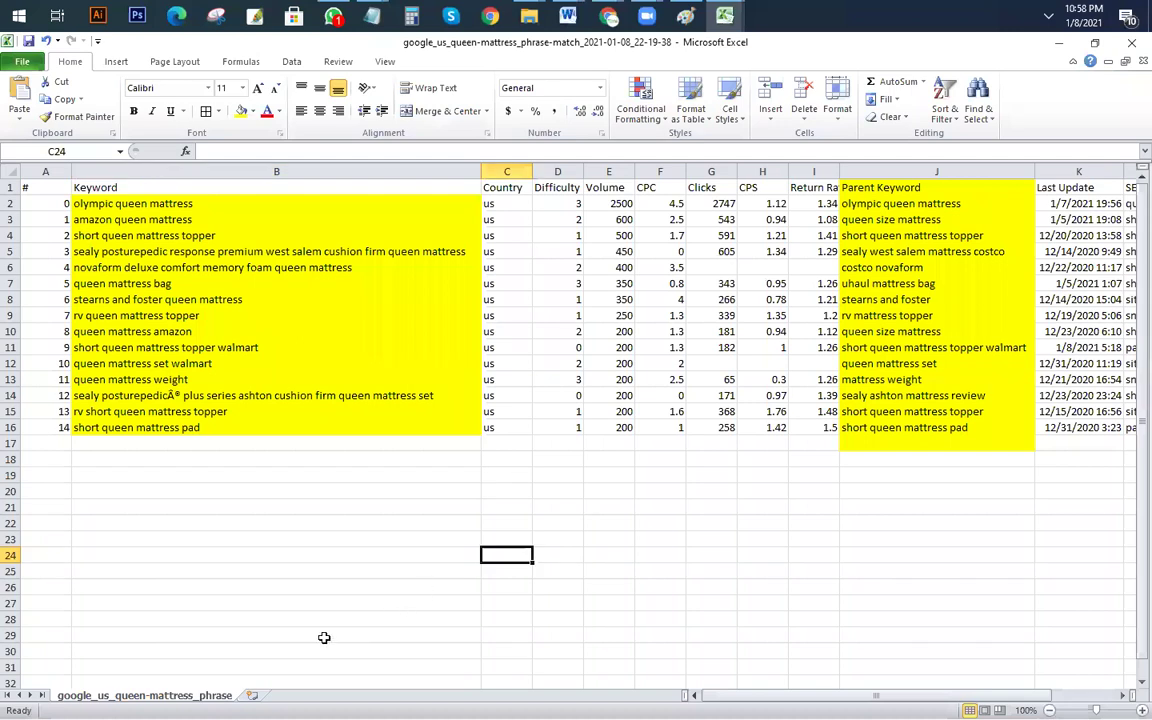
pyautogui.click(724, 15)
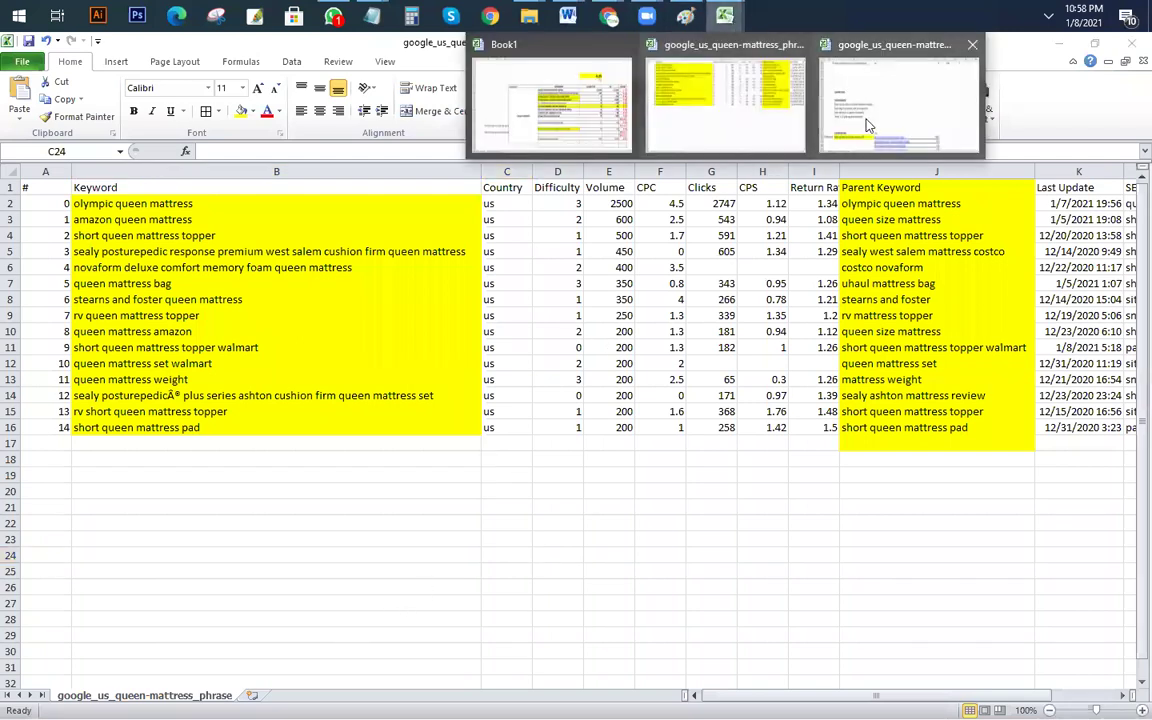
pyautogui.click(868, 125)
# Step: Inspect primary keyword 'best queen mattress under 500' and its LSI variants in column C
pyautogui.scroll(-2, 219, 584)
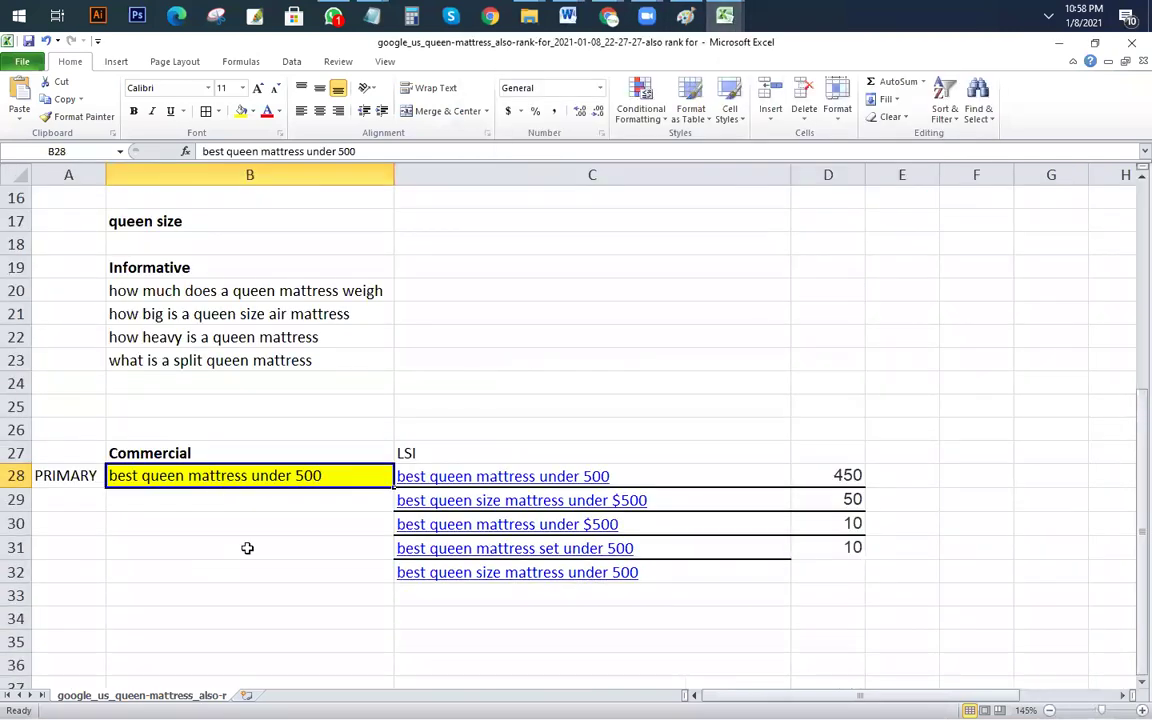
pyautogui.scroll(1, 250, 548)
pyautogui.moveTo(290, 363); pyautogui.dragTo(270, 429)
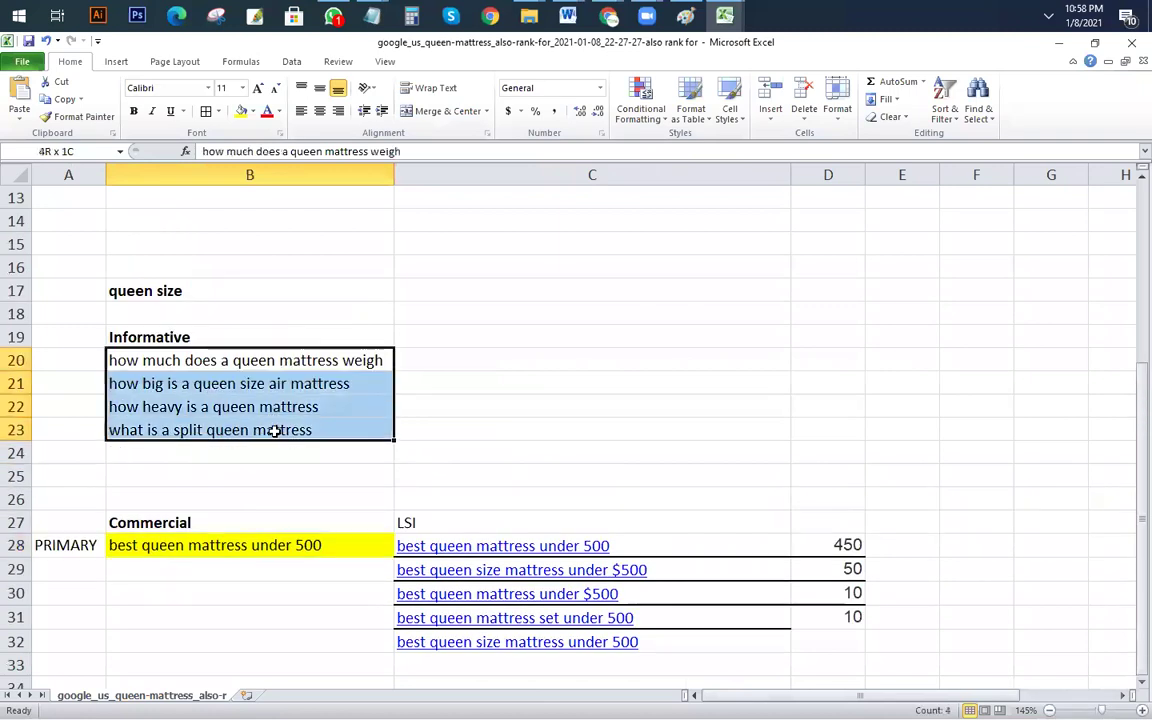
pyautogui.scroll(-2, 340, 473)
pyautogui.click(254, 406)
pyautogui.moveTo(728, 406); pyautogui.dragTo(726, 528)
pyautogui.click(760, 576)
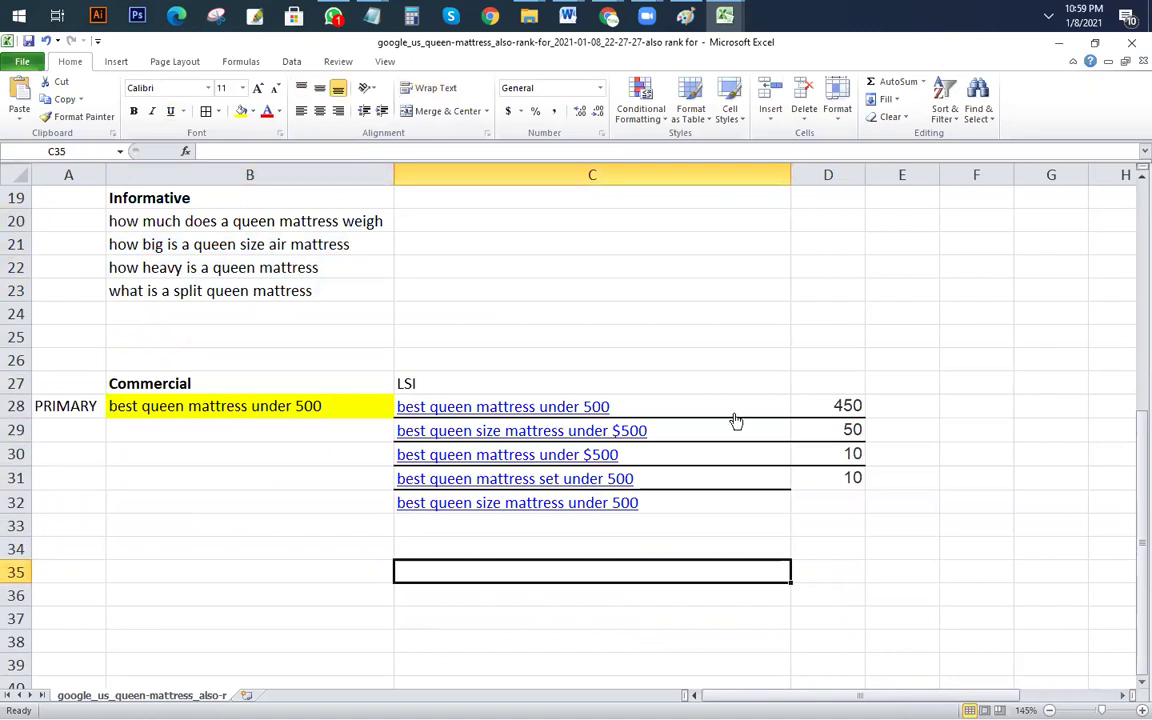
pyautogui.moveTo(697, 501); pyautogui.dragTo(429, 399)
pyautogui.click(220, 494)
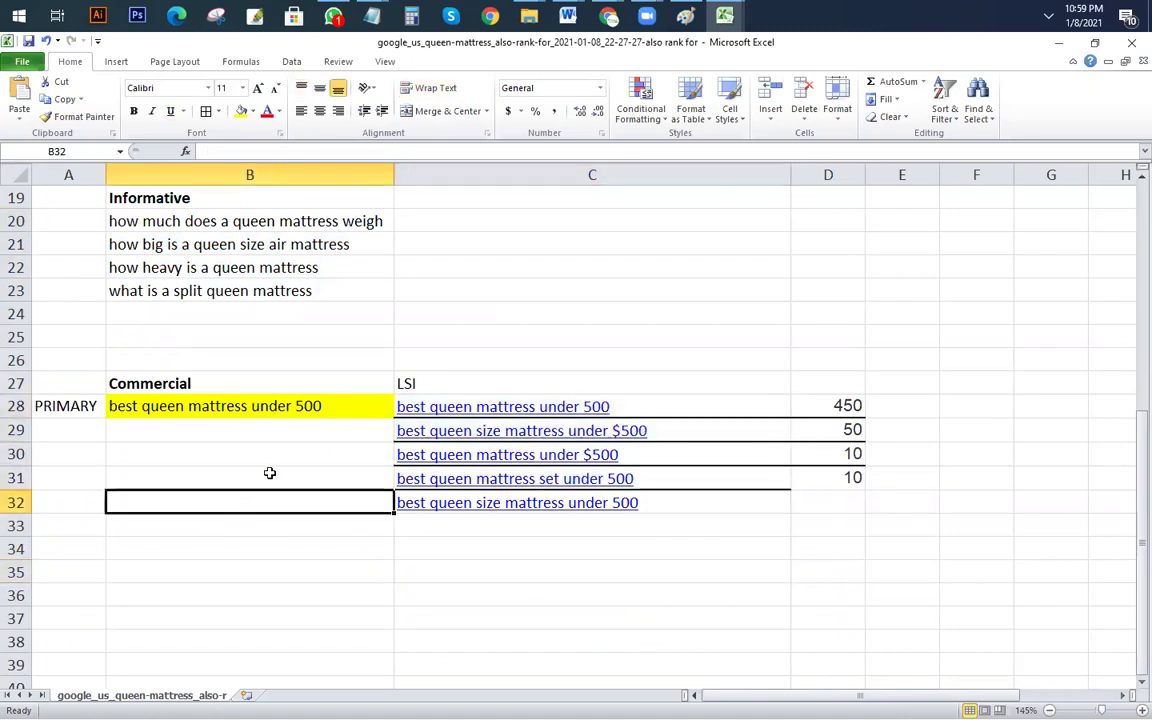
# Step: Reselect the primary keyword in B28 and check the empty rows below the LSI list
pyautogui.click(351, 413)
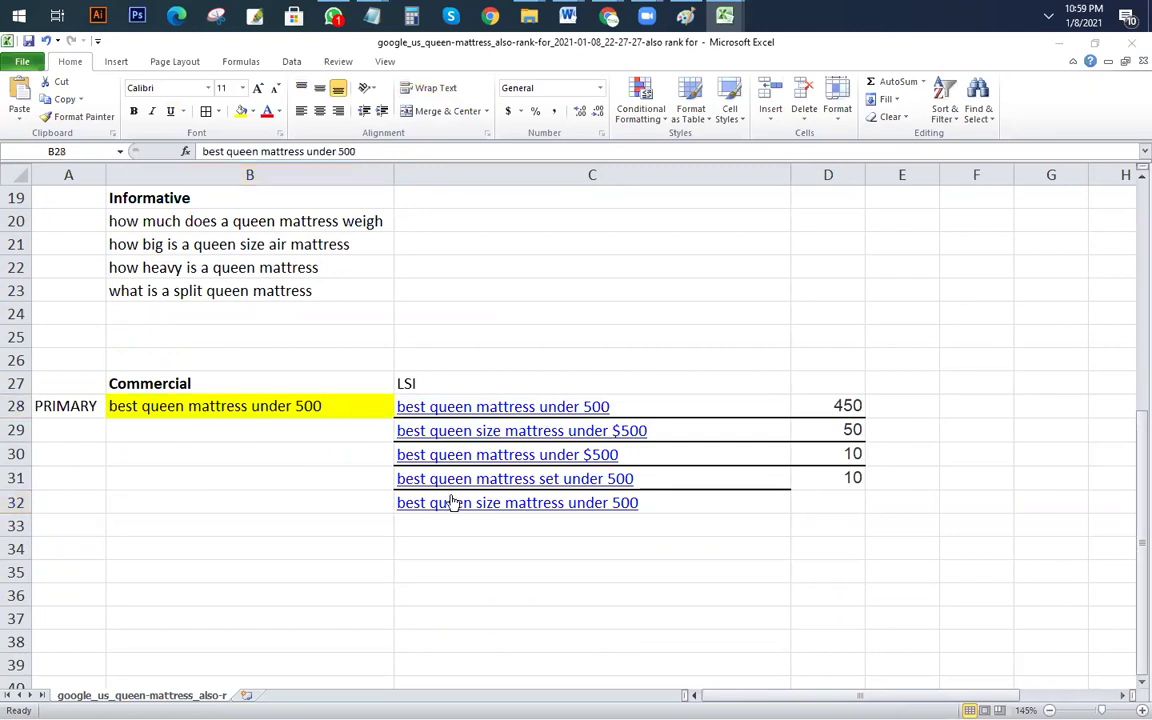
pyautogui.scroll(-3, 321, 612)
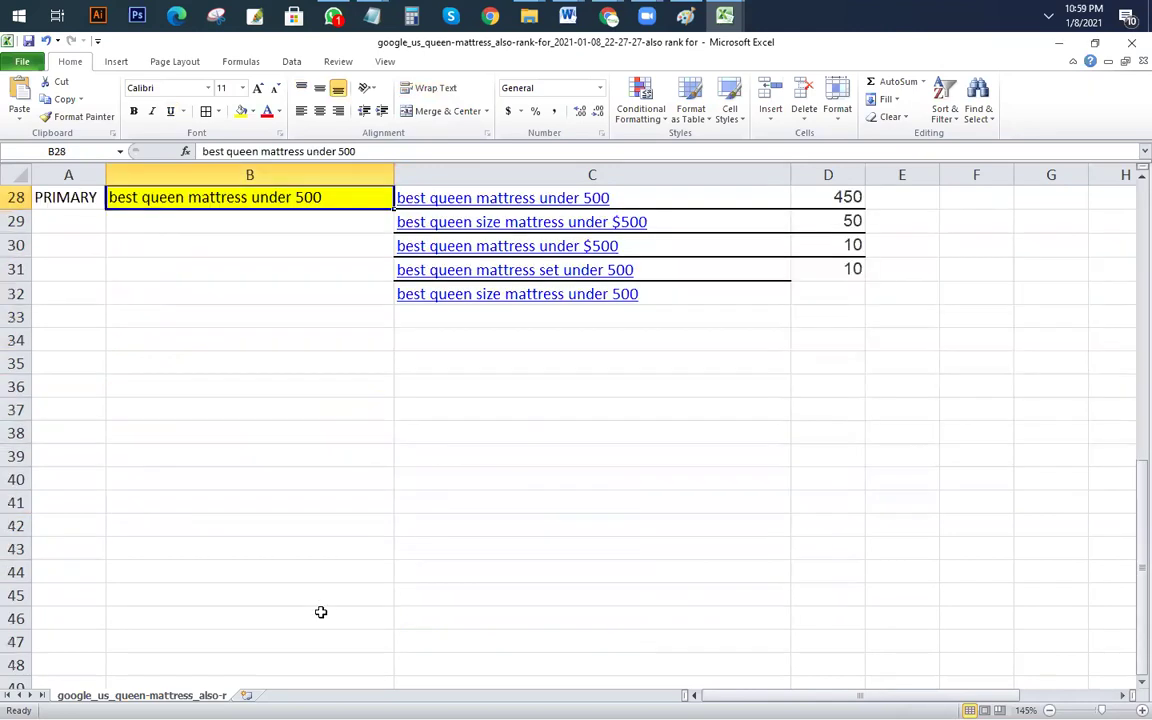
pyautogui.scroll(2, 321, 612)
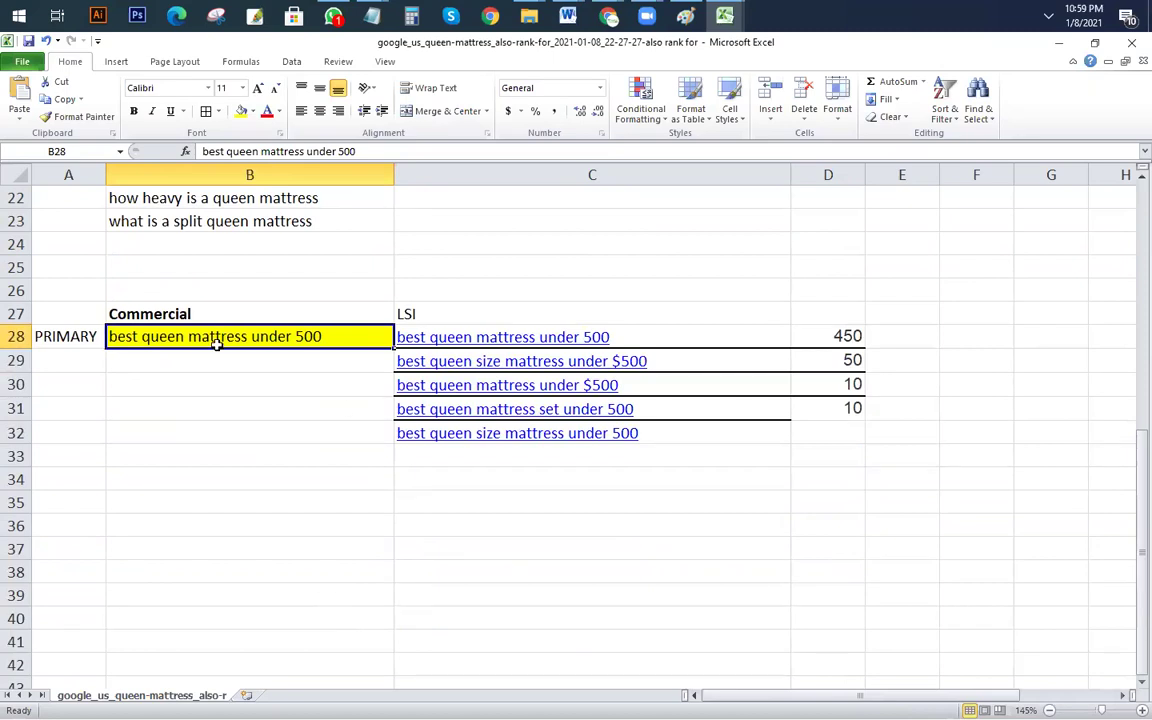
pyautogui.moveTo(165, 405); pyautogui.dragTo(823, 507)
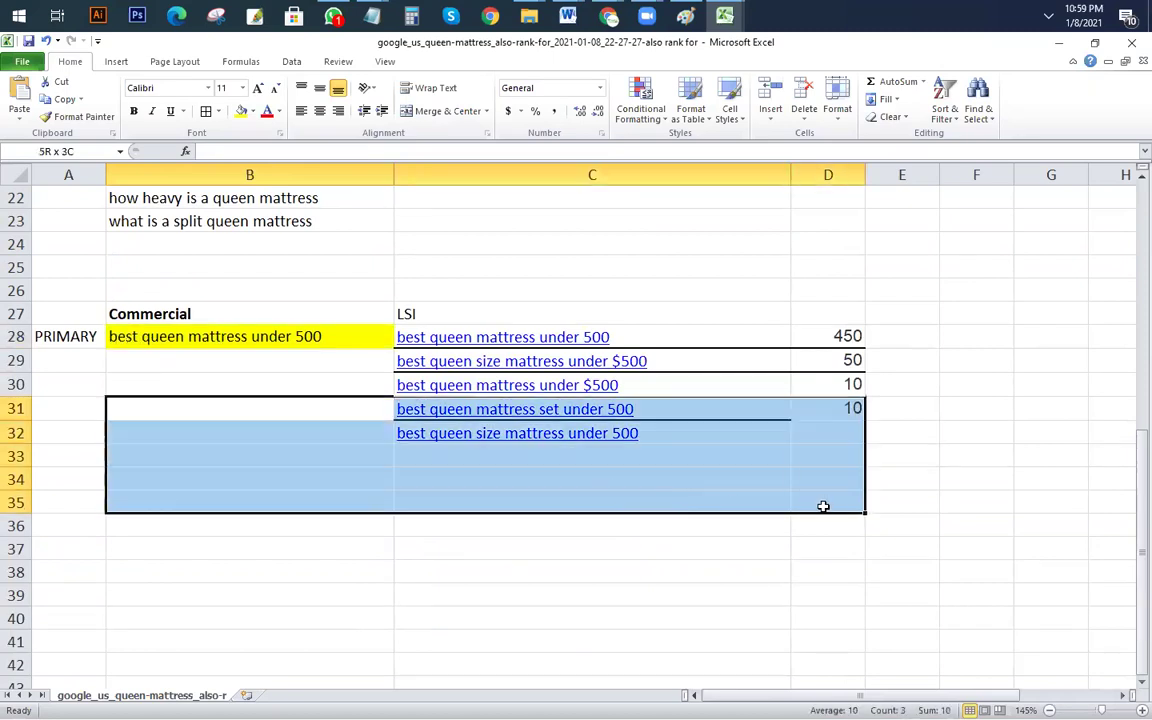
pyautogui.click(556, 618)
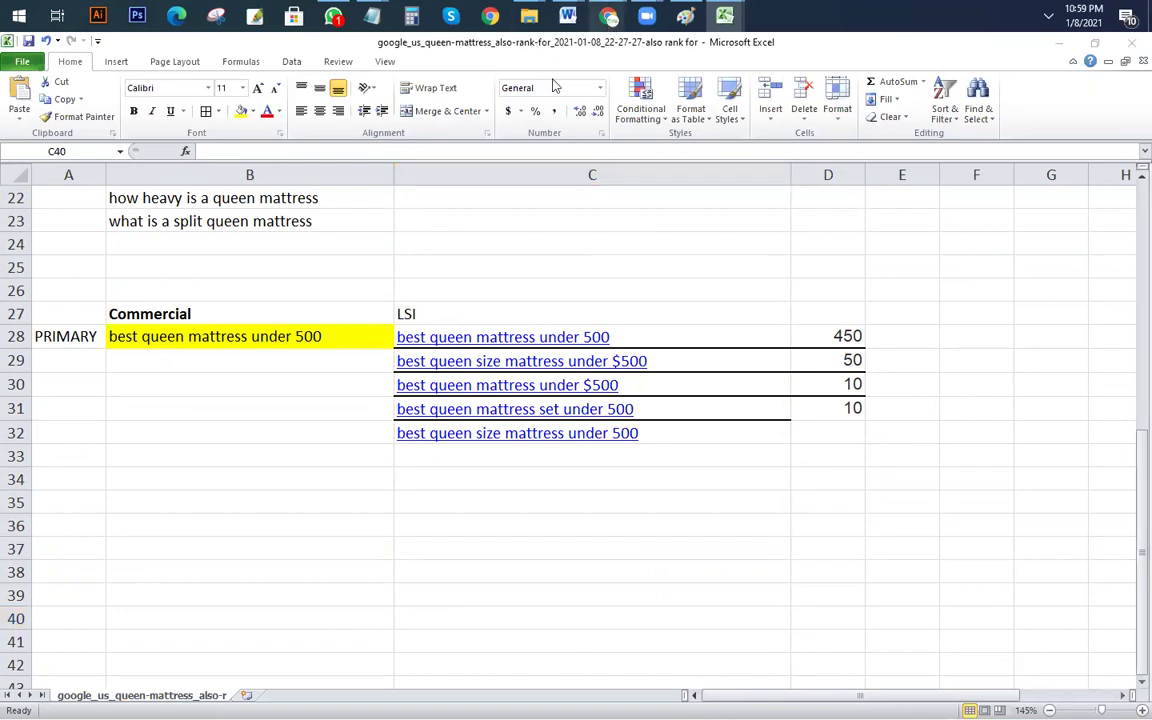
# Step: Filter the king mattress Also rank for keywords to a maximum KD of 10
pyautogui.moveTo(609, 15)
pyautogui.click(517, 100)
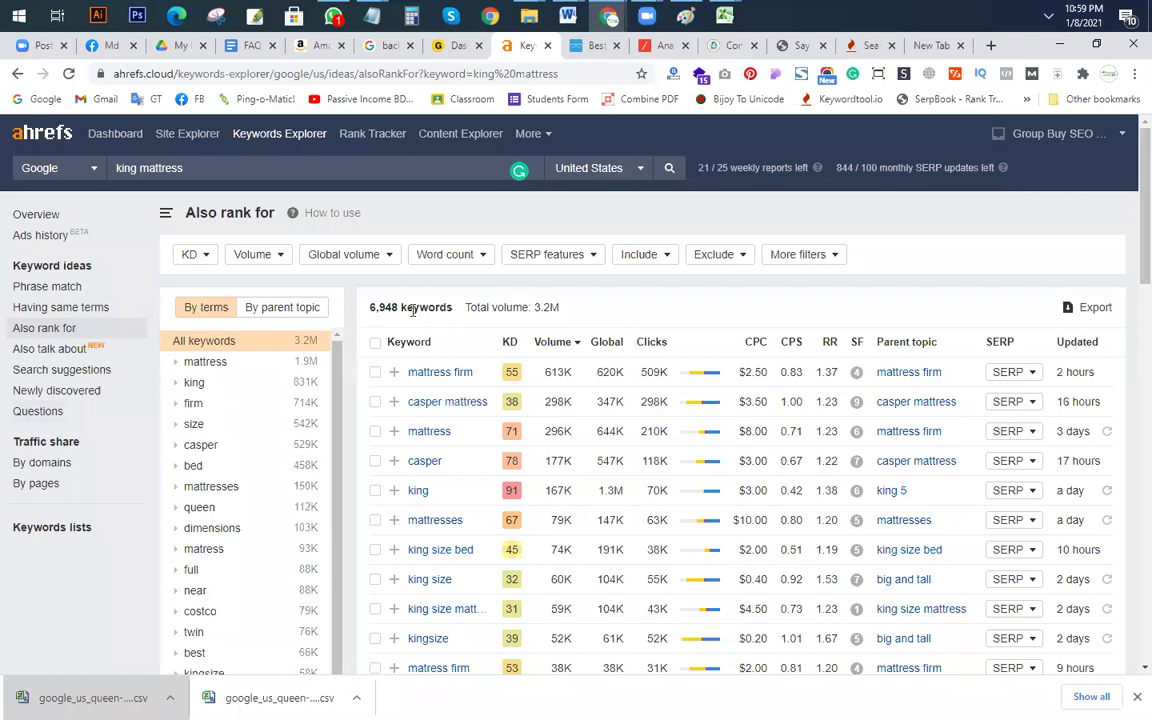
pyautogui.click(189, 254)
pyautogui.click(290, 287)
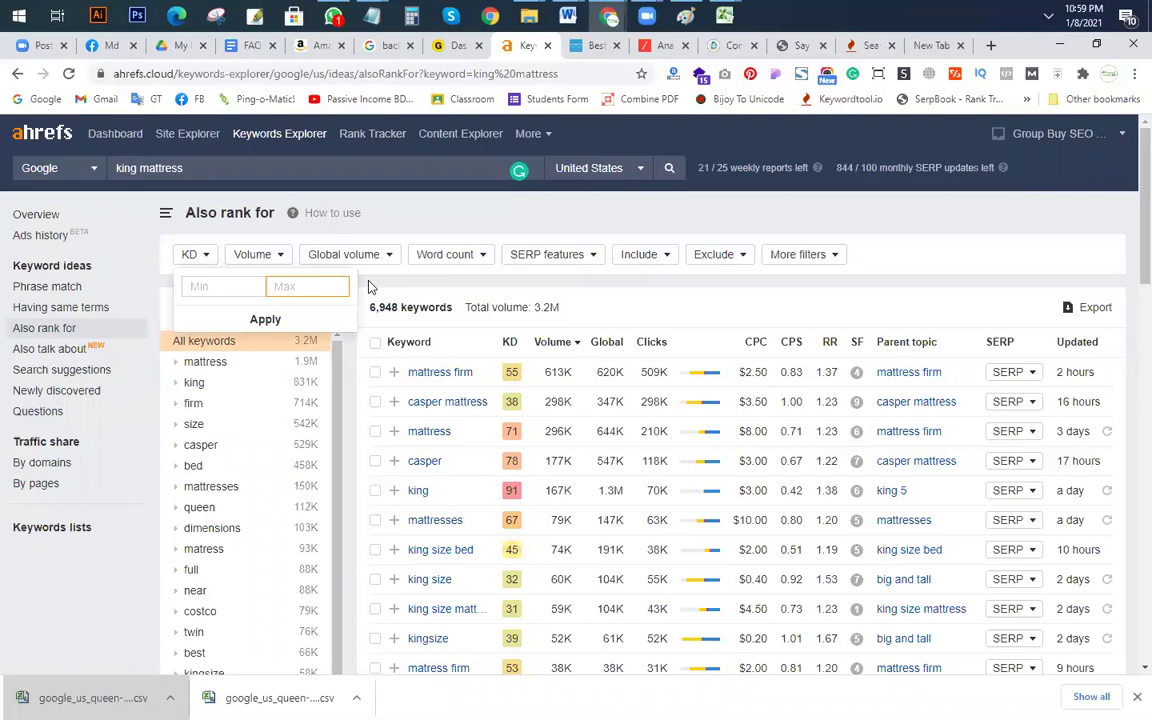
pyautogui.write('10')
pyautogui.click(288, 321)
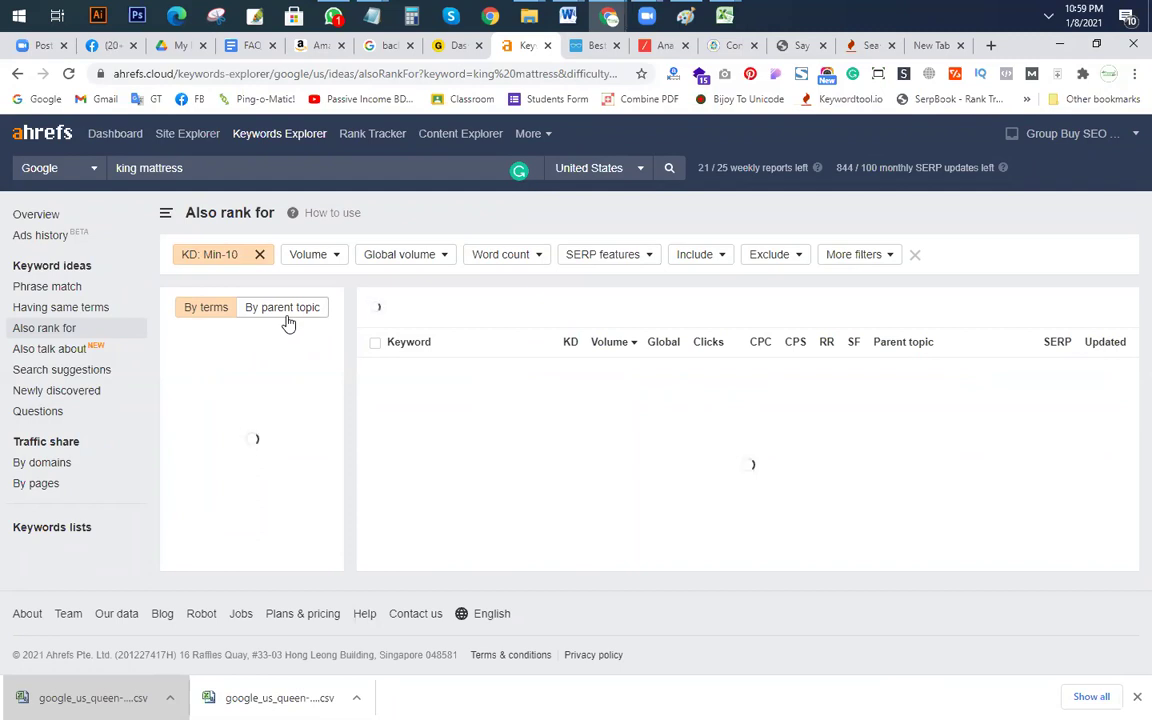
pyautogui.click(446, 45)
# Step: Review the tools shop prices, noting the 840 BDT Ahrefs price
pyautogui.scroll(-3, 590, 370)
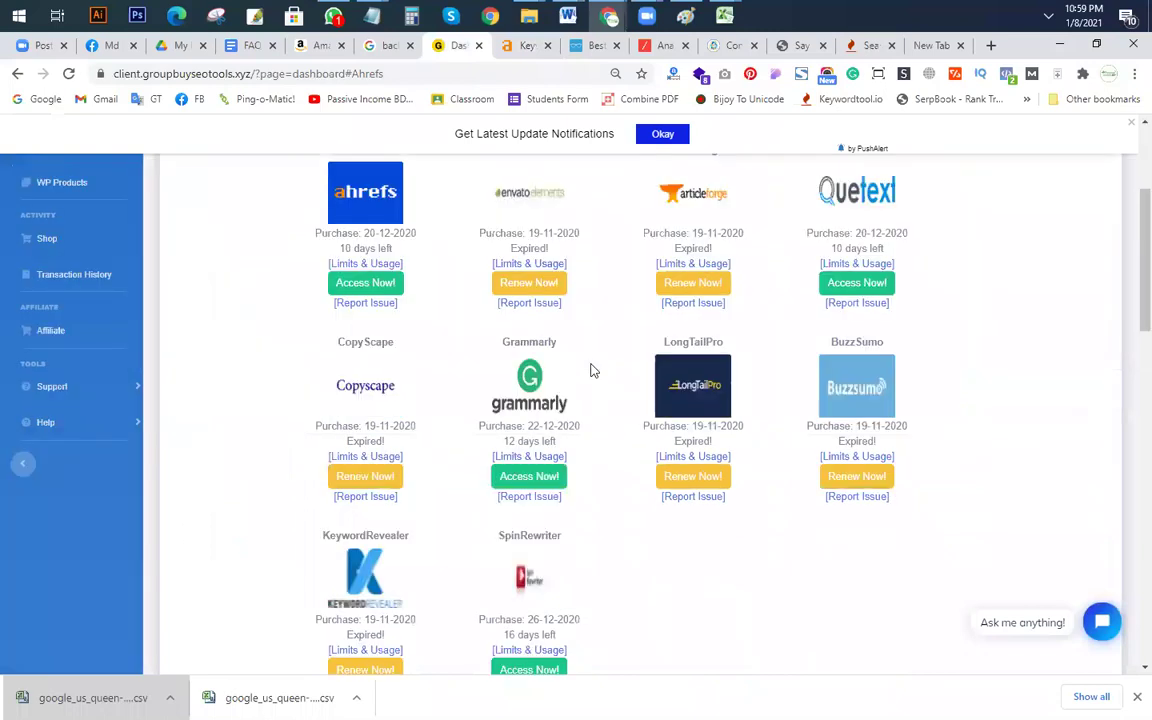
pyautogui.scroll(-8, 590, 370)
pyautogui.scroll(1, 300, 290)
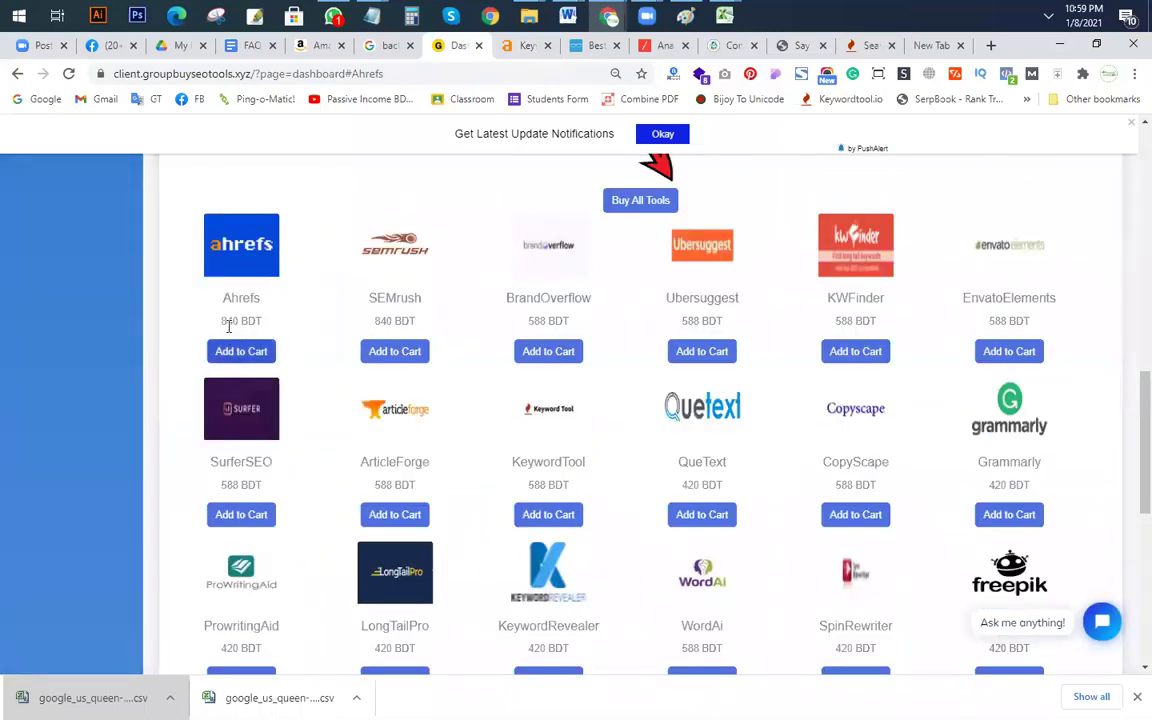
pyautogui.moveTo(221, 324); pyautogui.dragTo(306, 324)
pyautogui.click(307, 323)
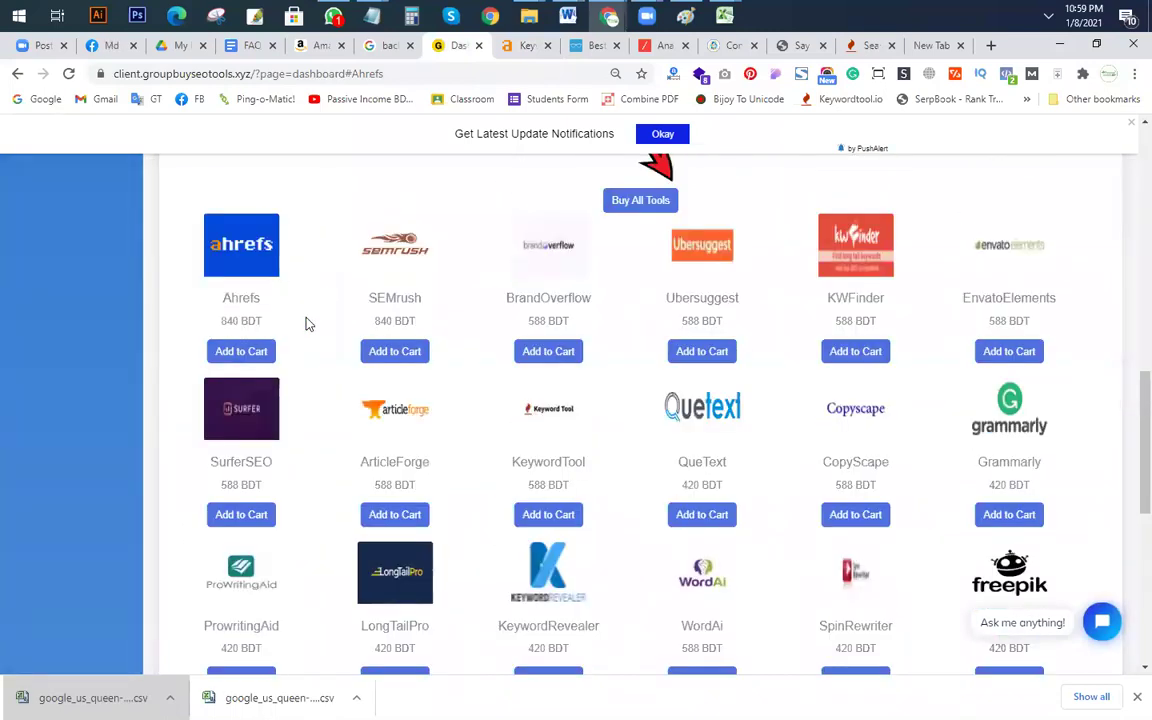
# Step: Search Facebook for 'amz', then move on to the Google Drive tab
pyautogui.click(105, 46)
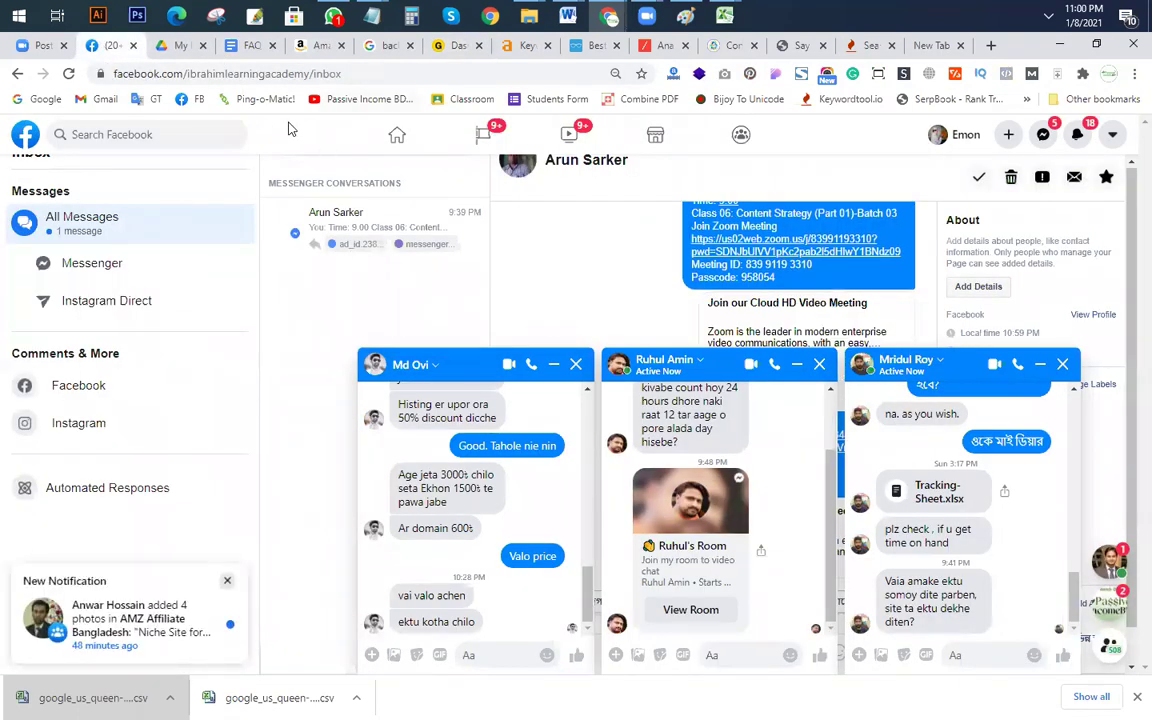
pyautogui.click(157, 138)
pyautogui.write('a')
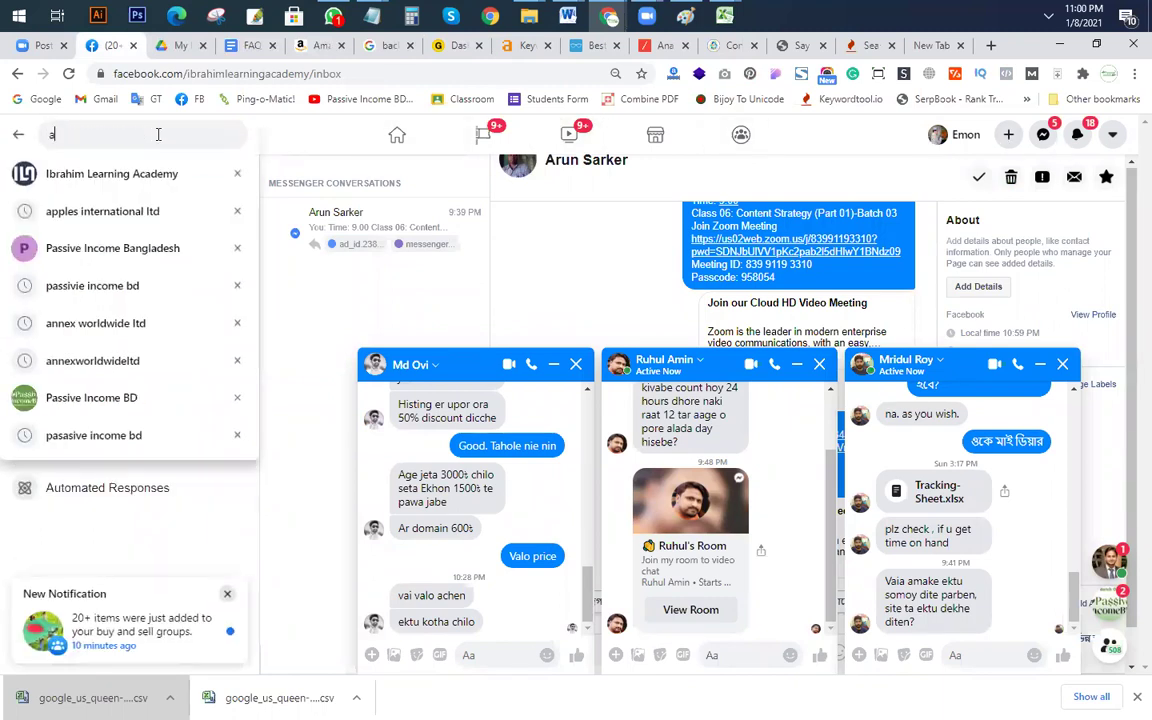
pyautogui.write('mz b')
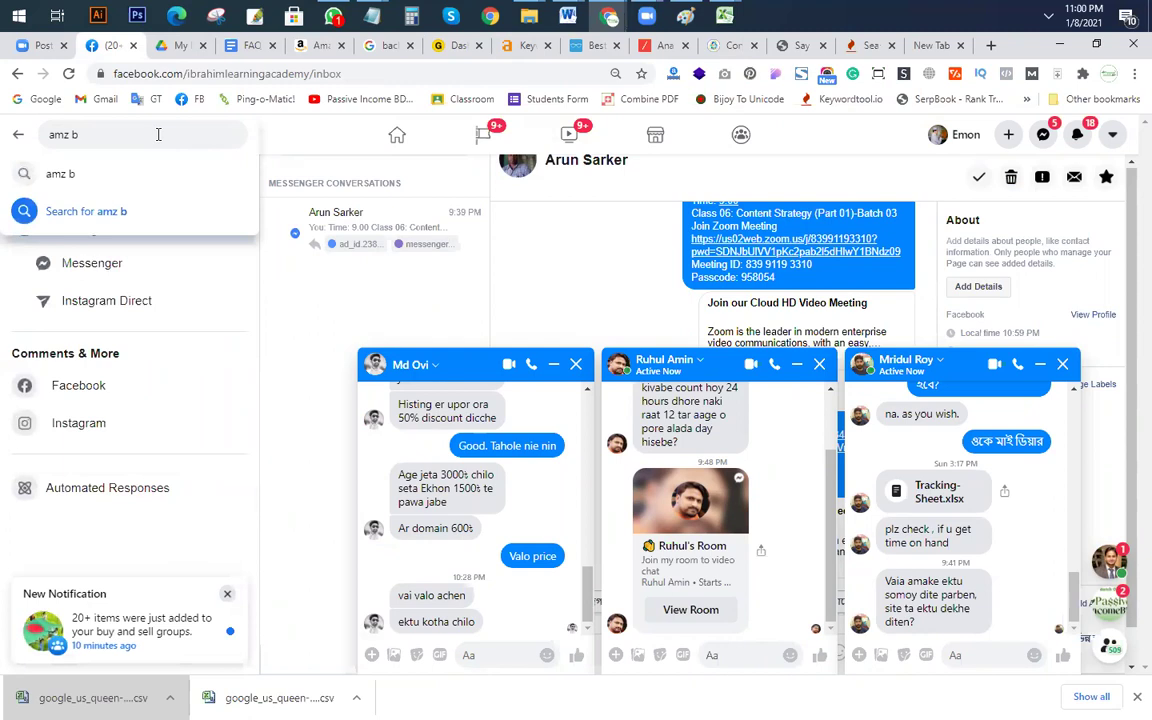
pyautogui.press('BackSpace')
pyautogui.press('BackSpace')
pyautogui.click(183, 50)
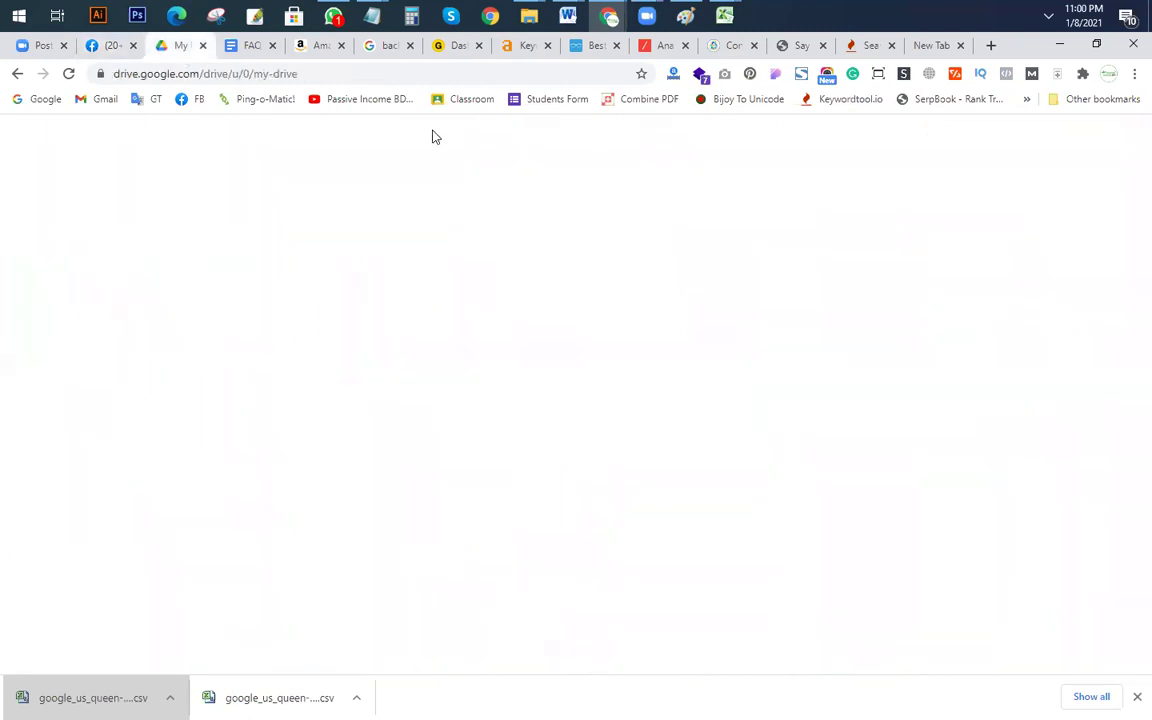
# Step: Search Google for 'seo tools bd' and open the SEO Tool BD result
pyautogui.click(935, 45)
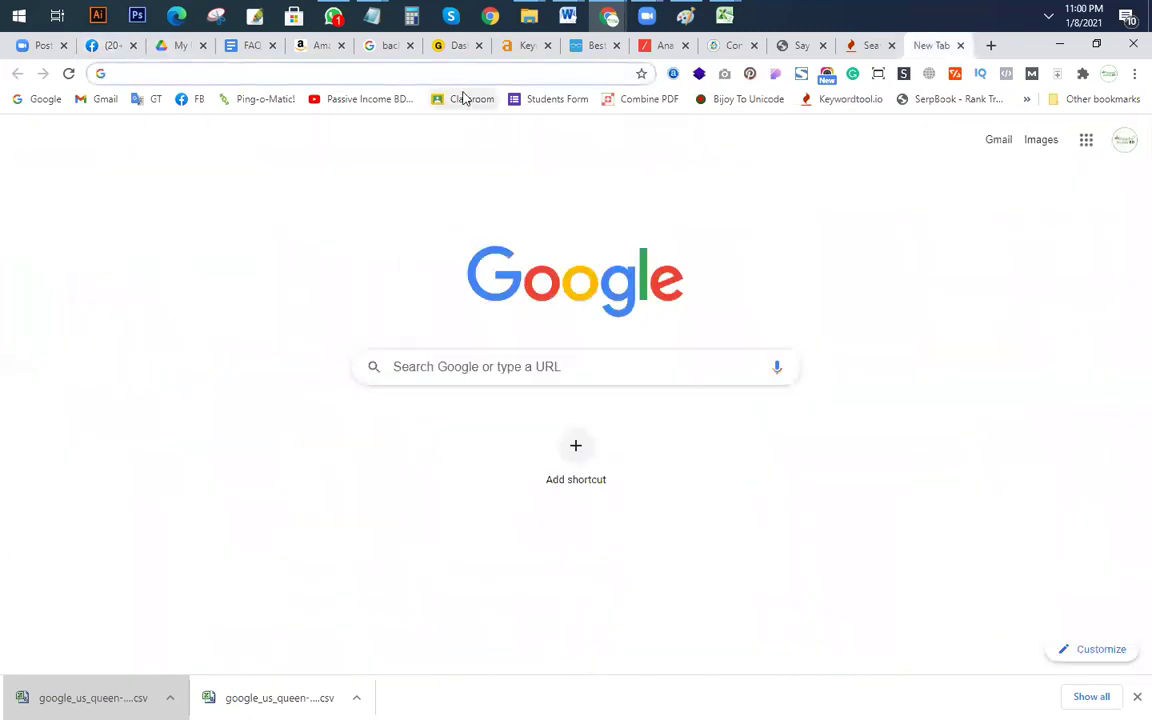
pyautogui.write('seo tools bd')
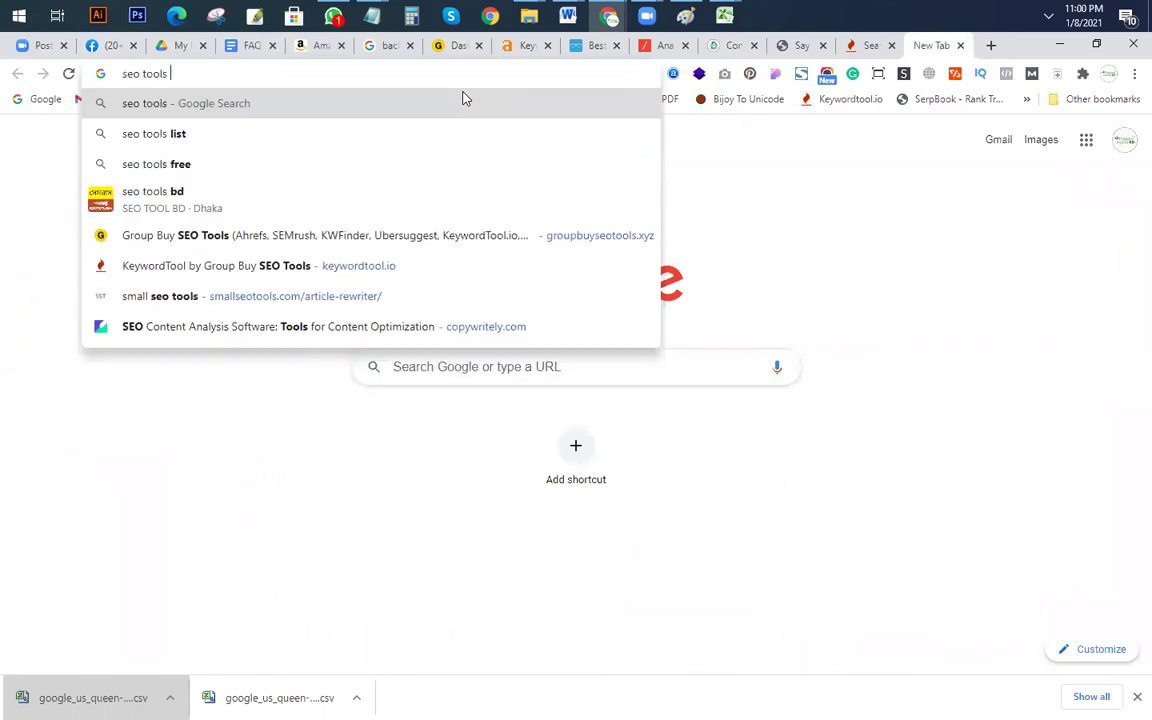
pyautogui.press('Return')
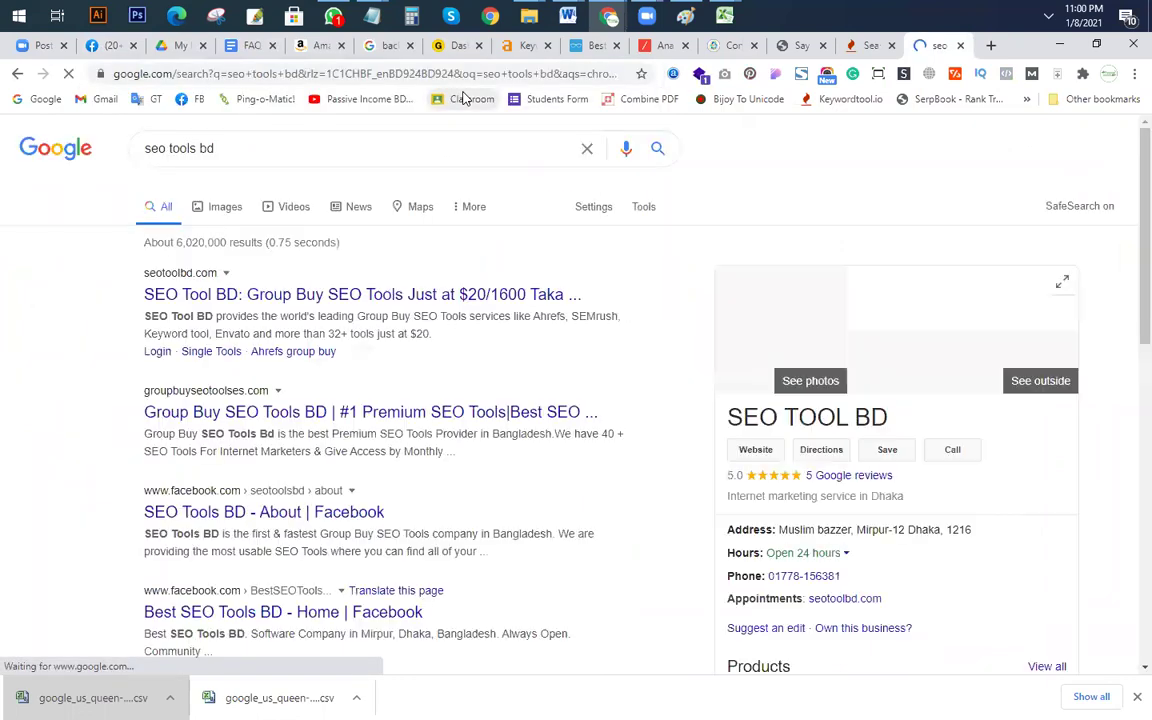
pyautogui.click(197, 297)
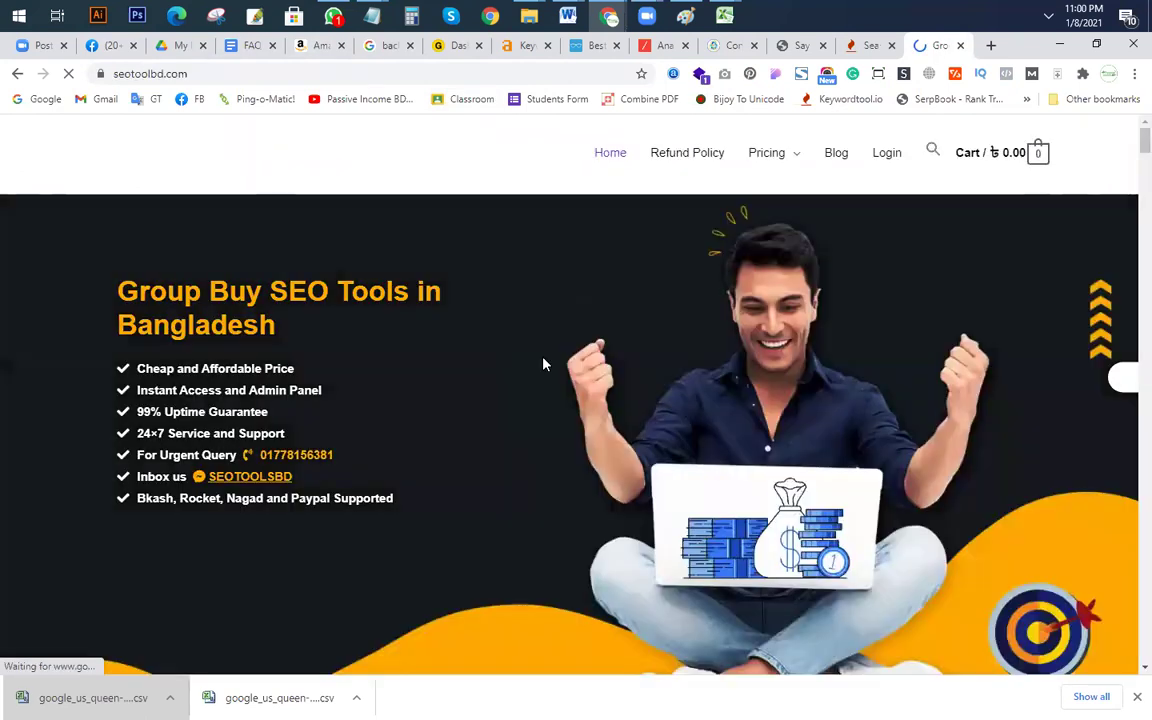
# Step: Go to the site's Pricing > Single Tools page
pyautogui.scroll(-10, 543, 363)
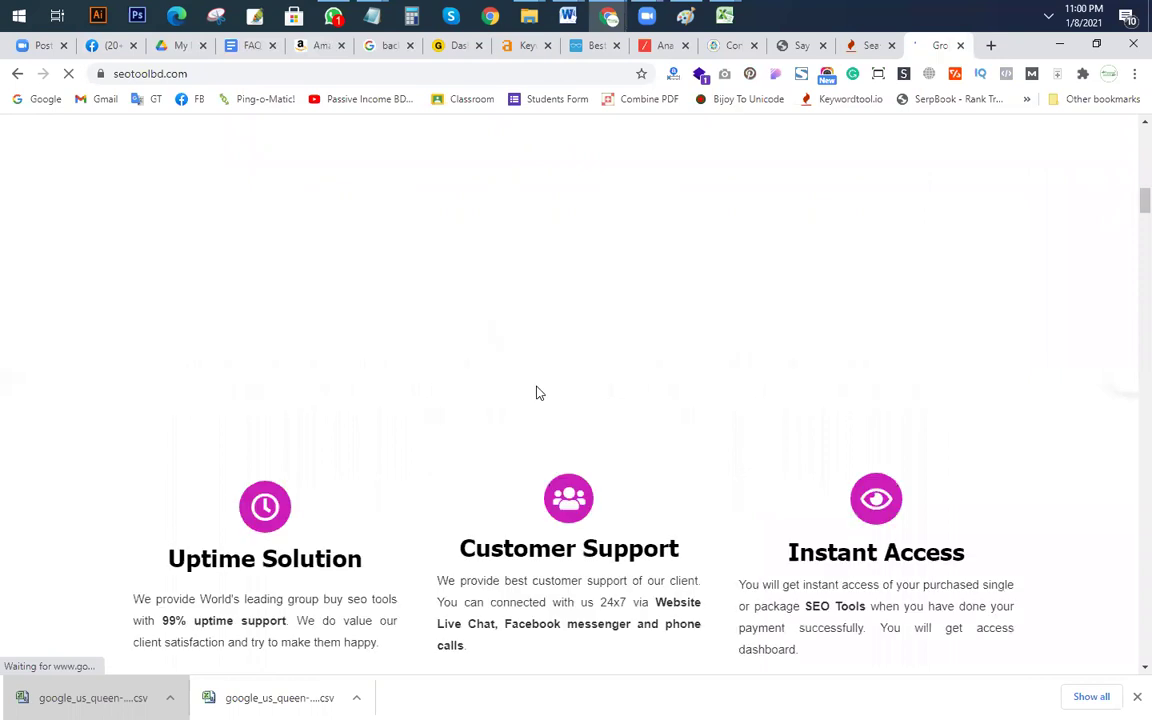
pyautogui.scroll(-15, 536, 393)
pyautogui.scroll(8, 524, 397)
pyautogui.scroll(12, 524, 397)
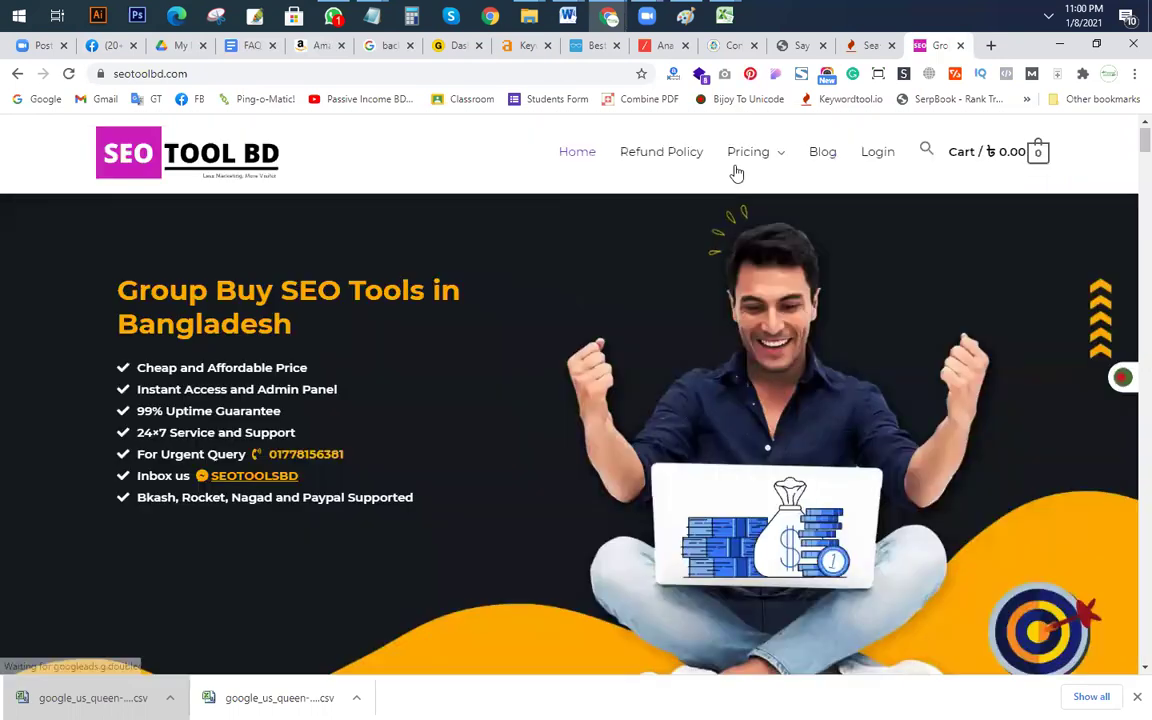
pyautogui.click(762, 160)
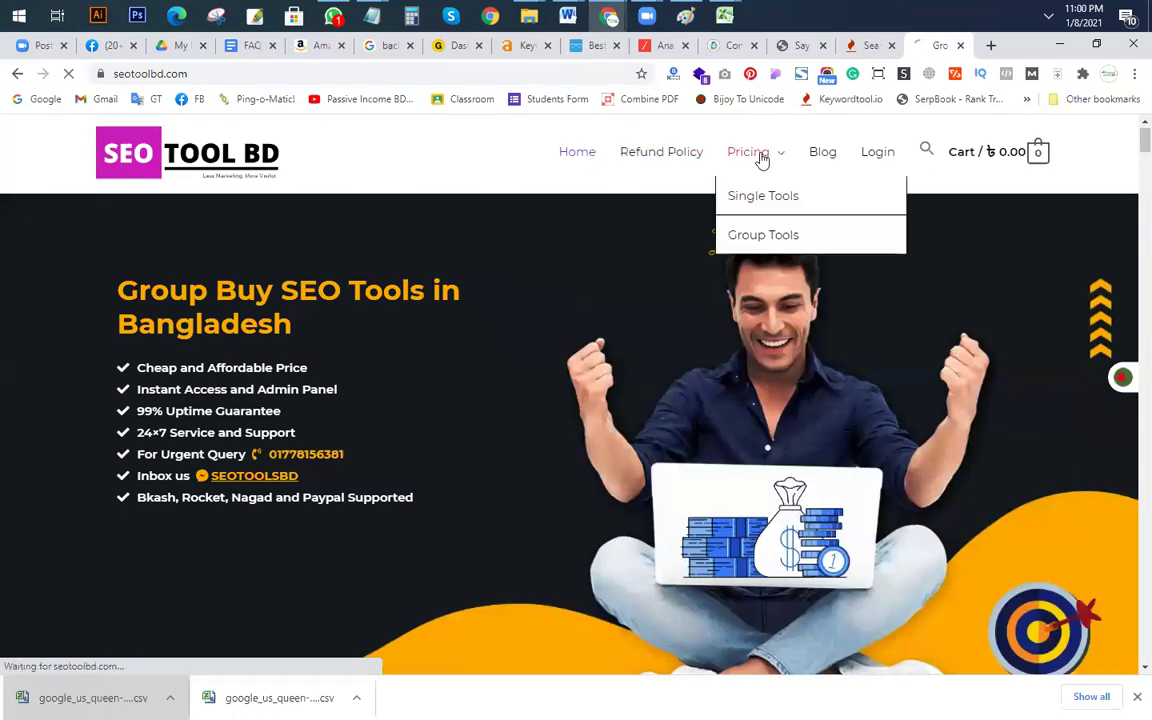
pyautogui.click(763, 196)
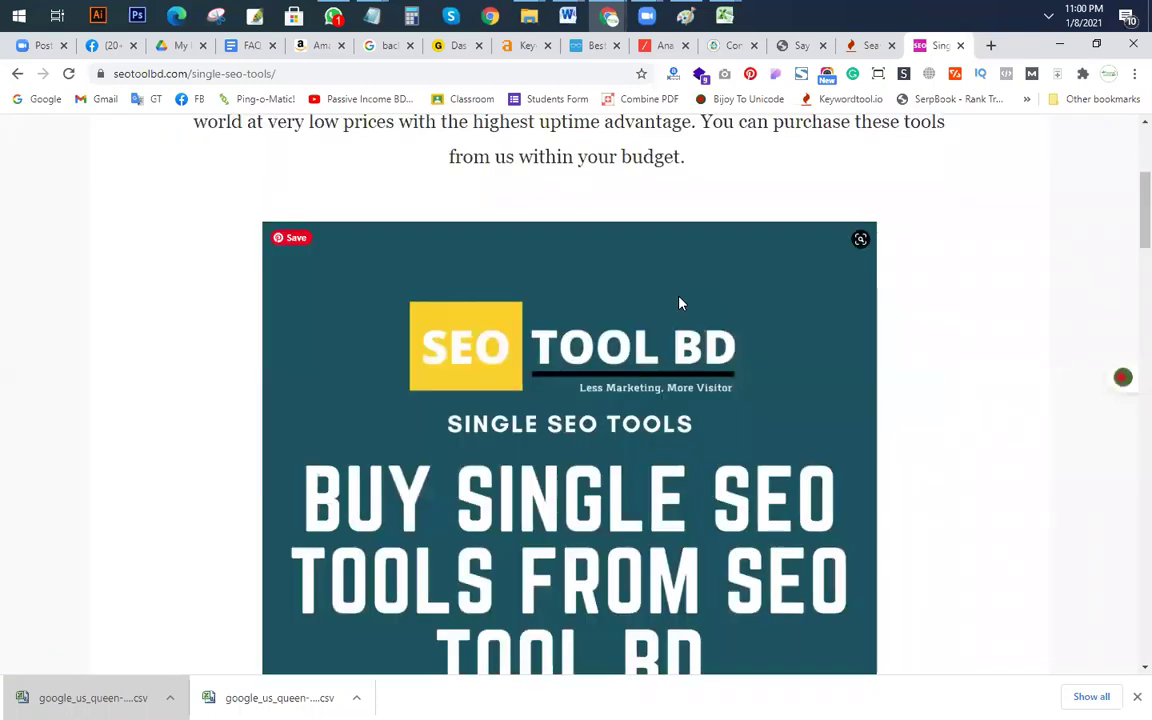
# Step: Look through the single tools list for Ahrefs, priced ৳700, and Grammarly at ৳500
pyautogui.scroll(3, 679, 303)
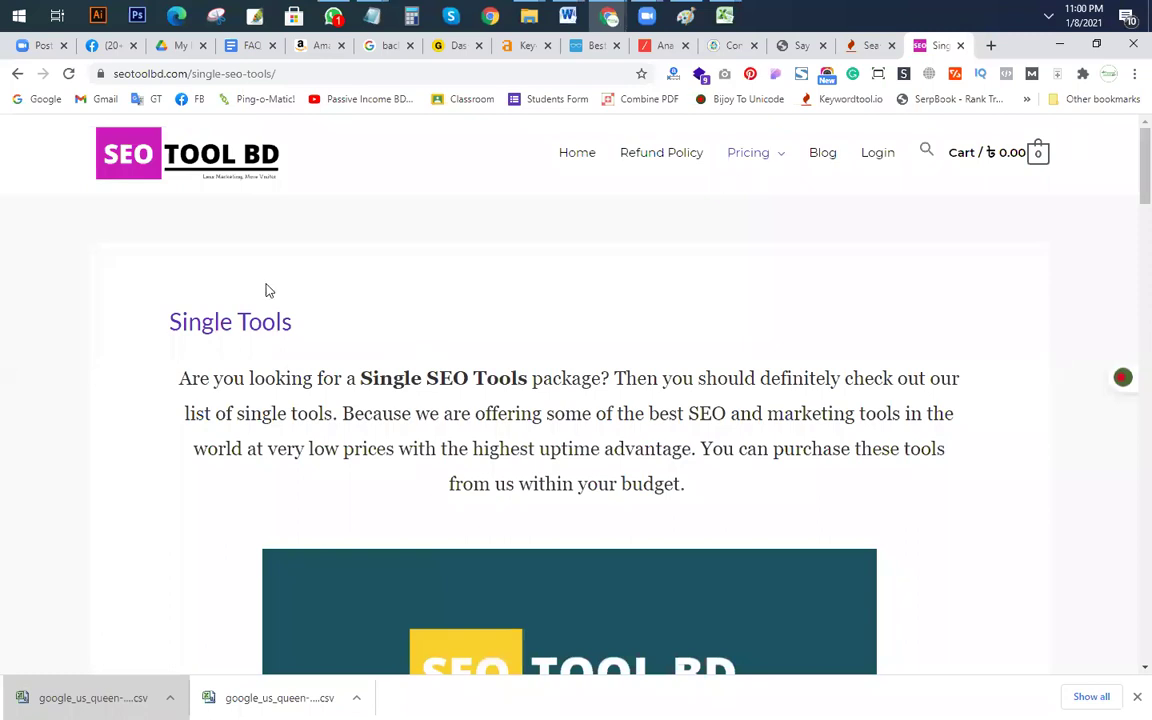
pyautogui.scroll(-4, 630, 368)
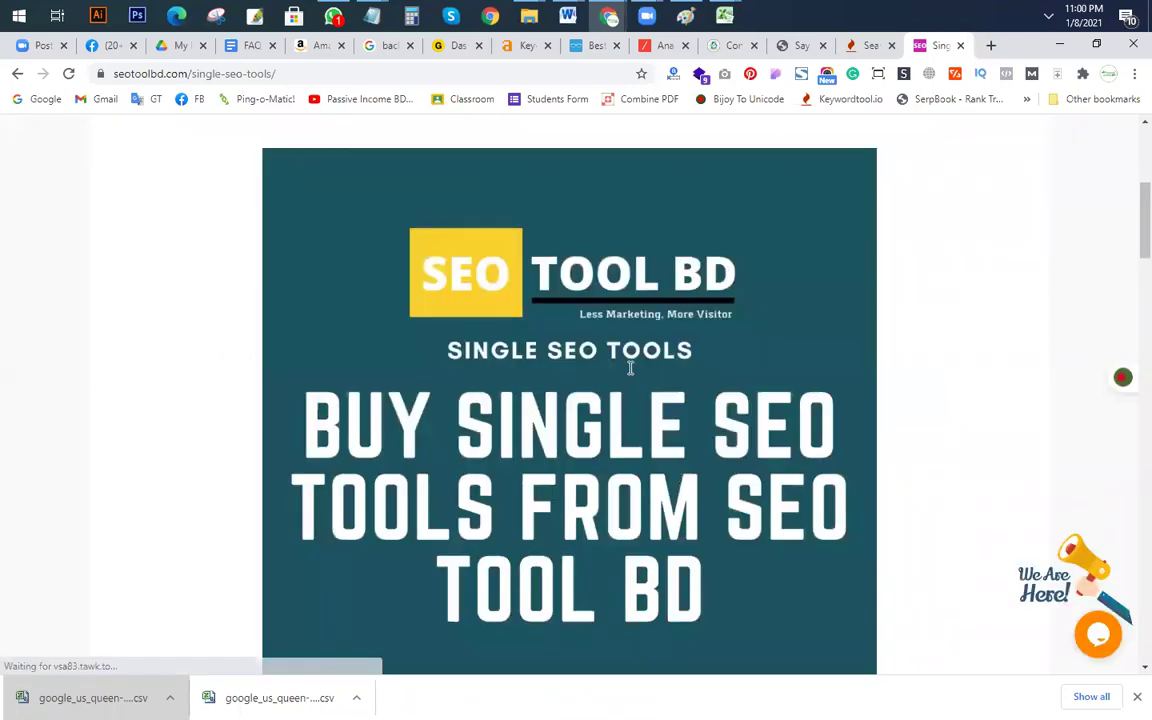
pyautogui.scroll(-5, 630, 368)
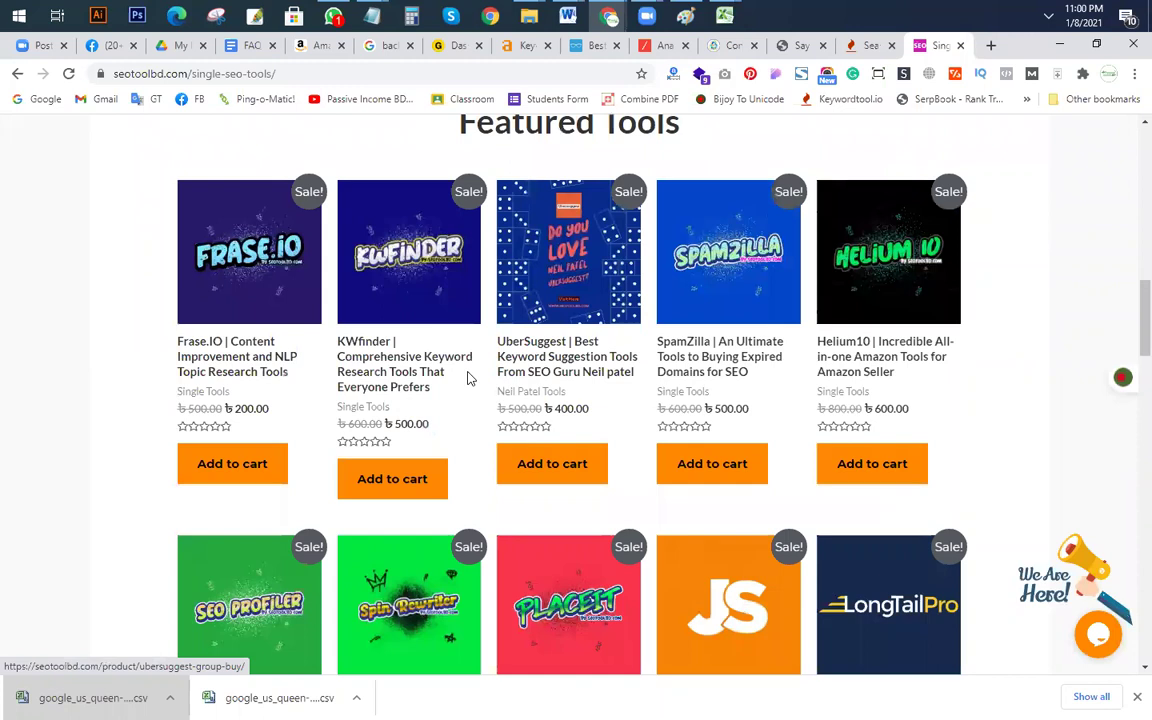
pyautogui.scroll(-2, 468, 378)
pyautogui.scroll(3, 710, 470)
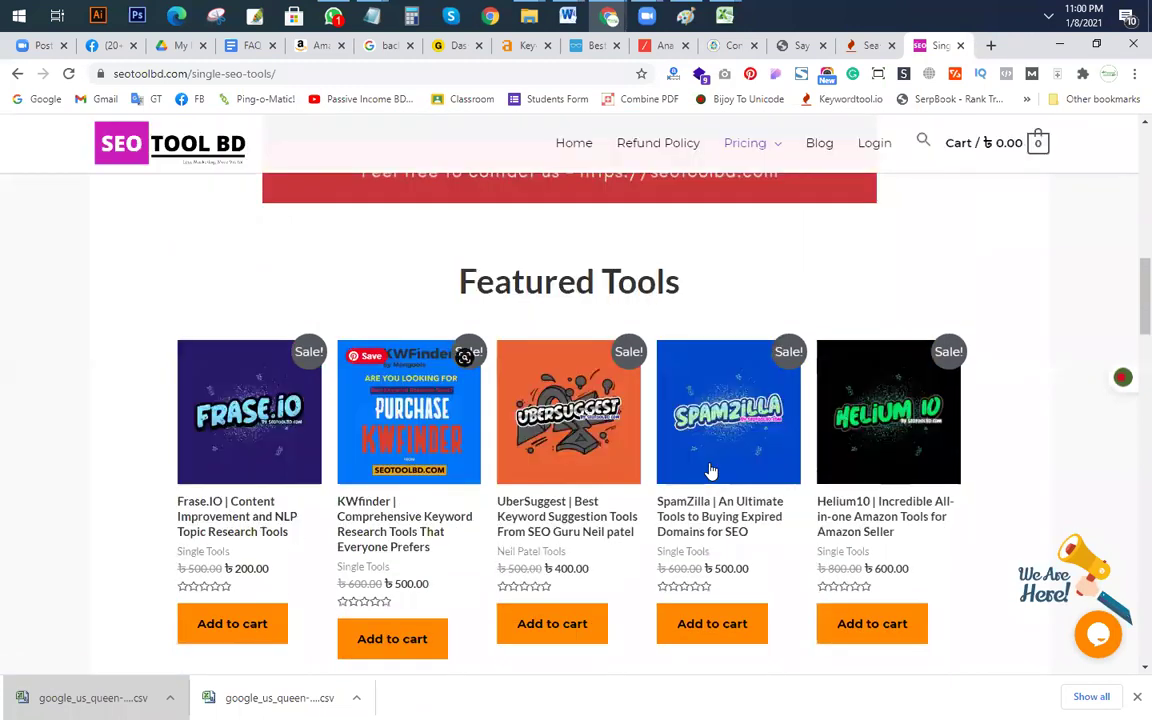
pyautogui.scroll(-7, 710, 470)
pyautogui.scroll(-2, 710, 470)
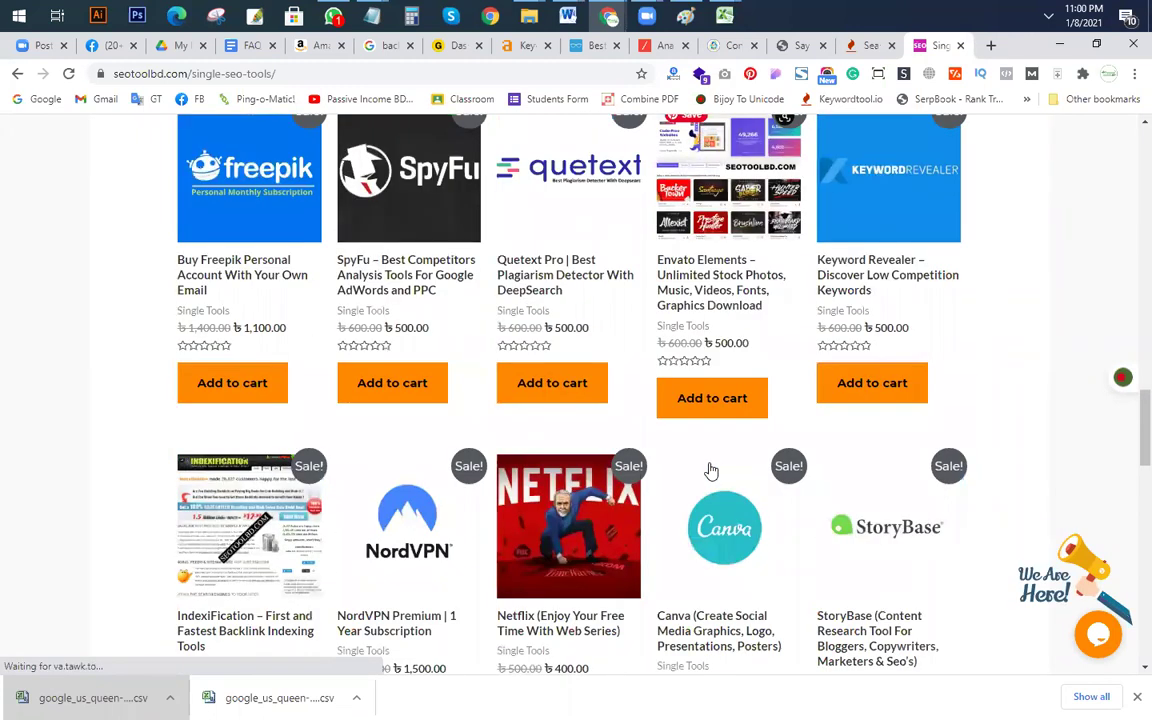
pyautogui.scroll(-1, 710, 470)
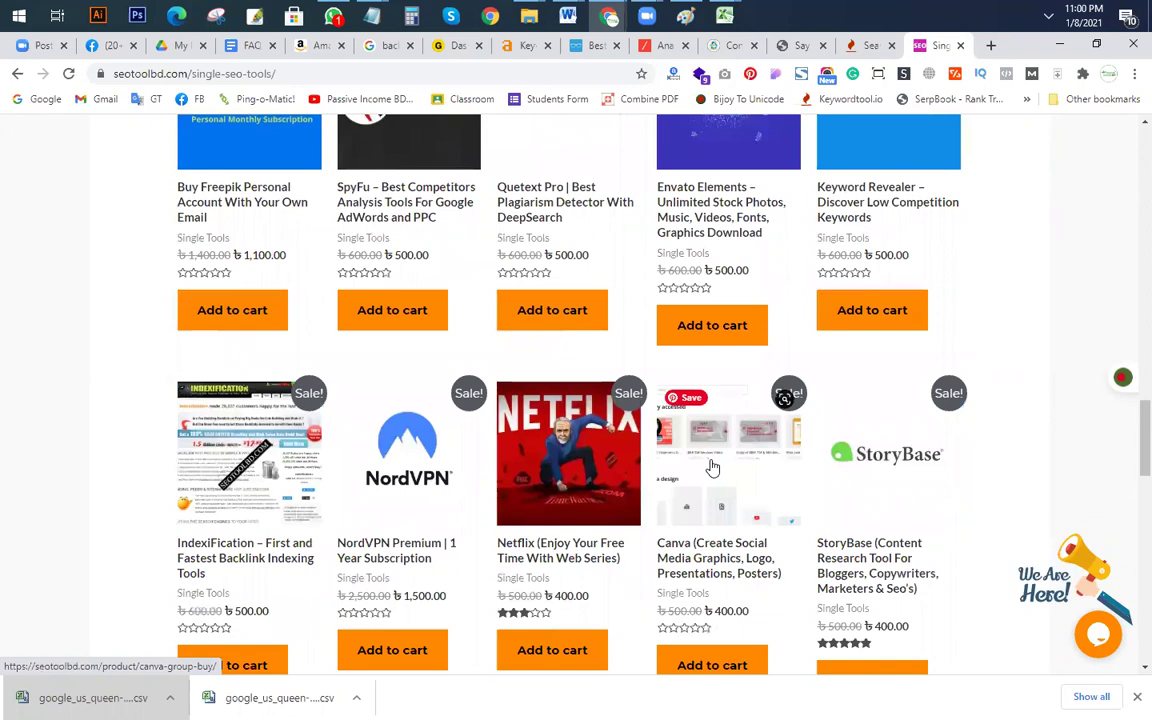
pyautogui.hotkey('ctrl', 'f')
pyautogui.write('ahr')
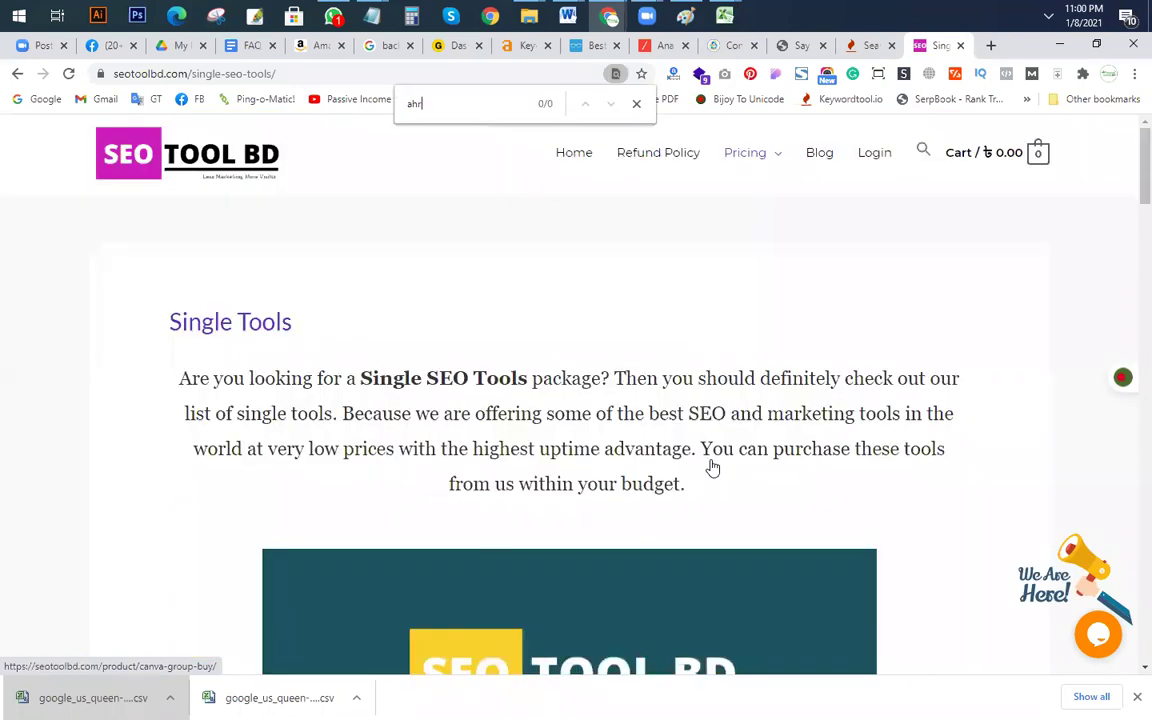
pyautogui.press('BackSpace')
pyautogui.press('BackSpace')
pyautogui.write('h')
pyautogui.press('Escape')
pyautogui.scroll(-4, 534, 516)
pyautogui.scroll(-5, 395, 528)
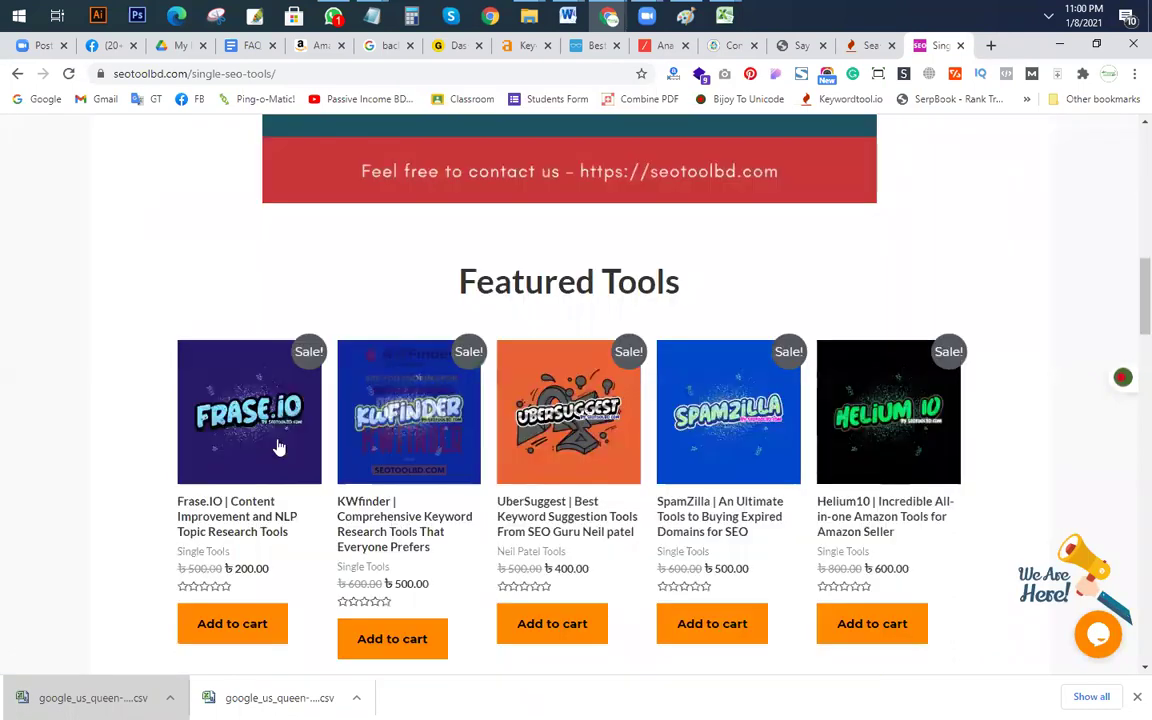
pyautogui.scroll(-1, 279, 447)
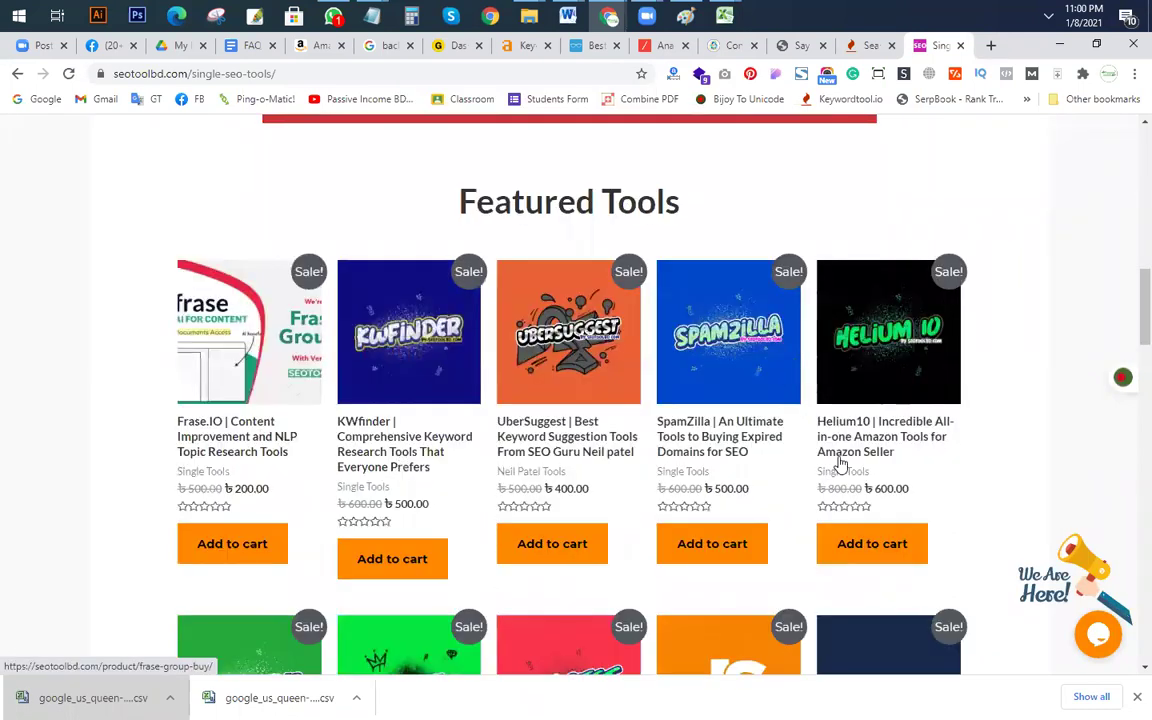
pyautogui.scroll(-3, 787, 452)
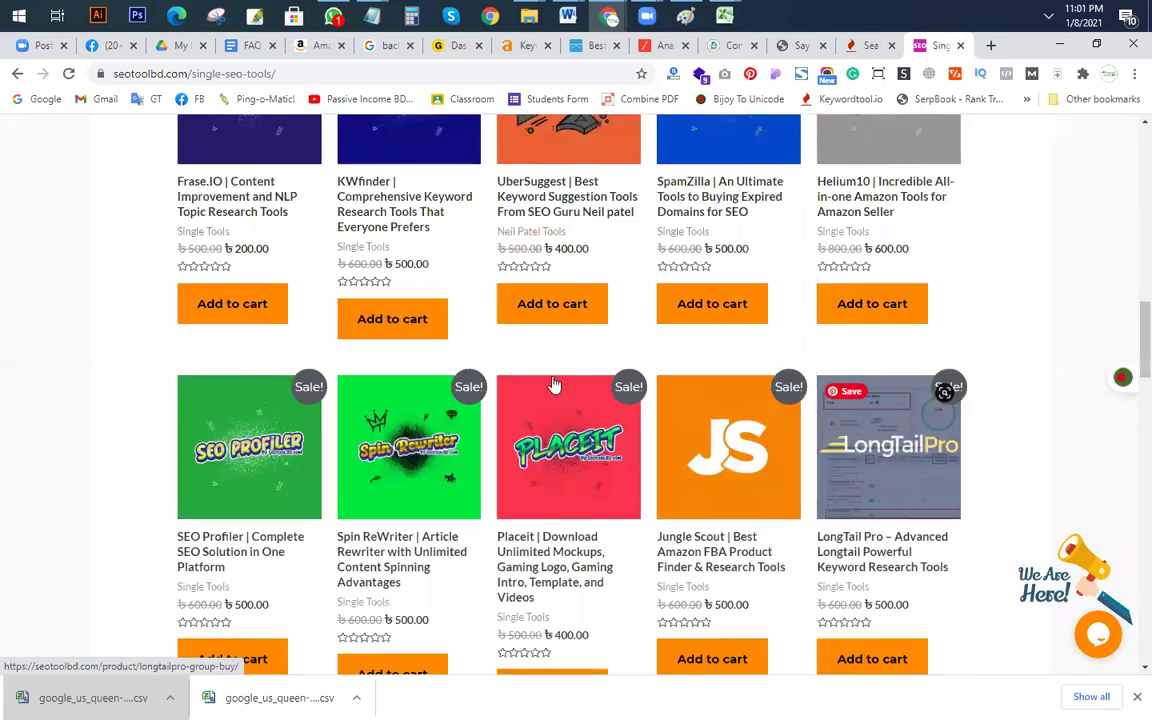
pyautogui.scroll(-2, 555, 385)
pyautogui.scroll(-3, 200, 455)
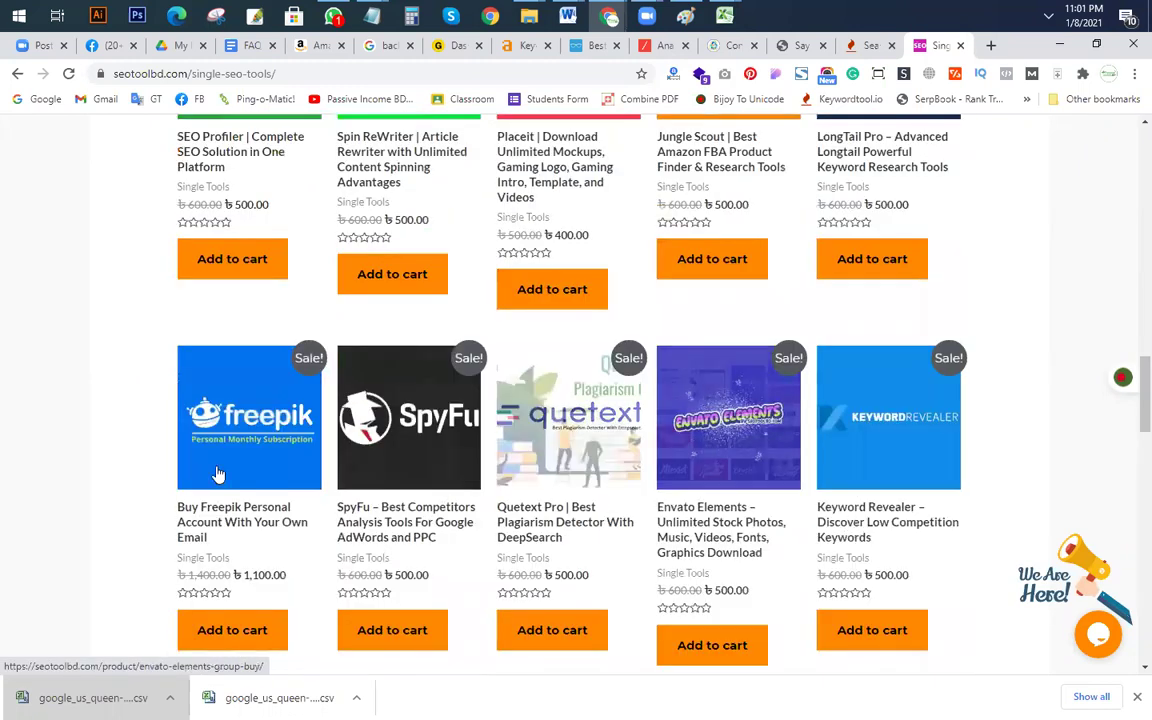
pyautogui.scroll(-5, 205, 465)
pyautogui.scroll(-2, 187, 455)
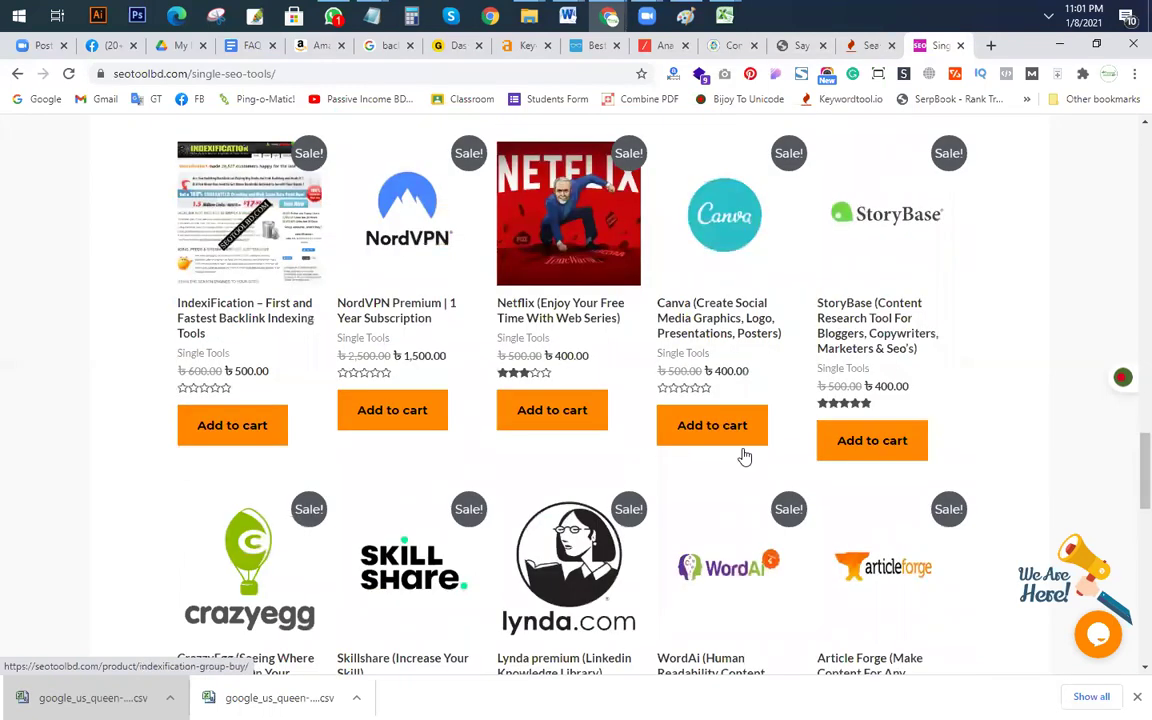
pyautogui.scroll(-3, 789, 450)
pyautogui.scroll(-2, 300, 386)
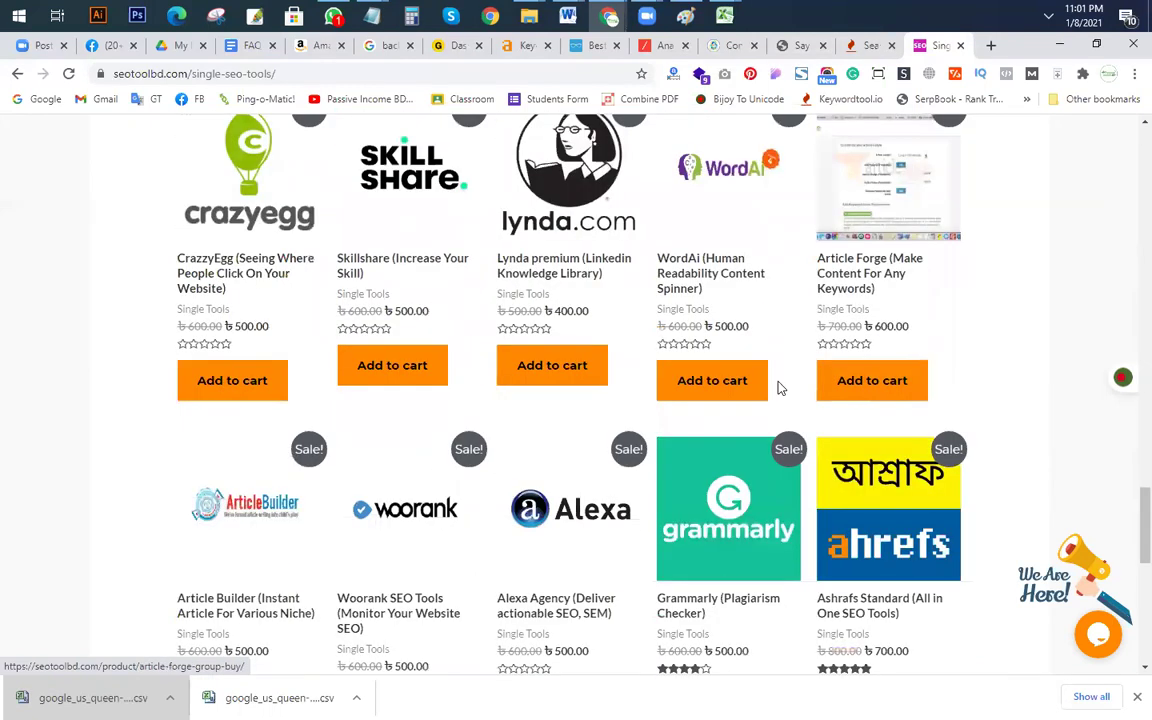
pyautogui.scroll(-2, 781, 388)
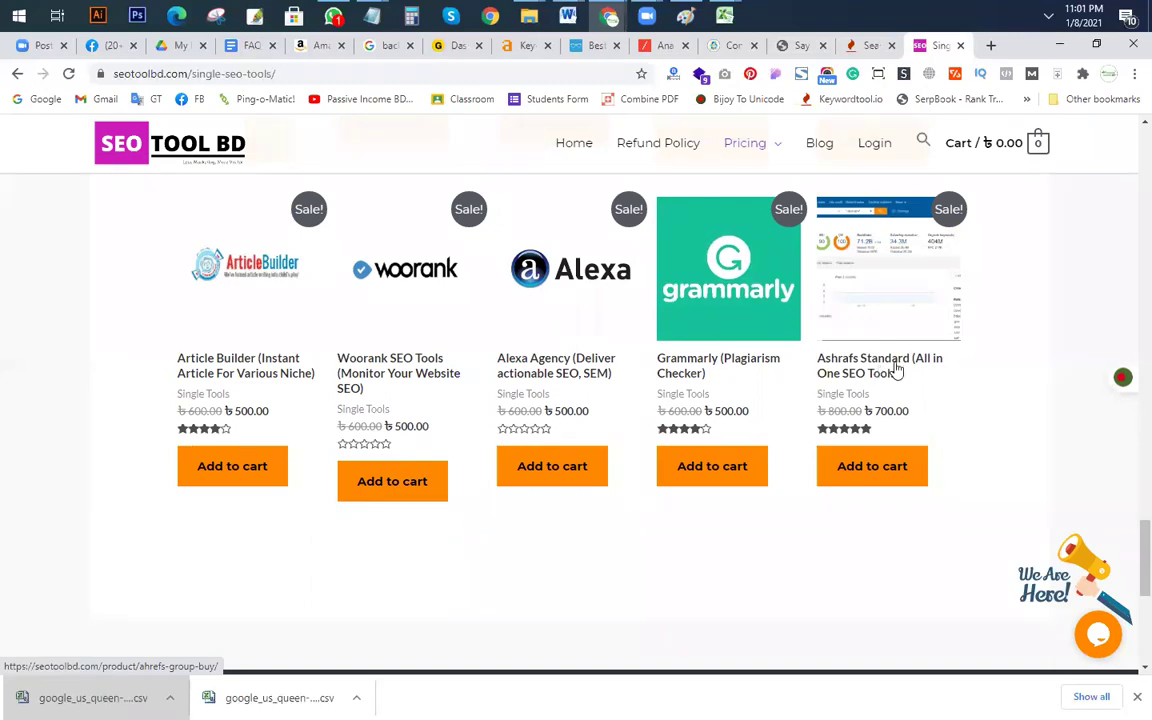
# Step: Open the Ahrefs Standard product page and review its ৳700 monthly price and daily limits
pyautogui.click(897, 370)
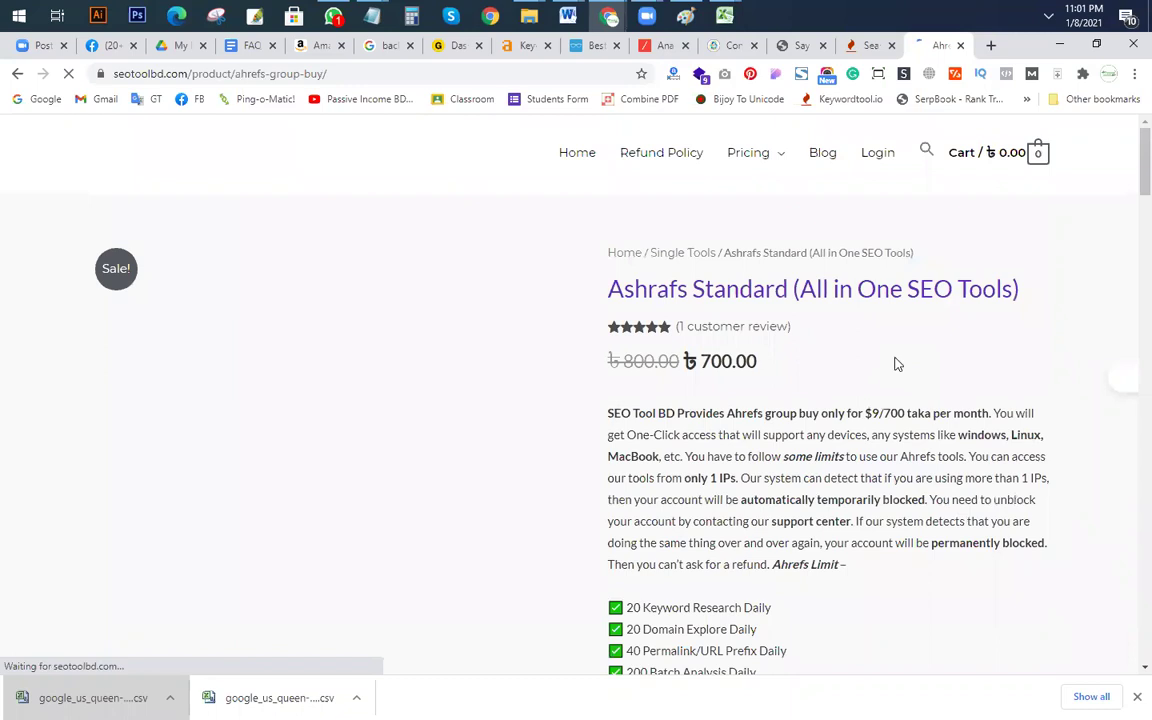
pyautogui.scroll(-3, 700, 330)
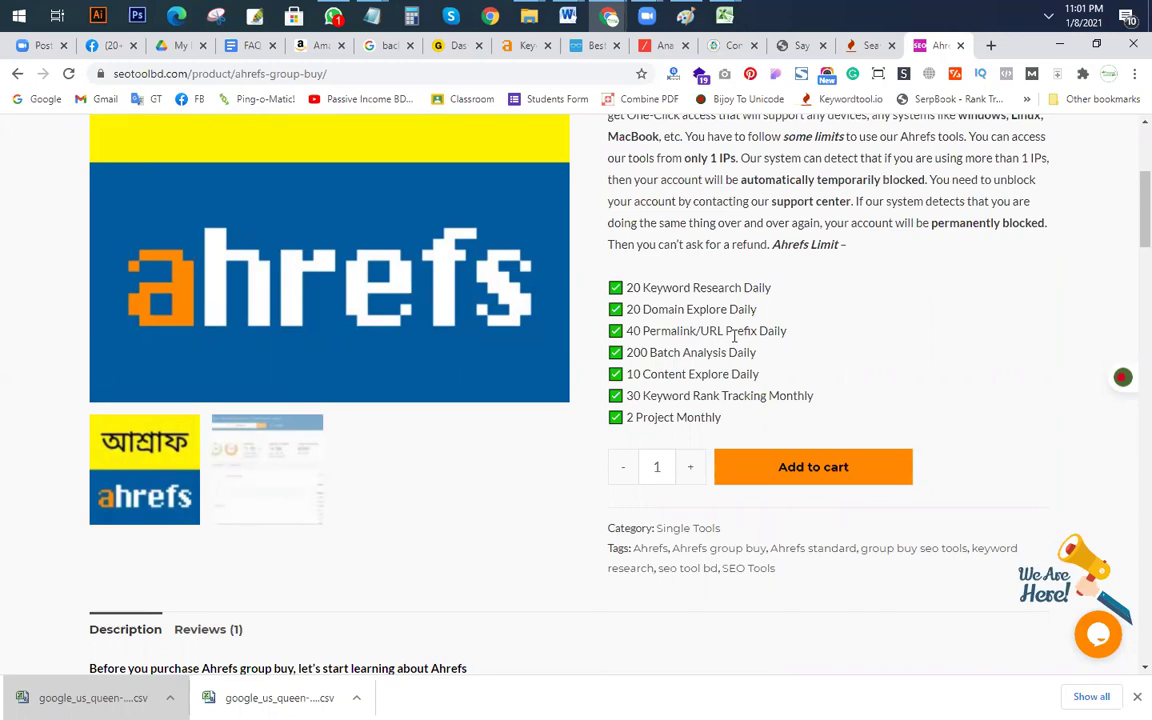
pyautogui.scroll(3, 734, 337)
pyautogui.scroll(-1, 700, 386)
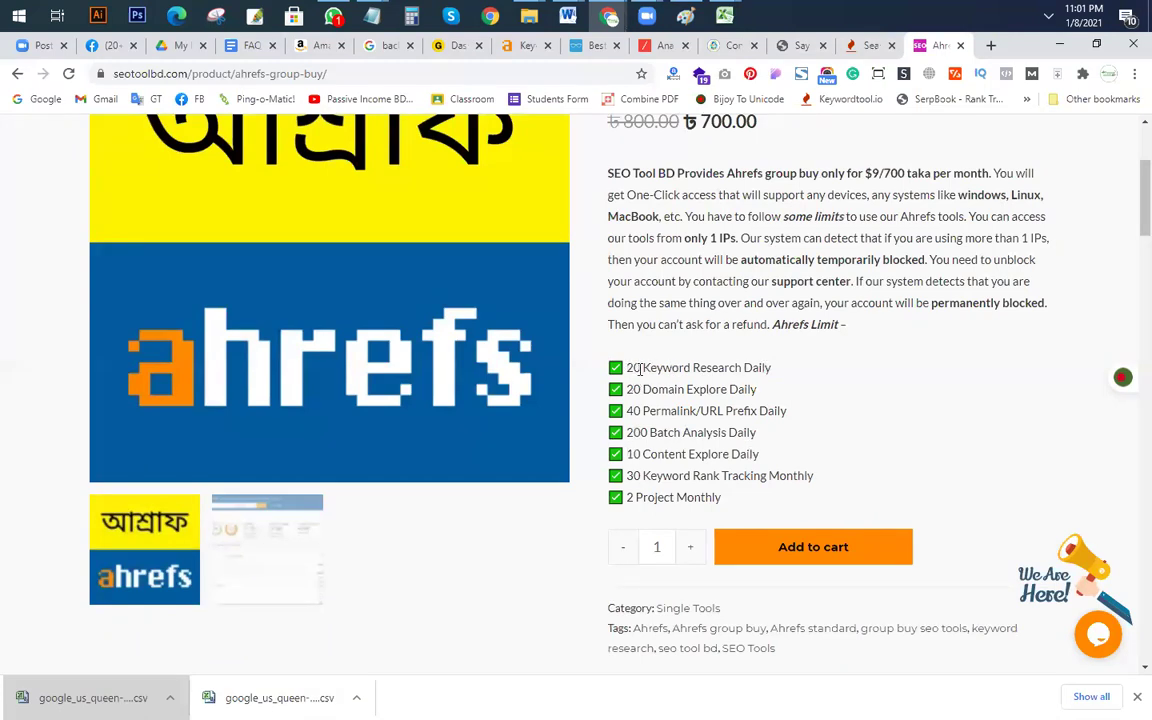
# Step: Add a minimum search volume filter of 200, leaving 135 keywords
pyautogui.click(452, 45)
pyautogui.click(522, 45)
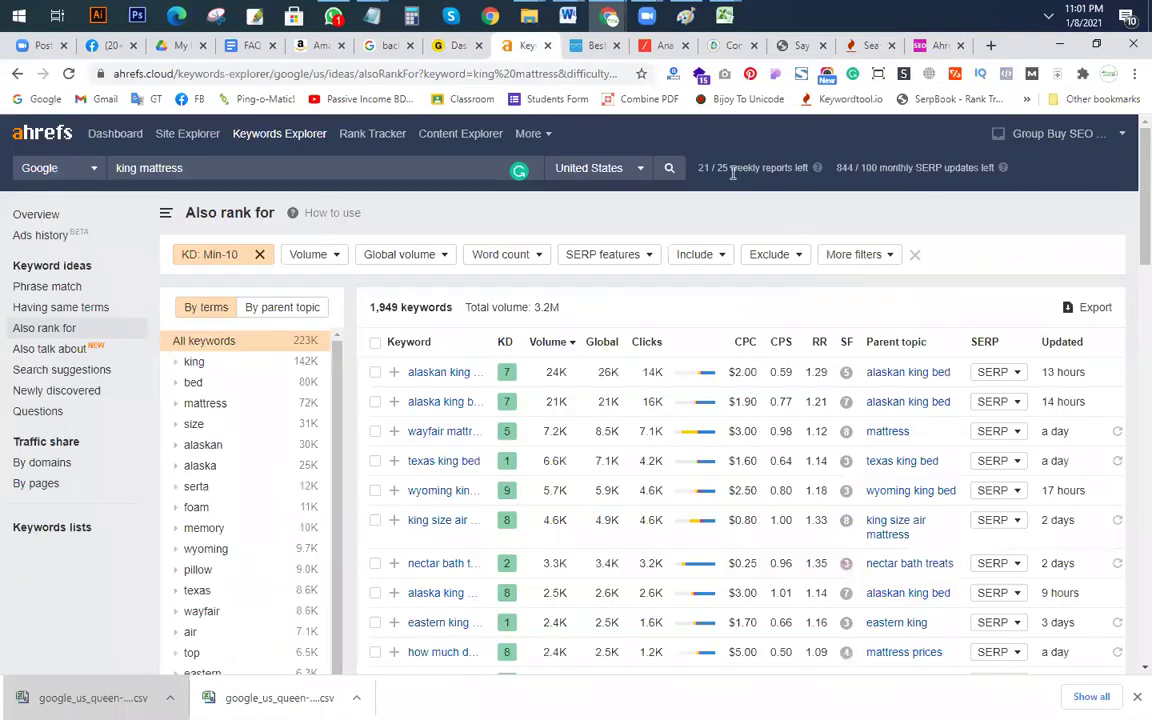
pyautogui.moveTo(699, 168); pyautogui.dragTo(810, 170)
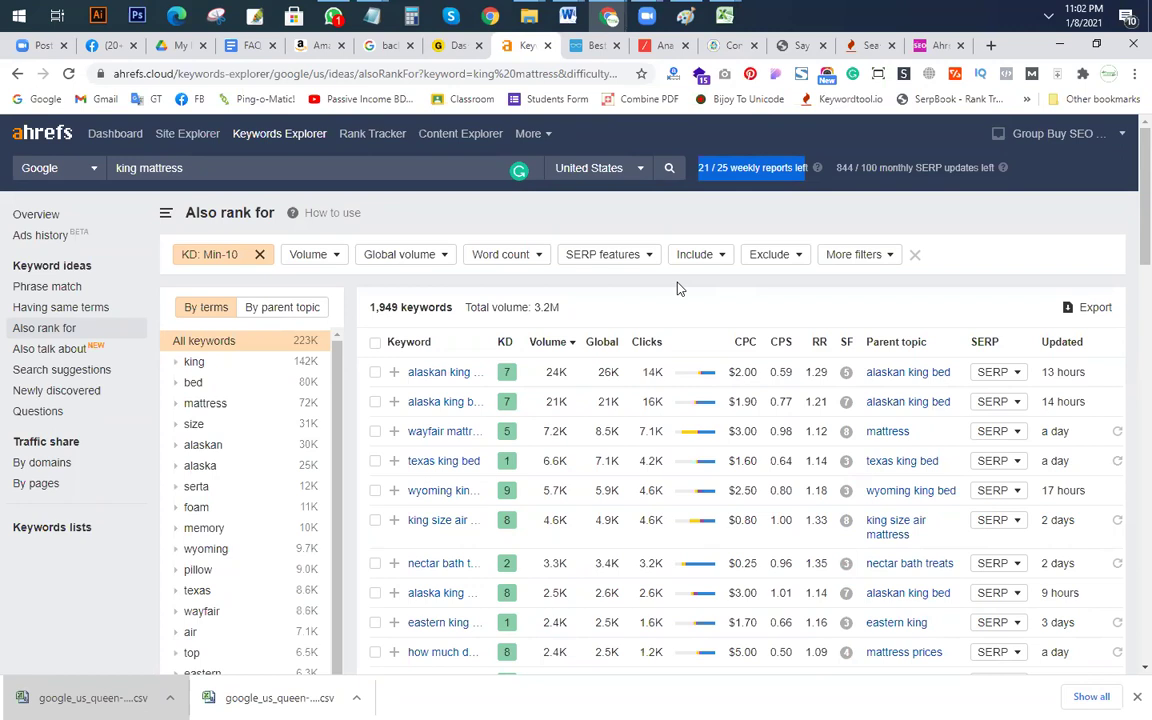
pyautogui.scroll(-1, 190, 440)
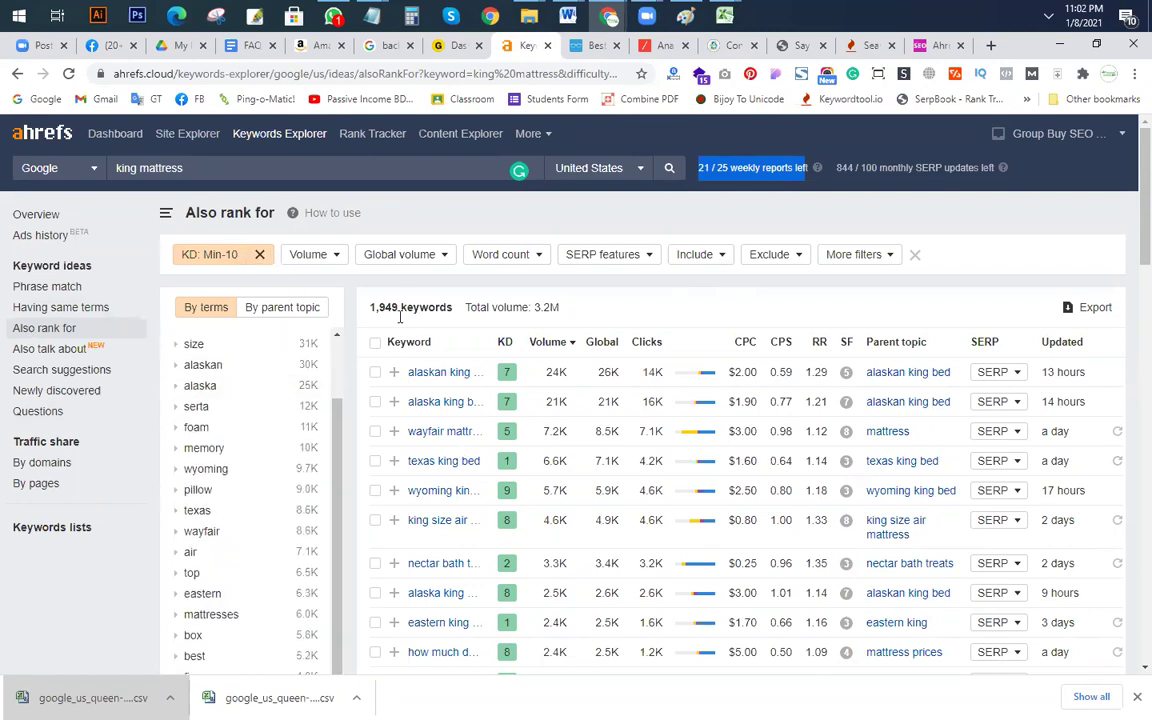
pyautogui.click(310, 254)
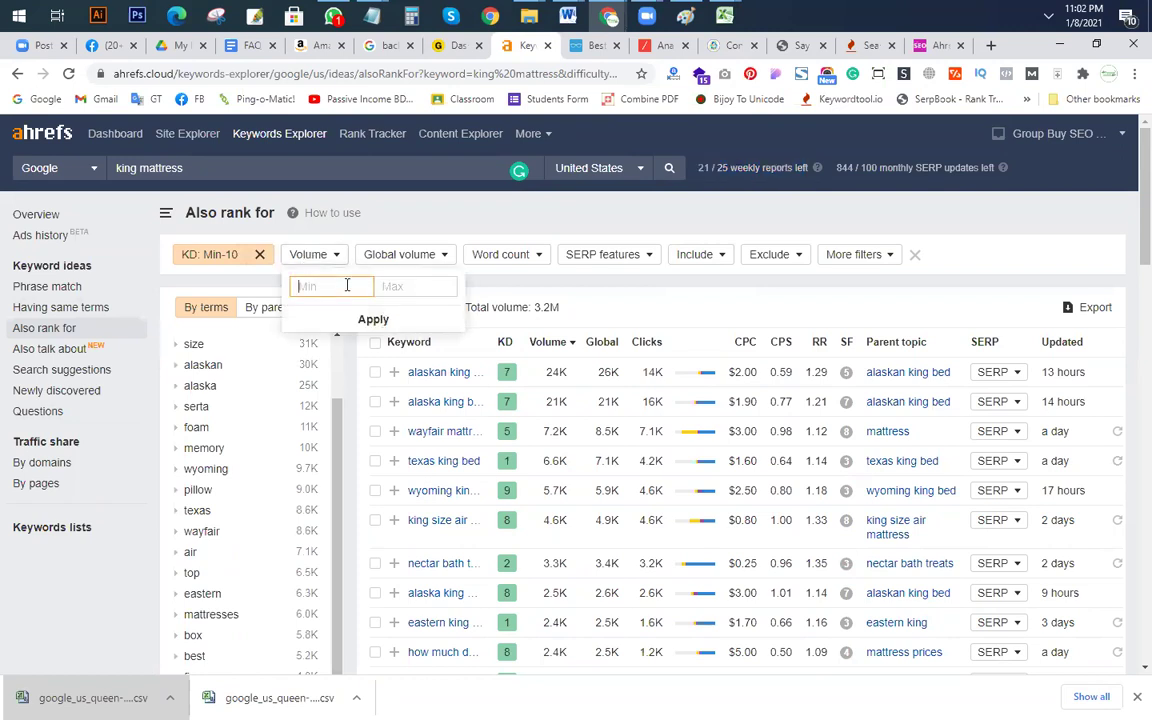
pyautogui.write('200')
pyautogui.click(386, 322)
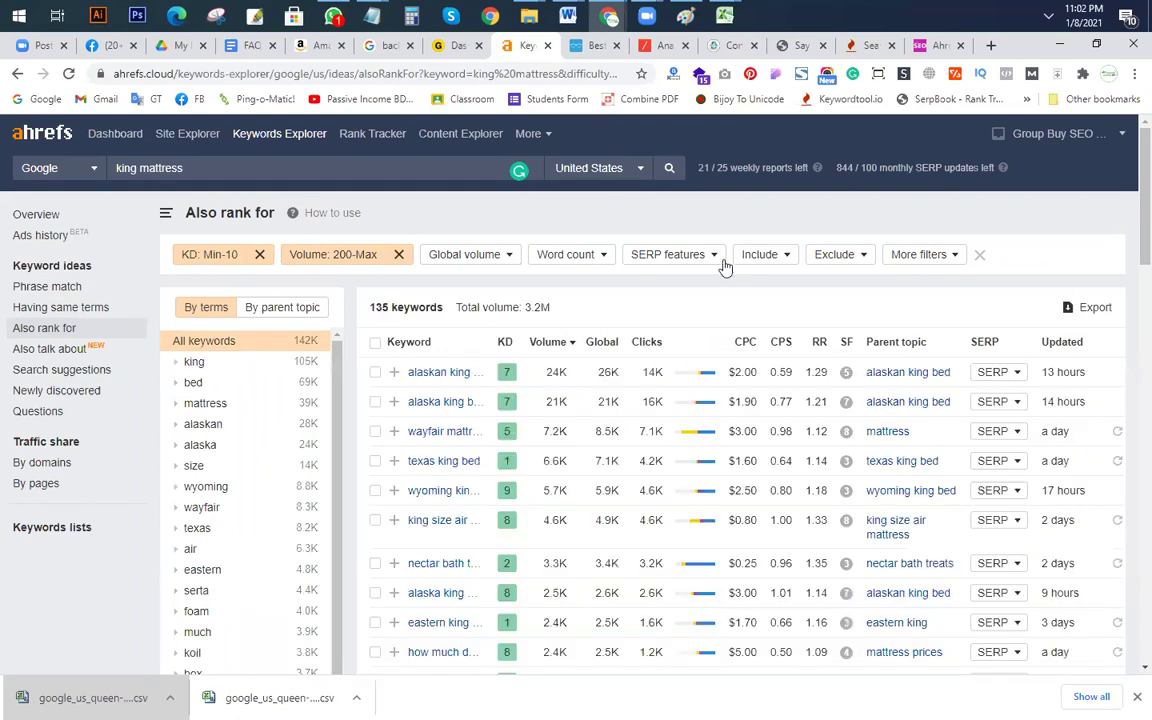
# Step: Filter the keywords to include 'best', then select and copy all six results
pyautogui.click(756, 256)
pyautogui.write('bes')
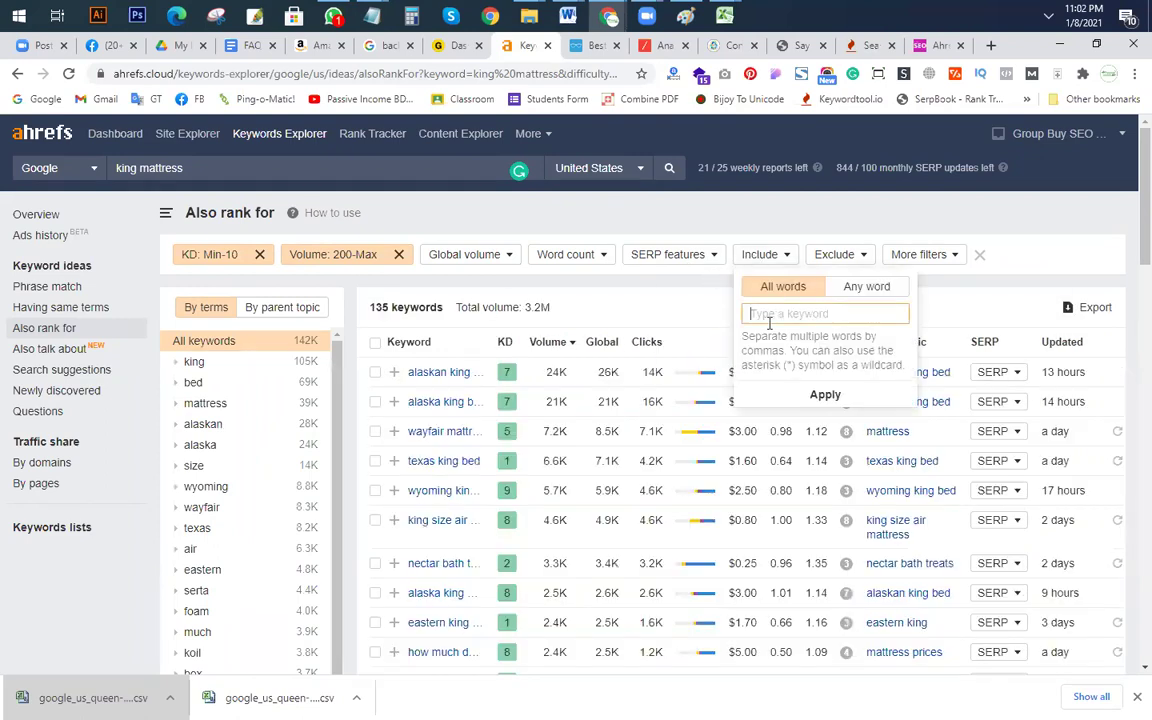
pyautogui.write('t')
pyautogui.click(825, 396)
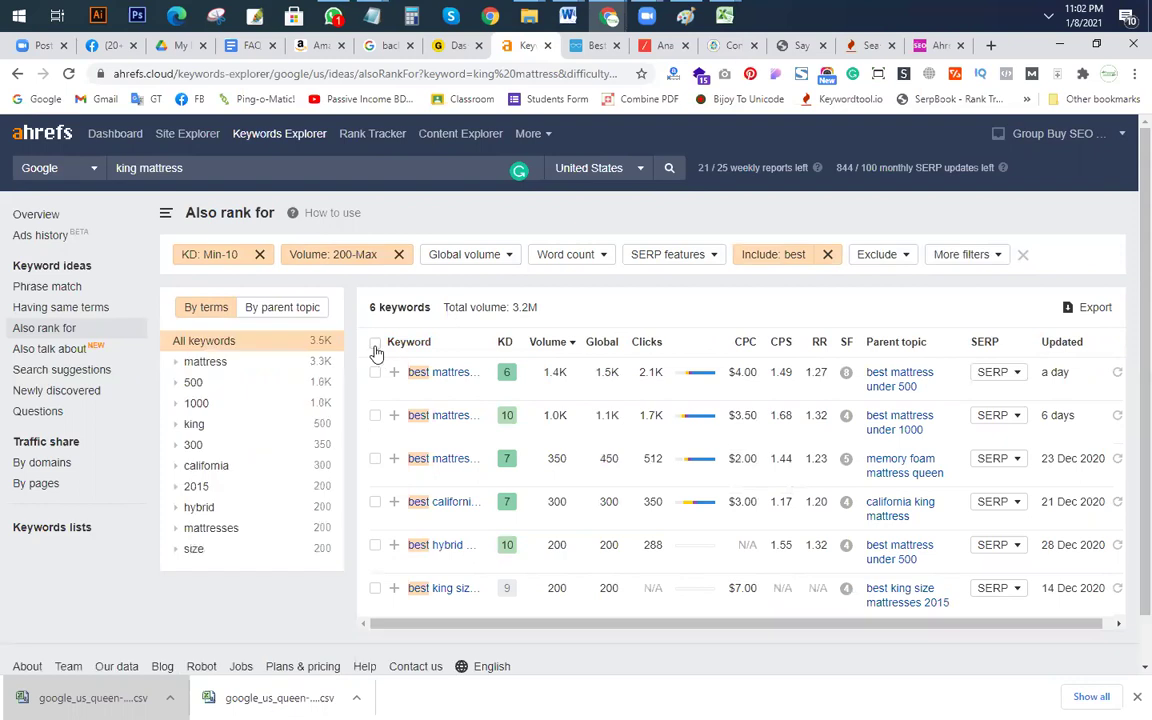
pyautogui.click(375, 343)
pyautogui.click(545, 308)
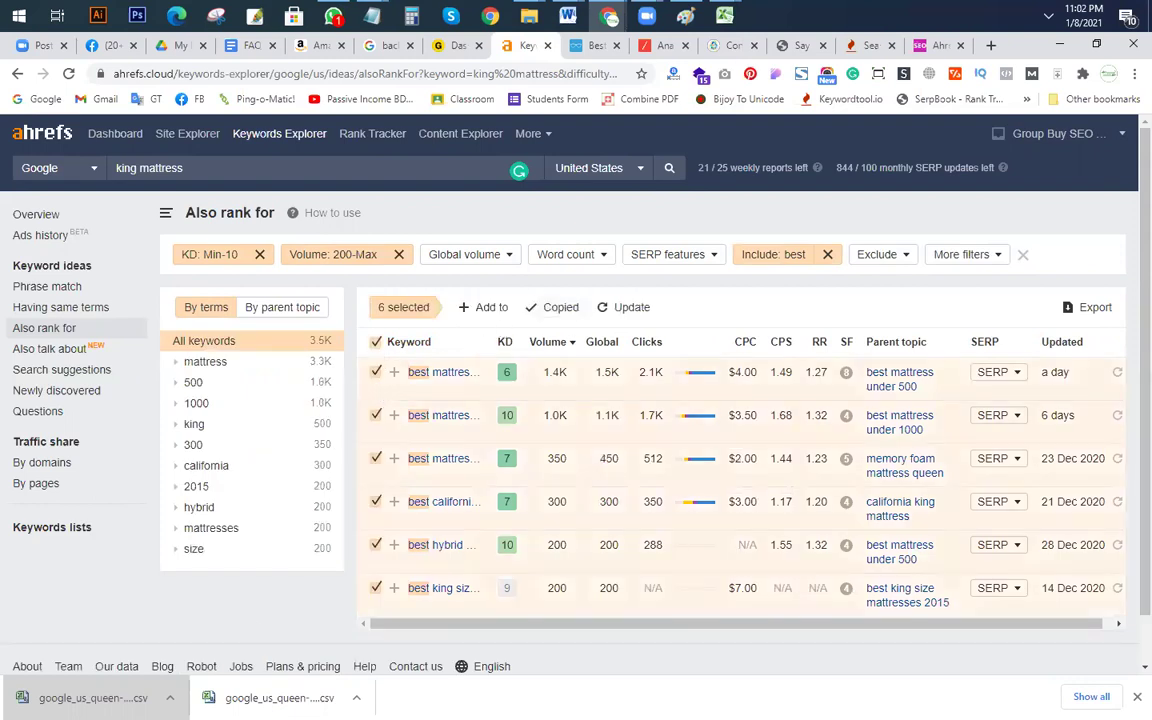
# Step: Launch Notepad and paste the copied keywords
pyautogui.press('super+r')
pyautogui.write('notepad')
pyautogui.press('Return')
pyautogui.hotkey('ctrl', 'v')
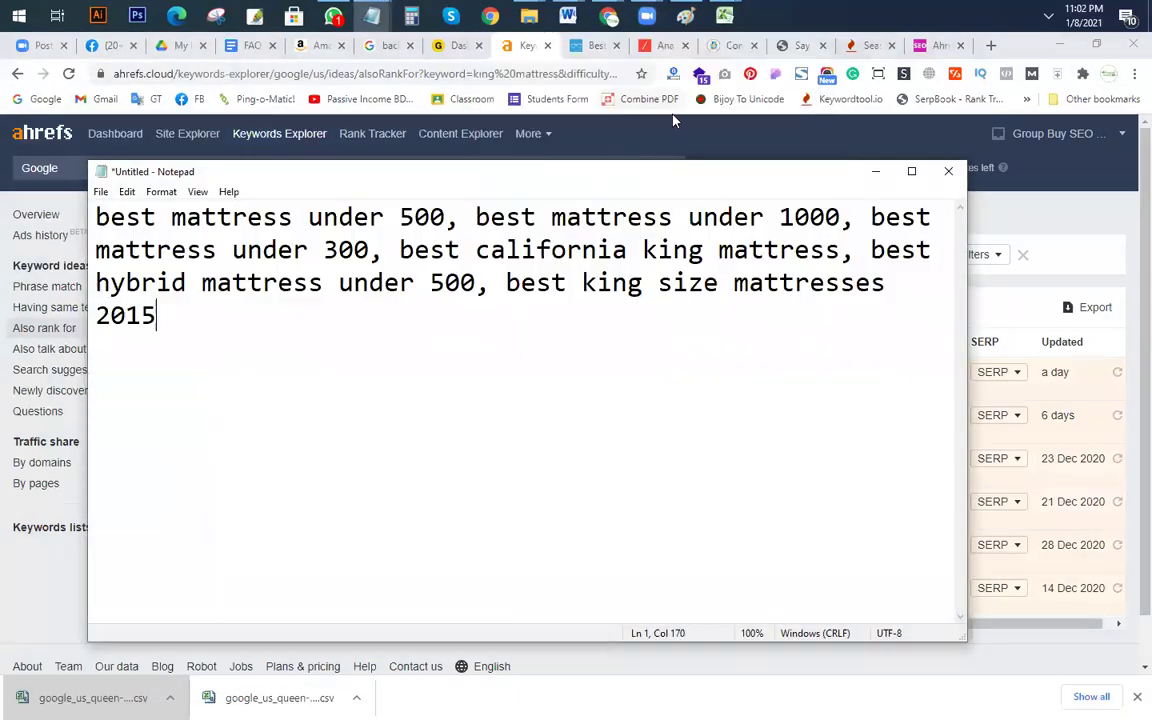
# Step: Put each keyword on its own line, from 'best mattress under 1000' to 'best king size mattresses 2015'
pyautogui.click(480, 217)
pyautogui.press('Left')
pyautogui.press('Return')
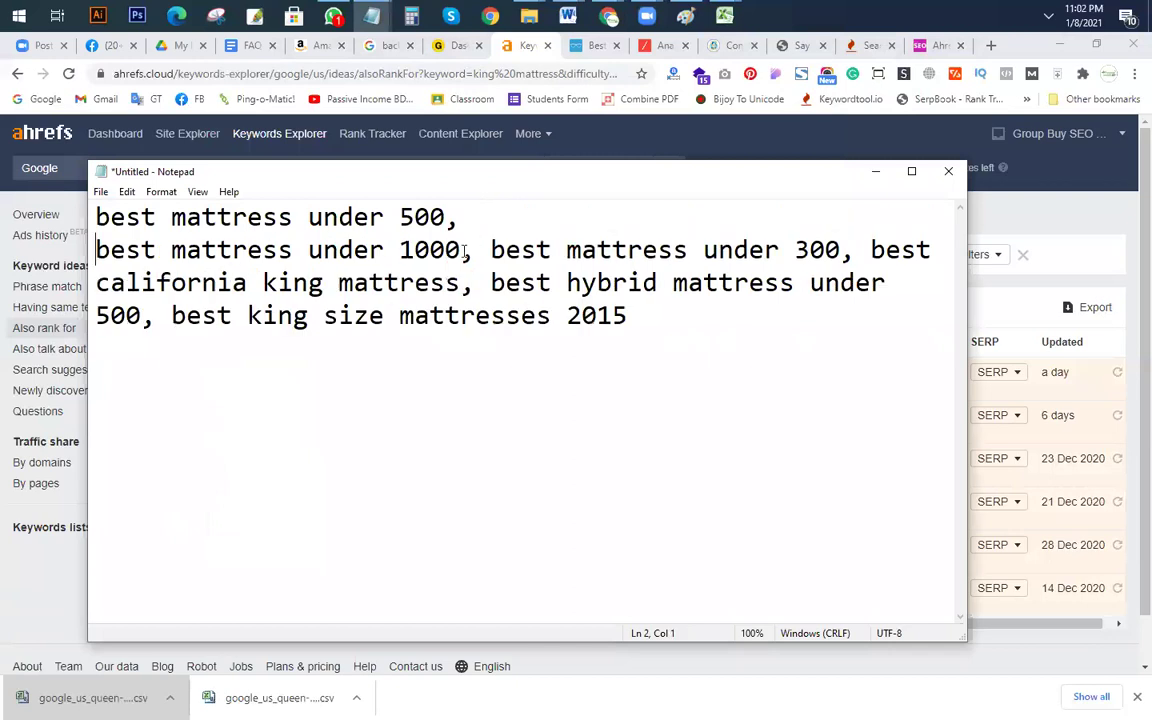
pyautogui.click(497, 251)
pyautogui.press('Left')
pyautogui.press('Return')
pyautogui.click(475, 284)
pyautogui.press('Return')
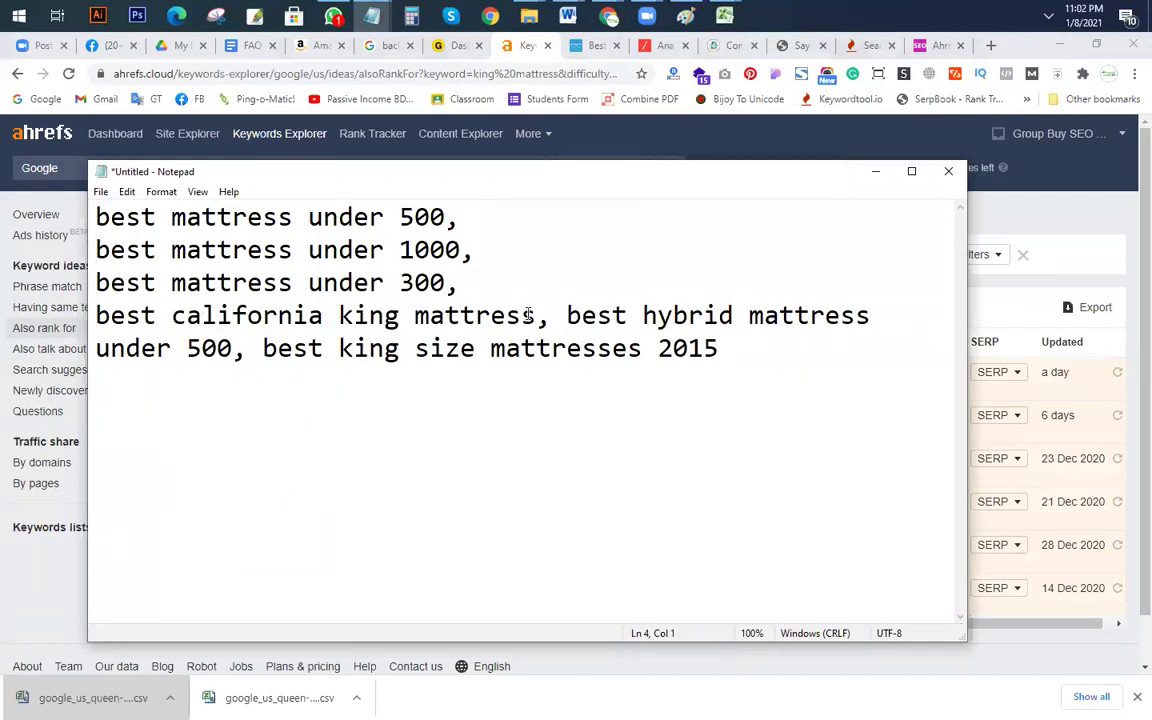
pyautogui.click(560, 316)
pyautogui.press('Return')
pyautogui.click(580, 349)
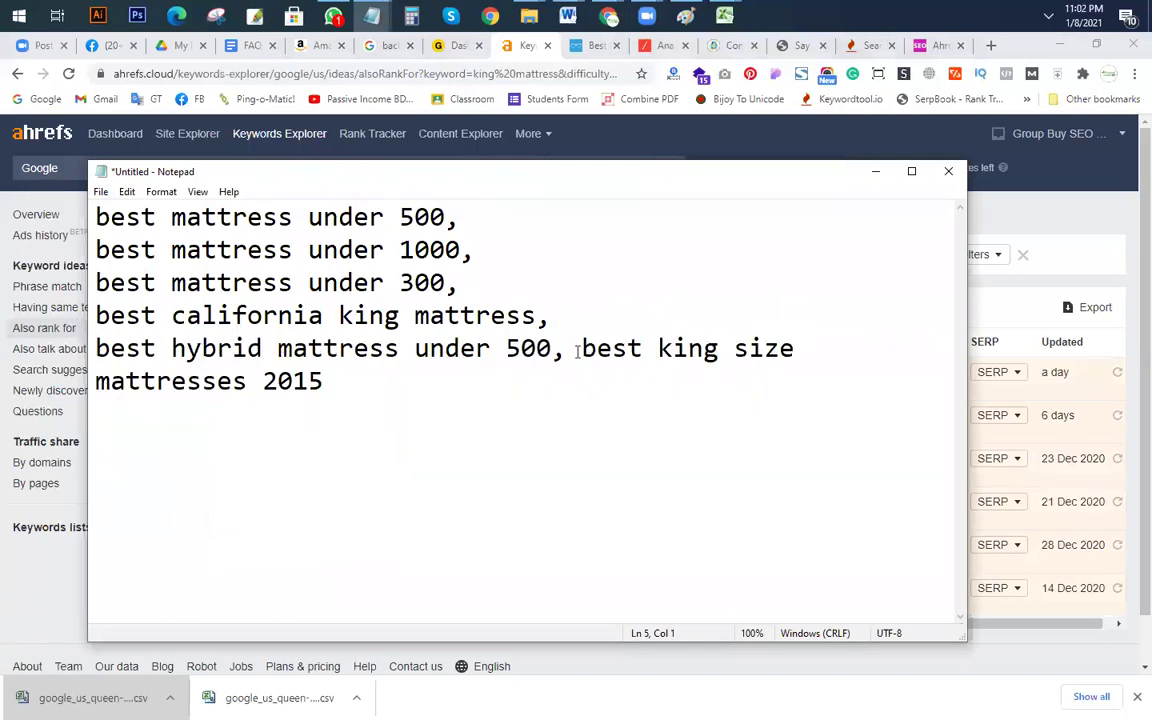
pyautogui.press('Return')
pyautogui.click(578, 383)
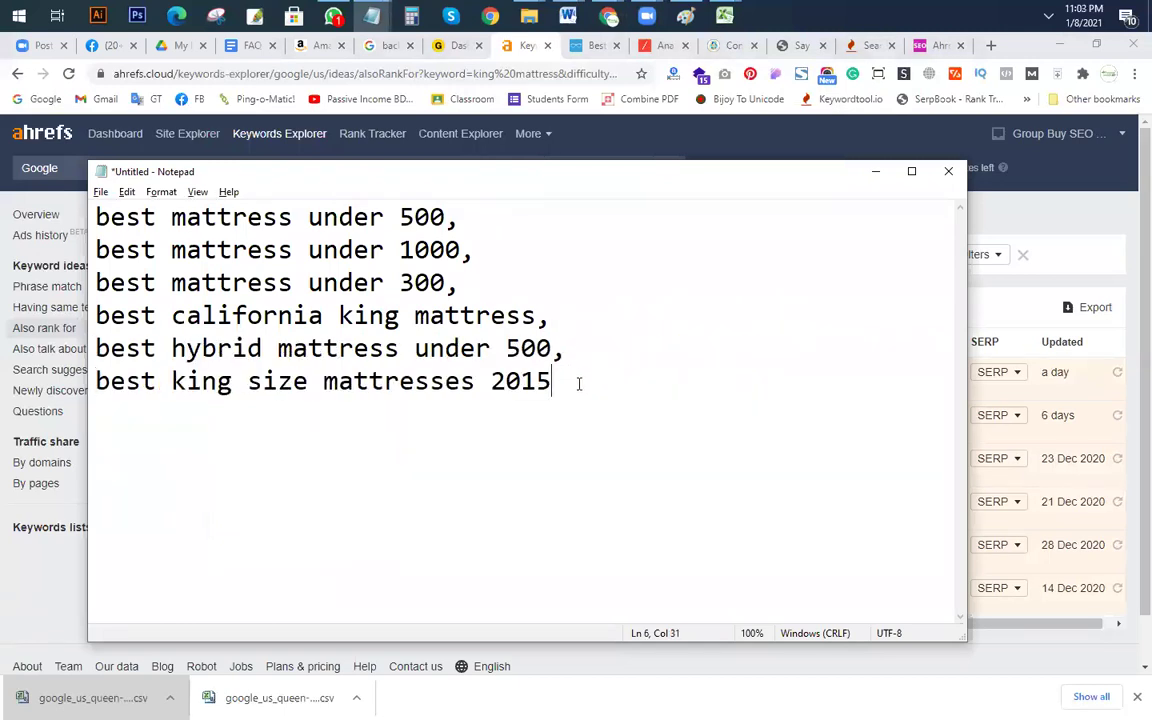
# Step: Insert blank lines above 'best king size mattresses 2015' and 'best hybrid mattress under 500'
pyautogui.hotkey('alt', 'Tab')
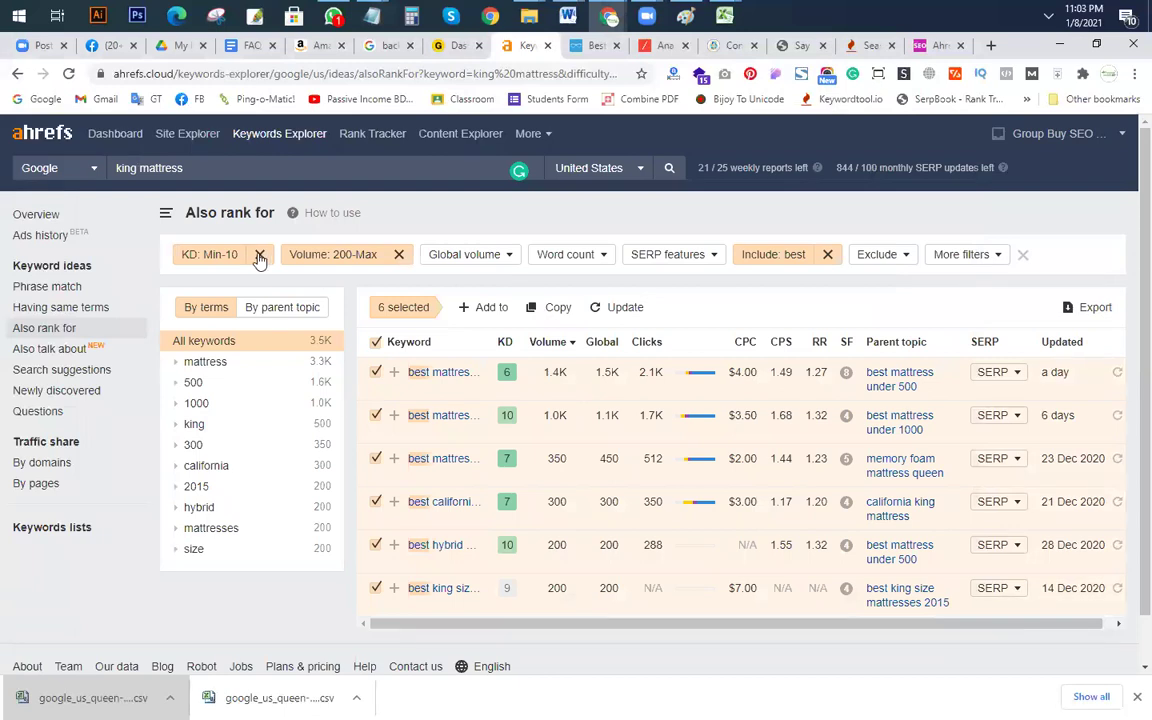
pyautogui.hotkey('alt', 'Tab')
pyautogui.click(294, 381)
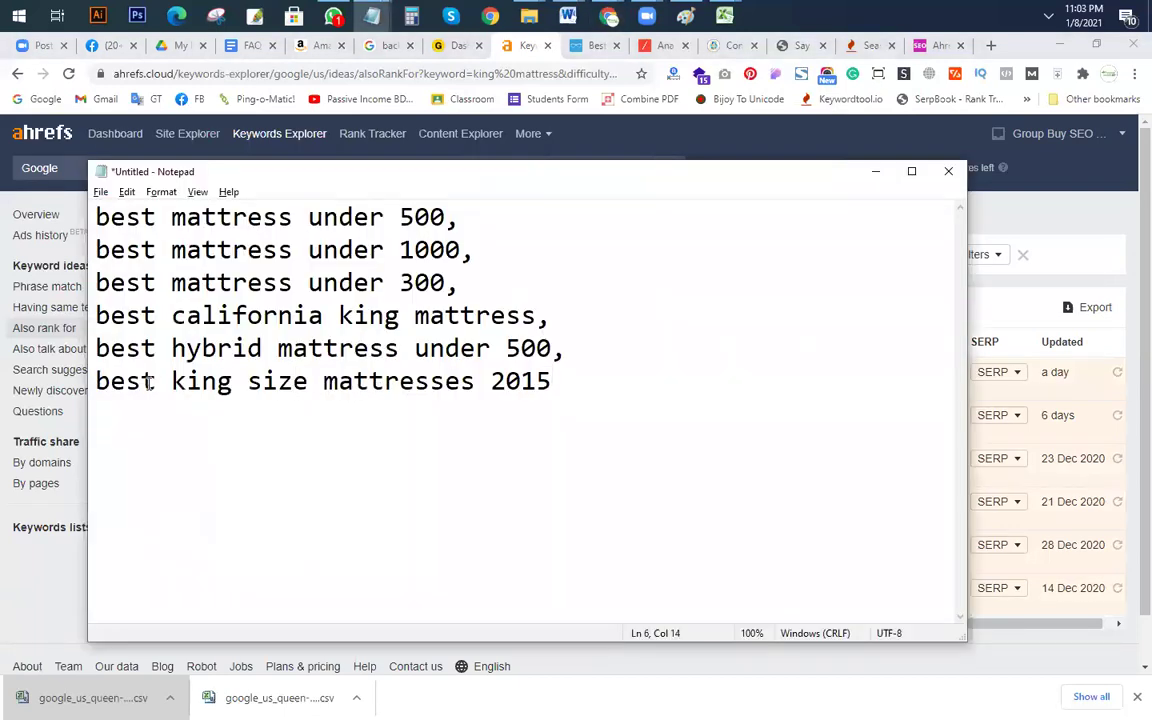
pyautogui.click(96, 381)
pyautogui.press('Return')
pyautogui.press('Return')
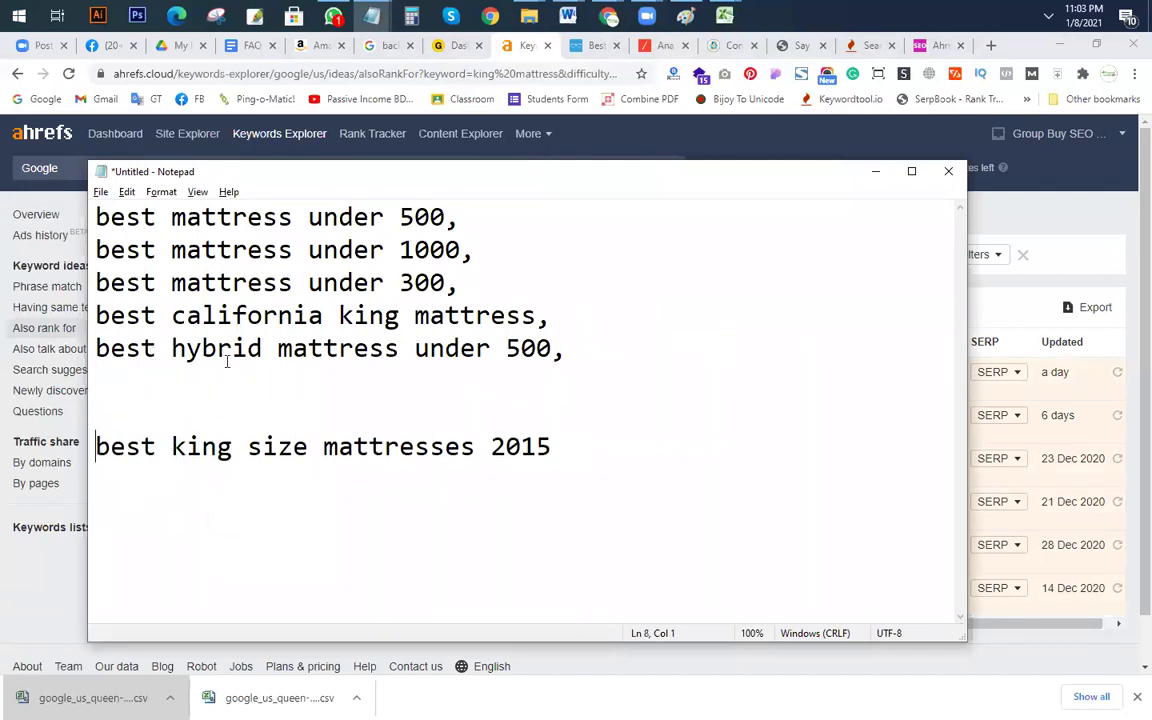
pyautogui.click(96, 348)
pyautogui.press('Return')
pyautogui.press('Return')
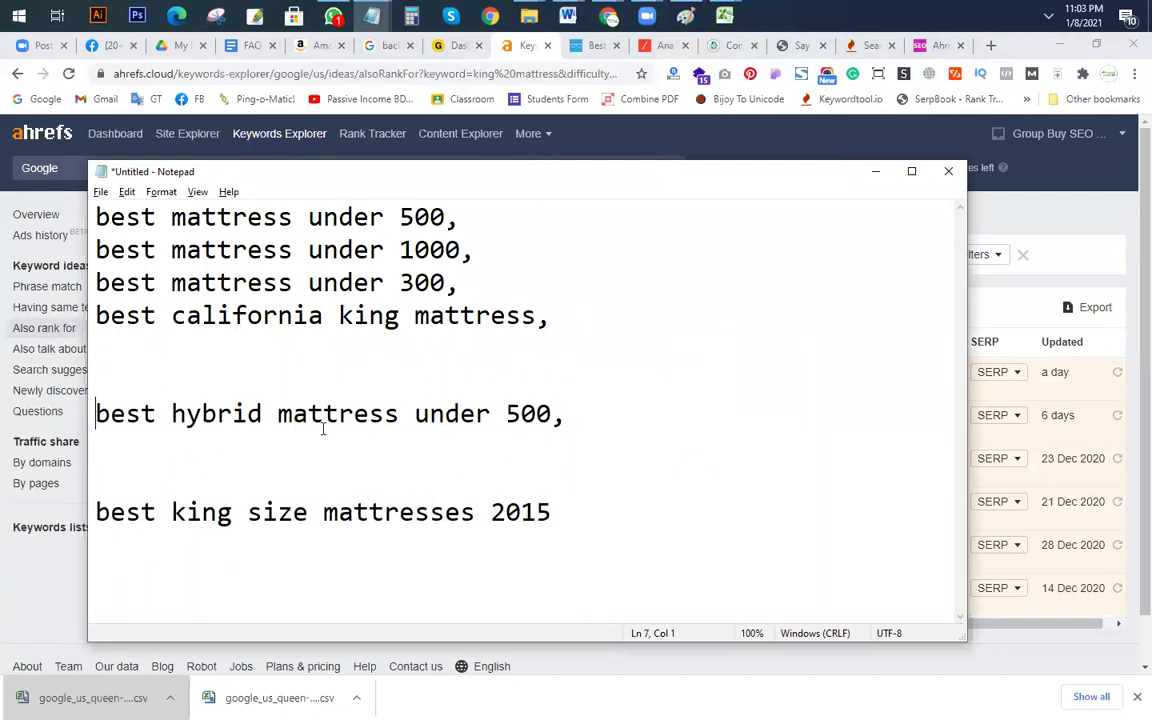
# Step: Copy 'best california king mattress' onto a new line at the end
pyautogui.click(586, 315)
pyautogui.hotkey('shift', 'Home')
pyautogui.hotkey('ctrl', 'c')
pyautogui.click(549, 510)
pyautogui.press('Return')
pyautogui.hotkey('ctrl', 'v')
pyautogui.click(150, 486)
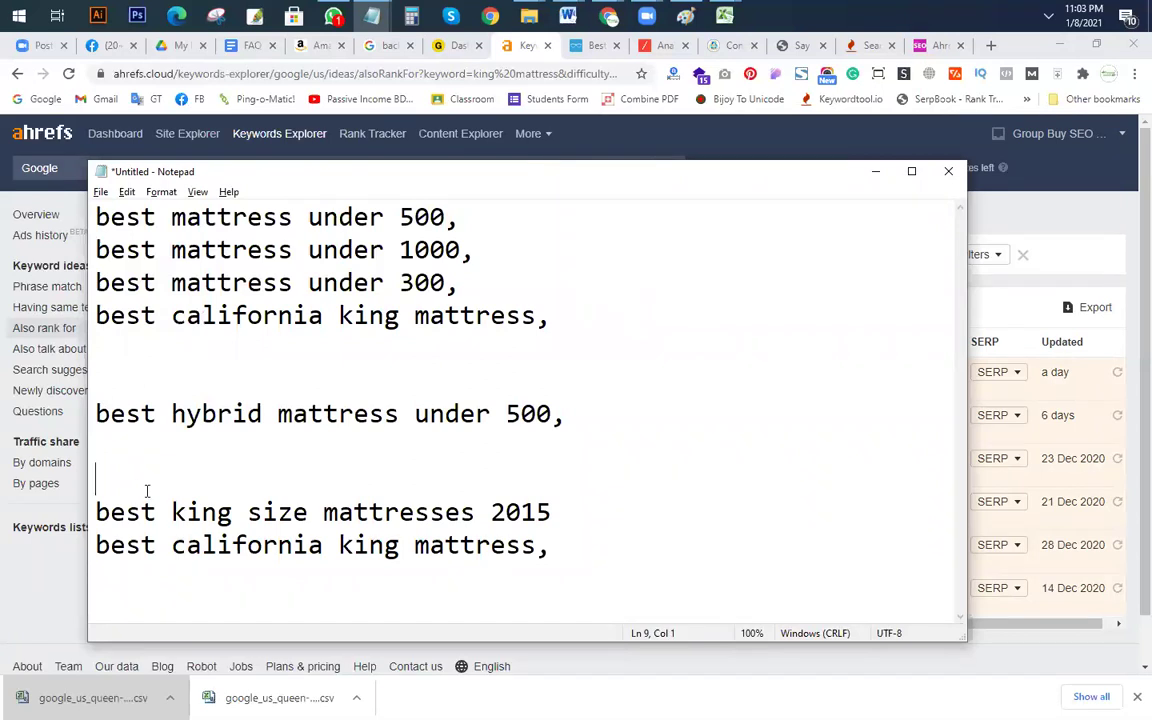
# Step: Reposition the Notepad window, check the last lines, and minimize it
pyautogui.moveTo(150, 170); pyautogui.dragTo(191, 198)
pyautogui.moveTo(404, 224); pyautogui.dragTo(379, 143)
pyautogui.moveTo(118, 461); pyautogui.dragTo(638, 514)
pyautogui.click(638, 514)
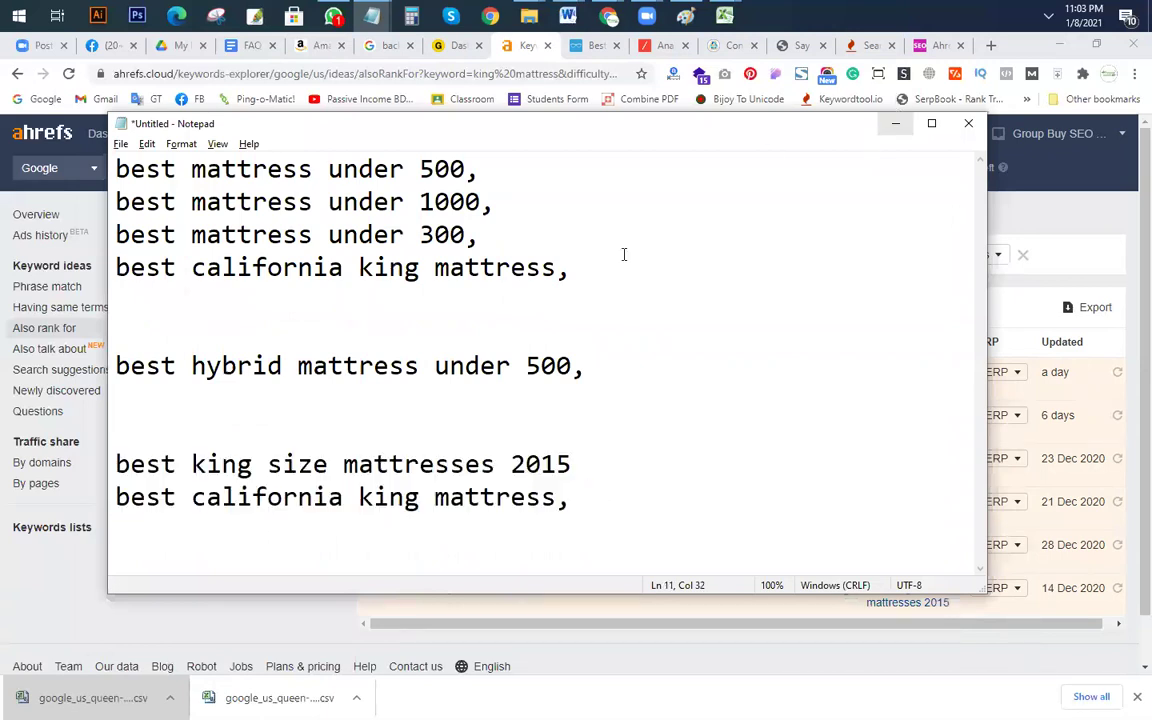
pyautogui.moveTo(575, 464); pyautogui.dragTo(256, 464)
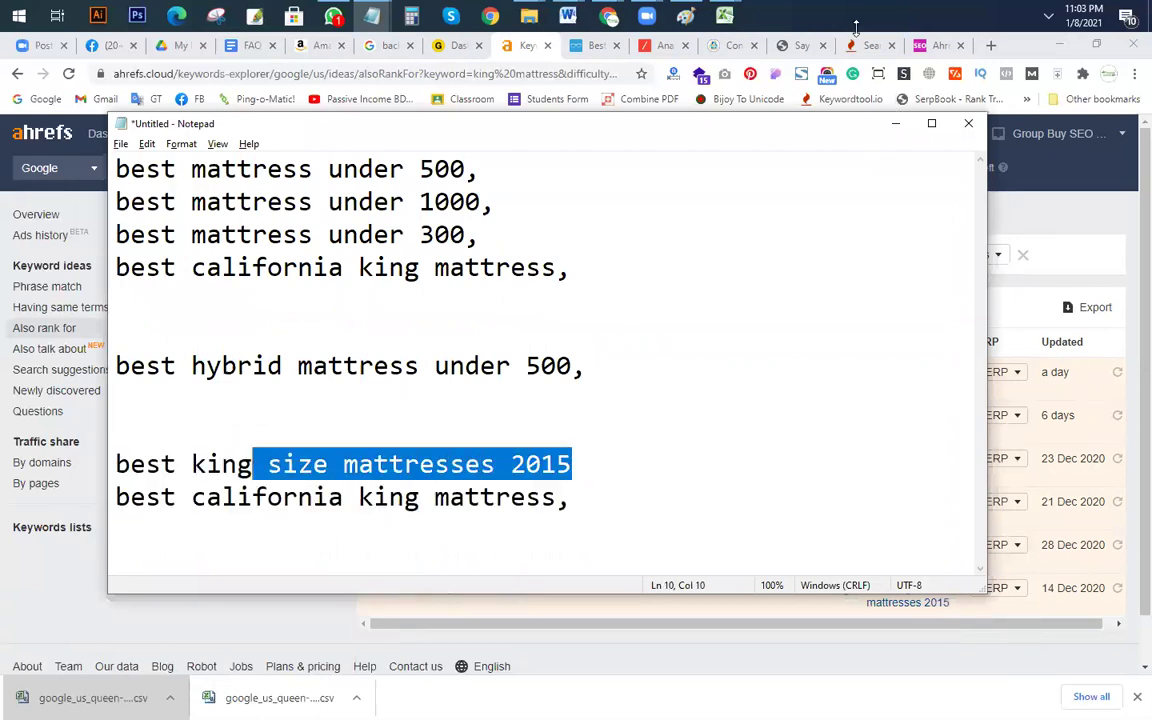
pyautogui.click(896, 124)
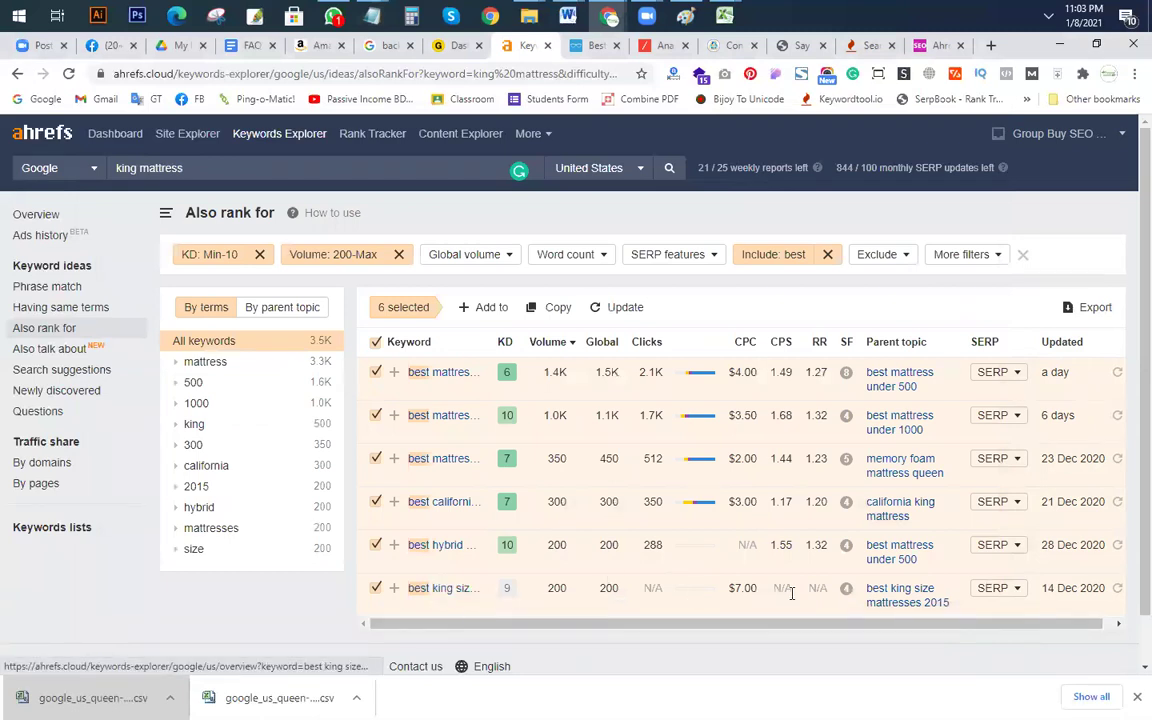
# Step: Open the SERP overview for 'best king size mattresses 2015' and scroll through its top ten pages
pyautogui.click(1000, 588)
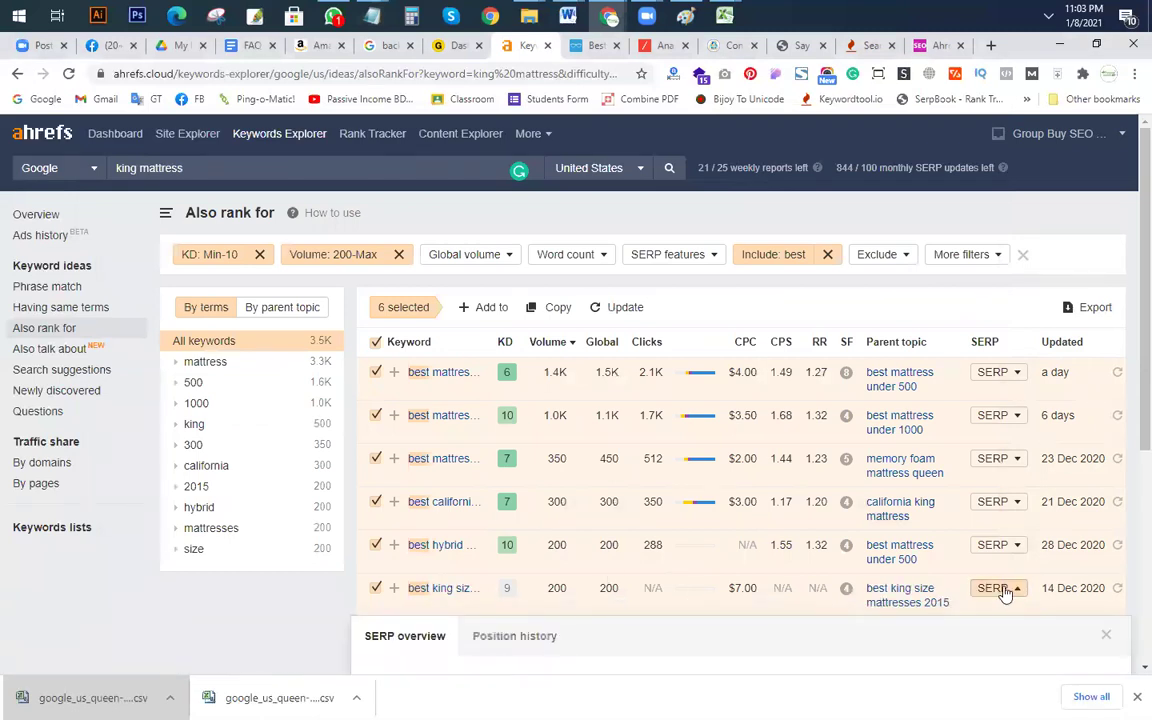
pyautogui.scroll(-4, 990, 590)
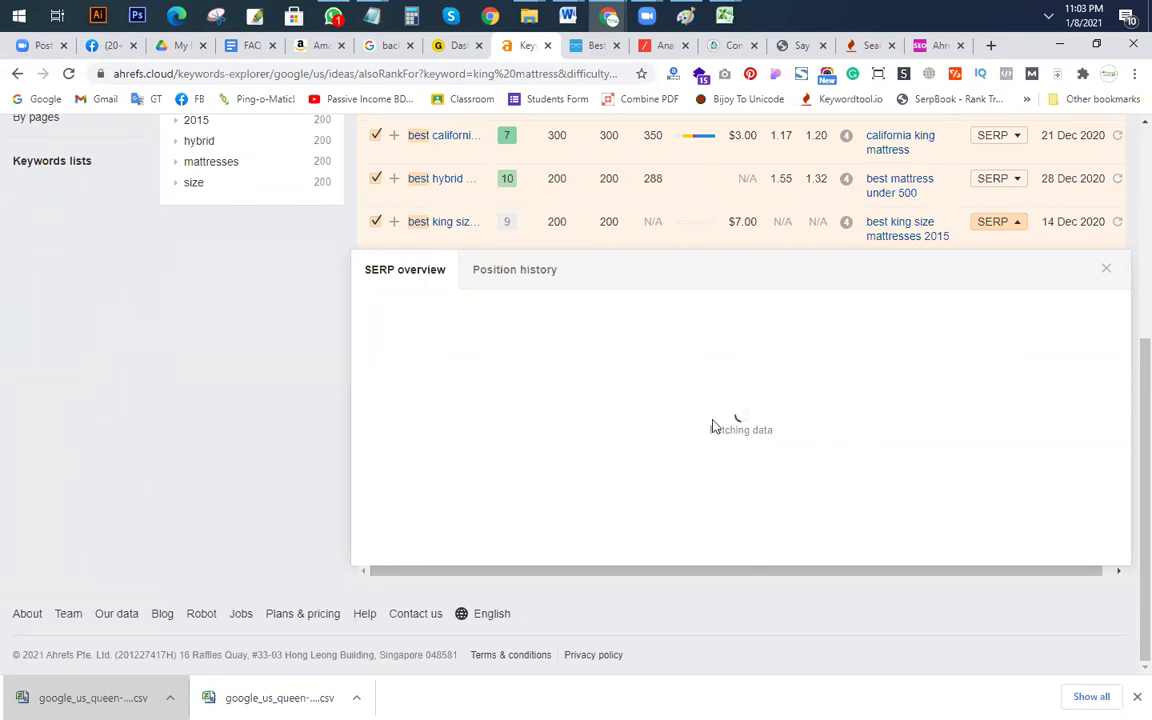
pyautogui.scroll(5, 1113, 380)
pyautogui.scroll(-4, 1118, 411)
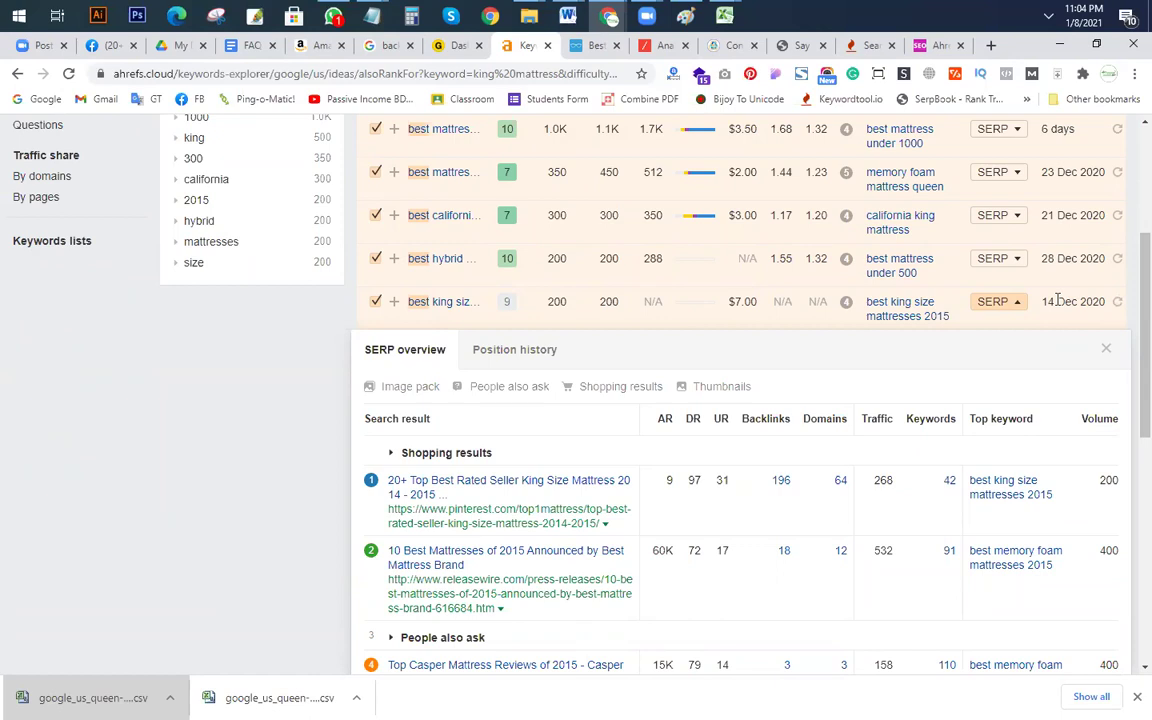
pyautogui.scroll(-3, 640, 365)
pyautogui.scroll(3, 500, 405)
pyautogui.scroll(-2, 586, 440)
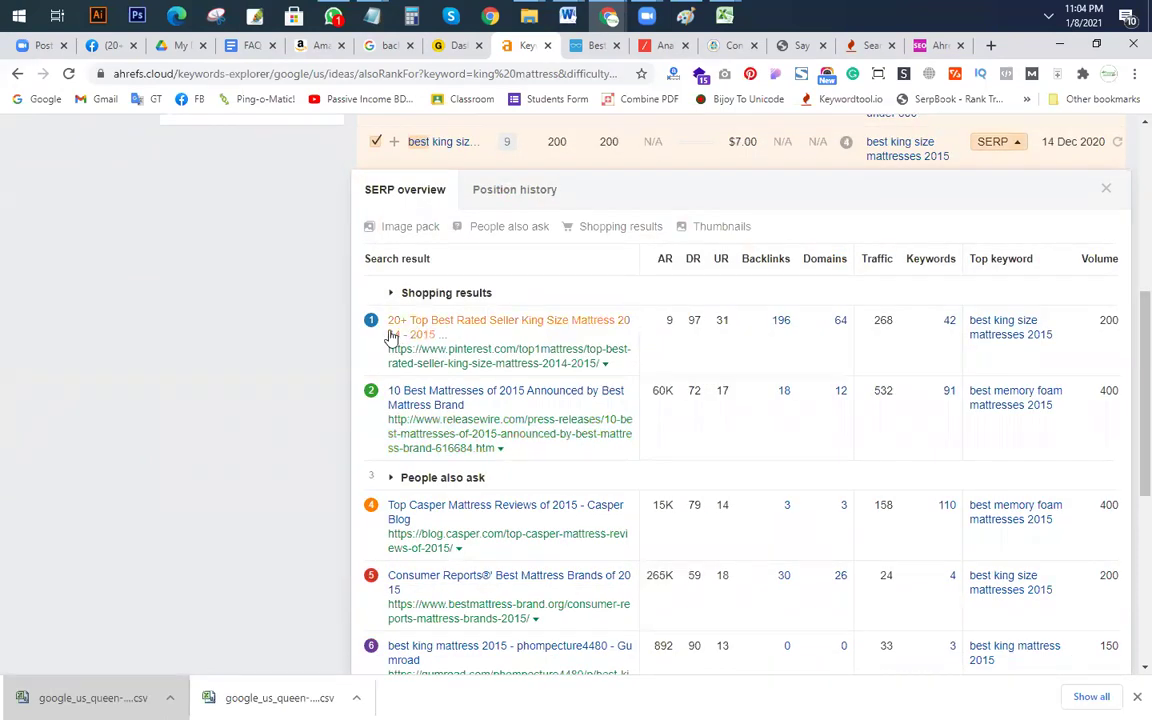
pyautogui.scroll(-4, 388, 385)
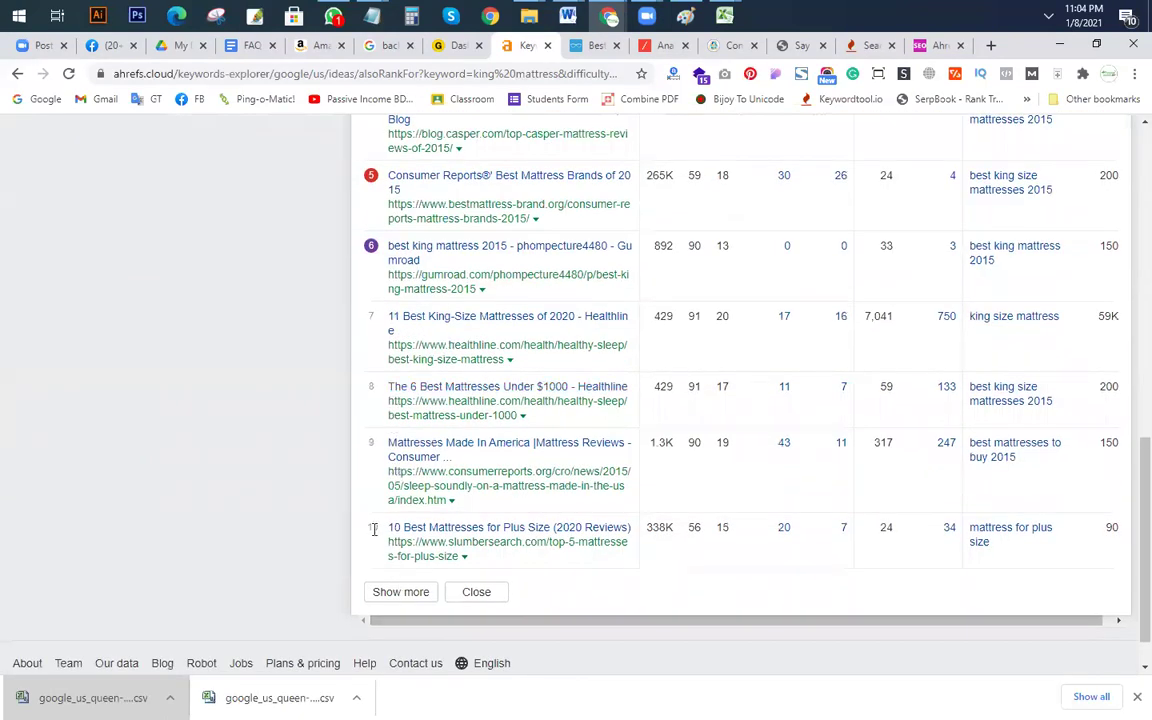
pyautogui.scroll(3, 774, 450)
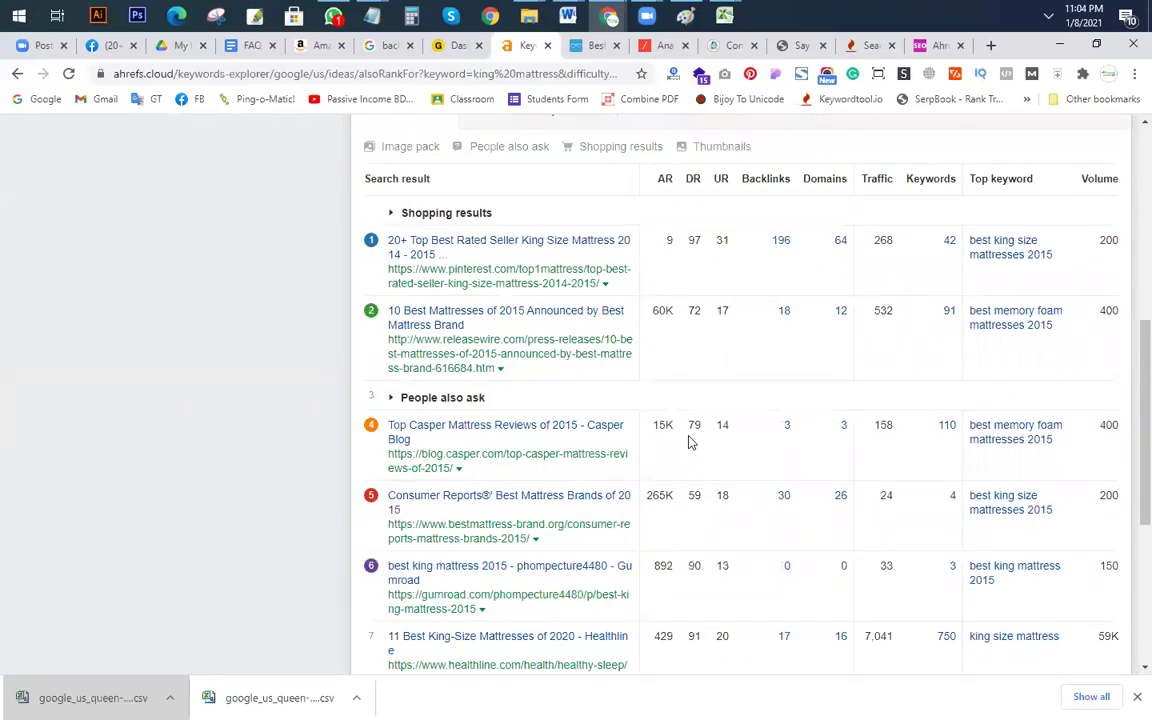
pyautogui.scroll(3, 650, 445)
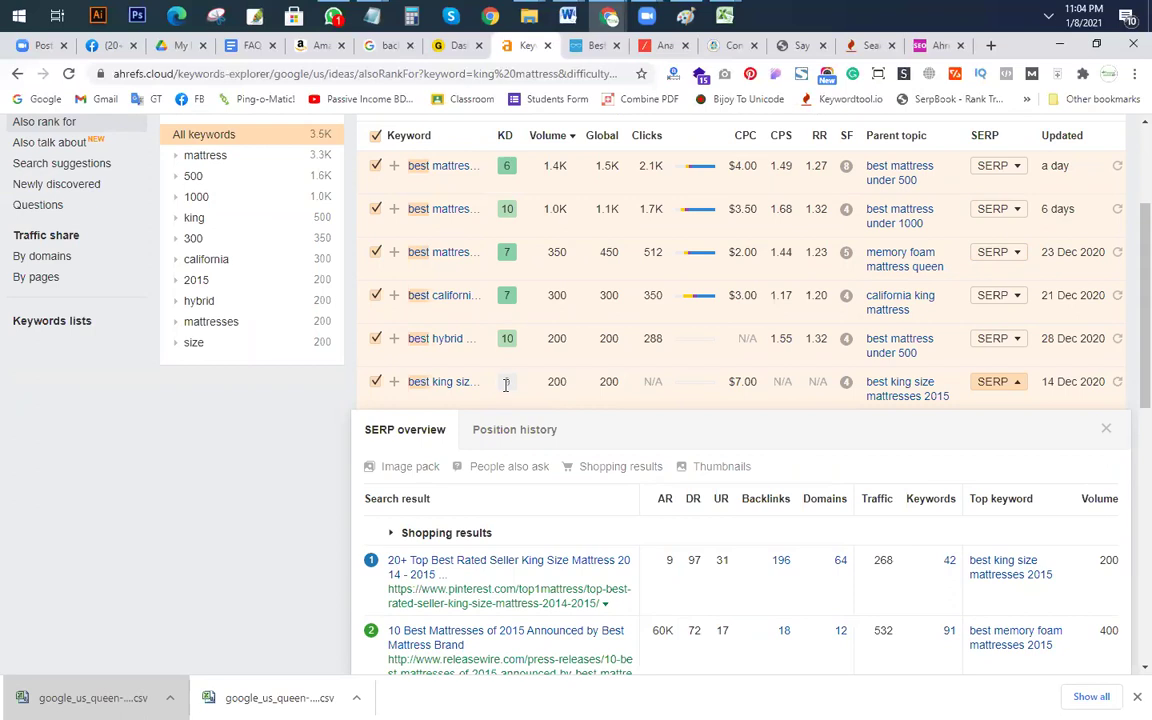
pyautogui.scroll(-9, 442, 501)
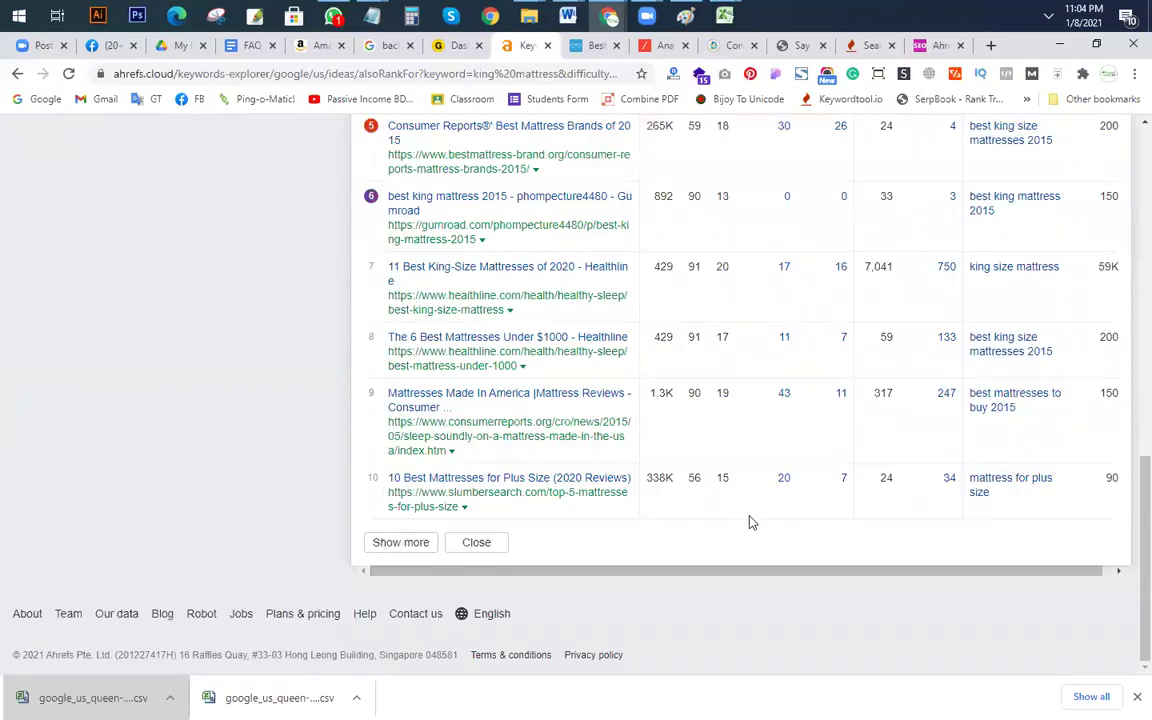
pyautogui.scroll(4, 750, 521)
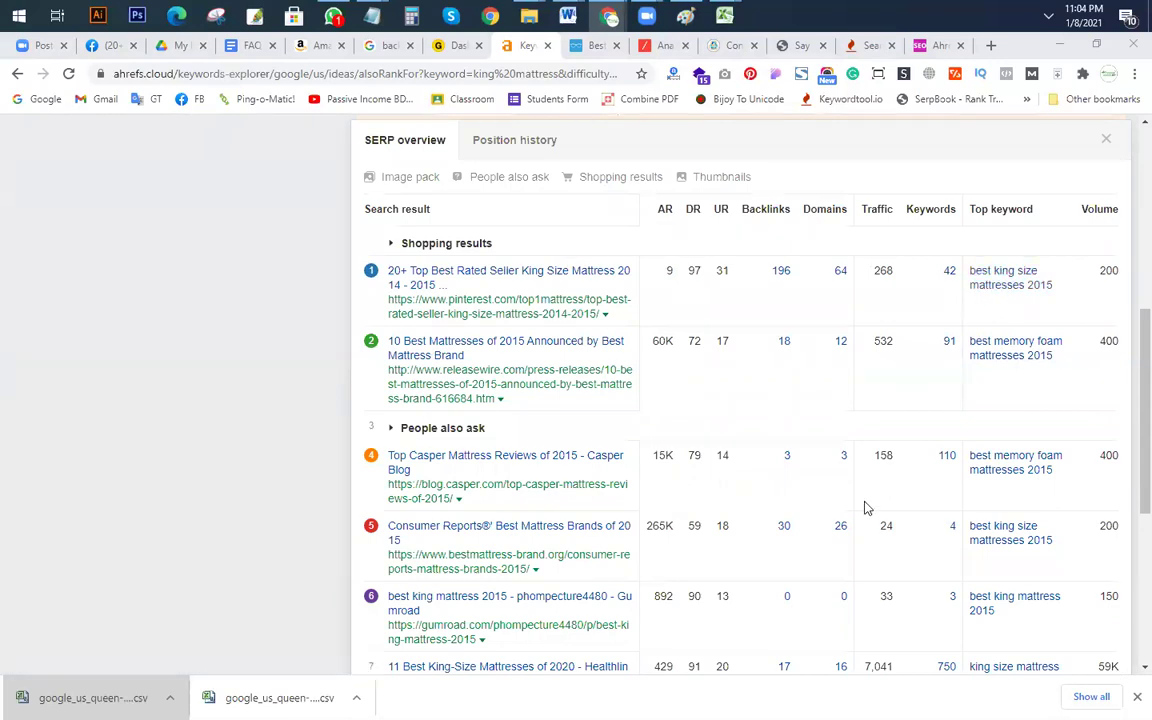
# Step: Zoom the page to 90% and select the first result's top keyword, 'best king size mattresses 2015'
pyautogui.hotkey('ctrl', '-')
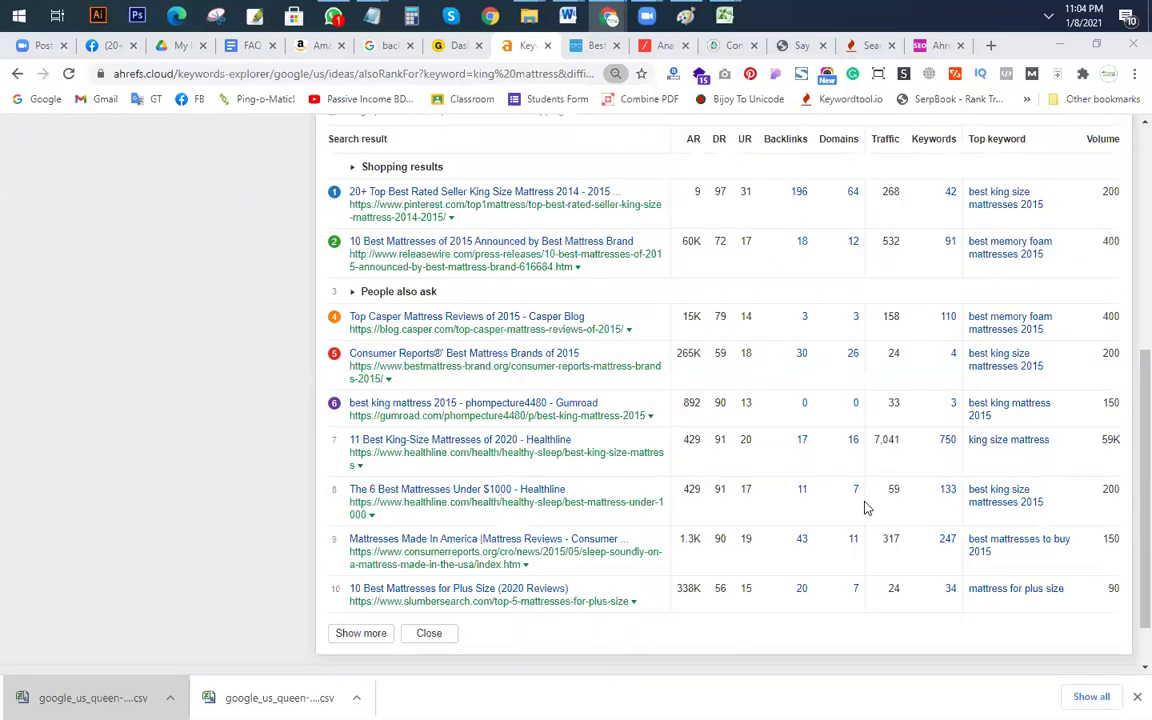
pyautogui.scroll(2, 866, 505)
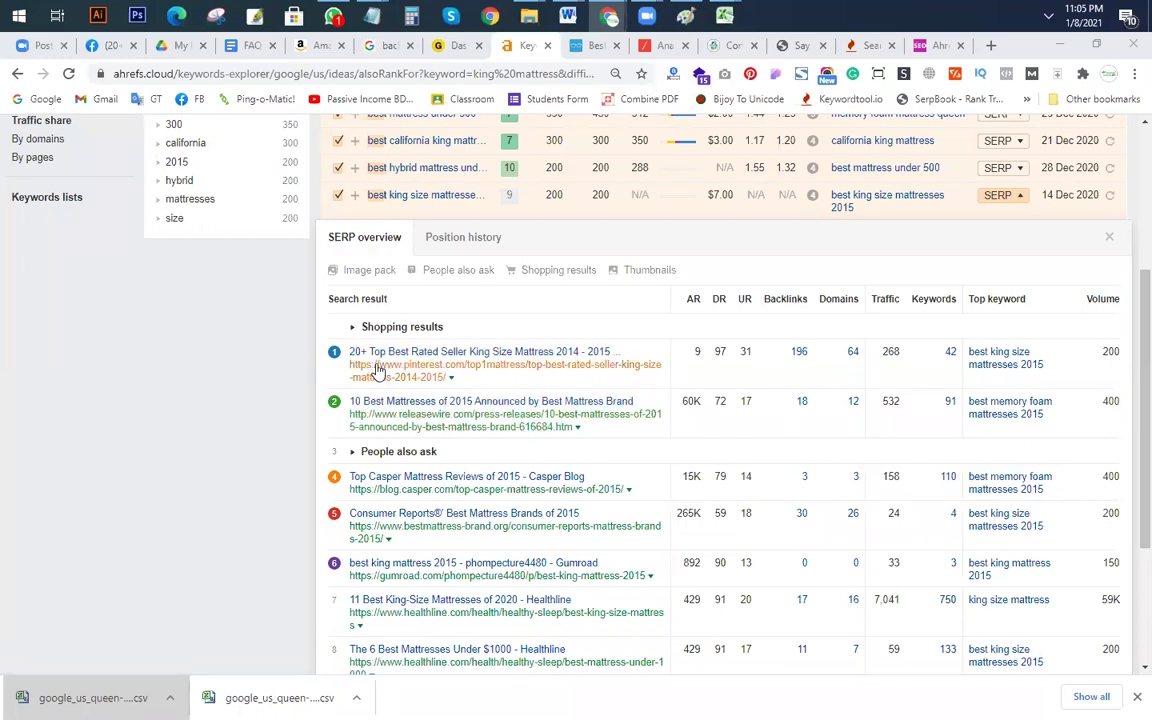
pyautogui.moveTo(1050, 368); pyautogui.dragTo(970, 352)
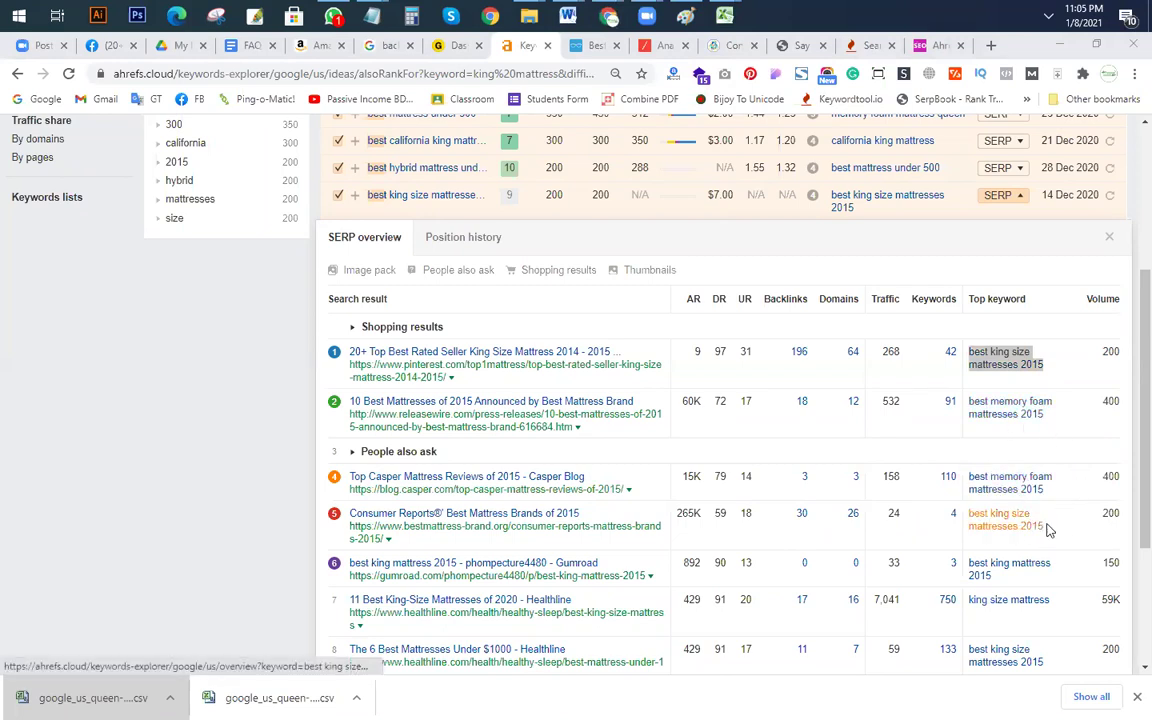
pyautogui.scroll(-1, 1047, 570)
pyautogui.scroll(-1, 1000, 490)
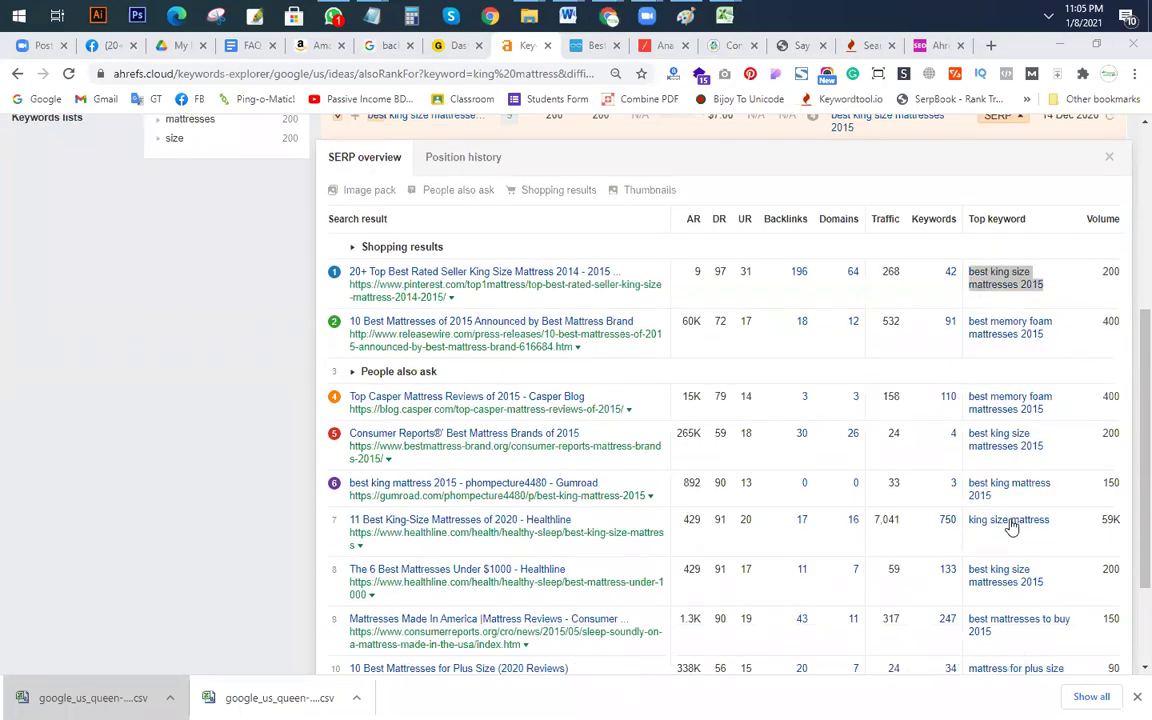
pyautogui.scroll(-1, 1005, 500)
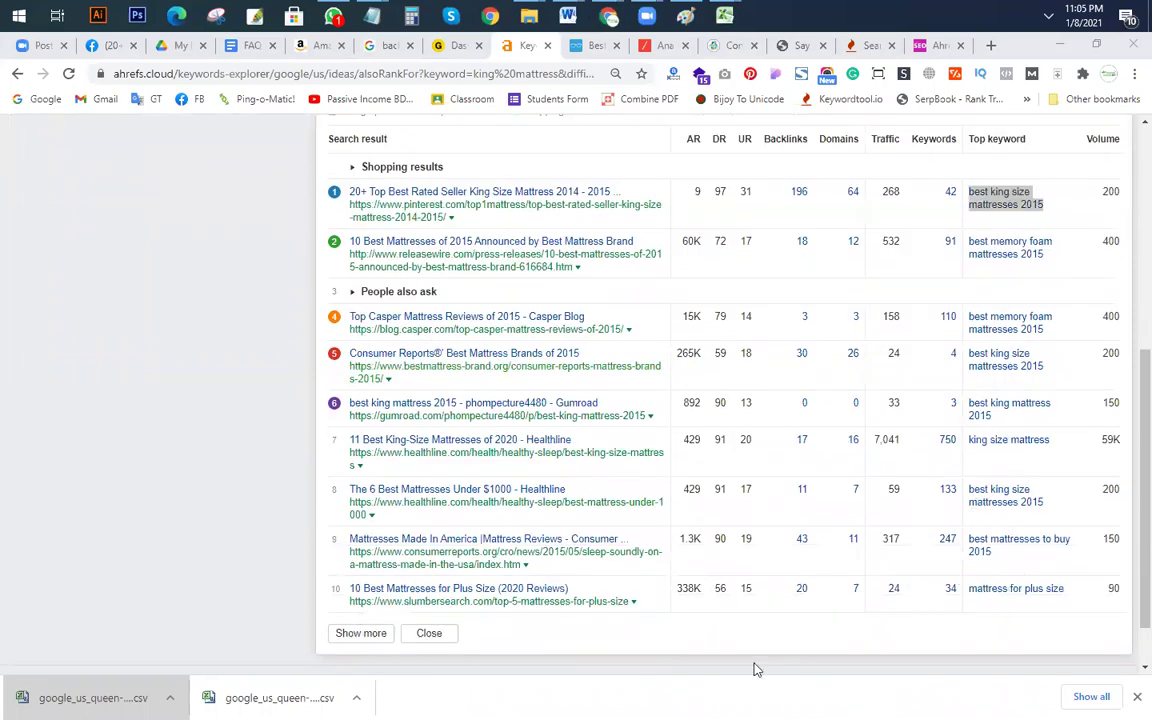
pyautogui.scroll(3, 963, 613)
pyautogui.scroll(-3, 963, 613)
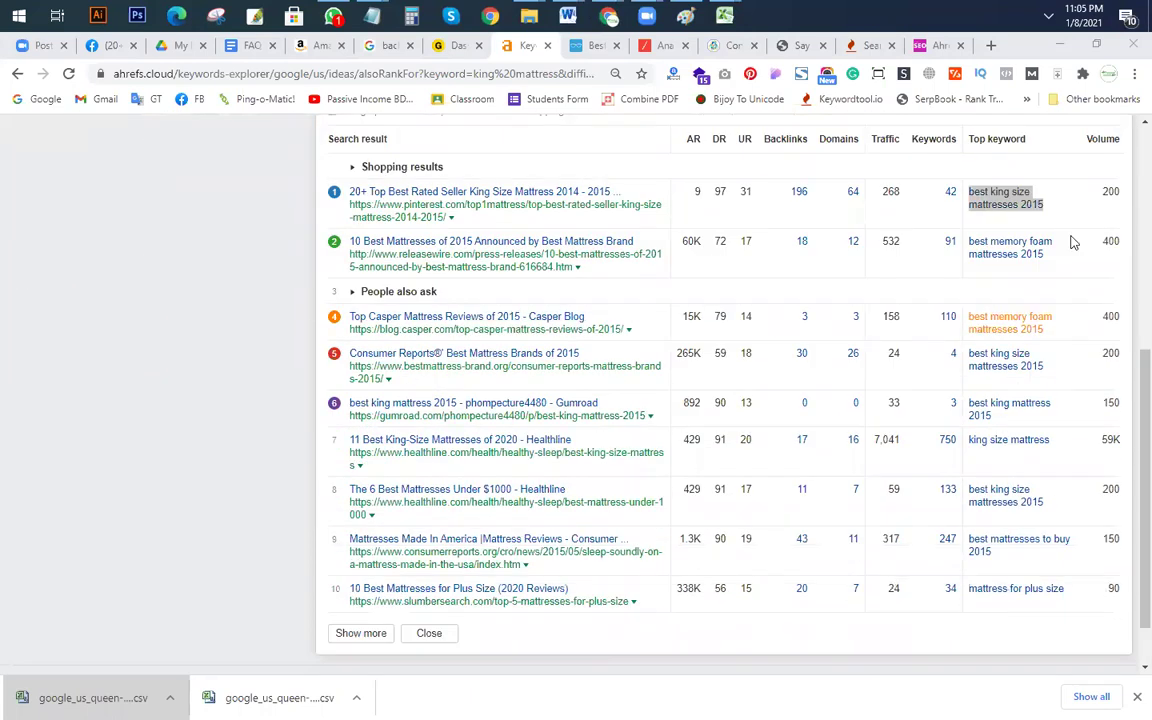
pyautogui.scroll(1, 1039, 216)
pyautogui.moveTo(1049, 290); pyautogui.dragTo(968, 280)
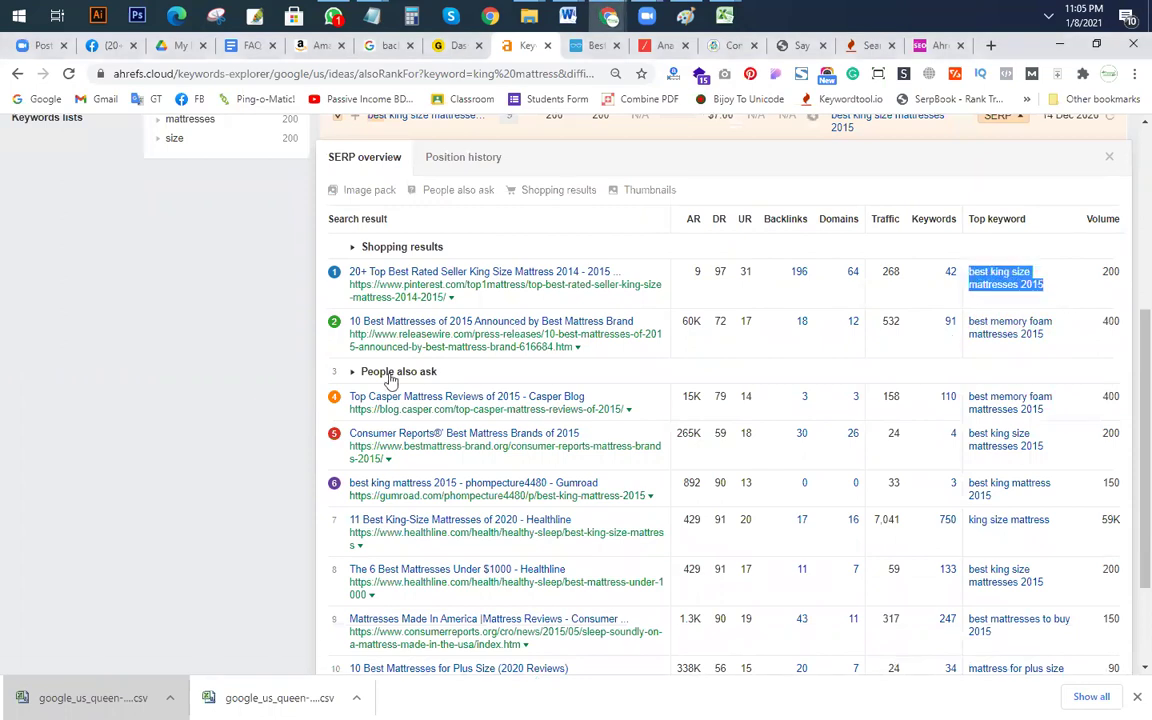
# Step: Add blank lines after the last keyword in the Notepad keyword notes
pyautogui.moveTo(374, 18)
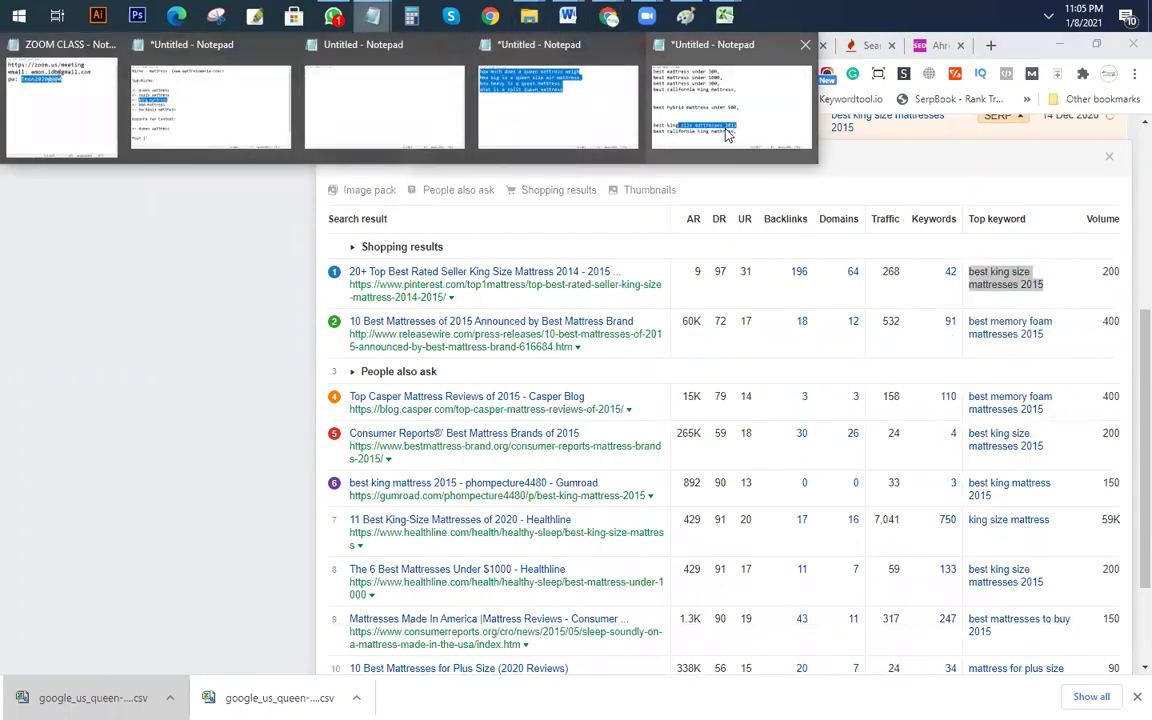
pyautogui.click(652, 122)
pyautogui.click(583, 484)
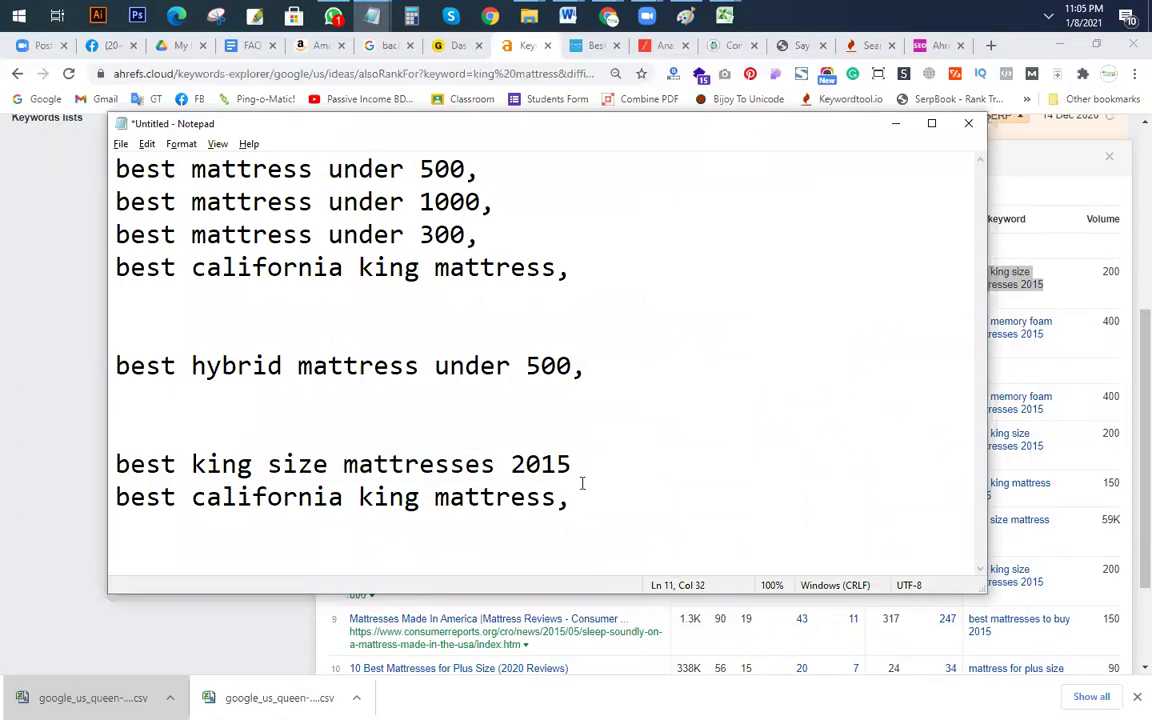
pyautogui.press('Return')
pyautogui.press('Return')
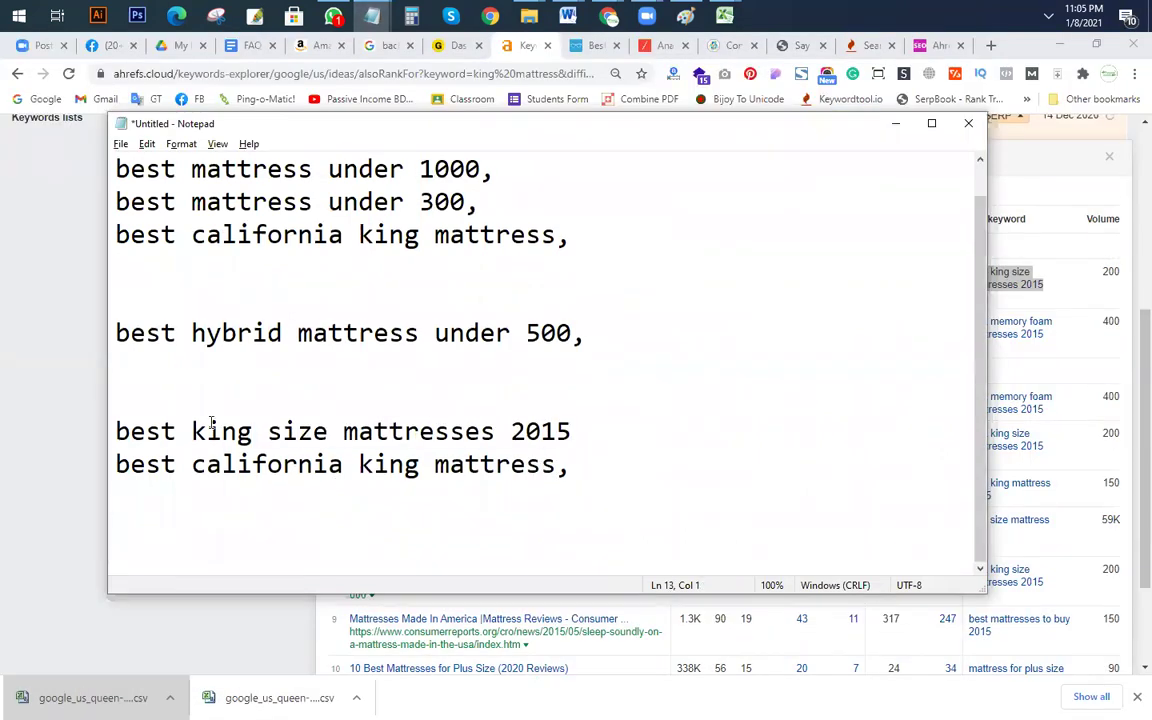
pyautogui.hotkey('alt', 'Tab')
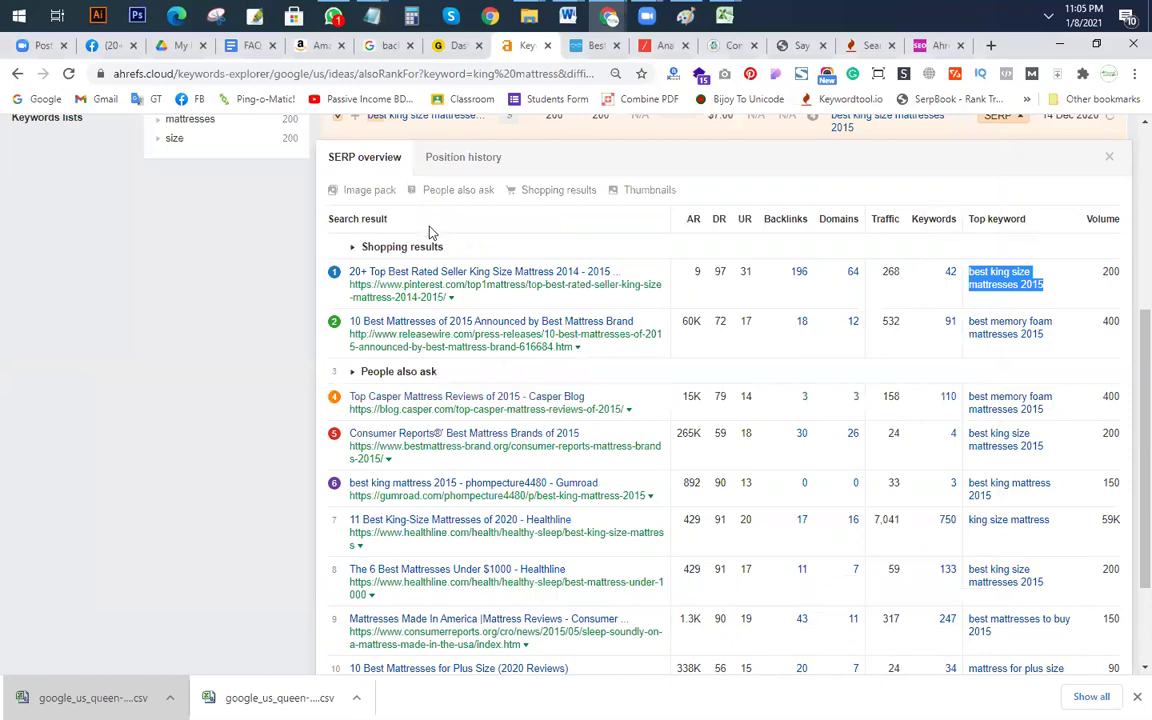
pyautogui.scroll(3, 410, 280)
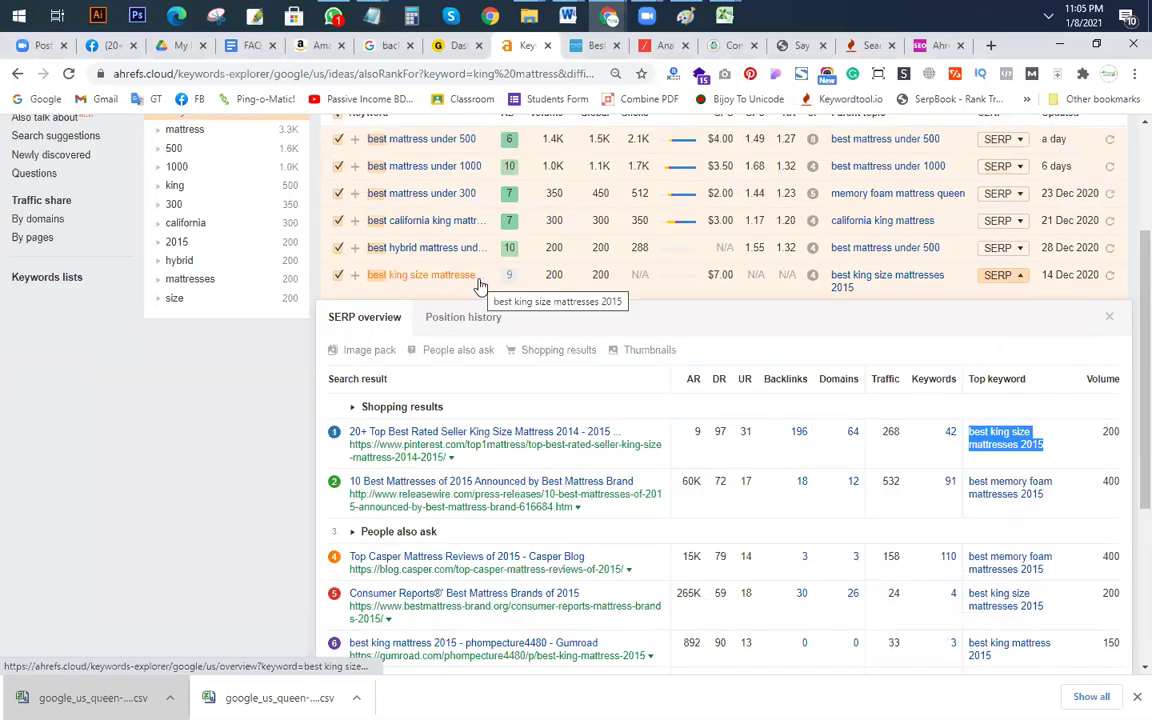
pyautogui.hotkey('alt', 'Tab')
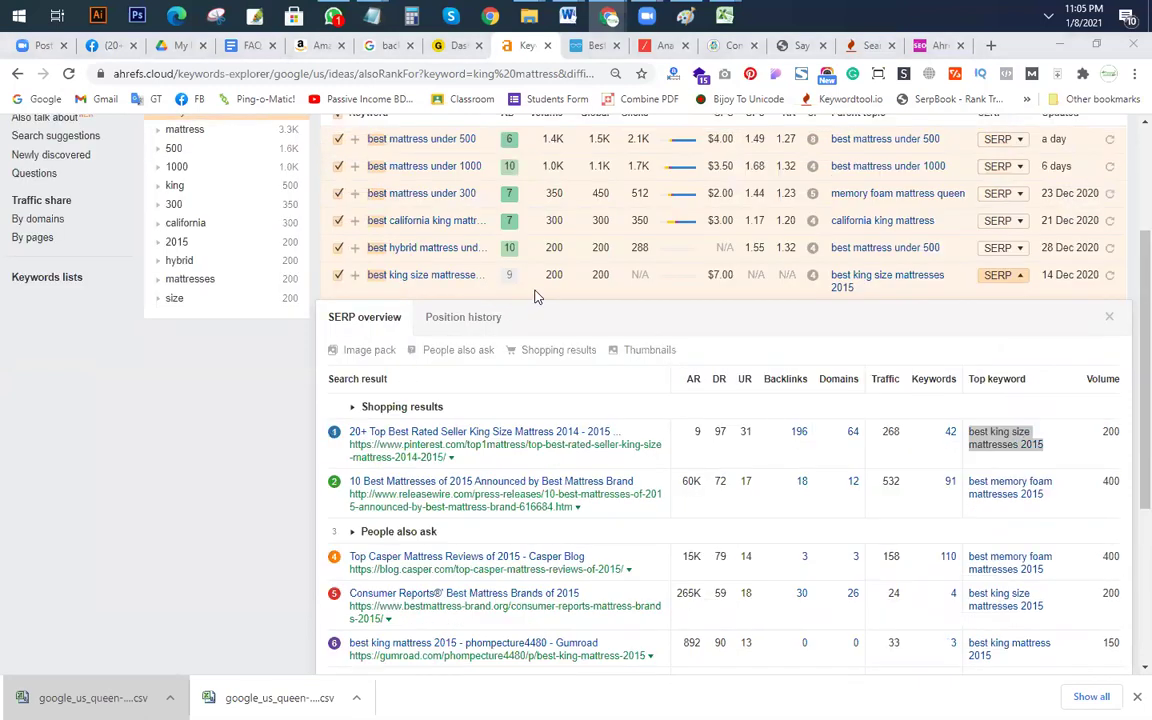
# Step: Move 'best king size mattresses 2015' below the California line and add a dashed divider beneath it
pyautogui.moveTo(575, 432); pyautogui.dragTo(51, 382)
pyautogui.hotkey('ctrl', 'c')
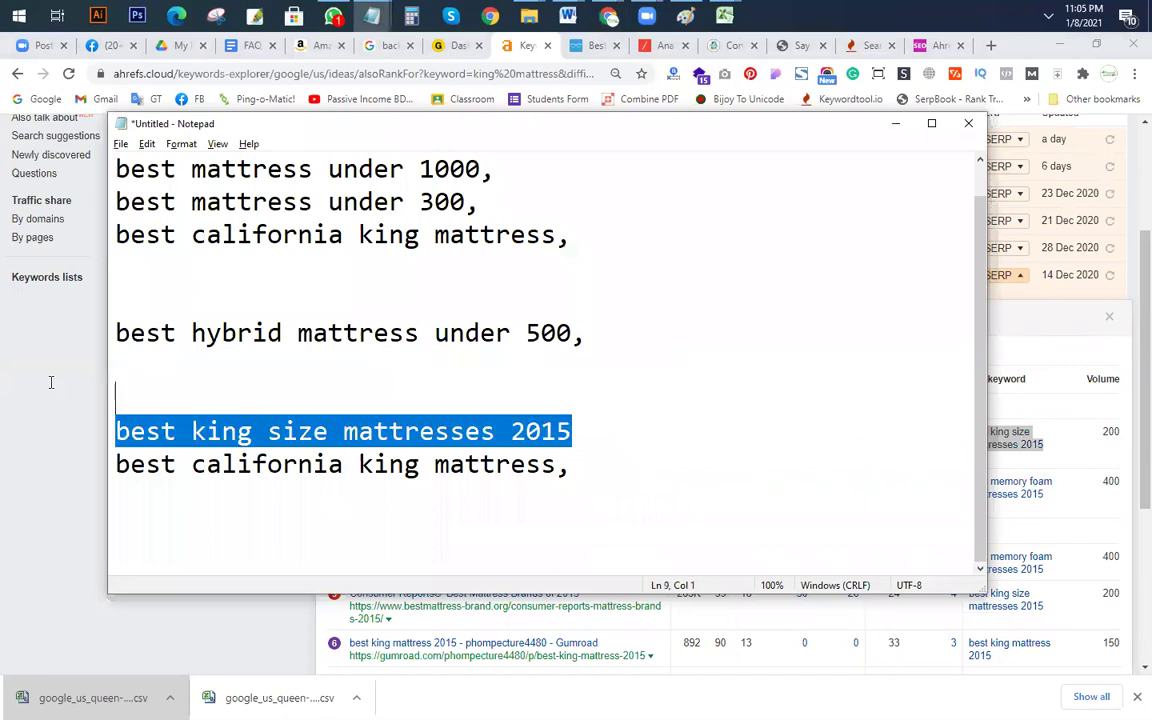
pyautogui.press('Delete')
pyautogui.click(589, 463)
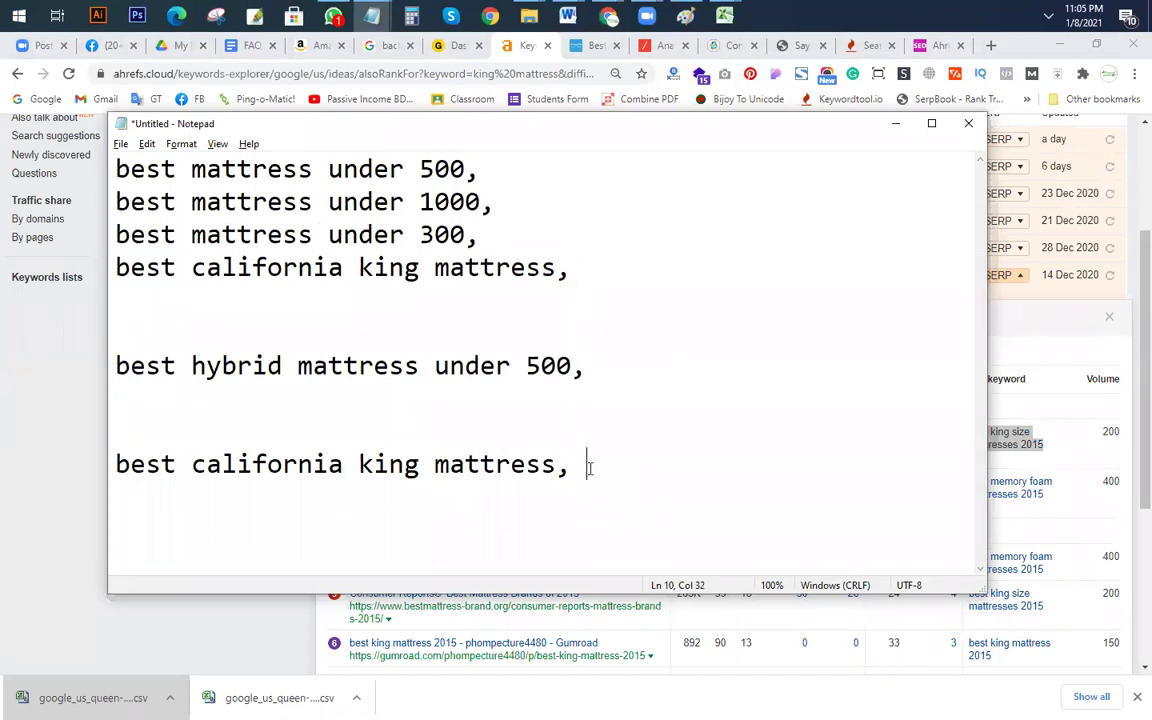
pyautogui.press('Return')
pyautogui.press('Return')
pyautogui.press('Return')
pyautogui.hotkey('ctrl', 'v')
pyautogui.press('Return')
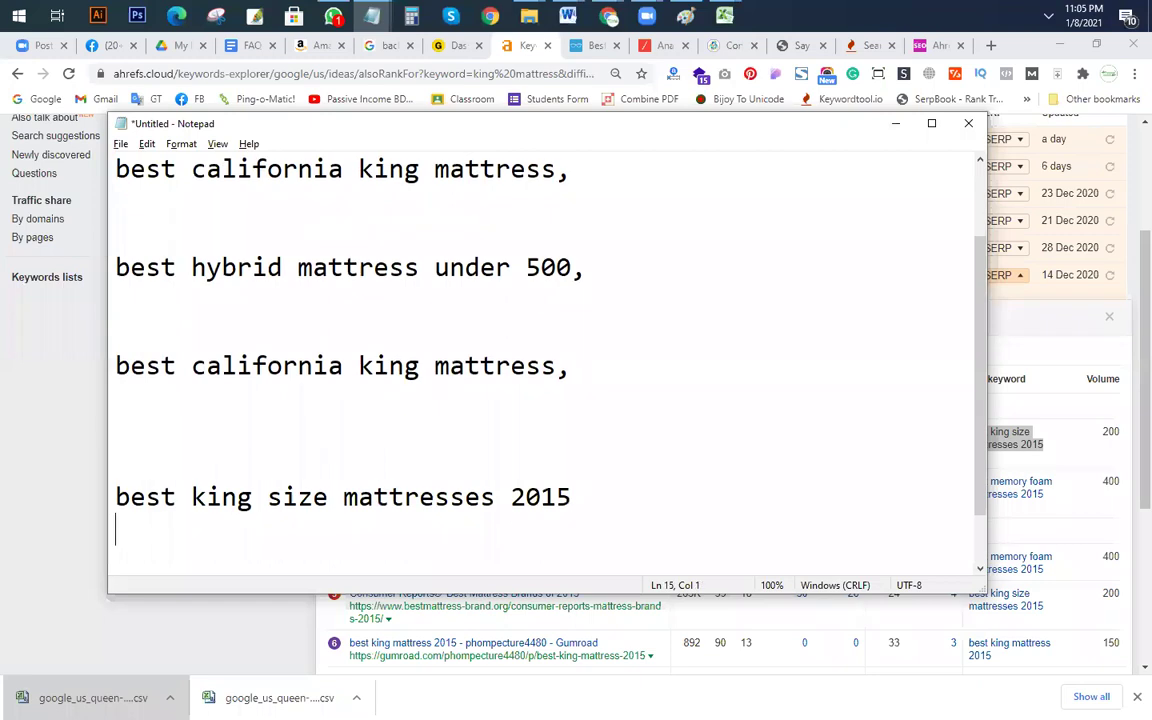
pyautogui.write('-------------------------------')
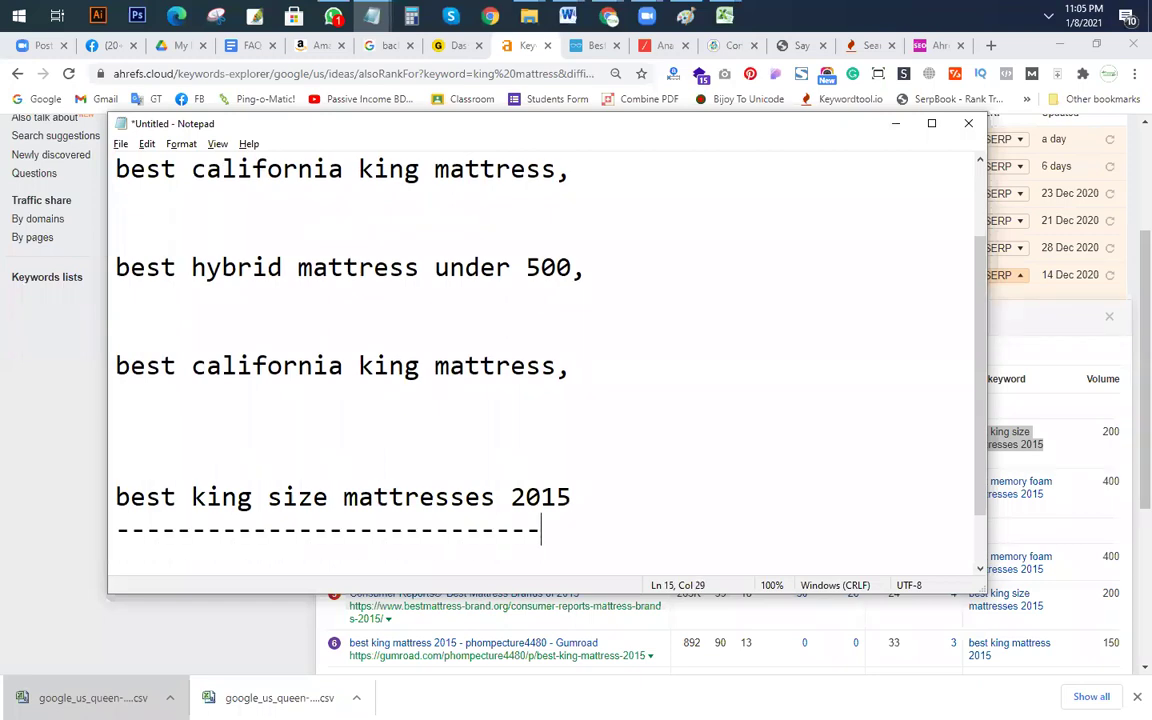
pyautogui.press('Return')
pyautogui.press('Return')
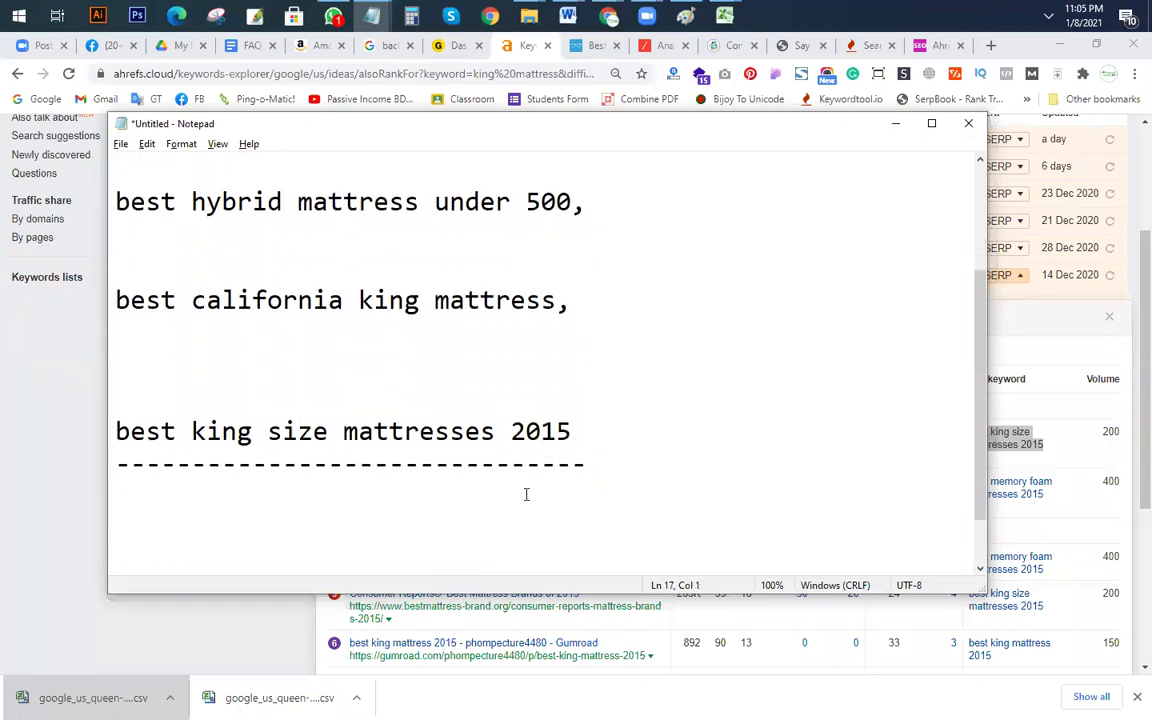
pyautogui.hotkey('alt', 'Tab')
# Step: Copy the first result's top keyword 'best king size mattresses 2015' and paste it under the divider
pyautogui.rightClick(1049, 445)
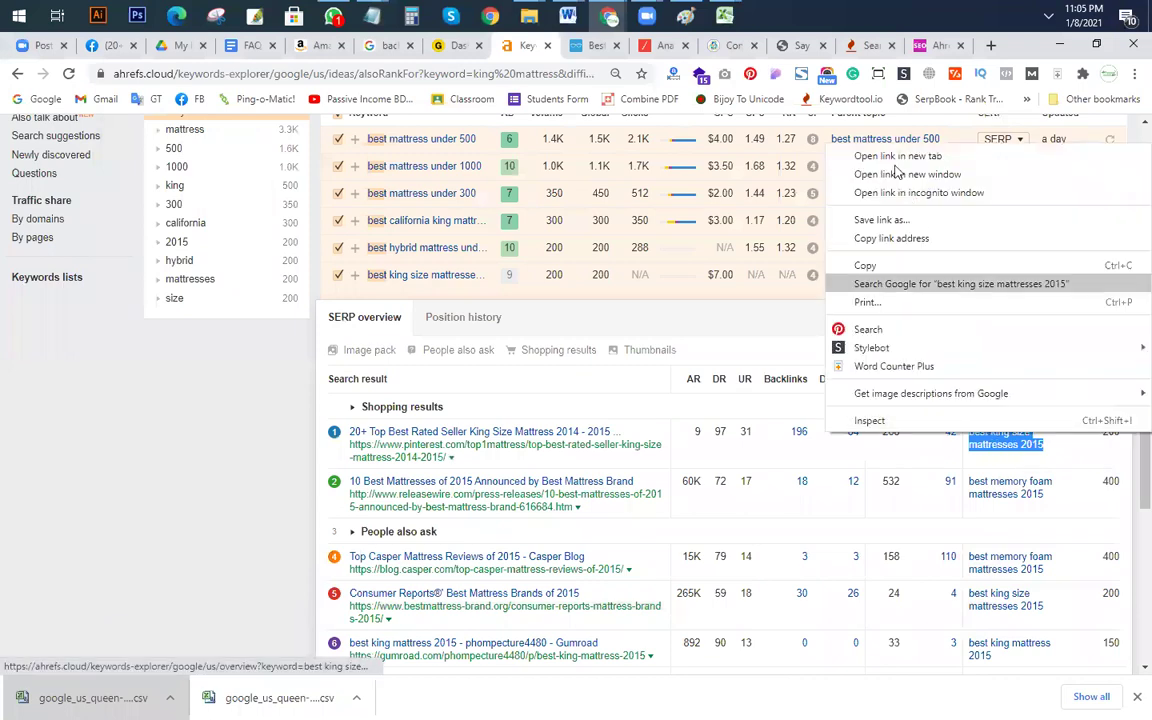
pyautogui.click(869, 264)
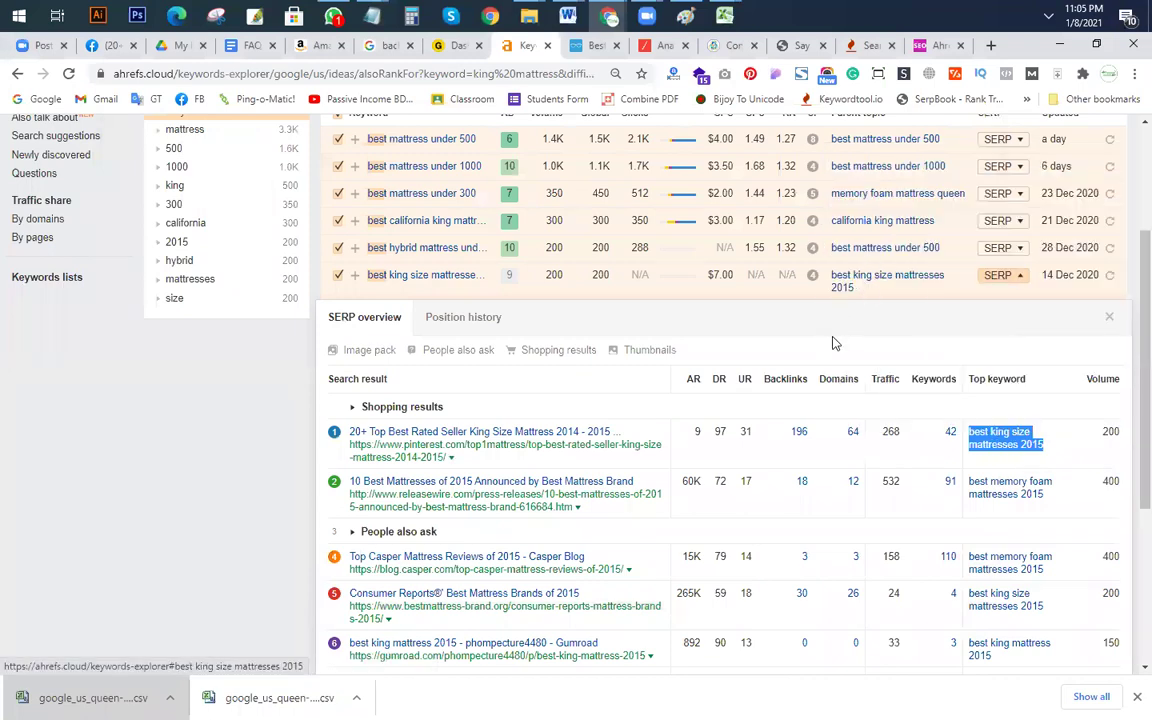
pyautogui.hotkey('alt', 'Tab')
pyautogui.hotkey('ctrl', 'v')
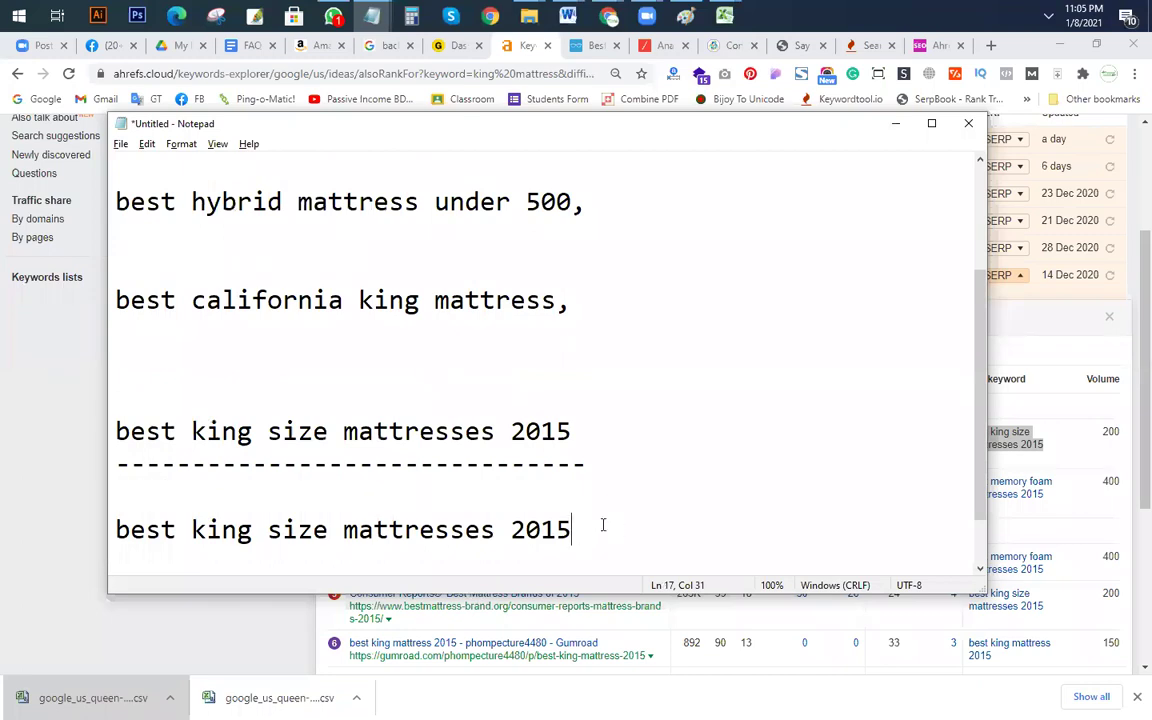
pyautogui.press('Return')
pyautogui.press('Return')
pyautogui.click(513, 352)
pyautogui.hotkey('shift', 'End')
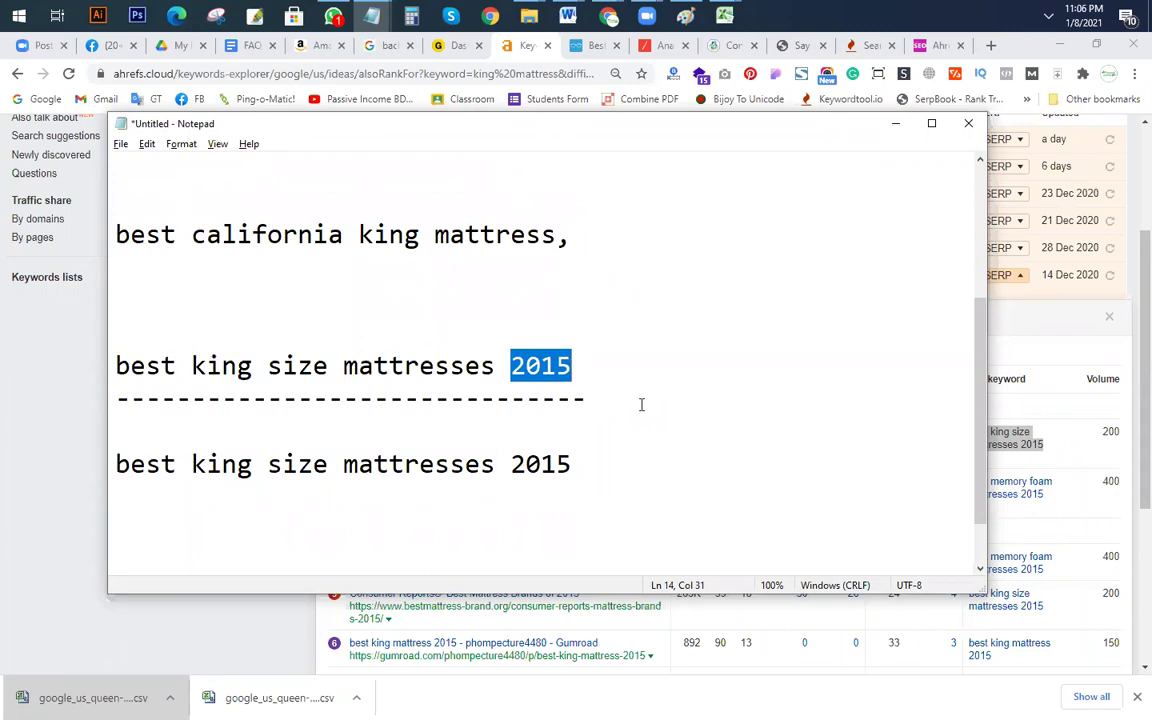
pyautogui.click(566, 483)
pyautogui.click(571, 463)
pyautogui.press('Return')
# Step: Copy the second and fourth results' top keywords into the notes on lines 18 and 19
pyautogui.hotkey('alt', 'Tab')
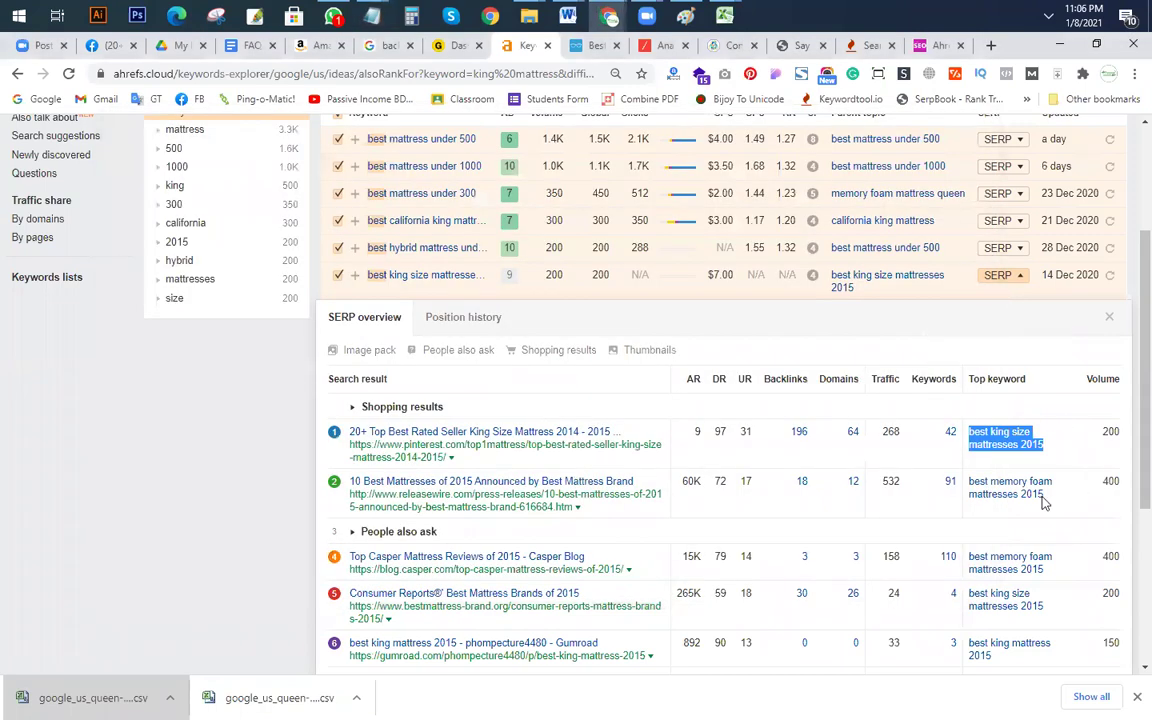
pyautogui.moveTo(1041, 501); pyautogui.dragTo(978, 481)
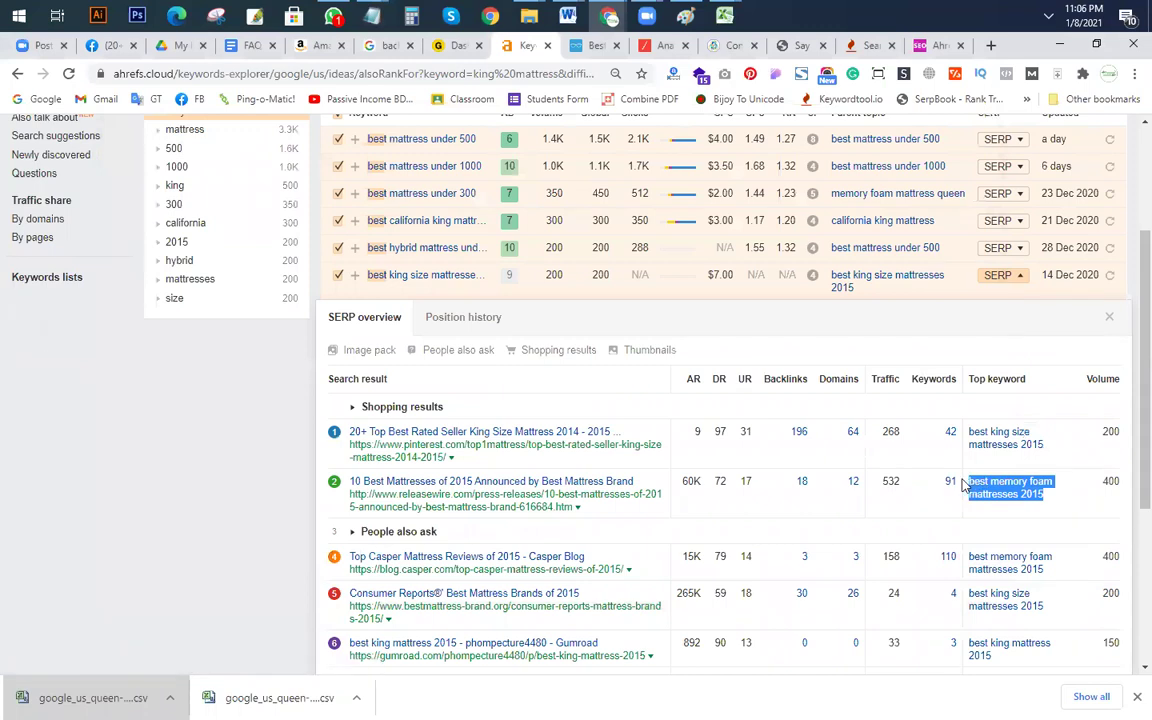
pyautogui.hotkey('ctrl', 'c')
pyautogui.hotkey('alt', 'Tab')
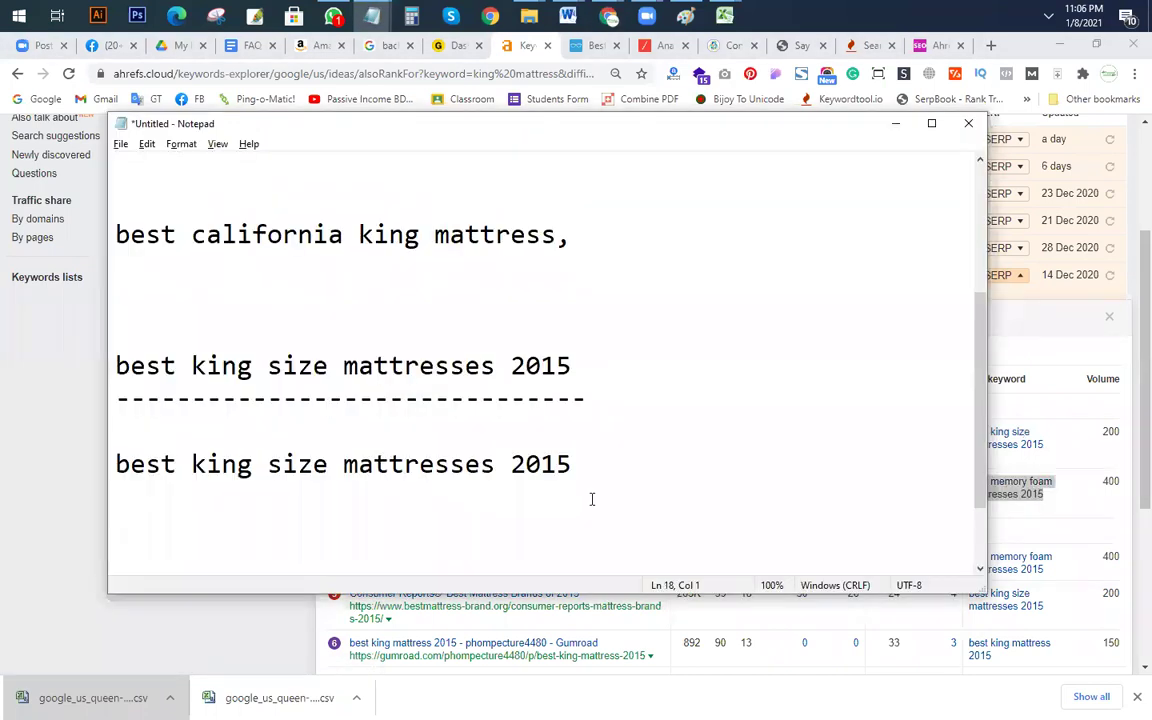
pyautogui.hotkey('ctrl', 'v')
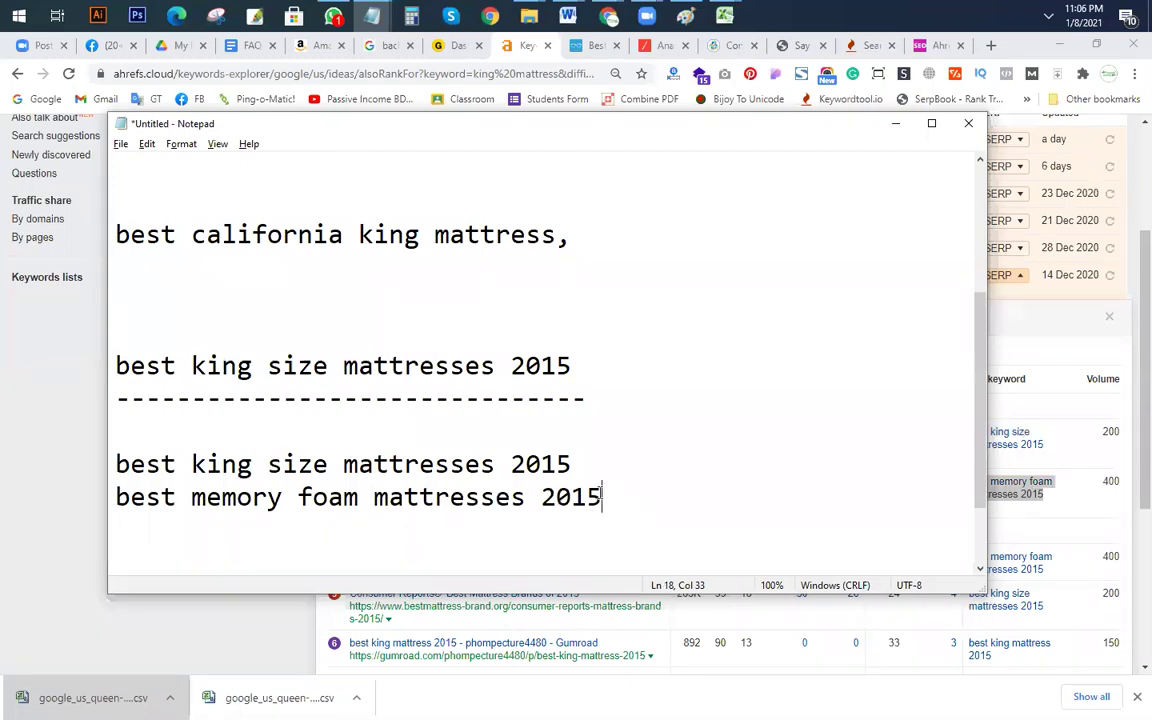
pyautogui.press('Return')
pyautogui.hotkey('alt', 'Tab')
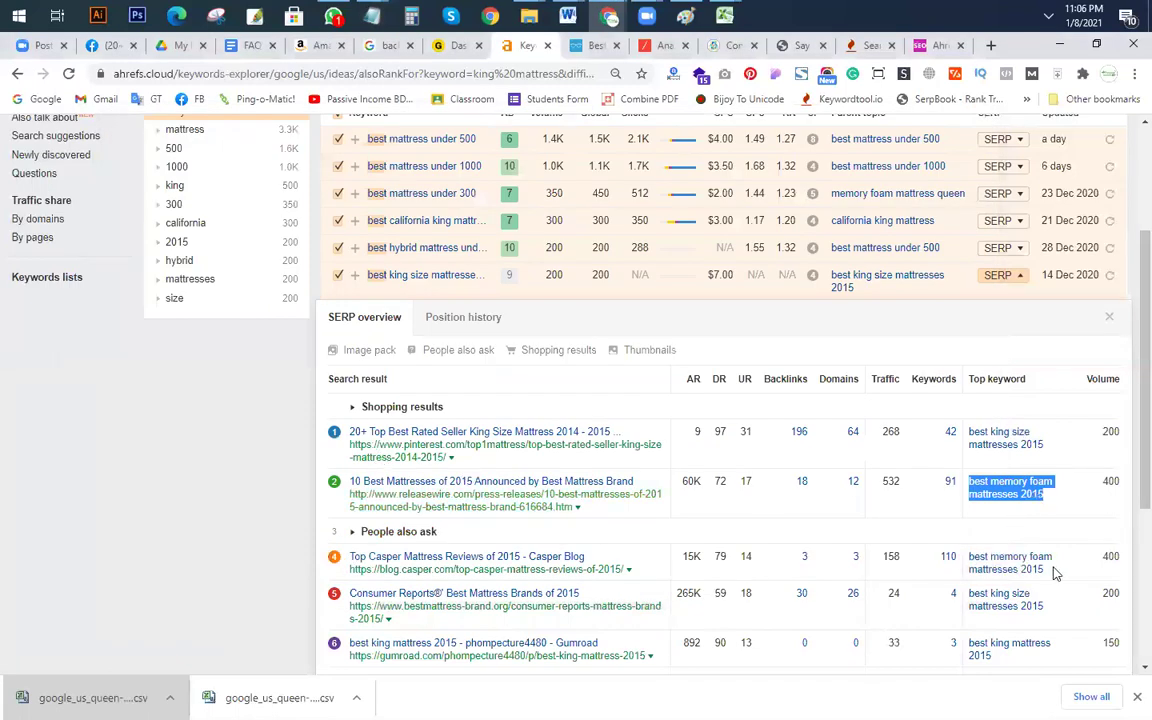
pyautogui.moveTo(1055, 572); pyautogui.dragTo(957, 559)
pyautogui.hotkey('ctrl', 'c')
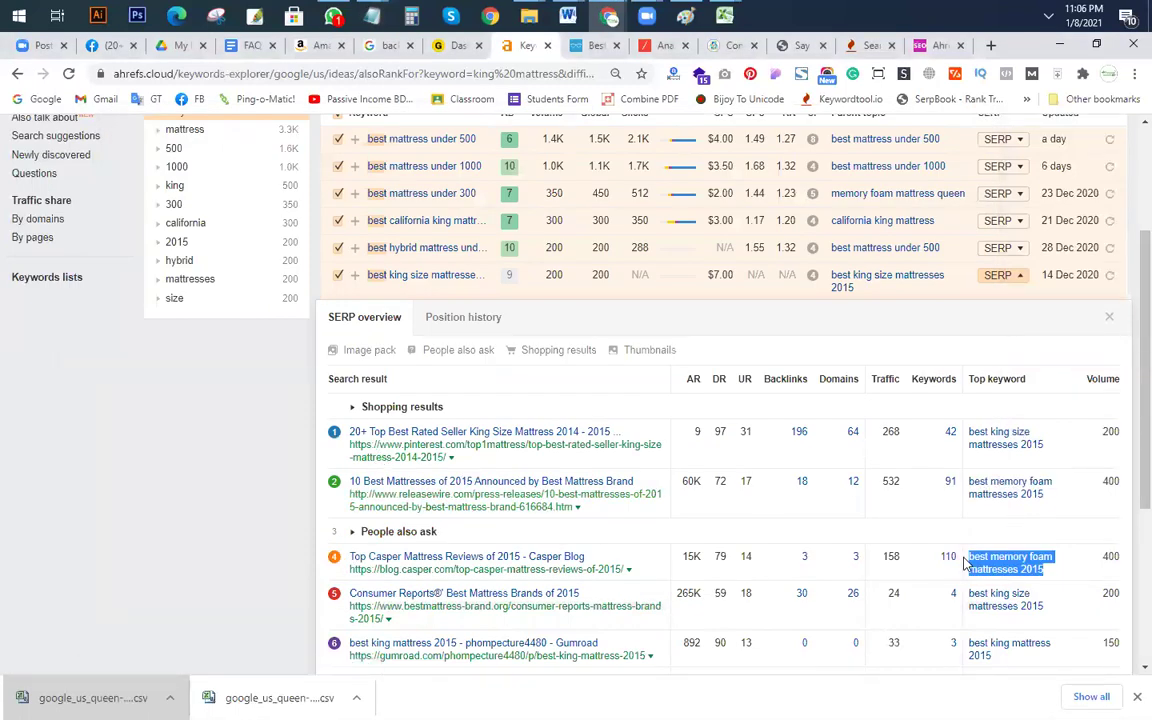
pyautogui.hotkey('alt', 'Tab')
pyautogui.hotkey('ctrl', 'v')
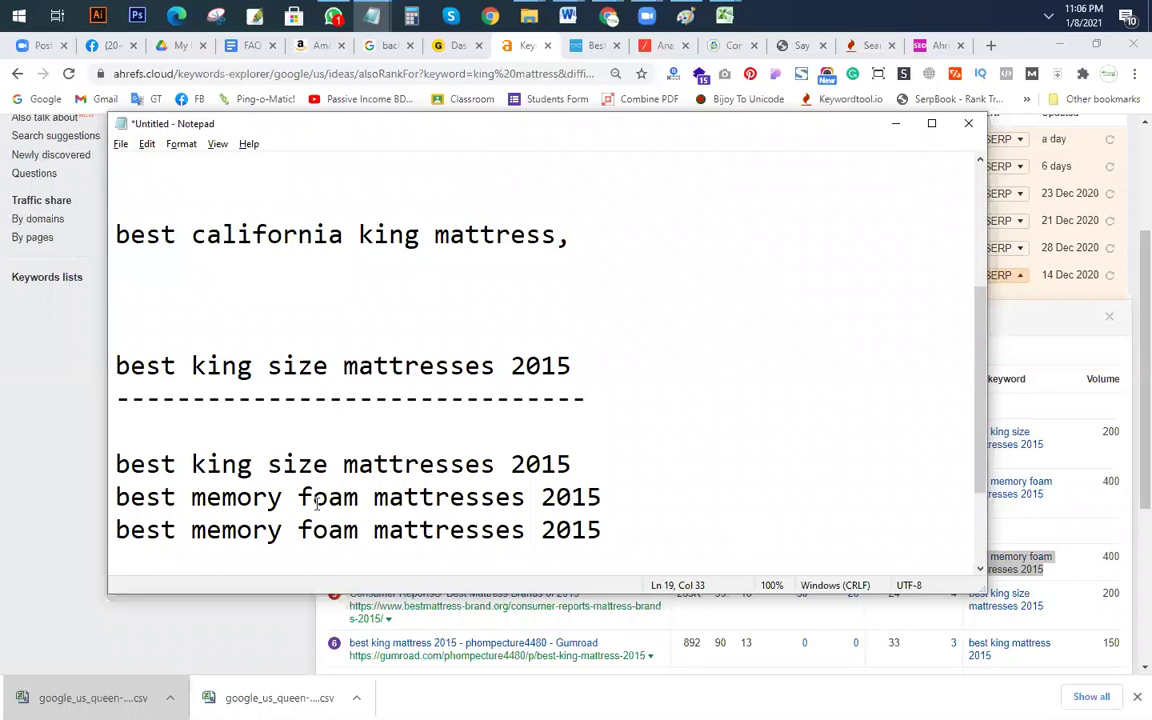
pyautogui.moveTo(605, 530)
pyautogui.mouseDown()
pyautogui.moveTo(450, 530)
pyautogui.moveTo(616, 539)
pyautogui.mouseUp()
# Step: Add the fifth result's top keyword to the notes on line 20
pyautogui.hotkey('alt', 'Tab')
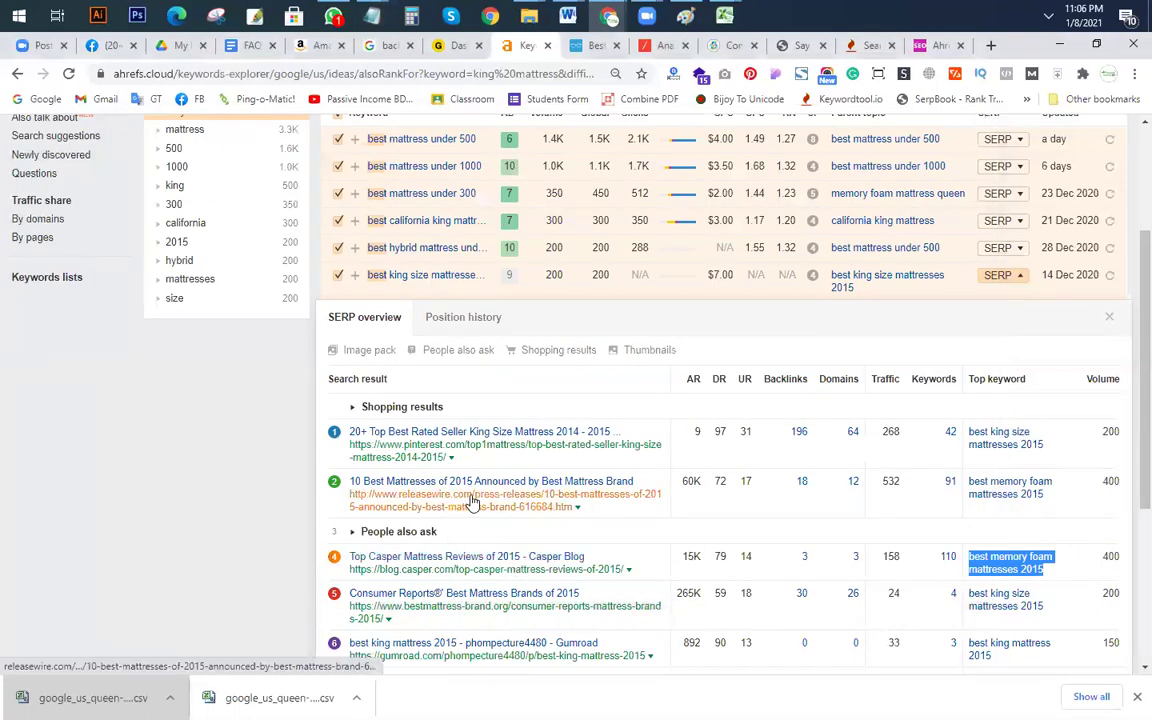
pyautogui.scroll(-1, 650, 517)
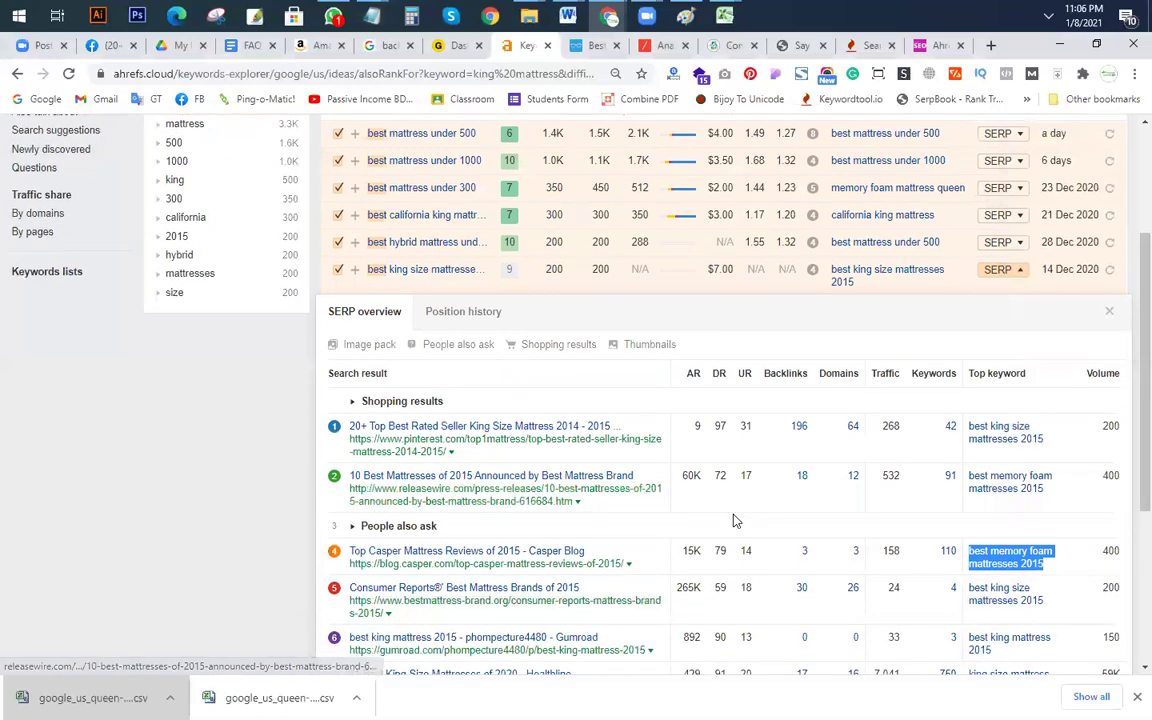
pyautogui.scroll(-1, 735, 520)
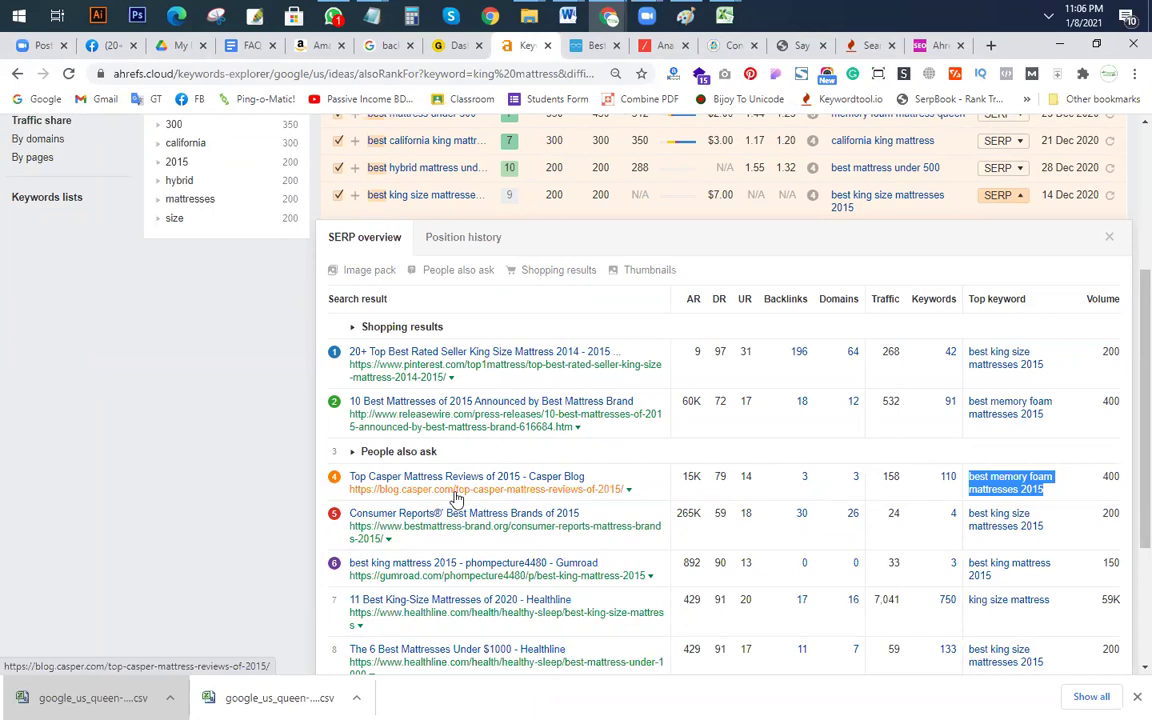
pyautogui.scroll(-3, 1040, 520)
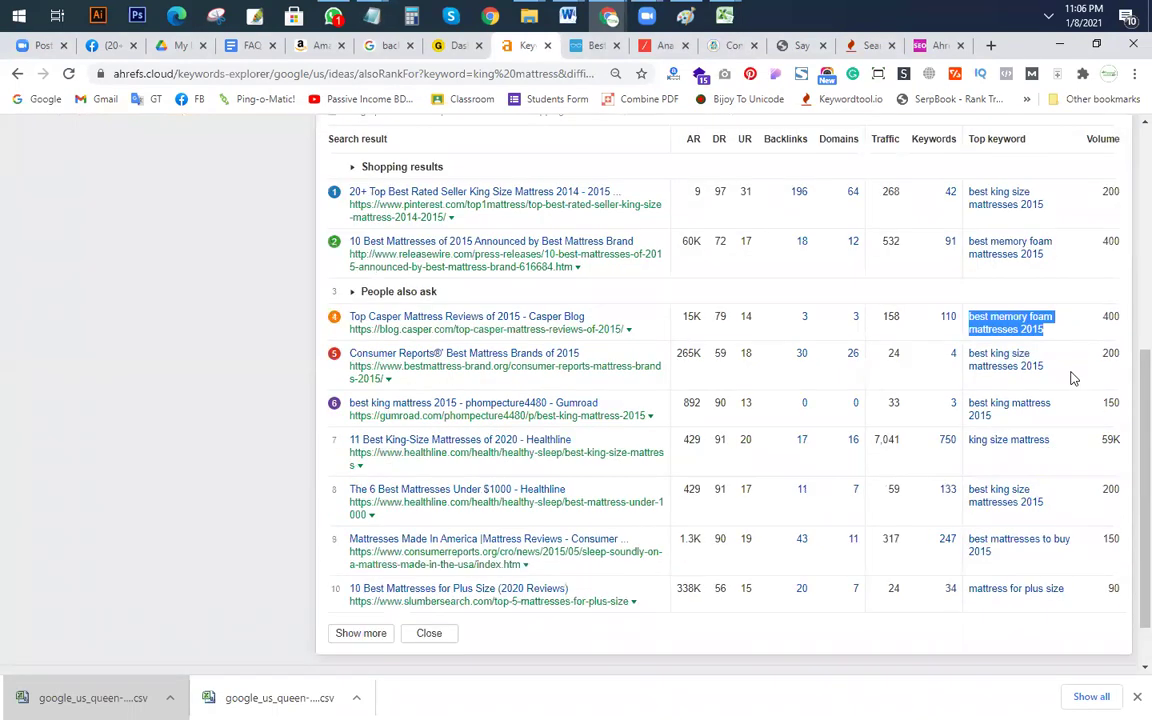
pyautogui.moveTo(1073, 378); pyautogui.dragTo(970, 358)
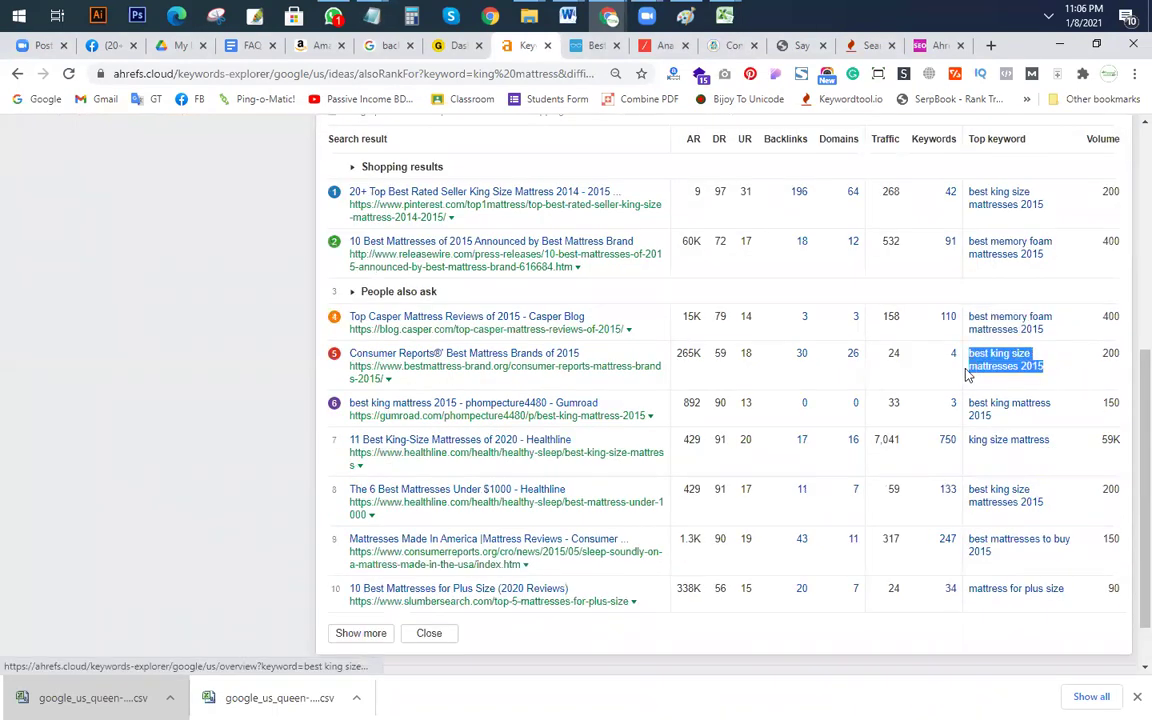
pyautogui.hotkey('alt', 'Tab')
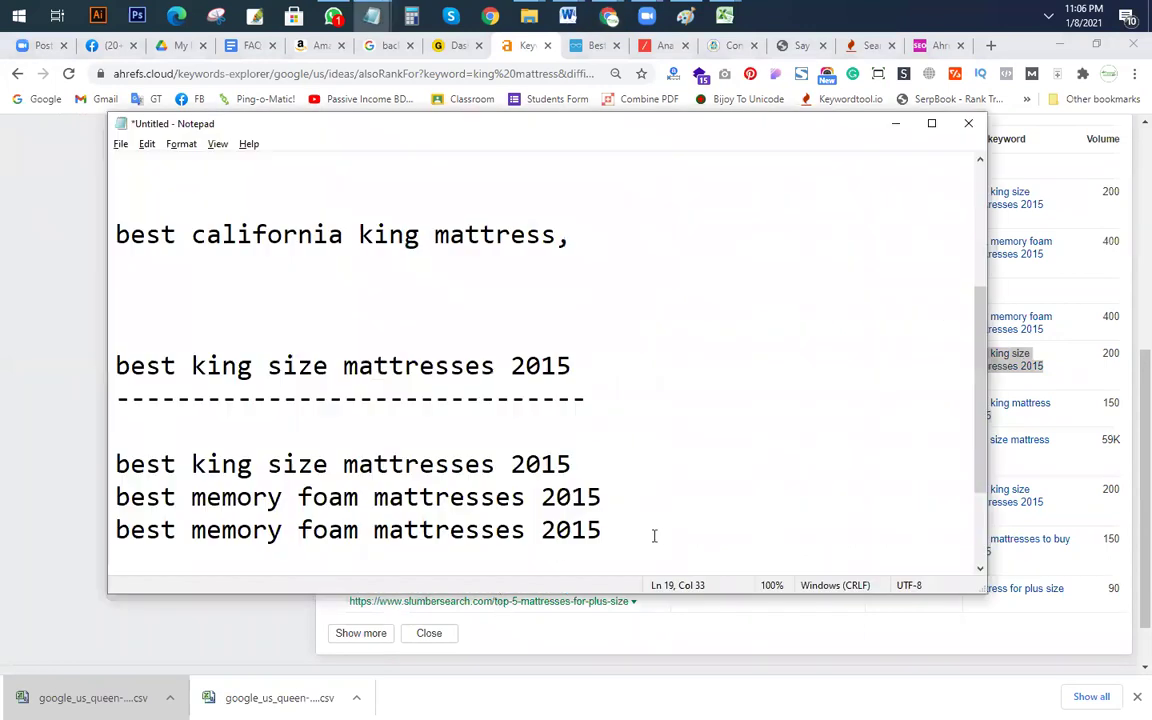
pyautogui.press('Return')
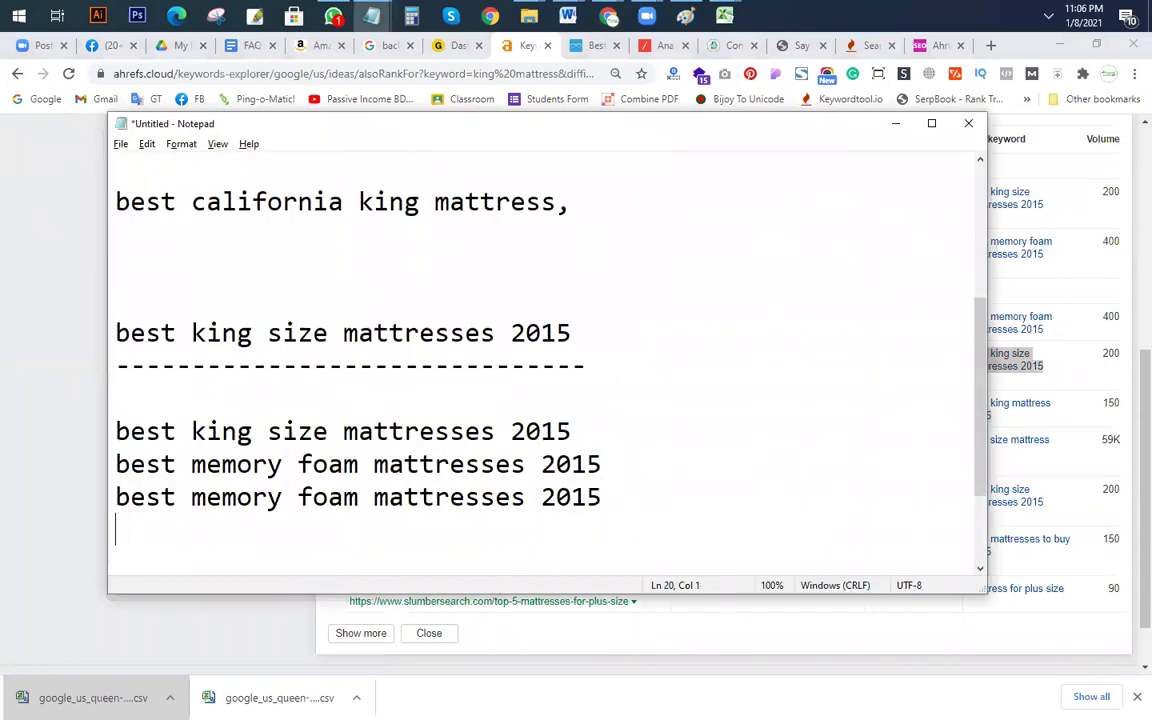
pyautogui.hotkey('ctrl', 'v')
pyautogui.press('Return')
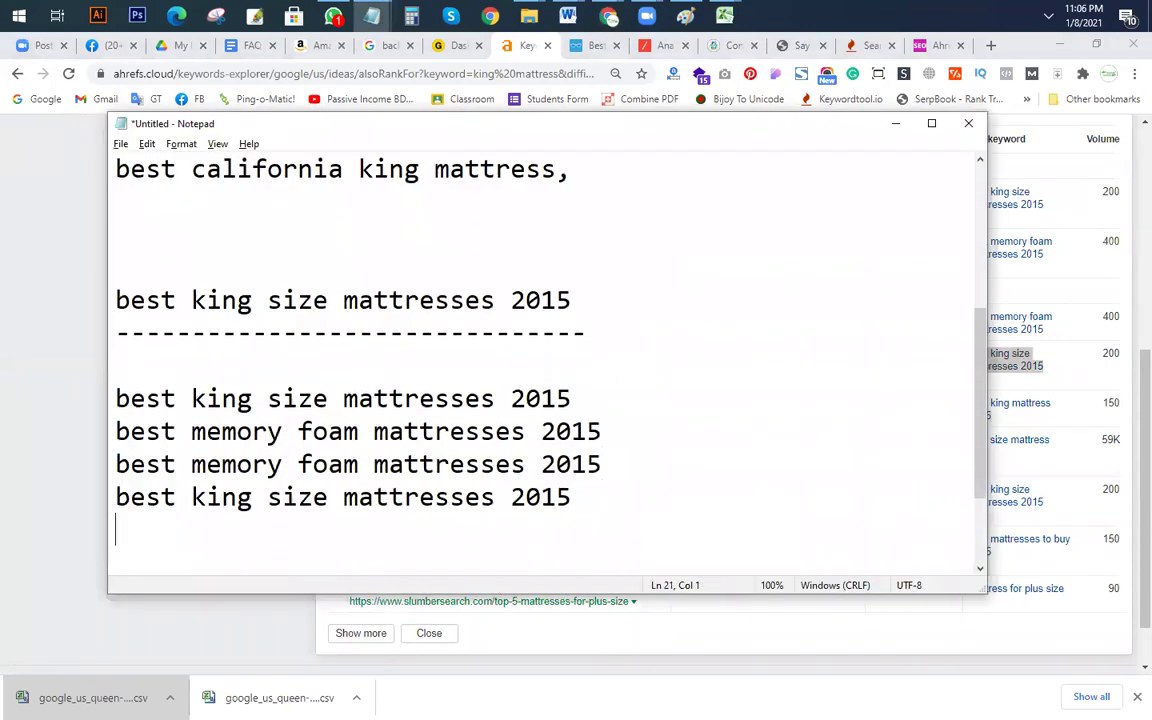
pyautogui.hotkey('alt', 'Tab')
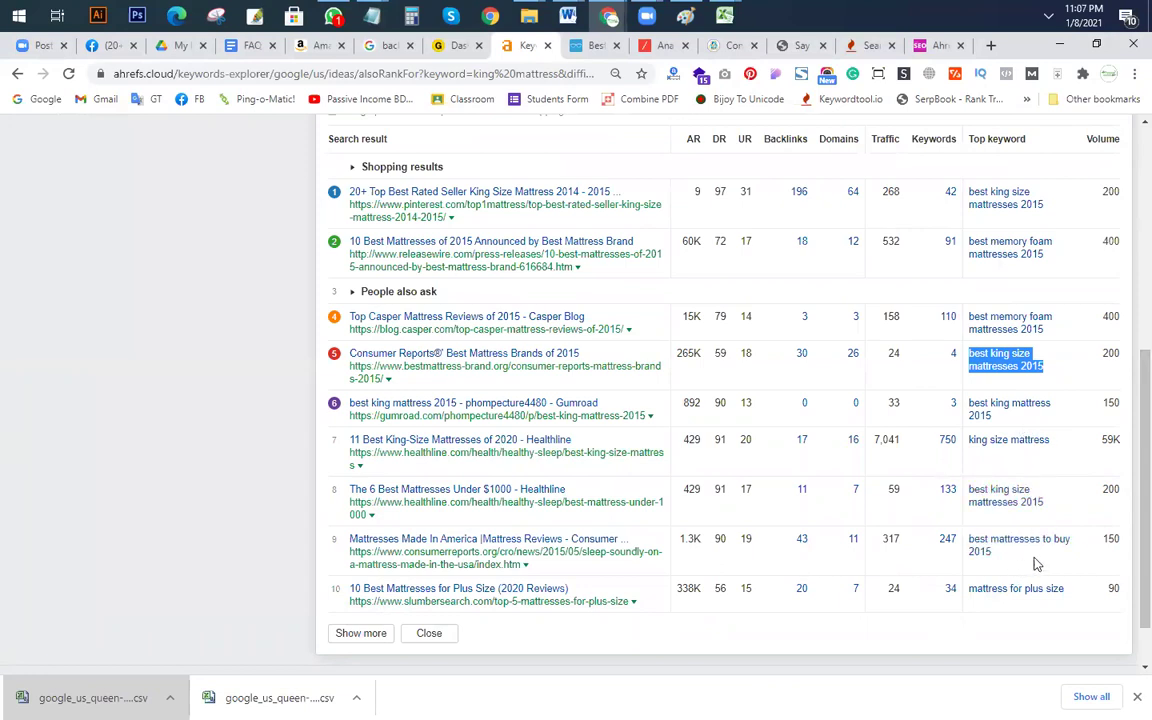
pyautogui.scroll(-1, 1003, 610)
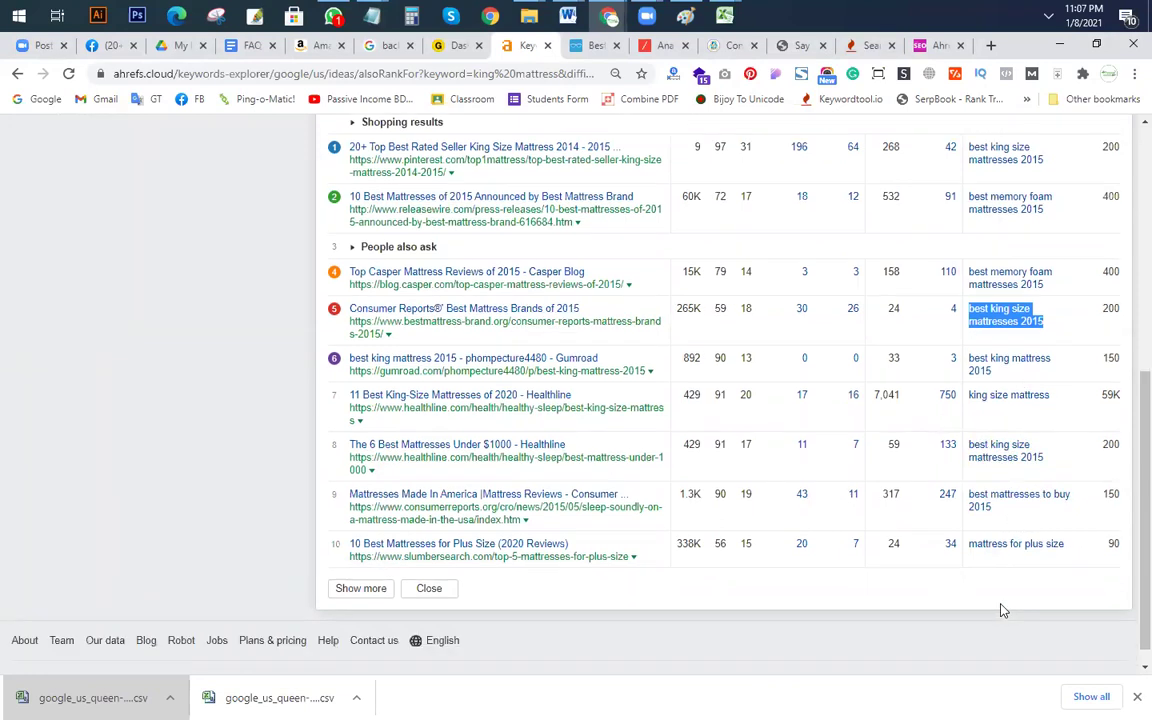
# Step: Edit the heading to read 'best king size mattresses 2021', then go back to Ahrefs
pyautogui.hotkey('alt', 'Tab')
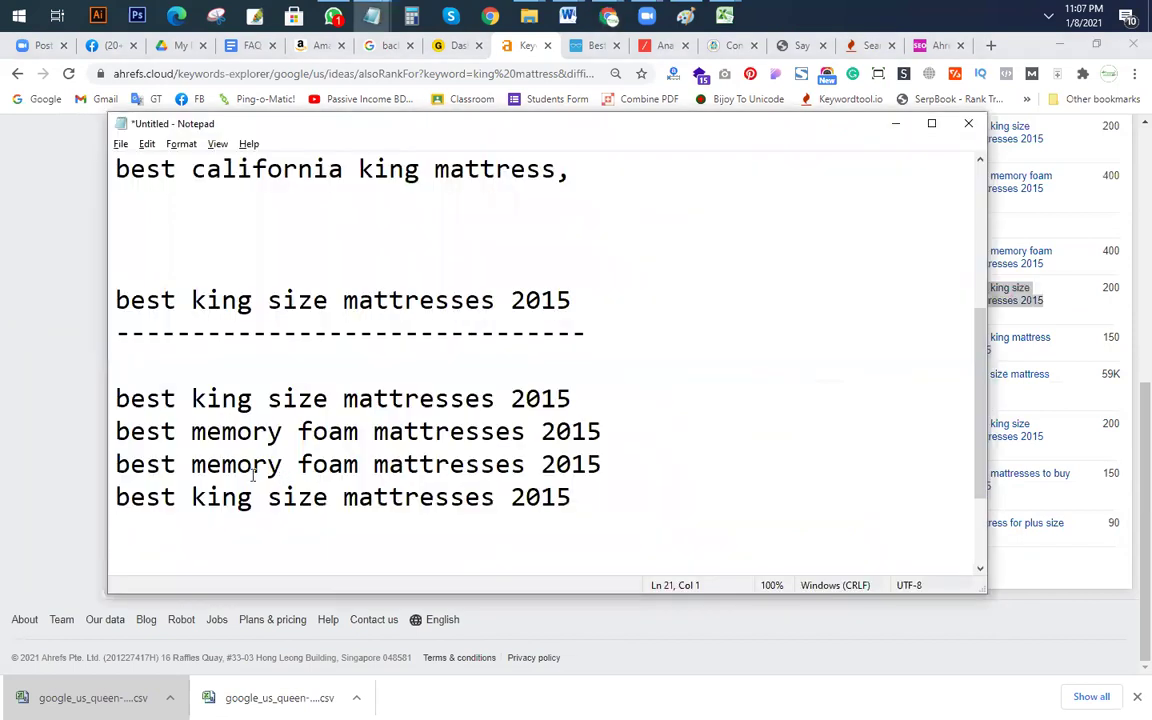
pyautogui.press('Up')
pyautogui.press('Up')
pyautogui.press('Up')
pyautogui.press('Up')
pyautogui.press('Up')
pyautogui.press('Up')
pyautogui.press('Up')
pyautogui.press('Right')
pyautogui.hotkey('shift', 'Right')
pyautogui.hotkey('shift', 'Right')
pyautogui.hotkey('shift', 'Right')
pyautogui.hotkey('shift', 'Right')
pyautogui.hotkey('shift', 'Right')
pyautogui.hotkey('shift', 'Right')
pyautogui.hotkey('shift', 'Right')
pyautogui.hotkey('shift', 'Right')
pyautogui.hotkey('shift', 'Right')
pyautogui.hotkey('shift', 'Right')
pyautogui.hotkey('shift', 'Right')
pyautogui.hotkey('shift', 'Right')
pyautogui.hotkey('shift', 'Right')
pyautogui.hotkey('shift', 'Right')
pyautogui.hotkey('shift', 'Right')
pyautogui.hotkey('shift', 'Right')
pyautogui.hotkey('shift', 'Right')
pyautogui.hotkey('shift', 'Right')
pyautogui.hotkey('shift', 'Right')
pyautogui.hotkey('shift', 'Right')
pyautogui.moveTo(606, 328); pyautogui.dragTo(518, 302)
pyautogui.click(568, 330)
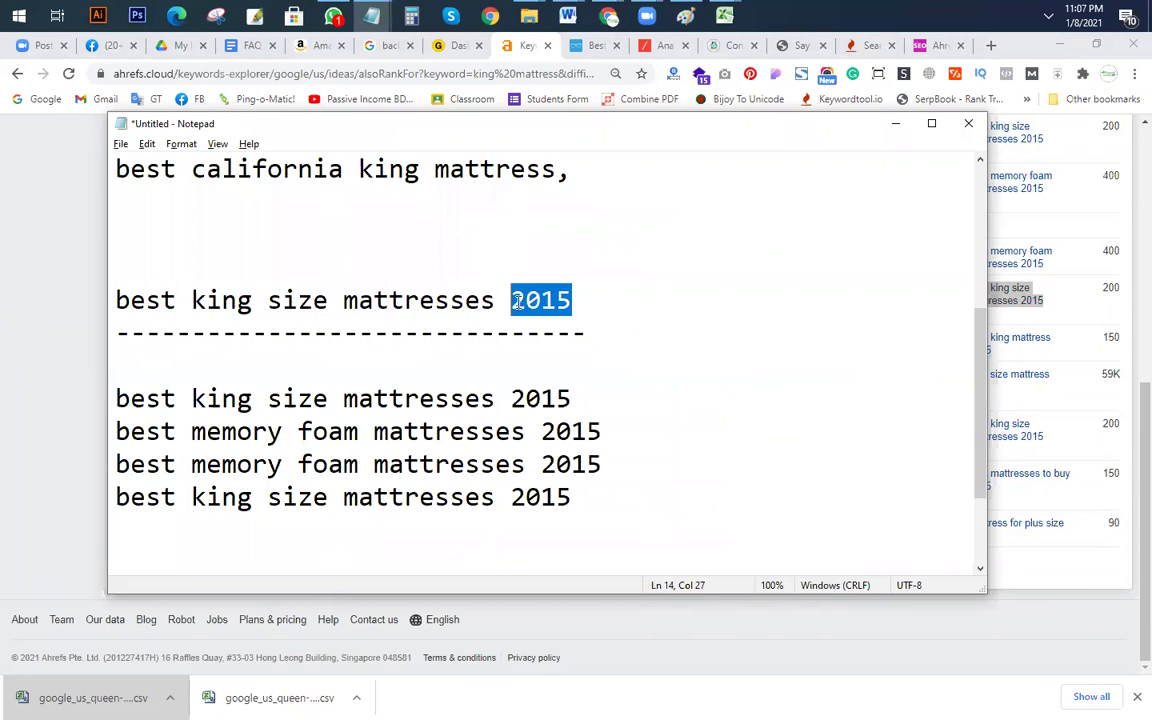
pyautogui.write('2021')
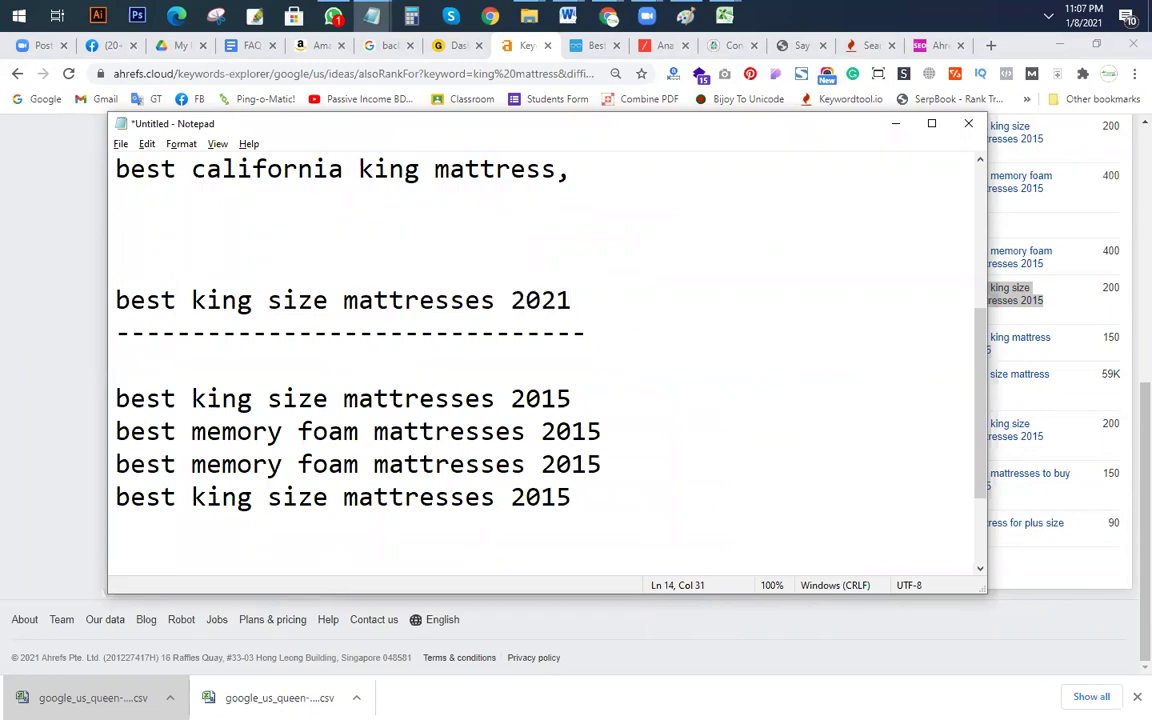
pyautogui.hotkey('alt', 'Tab')
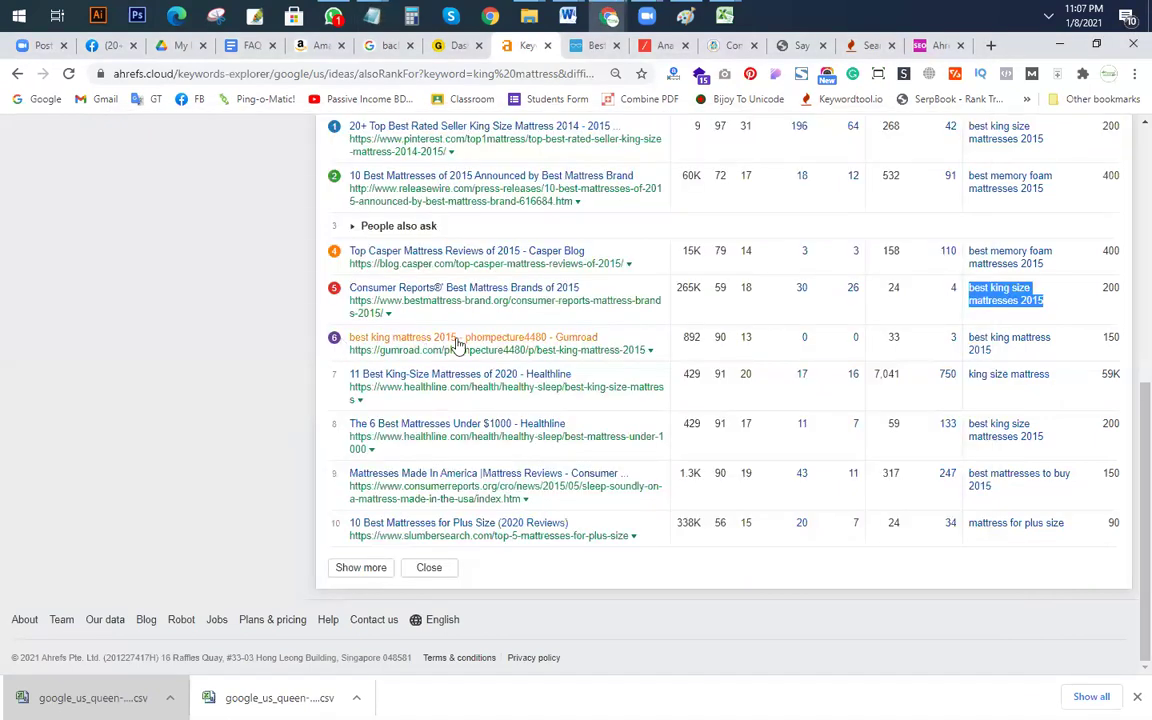
pyautogui.scroll(3, 961, 347)
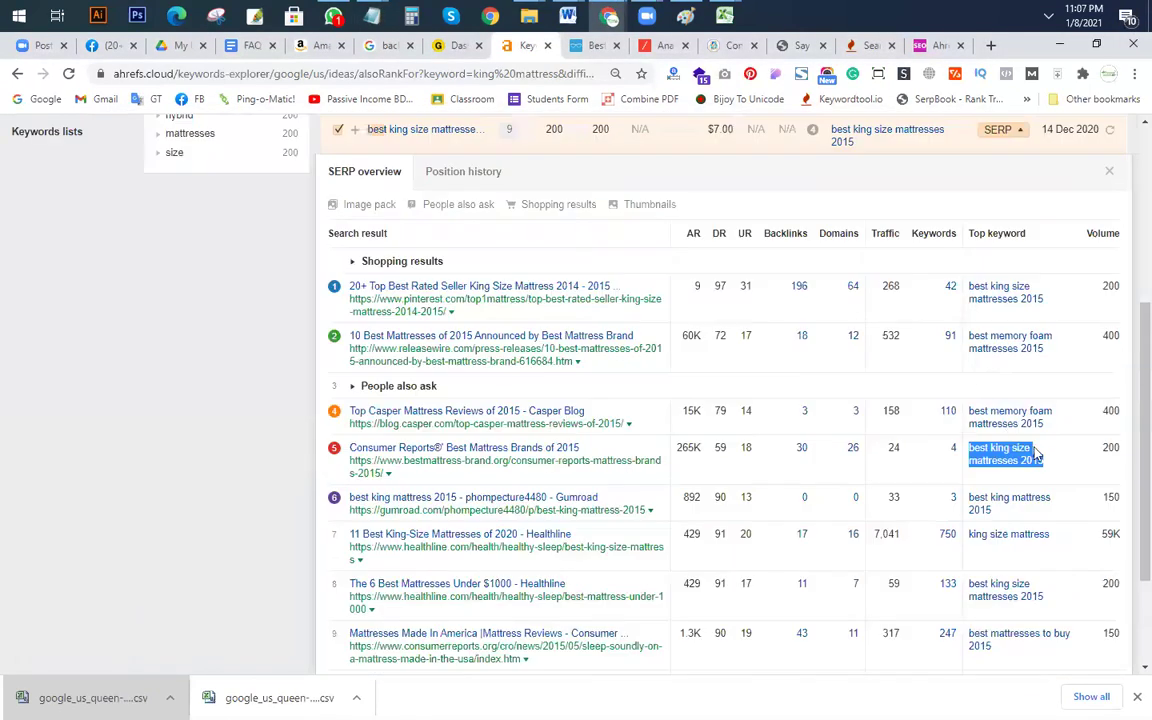
pyautogui.scroll(-1, 1028, 527)
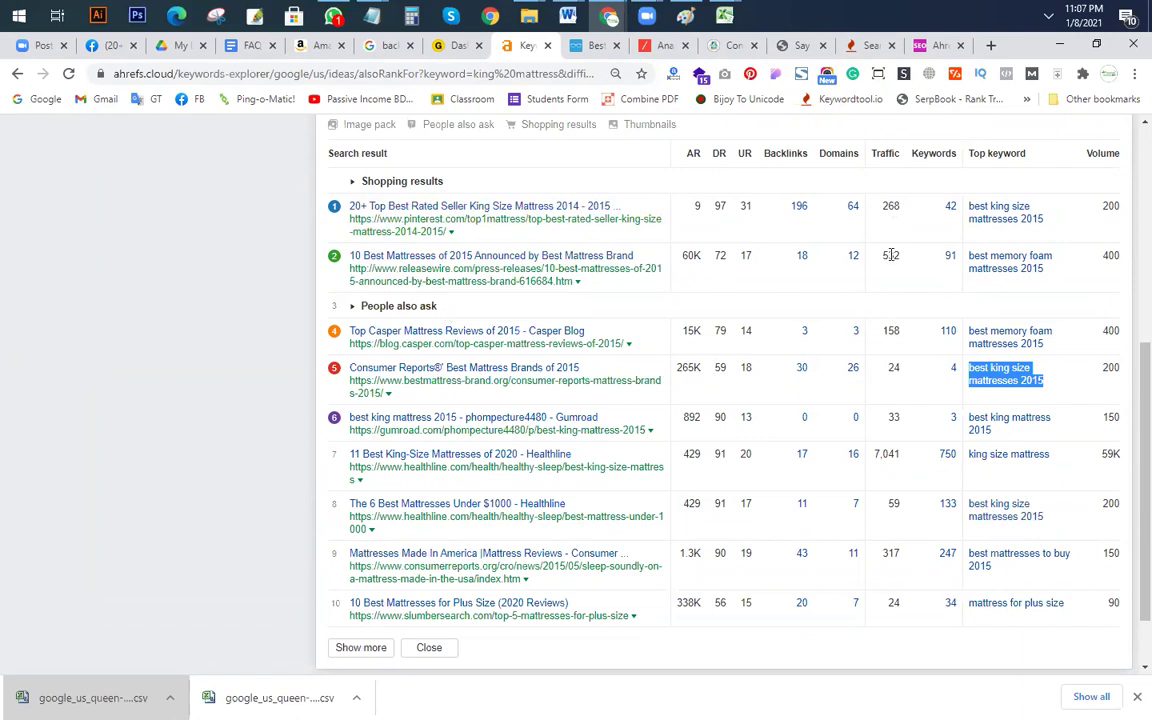
pyautogui.moveTo(1057, 281); pyautogui.dragTo(966, 252)
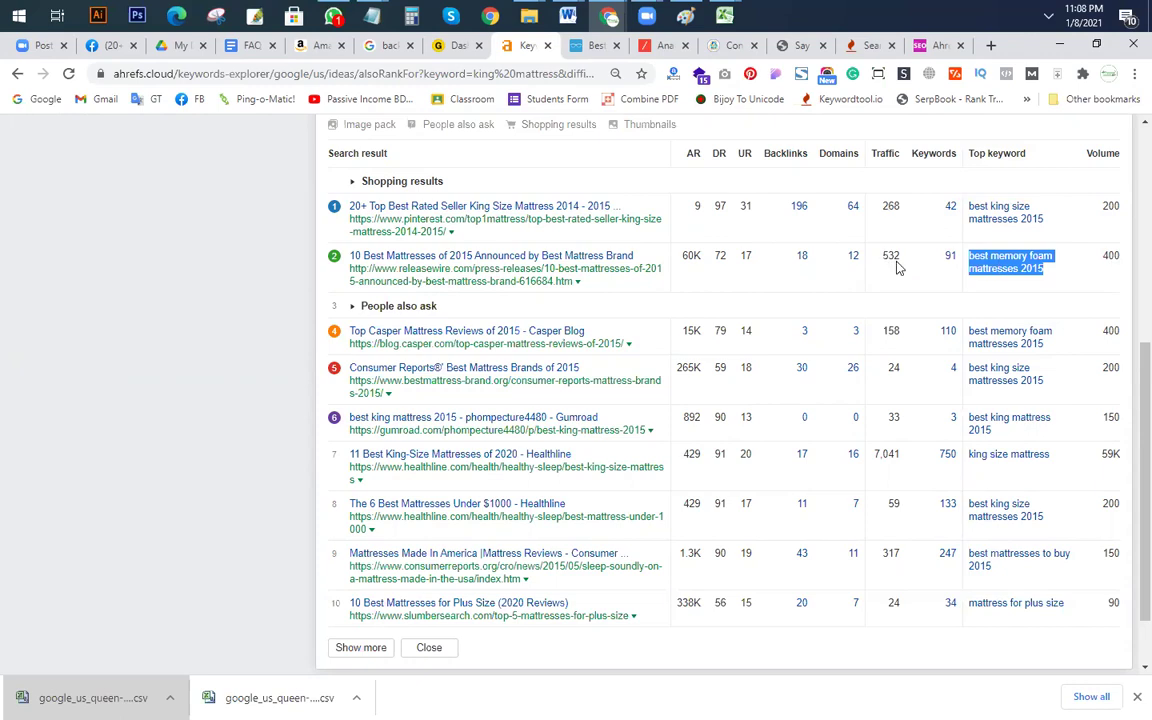
pyautogui.click(921, 337)
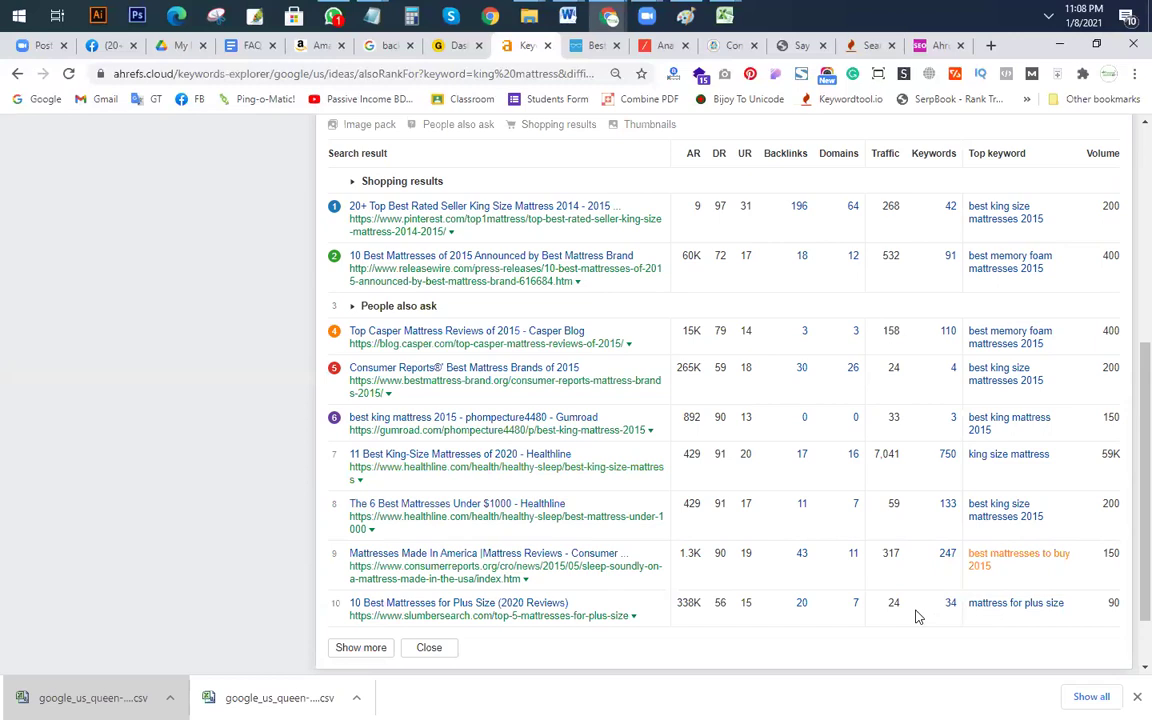
pyautogui.scroll(5, 918, 614)
pyautogui.scroll(-3, 920, 543)
pyautogui.scroll(-1, 943, 495)
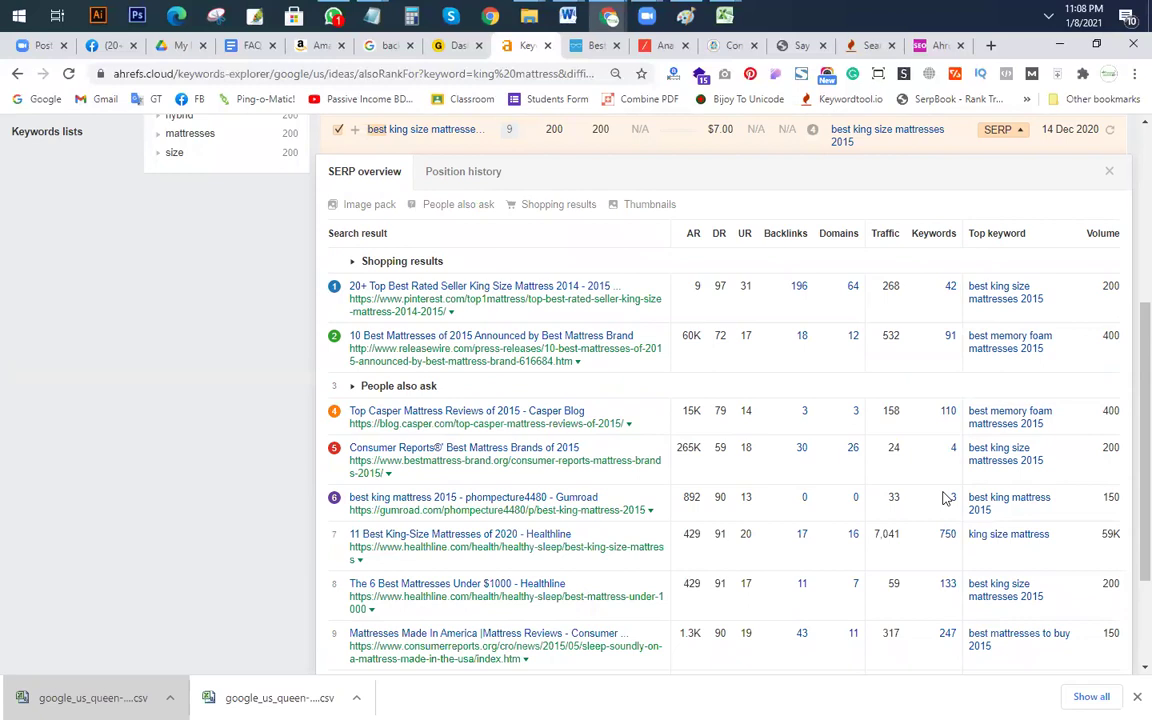
pyautogui.scroll(5, 943, 497)
pyautogui.scroll(-2, 420, 318)
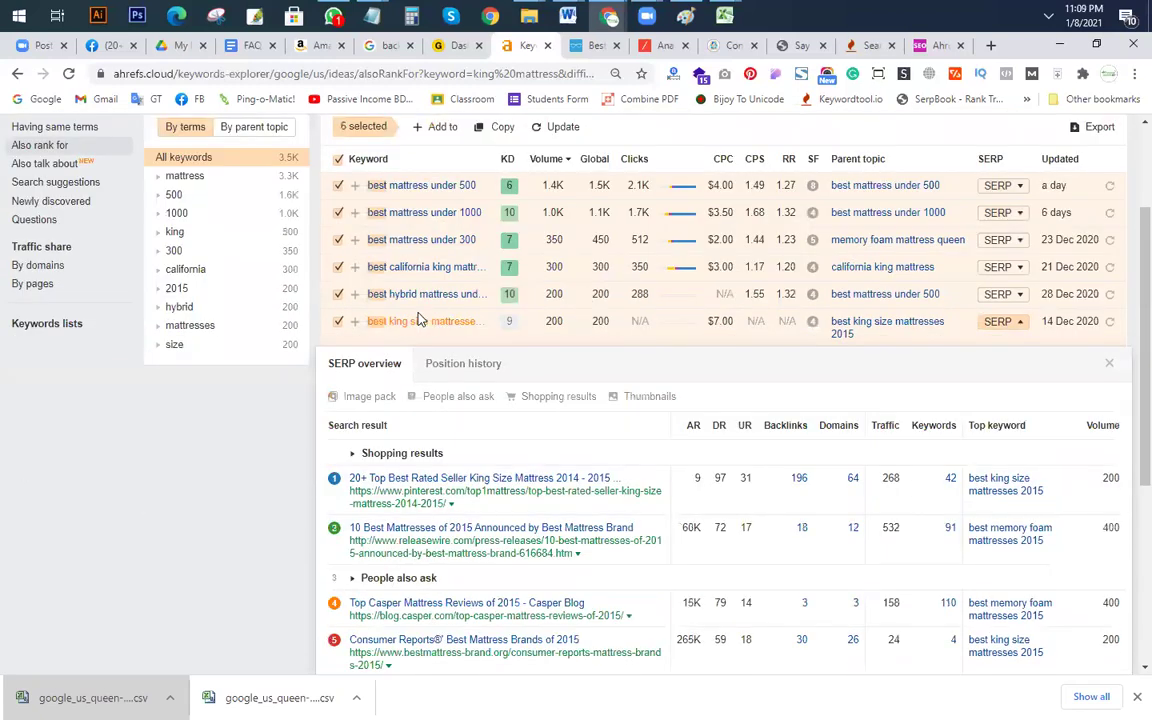
# Step: Open the hybrid mattress keyword's SERP overview and review pages targeting 'best mattress under 500' (1.4K)
pyautogui.click(1019, 295)
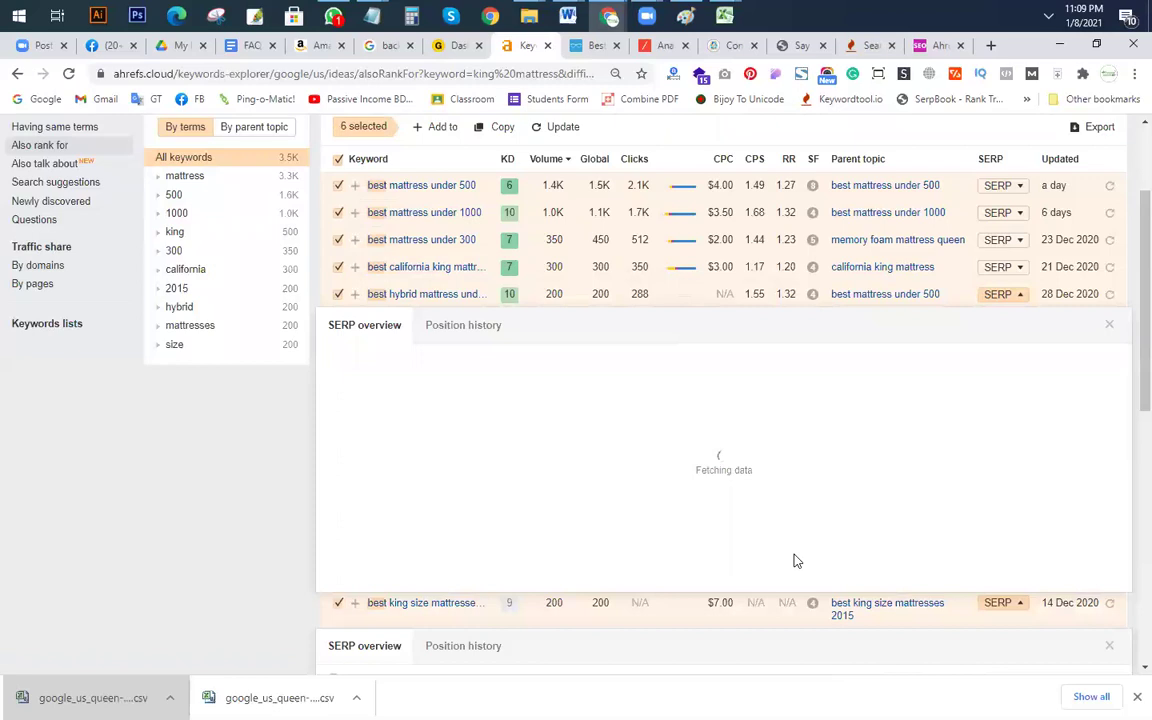
pyautogui.scroll(2, 7, 214)
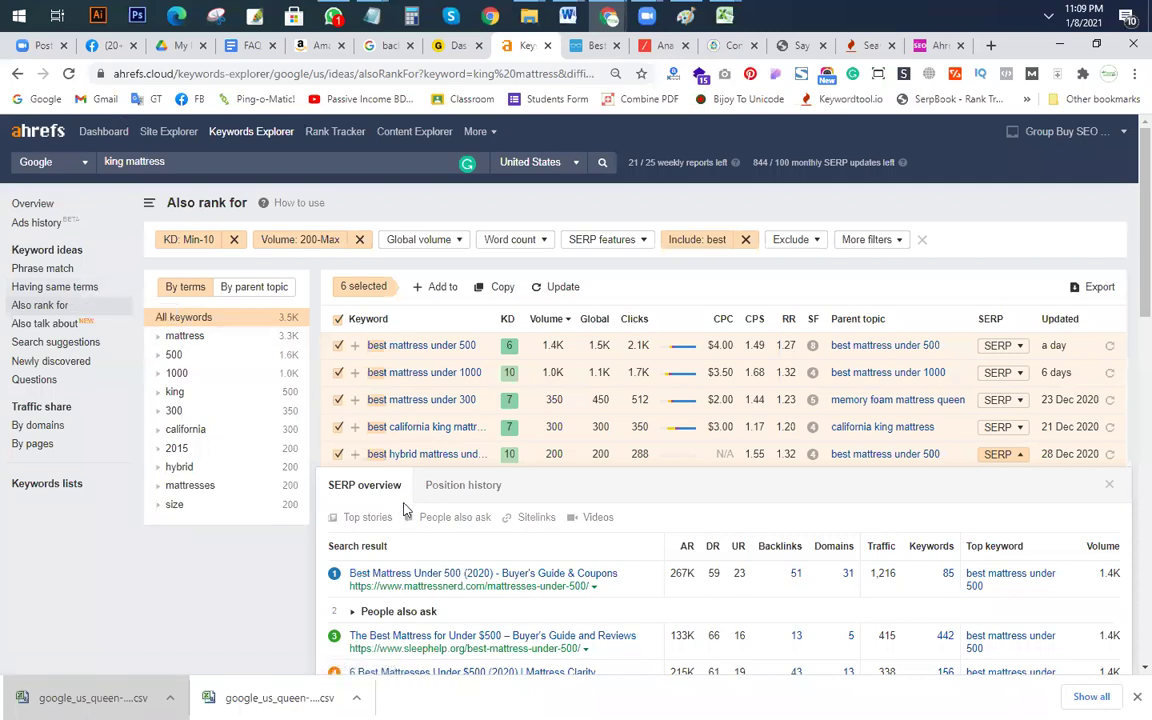
pyautogui.scroll(-5, 252, 612)
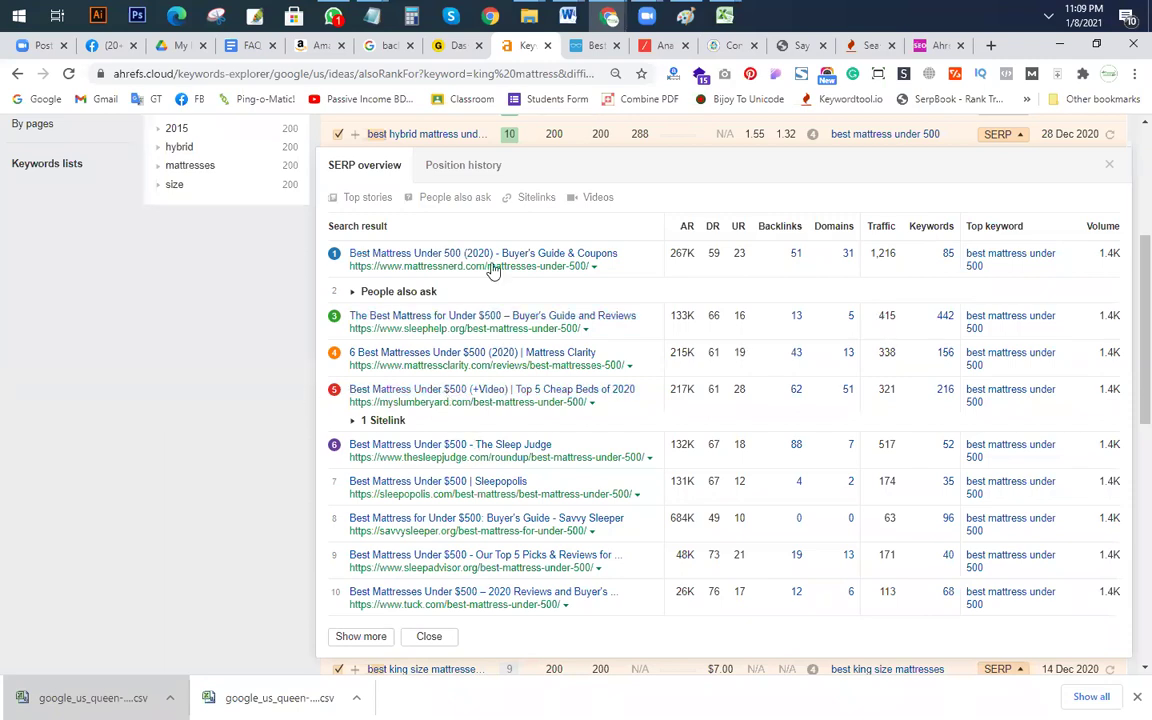
pyautogui.scroll(-2, 514, 458)
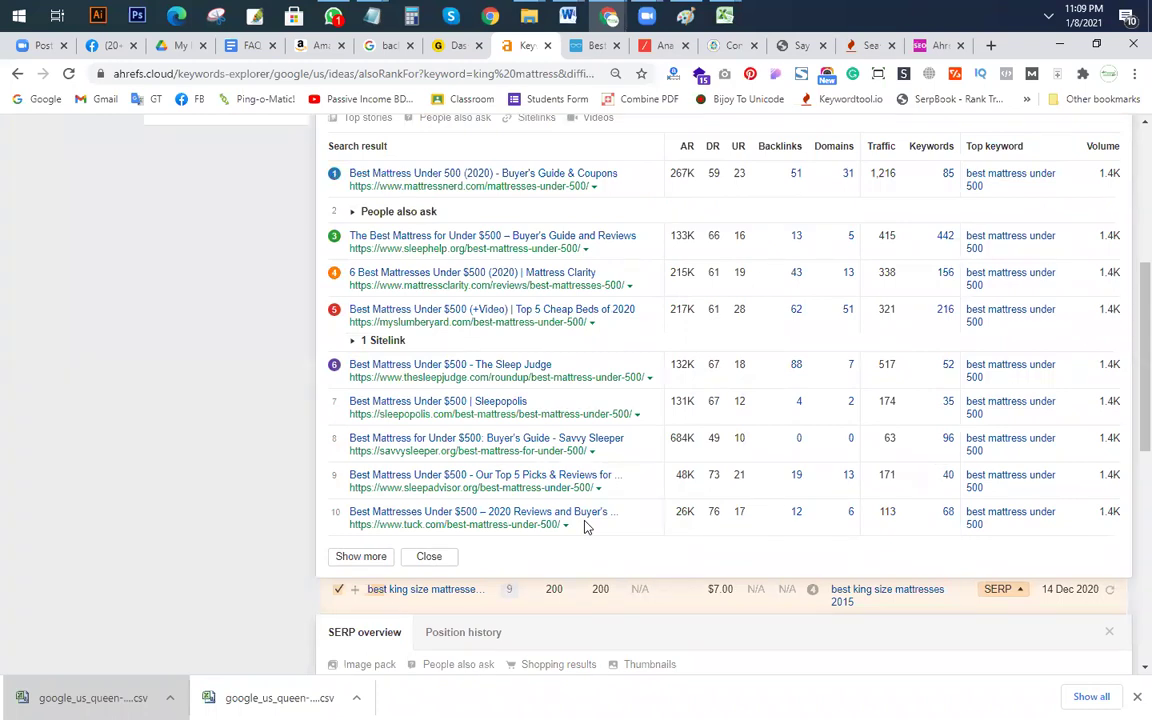
pyautogui.scroll(3, 700, 480)
pyautogui.scroll(-1, 908, 517)
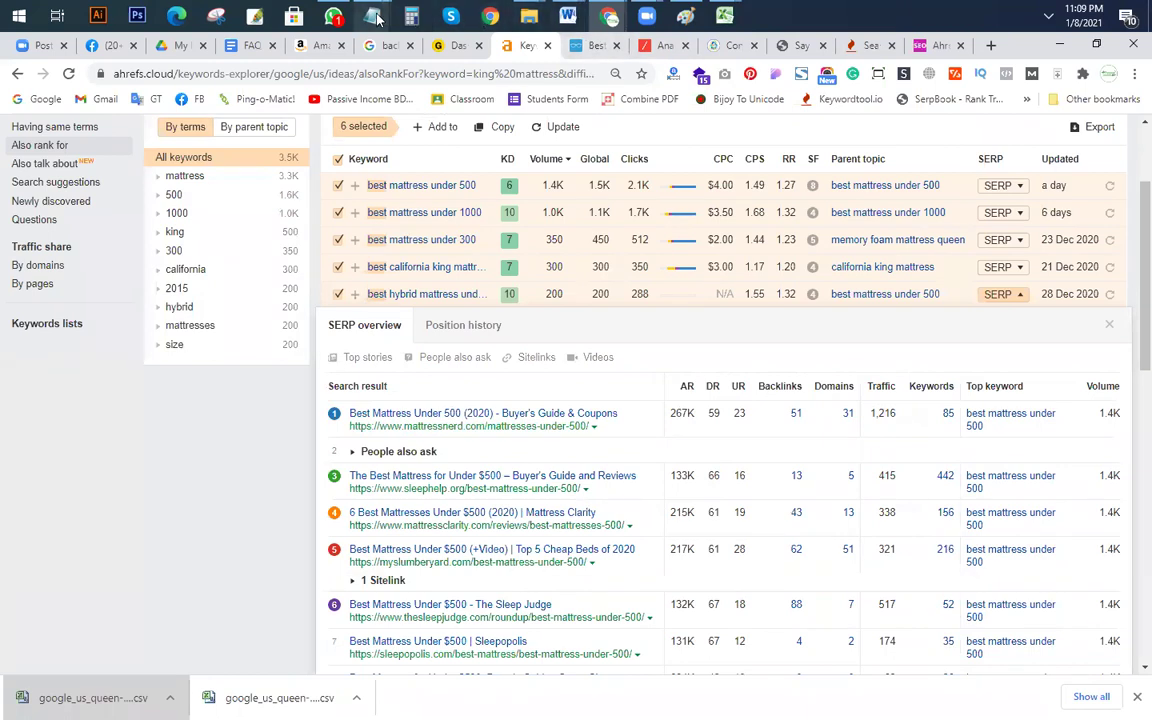
pyautogui.click(372, 15)
pyautogui.click(731, 105)
pyautogui.click(509, 329)
pyautogui.click(540, 291)
pyautogui.click(514, 263)
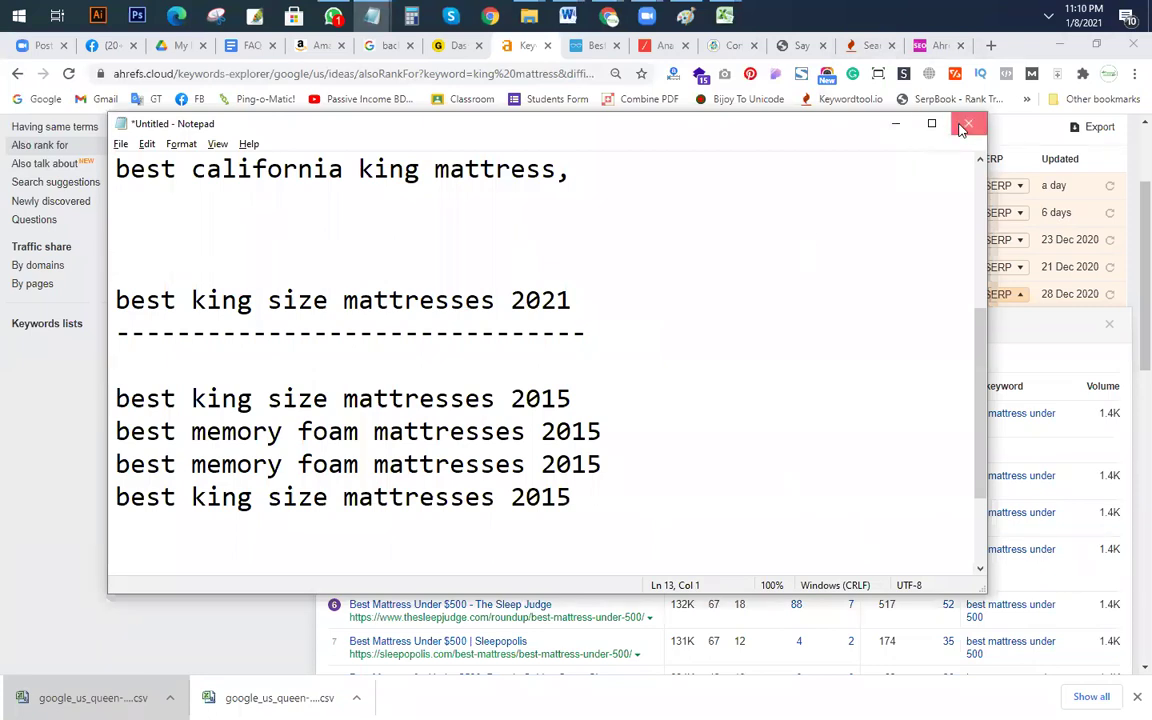
pyautogui.click(771, 308)
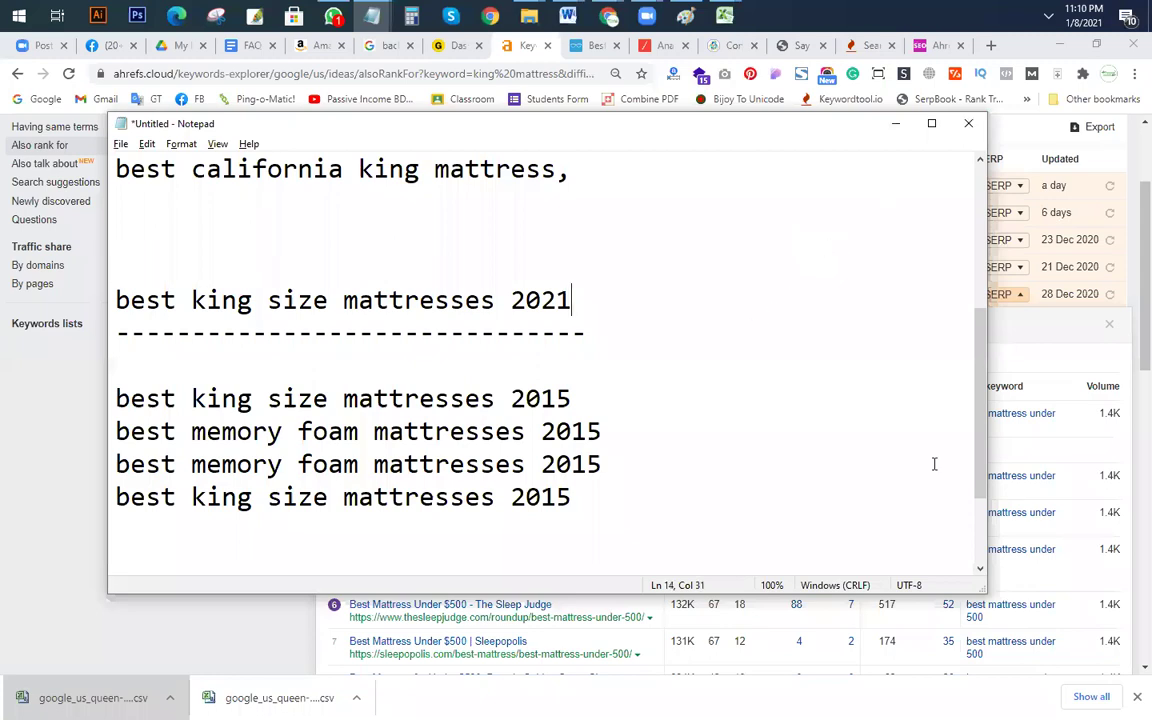
pyautogui.click(649, 435)
pyautogui.click(700, 364)
pyautogui.click(896, 123)
pyautogui.scroll(2, 430, 410)
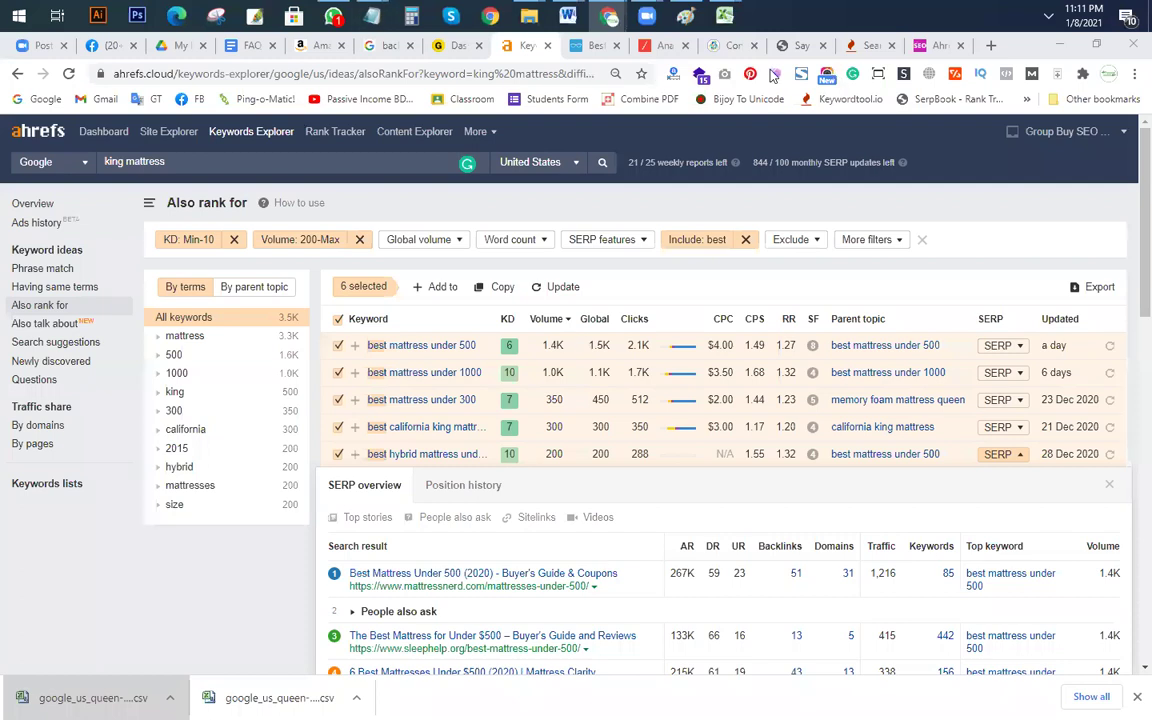
# Step: Close the Google Drive, FAQ, Keywords Explorer, Ahrefs and other research tabs, then open a new tab
pyautogui.click(205, 45)
pyautogui.click(204, 46)
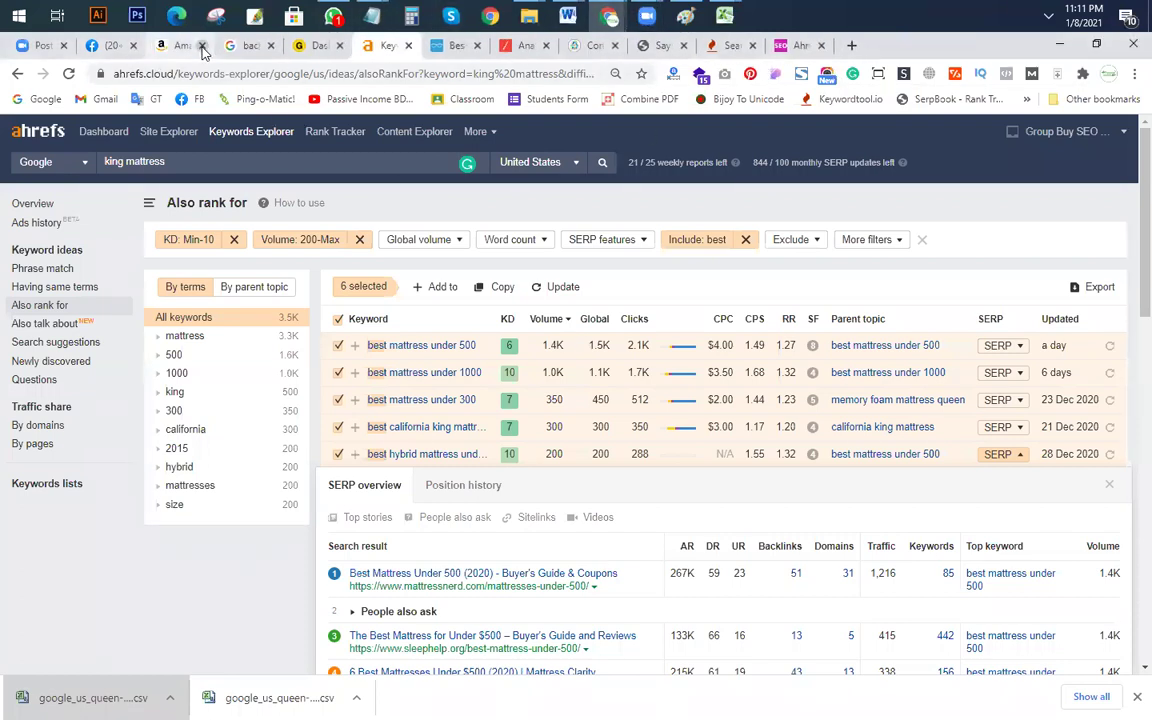
pyautogui.click(203, 46)
pyautogui.click(203, 46)
pyautogui.click(203, 46)
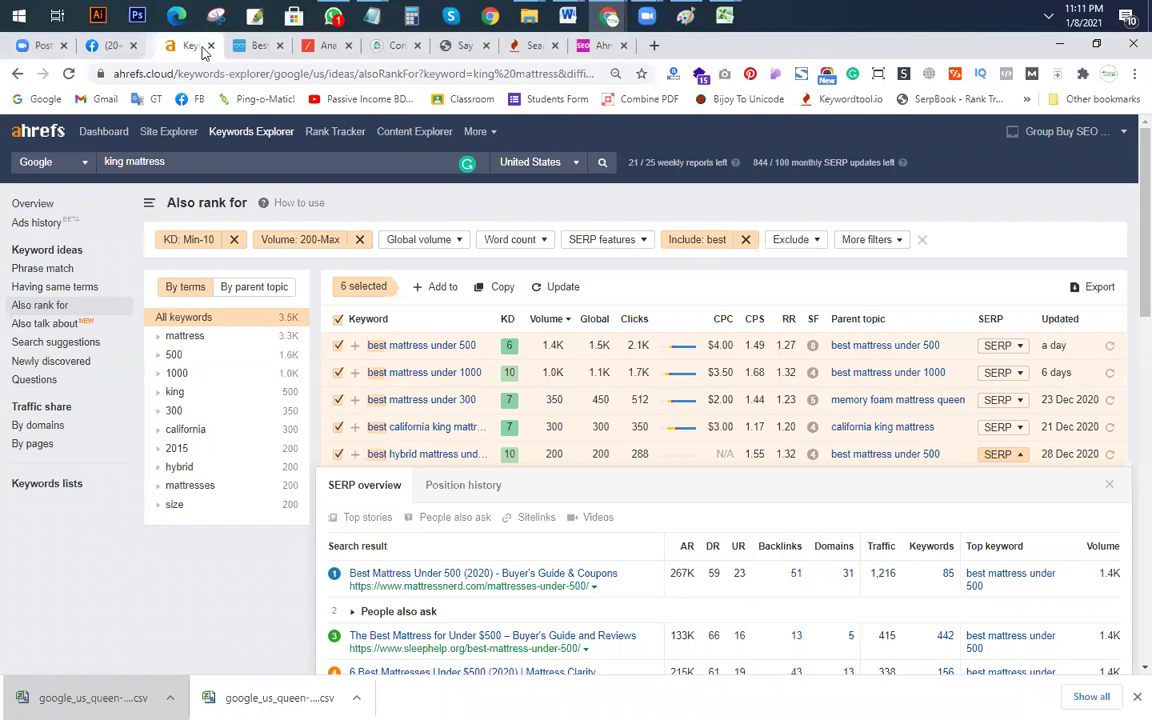
pyautogui.click(203, 46)
pyautogui.click(203, 46)
pyautogui.click(203, 46)
pyautogui.click(203, 46)
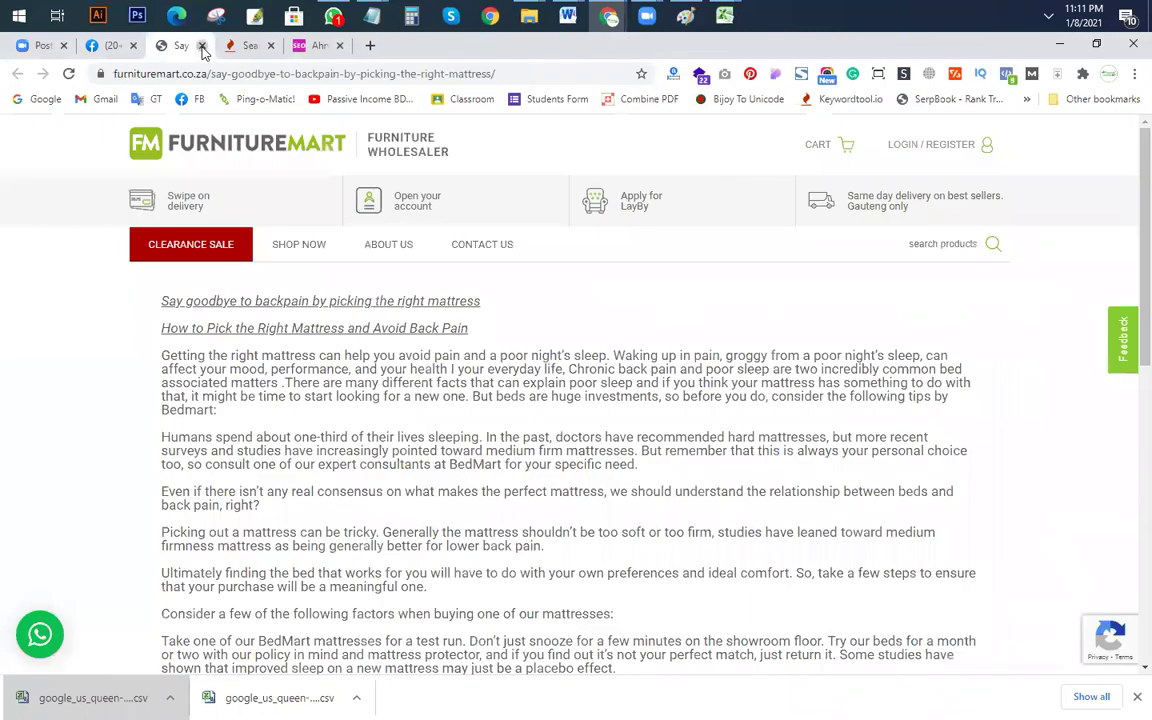
pyautogui.click(203, 46)
pyautogui.click(203, 46)
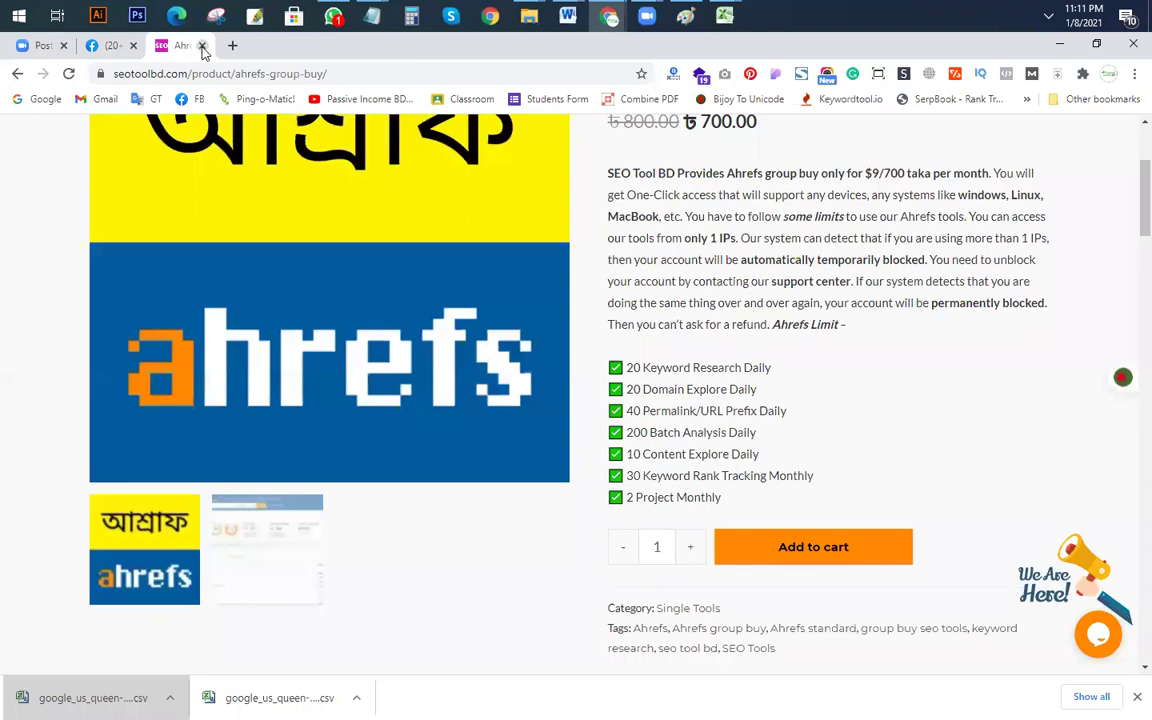
pyautogui.click(203, 46)
pyautogui.click(232, 45)
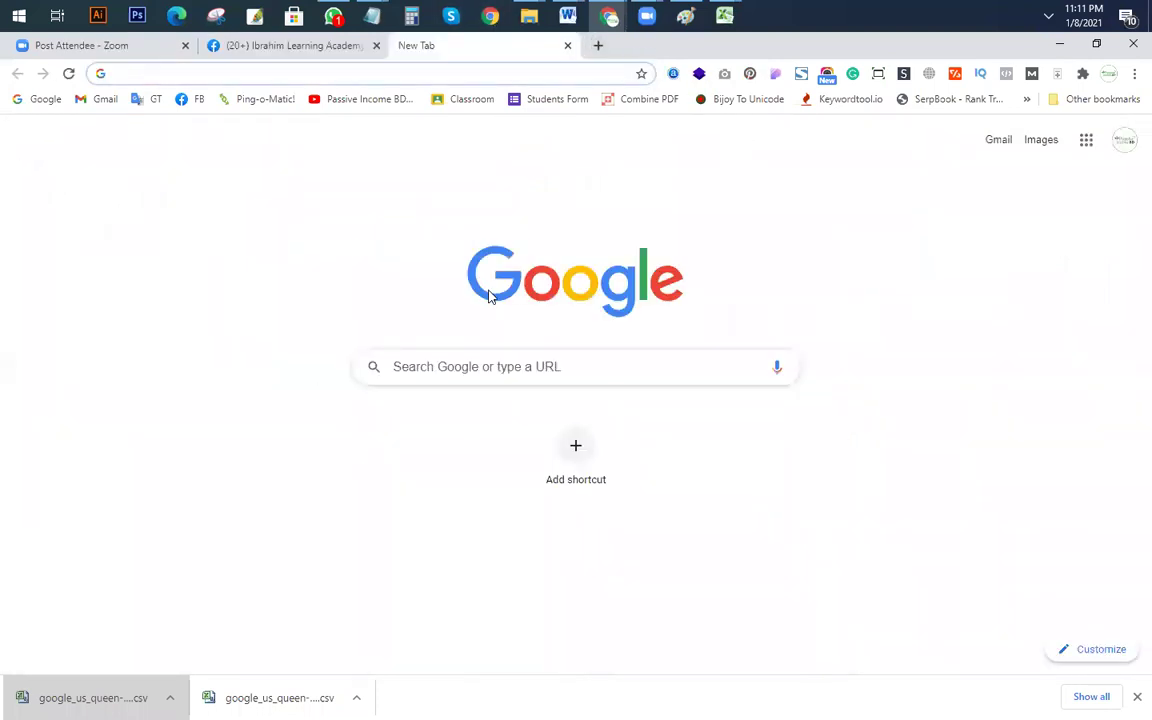
# Step: Launch PowerPoint from the Run dialog with 'power' and show the File menu's Recent presentations
pyautogui.press('super+r')
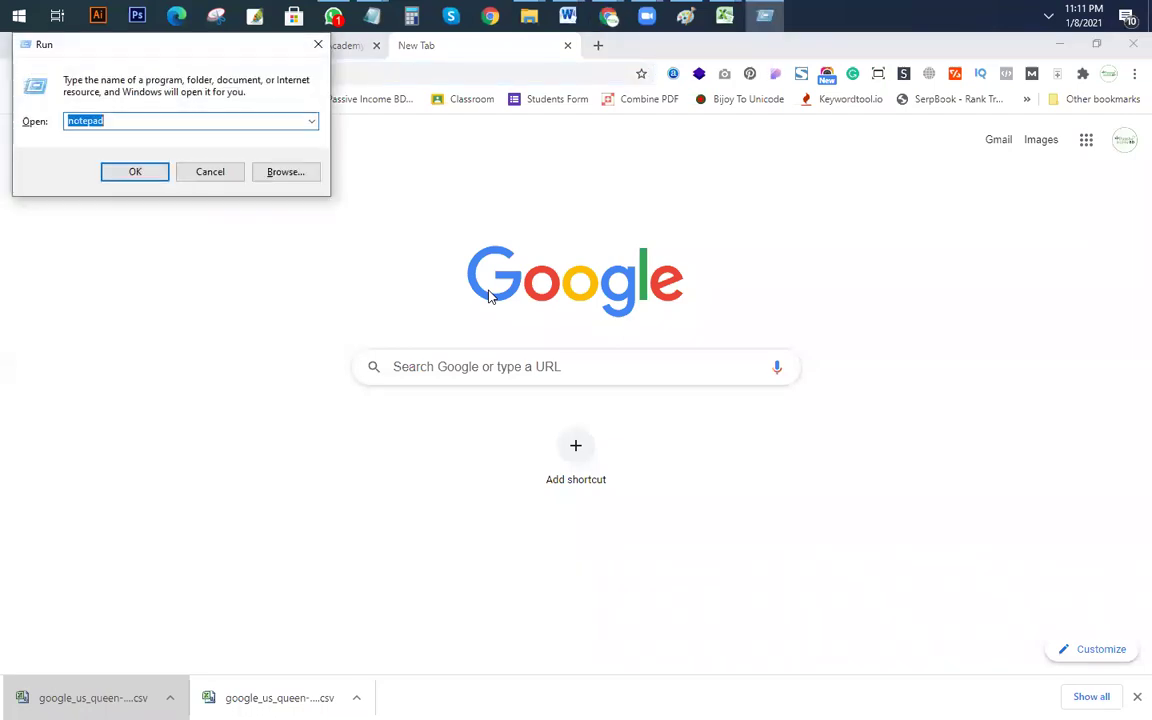
pyautogui.write('power')
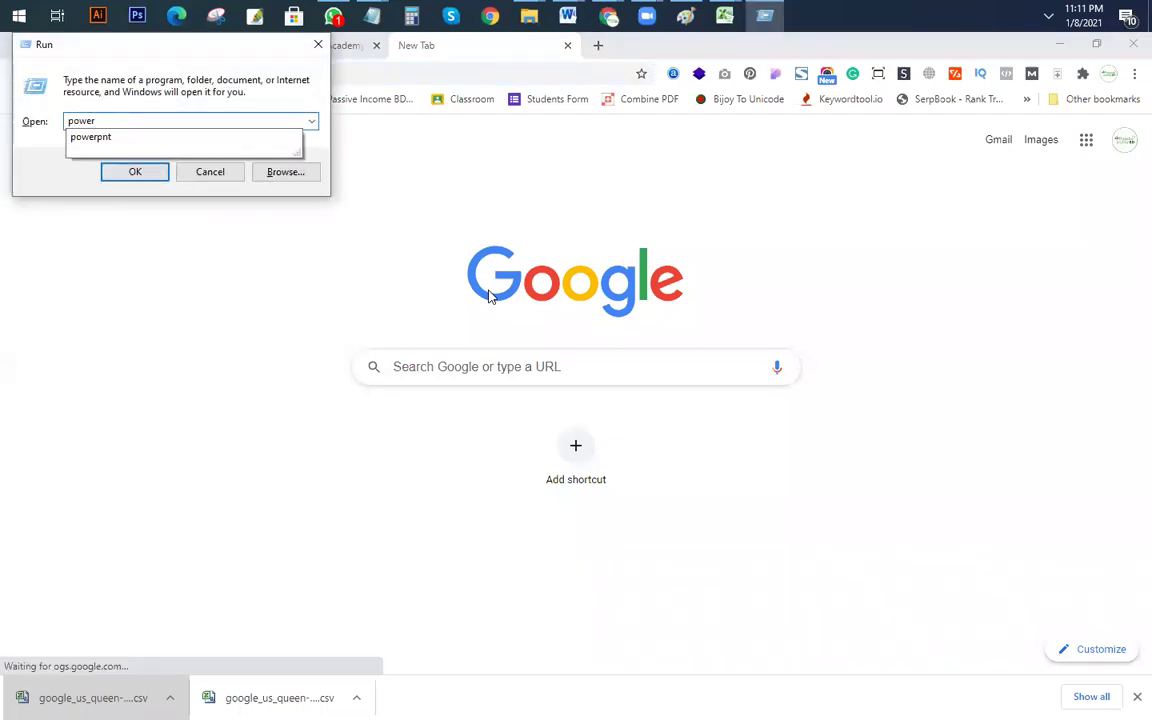
pyautogui.press('Return')
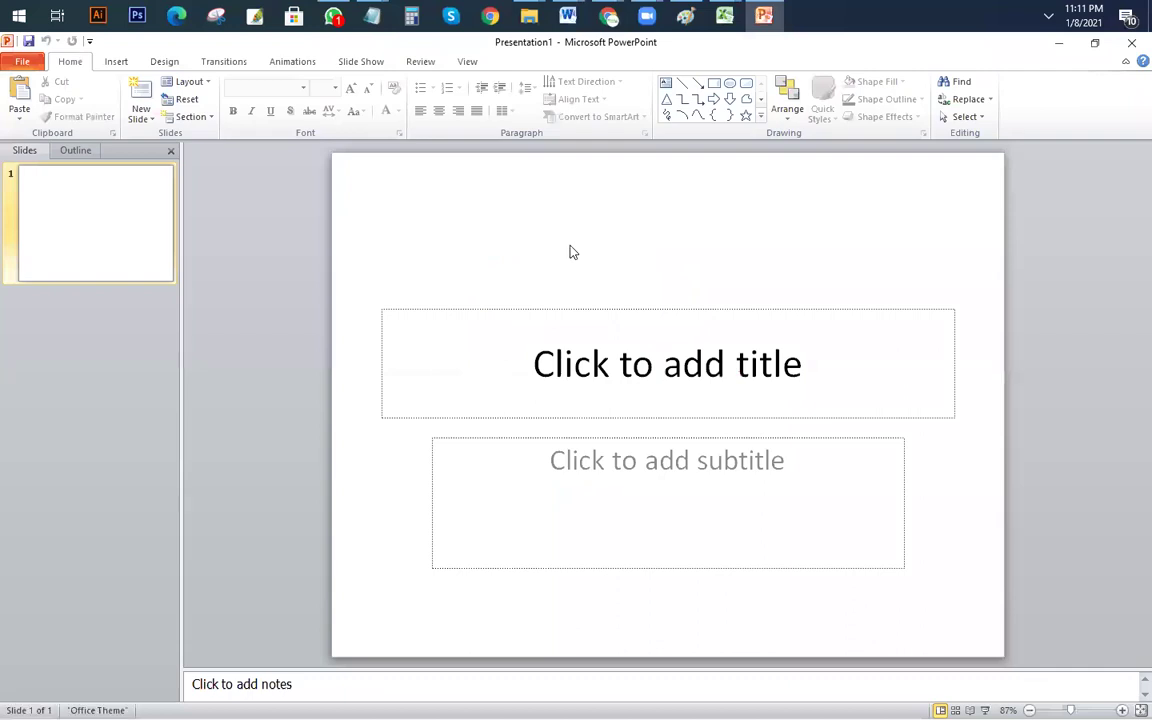
pyautogui.click(24, 64)
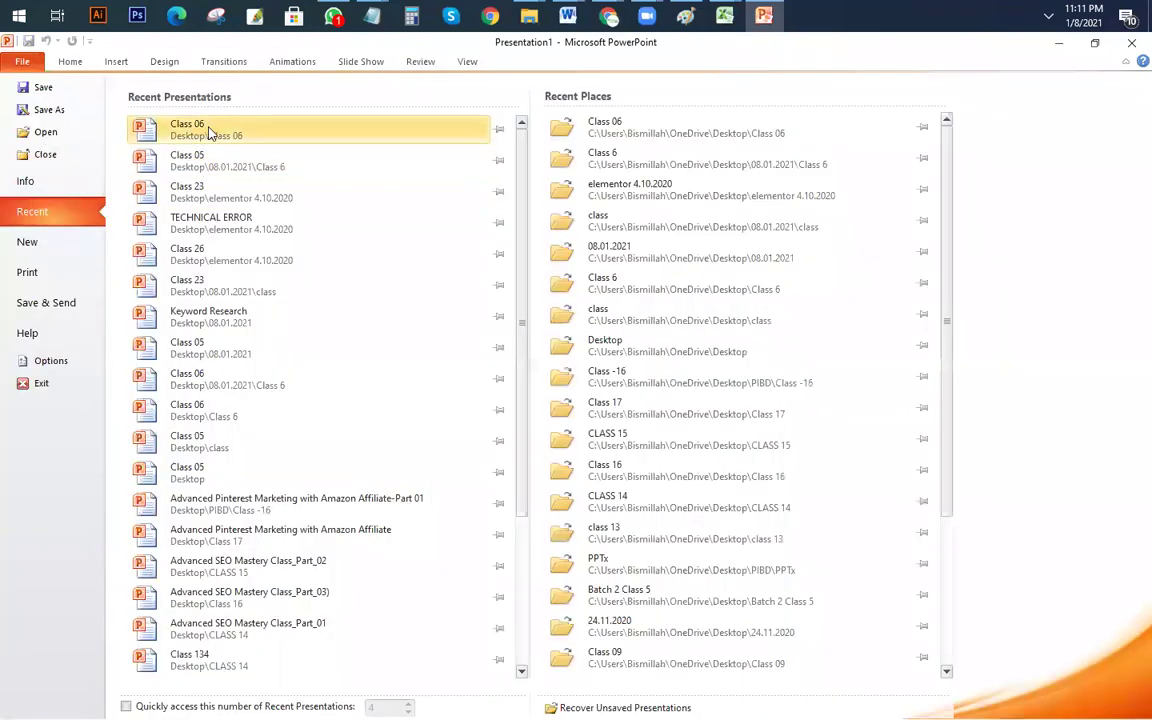